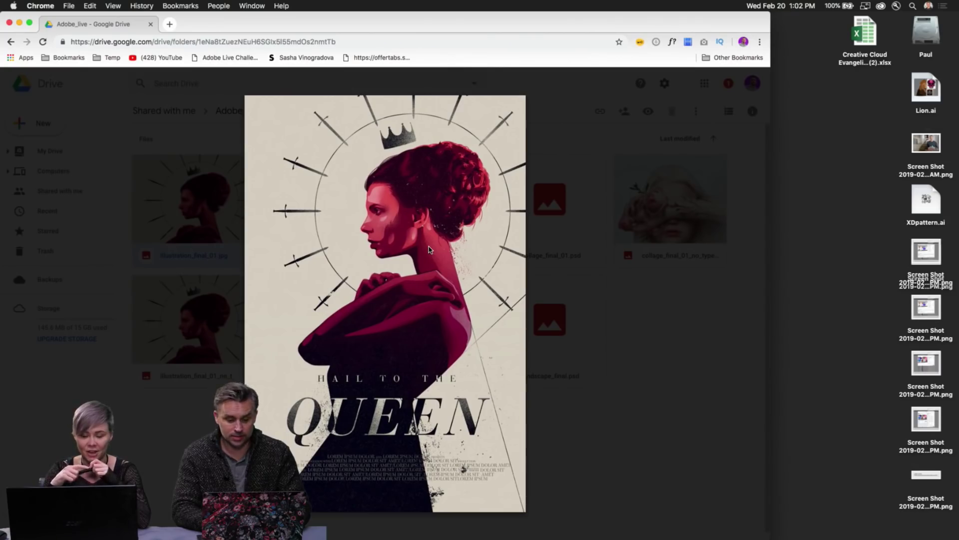
Inspect the queen illustration's hands and face at close range, and close the browser window.
{"action": "mouse_move", "coordinate": [348, 251]}
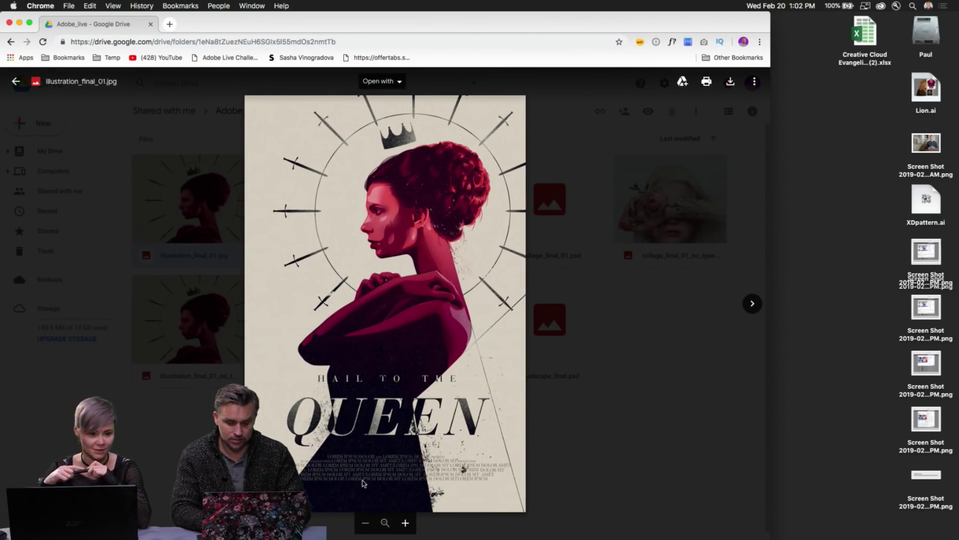
{"action": "left_click", "coordinate": [406, 523]}
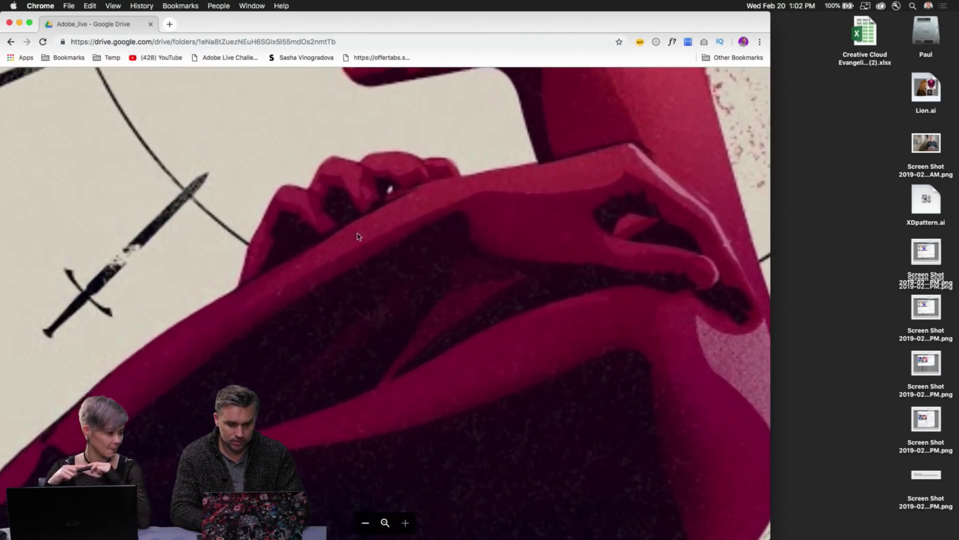
{"action": "scroll", "coordinate": [276, 231], "scroll_direction": "up", "scroll_amount": 5}
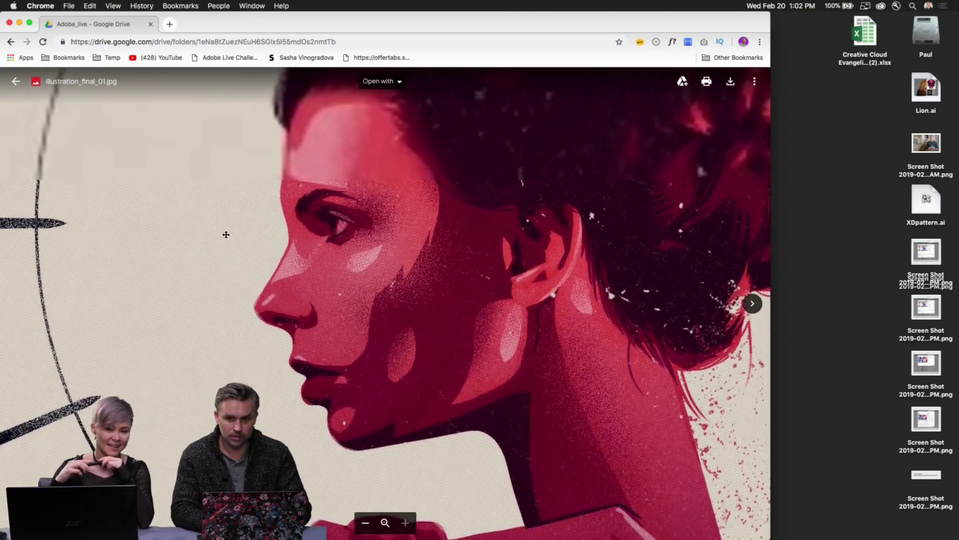
{"action": "scroll", "coordinate": [224, 232], "scroll_direction": "up", "scroll_amount": 3}
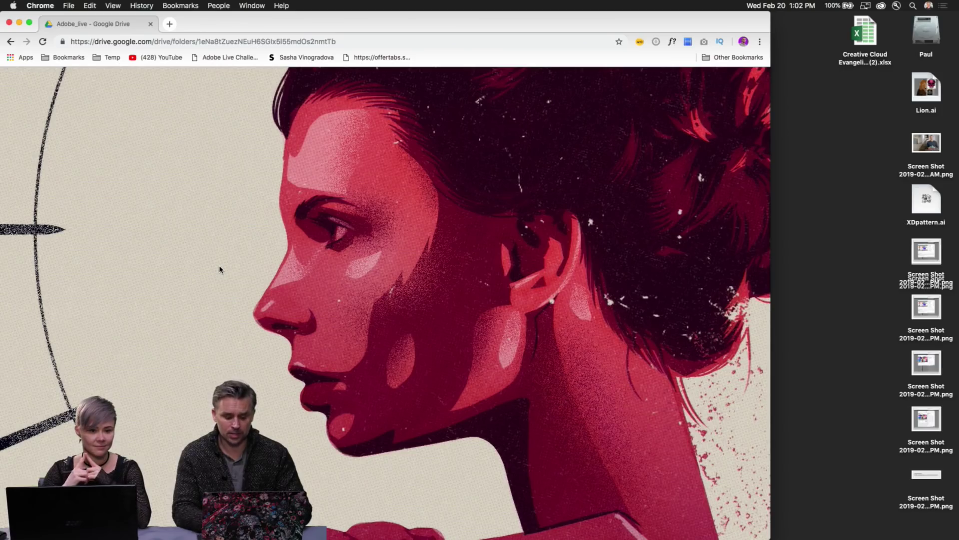
{"action": "key", "text": "super+w"}
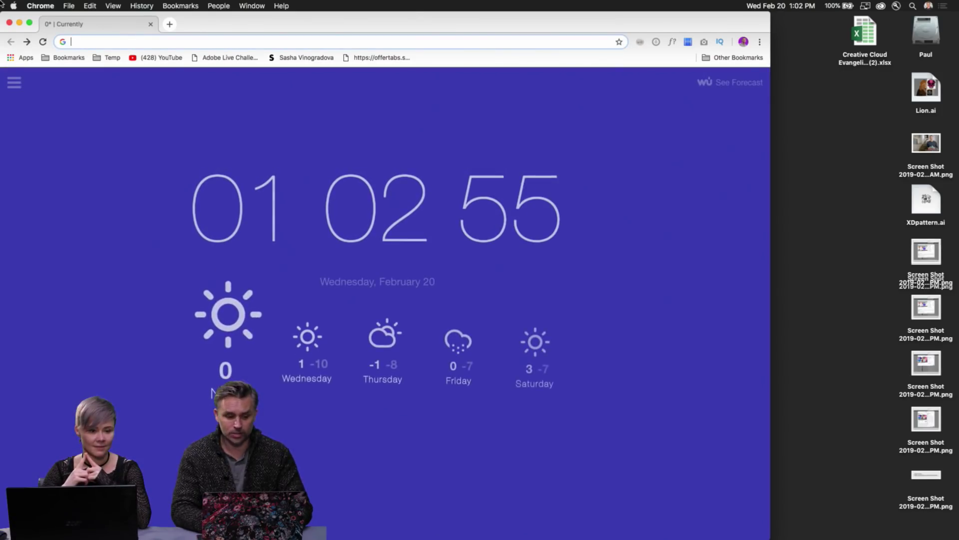
{"action": "left_click", "coordinate": [10, 24]}
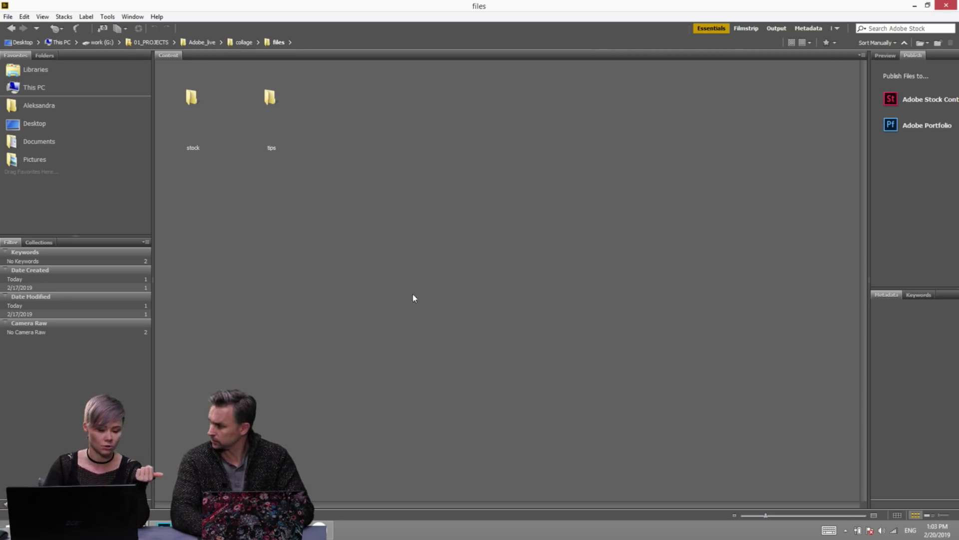
In Bridge, go to the psd folder inside Adobe_live's collage folder and open refs_01.psd in Photoshop.
{"action": "left_click", "coordinate": [244, 43]}
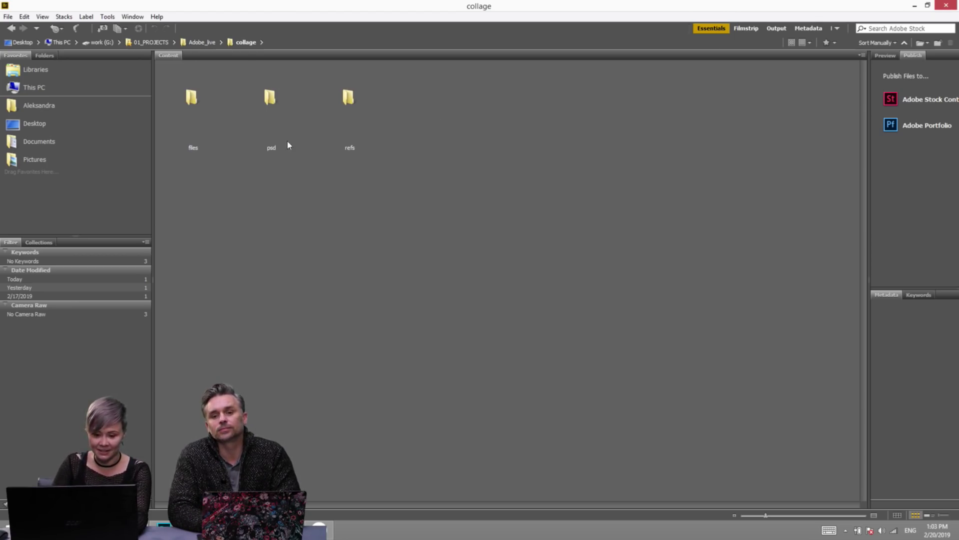
{"action": "left_click", "coordinate": [276, 101]}
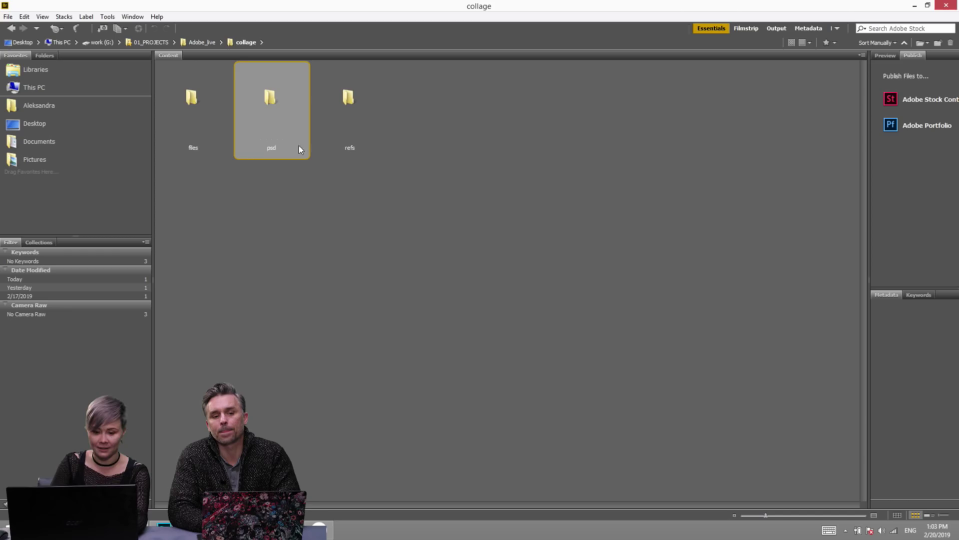
{"action": "left_click", "coordinate": [214, 43]}
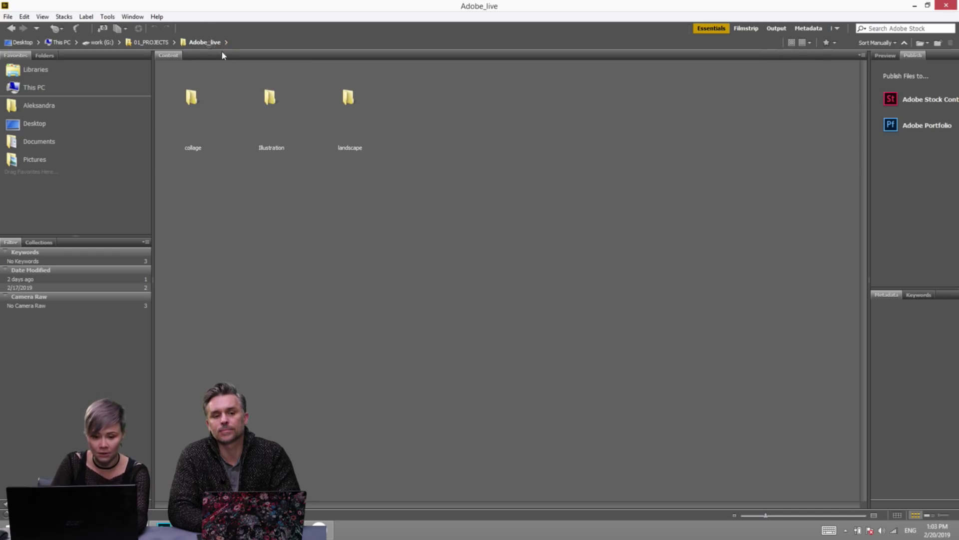
{"action": "left_click", "coordinate": [269, 106]}
{"action": "double_click", "coordinate": [208, 107]}
{"action": "double_click", "coordinate": [270, 103]}
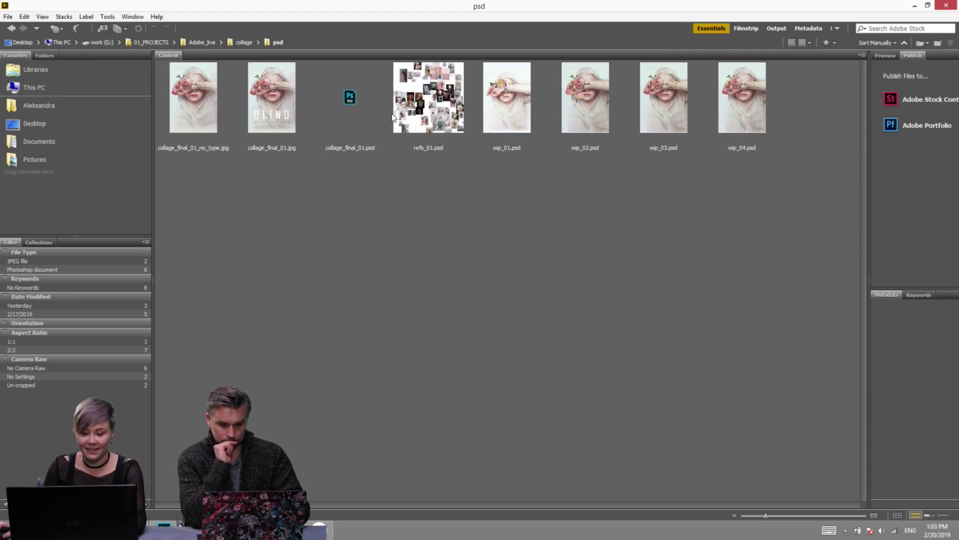
{"action": "double_click", "coordinate": [412, 118]}
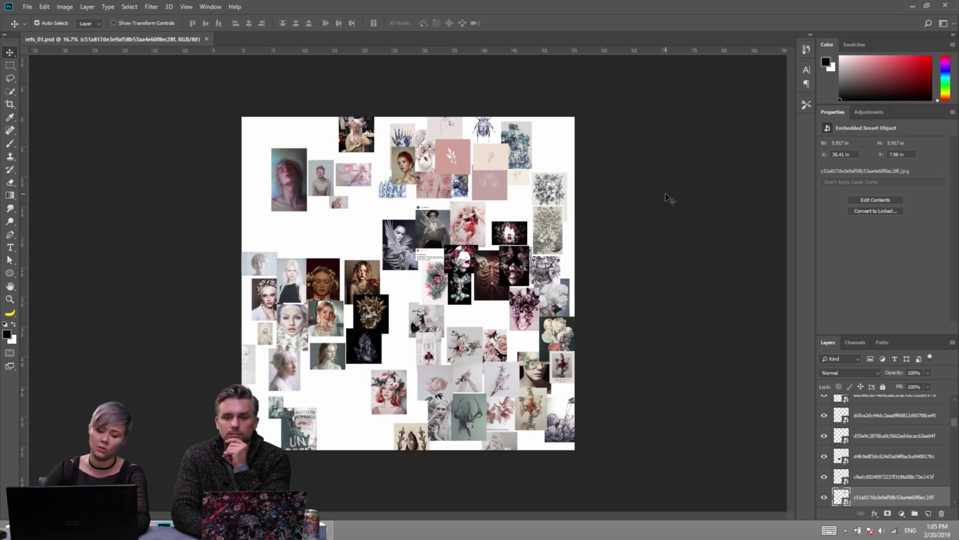
Look over the whole reference board at 33.3% magnification, from the upper colour and pattern references to the lower floral images.
{"action": "key", "text": "ctrl+space"}
{"action": "left_click", "coordinate": [378, 242]}
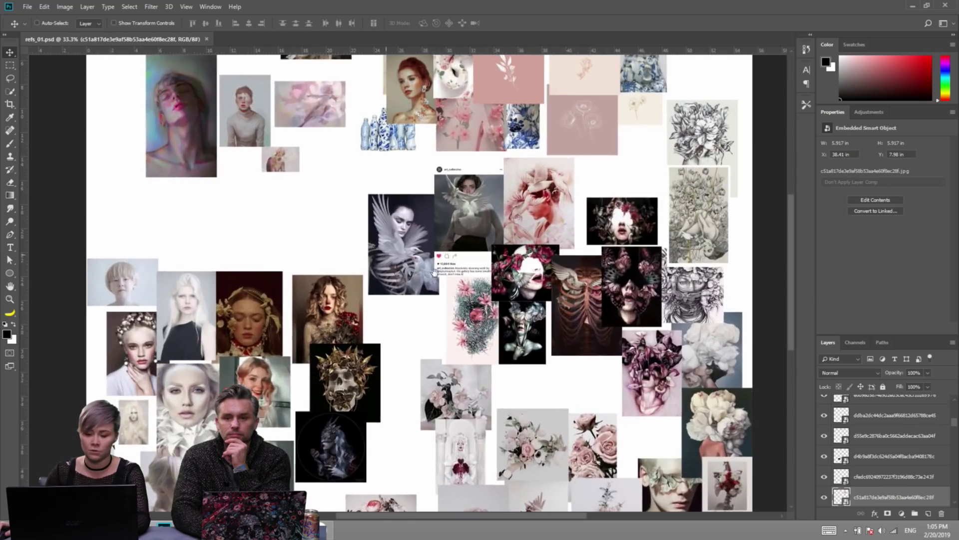
{"action": "left_click_drag", "start_coordinate": [455, 269], "coordinate": [441, 247]}
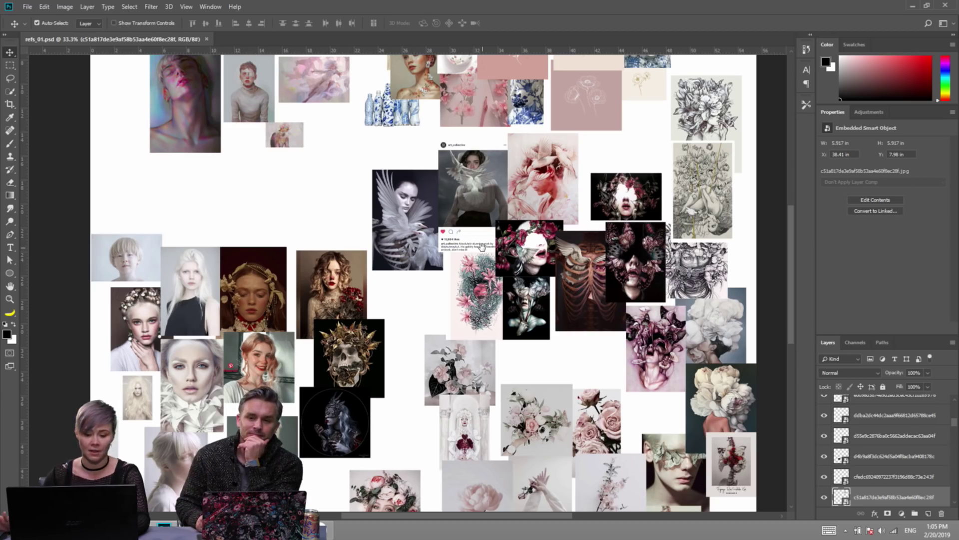
{"action": "left_click_drag", "start_coordinate": [590, 255], "coordinate": [578, 319]}
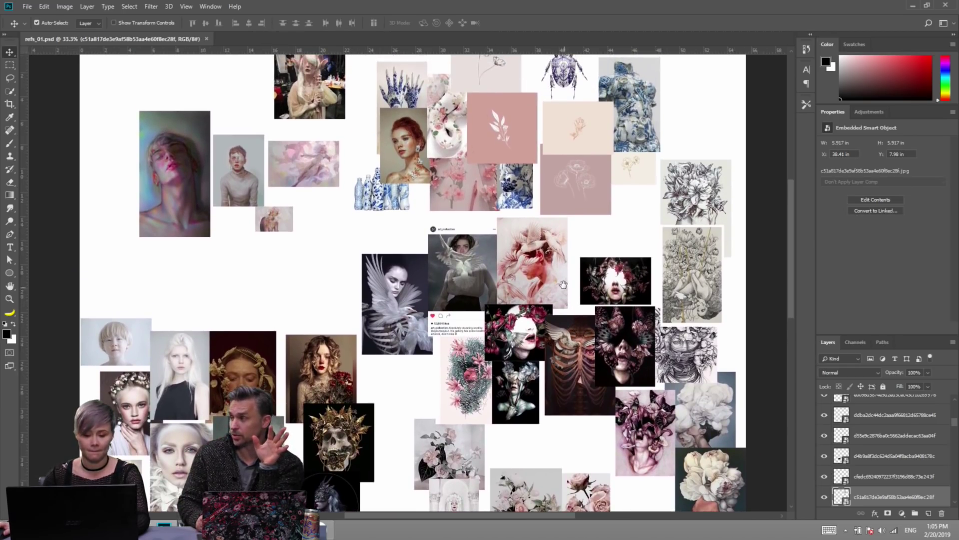
{"action": "scroll", "coordinate": [569, 310], "scroll_direction": "down", "scroll_amount": 3}
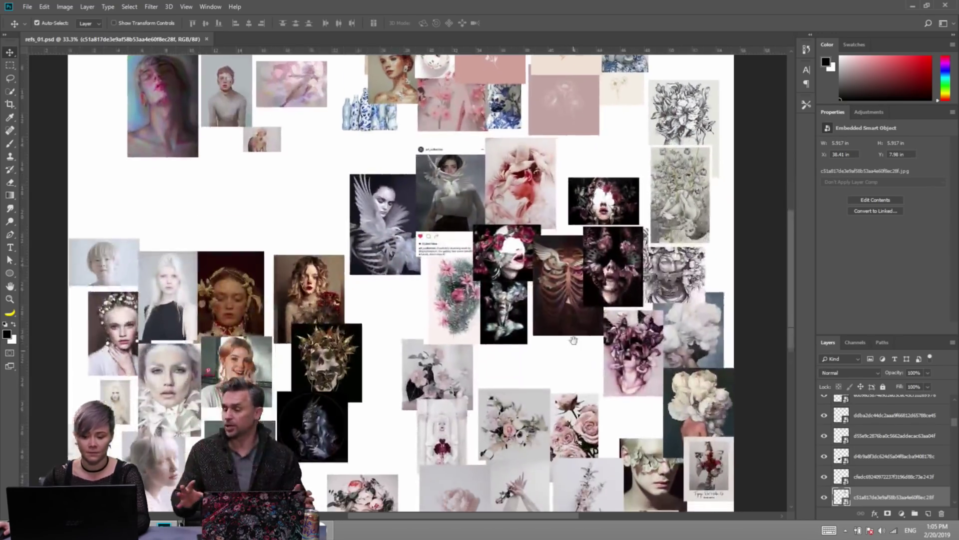
{"action": "scroll", "coordinate": [574, 340], "scroll_direction": "down", "scroll_amount": 5}
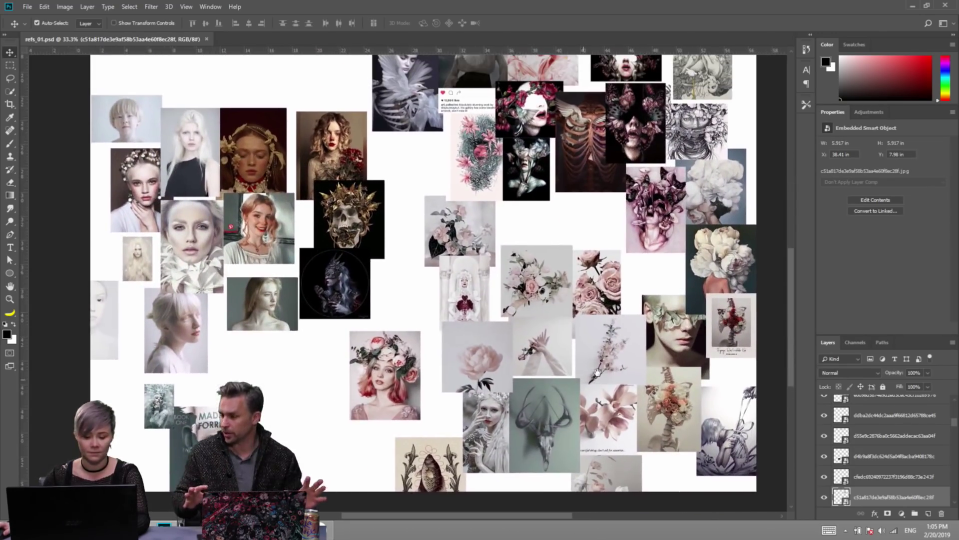
{"action": "scroll", "coordinate": [597, 372], "scroll_direction": "up", "scroll_amount": 1}
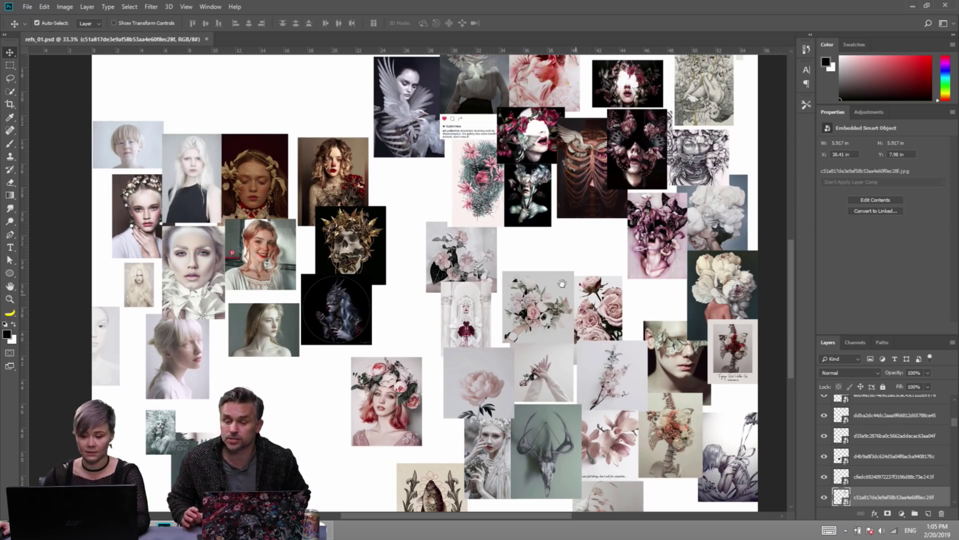
{"action": "scroll", "coordinate": [562, 283], "scroll_direction": "up", "scroll_amount": 5}
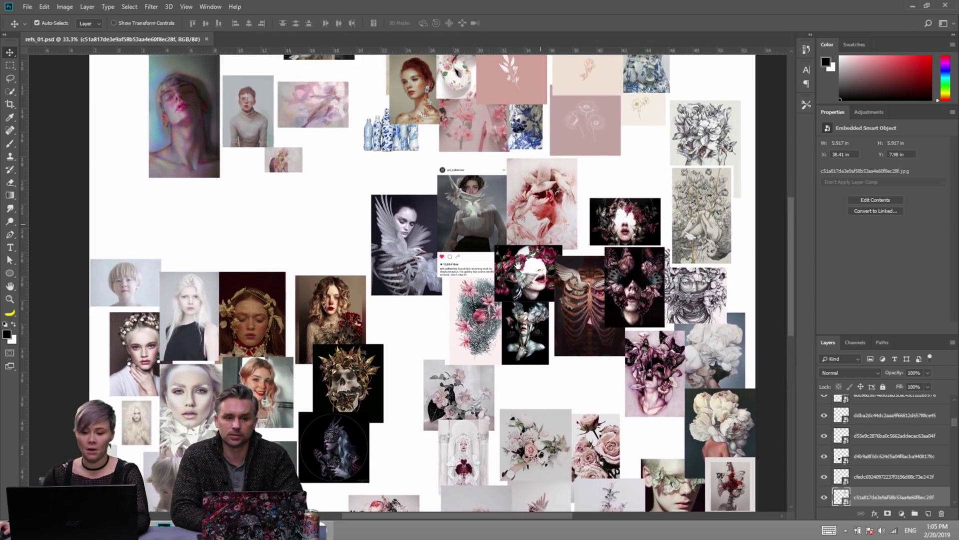
{"action": "scroll", "coordinate": [518, 264], "scroll_direction": "down", "scroll_amount": 1}
{"action": "scroll", "coordinate": [549, 269], "scroll_direction": "left", "scroll_amount": 2}
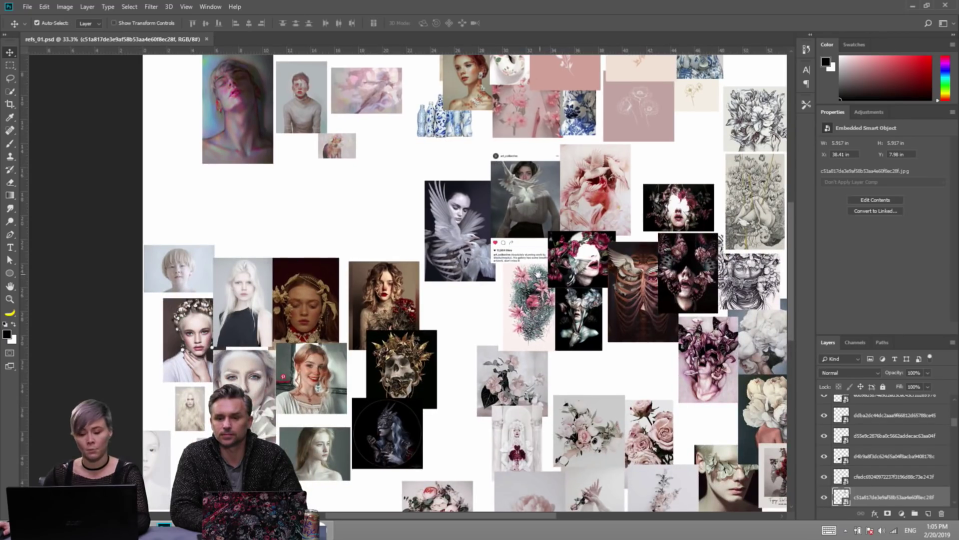
{"action": "scroll", "coordinate": [517, 252], "scroll_direction": "up", "scroll_amount": 1}
{"action": "scroll", "coordinate": [517, 251], "scroll_direction": "right", "scroll_amount": 2}
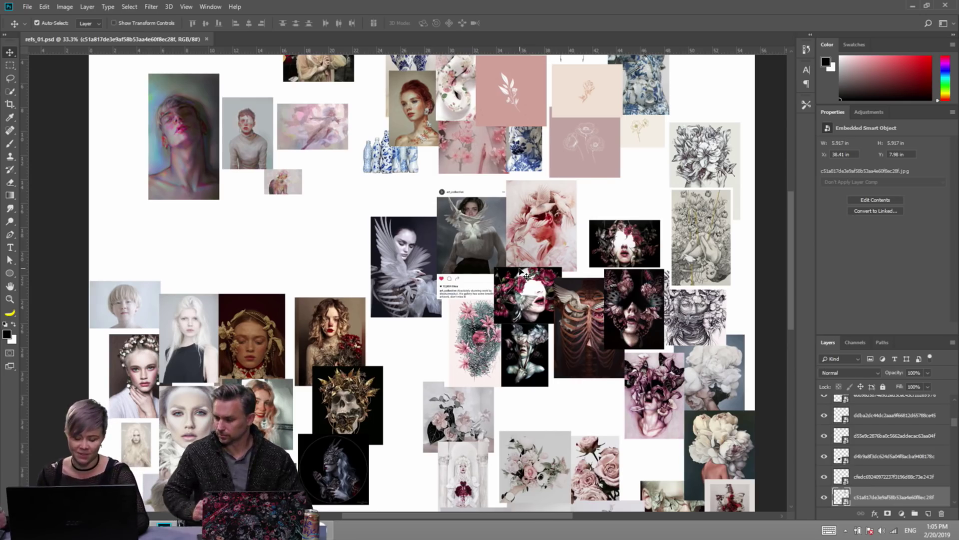
Examine the surreal portraits with birds, flowers and covered faces at 50% magnification.
{"action": "scroll", "coordinate": [500, 244], "scroll_direction": "right", "scroll_amount": 3}
{"action": "left_click", "coordinate": [499, 243]}
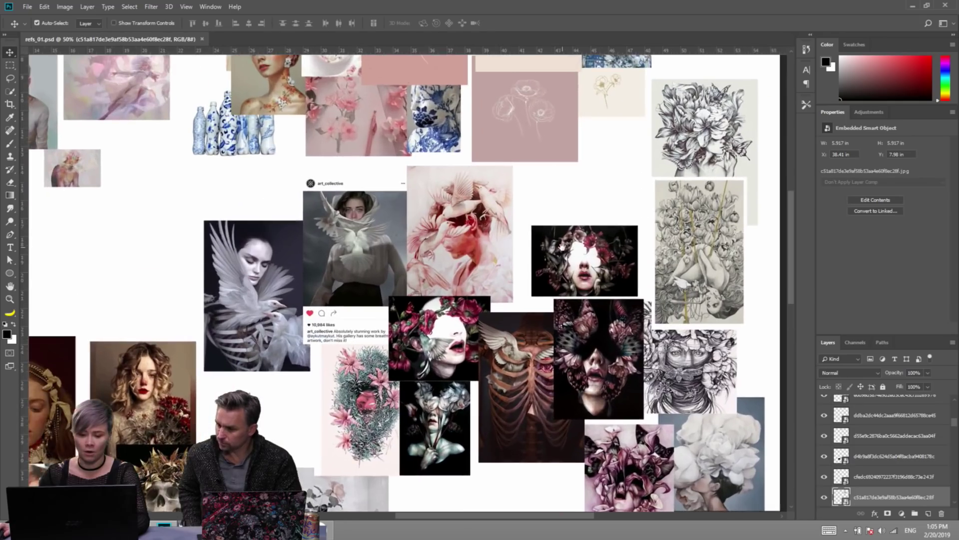
{"action": "left_click_drag", "start_coordinate": [565, 253], "coordinate": [531, 232]}
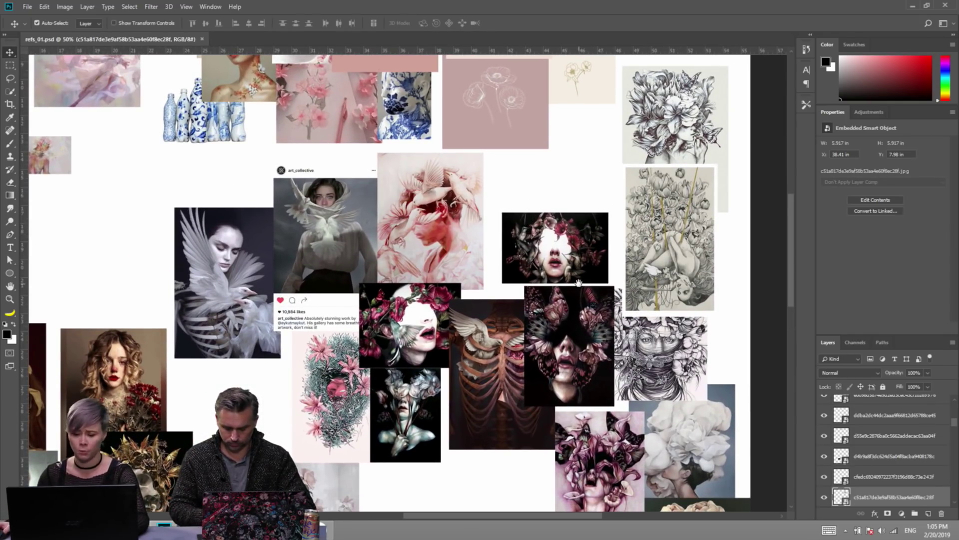
{"action": "left_click_drag", "start_coordinate": [579, 283], "coordinate": [578, 252]}
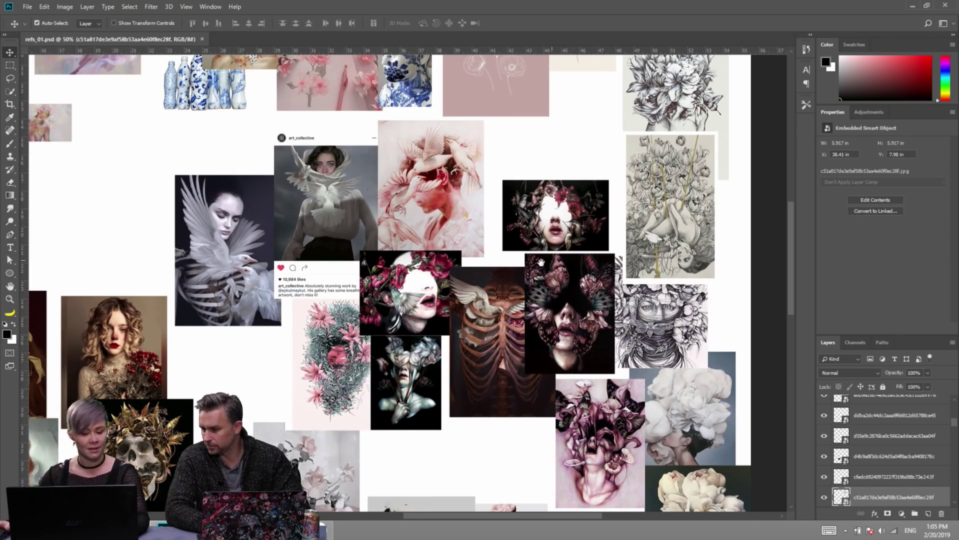
{"action": "scroll", "coordinate": [541, 262], "scroll_direction": "down", "scroll_amount": 3}
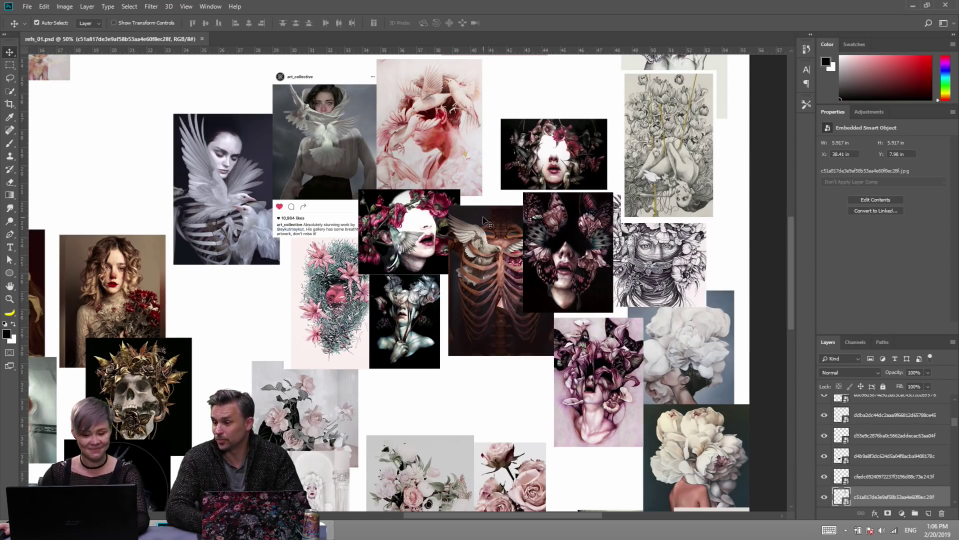
{"action": "left_click_drag", "start_coordinate": [485, 220], "coordinate": [538, 352]}
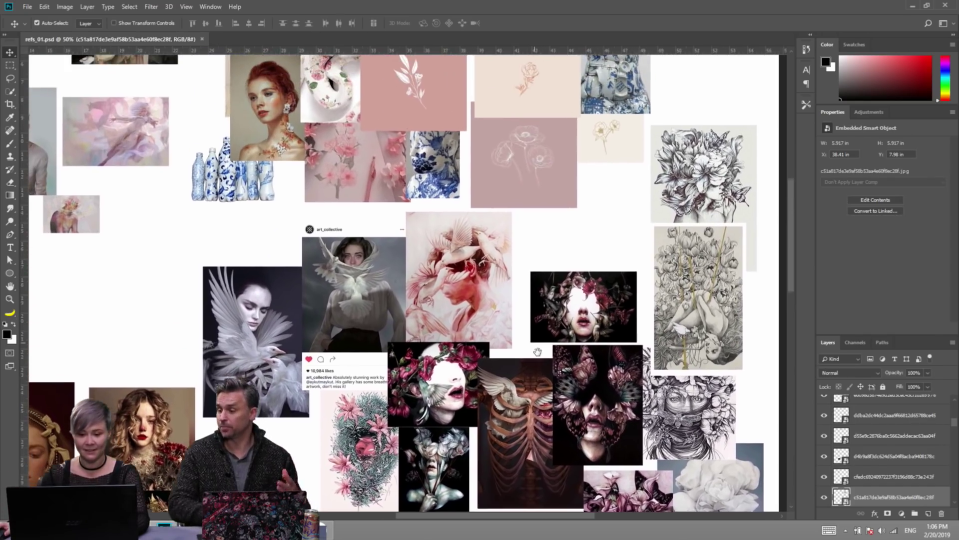
Examine the pale flower, hand and skeleton references in the lower part of the board at 50% magnification.
{"action": "scroll", "coordinate": [537, 352], "scroll_direction": "down", "scroll_amount": 2}
{"action": "scroll", "coordinate": [540, 354], "scroll_direction": "down", "scroll_amount": 3}
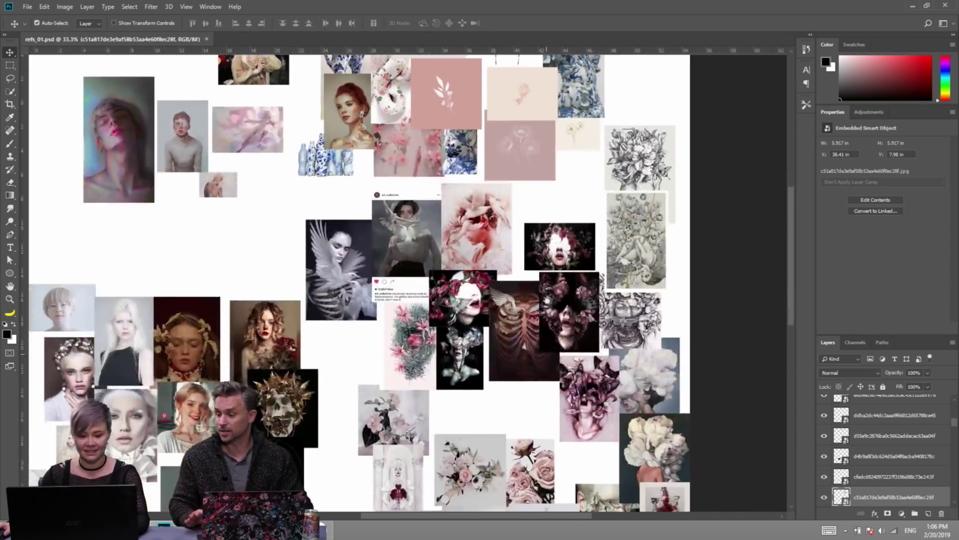
{"action": "scroll", "coordinate": [547, 300], "scroll_direction": "down", "scroll_amount": 5}
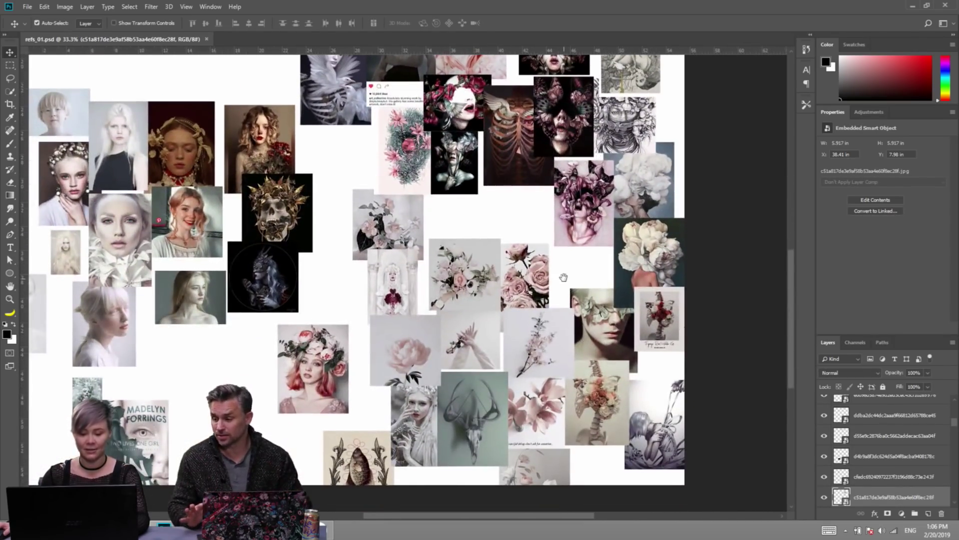
{"action": "key", "text": "ctrl"}
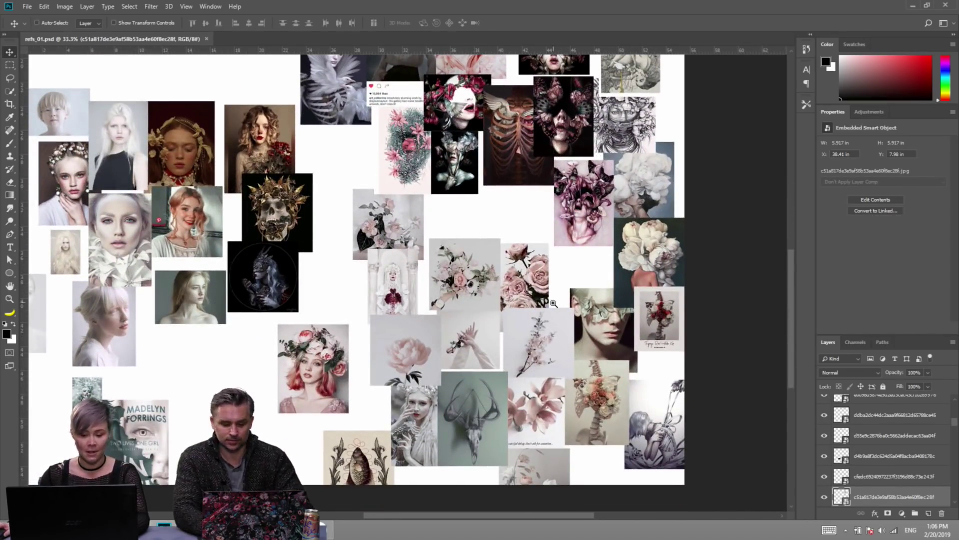
{"action": "scroll", "coordinate": [554, 303], "scroll_direction": "up", "scroll_amount": 1}
{"action": "scroll", "coordinate": [570, 250], "scroll_direction": "down", "scroll_amount": 2}
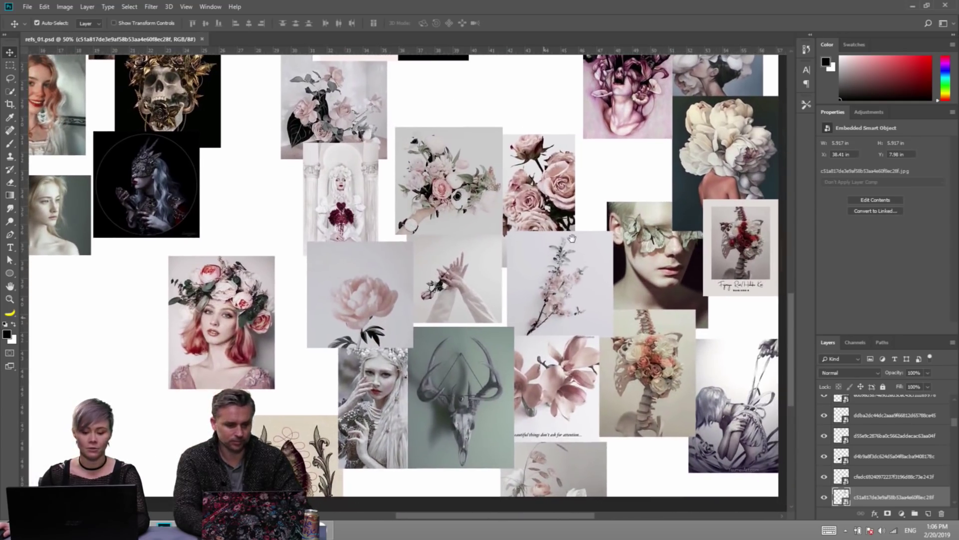
{"action": "left_click_drag", "start_coordinate": [544, 262], "coordinate": [499, 274]}
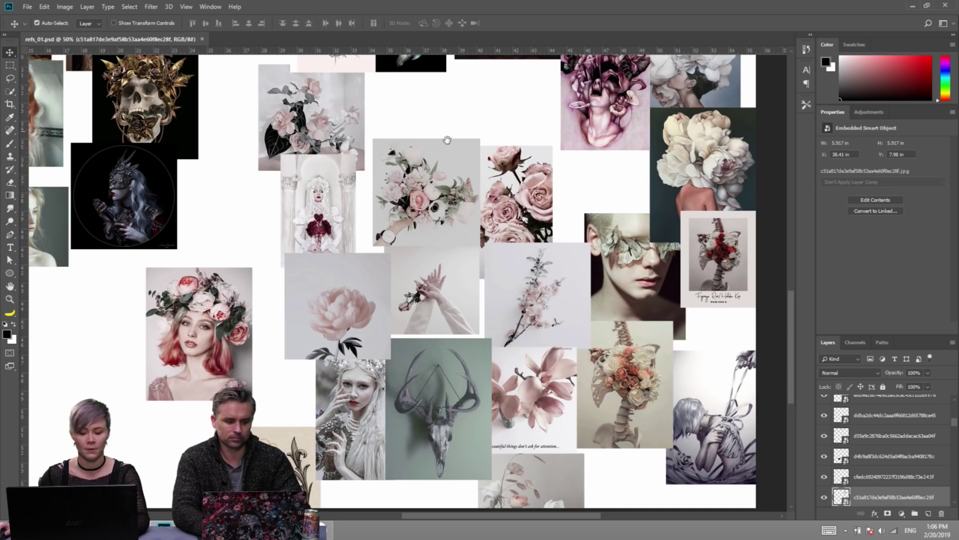
{"action": "left_click_drag", "start_coordinate": [489, 302], "coordinate": [714, 346]}
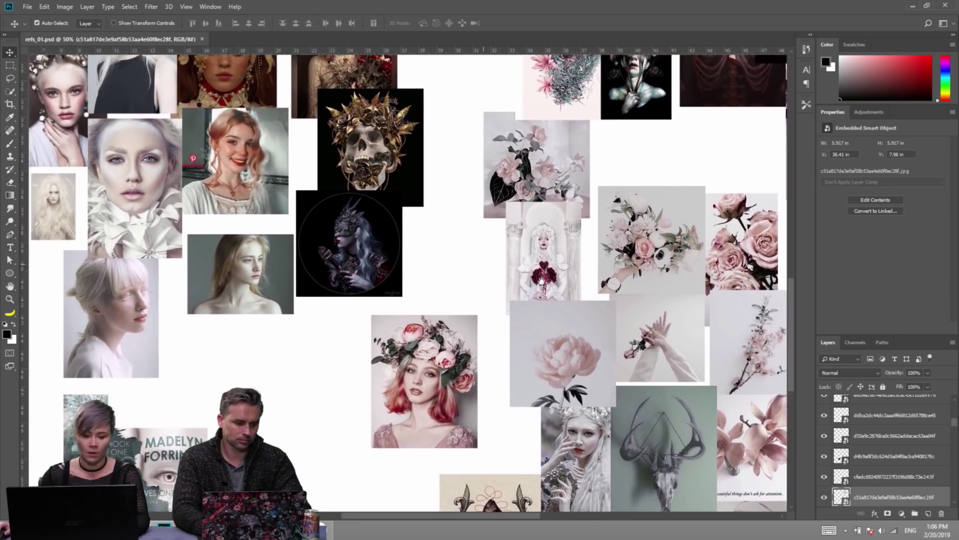
Examine the group of female portraits and the gold-crowned skull up close, and return to a 33.3% overview.
{"action": "left_click_drag", "start_coordinate": [541, 282], "coordinate": [705, 401]}
{"action": "left_click_drag", "start_coordinate": [491, 313], "coordinate": [532, 302]}
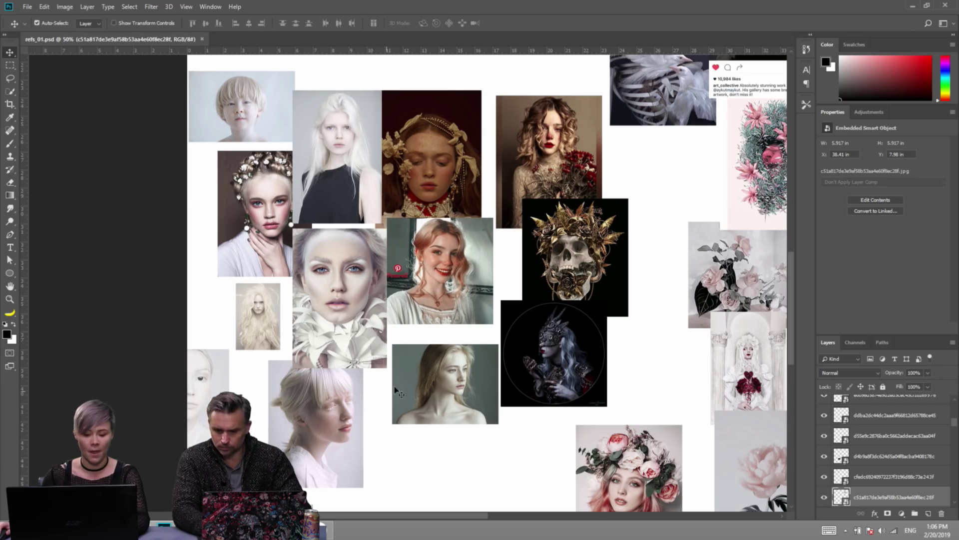
{"action": "left_click_drag", "start_coordinate": [467, 267], "coordinate": [464, 327]}
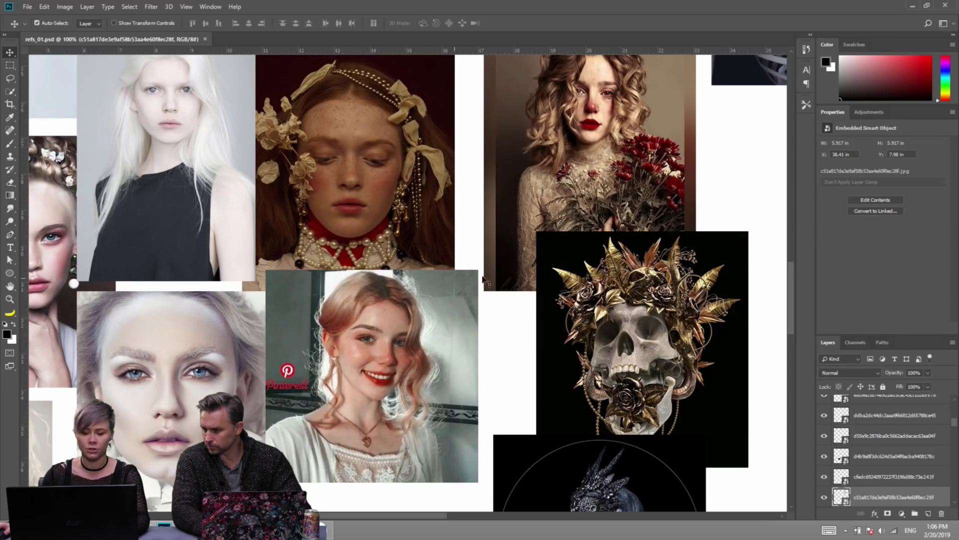
{"action": "left_click", "coordinate": [379, 355], "text": "ctrl+alt"}
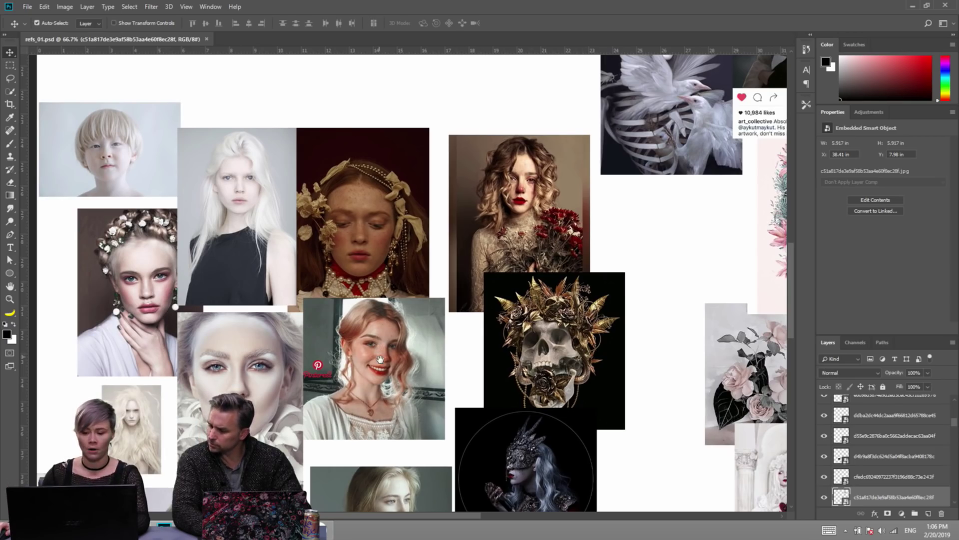
{"action": "scroll", "coordinate": [380, 359], "scroll_direction": "down", "scroll_amount": 5}
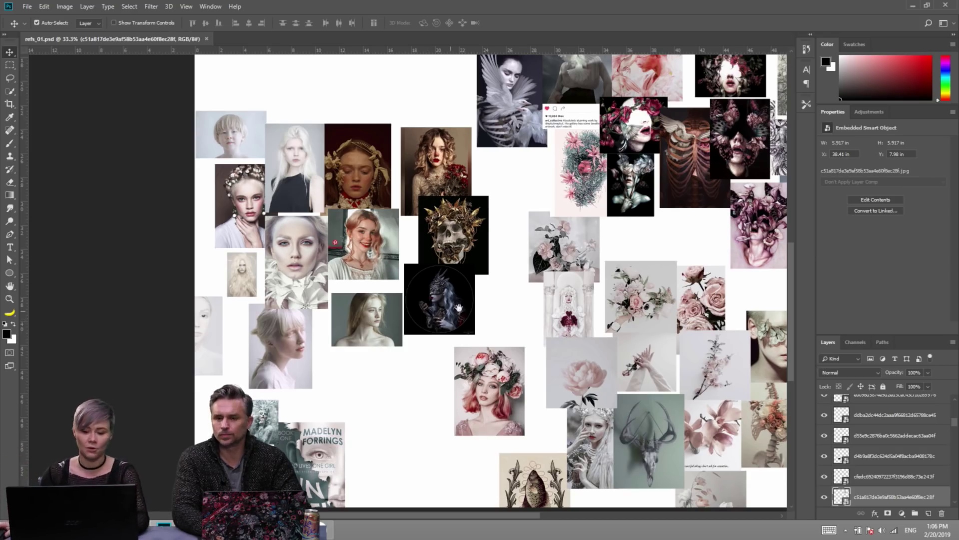
Look over the central and upper groups of the reference board, zooming out to 25% magnification.
{"action": "left_click_drag", "start_coordinate": [480, 298], "coordinate": [349, 343]}
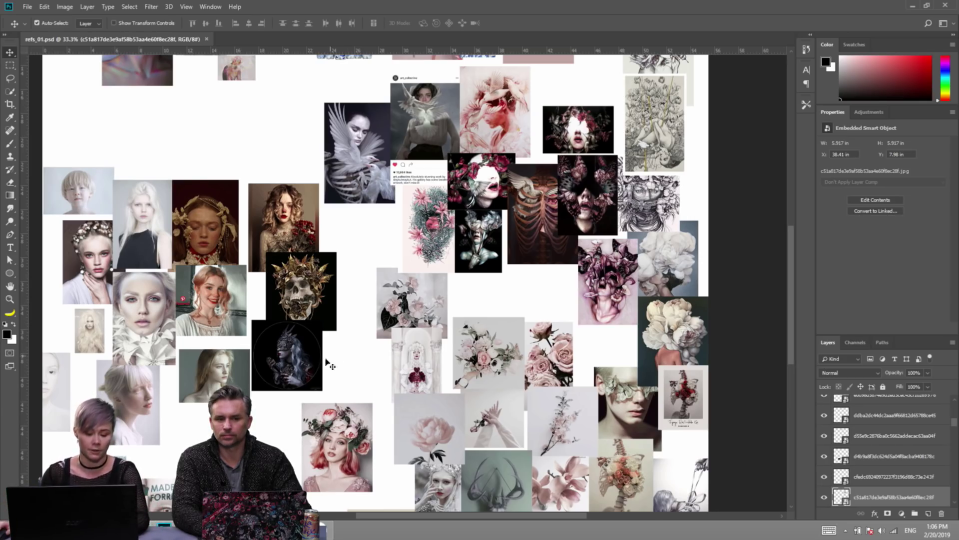
{"action": "scroll", "coordinate": [274, 299], "scroll_direction": "up", "scroll_amount": 5}
{"action": "key", "text": "ctrl+minus"}
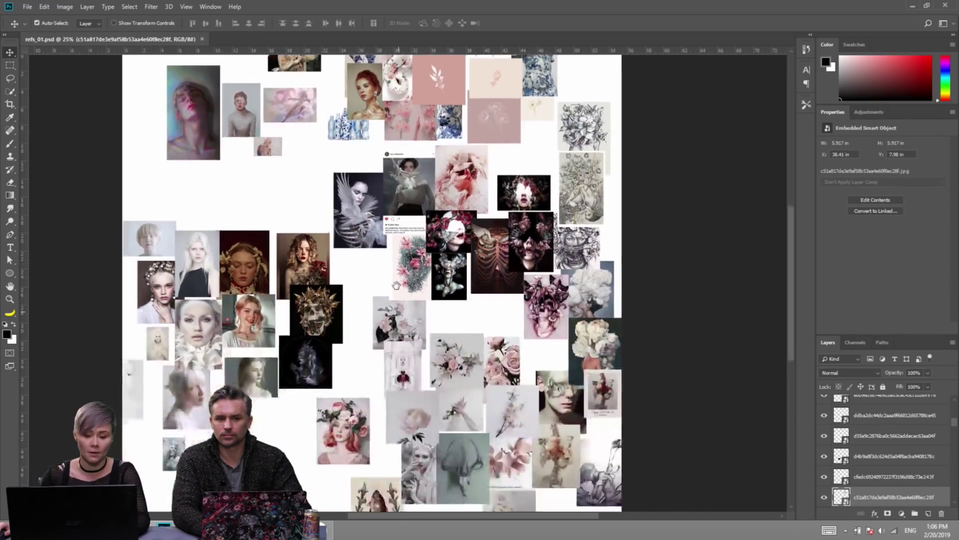
{"action": "scroll", "coordinate": [372, 300], "scroll_direction": "up", "scroll_amount": 1}
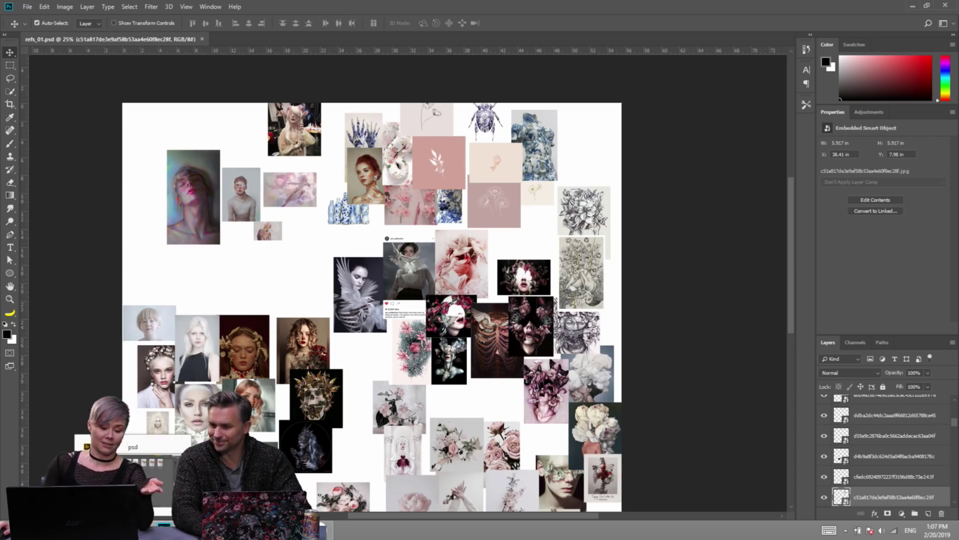
Switch to Adobe Bridge and open the collage project's refs folder to view the individual reference images.
{"action": "left_click", "coordinate": [132, 447]}
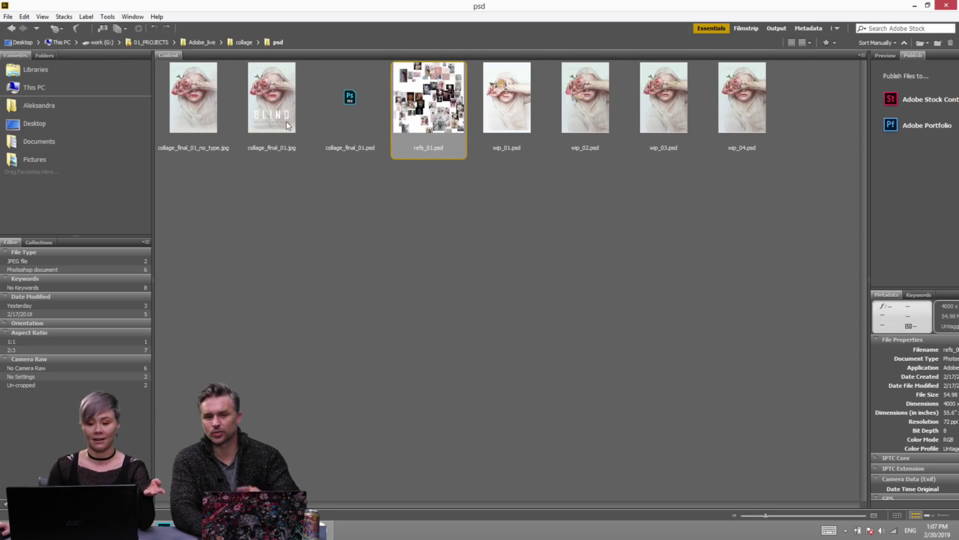
{"action": "left_click", "coordinate": [245, 44]}
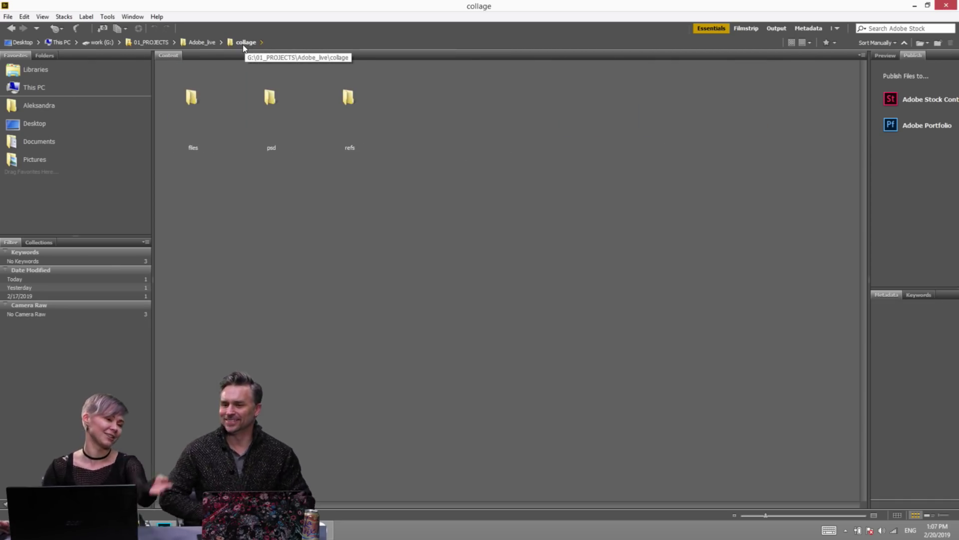
{"action": "double_click", "coordinate": [312, 103]}
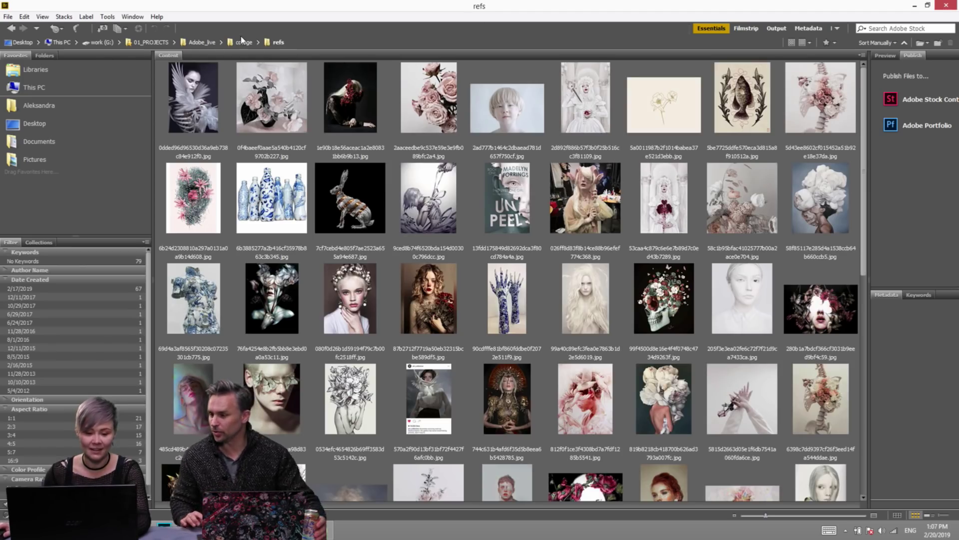
Open the stock folder inside the collage project's files folder and browse through its stock portraits.
{"action": "left_click", "coordinate": [241, 42]}
{"action": "left_click", "coordinate": [211, 95]}
{"action": "double_click", "coordinate": [210, 95]}
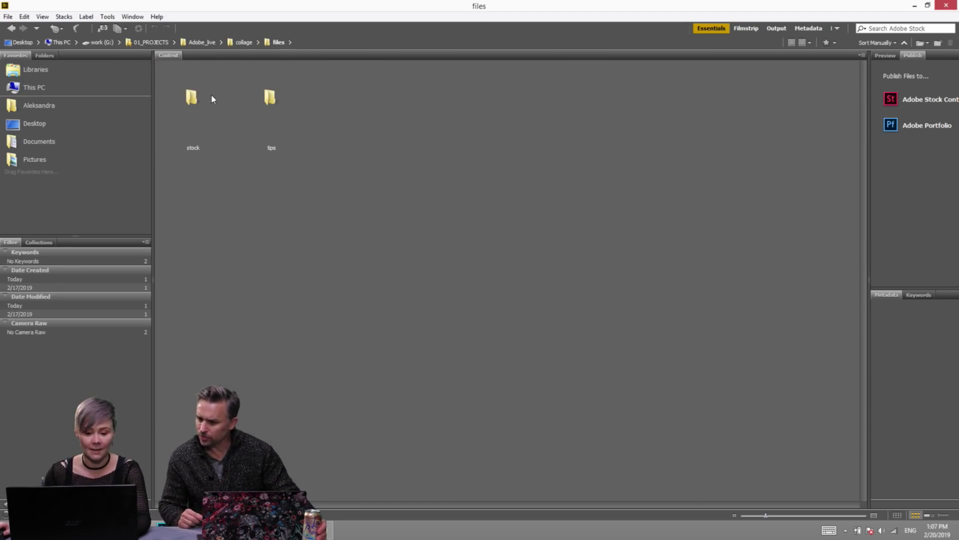
{"action": "double_click", "coordinate": [206, 103]}
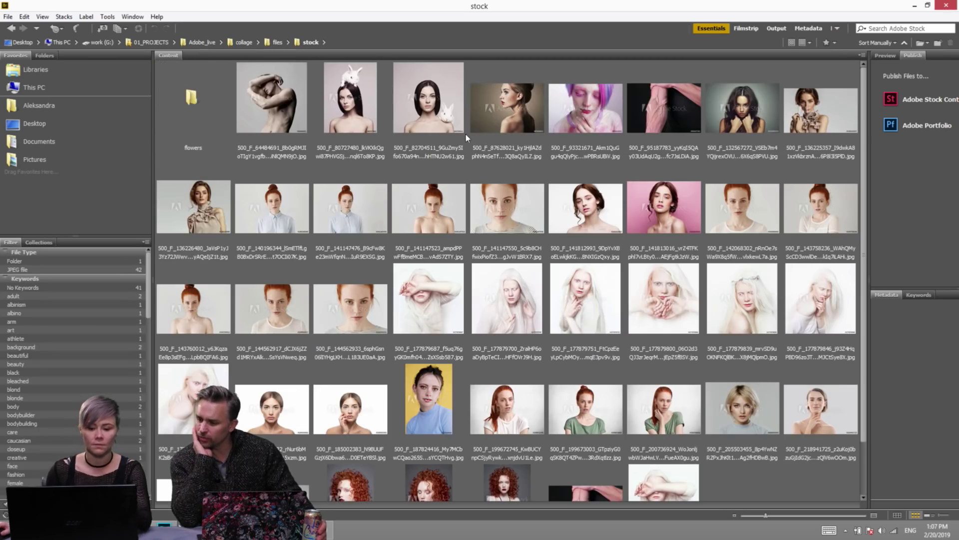
{"action": "scroll", "coordinate": [600, 208], "scroll_direction": "down", "scroll_amount": 2}
{"action": "scroll", "coordinate": [600, 208], "scroll_direction": "up", "scroll_amount": 2}
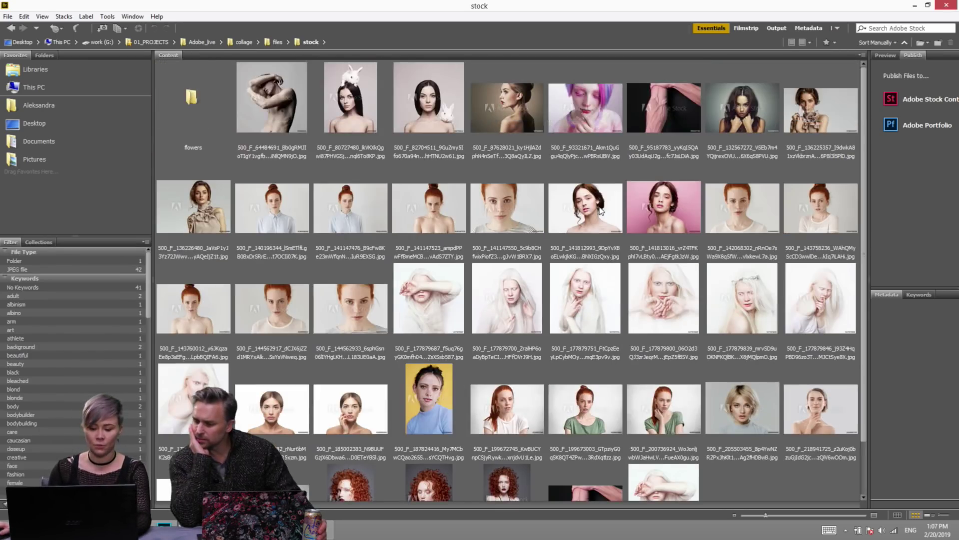
{"action": "scroll", "coordinate": [578, 205], "scroll_direction": "down", "scroll_amount": 2}
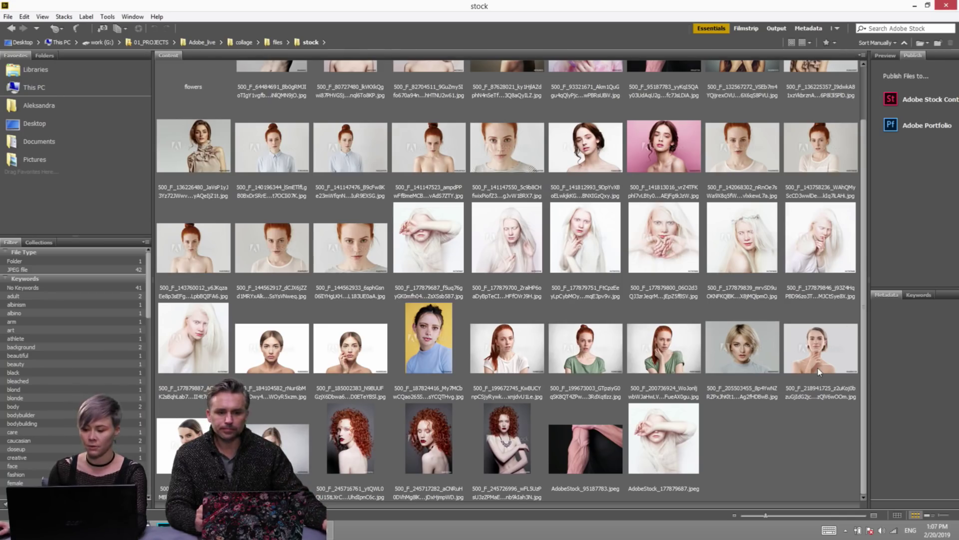
{"action": "scroll", "coordinate": [527, 290], "scroll_direction": "up", "scroll_amount": 2}
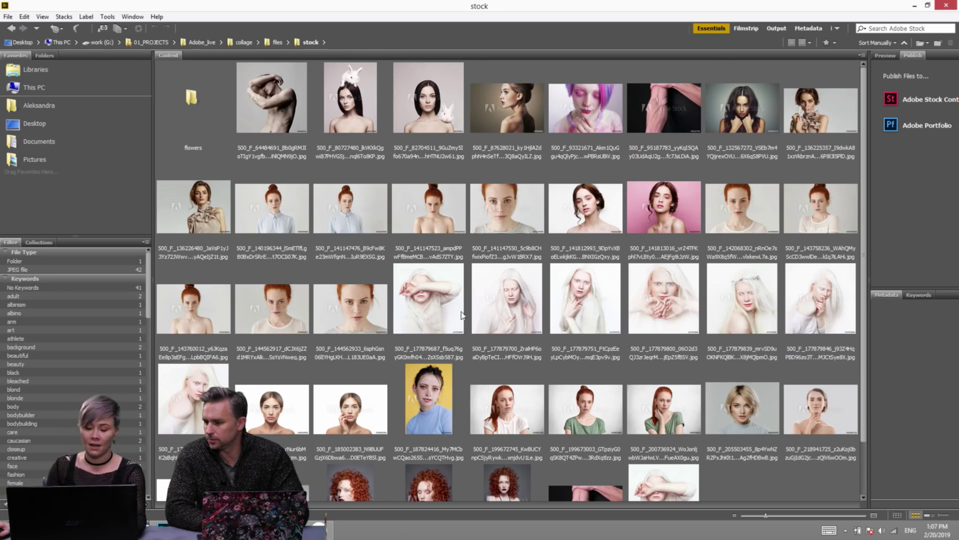
Preview the series of pale, white-haired portraits full screen, starting with the one covering her eyes with her arm.
{"action": "left_click", "coordinate": [421, 308]}
{"action": "key", "text": "space"}
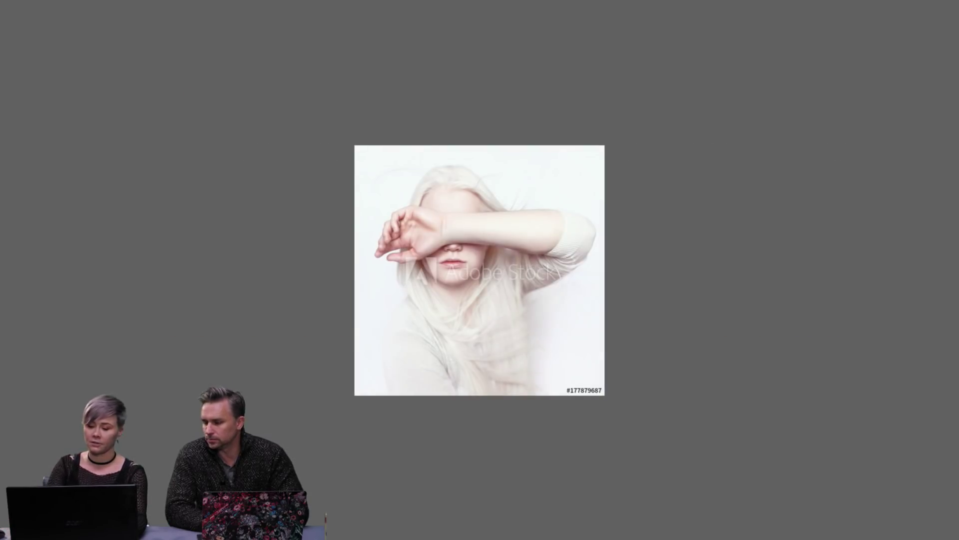
{"action": "key", "text": "Right"}
{"action": "key", "text": "Right"}
{"action": "key", "text": "Right"}
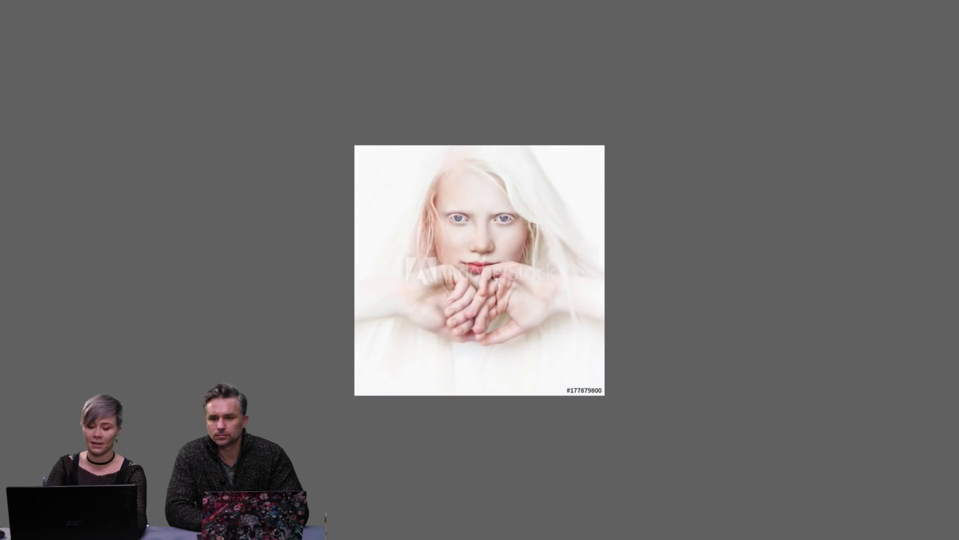
{"action": "key", "text": "Right"}
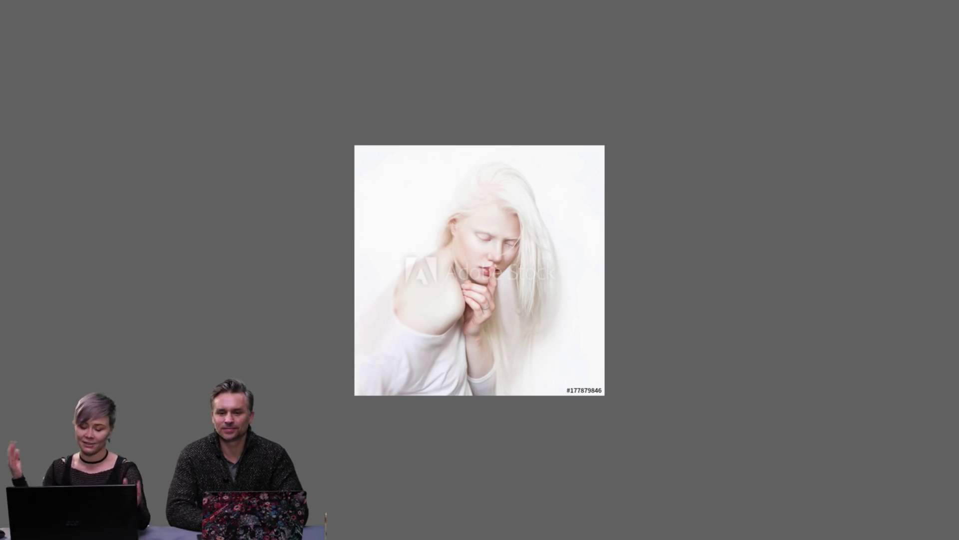
{"action": "key", "text": "space"}
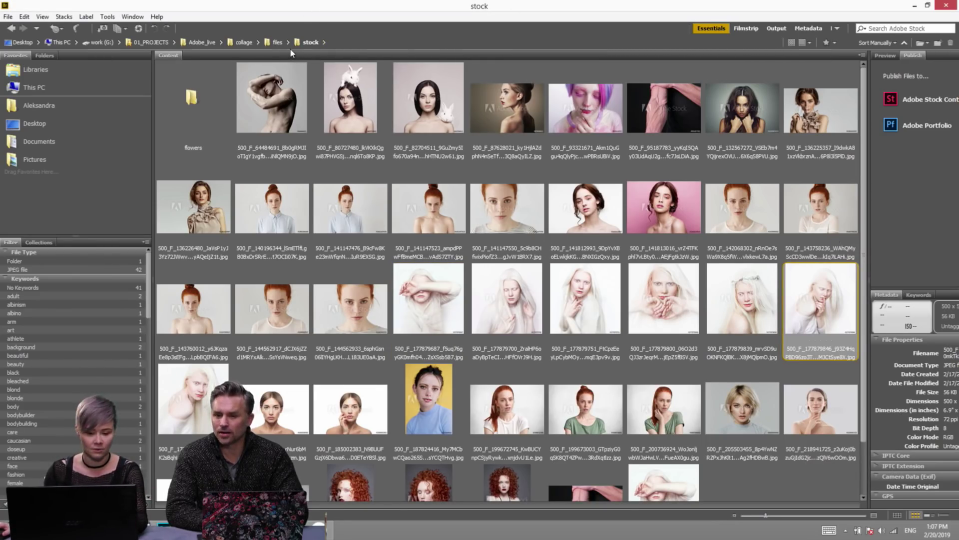
Open wip_01.psd from the collage project's psd folder in Photoshop.
{"action": "scroll", "coordinate": [364, 142], "scroll_direction": "down", "scroll_amount": 2}
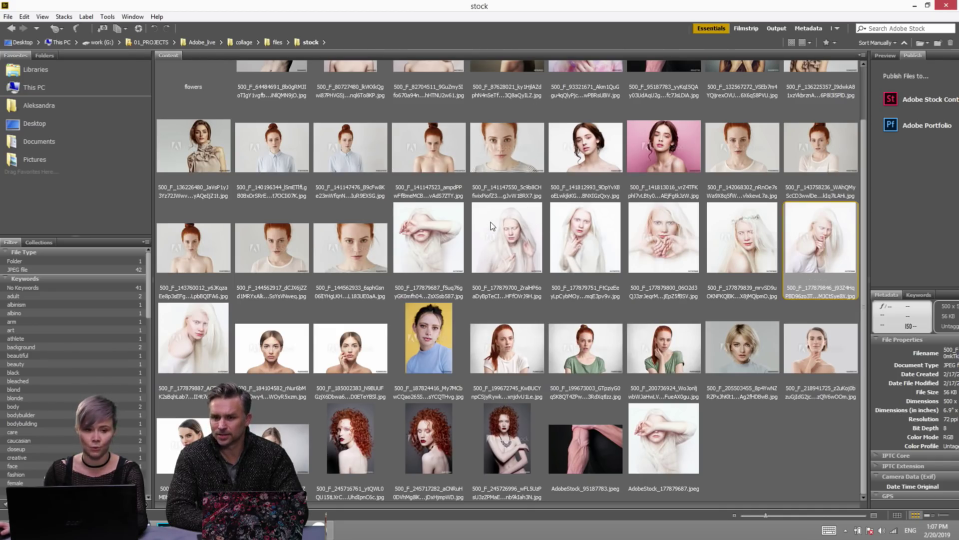
{"action": "left_click", "coordinate": [285, 43]}
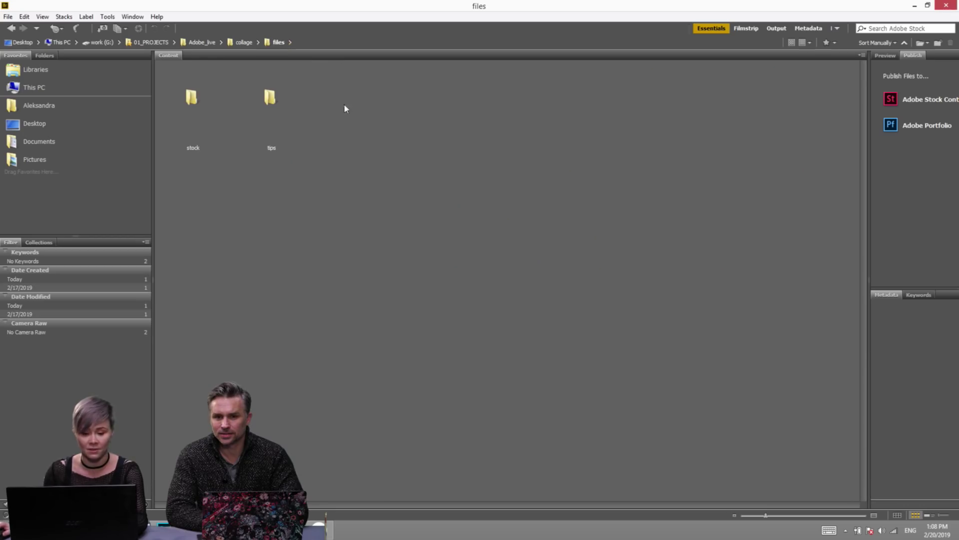
{"action": "left_click", "coordinate": [238, 40]}
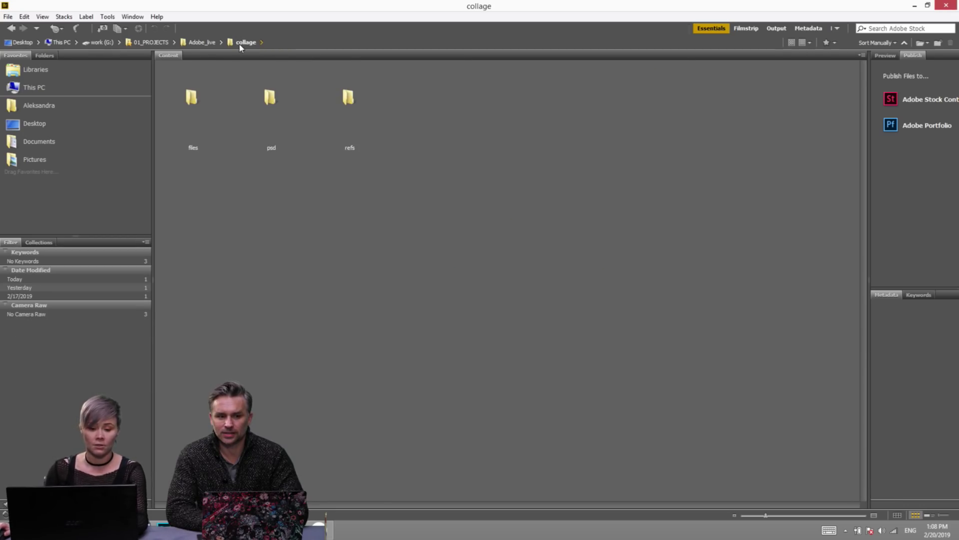
{"action": "double_click", "coordinate": [273, 104]}
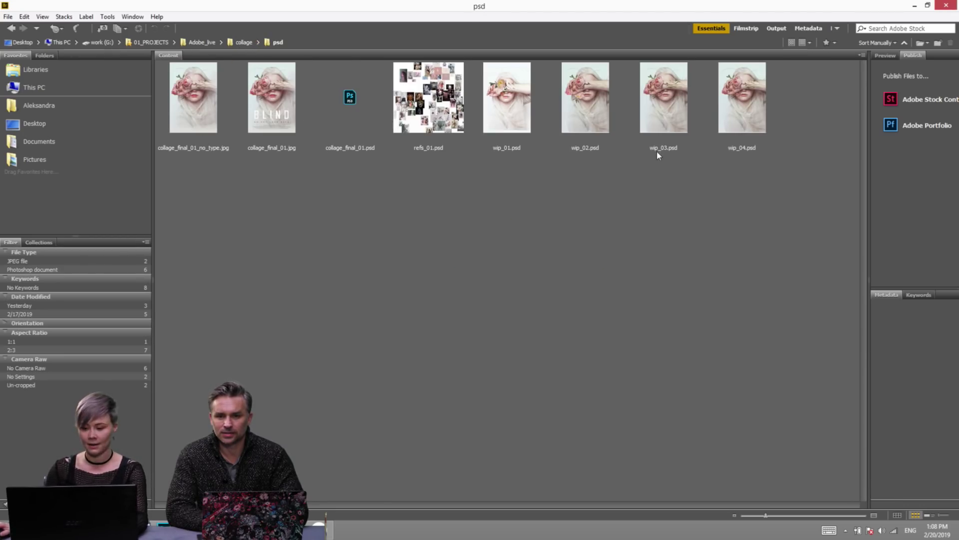
{"action": "double_click", "coordinate": [512, 109]}
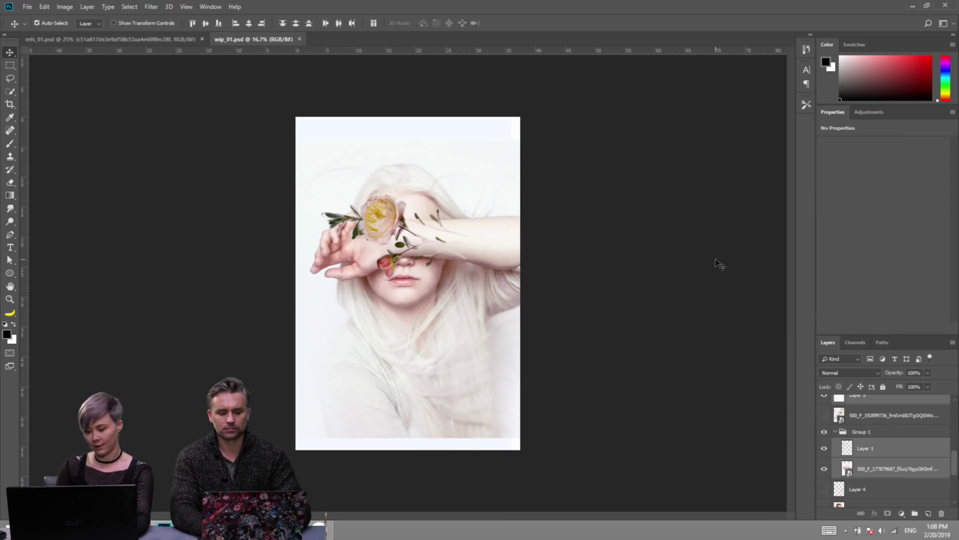
Group the layers from Layer 5 up to Layer 11.
{"action": "scroll", "coordinate": [864, 432], "scroll_direction": "up", "scroll_amount": 6}
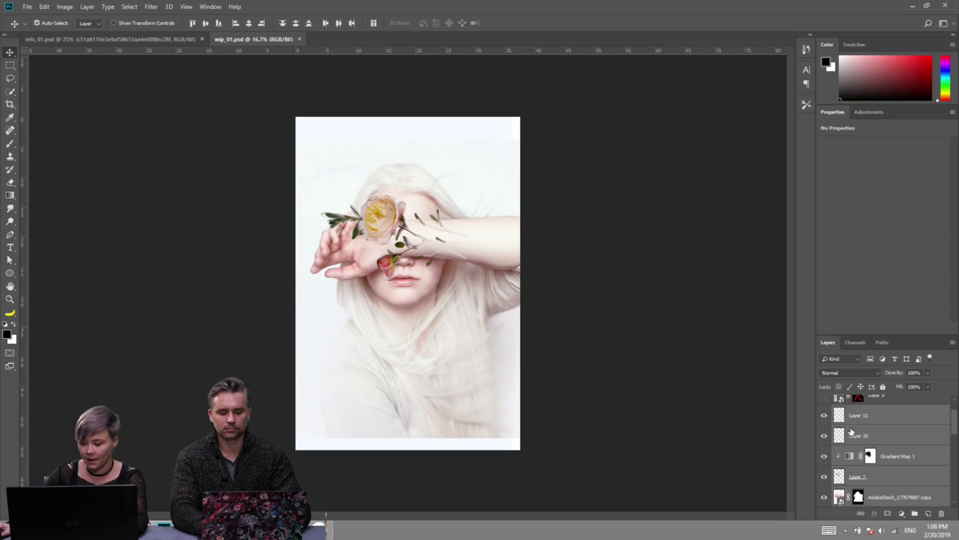
{"action": "scroll", "coordinate": [865, 432], "scroll_direction": "down", "scroll_amount": 6}
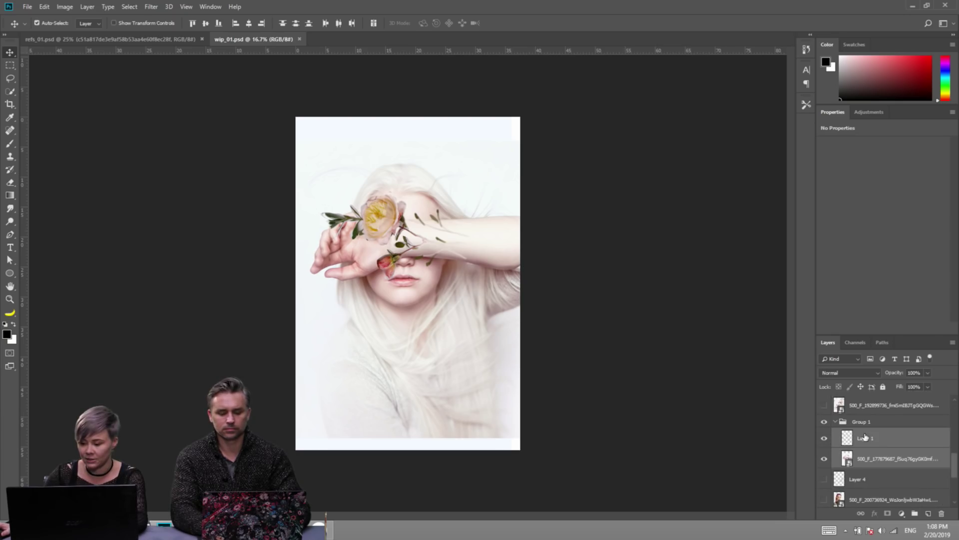
{"action": "scroll", "coordinate": [864, 440], "scroll_direction": "up", "scroll_amount": 3}
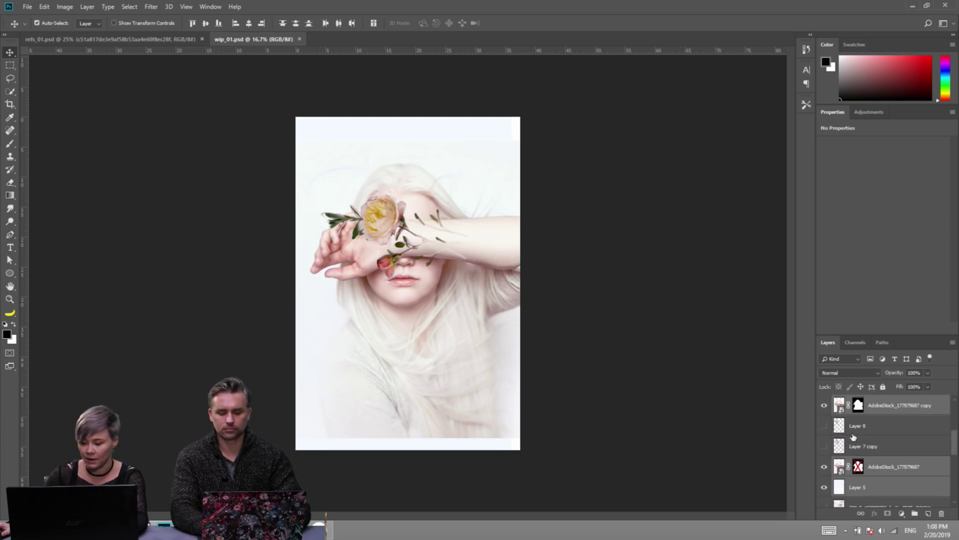
{"action": "left_click", "coordinate": [877, 488]}
{"action": "scroll", "coordinate": [876, 455], "scroll_direction": "up", "scroll_amount": 3}
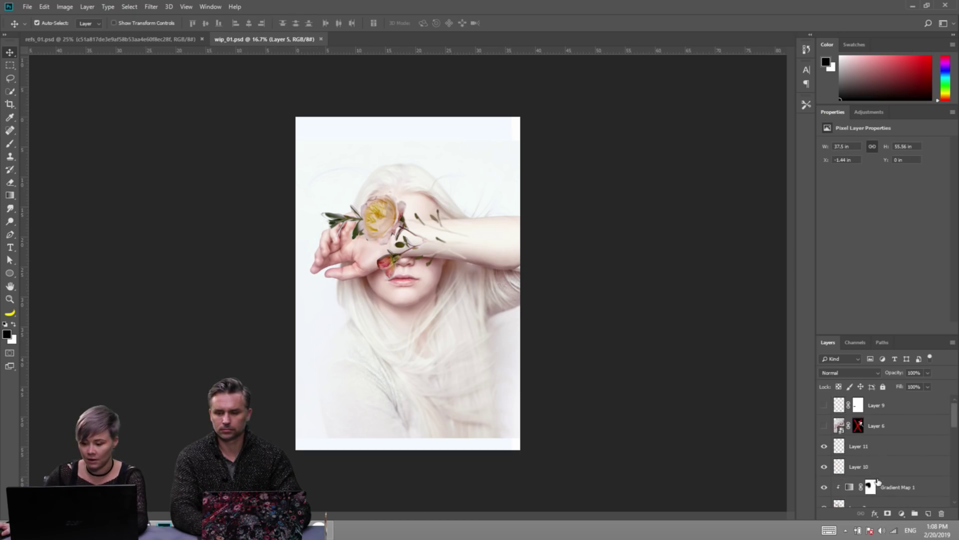
{"action": "left_click", "coordinate": [876, 446], "text": "shift"}
{"action": "key", "text": "ctrl+g"}
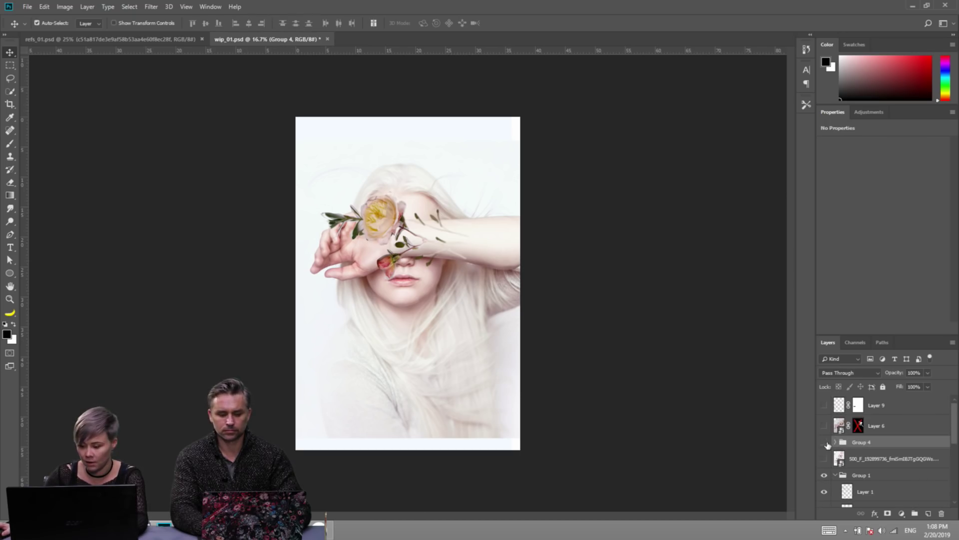
Hide the new layer group to expose the rough sketch beneath it, and collapse Group 1.
{"action": "left_click", "coordinate": [824, 442]}
{"action": "left_click", "coordinate": [835, 475]}
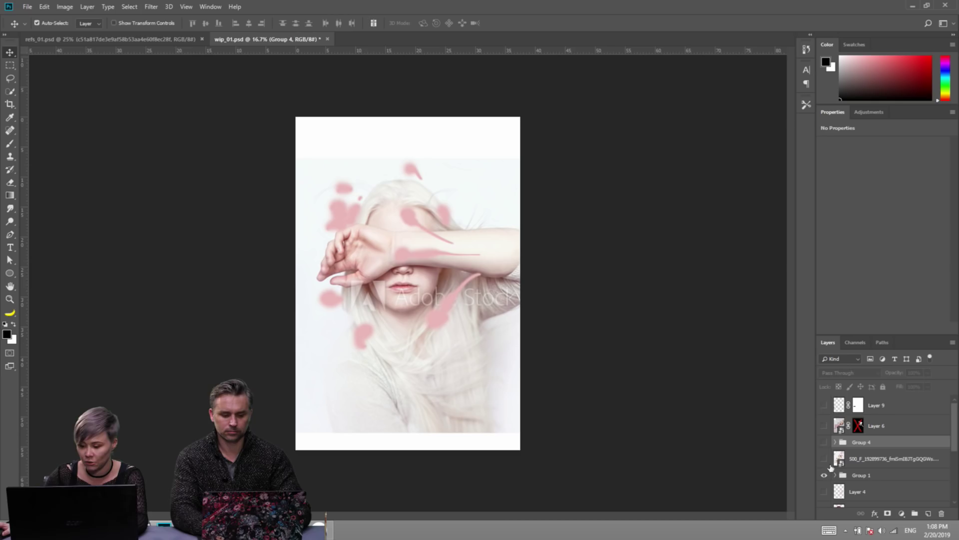
{"action": "left_click", "coordinate": [825, 441]}
{"action": "left_click", "coordinate": [824, 442]}
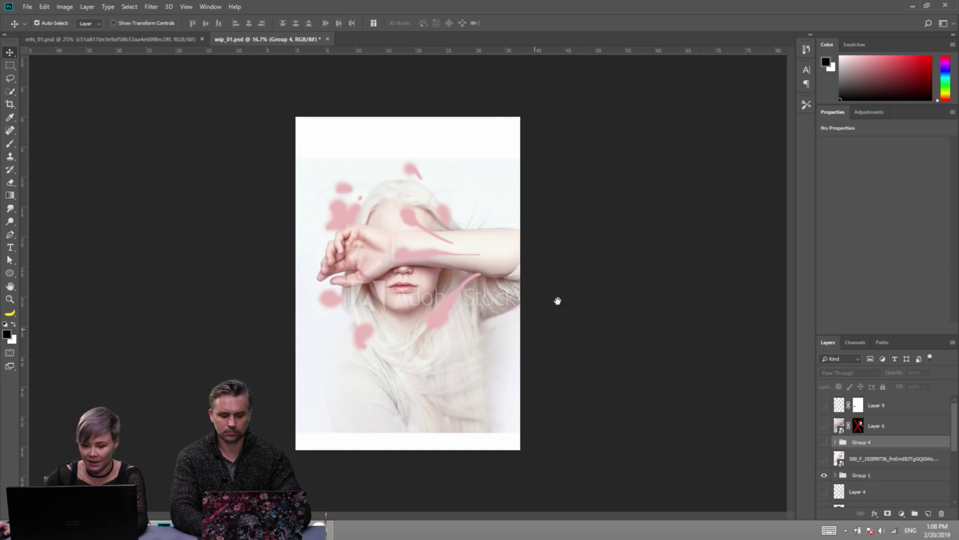
Check what Group 1 contains by toggling its visibility and expanding its layers.
{"action": "scroll", "coordinate": [895, 478], "scroll_direction": "down", "scroll_amount": 2}
{"action": "left_click", "coordinate": [825, 434]}
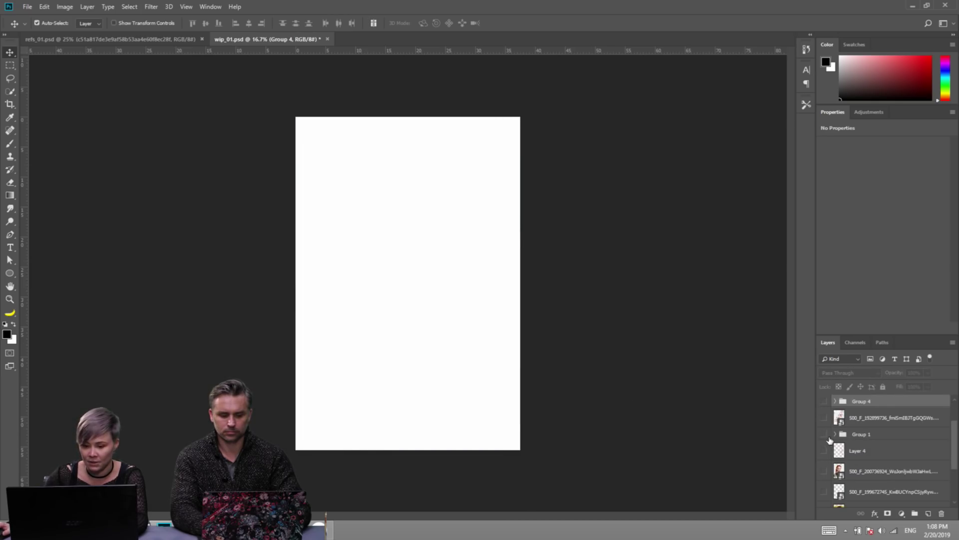
{"action": "left_click", "coordinate": [825, 435]}
{"action": "left_click", "coordinate": [835, 435]}
{"action": "left_click", "coordinate": [835, 439]}
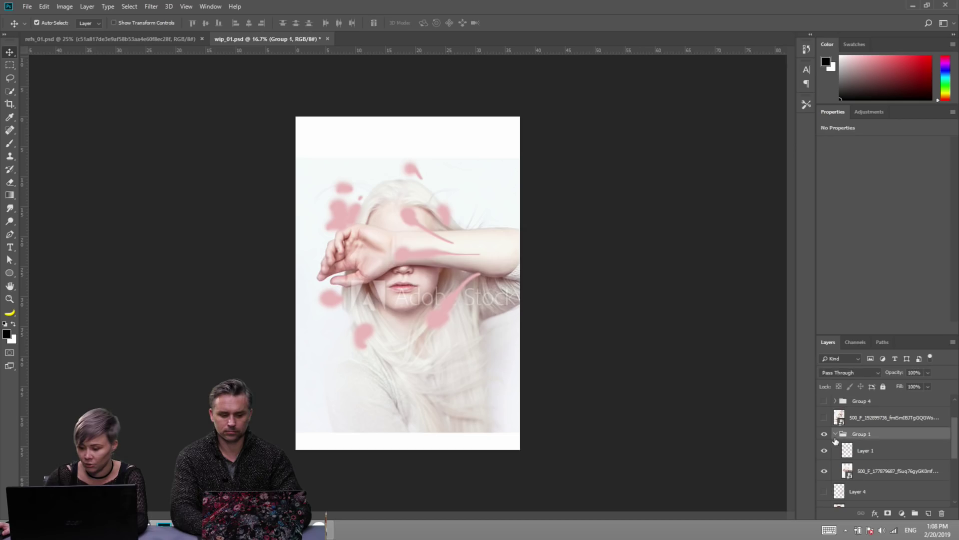
{"action": "double_click", "coordinate": [835, 442]}
{"action": "key", "text": "Escape"}
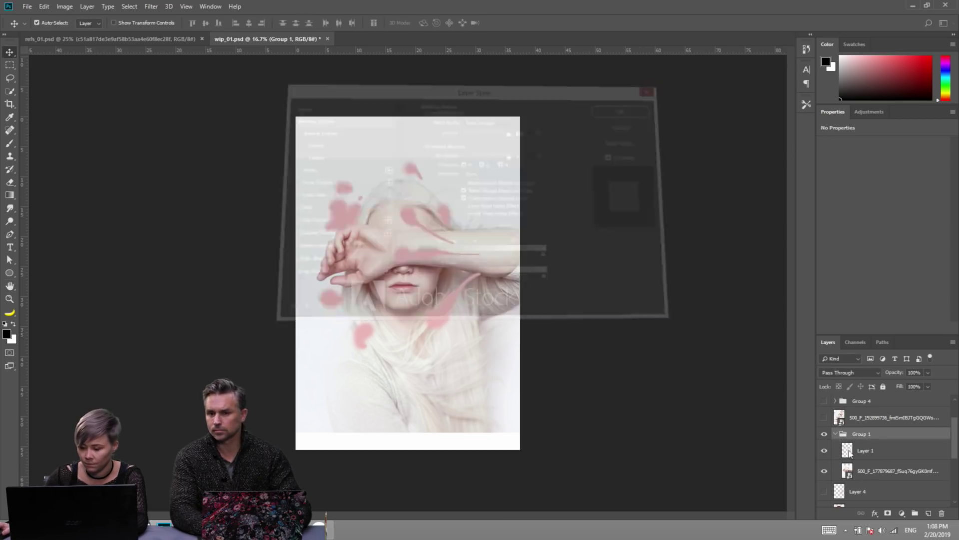
Hide Group 1 and show Group 3 to view the alternative sketch over the portrait with closed eyes.
{"action": "scroll", "coordinate": [845, 454], "scroll_direction": "down", "scroll_amount": 4}
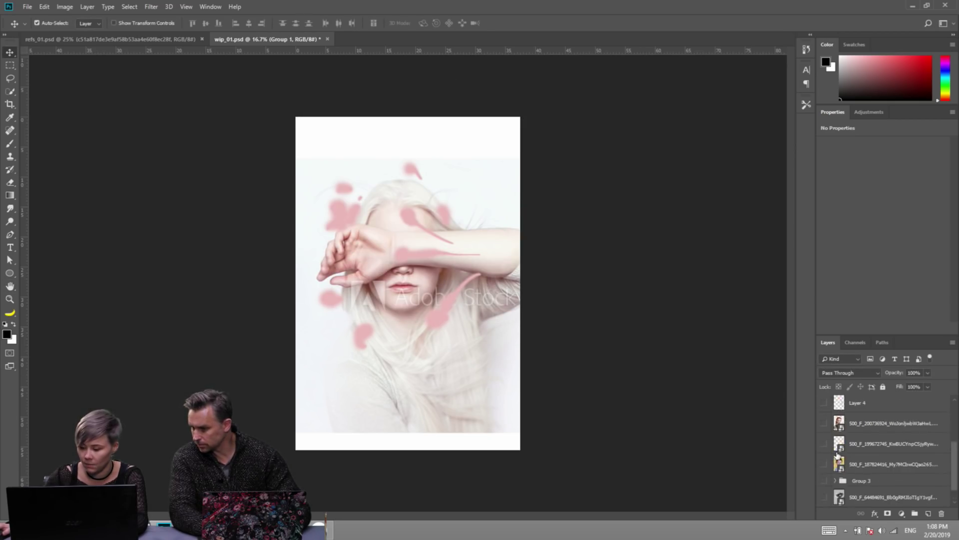
{"action": "scroll", "coordinate": [829, 440], "scroll_direction": "up", "scroll_amount": 3}
{"action": "left_click", "coordinate": [824, 402]}
{"action": "scroll", "coordinate": [833, 464], "scroll_direction": "down", "scroll_amount": 3}
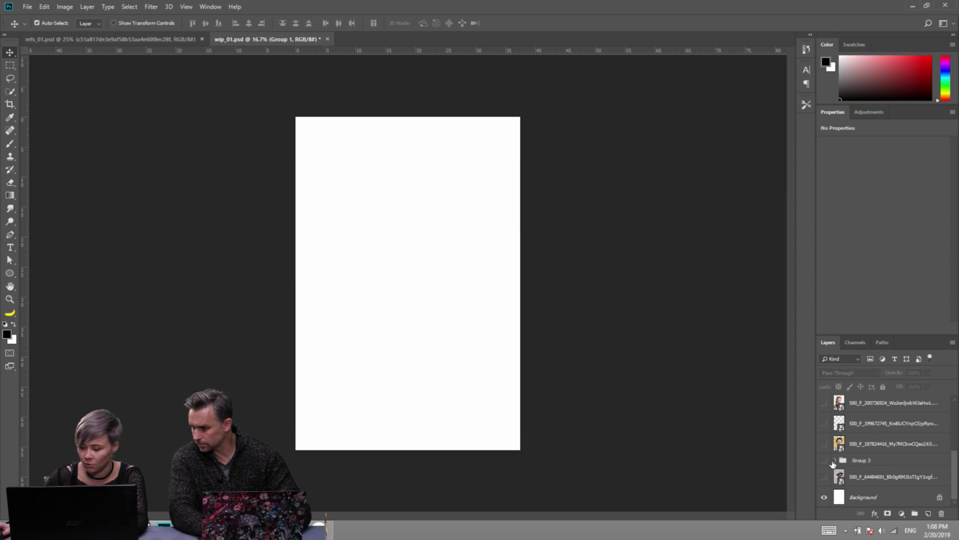
{"action": "left_click", "coordinate": [824, 460]}
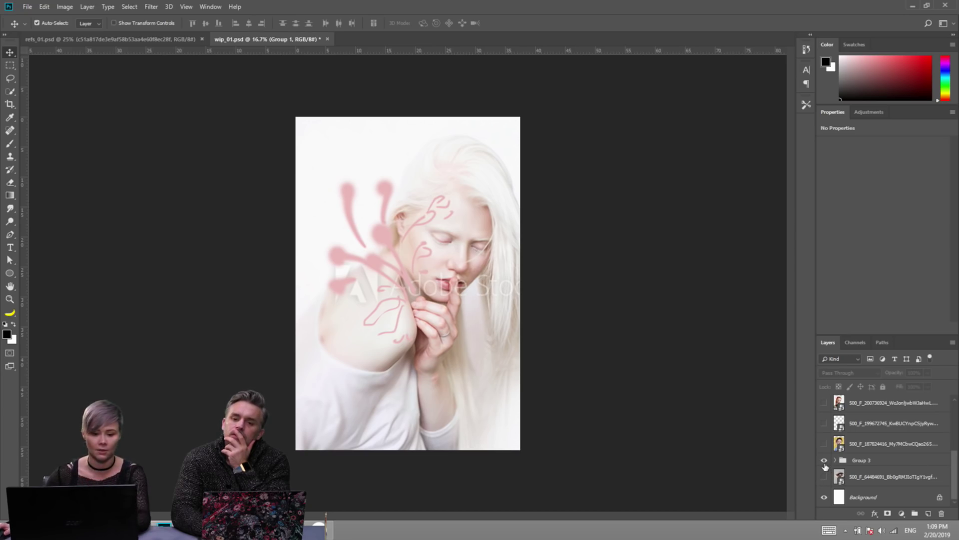
Hide Group 3 and bring Group 1's covered-eyes sketch back for comparison, then hide Group 1 as well.
{"action": "left_click", "coordinate": [825, 461]}
{"action": "scroll", "coordinate": [827, 457], "scroll_direction": "up", "scroll_amount": 2}
{"action": "left_click", "coordinate": [824, 427]}
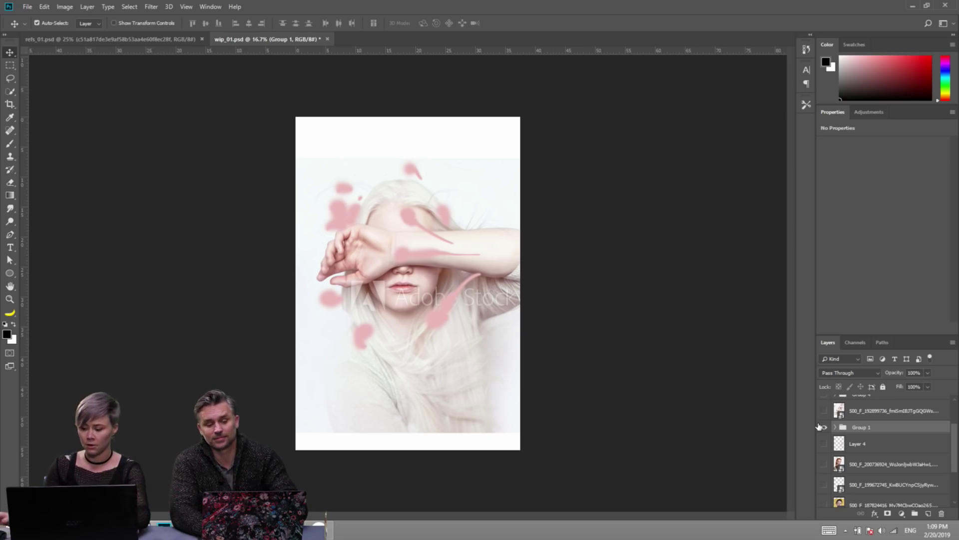
{"action": "left_click", "coordinate": [823, 427]}
{"action": "scroll", "coordinate": [827, 431], "scroll_direction": "up", "scroll_amount": 2}
{"action": "scroll", "coordinate": [826, 430], "scroll_direction": "up", "scroll_amount": 1}
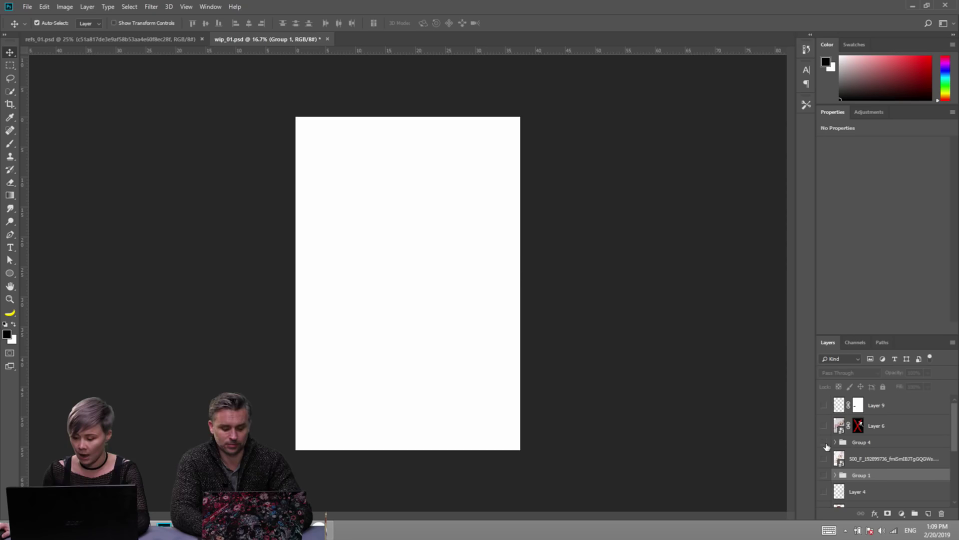
Preview Group 4's flower collage, hide it again, and show Group 1's covered-eyes sketch.
{"action": "left_click", "coordinate": [824, 442]}
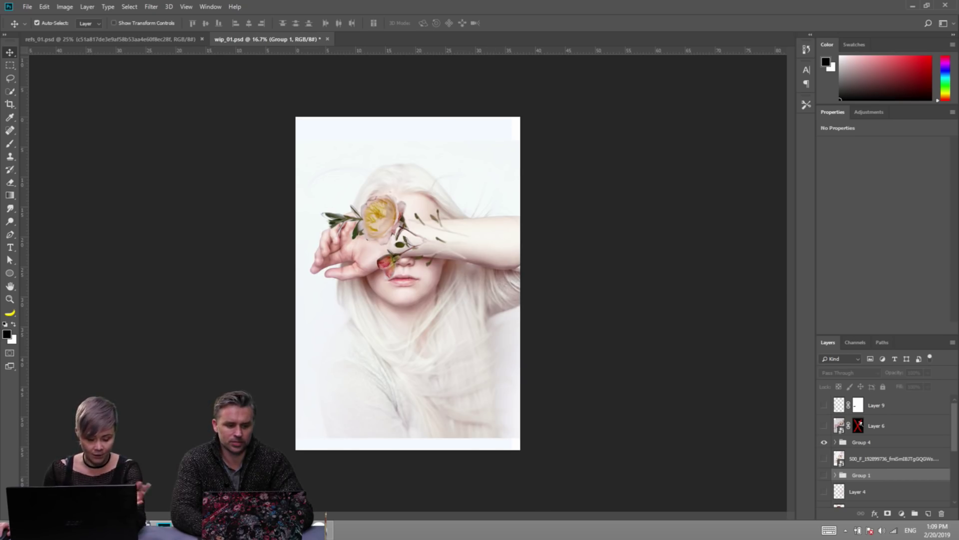
{"action": "left_click", "coordinate": [823, 442]}
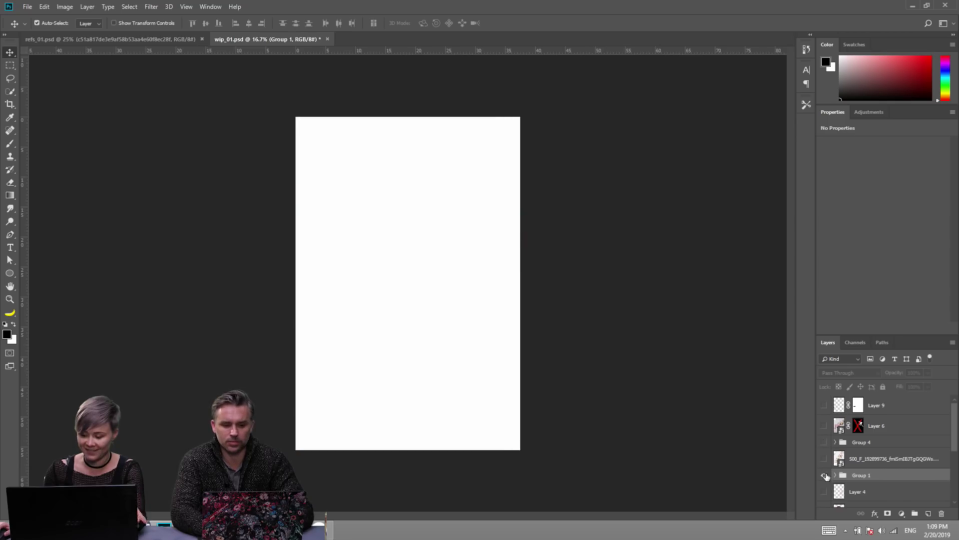
{"action": "left_click", "coordinate": [824, 475]}
{"action": "left_click", "coordinate": [824, 475]}
{"action": "left_click", "coordinate": [825, 475]}
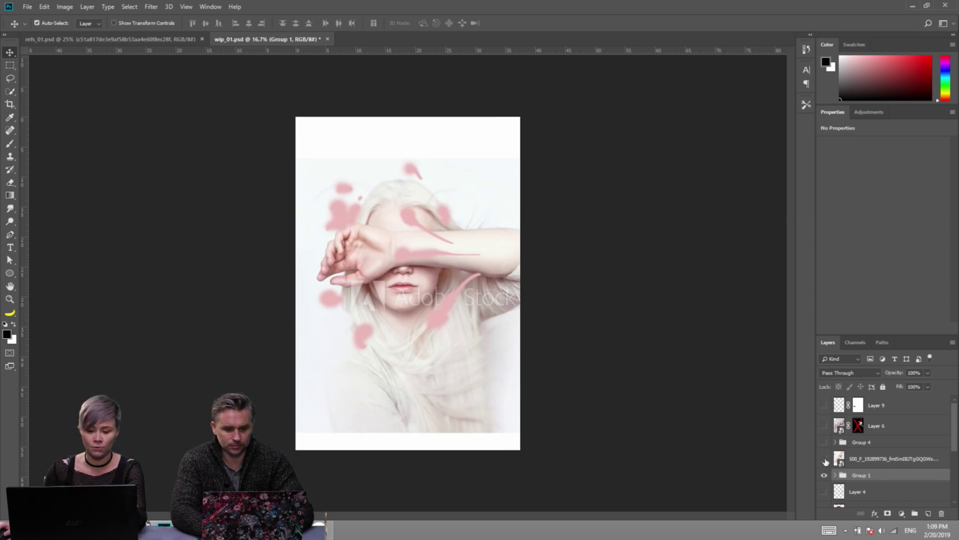
Switch to Bridge and open the flowers folder inside the collage project's files/stock folder.
{"action": "key", "text": "alt+Tab"}
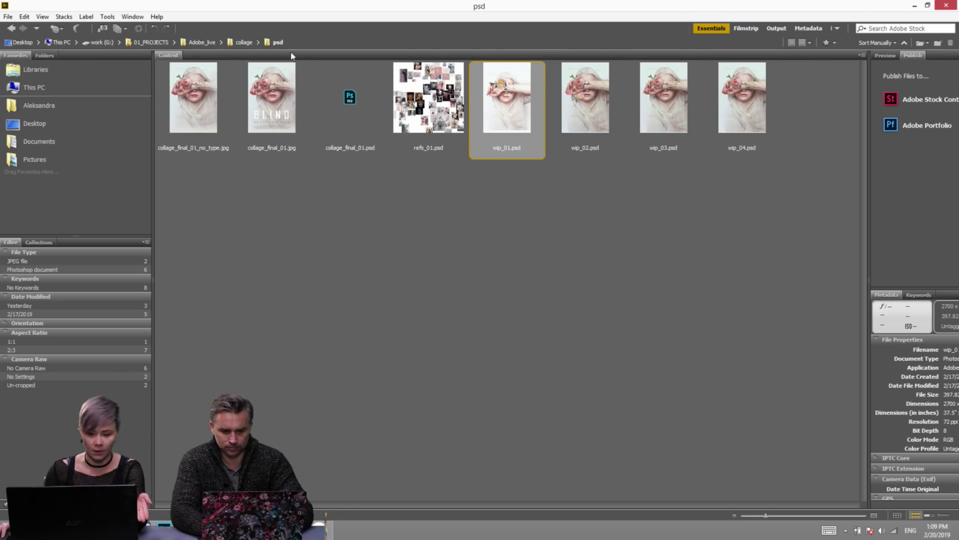
{"action": "left_click", "coordinate": [244, 42]}
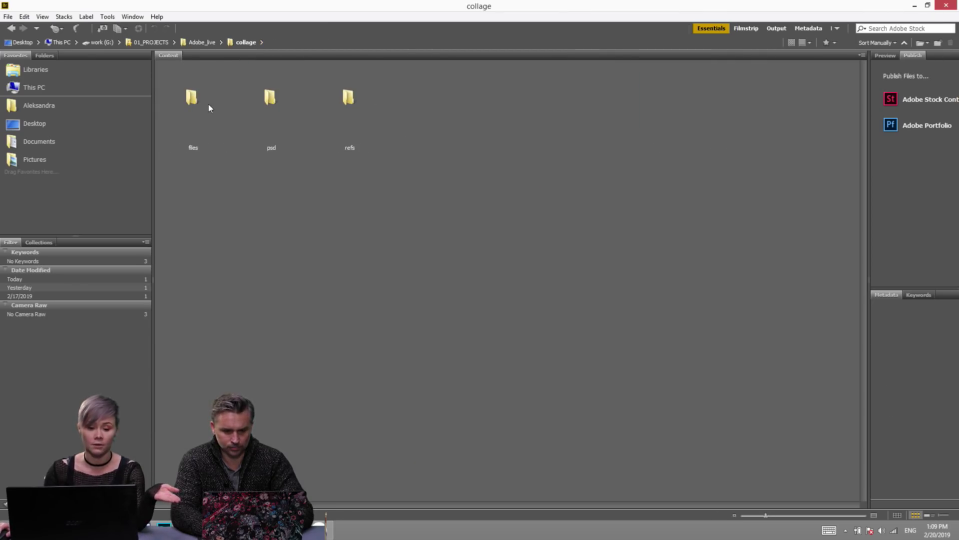
{"action": "left_click", "coordinate": [128, 122]}
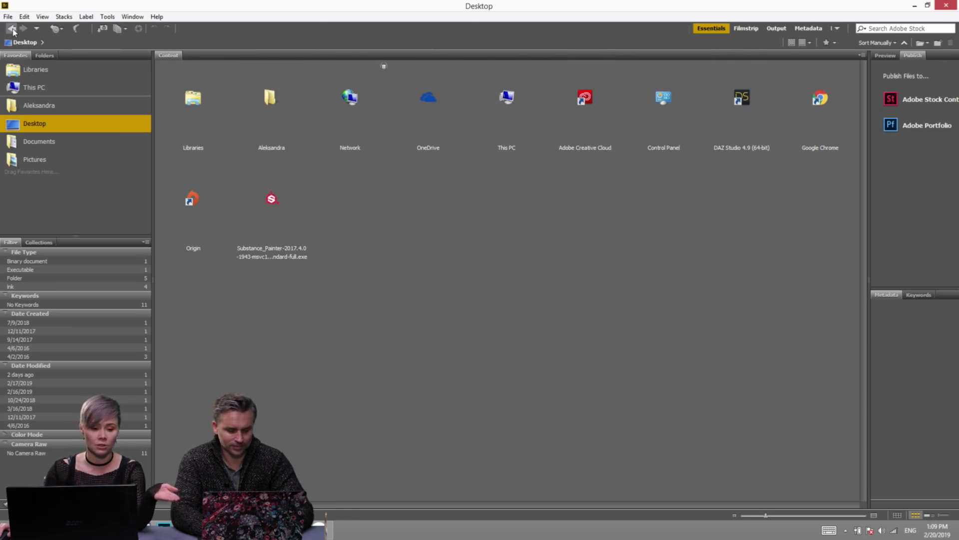
{"action": "left_click", "coordinate": [11, 28]}
{"action": "double_click", "coordinate": [193, 106]}
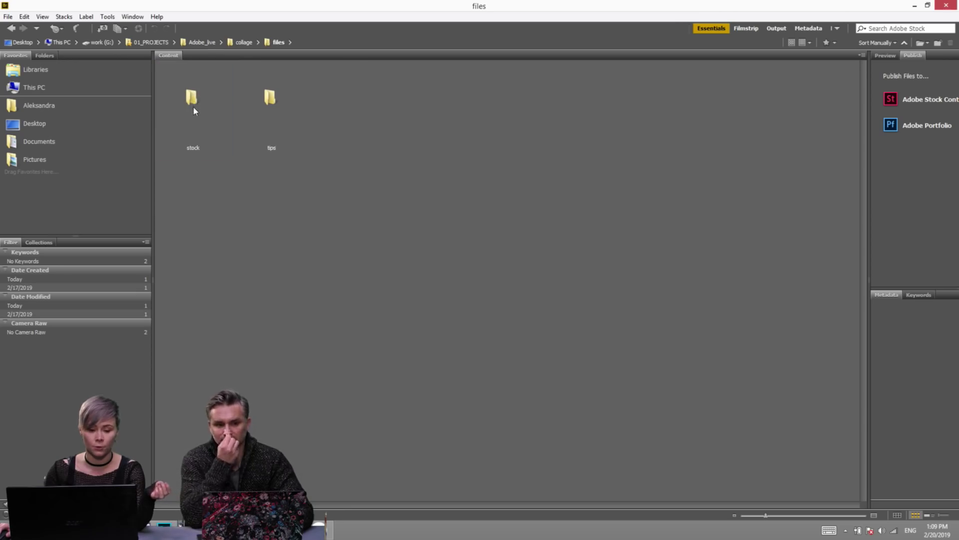
{"action": "double_click", "coordinate": [193, 100]}
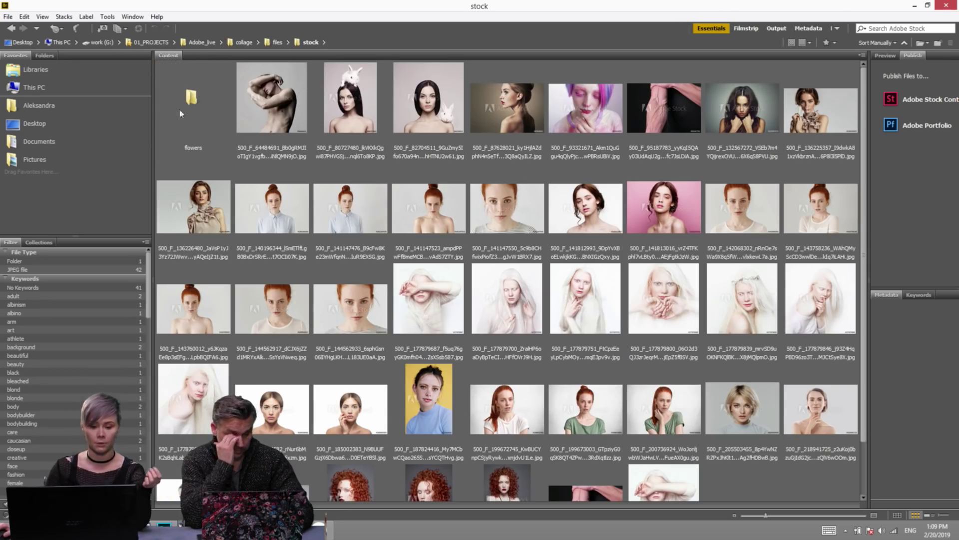
{"action": "left_click", "coordinate": [190, 100]}
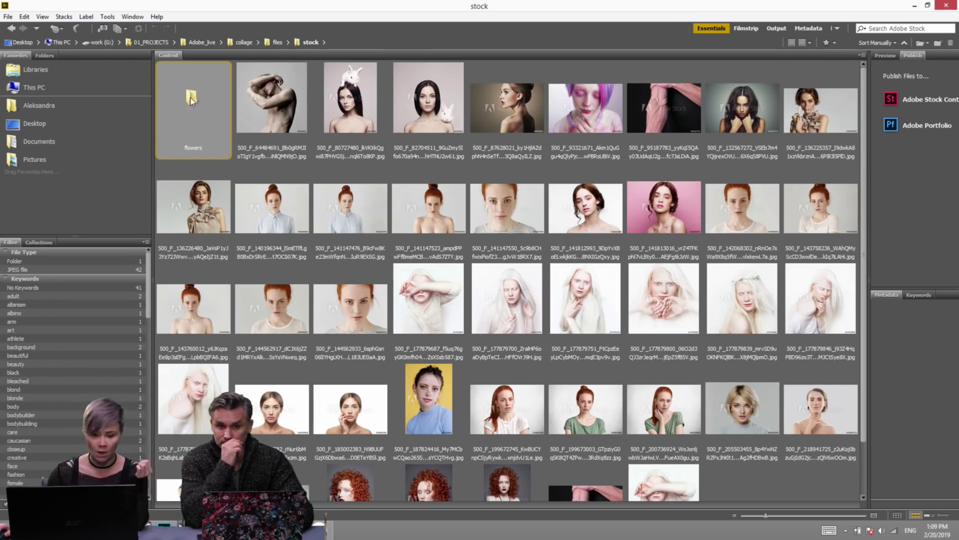
{"action": "double_click", "coordinate": [190, 100]}
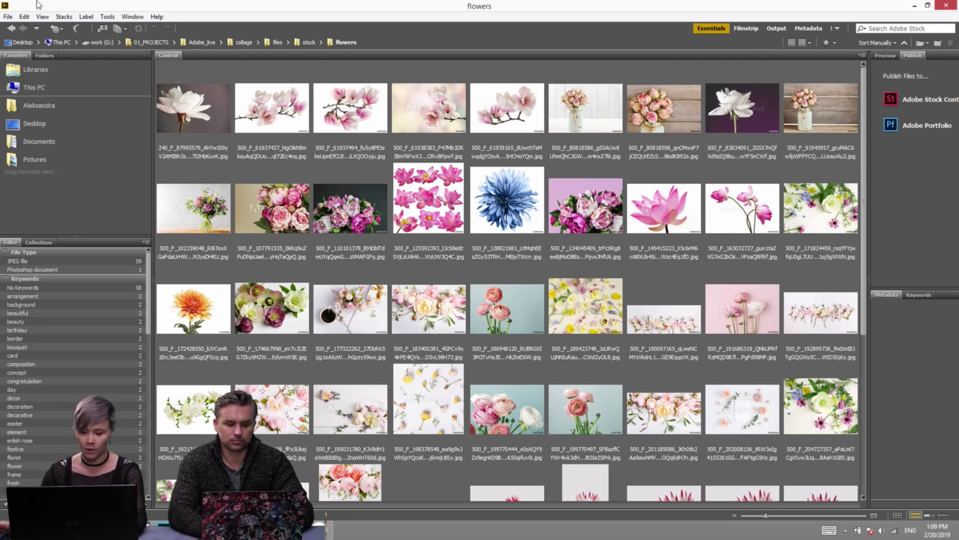
Browse the stock flower photos and view AdobeStock_192899736.jpeg at full screen.
{"action": "scroll", "coordinate": [394, 151], "scroll_direction": "down", "scroll_amount": 1}
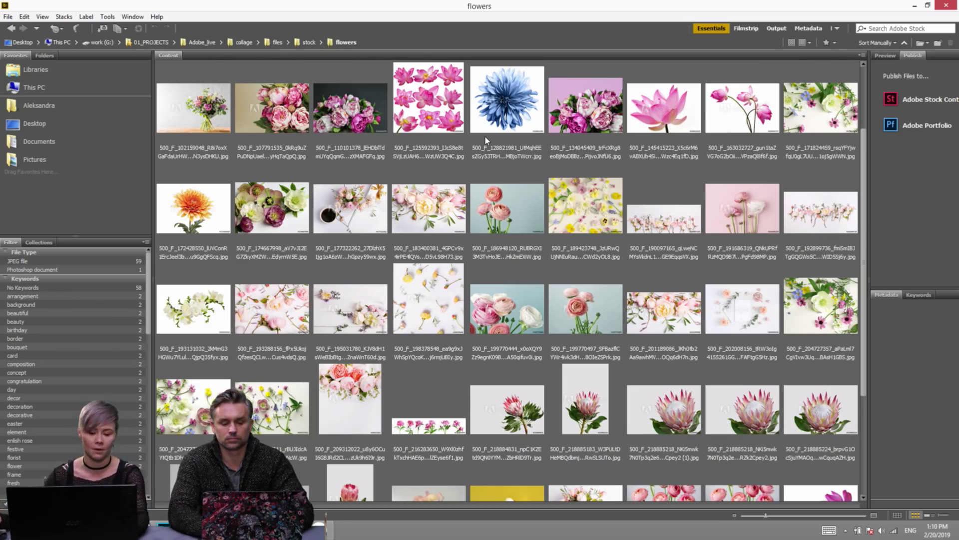
{"action": "scroll", "coordinate": [484, 136], "scroll_direction": "down", "scroll_amount": 2}
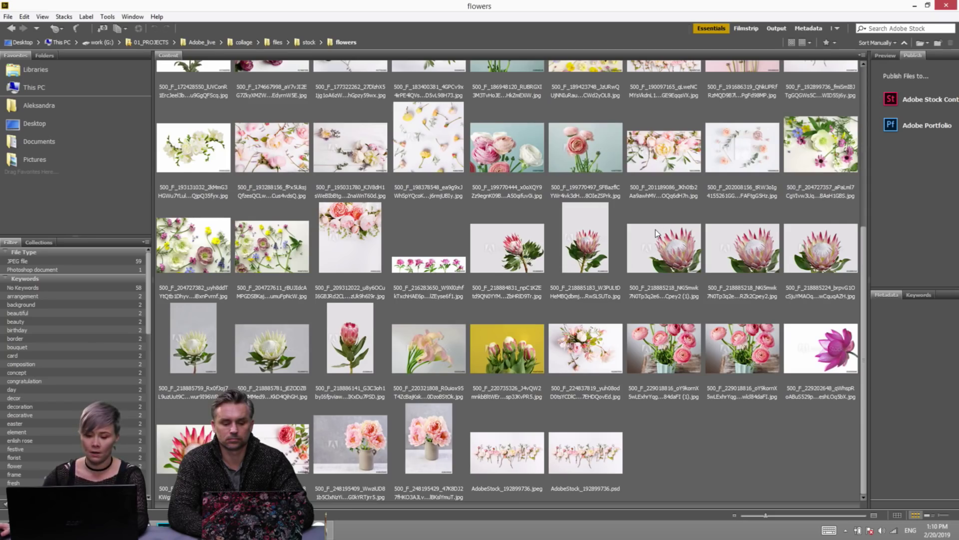
{"action": "scroll", "coordinate": [655, 230], "scroll_direction": "up", "scroll_amount": 1}
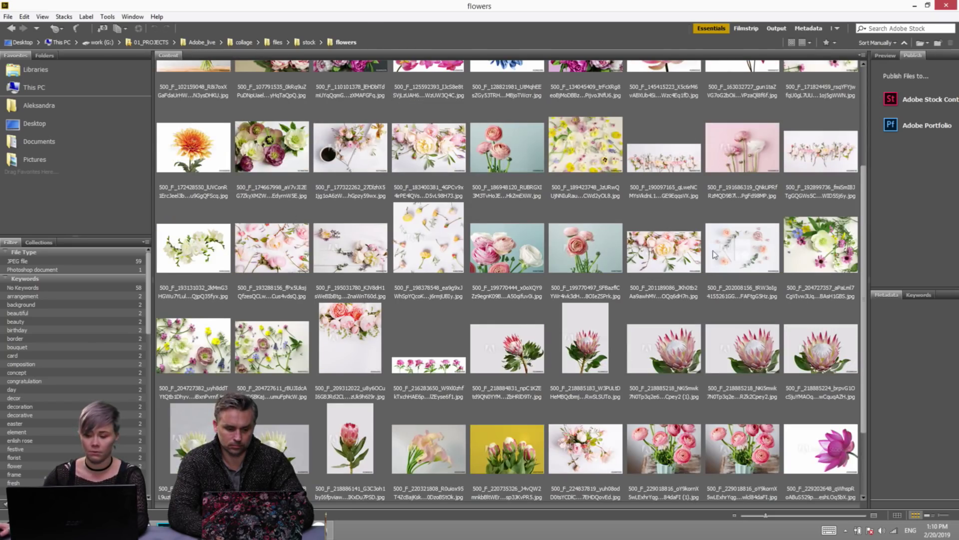
{"action": "scroll", "coordinate": [714, 252], "scroll_direction": "up", "scroll_amount": 2}
{"action": "scroll", "coordinate": [656, 194], "scroll_direction": "down", "scroll_amount": 2}
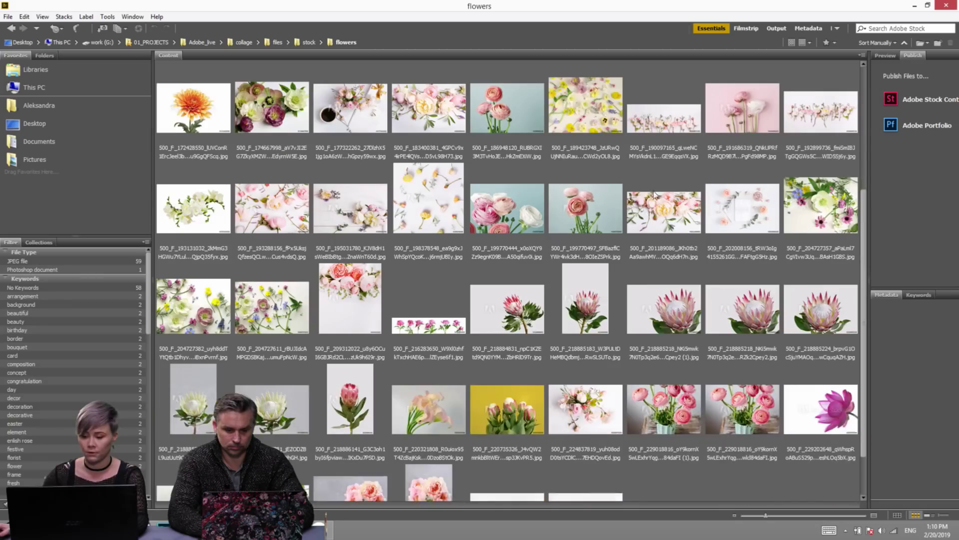
{"action": "scroll", "coordinate": [655, 195], "scroll_direction": "down", "scroll_amount": 1}
{"action": "left_click", "coordinate": [618, 452]}
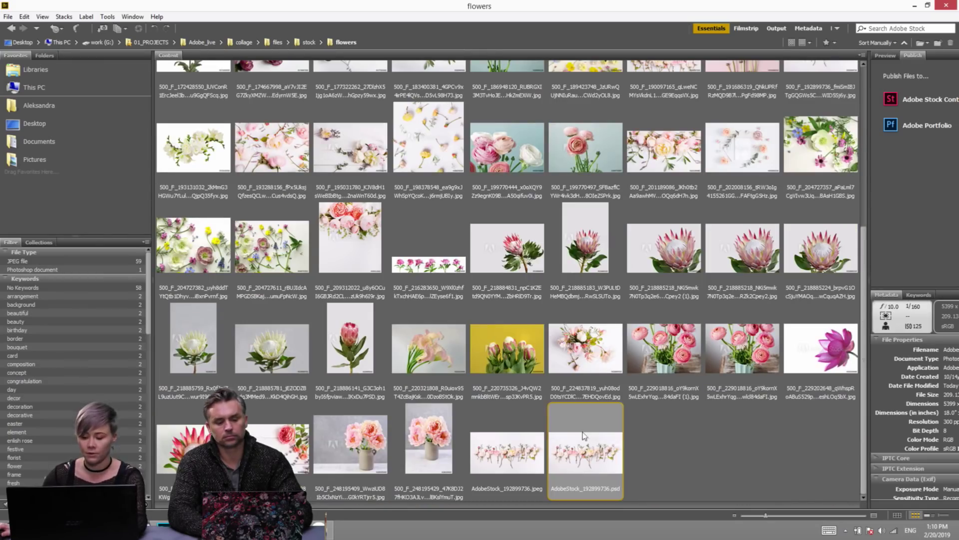
{"action": "left_click", "coordinate": [514, 455]}
{"action": "key", "text": "space"}
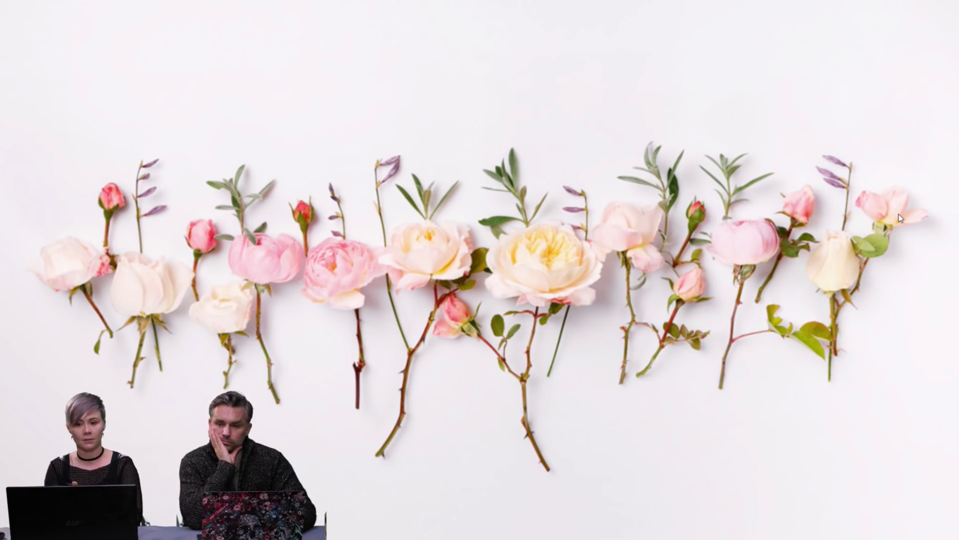
{"action": "key", "text": "Escape"}
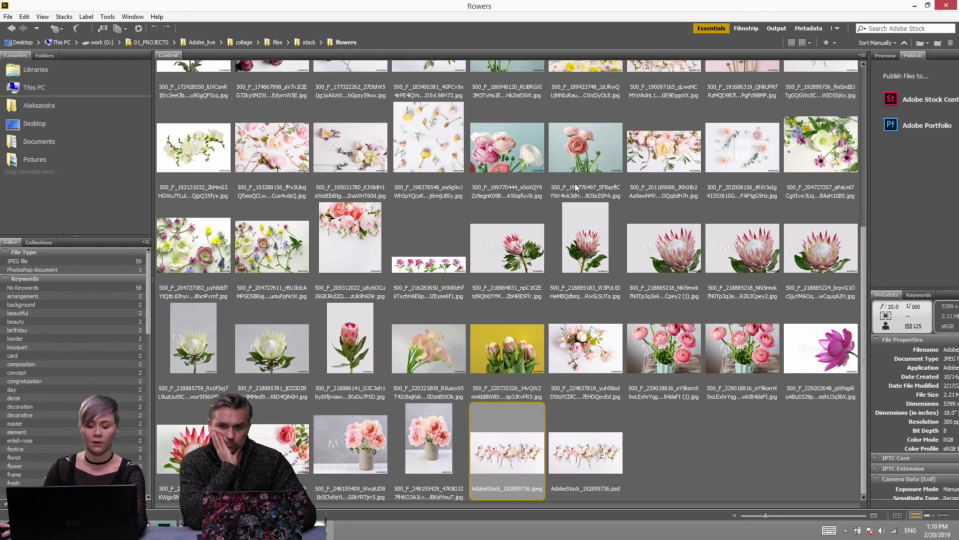
Review the protea flower photos one after another at full screen, and return to the thumbnails.
{"action": "left_click", "coordinate": [545, 230]}
{"action": "key", "text": "space"}
{"action": "key", "text": "Right"}
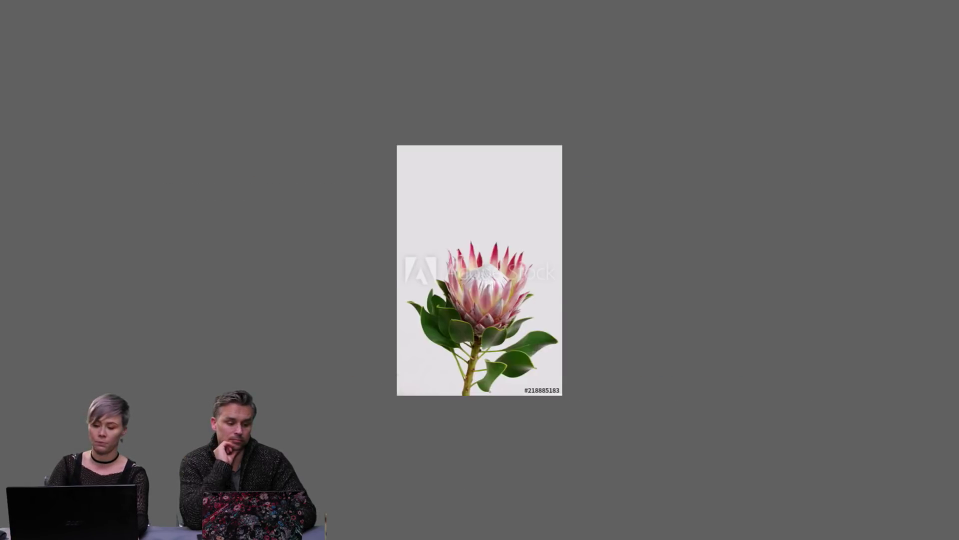
{"action": "key", "text": "Right"}
{"action": "key", "text": "Right"}
{"action": "key", "text": "Right"}
{"action": "key", "text": "Escape"}
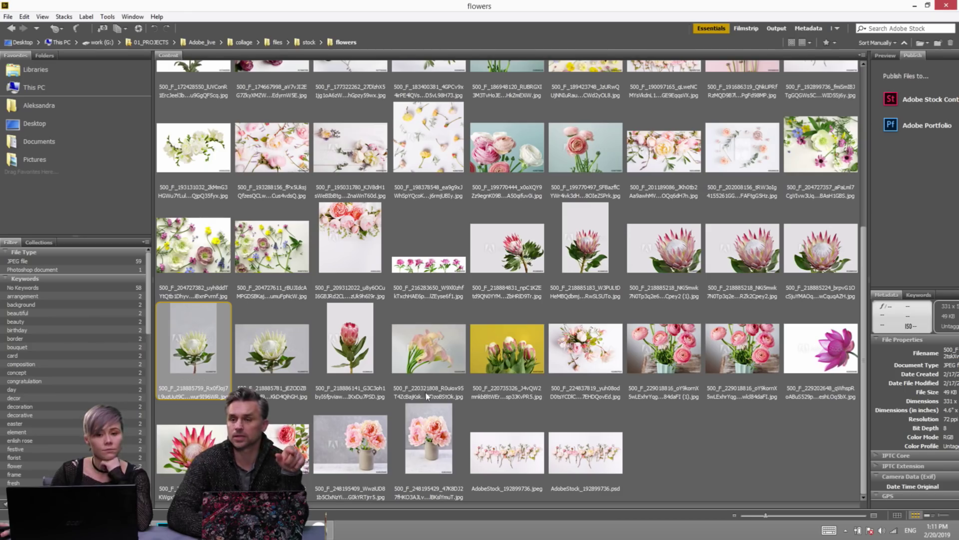
Look over the remaining flower thumbnails and go back to the stock folder with the portraits.
{"action": "scroll", "coordinate": [433, 320], "scroll_direction": "up", "scroll_amount": 2}
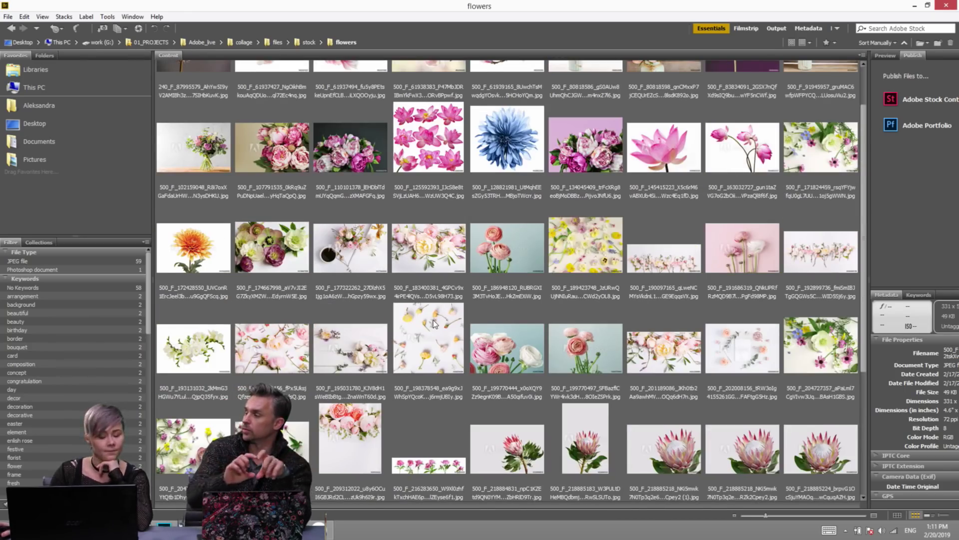
{"action": "scroll", "coordinate": [434, 322], "scroll_direction": "up", "scroll_amount": 1}
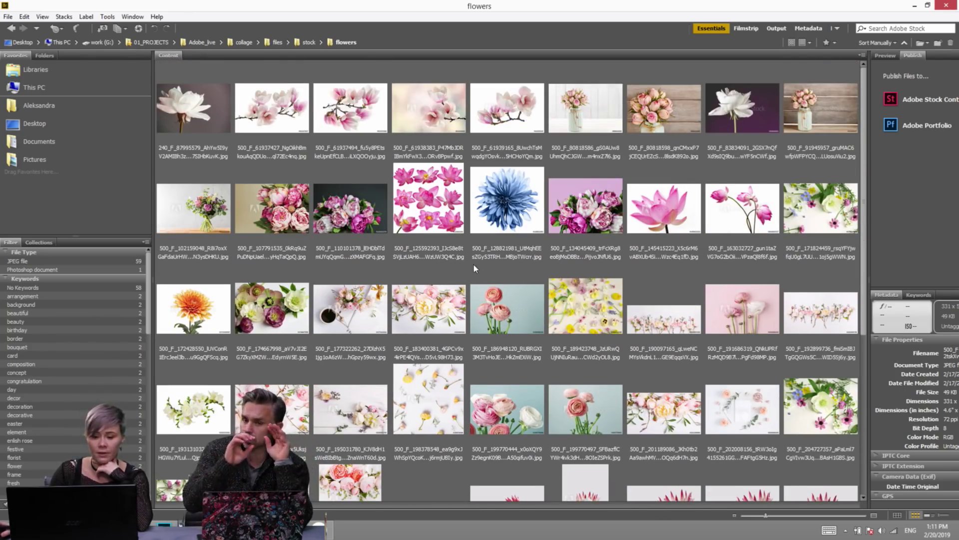
{"action": "right_click", "coordinate": [465, 300]}
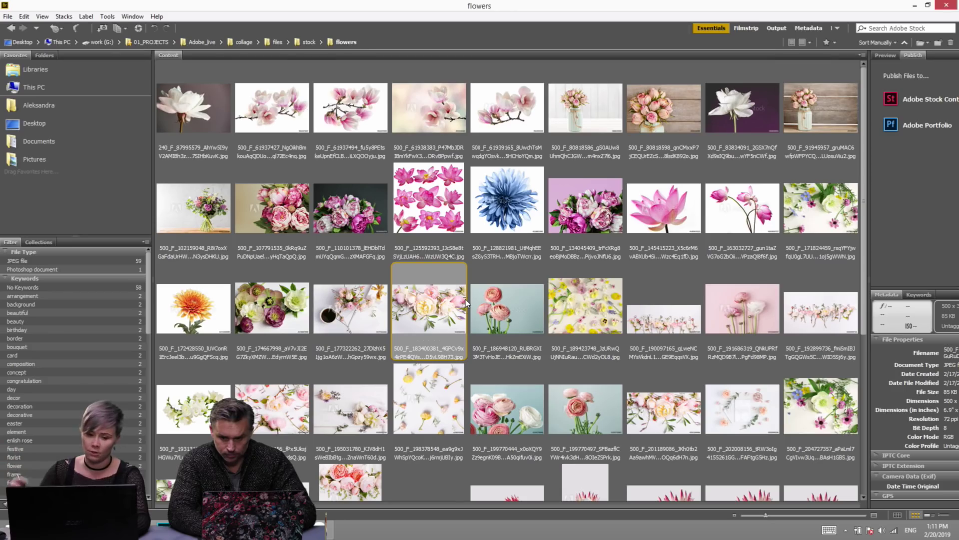
{"action": "left_click", "coordinate": [310, 46]}
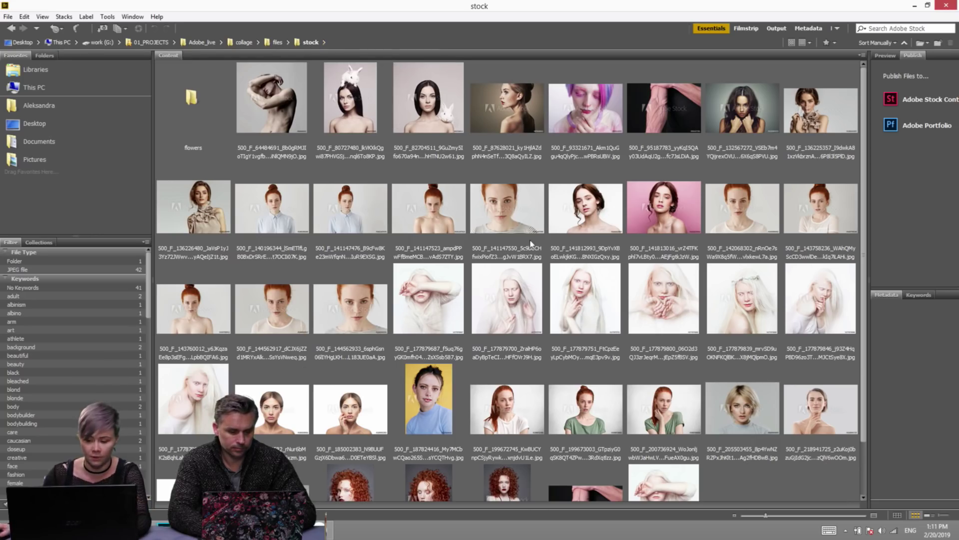
Switch back to Photoshop, hide Group 1, and show Group 4's flower collage in wip_01.psd.
{"action": "key", "text": "alt+Tab"}
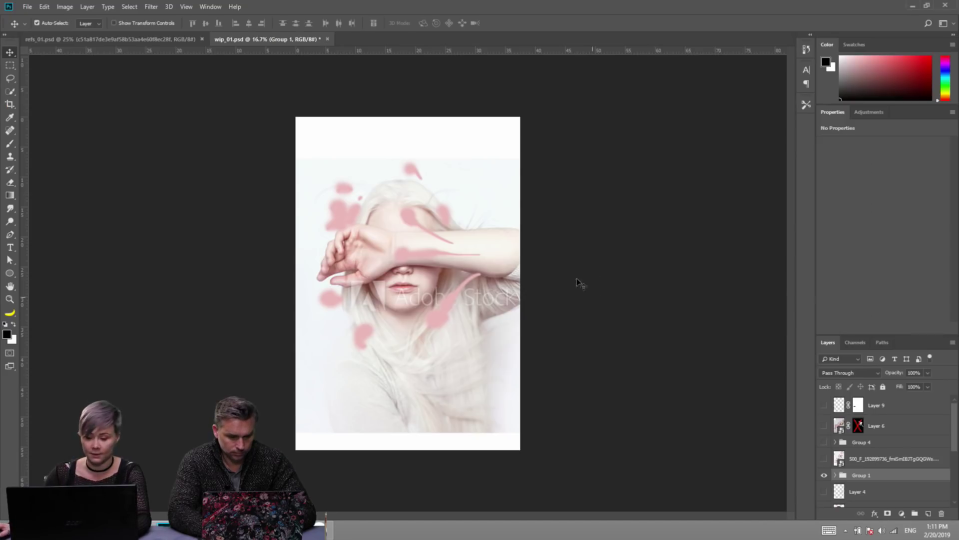
{"action": "left_click", "coordinate": [824, 475]}
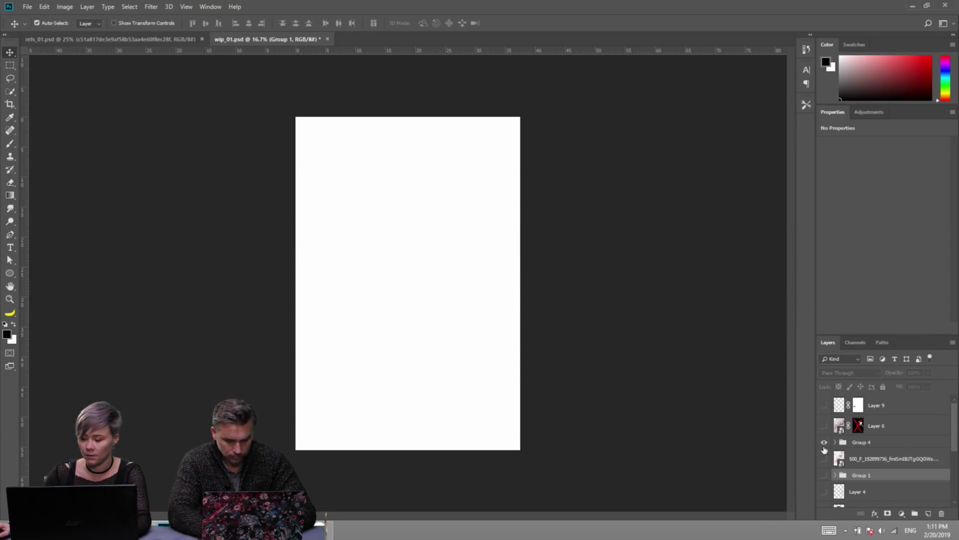
{"action": "left_click", "coordinate": [825, 442]}
Examine the rough flower cut-outs and the painted stems and leaves along the arm in close-up.
{"action": "left_click", "coordinate": [414, 217]}
{"action": "left_click", "coordinate": [415, 217]}
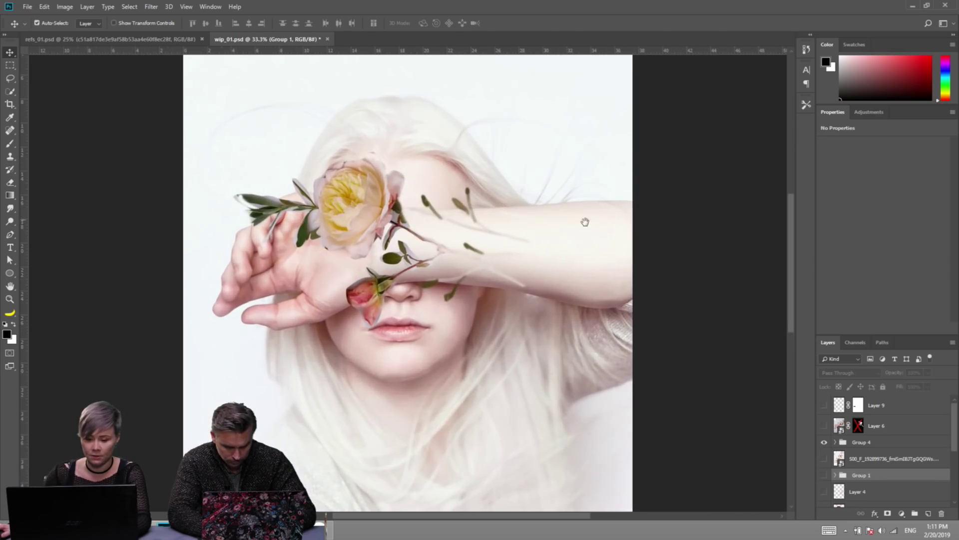
{"action": "left_click_drag", "start_coordinate": [585, 221], "coordinate": [591, 262]}
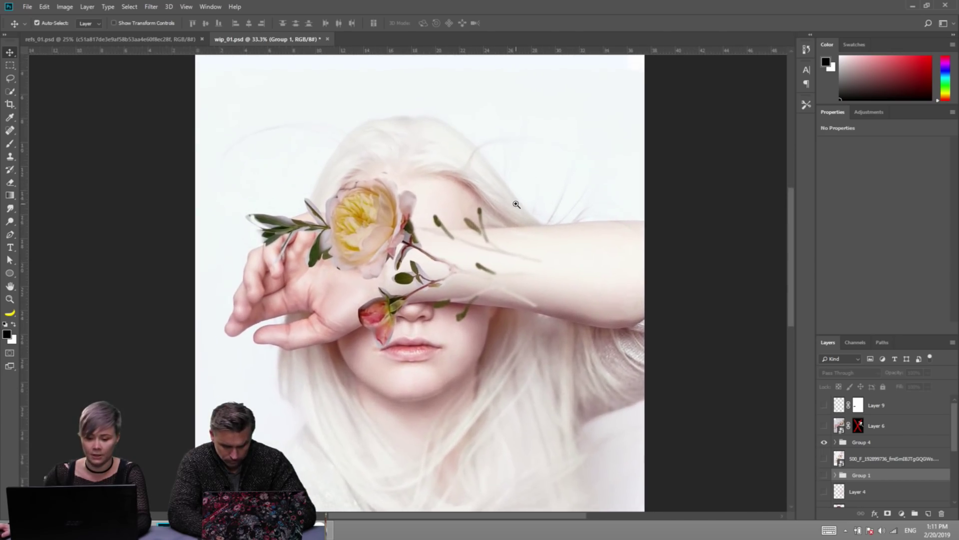
{"action": "left_click", "coordinate": [512, 285]}
{"action": "key", "text": "h"}
{"action": "left_click_drag", "start_coordinate": [512, 285], "coordinate": [499, 249]}
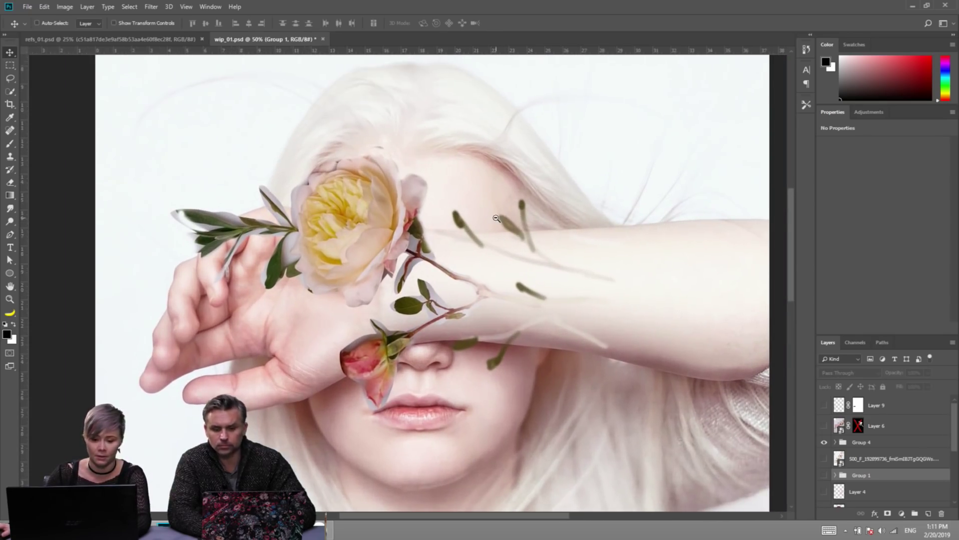
{"action": "left_click", "coordinate": [507, 294], "text": "alt"}
{"action": "left_click", "coordinate": [519, 321], "text": "alt"}
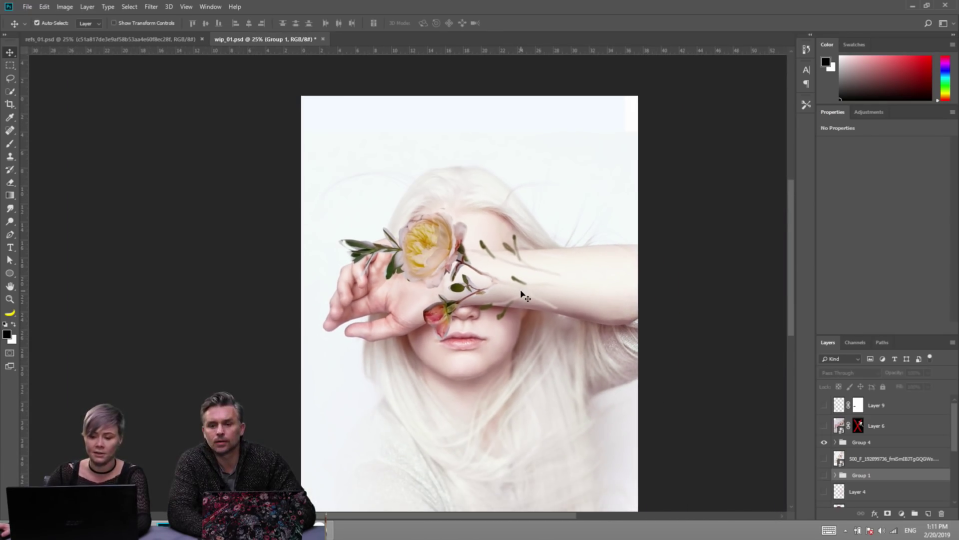
{"action": "scroll", "coordinate": [475, 270], "scroll_direction": "up", "scroll_amount": 3}
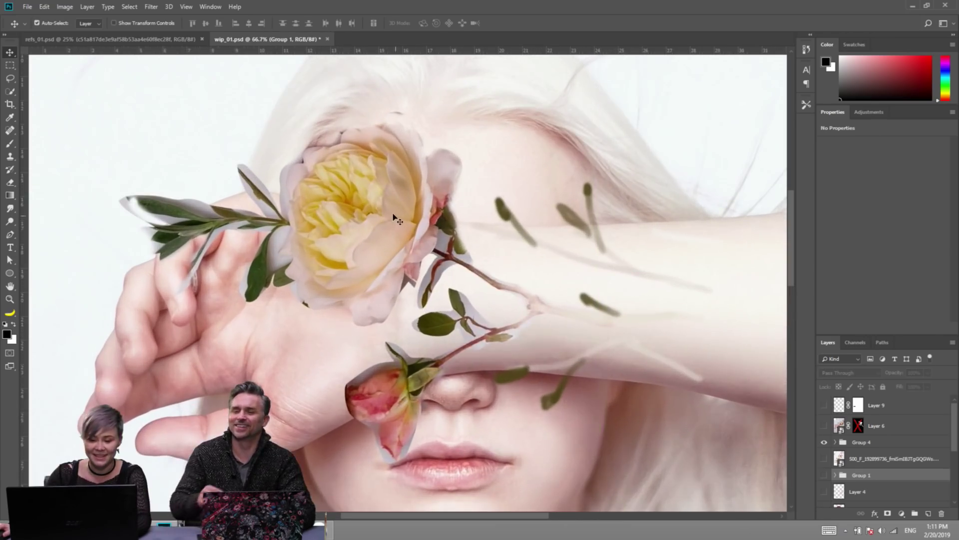
Try moving the yellow flower cut-out on Layer 7 and undo the move.
{"action": "left_click_drag", "start_coordinate": [395, 218], "coordinate": [381, 155]}
{"action": "key", "text": "ctrl+z"}
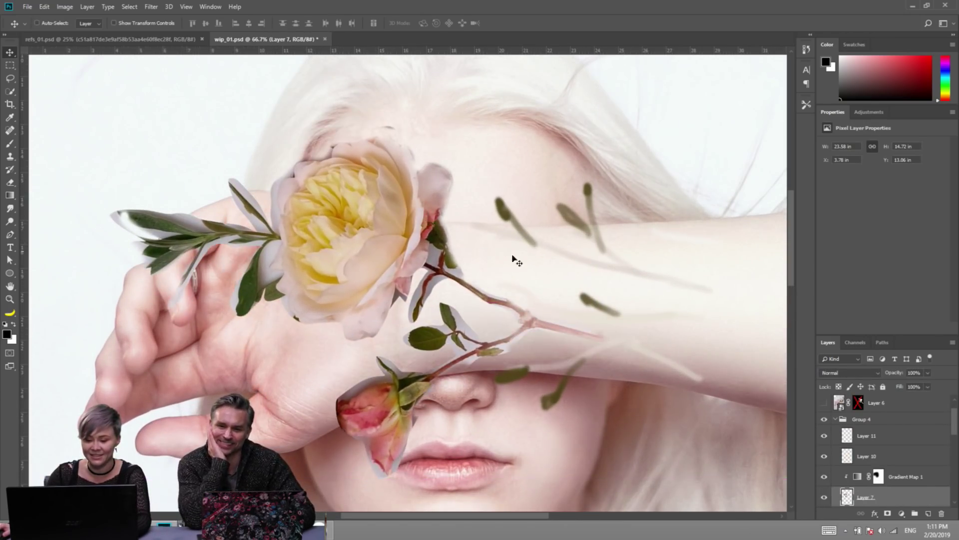
{"action": "key", "text": "ctrl+minus"}
{"action": "key", "text": "ctrl+minus"}
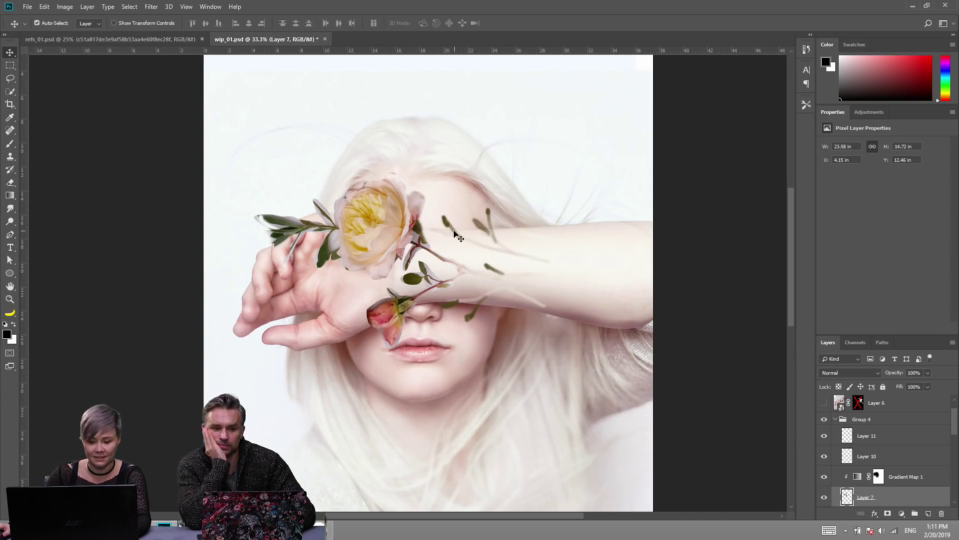
Toggle Layer 7 to check the flower cut-outs, and group the layers from Layer 11 down to Layer 7.
{"action": "left_click", "coordinate": [823, 497]}
{"action": "left_click", "coordinate": [823, 497]}
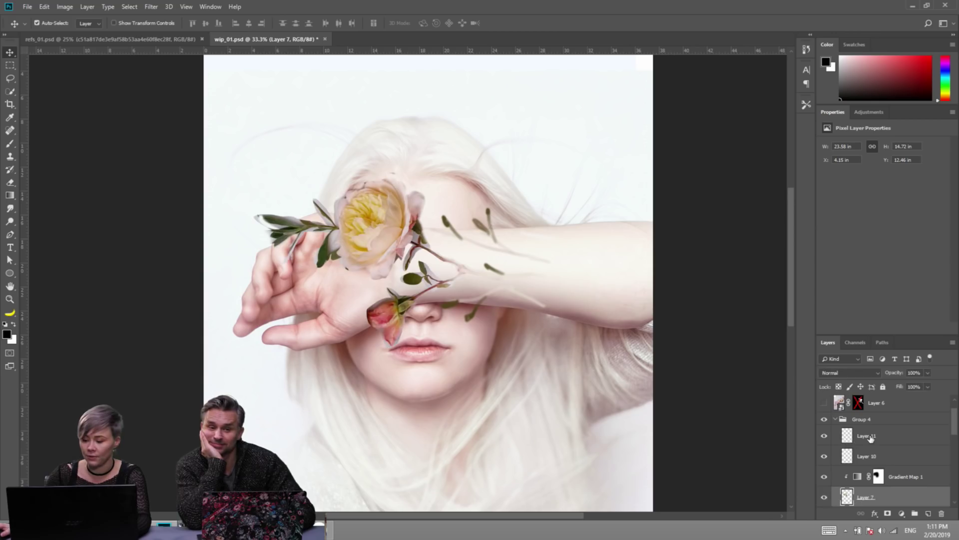
{"action": "left_click", "coordinate": [870, 437]}
{"action": "scroll", "coordinate": [870, 437], "scroll_direction": "down", "scroll_amount": 3}
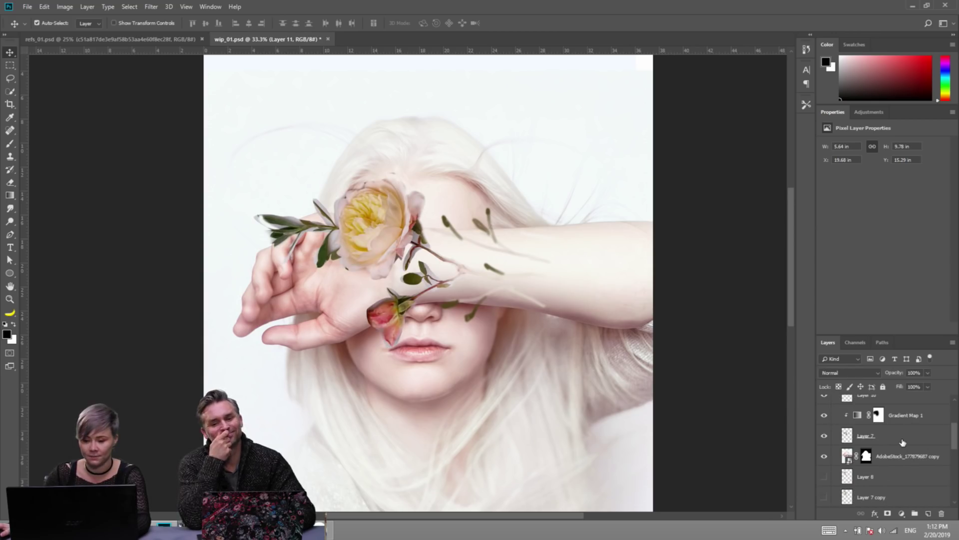
{"action": "key", "text": "ctrl+g"}
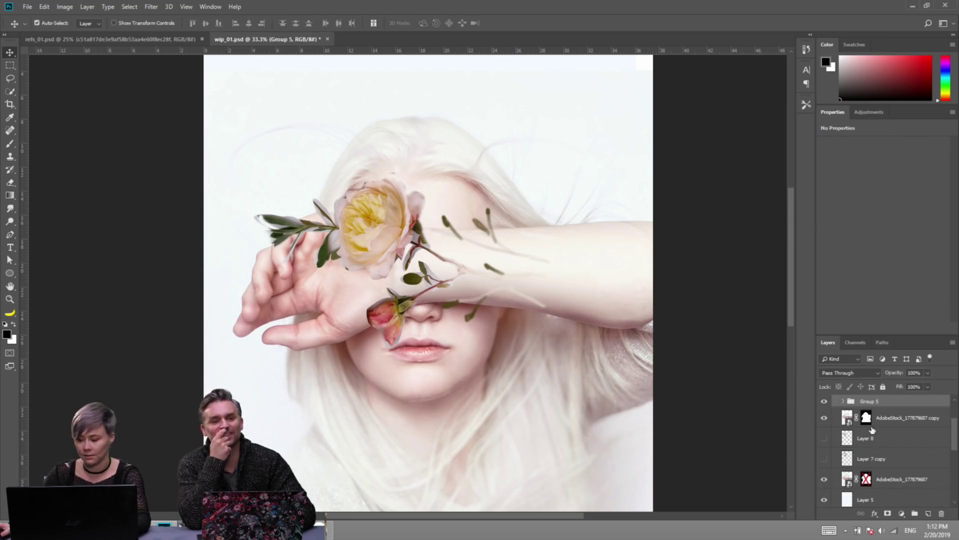
Hide Group 5 and move it, together with the AdobeStock_177879687 copy layer, out of Group 4 to above Layer 9.
{"action": "left_click", "coordinate": [824, 455]}
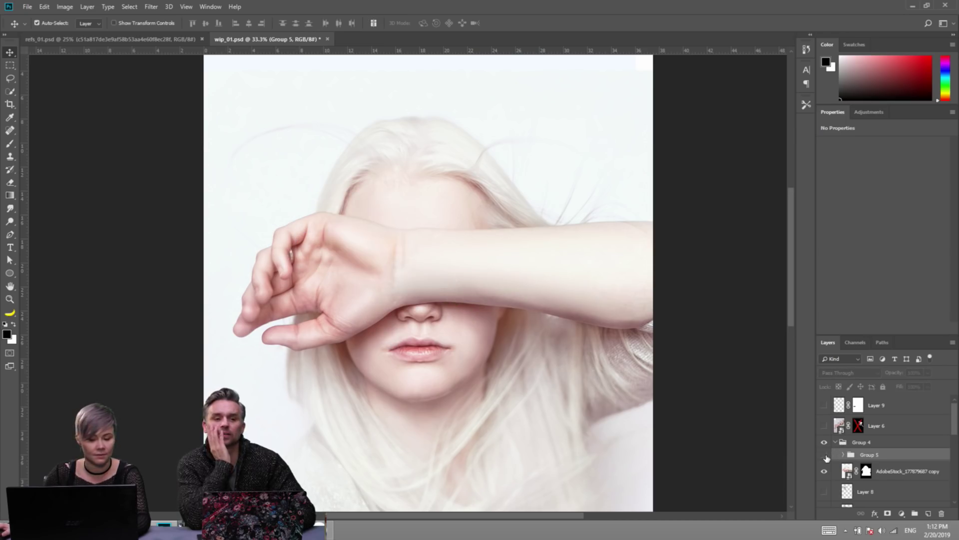
{"action": "left_click", "coordinate": [886, 470]}
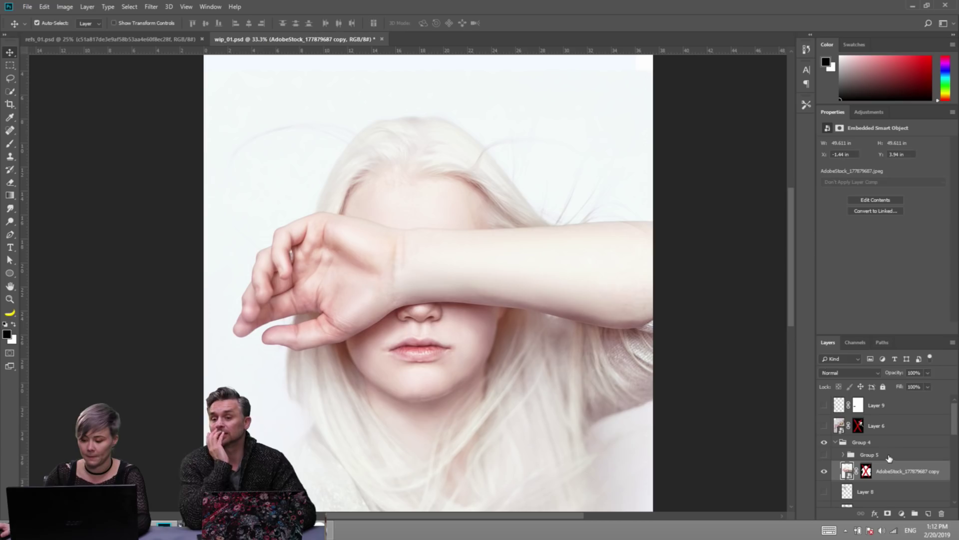
{"action": "left_click", "coordinate": [889, 456], "text": "shift"}
{"action": "left_click_drag", "start_coordinate": [889, 455], "coordinate": [893, 398]}
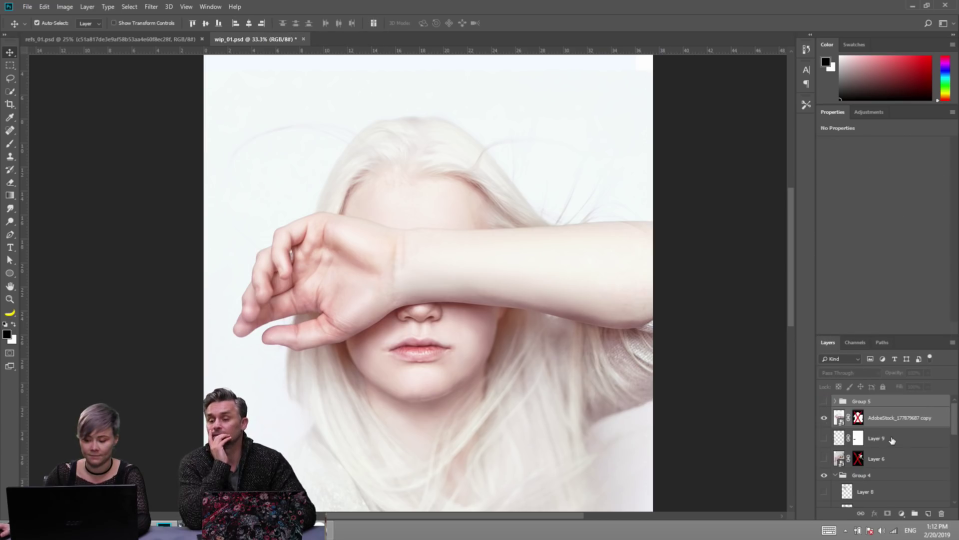
Delete all layers from Layer 9 down to just above Background, and remove the mask from the AdobeStock_177879687 copy portrait.
{"action": "left_click", "coordinate": [893, 439]}
{"action": "scroll", "coordinate": [892, 460], "scroll_direction": "down", "scroll_amount": 8}
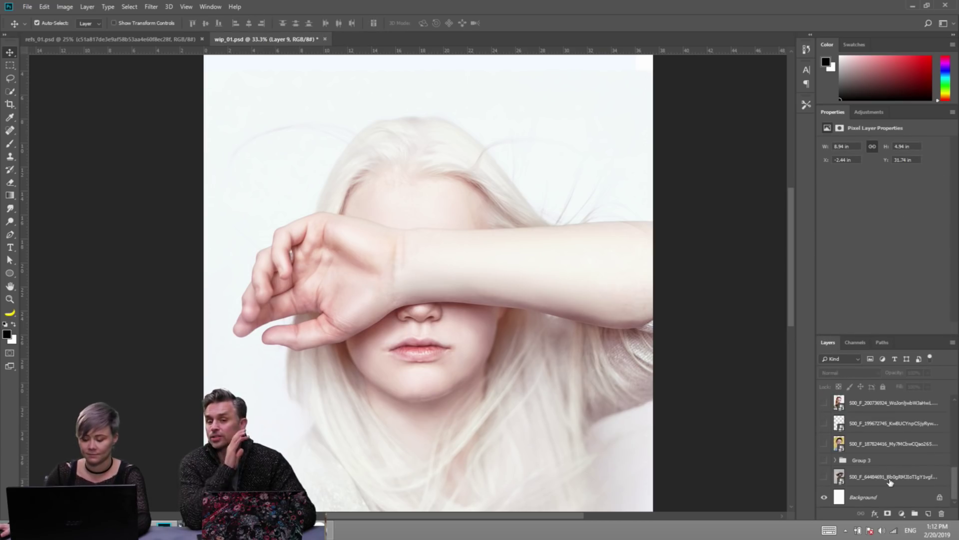
{"action": "key", "text": "Delete"}
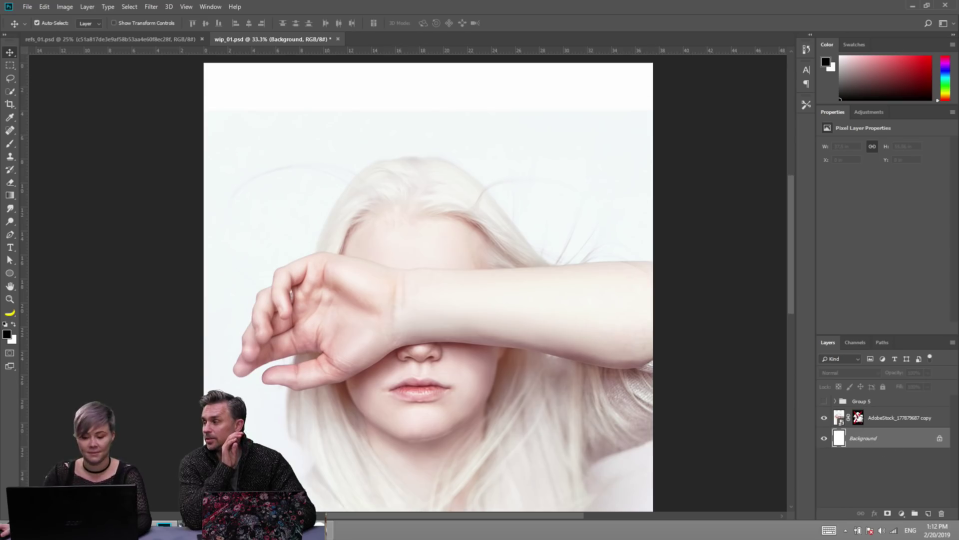
{"action": "left_click", "coordinate": [598, 208]}
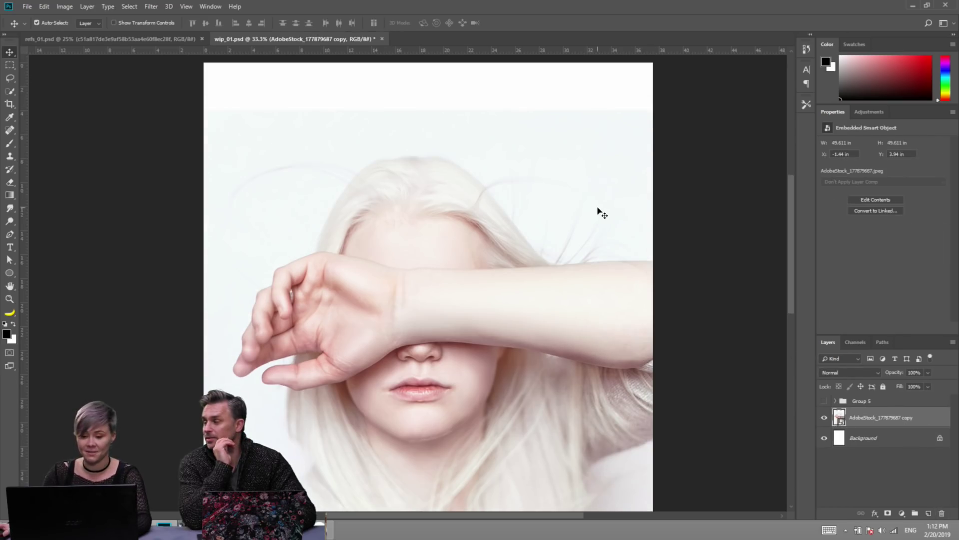
Try enlarging the AdobeStock_177879687 copy portrait to about 360% with Free Transform, and undo the resize.
{"action": "key", "text": "g"}
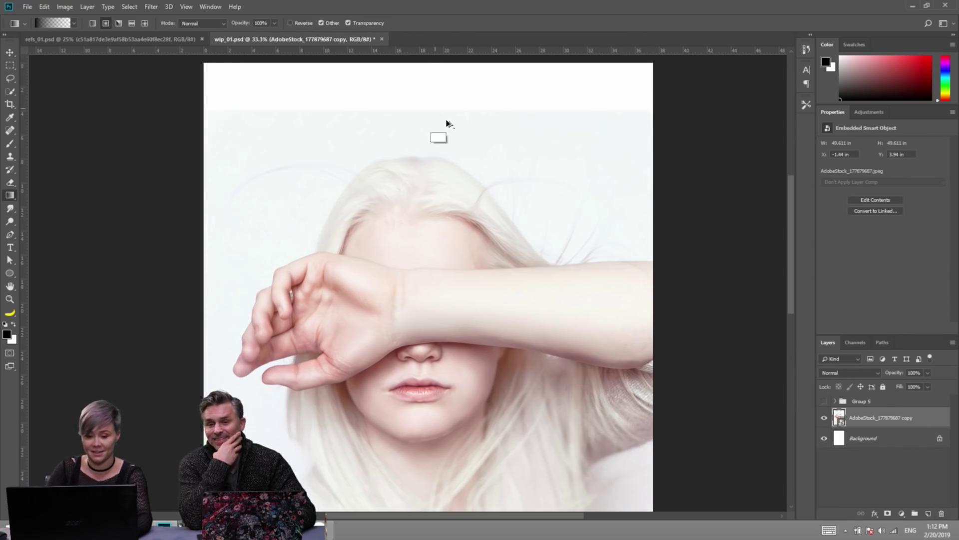
{"action": "scroll", "coordinate": [466, 146], "scroll_direction": "down", "scroll_amount": 2}
{"action": "left_click_drag", "start_coordinate": [493, 130], "coordinate": [497, 163]}
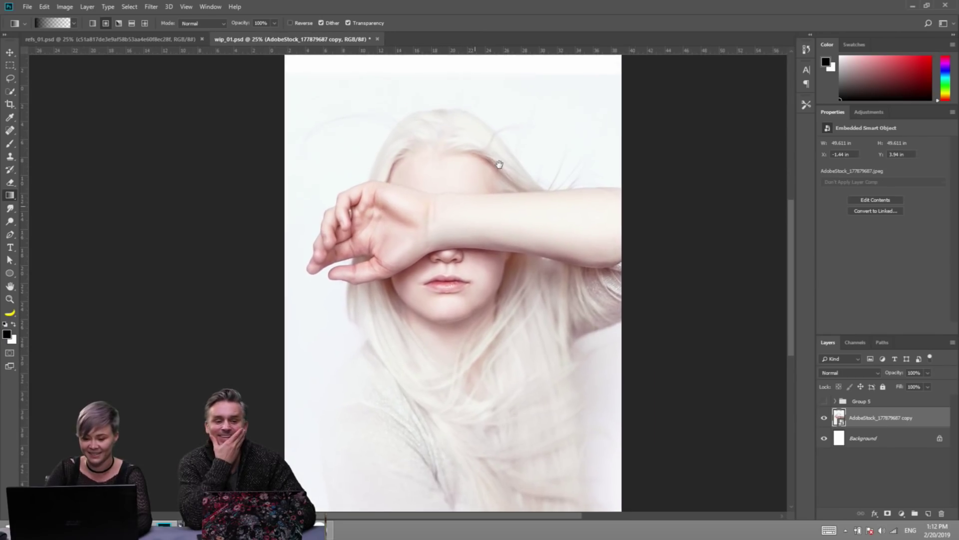
{"action": "key", "text": "v"}
{"action": "scroll", "coordinate": [518, 196], "scroll_direction": "down", "scroll_amount": 1}
{"action": "left_click_drag", "start_coordinate": [518, 197], "coordinate": [454, 264]}
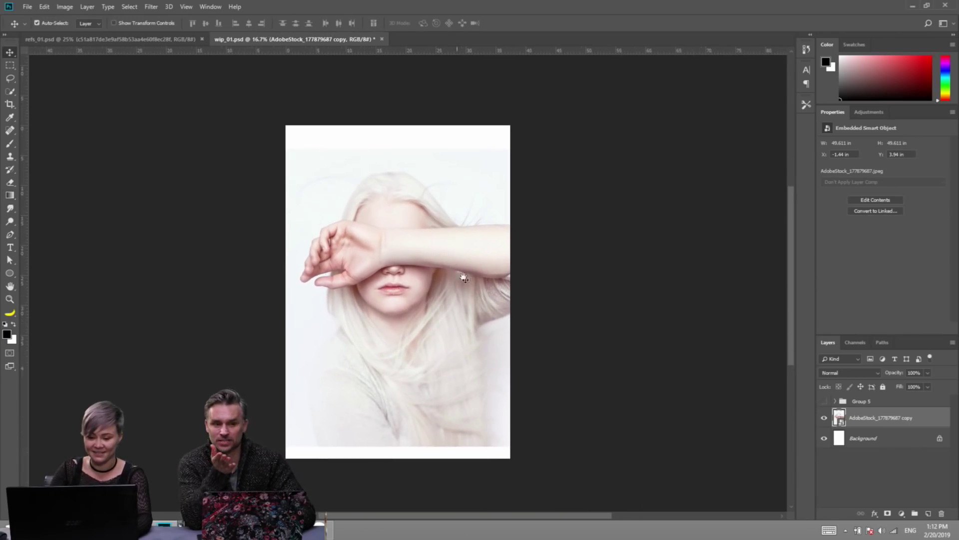
{"action": "key", "text": "ctrl+t"}
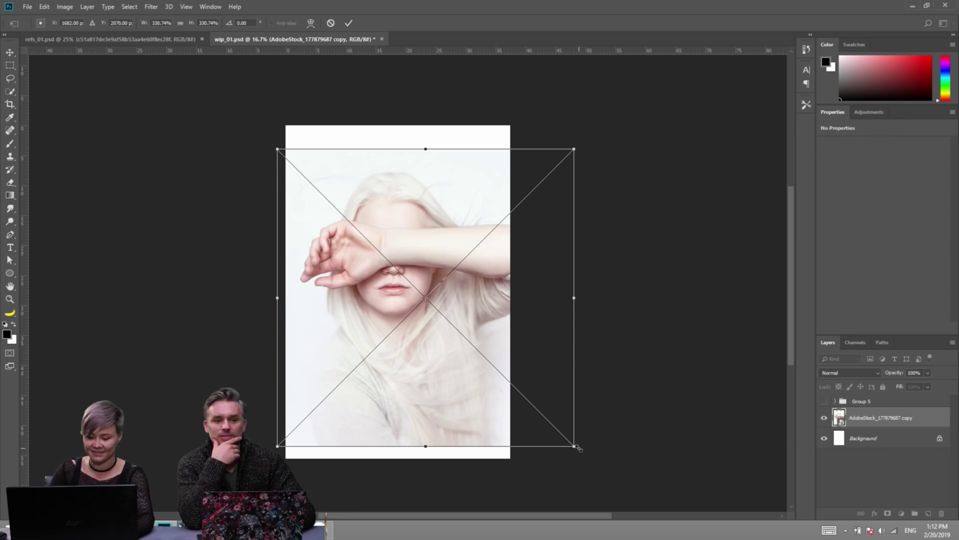
{"action": "left_click_drag", "start_coordinate": [574, 446], "coordinate": [587, 458]}
{"action": "key", "text": "Return"}
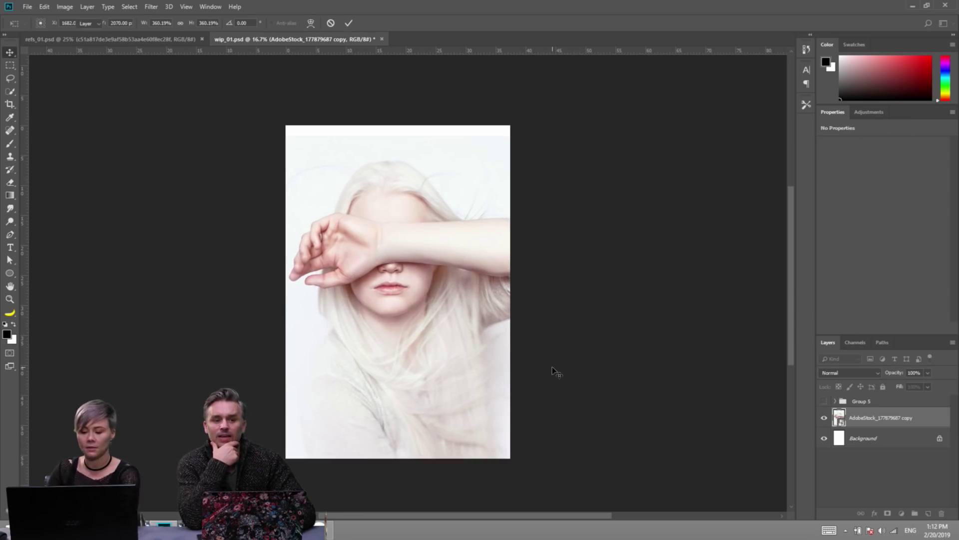
{"action": "left_click", "coordinate": [419, 285]}
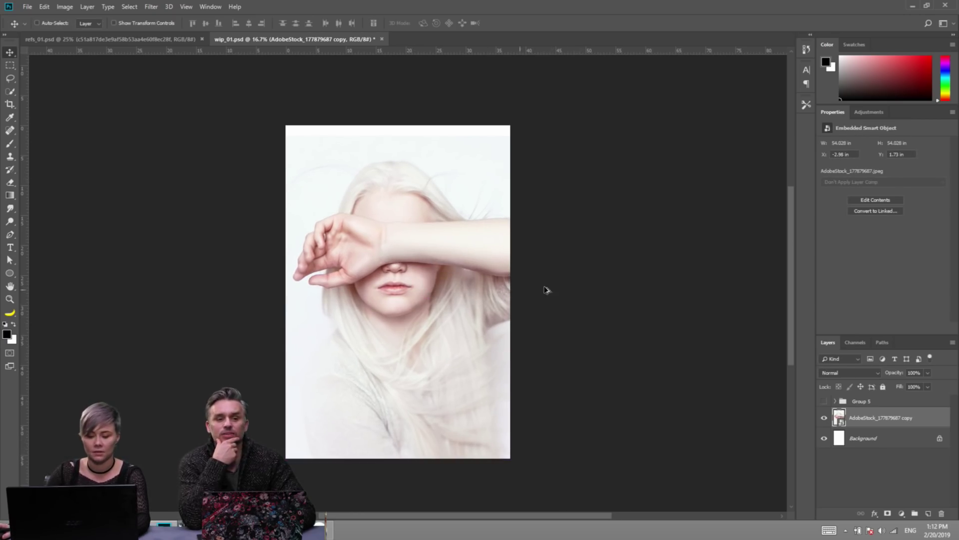
{"action": "key", "text": "ctrl+z"}
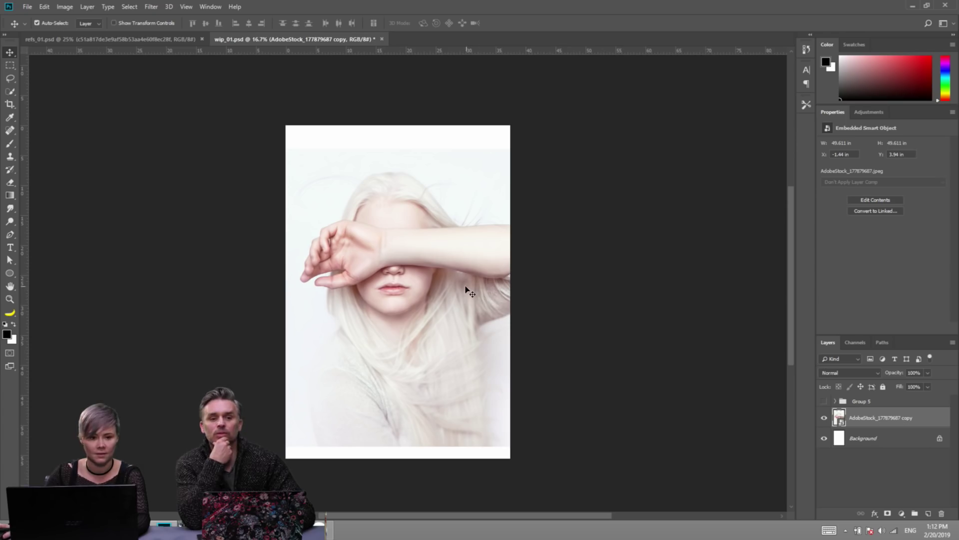
Check the unmasked portrait and toggle Group 5's flower cut-outs on and off over it.
{"action": "key", "text": "ctrl+space"}
{"action": "left_click", "coordinate": [448, 230]}
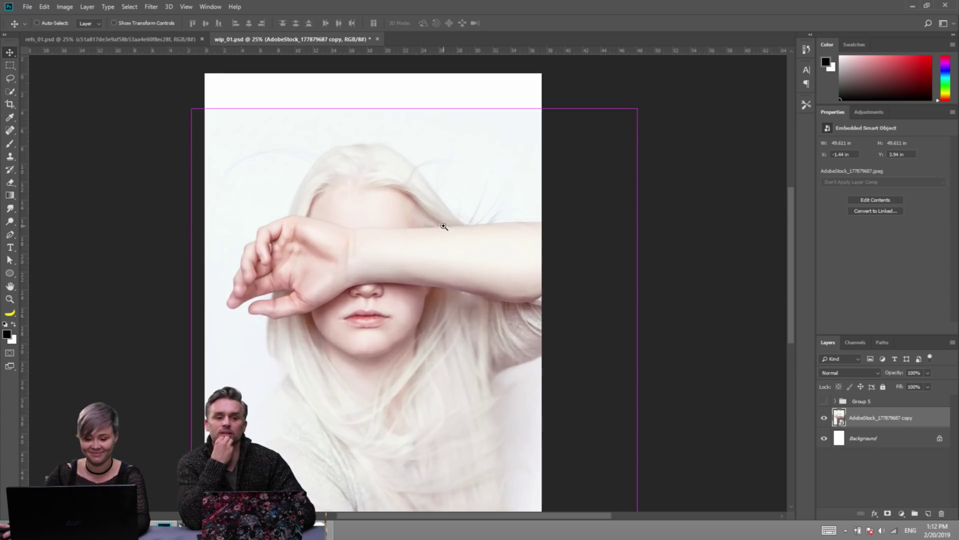
{"action": "left_click_drag", "start_coordinate": [416, 220], "coordinate": [438, 207]}
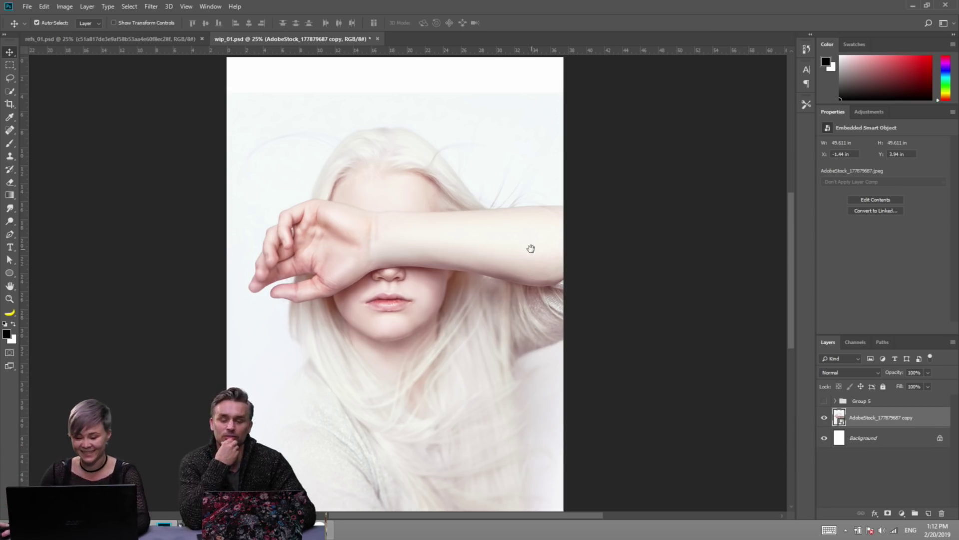
{"action": "left_click_drag", "start_coordinate": [484, 255], "coordinate": [491, 254]}
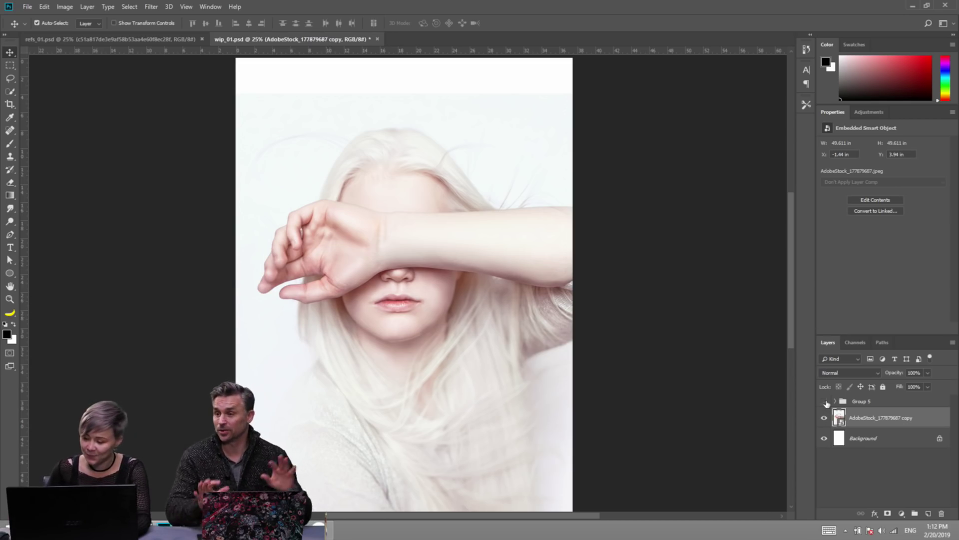
{"action": "left_click", "coordinate": [823, 400]}
{"action": "left_click", "coordinate": [824, 401]}
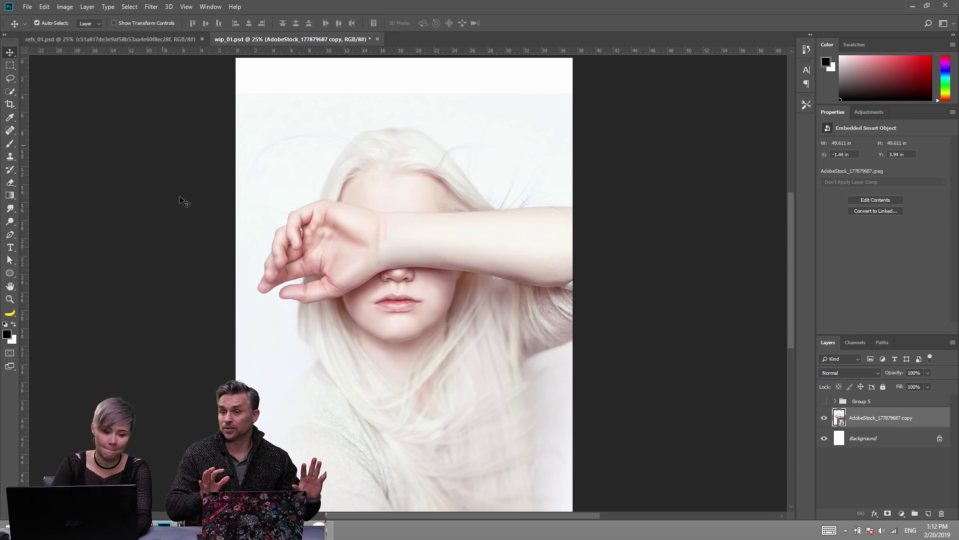
Switch to Bridge, enter the flowers folder inside stock, and open AdobeStock_192899736.psd in Photoshop.
{"action": "key", "text": "alt+Tab"}
{"action": "scroll", "coordinate": [664, 203], "scroll_direction": "down", "scroll_amount": 2}
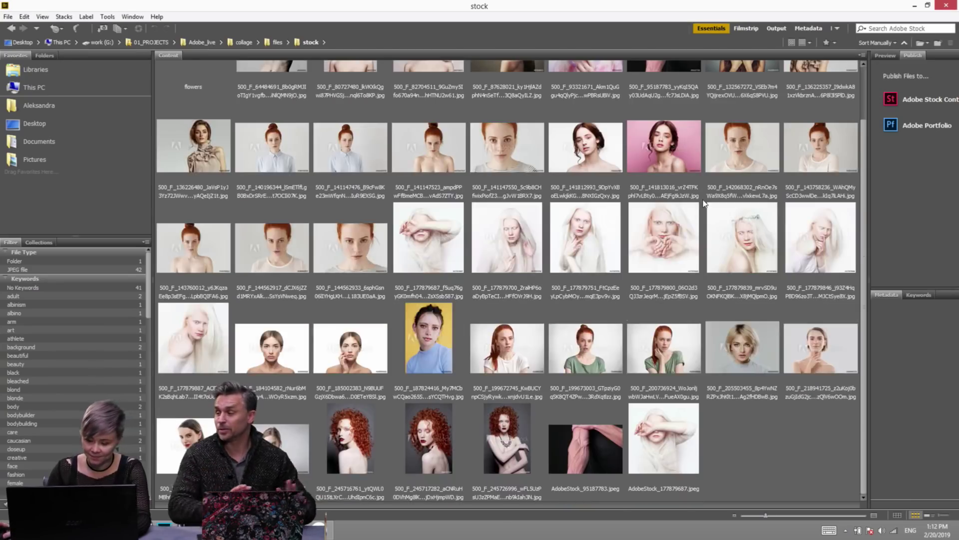
{"action": "scroll", "coordinate": [663, 202], "scroll_direction": "up", "scroll_amount": 2}
{"action": "left_click", "coordinate": [196, 100]}
{"action": "double_click", "coordinate": [196, 100]}
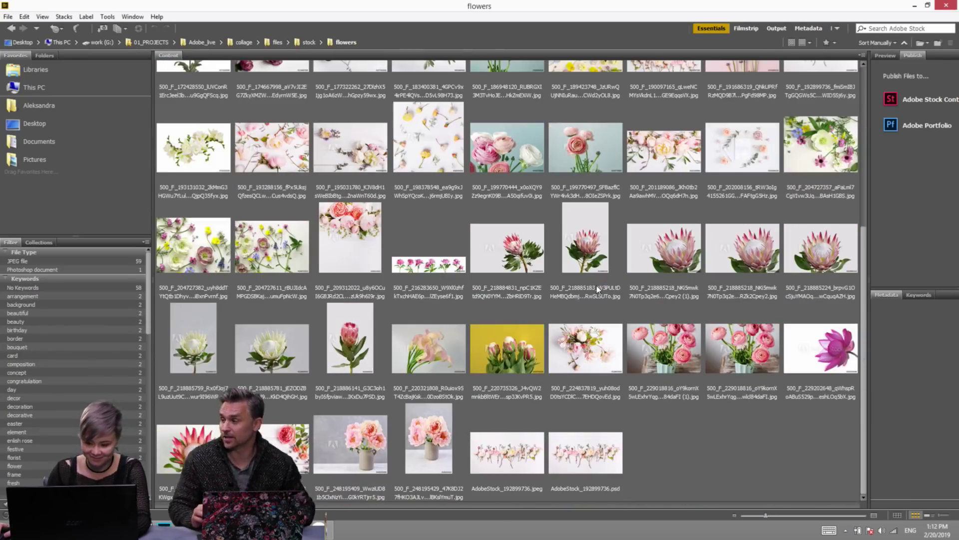
{"action": "left_click", "coordinate": [590, 450]}
{"action": "left_click", "coordinate": [501, 482]}
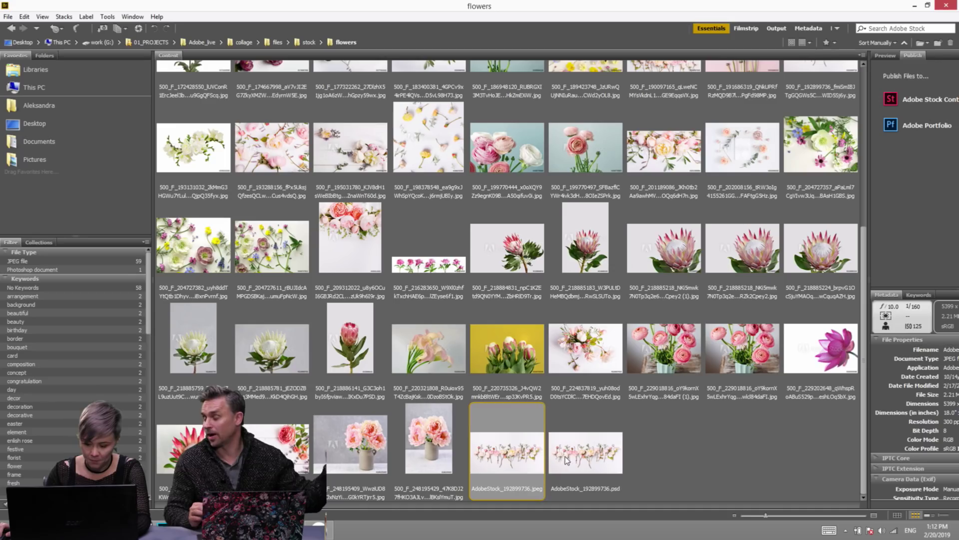
{"action": "double_click", "coordinate": [586, 452]}
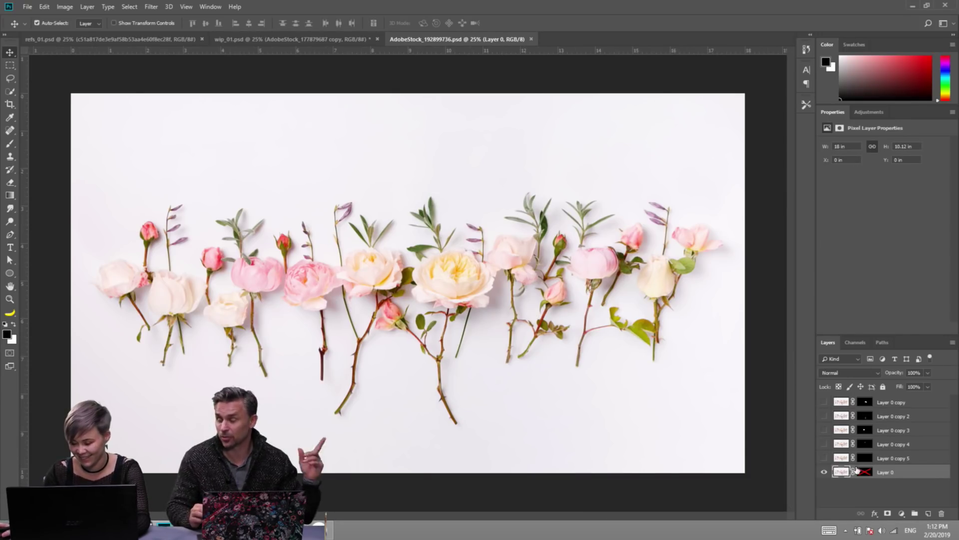
Enable Layer 0's mask in the flower file and delete it without applying it.
{"action": "left_click", "coordinate": [858, 470], "text": "shift"}
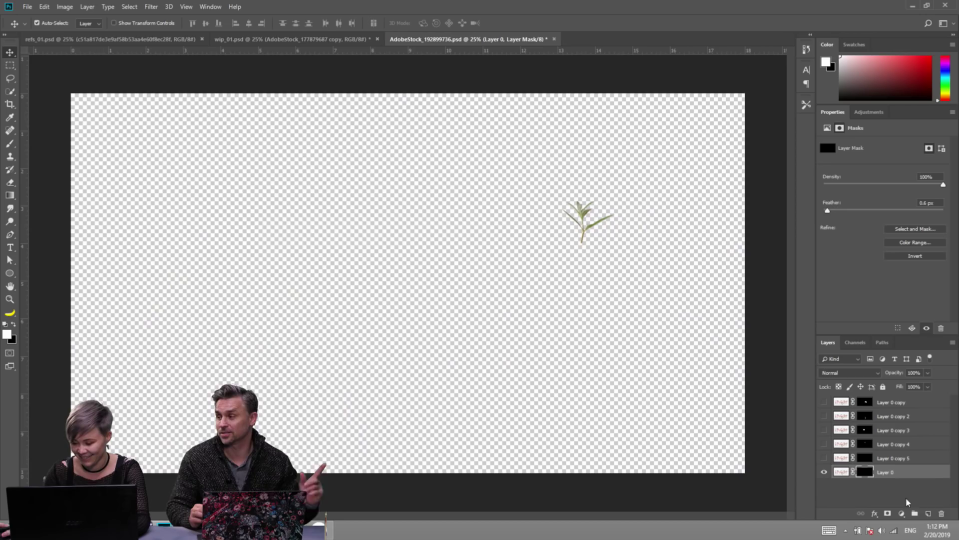
{"action": "left_click", "coordinate": [941, 513]}
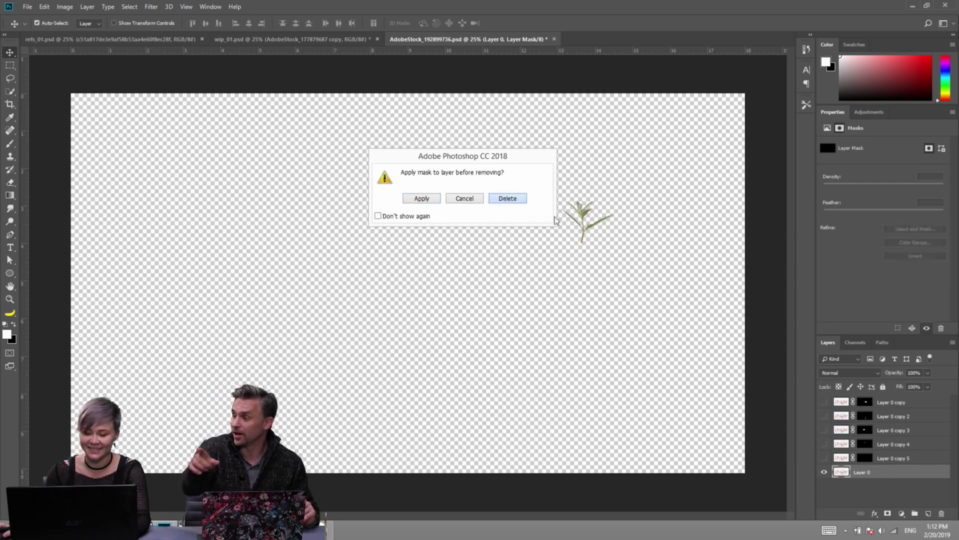
{"action": "left_click", "coordinate": [507, 198]}
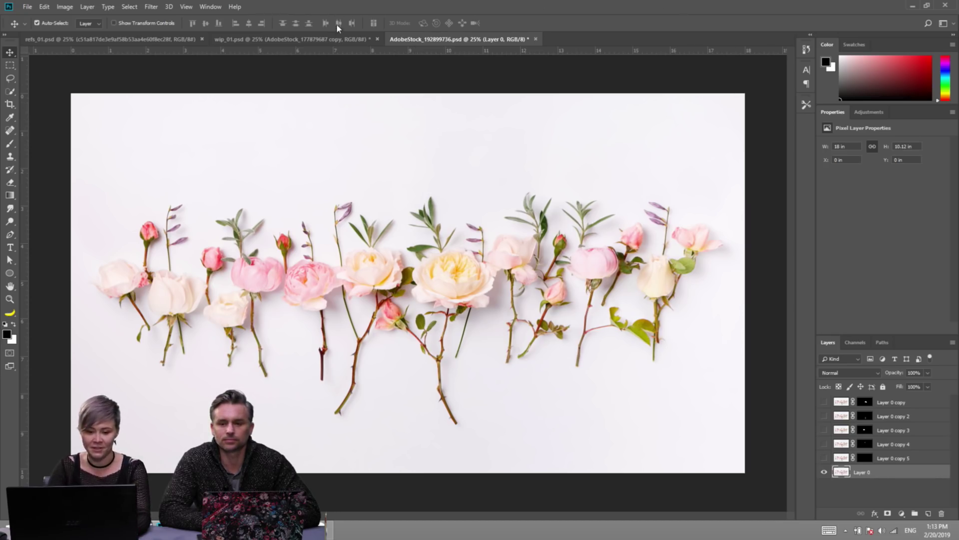
Compare the portrait in wip_01.psd with the row of flowers in AdobeStock_192899736.psd, alternating between the two documents.
{"action": "left_click", "coordinate": [310, 38]}
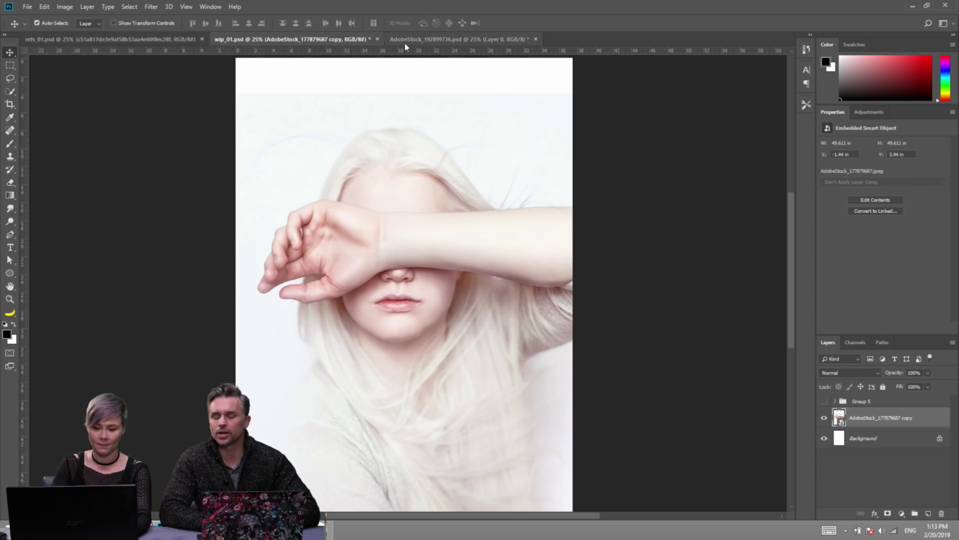
{"action": "left_click", "coordinate": [407, 40]}
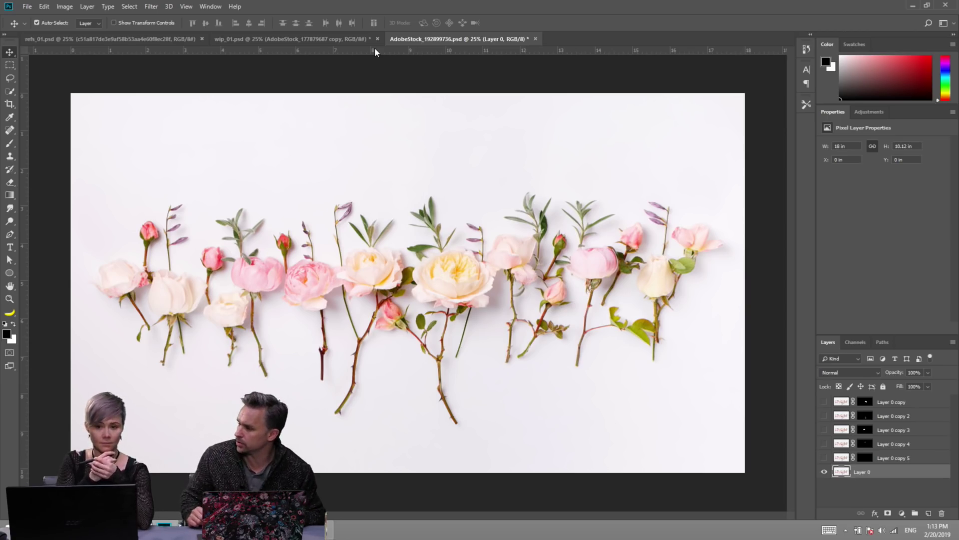
{"action": "left_click", "coordinate": [342, 40]}
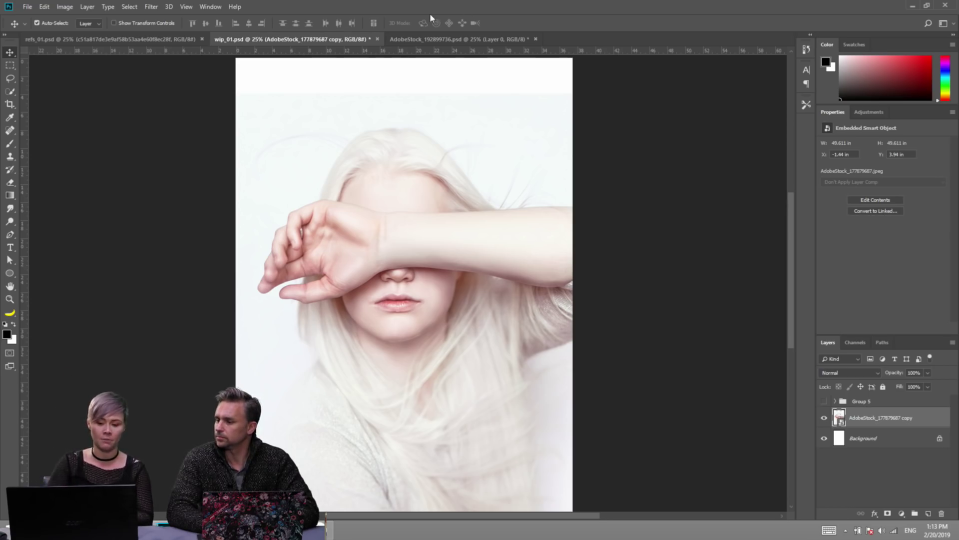
{"action": "left_click", "coordinate": [446, 38]}
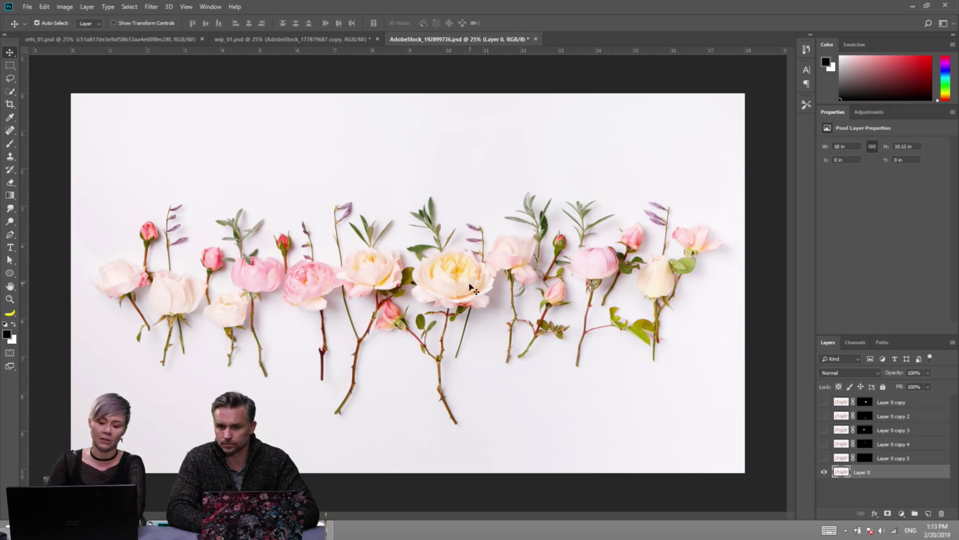
{"action": "left_click", "coordinate": [325, 39]}
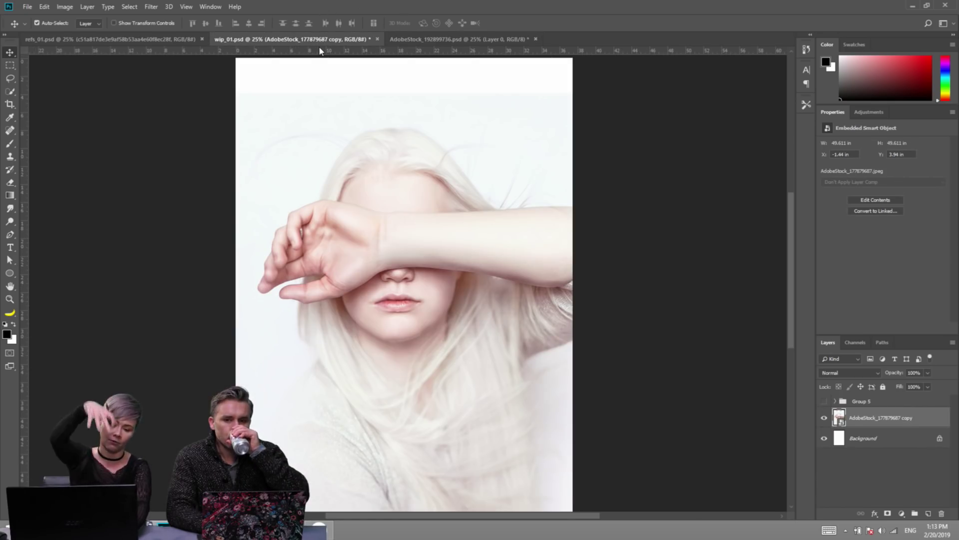
{"action": "left_click", "coordinate": [452, 39]}
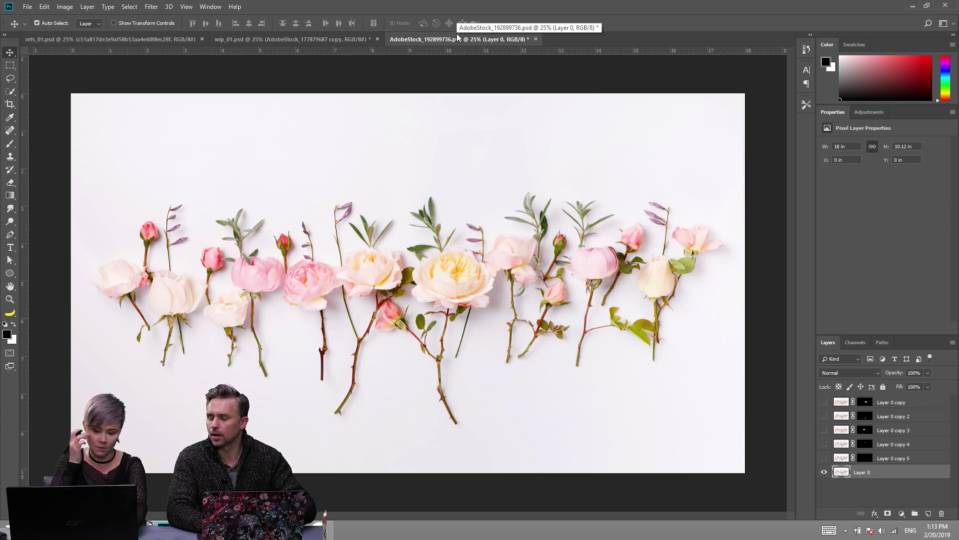
{"action": "left_click", "coordinate": [280, 40]}
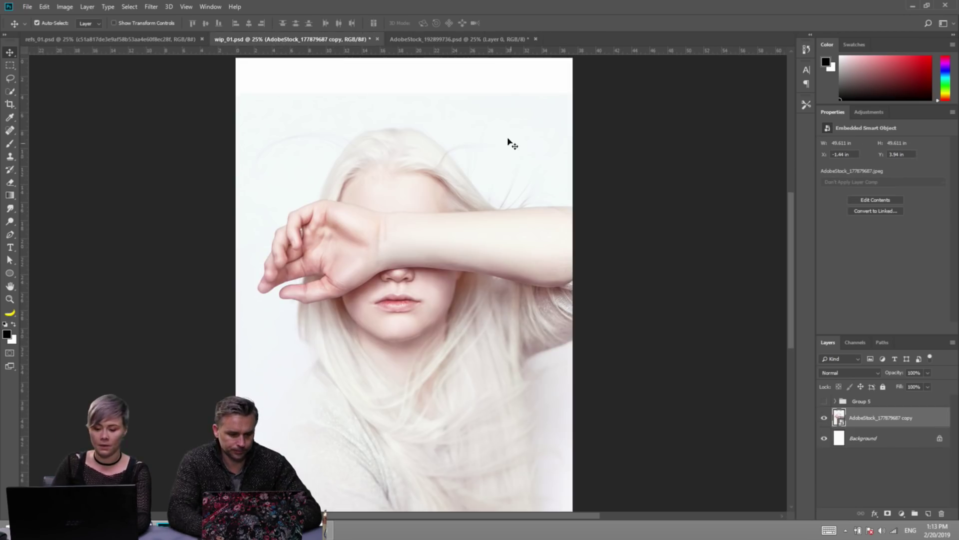
Switch to AdobeStock_192899736.psd, activate the Pen tool in Path mode, and locate the large cream-yellow rose.
{"action": "left_click", "coordinate": [431, 36]}
{"action": "scroll", "coordinate": [466, 321], "scroll_direction": "up", "scroll_amount": 1}
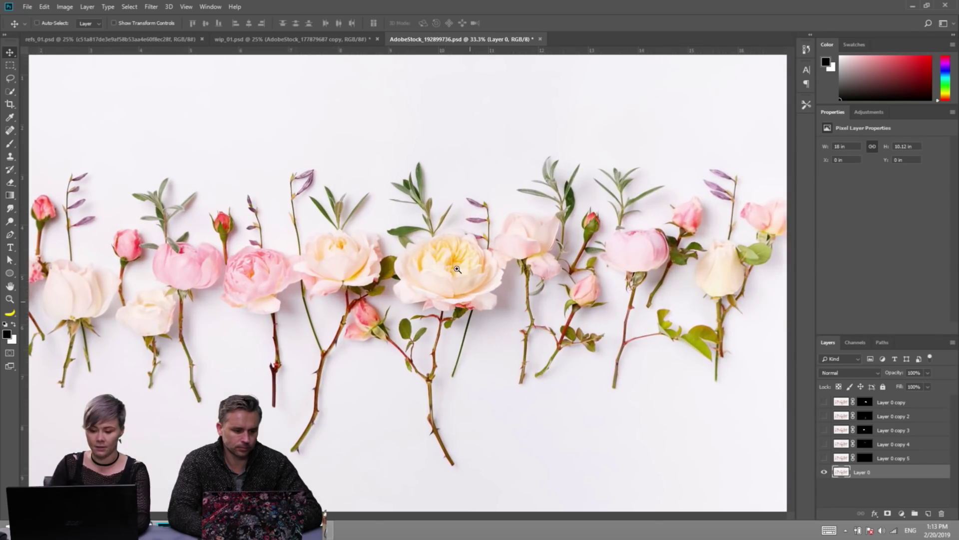
{"action": "scroll", "coordinate": [452, 298], "scroll_direction": "up", "scroll_amount": 3}
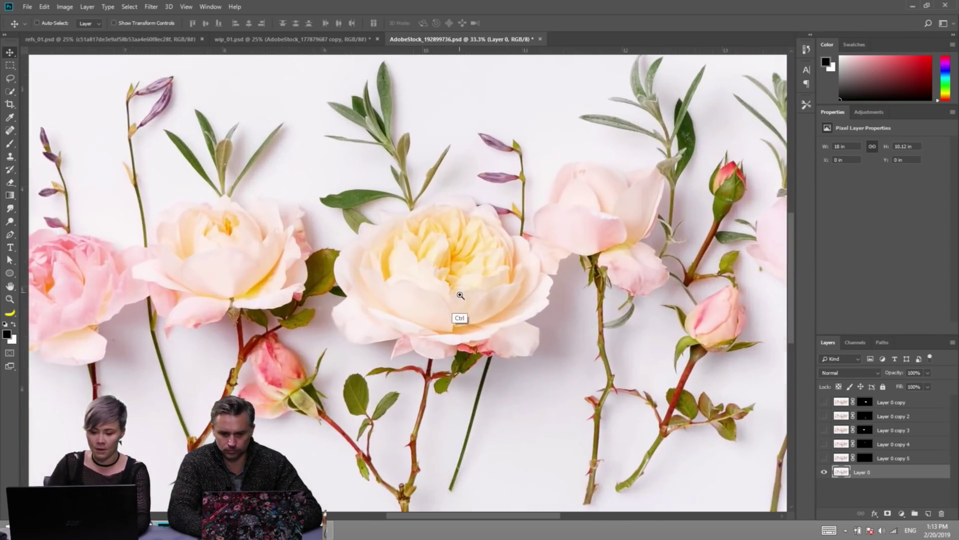
{"action": "scroll", "coordinate": [504, 300], "scroll_direction": "up", "scroll_amount": 1}
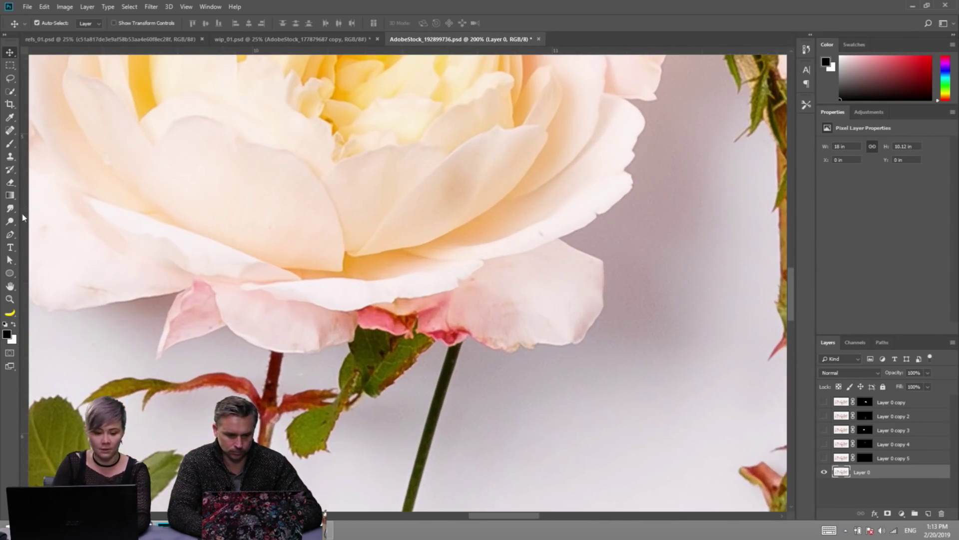
{"action": "left_click", "coordinate": [10, 234]}
{"action": "scroll", "coordinate": [280, 342], "scroll_direction": "up", "scroll_amount": 1}
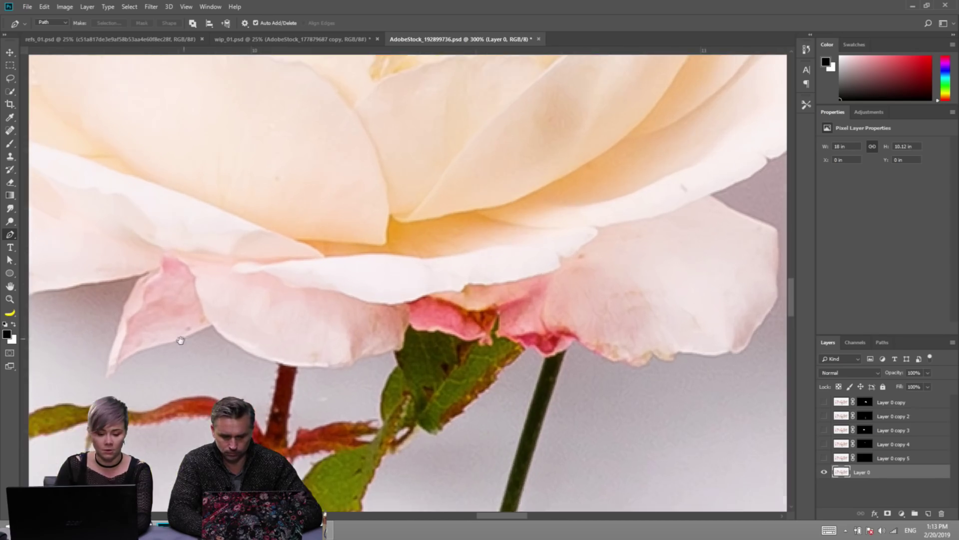
{"action": "left_click_drag", "start_coordinate": [182, 344], "coordinate": [231, 339]}
{"action": "scroll", "coordinate": [235, 332], "scroll_direction": "down", "scroll_amount": 3}
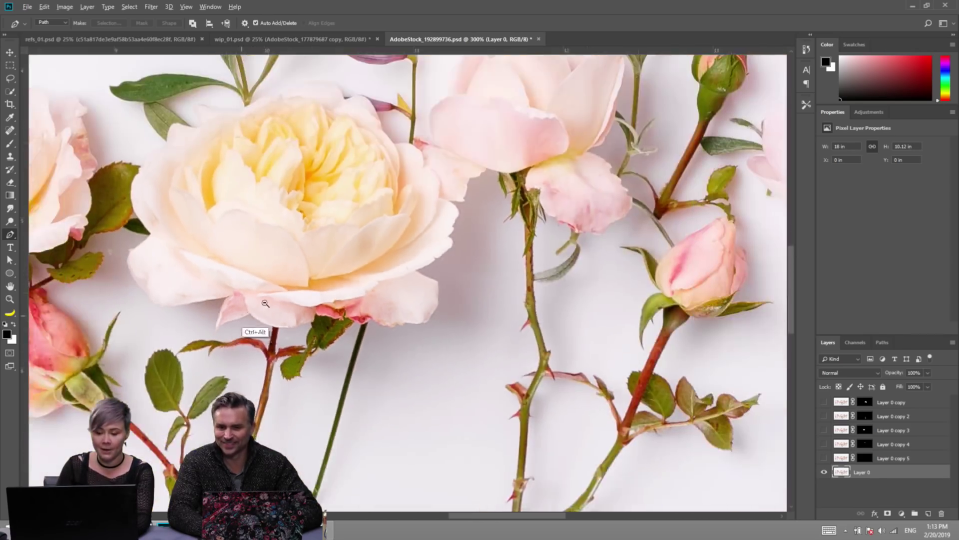
{"action": "left_click_drag", "start_coordinate": [415, 300], "coordinate": [424, 310]}
{"action": "scroll", "coordinate": [423, 325], "scroll_direction": "down", "scroll_amount": 1}
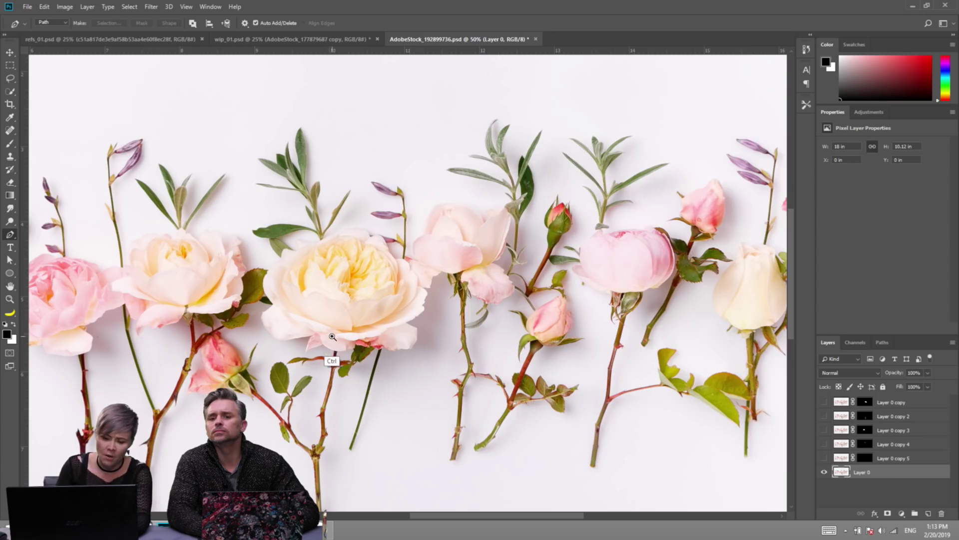
Start a pen path along the cream-yellow rose's lower-left petal and carry it around the pointed pink petal tip.
{"action": "scroll", "coordinate": [335, 320], "scroll_direction": "up", "scroll_amount": 4}
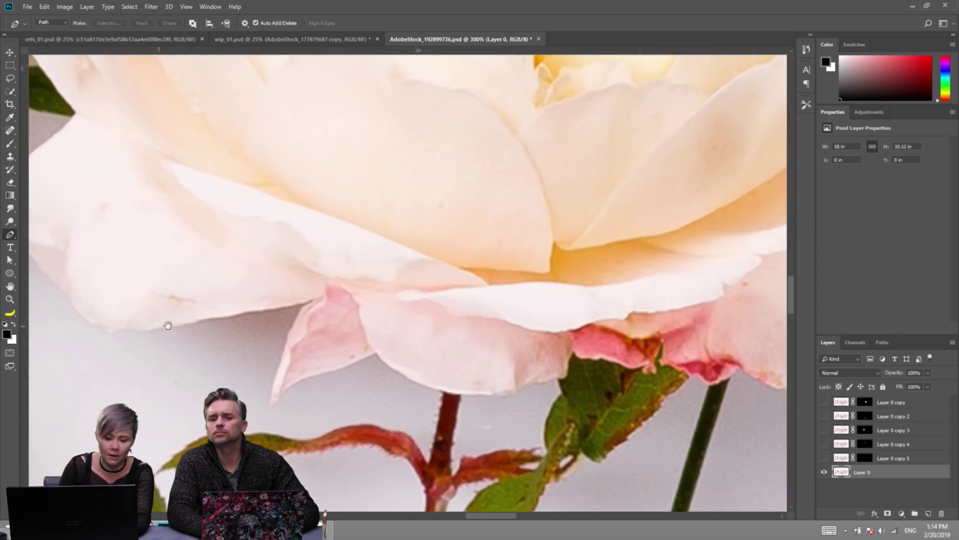
{"action": "left_click_drag", "start_coordinate": [168, 325], "coordinate": [268, 326]}
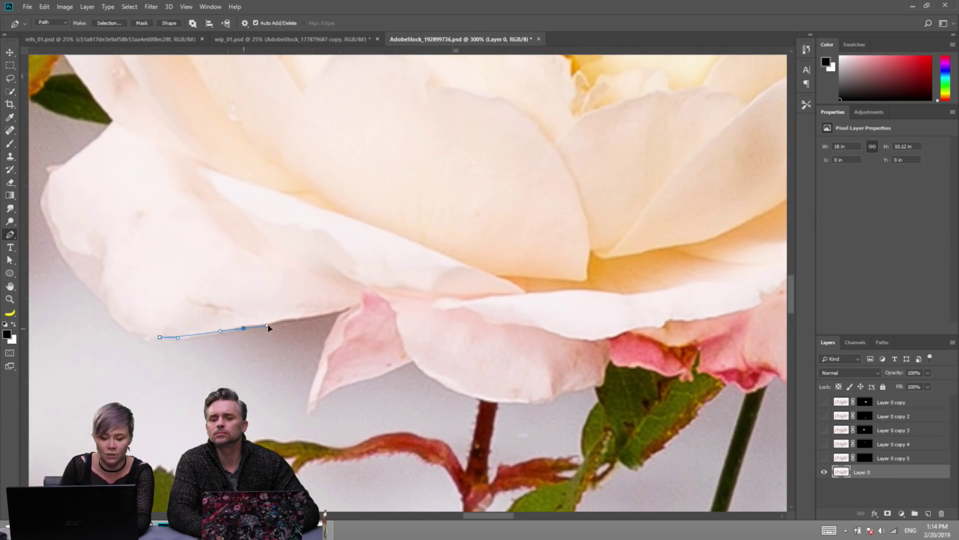
{"action": "left_click_drag", "start_coordinate": [329, 335], "coordinate": [325, 355]}
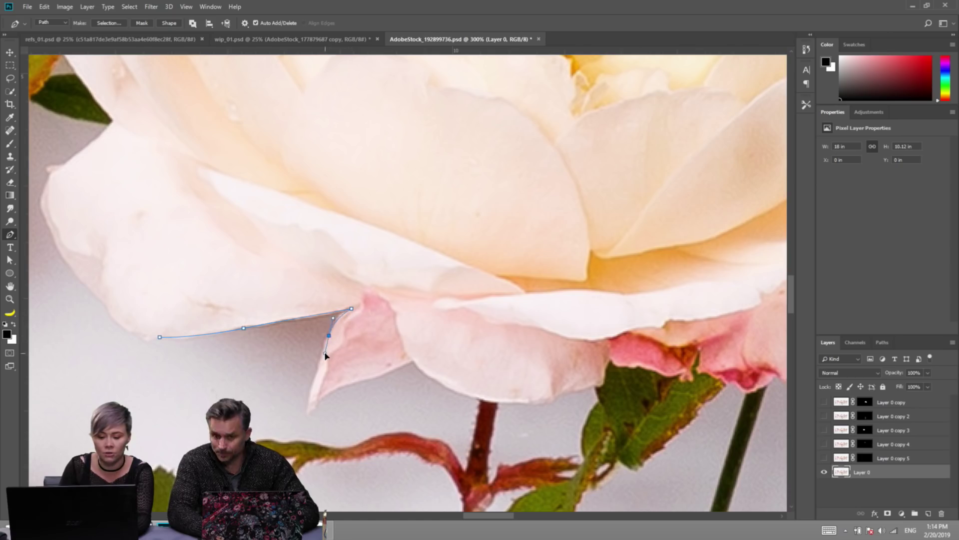
{"action": "left_click_drag", "start_coordinate": [313, 389], "coordinate": [309, 399]}
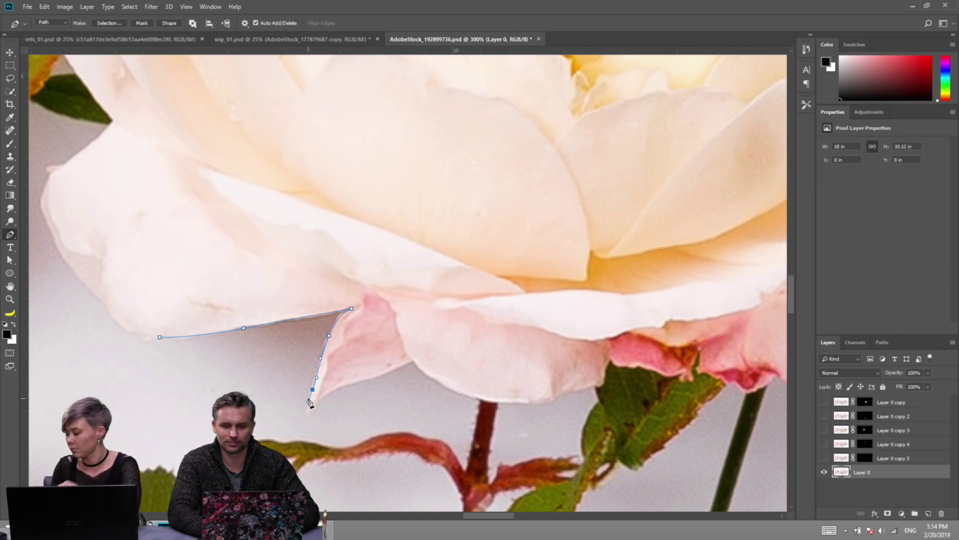
{"action": "left_click_drag", "start_coordinate": [322, 401], "coordinate": [350, 382]}
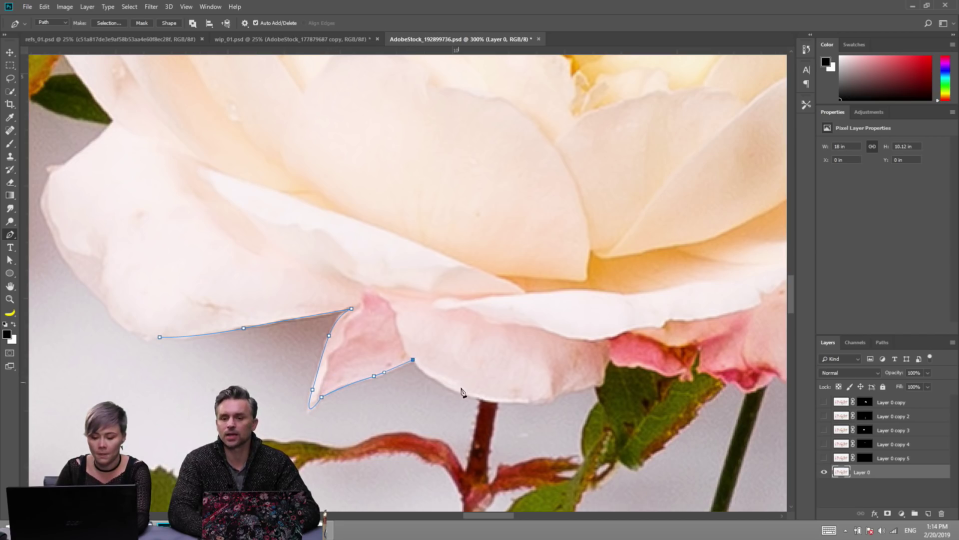
Continue the pen path under the rounded pink bottom petal to where it meets the green leaf.
{"action": "left_click", "coordinate": [435, 379]}
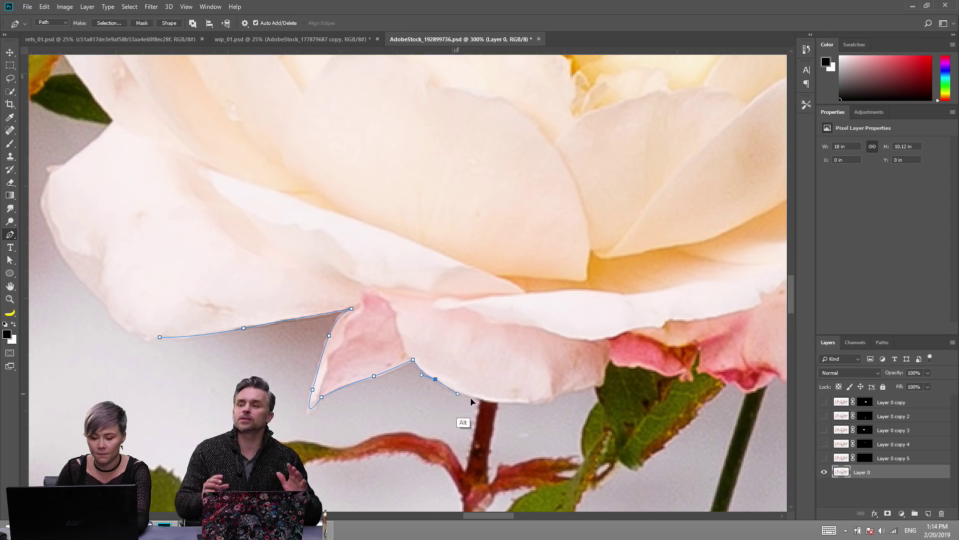
{"action": "left_click", "coordinate": [457, 393]}
{"action": "left_click_drag", "start_coordinate": [492, 402], "coordinate": [602, 372]}
{"action": "left_click", "coordinate": [537, 401]}
{"action": "left_click", "coordinate": [572, 387]}
{"action": "left_click", "coordinate": [616, 366]}
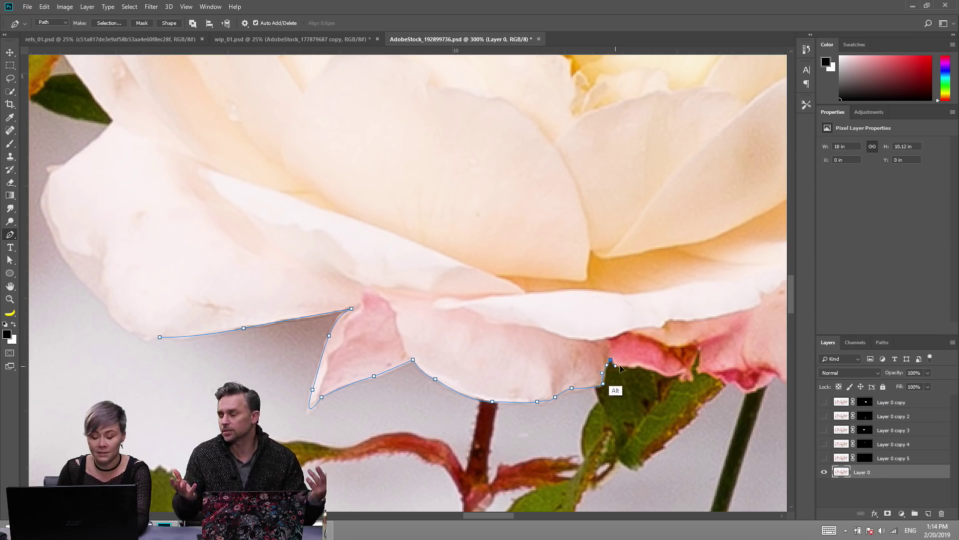
{"action": "left_click", "coordinate": [624, 367]}
{"action": "left_click", "coordinate": [631, 367]}
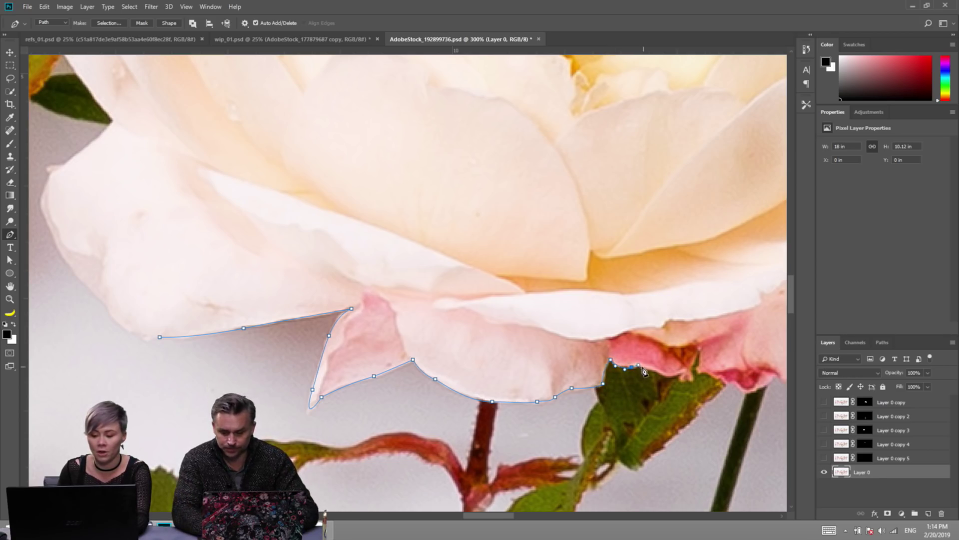
{"action": "key", "text": "ctrl+z"}
{"action": "key", "text": "ctrl+z"}
{"action": "key", "text": "ctrl+z"}
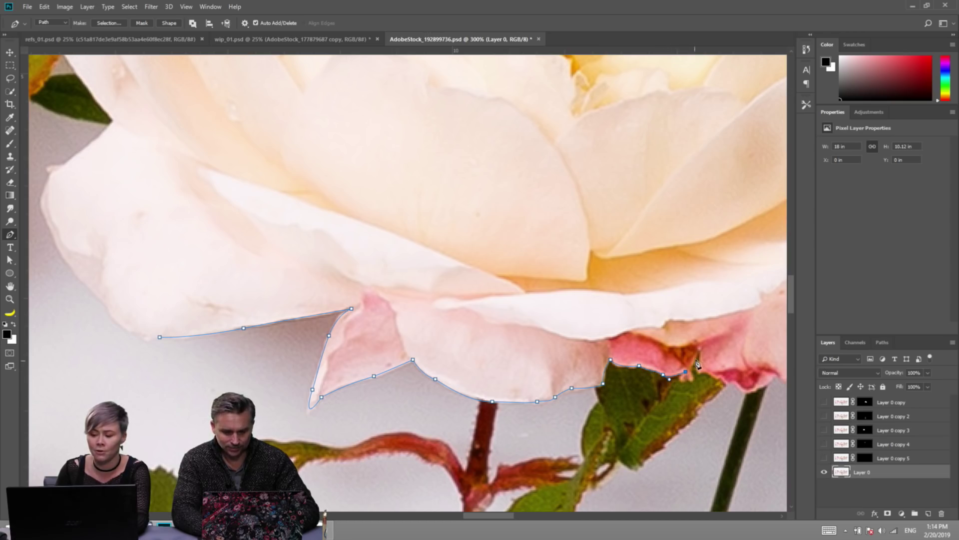
Trace the path along the red-edged petals above the leaf and green stem, into the ragged lower-right petal edge.
{"action": "left_click_drag", "start_coordinate": [720, 373], "coordinate": [584, 355]}
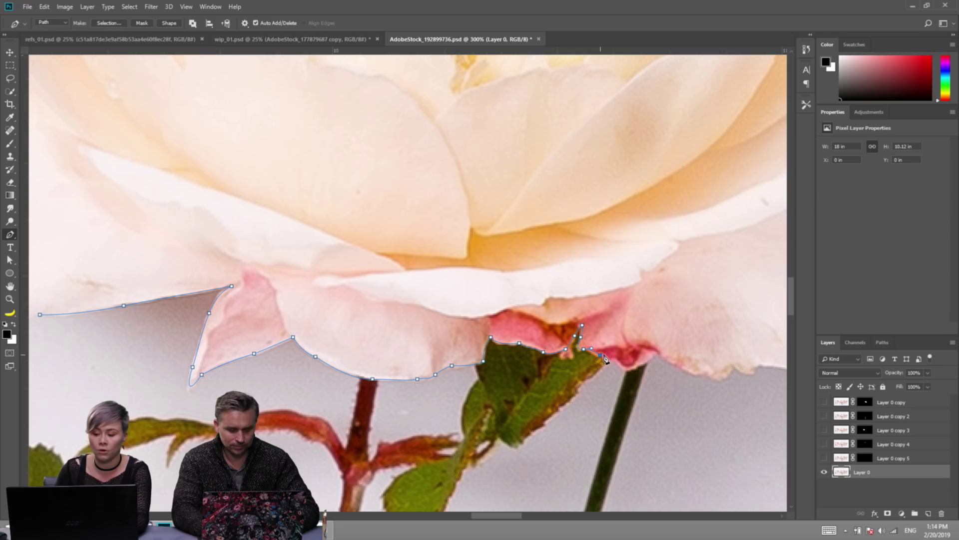
{"action": "left_click_drag", "start_coordinate": [614, 359], "coordinate": [522, 345]}
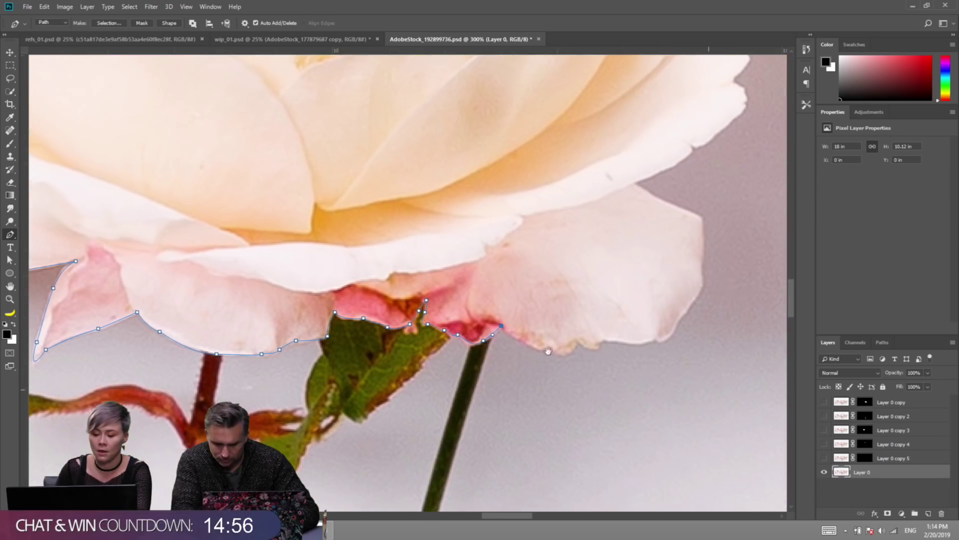
{"action": "left_click", "coordinate": [528, 348]}
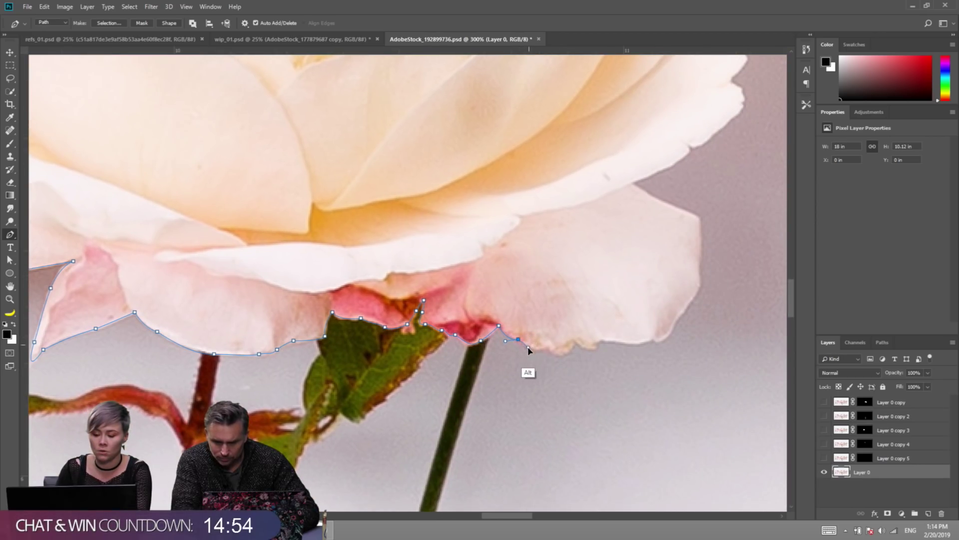
{"action": "left_click_drag", "start_coordinate": [546, 346], "coordinate": [575, 345]}
{"action": "left_click", "coordinate": [556, 355]}
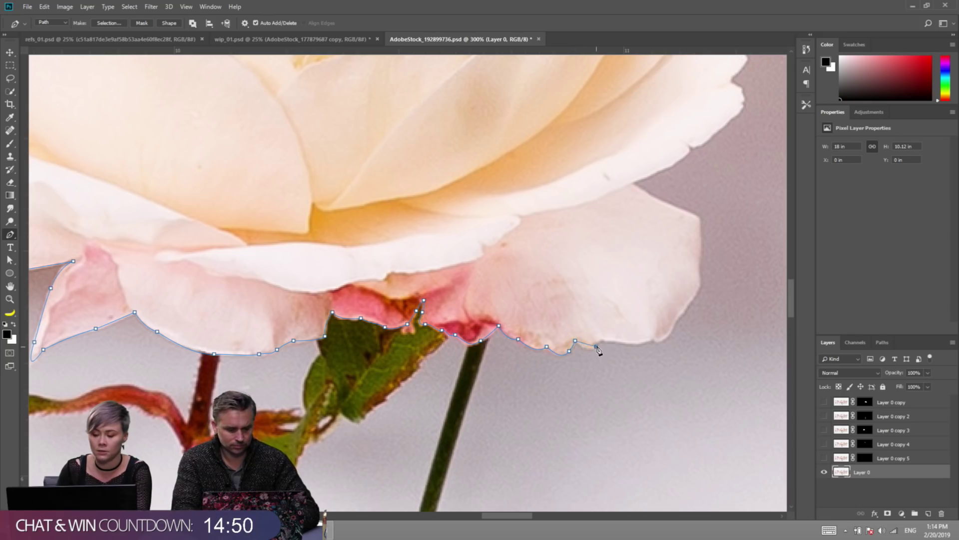
Extend the path around the broad lower-right petal up to the notch where it meets the petal above.
{"action": "left_click", "coordinate": [596, 346]}
{"action": "left_click_drag", "start_coordinate": [609, 340], "coordinate": [674, 215]}
{"action": "left_click", "coordinate": [646, 345]}
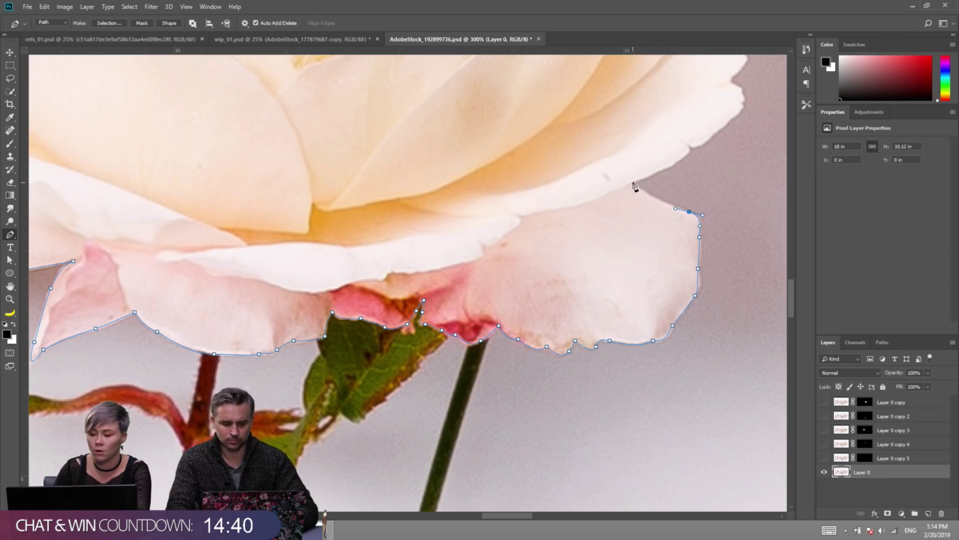
{"action": "left_click_drag", "start_coordinate": [632, 182], "coordinate": [670, 185]}
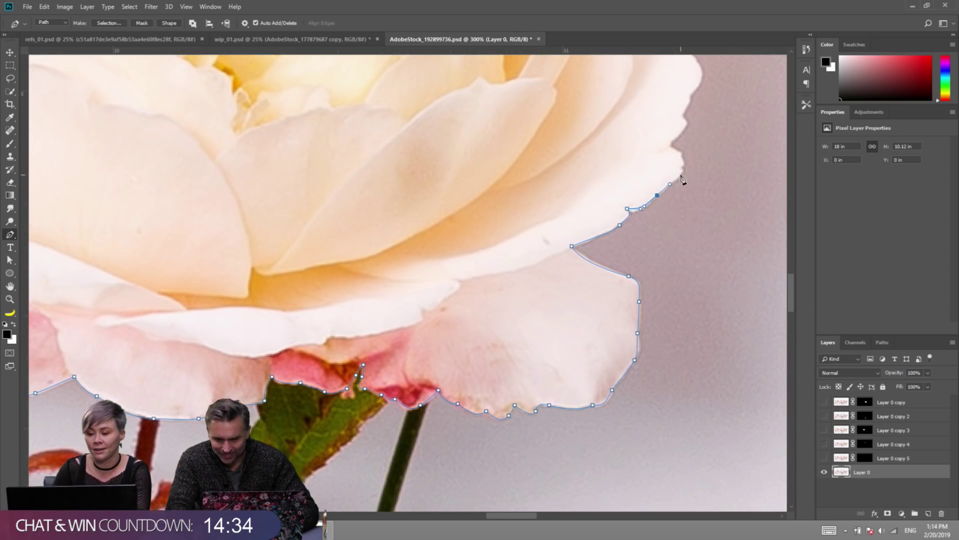
Trace the scalloped right edge of the large outer petal up to the notch beside the neighbouring pink rose.
{"action": "left_click", "coordinate": [680, 155]}
{"action": "left_click", "coordinate": [668, 145]}
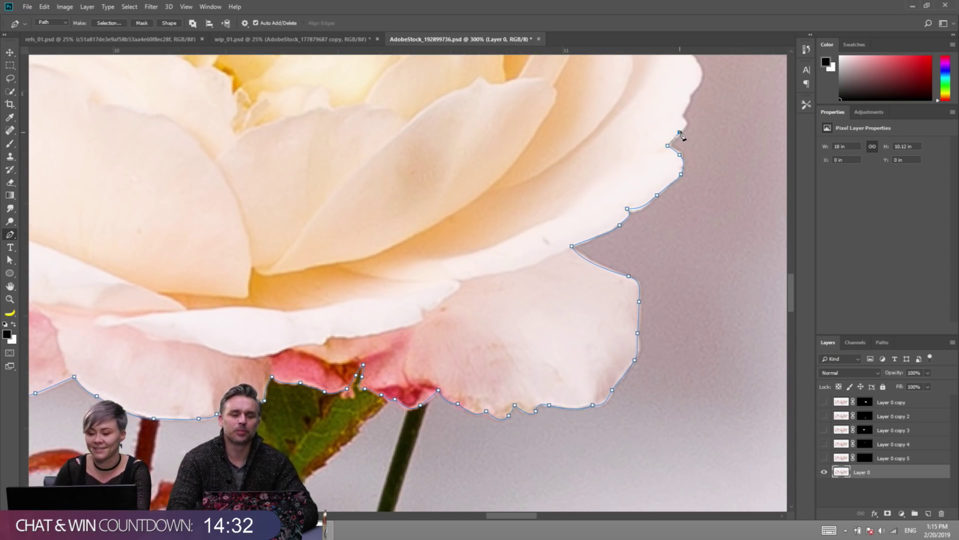
{"action": "left_click", "coordinate": [680, 132]}
{"action": "left_click_drag", "start_coordinate": [680, 117], "coordinate": [632, 178]}
{"action": "left_click", "coordinate": [661, 198]}
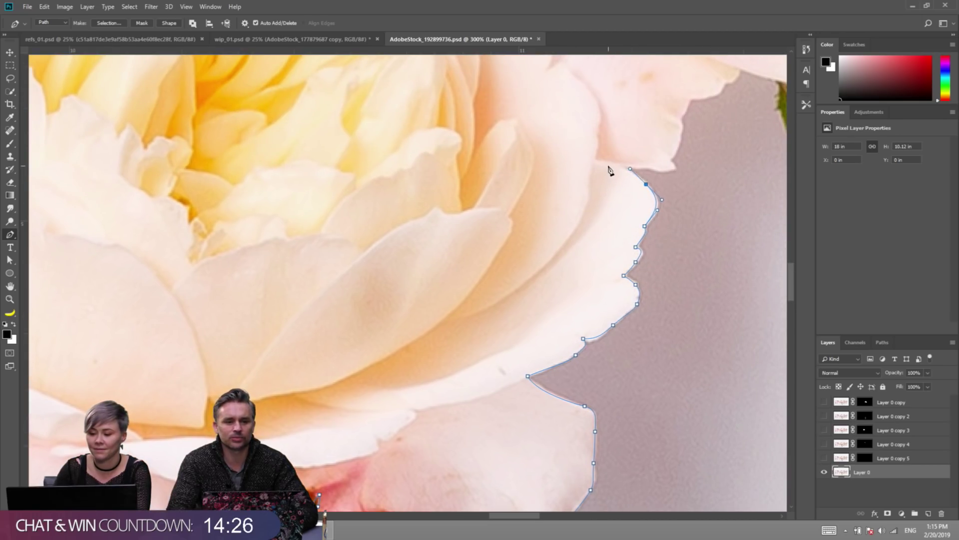
{"action": "left_click", "coordinate": [595, 161]}
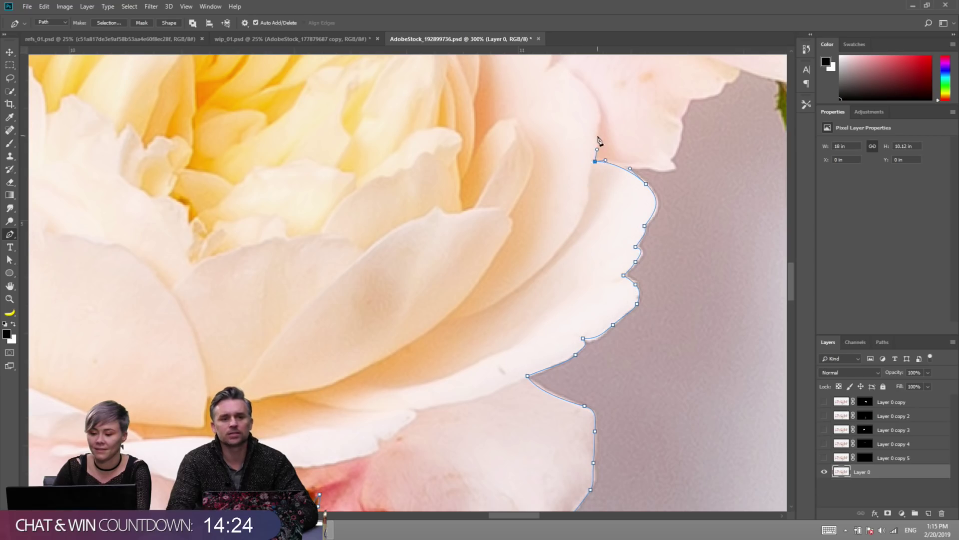
Carry the path around the two overlapping upper-right petals where the rose borders the neighbouring pink rose.
{"action": "left_click_drag", "start_coordinate": [598, 136], "coordinate": [602, 122]}
{"action": "left_click_drag", "start_coordinate": [586, 85], "coordinate": [578, 80]}
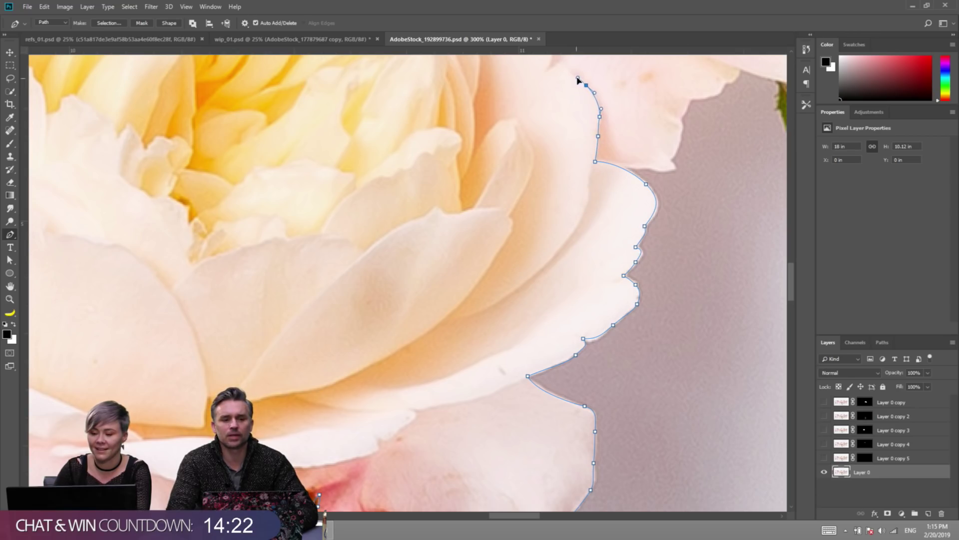
{"action": "left_click_drag", "start_coordinate": [575, 115], "coordinate": [585, 210]}
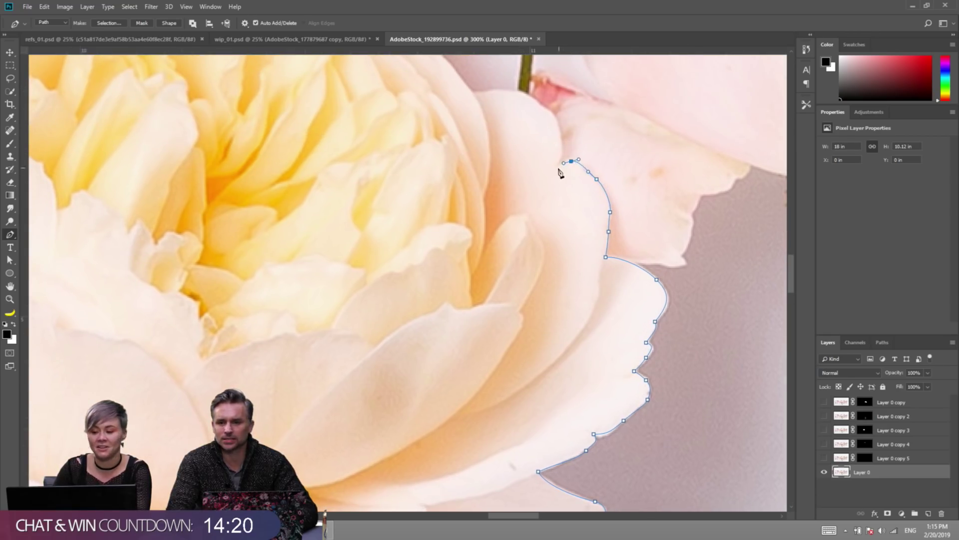
{"action": "left_click", "coordinate": [556, 169]}
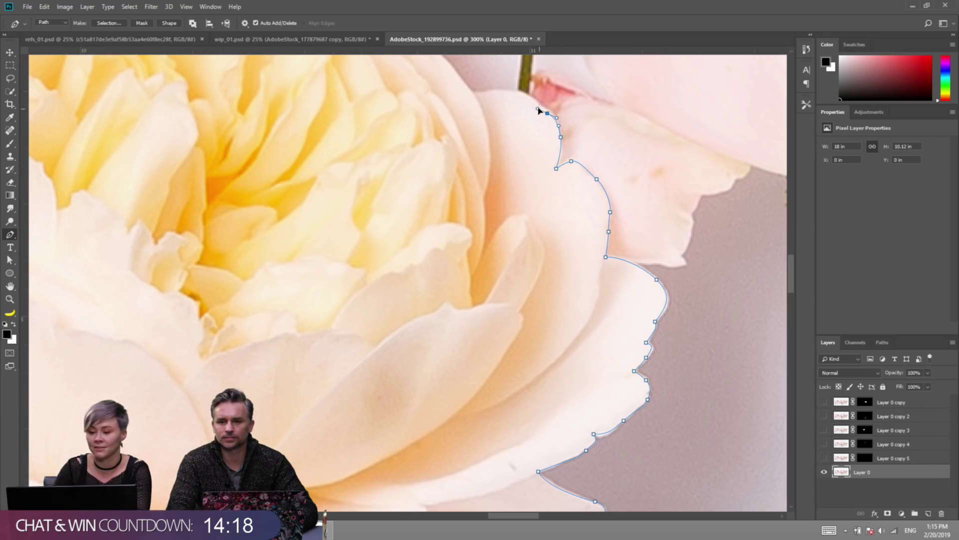
{"action": "left_click", "coordinate": [497, 94]}
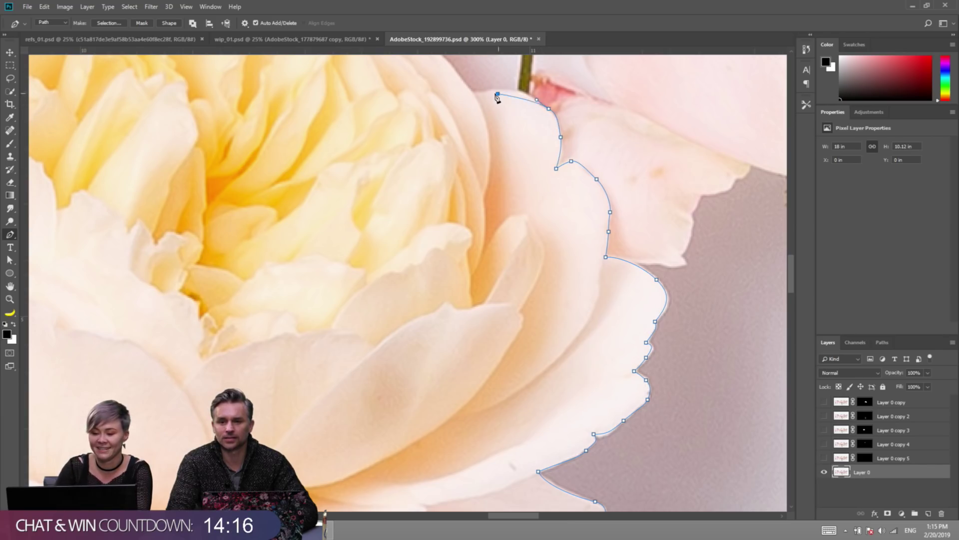
{"action": "left_click_drag", "start_coordinate": [497, 94], "coordinate": [483, 94]}
{"action": "left_click", "coordinate": [474, 93]}
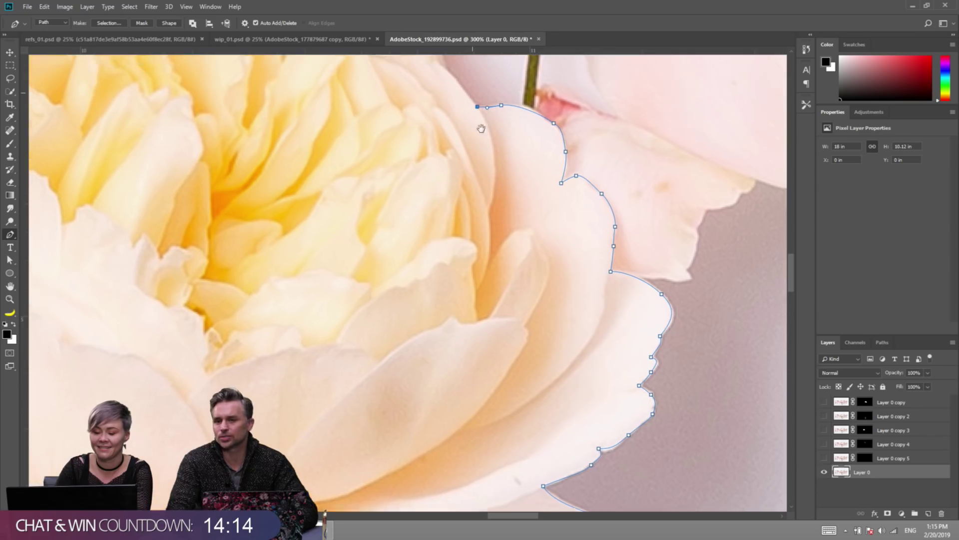
Continue the path over the upper-right petals and past the purple bud to the next petal notch.
{"action": "scroll", "coordinate": [479, 124], "scroll_direction": "up", "scroll_amount": 5}
{"action": "scroll", "coordinate": [480, 125], "scroll_direction": "left", "scroll_amount": 2}
{"action": "left_click_drag", "start_coordinate": [483, 158], "coordinate": [480, 133]}
{"action": "left_click_drag", "start_coordinate": [462, 93], "coordinate": [459, 95]}
{"action": "scroll", "coordinate": [458, 129], "scroll_direction": "up", "scroll_amount": 4}
{"action": "scroll", "coordinate": [458, 129], "scroll_direction": "left", "scroll_amount": 1}
{"action": "left_click_drag", "start_coordinate": [450, 151], "coordinate": [432, 151]}
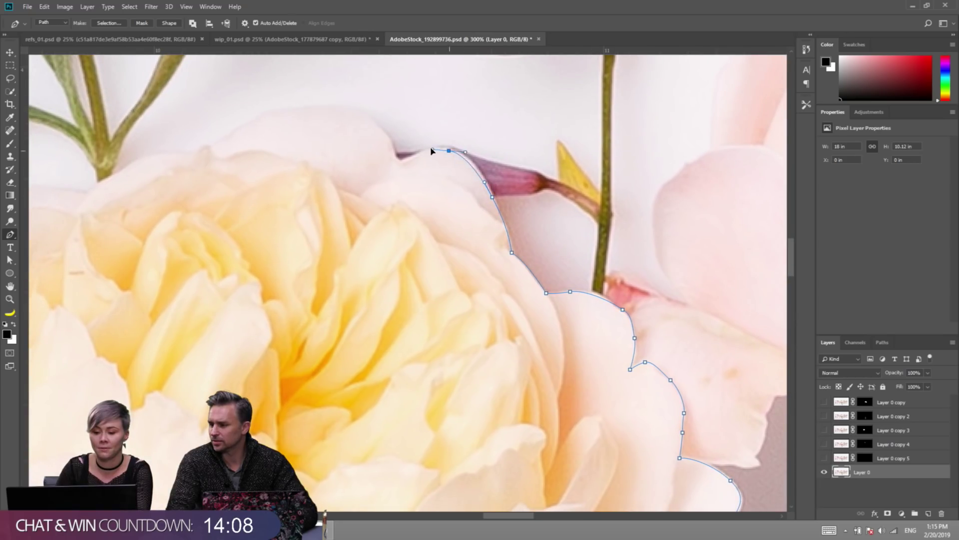
{"action": "left_click", "coordinate": [400, 162]}
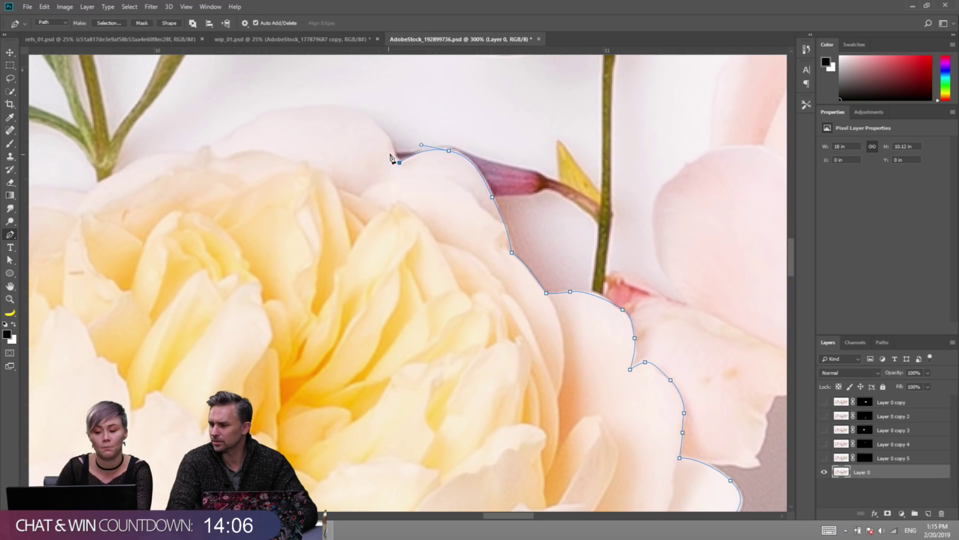
Trace the path across the rose's top petals, past the base of the leafy stem, to the upper-left petal tip.
{"action": "left_click_drag", "start_coordinate": [363, 113], "coordinate": [352, 108]}
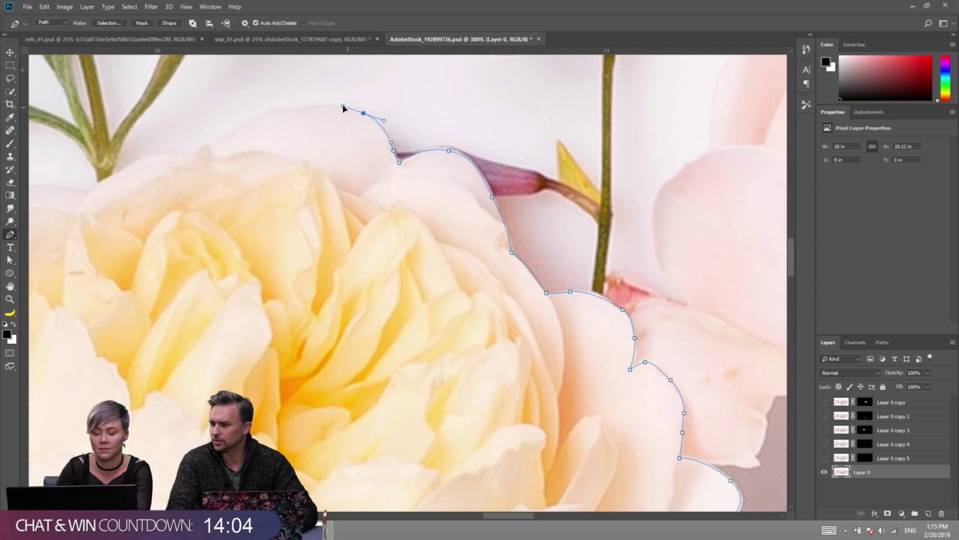
{"action": "left_click_drag", "start_coordinate": [278, 122], "coordinate": [317, 158]}
{"action": "left_click", "coordinate": [351, 157]}
{"action": "left_click_drag", "start_coordinate": [265, 179], "coordinate": [329, 173]}
{"action": "left_click", "coordinate": [348, 166]}
{"action": "left_click_drag", "start_coordinate": [260, 157], "coordinate": [228, 158]}
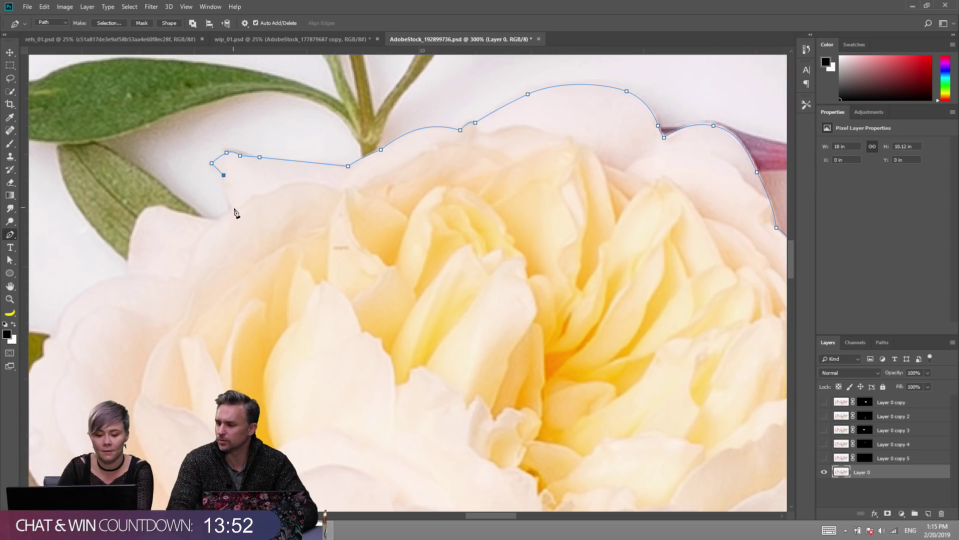
Continue the pen path from the rose's upper-left petal tip around the upper-left petals to the notch beside the large green leaf's tip.
{"action": "left_click_drag", "start_coordinate": [235, 211], "coordinate": [198, 203]}
{"action": "left_click", "coordinate": [228, 181]}
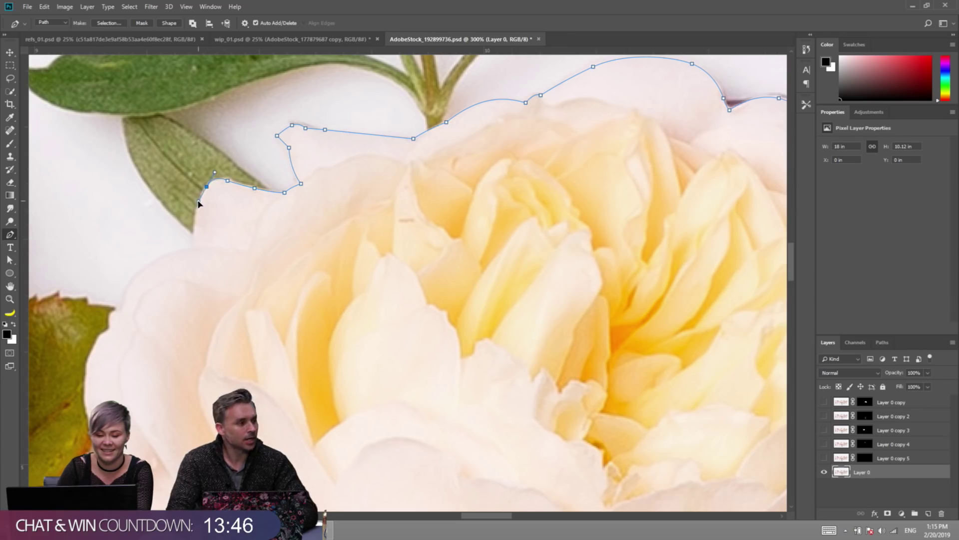
{"action": "left_click_drag", "start_coordinate": [196, 249], "coordinate": [176, 256]}
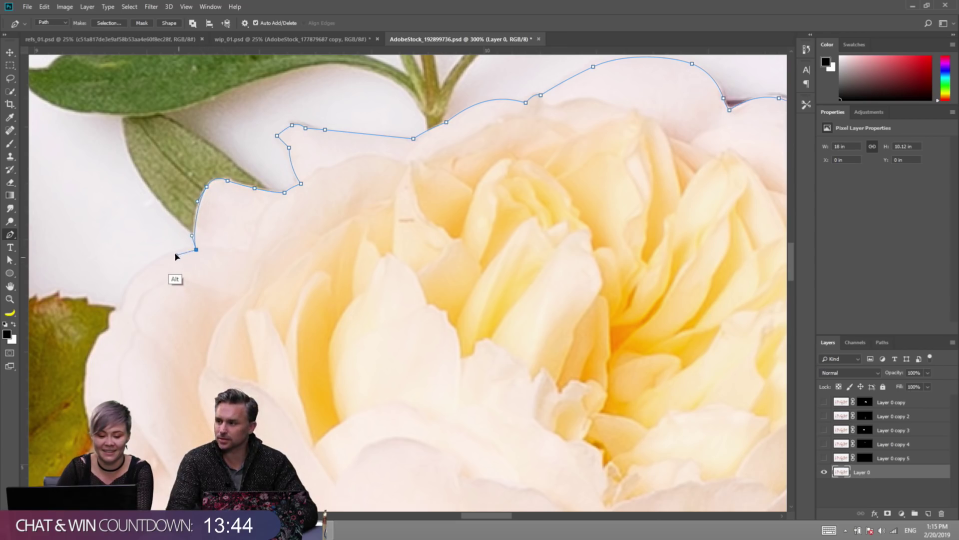
{"action": "left_click_drag", "start_coordinate": [150, 316], "coordinate": [278, 268]}
{"action": "left_click", "coordinate": [276, 232]}
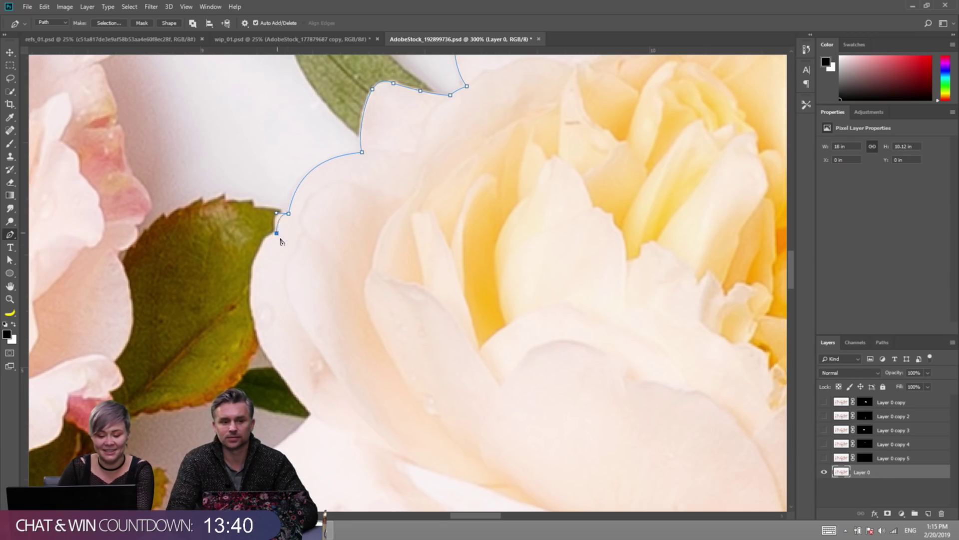
Trace the rose's left outer petal down to the notch at the small dark-green leaf.
{"action": "left_click_drag", "start_coordinate": [257, 258], "coordinate": [249, 278]}
{"action": "left_click_drag", "start_coordinate": [259, 338], "coordinate": [268, 366]}
{"action": "left_click_drag", "start_coordinate": [313, 414], "coordinate": [299, 428]}
{"action": "left_click_drag", "start_coordinate": [331, 391], "coordinate": [431, 219]}
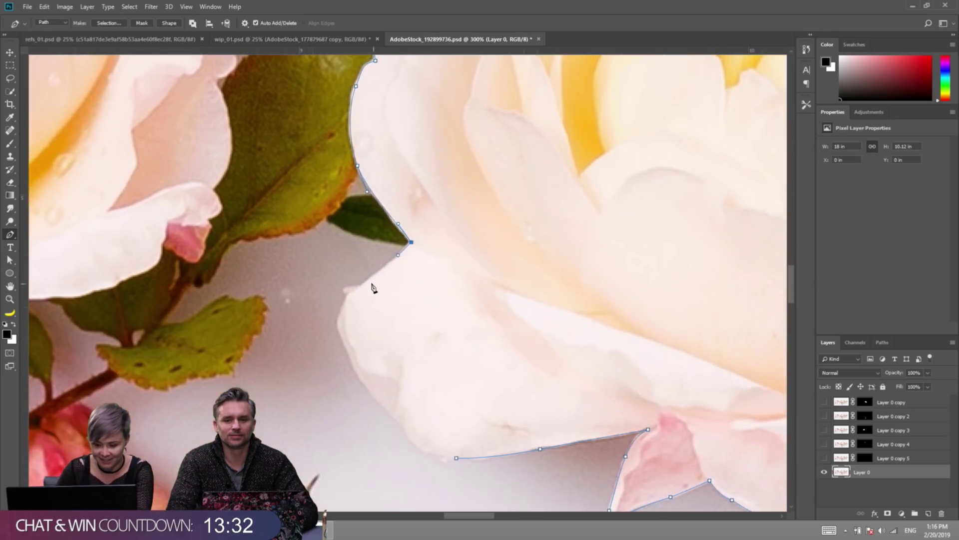
Carry the path along the upper edge of the lower-left petal and around its rounded tip.
{"action": "left_click", "coordinate": [398, 255]}
{"action": "left_click", "coordinate": [385, 268]}
{"action": "left_click", "coordinate": [368, 281]}
{"action": "left_click", "coordinate": [350, 292]}
{"action": "left_click", "coordinate": [341, 300]}
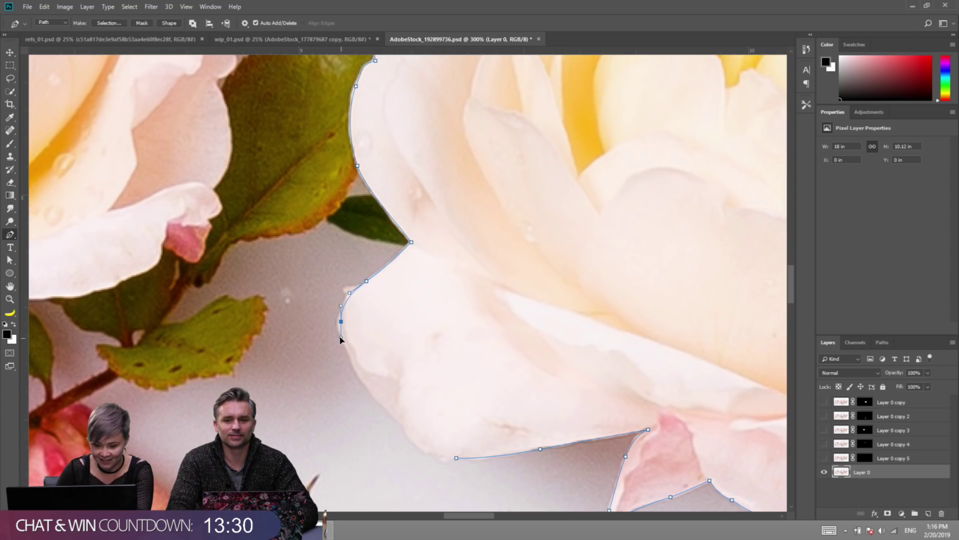
{"action": "left_click", "coordinate": [339, 315]}
Trace the lower-left petal's bottom edge and close the path at its starting anchor point.
{"action": "left_click", "coordinate": [363, 382]}
{"action": "left_click", "coordinate": [380, 403]}
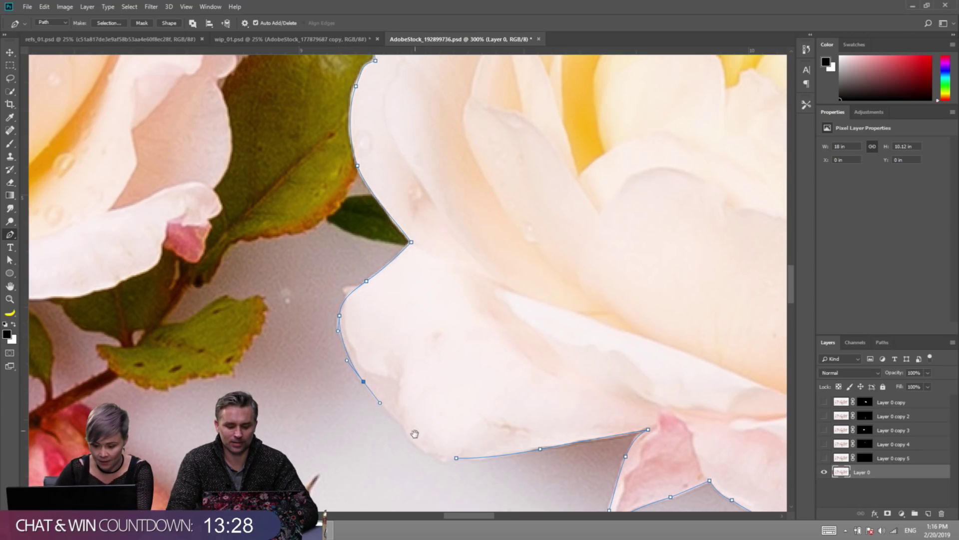
{"action": "left_click", "coordinate": [405, 427]}
{"action": "left_click_drag", "start_coordinate": [440, 456], "coordinate": [470, 450]}
{"action": "left_click", "coordinate": [455, 458]}
Load the rose's Work Path as a selection and add a layer mask from it to Layer 0.
{"action": "key", "text": "ctrl+z"}
{"action": "scroll", "coordinate": [579, 333], "scroll_direction": "down", "scroll_amount": 5}
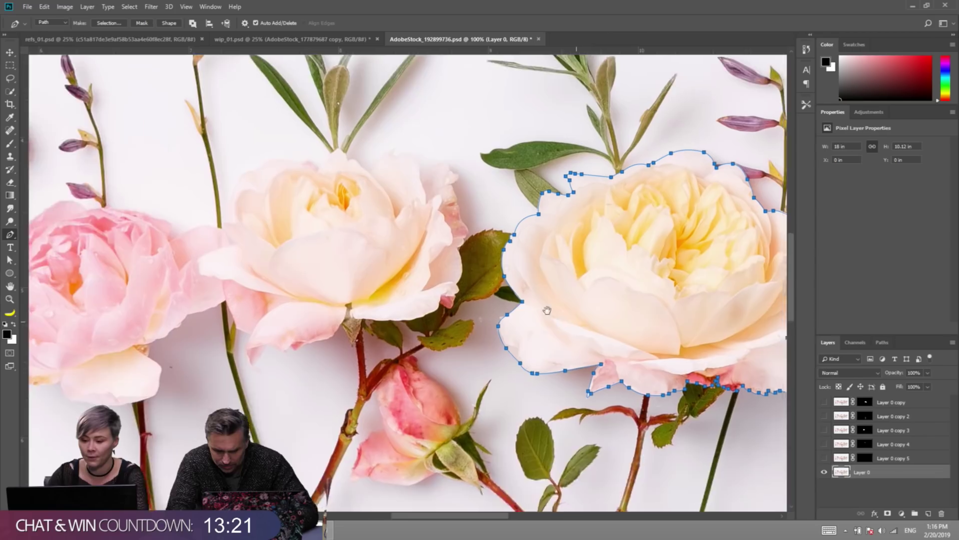
{"action": "left_click_drag", "start_coordinate": [547, 309], "coordinate": [440, 272]}
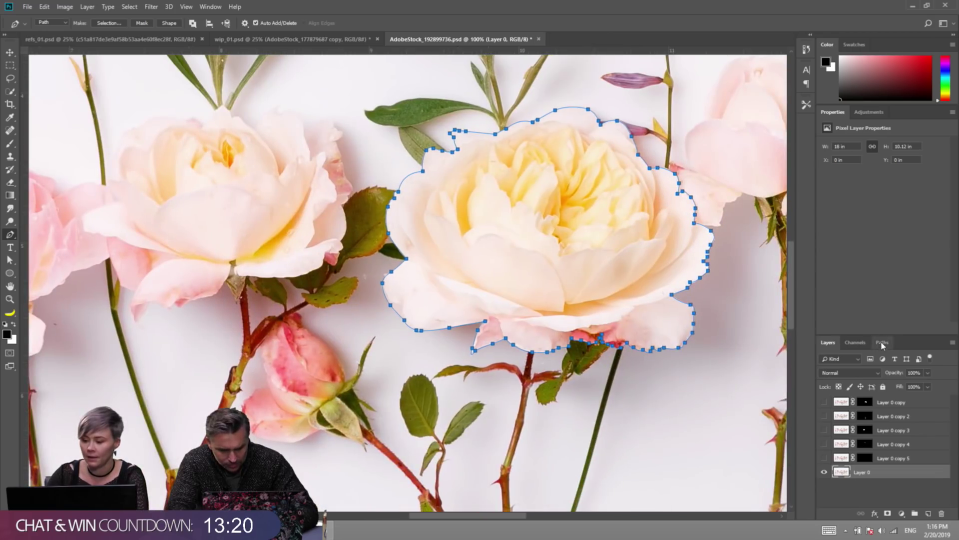
{"action": "left_click_drag", "start_coordinate": [582, 201], "coordinate": [558, 251]}
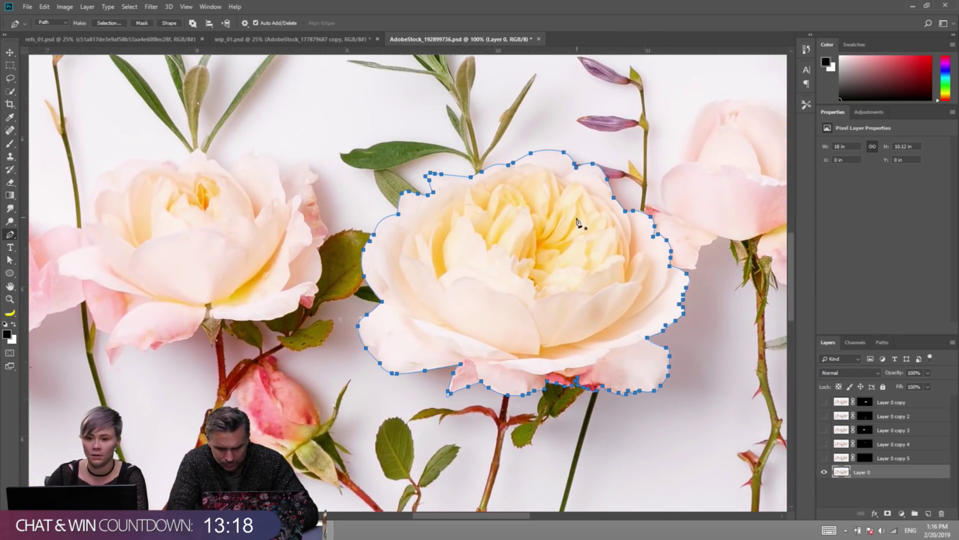
{"action": "left_click", "coordinate": [864, 342]}
{"action": "left_click", "coordinate": [882, 343]}
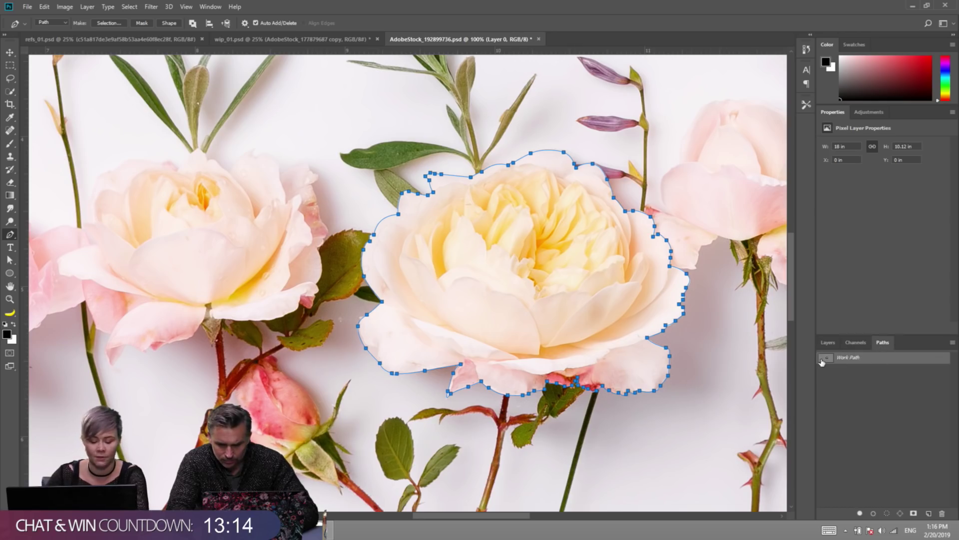
{"action": "left_click", "coordinate": [827, 358], "text": "ctrl"}
{"action": "left_click", "coordinate": [828, 342]}
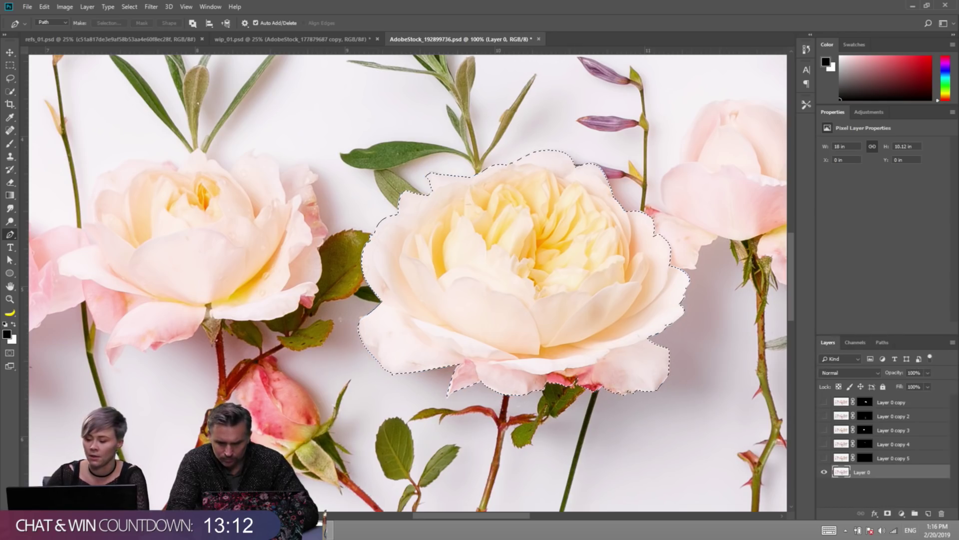
{"action": "left_click", "coordinate": [887, 514]}
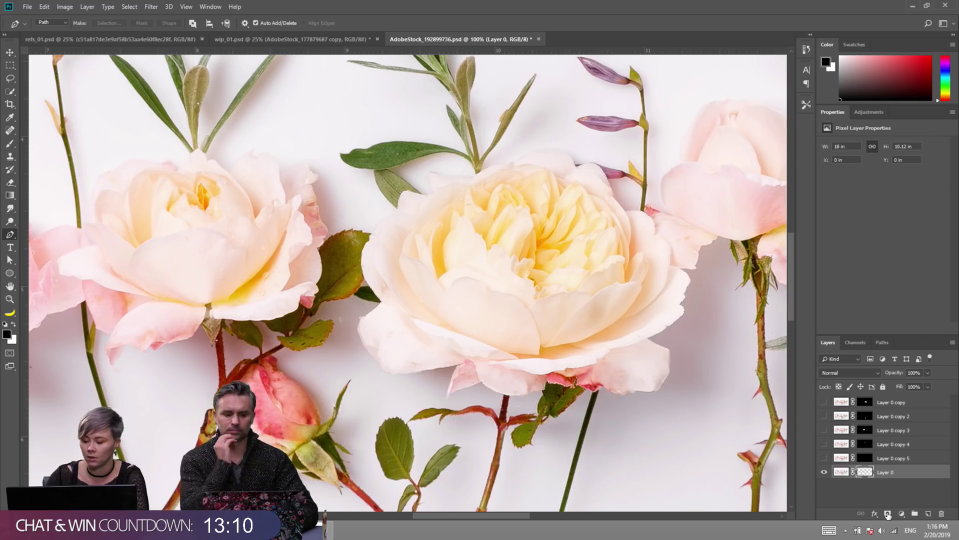
Create a new layer beneath the masked rose layer and fill it with black.
{"action": "key", "text": "v"}
{"action": "scroll", "coordinate": [615, 283], "scroll_direction": "up", "scroll_amount": 3}
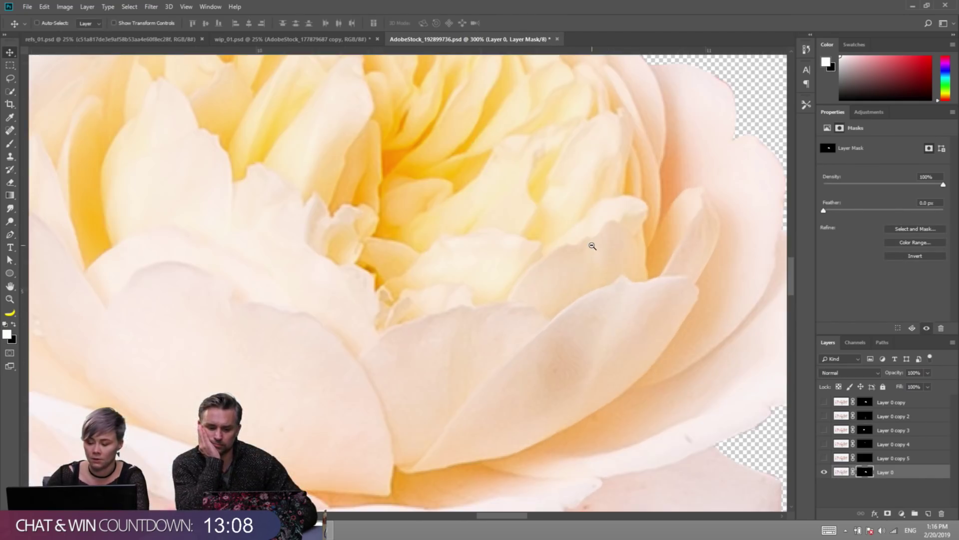
{"action": "scroll", "coordinate": [591, 244], "scroll_direction": "down", "scroll_amount": 3}
{"action": "left_click", "coordinate": [616, 278], "text": "ctrl"}
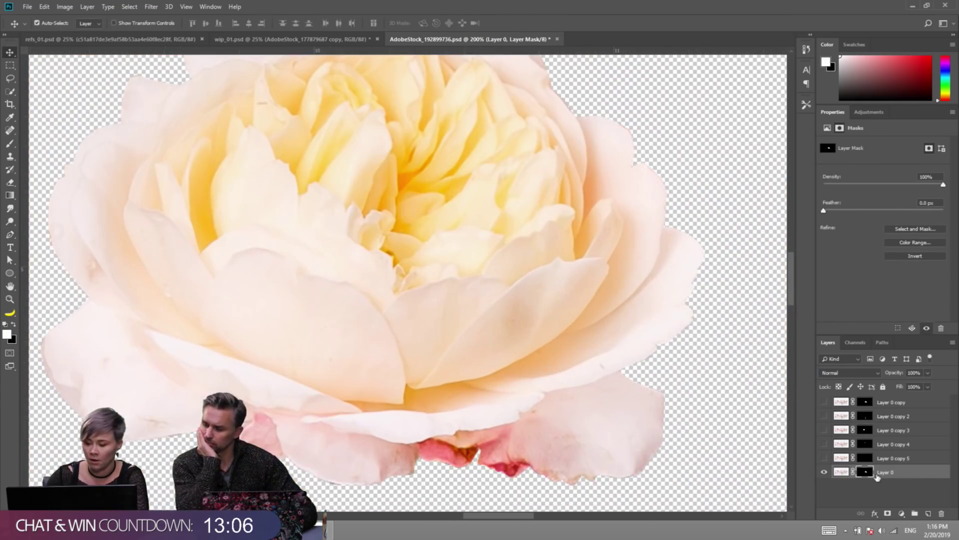
{"action": "scroll", "coordinate": [692, 321], "scroll_direction": "up", "scroll_amount": 1}
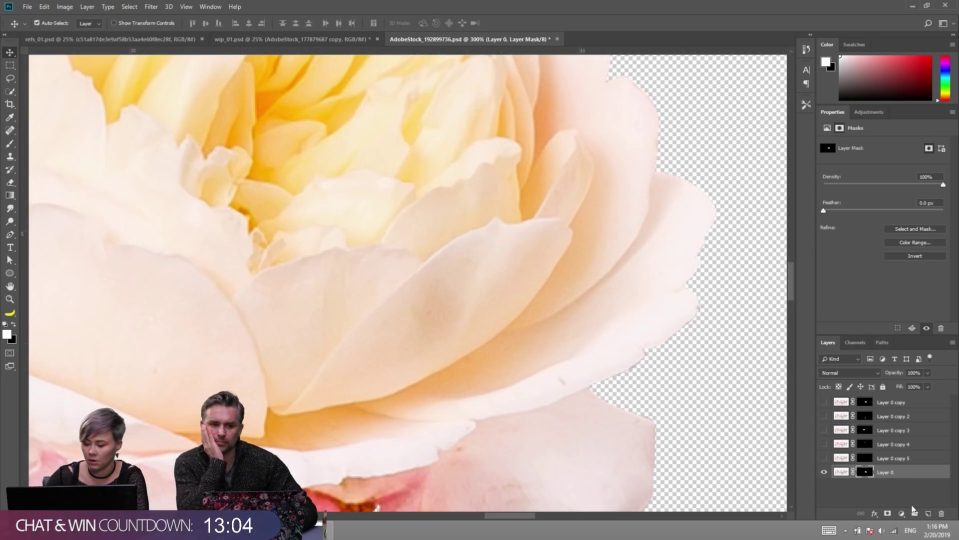
{"action": "left_click", "coordinate": [928, 515]}
{"action": "left_click_drag", "start_coordinate": [894, 471], "coordinate": [881, 486]}
{"action": "key", "text": "alt+BackSpace"}
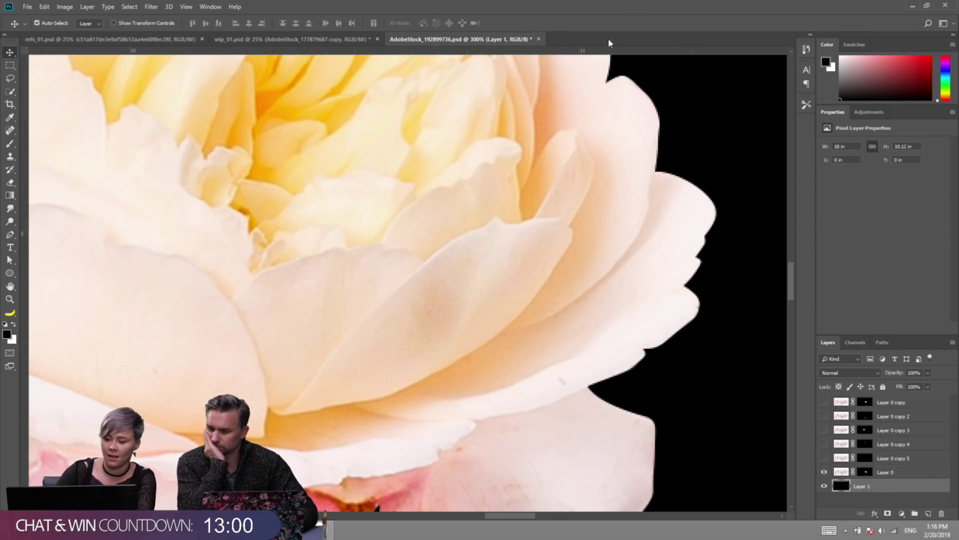
Set the feather of the rose's layer mask to 0.6 px.
{"action": "scroll", "coordinate": [559, 260], "scroll_direction": "down", "scroll_amount": 1}
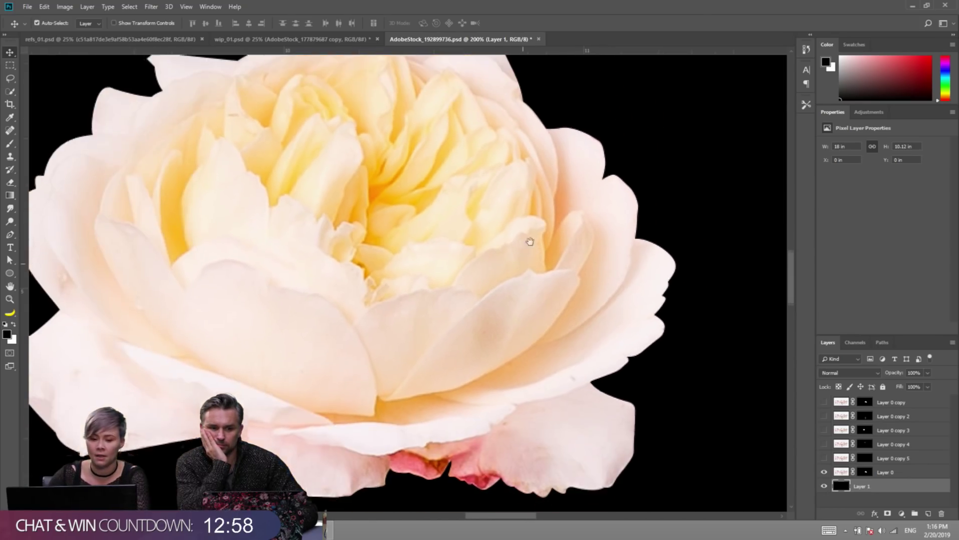
{"action": "left_click_drag", "start_coordinate": [530, 242], "coordinate": [549, 210]}
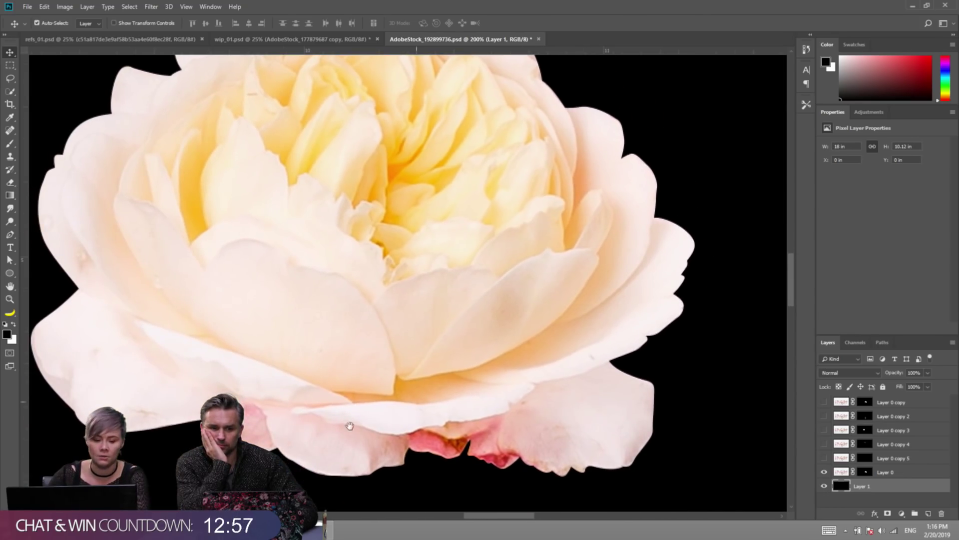
{"action": "left_click", "coordinate": [866, 472]}
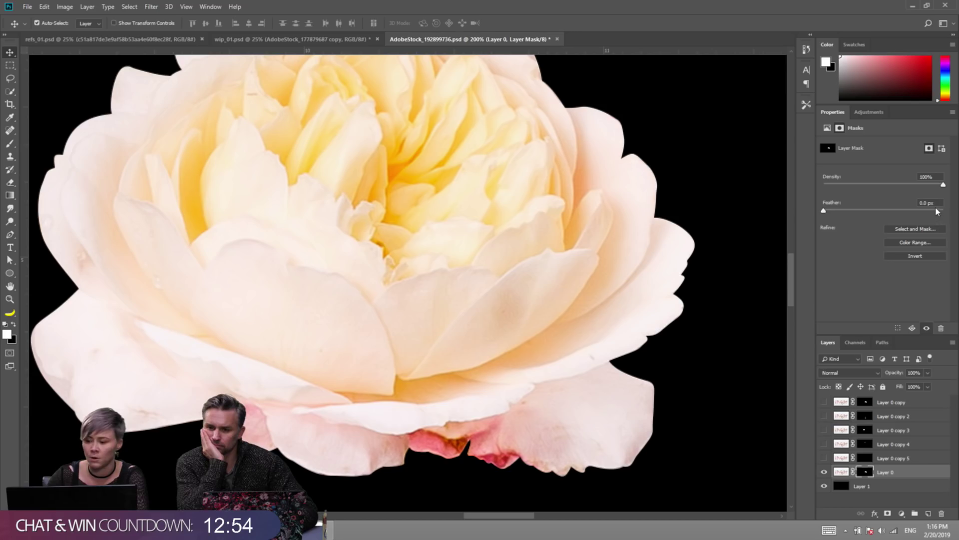
{"action": "type", "text": "1"}
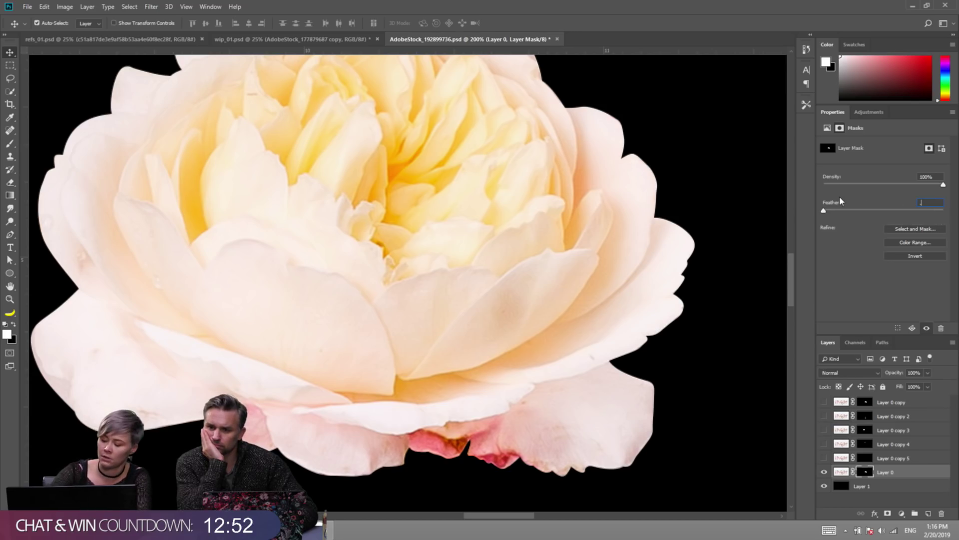
{"action": "key", "text": "Return"}
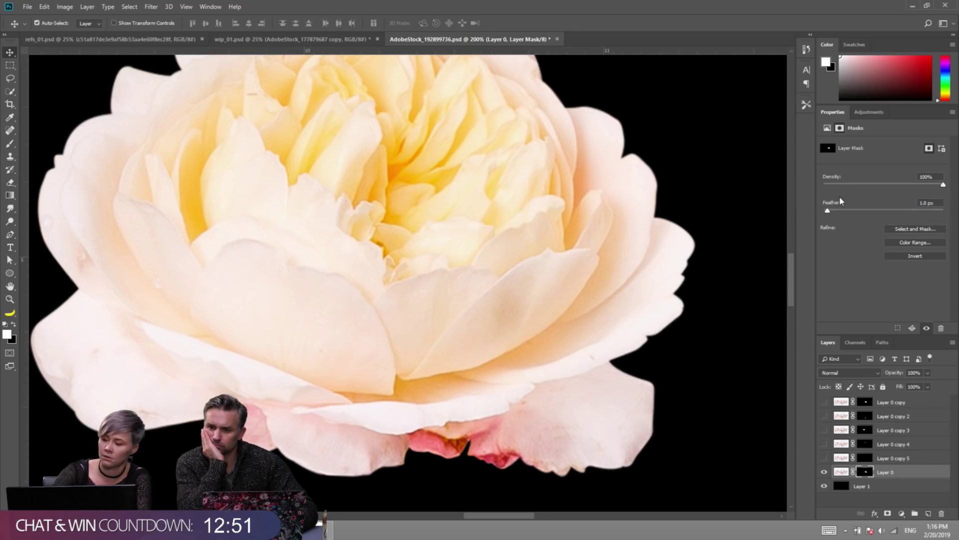
{"action": "left_click", "coordinate": [884, 473]}
{"action": "left_click", "coordinate": [867, 472]}
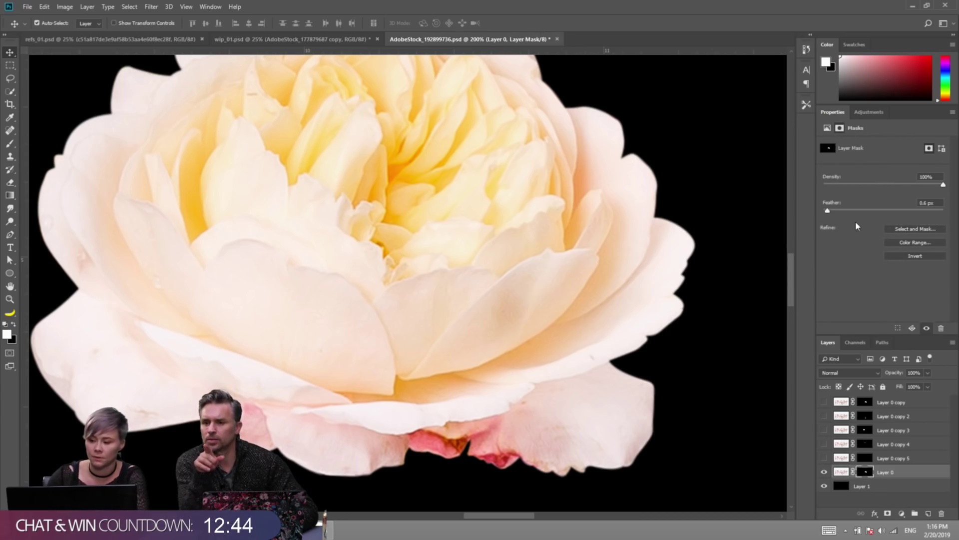
Convert the masked rose layer to a smart object and bring it into wip_01.psd.
{"action": "left_click_drag", "start_coordinate": [549, 229], "coordinate": [568, 220]}
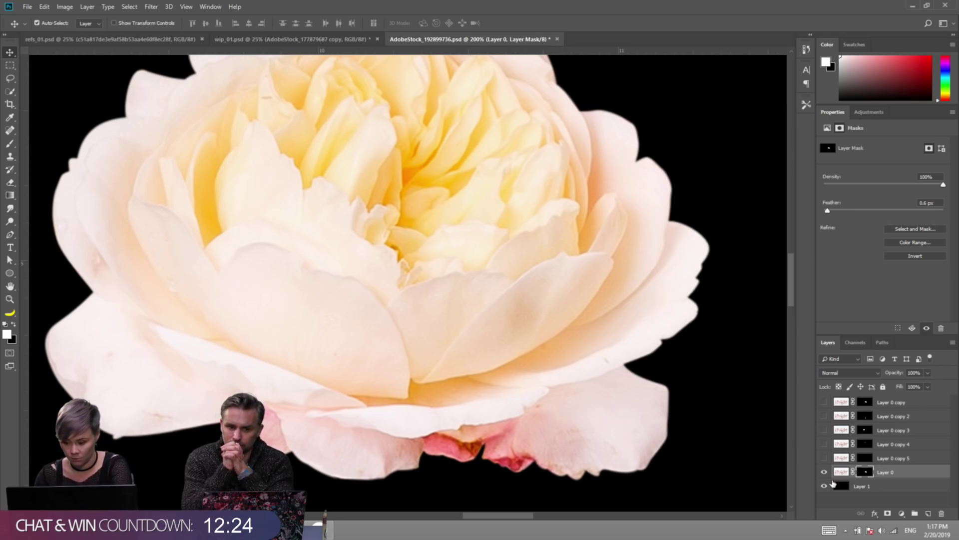
{"action": "right_click", "coordinate": [900, 476]}
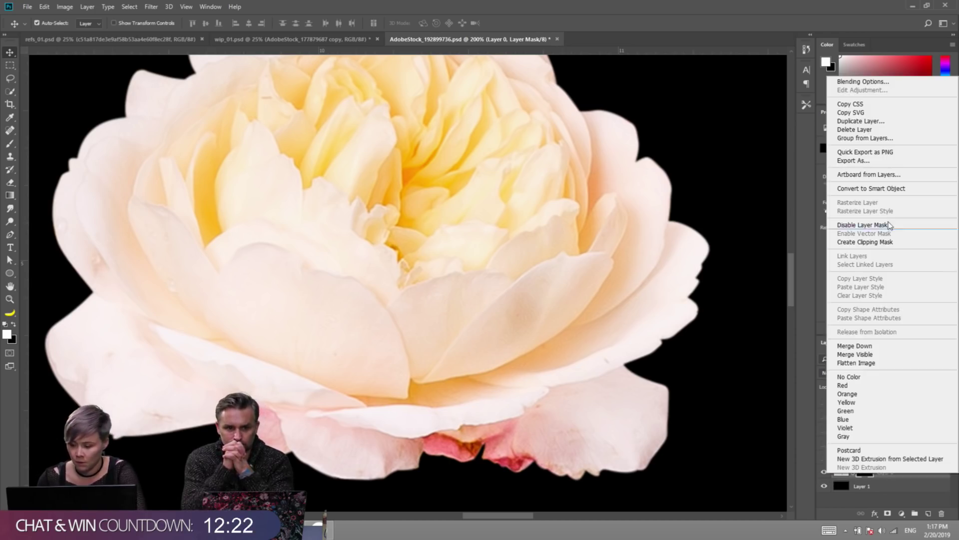
{"action": "left_click", "coordinate": [874, 191]}
{"action": "left_click_drag", "start_coordinate": [604, 276], "coordinate": [499, 231]}
Position the rose over the portrait's raised wrist at about X 14.37 in, Y 14.95 in.
{"action": "scroll", "coordinate": [439, 220], "scroll_direction": "up", "scroll_amount": 2}
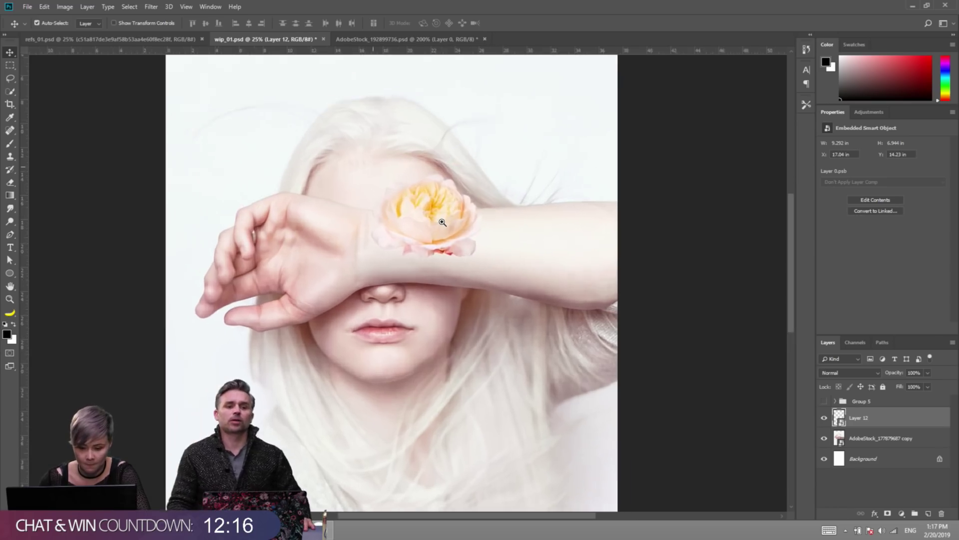
{"action": "mouse_move", "coordinate": [443, 223]}
{"action": "left_mouse_down"}
{"action": "mouse_move", "coordinate": [425, 234]}
{"action": "mouse_move", "coordinate": [440, 233]}
{"action": "left_mouse_up"}
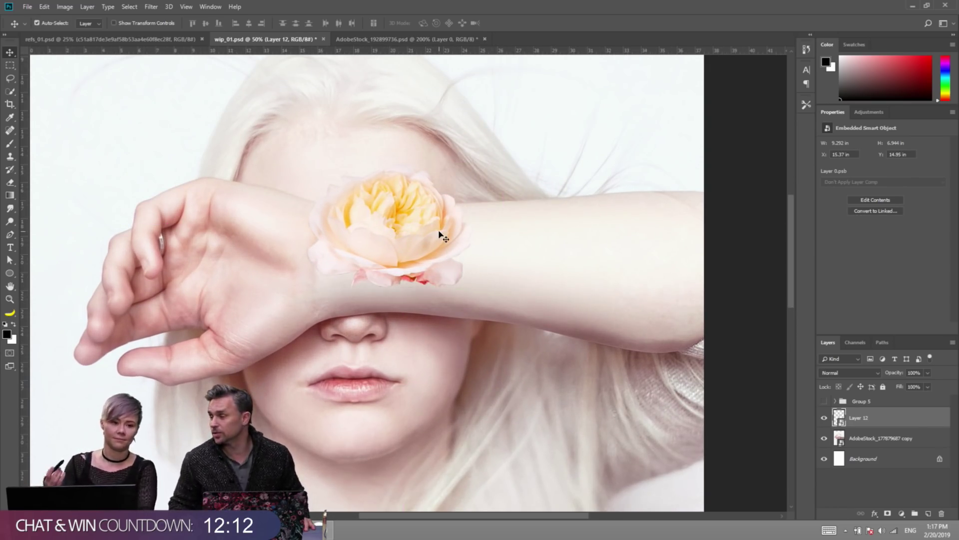
{"action": "key", "text": "ctrl"}
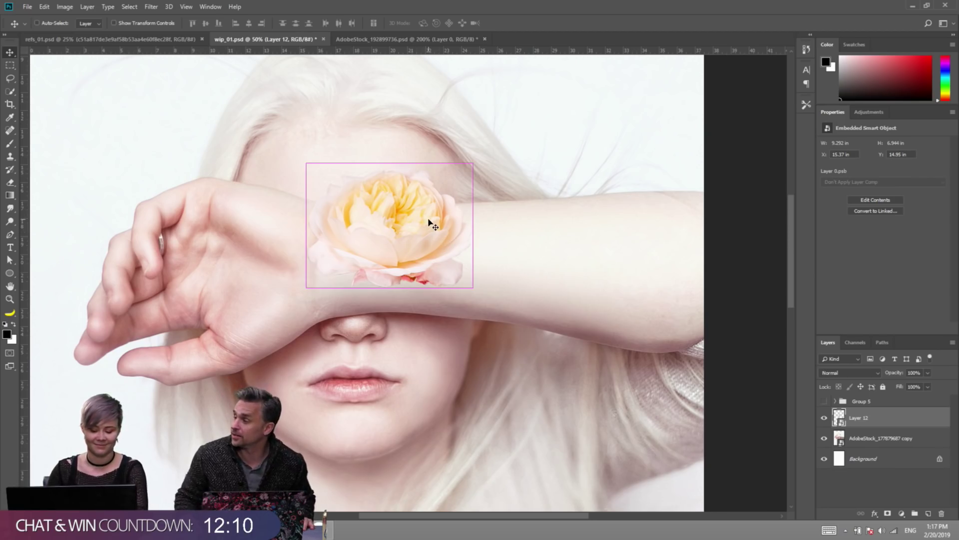
{"action": "key", "text": "ctrl+t"}
{"action": "key", "text": "Return"}
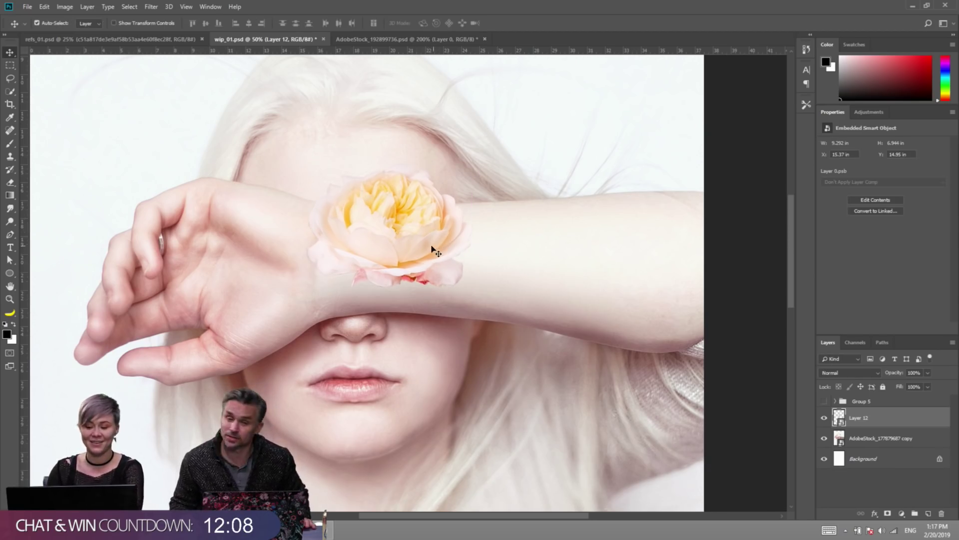
{"action": "left_click_drag", "start_coordinate": [434, 250], "coordinate": [417, 250]}
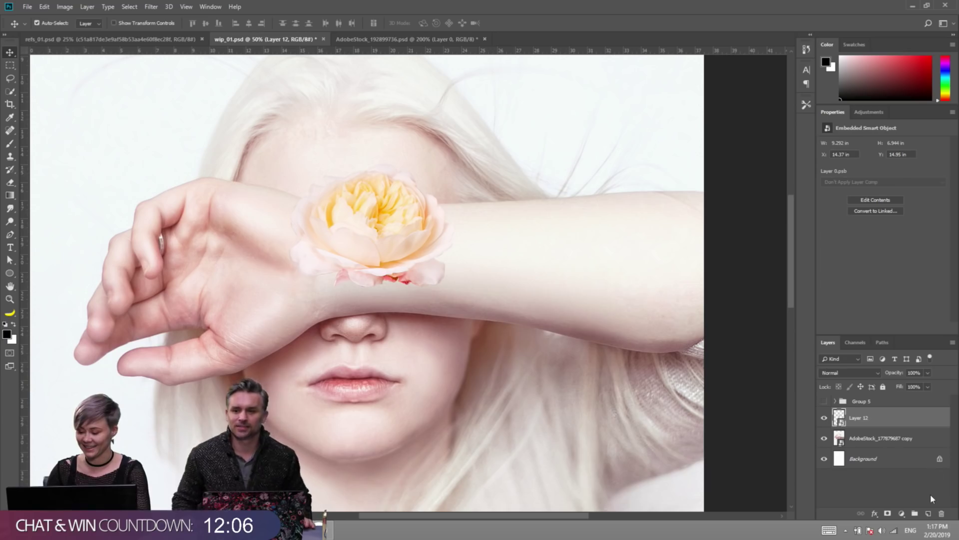
Add an empty layer above the rose and reselect the rose's layer.
{"action": "left_click", "coordinate": [928, 513]}
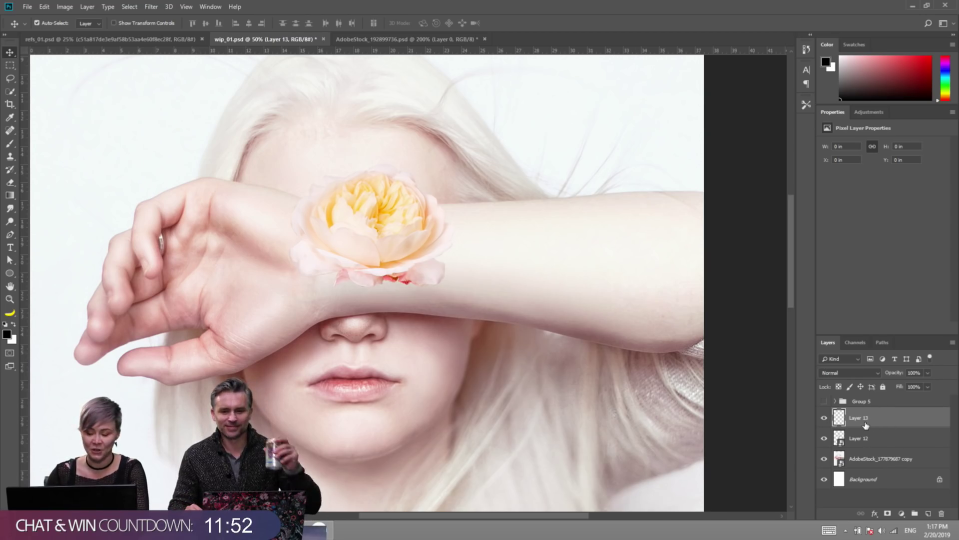
{"action": "left_click", "coordinate": [870, 439]}
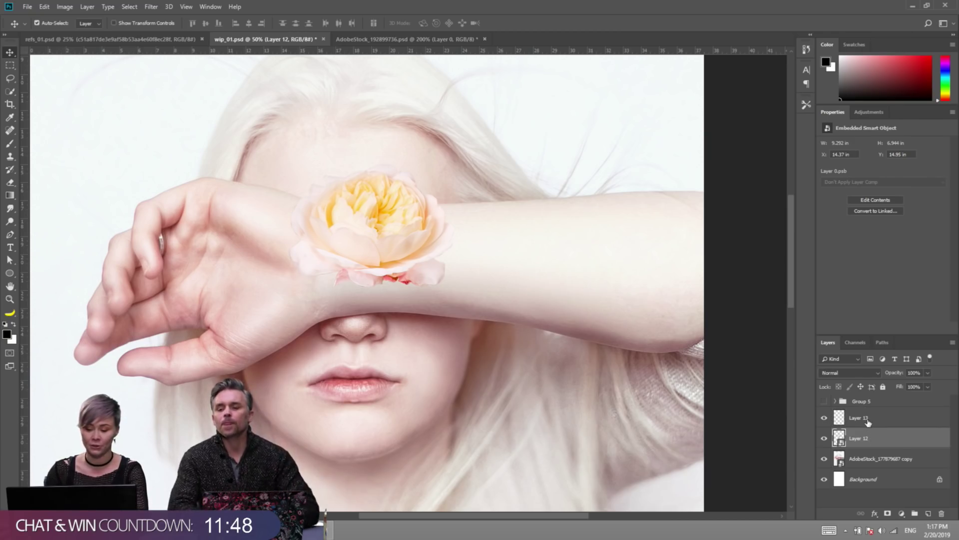
{"action": "left_click", "coordinate": [868, 422]}
{"action": "left_click", "coordinate": [869, 438]}
Try shifting the rose lower on the wrist, undo the move, and try a free transform on it.
{"action": "key", "text": "ctrl+minus"}
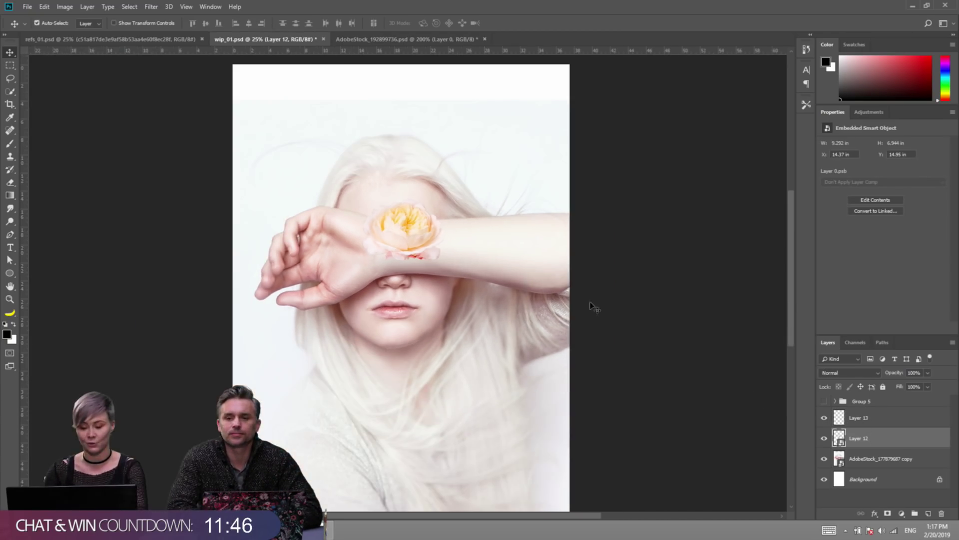
{"action": "left_click", "coordinate": [590, 302]}
{"action": "left_click_drag", "start_coordinate": [404, 244], "coordinate": [405, 273]}
{"action": "key", "text": "ctrl+z"}
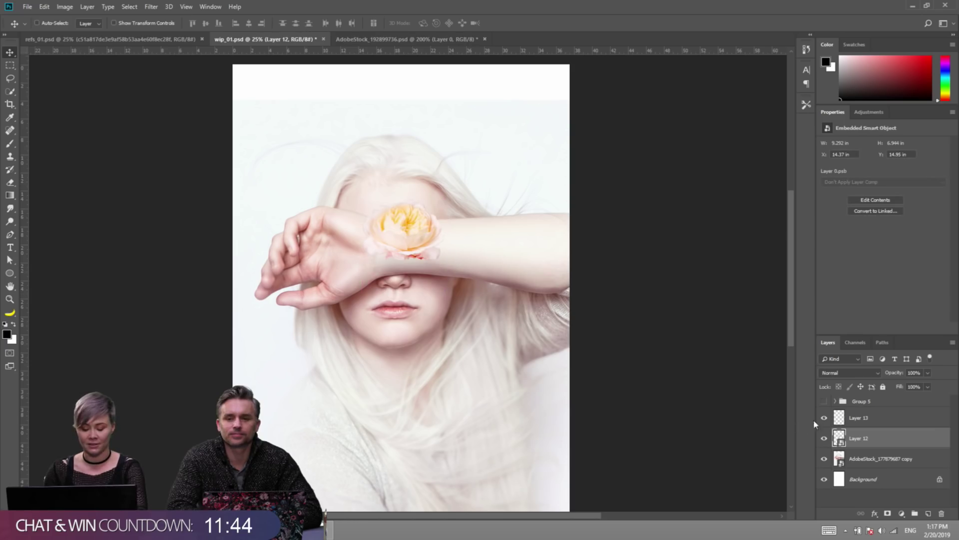
{"action": "key", "text": "ctrl"}
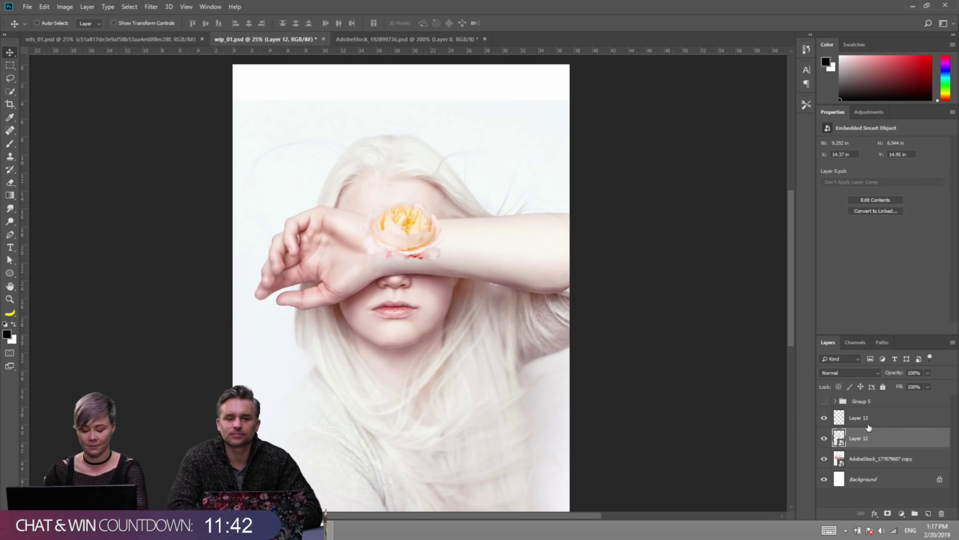
{"action": "key", "text": "ctrl+t"}
{"action": "left_click_drag", "start_coordinate": [737, 330], "coordinate": [625, 319]}
{"action": "key", "text": "Return"}
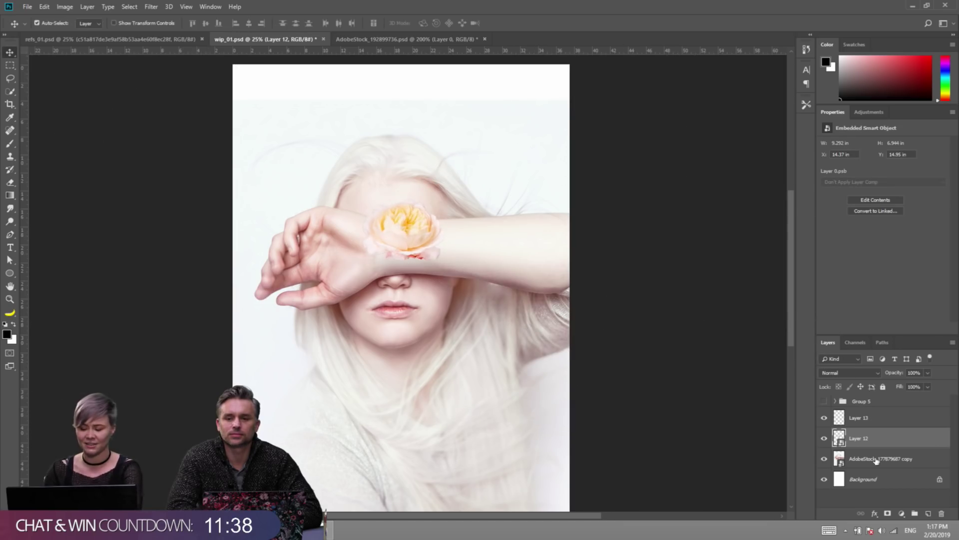
Merge the rose smart object with the empty layer above it into a single pixel layer.
{"action": "left_click", "coordinate": [863, 420], "text": "shift"}
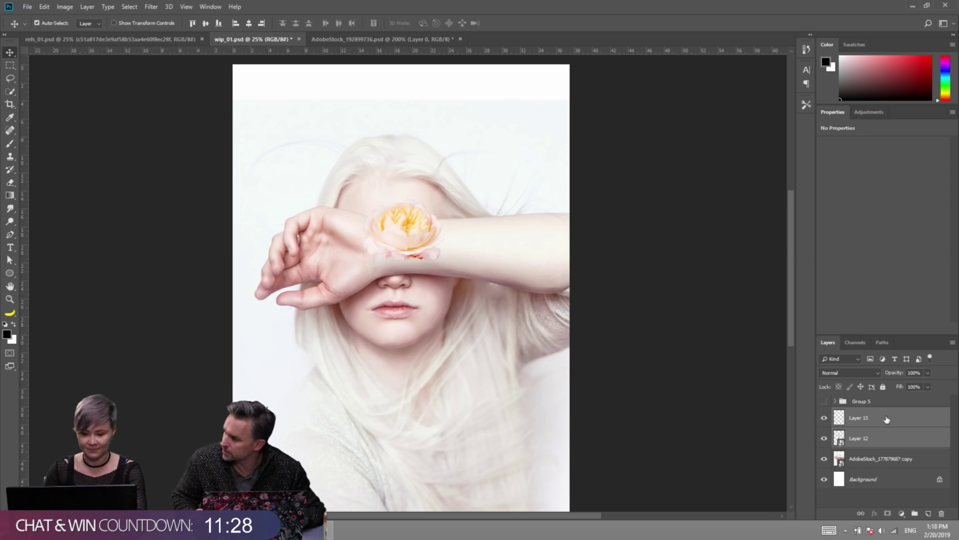
{"action": "left_click", "coordinate": [428, 221]}
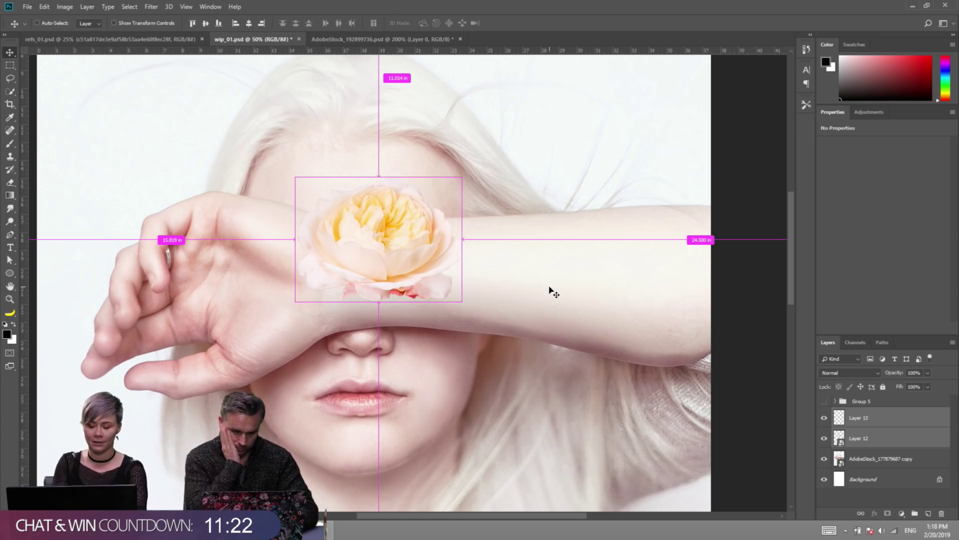
{"action": "key", "text": "ctrl+e"}
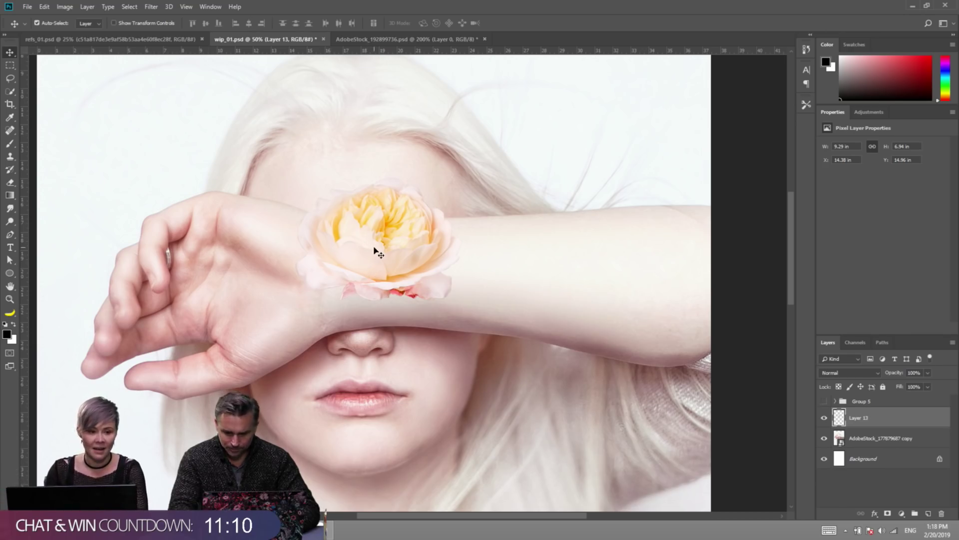
{"action": "key", "text": "ctrl+t"}
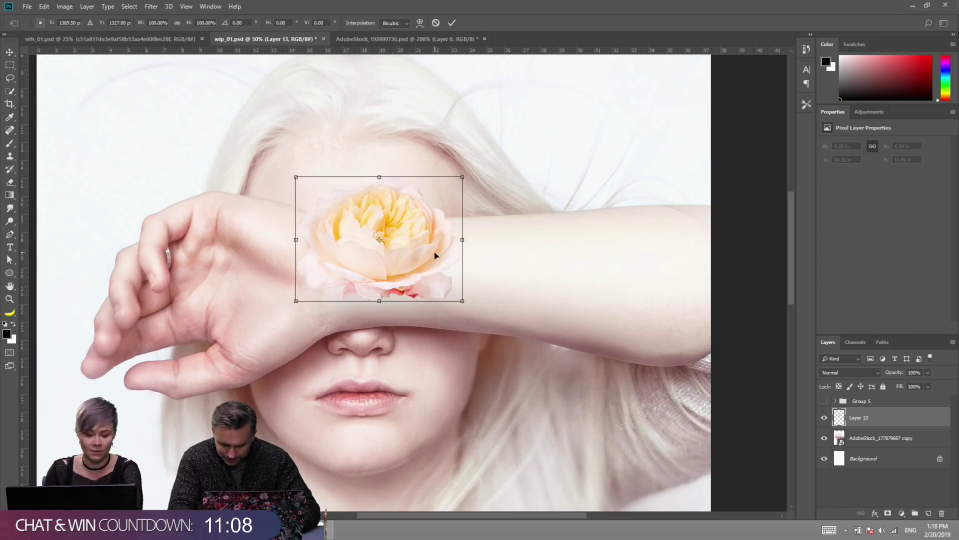
{"action": "right_click", "coordinate": [435, 255]}
{"action": "left_click", "coordinate": [433, 283]}
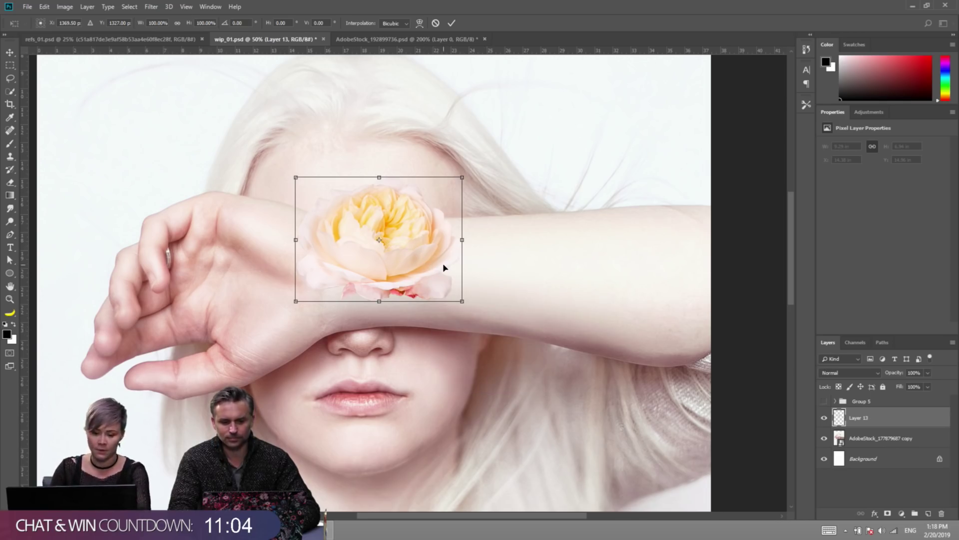
{"action": "key", "text": "Return"}
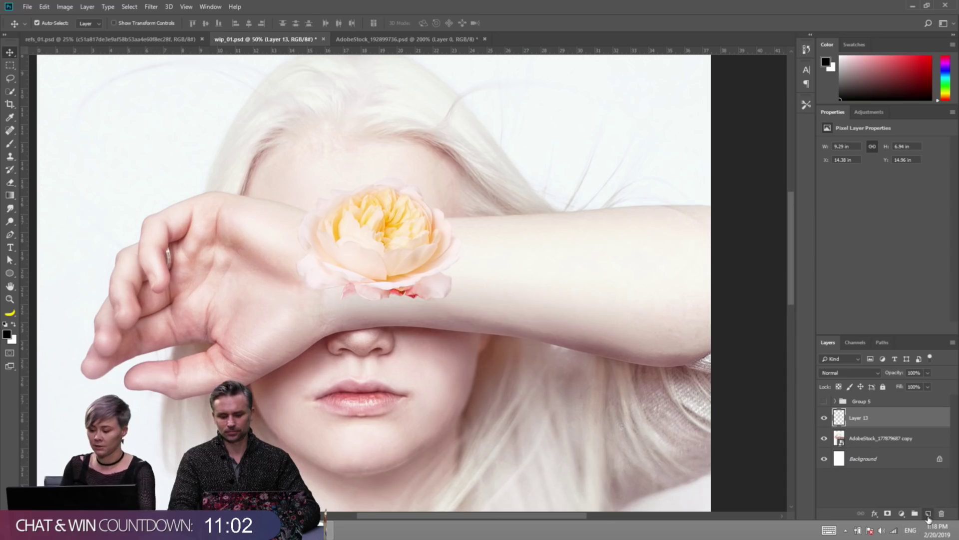
Add a layer above the rose, brush black arrows pointing at the rose and forearm, undo the strokes, and reselect the rose layer.
{"action": "key", "text": "b"}
{"action": "key", "text": "ctrl+shift+alt+n"}
{"action": "mouse_move", "coordinate": [257, 251]}
{"action": "left_mouse_down"}
{"action": "mouse_move", "coordinate": [331, 250]}
{"action": "mouse_move", "coordinate": [298, 237]}
{"action": "mouse_move", "coordinate": [299, 270]}
{"action": "left_mouse_up"}
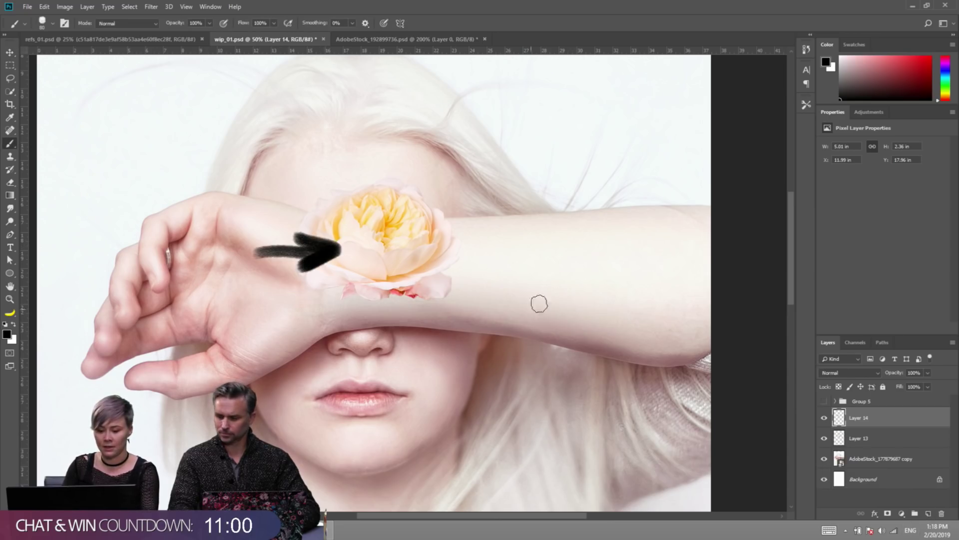
{"action": "mouse_move", "coordinate": [556, 100]}
{"action": "left_mouse_down"}
{"action": "mouse_move", "coordinate": [555, 197]}
{"action": "mouse_move", "coordinate": [587, 164]}
{"action": "left_mouse_up"}
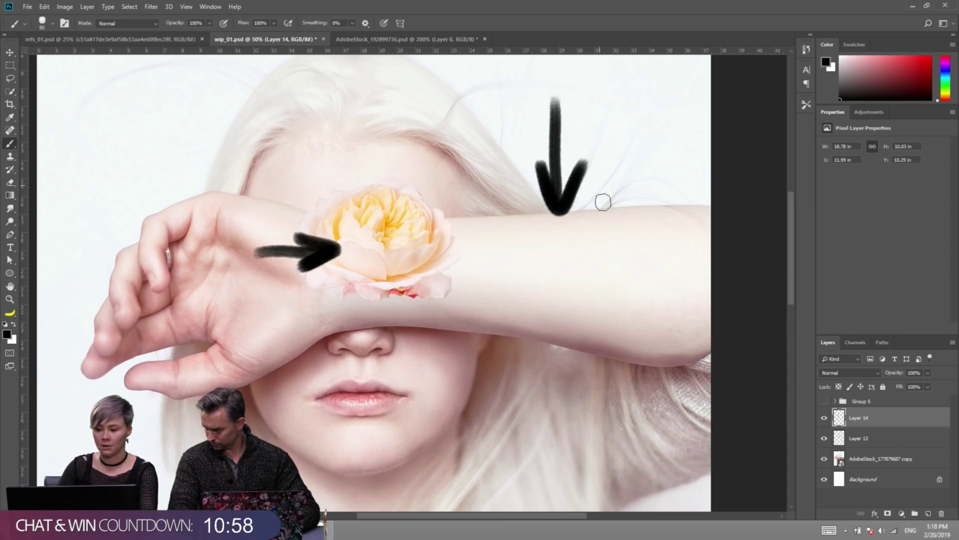
{"action": "left_click_drag", "start_coordinate": [571, 289], "coordinate": [597, 334]}
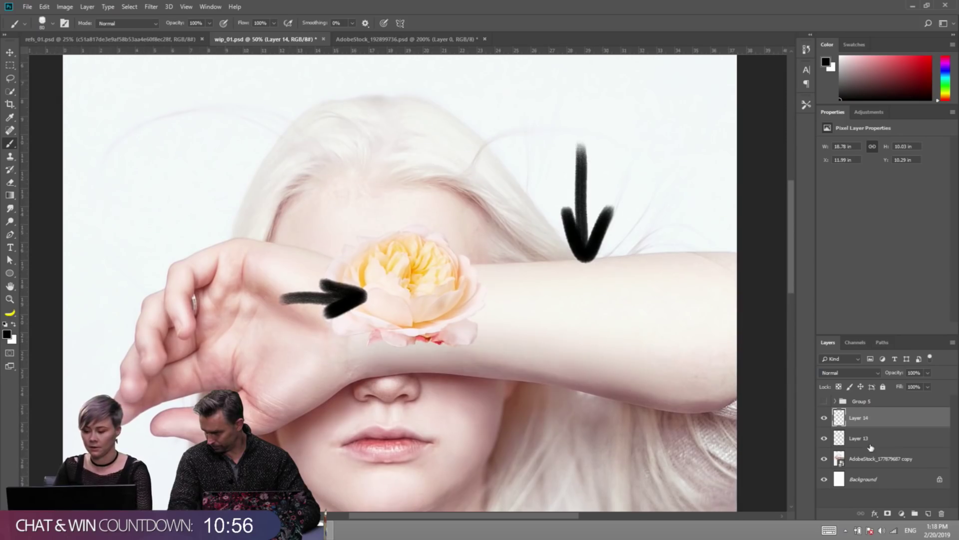
{"action": "key", "text": "ctrl+z"}
{"action": "left_click", "coordinate": [844, 441]}
{"action": "key", "text": "ctrl+z"}
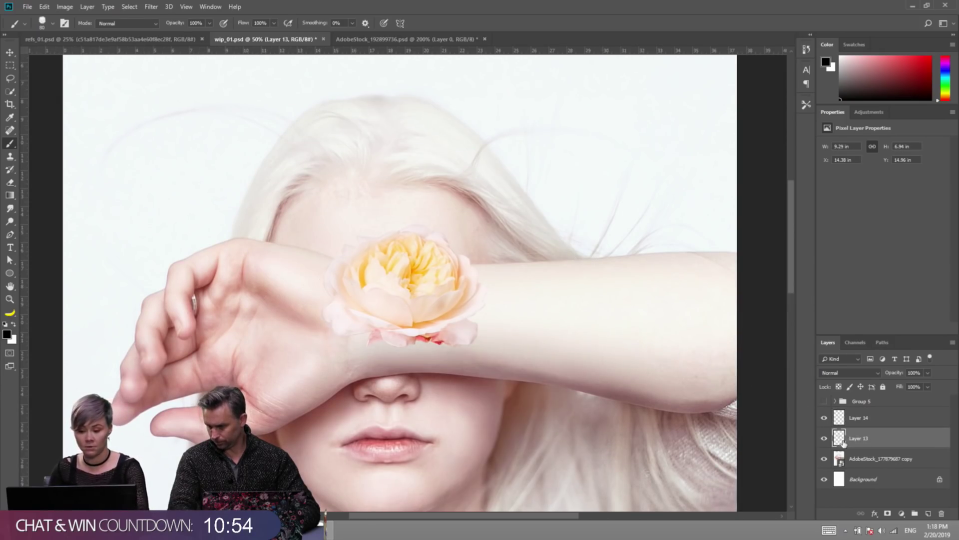
Rotate the rose 90° clockwise, flip it horizontally, and place it over the palm at about X 10.47 in, Y 13.79 in.
{"action": "key", "text": "ctrl+t"}
{"action": "left_click_drag", "start_coordinate": [546, 299], "coordinate": [398, 418]}
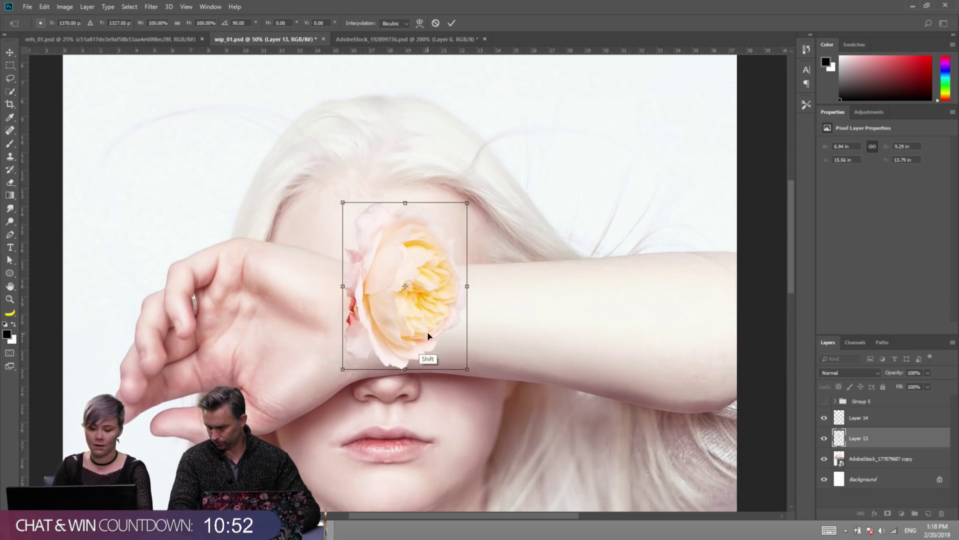
{"action": "right_click", "coordinate": [428, 336]}
{"action": "left_click", "coordinate": [480, 452]}
{"action": "mouse_move", "coordinate": [396, 321]}
{"action": "left_mouse_down"}
{"action": "mouse_move", "coordinate": [333, 338]}
{"action": "mouse_move", "coordinate": [353, 277]}
{"action": "mouse_move", "coordinate": [351, 288]}
{"action": "left_mouse_up"}
{"action": "key", "text": "Return"}
{"action": "key", "text": "b"}
{"action": "key", "text": "v"}
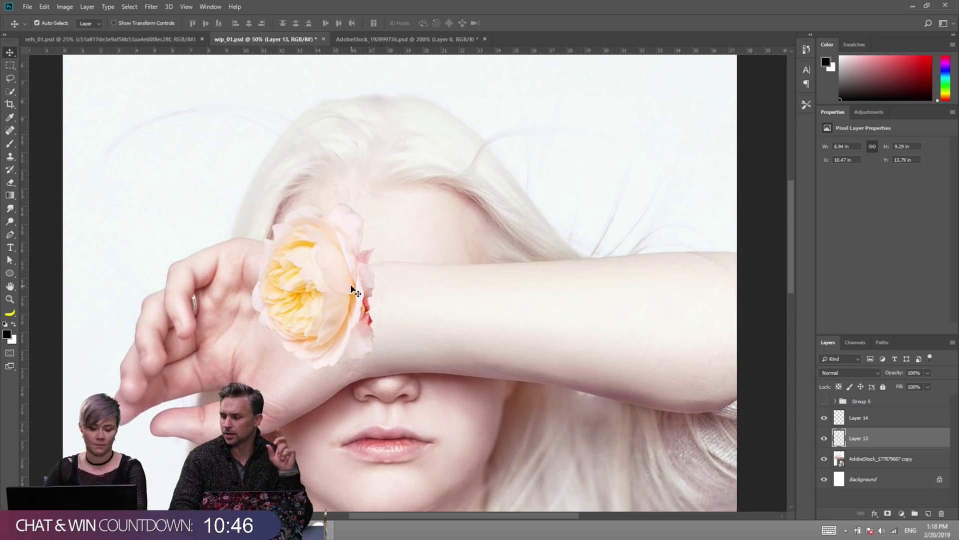
{"action": "key", "text": "ctrl"}
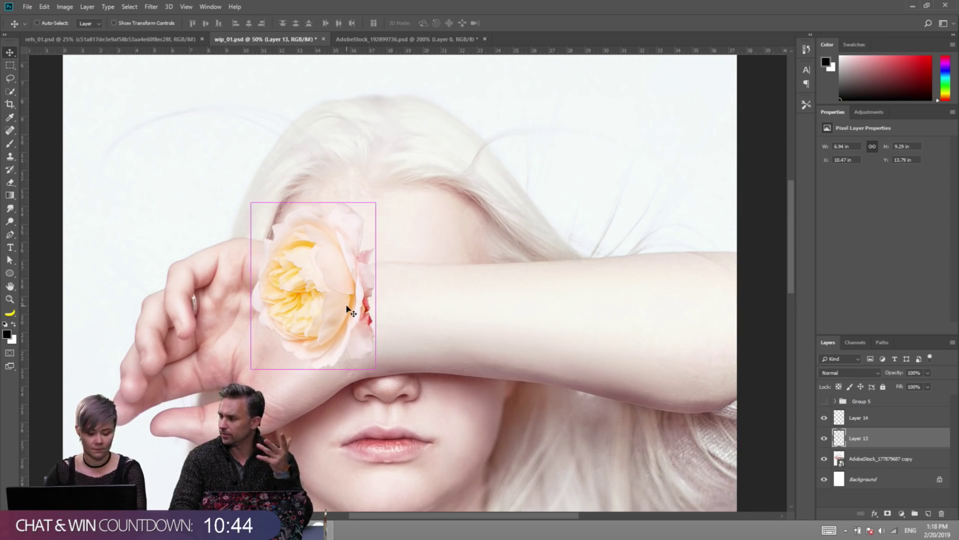
{"action": "key", "text": "ctrl+t"}
{"action": "right_click", "coordinate": [355, 309]}
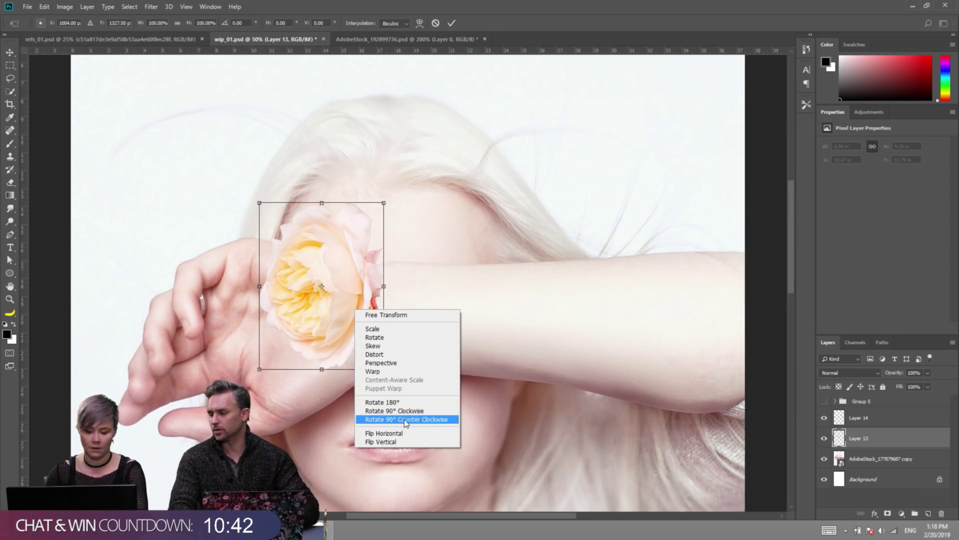
{"action": "left_click", "coordinate": [343, 277]}
{"action": "key", "text": "Return"}
Reposition the rose at the base of the hand at about X 10.74 in, Y 13.53 in.
{"action": "left_click_drag", "start_coordinate": [356, 293], "coordinate": [396, 272]}
{"action": "scroll", "coordinate": [382, 299], "scroll_direction": "down", "scroll_amount": 1}
{"action": "key", "text": "shift+Down"}
{"action": "key", "text": "shift+Down"}
{"action": "key", "text": "shift+Down"}
{"action": "key", "text": "shift+Down"}
{"action": "key", "text": "shift+Down"}
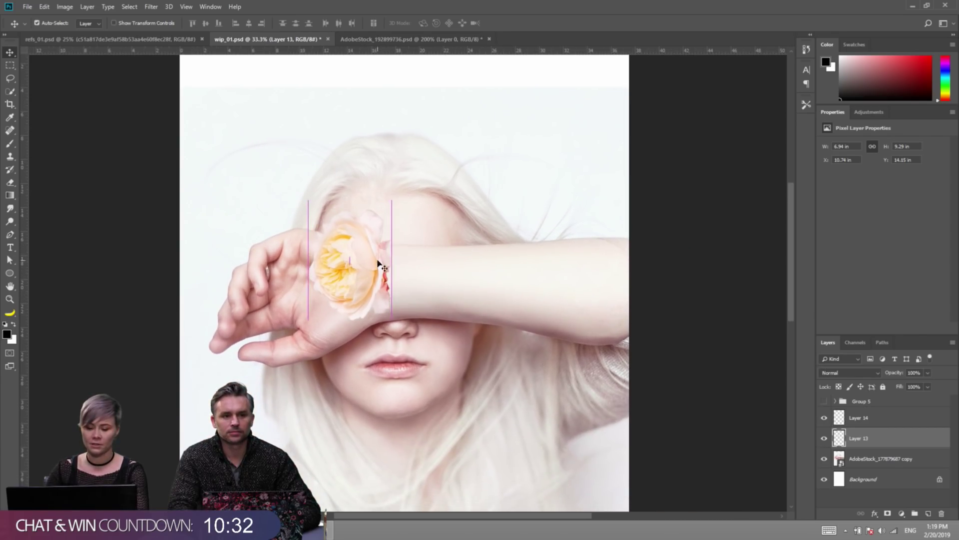
{"action": "left_click_drag", "start_coordinate": [378, 265], "coordinate": [378, 258]}
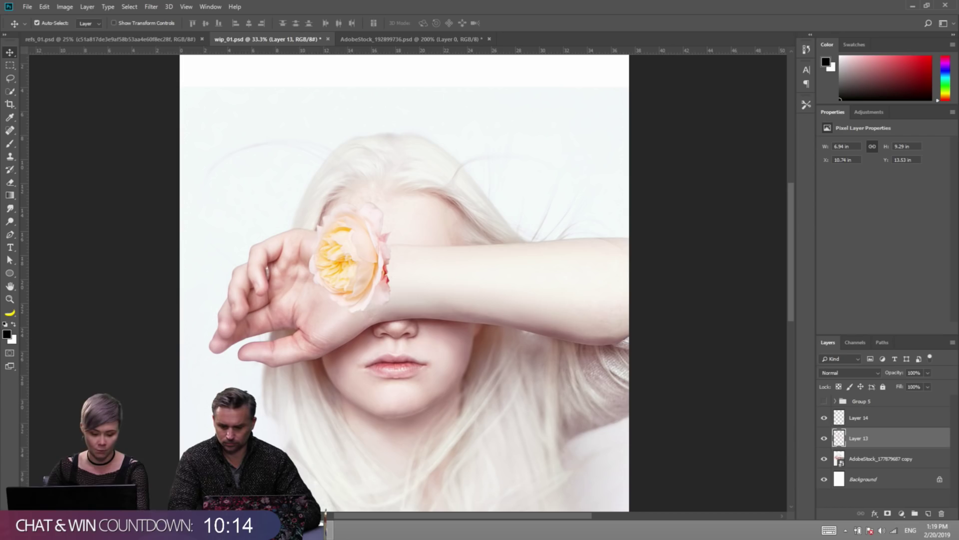
Switch to Adobe Bridge and look through the stock and flowers folders for source images.
{"action": "left_click", "coordinate": [133, 449]}
{"action": "scroll", "coordinate": [516, 268], "scroll_direction": "up", "scroll_amount": 3}
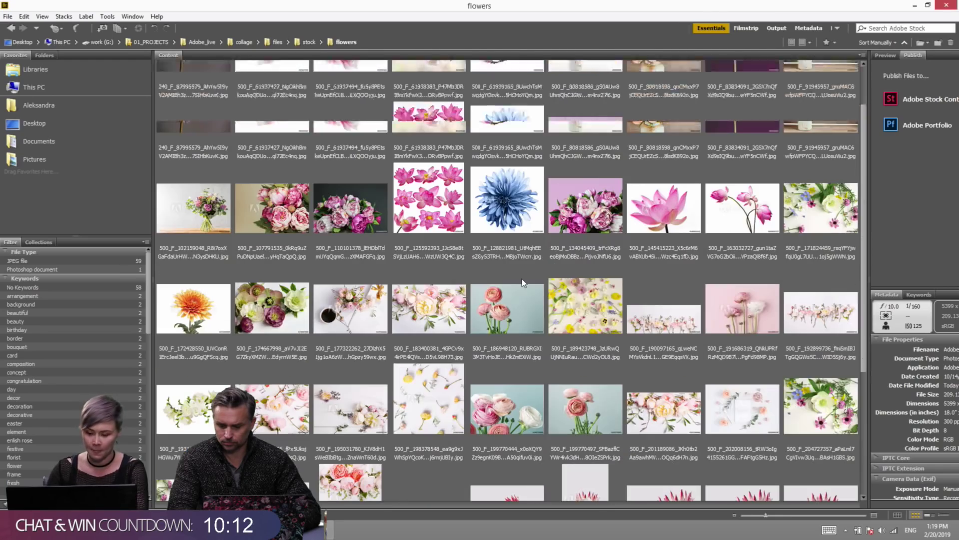
{"action": "left_click", "coordinate": [309, 43]}
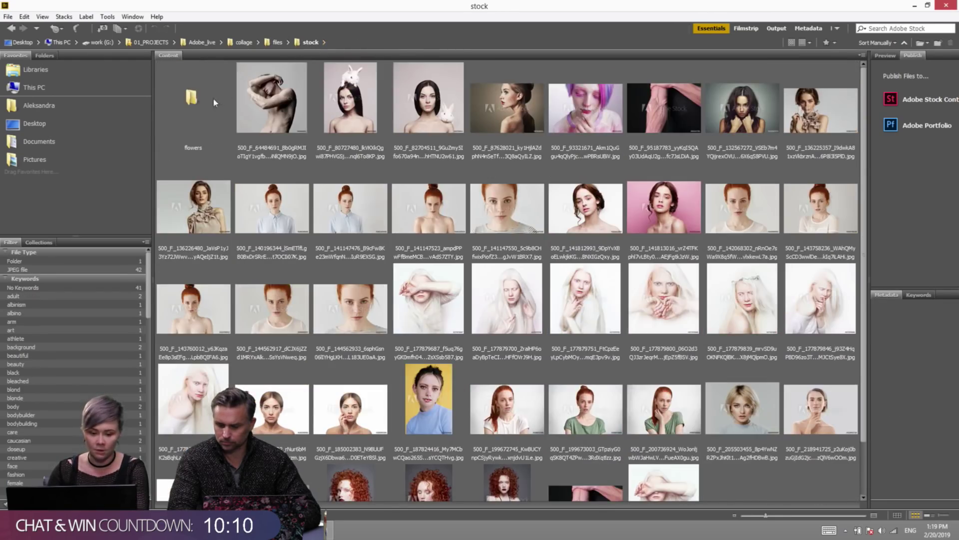
{"action": "scroll", "coordinate": [500, 225], "scroll_direction": "down", "scroll_amount": 1}
{"action": "scroll", "coordinate": [632, 259], "scroll_direction": "up", "scroll_amount": 1}
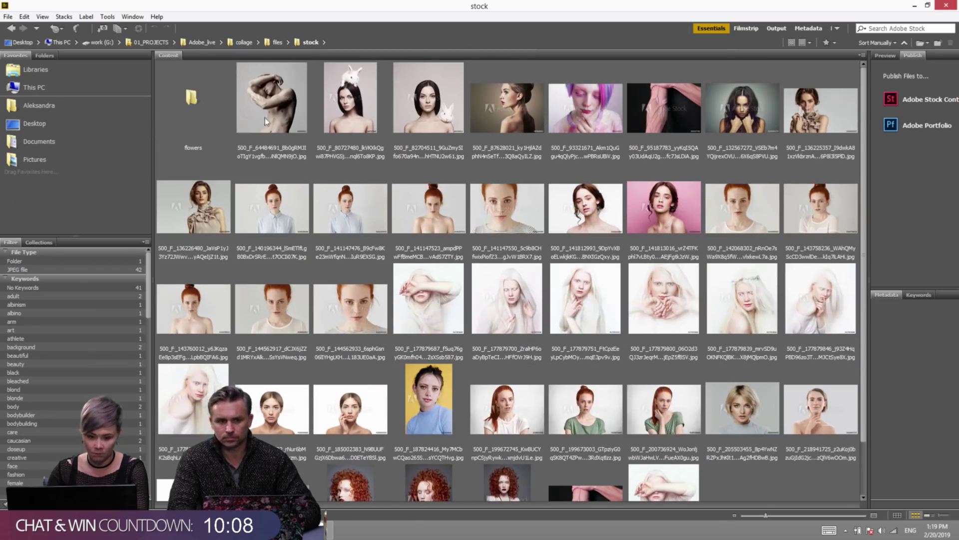
{"action": "double_click", "coordinate": [197, 113]}
{"action": "scroll", "coordinate": [514, 267], "scroll_direction": "down", "scroll_amount": 5}
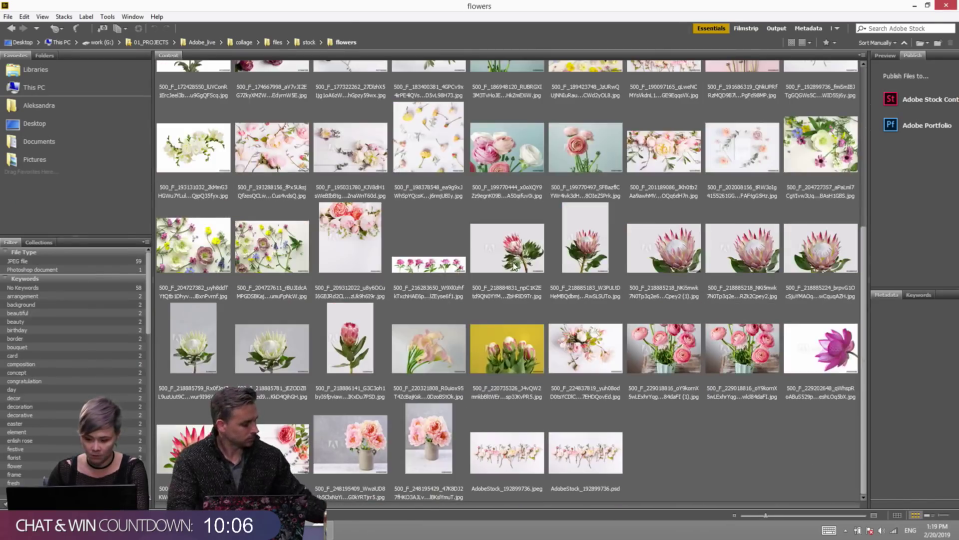
{"action": "scroll", "coordinate": [514, 267], "scroll_direction": "up", "scroll_amount": 5}
Find AdobeStock_95187783.jpeg in the stock folder and place it as a smart object in wip_01.psd.
{"action": "left_click", "coordinate": [301, 43]}
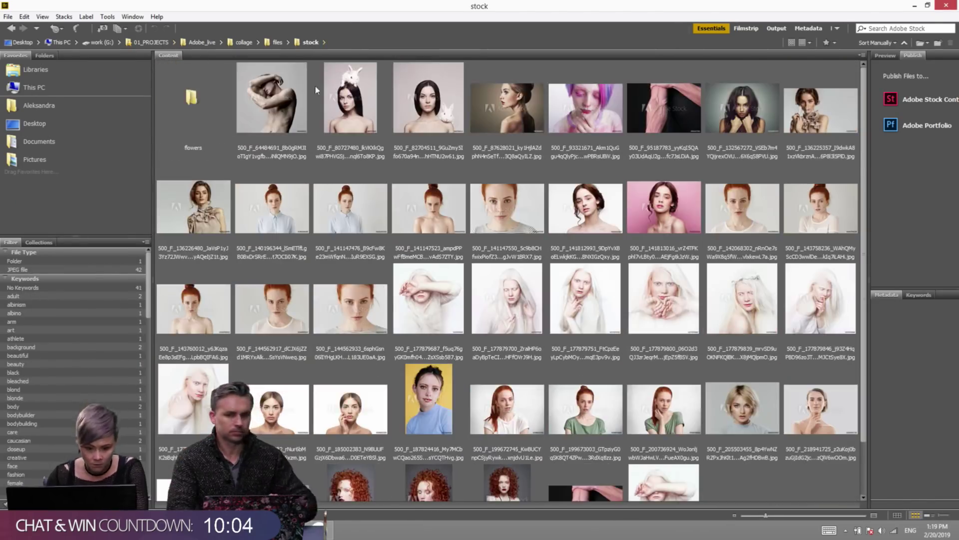
{"action": "scroll", "coordinate": [499, 275], "scroll_direction": "down", "scroll_amount": 1}
{"action": "scroll", "coordinate": [624, 450], "scroll_direction": "up", "scroll_amount": 1}
{"action": "scroll", "coordinate": [625, 458], "scroll_direction": "down", "scroll_amount": 1}
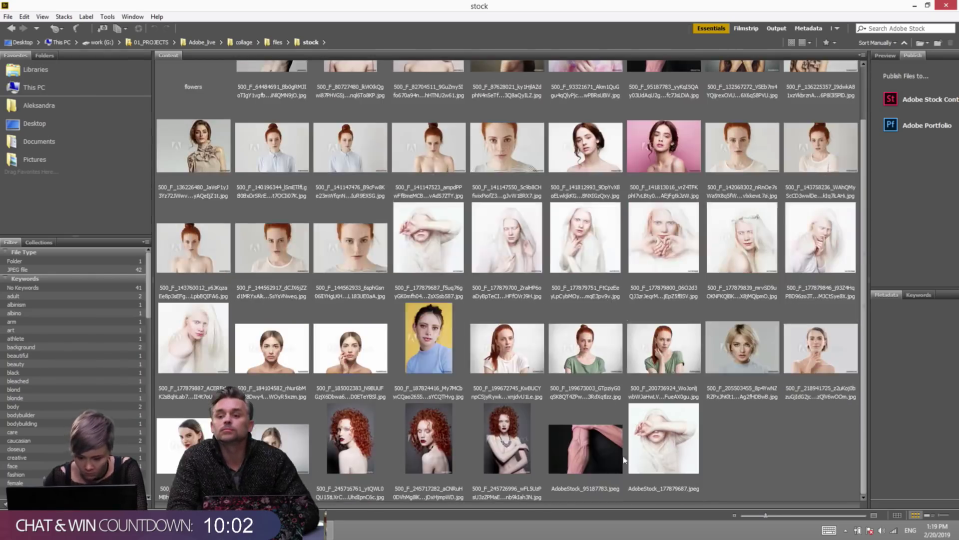
{"action": "left_click", "coordinate": [580, 477]}
{"action": "left_click_drag", "start_coordinate": [634, 44], "coordinate": [496, 220]}
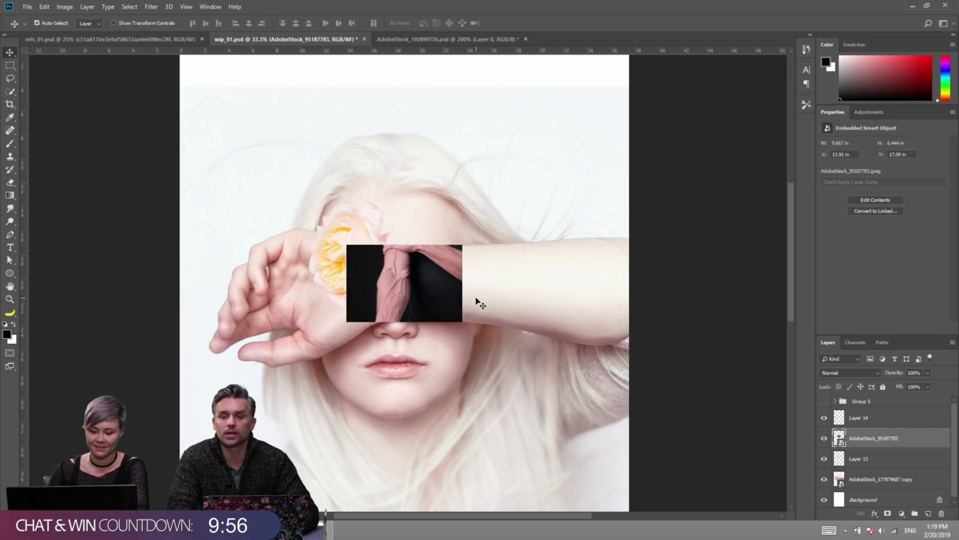
Enlarge the placed veined-arm photo to about 401% and rotate it 90° so the forearm lies horizontally.
{"action": "left_click_drag", "start_coordinate": [465, 322], "coordinate": [631, 462]}
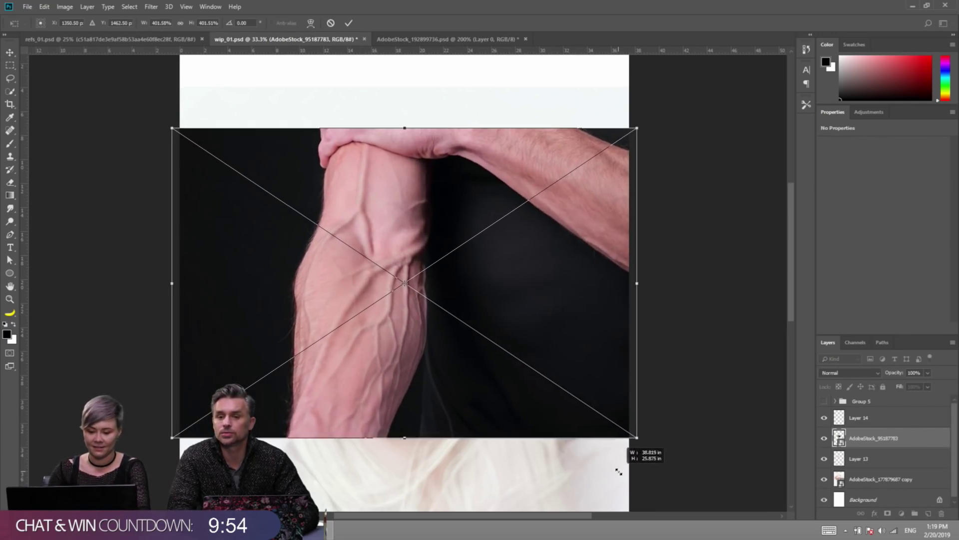
{"action": "key", "text": "Return"}
{"action": "key", "text": "ctrl+t"}
{"action": "left_click_drag", "start_coordinate": [677, 214], "coordinate": [473, 414]}
{"action": "key", "text": "Return"}
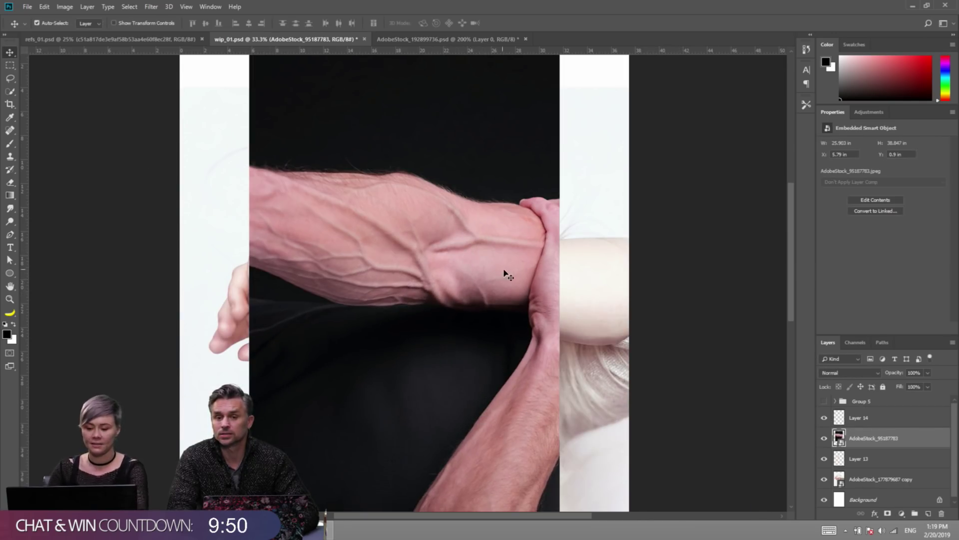
Scale the veined-arm photo to about 410% and position it over the portrait at about X 6.25 in, Y 6.98 in.
{"action": "left_click_drag", "start_coordinate": [449, 242], "coordinate": [558, 273]}
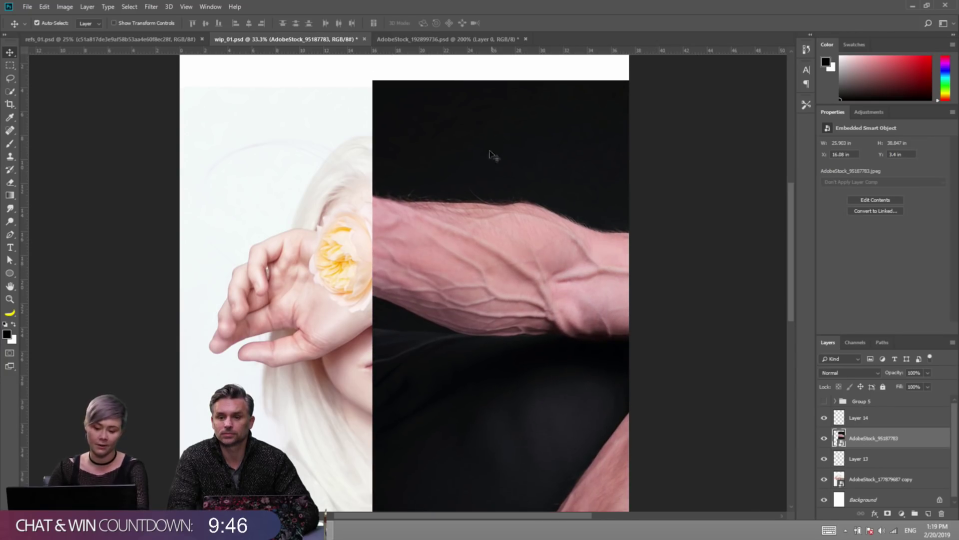
{"action": "key", "text": "ctrl+t"}
{"action": "left_click_drag", "start_coordinate": [516, 229], "coordinate": [350, 277]}
{"action": "left_click_drag", "start_coordinate": [569, 128], "coordinate": [571, 123]}
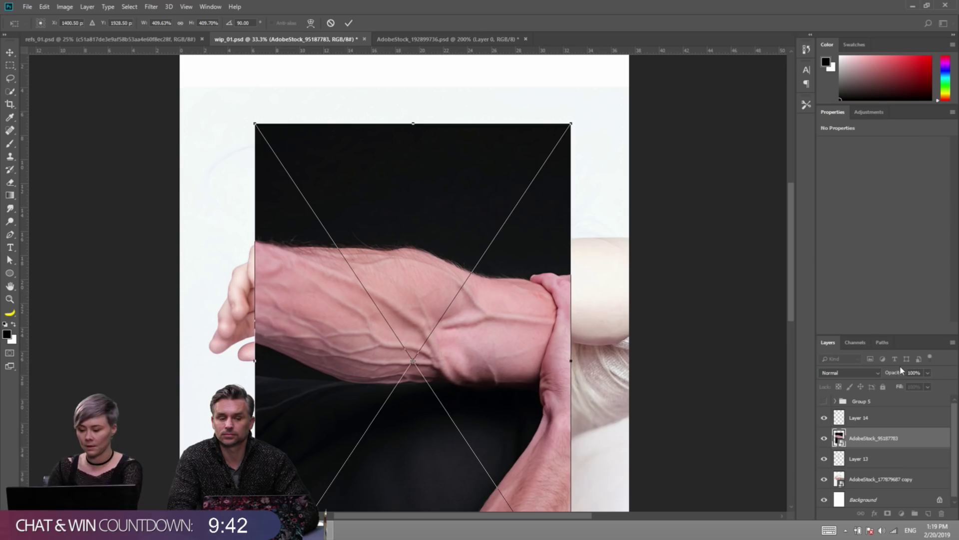
{"action": "key", "text": "Return"}
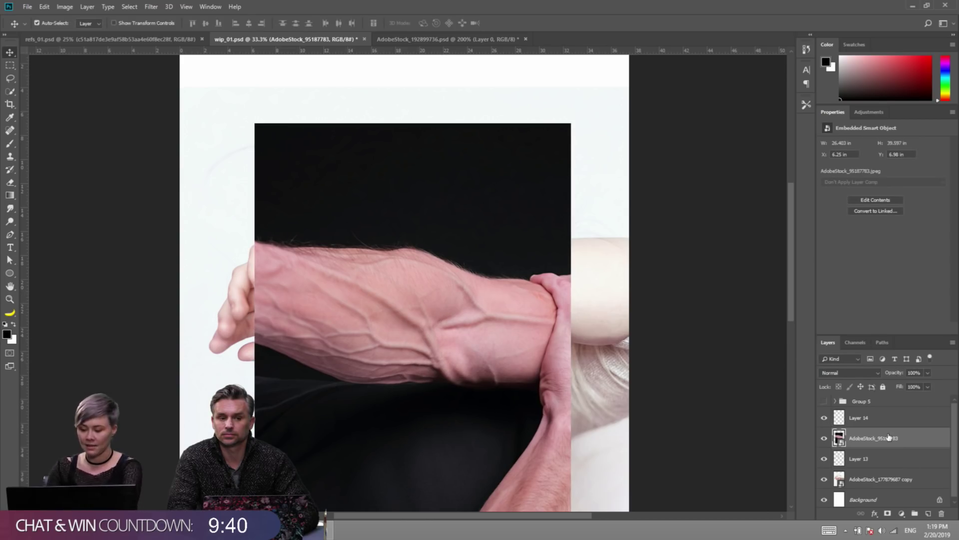
Lasso the veined forearm, copy it to its own layer, and hide the AdobeStock_95187783 layer.
{"action": "left_click", "coordinate": [10, 79]}
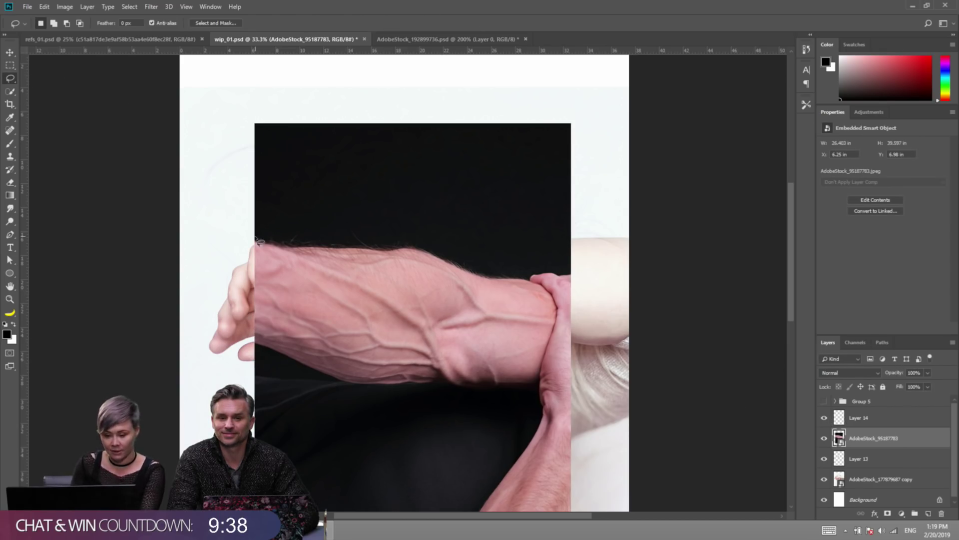
{"action": "mouse_move", "coordinate": [247, 227]}
{"action": "left_mouse_down"}
{"action": "mouse_move", "coordinate": [464, 241]}
{"action": "mouse_move", "coordinate": [530, 259]}
{"action": "mouse_move", "coordinate": [596, 309]}
{"action": "mouse_move", "coordinate": [579, 379]}
{"action": "mouse_move", "coordinate": [504, 394]}
{"action": "mouse_move", "coordinate": [357, 393]}
{"action": "mouse_move", "coordinate": [252, 372]}
{"action": "left_mouse_up"}
{"action": "key", "text": "ctrl+j"}
{"action": "left_click", "coordinate": [824, 459]}
Move the forearm cut-out over the portrait's arm at about X 13.82 in, Y 13.53 in, and convert it to a smart object.
{"action": "key", "text": "v"}
{"action": "mouse_move", "coordinate": [458, 331]}
{"action": "left_mouse_down"}
{"action": "mouse_move", "coordinate": [577, 290]}
{"action": "mouse_move", "coordinate": [568, 292]}
{"action": "left_mouse_up"}
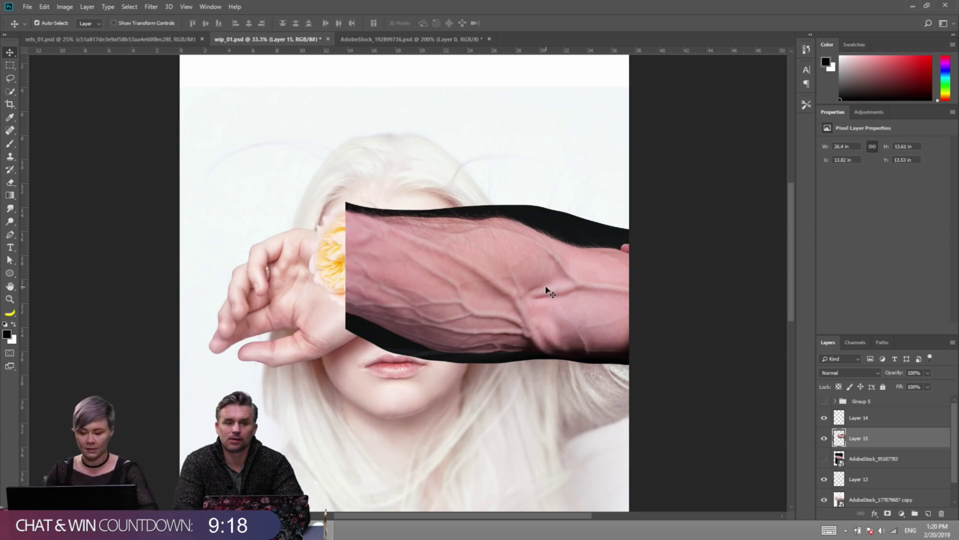
{"action": "right_click", "coordinate": [863, 433]}
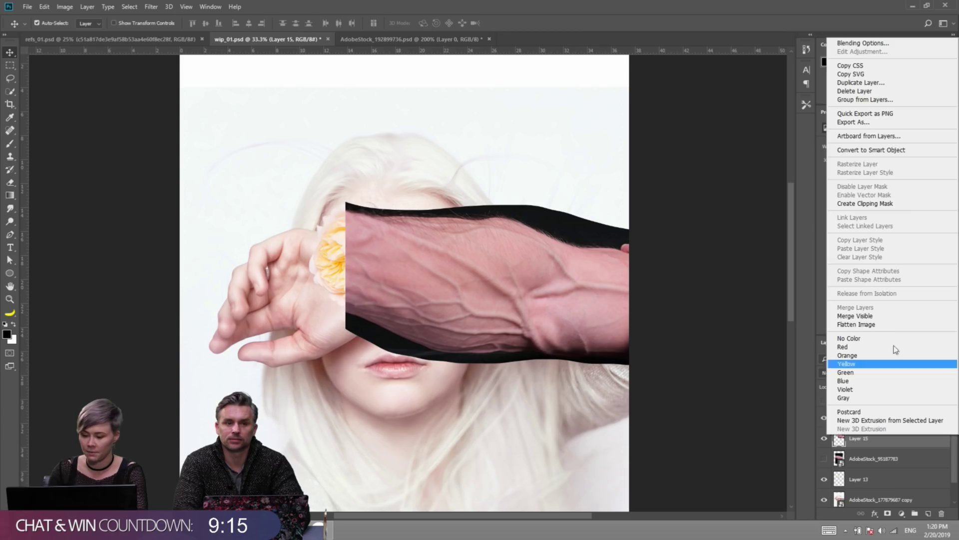
{"action": "left_click", "coordinate": [871, 150]}
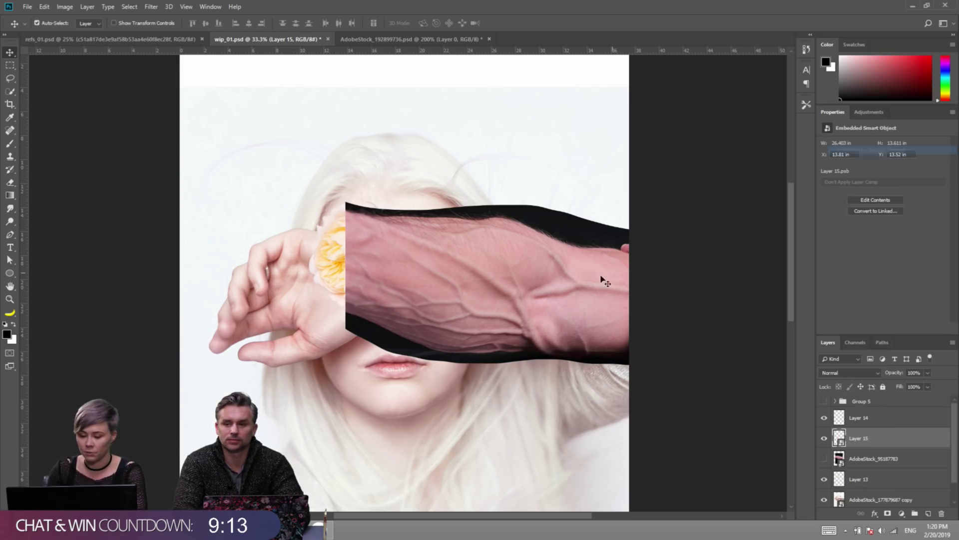
Lower the forearm cut-out's fill to 39%, scale it to about 72%, rotate it about -17° and position it over the portrait's arm.
{"action": "left_click", "coordinate": [927, 386]}
{"action": "left_click_drag", "start_coordinate": [907, 399], "coordinate": [900, 398]}
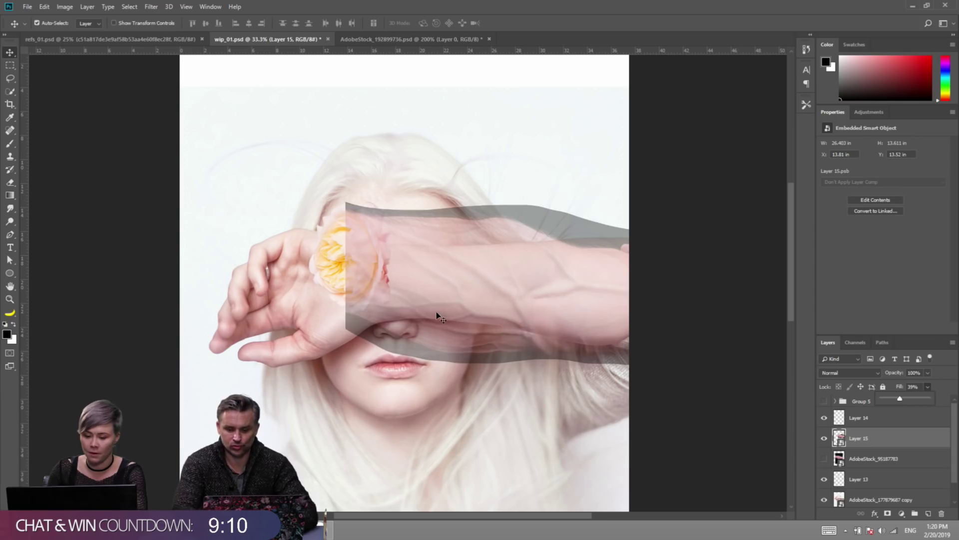
{"action": "key", "text": "ctrl+t"}
{"action": "left_click_drag", "start_coordinate": [687, 342], "coordinate": [657, 286]}
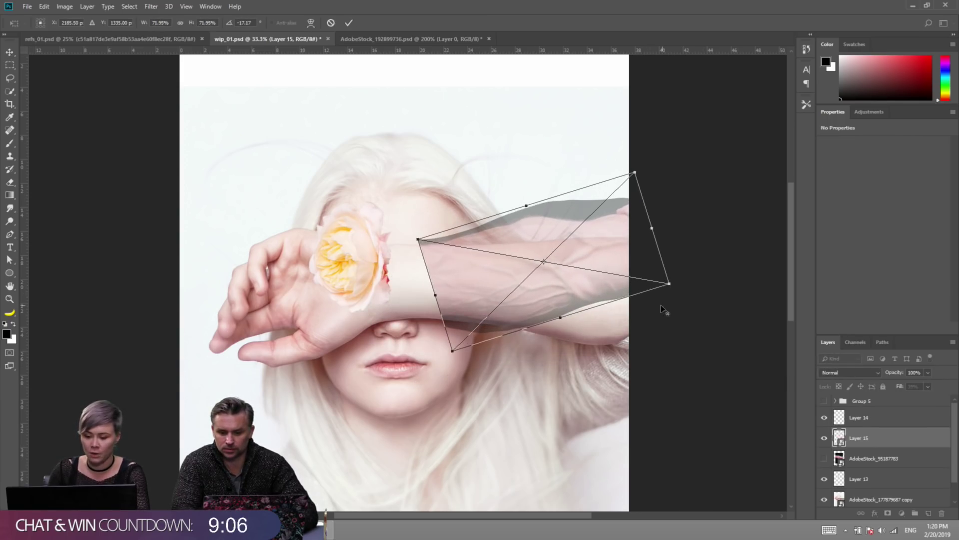
{"action": "left_click", "coordinate": [573, 289], "text": "ctrl"}
{"action": "left_click_drag", "start_coordinate": [561, 299], "coordinate": [517, 299]}
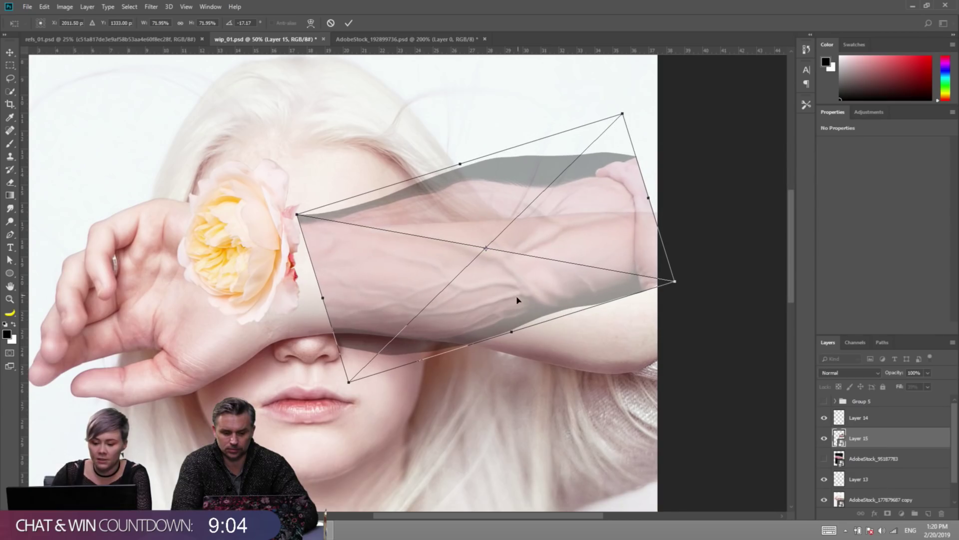
Warp the semi-transparent forearm cut-out so its shape and veins follow the curve of the portrait's arm.
{"action": "right_click", "coordinate": [484, 279]}
{"action": "left_click", "coordinate": [522, 345]}
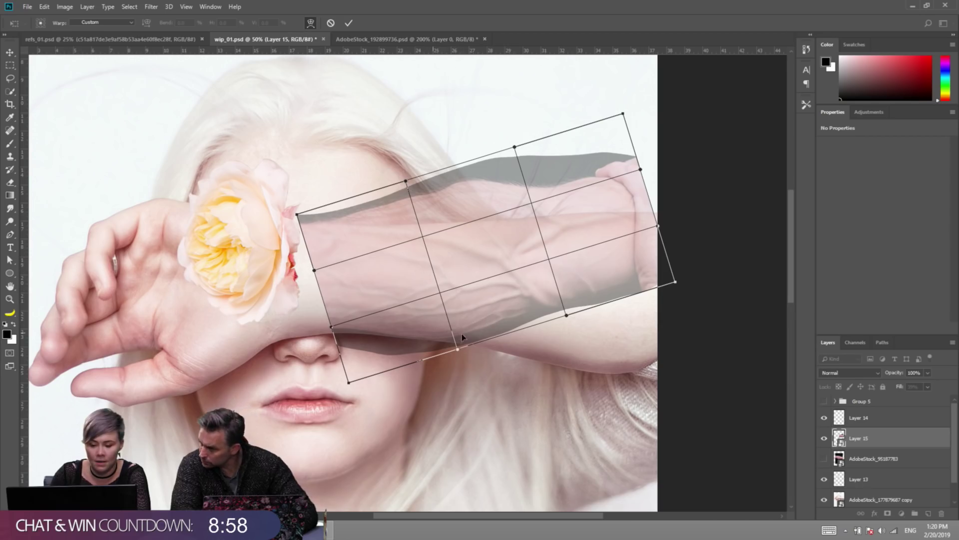
{"action": "mouse_move", "coordinate": [529, 322]}
{"action": "left_mouse_down"}
{"action": "mouse_move", "coordinate": [531, 346]}
{"action": "mouse_move", "coordinate": [493, 277]}
{"action": "mouse_move", "coordinate": [497, 261]}
{"action": "mouse_move", "coordinate": [521, 324]}
{"action": "left_mouse_up"}
{"action": "right_click", "coordinate": [524, 306]}
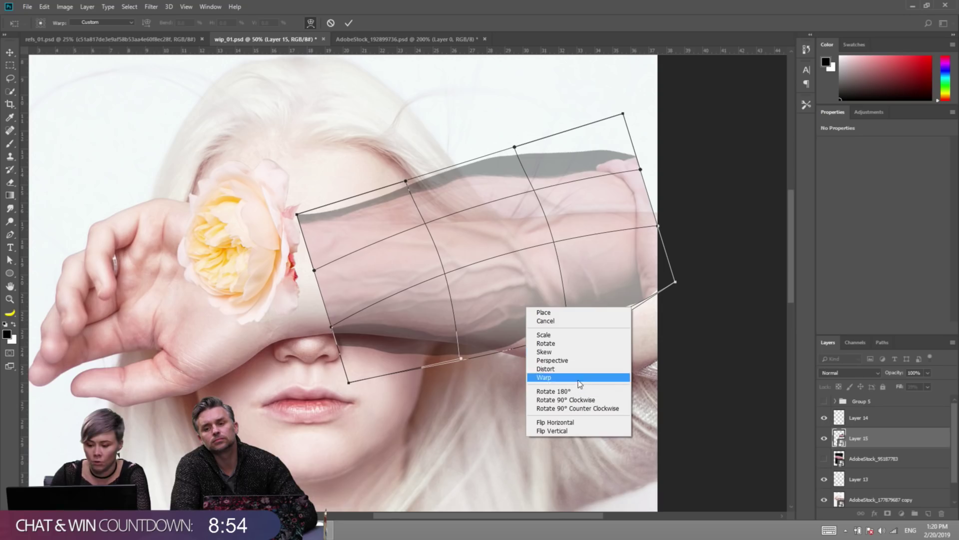
{"action": "left_click", "coordinate": [336, 256]}
{"action": "left_click_drag", "start_coordinate": [333, 253], "coordinate": [360, 272]}
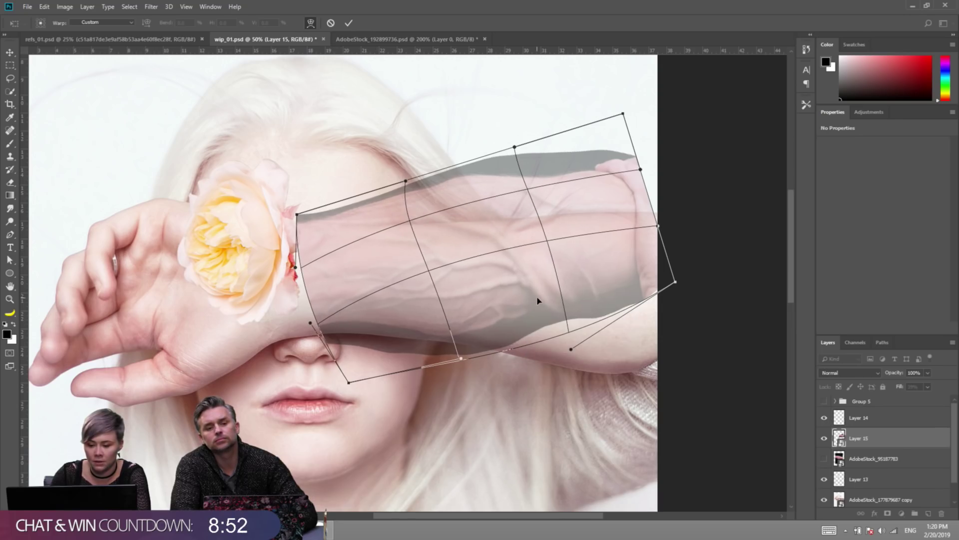
{"action": "left_click_drag", "start_coordinate": [537, 302], "coordinate": [469, 323]}
{"action": "left_click_drag", "start_coordinate": [372, 317], "coordinate": [524, 298]}
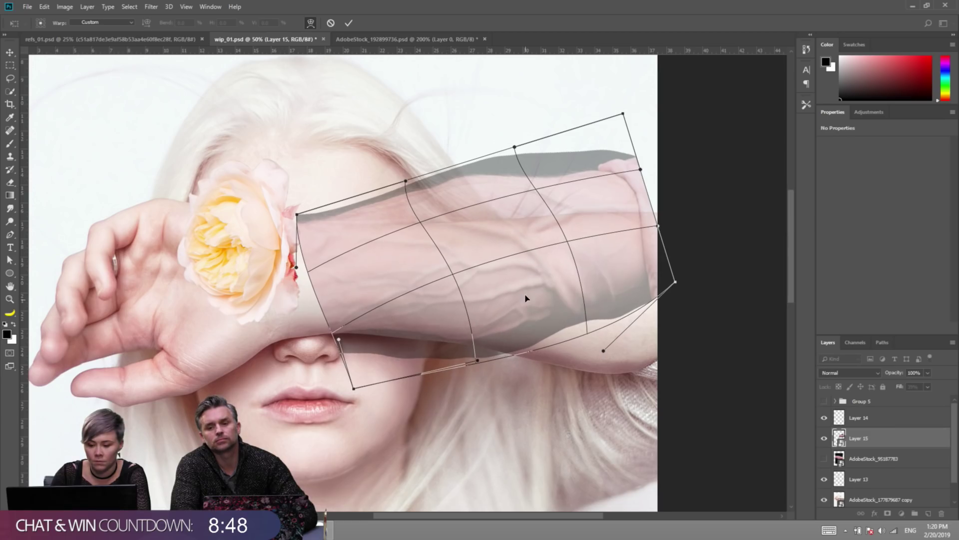
{"action": "left_click_drag", "start_coordinate": [398, 283], "coordinate": [391, 279]}
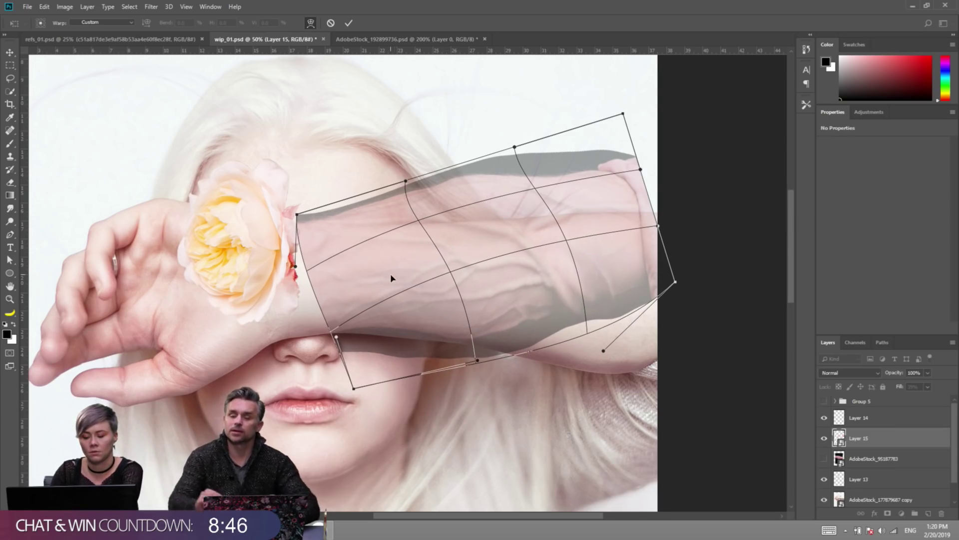
{"action": "left_click_drag", "start_coordinate": [407, 324], "coordinate": [410, 320]}
{"action": "key", "text": "Return"}
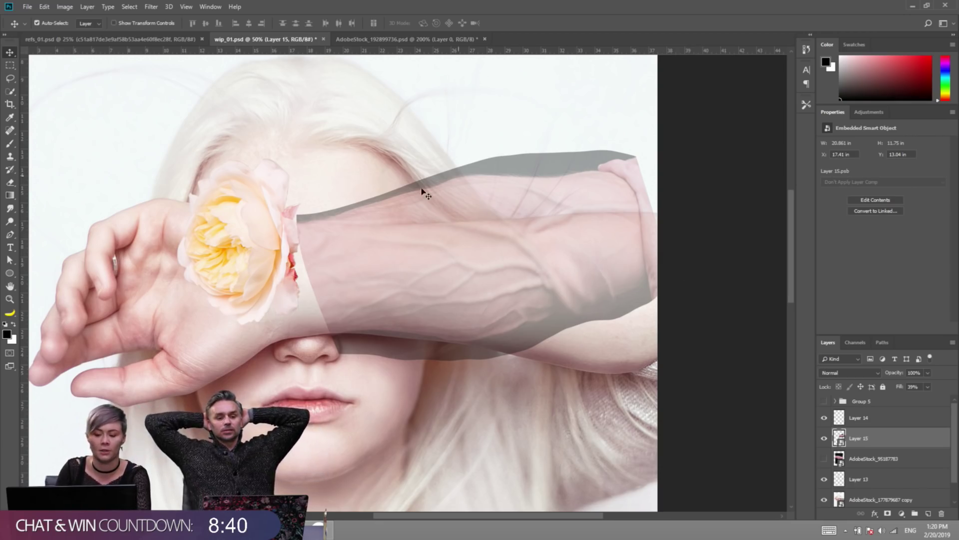
Restore the forearm cut-out's fill to 100%, keeping its blend mode at Normal.
{"action": "scroll", "coordinate": [496, 292], "scroll_direction": "up", "scroll_amount": 1}
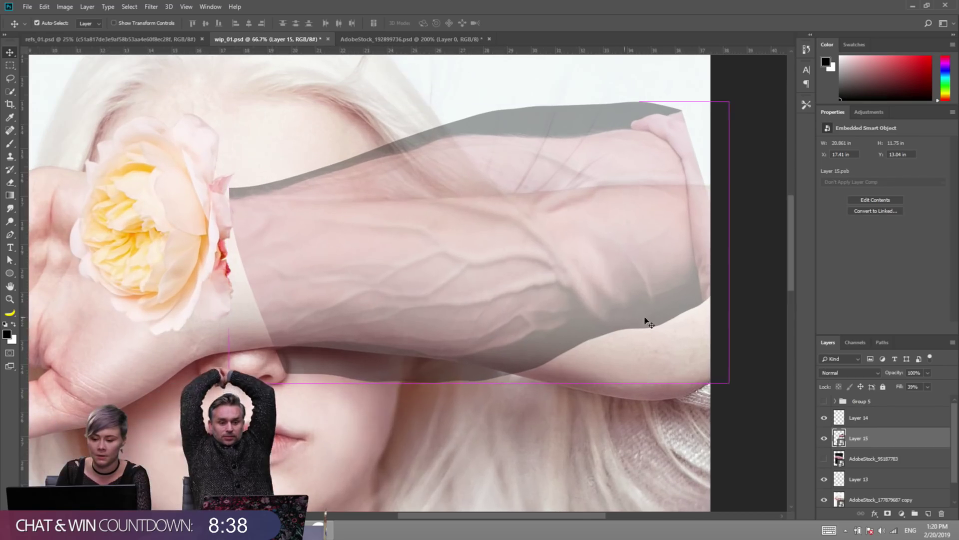
{"action": "left_click", "coordinate": [850, 372]}
{"action": "left_click", "coordinate": [839, 134]}
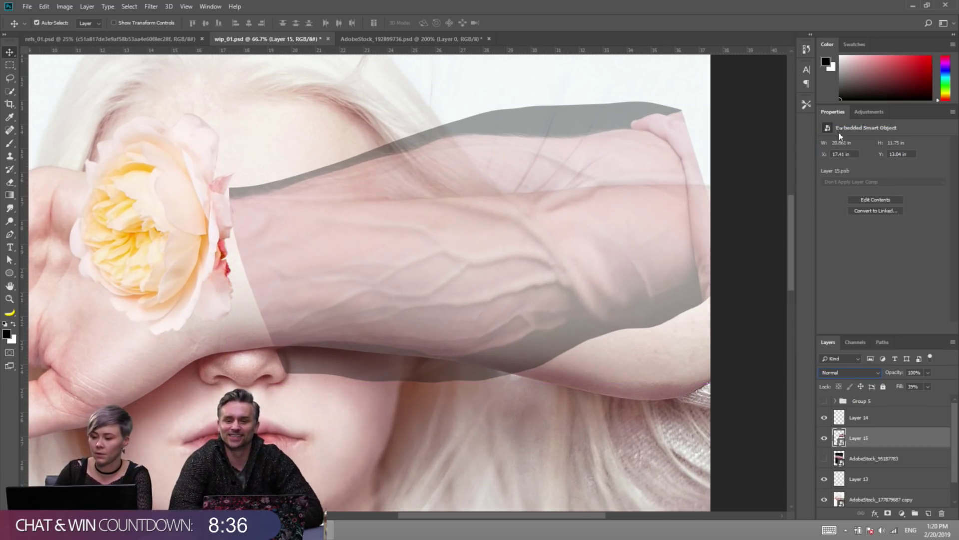
{"action": "left_click", "coordinate": [849, 372]}
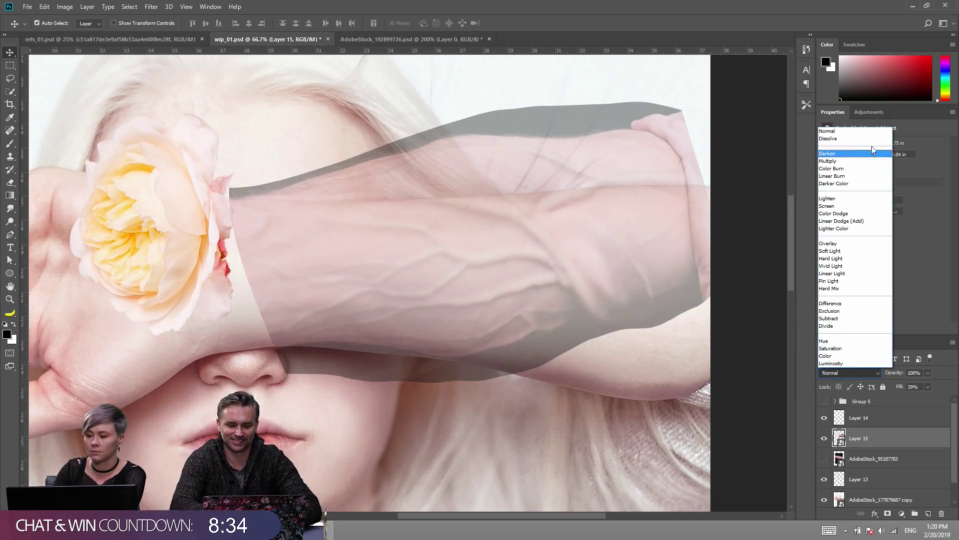
{"action": "left_click", "coordinate": [924, 361]}
{"action": "left_click_drag", "start_coordinate": [924, 400], "coordinate": [952, 399]}
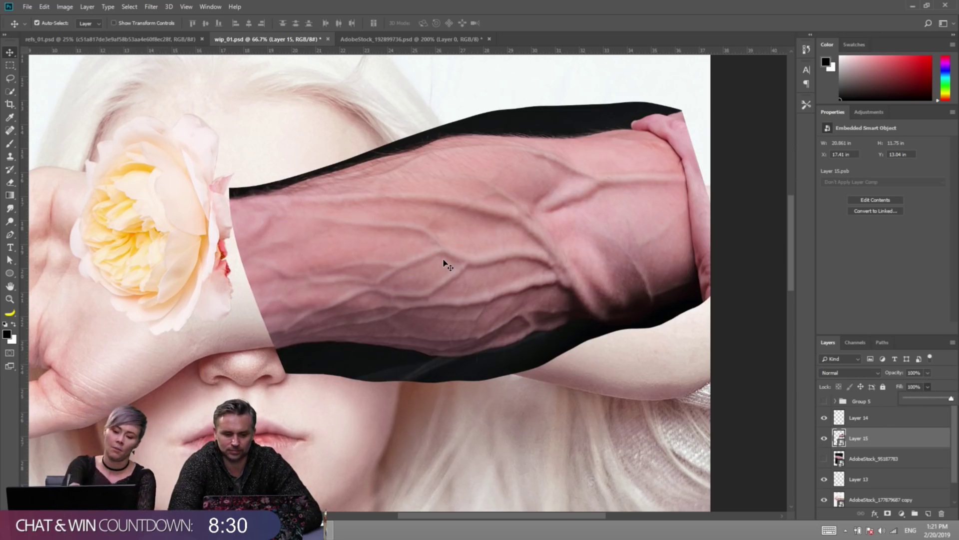
Mask the forearm cut-out on Layer 15 to a tall rectangular patch of veins at the middle of the arm.
{"action": "left_click", "coordinate": [10, 65]}
{"action": "left_click_drag", "start_coordinate": [393, 205], "coordinate": [478, 333]}
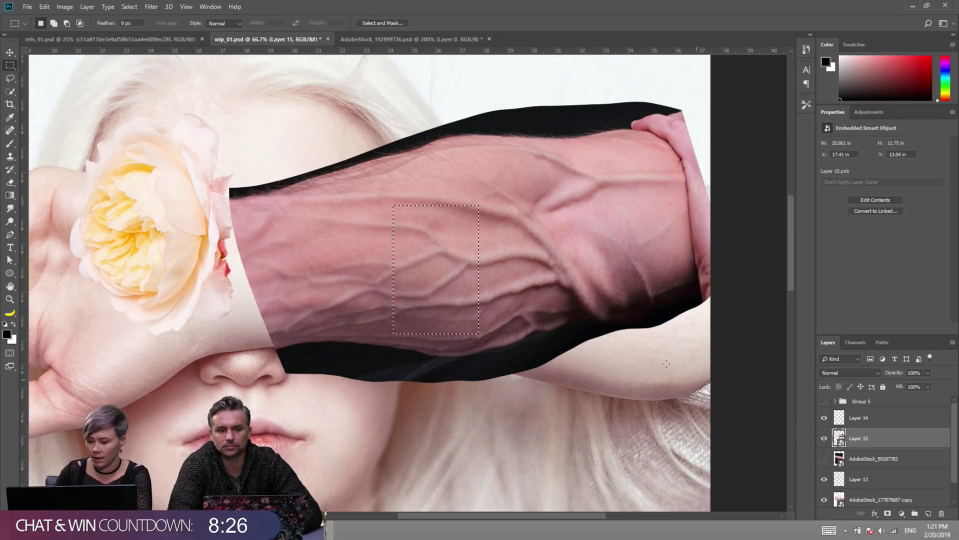
{"action": "left_click_drag", "start_coordinate": [405, 177], "coordinate": [509, 341]}
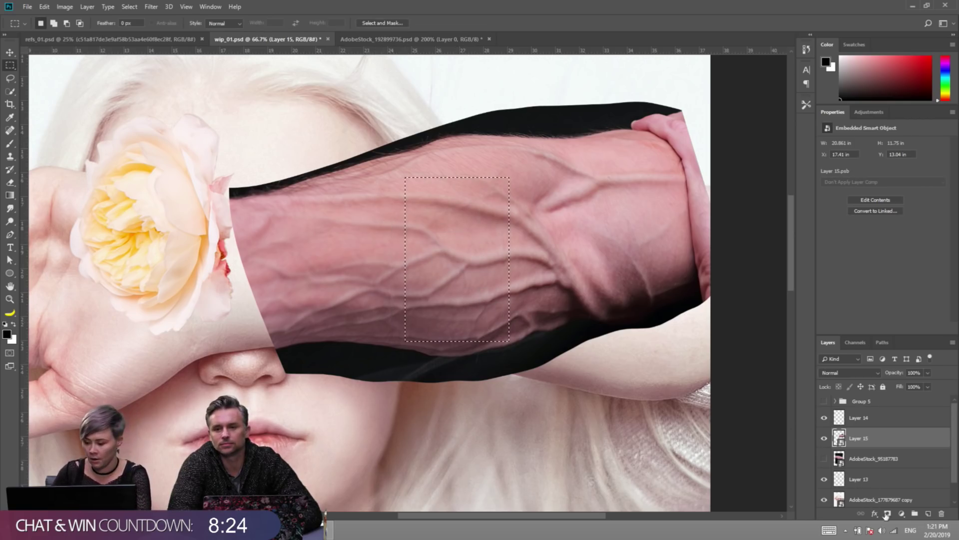
{"action": "left_click", "coordinate": [888, 513]}
Add a Hue/Saturation adjustment layer above Layer 14 with saturation set to -100.
{"action": "left_click", "coordinate": [870, 419]}
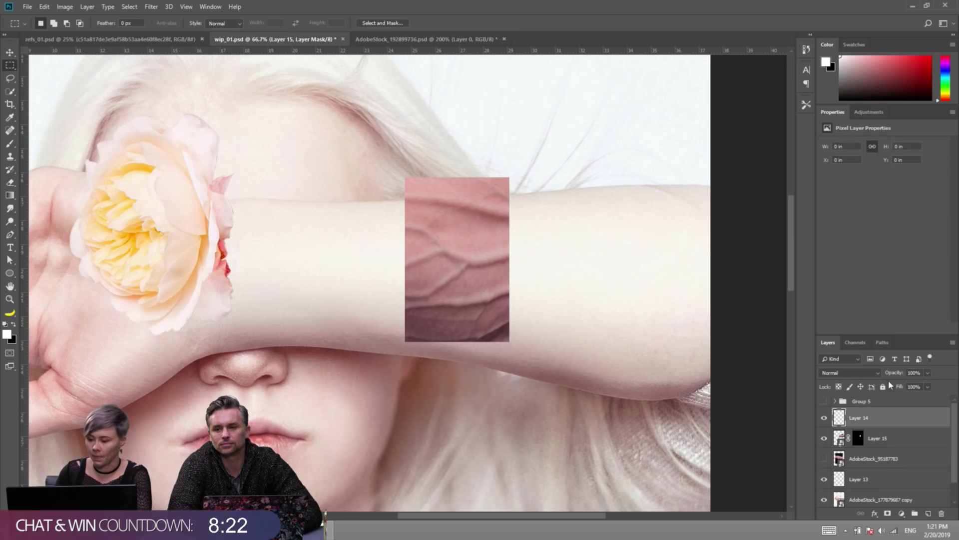
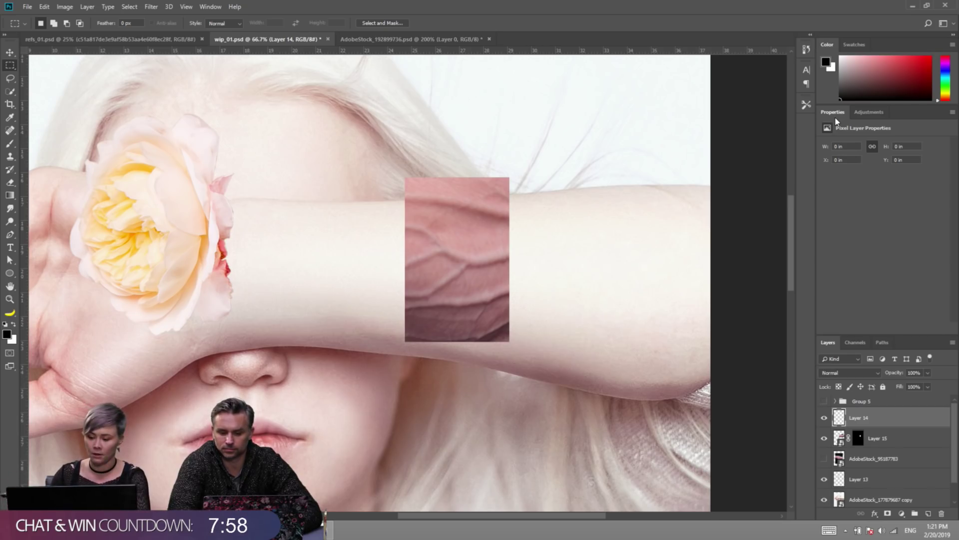
{"action": "left_click", "coordinate": [868, 112]}
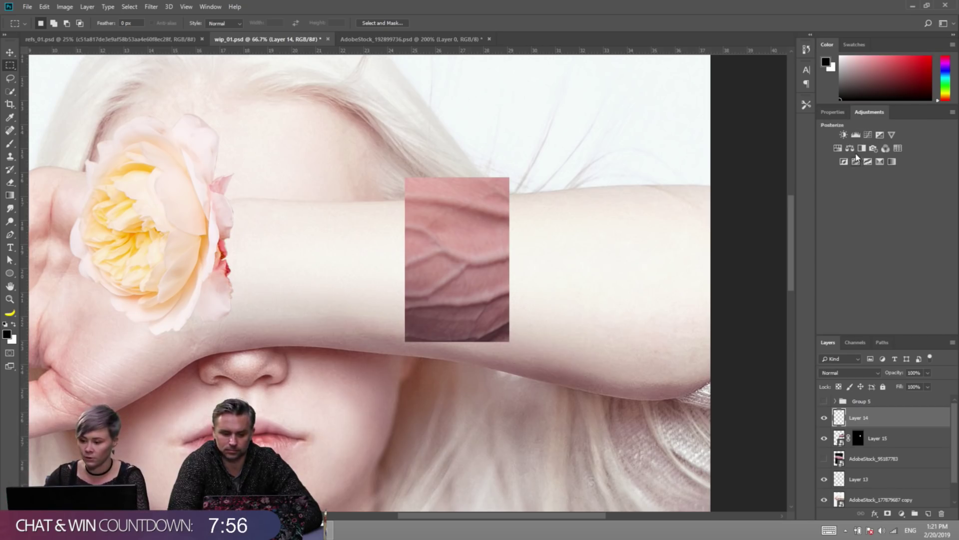
{"action": "left_click", "coordinate": [838, 148]}
{"action": "left_click_drag", "start_coordinate": [847, 199], "coordinate": [681, 189]}
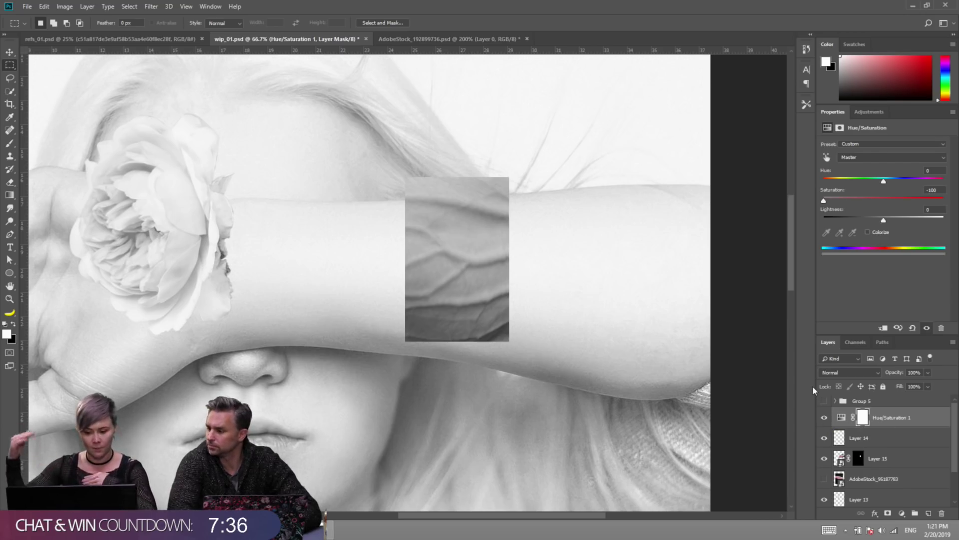
Hide the Hue/Saturation adjustment, Layer 14 and Layer 15, and select the AdobeStock_177879687 copy portrait layer.
{"action": "left_click", "coordinate": [824, 417]}
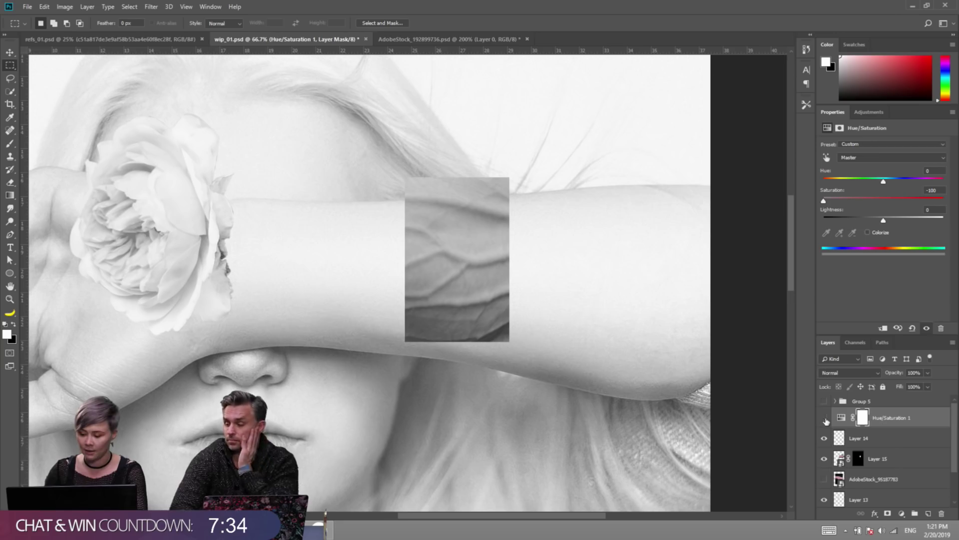
{"action": "left_click_drag", "start_coordinate": [824, 438], "coordinate": [824, 460]}
{"action": "scroll", "coordinate": [849, 464], "scroll_direction": "down", "scroll_amount": 2}
{"action": "left_click", "coordinate": [867, 472]}
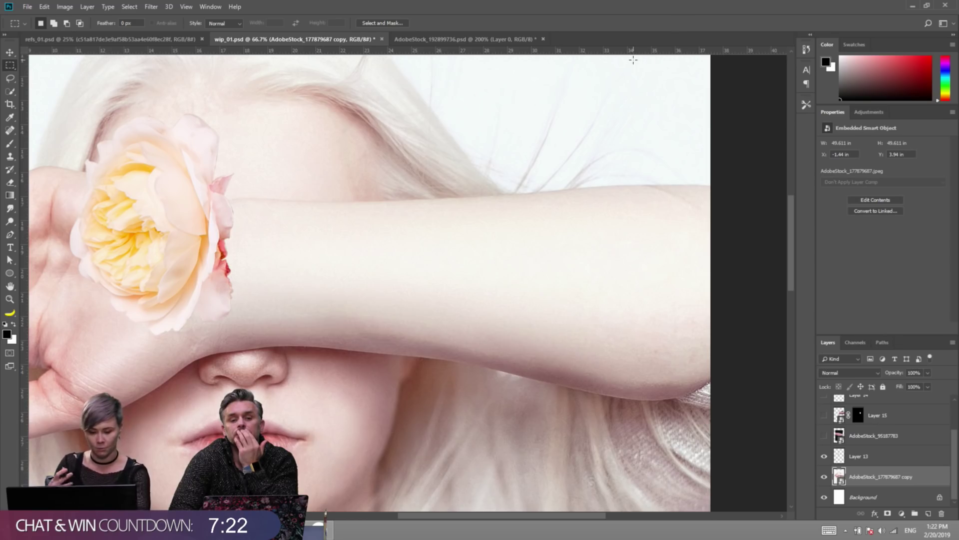
{"action": "left_click", "coordinate": [879, 112]}
{"action": "left_click", "coordinate": [868, 134]}
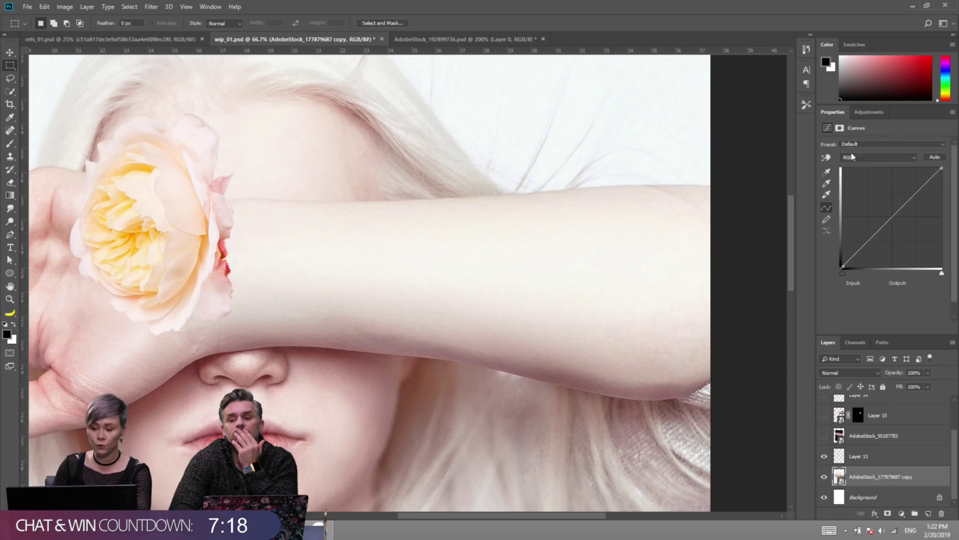
{"action": "left_click_drag", "start_coordinate": [899, 211], "coordinate": [905, 231]}
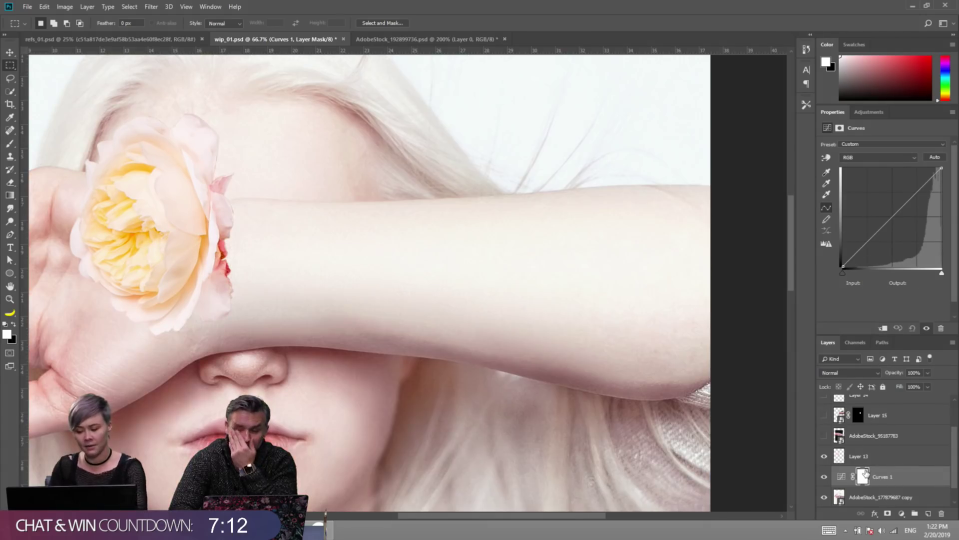
{"action": "key", "text": "Delete"}
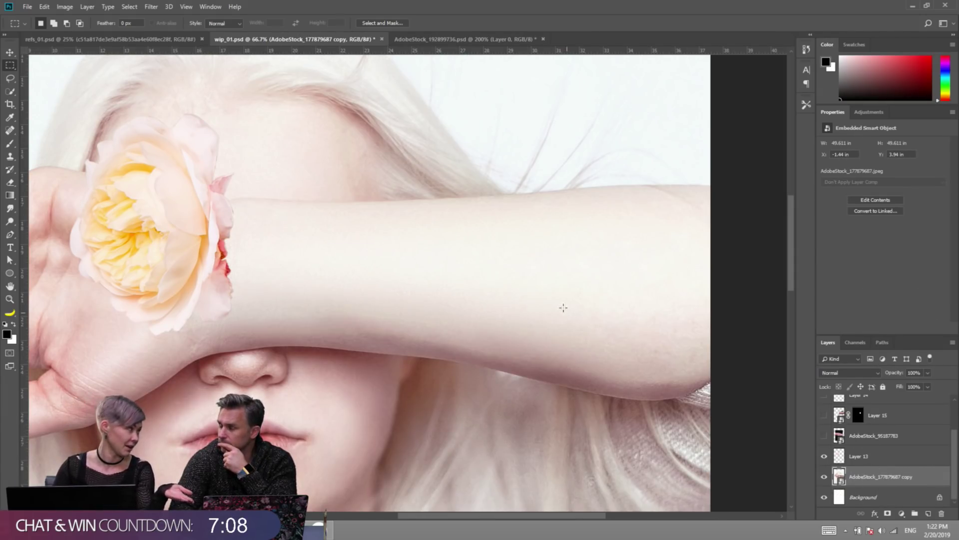
Apply the Camera Raw filter to the AdobeStock_177879687 copy portrait with exposure set to -0.45.
{"action": "left_click", "coordinate": [150, 6]}
{"action": "left_click", "coordinate": [170, 15]}
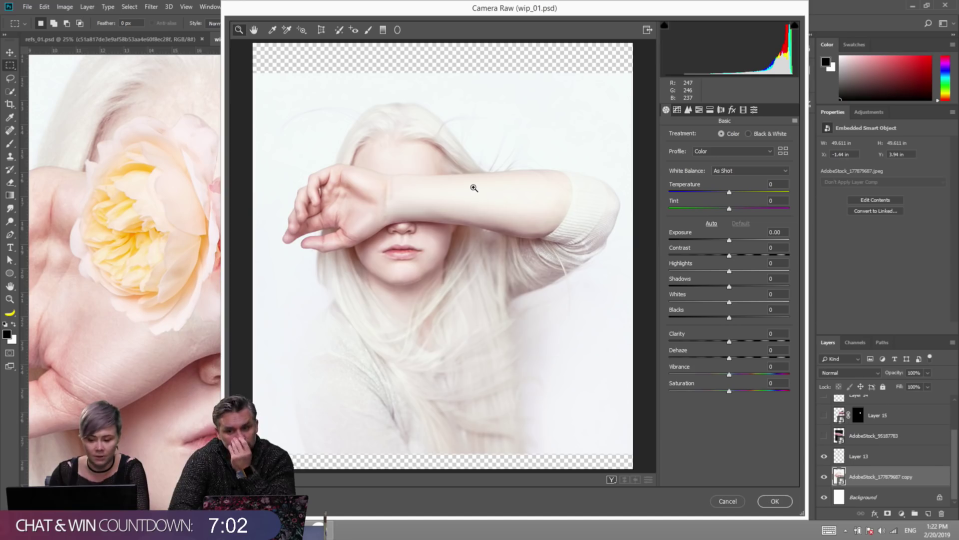
{"action": "left_click", "coordinate": [474, 187]}
{"action": "left_click", "coordinate": [460, 293]}
{"action": "left_click", "coordinate": [496, 261]}
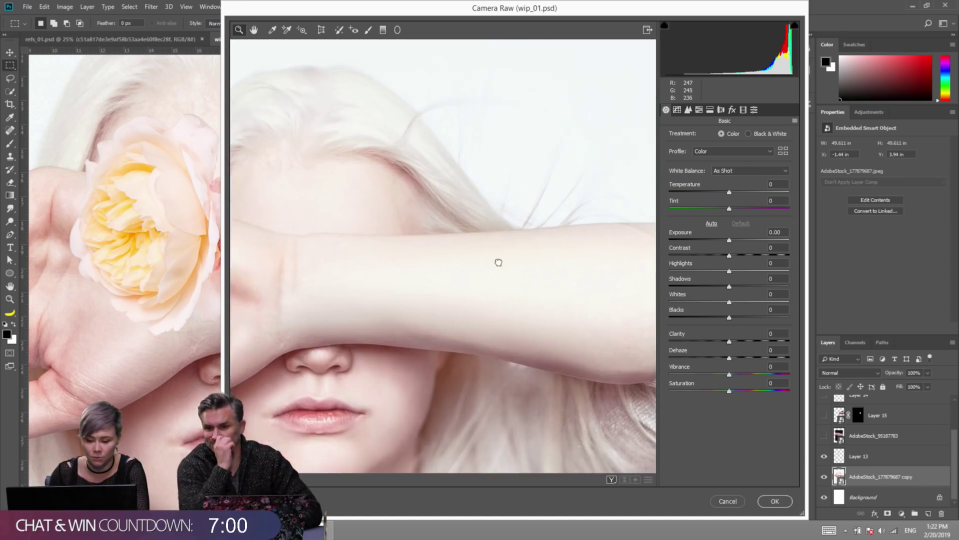
{"action": "left_click_drag", "start_coordinate": [728, 241], "coordinate": [725, 242]}
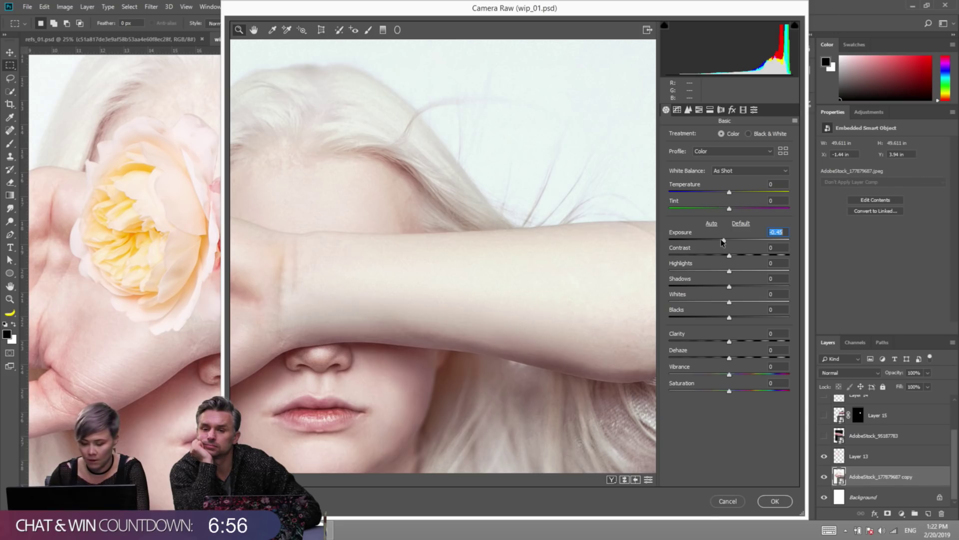
{"action": "key", "text": "ctrl+minus"}
{"action": "key", "text": "ctrl+minus"}
{"action": "key", "text": "ctrl+minus"}
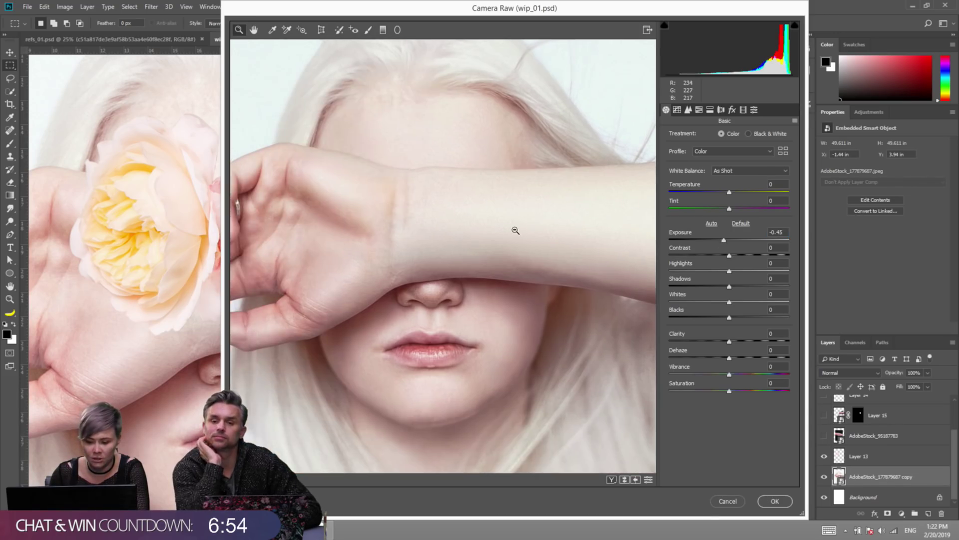
{"action": "left_click", "coordinate": [473, 255]}
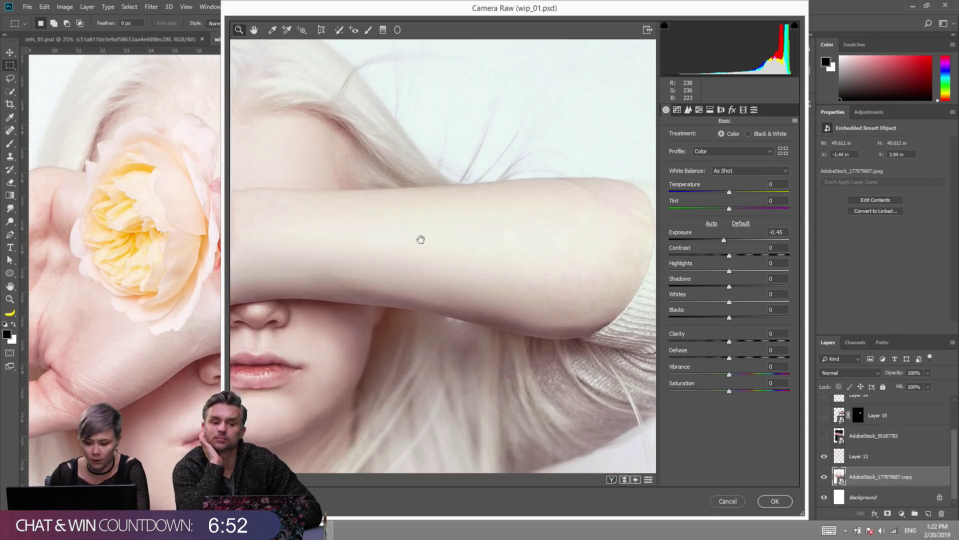
{"action": "left_click", "coordinate": [419, 238]}
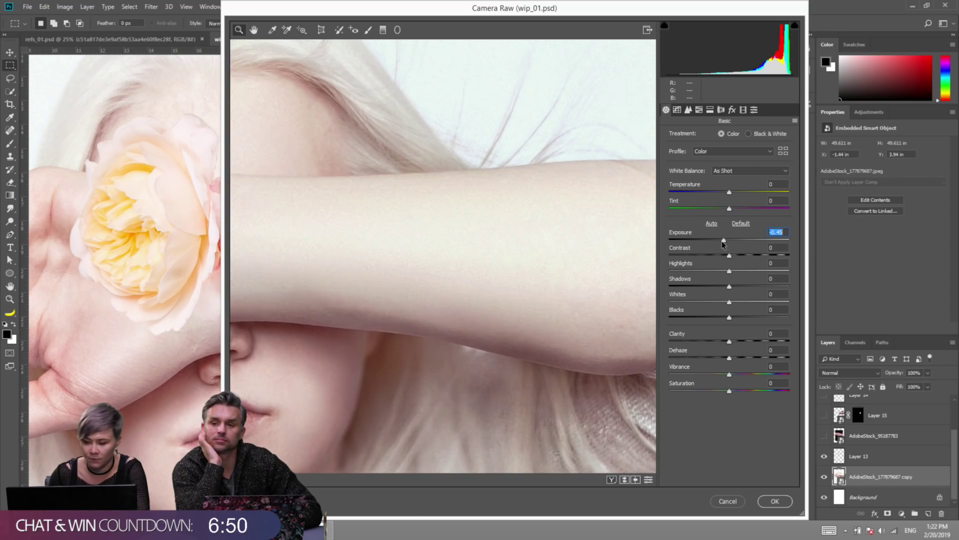
{"action": "left_click", "coordinate": [784, 498]}
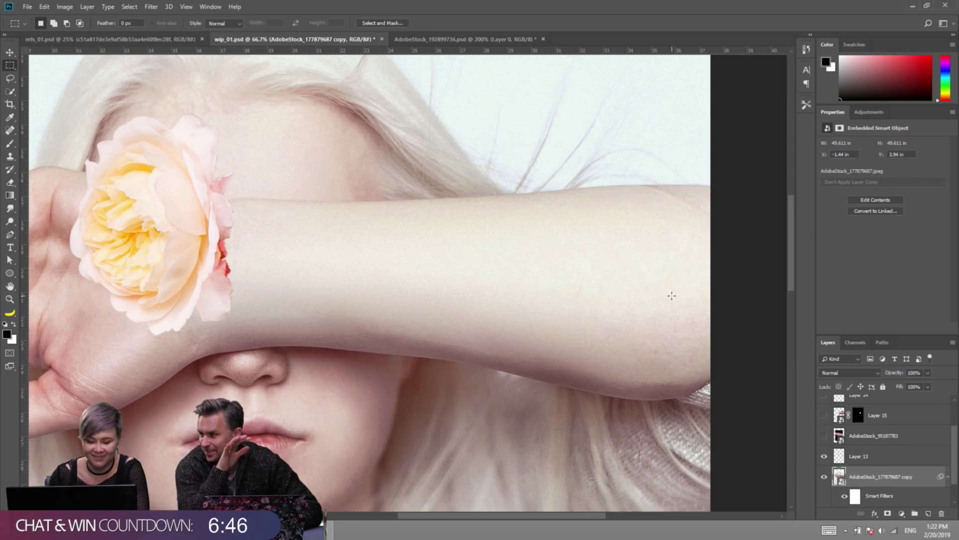
Examine the tone of the filtered portrait, both as a whole and around the arm and rose.
{"action": "left_click", "coordinate": [492, 281], "text": "alt"}
{"action": "left_click", "coordinate": [492, 279], "text": "alt"}
{"action": "left_click_drag", "start_coordinate": [492, 279], "coordinate": [507, 216]}
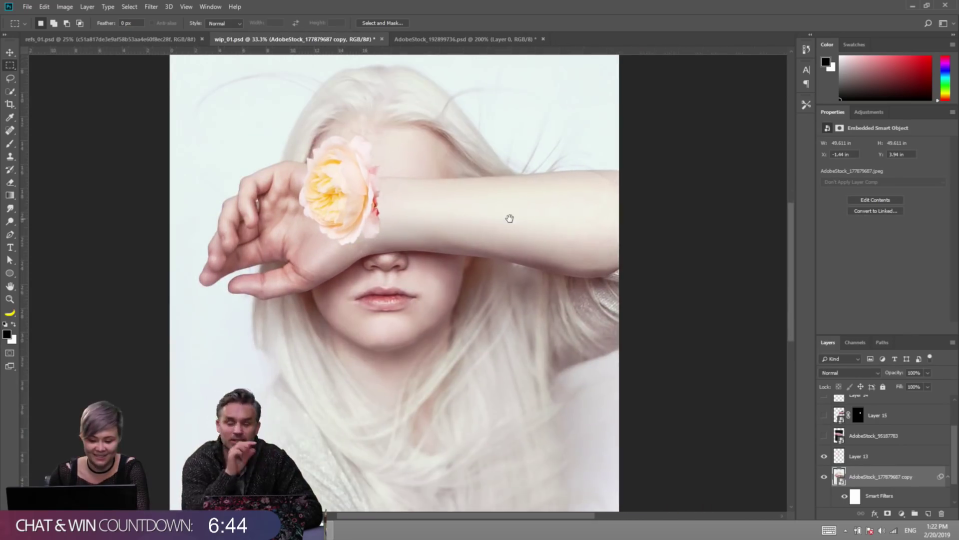
{"action": "key", "text": "v"}
{"action": "scroll", "coordinate": [484, 233], "scroll_direction": "up", "scroll_amount": 1}
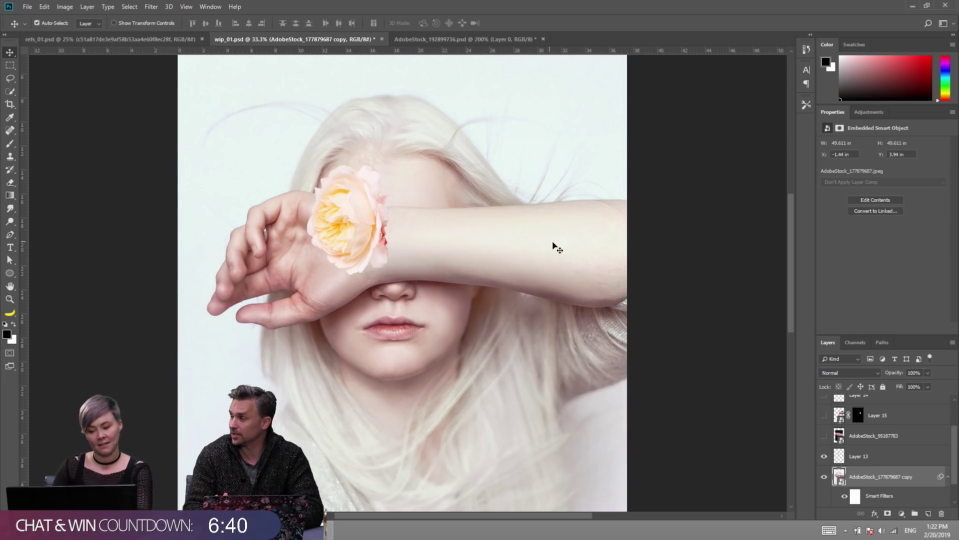
{"action": "scroll", "coordinate": [928, 465], "scroll_direction": "down", "scroll_amount": 1}
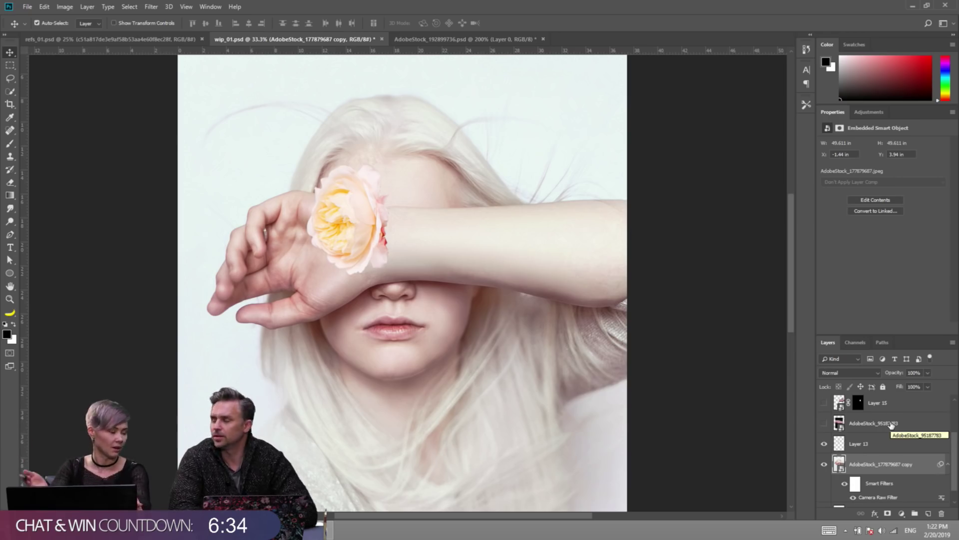
{"action": "scroll", "coordinate": [481, 240], "scroll_direction": "up", "scroll_amount": 1}
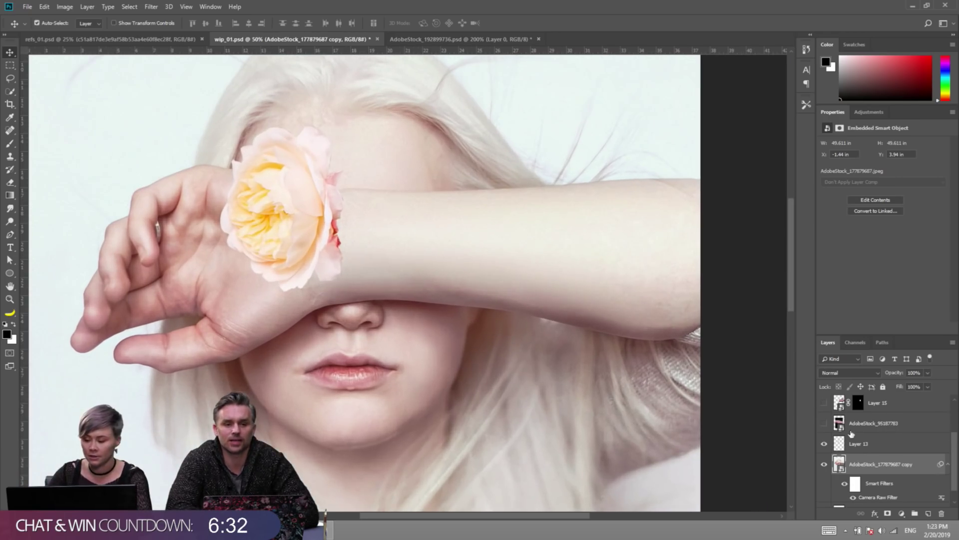
Show Layer 15 and the Hue/Saturation 1 adjustment so the vein patch appears over the arm in grayscale.
{"action": "scroll", "coordinate": [851, 434], "scroll_direction": "up", "scroll_amount": 2}
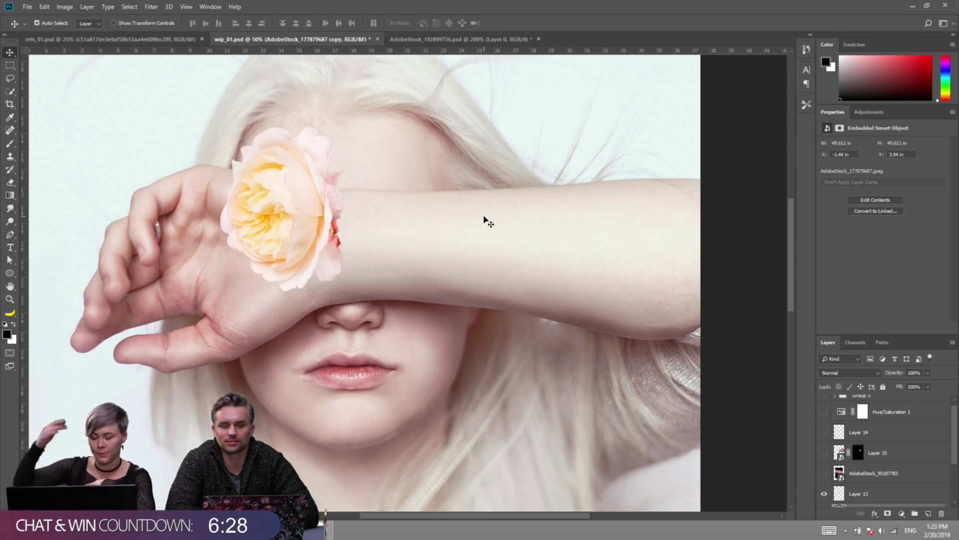
{"action": "scroll", "coordinate": [830, 447], "scroll_direction": "up", "scroll_amount": 1}
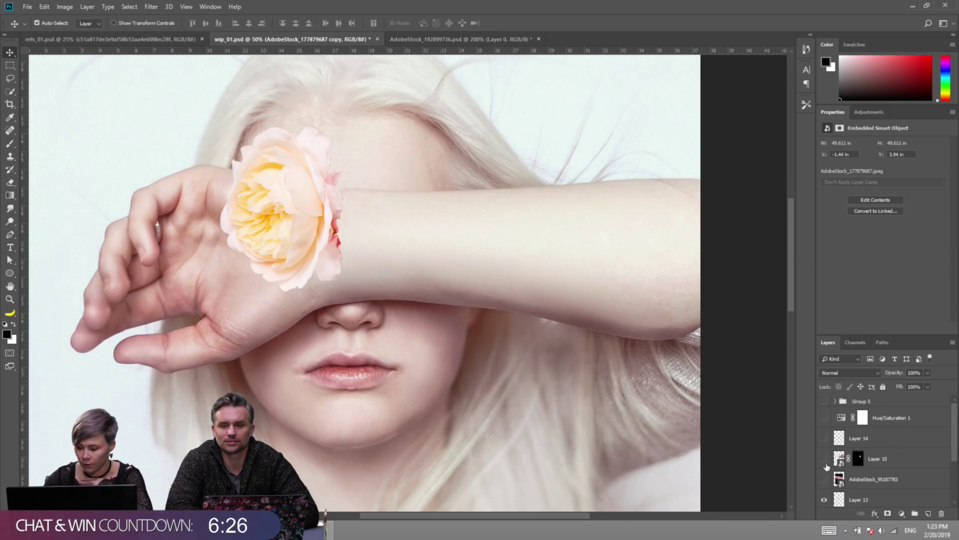
{"action": "left_click", "coordinate": [824, 459]}
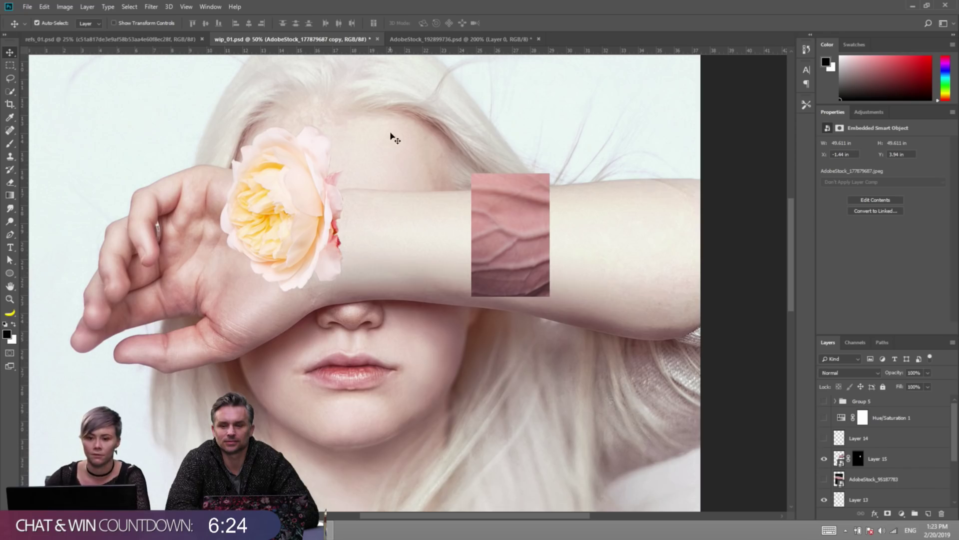
{"action": "scroll", "coordinate": [391, 135], "scroll_direction": "up", "scroll_amount": 1}
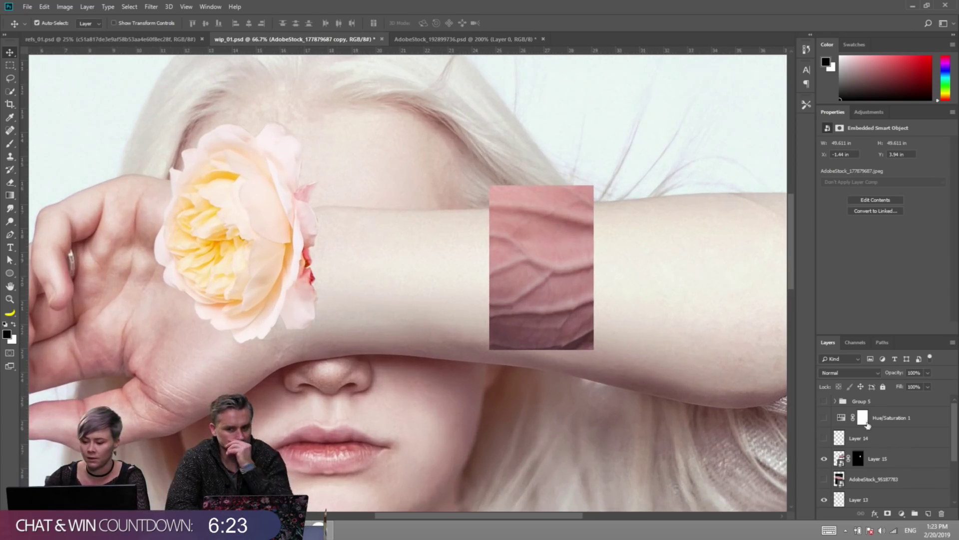
{"action": "left_click", "coordinate": [824, 418]}
Add a Curves adjustment layer directly above Layer 15 and clip it to that layer.
{"action": "left_click", "coordinate": [895, 458]}
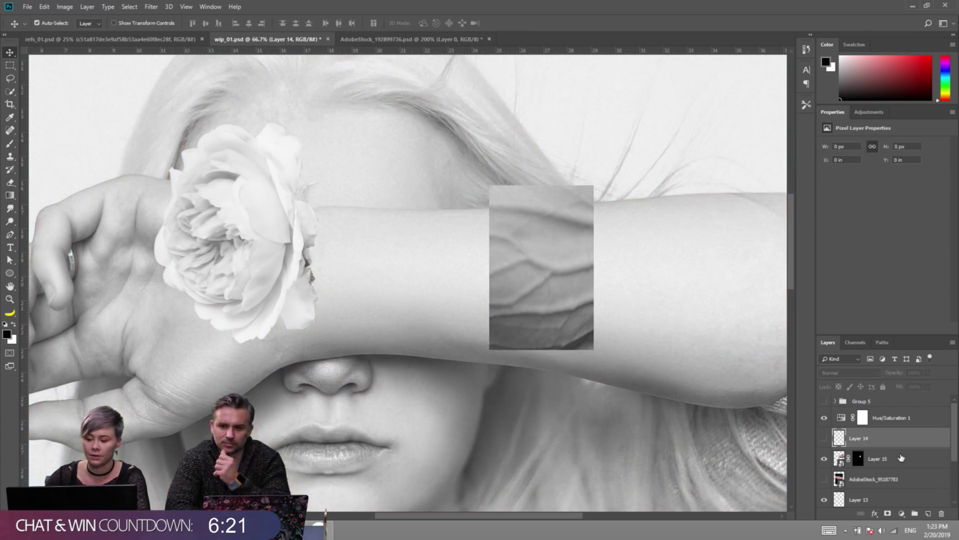
{"action": "left_click", "coordinate": [869, 112]}
{"action": "left_click", "coordinate": [868, 134]}
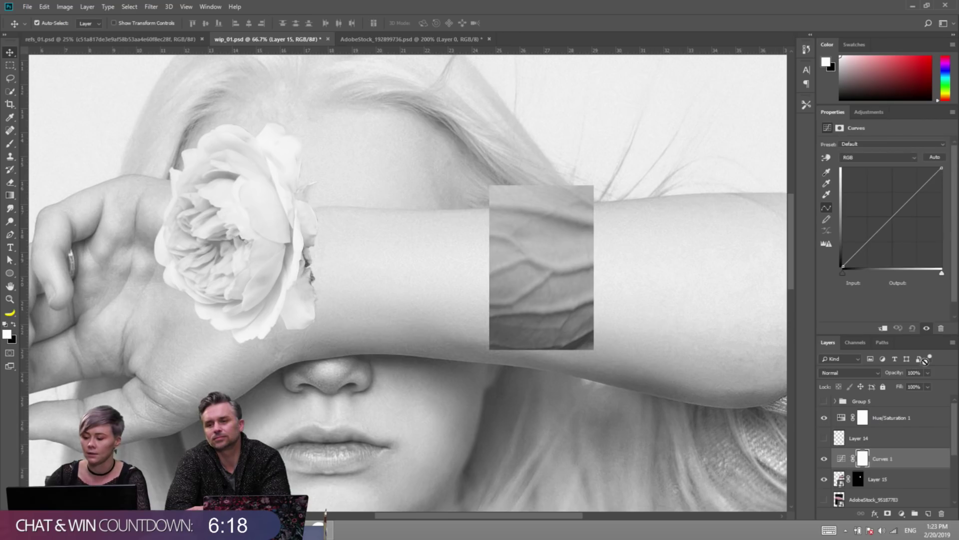
{"action": "left_click", "coordinate": [917, 467], "text": "alt"}
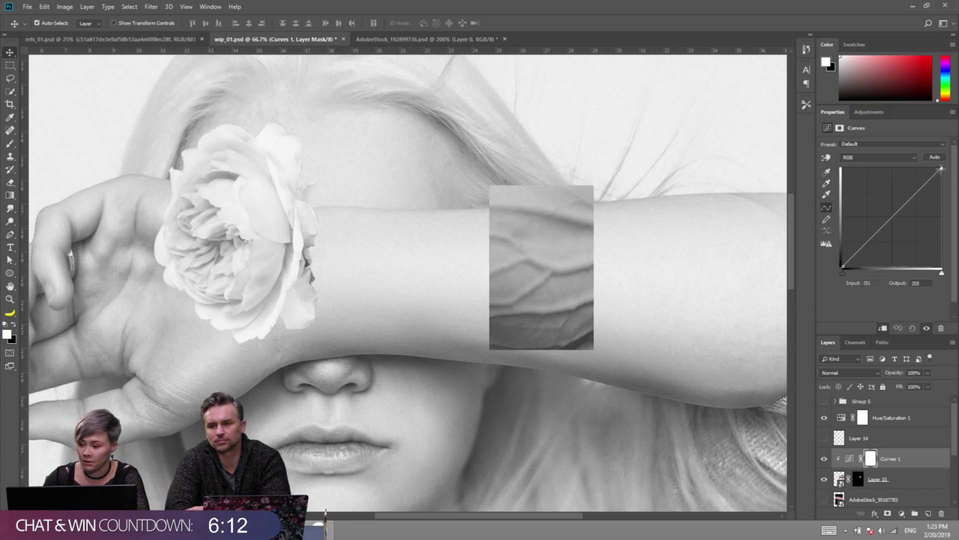
Lighten the vein patch by raising the curve's black point to output 67 and lifting its midtones at input 89.
{"action": "left_click_drag", "start_coordinate": [942, 169], "coordinate": [957, 141]}
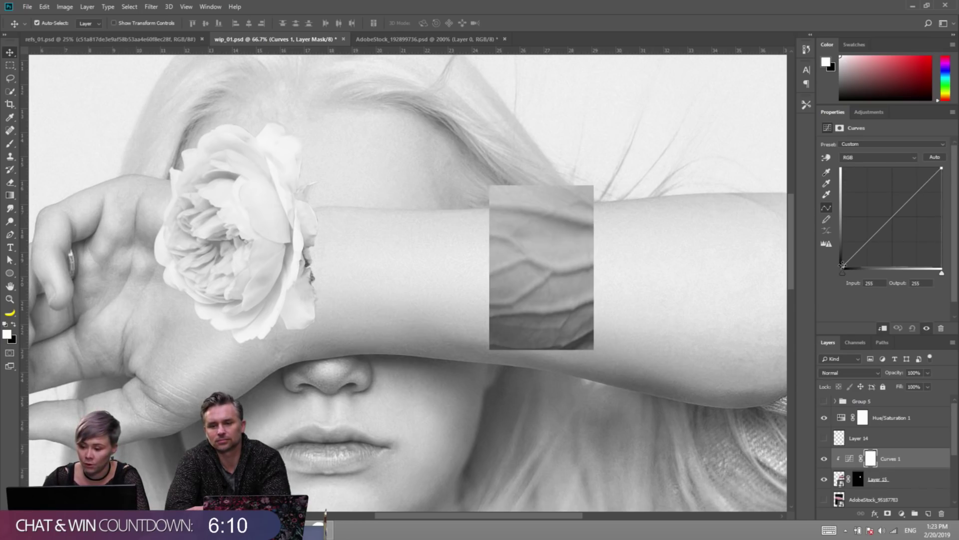
{"action": "left_click_drag", "start_coordinate": [842, 265], "coordinate": [843, 241]}
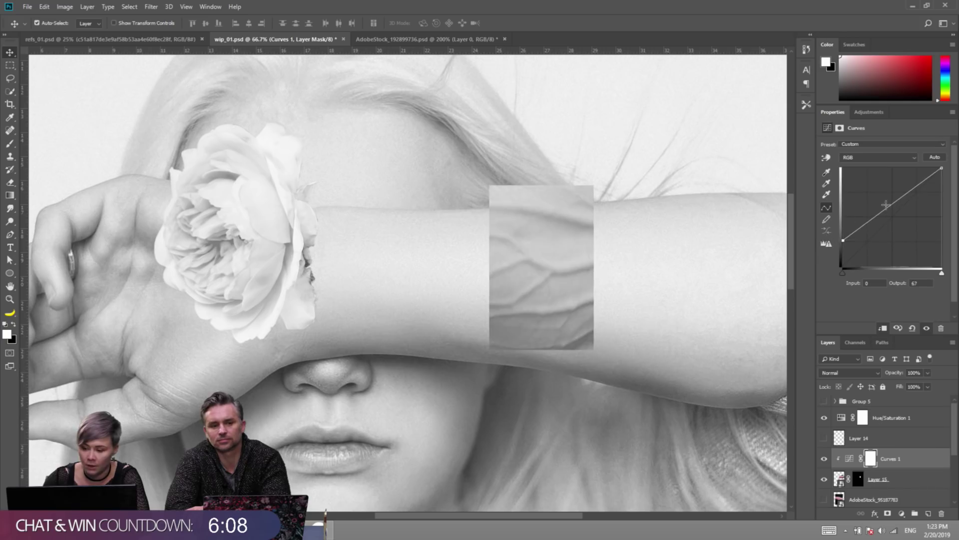
{"action": "left_click_drag", "start_coordinate": [886, 205], "coordinate": [878, 197]}
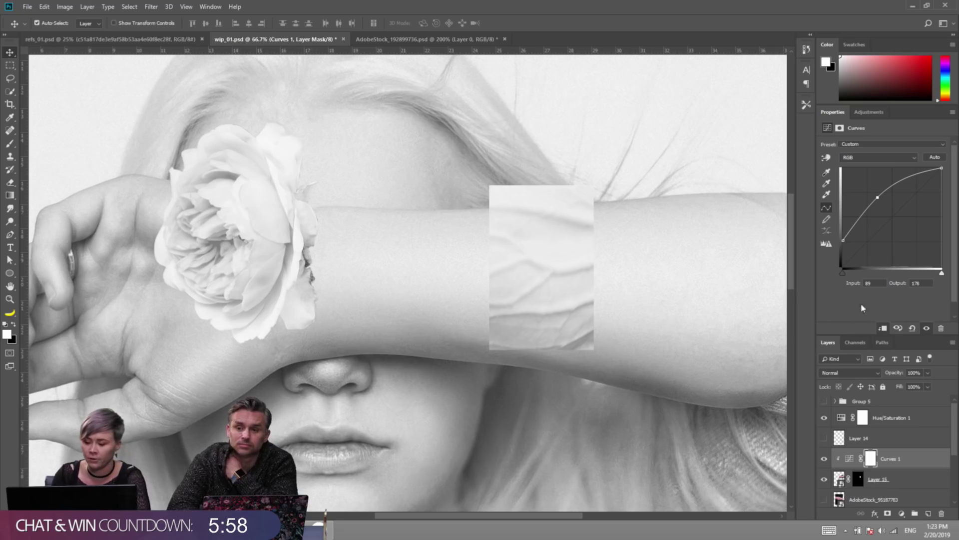
Hide the Hue/Saturation adjustment and add a second Curves adjustment clipped above Curves 1 in Color blend mode.
{"action": "left_click", "coordinate": [824, 418]}
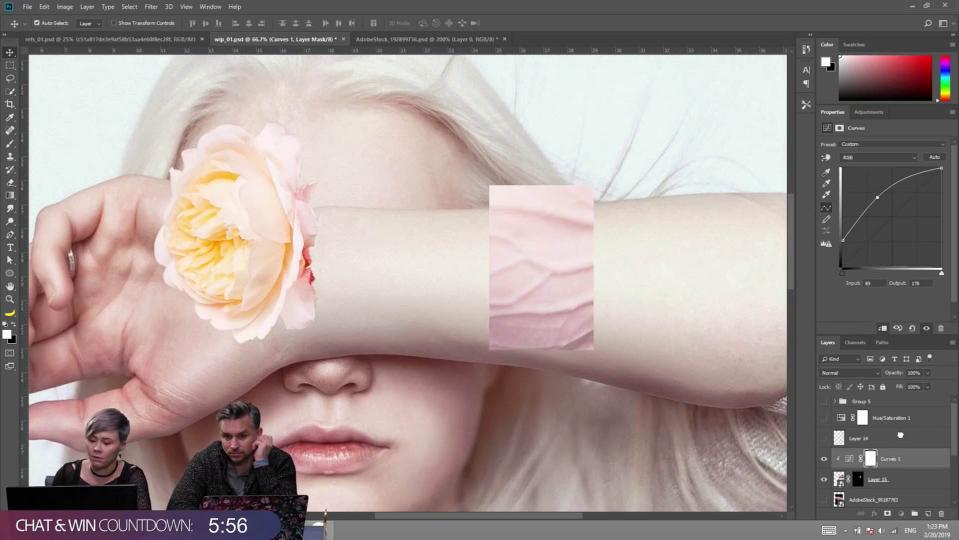
{"action": "left_click", "coordinate": [895, 438]}
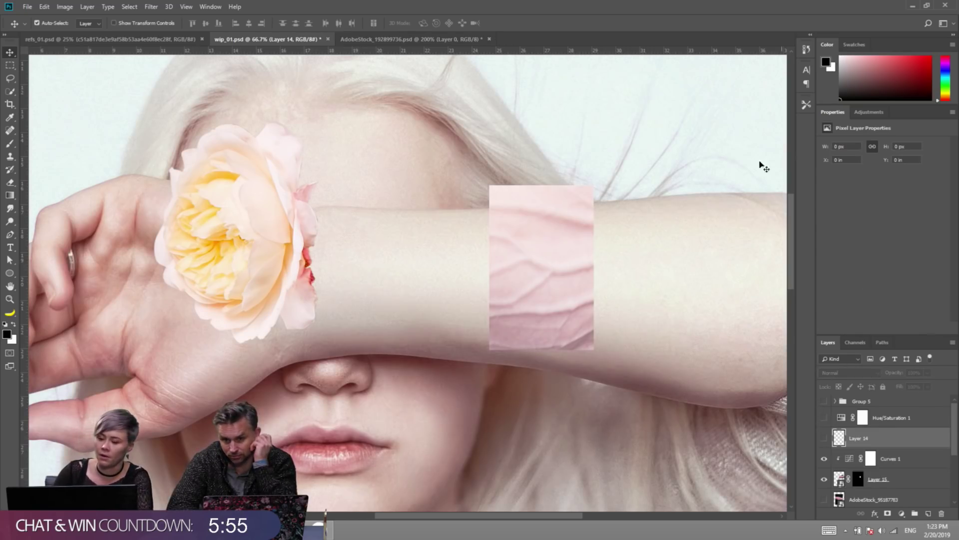
{"action": "left_click", "coordinate": [869, 112]}
{"action": "left_click", "coordinate": [868, 134]}
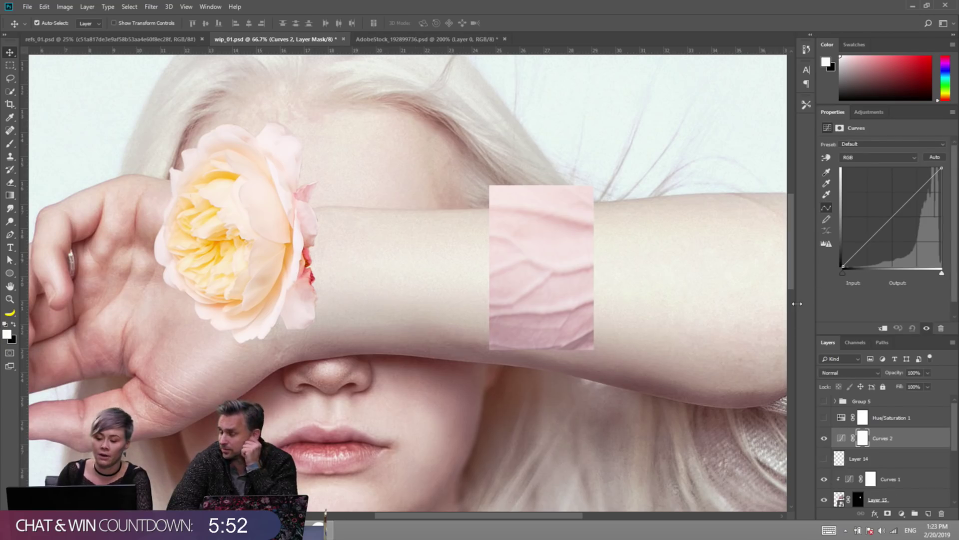
{"action": "left_click_drag", "start_coordinate": [885, 425], "coordinate": [890, 465]}
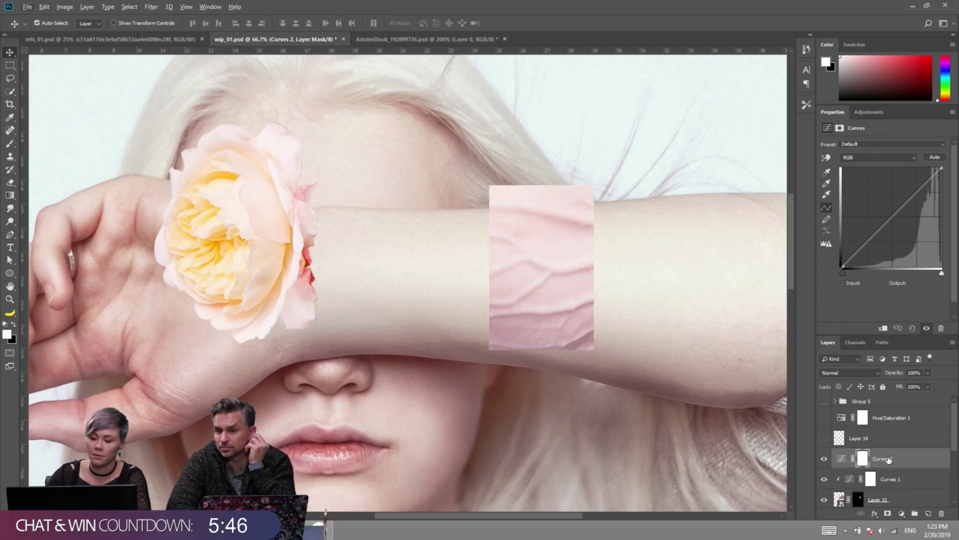
{"action": "left_click", "coordinate": [888, 460]}
{"action": "left_click", "coordinate": [888, 470], "text": "alt"}
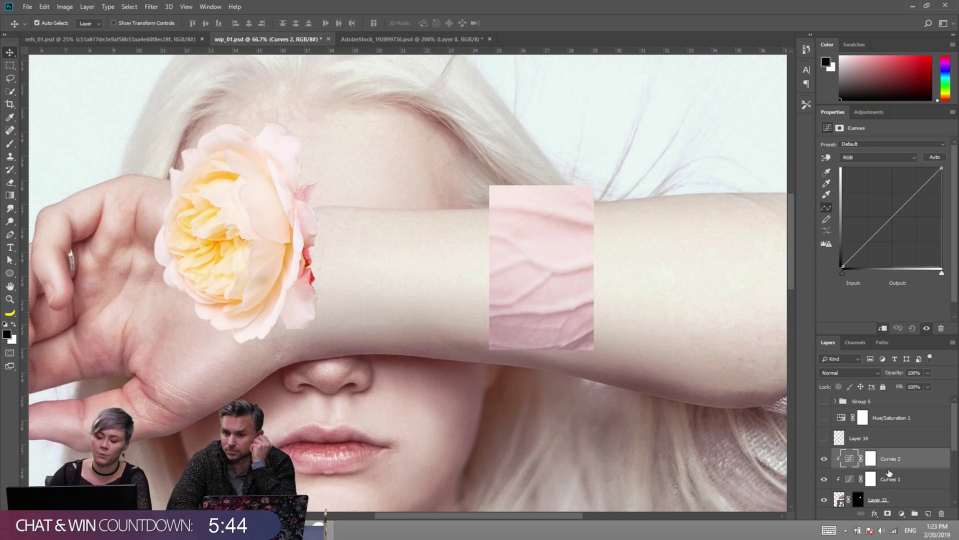
{"action": "left_click", "coordinate": [853, 373]}
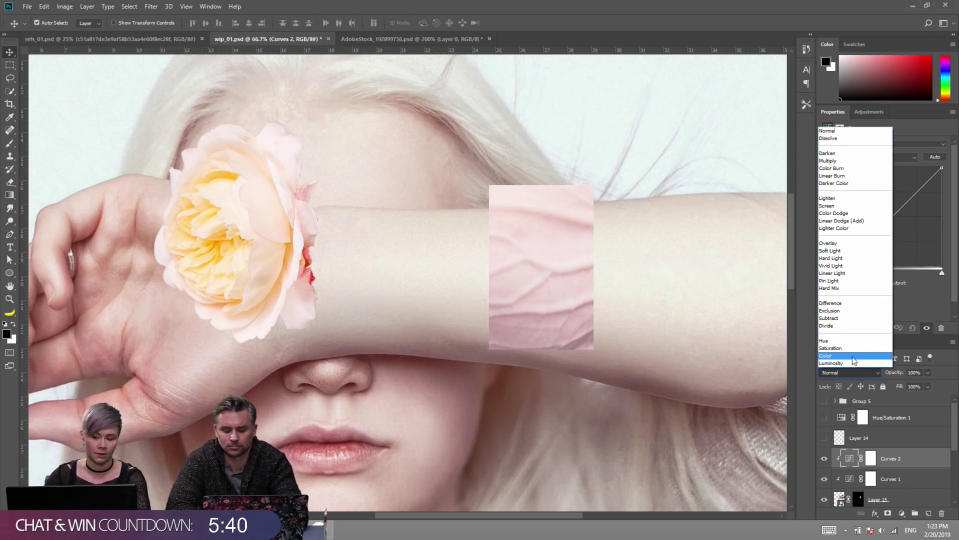
{"action": "left_click", "coordinate": [853, 357]}
Try pulling the RGB curve of Curves 2 steeply down to input 205, output 16.
{"action": "left_click_drag", "start_coordinate": [882, 228], "coordinate": [925, 263]}
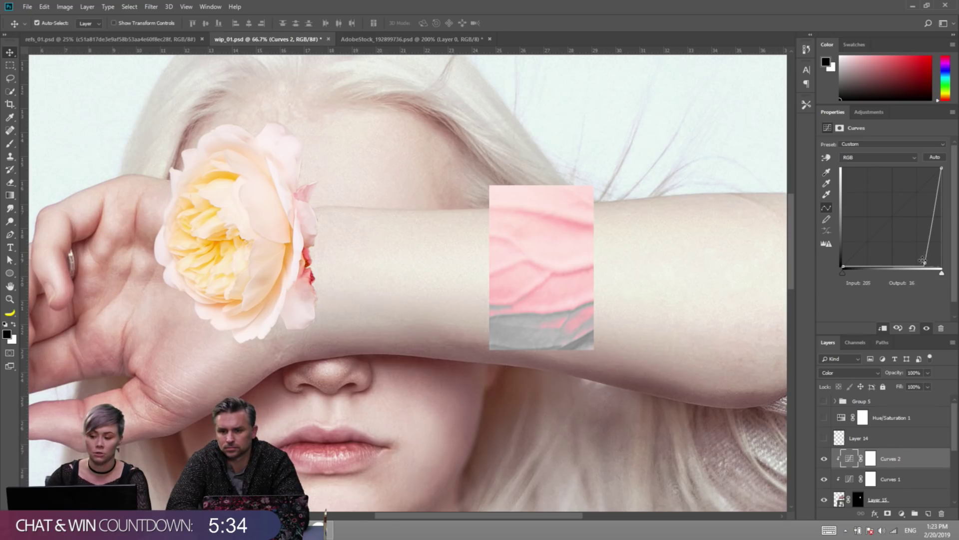
{"action": "left_click_drag", "start_coordinate": [924, 260], "coordinate": [849, 277]}
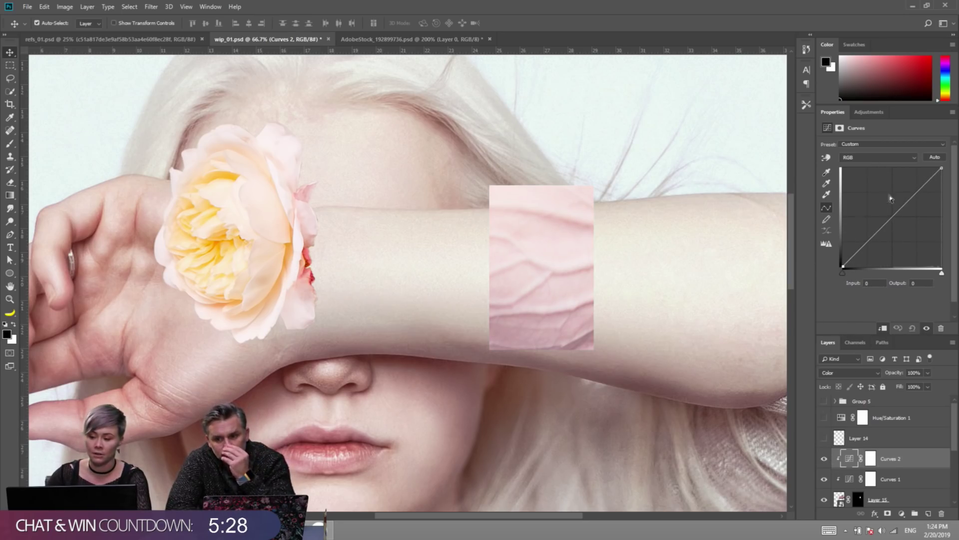
{"action": "left_click_drag", "start_coordinate": [890, 198], "coordinate": [883, 169]}
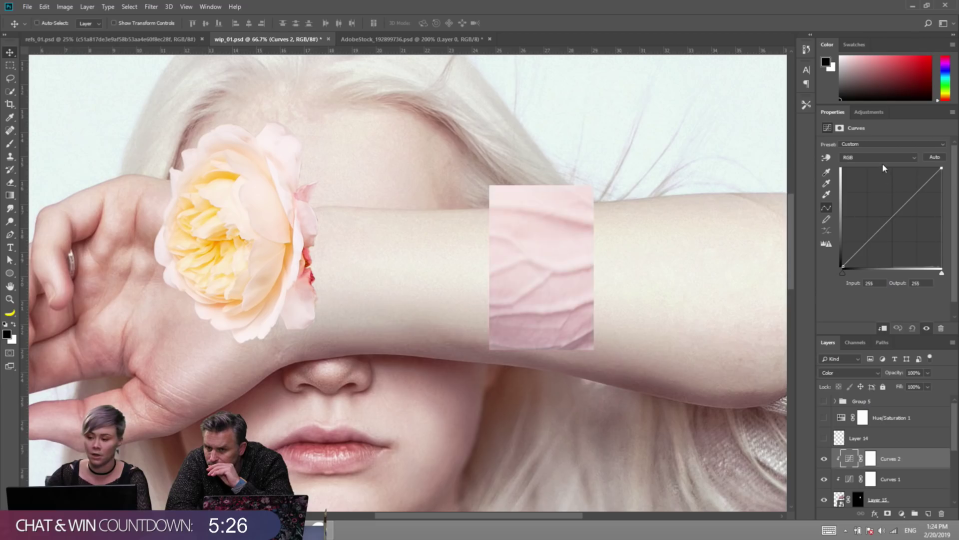
Raise the green channel curve of Curves 2 steeply and show the Hue/Saturation 1 adjustment again.
{"action": "left_click", "coordinate": [879, 158]}
{"action": "left_click", "coordinate": [869, 183]}
{"action": "left_click_drag", "start_coordinate": [874, 235], "coordinate": [857, 199]}
{"action": "left_click", "coordinate": [879, 438]}
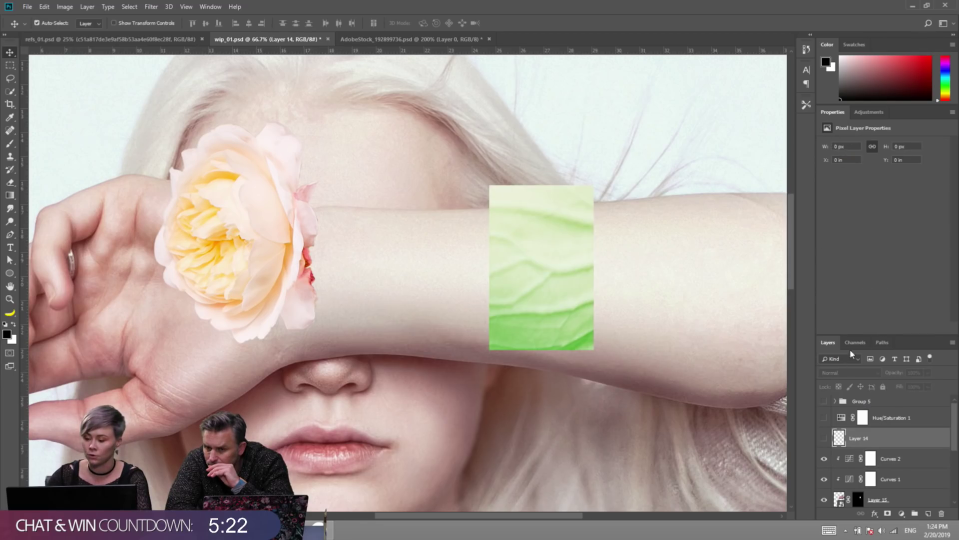
{"action": "left_click", "coordinate": [824, 417]}
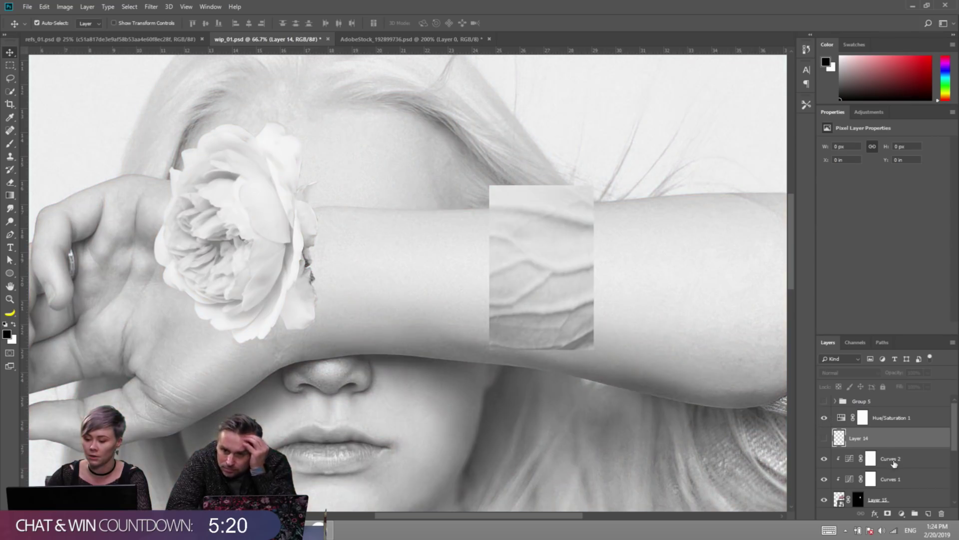
Try lowering the RGB curve of Curves 2 to input 172, output 11, and undo it.
{"action": "left_click", "coordinate": [894, 463]}
{"action": "left_click", "coordinate": [889, 213]}
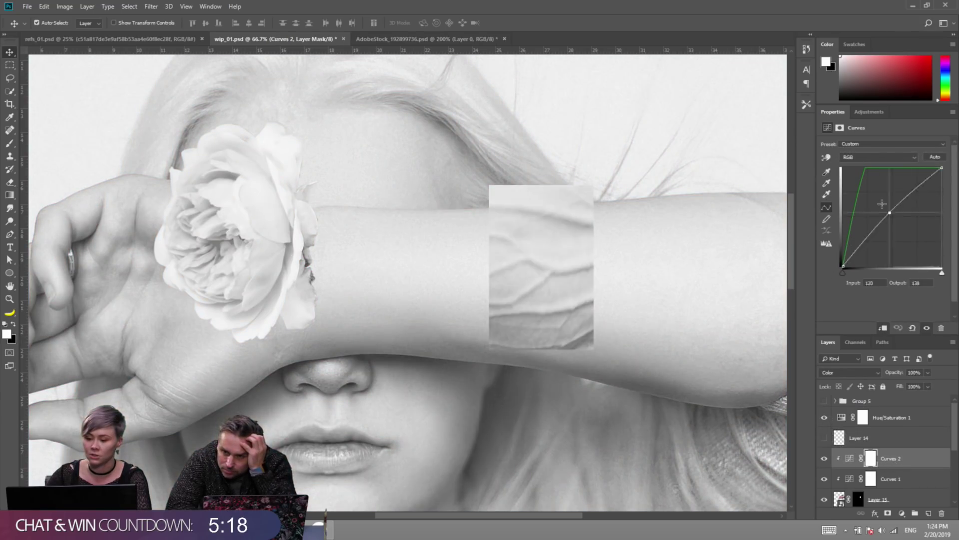
{"action": "left_click_drag", "start_coordinate": [889, 213], "coordinate": [910, 261]}
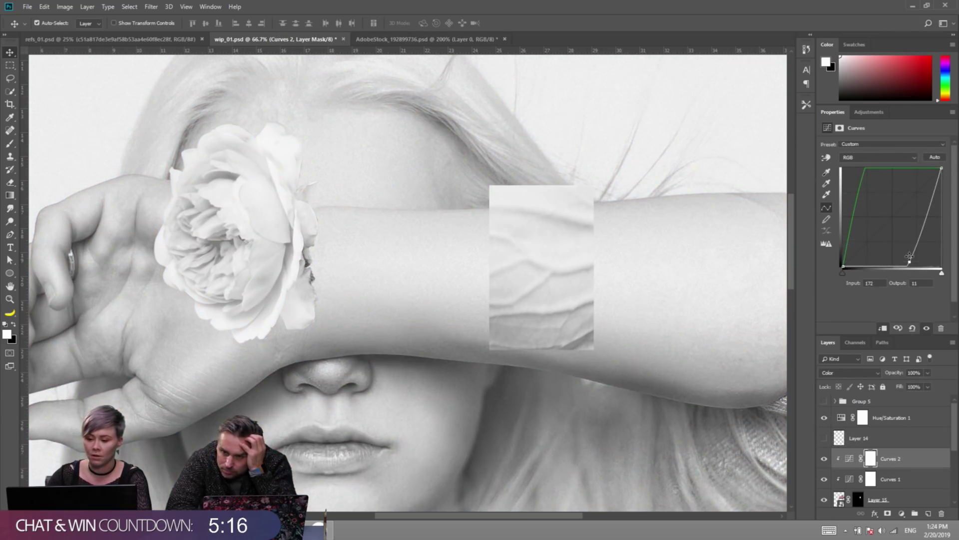
{"action": "key", "text": "ctrl+z"}
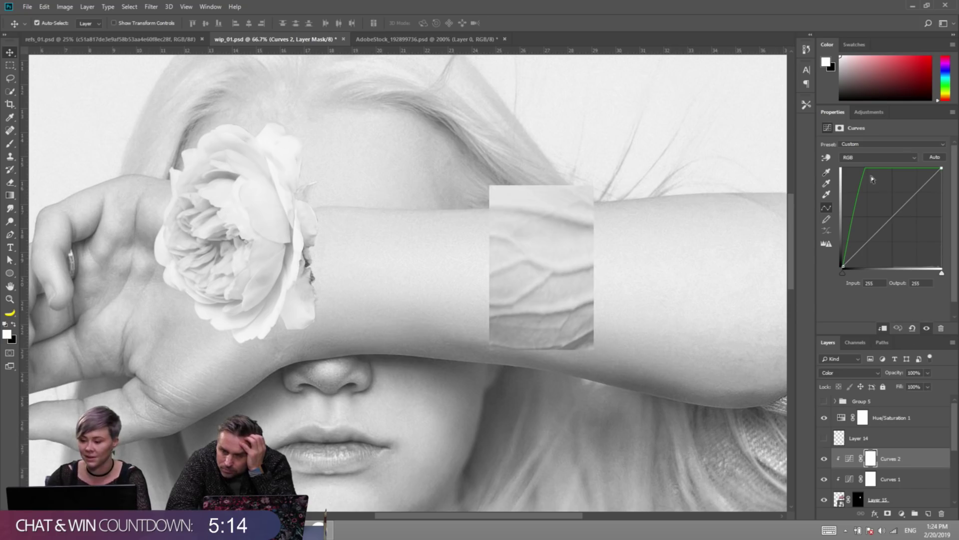
Try raising the midtones of the red channel curve in Curves 2.
{"action": "left_click", "coordinate": [868, 158]}
{"action": "left_click", "coordinate": [859, 165]}
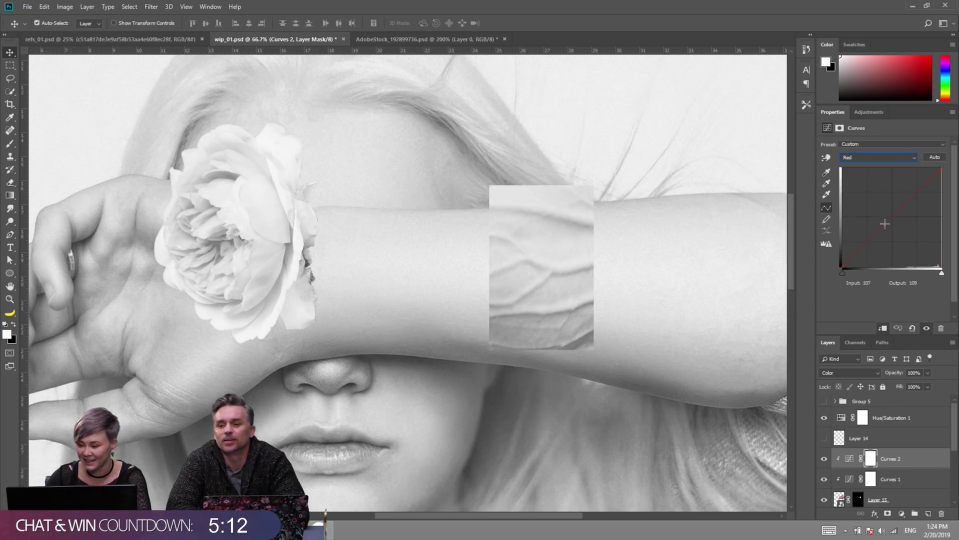
{"action": "left_click_drag", "start_coordinate": [874, 238], "coordinate": [874, 199]}
Set the Hue/Saturation 1 adjustment's blend mode to Color.
{"action": "left_click", "coordinate": [889, 418]}
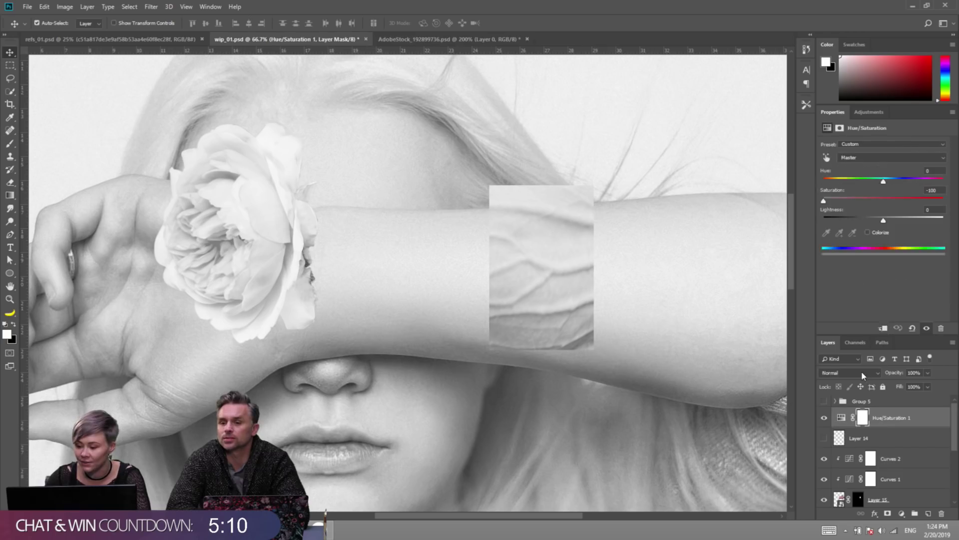
{"action": "left_click", "coordinate": [862, 372]}
{"action": "left_click", "coordinate": [852, 356]}
Pull the green channel curve of Curves 2 down to input 154, output 16.
{"action": "left_click", "coordinate": [885, 458]}
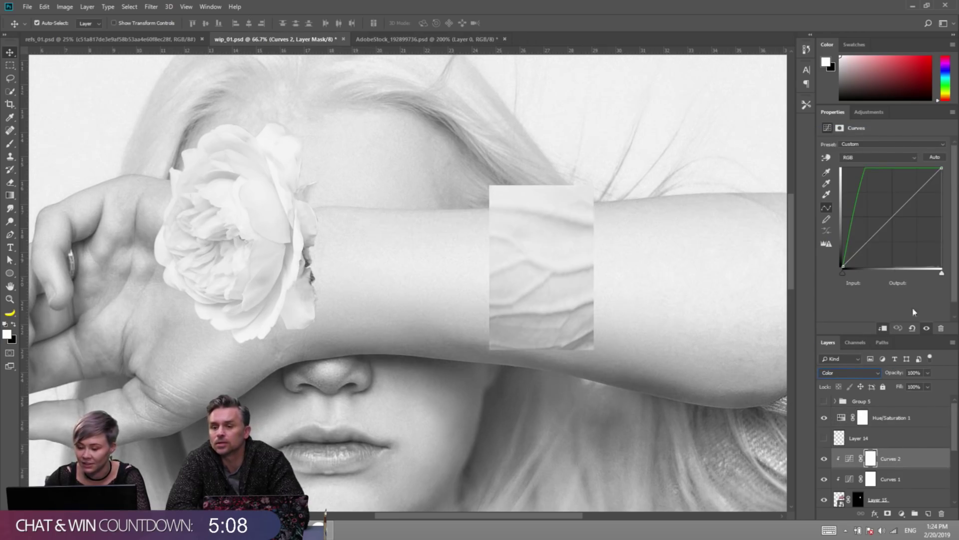
{"action": "left_click", "coordinate": [872, 158]}
{"action": "left_click", "coordinate": [860, 179]}
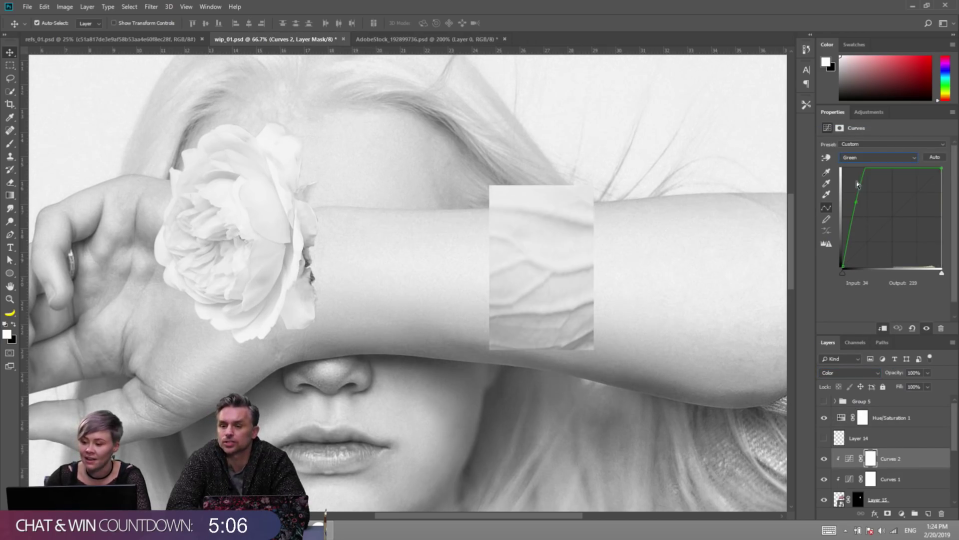
{"action": "left_click_drag", "start_coordinate": [860, 202], "coordinate": [898, 266]}
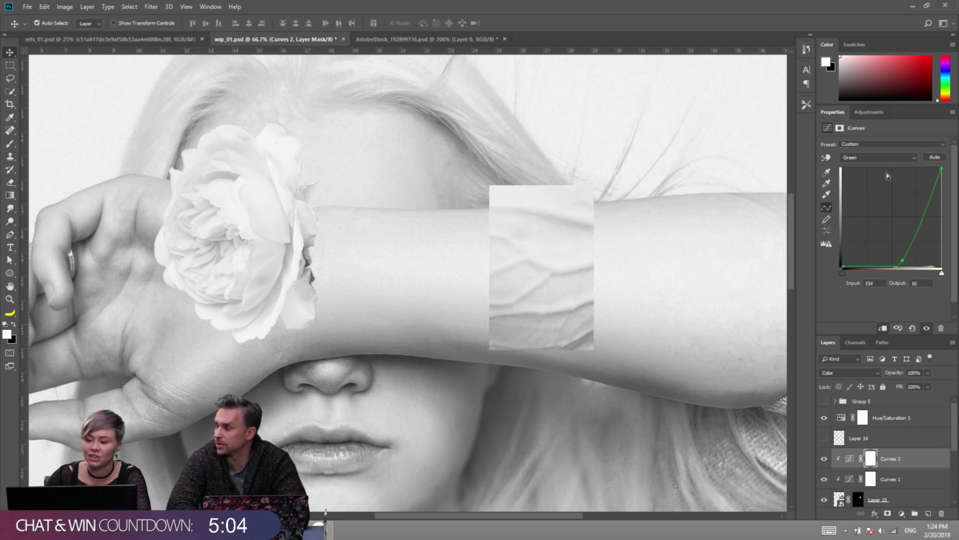
Try raising the RGB curve of Curves 2 to input 75, output 168, and revert the recent curve changes.
{"action": "left_click", "coordinate": [879, 157]}
{"action": "left_click", "coordinate": [859, 165]}
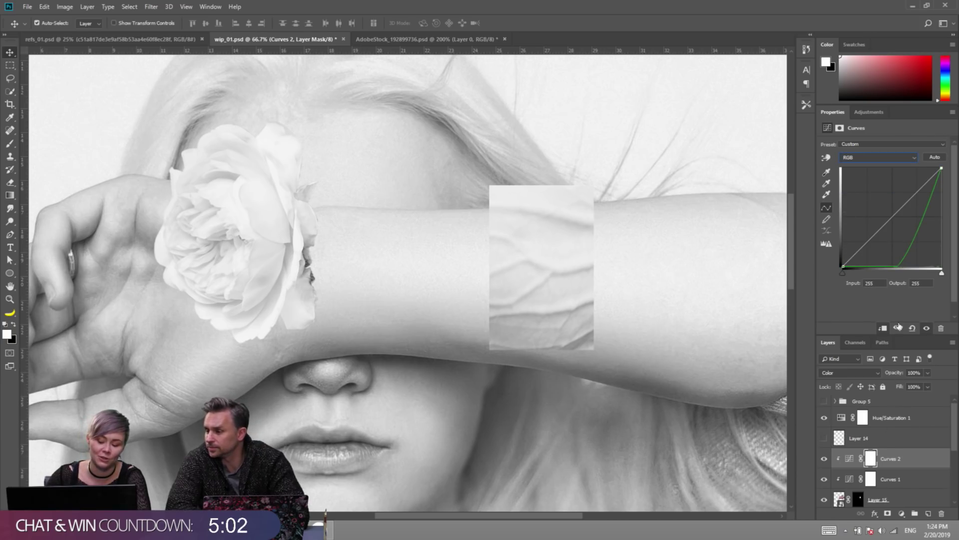
{"action": "left_click_drag", "start_coordinate": [873, 235], "coordinate": [874, 230]}
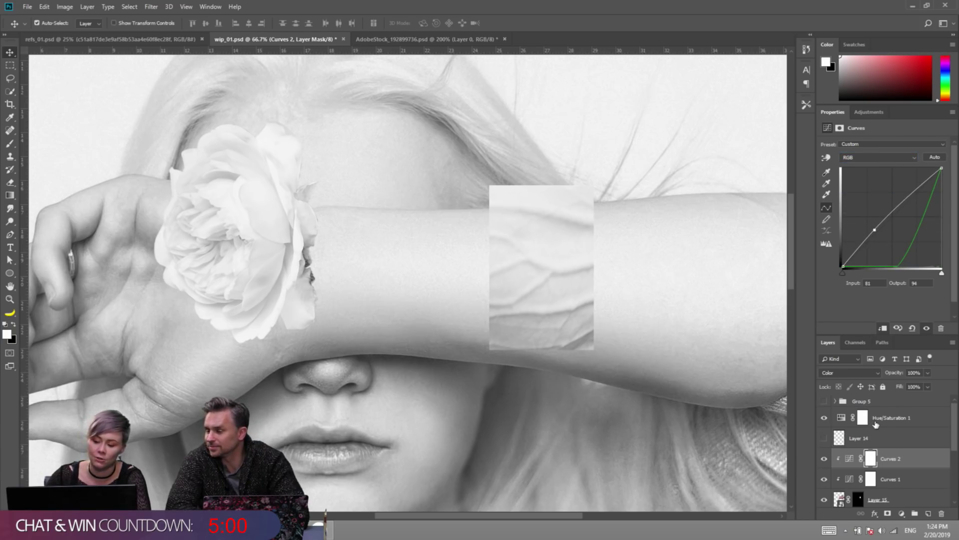
{"action": "left_click", "coordinate": [879, 418]}
{"action": "left_click", "coordinate": [888, 466]}
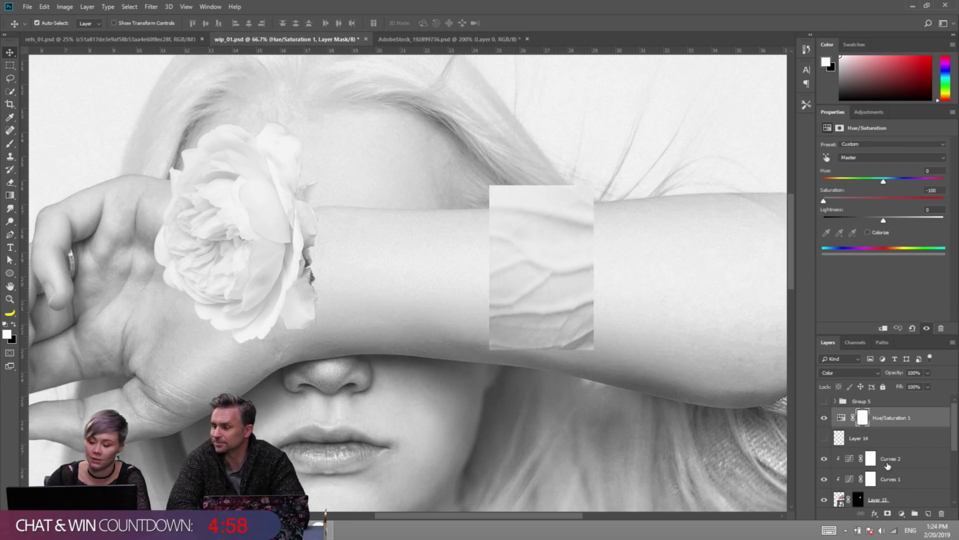
{"action": "left_click_drag", "start_coordinate": [890, 215], "coordinate": [873, 201]}
{"action": "left_click", "coordinate": [875, 229], "text": "ctrl"}
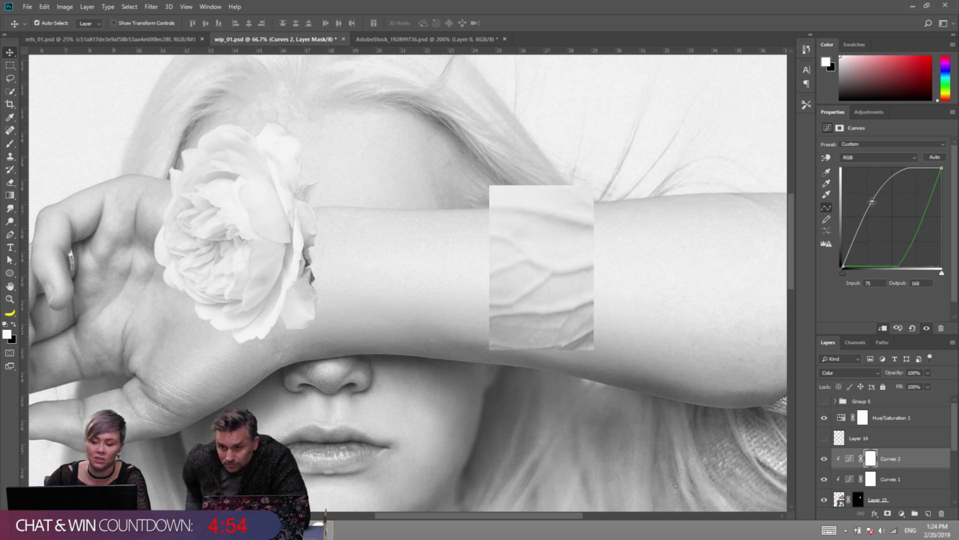
{"action": "key", "text": "Delete"}
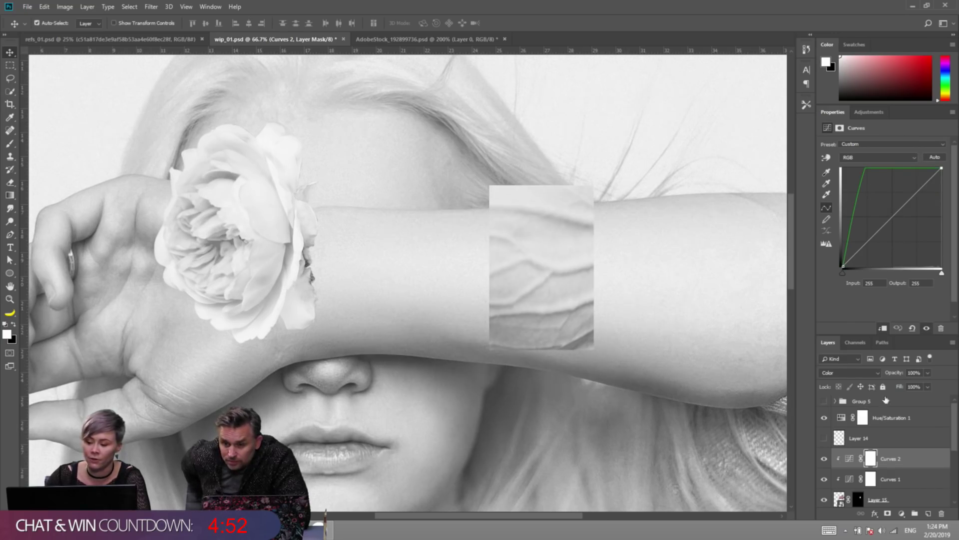
Delete the Hue/Saturation 1 adjustment layer and hide Curves 2.
{"action": "left_click", "coordinate": [887, 423]}
{"action": "key", "text": "Delete"}
{"action": "left_click", "coordinate": [825, 438]}
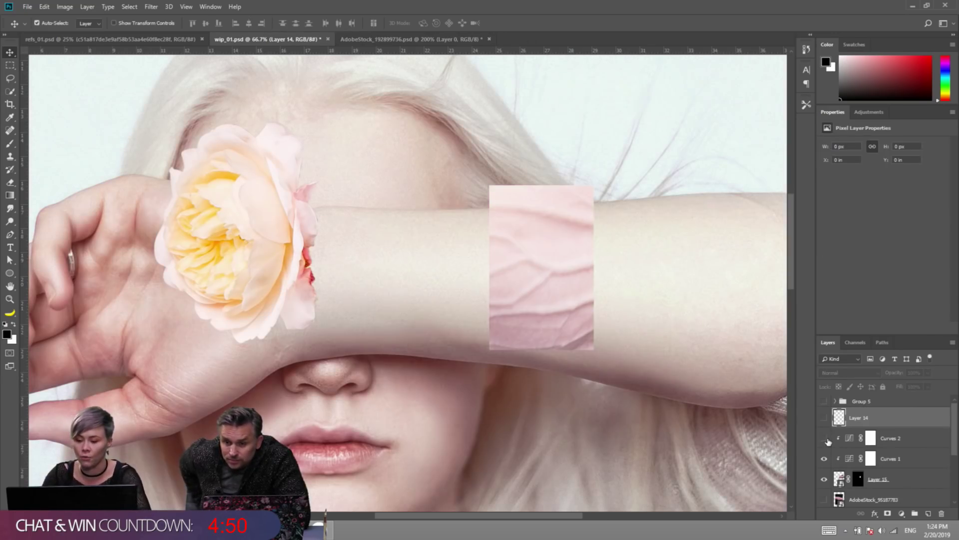
Replace Curves 2 with a fresh Curves adjustment clipped to the veined forearm patch and set its blend mode to Color.
{"action": "left_click", "coordinate": [894, 444]}
{"action": "key", "text": "Delete"}
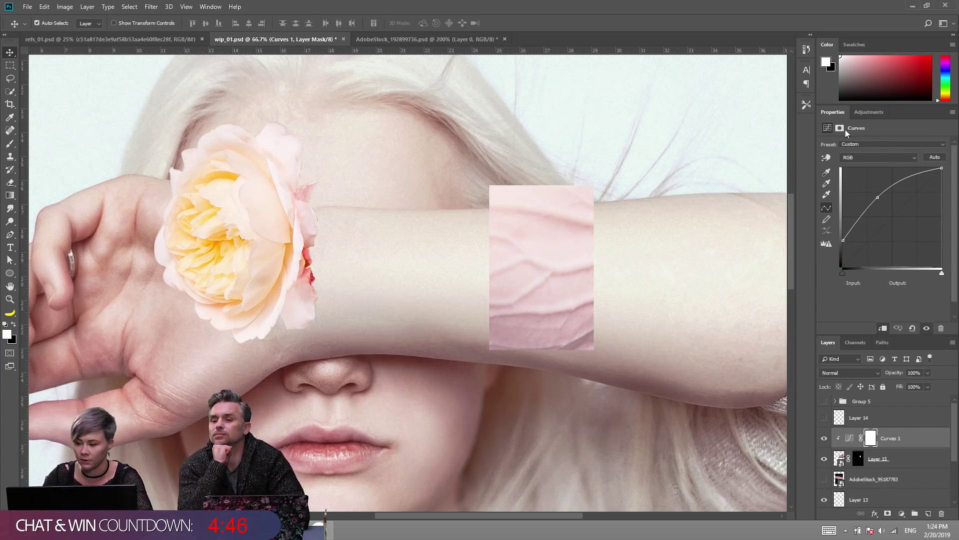
{"action": "left_click", "coordinate": [869, 112]}
{"action": "left_click", "coordinate": [854, 128]}
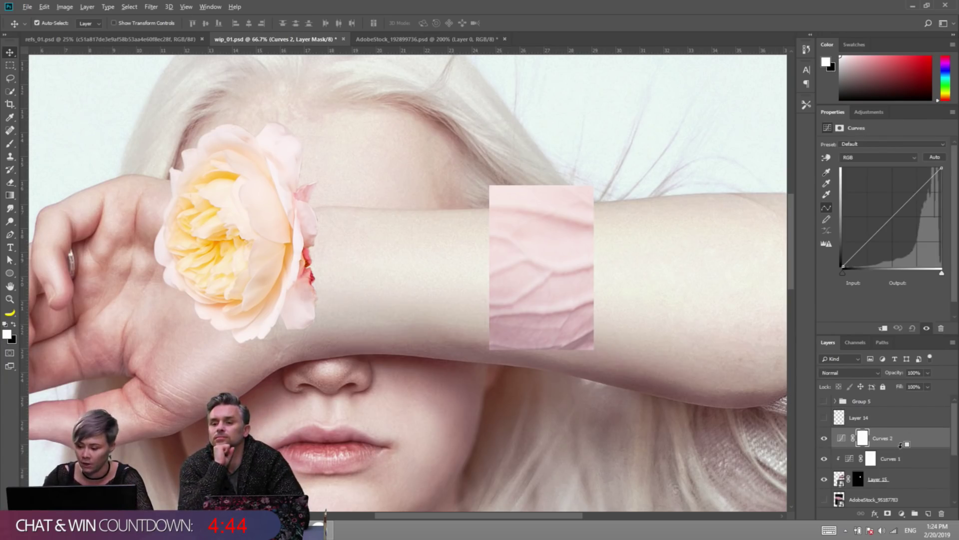
{"action": "left_click", "coordinate": [901, 448], "text": "alt"}
{"action": "left_click", "coordinate": [862, 372]}
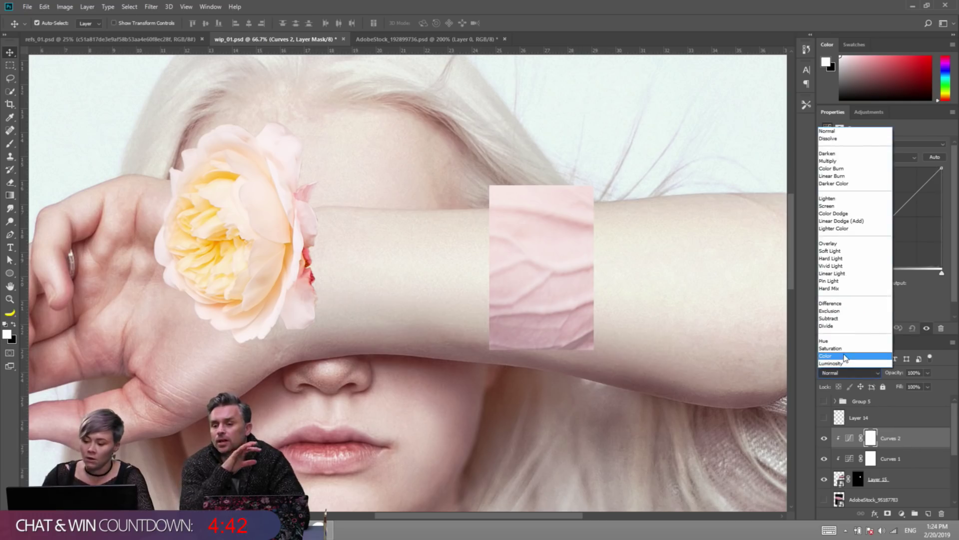
{"action": "left_click", "coordinate": [844, 356]}
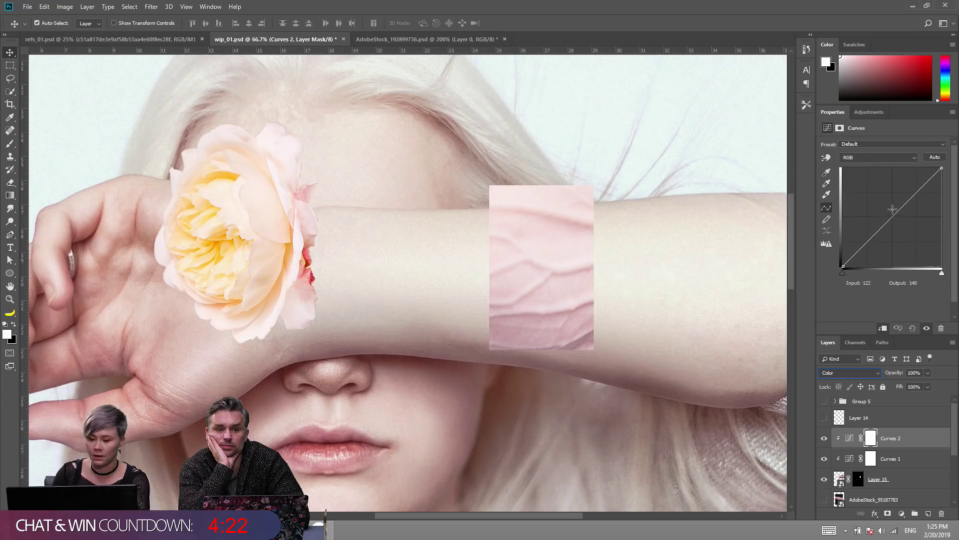
Lower the white end point of the red channel curve in Curves 2 to output 236.
{"action": "left_click", "coordinate": [879, 158]}
{"action": "left_click", "coordinate": [860, 167]}
{"action": "left_click_drag", "start_coordinate": [942, 169], "coordinate": [943, 170]}
{"action": "left_click_drag", "start_coordinate": [897, 214], "coordinate": [943, 177]}
{"action": "left_click", "coordinate": [943, 171]}
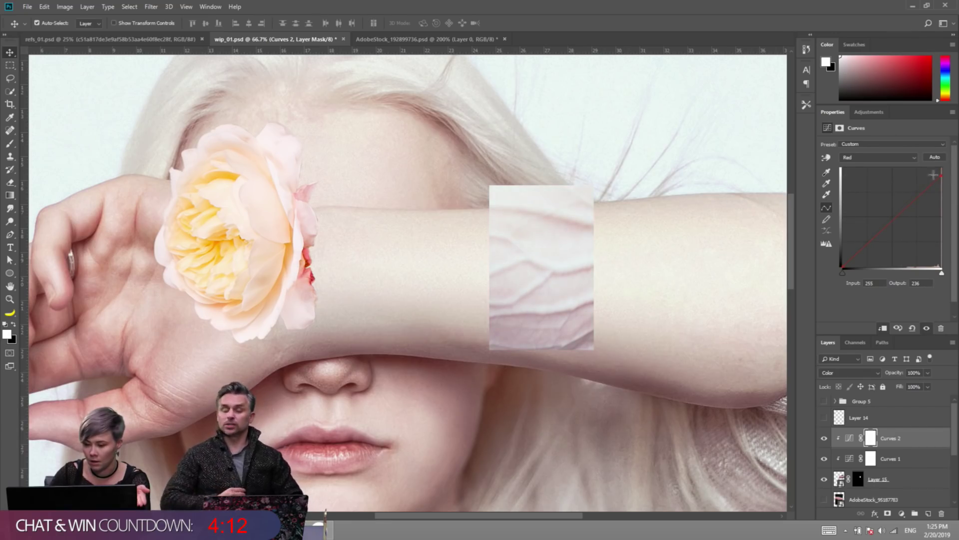
Raise the green curve of Curves 2 to input 146, output 157 and the red curve to input 134, output 153.
{"action": "left_click", "coordinate": [909, 158]}
{"action": "left_click", "coordinate": [865, 182]}
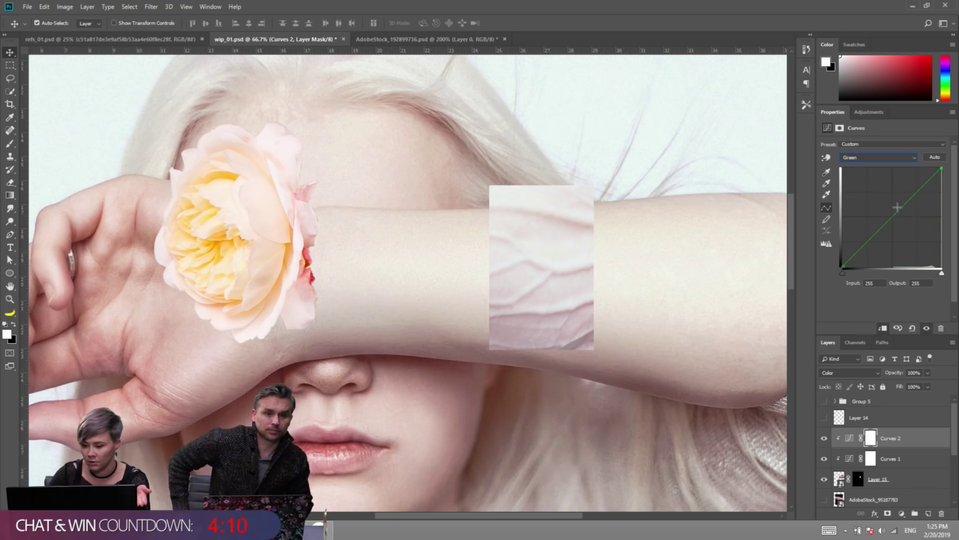
{"action": "left_click_drag", "start_coordinate": [898, 207], "coordinate": [900, 206]}
{"action": "left_click", "coordinate": [887, 159]}
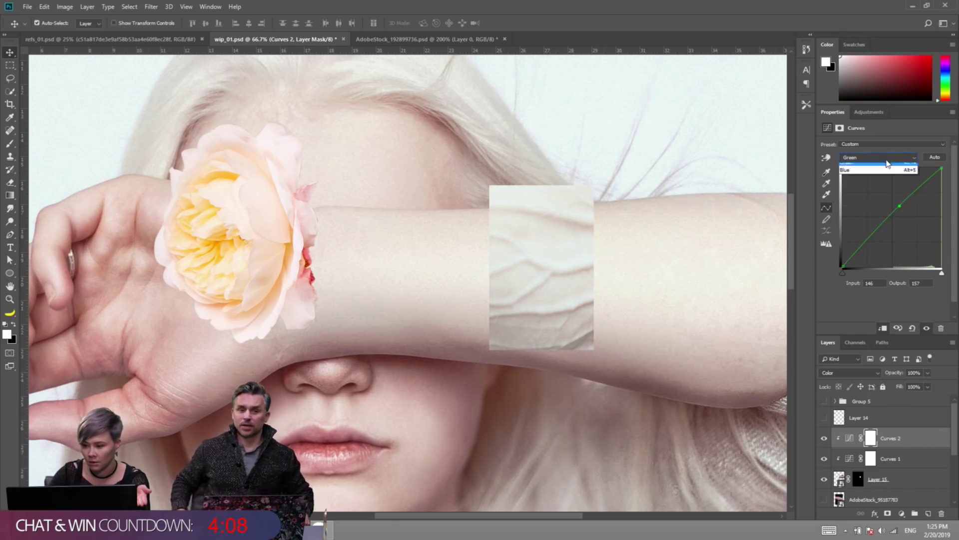
{"action": "left_click", "coordinate": [879, 173]}
{"action": "left_click_drag", "start_coordinate": [895, 218], "coordinate": [895, 206]}
Adjust the green channel curve's midpoint in Curves 2 to input 145, output 160.
{"action": "left_click", "coordinate": [893, 159]}
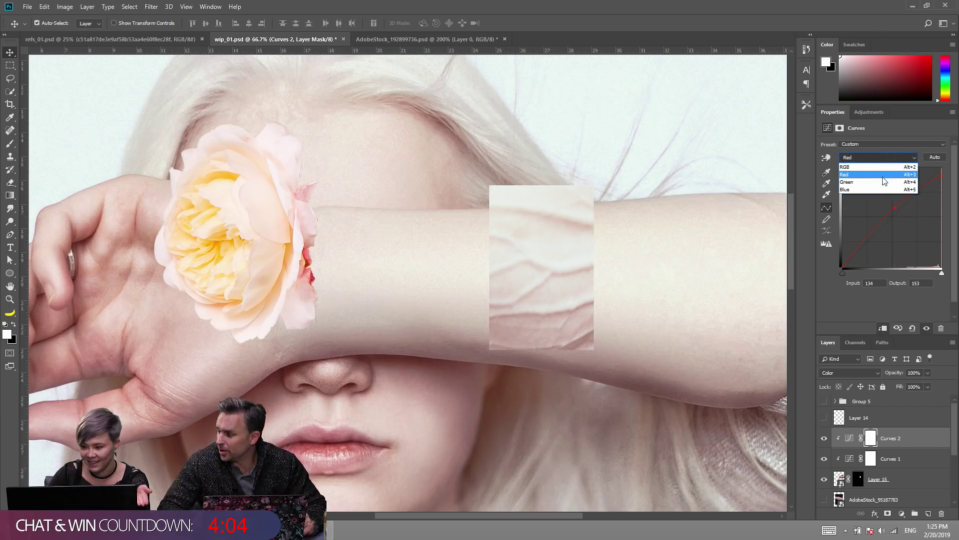
{"action": "left_click", "coordinate": [886, 184]}
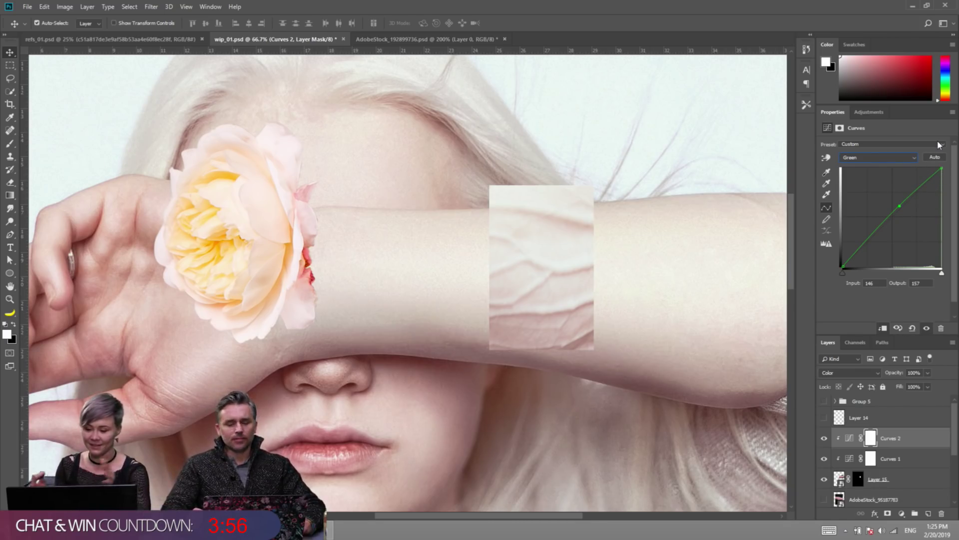
{"action": "left_click", "coordinate": [941, 168]}
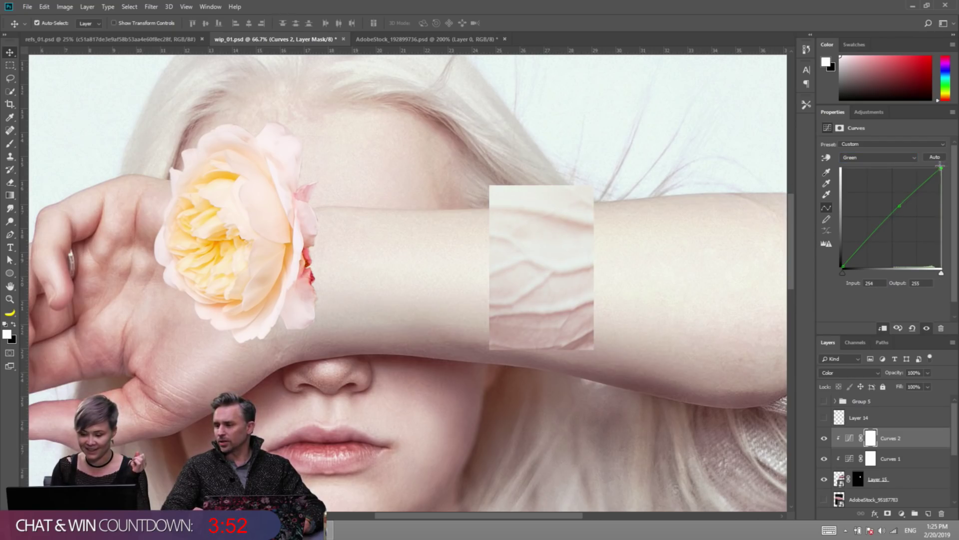
{"action": "left_click", "coordinate": [900, 207]}
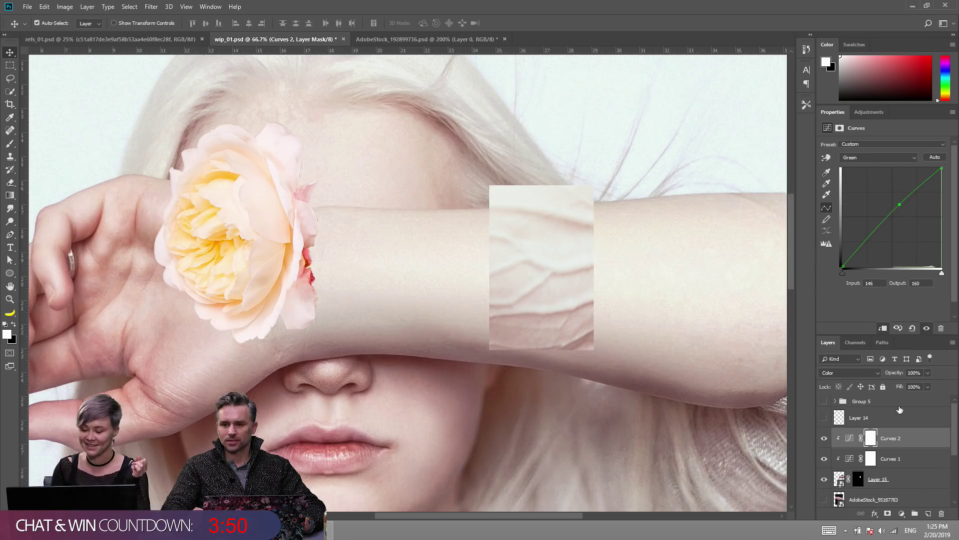
{"action": "left_click", "coordinate": [900, 459]}
{"action": "left_click_drag", "start_coordinate": [939, 171], "coordinate": [947, 169]}
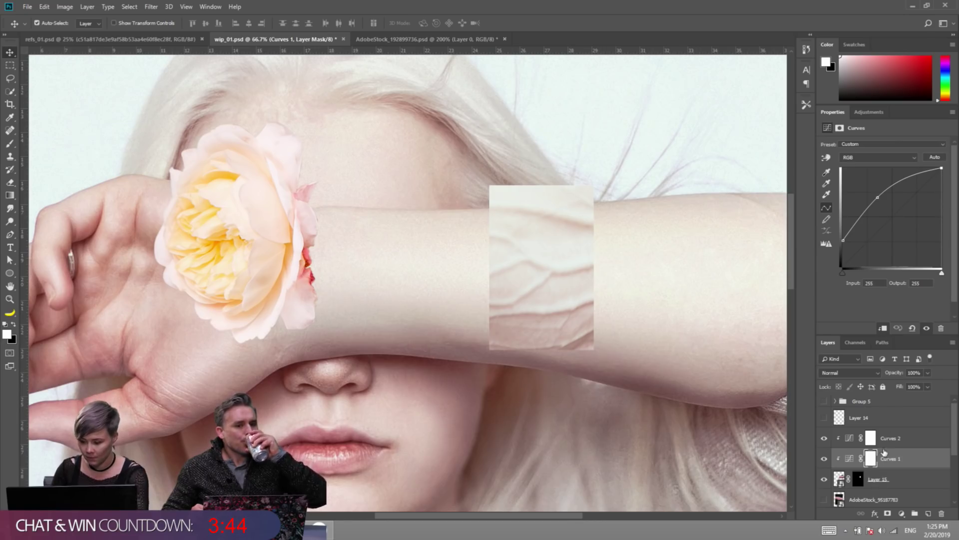
{"action": "left_click", "coordinate": [857, 482]}
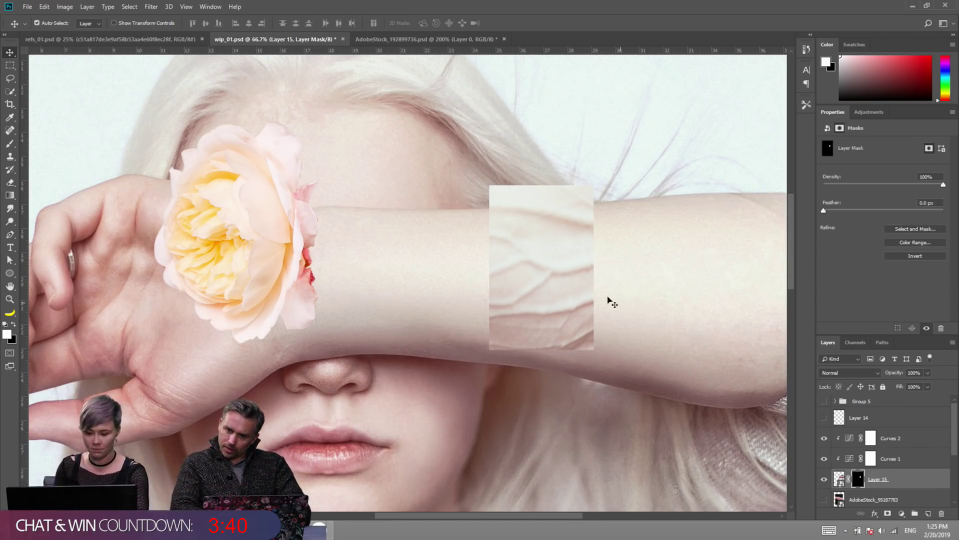
{"action": "left_click", "coordinate": [897, 459]}
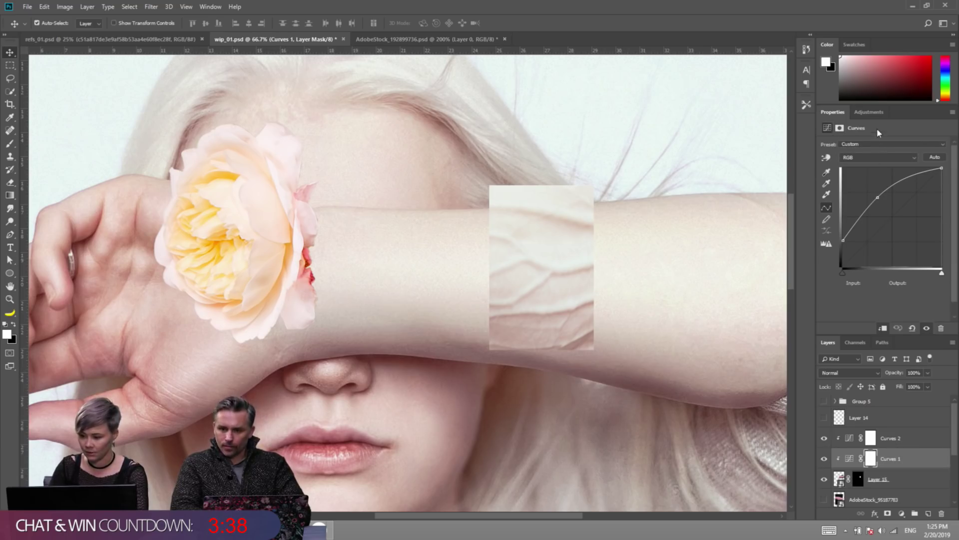
{"action": "left_click", "coordinate": [862, 157]}
{"action": "left_click", "coordinate": [868, 190]}
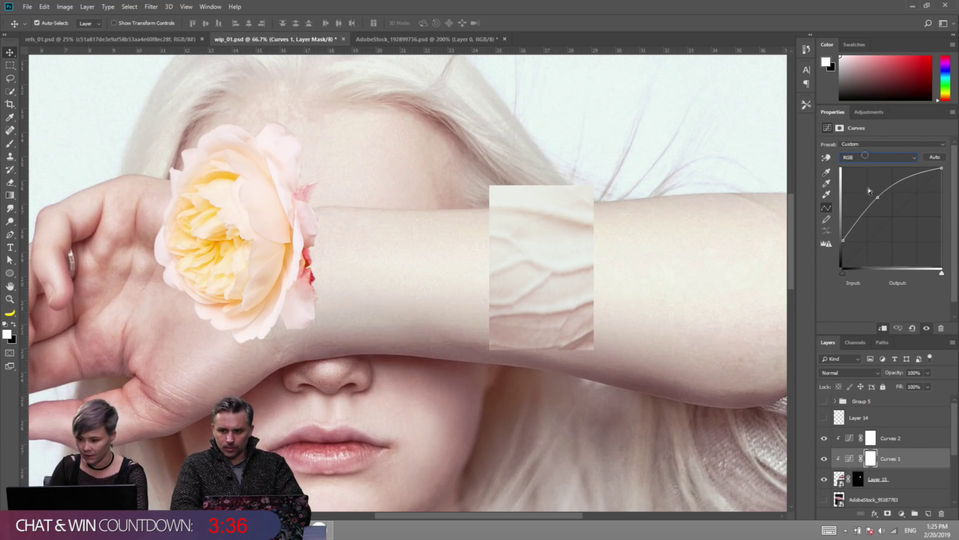
{"action": "left_click", "coordinate": [869, 163]}
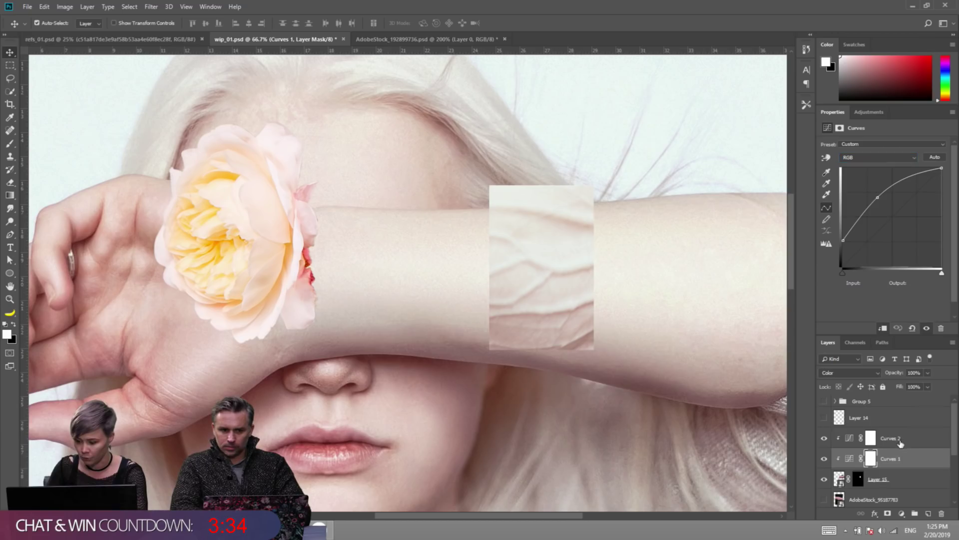
Fine-tune the green channel curve's midpoint in Curves 2 to bring the veined patch closer to the arm's skin color.
{"action": "key", "text": "alt+bracketright"}
{"action": "left_click", "coordinate": [874, 157]}
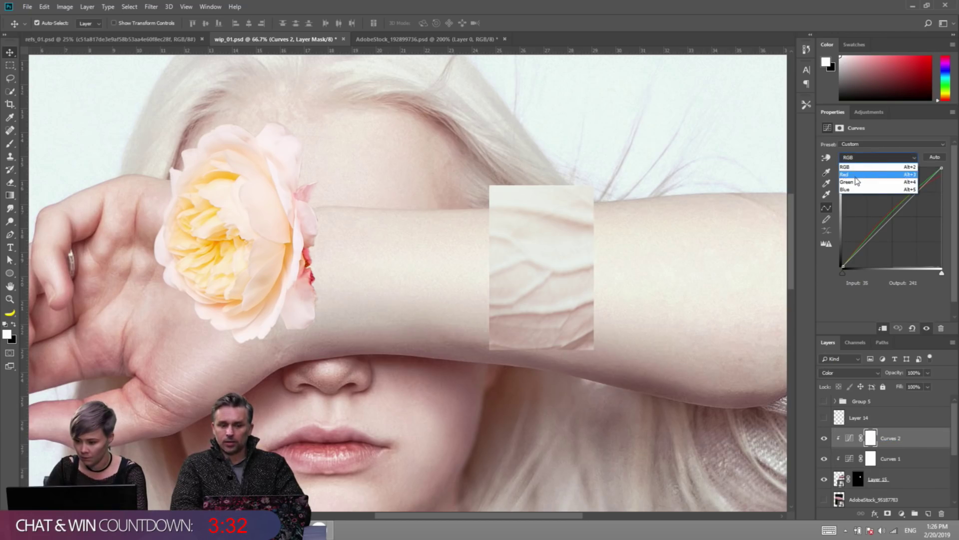
{"action": "left_click", "coordinate": [875, 179]}
{"action": "left_click_drag", "start_coordinate": [899, 206], "coordinate": [892, 208]}
{"action": "left_click", "coordinate": [887, 162]}
{"action": "left_click", "coordinate": [878, 172]}
Replace Layer 15's rectangular mask with a new fully black mask that hides the veined forearm.
{"action": "left_click", "coordinate": [859, 476]}
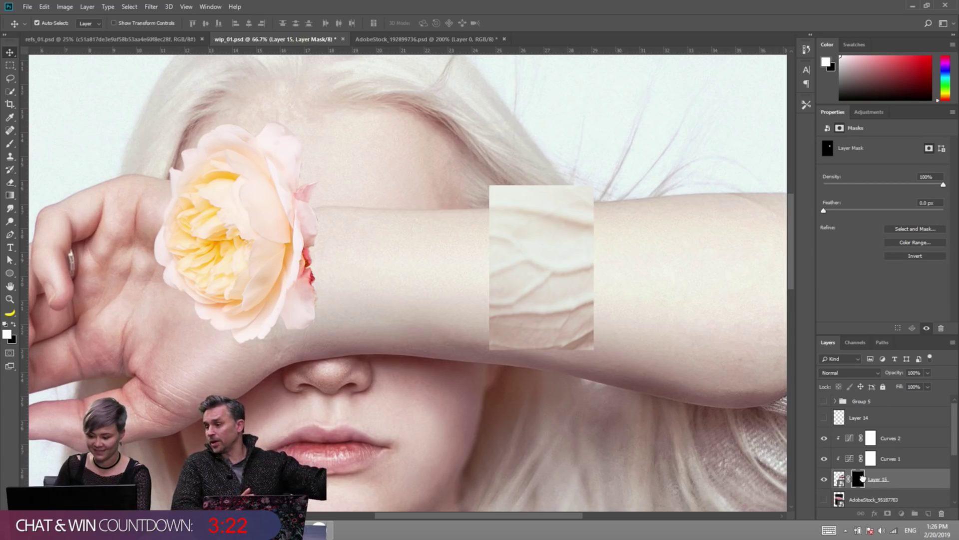
{"action": "left_click_drag", "start_coordinate": [862, 479], "coordinate": [941, 513]}
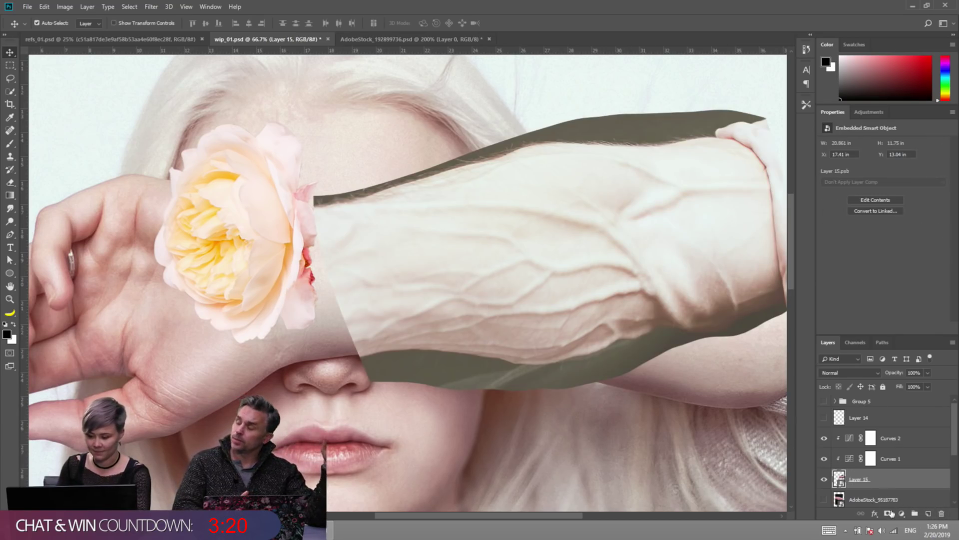
{"action": "left_click", "coordinate": [888, 513]}
{"action": "key", "text": "ctrl+i"}
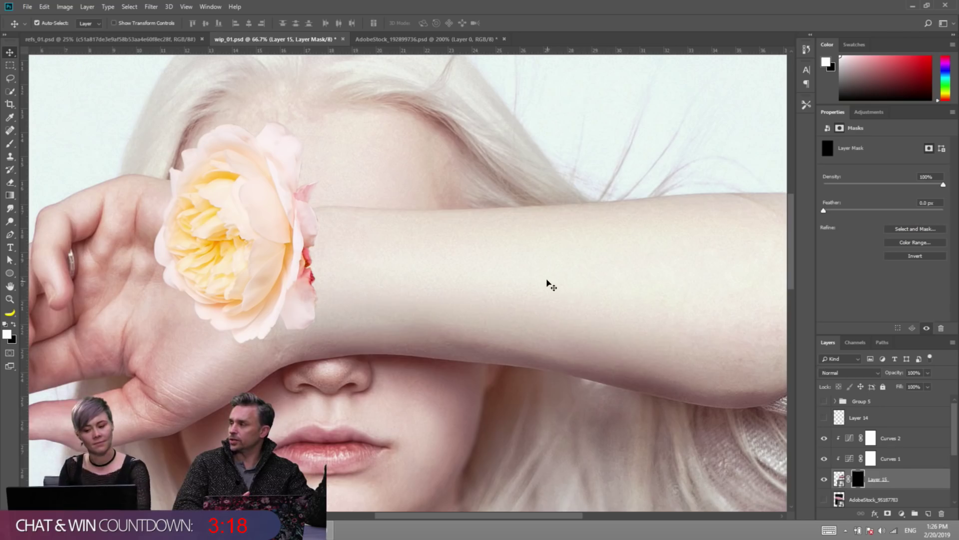
Set up the Brush tool with the Soft Round Pressure Opacity preset at 250 px and white as the foreground color.
{"action": "key", "text": "b"}
{"action": "right_click", "coordinate": [544, 275]}
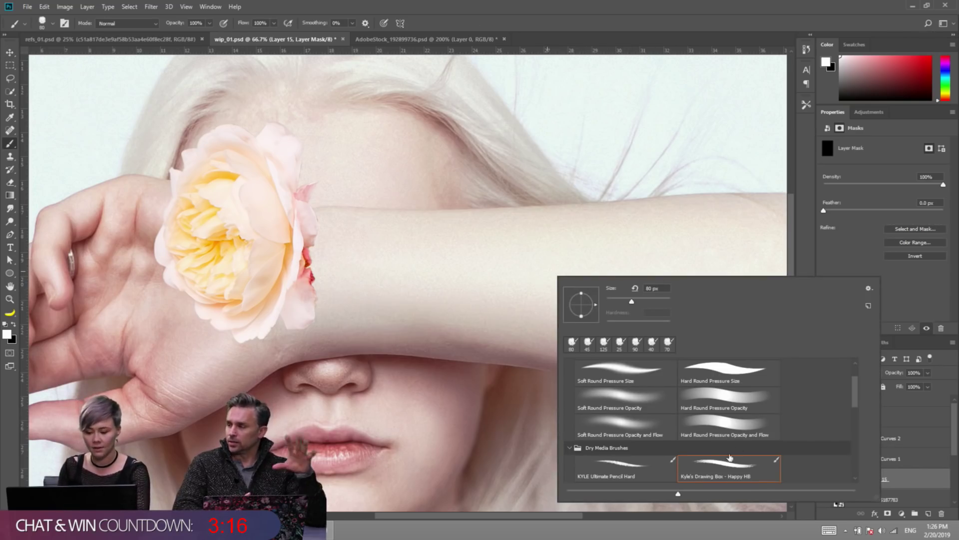
{"action": "scroll", "coordinate": [859, 378], "scroll_direction": "up", "scroll_amount": 2}
{"action": "left_click", "coordinate": [628, 448]}
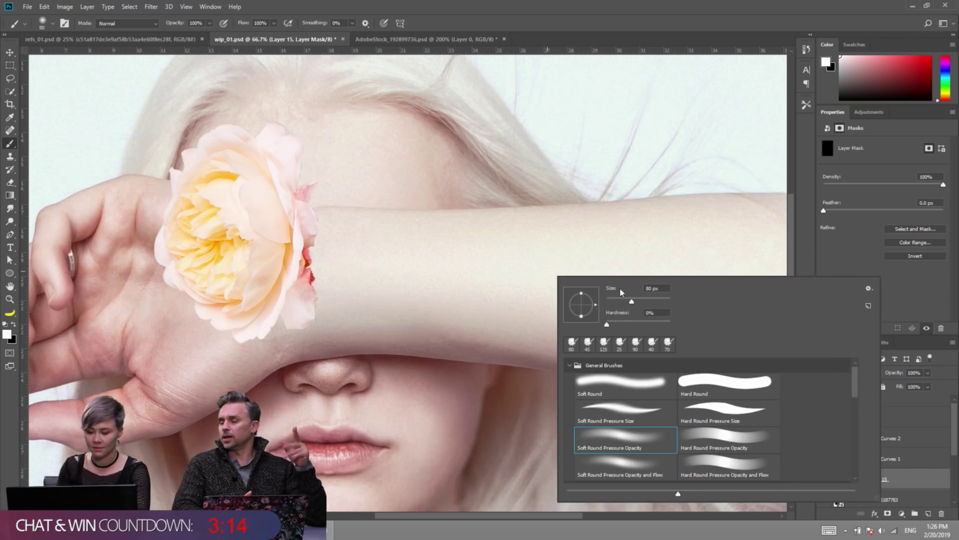
{"action": "key", "text": "Return"}
{"action": "key", "text": "x"}
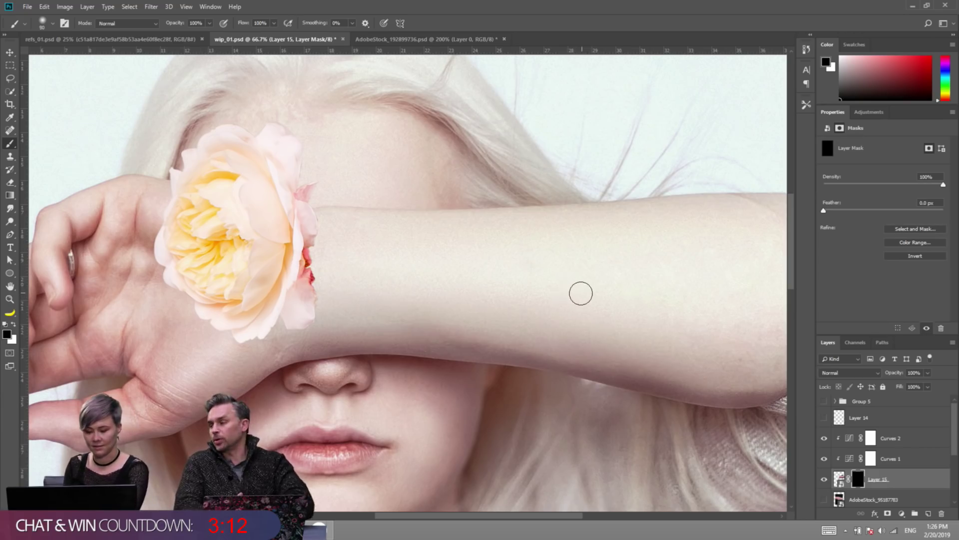
{"action": "key", "text": "bracketright"}
{"action": "key", "text": "bracketright"}
{"action": "key", "text": "bracketright"}
{"action": "key", "text": "bracketright"}
{"action": "key", "text": "bracketright"}
{"action": "key", "text": "bracketright"}
{"action": "key", "text": "bracketright"}
{"action": "key", "text": "x"}
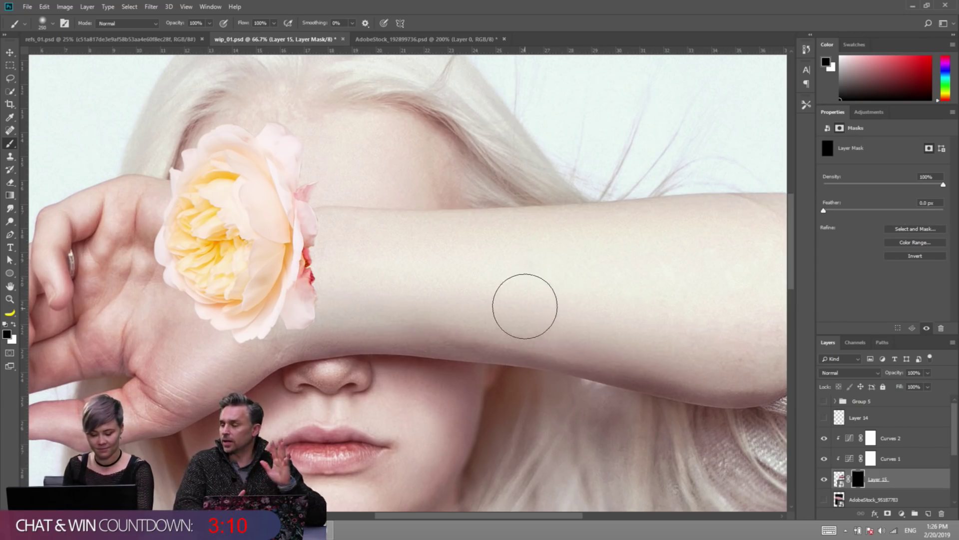
Paint white on Layer 15's mask along the middle of the forearm and toward the elbow to reveal the veins.
{"action": "mouse_move", "coordinate": [538, 293]}
{"action": "left_mouse_down"}
{"action": "mouse_move", "coordinate": [500, 292]}
{"action": "mouse_move", "coordinate": [561, 276]}
{"action": "mouse_move", "coordinate": [582, 281]}
{"action": "mouse_move", "coordinate": [571, 310]}
{"action": "mouse_move", "coordinate": [596, 314]}
{"action": "mouse_move", "coordinate": [616, 272]}
{"action": "mouse_move", "coordinate": [508, 265]}
{"action": "left_mouse_up"}
{"action": "mouse_move", "coordinate": [429, 294]}
{"action": "left_mouse_down"}
{"action": "mouse_move", "coordinate": [626, 264]}
{"action": "mouse_move", "coordinate": [597, 240]}
{"action": "mouse_move", "coordinate": [626, 256]}
{"action": "mouse_move", "coordinate": [500, 249]}
{"action": "mouse_move", "coordinate": [556, 237]}
{"action": "left_mouse_up"}
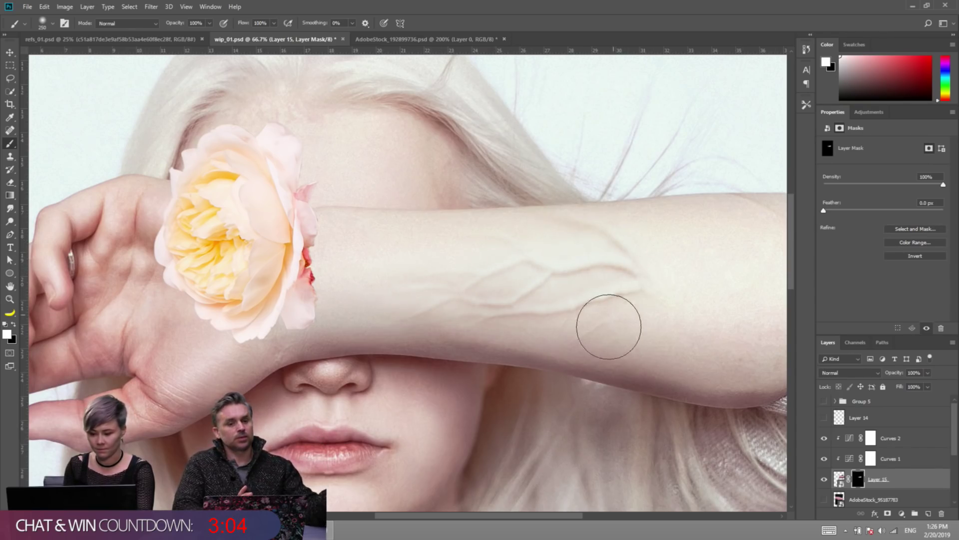
{"action": "key", "text": "x"}
{"action": "key", "text": "x"}
{"action": "mouse_move", "coordinate": [673, 315]}
{"action": "left_mouse_down"}
{"action": "mouse_move", "coordinate": [701, 298]}
{"action": "mouse_move", "coordinate": [628, 270]}
{"action": "mouse_move", "coordinate": [670, 304]}
{"action": "left_mouse_up"}
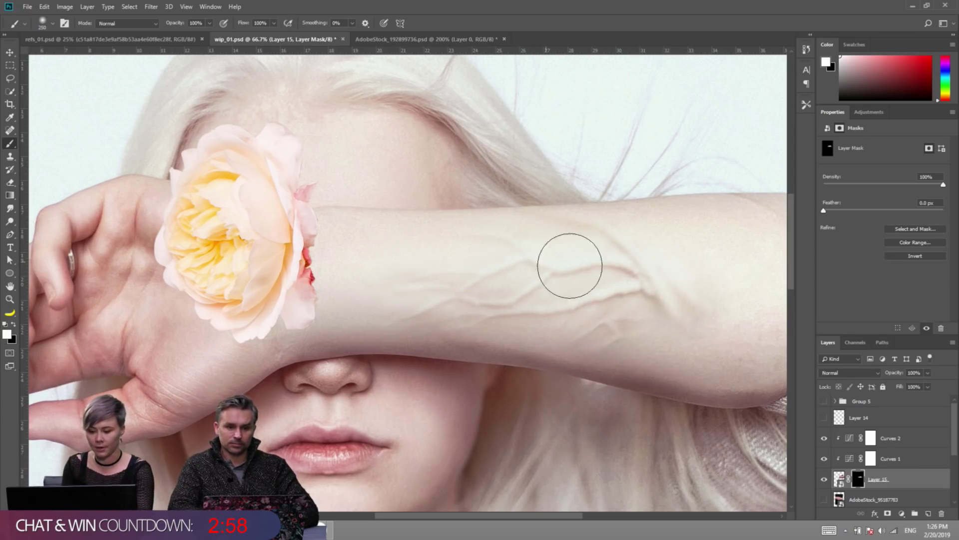
Refine the vein edges on Layer 15's mask with a 150 px brush, alternating black and white paint.
{"action": "key", "text": "bracketleft"}
{"action": "key", "text": "bracketleft"}
{"action": "key", "text": "bracketleft"}
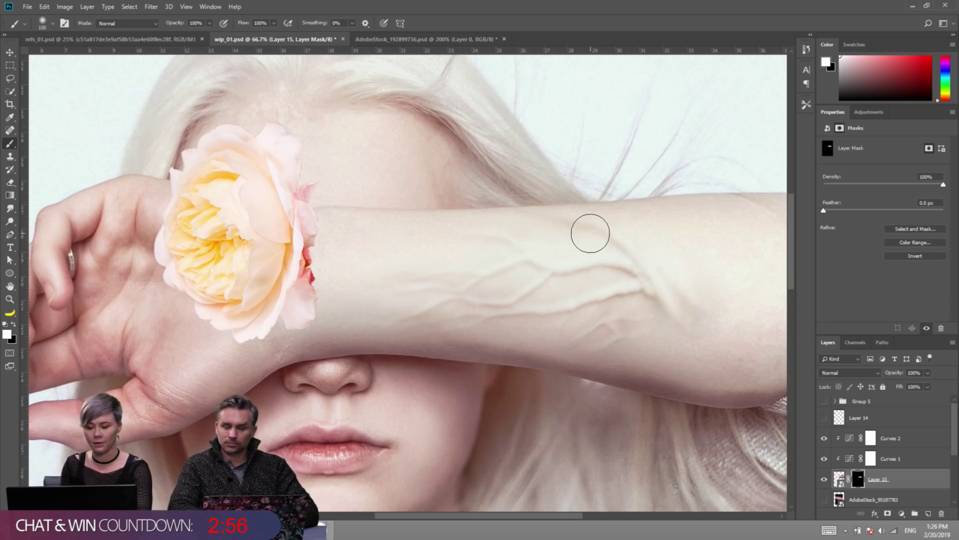
{"action": "key", "text": "x"}
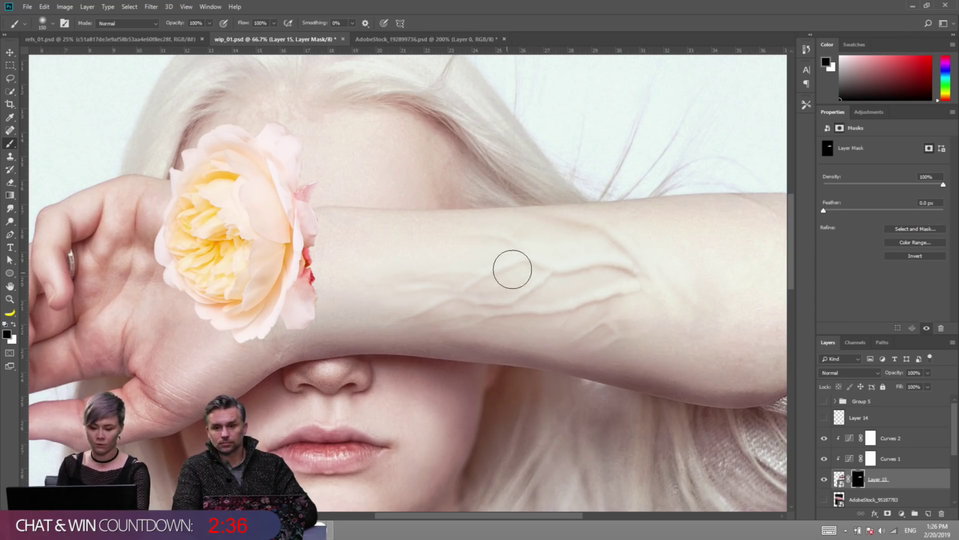
{"action": "key", "text": "c"}
{"action": "key", "text": "b"}
{"action": "key", "text": "x"}
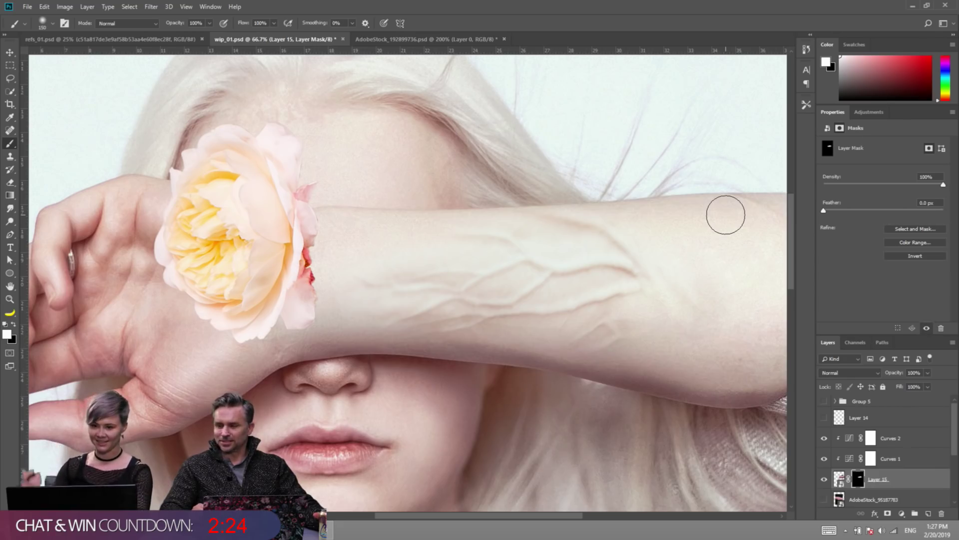
{"action": "key", "text": "x"}
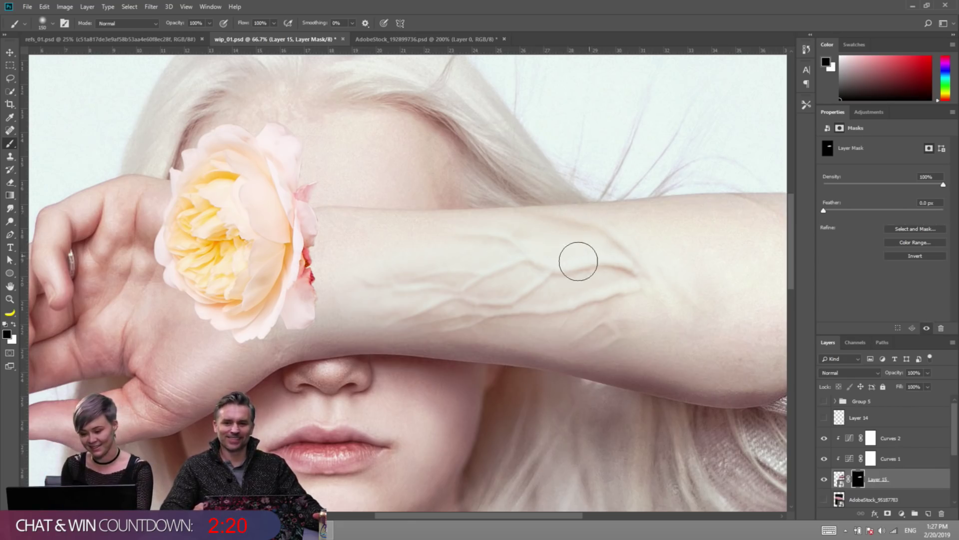
Duplicate Layer 15 together with Curves 1 and Curves 2, disable the copy's layer mask, and merge the copies into one layer.
{"action": "key", "text": "v"}
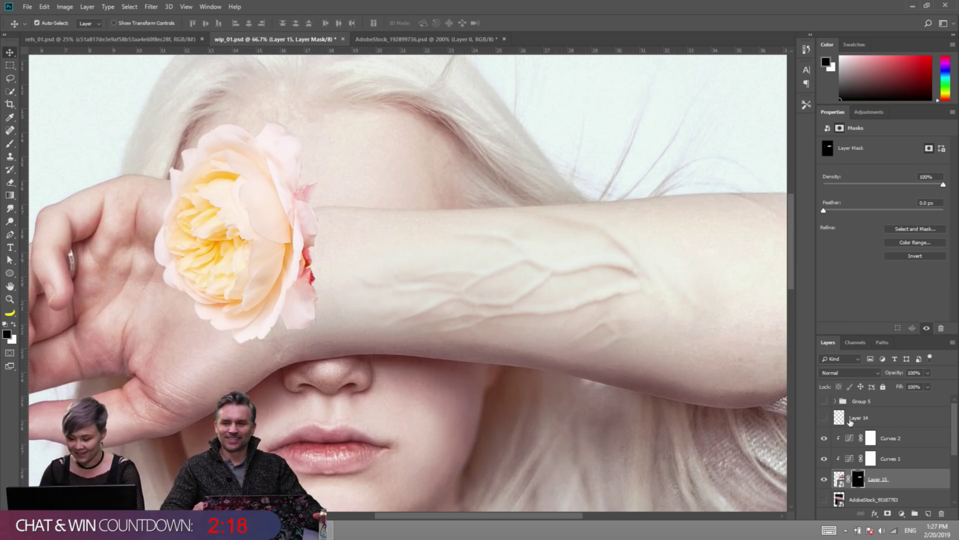
{"action": "left_click", "coordinate": [884, 443], "text": "shift"}
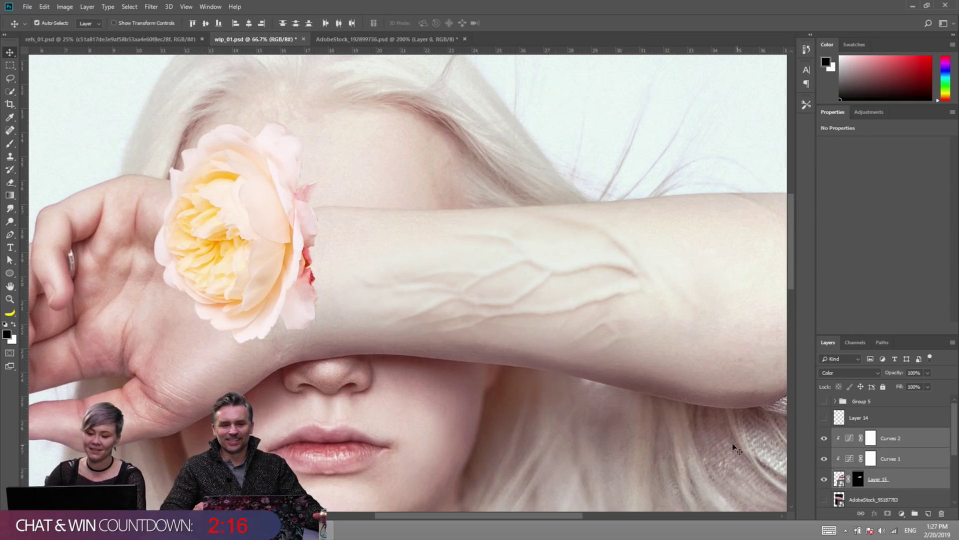
{"action": "scroll", "coordinate": [565, 307], "scroll_direction": "right", "scroll_amount": 2}
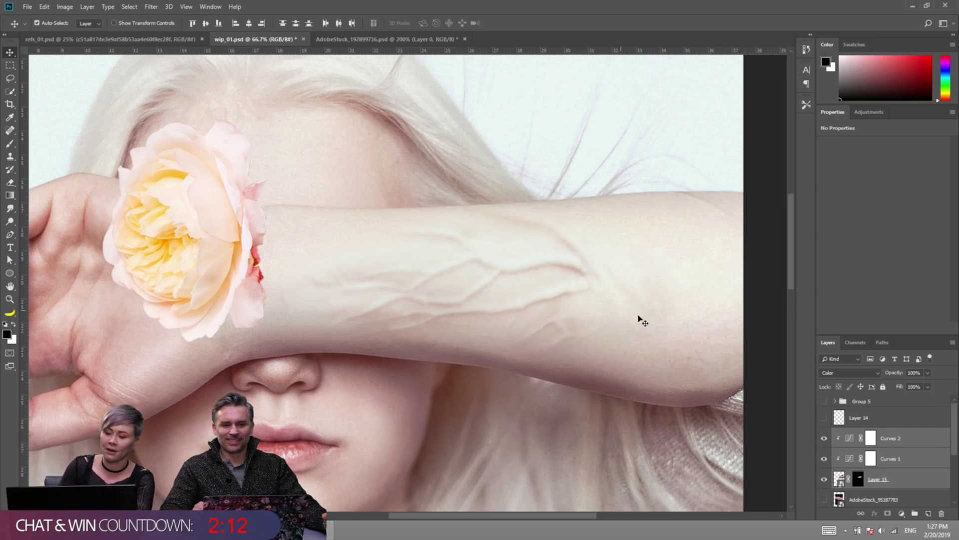
{"action": "left_click_drag", "start_coordinate": [915, 484], "coordinate": [930, 514]}
{"action": "left_click", "coordinate": [857, 478], "text": "shift"}
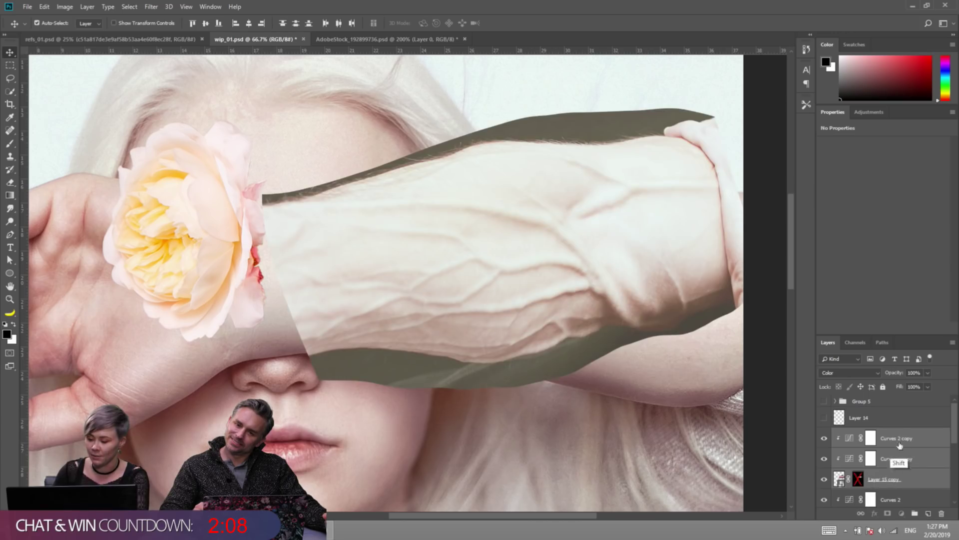
{"action": "key", "text": "ctrl+e"}
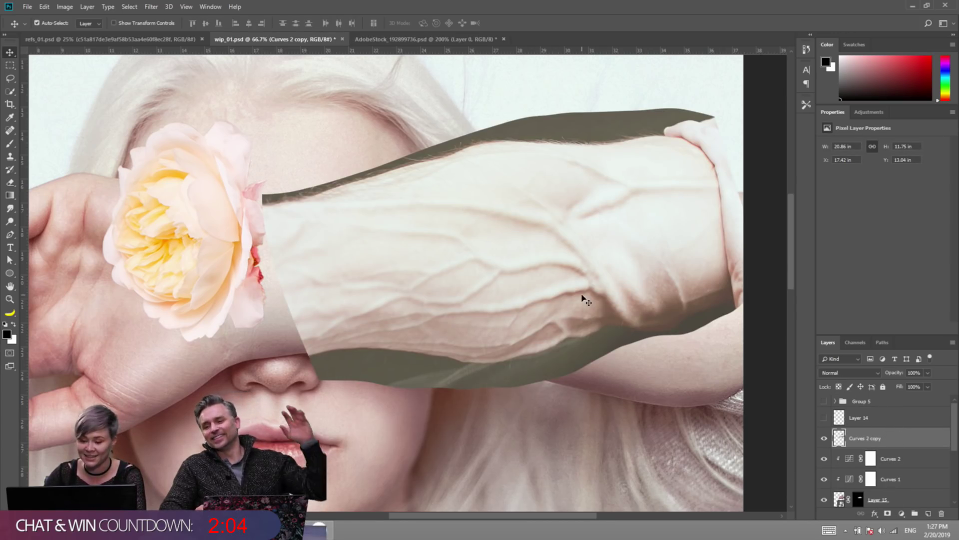
Position the merged Curves 2 copy veins over the forearm toward the elbow and set the layer's fill to 64%.
{"action": "left_click_drag", "start_coordinate": [582, 298], "coordinate": [700, 361]}
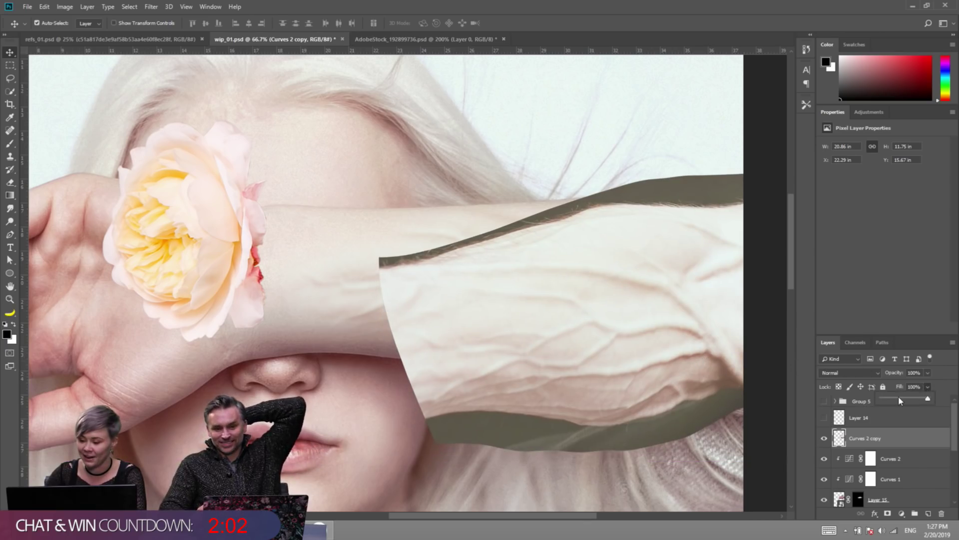
{"action": "left_click", "coordinate": [898, 398]}
{"action": "left_click_drag", "start_coordinate": [512, 321], "coordinate": [595, 296]}
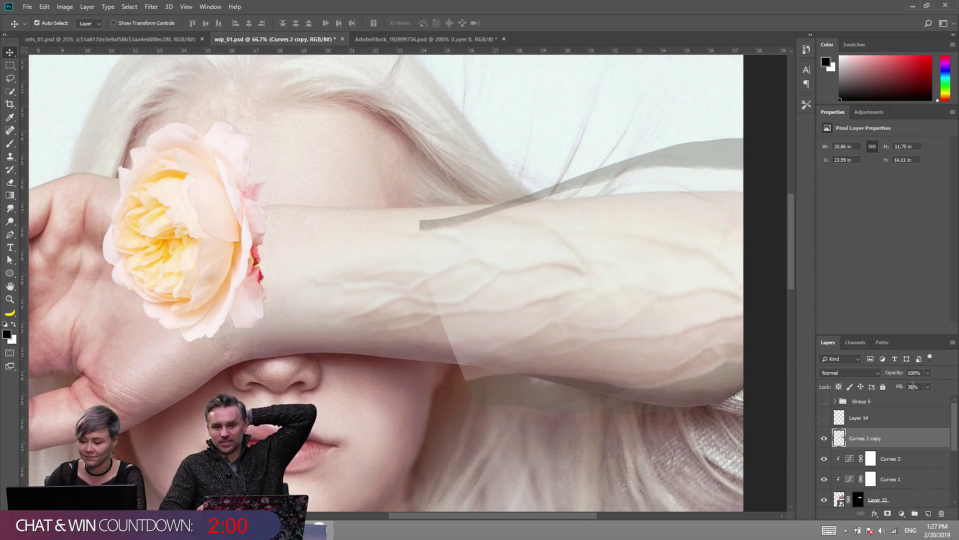
{"action": "left_click", "coordinate": [928, 386]}
{"action": "left_click_drag", "start_coordinate": [922, 398], "coordinate": [934, 398]}
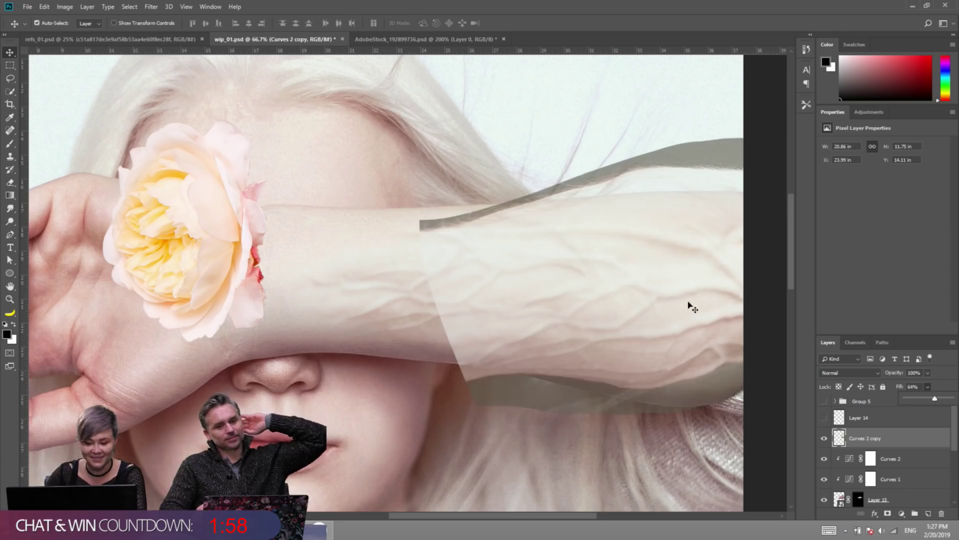
{"action": "left_click_drag", "start_coordinate": [692, 307], "coordinate": [617, 302]}
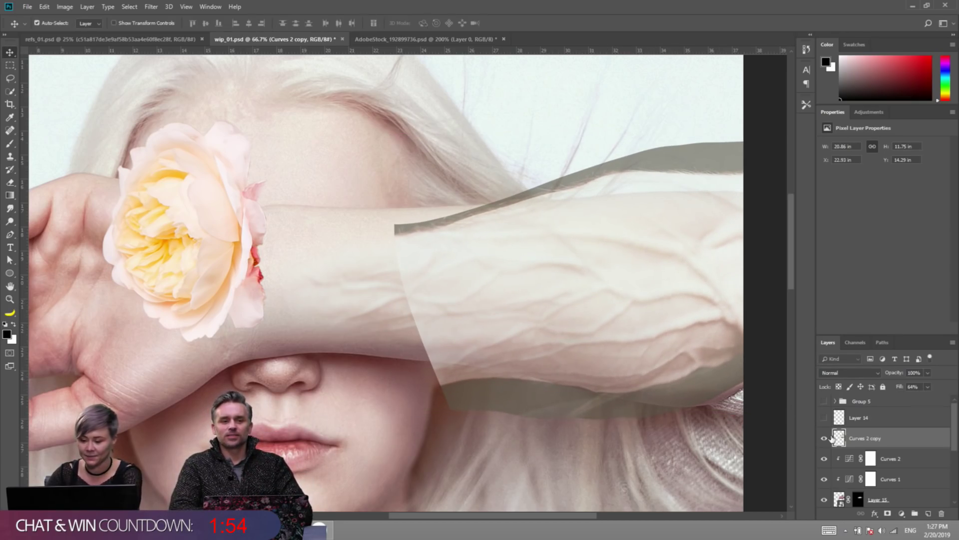
Add an inverted black mask to Curves 2 copy and paint white to extend the veins toward the elbow.
{"action": "left_click", "coordinate": [887, 513]}
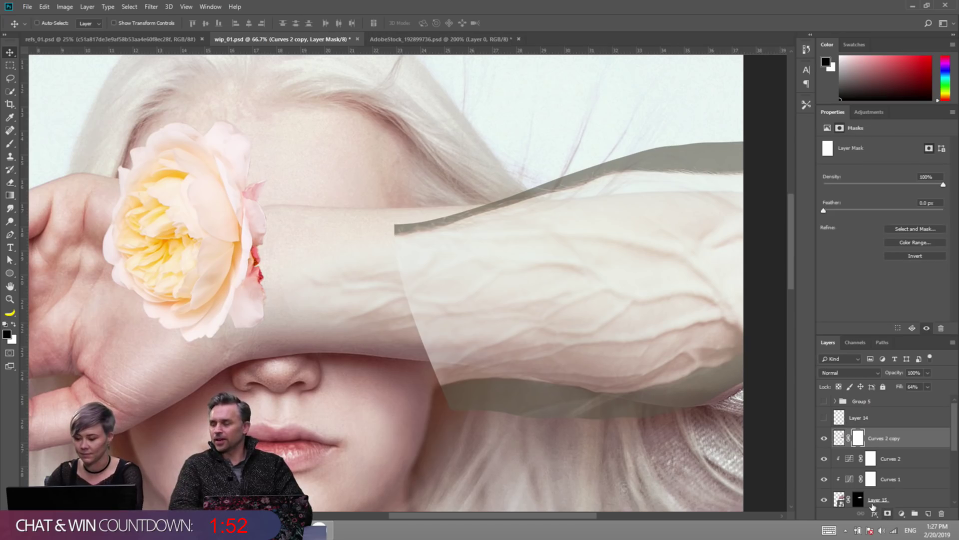
{"action": "key", "text": "ctrl+i"}
{"action": "key", "text": "b"}
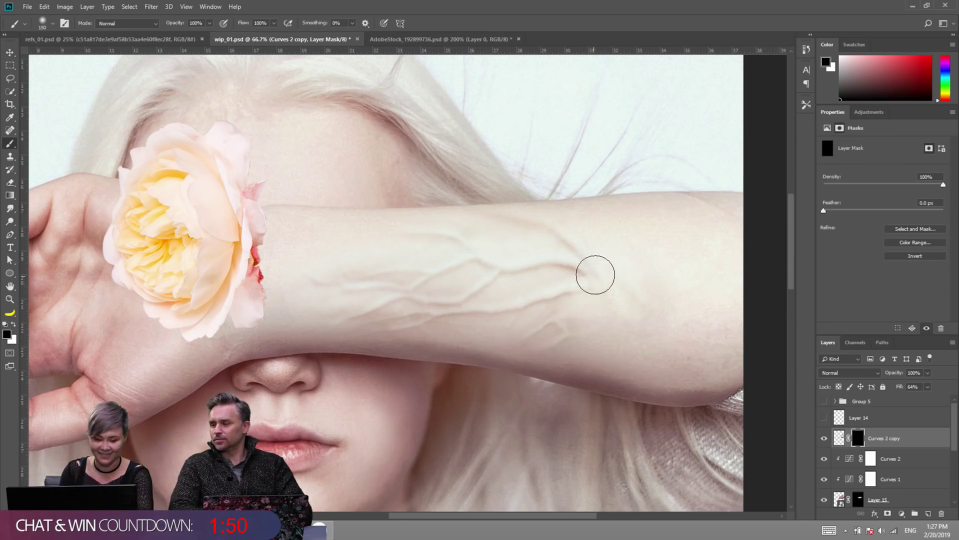
{"action": "key", "text": "x"}
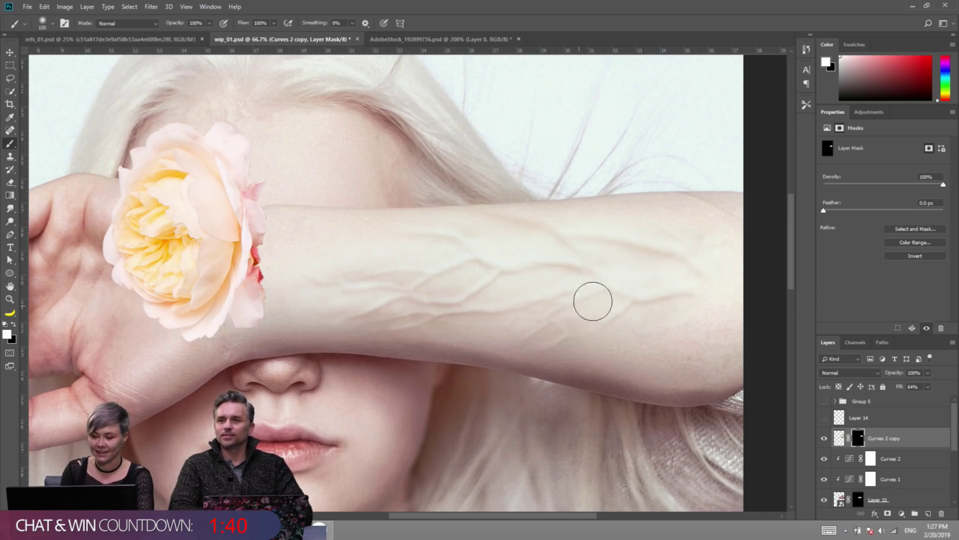
{"action": "key", "text": "v"}
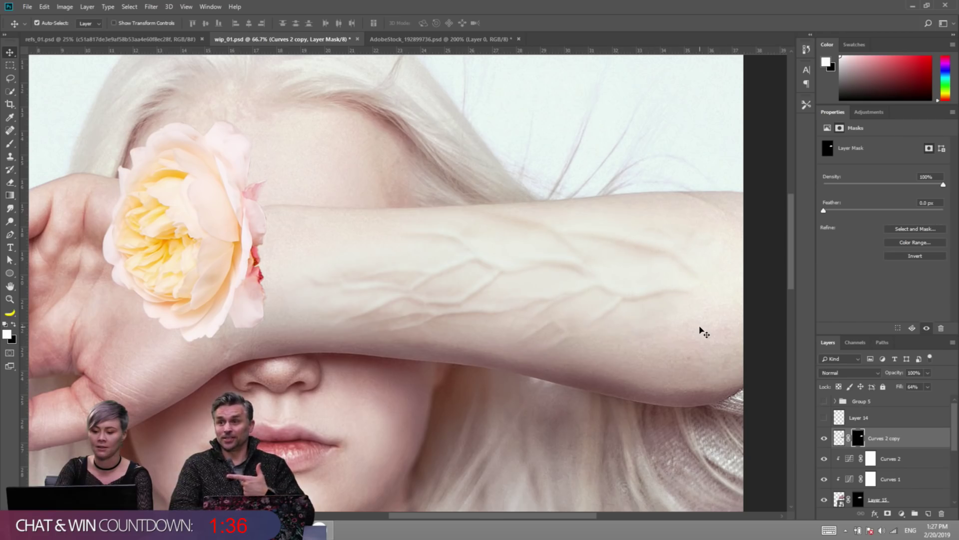
{"action": "key", "text": "b"}
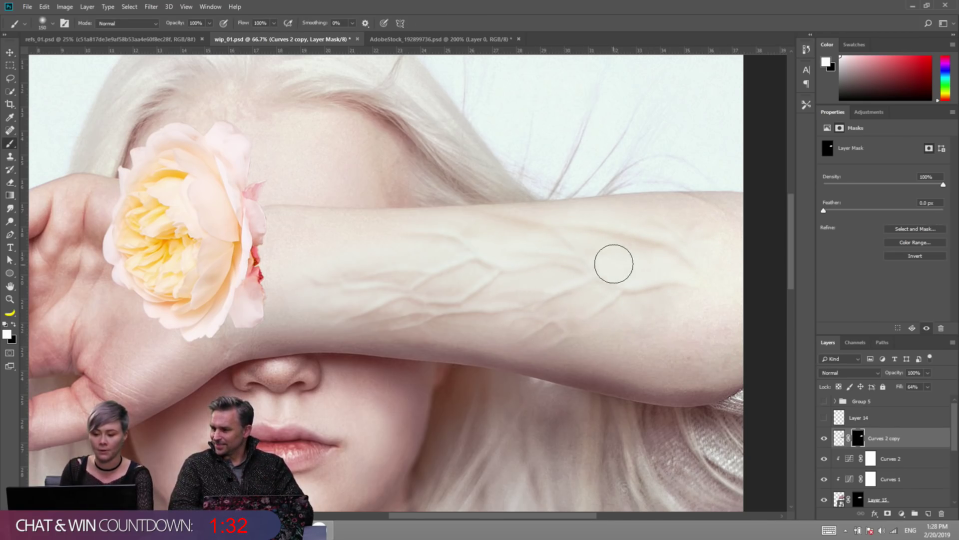
Refine the joins between the two vein areas on Curves 2 copy's mask with a smaller brush, alternating black and white.
{"action": "key", "text": "x"}
{"action": "key", "text": "bracketleft"}
{"action": "key", "text": "bracketleft"}
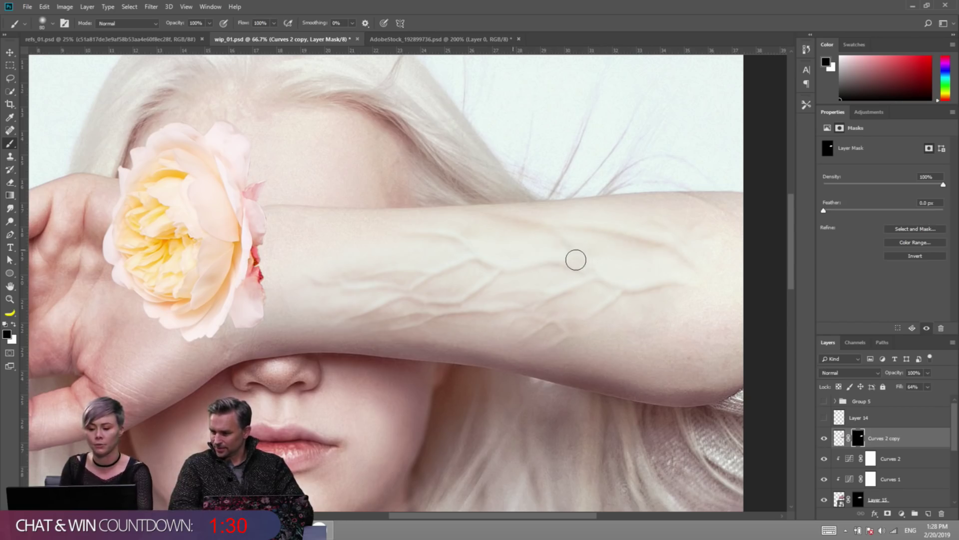
{"action": "key", "text": "x"}
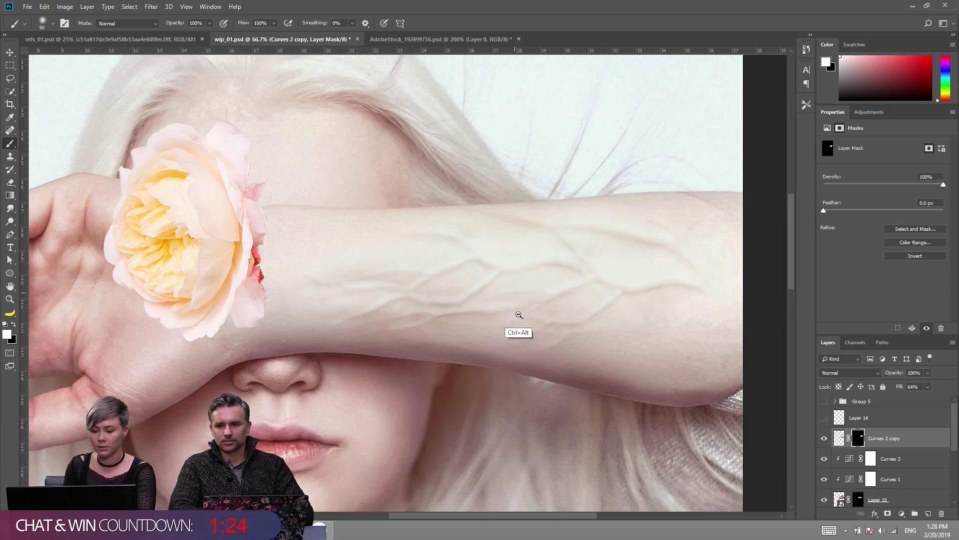
Group the vein layers with their Curves adjustments and name the group "vein".
{"action": "key", "text": "ctrl+minus"}
{"action": "left_click_drag", "start_coordinate": [668, 343], "coordinate": [729, 336]}
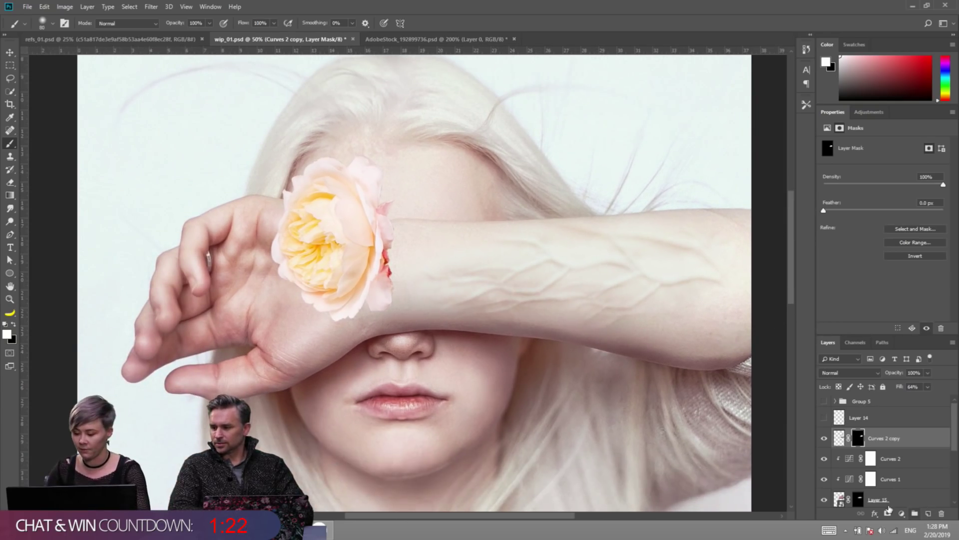
{"action": "left_click", "coordinate": [915, 513]}
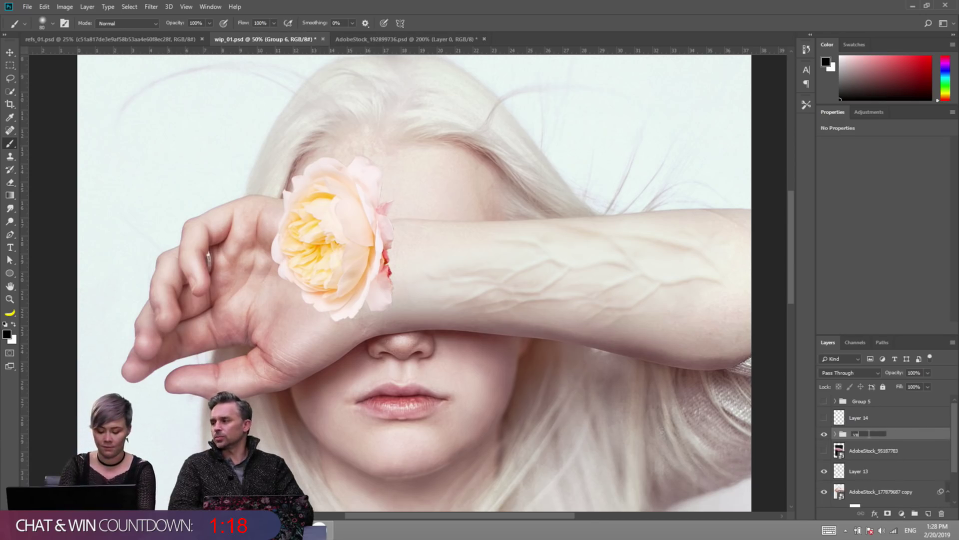
{"action": "type", "text": "vein"}
{"action": "key", "text": "Return"}
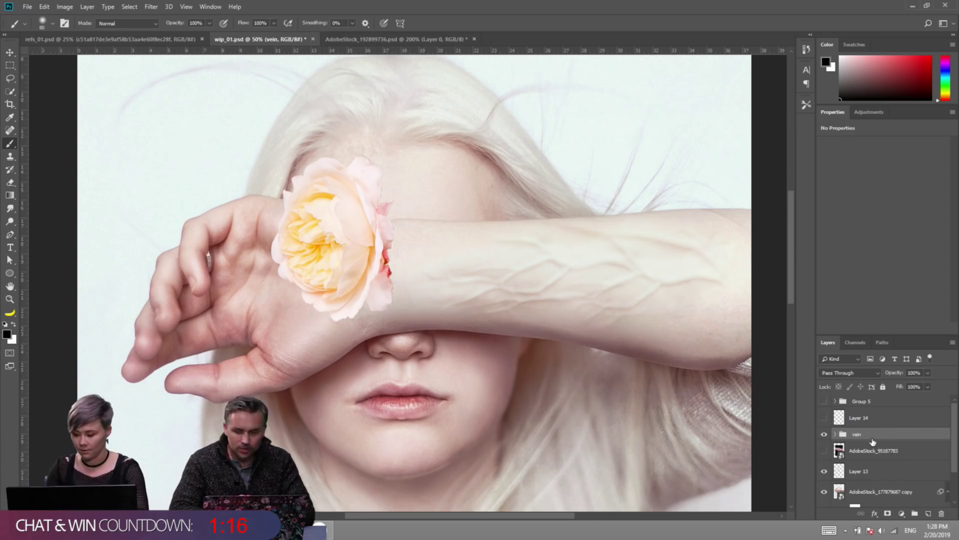
Delete the hidden AdobeStock_95187783 layer below the vein group.
{"action": "left_click", "coordinate": [862, 454]}
{"action": "scroll", "coordinate": [830, 455], "scroll_direction": "down", "scroll_amount": 2}
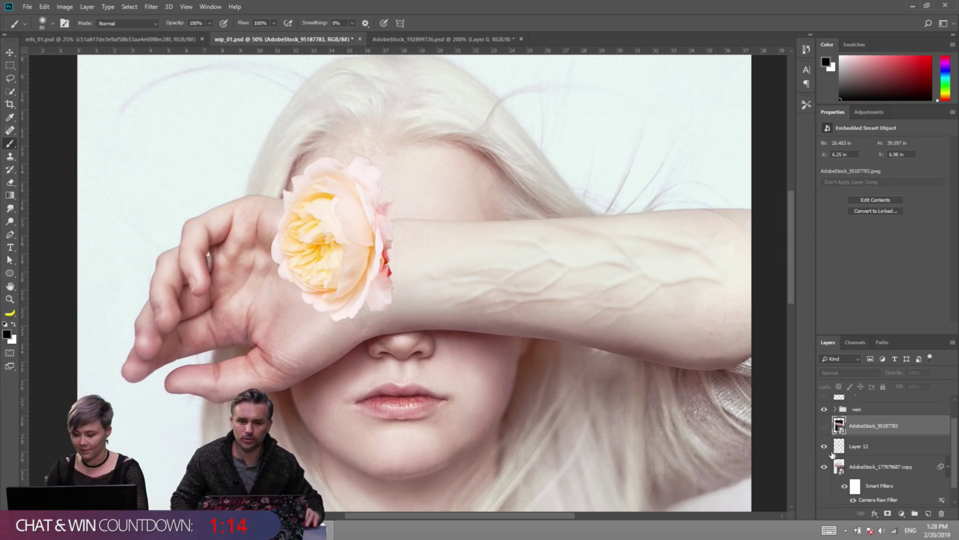
{"action": "key", "text": "Delete"}
Identify the rose and portrait layers by toggling their visibility, and move the Layer 13 rose along the wrist toward the forearm.
{"action": "left_click", "coordinate": [824, 428]}
{"action": "left_click", "coordinate": [824, 428]}
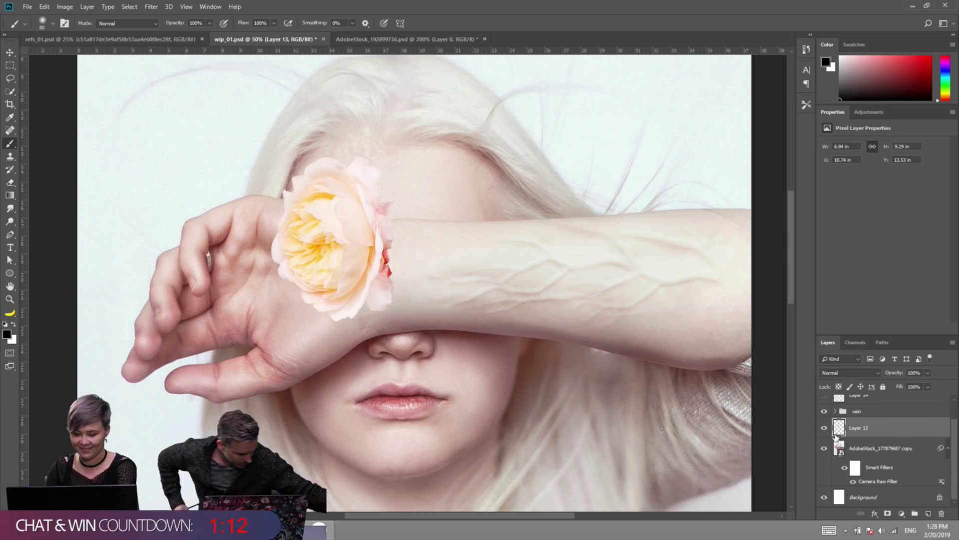
{"action": "left_click", "coordinate": [824, 448]}
{"action": "left_click", "coordinate": [824, 447]}
{"action": "key", "text": "v"}
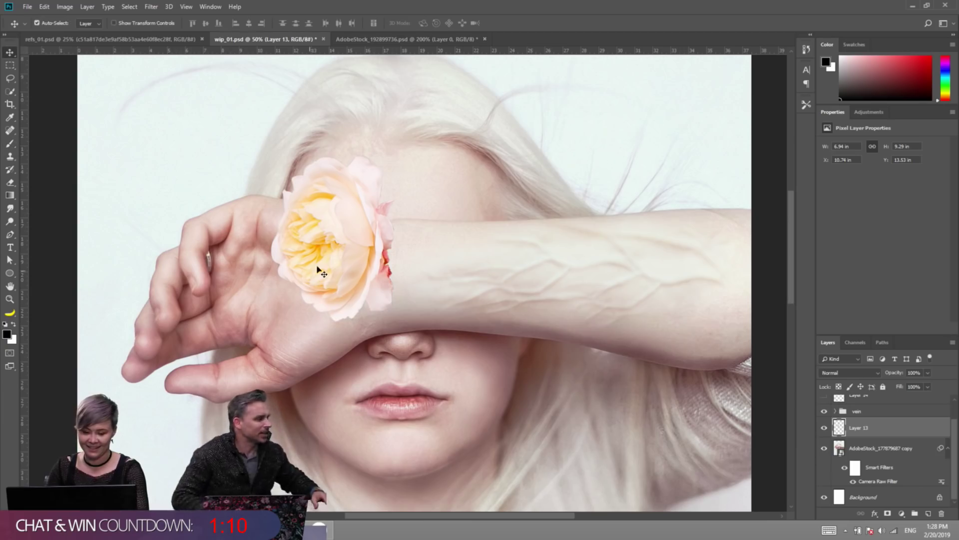
{"action": "left_click_drag", "start_coordinate": [355, 261], "coordinate": [380, 274]}
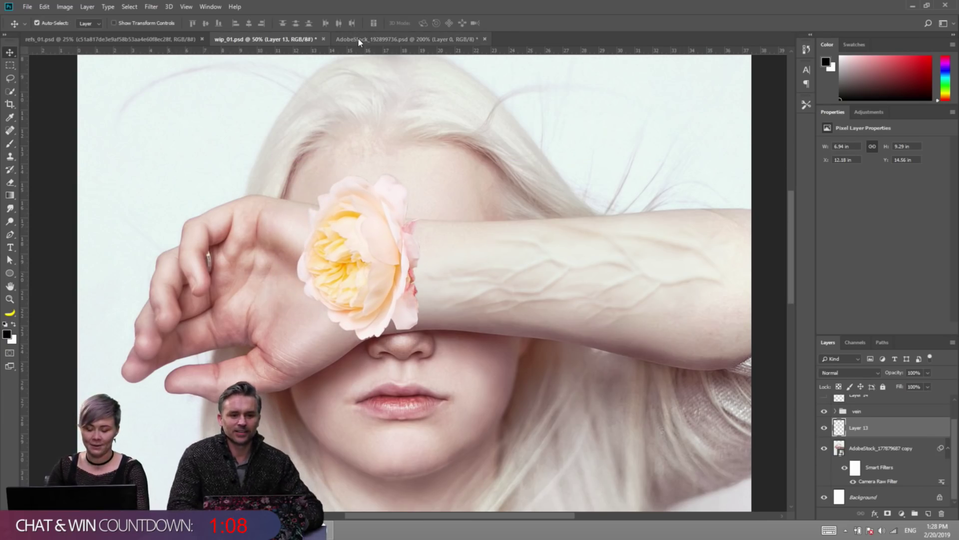
Switch to AdobeStock_192899736.psd and show the rose stem on Layer 0 copy 2.
{"action": "left_click", "coordinate": [358, 38]}
{"action": "key", "text": "ctrl+minus"}
{"action": "key", "text": "ctrl+minus"}
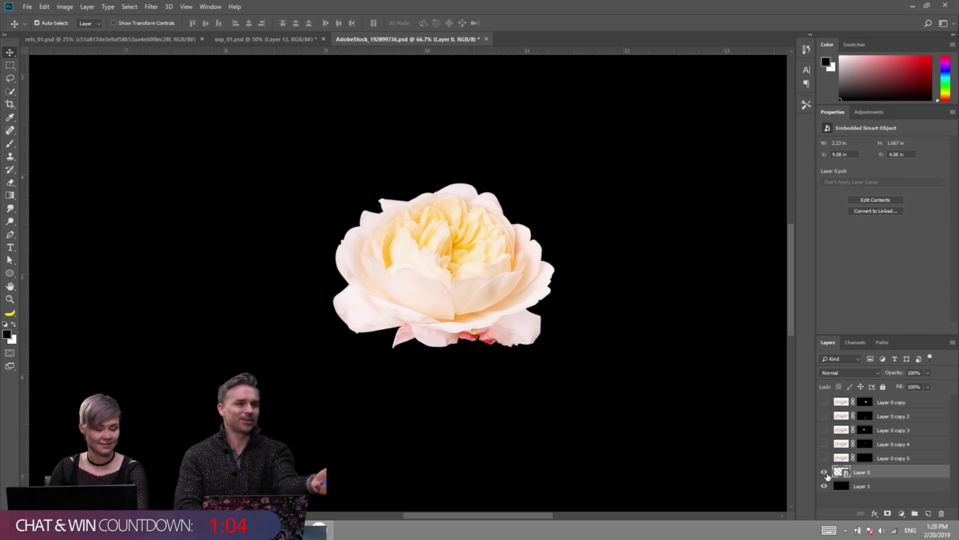
{"action": "left_click", "coordinate": [825, 473]}
{"action": "left_click", "coordinate": [824, 473]}
{"action": "left_click", "coordinate": [824, 416]}
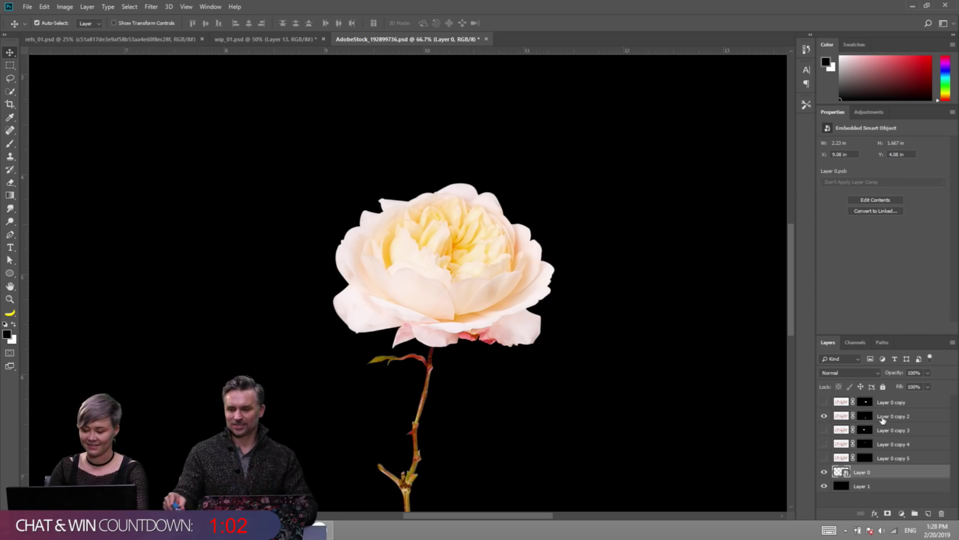
Bring the masked stem layer into wip_01.psd over the forearm and stack it above the vein group.
{"action": "left_click_drag", "start_coordinate": [430, 395], "coordinate": [244, 59]}
{"action": "left_click_drag", "start_coordinate": [186, 40], "coordinate": [492, 181]}
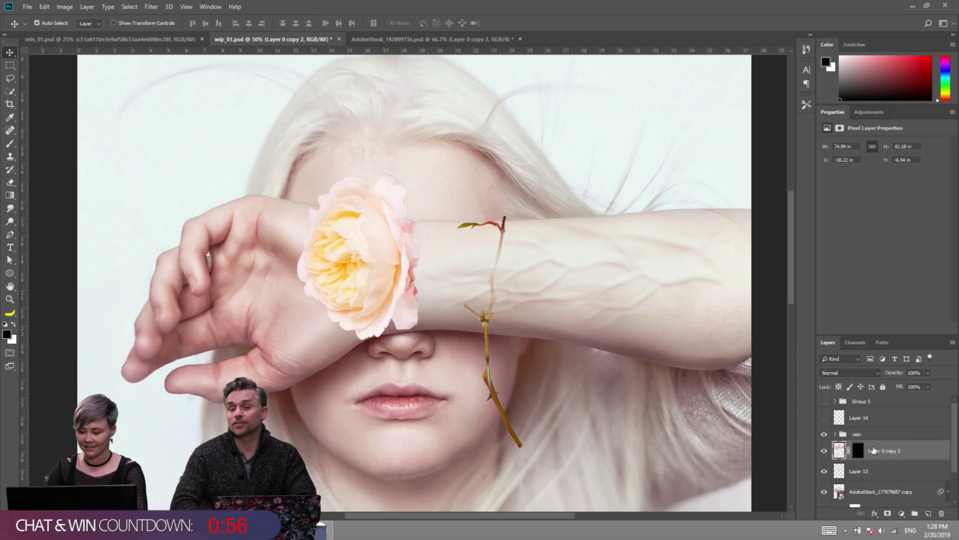
{"action": "left_click_drag", "start_coordinate": [873, 450], "coordinate": [869, 428]}
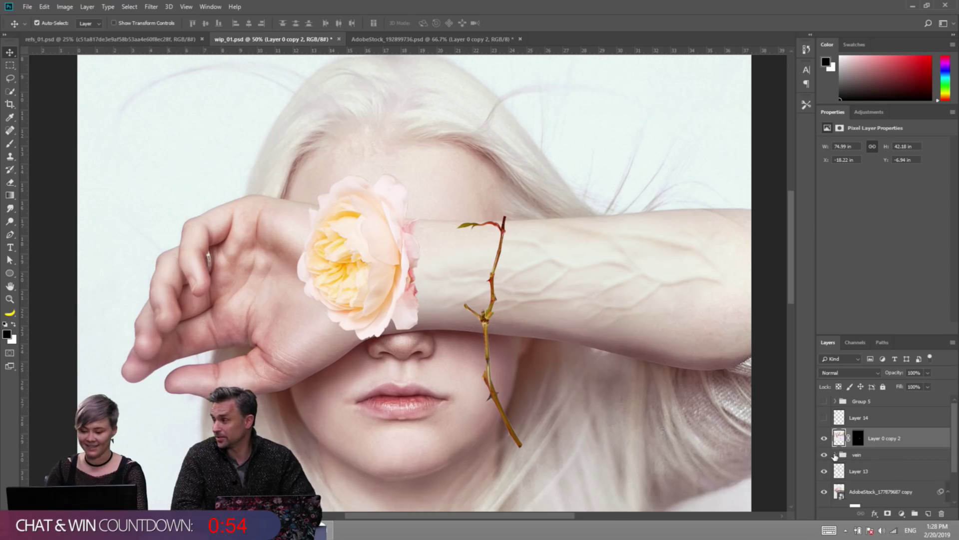
{"action": "left_click", "coordinate": [825, 454]}
{"action": "left_click", "coordinate": [824, 454]}
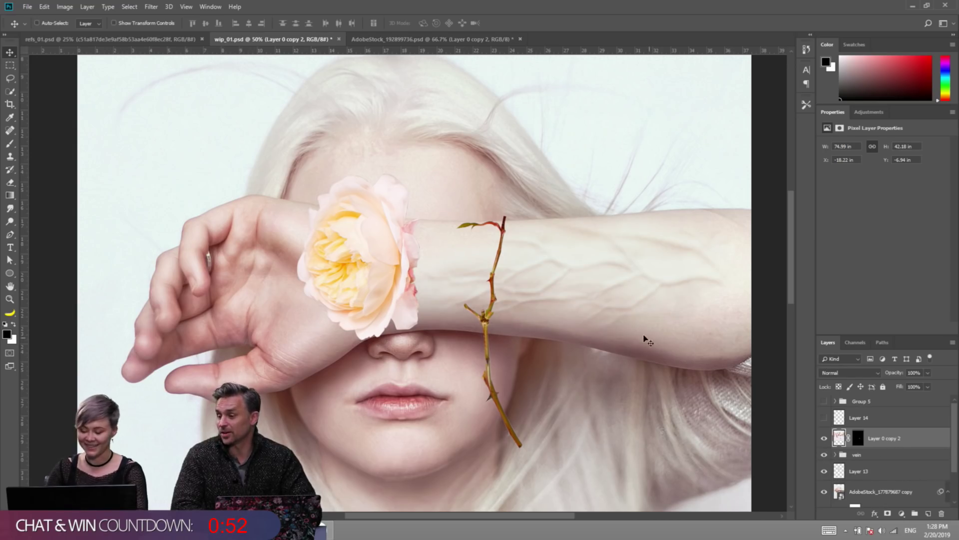
{"action": "key", "text": "ctrl"}
{"action": "key", "text": "ctrl+t"}
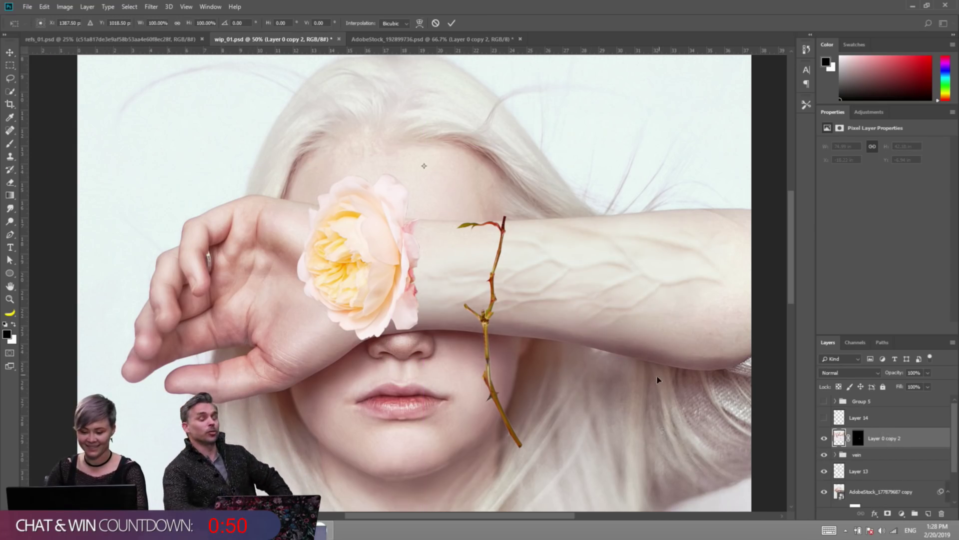
{"action": "key", "text": "Escape"}
Convert the stem's Layer 0 copy 2 to a smart object and add a new empty layer above it.
{"action": "right_click", "coordinate": [889, 436]}
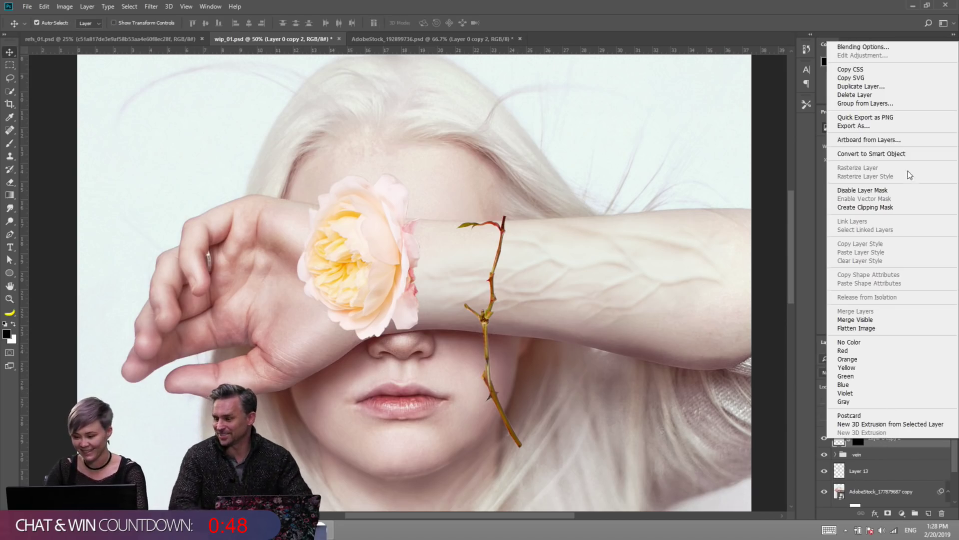
{"action": "left_click", "coordinate": [899, 153]}
{"action": "key", "text": "ctrl+t"}
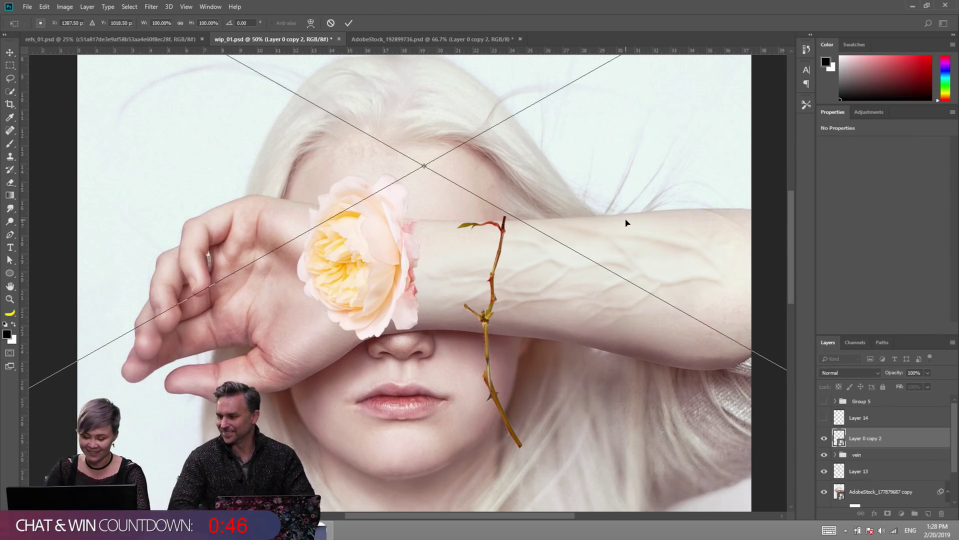
{"action": "key", "text": "Return"}
{"action": "left_click", "coordinate": [928, 513]}
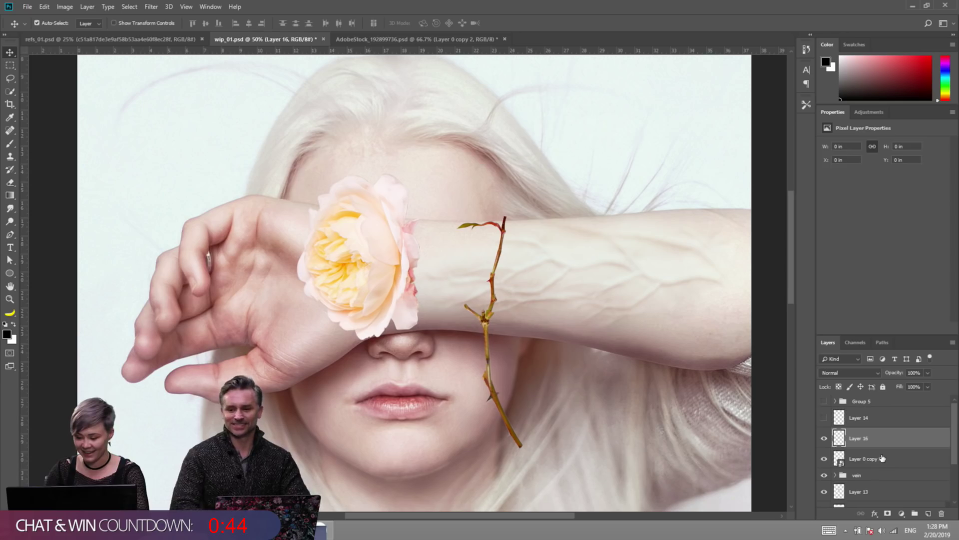
Merge the selected rose stem layers into Layer 16 and convert the merged layer to a smart object.
{"action": "key", "text": "ctrl+e"}
{"action": "right_click", "coordinate": [870, 433]}
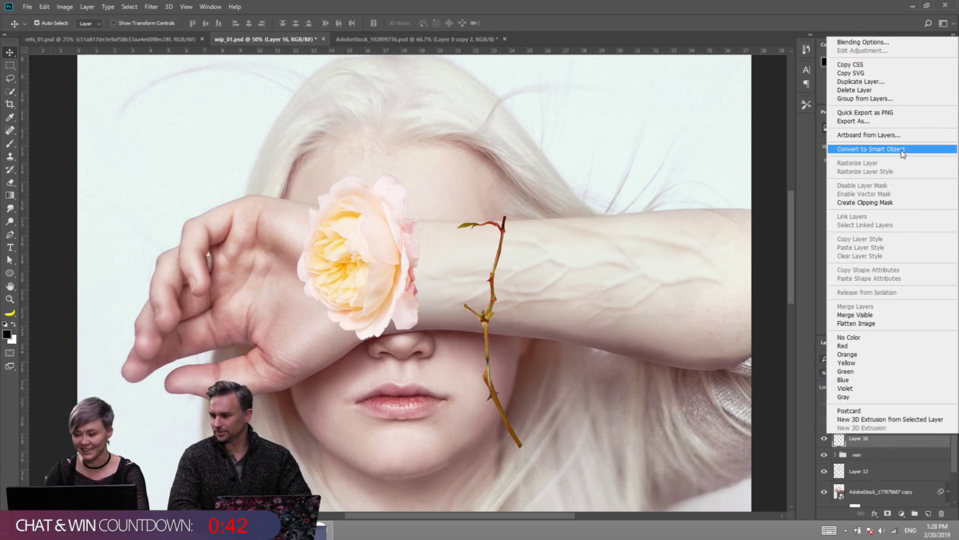
{"action": "left_click", "coordinate": [902, 154]}
Rotate the stem to about -77° and position it across the forearm with its leafy end over the flower.
{"action": "key", "text": "ctrl+t"}
{"action": "left_click_drag", "start_coordinate": [660, 268], "coordinate": [488, 161]}
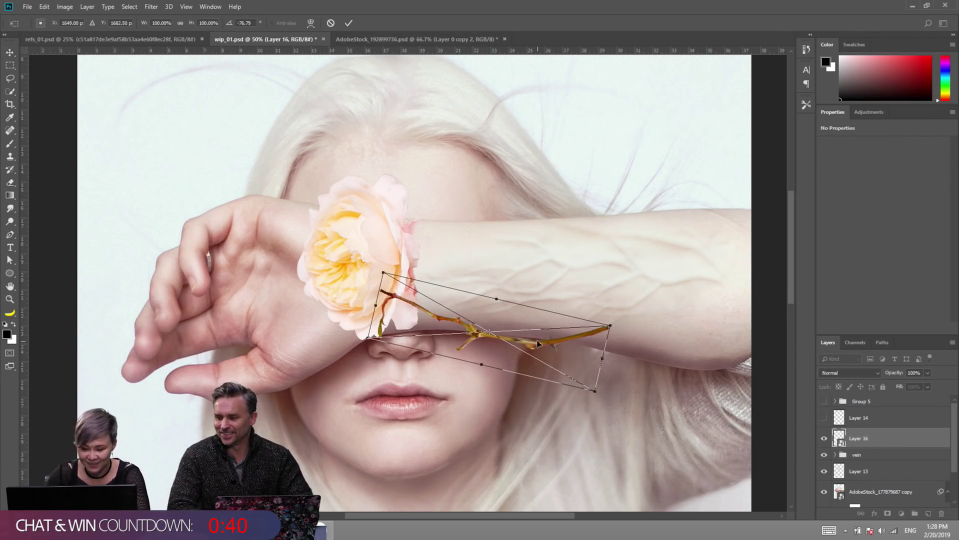
{"action": "right_click", "coordinate": [539, 343]}
{"action": "left_click", "coordinate": [524, 337]}
{"action": "left_click_drag", "start_coordinate": [553, 343], "coordinate": [560, 292]}
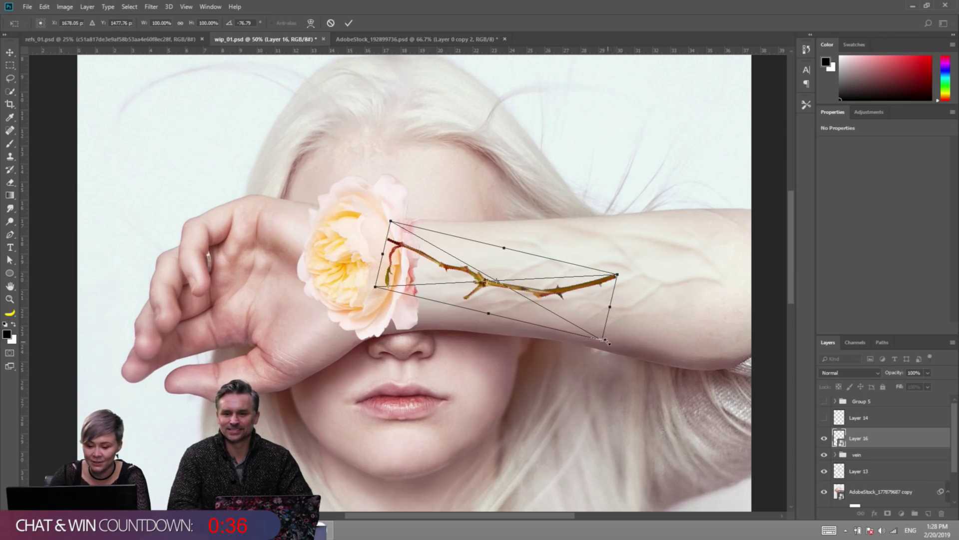
Enlarge the stem to about 125% and rotate it so it extends from the flower along the forearm.
{"action": "left_click_drag", "start_coordinate": [607, 341], "coordinate": [627, 360]}
{"action": "mouse_move", "coordinate": [575, 309]}
{"action": "left_mouse_down"}
{"action": "mouse_move", "coordinate": [558, 325]}
{"action": "mouse_move", "coordinate": [560, 301]}
{"action": "left_mouse_up"}
{"action": "left_click_drag", "start_coordinate": [660, 307], "coordinate": [658, 299]}
{"action": "left_click_drag", "start_coordinate": [672, 368], "coordinate": [697, 327]}
{"action": "left_click_drag", "start_coordinate": [569, 259], "coordinate": [533, 275]}
{"action": "key", "text": "Return"}
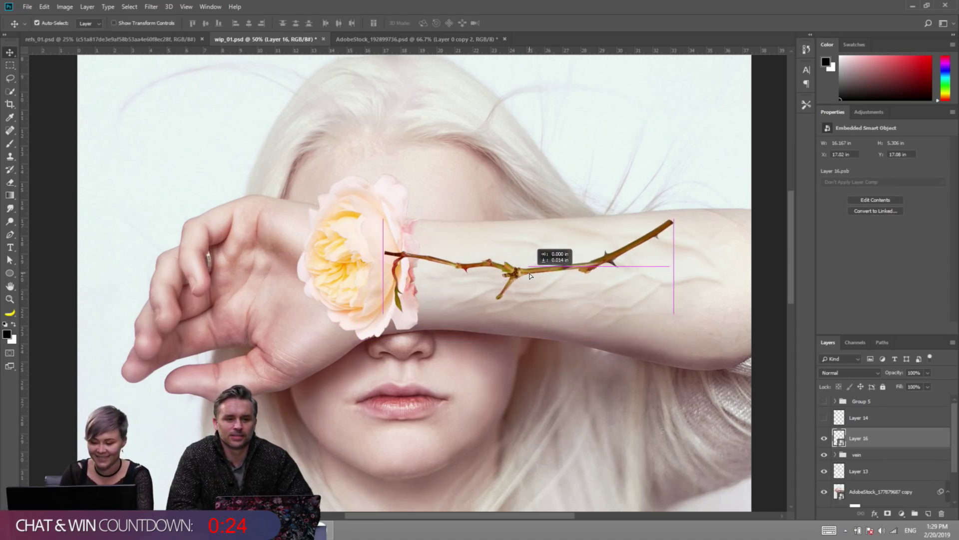
Rotate the stem clockwise to about -87° and nudge it slightly further along the forearm, away from the hand.
{"action": "key", "text": "ctrl+t"}
{"action": "left_click_drag", "start_coordinate": [714, 360], "coordinate": [704, 372]}
{"action": "key", "text": "Return"}
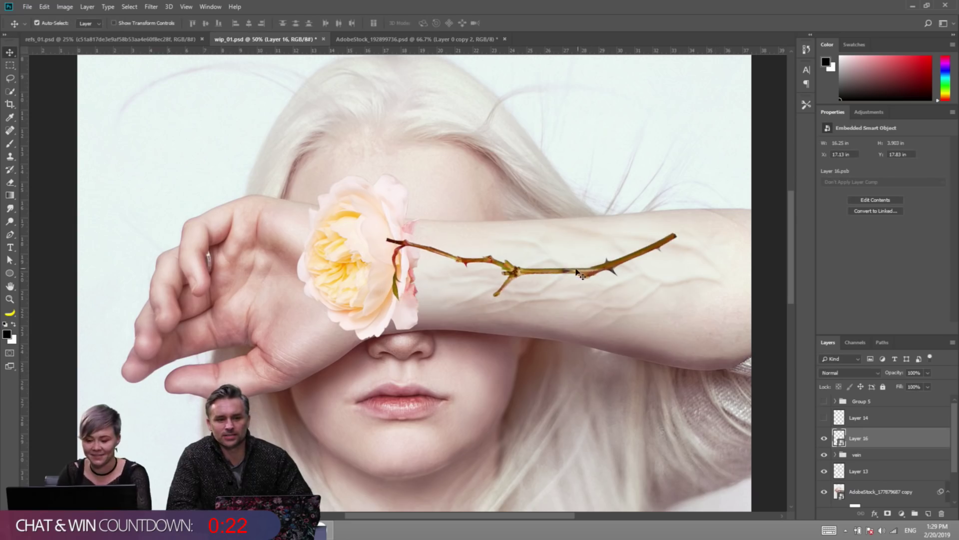
{"action": "mouse_move", "coordinate": [572, 281]}
{"action": "left_mouse_down"}
{"action": "mouse_move", "coordinate": [577, 264]}
{"action": "mouse_move", "coordinate": [583, 283]}
{"action": "left_mouse_up"}
Scale the stem down to about 15.5 in wide, tilt it counter-clockwise and recentre it on the forearm.
{"action": "key", "text": "ctrl+t"}
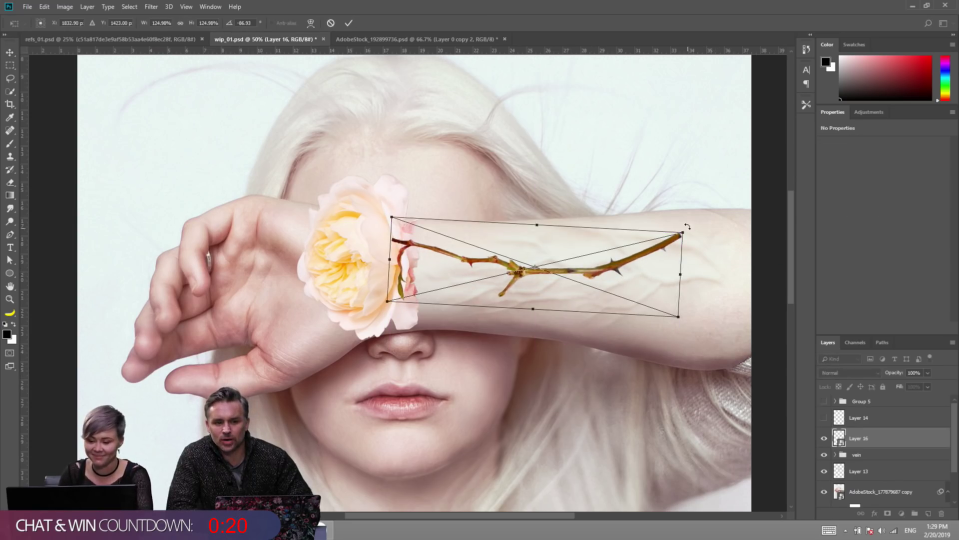
{"action": "left_click_drag", "start_coordinate": [678, 232], "coordinate": [675, 234]}
{"action": "left_click_drag", "start_coordinate": [694, 310], "coordinate": [726, 277]}
{"action": "key", "text": "Return"}
{"action": "mouse_move", "coordinate": [579, 274]}
{"action": "left_mouse_down"}
{"action": "mouse_move", "coordinate": [586, 260]}
{"action": "mouse_move", "coordinate": [570, 279]}
{"action": "mouse_move", "coordinate": [585, 268]}
{"action": "left_mouse_up"}
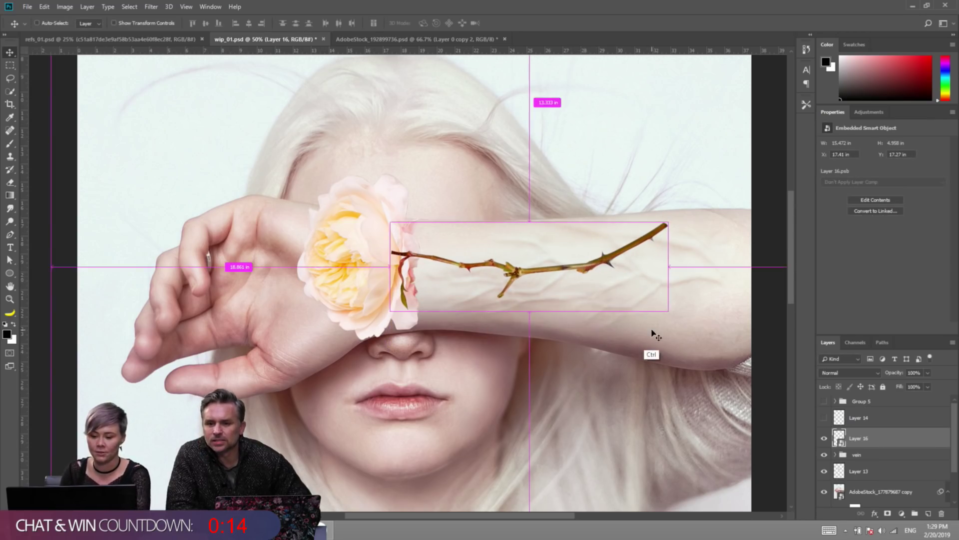
Compare the stem with the veins beneath it and rotate it slightly counter-clockwise to follow them.
{"action": "left_click", "coordinate": [824, 438]}
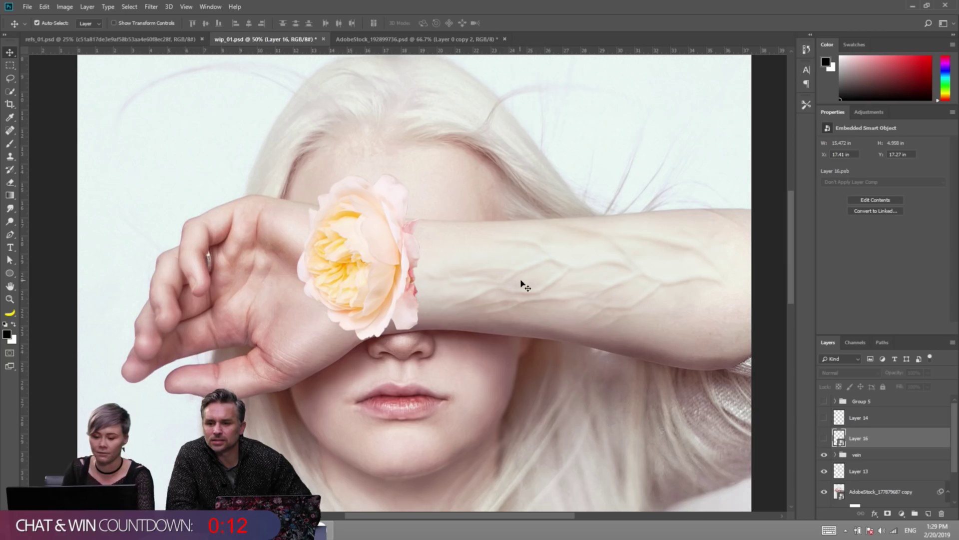
{"action": "left_click", "coordinate": [824, 439]}
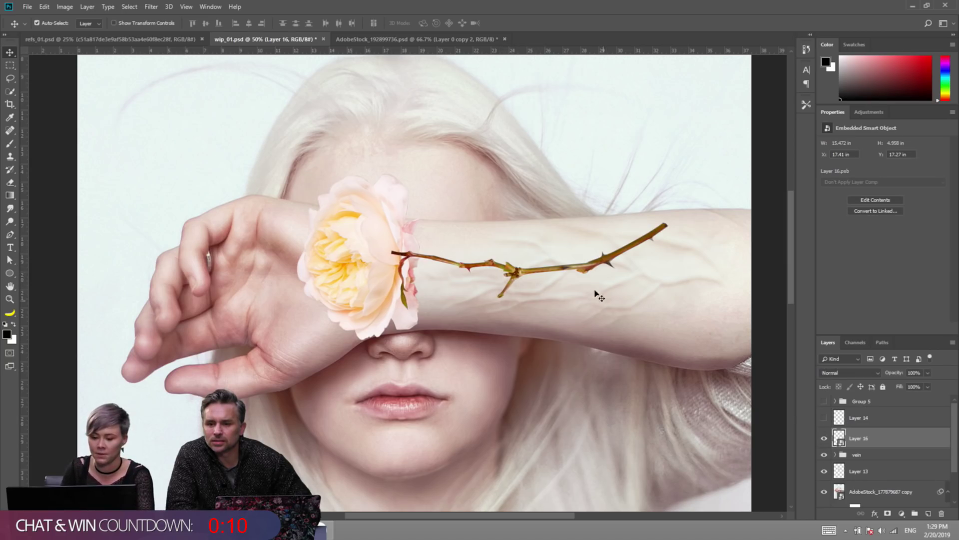
{"action": "left_click_drag", "start_coordinate": [595, 293], "coordinate": [522, 271]}
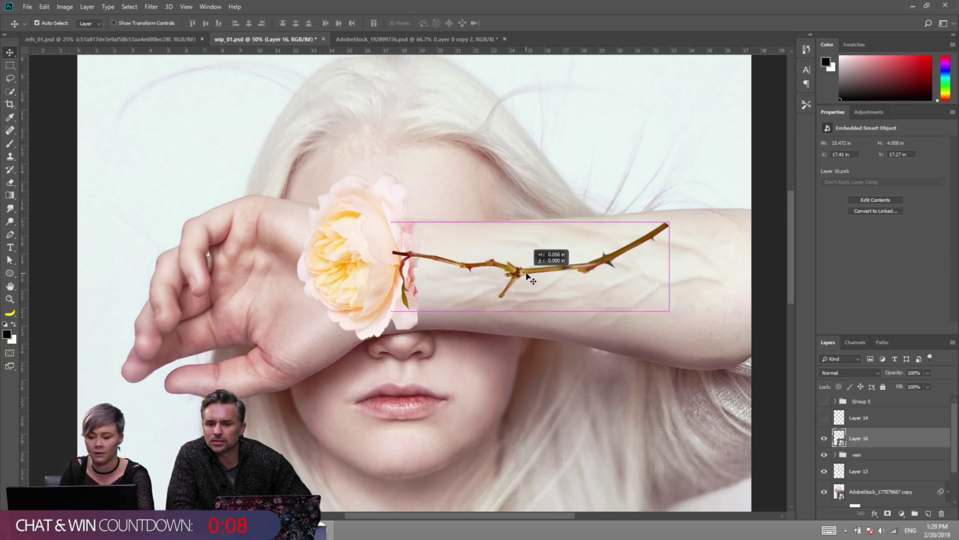
{"action": "key", "text": "ctrl+t"}
{"action": "left_click_drag", "start_coordinate": [562, 350], "coordinate": [555, 391]}
{"action": "key", "text": "Return"}
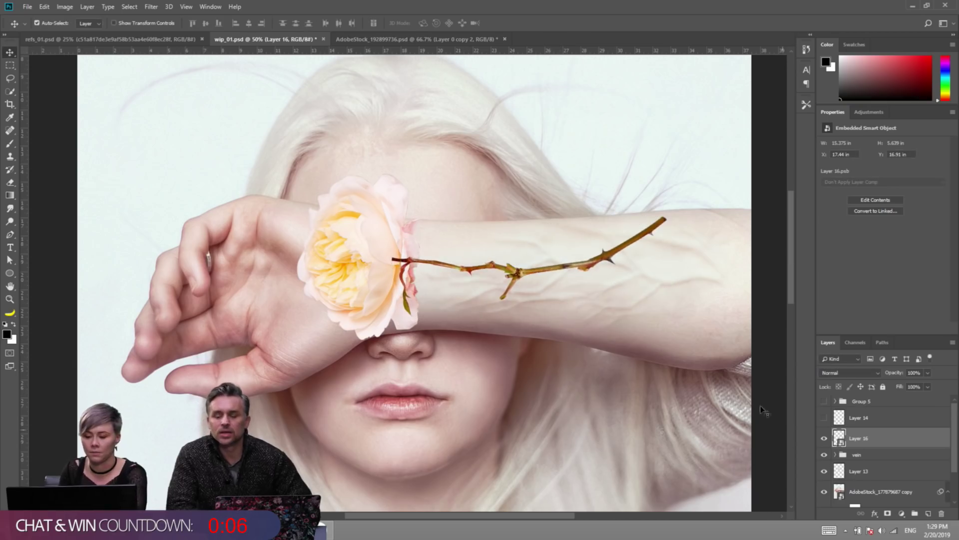
Add a layer mask to Layer 16 and paint out the side twig and the stem beyond it.
{"action": "left_click", "coordinate": [887, 515]}
{"action": "key", "text": "b"}
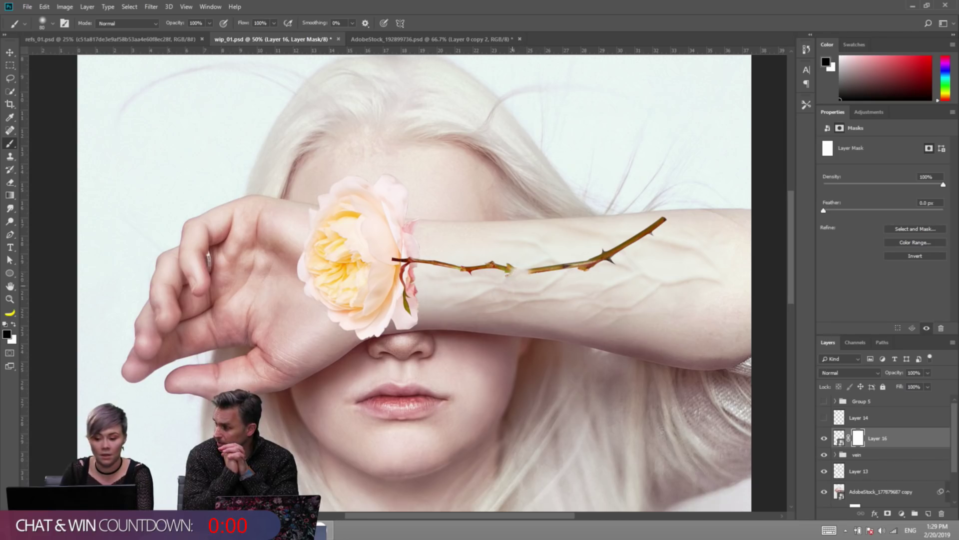
{"action": "left_click_drag", "start_coordinate": [528, 273], "coordinate": [638, 251]}
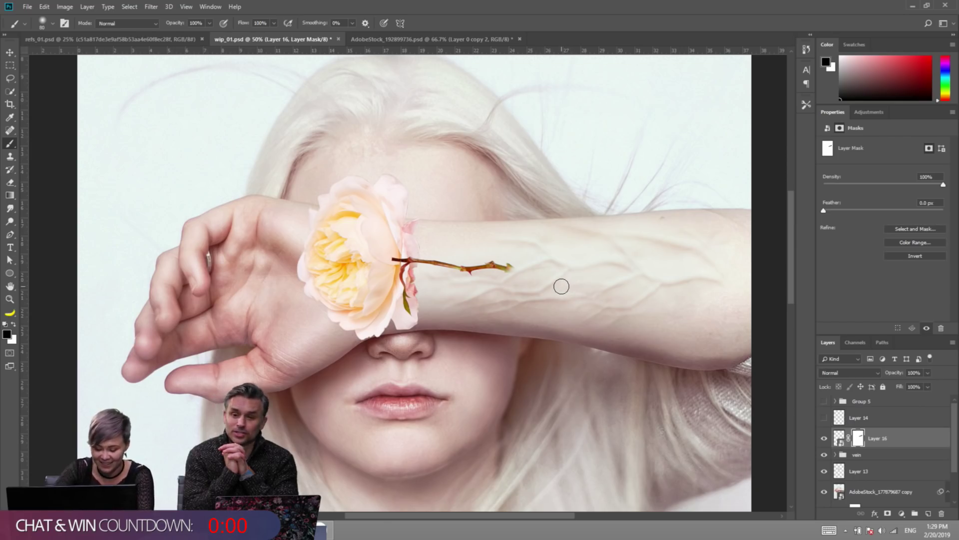
Nudge the masked stem slightly toward the flower.
{"action": "key", "text": "v"}
{"action": "mouse_move", "coordinate": [492, 270]}
{"action": "left_mouse_down"}
{"action": "mouse_move", "coordinate": [485, 261]}
{"action": "mouse_move", "coordinate": [497, 272]}
{"action": "mouse_move", "coordinate": [485, 270]}
{"action": "left_mouse_up"}
{"action": "key", "text": "b"}
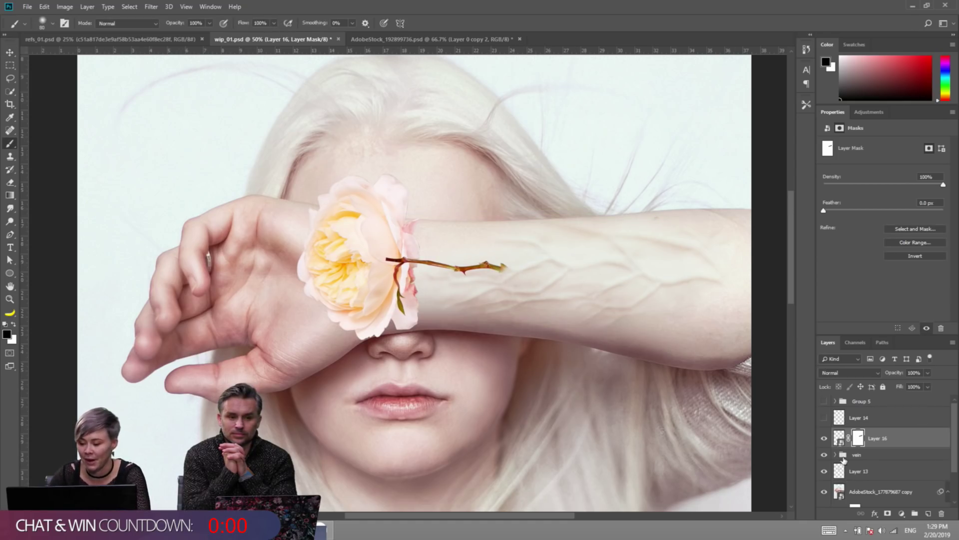
Try Layer 16 beneath the vein group, compare it hidden and shown, and return it above the group.
{"action": "left_click_drag", "start_coordinate": [885, 442], "coordinate": [839, 425]}
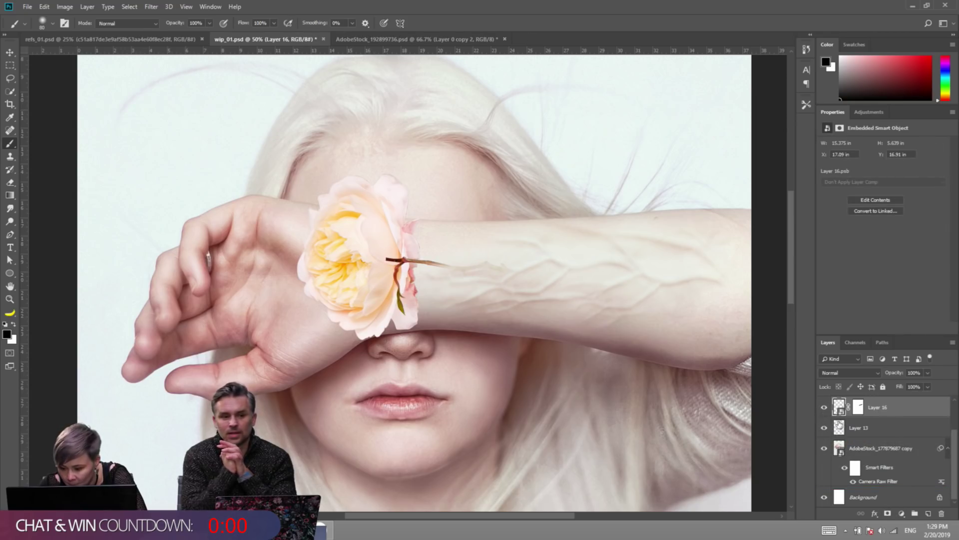
{"action": "left_click", "coordinate": [824, 407]}
{"action": "left_click", "coordinate": [824, 407]}
{"action": "scroll", "coordinate": [875, 431], "scroll_direction": "up", "scroll_amount": 2}
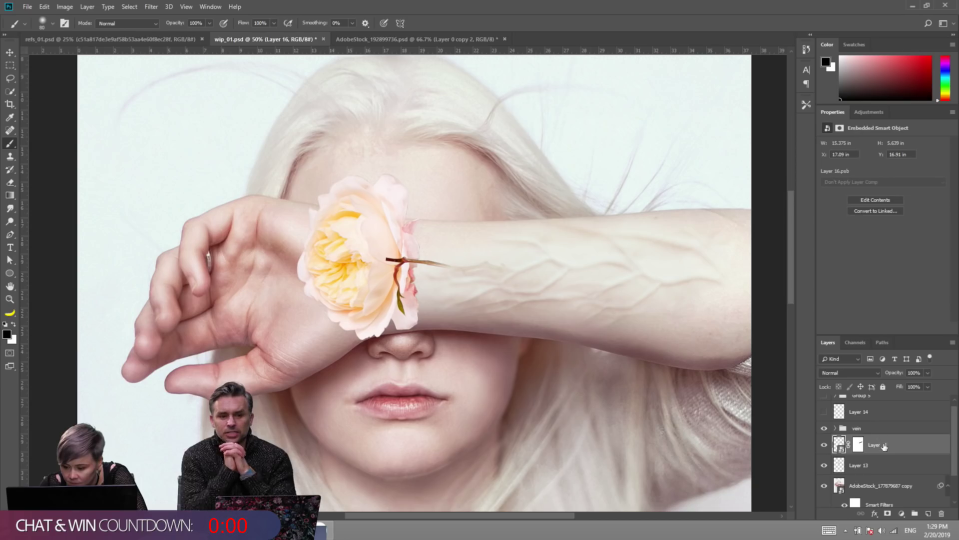
{"action": "left_click_drag", "start_coordinate": [884, 447], "coordinate": [879, 429]}
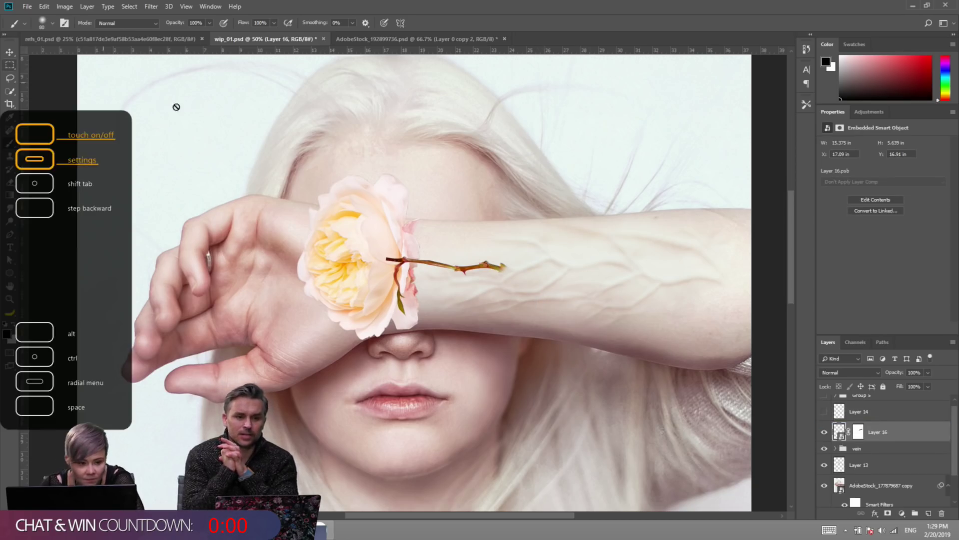
Move flower Layer 13 above Layer 16 so it covers the stem's end, and shift the flower slightly toward the hand.
{"action": "left_click", "coordinate": [874, 466]}
{"action": "left_click_drag", "start_coordinate": [873, 468], "coordinate": [875, 425]}
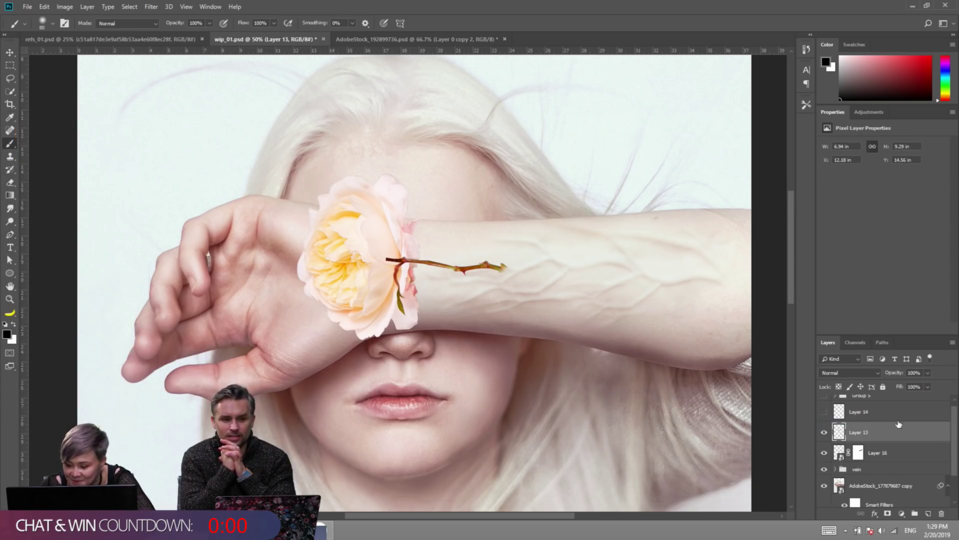
{"action": "key", "text": "v"}
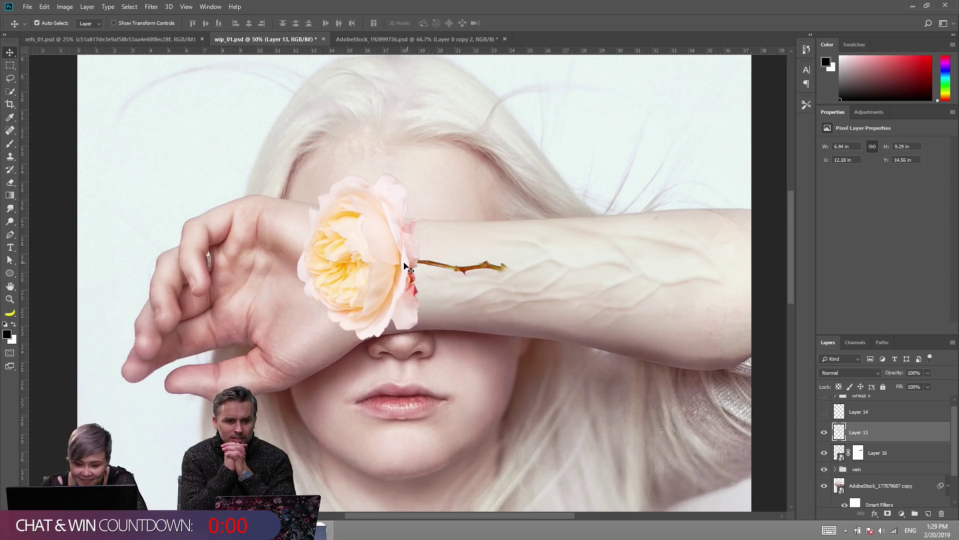
{"action": "left_click_drag", "start_coordinate": [406, 269], "coordinate": [398, 269]}
Paint white on Layer 16's mask to restore the forked twig and a short length of stem beyond it.
{"action": "left_click", "coordinate": [470, 273]}
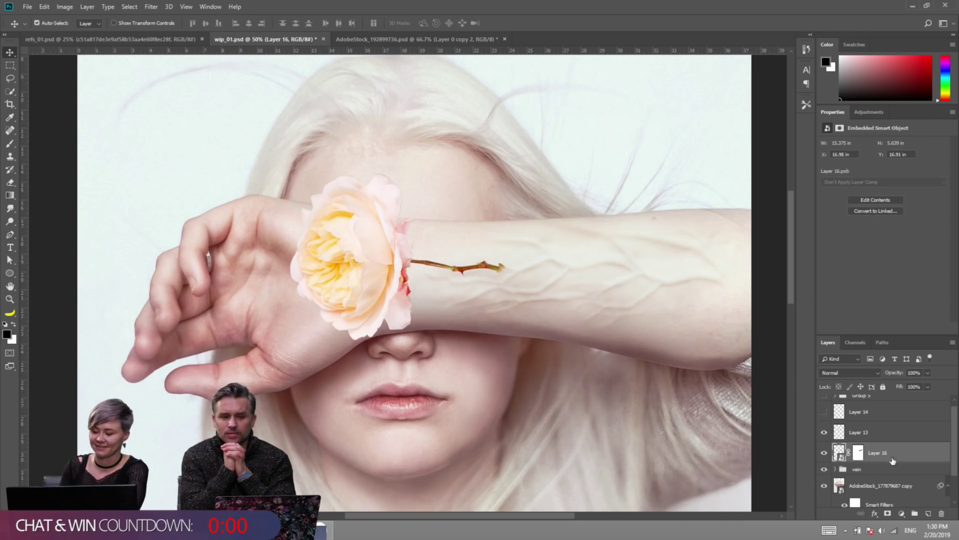
{"action": "mouse_move", "coordinate": [888, 457]}
{"action": "left_mouse_down"}
{"action": "mouse_move", "coordinate": [874, 428]}
{"action": "mouse_move", "coordinate": [875, 462]}
{"action": "left_mouse_up"}
{"action": "left_click", "coordinate": [858, 452]}
{"action": "key", "text": "b"}
{"action": "left_click", "coordinate": [508, 262], "text": "ctrl"}
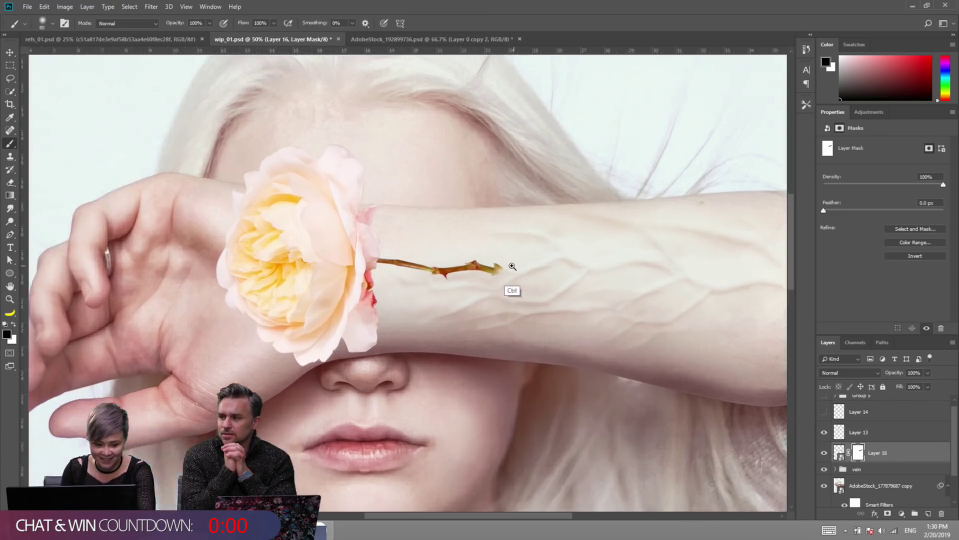
{"action": "key", "text": "x"}
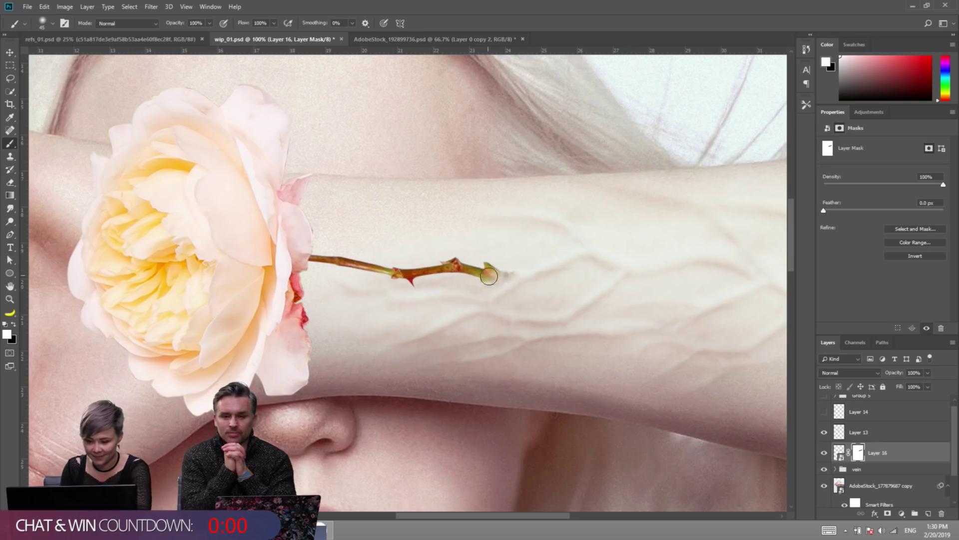
{"action": "left_click_drag", "start_coordinate": [488, 275], "coordinate": [540, 266]}
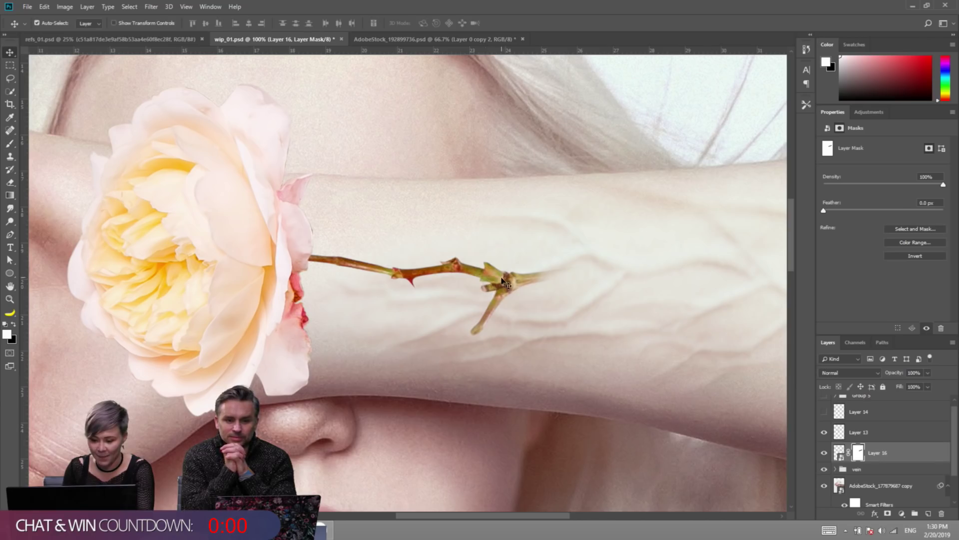
Move the forked stem slightly closer to the flower and refine where its end fades into the vein.
{"action": "left_click_drag", "start_coordinate": [502, 286], "coordinate": [488, 280]}
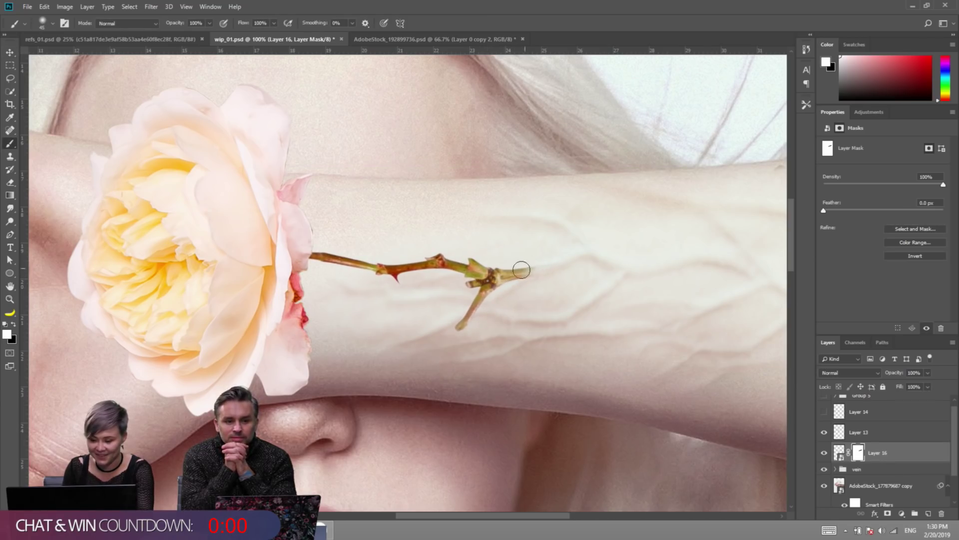
{"action": "key", "text": "x"}
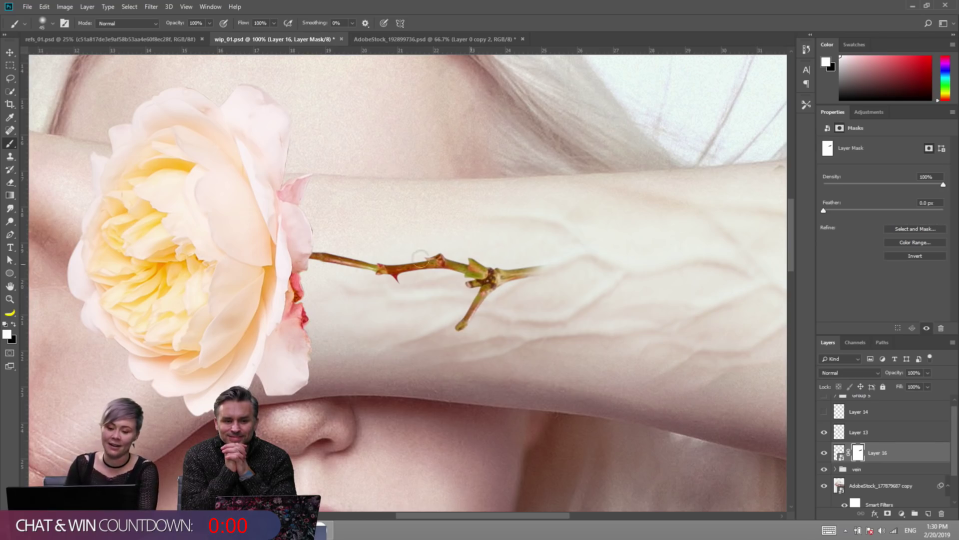
{"action": "left_click", "coordinate": [468, 256], "text": "ctrl+alt"}
{"action": "left_click", "coordinate": [467, 256], "text": "ctrl+alt"}
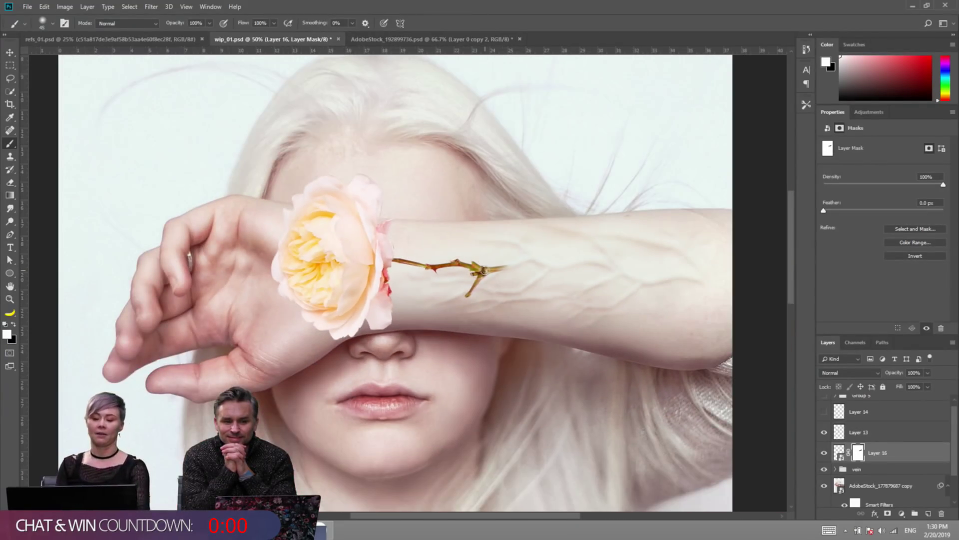
Move the flower slightly upward over the start of the stem.
{"action": "key", "text": "v"}
{"action": "left_click", "coordinate": [389, 244]}
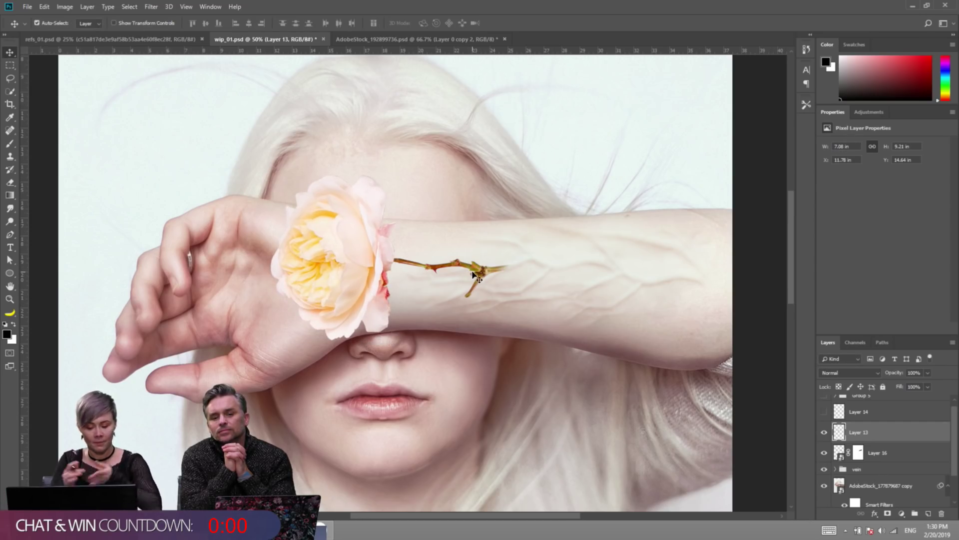
{"action": "left_click_drag", "start_coordinate": [368, 254], "coordinate": [372, 247]}
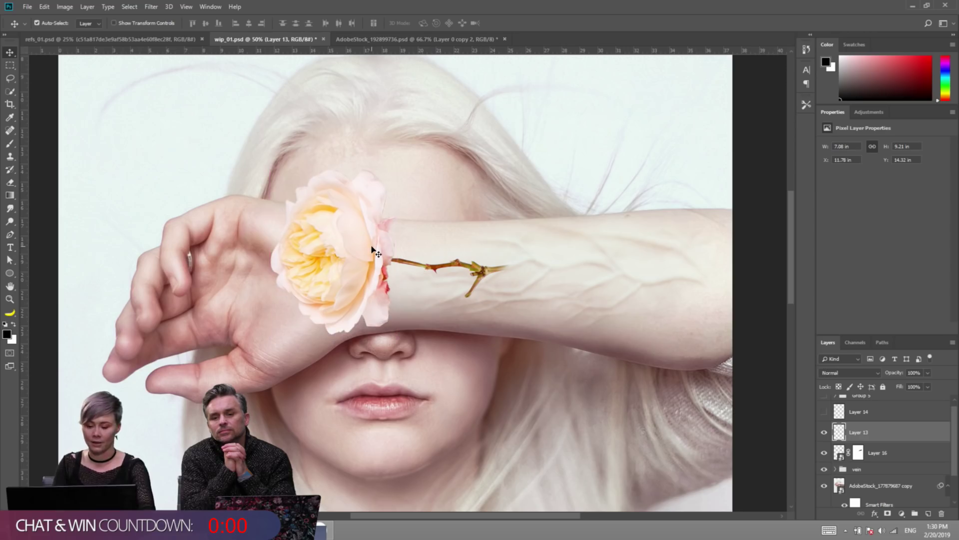
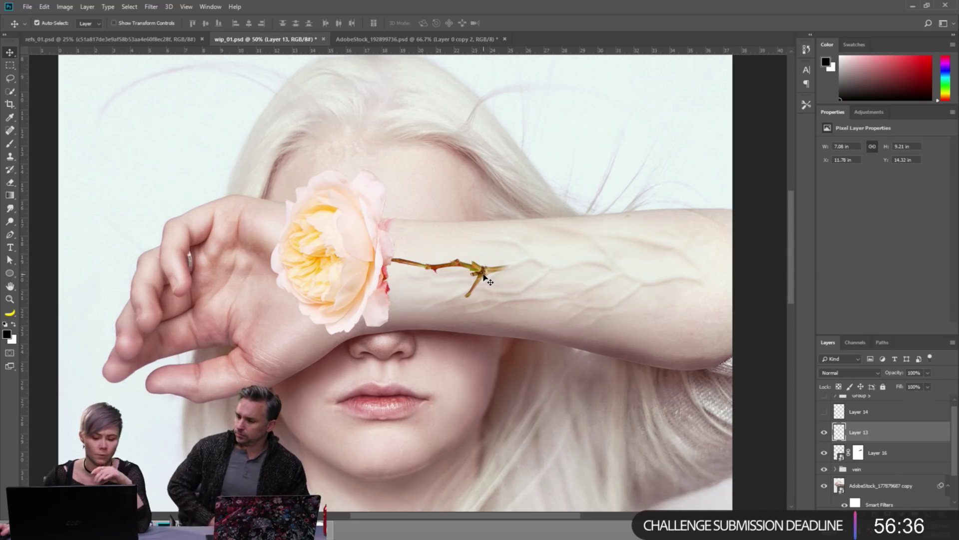
Load the outline of the flower on Layer 13 as a selection and inspect its petal edges up close.
{"action": "left_click", "coordinate": [484, 275]}
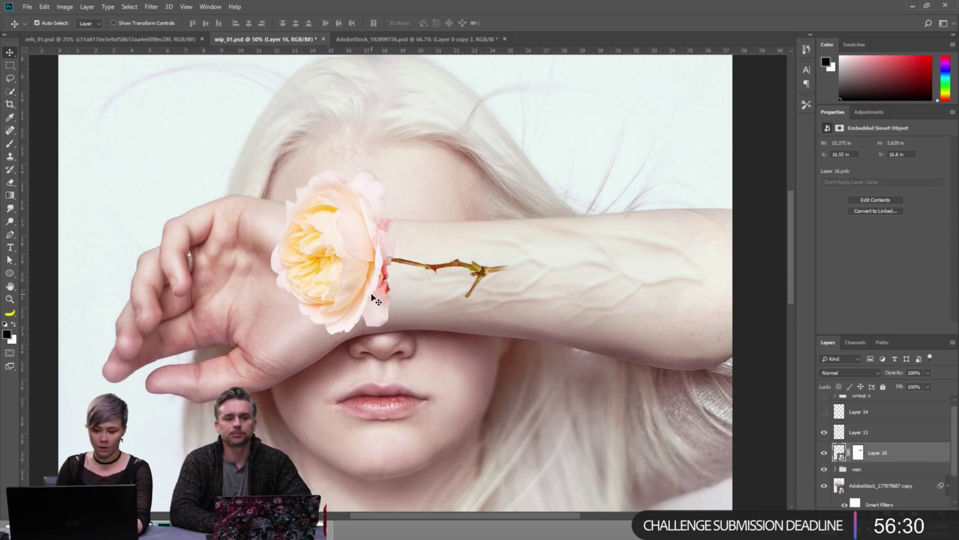
{"action": "scroll", "coordinate": [374, 299], "scroll_direction": "up", "scroll_amount": 4}
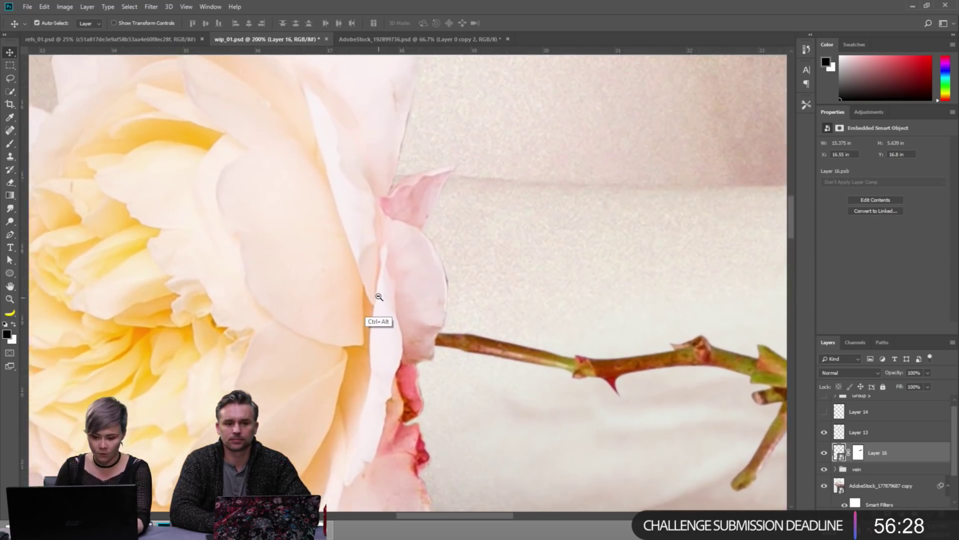
{"action": "scroll", "coordinate": [379, 297], "scroll_direction": "down", "scroll_amount": 2}
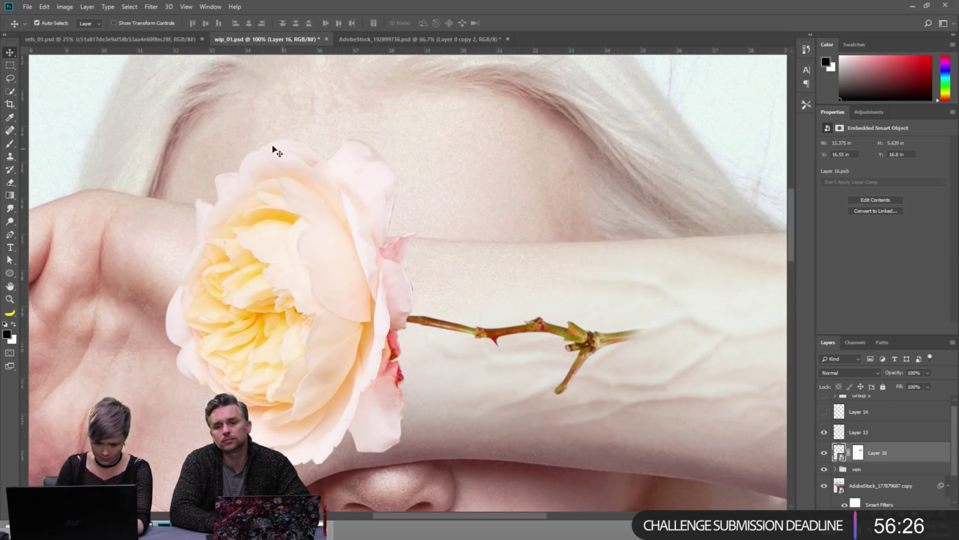
{"action": "left_click", "coordinate": [389, 304]}
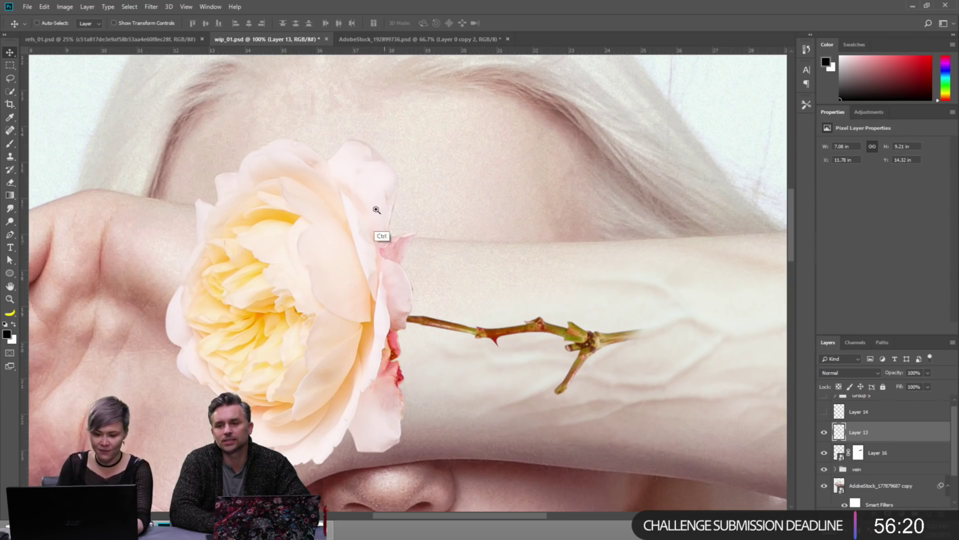
{"action": "left_click_drag", "start_coordinate": [313, 175], "coordinate": [348, 139]}
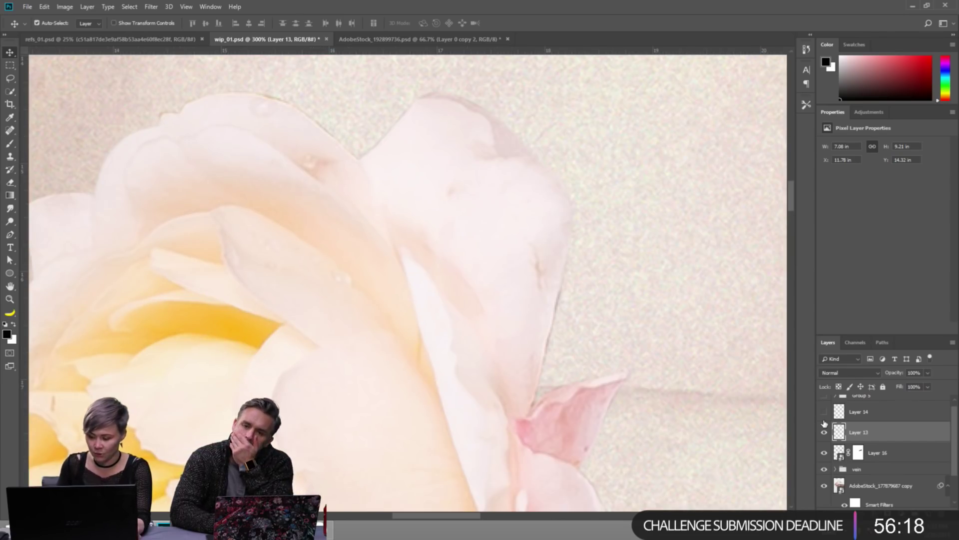
{"action": "left_click", "coordinate": [839, 433], "text": "ctrl"}
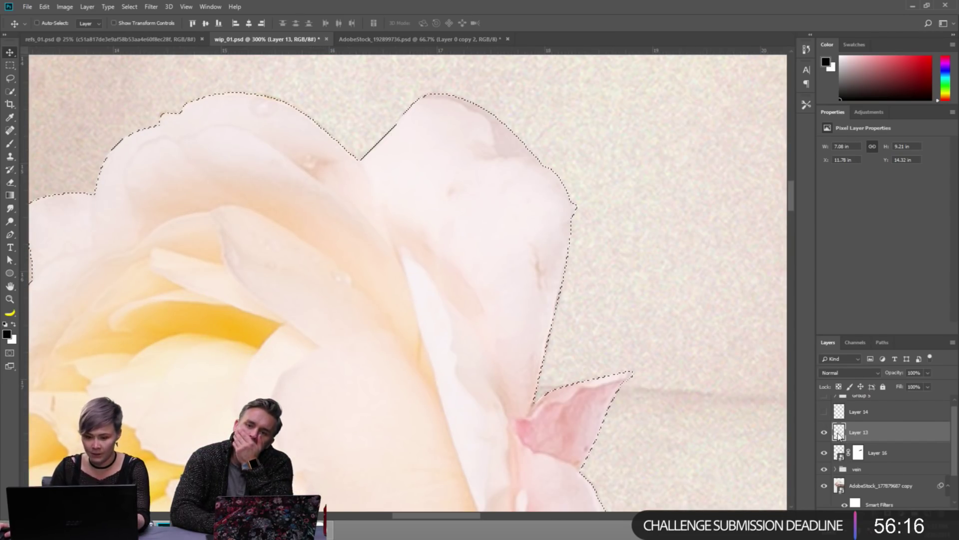
Add a mask to Layer 13 from the flower selection and convert the layer to a smart object.
{"action": "left_click", "coordinate": [887, 513]}
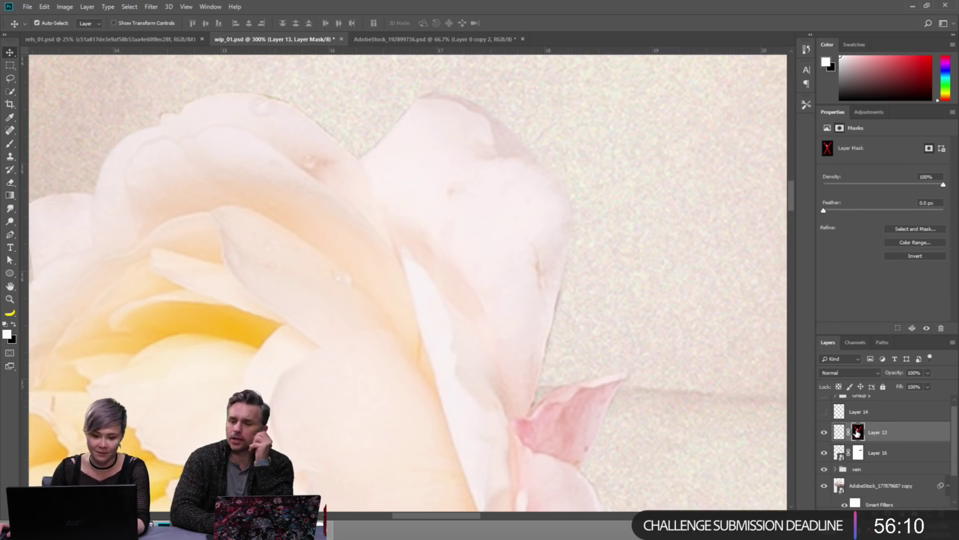
{"action": "scroll", "coordinate": [394, 317], "scroll_direction": "down", "scroll_amount": 2}
{"action": "left_click_drag", "start_coordinate": [394, 317], "coordinate": [420, 271]}
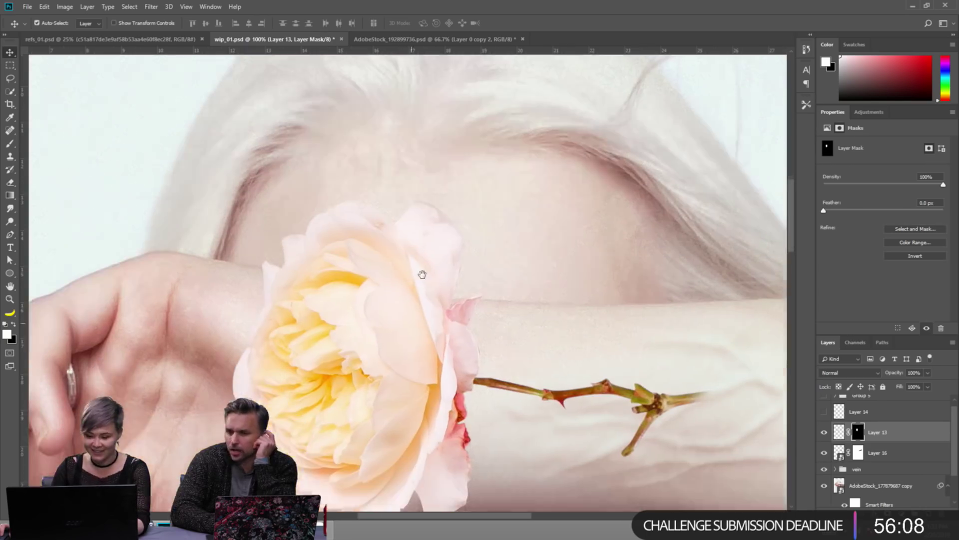
{"action": "left_click_drag", "start_coordinate": [447, 343], "coordinate": [467, 300]}
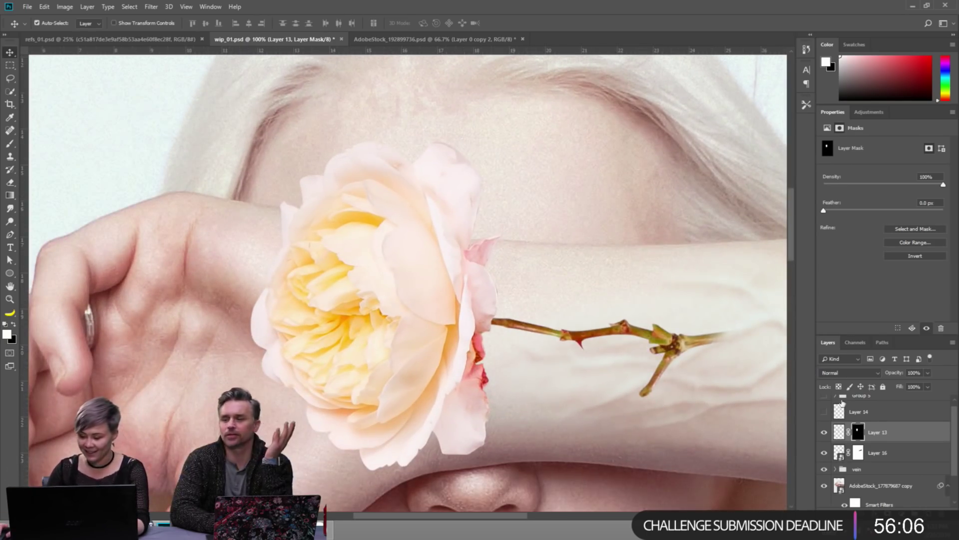
{"action": "right_click", "coordinate": [882, 432]}
{"action": "left_click", "coordinate": [895, 147]}
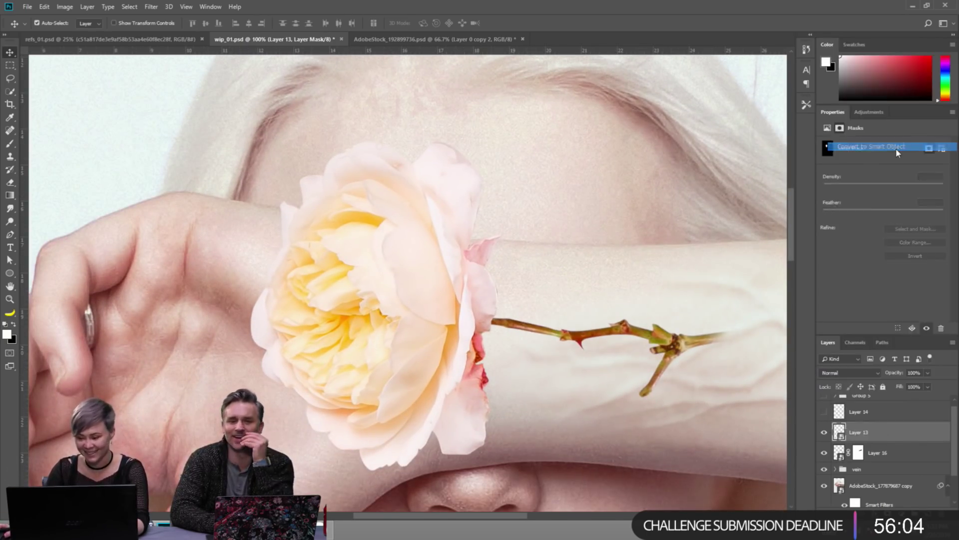
Open the Camera Raw filter for the flower on Layer 13 and enlarge the flower in its preview.
{"action": "left_click_drag", "start_coordinate": [547, 336], "coordinate": [566, 315]}
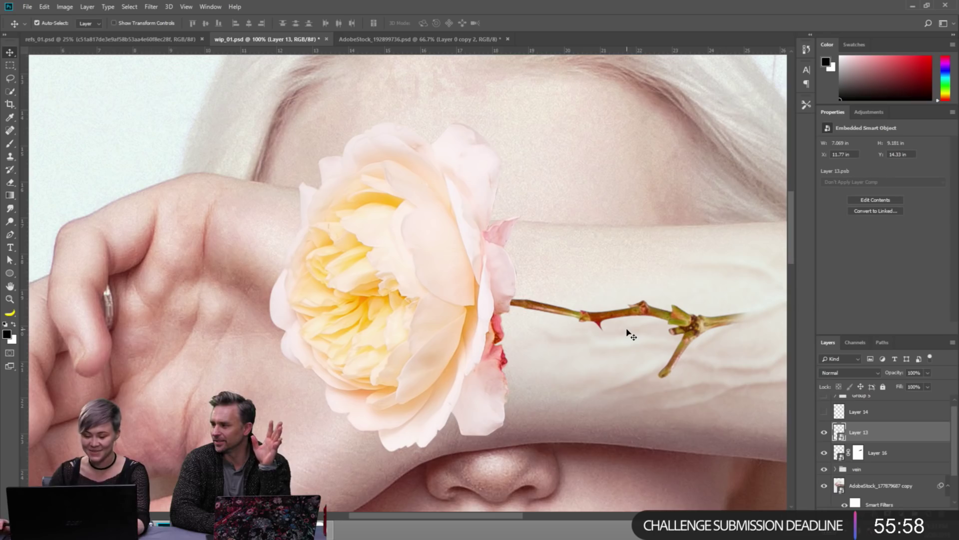
{"action": "left_click", "coordinate": [502, 325], "text": "ctrl+alt"}
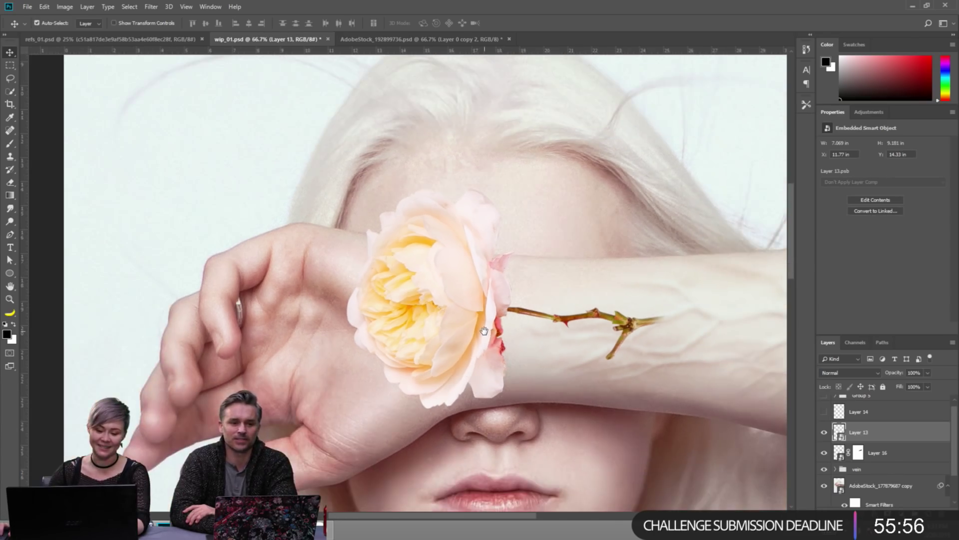
{"action": "left_click_drag", "start_coordinate": [410, 299], "coordinate": [375, 282]}
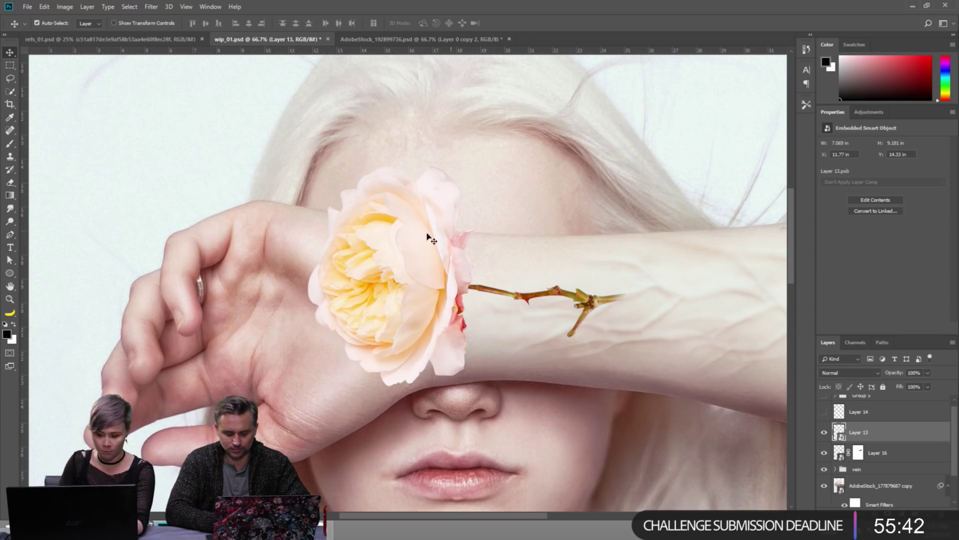
{"action": "left_click", "coordinate": [149, 7]}
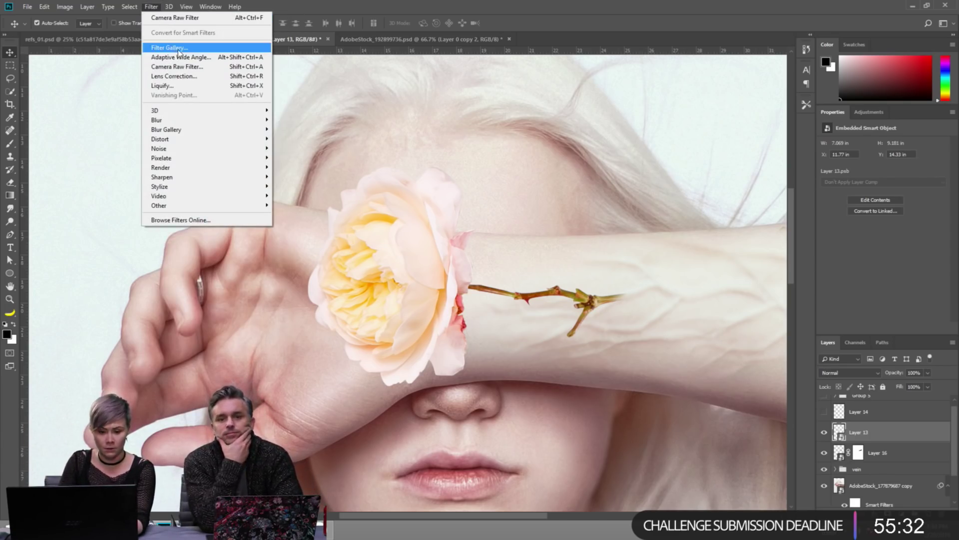
{"action": "key", "text": "Escape"}
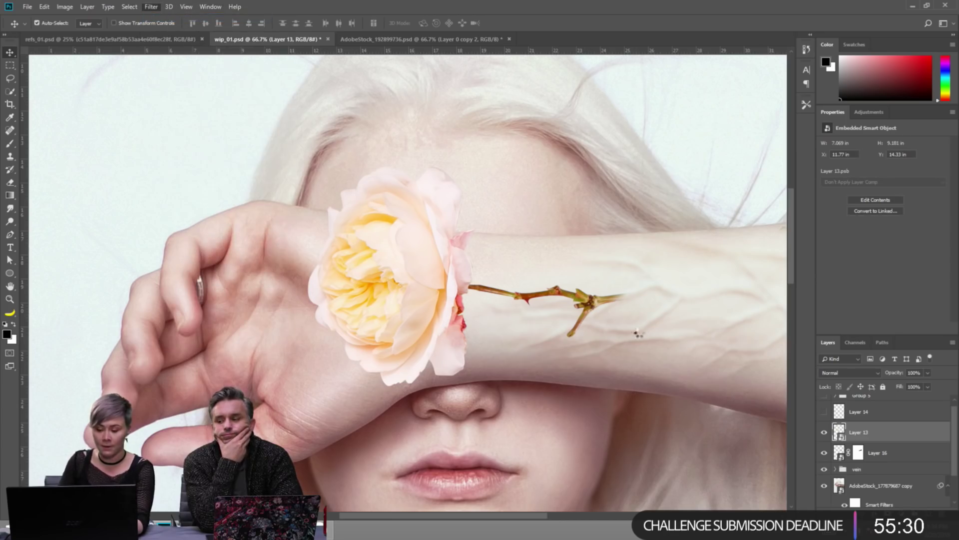
{"action": "key", "text": "ctrl+shift+a"}
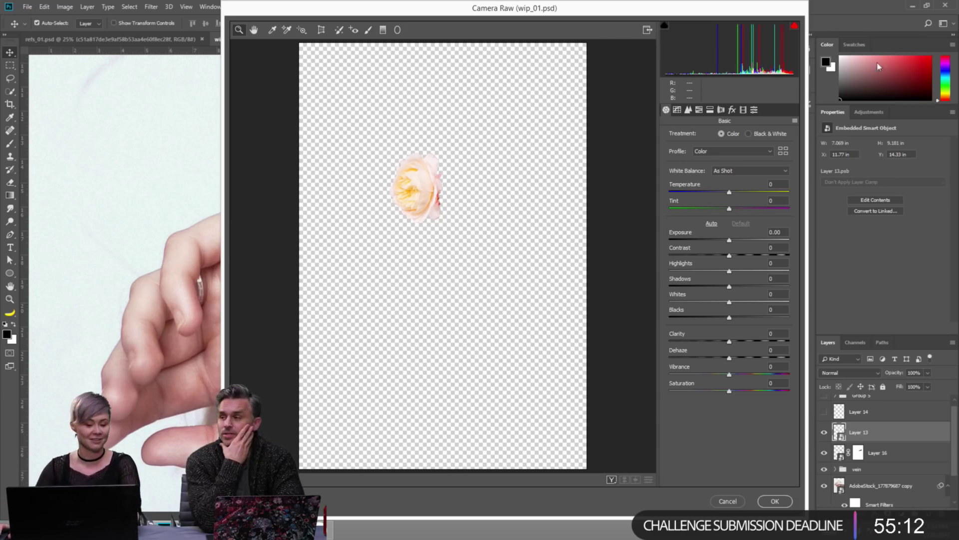
{"action": "left_click", "coordinate": [433, 174]}
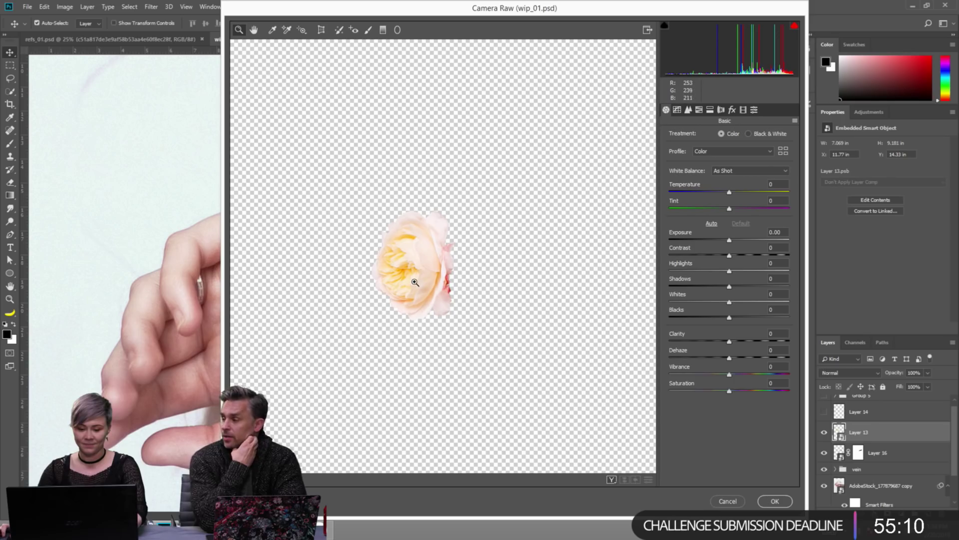
{"action": "left_click", "coordinate": [416, 282]}
{"action": "left_click", "coordinate": [450, 235]}
{"action": "left_click", "coordinate": [475, 208]}
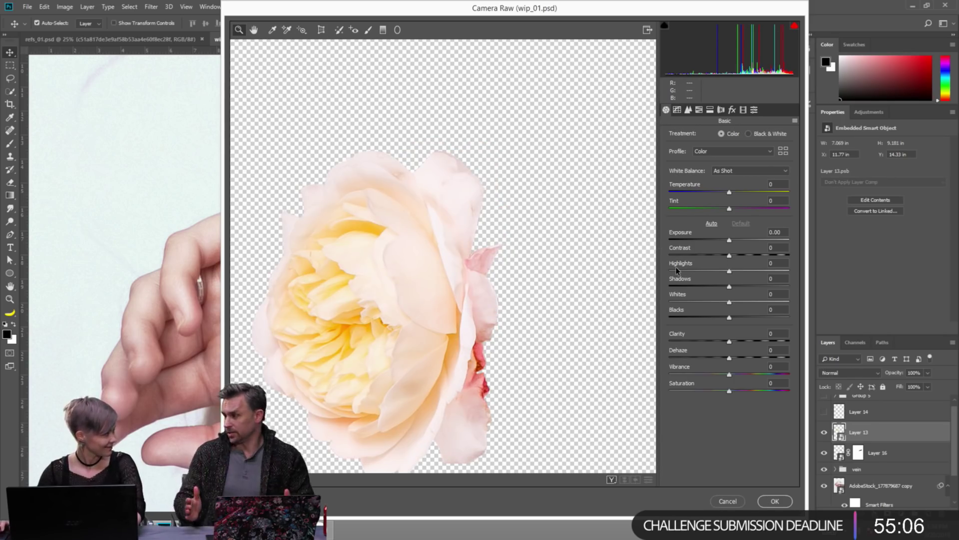
{"action": "left_click_drag", "start_coordinate": [518, 240], "coordinate": [546, 203]}
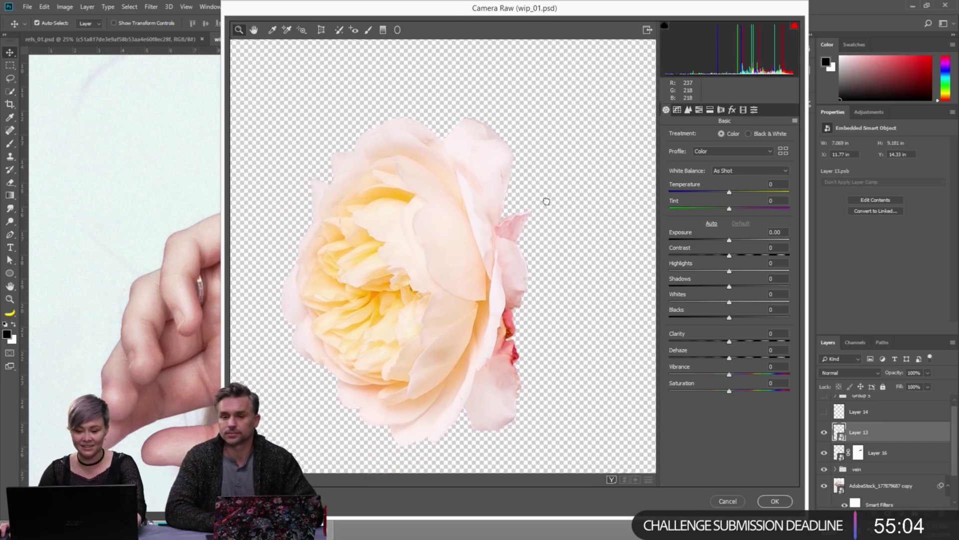
Darken the flower with an exposure of -1.40 and apply the Camera Raw filter.
{"action": "left_click", "coordinate": [723, 241]}
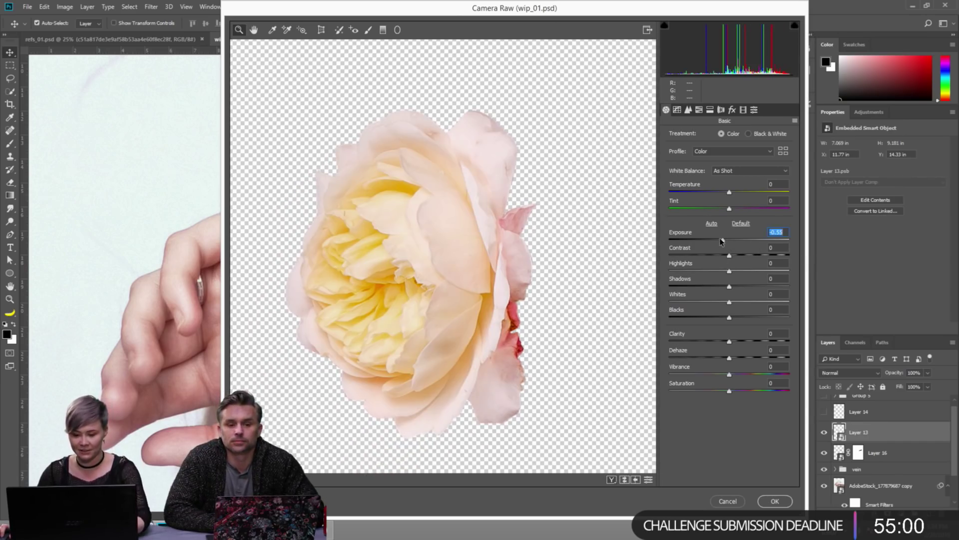
{"action": "left_click_drag", "start_coordinate": [721, 241], "coordinate": [716, 242]}
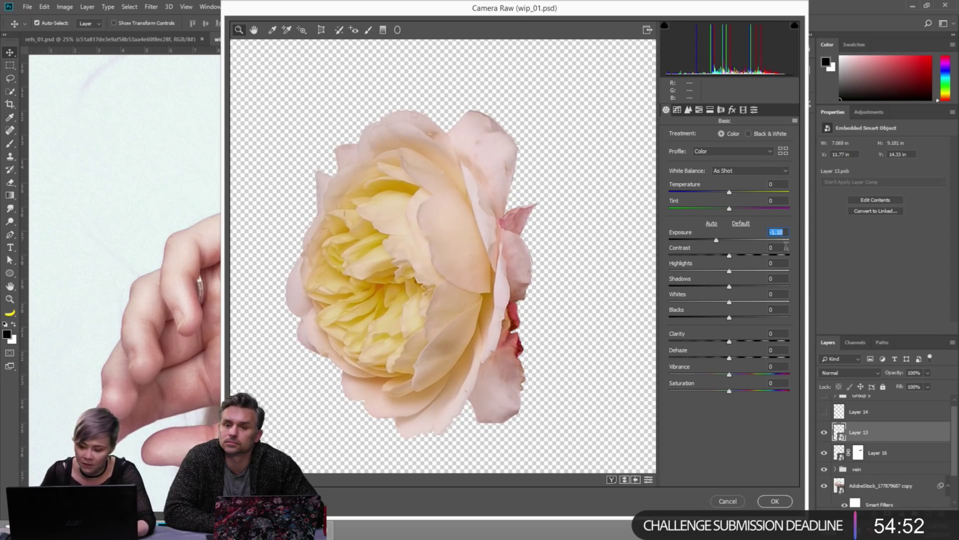
{"action": "mouse_move", "coordinate": [716, 240]}
{"action": "left_mouse_down"}
{"action": "mouse_move", "coordinate": [714, 255]}
{"action": "mouse_move", "coordinate": [713, 242]}
{"action": "left_mouse_up"}
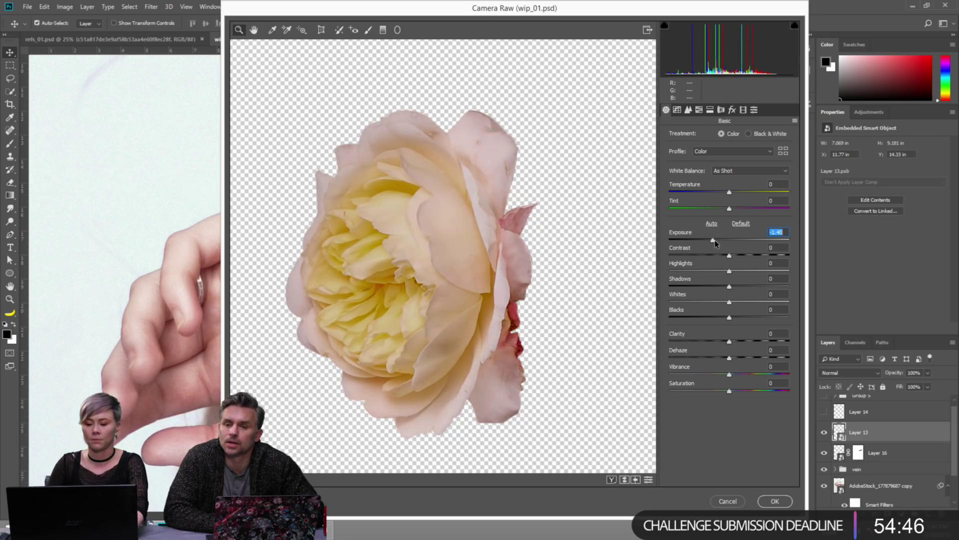
{"action": "key", "text": "Return"}
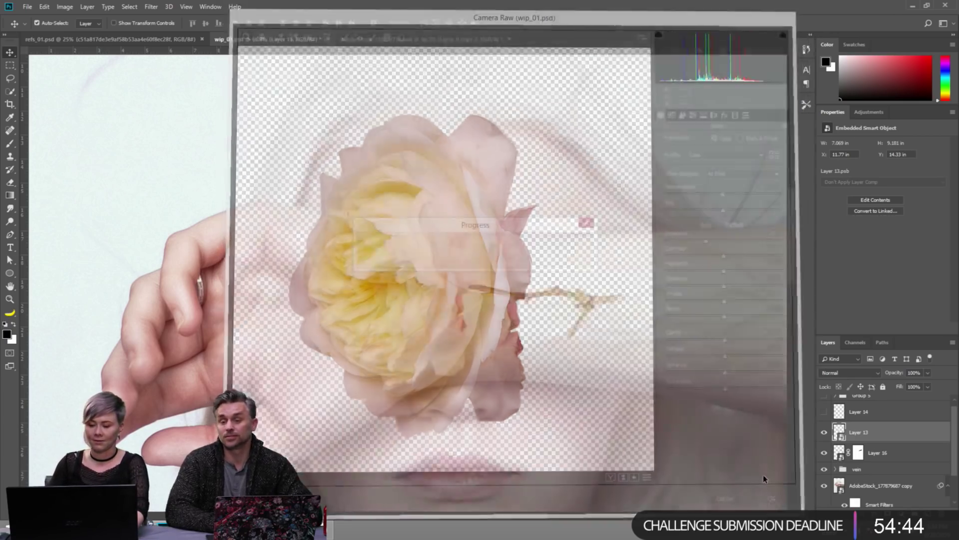
Paint black with a large brush of up to 500 px on Layer 13's filter mask to restore brightness in the flower's upper and central petals.
{"action": "scroll", "coordinate": [470, 295], "scroll_direction": "left", "scroll_amount": 1}
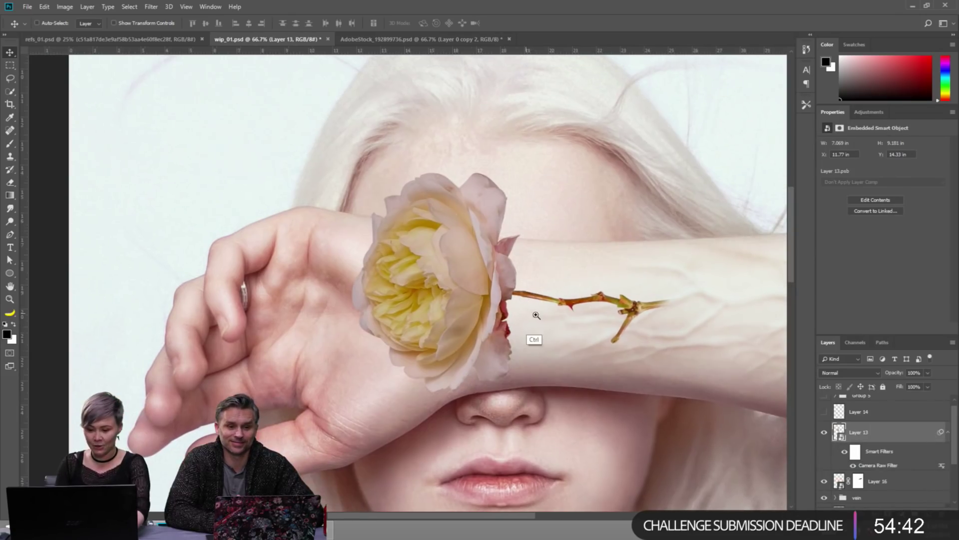
{"action": "left_click", "coordinate": [856, 453]}
{"action": "key", "text": "b"}
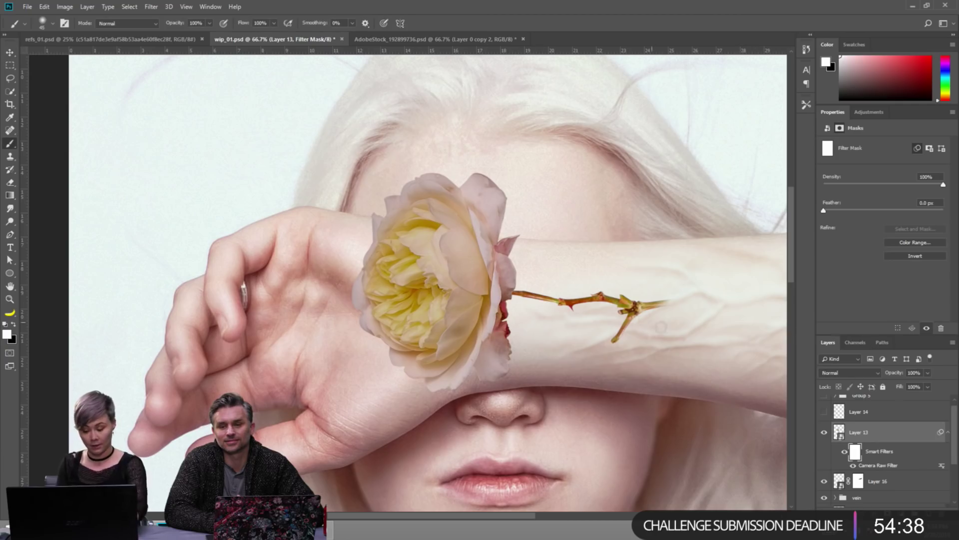
{"action": "key", "text": "bracketright"}
{"action": "key", "text": "bracketright"}
{"action": "key", "text": "bracketright"}
{"action": "key", "text": "bracketright"}
{"action": "key", "text": "bracketright"}
{"action": "key", "text": "bracketright"}
{"action": "key", "text": "bracketright"}
{"action": "key", "text": "bracketright"}
{"action": "key", "text": "bracketright"}
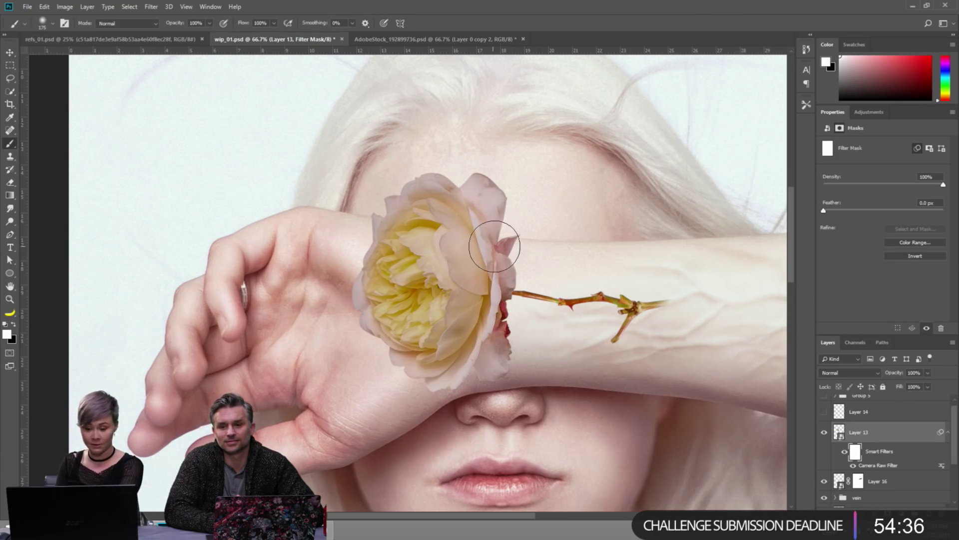
{"action": "key", "text": "bracketright"}
{"action": "key", "text": "bracketright"}
{"action": "key", "text": "bracketright"}
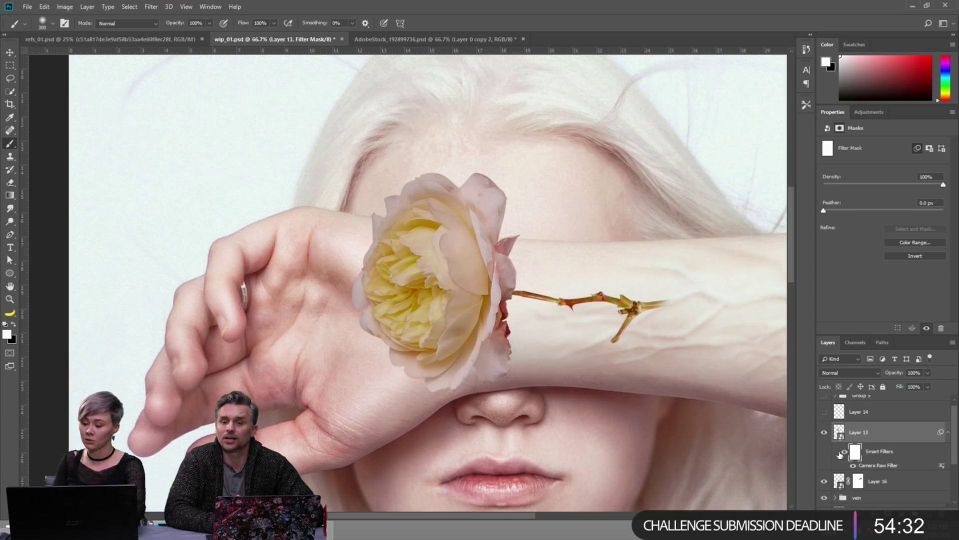
{"action": "right_click", "coordinate": [557, 229]}
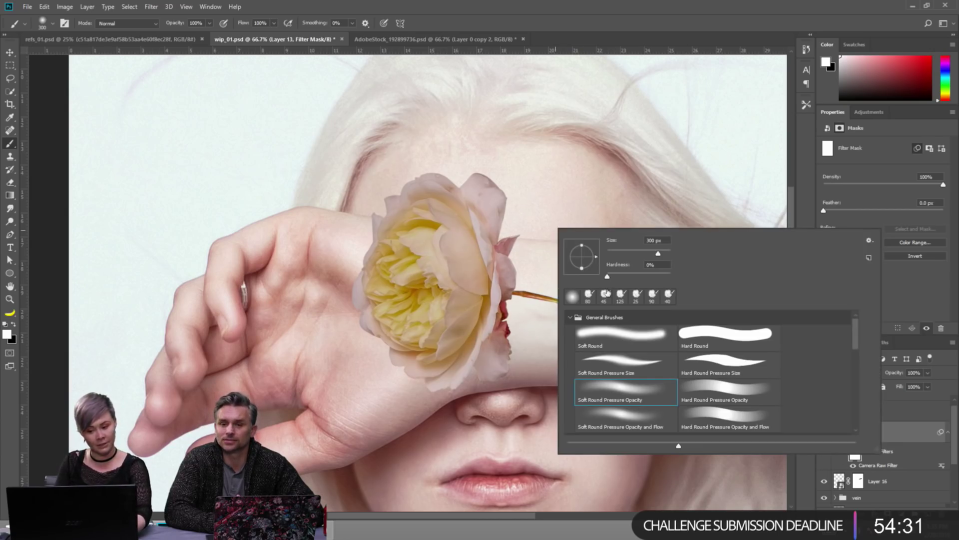
{"action": "double_click", "coordinate": [771, 422]}
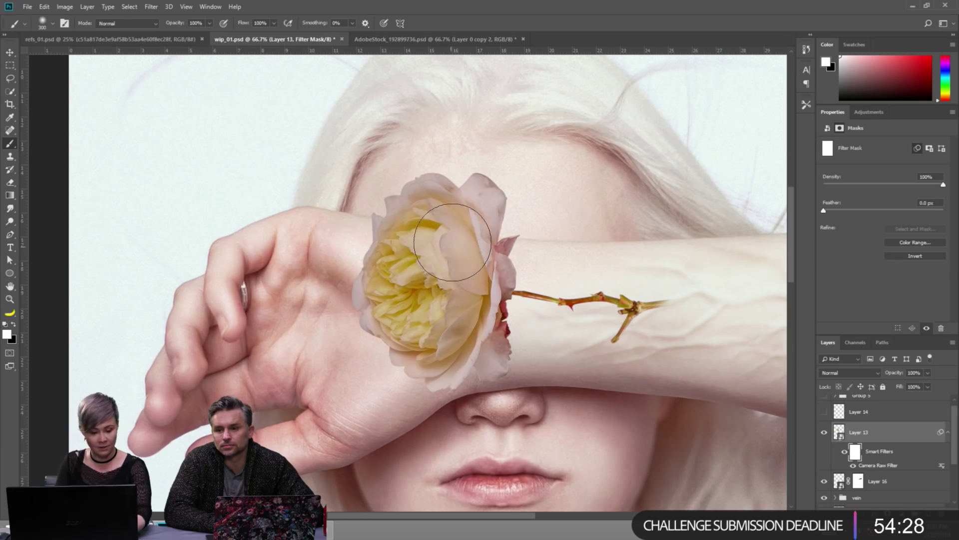
{"action": "key", "text": "bracketright"}
{"action": "key", "text": "bracketright"}
{"action": "key", "text": "x"}
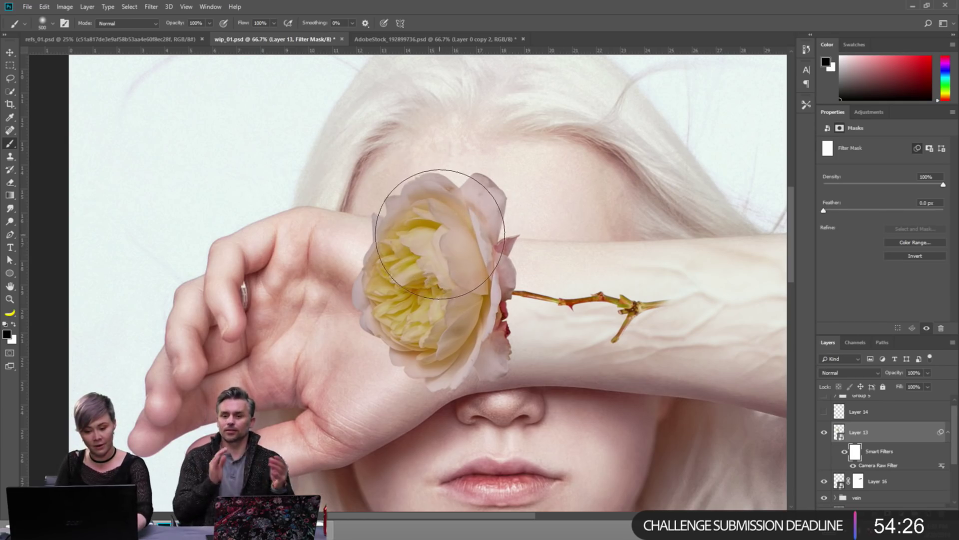
{"action": "mouse_move", "coordinate": [439, 234]}
{"action": "left_mouse_down"}
{"action": "mouse_move", "coordinate": [456, 165]}
{"action": "mouse_move", "coordinate": [422, 246]}
{"action": "mouse_move", "coordinate": [456, 182]}
{"action": "mouse_move", "coordinate": [407, 253]}
{"action": "mouse_move", "coordinate": [454, 171]}
{"action": "left_mouse_up"}
{"action": "key", "text": "bracketleft"}
{"action": "mouse_move", "coordinate": [496, 242]}
{"action": "left_mouse_down"}
{"action": "mouse_move", "coordinate": [461, 203]}
{"action": "mouse_move", "coordinate": [463, 157]}
{"action": "mouse_move", "coordinate": [377, 150]}
{"action": "mouse_move", "coordinate": [381, 246]}
{"action": "mouse_move", "coordinate": [391, 254]}
{"action": "left_mouse_up"}
{"action": "key", "text": "bracketleft"}
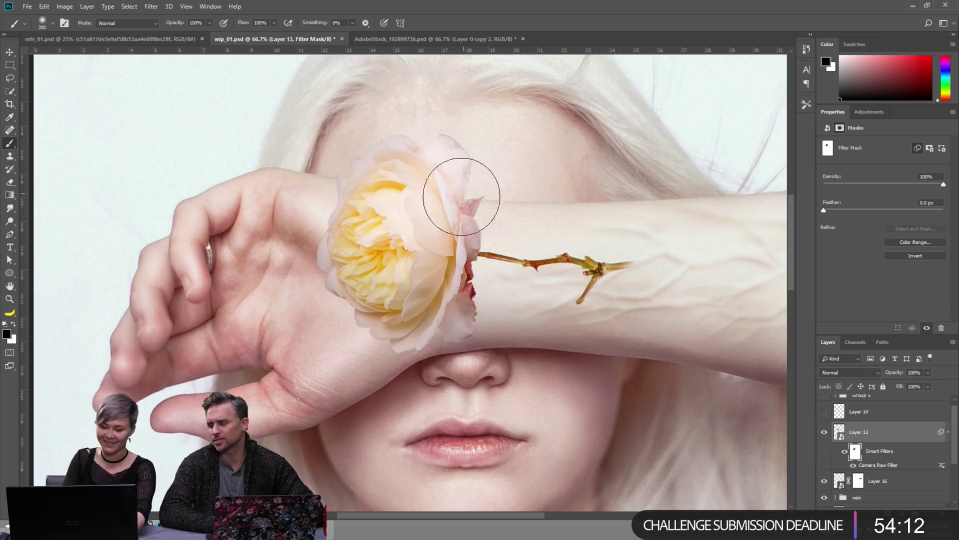
Move the flower on Layer 13 slightly upward across the wrist and hide the stem on Layer 16.
{"action": "key", "text": "v"}
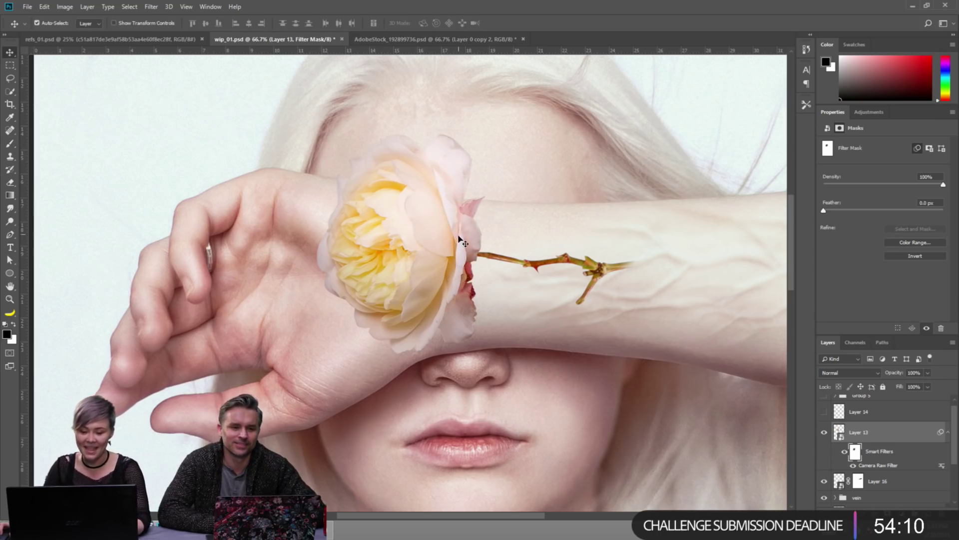
{"action": "scroll", "coordinate": [462, 242], "scroll_direction": "down", "scroll_amount": 1}
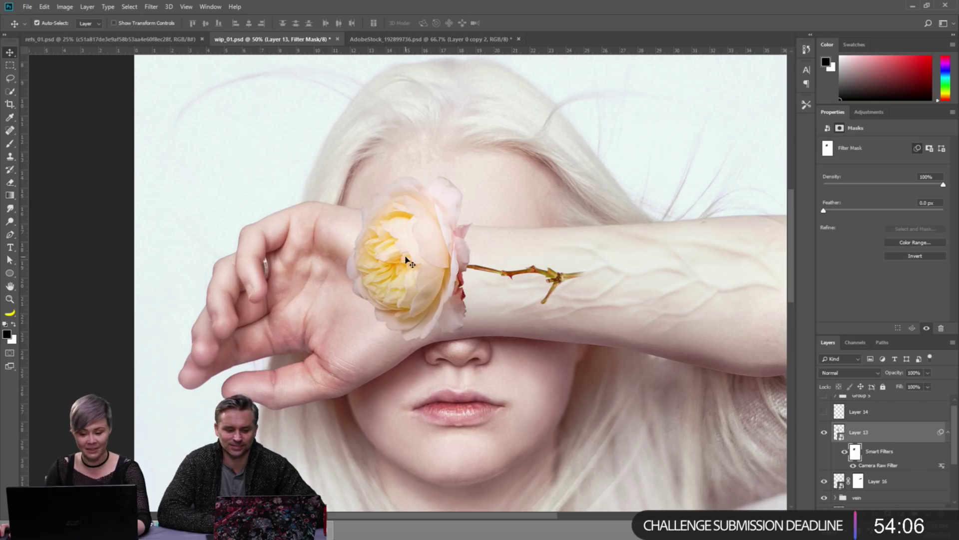
{"action": "left_click_drag", "start_coordinate": [405, 260], "coordinate": [407, 261]}
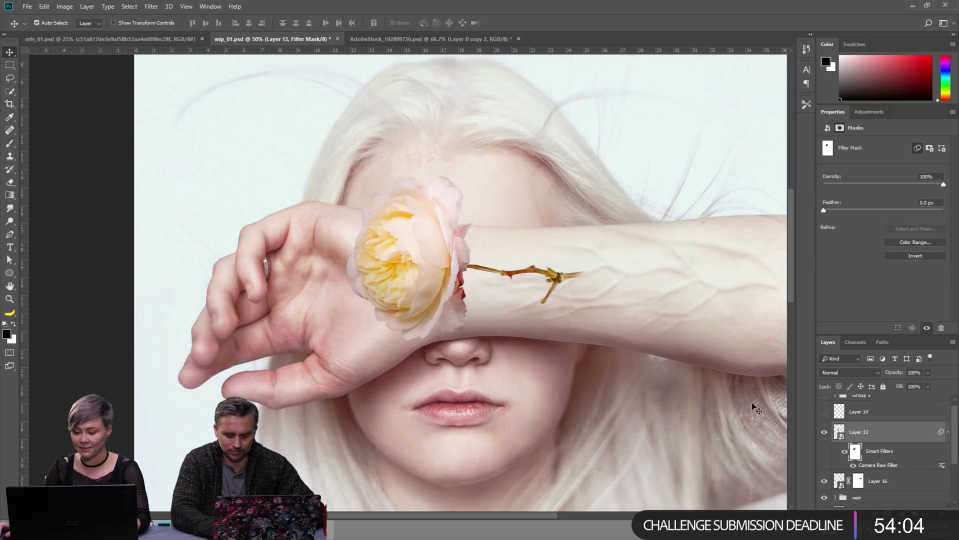
{"action": "key", "text": "ctrl+t"}
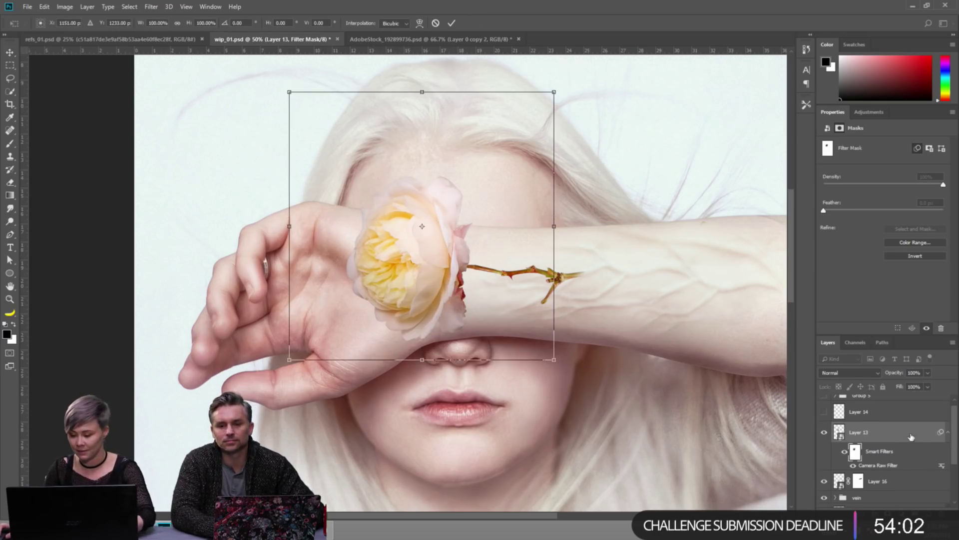
{"action": "key", "text": "Escape"}
{"action": "left_click", "coordinate": [839, 433]}
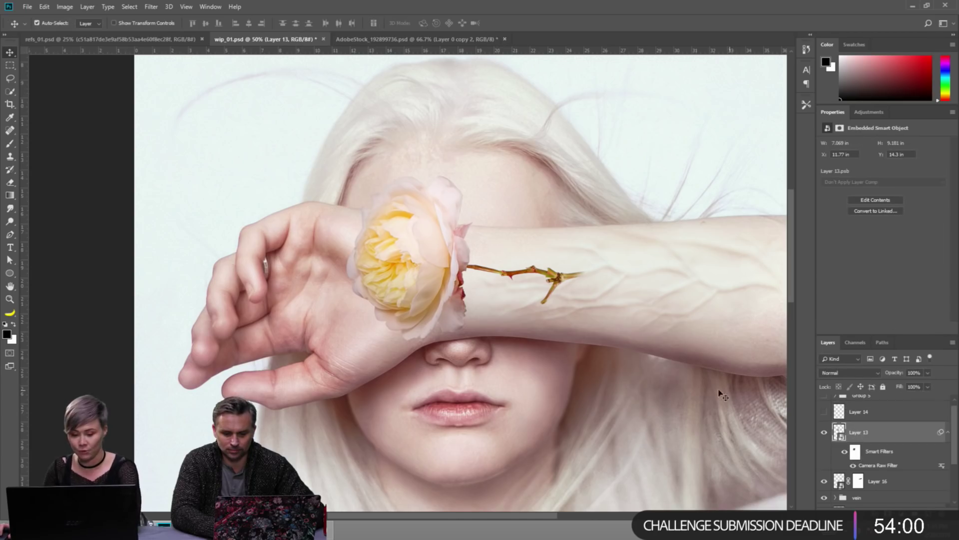
{"action": "key", "text": "shift+Up"}
{"action": "key", "text": "shift+Up"}
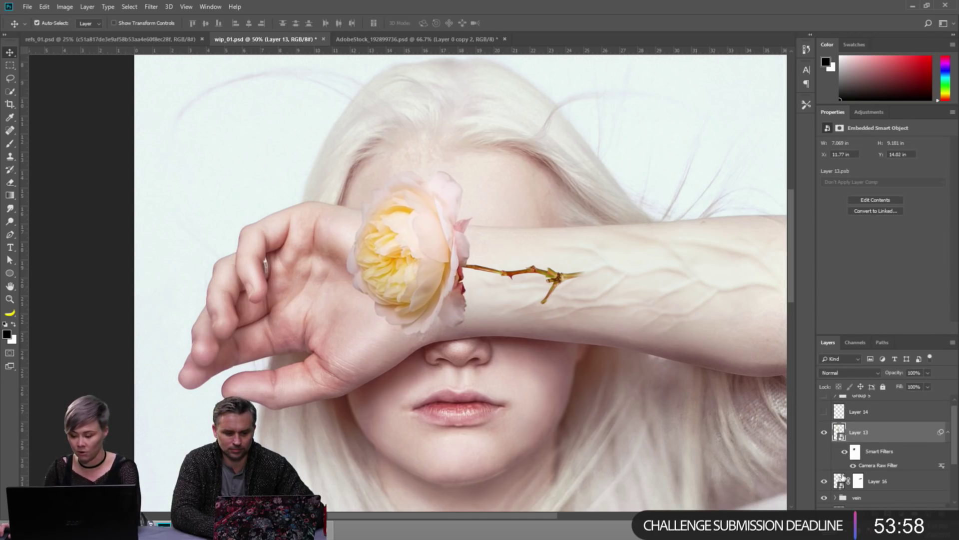
{"action": "left_click", "coordinate": [825, 481]}
{"action": "left_click_drag", "start_coordinate": [444, 234], "coordinate": [444, 219]}
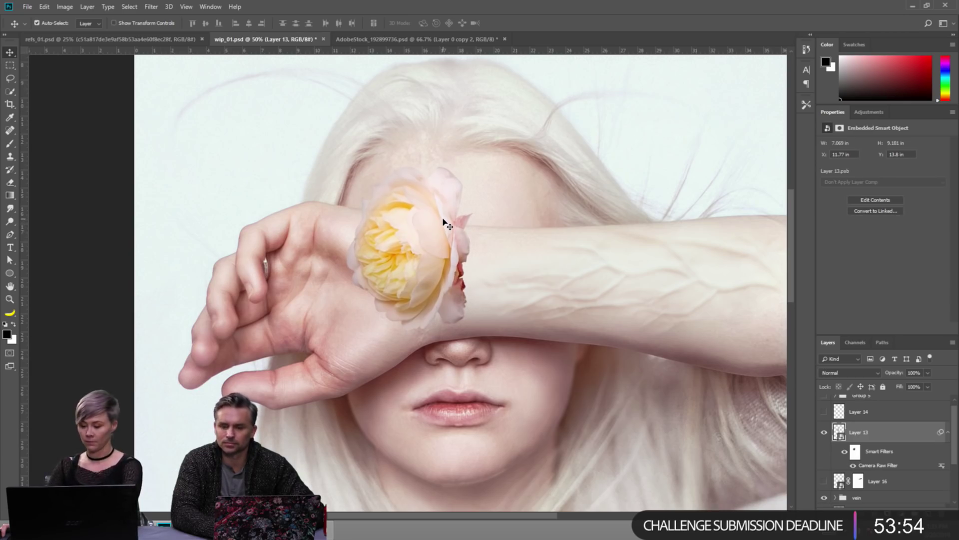
Add a new layer directly beneath the flower's Layer 13, with a layer mask made from the flower's outline.
{"action": "left_click", "coordinate": [839, 426], "text": "ctrl"}
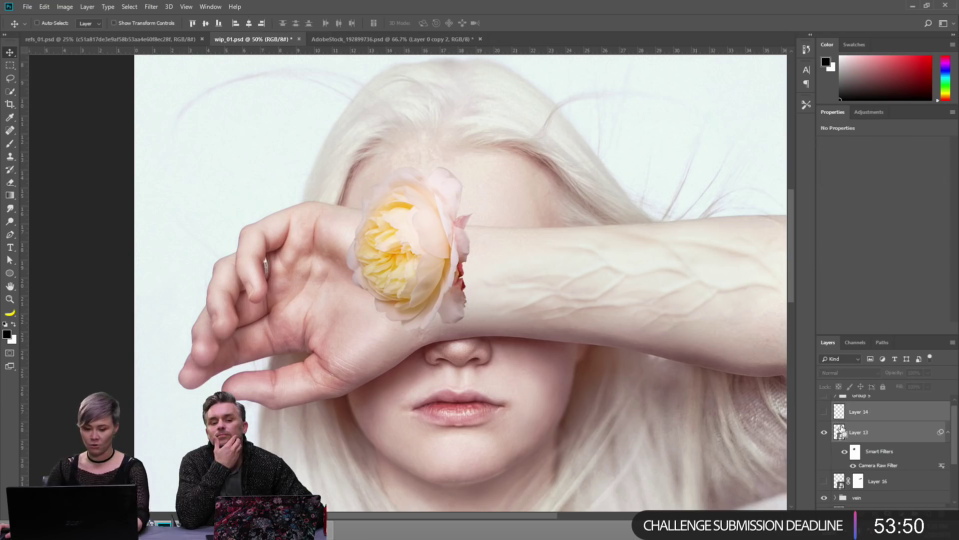
{"action": "left_click", "coordinate": [883, 432]}
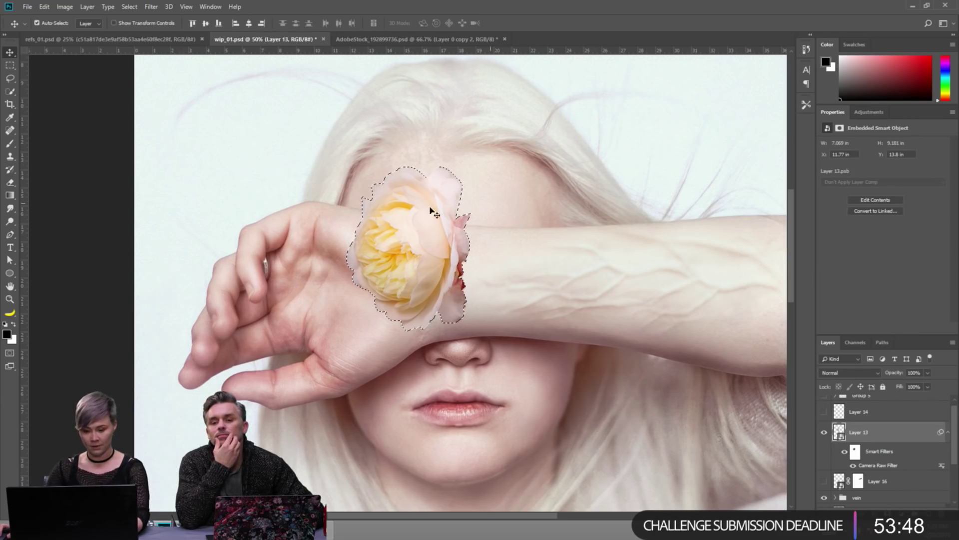
{"action": "left_click", "coordinate": [930, 522], "text": "ctrl"}
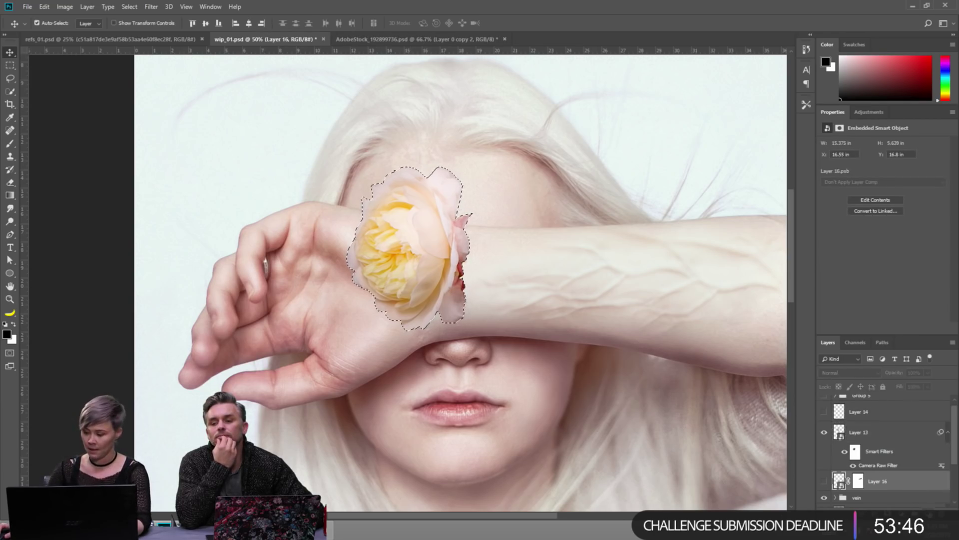
{"action": "left_click", "coordinate": [894, 522]}
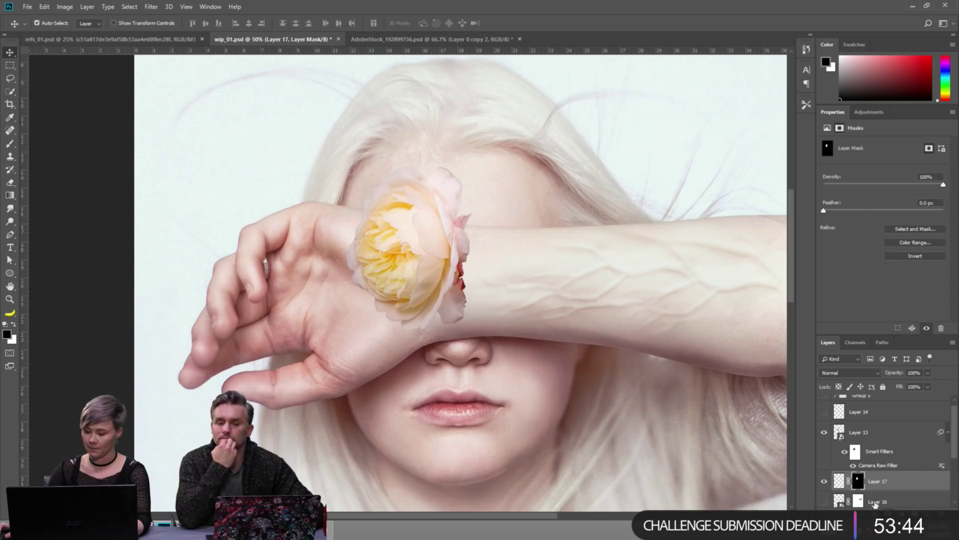
Fill Layer 17 itself, not its mask, with a dark reddish brown sampled from the shadow under the wrist beside the nose.
{"action": "left_click", "coordinate": [843, 479]}
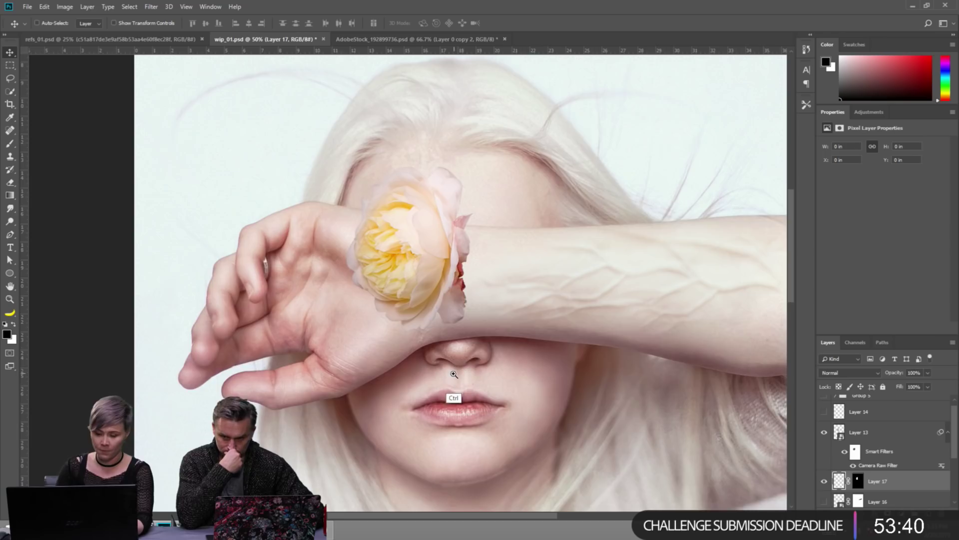
{"action": "scroll", "coordinate": [456, 391], "scroll_direction": "up", "scroll_amount": 2}
{"action": "key", "text": "b"}
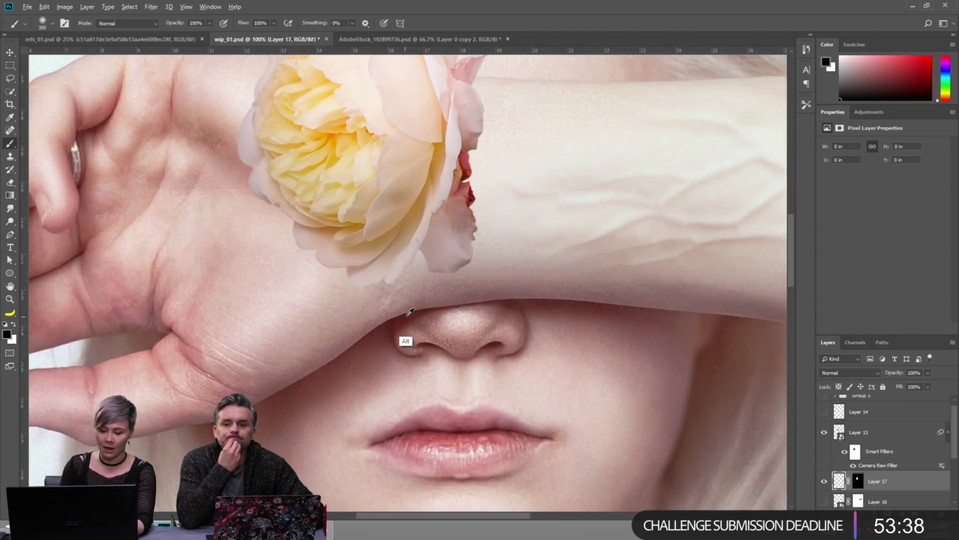
{"action": "left_click", "coordinate": [407, 335], "text": "alt"}
{"action": "key", "text": "alt+BackSpace"}
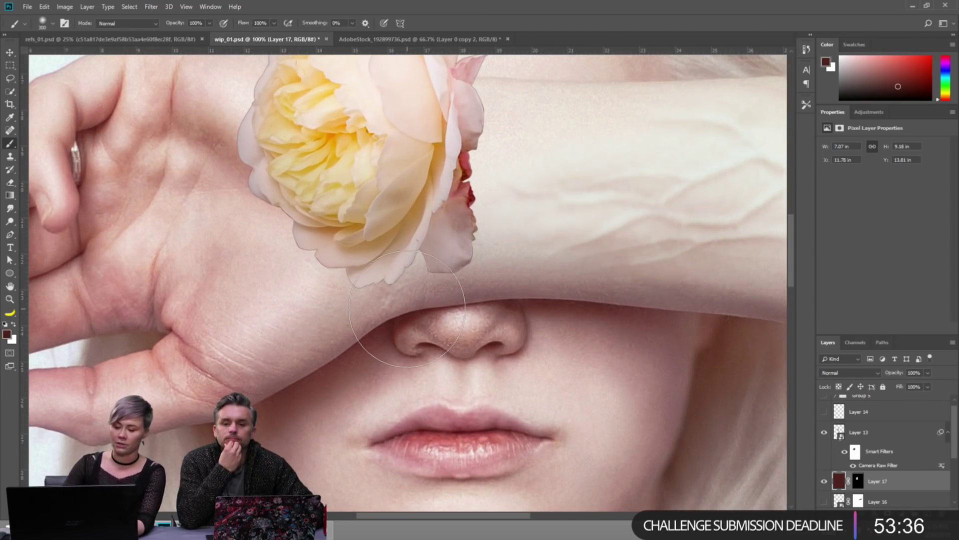
Offset the dark flower silhouette on Layer 17 slightly down and to the right behind the flower.
{"action": "left_click", "coordinate": [436, 175], "text": "alt"}
{"action": "key", "text": "ctrl+t"}
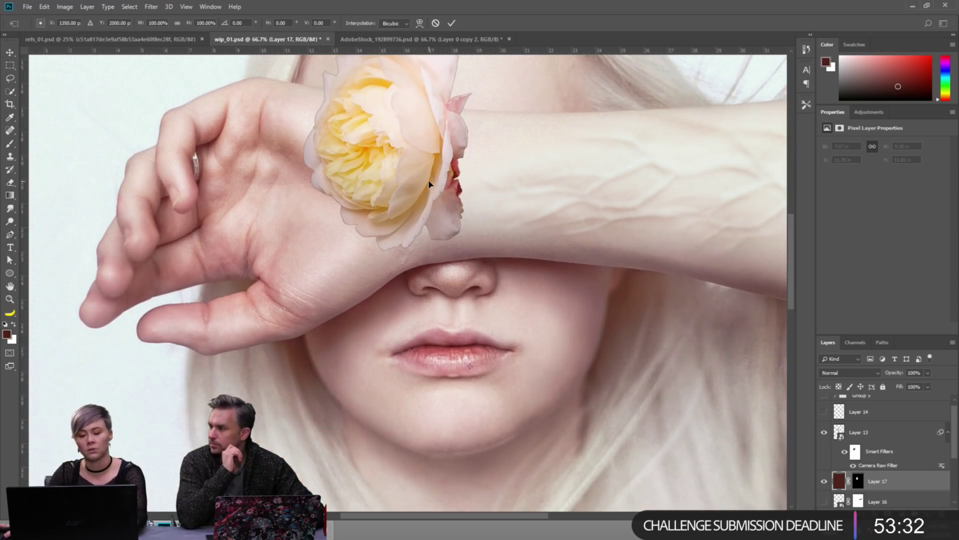
{"action": "left_click_drag", "start_coordinate": [430, 190], "coordinate": [432, 196]}
{"action": "key", "text": "Return"}
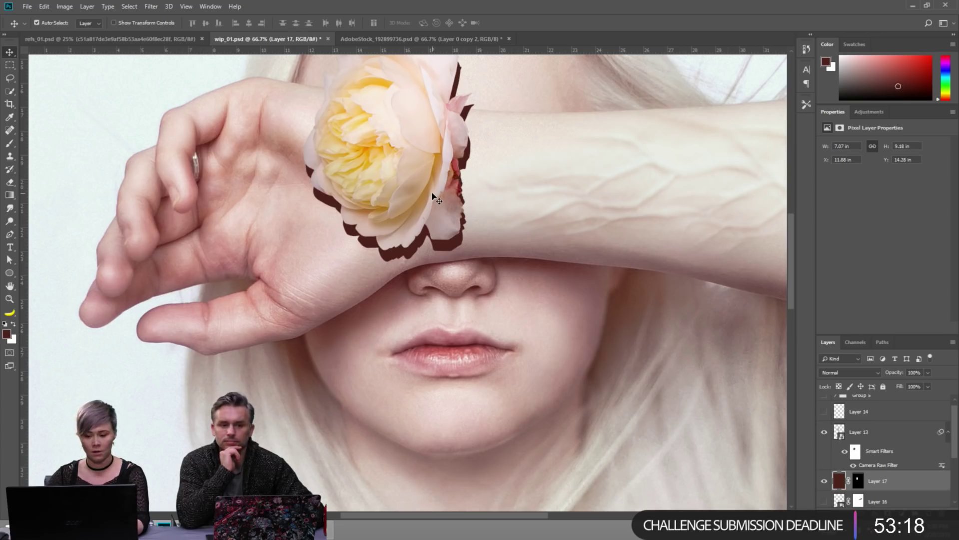
Add an empty layer above Layer 17 and merge the two so the masked silhouette becomes plain pixels.
{"action": "scroll", "coordinate": [450, 235], "scroll_direction": "up", "scroll_amount": 1}
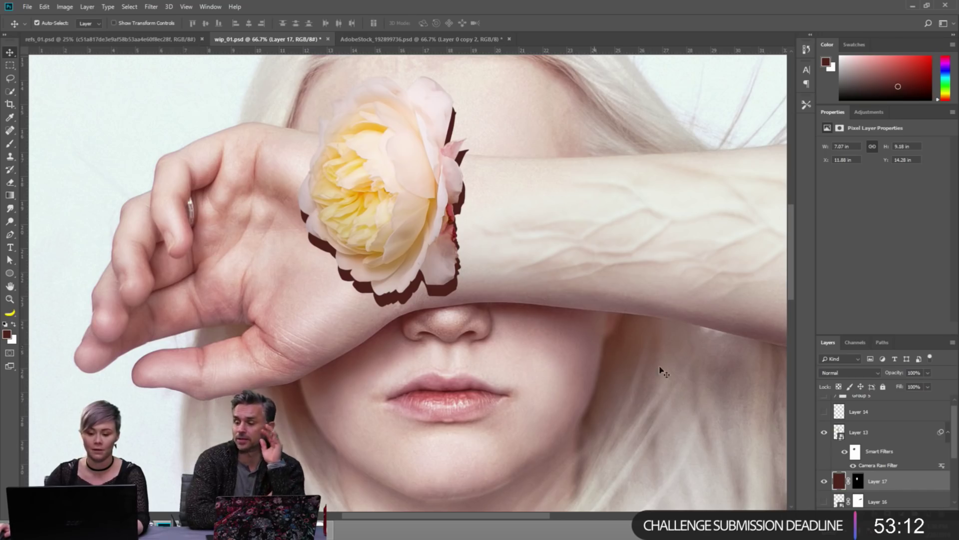
{"action": "left_click", "coordinate": [908, 506]}
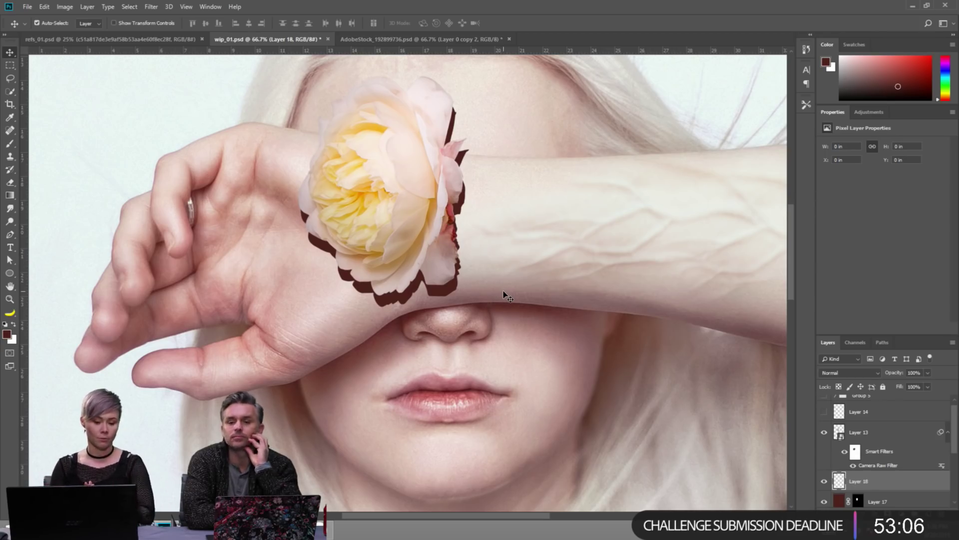
{"action": "scroll", "coordinate": [879, 465], "scroll_direction": "down", "scroll_amount": 1}
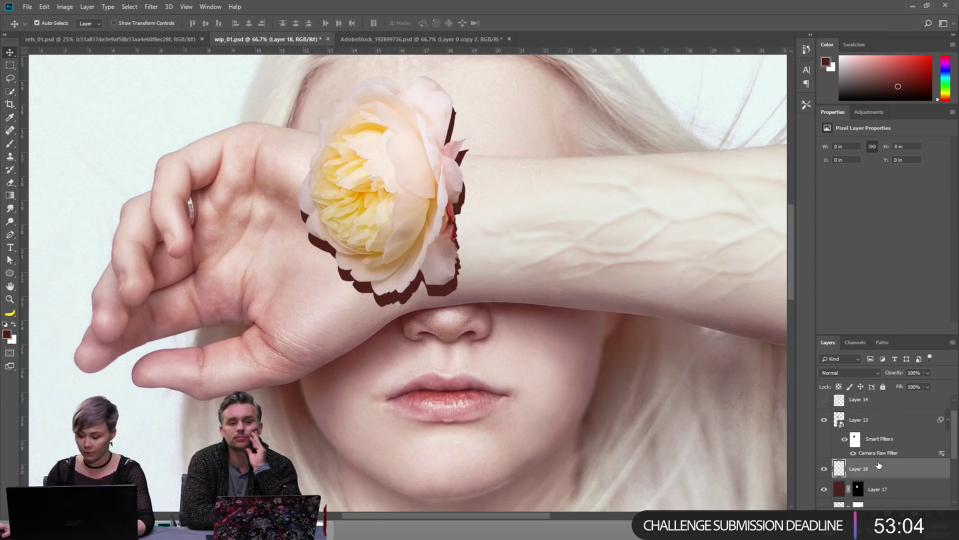
{"action": "left_click", "coordinate": [882, 488], "text": "shift"}
{"action": "key", "text": "ctrl+e"}
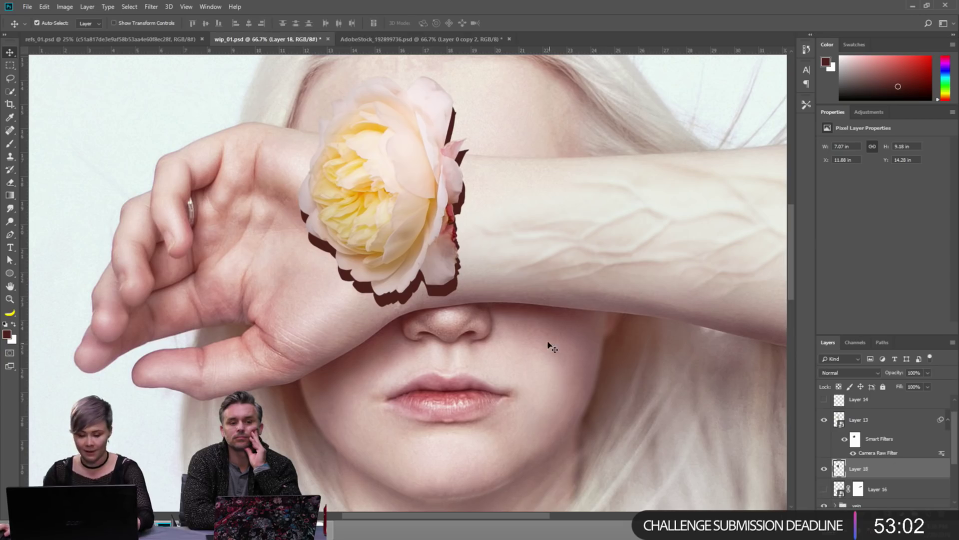
Shift the shadow silhouette further below the flower and warp its right side outward onto the forearm.
{"action": "left_click_drag", "start_coordinate": [460, 295], "coordinate": [482, 274]}
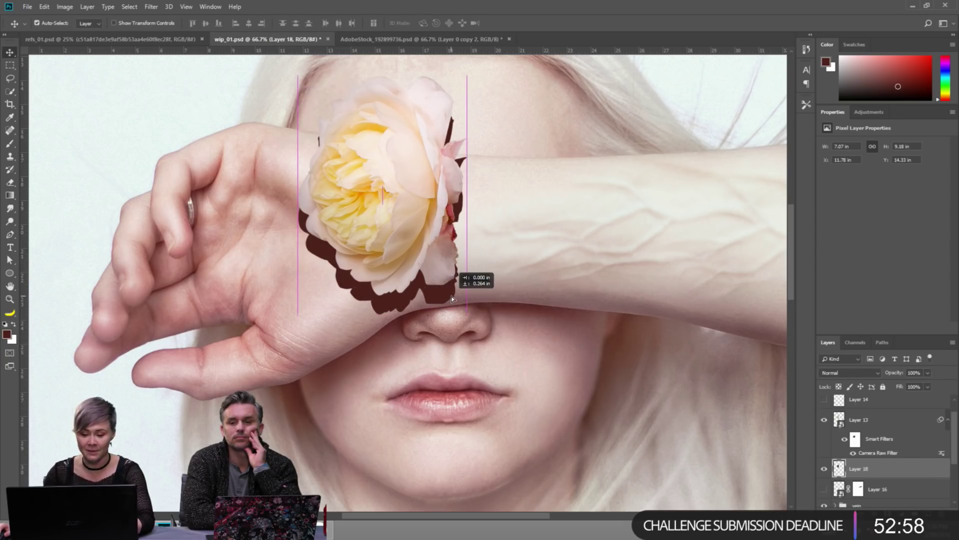
{"action": "key", "text": "ctrl+t"}
{"action": "right_click", "coordinate": [452, 276]}
{"action": "left_click", "coordinate": [502, 339]}
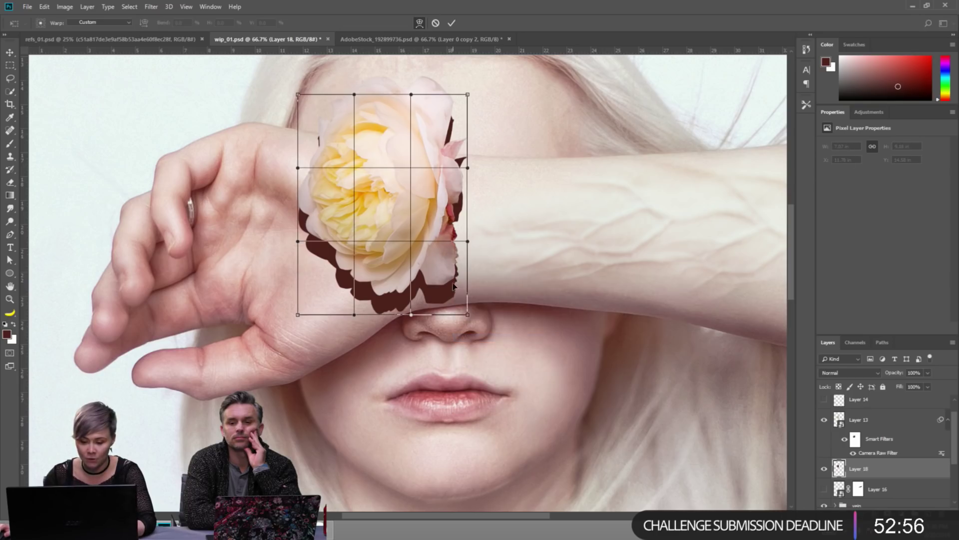
{"action": "left_click_drag", "start_coordinate": [460, 288], "coordinate": [468, 216]}
{"action": "left_click_drag", "start_coordinate": [467, 94], "coordinate": [477, 100]}
{"action": "left_click_drag", "start_coordinate": [461, 166], "coordinate": [462, 139]}
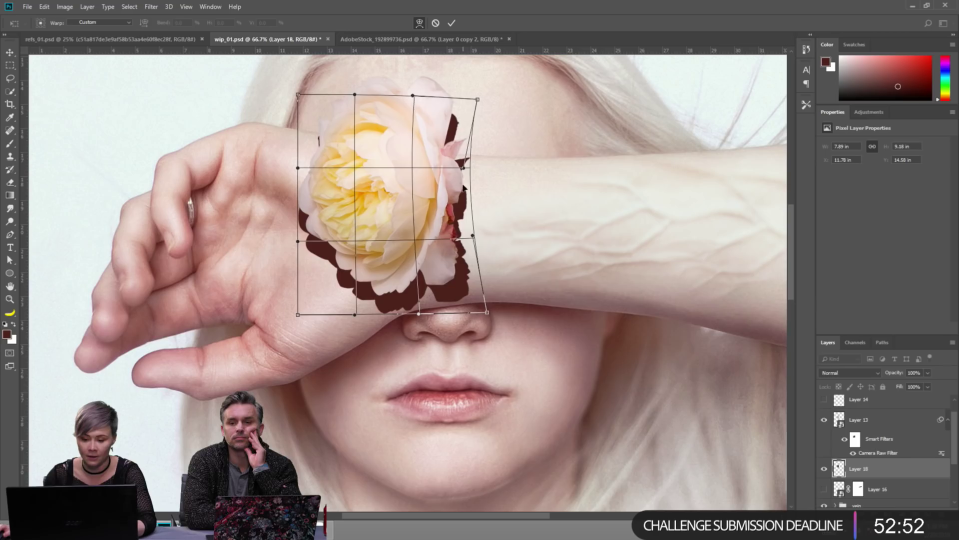
{"action": "left_click_drag", "start_coordinate": [476, 316], "coordinate": [493, 307]}
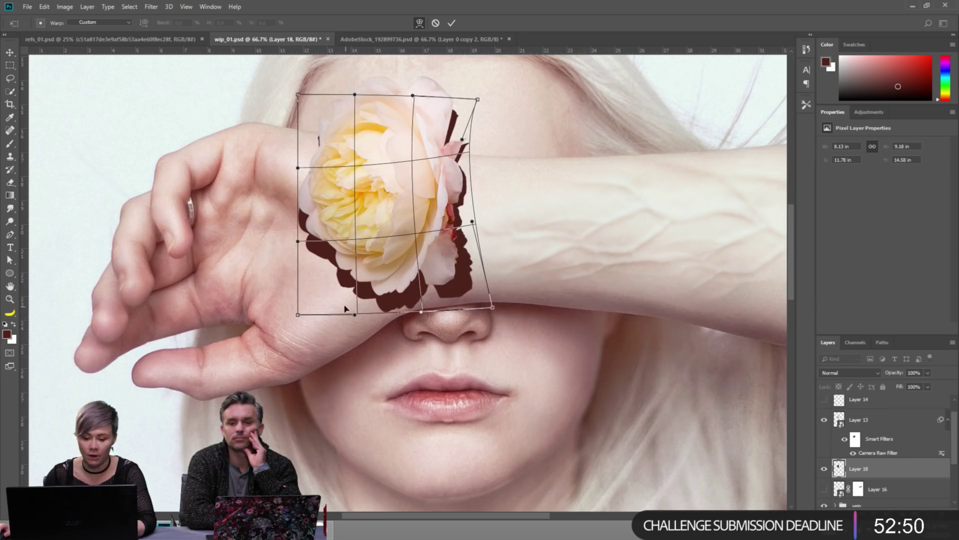
Stretch the shadow's lower corners outward, refine its upper right and lower edges, and apply the warp.
{"action": "left_click_drag", "start_coordinate": [331, 307], "coordinate": [359, 310]}
{"action": "left_click_drag", "start_coordinate": [492, 306], "coordinate": [516, 304]}
{"action": "left_click_drag", "start_coordinate": [496, 268], "coordinate": [494, 269]}
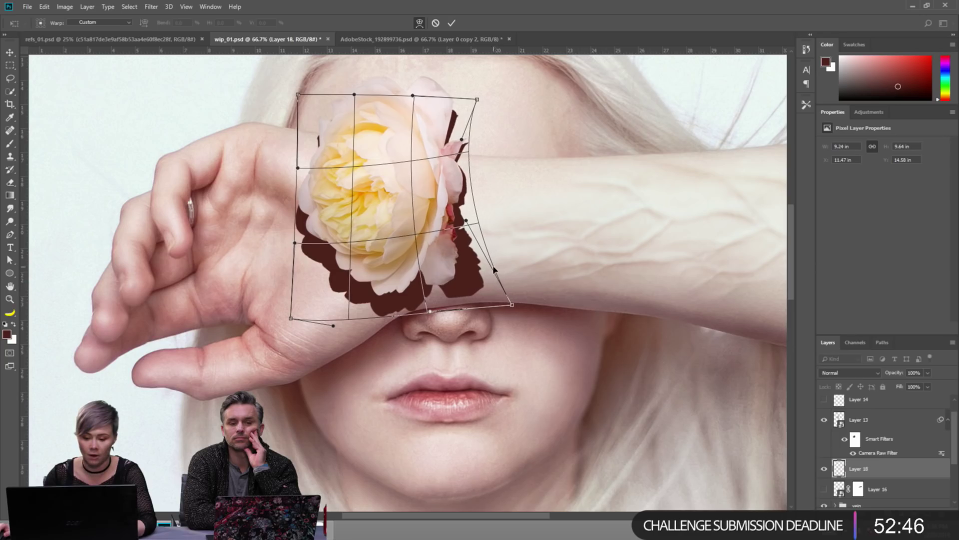
{"action": "mouse_move", "coordinate": [477, 100]}
{"action": "left_mouse_down"}
{"action": "mouse_move", "coordinate": [472, 119]}
{"action": "mouse_move", "coordinate": [480, 109]}
{"action": "left_mouse_up"}
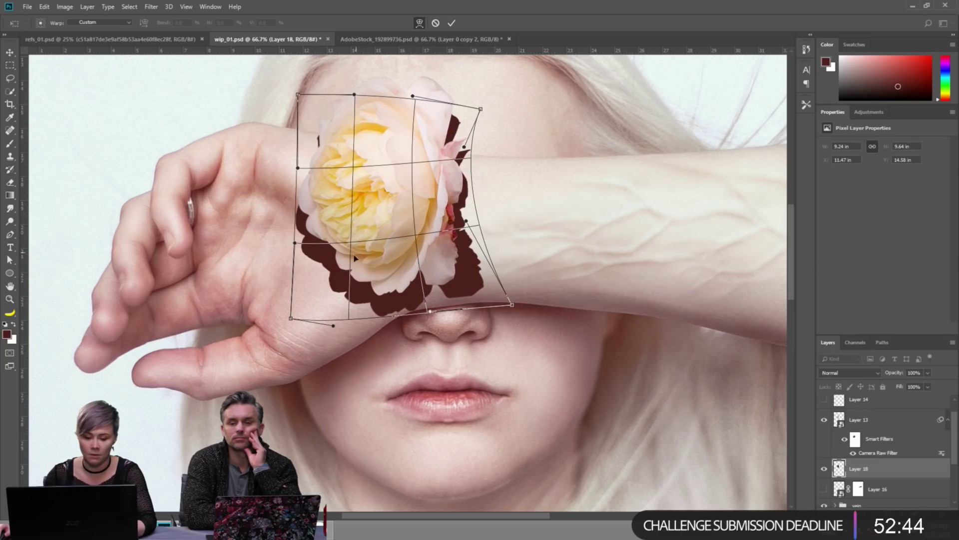
{"action": "left_click_drag", "start_coordinate": [326, 287], "coordinate": [319, 280]}
{"action": "left_click_drag", "start_coordinate": [419, 307], "coordinate": [413, 306]}
{"action": "key", "text": "Return"}
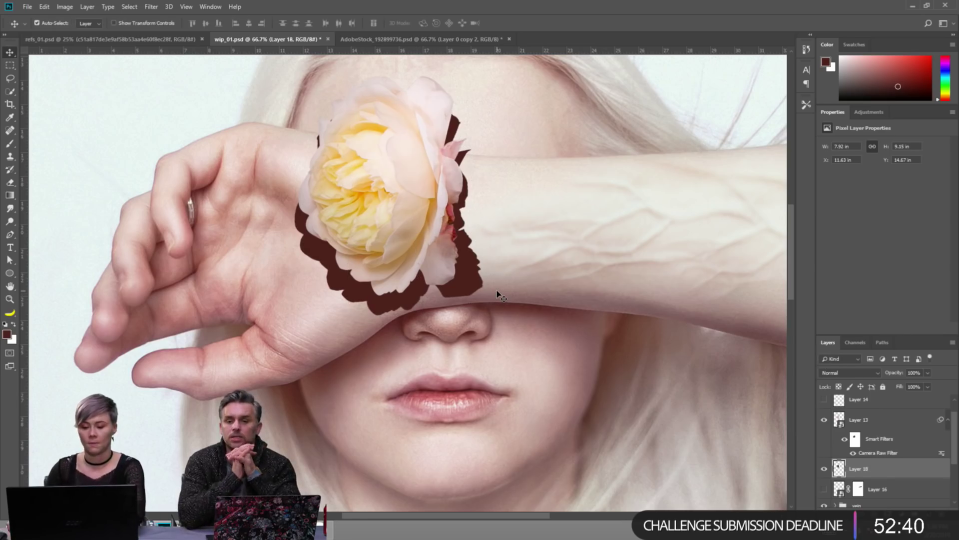
Nudge the warped shadow on Layer 18 slightly up and to the left.
{"action": "key", "text": "Up"}
{"action": "key", "text": "Up"}
{"action": "key", "text": "Up"}
{"action": "key", "text": "Up"}
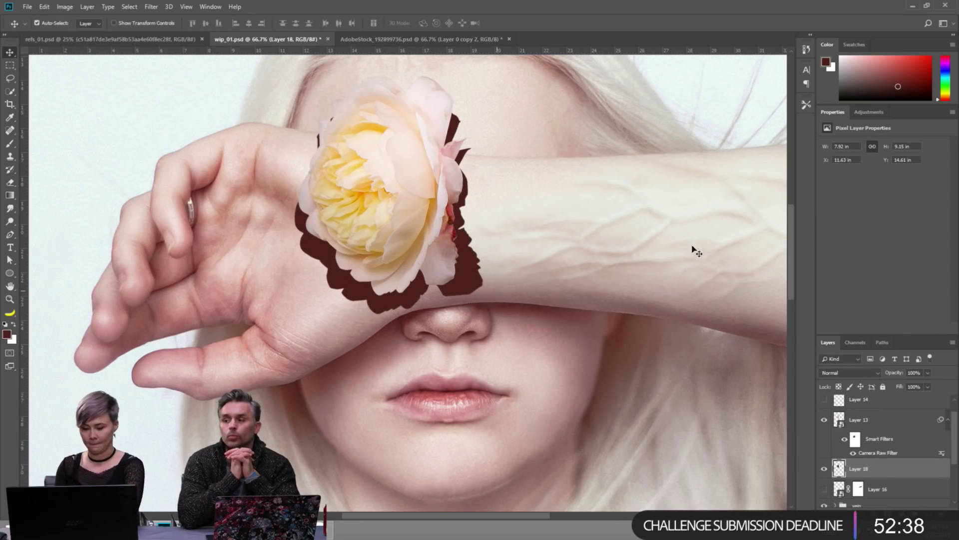
{"action": "key", "text": "Left"}
{"action": "key", "text": "Left"}
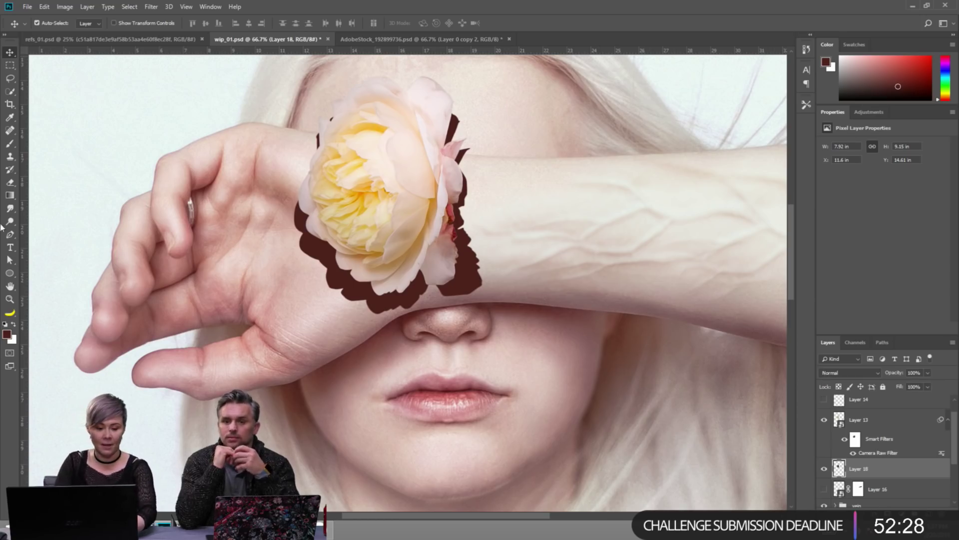
Soften the shadow's lower-left edge on the palm using the Smudge tool with the Smudge Nice preset at 50% strength.
{"action": "left_click", "coordinate": [10, 208]}
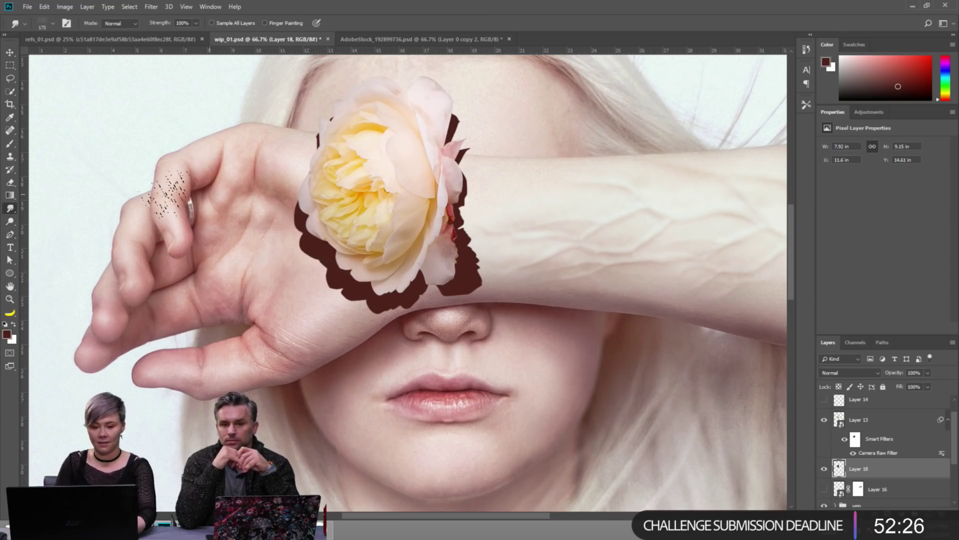
{"action": "left_click", "coordinate": [807, 104]}
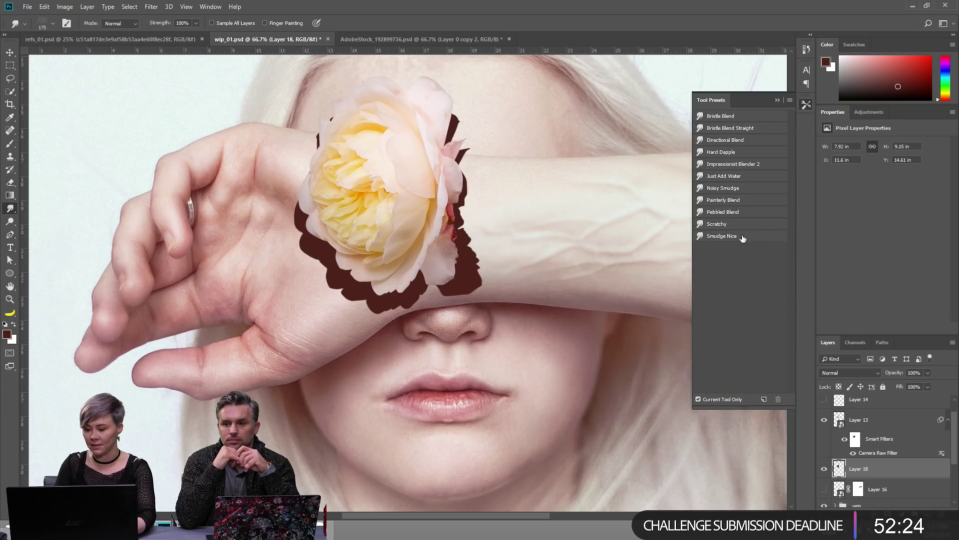
{"action": "left_click", "coordinate": [743, 238]}
{"action": "left_click", "coordinate": [806, 104]}
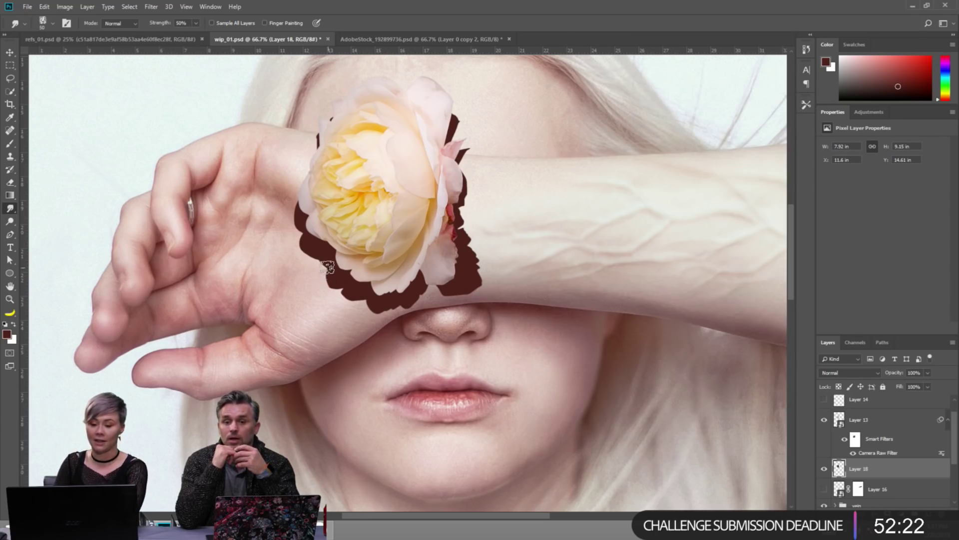
{"action": "scroll", "coordinate": [329, 280], "scroll_direction": "up", "scroll_amount": 2}
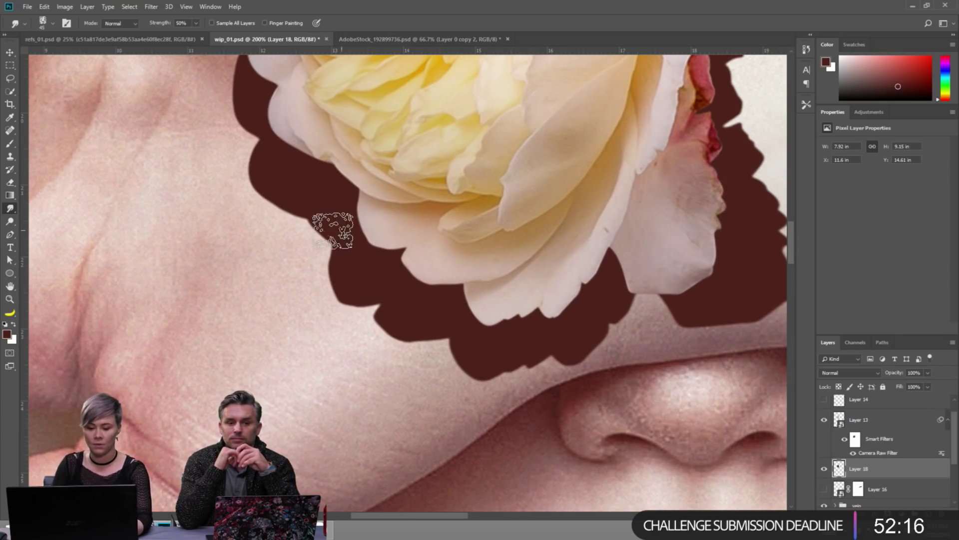
{"action": "mouse_move", "coordinate": [331, 225]}
{"action": "left_mouse_down"}
{"action": "mouse_move", "coordinate": [342, 251]}
{"action": "mouse_move", "coordinate": [317, 220]}
{"action": "mouse_move", "coordinate": [325, 284]}
{"action": "mouse_move", "coordinate": [325, 258]}
{"action": "mouse_move", "coordinate": [346, 259]}
{"action": "mouse_move", "coordinate": [380, 307]}
{"action": "mouse_move", "coordinate": [376, 301]}
{"action": "mouse_move", "coordinate": [393, 305]}
{"action": "mouse_move", "coordinate": [385, 323]}
{"action": "mouse_move", "coordinate": [296, 198]}
{"action": "mouse_move", "coordinate": [313, 237]}
{"action": "mouse_move", "coordinate": [247, 178]}
{"action": "mouse_move", "coordinate": [327, 254]}
{"action": "mouse_move", "coordinate": [342, 286]}
{"action": "mouse_move", "coordinate": [325, 206]}
{"action": "mouse_move", "coordinate": [353, 313]}
{"action": "mouse_move", "coordinate": [439, 331]}
{"action": "mouse_move", "coordinate": [465, 368]}
{"action": "mouse_move", "coordinate": [388, 310]}
{"action": "mouse_move", "coordinate": [460, 329]}
{"action": "mouse_move", "coordinate": [472, 353]}
{"action": "mouse_move", "coordinate": [463, 358]}
{"action": "mouse_move", "coordinate": [573, 389]}
{"action": "mouse_move", "coordinate": [633, 356]}
{"action": "left_mouse_up"}
{"action": "key", "text": "bracketleft"}
{"action": "key", "text": "bracketleft"}
{"action": "key", "text": "bracketleft"}
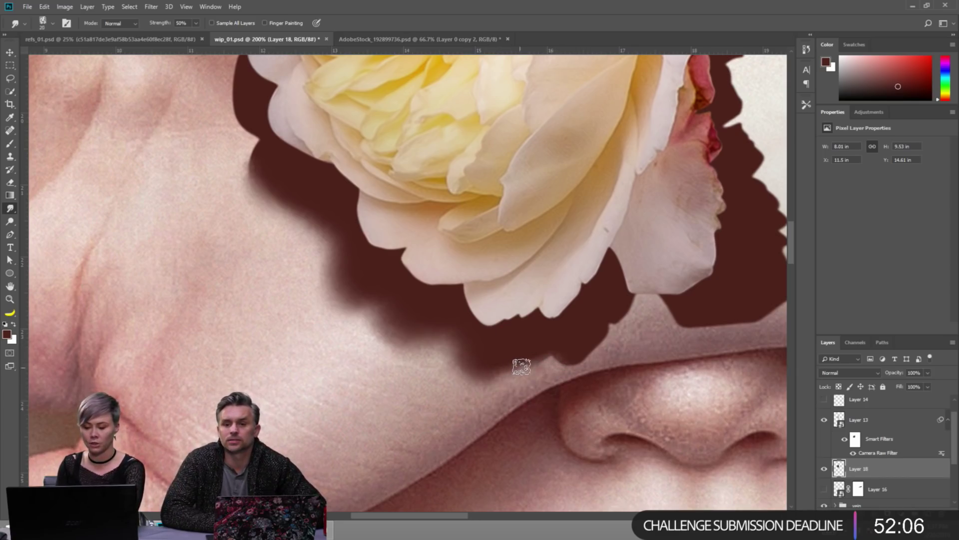
{"action": "key", "text": "bracketright"}
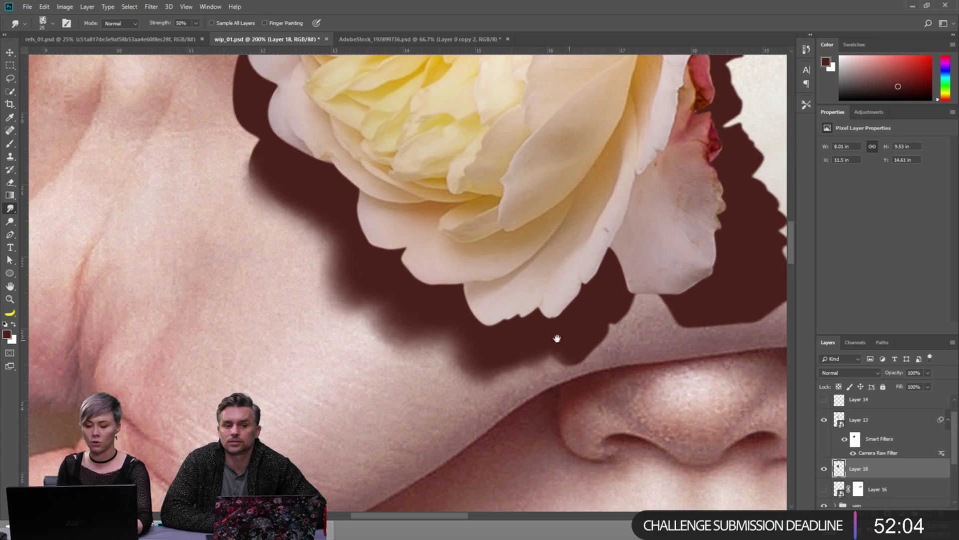
Soften the shadow's lower edge beneath the flower's bottom petals, just above the nose, with the Smudge tool on Layer 18.
{"action": "scroll", "coordinate": [515, 331], "scroll_direction": "down", "scroll_amount": 3}
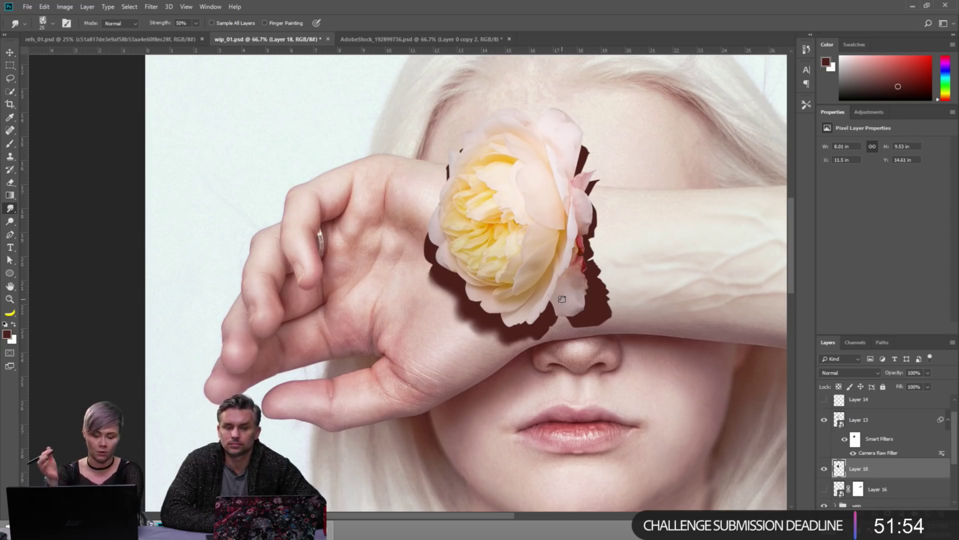
{"action": "key", "text": "ctrl"}
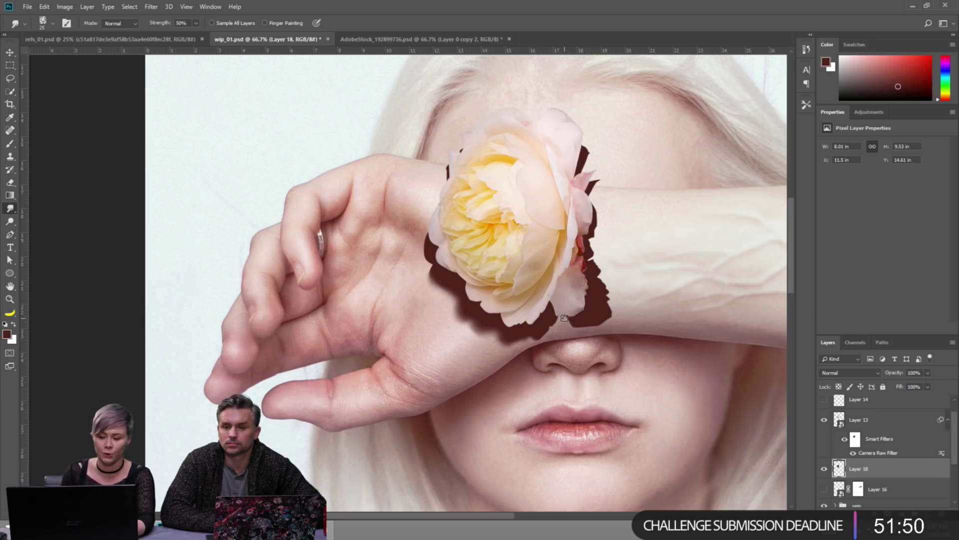
{"action": "scroll", "coordinate": [546, 359], "scroll_direction": "up", "scroll_amount": 2}
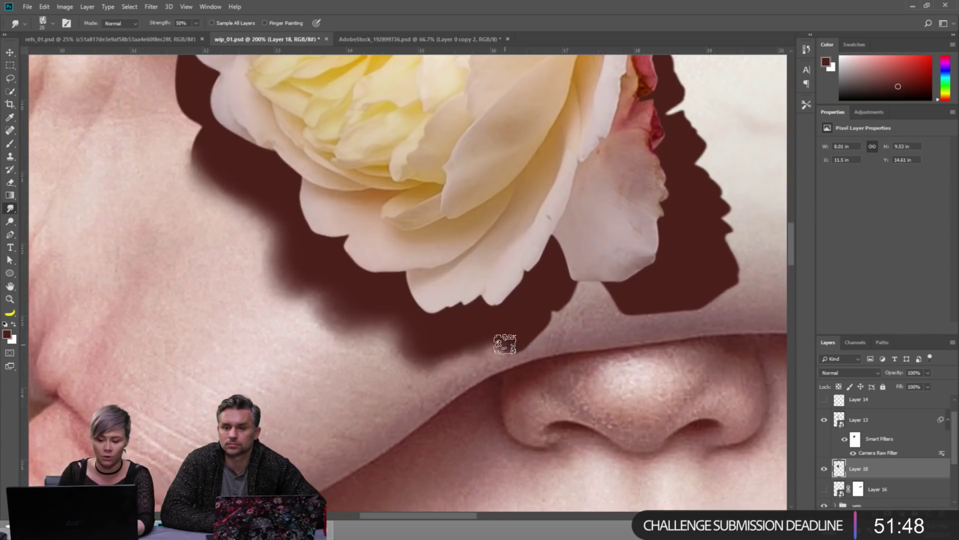
{"action": "key", "text": "bracketleft"}
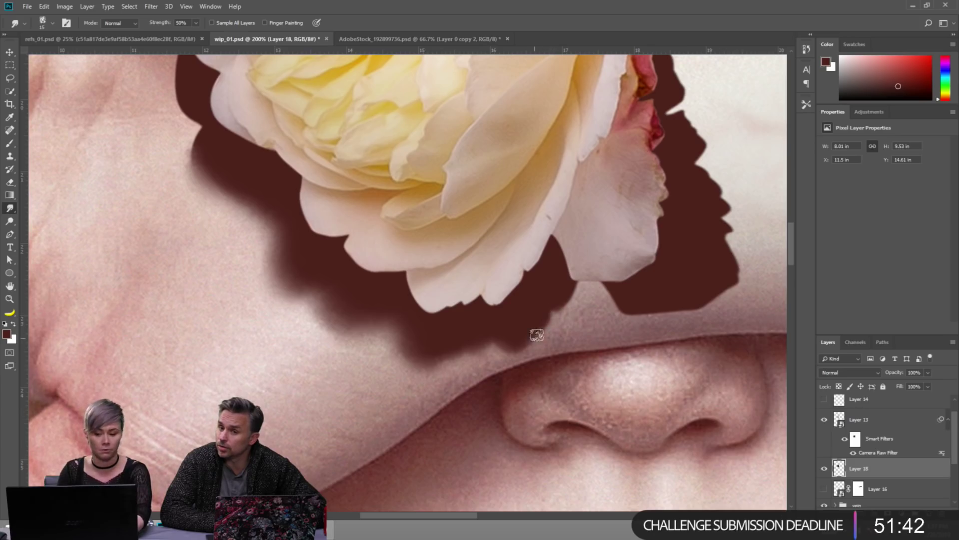
{"action": "key", "text": "]"}
{"action": "key", "text": "]"}
{"action": "key", "text": "]"}
{"action": "key", "text": "]"}
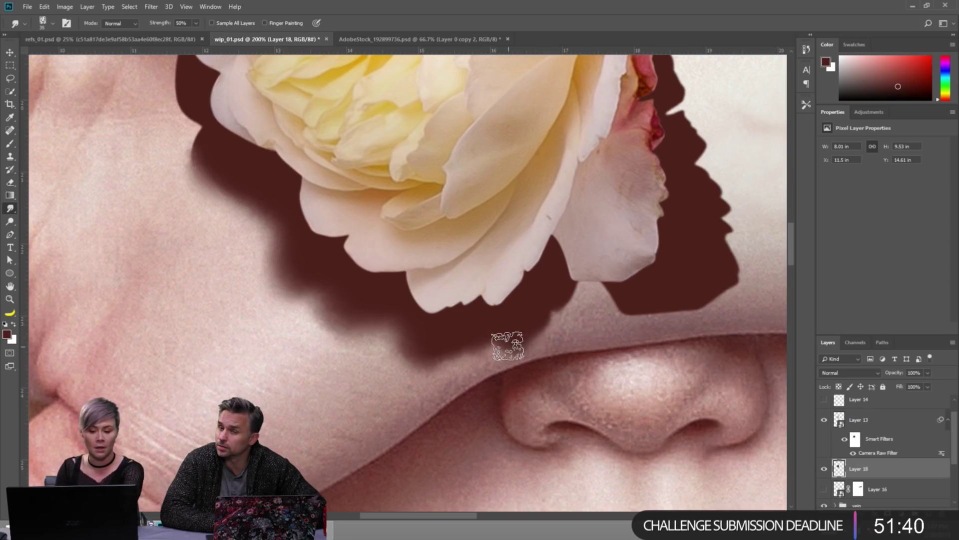
{"action": "left_click_drag", "start_coordinate": [508, 347], "coordinate": [487, 384]}
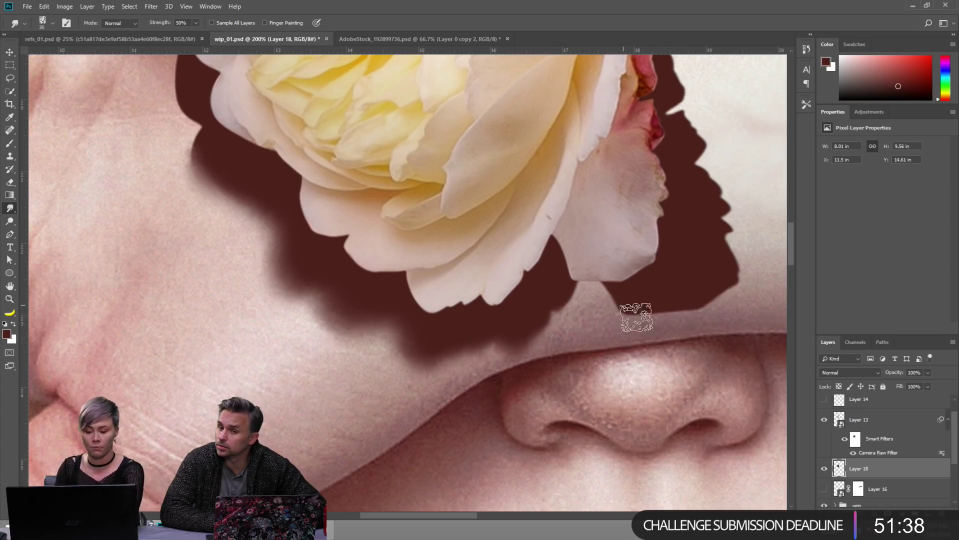
Smudge the lower and outer edges of the shadow's right lobe to soften them onto the forearm.
{"action": "key", "text": "bracketleft"}
{"action": "key", "text": "bracketleft"}
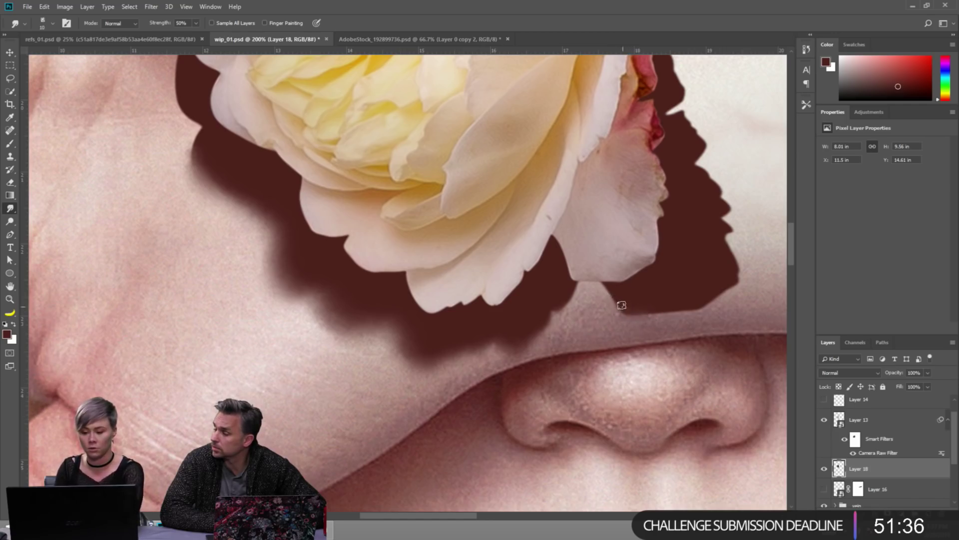
{"action": "left_click_drag", "start_coordinate": [696, 318], "coordinate": [606, 342]}
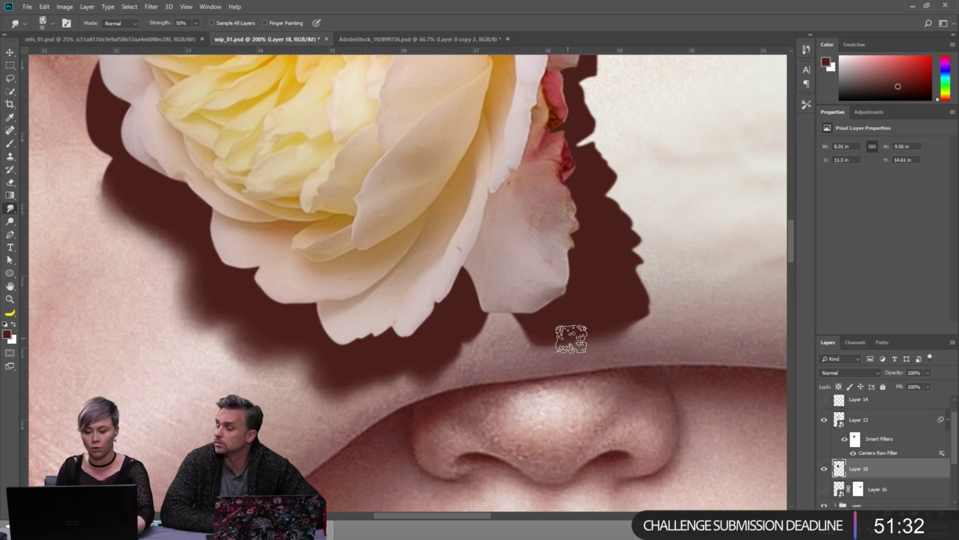
{"action": "mouse_move", "coordinate": [563, 338]}
{"action": "left_mouse_down"}
{"action": "mouse_move", "coordinate": [643, 321]}
{"action": "mouse_move", "coordinate": [642, 253]}
{"action": "mouse_move", "coordinate": [666, 227]}
{"action": "mouse_move", "coordinate": [629, 233]}
{"action": "mouse_move", "coordinate": [611, 319]}
{"action": "left_mouse_up"}
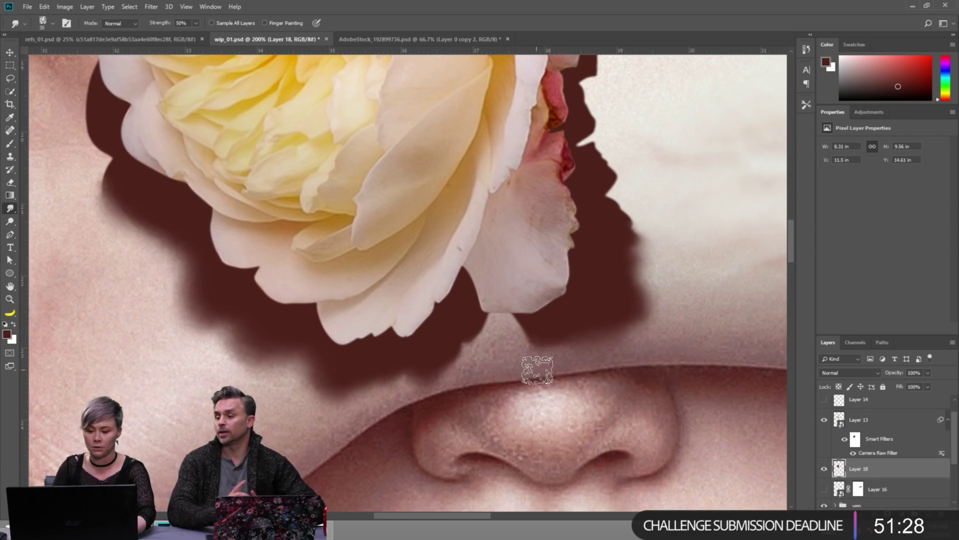
{"action": "left_click_drag", "start_coordinate": [625, 254], "coordinate": [609, 324]}
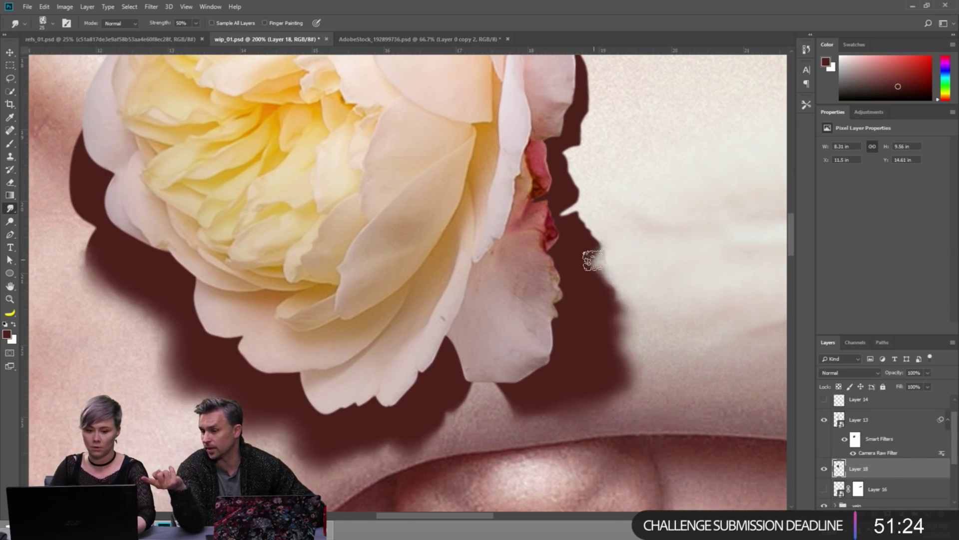
{"action": "left_click", "coordinate": [600, 279], "text": "ctrl+alt"}
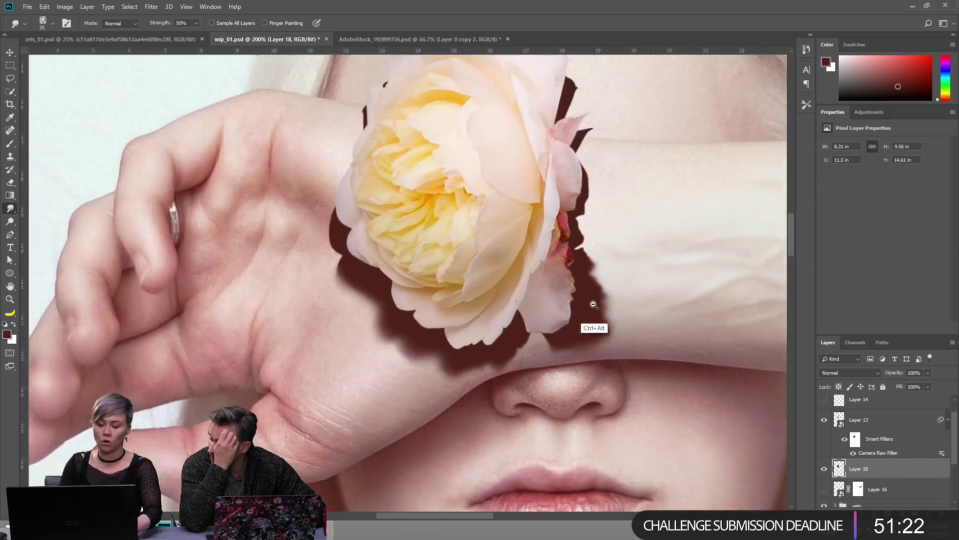
{"action": "left_click", "coordinate": [590, 312], "text": "ctrl+alt"}
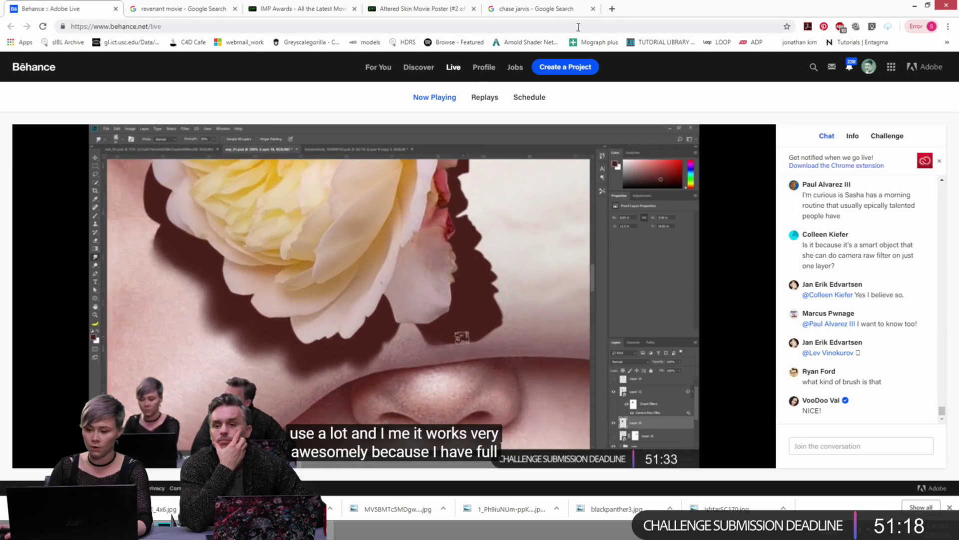
Switch to the web browser, search for "sam nielson brushes" and open the Sam's Tasty Art post on Photoshop brushes.
{"action": "left_click", "coordinate": [615, 10]}
{"action": "type", "text": "s"}
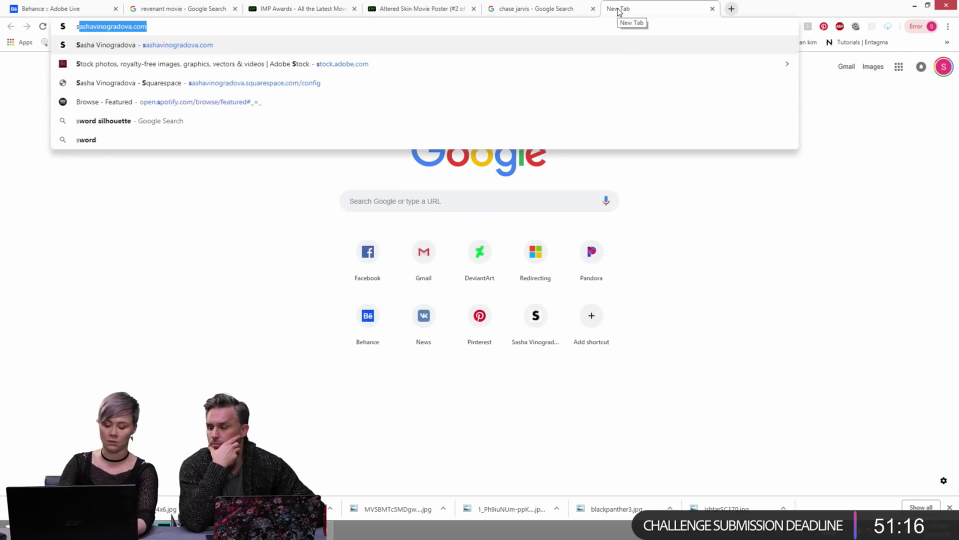
{"action": "type", "text": "am nie"}
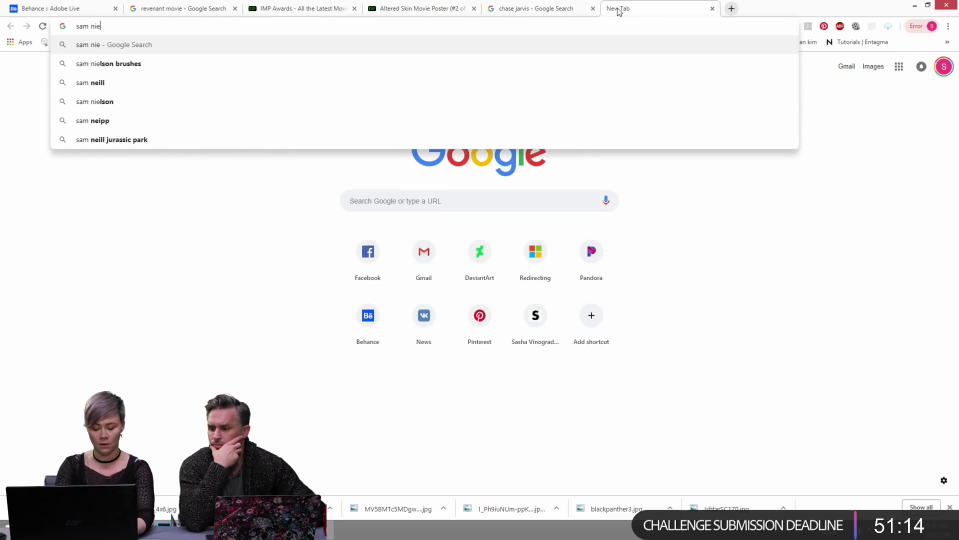
{"action": "type", "text": "lson"}
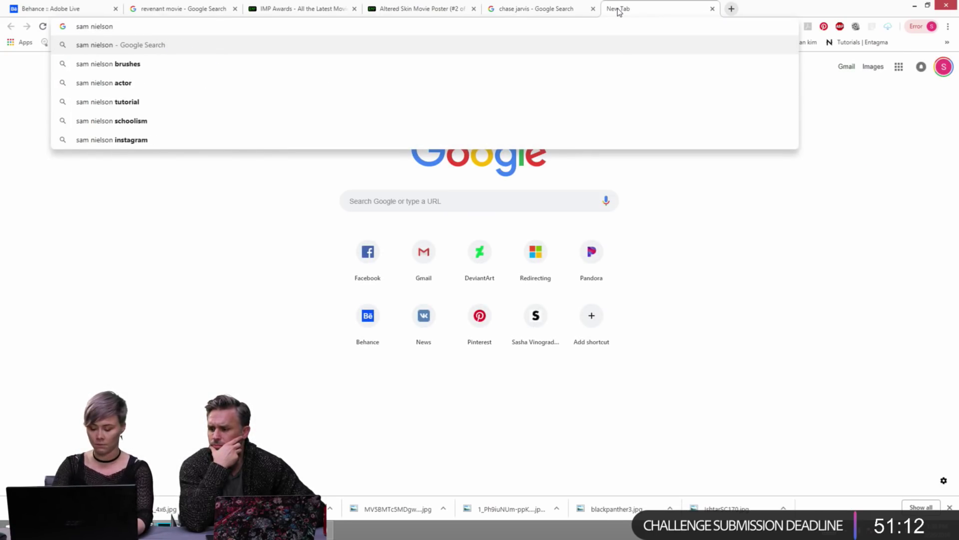
{"action": "key", "text": "Down"}
{"action": "key", "text": "Return"}
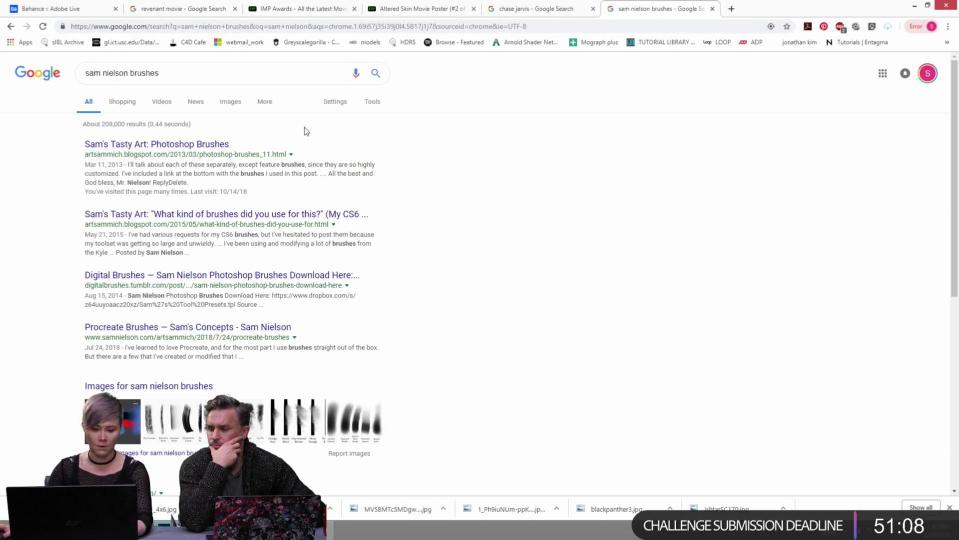
{"action": "left_click", "coordinate": [260, 145]}
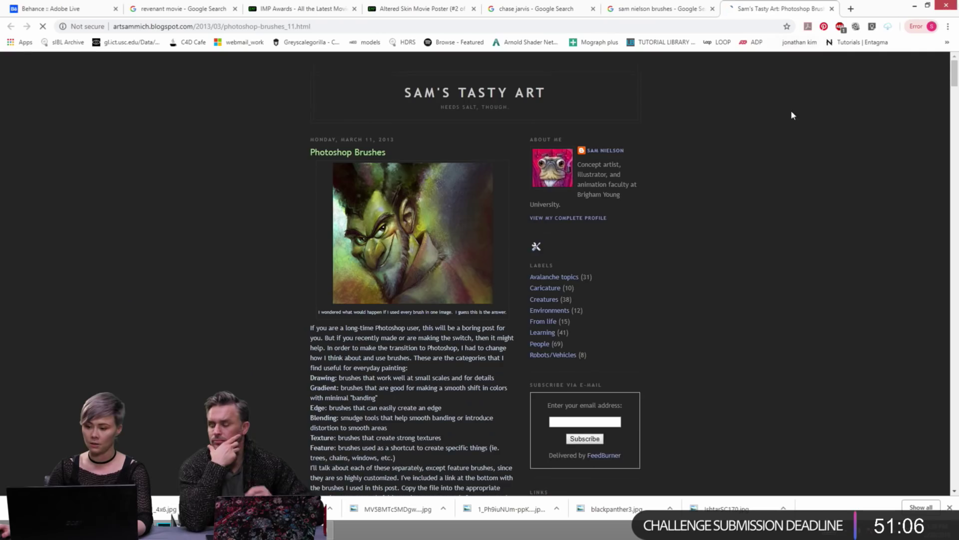
Find the tool presets download link at the end of the Photoshop Brushes post and highlight its text.
{"action": "scroll", "coordinate": [599, 108], "scroll_direction": "down", "scroll_amount": 10}
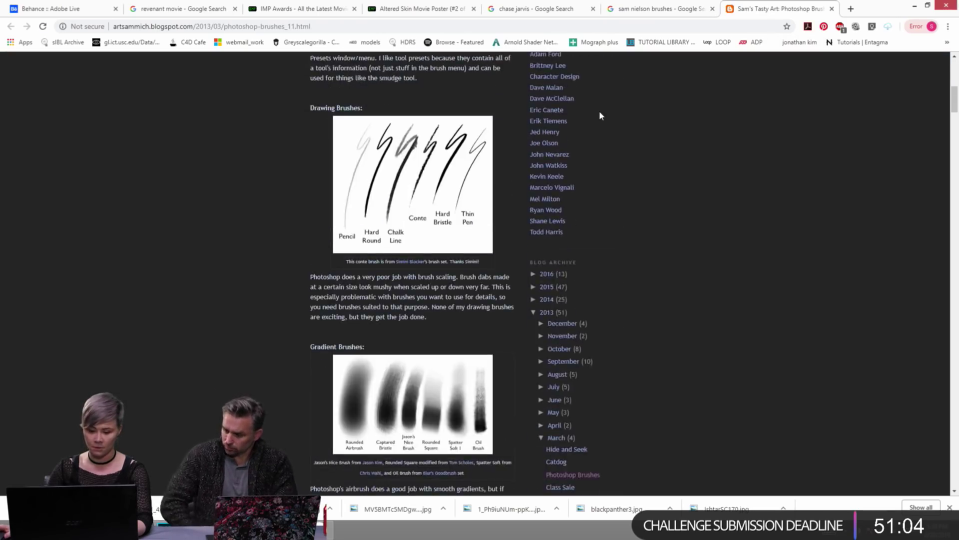
{"action": "scroll", "coordinate": [600, 116], "scroll_direction": "down", "scroll_amount": 20}
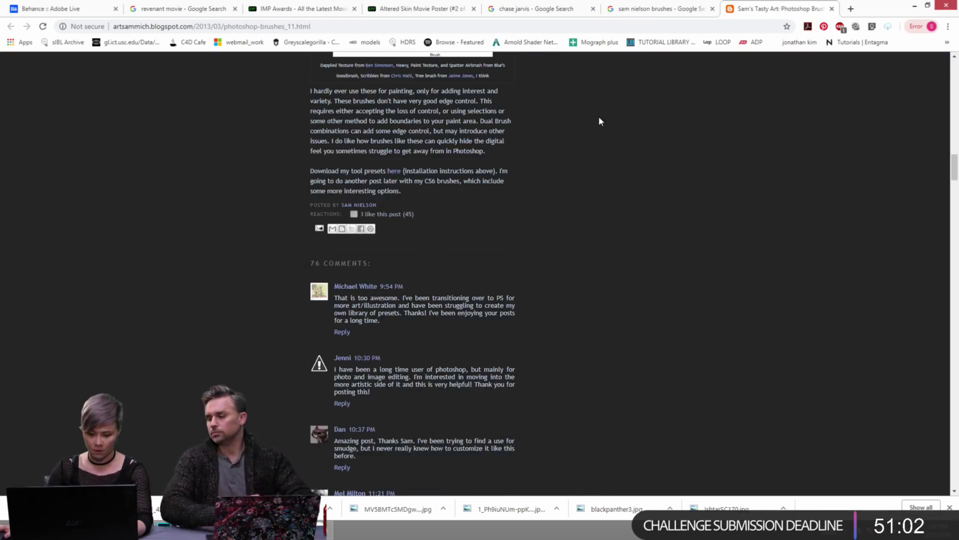
{"action": "scroll", "coordinate": [599, 121], "scroll_direction": "up", "scroll_amount": 1}
{"action": "left_click_drag", "start_coordinate": [364, 221], "coordinate": [430, 227]}
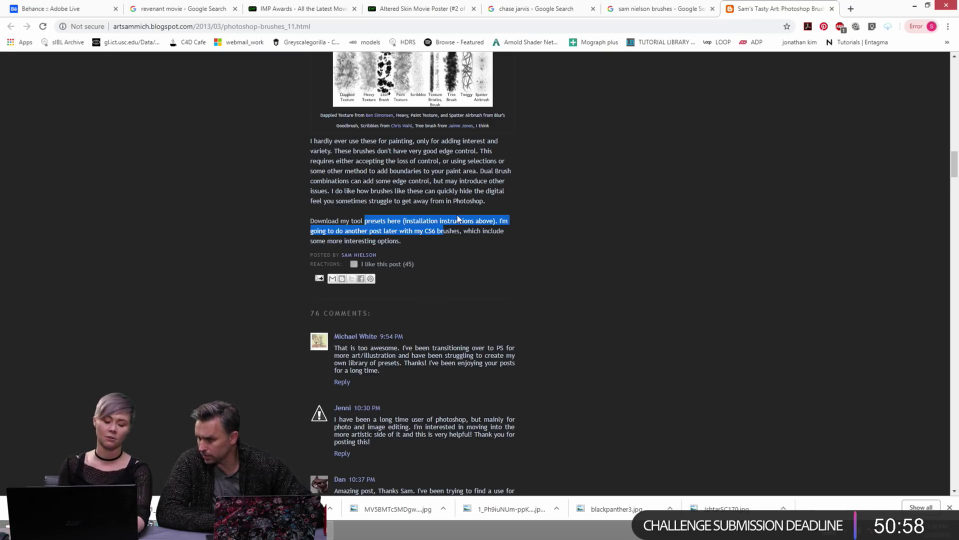
Switch back to Photoshop and view the list of Smudge tool presets.
{"action": "key", "text": "alt+Tab"}
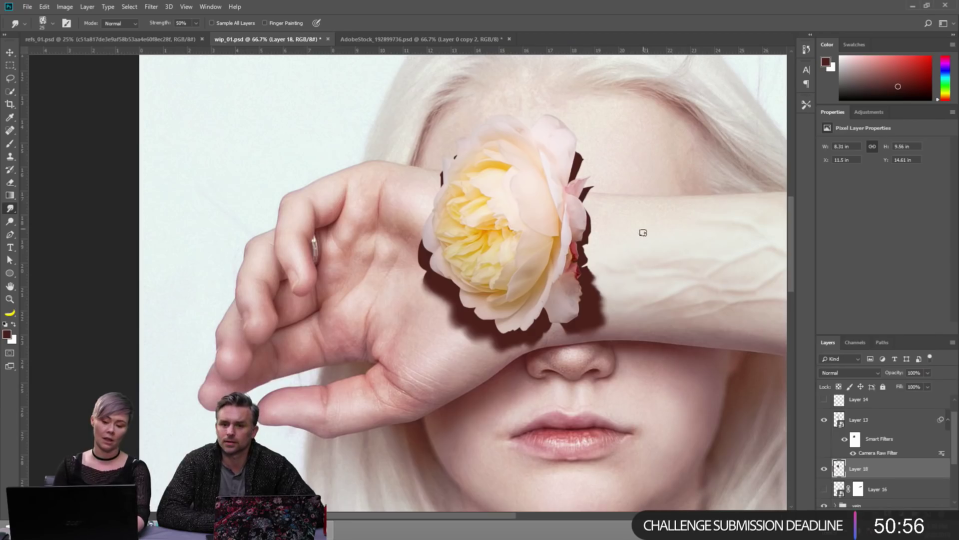
{"action": "left_click", "coordinate": [807, 105]}
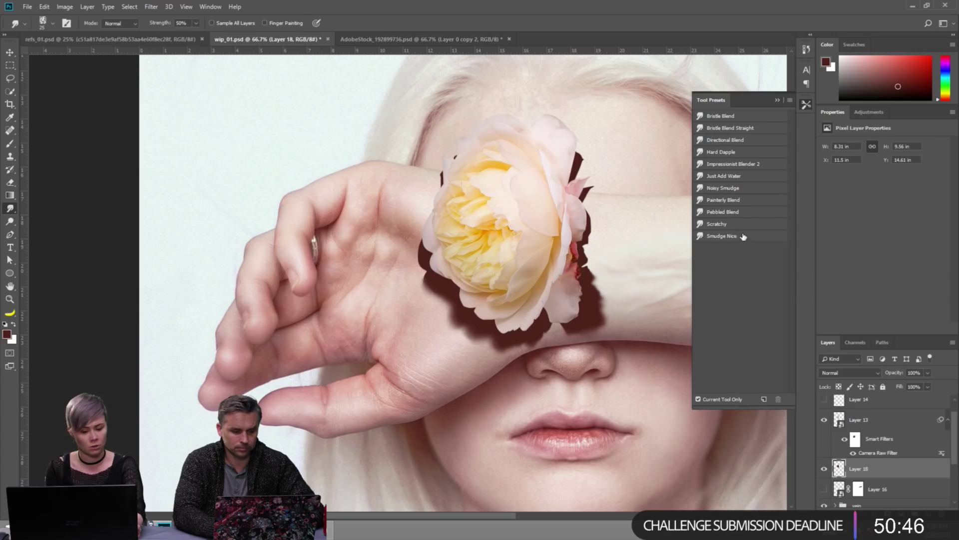
{"action": "left_click", "coordinate": [777, 99]}
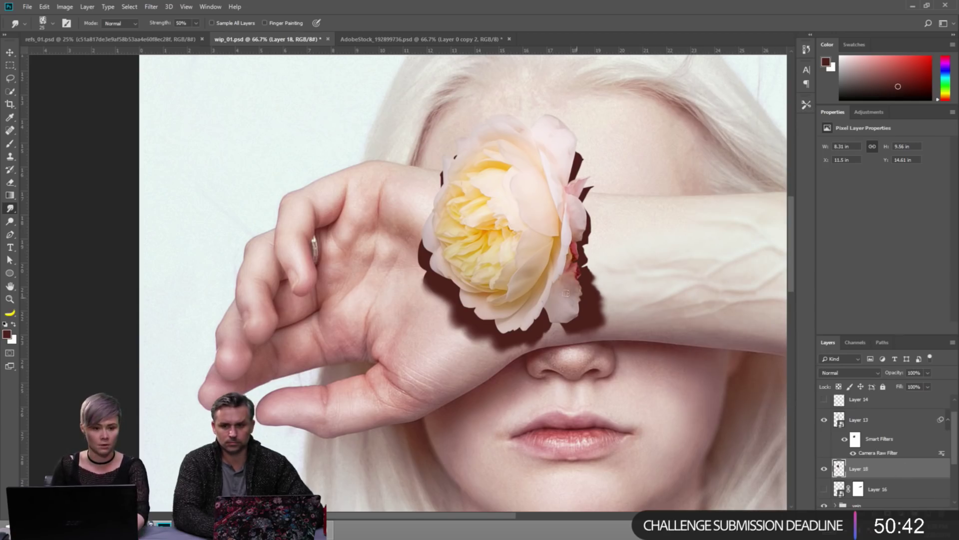
Set the Brush tool's tip to 500 px and make Smudge the active tool again.
{"action": "left_click", "coordinate": [465, 290], "text": "ctrl+alt"}
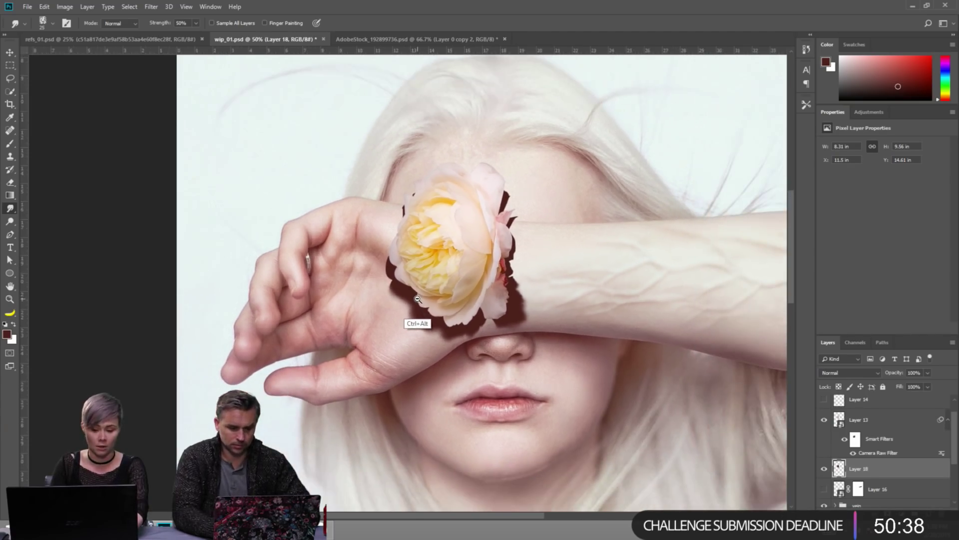
{"action": "left_click", "coordinate": [414, 301], "text": "ctrl"}
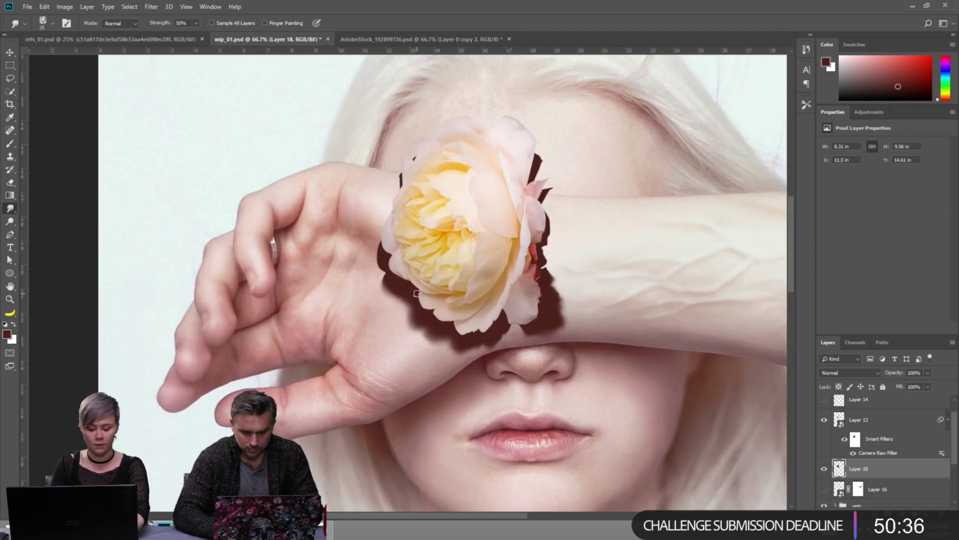
{"action": "key", "text": "v"}
{"action": "key", "text": "b"}
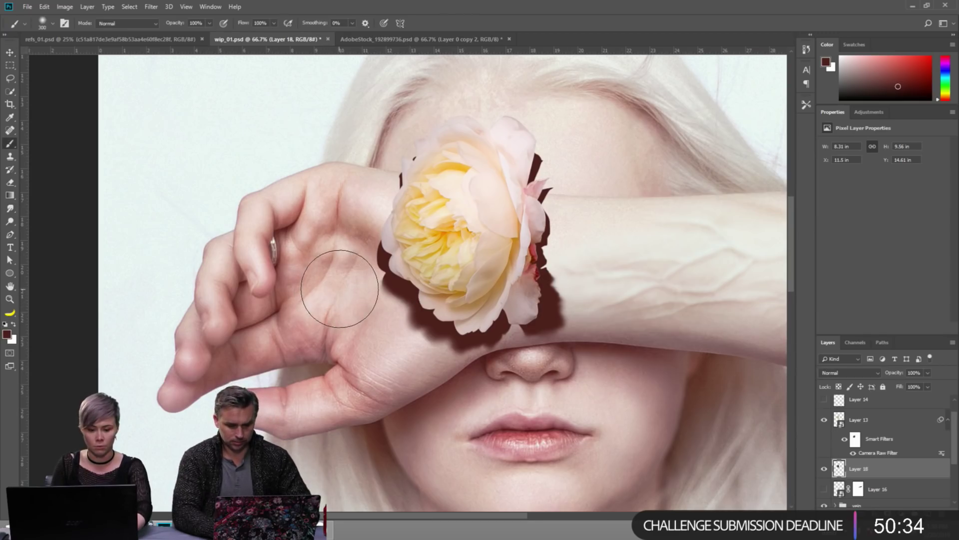
{"action": "key", "text": "r"}
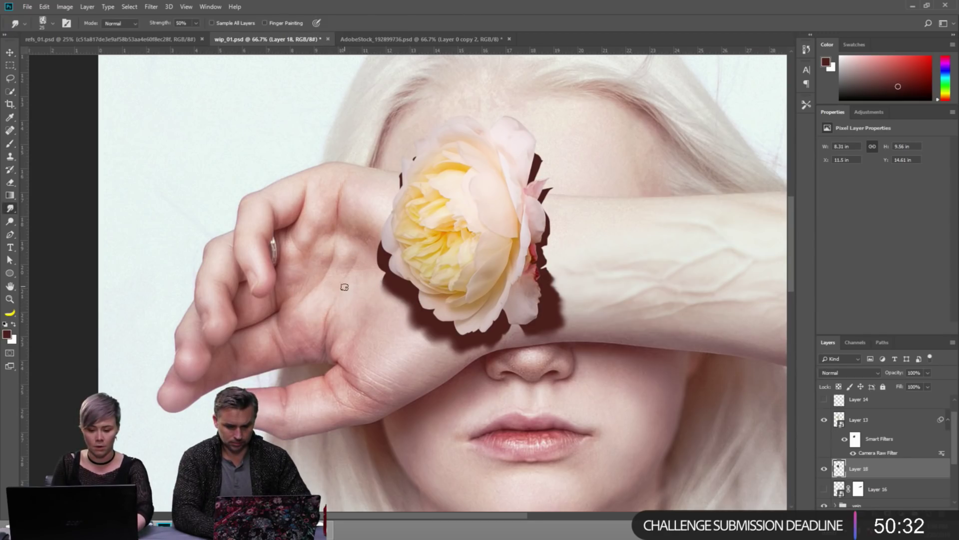
{"action": "key", "text": "bracketright"}
{"action": "key", "text": "bracketright"}
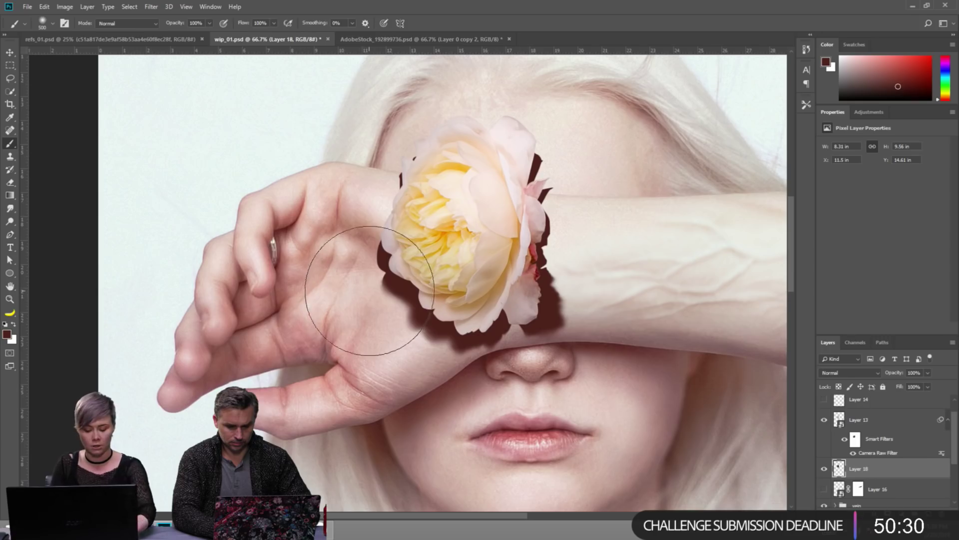
{"action": "key", "text": "r"}
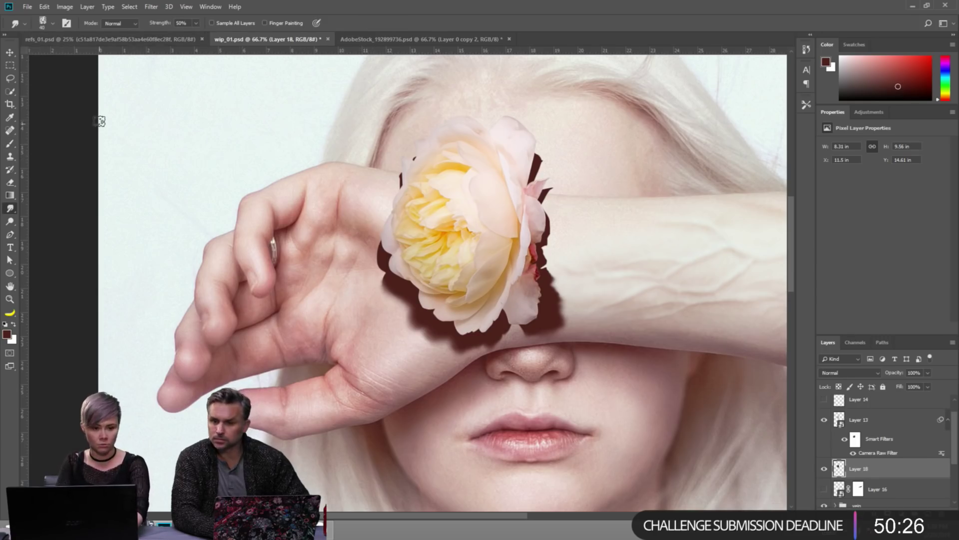
Look up the Smudge tool's assigned key in the keyboard shortcut settings for tools, leaving the settings unmodified.
{"action": "left_click", "coordinate": [32, 8]}
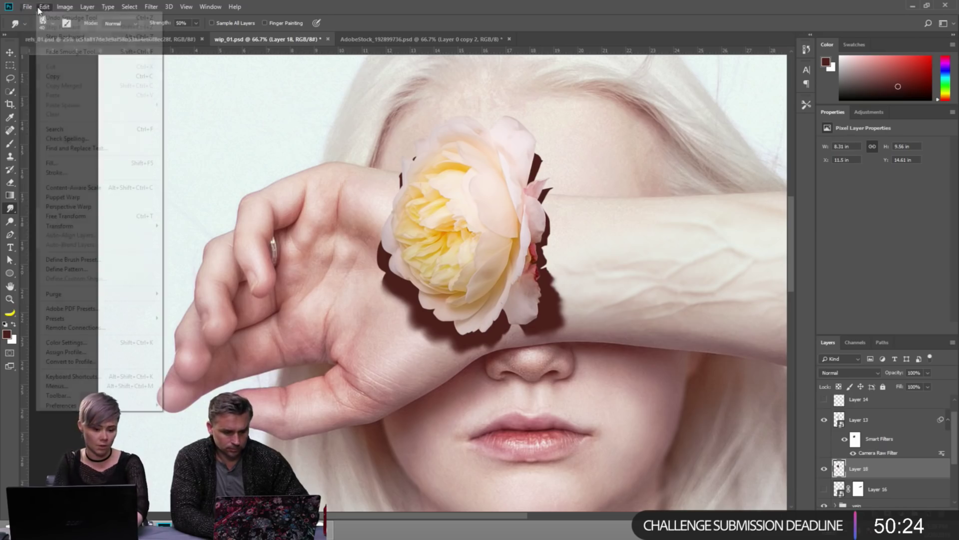
{"action": "mouse_move", "coordinate": [43, 6]}
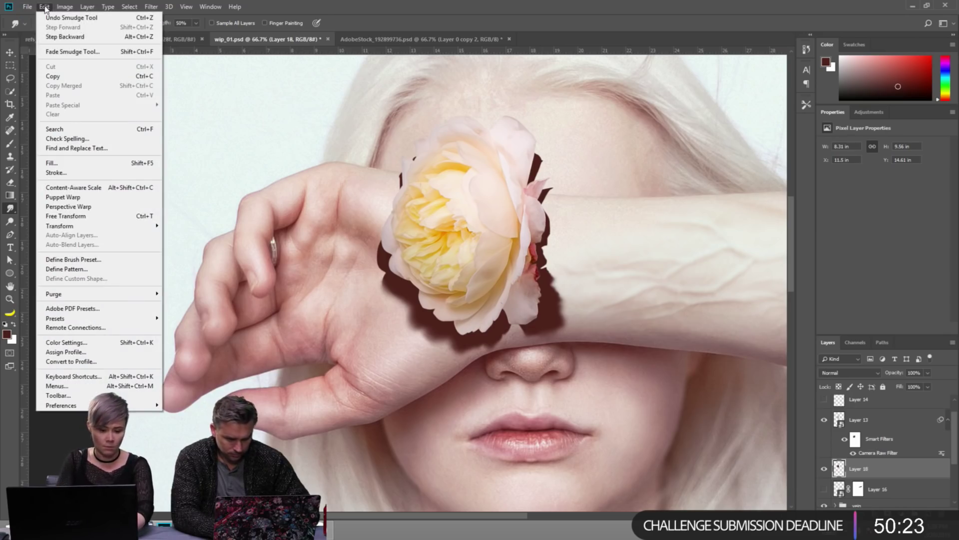
{"action": "left_click", "coordinate": [94, 377]}
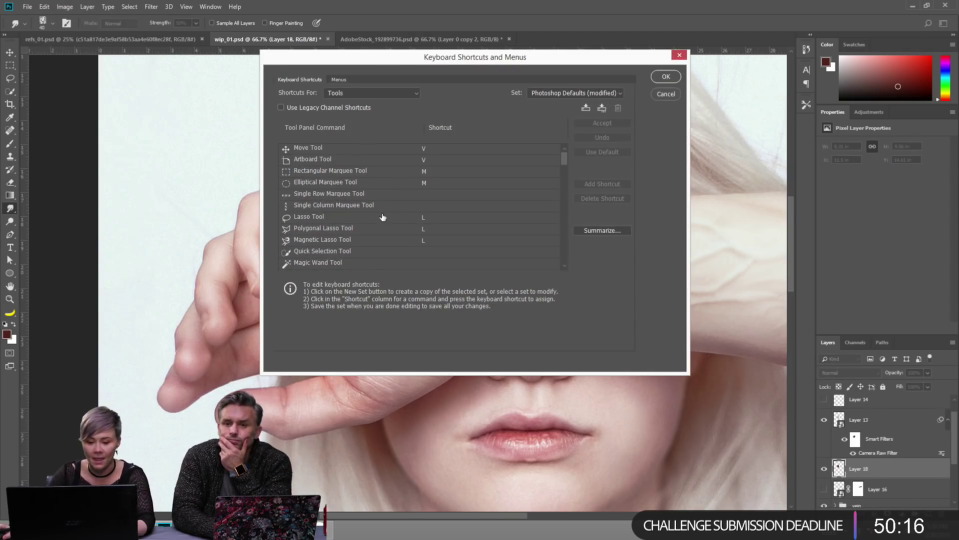
{"action": "scroll", "coordinate": [402, 208], "scroll_direction": "down", "scroll_amount": 1}
{"action": "scroll", "coordinate": [403, 206], "scroll_direction": "down", "scroll_amount": 3}
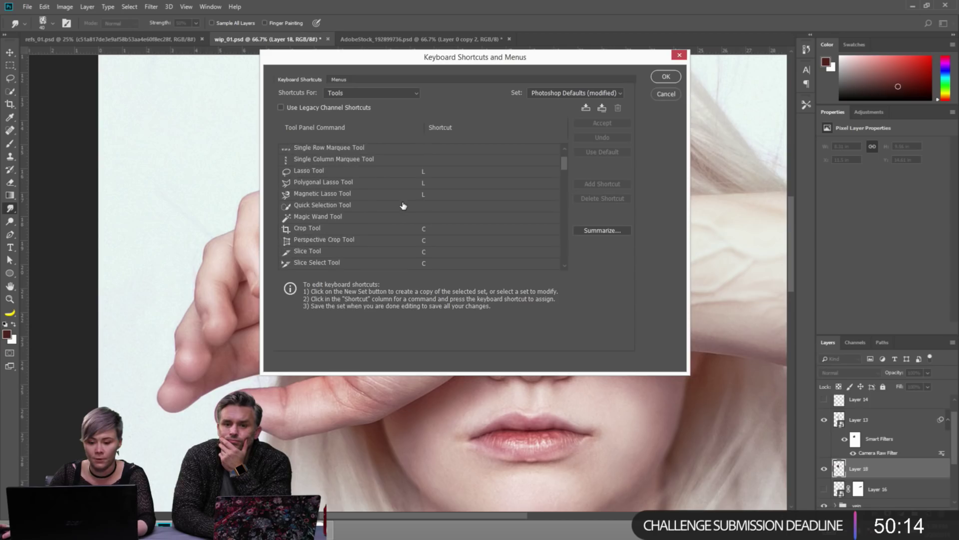
{"action": "scroll", "coordinate": [404, 205], "scroll_direction": "up", "scroll_amount": 5}
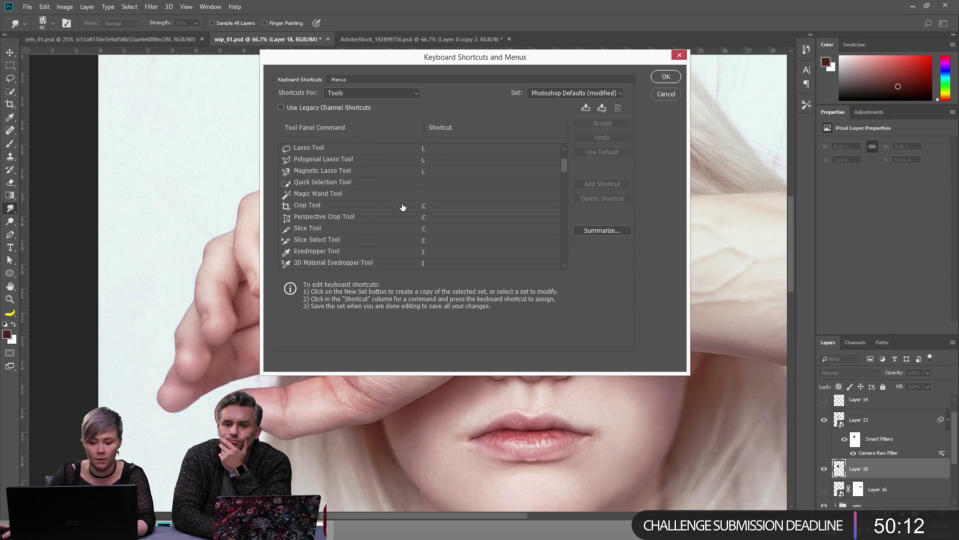
{"action": "scroll", "coordinate": [461, 207], "scroll_direction": "down", "scroll_amount": 3}
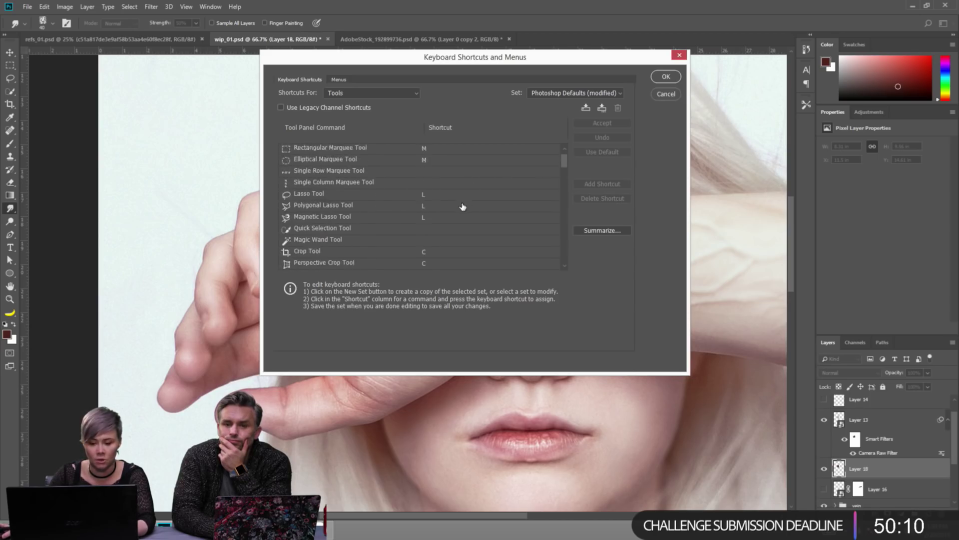
{"action": "scroll", "coordinate": [462, 203], "scroll_direction": "up", "scroll_amount": 3}
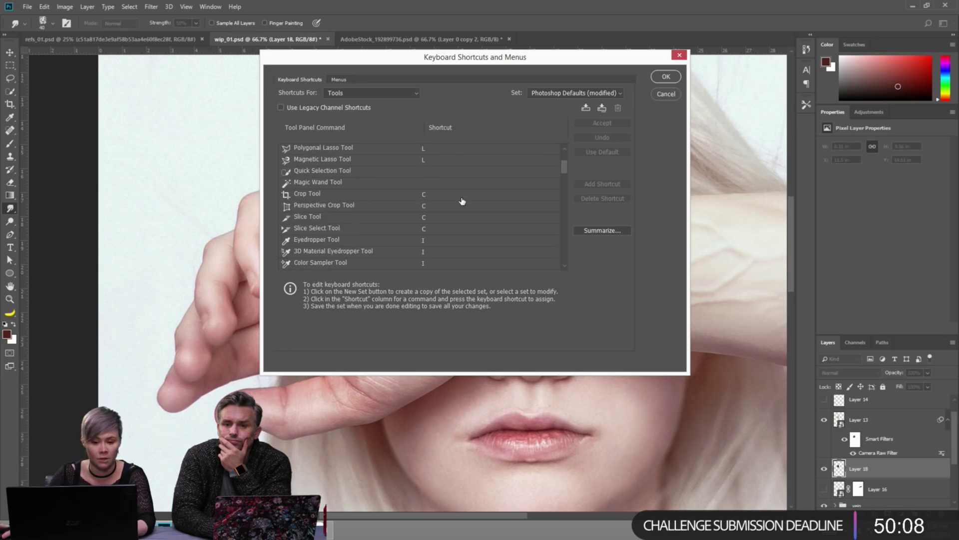
{"action": "scroll", "coordinate": [454, 204], "scroll_direction": "up", "scroll_amount": 1}
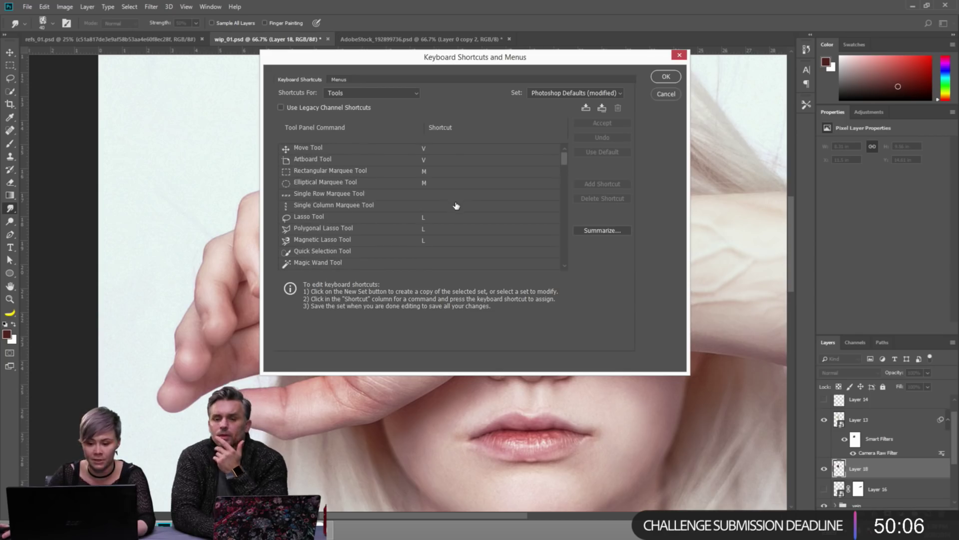
{"action": "scroll", "coordinate": [448, 199], "scroll_direction": "down", "scroll_amount": 2}
{"action": "scroll", "coordinate": [448, 200], "scroll_direction": "down", "scroll_amount": 3}
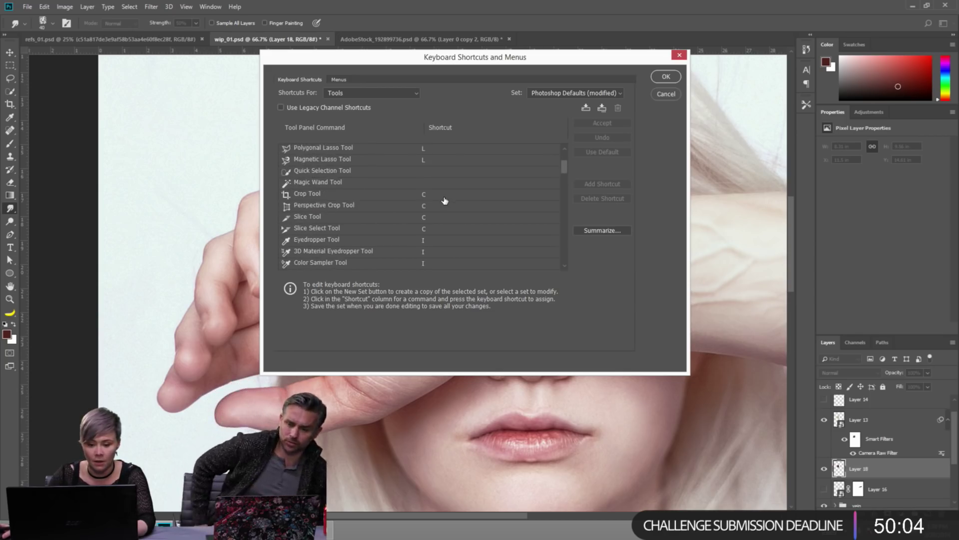
{"action": "scroll", "coordinate": [443, 200], "scroll_direction": "down", "scroll_amount": 4}
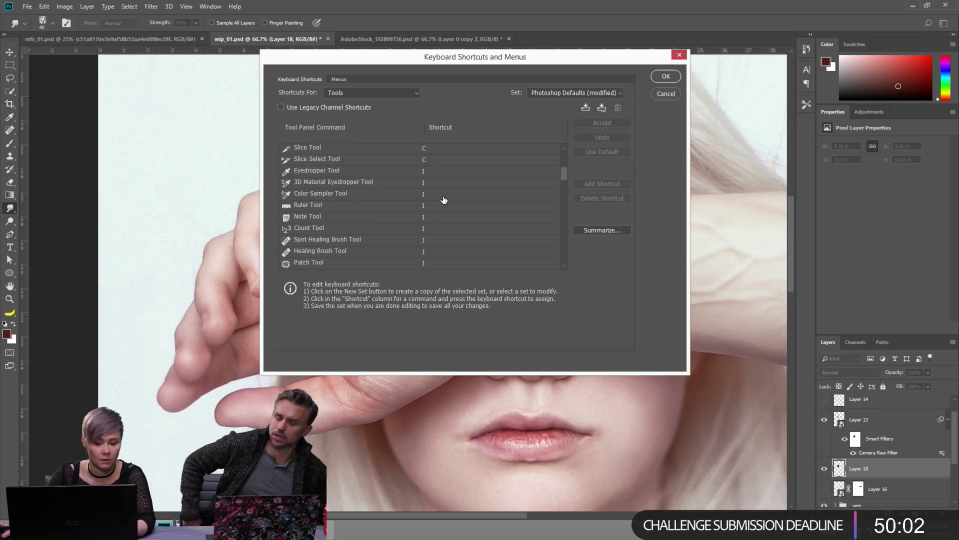
{"action": "scroll", "coordinate": [442, 201], "scroll_direction": "up", "scroll_amount": 7}
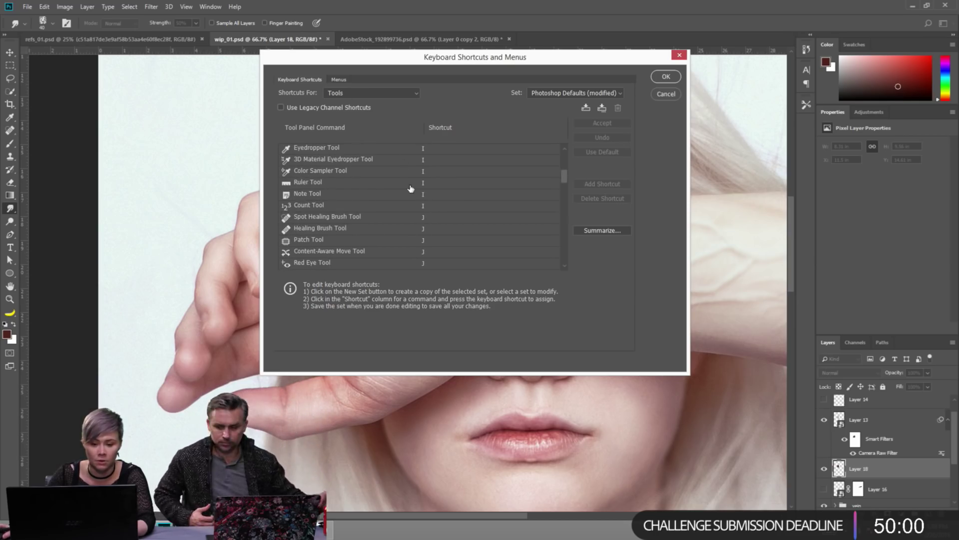
{"action": "scroll", "coordinate": [424, 214], "scroll_direction": "up", "scroll_amount": 1}
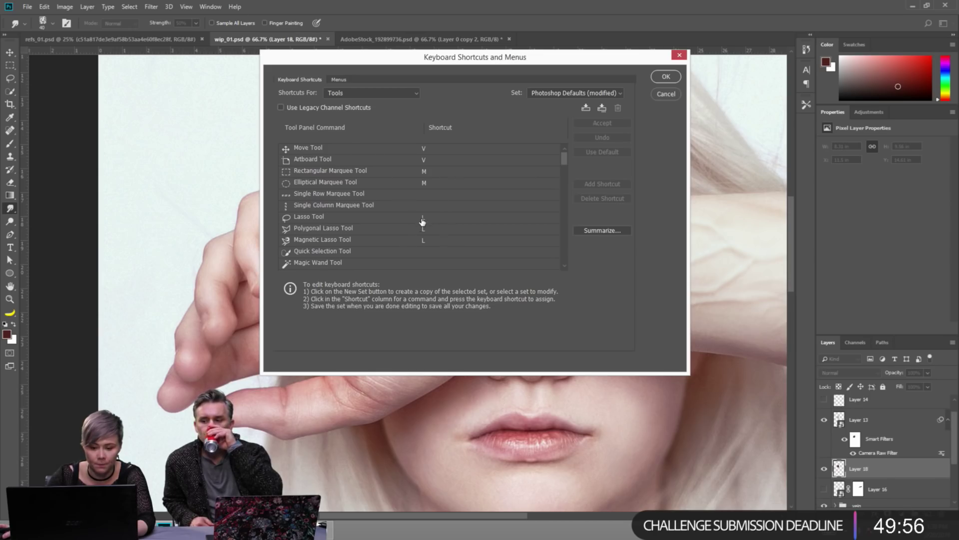
{"action": "scroll", "coordinate": [427, 216], "scroll_direction": "down", "scroll_amount": 2}
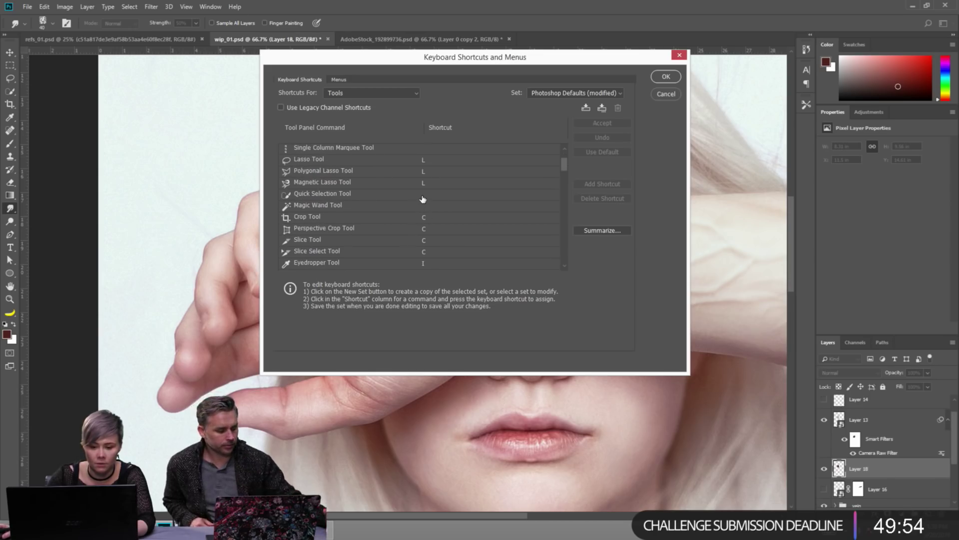
{"action": "scroll", "coordinate": [430, 215], "scroll_direction": "down", "scroll_amount": 5}
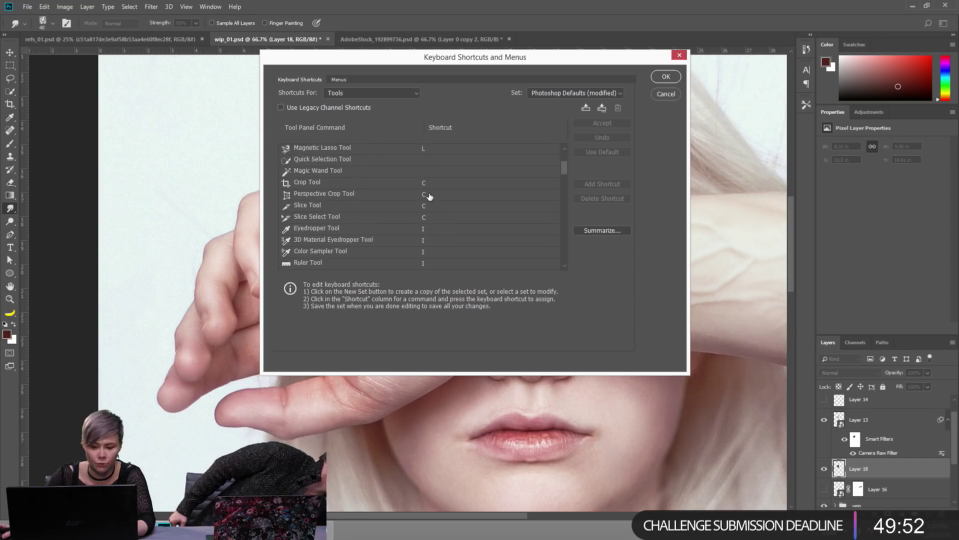
{"action": "scroll", "coordinate": [429, 207], "scroll_direction": "down", "scroll_amount": 4}
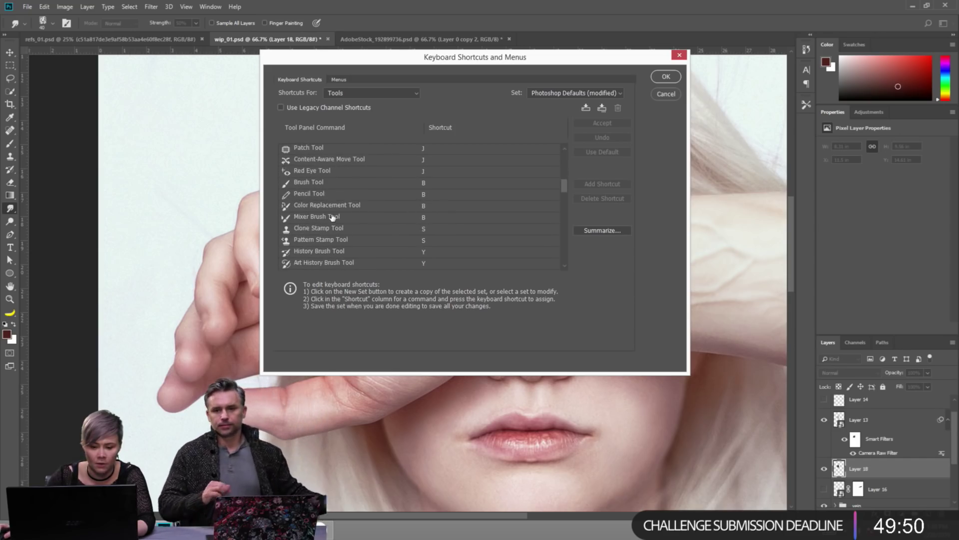
{"action": "scroll", "coordinate": [320, 236], "scroll_direction": "down", "scroll_amount": 1}
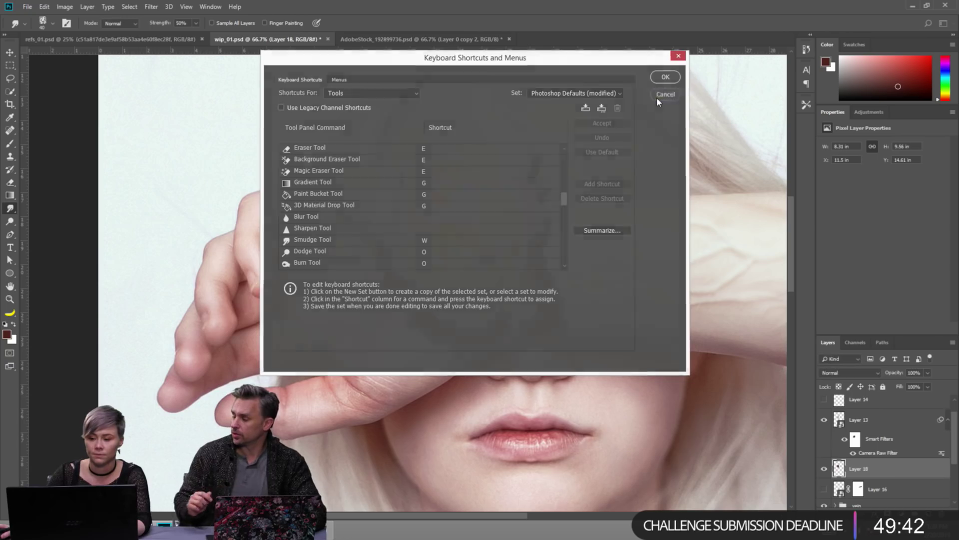
{"action": "left_click", "coordinate": [657, 96]}
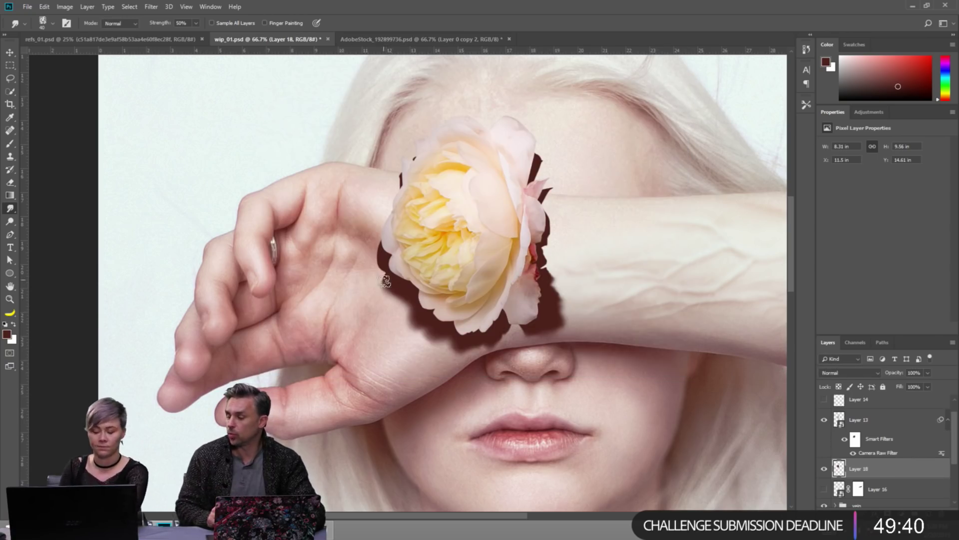
Smudge the left and lower-left edges of the rose's cast shadow outward, using a tip of up to 100 px.
{"action": "key", "text": "bracketright"}
{"action": "key", "text": "bracketright"}
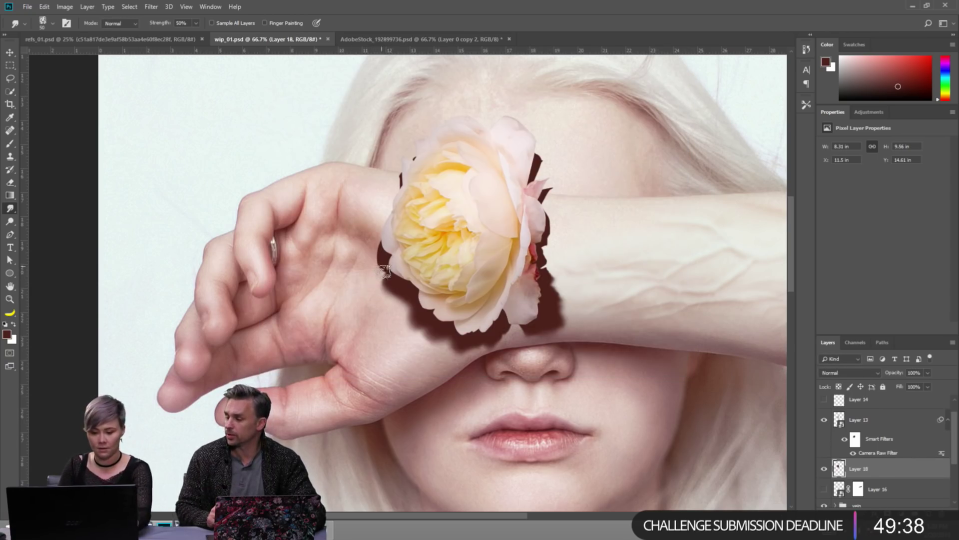
{"action": "mouse_move", "coordinate": [381, 274]}
{"action": "left_mouse_down"}
{"action": "mouse_move", "coordinate": [374, 257]}
{"action": "mouse_move", "coordinate": [392, 288]}
{"action": "mouse_move", "coordinate": [392, 278]}
{"action": "mouse_move", "coordinate": [368, 283]}
{"action": "mouse_move", "coordinate": [364, 261]}
{"action": "left_mouse_up"}
{"action": "key", "text": "bracketright"}
{"action": "key", "text": "bracketright"}
{"action": "key", "text": "bracketright"}
{"action": "key", "text": "bracketright"}
{"action": "key", "text": "bracketright"}
{"action": "mouse_move", "coordinate": [409, 319]}
{"action": "left_mouse_down"}
{"action": "mouse_move", "coordinate": [396, 341]}
{"action": "mouse_move", "coordinate": [402, 319]}
{"action": "mouse_move", "coordinate": [426, 338]}
{"action": "mouse_move", "coordinate": [445, 375]}
{"action": "mouse_move", "coordinate": [457, 360]}
{"action": "mouse_move", "coordinate": [464, 371]}
{"action": "mouse_move", "coordinate": [432, 341]}
{"action": "left_mouse_up"}
{"action": "key", "text": "bracketleft"}
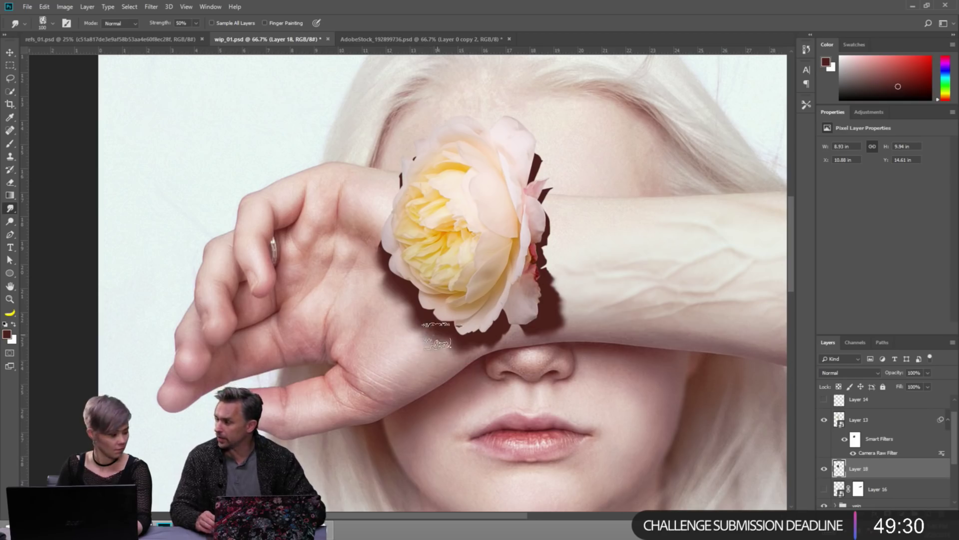
Soften the shadow's upper-left and right edges around the rose with smaller Smudge tips.
{"action": "key", "text": "bracketleft"}
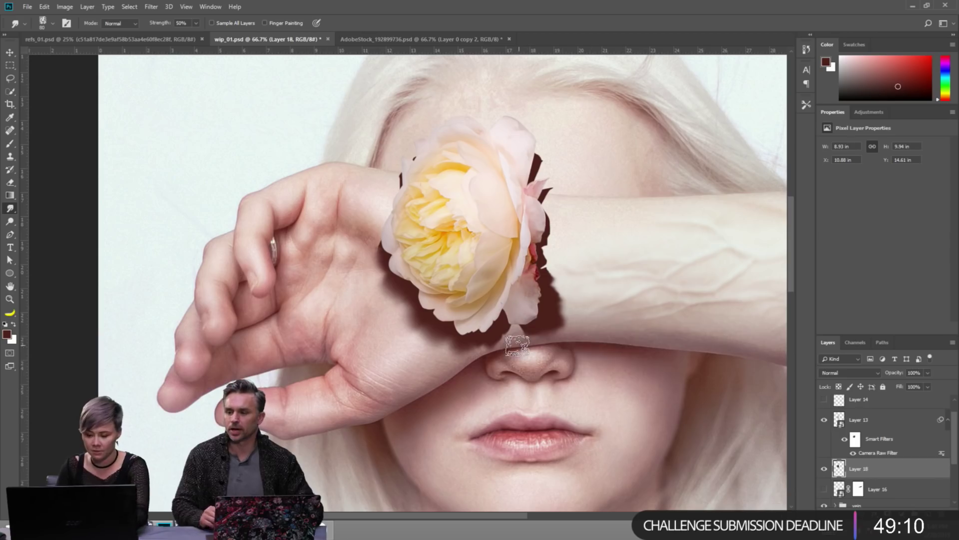
{"action": "key", "text": "bracketleft"}
{"action": "key", "text": "bracketleft"}
{"action": "key", "text": "bracketleft"}
{"action": "key", "text": "bracketleft"}
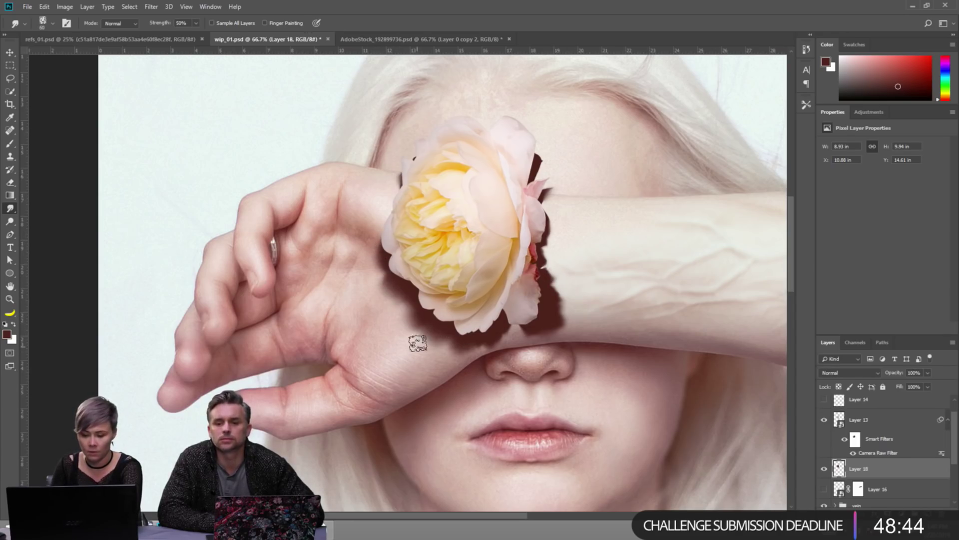
{"action": "key", "text": "bracketright"}
{"action": "key", "text": "bracketright"}
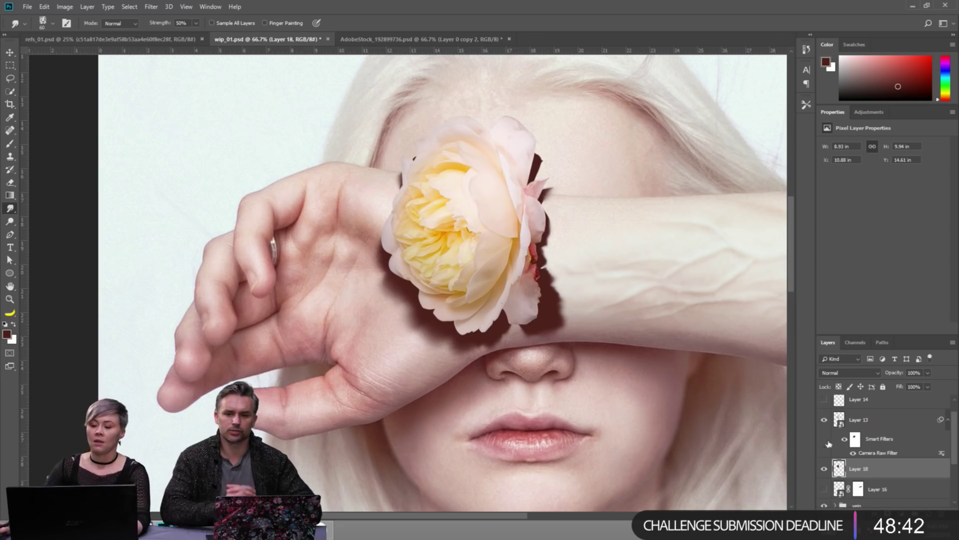
Hide the smudged shadow layer and add a new layer above it, masked to the shadow's outline.
{"action": "left_click_drag", "start_coordinate": [528, 325], "coordinate": [506, 326]}
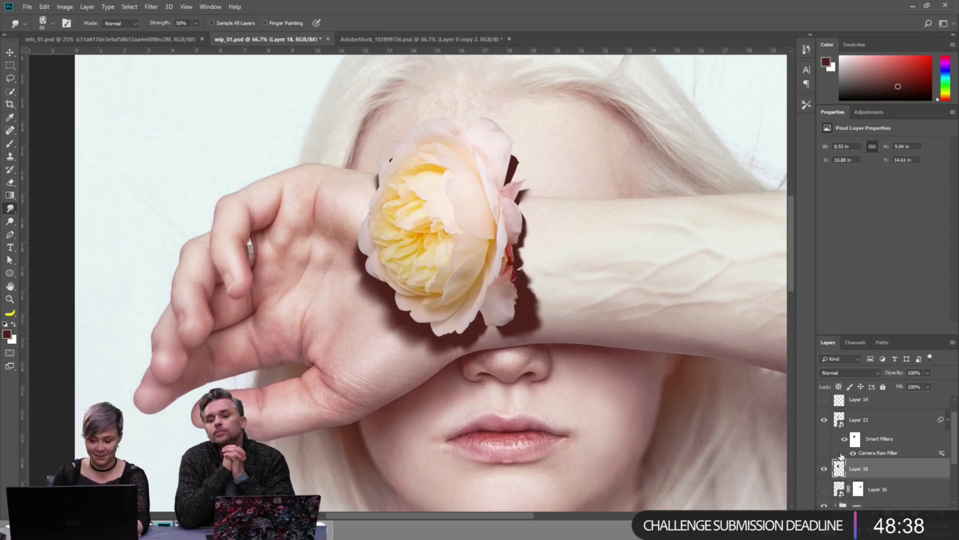
{"action": "left_click", "coordinate": [839, 472], "text": "ctrl"}
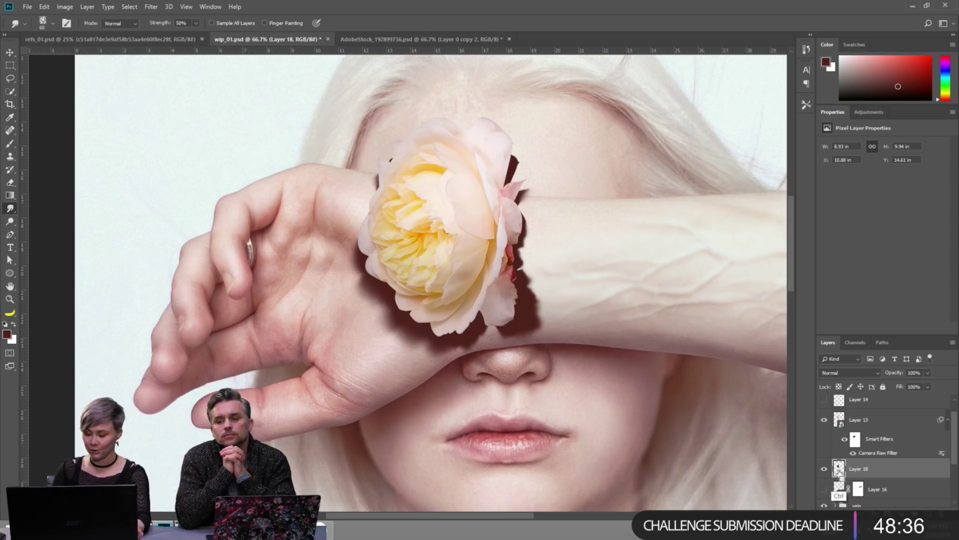
{"action": "left_click", "coordinate": [824, 468]}
{"action": "key", "text": "ctrl+shift+alt+n"}
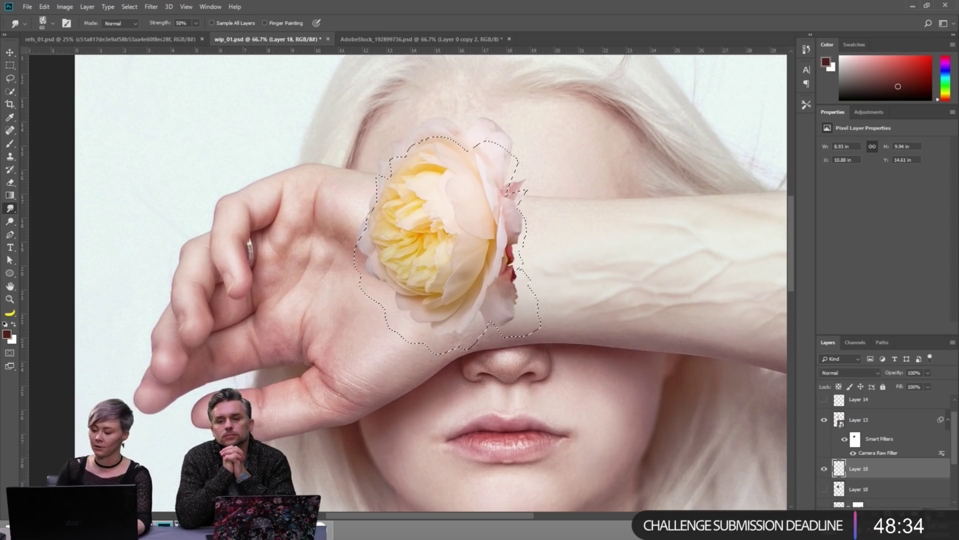
{"action": "left_click", "coordinate": [860, 523]}
{"action": "left_click", "coordinate": [842, 469]}
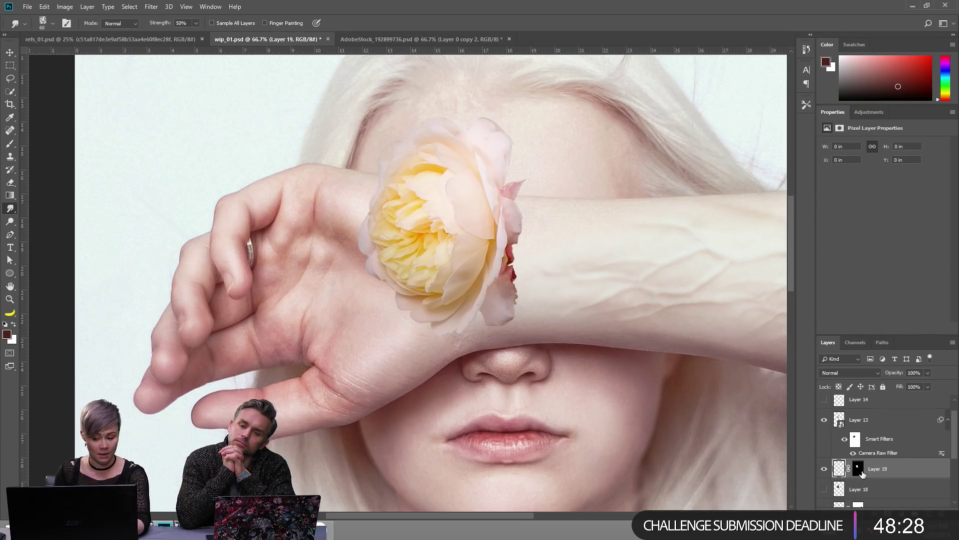
Set the masked layer to Multiply and sample a skin-shadow colour from the face under the arm for a 200 px Brush.
{"action": "key", "text": "b"}
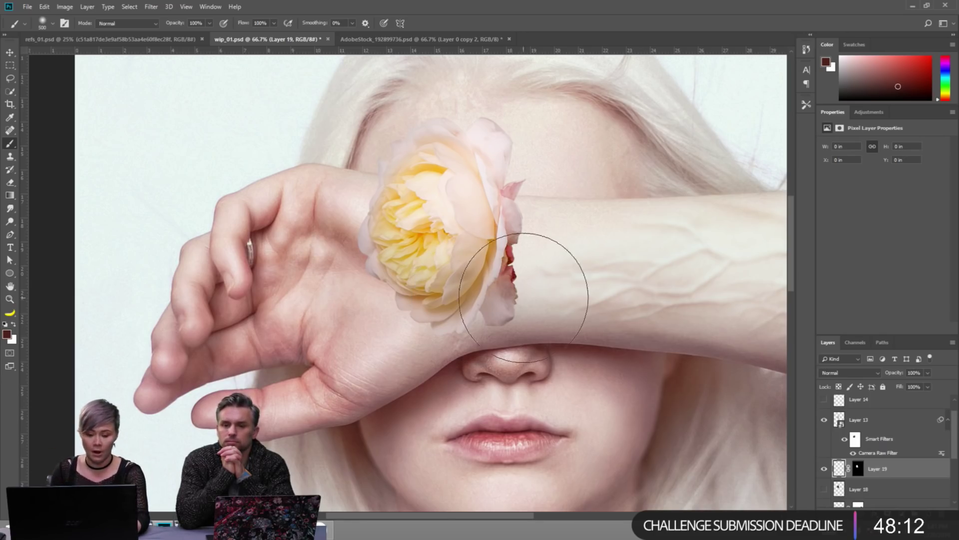
{"action": "key", "text": "alt"}
{"action": "left_click", "coordinate": [560, 340], "text": "alt"}
{"action": "key", "text": "bracketleft"}
{"action": "key", "text": "bracketleft"}
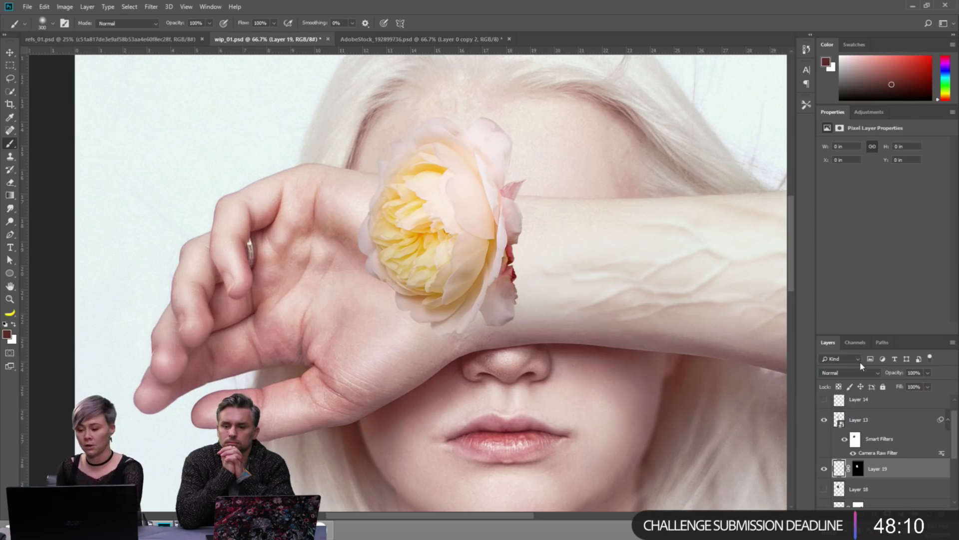
{"action": "left_click", "coordinate": [847, 372]}
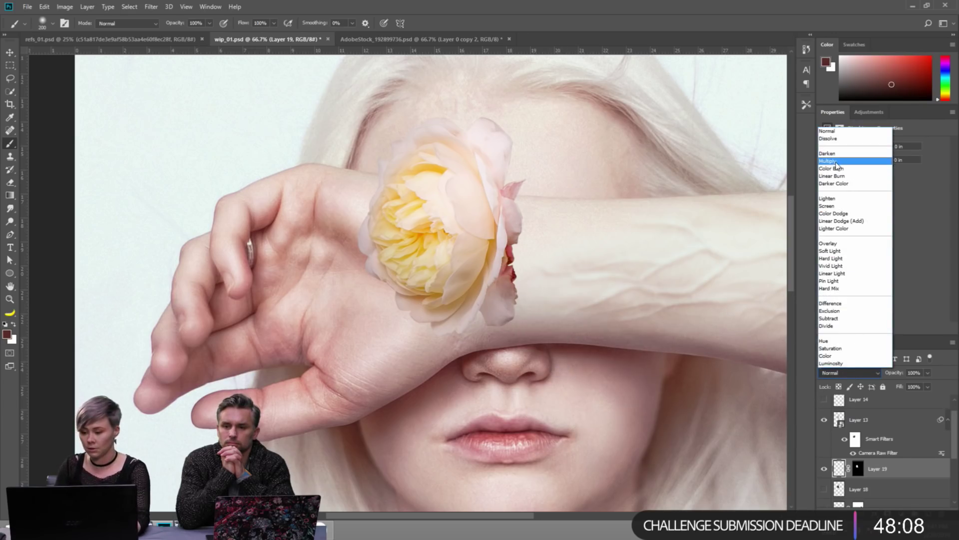
{"action": "left_click", "coordinate": [849, 160]}
{"action": "key", "text": "alt"}
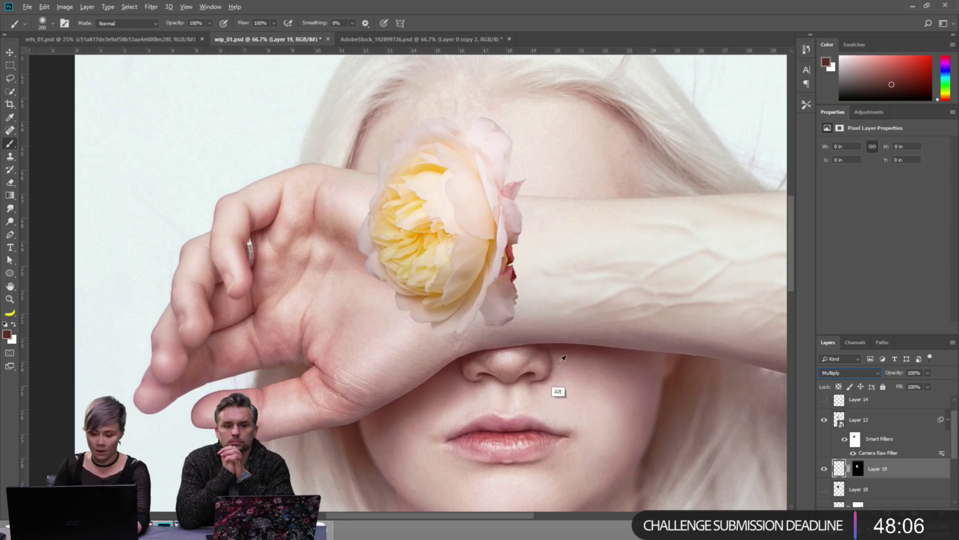
{"action": "left_click", "coordinate": [562, 342], "text": "alt"}
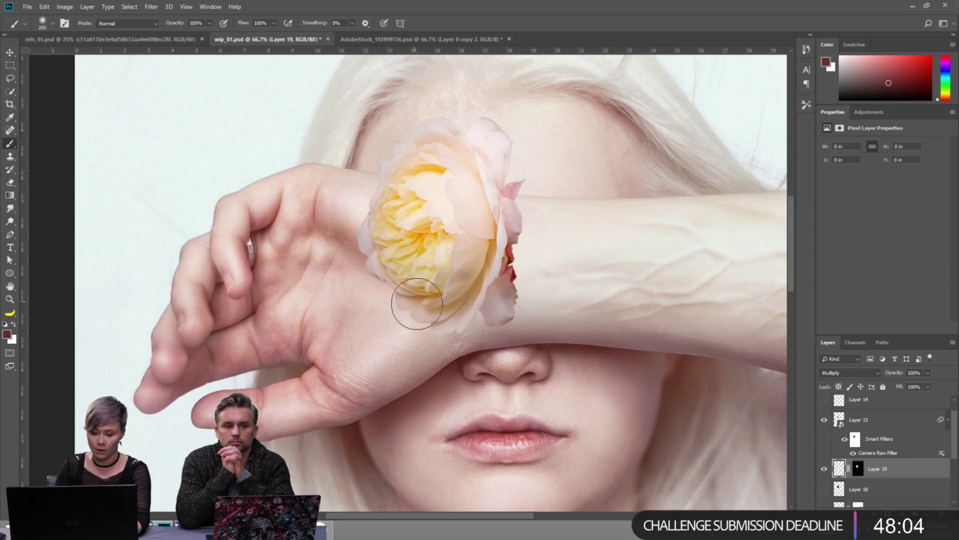
{"action": "left_click", "coordinate": [569, 372], "text": "alt"}
Paint a soft shadow beneath the rose's lower and right edges on the masked Multiply layer.
{"action": "mouse_move", "coordinate": [425, 302]}
{"action": "left_mouse_down"}
{"action": "mouse_move", "coordinate": [484, 290]}
{"action": "mouse_move", "coordinate": [476, 310]}
{"action": "mouse_move", "coordinate": [484, 315]}
{"action": "mouse_move", "coordinate": [489, 298]}
{"action": "mouse_move", "coordinate": [496, 319]}
{"action": "mouse_move", "coordinate": [505, 257]}
{"action": "mouse_move", "coordinate": [520, 286]}
{"action": "mouse_move", "coordinate": [607, 375]}
{"action": "mouse_move", "coordinate": [584, 343]}
{"action": "mouse_move", "coordinate": [524, 304]}
{"action": "mouse_move", "coordinate": [512, 250]}
{"action": "mouse_move", "coordinate": [515, 305]}
{"action": "mouse_move", "coordinate": [508, 264]}
{"action": "mouse_move", "coordinate": [502, 321]}
{"action": "mouse_move", "coordinate": [513, 304]}
{"action": "mouse_move", "coordinate": [513, 205]}
{"action": "mouse_move", "coordinate": [520, 237]}
{"action": "mouse_move", "coordinate": [508, 259]}
{"action": "mouse_move", "coordinate": [524, 304]}
{"action": "left_mouse_up"}
{"action": "key", "text": "bracketleft"}
{"action": "key", "text": "bracketleft"}
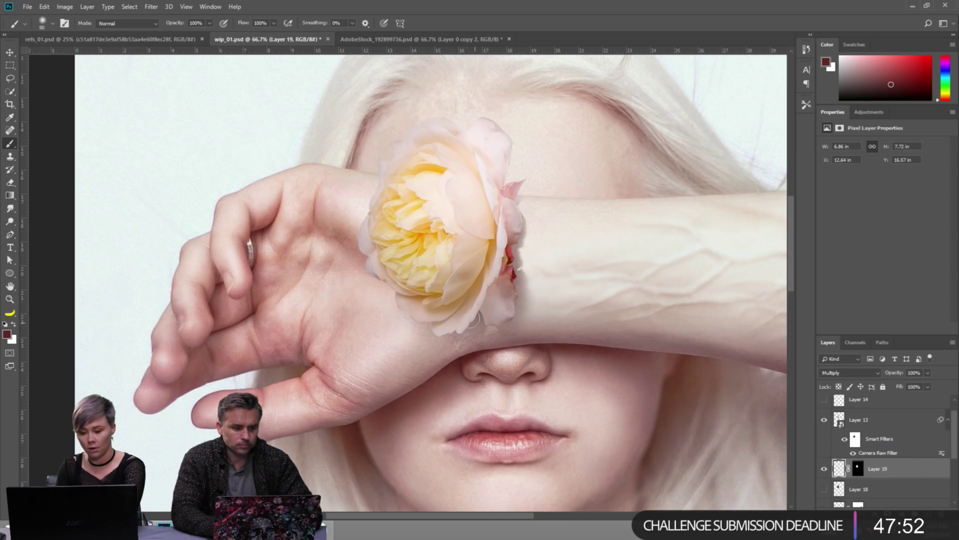
Extend the painted shadow around the rose's left edge with a larger tip and reduce the Brush to 60 px.
{"action": "key", "text": "bracketright"}
{"action": "key", "text": "bracketright"}
{"action": "key", "text": "bracketright"}
{"action": "key", "text": "bracketright"}
{"action": "key", "text": "bracketright"}
{"action": "mouse_move", "coordinate": [385, 275]}
{"action": "left_mouse_down"}
{"action": "mouse_move", "coordinate": [358, 278]}
{"action": "mouse_move", "coordinate": [406, 332]}
{"action": "mouse_move", "coordinate": [402, 295]}
{"action": "mouse_move", "coordinate": [428, 339]}
{"action": "mouse_move", "coordinate": [407, 343]}
{"action": "mouse_move", "coordinate": [360, 313]}
{"action": "mouse_move", "coordinate": [364, 274]}
{"action": "mouse_move", "coordinate": [484, 317]}
{"action": "mouse_move", "coordinate": [512, 305]}
{"action": "mouse_move", "coordinate": [509, 315]}
{"action": "mouse_move", "coordinate": [508, 251]}
{"action": "left_mouse_up"}
{"action": "key", "text": "bracketleft"}
{"action": "key", "text": "bracketleft"}
{"action": "key", "text": "bracketleft"}
{"action": "key", "text": "bracketleft"}
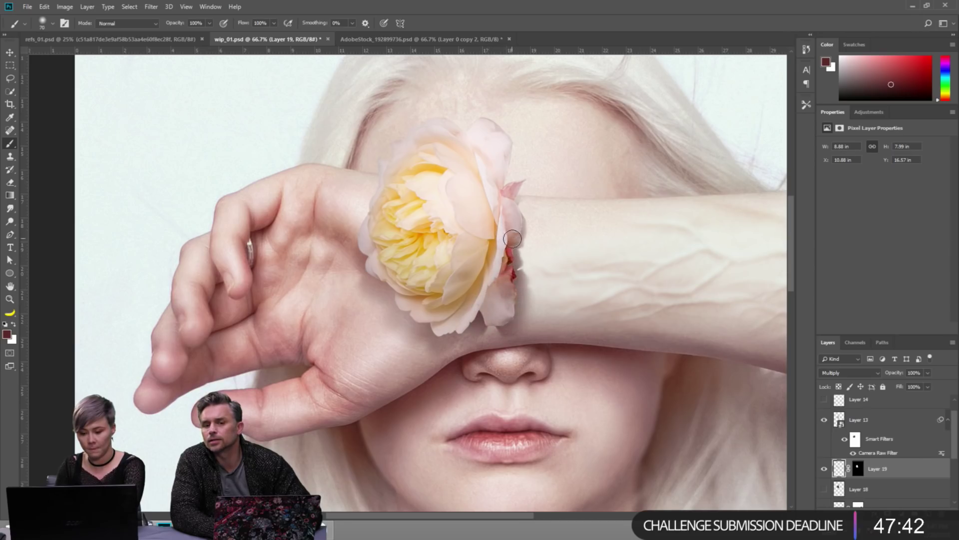
{"action": "key", "text": "bracketleft"}
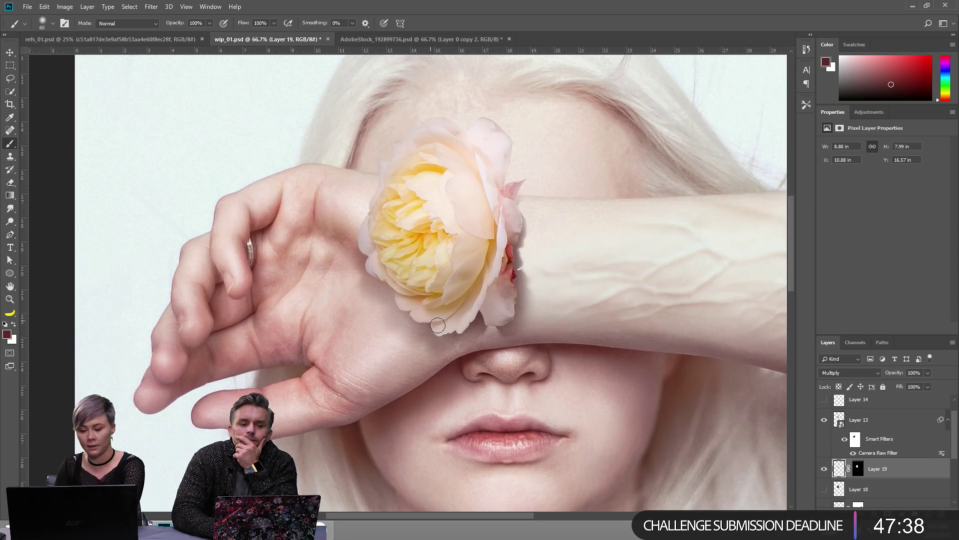
Erase excess shadow along the rose's right and lower edges, reducing the Eraser tip to 125 px.
{"action": "key", "text": "bracketright"}
{"action": "key", "text": "bracketright"}
{"action": "key", "text": "e"}
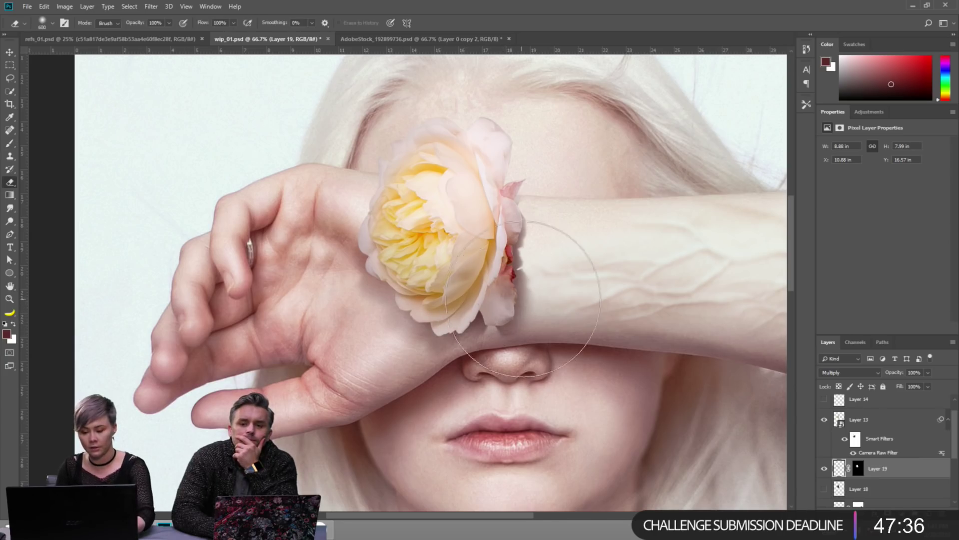
{"action": "key", "text": "bracketleft"}
{"action": "key", "text": "bracketleft"}
{"action": "key", "text": "bracketleft"}
{"action": "key", "text": "bracketleft"}
{"action": "key", "text": "bracketleft"}
{"action": "key", "text": "bracketleft"}
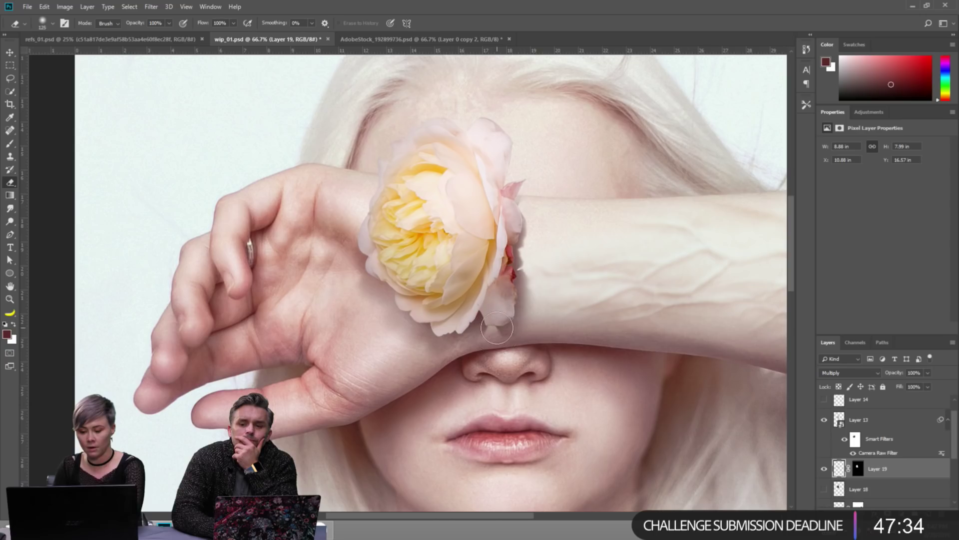
Paint more soft shadow under the rose's lower-left edge, enlarging the Brush tip to 250 px.
{"action": "key", "text": "b"}
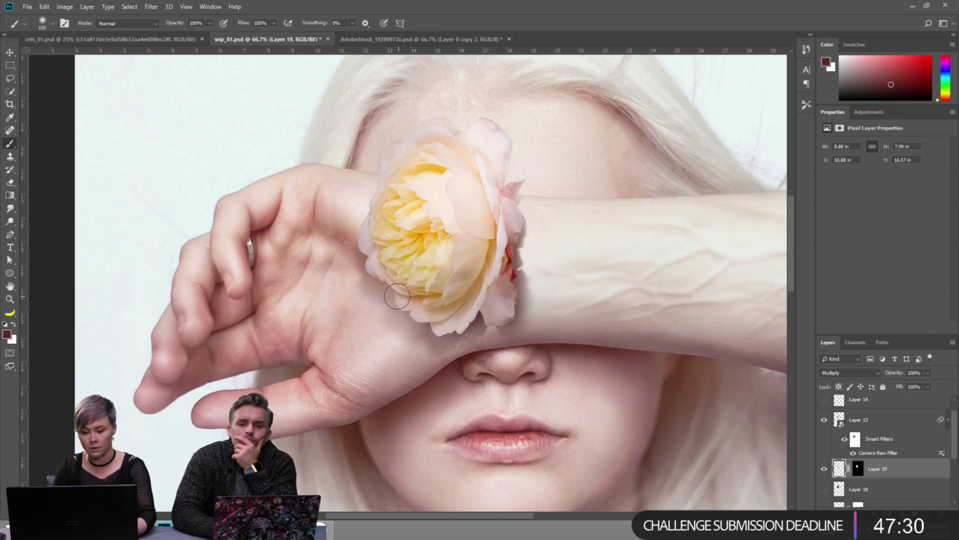
{"action": "key", "text": "bracketright"}
{"action": "key", "text": "bracketright"}
{"action": "key", "text": "bracketright"}
{"action": "key", "text": "bracketright"}
{"action": "key", "text": "bracketright"}
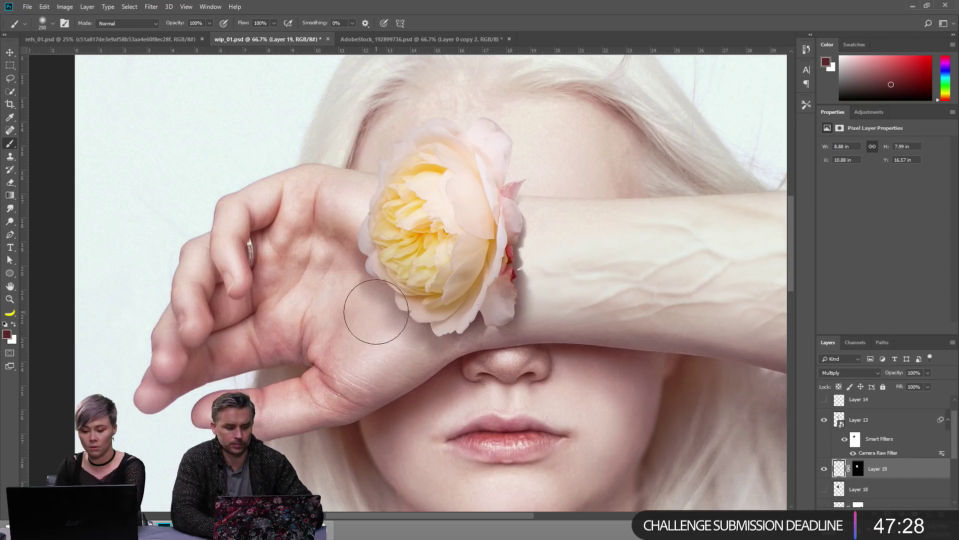
Raise the painted shadow layer's Saturation to +48 with a Hue/Saturation adjustment.
{"action": "key", "text": "ctrl+u"}
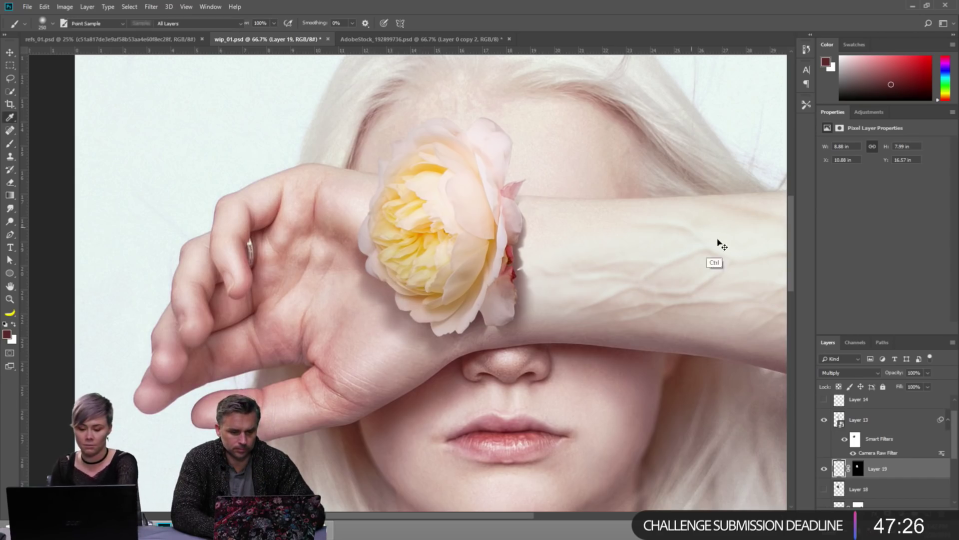
{"action": "left_click_drag", "start_coordinate": [404, 109], "coordinate": [269, 148]}
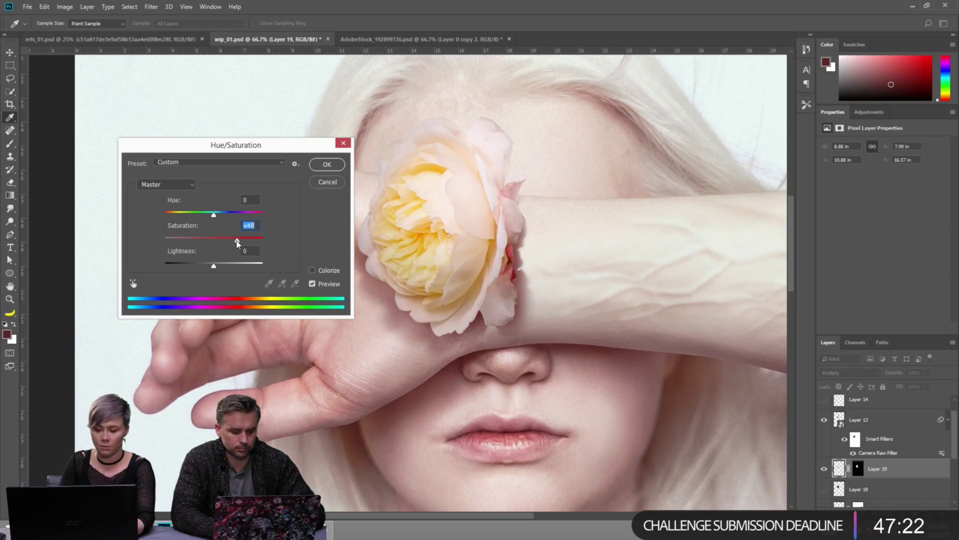
{"action": "left_click", "coordinate": [324, 166]}
Touch up the shadow beside the rose with a 200 px Brush and the Eraser, and sample a redder shadow colour.
{"action": "key", "text": "bracketleft"}
{"action": "key", "text": "bracketleft"}
{"action": "key", "text": "bracketleft"}
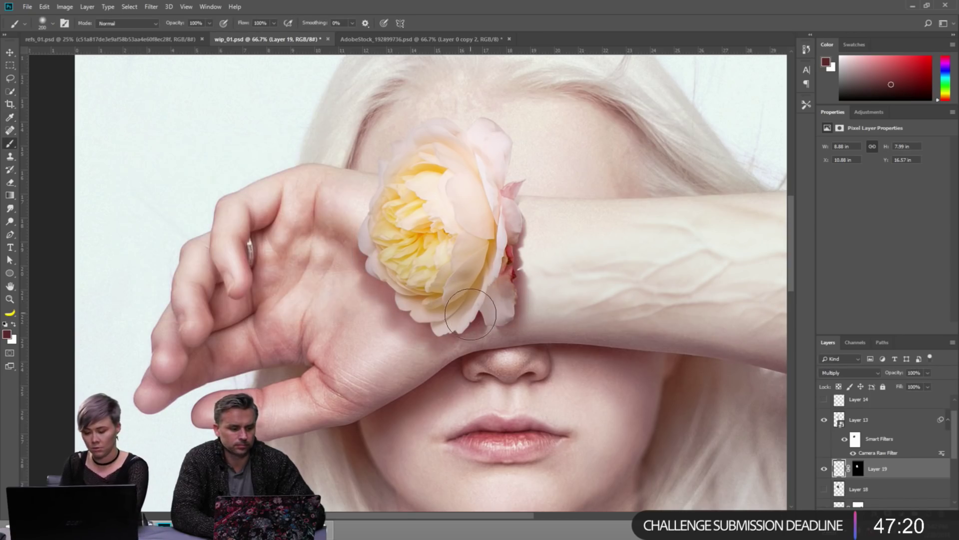
{"action": "key", "text": "e"}
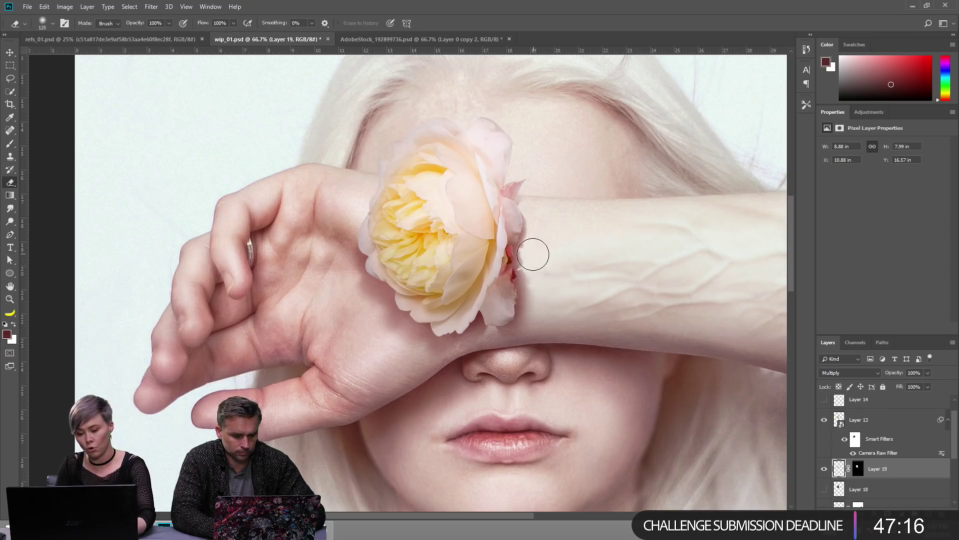
{"action": "key", "text": "b"}
{"action": "left_click", "coordinate": [479, 312], "text": "alt"}
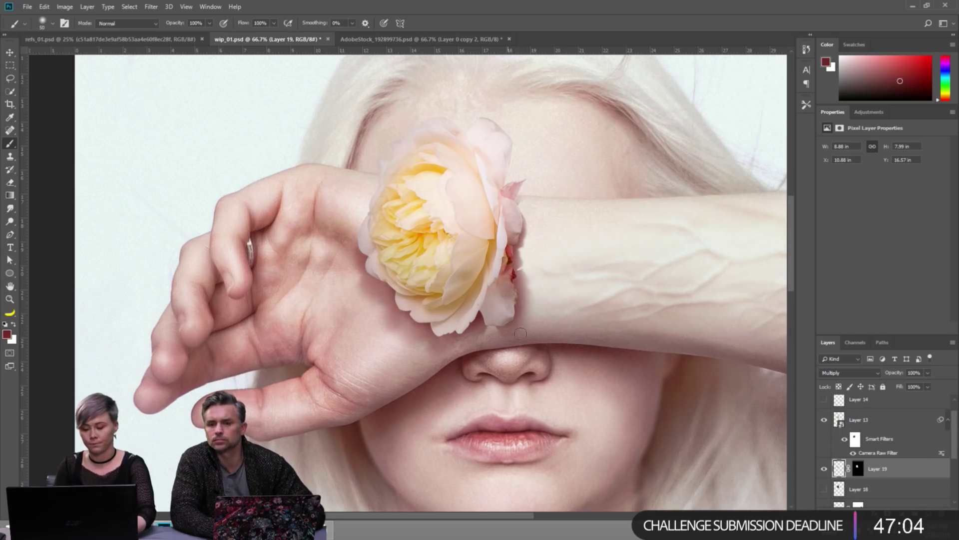
Smudge the shadow's layer mask along the rose's right and lower edges with a 40 px tip to soften its outline.
{"action": "left_click", "coordinate": [858, 468]}
{"action": "key", "text": "r"}
{"action": "key", "text": "bracketleft"}
{"action": "key", "text": "bracketleft"}
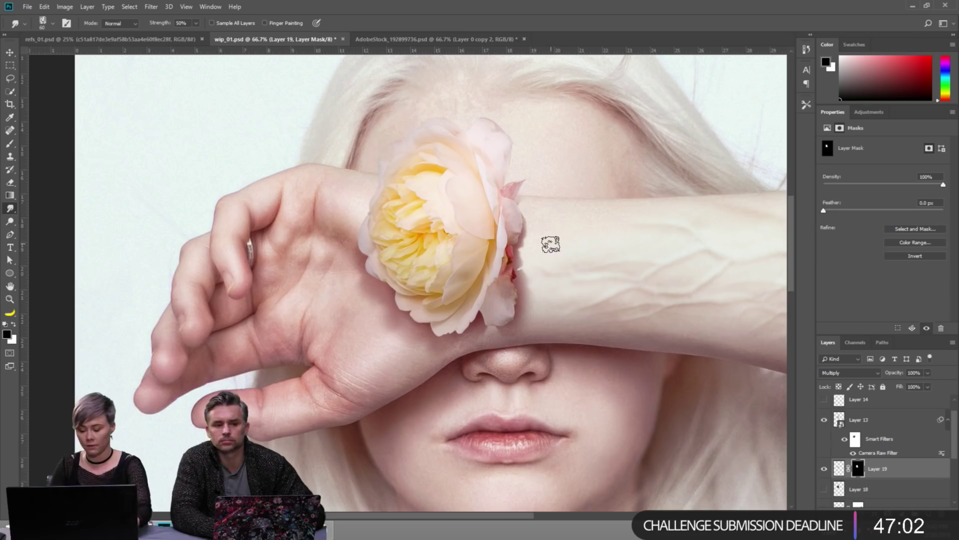
{"action": "left_click_drag", "start_coordinate": [526, 248], "coordinate": [529, 223]}
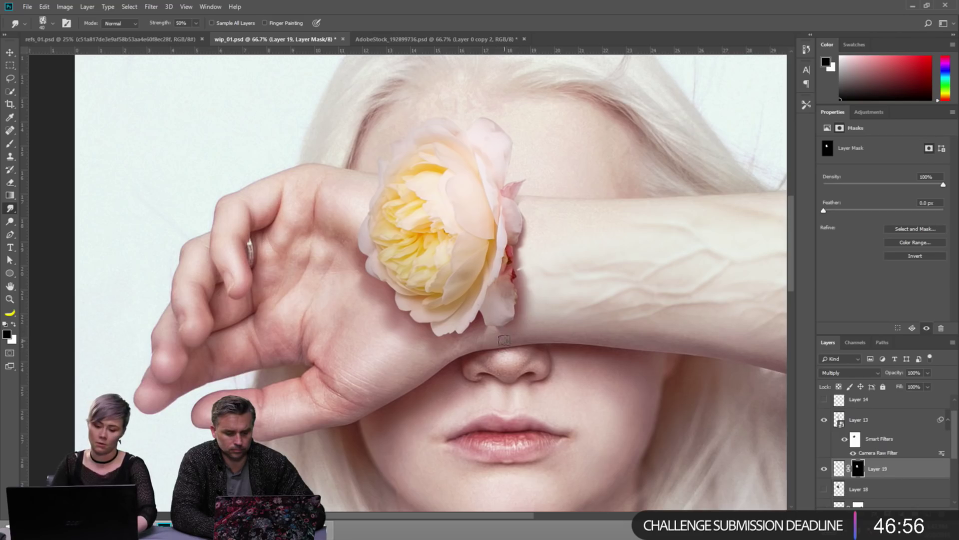
Lighten the shadow right of the rose with a 500 px Eraser and set the shadow layer's Fill to 74%.
{"action": "left_click", "coordinate": [840, 468]}
{"action": "key", "text": "e"}
{"action": "key", "text": "bracketright"}
{"action": "key", "text": "bracketright"}
{"action": "key", "text": "bracketright"}
{"action": "key", "text": "bracketright"}
{"action": "key", "text": "bracketright"}
{"action": "key", "text": "bracketright"}
{"action": "key", "text": "bracketright"}
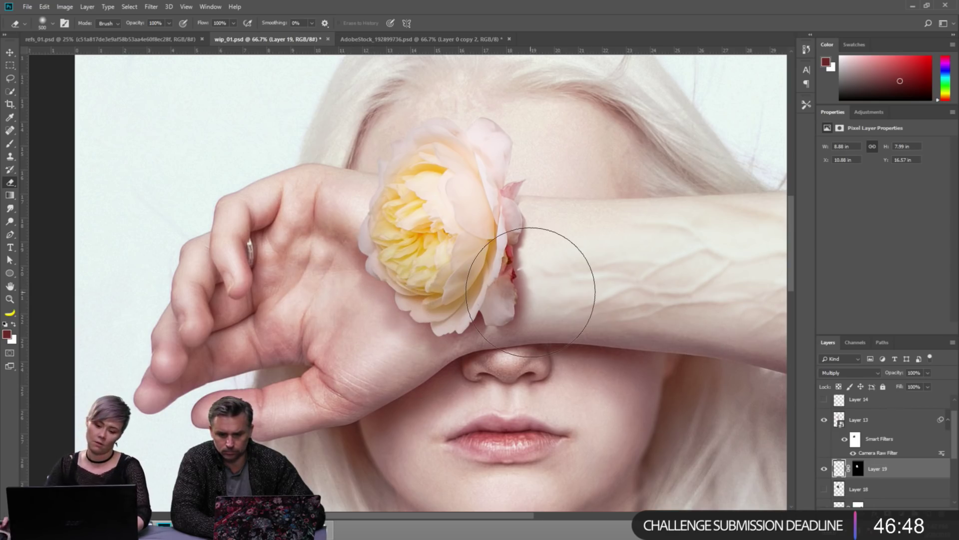
{"action": "left_click", "coordinate": [927, 386]}
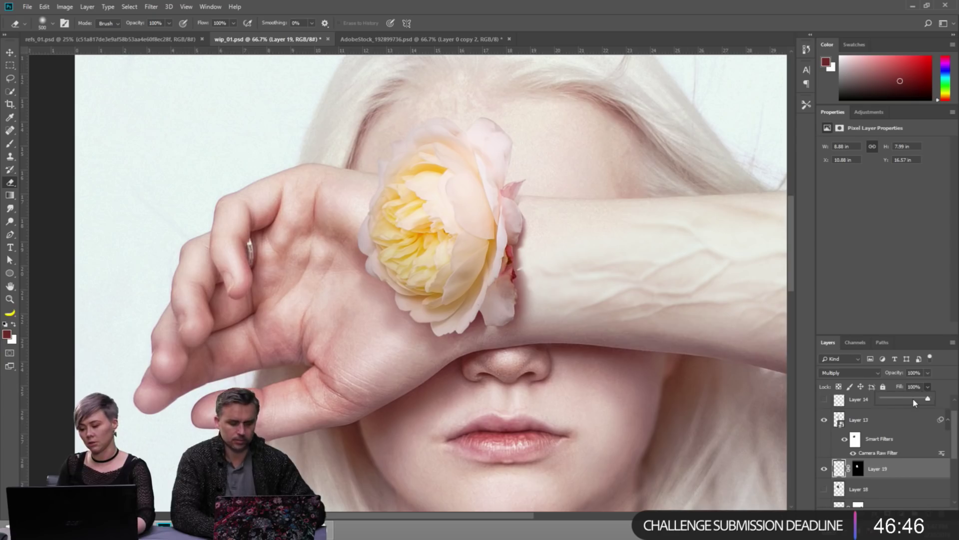
{"action": "left_click_drag", "start_coordinate": [913, 398], "coordinate": [918, 402]}
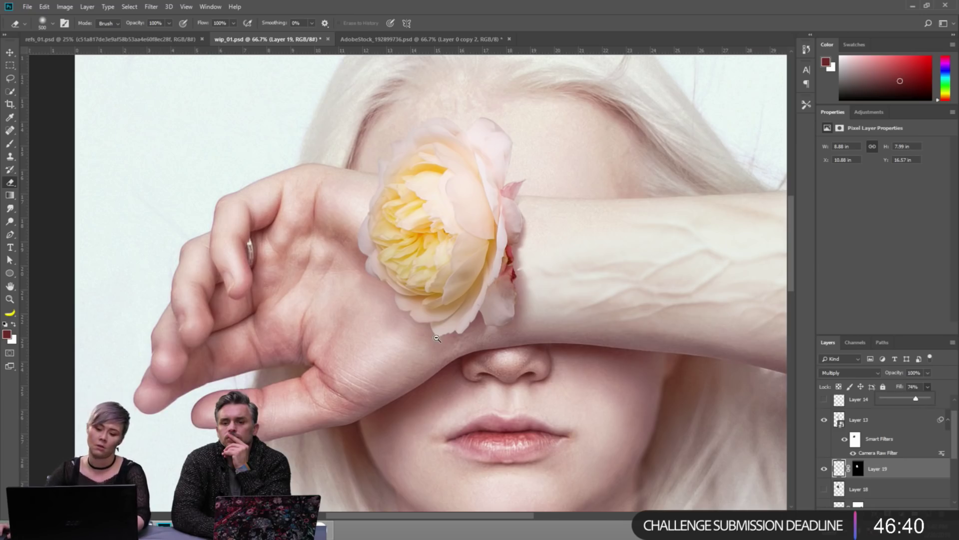
Examine the rose and its shadow against the whole portrait, toggling the rose layer's visibility to compare.
{"action": "key", "text": "ctrl+minus"}
{"action": "left_click_drag", "start_coordinate": [612, 270], "coordinate": [549, 270]}
{"action": "key", "text": "v"}
{"action": "mouse_move", "coordinate": [636, 336]}
{"action": "left_mouse_down"}
{"action": "mouse_move", "coordinate": [615, 336]}
{"action": "mouse_move", "coordinate": [614, 349]}
{"action": "left_mouse_up"}
{"action": "left_click_drag", "start_coordinate": [496, 322], "coordinate": [551, 349]}
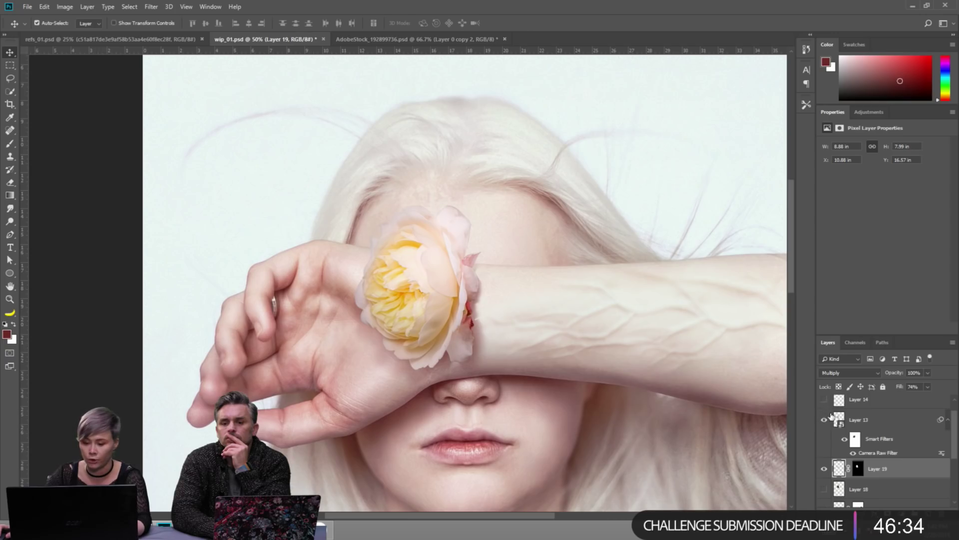
{"action": "left_click", "coordinate": [859, 416]}
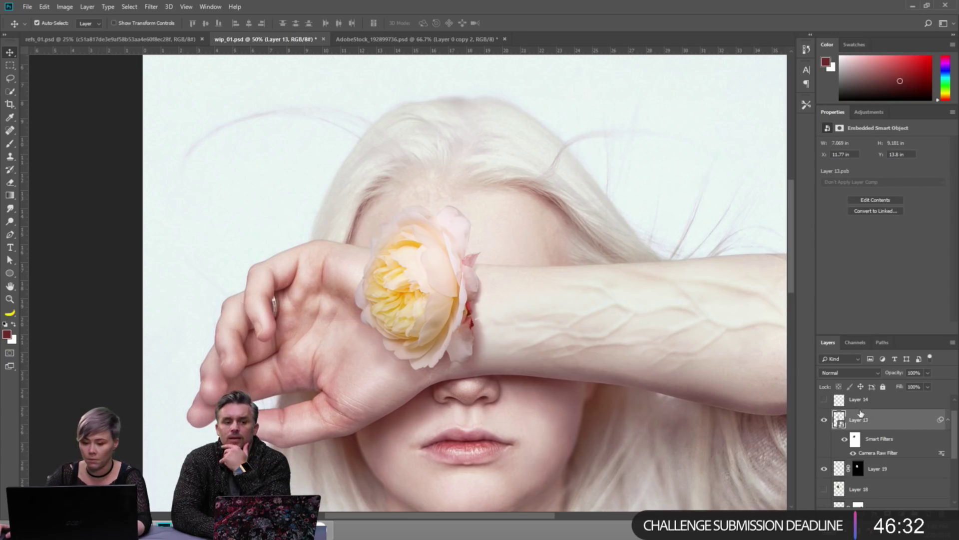
{"action": "left_click", "coordinate": [825, 422]}
{"action": "left_click", "coordinate": [824, 422]}
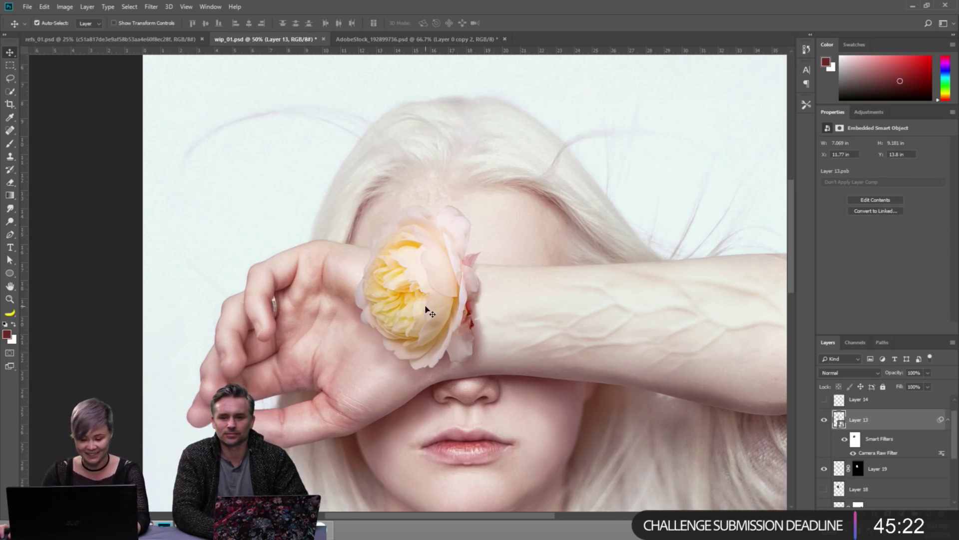
{"action": "key", "text": "ctrl+minus"}
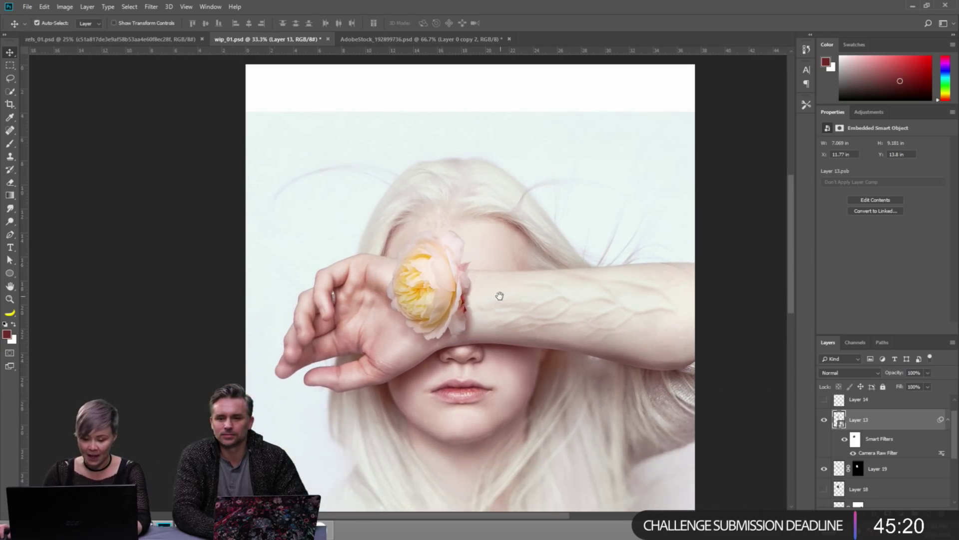
{"action": "key", "text": "ctrl+plus"}
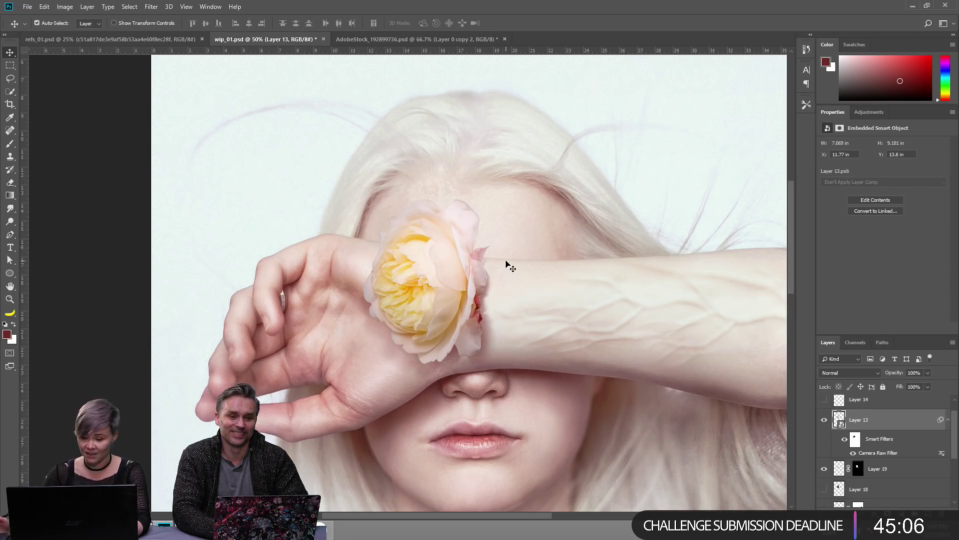
{"action": "left_click_drag", "start_coordinate": [451, 314], "coordinate": [412, 316]}
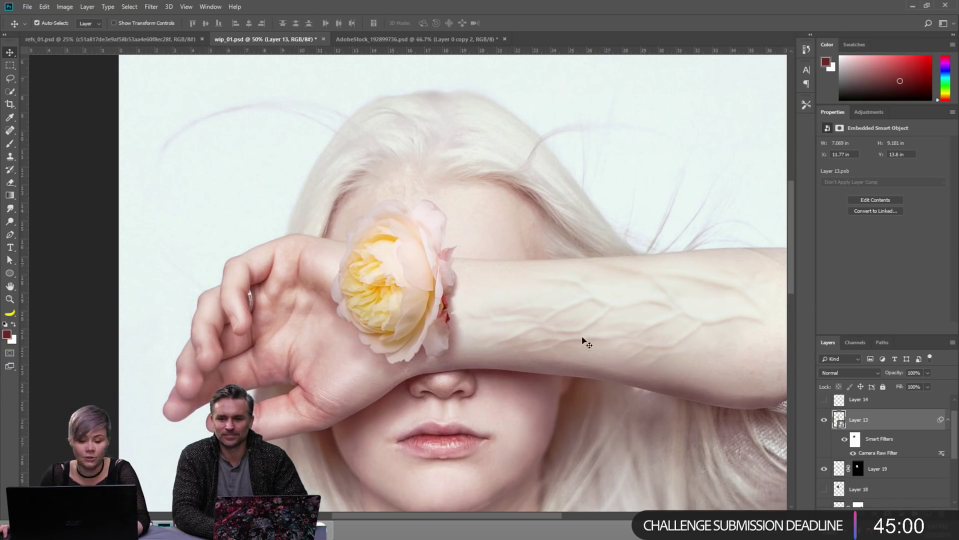
{"action": "left_click_drag", "start_coordinate": [453, 283], "coordinate": [521, 279]}
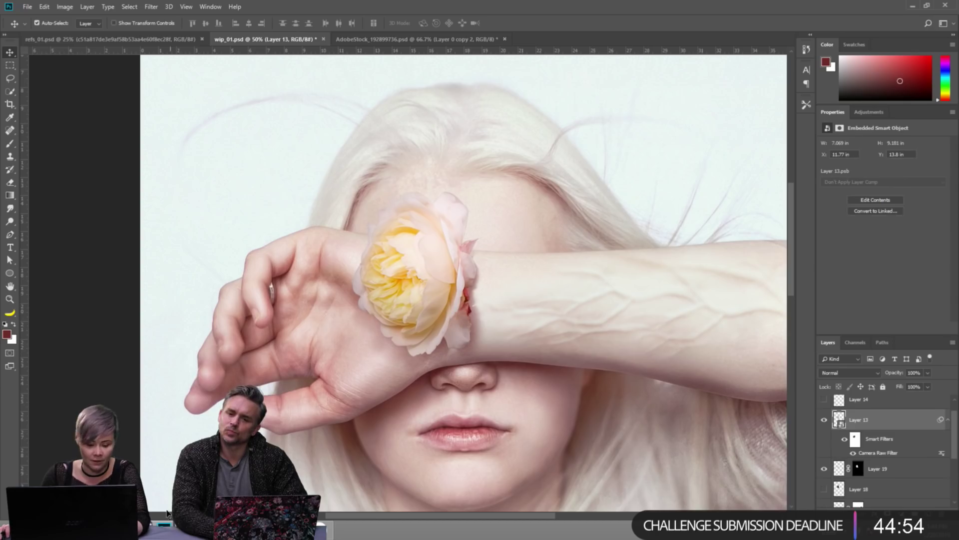
Switch to Bridge, browse to the collage project's psd folder, and open collage_final_01.psd to examine the finished floral arm.
{"action": "left_click", "coordinate": [167, 522]}
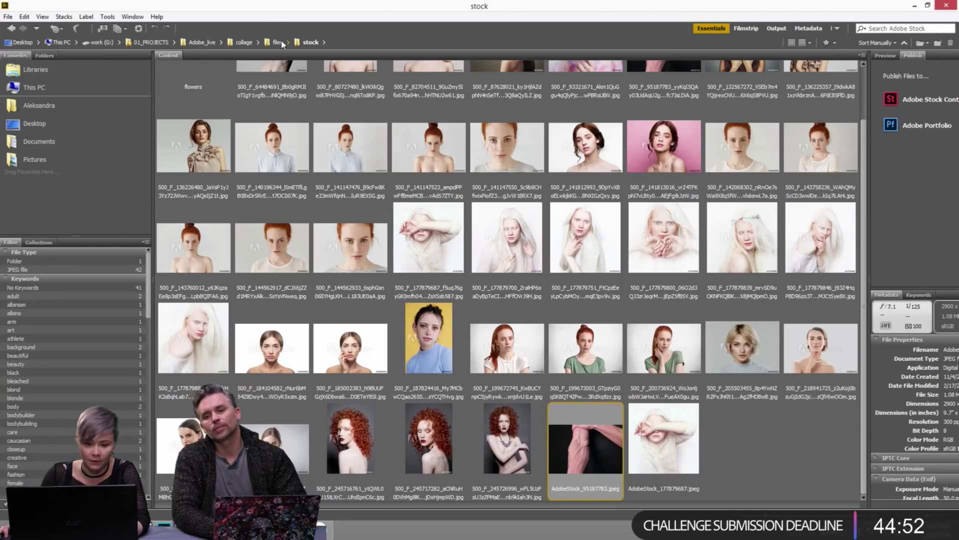
{"action": "left_click", "coordinate": [279, 42]}
{"action": "left_click", "coordinate": [187, 110]}
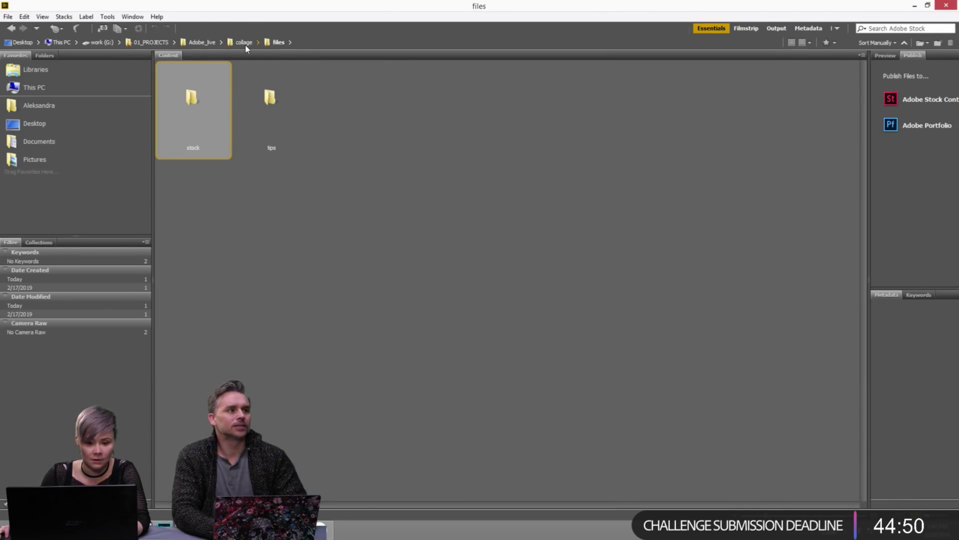
{"action": "left_click", "coordinate": [245, 43]}
{"action": "double_click", "coordinate": [284, 112]}
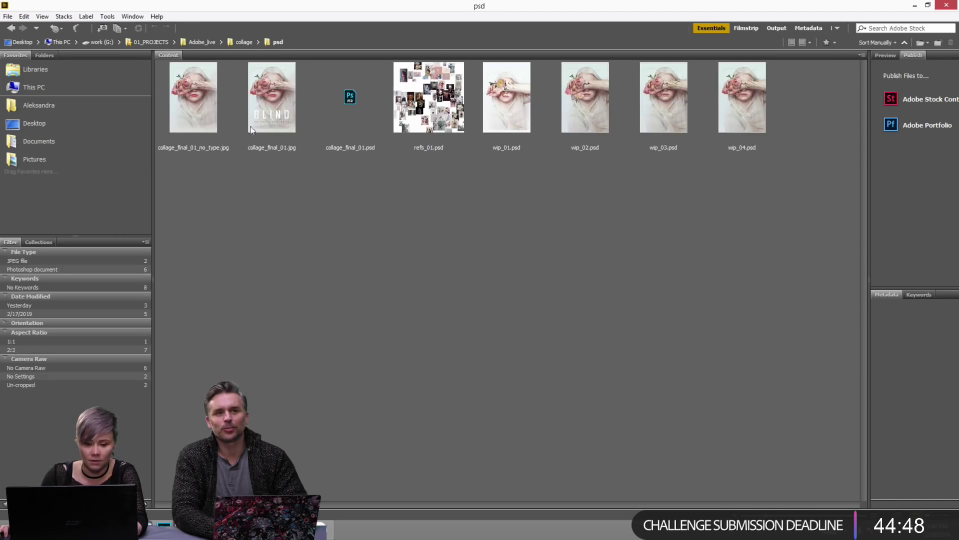
{"action": "left_click", "coordinate": [286, 114]}
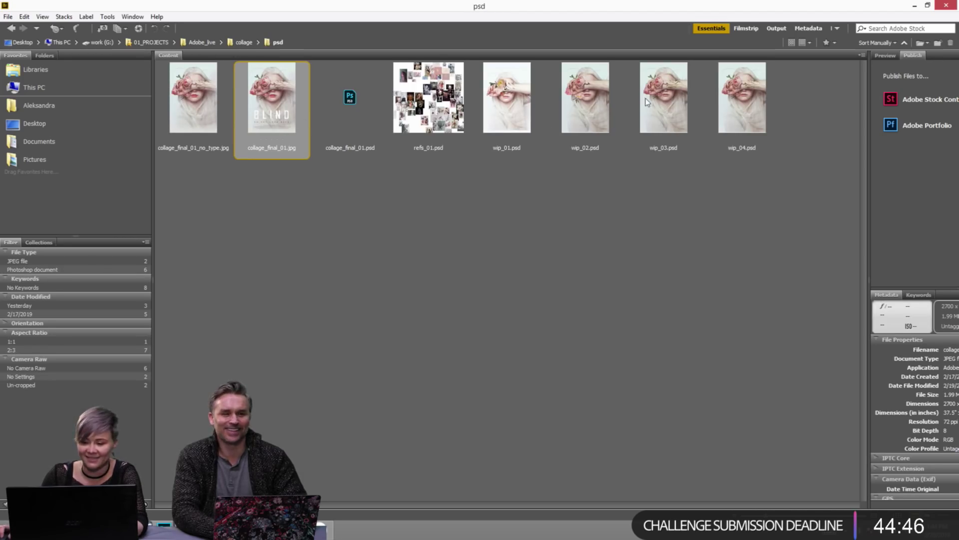
{"action": "double_click", "coordinate": [350, 98]}
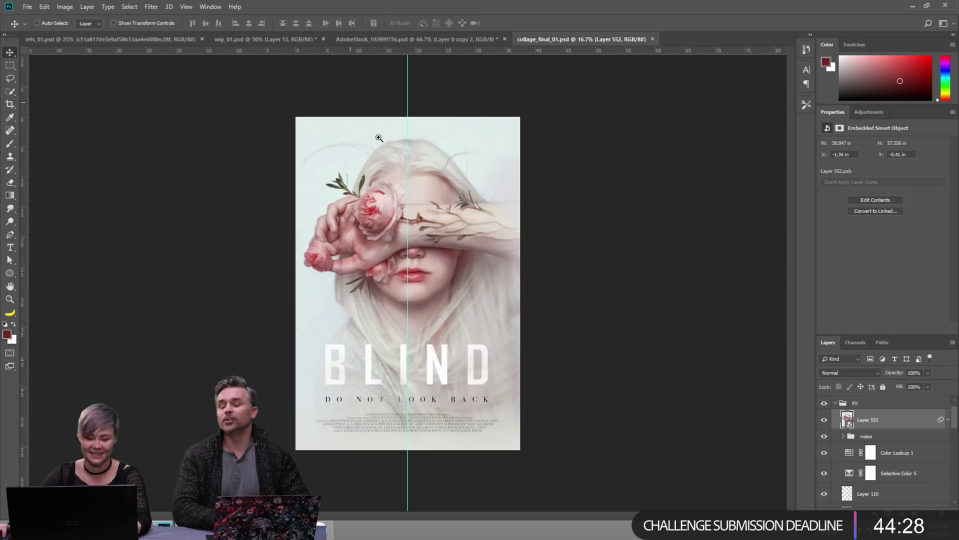
{"action": "key", "text": "ctrl+plus"}
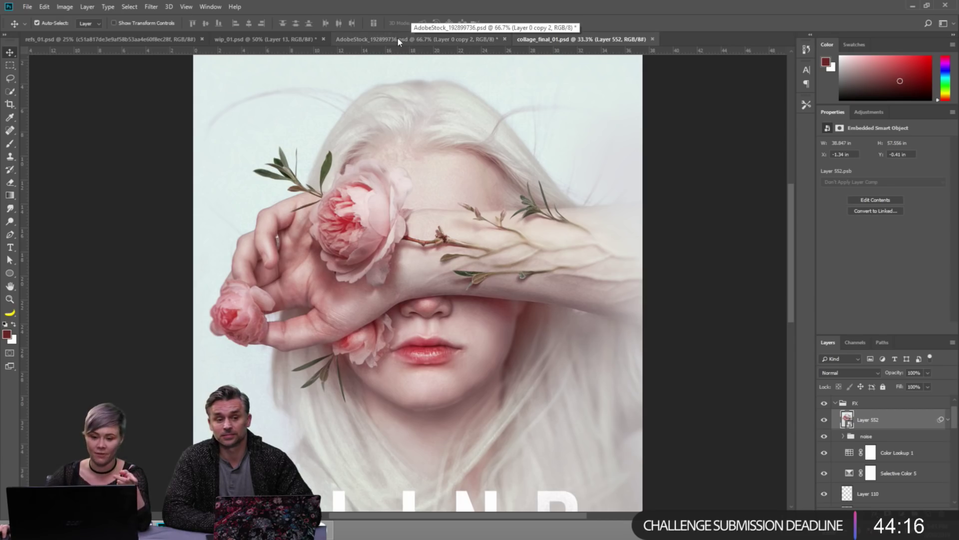
In wip_01.psd, rotate the rose and its shadow layer together slightly clockwise and fine-tune their position on the wrist.
{"action": "left_click", "coordinate": [219, 43]}
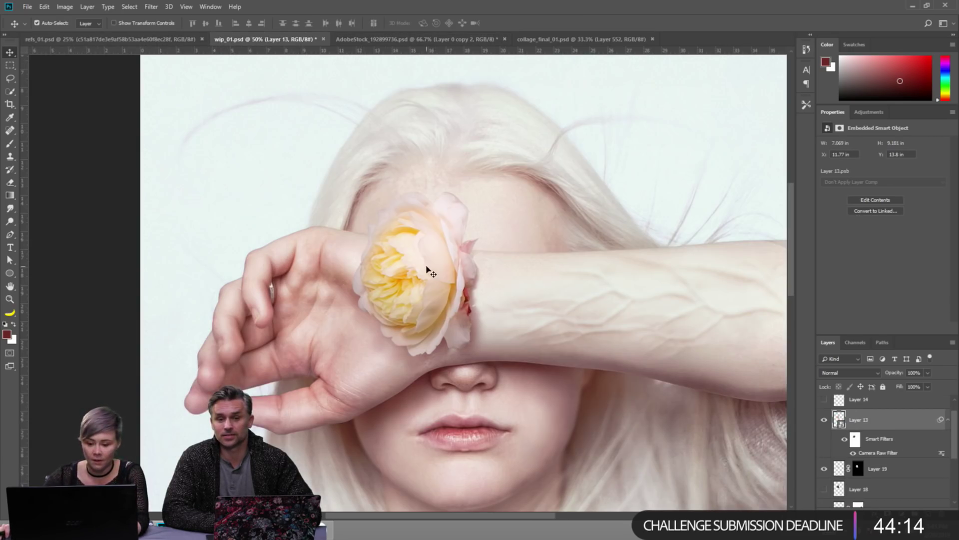
{"action": "left_click", "coordinate": [881, 472], "text": "ctrl"}
{"action": "key", "text": "ctrl+t"}
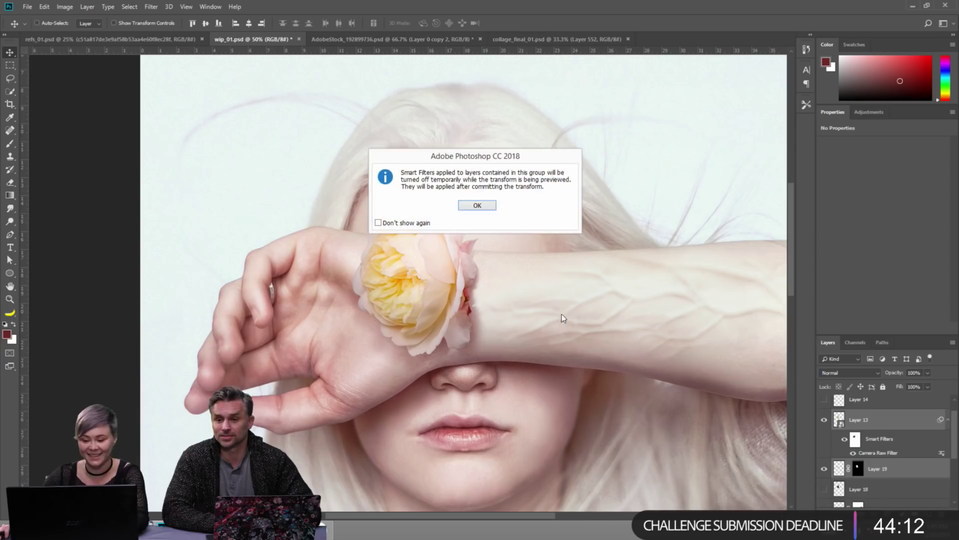
{"action": "left_click", "coordinate": [477, 206]}
{"action": "left_click_drag", "start_coordinate": [578, 274], "coordinate": [561, 300]}
{"action": "left_click_drag", "start_coordinate": [429, 289], "coordinate": [450, 296]}
{"action": "key", "text": "Return"}
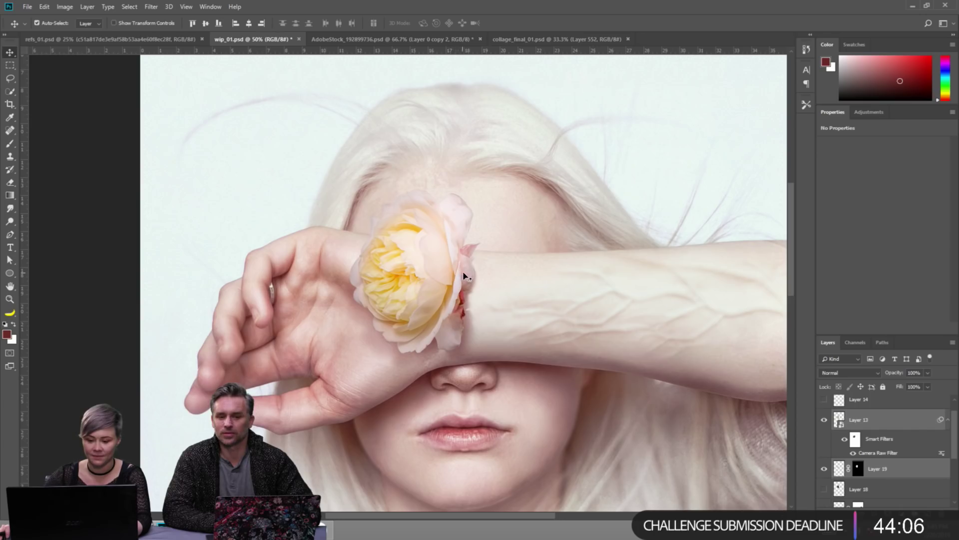
{"action": "left_click_drag", "start_coordinate": [465, 276], "coordinate": [464, 277]}
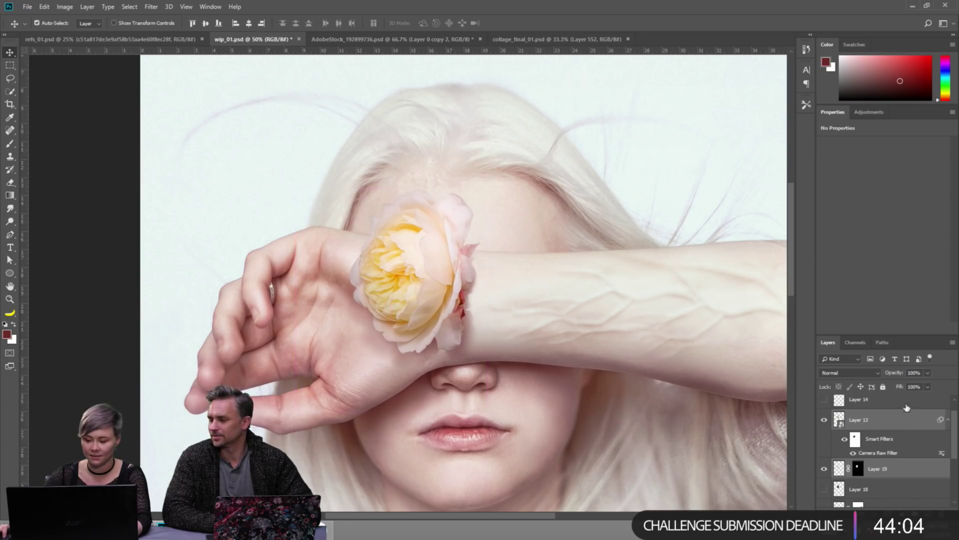
{"action": "left_click", "coordinate": [902, 419]}
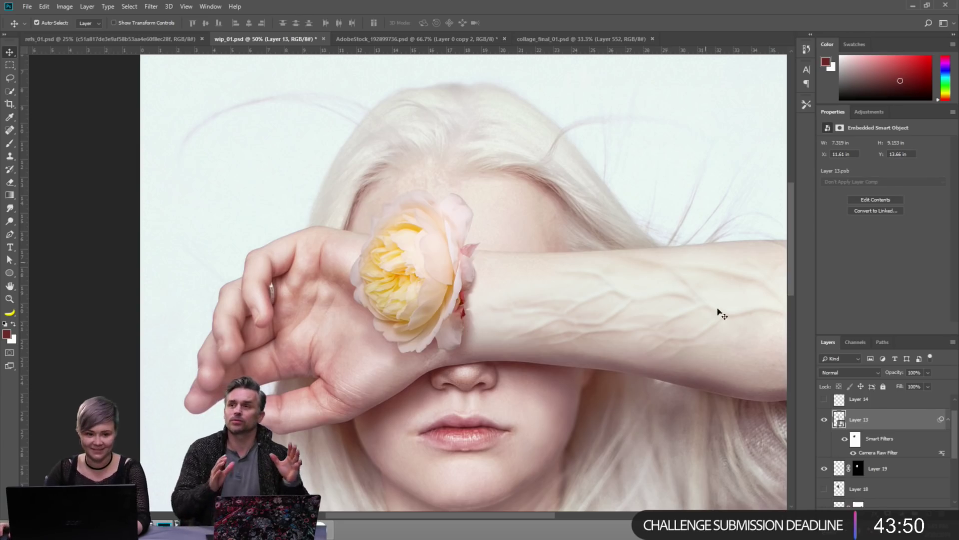
Check the thorny stem in AdobeStock_192899736.psd, and close refs_01.psd before returning to wip_01.psd.
{"action": "left_click", "coordinate": [566, 39]}
{"action": "left_click", "coordinate": [461, 38]}
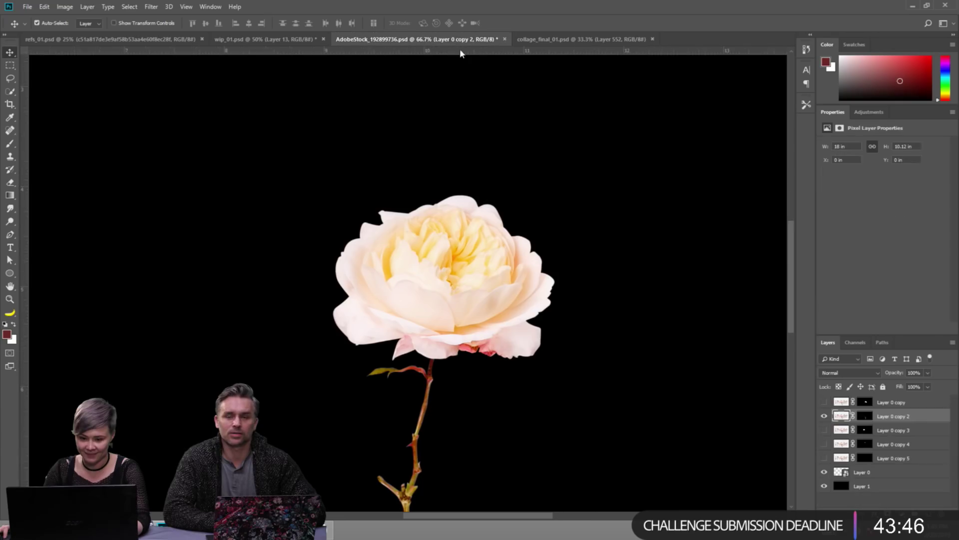
{"action": "left_click_drag", "start_coordinate": [429, 250], "coordinate": [505, 141]}
{"action": "left_click", "coordinate": [202, 39]}
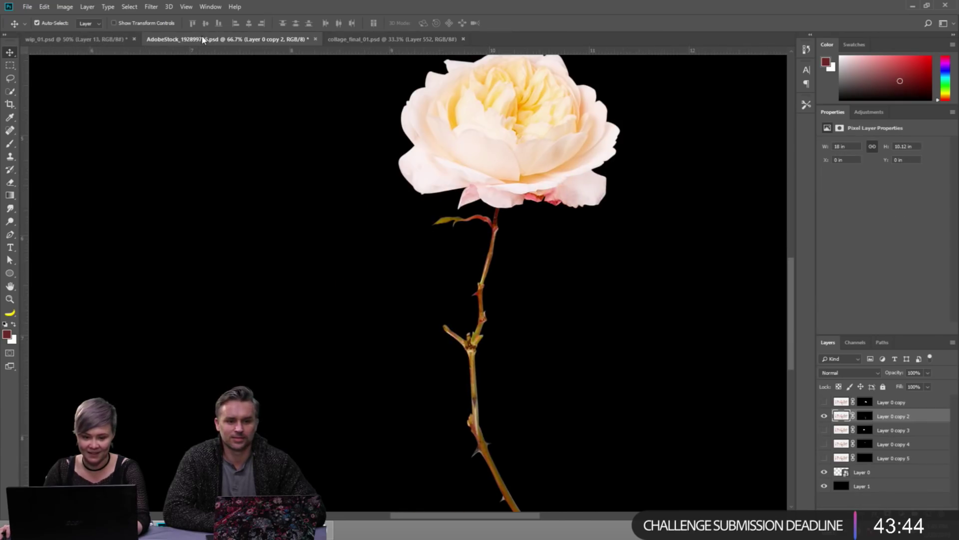
{"action": "left_click", "coordinate": [100, 39]}
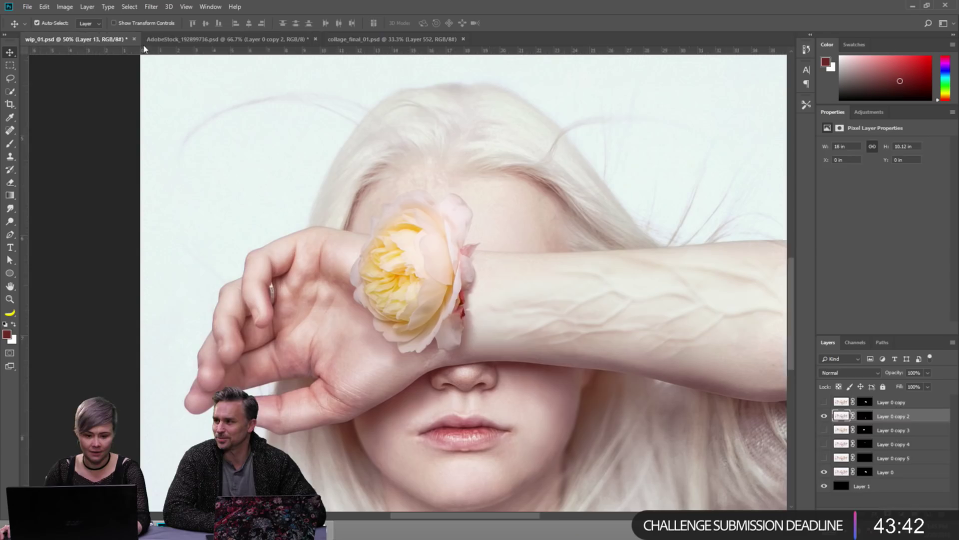
Show the thorny stem layer, Layer 16, and rotate the stem about 5° clockwise on the wrist.
{"action": "scroll", "coordinate": [896, 468], "scroll_direction": "down", "scroll_amount": 1}
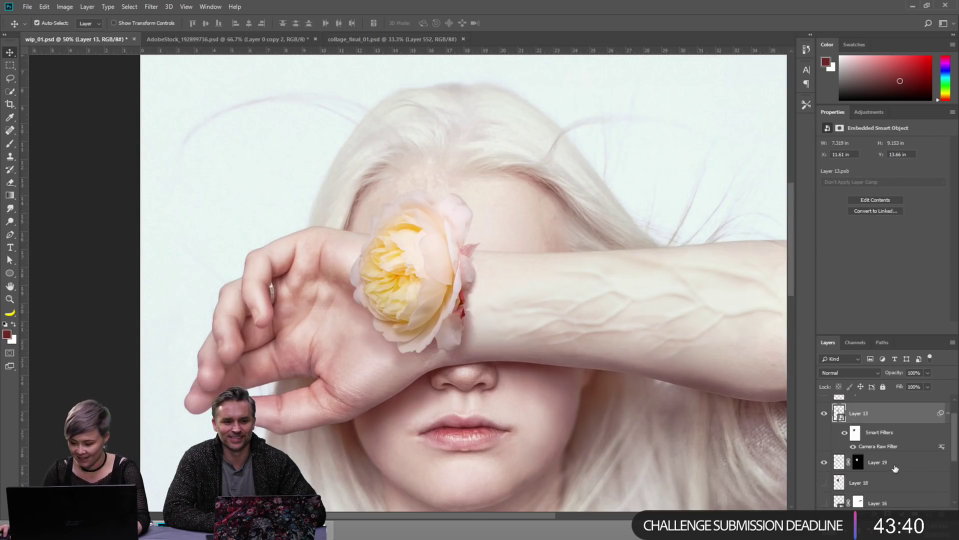
{"action": "left_click", "coordinate": [824, 503]}
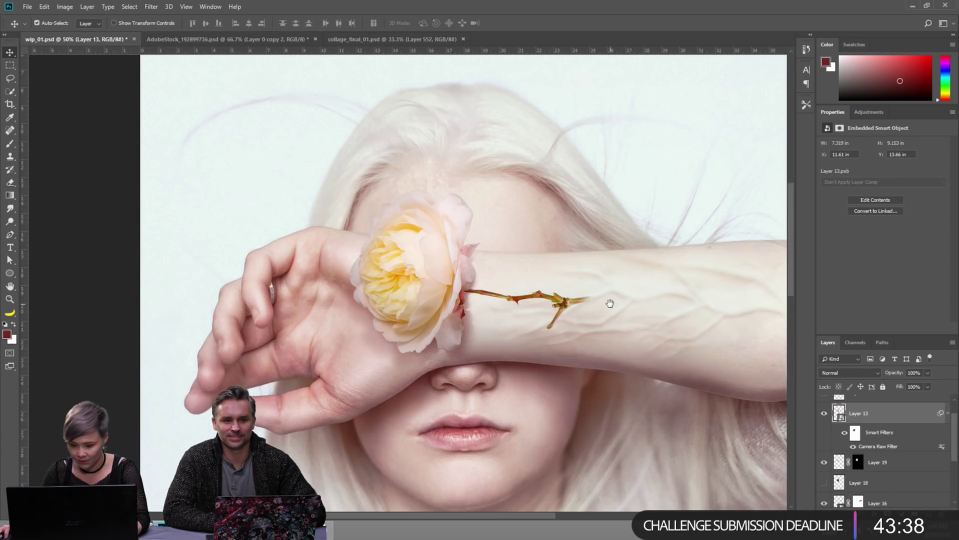
{"action": "left_click_drag", "start_coordinate": [610, 303], "coordinate": [606, 283]}
{"action": "left_click", "coordinate": [891, 505]}
{"action": "key", "text": "ctrl+t"}
{"action": "mouse_move", "coordinate": [751, 320]}
{"action": "left_mouse_down"}
{"action": "mouse_move", "coordinate": [766, 332]}
{"action": "mouse_move", "coordinate": [762, 339]}
{"action": "mouse_move", "coordinate": [778, 321]}
{"action": "mouse_move", "coordinate": [767, 332]}
{"action": "left_mouse_up"}
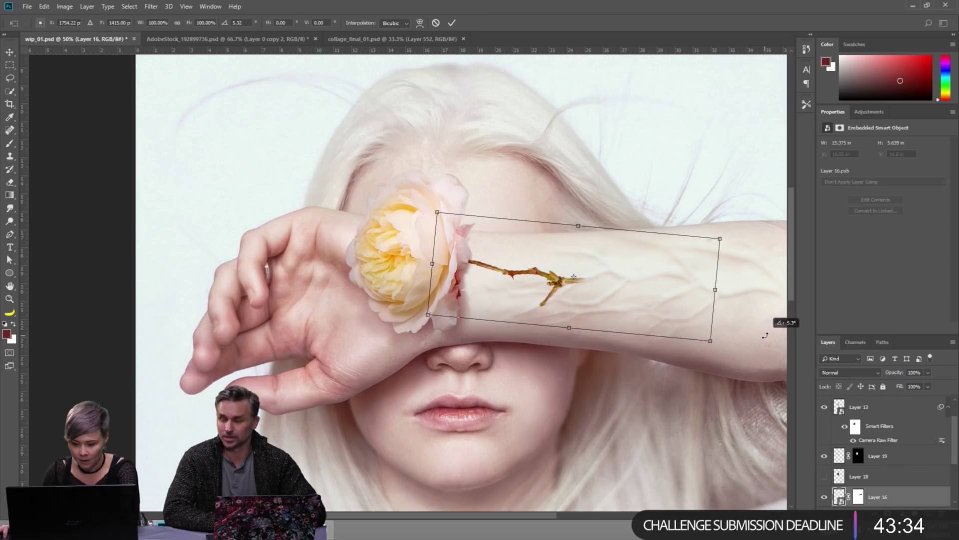
{"action": "key", "text": "Return"}
Paint on Layer 16's mask to refine the stem's thin end where it fades into the arm's veins.
{"action": "left_click", "coordinate": [562, 235], "text": "ctrl"}
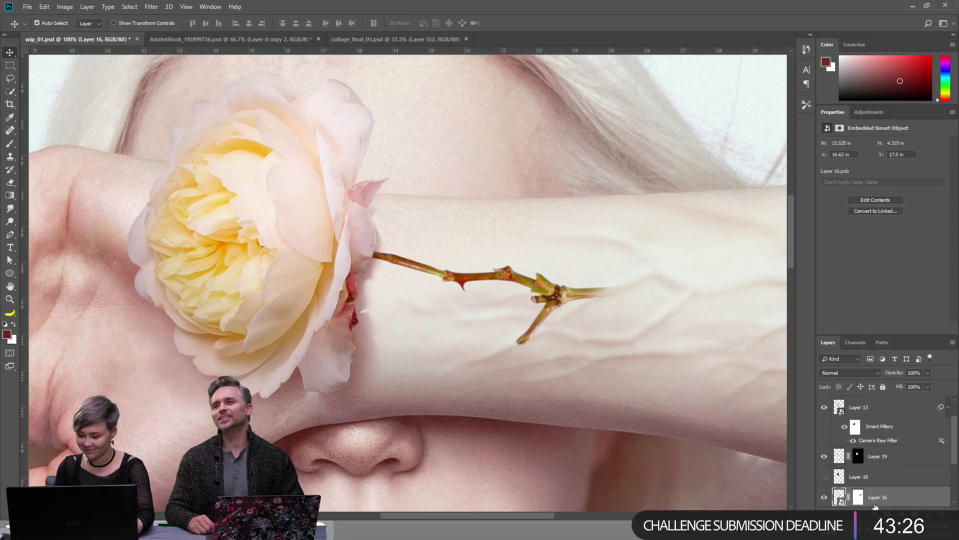
{"action": "left_click", "coordinate": [858, 497]}
{"action": "key", "text": "b"}
{"action": "key", "text": "d"}
{"action": "key", "text": "x"}
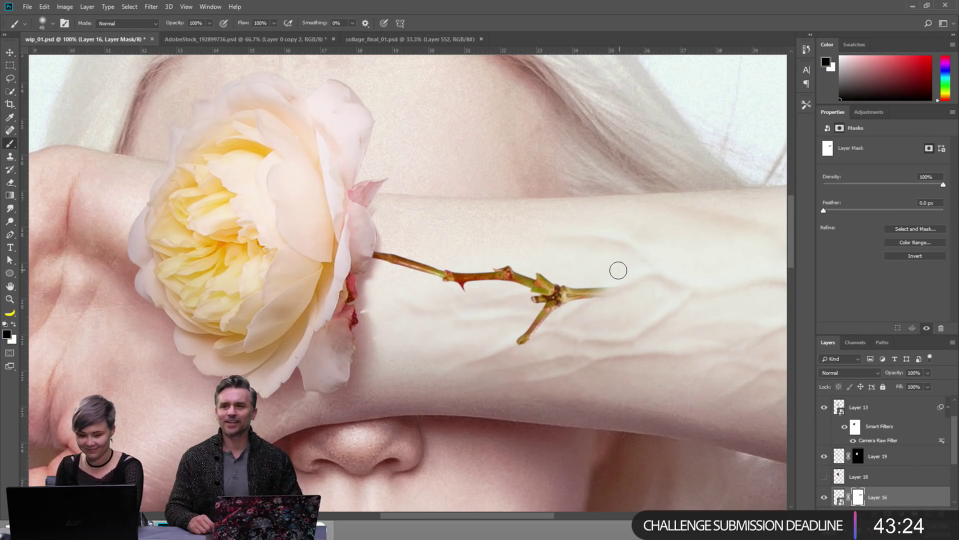
{"action": "key", "text": "x"}
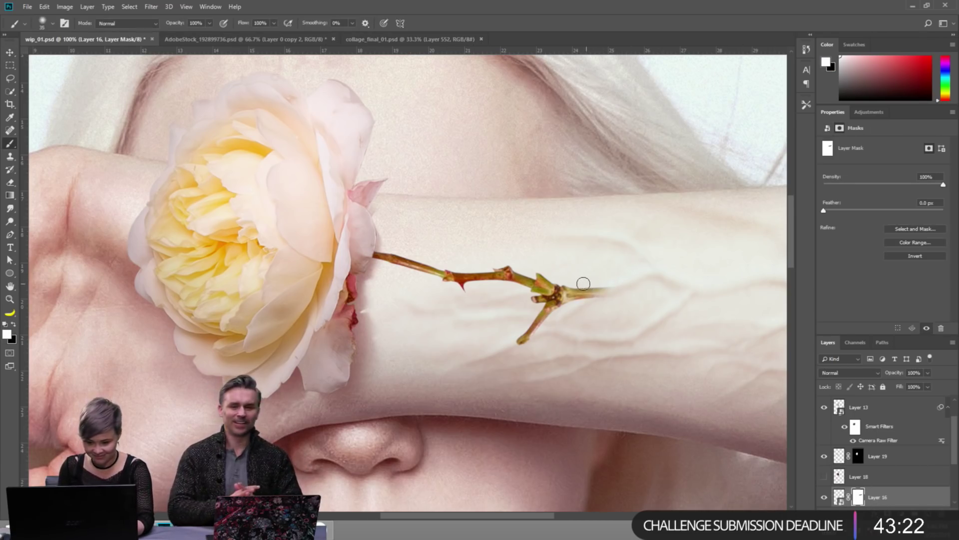
{"action": "key", "text": "x"}
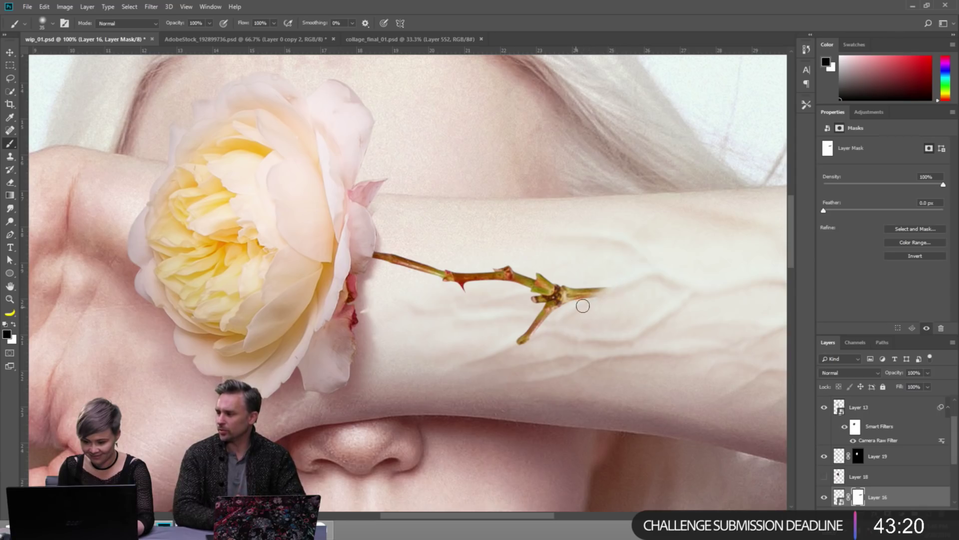
{"action": "key", "text": "x"}
{"action": "left_click_drag", "start_coordinate": [593, 293], "coordinate": [613, 289]}
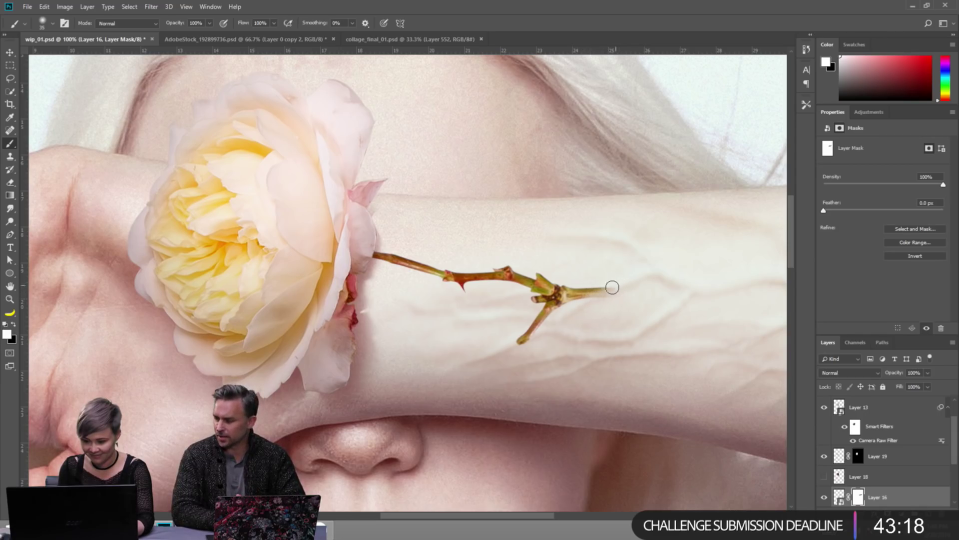
{"action": "key", "text": "x"}
{"action": "key", "text": "v"}
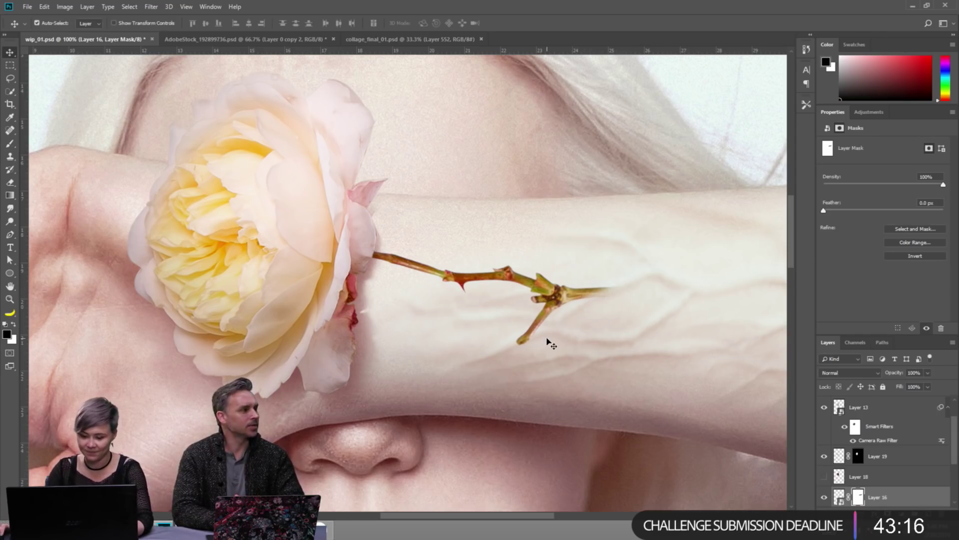
Duplicate the stem layer, flatten the copy to pixels, load its outline as a selection, and hide the copy.
{"action": "scroll", "coordinate": [593, 330], "scroll_direction": "left", "scroll_amount": 1}
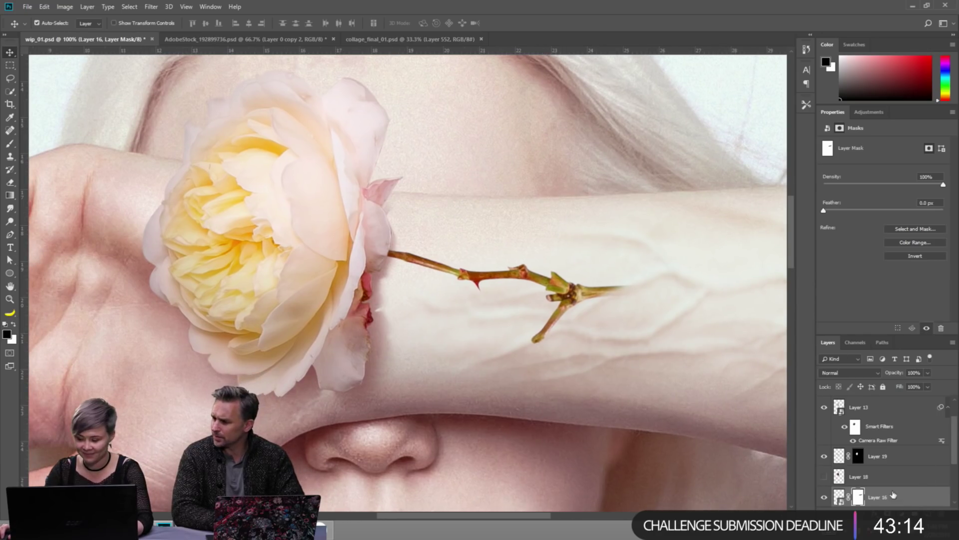
{"action": "left_click", "coordinate": [840, 497], "text": "ctrl"}
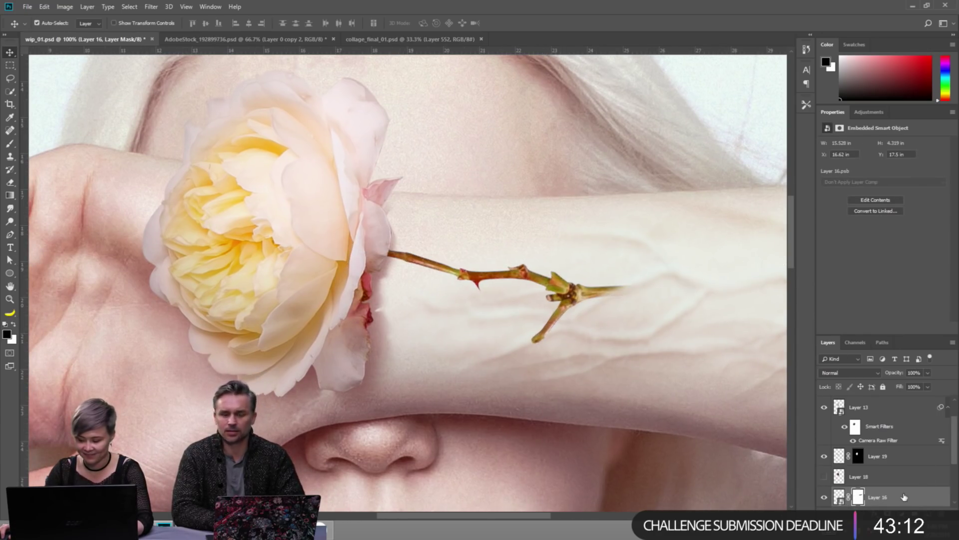
{"action": "key", "text": "ctrl+j"}
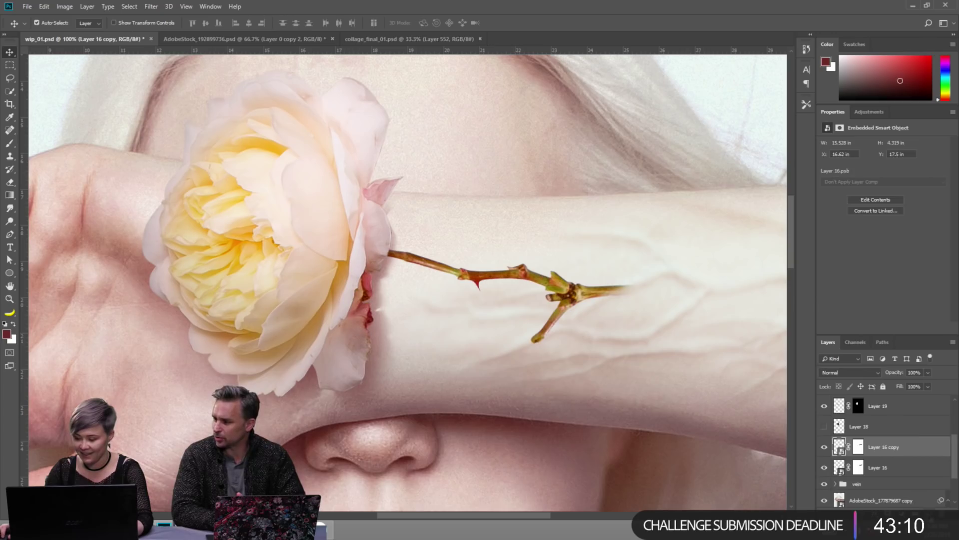
{"action": "key", "text": "ctrl+e"}
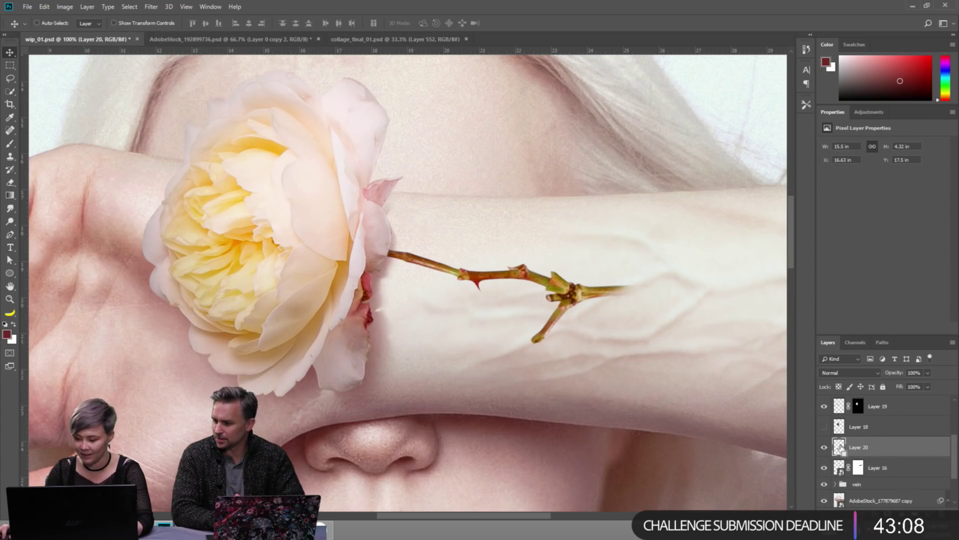
{"action": "left_click", "coordinate": [839, 447], "text": "ctrl"}
{"action": "left_click", "coordinate": [825, 447]}
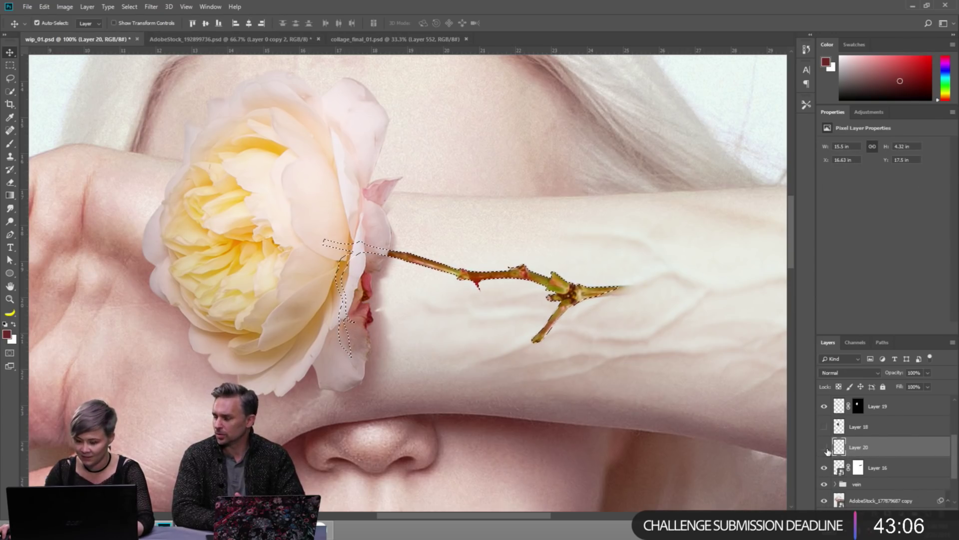
Fill the stem-shaped selection with dark red on a new layer to form the base of its shadow.
{"action": "key", "text": "ctrl+shift+alt+n"}
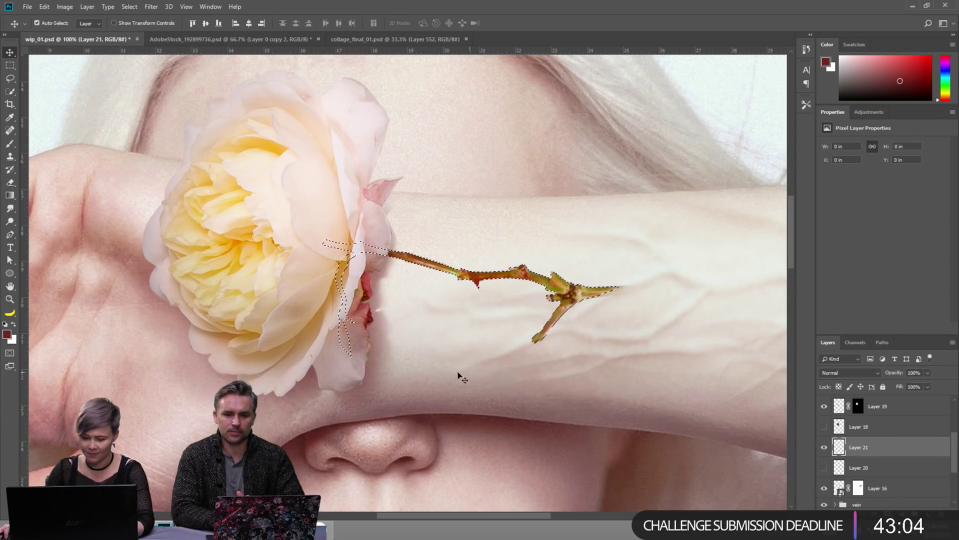
{"action": "key", "text": "b"}
{"action": "key", "text": "alt+BackSpace"}
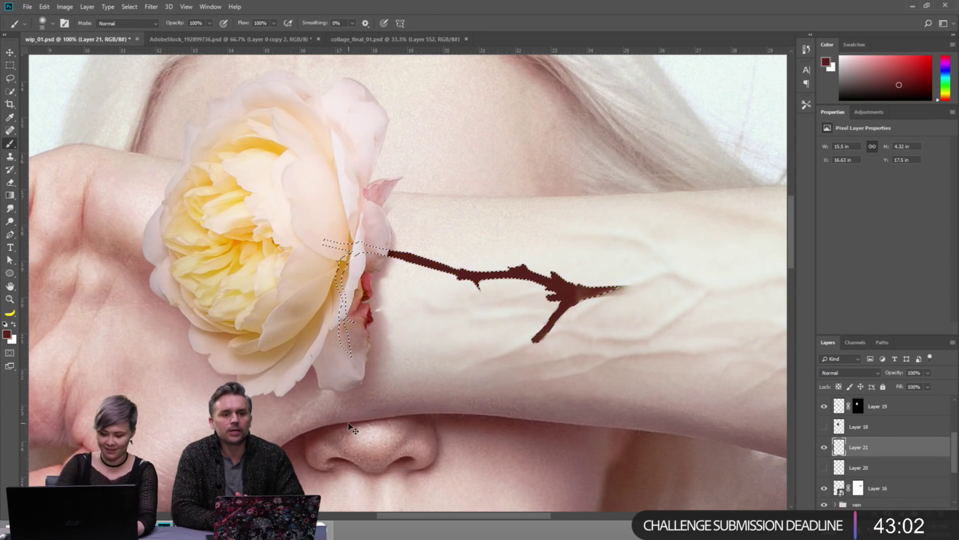
{"action": "key", "text": "ctrl+t"}
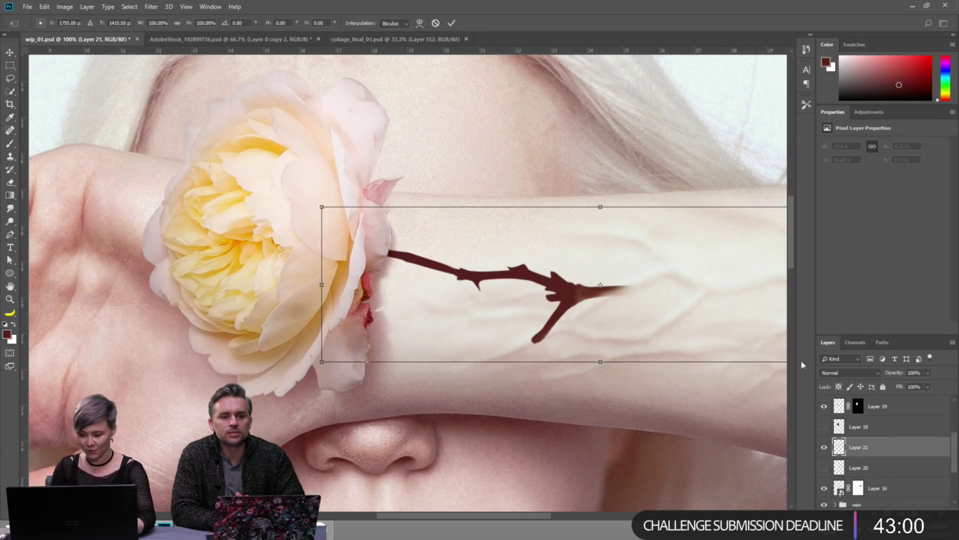
{"action": "key", "text": "Return"}
Copy only the part of the dark red fill around the visible stem onto its own layer and delete the original fill layer.
{"action": "key", "text": "m"}
{"action": "left_click_drag", "start_coordinate": [238, 159], "coordinate": [692, 373]}
{"action": "key", "text": "ctrl+j"}
{"action": "left_click", "coordinate": [866, 464]}
{"action": "key", "text": "Delete"}
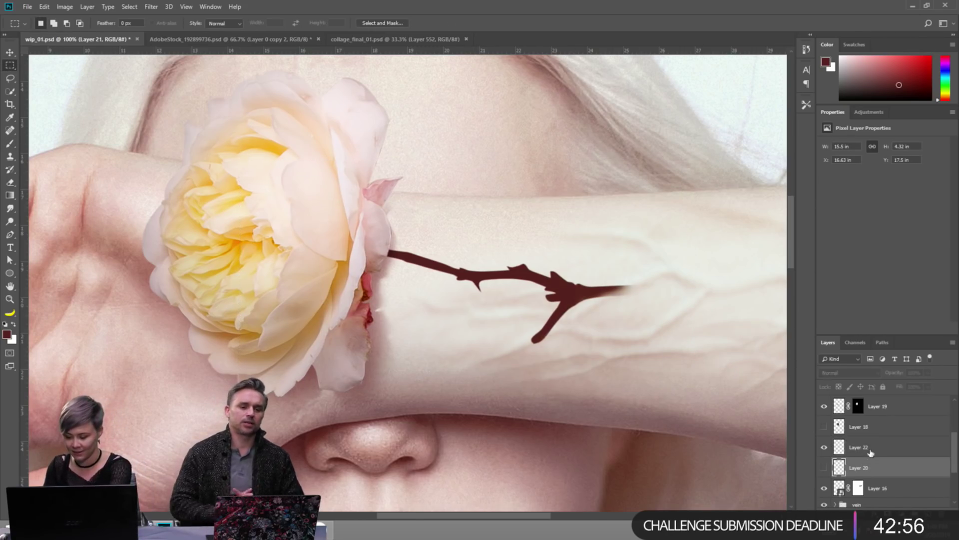
Move the dark red stem shape, Layer 22, beneath the stem layer and above the vein group.
{"action": "left_click", "coordinate": [857, 444]}
{"action": "key", "text": "ctrl+t"}
{"action": "key", "text": "Return"}
{"action": "mouse_move", "coordinate": [858, 446]}
{"action": "left_mouse_down"}
{"action": "mouse_move", "coordinate": [858, 495]}
{"action": "mouse_move", "coordinate": [858, 447]}
{"action": "left_mouse_up"}
Rotate the dark red shape slightly counter-clockwise around the stem's vein end so it falls below the stem as a shadow.
{"action": "key", "text": "ctrl+t"}
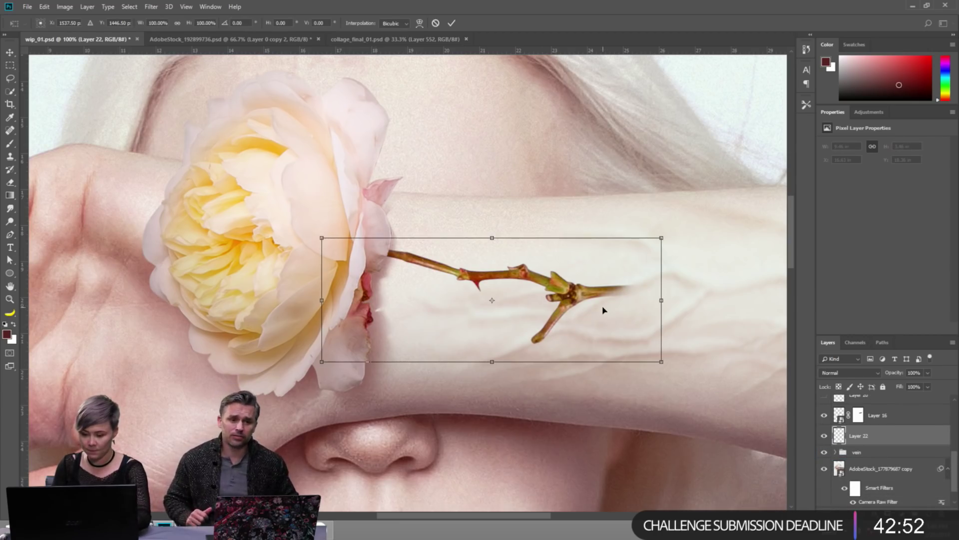
{"action": "left_click_drag", "start_coordinate": [492, 300], "coordinate": [606, 294]}
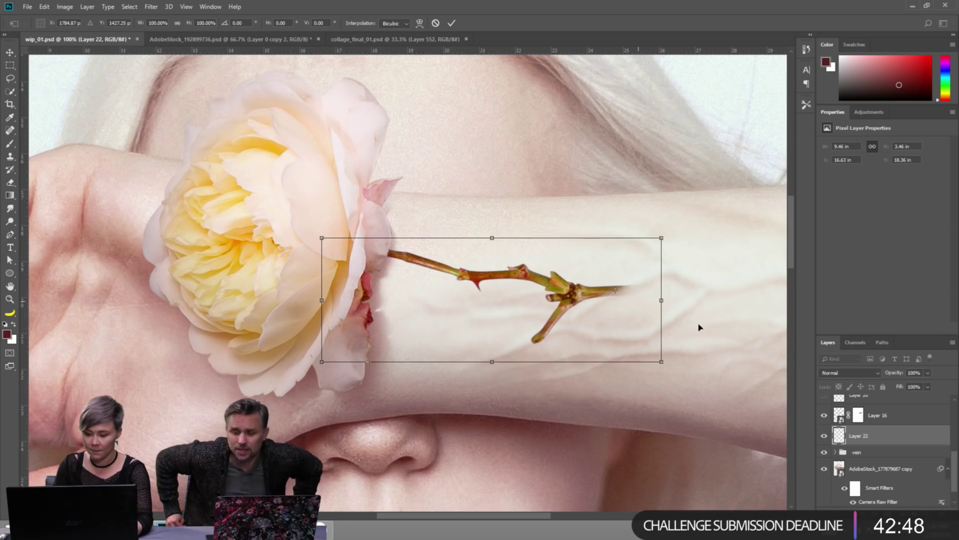
{"action": "left_click_drag", "start_coordinate": [699, 327], "coordinate": [722, 350]}
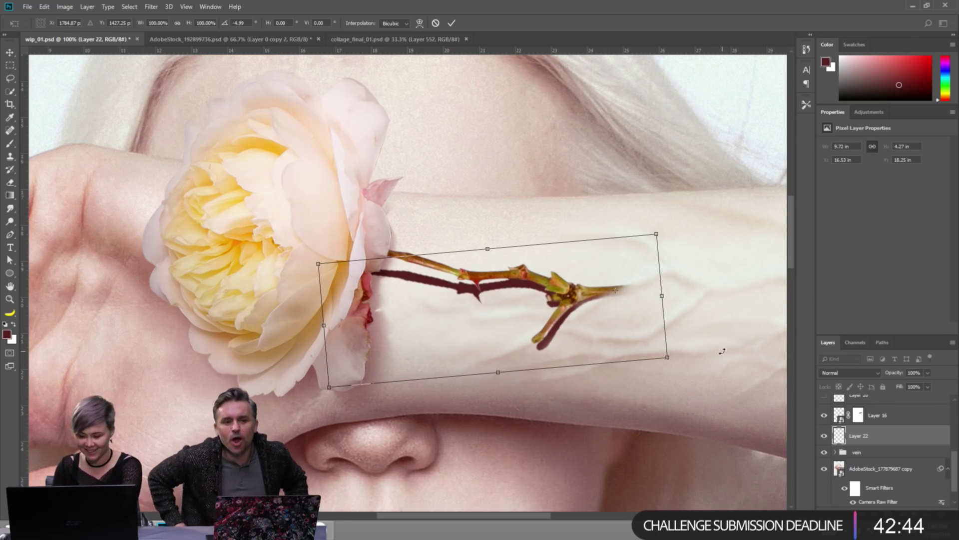
{"action": "left_click_drag", "start_coordinate": [706, 378], "coordinate": [719, 363]}
{"action": "key", "text": "Return"}
Smudge the stem shadow at 50% strength to soften and diffuse it along the underside of the stem.
{"action": "key", "text": "m"}
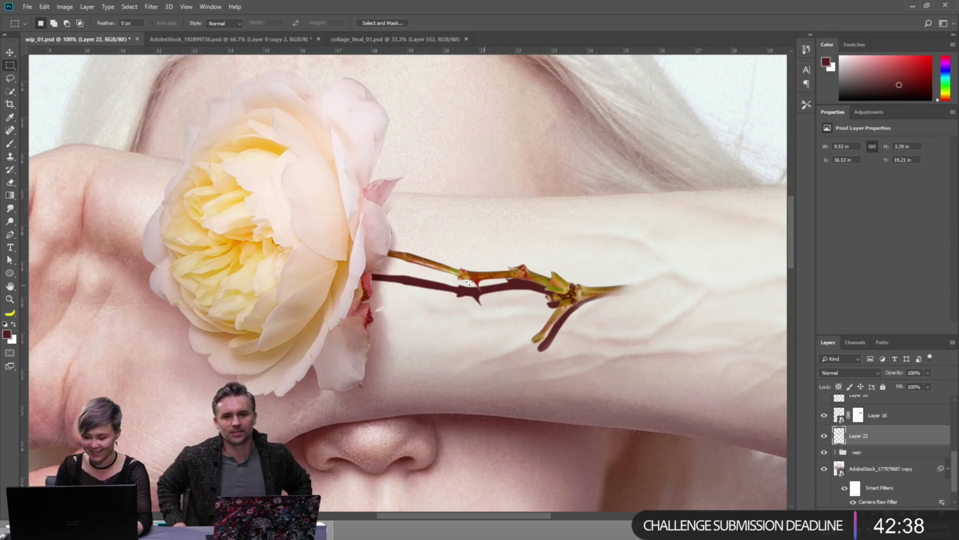
{"action": "key", "text": "r"}
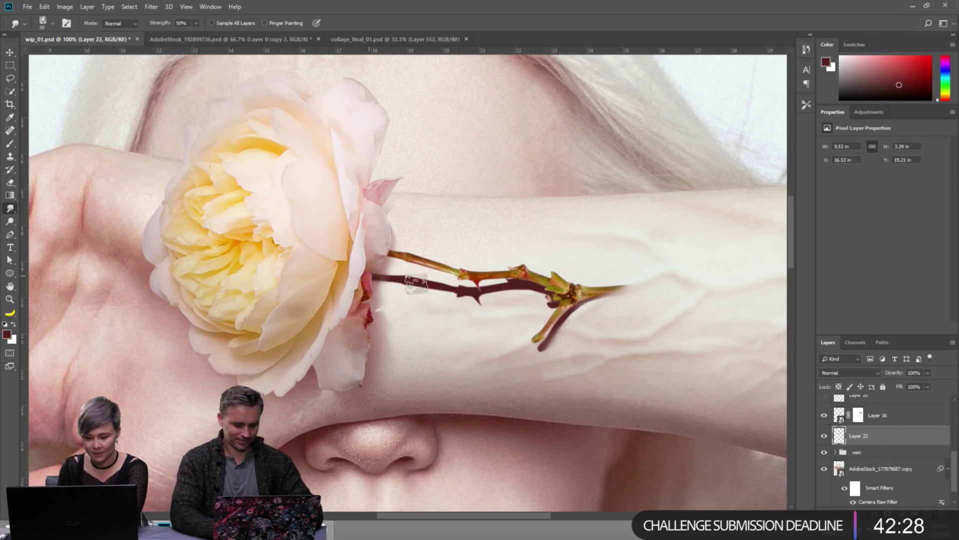
{"action": "mouse_move", "coordinate": [415, 283]}
{"action": "left_mouse_down"}
{"action": "mouse_move", "coordinate": [449, 294]}
{"action": "mouse_move", "coordinate": [370, 277]}
{"action": "mouse_move", "coordinate": [440, 305]}
{"action": "mouse_move", "coordinate": [433, 287]}
{"action": "mouse_move", "coordinate": [486, 300]}
{"action": "mouse_move", "coordinate": [494, 286]}
{"action": "mouse_move", "coordinate": [482, 286]}
{"action": "mouse_move", "coordinate": [519, 291]}
{"action": "mouse_move", "coordinate": [477, 302]}
{"action": "mouse_move", "coordinate": [364, 273]}
{"action": "mouse_move", "coordinate": [519, 299]}
{"action": "mouse_move", "coordinate": [393, 276]}
{"action": "mouse_move", "coordinate": [496, 298]}
{"action": "mouse_move", "coordinate": [477, 301]}
{"action": "mouse_move", "coordinate": [528, 294]}
{"action": "mouse_move", "coordinate": [505, 278]}
{"action": "mouse_move", "coordinate": [523, 273]}
{"action": "mouse_move", "coordinate": [531, 285]}
{"action": "mouse_move", "coordinate": [517, 289]}
{"action": "mouse_move", "coordinate": [549, 300]}
{"action": "mouse_move", "coordinate": [524, 287]}
{"action": "mouse_move", "coordinate": [490, 292]}
{"action": "mouse_move", "coordinate": [507, 282]}
{"action": "left_mouse_up"}
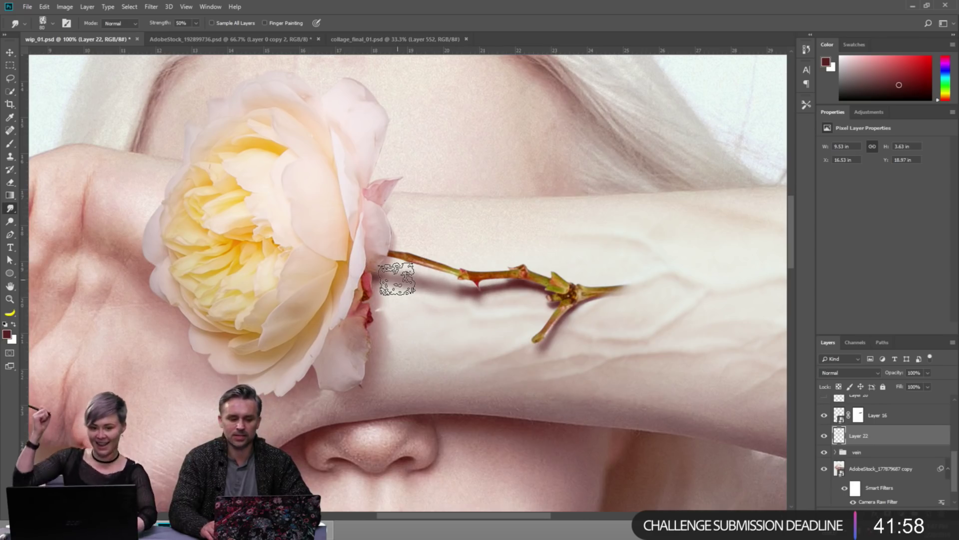
{"action": "left_click_drag", "start_coordinate": [409, 273], "coordinate": [394, 300]}
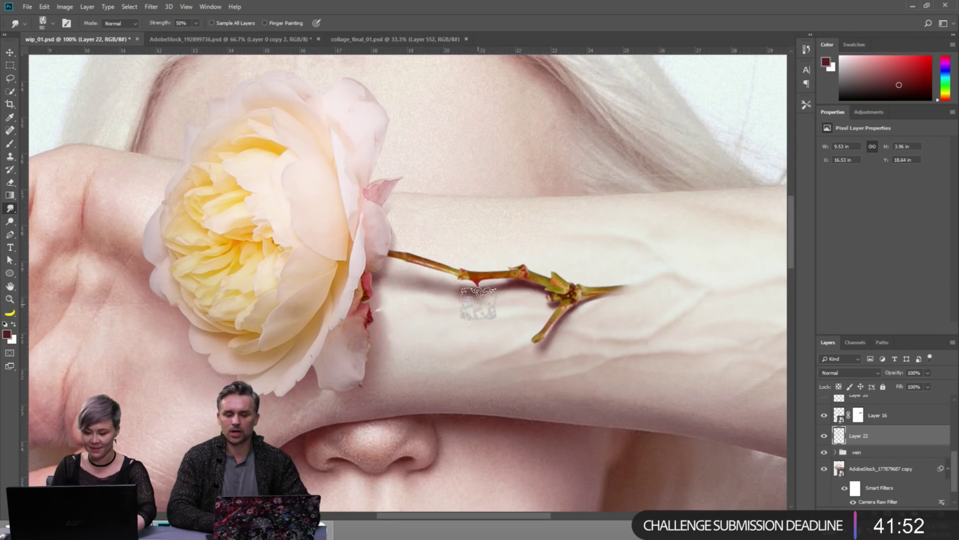
{"action": "key", "text": "["}
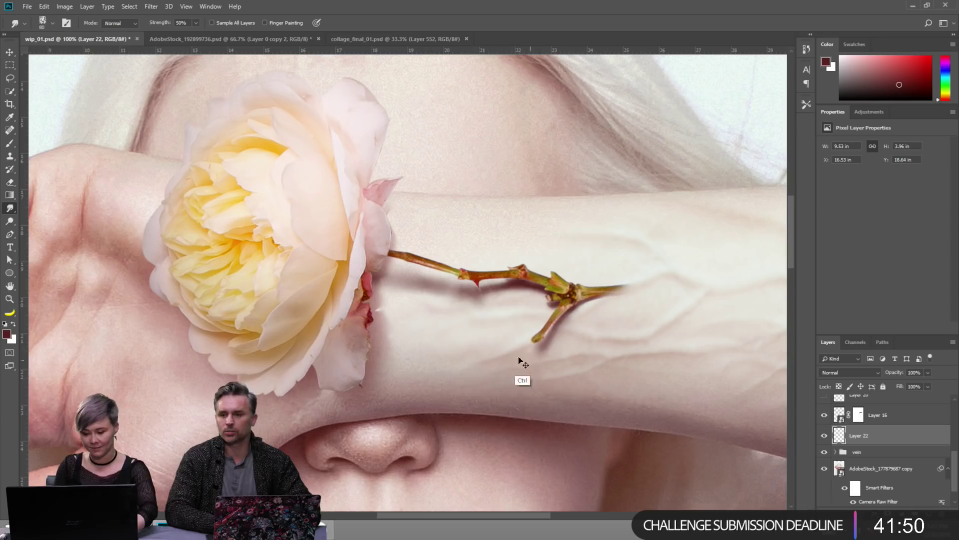
{"action": "key", "text": "["}
{"action": "key", "text": "["}
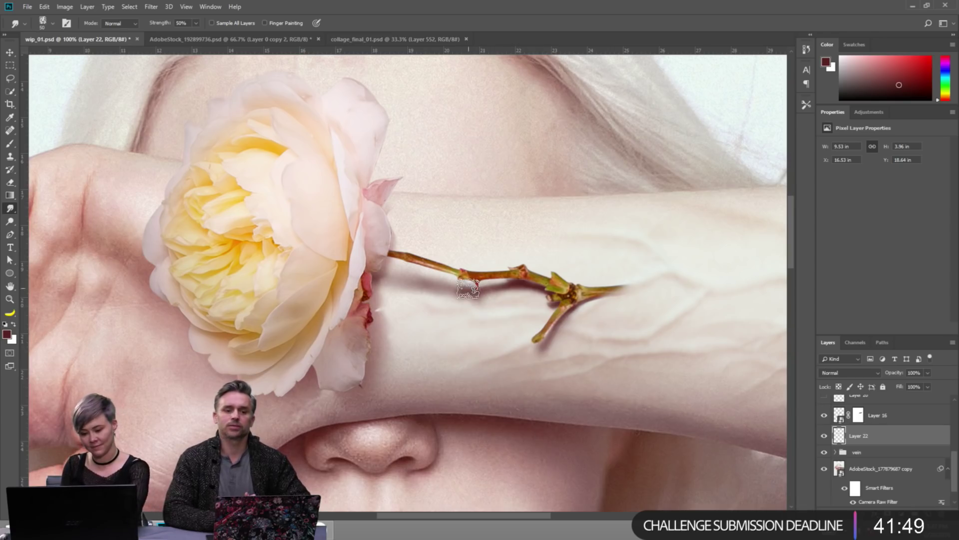
Hide the smudged shadow and add a new layer above it with a mask made from the shadow's outline.
{"action": "left_click", "coordinate": [839, 435], "text": "ctrl"}
{"action": "left_click", "coordinate": [824, 436]}
{"action": "key", "text": "ctrl+shift+alt+n"}
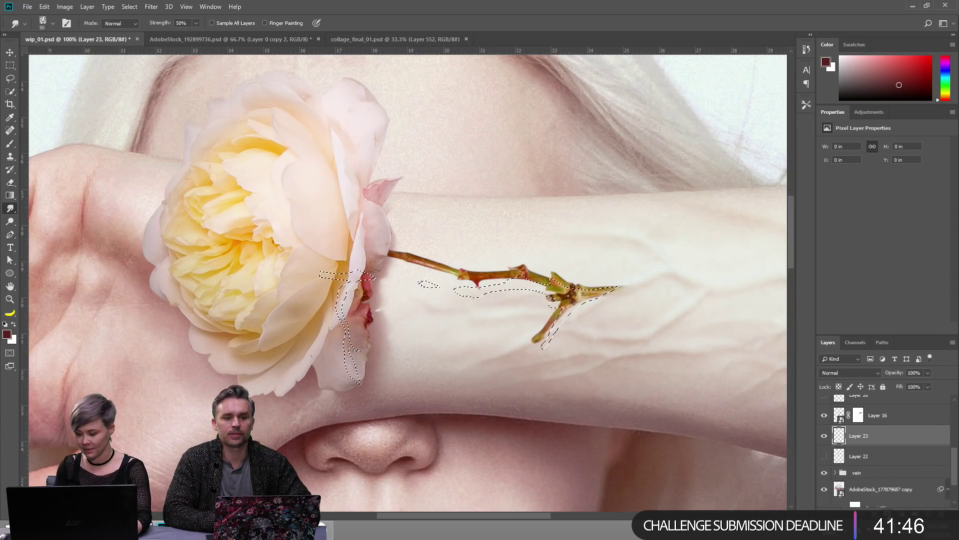
{"action": "left_click", "coordinate": [839, 435]}
Paint the dark red shadow along the stem's underside on the masked layer with a 100 px Soft Round Pressure Opacity brush.
{"action": "key", "text": "b"}
{"action": "left_click", "coordinate": [539, 313], "text": "alt"}
{"action": "right_click", "coordinate": [617, 311]}
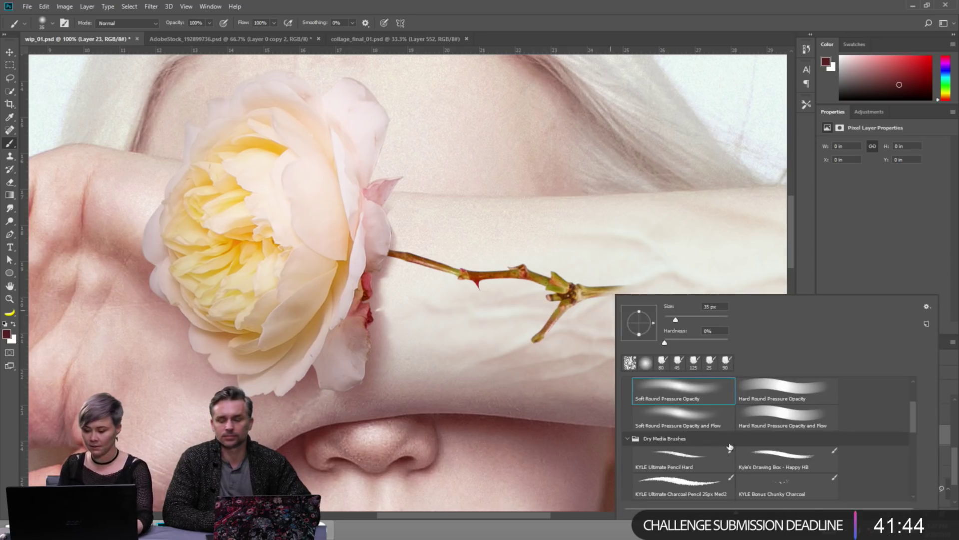
{"action": "left_click", "coordinate": [529, 332]}
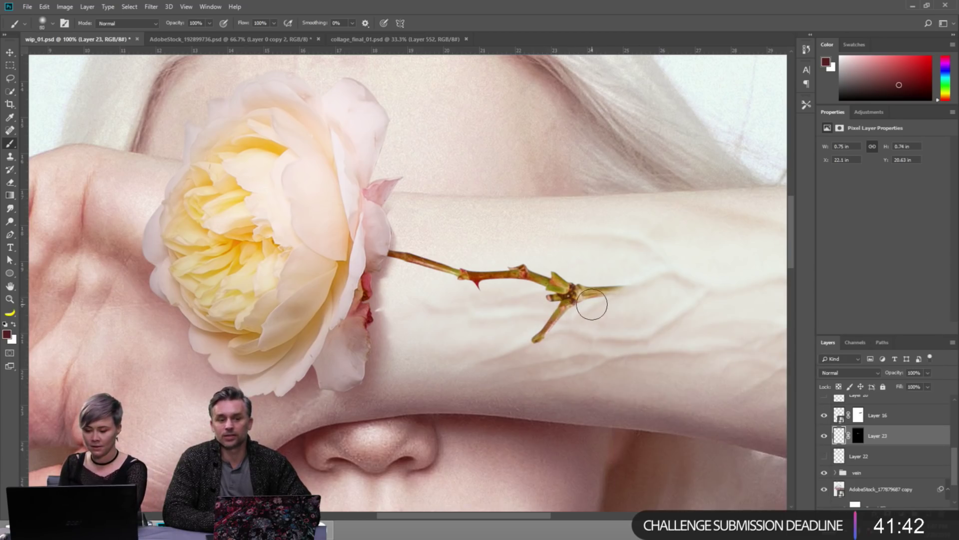
{"action": "key", "text": "bracketright"}
{"action": "key", "text": "bracketright"}
{"action": "key", "text": "bracketright"}
{"action": "key", "text": "bracketright"}
{"action": "key", "text": "bracketright"}
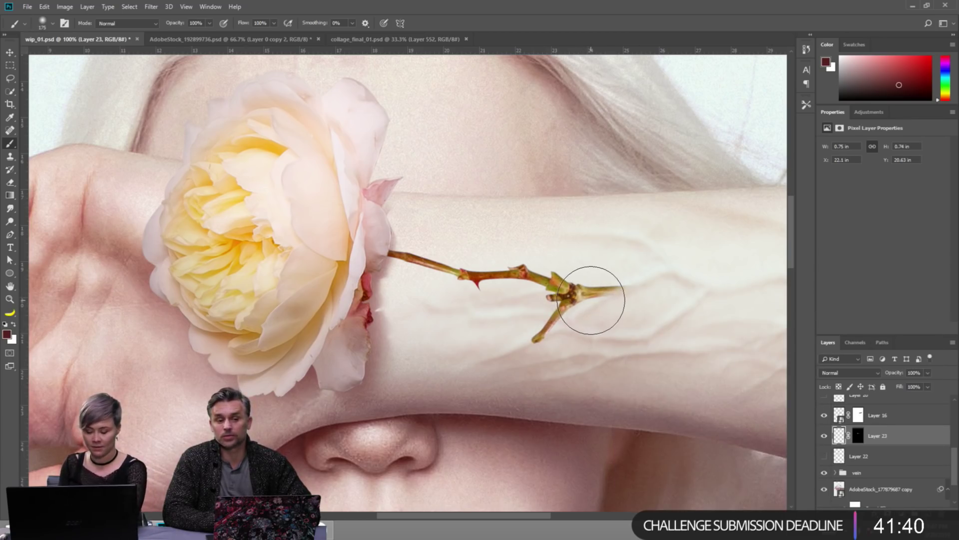
{"action": "key", "text": "bracketleft"}
{"action": "key", "text": "bracketleft"}
{"action": "key", "text": "bracketleft"}
{"action": "left_click_drag", "start_coordinate": [582, 289], "coordinate": [595, 289]}
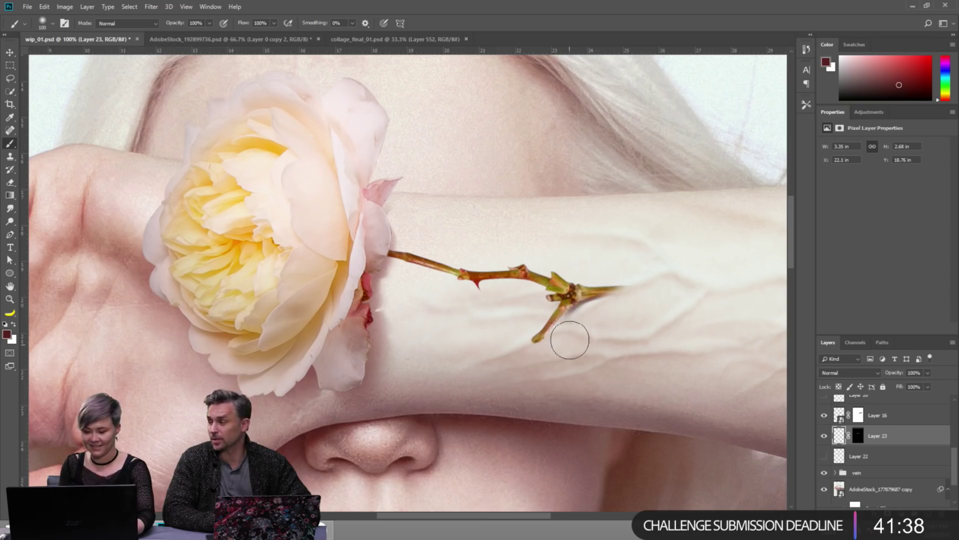
{"action": "mouse_move", "coordinate": [570, 340]}
{"action": "left_mouse_down"}
{"action": "mouse_move", "coordinate": [612, 292]}
{"action": "mouse_move", "coordinate": [526, 383]}
{"action": "left_mouse_up"}
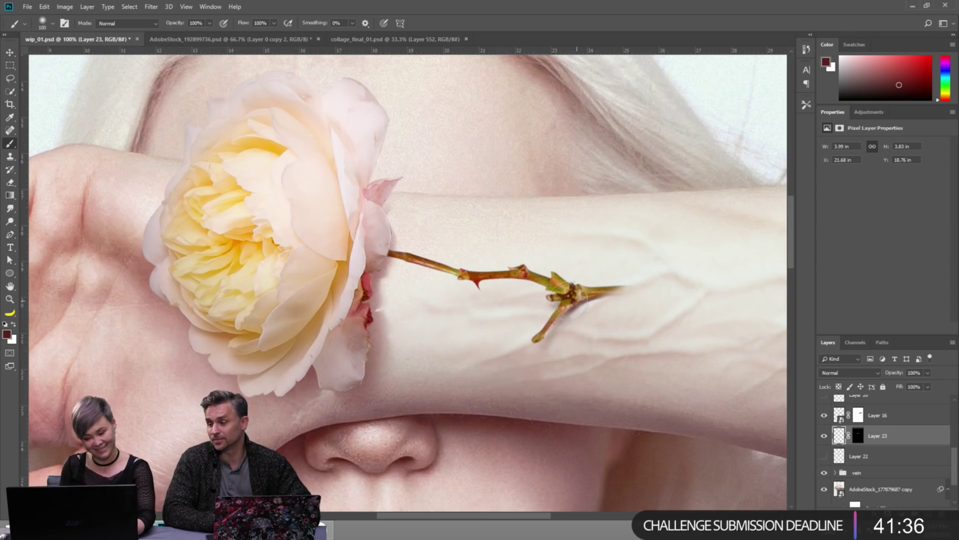
{"action": "mouse_move", "coordinate": [570, 303]}
{"action": "left_mouse_down"}
{"action": "mouse_move", "coordinate": [366, 290]}
{"action": "mouse_move", "coordinate": [336, 275]}
{"action": "left_mouse_up"}
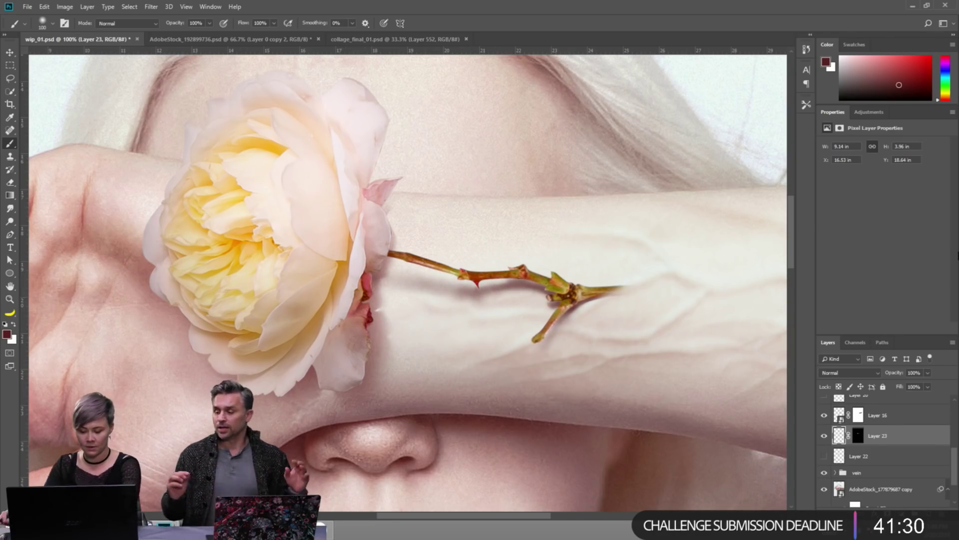
Raise the saturation of the painted stem shadow to +35 with a Hue/Saturation adjustment.
{"action": "key", "text": "ctrl+u"}
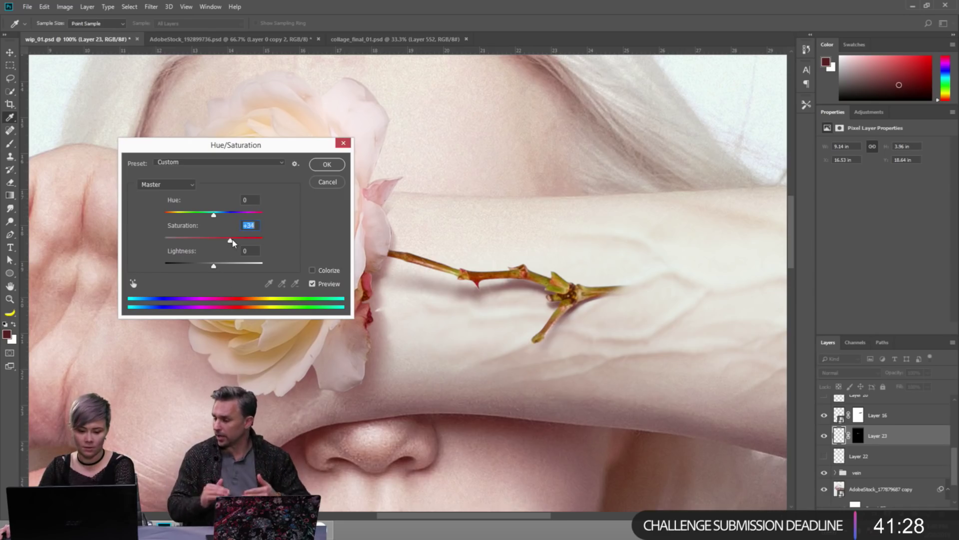
{"action": "left_click_drag", "start_coordinate": [232, 239], "coordinate": [235, 239]}
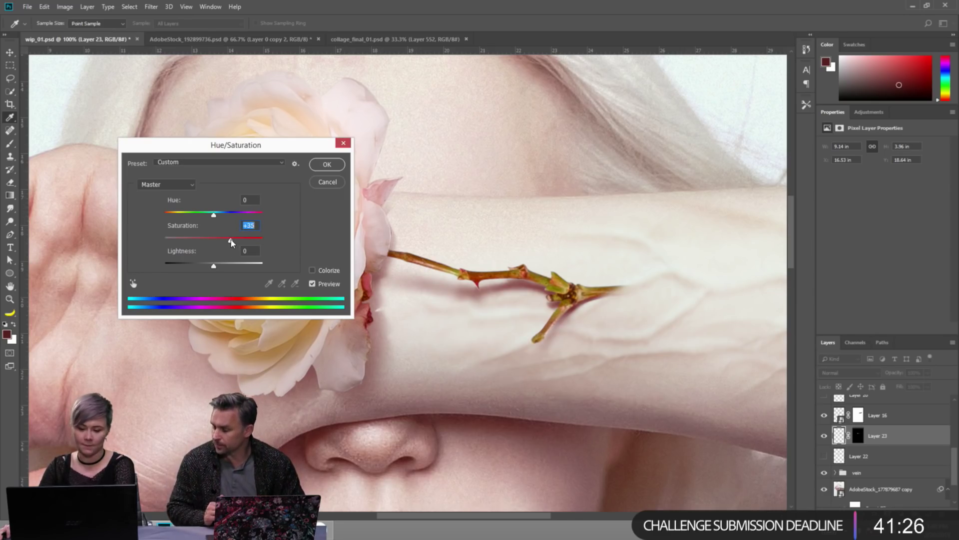
{"action": "key", "text": "Return"}
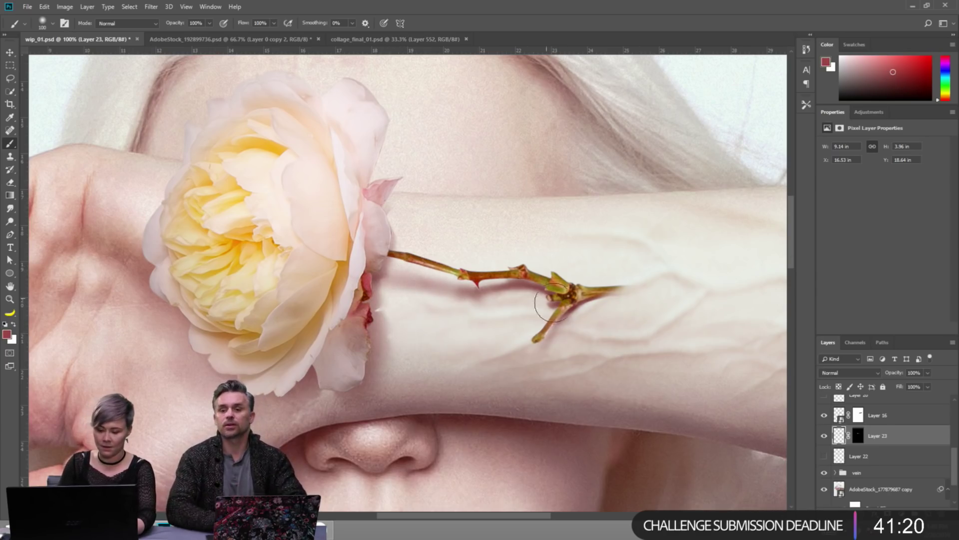
Mask away the stem's tip where it meets the vein, painting black on the stem layer's mask with a 25 px brush.
{"action": "key", "text": "v"}
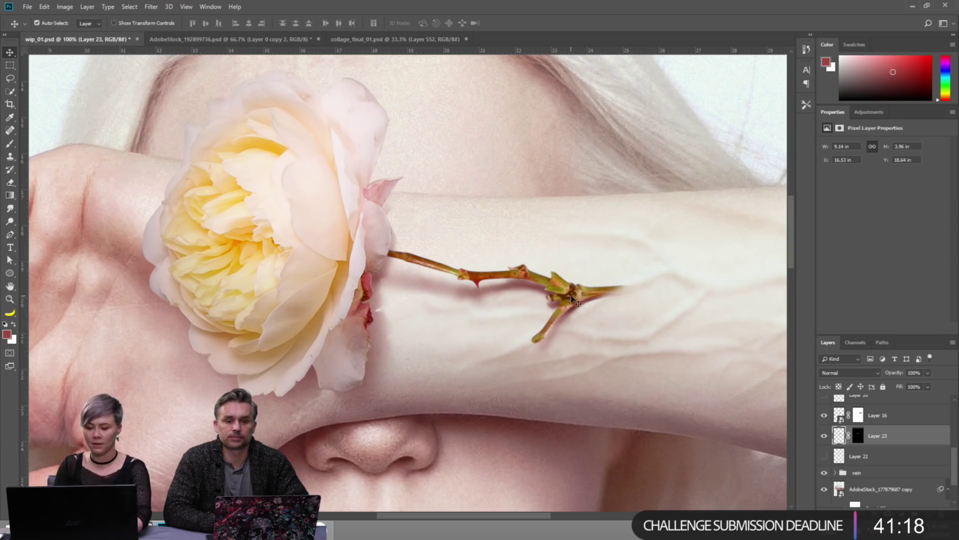
{"action": "left_click", "coordinate": [580, 288]}
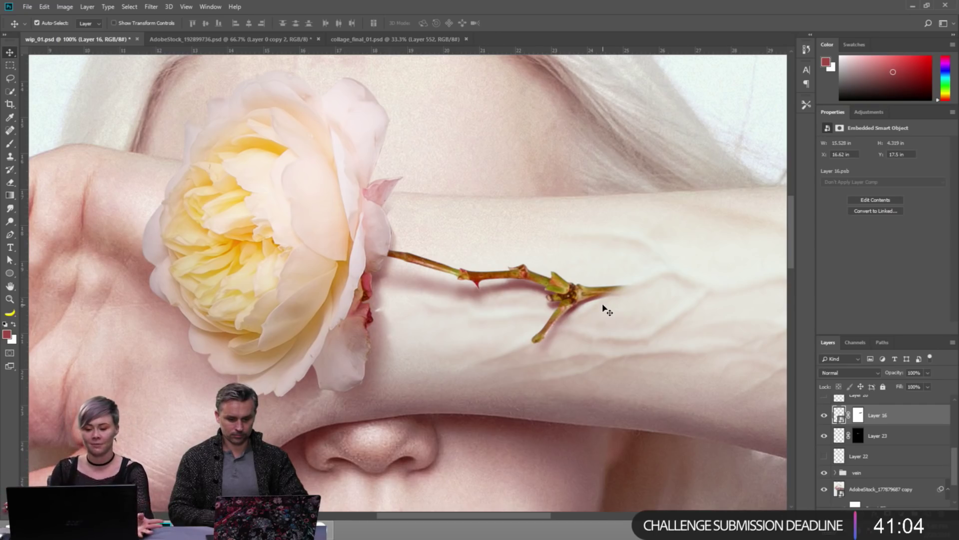
{"action": "left_click", "coordinate": [863, 420]}
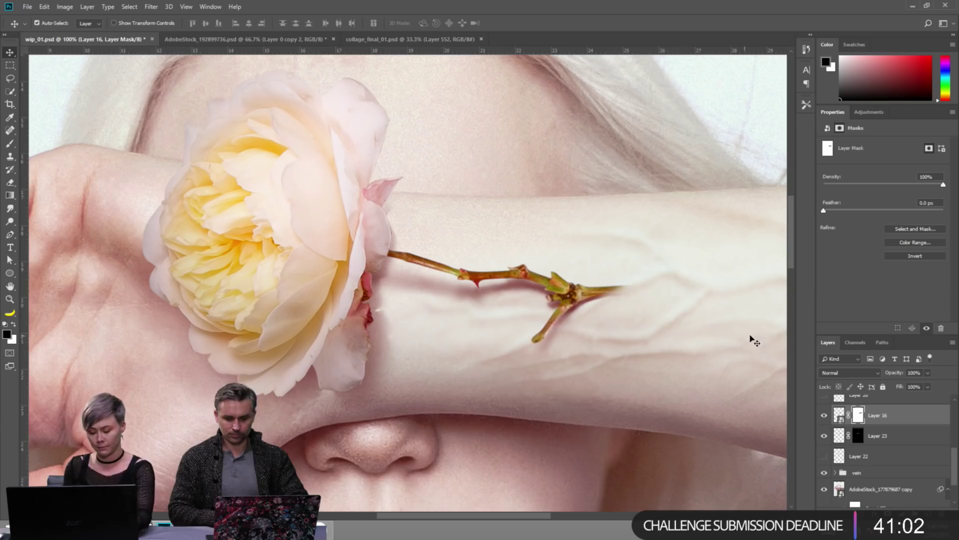
{"action": "key", "text": "b"}
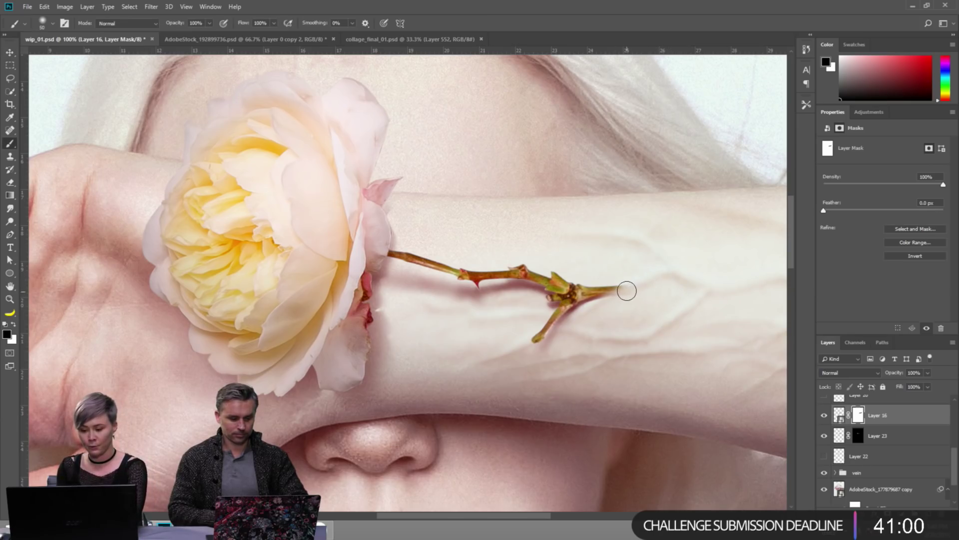
{"action": "key", "text": "bracketleft"}
{"action": "key", "text": "bracketleft"}
{"action": "key", "text": "bracketleft"}
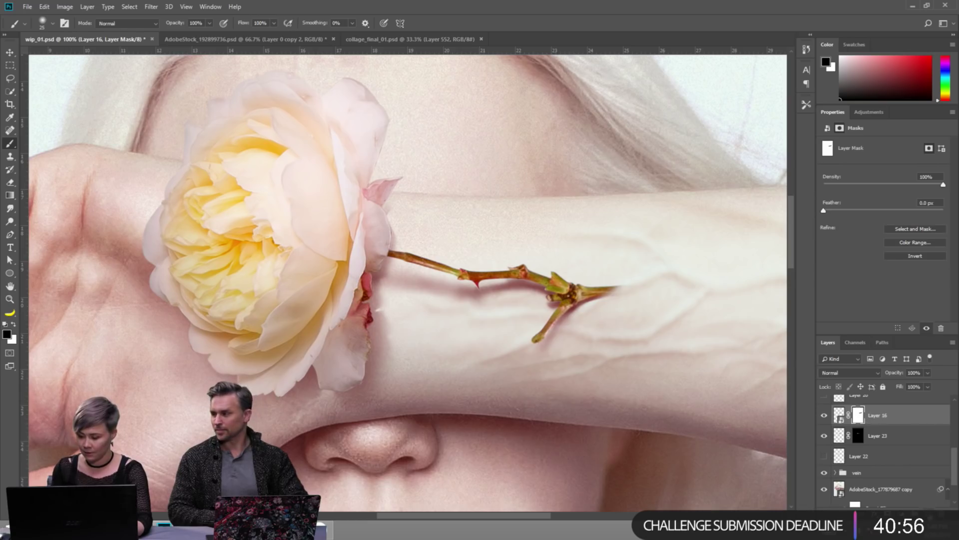
Darken the stem smart object with a Camera Raw filter, lowering the exposure to about -0.95.
{"action": "left_click", "coordinate": [869, 112]}
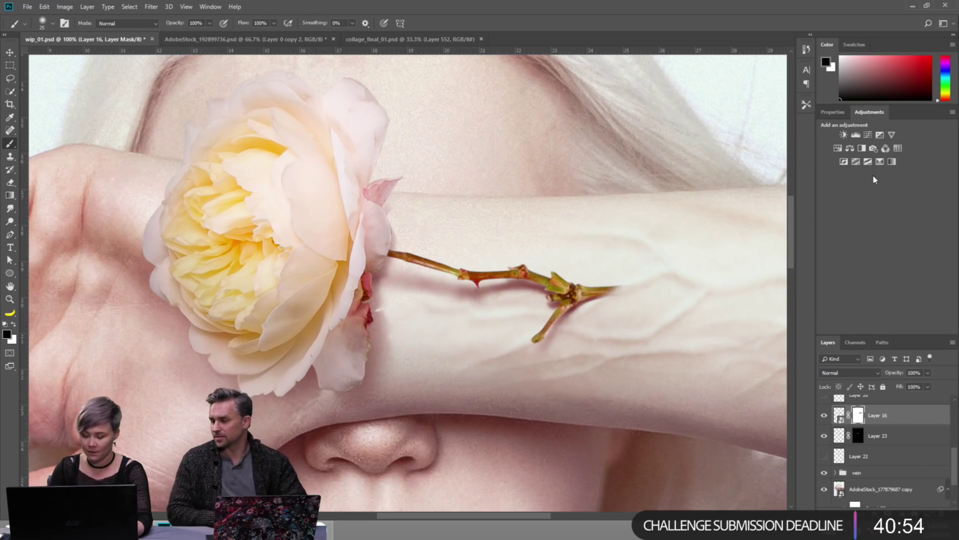
{"action": "left_click", "coordinate": [839, 414]}
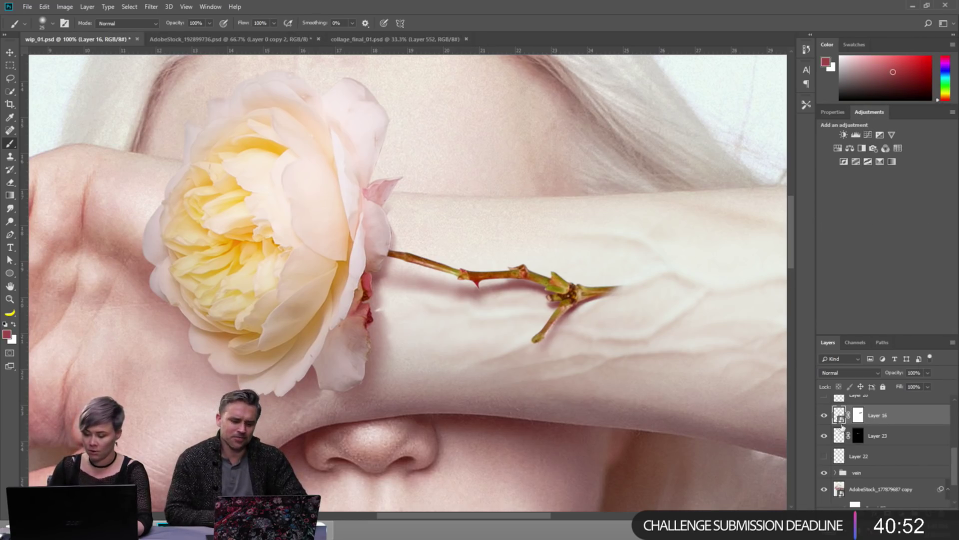
{"action": "left_click", "coordinate": [151, 7]}
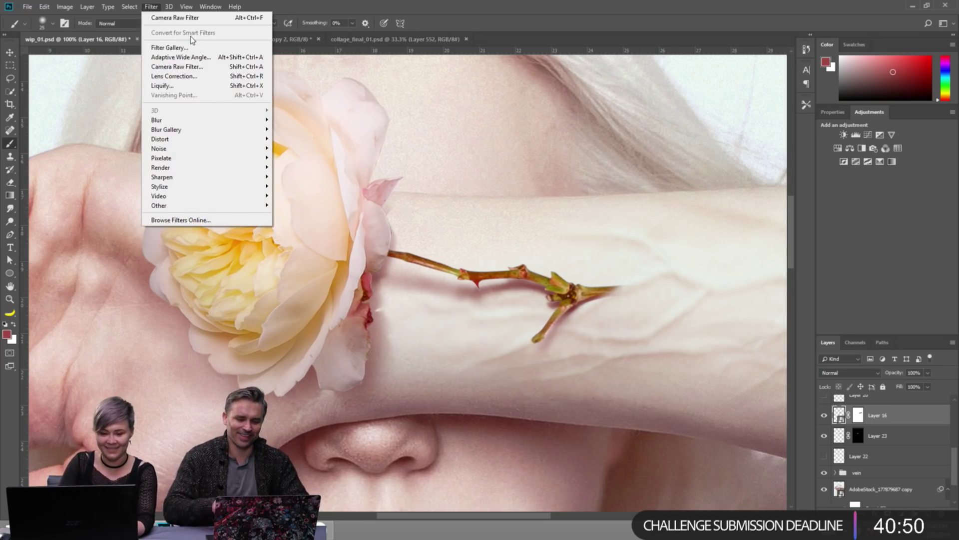
{"action": "left_click", "coordinate": [190, 36]}
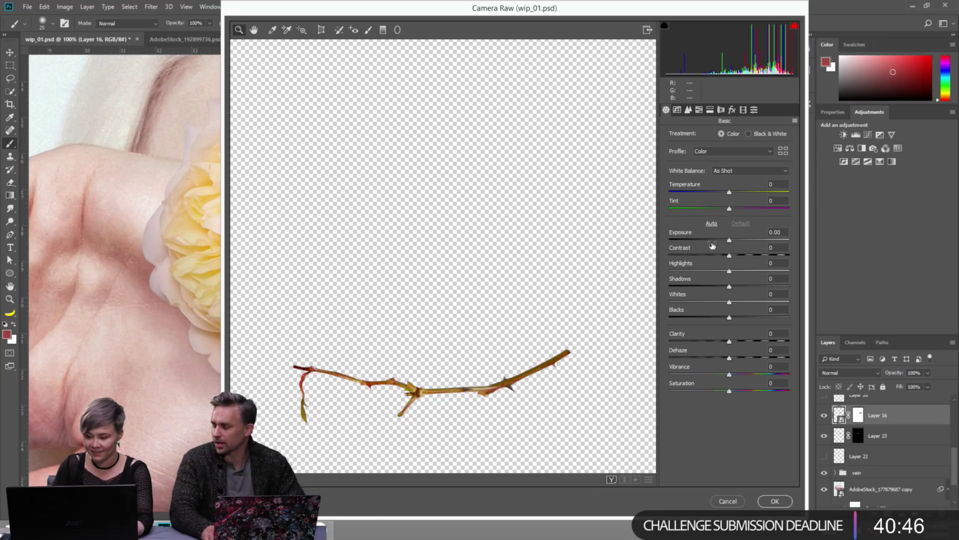
{"action": "left_click", "coordinate": [709, 241]}
{"action": "left_click_drag", "start_coordinate": [709, 242], "coordinate": [719, 245]}
{"action": "key", "text": "ctrl+z"}
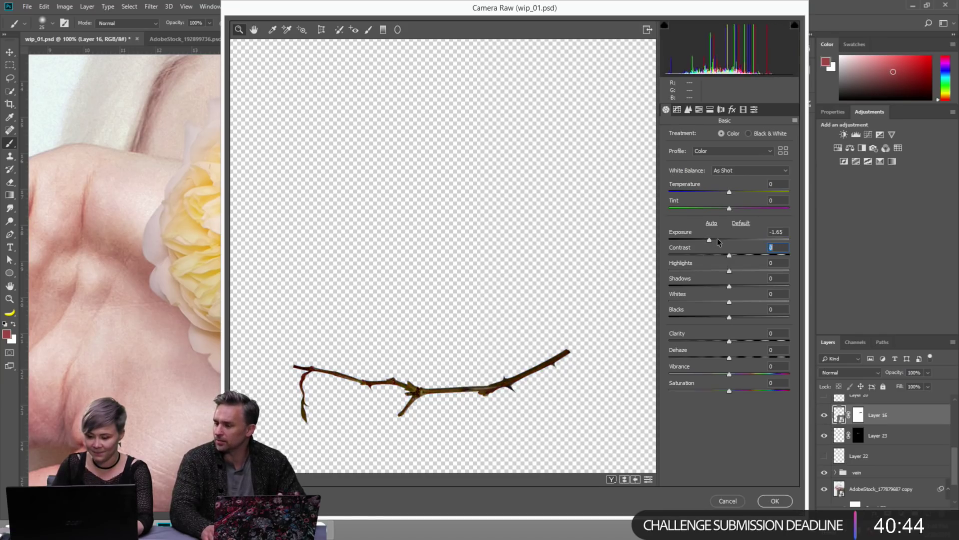
{"action": "left_click", "coordinate": [718, 240]}
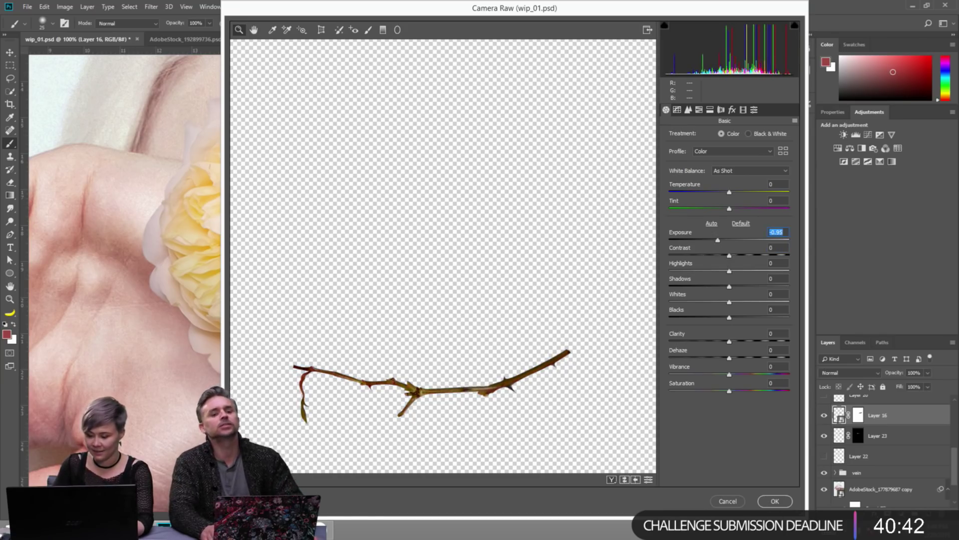
{"action": "key", "text": "Return"}
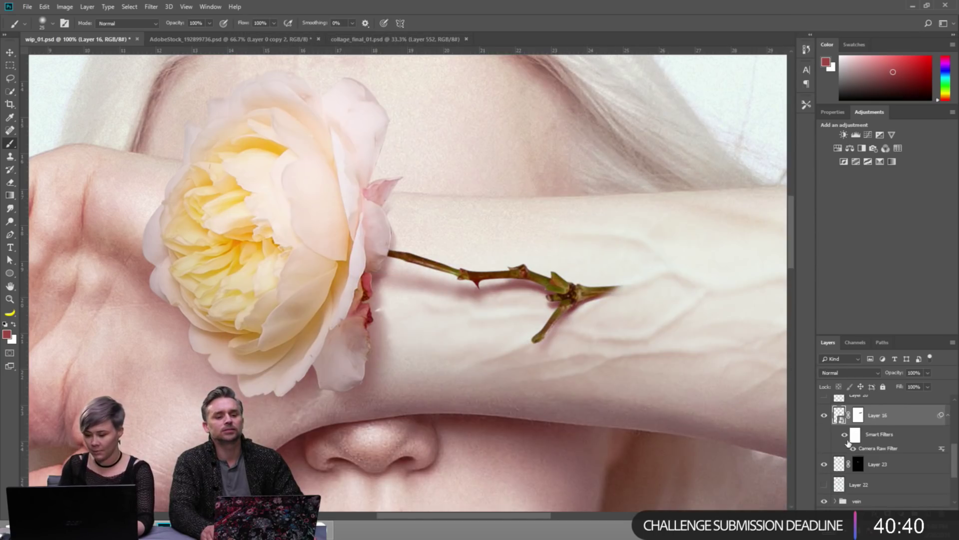
Paint black on the Camera Raw filter mask with a small brush to bring back lighter areas along the stem and its side branch.
{"action": "left_click", "coordinate": [854, 434]}
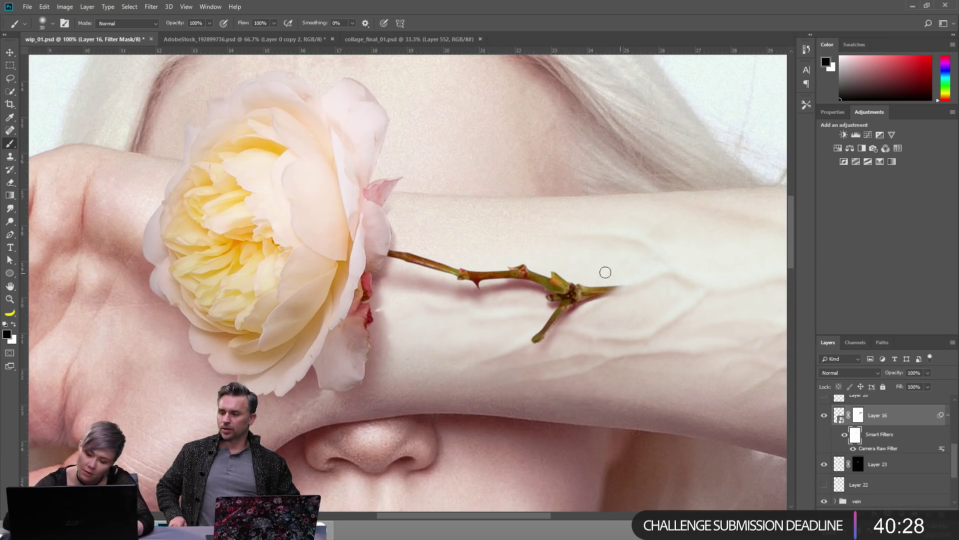
{"action": "key", "text": "bracketleft"}
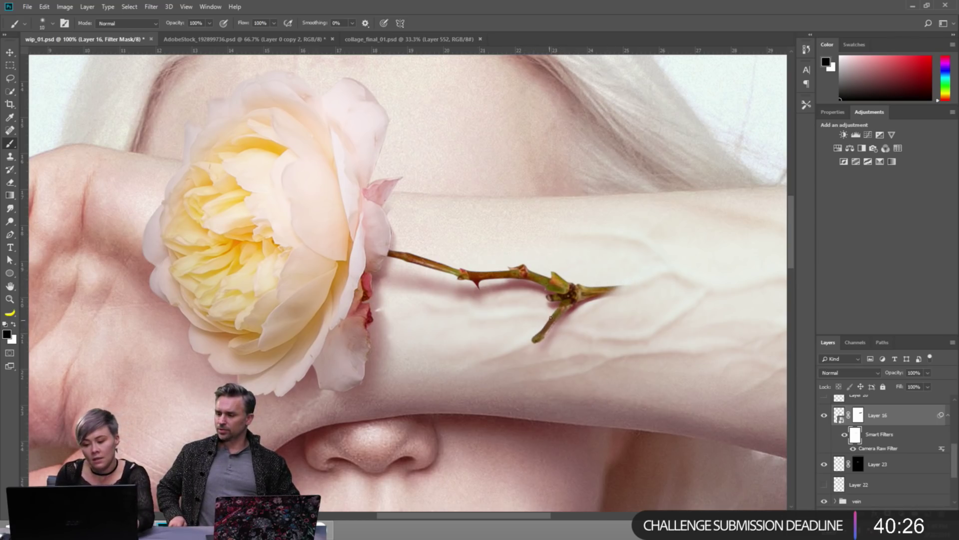
{"action": "left_click_drag", "start_coordinate": [550, 318], "coordinate": [533, 341]}
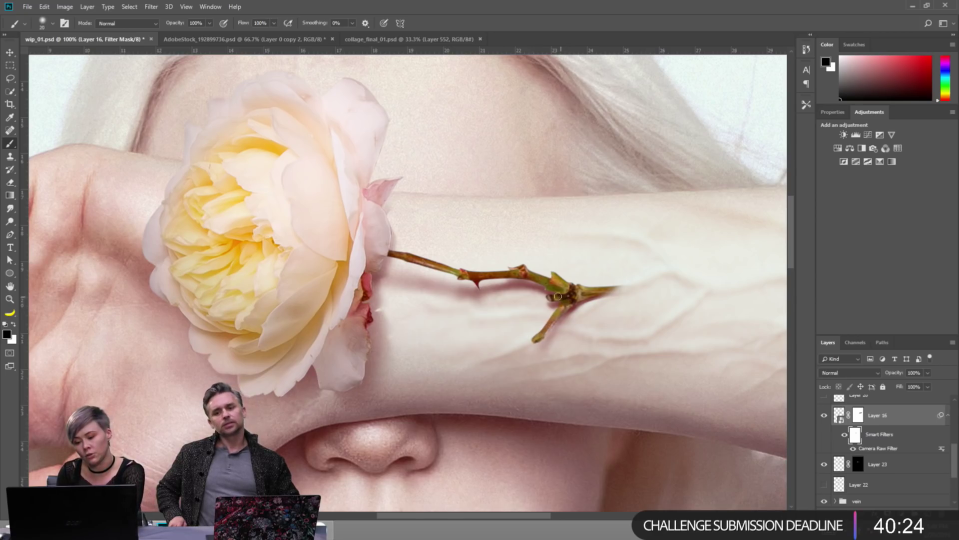
{"action": "key", "text": "bracketright"}
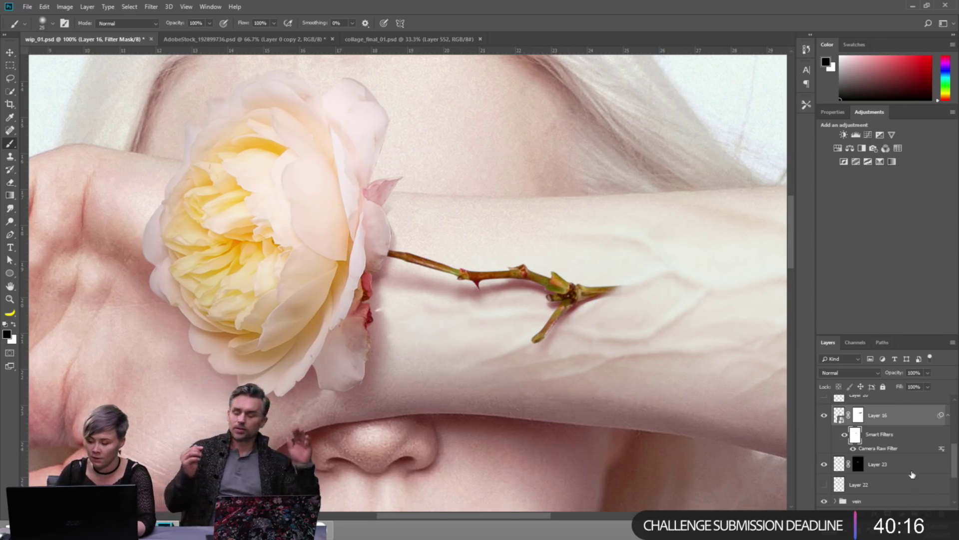
Add a Curves adjustment clipped to the stem layer and brighten the midtones with a point at input 102, output 165.
{"action": "left_click", "coordinate": [867, 135]}
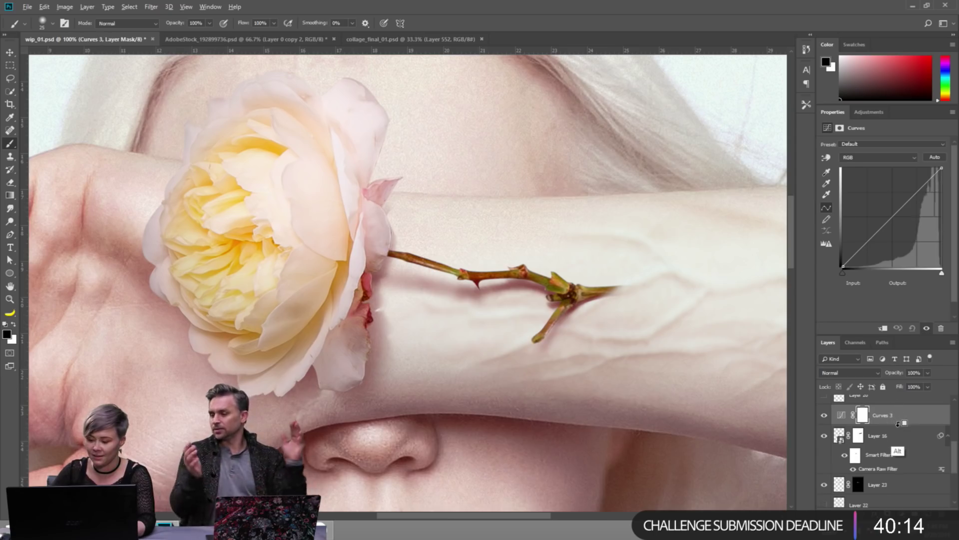
{"action": "left_click_drag", "start_coordinate": [893, 217], "coordinate": [883, 202]}
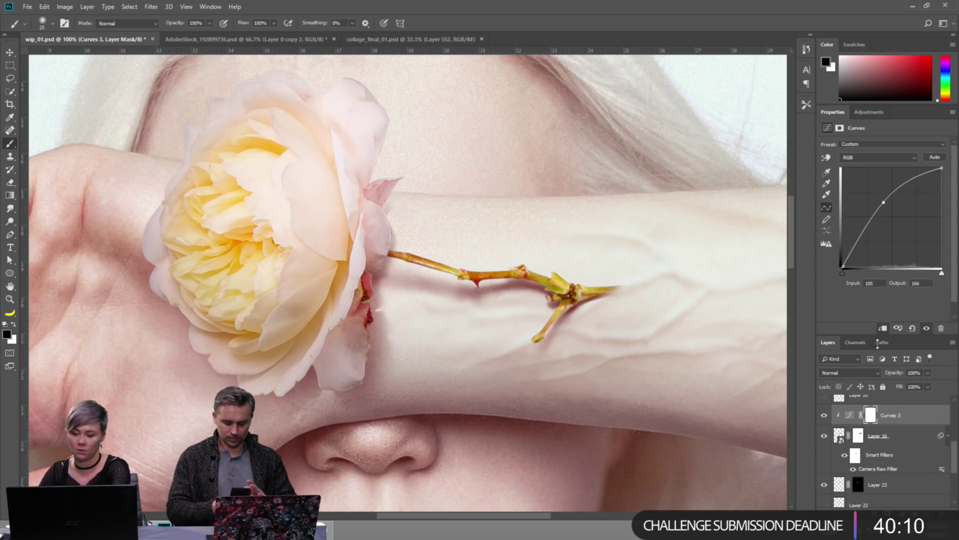
{"action": "key", "text": "ctrl+i"}
{"action": "key", "text": "x"}
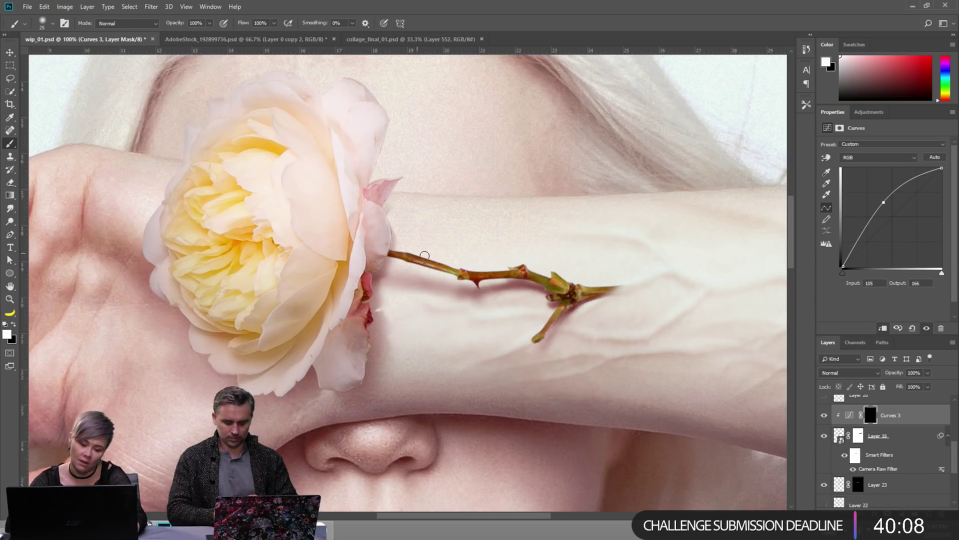
{"action": "key", "text": "ctrl+i"}
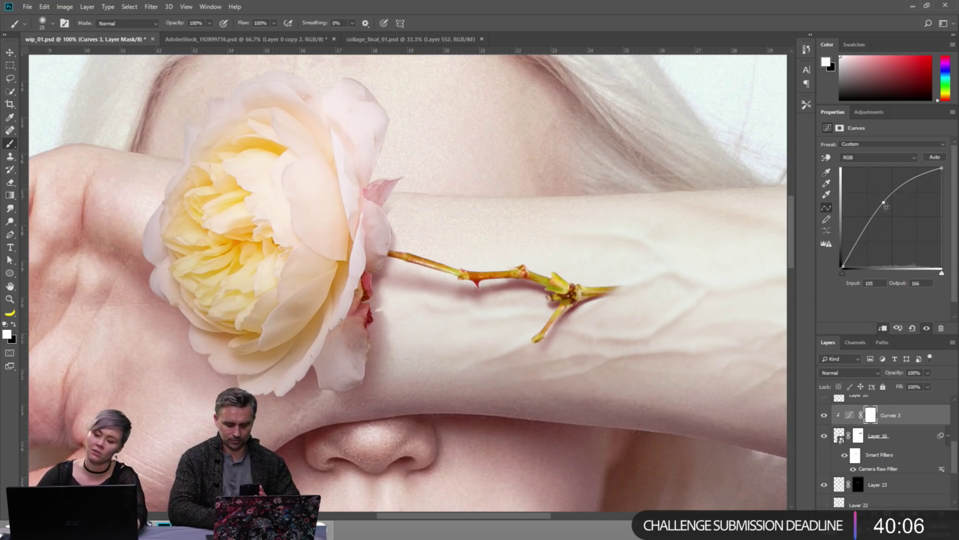
{"action": "left_click_drag", "start_coordinate": [886, 207], "coordinate": [883, 202]}
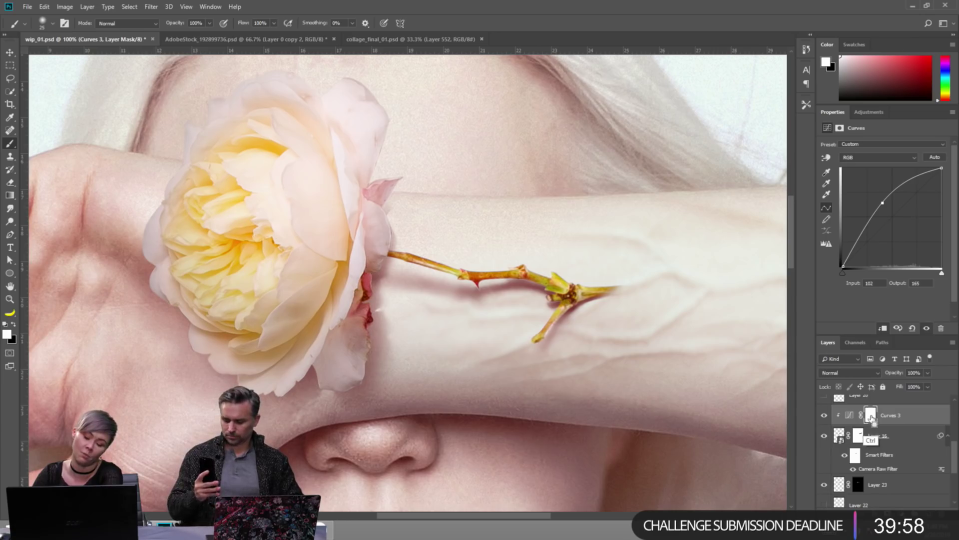
Invert the Curves mask to black and paint the brightening onto the stem's upper edge in white with a brush enlarged to 125 px.
{"action": "key", "text": "ctrl+i"}
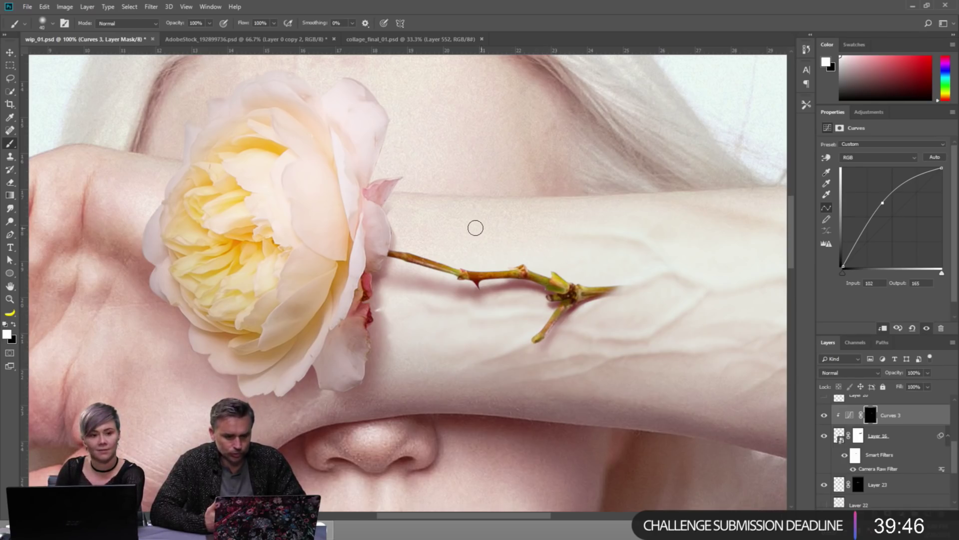
{"action": "key", "text": "bracketright"}
{"action": "key", "text": "bracketright"}
{"action": "key", "text": "bracketright"}
{"action": "key", "text": "bracketright"}
{"action": "key", "text": "bracketright"}
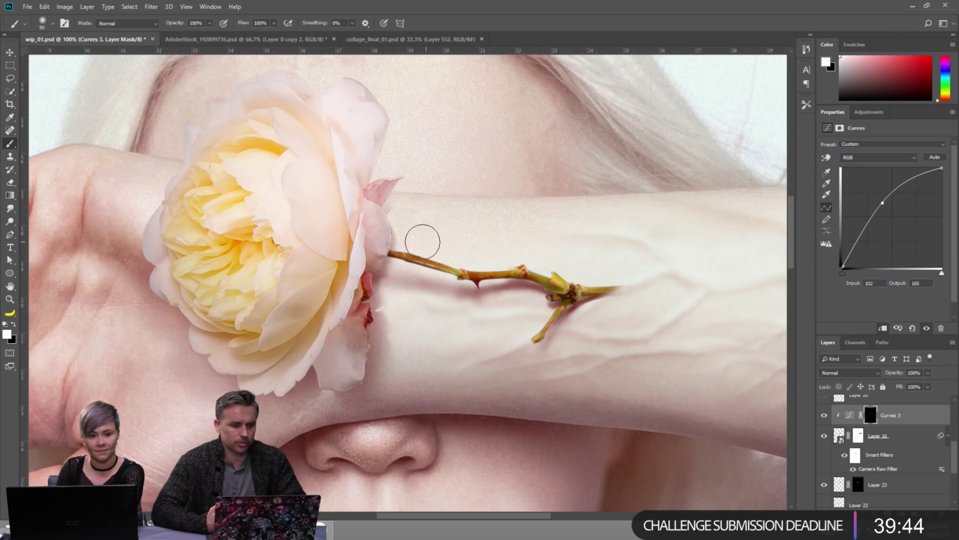
{"action": "key", "text": "bracketright"}
{"action": "key", "text": "bracketright"}
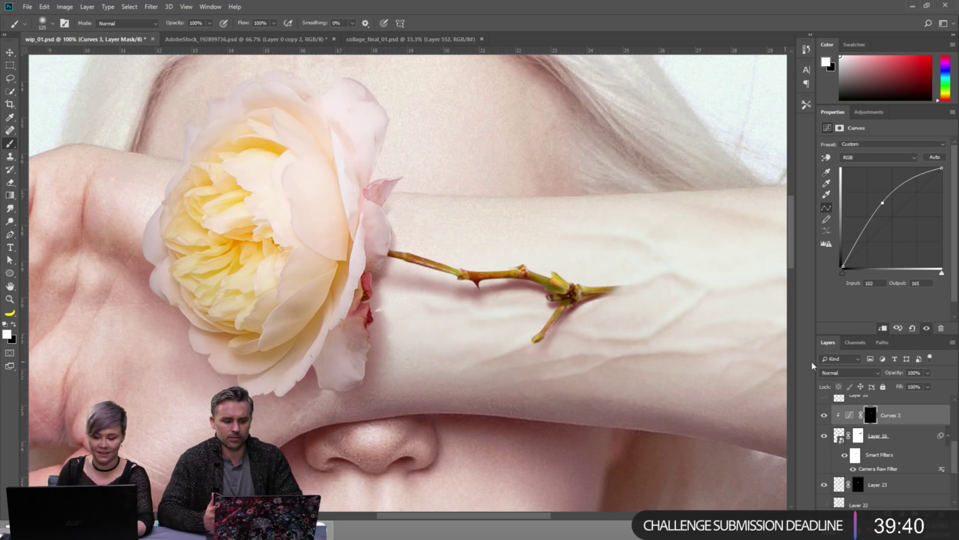
Add a Hue/Saturation adjustment clipped to the stem, place it above the Curves adjustment, and set Saturation to -27.
{"action": "left_click", "coordinate": [891, 437]}
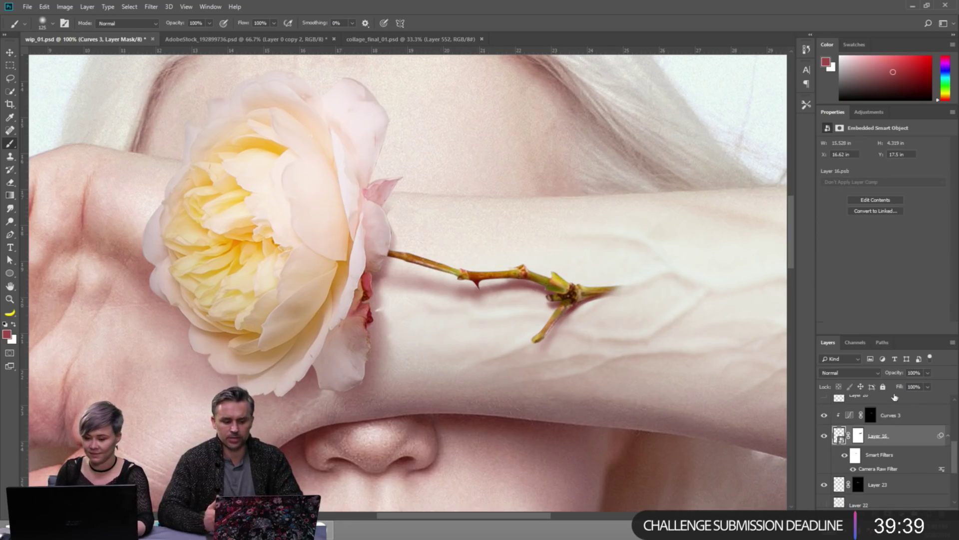
{"action": "left_click", "coordinate": [868, 113]}
{"action": "left_click", "coordinate": [833, 153]}
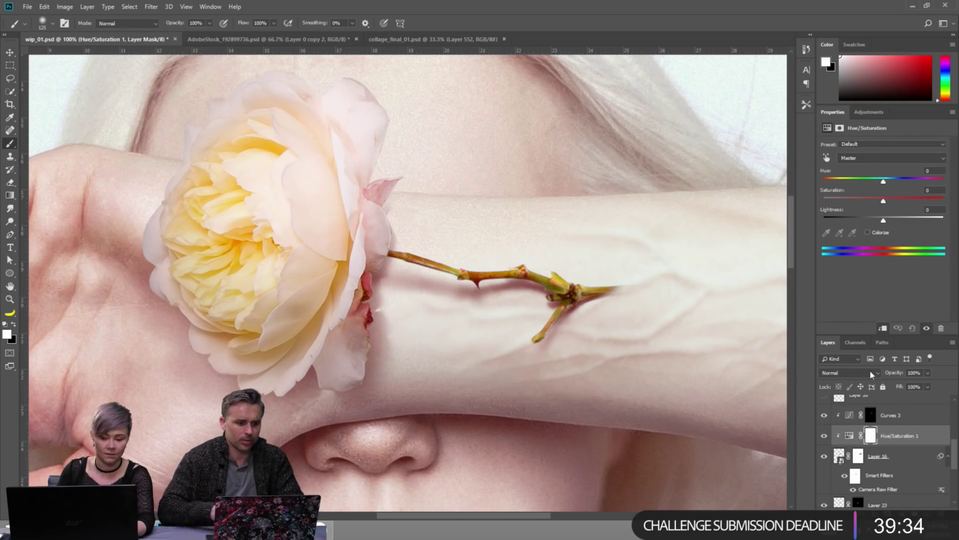
{"action": "left_click_drag", "start_coordinate": [893, 438], "coordinate": [891, 406]}
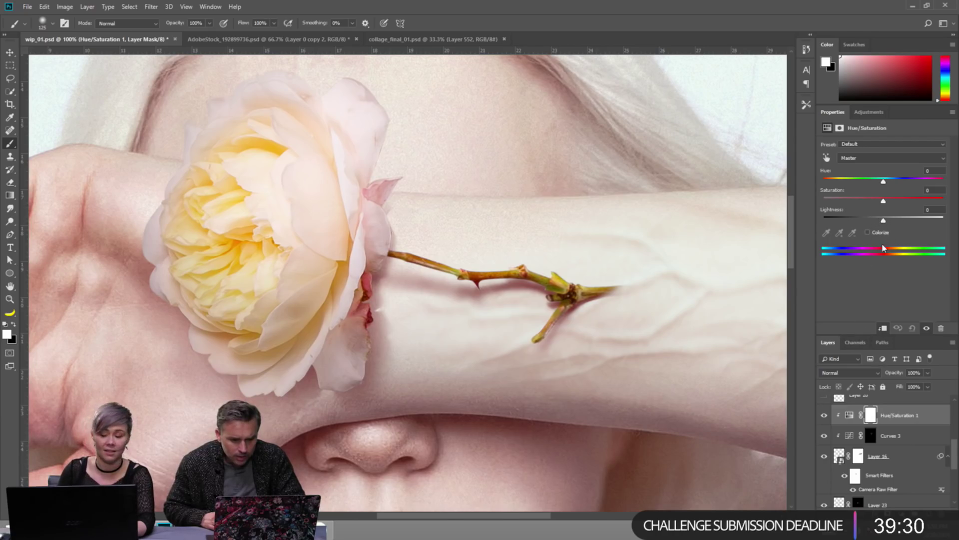
{"action": "left_click_drag", "start_coordinate": [864, 200], "coordinate": [873, 202]}
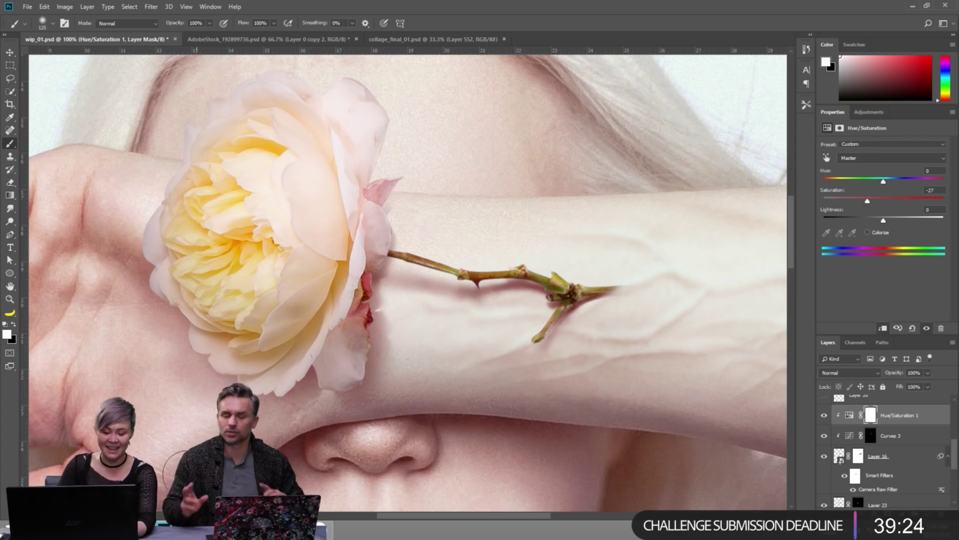
Switch to the web browser, open the artist's portfolio website in a new tab, and go to its Instagramm page.
{"action": "key", "text": "alt+Tab"}
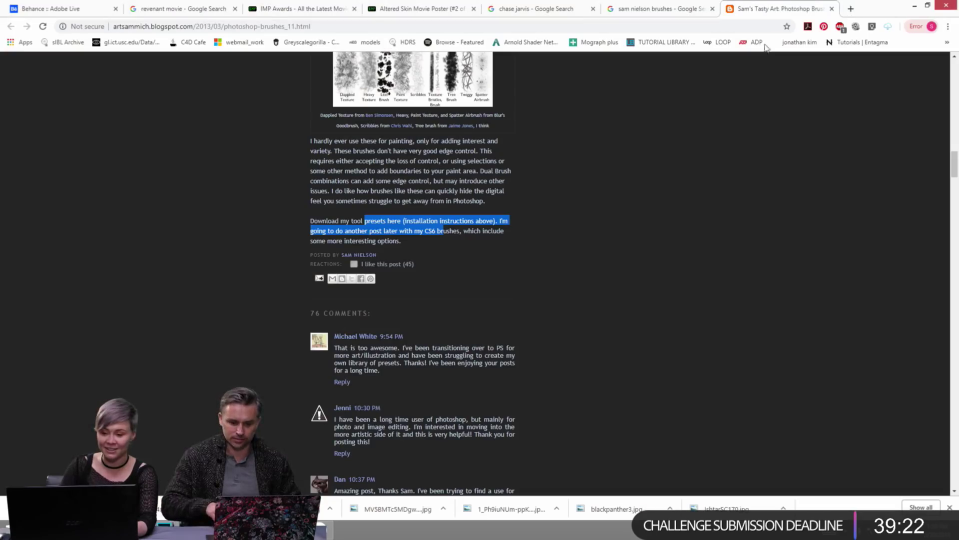
{"action": "left_click", "coordinate": [851, 6]}
{"action": "type", "text": "sashavinogradova.com"}
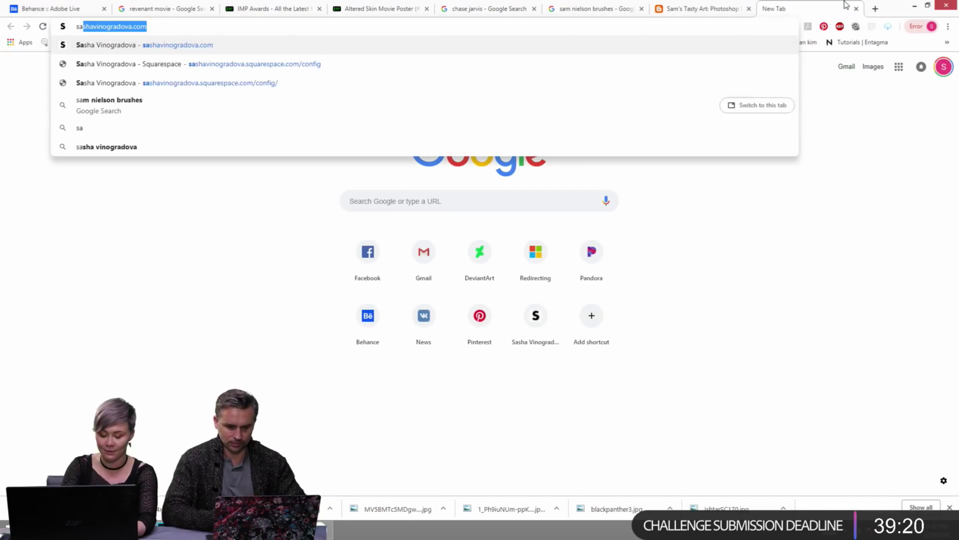
{"action": "key", "text": "Return"}
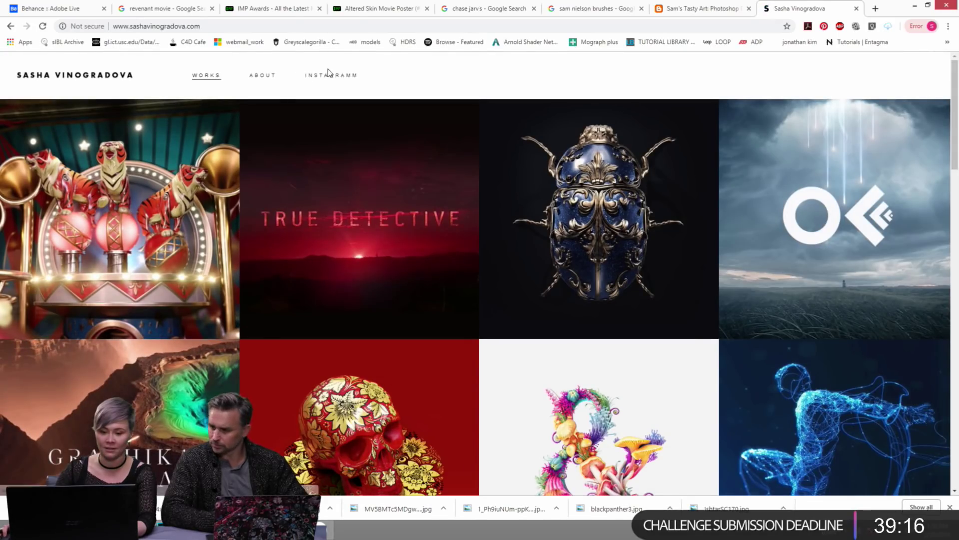
{"action": "left_click", "coordinate": [329, 76]}
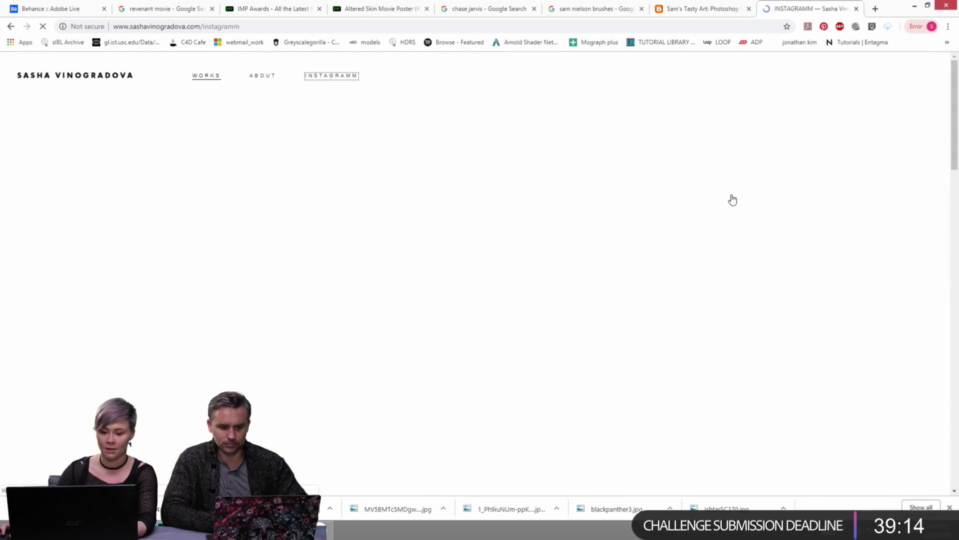
Look through the artwork on the portfolio's Instagramm page and return to Photoshop.
{"action": "scroll", "coordinate": [749, 230], "scroll_direction": "down", "scroll_amount": 3}
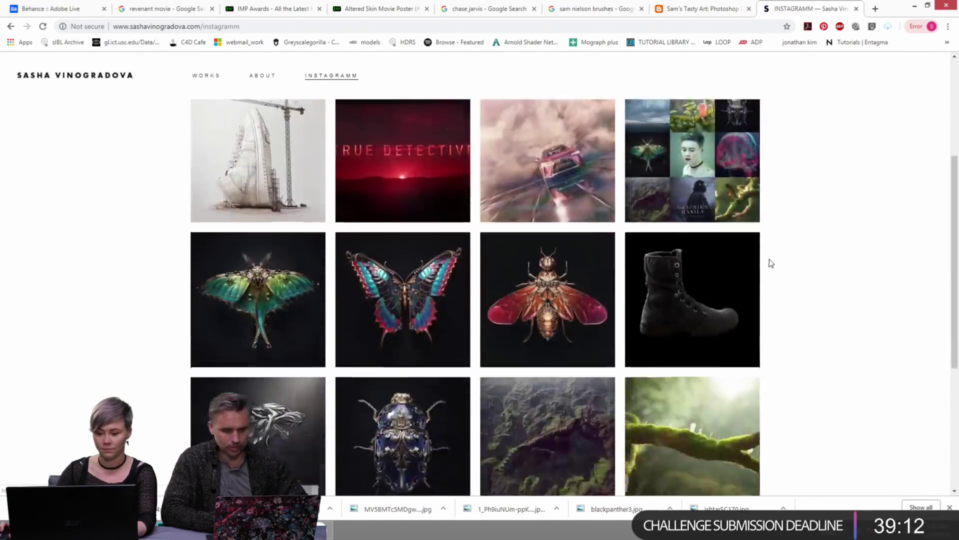
{"action": "scroll", "coordinate": [789, 200], "scroll_direction": "up", "scroll_amount": 3}
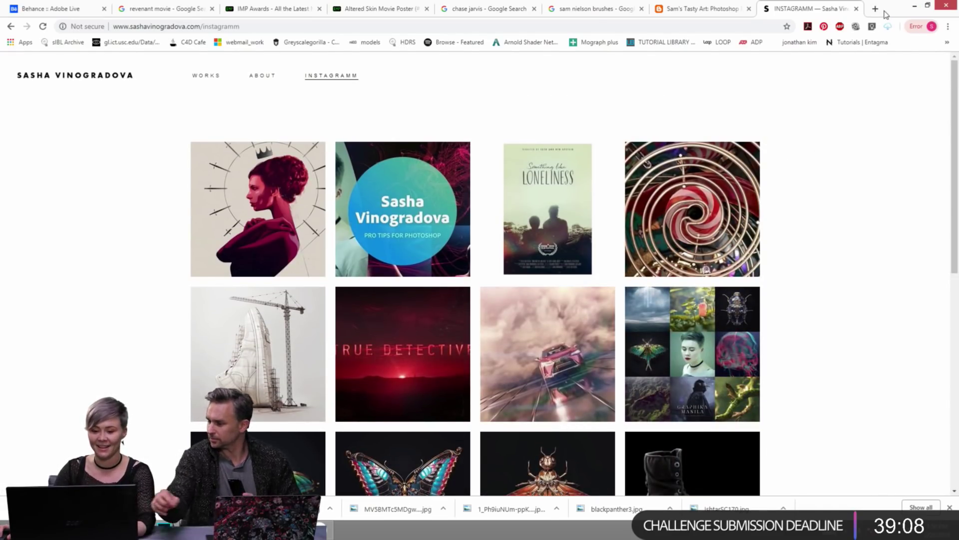
{"action": "left_click", "coordinate": [913, 6]}
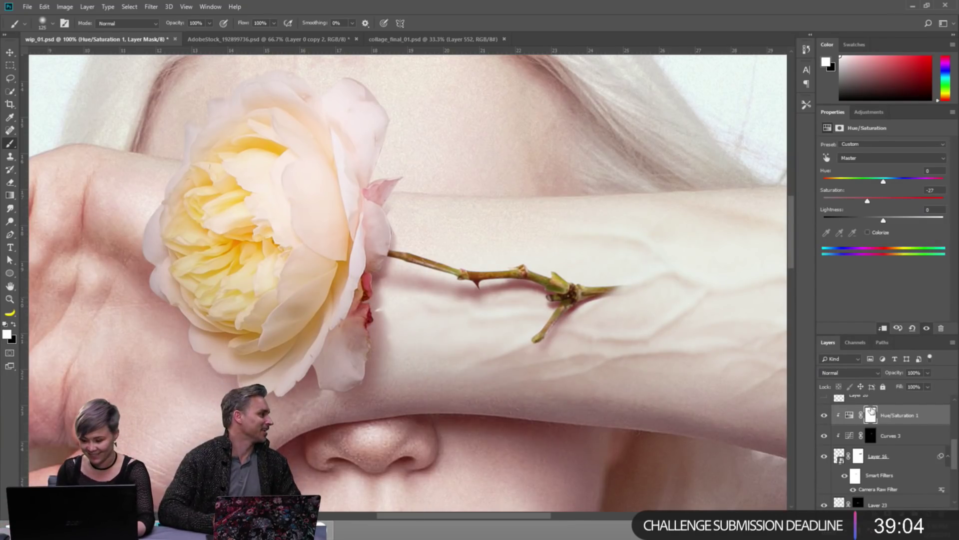
{"action": "left_click", "coordinate": [885, 437]}
{"action": "scroll", "coordinate": [522, 329], "scroll_direction": "down", "scroll_amount": 3}
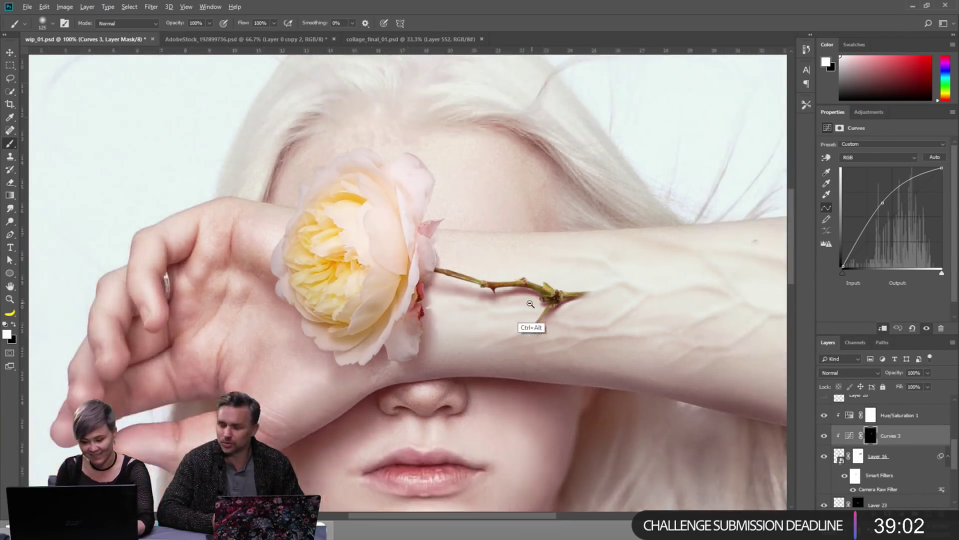
{"action": "scroll", "coordinate": [555, 328], "scroll_direction": "up", "scroll_amount": 2}
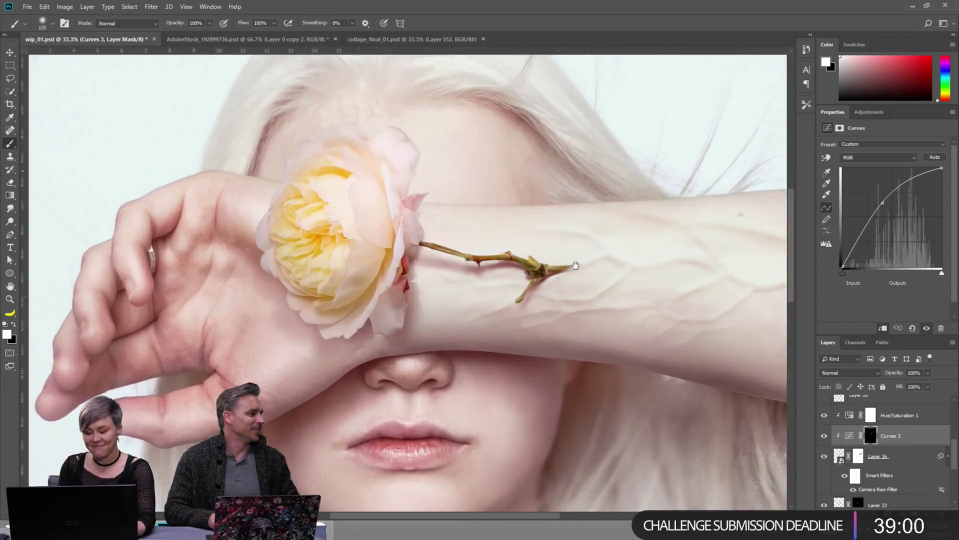
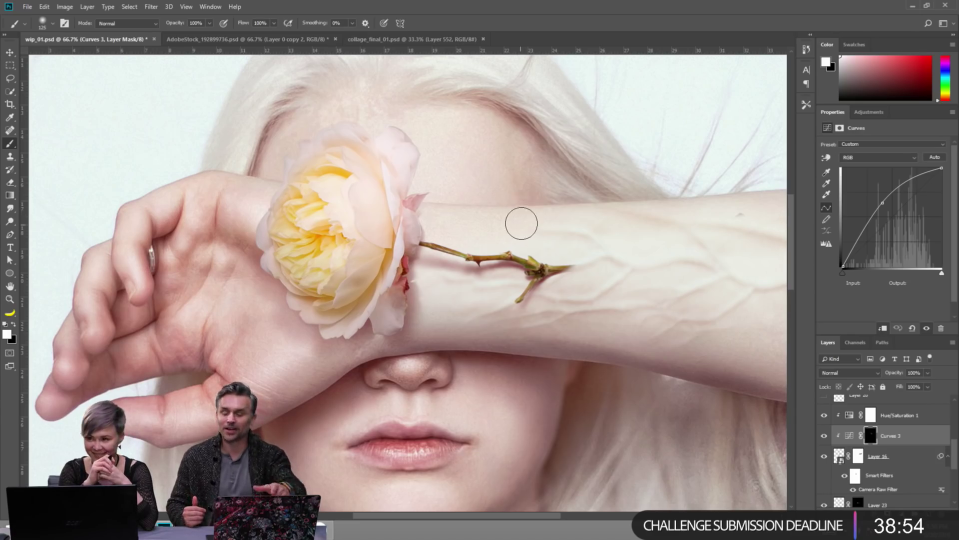
{"action": "left_click_drag", "start_coordinate": [582, 290], "coordinate": [612, 281]}
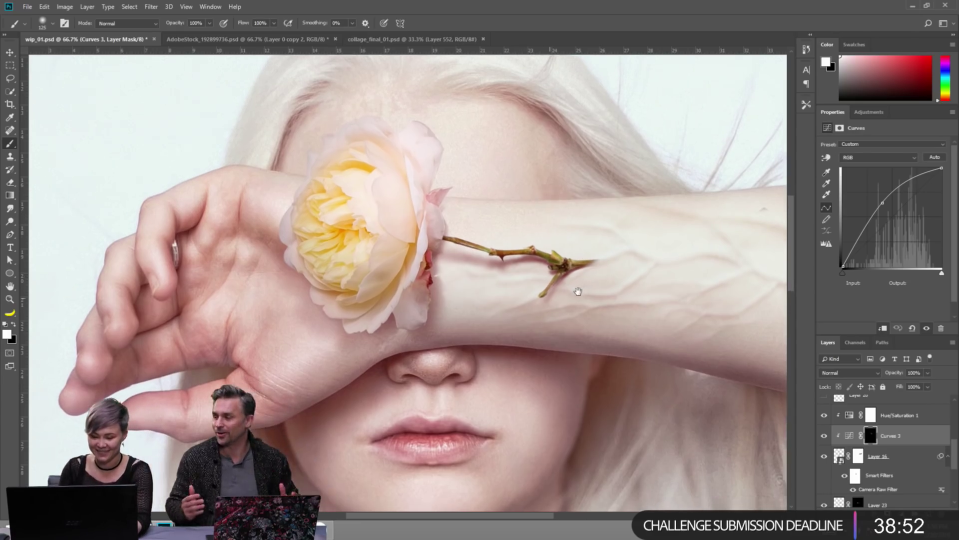
{"action": "left_click", "coordinate": [584, 304], "text": "ctrl+alt"}
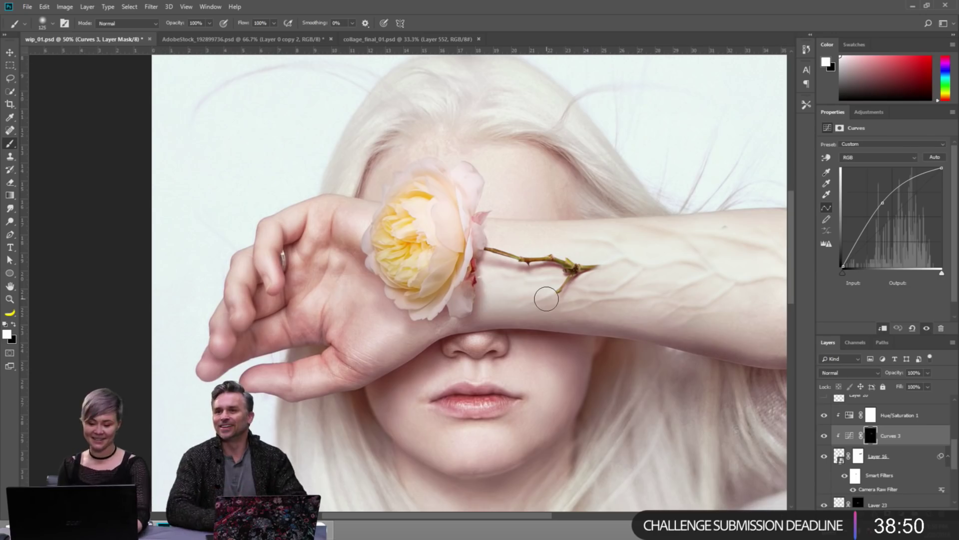
Select the rose's smart object layer by picking the flower on the canvas with the Move tool.
{"action": "key", "text": "v"}
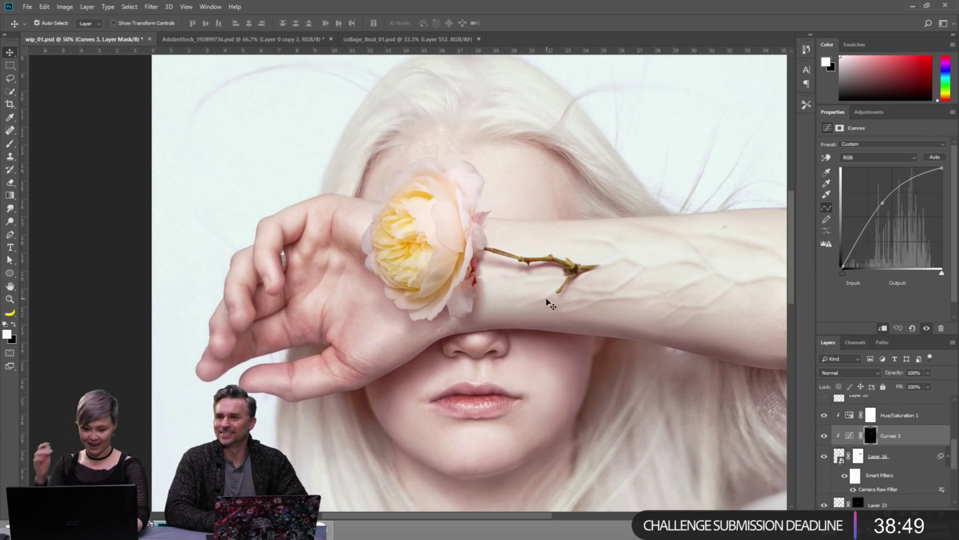
{"action": "left_click", "coordinate": [446, 248]}
{"action": "scroll", "coordinate": [900, 426], "scroll_direction": "up", "scroll_amount": 2}
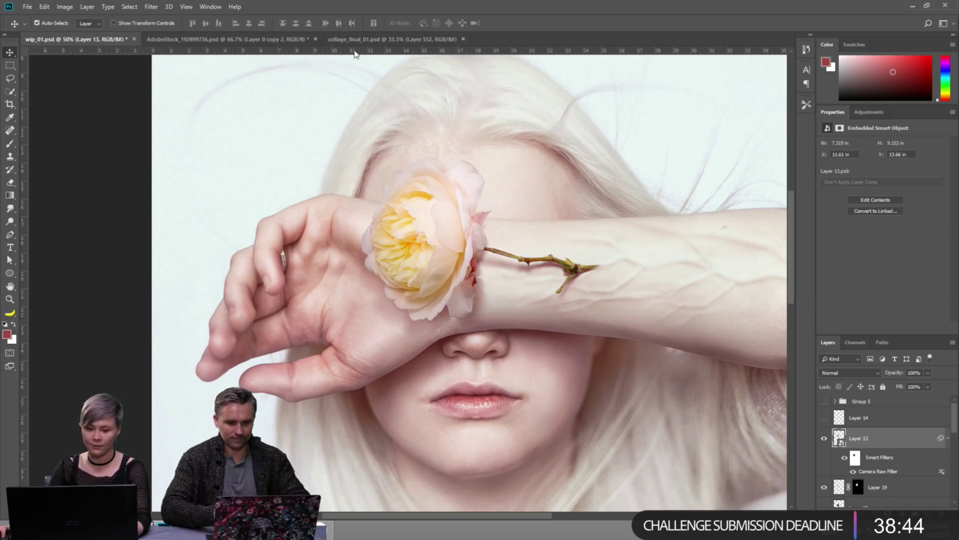
Open the reference board refs_01.psd, examine its images up close, and return to the wip_01.psd document.
{"action": "left_click", "coordinate": [28, 7]}
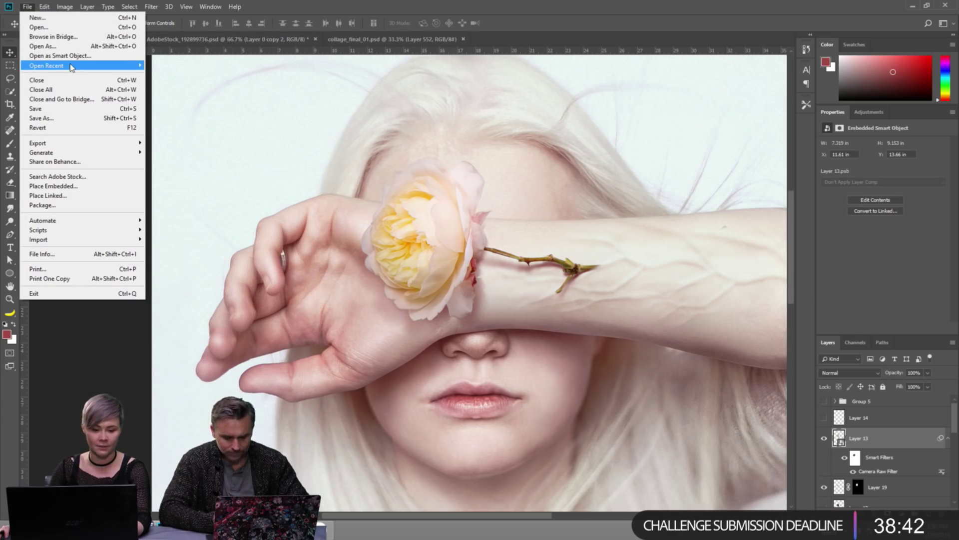
{"action": "mouse_move", "coordinate": [80, 65]}
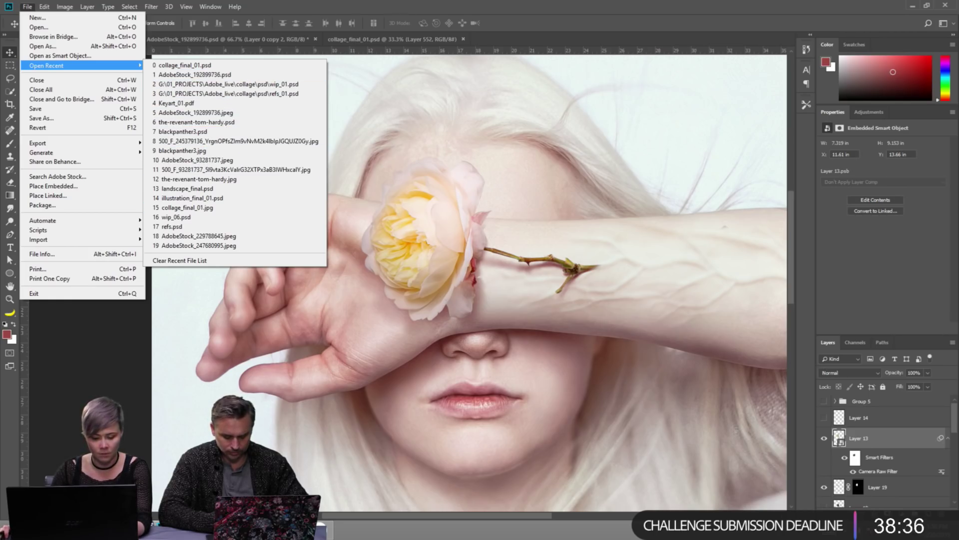
{"action": "key", "text": "alt+Tab"}
{"action": "double_click", "coordinate": [483, 115]}
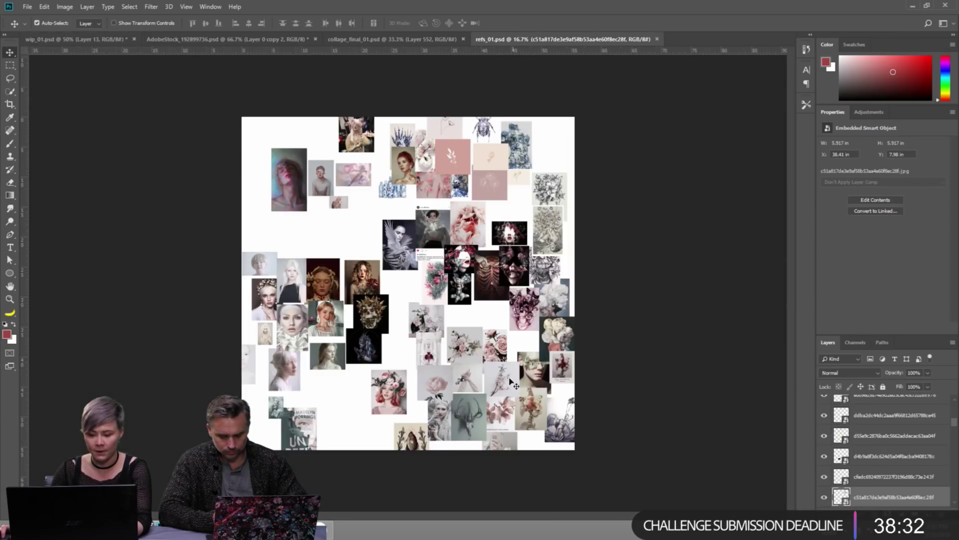
{"action": "scroll", "coordinate": [497, 407], "scroll_direction": "up", "scroll_amount": 4}
{"action": "left_click_drag", "start_coordinate": [372, 189], "coordinate": [387, 291]}
{"action": "left_click", "coordinate": [75, 39]}
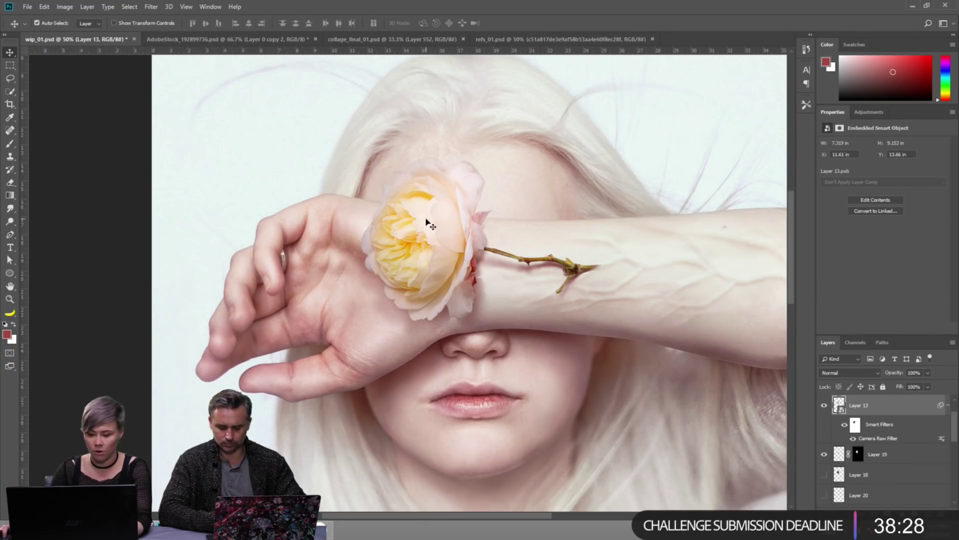
Add a Hue/Saturation adjustment above the rose layer and clip it to that layer.
{"action": "scroll", "coordinate": [852, 443], "scroll_direction": "up", "scroll_amount": 2}
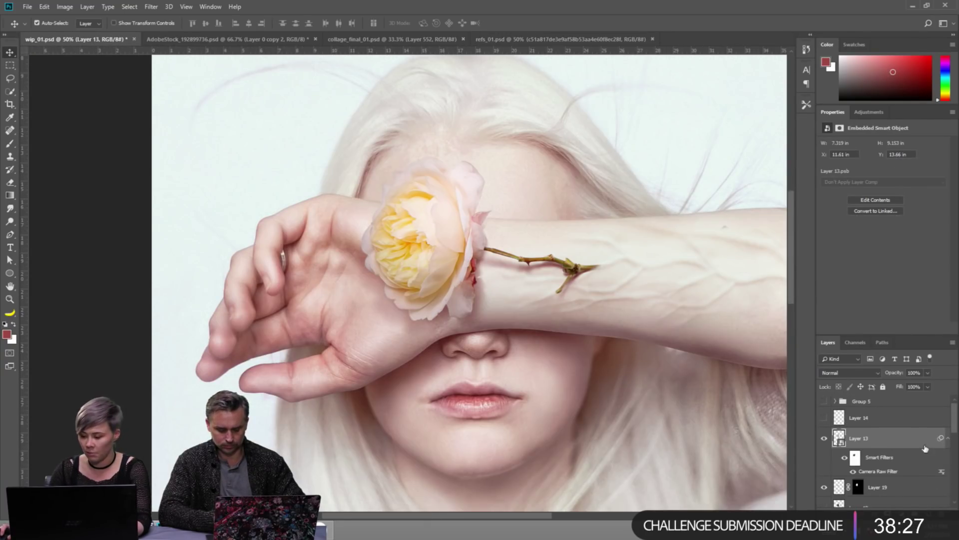
{"action": "left_click", "coordinate": [868, 112]}
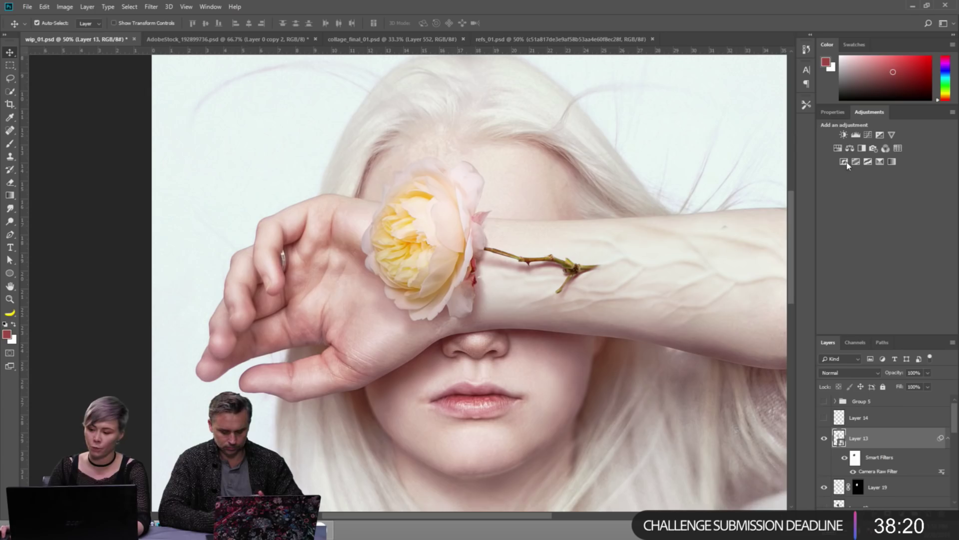
{"action": "left_click", "coordinate": [837, 148]}
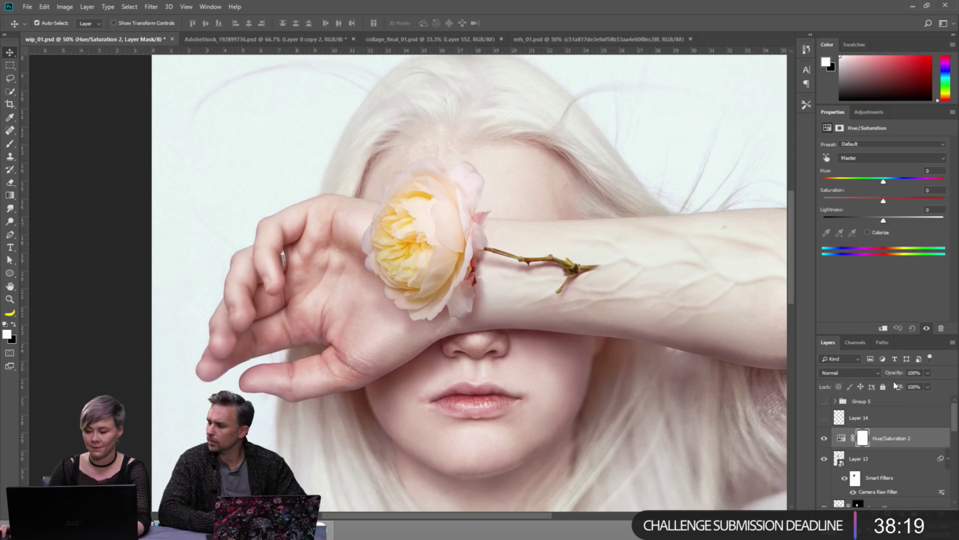
{"action": "left_click", "coordinate": [898, 447], "text": "alt"}
{"action": "left_click", "coordinate": [898, 440]}
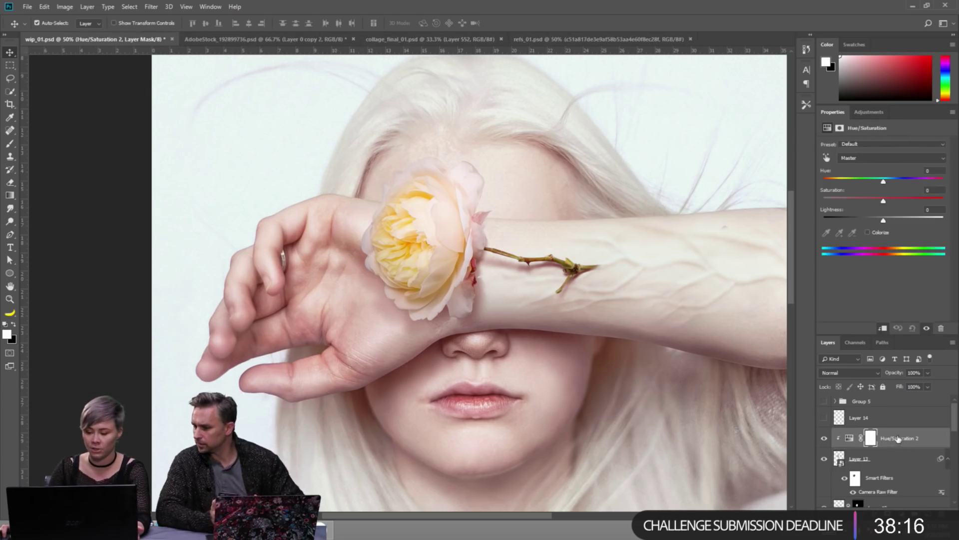
In the rose's Hue/Saturation adjustment, shift the Yellows to Hue -38 and Saturation -20.
{"action": "left_click", "coordinate": [879, 458]}
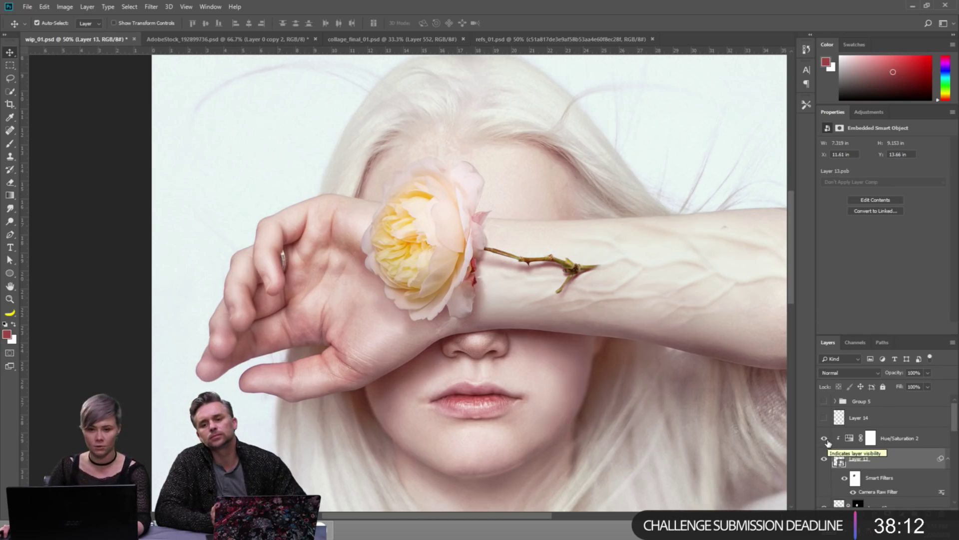
{"action": "left_click", "coordinate": [899, 439]}
{"action": "left_click", "coordinate": [860, 158]}
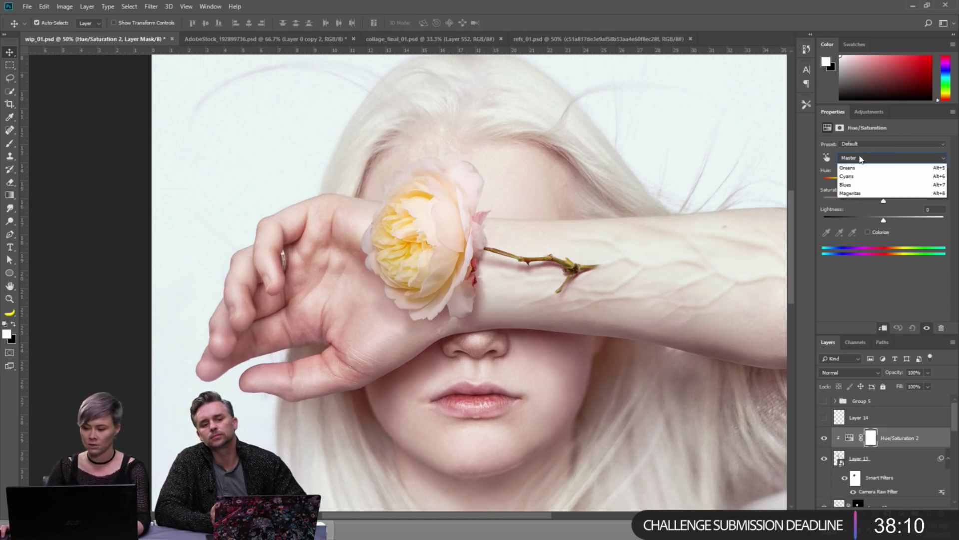
{"action": "left_click", "coordinate": [864, 186]}
{"action": "left_click_drag", "start_coordinate": [883, 178], "coordinate": [860, 183]}
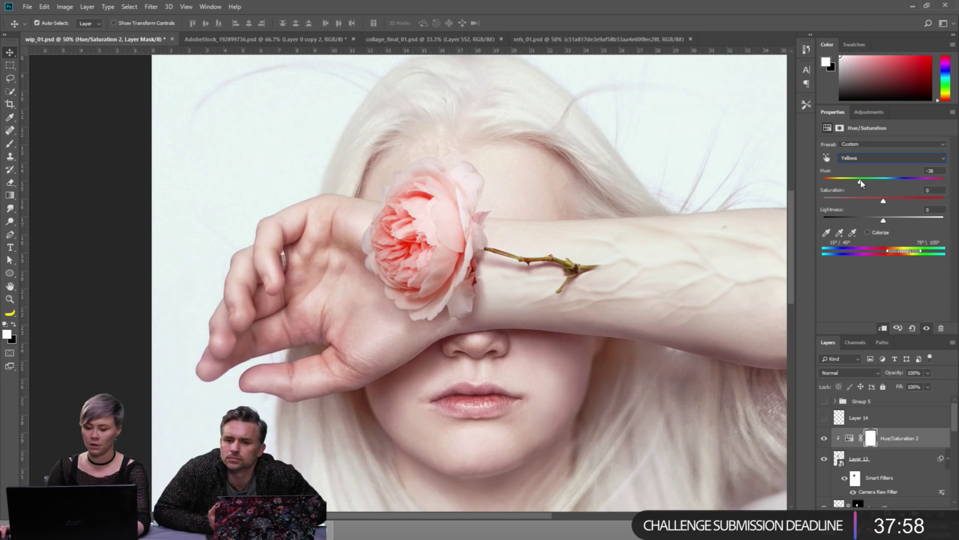
{"action": "left_click", "coordinate": [868, 200]}
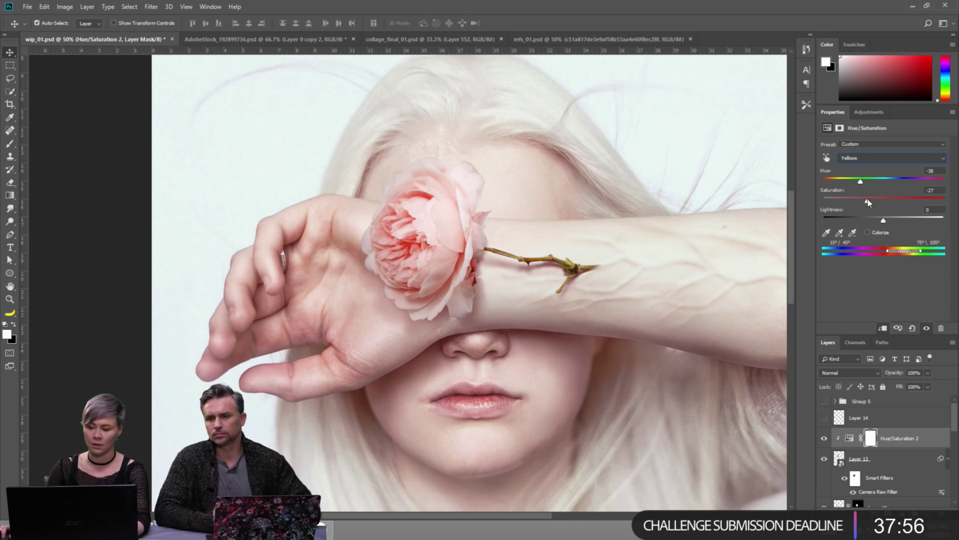
{"action": "left_click_drag", "start_coordinate": [868, 200], "coordinate": [872, 202]}
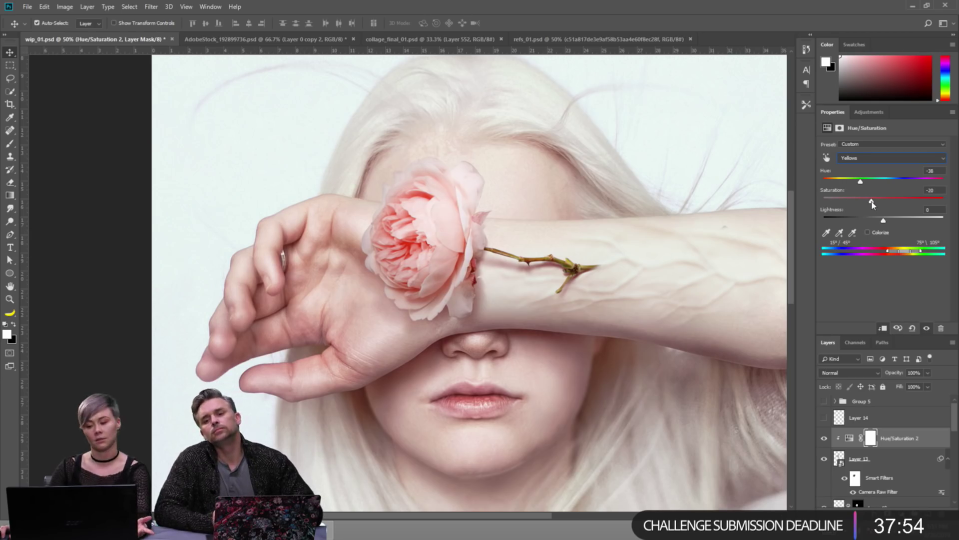
Hide the rose's Hue/Saturation adjustment and add a Selective Color adjustment clipped to the rose layer.
{"action": "left_click", "coordinate": [824, 438]}
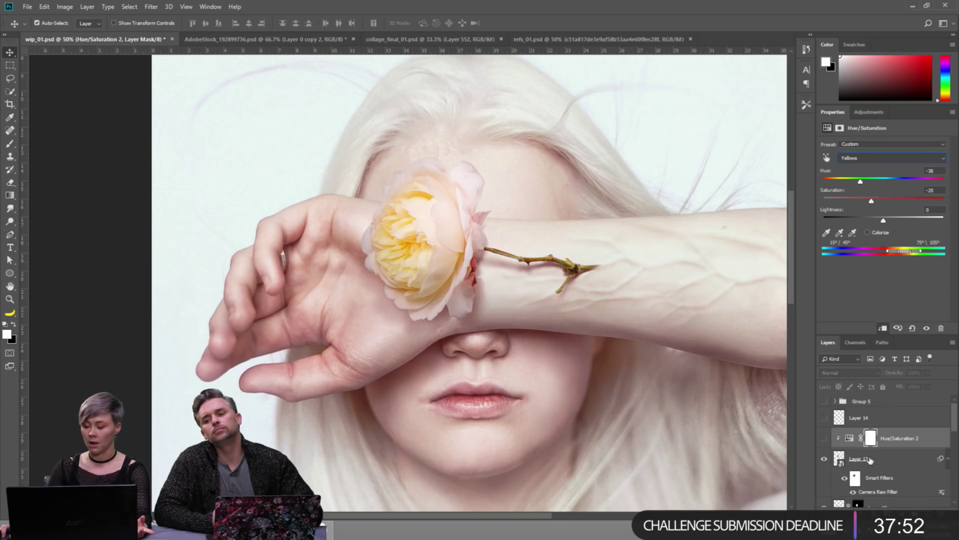
{"action": "left_click", "coordinate": [869, 459]}
{"action": "left_click", "coordinate": [869, 112]}
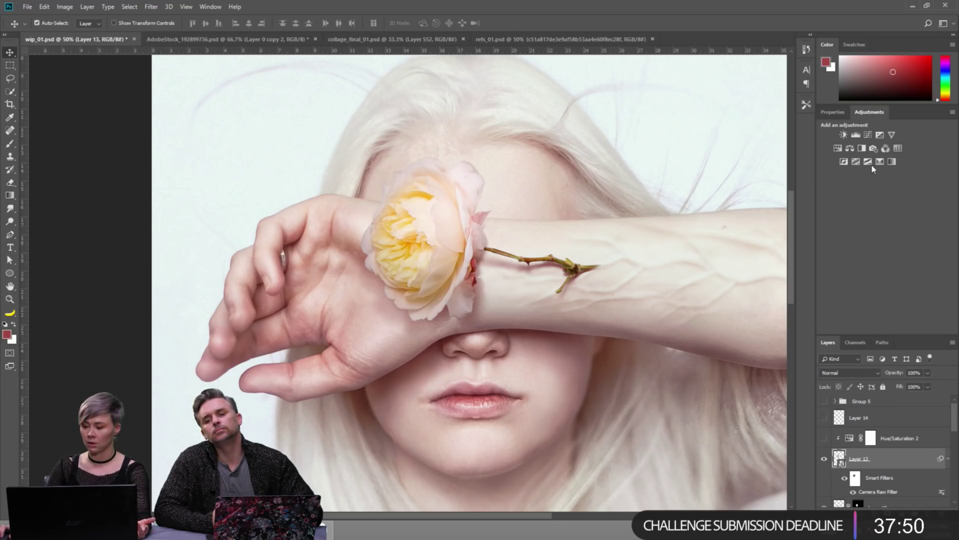
{"action": "left_click", "coordinate": [881, 162]}
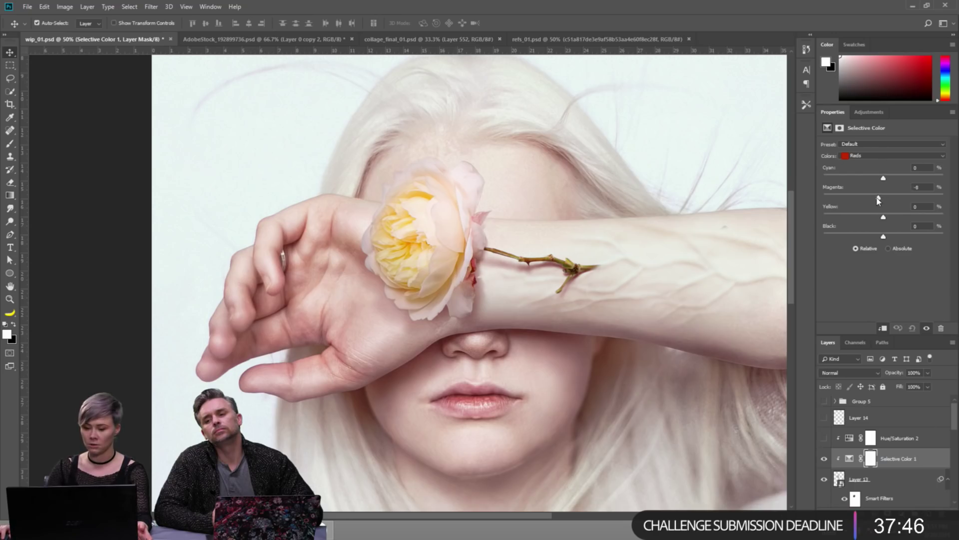
In the clipped Selective Color, set Reds to Magenta +9 and Yellows to Cyan -2, Magenta +74, Yellow -19, Black +24.
{"action": "left_click_drag", "start_coordinate": [878, 200], "coordinate": [889, 200]}
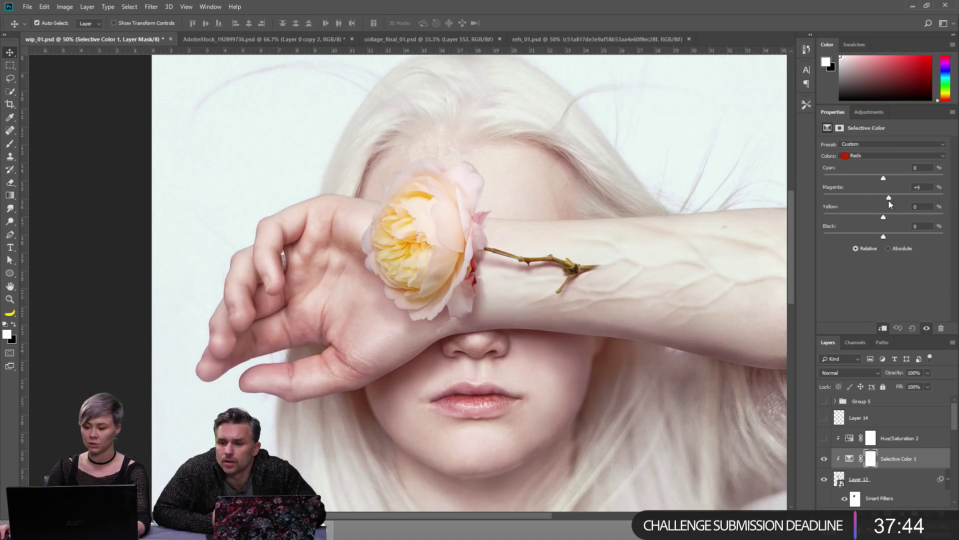
{"action": "left_click", "coordinate": [887, 156]}
{"action": "left_click", "coordinate": [879, 174]}
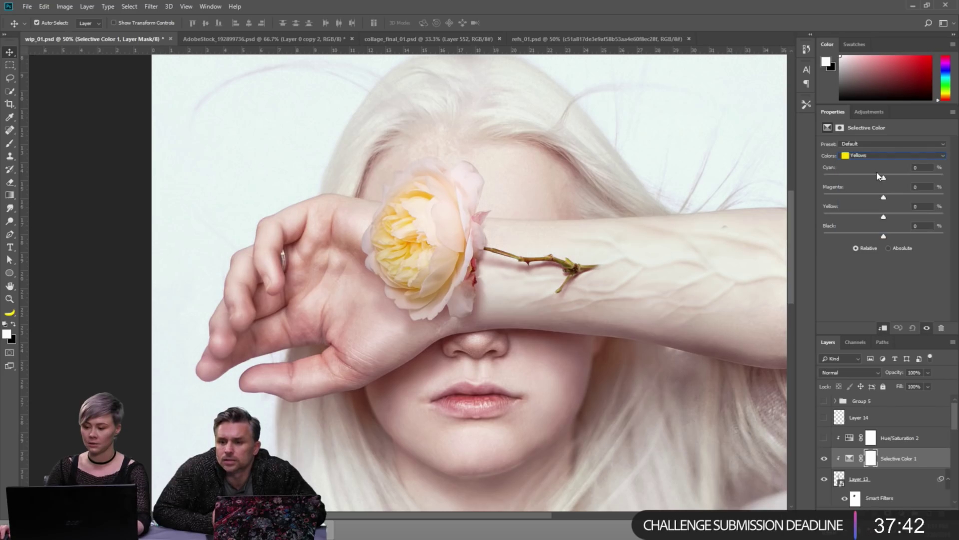
{"action": "left_click_drag", "start_coordinate": [882, 176], "coordinate": [871, 218]}
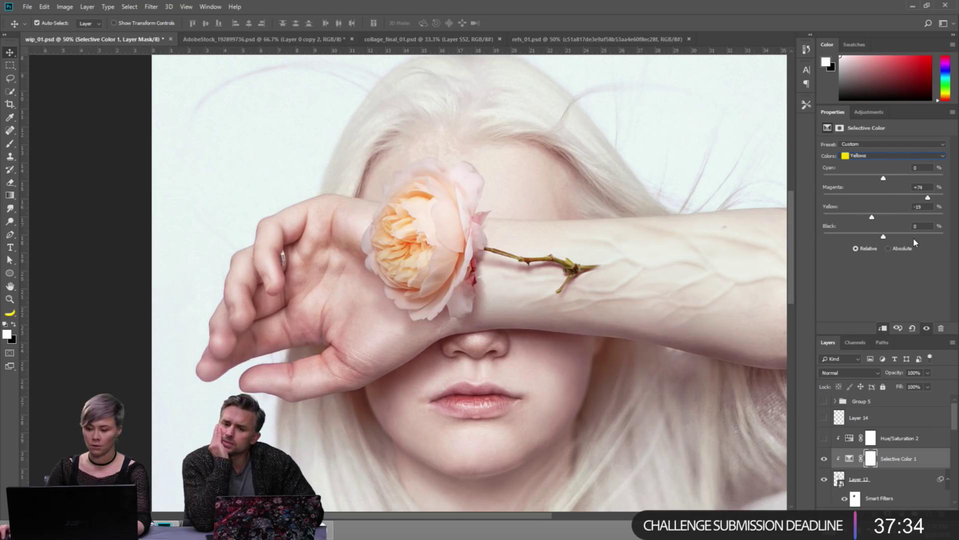
{"action": "mouse_move", "coordinate": [887, 234]}
{"action": "left_mouse_down"}
{"action": "mouse_move", "coordinate": [910, 240]}
{"action": "mouse_move", "coordinate": [899, 242]}
{"action": "left_mouse_up"}
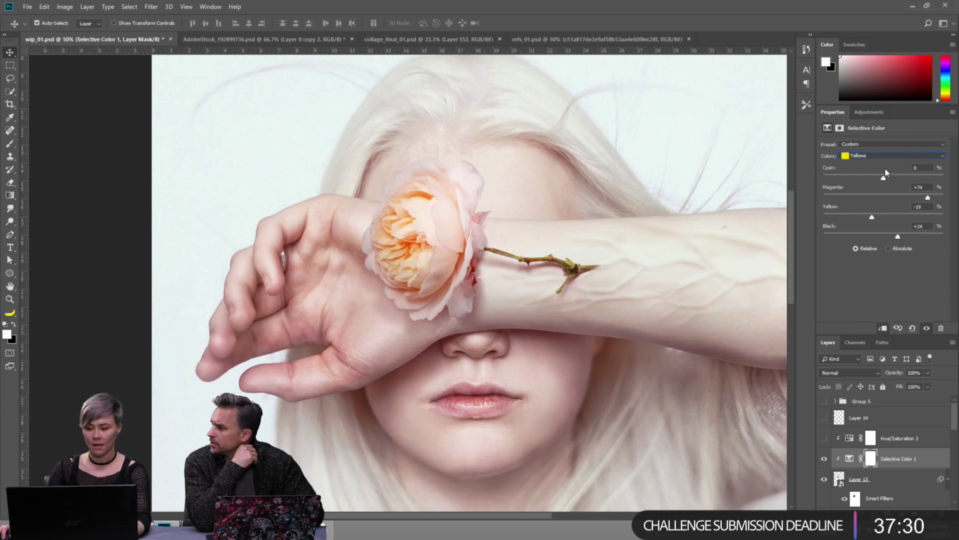
{"action": "left_click_drag", "start_coordinate": [880, 178], "coordinate": [884, 179]}
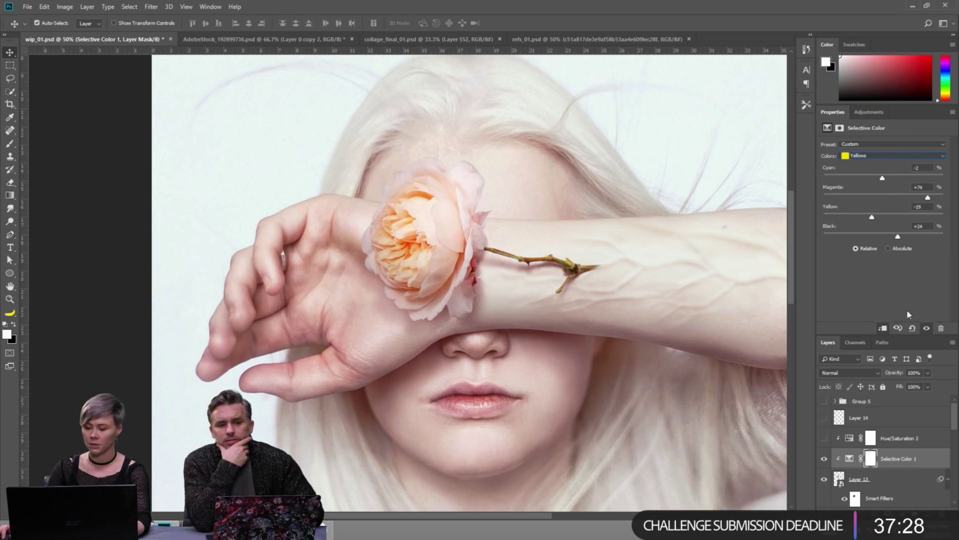
Add an unclipped Selective Color adjustment above Layer 14 and set its Yellows to Cyan -100, Magenta +53, Yellow -34.
{"action": "left_click", "coordinate": [872, 415]}
{"action": "left_click", "coordinate": [869, 113]}
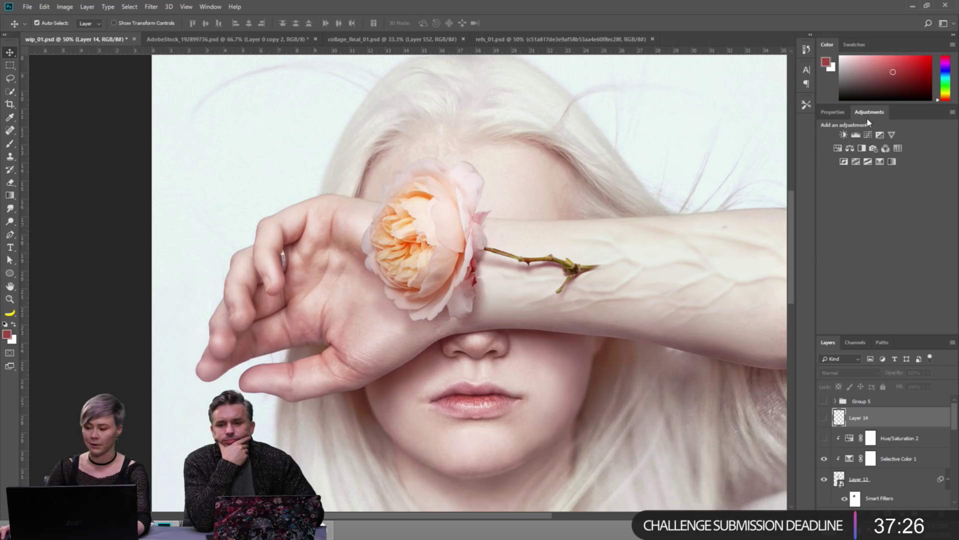
{"action": "left_click", "coordinate": [880, 161]}
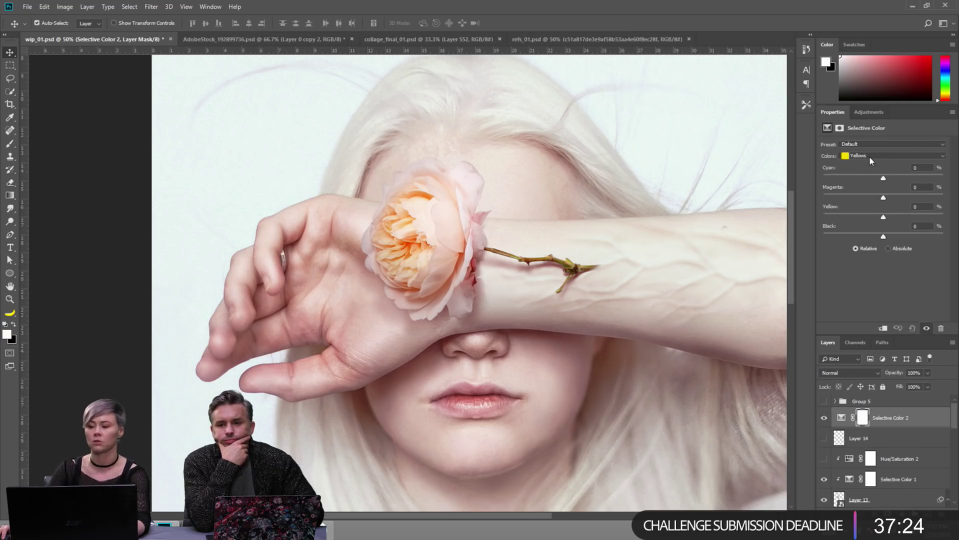
{"action": "key", "text": "ctrl+minus"}
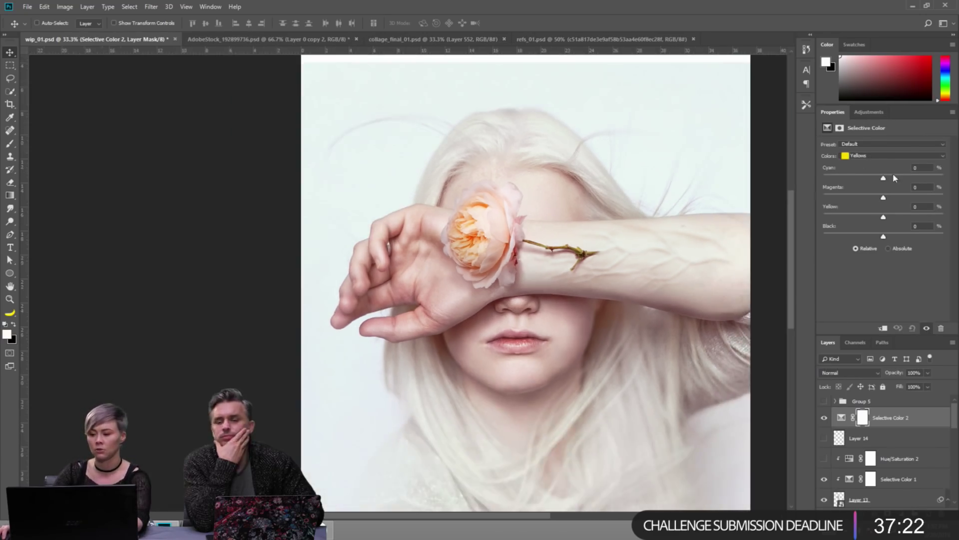
{"action": "left_click_drag", "start_coordinate": [883, 178], "coordinate": [863, 223]}
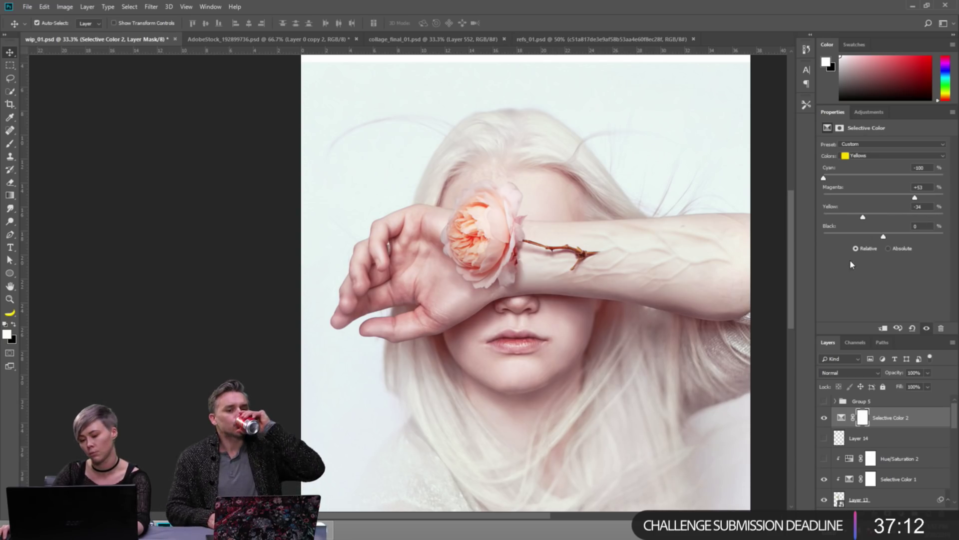
{"action": "left_click", "coordinate": [522, 239], "text": "alt"}
{"action": "left_click", "coordinate": [522, 239]}
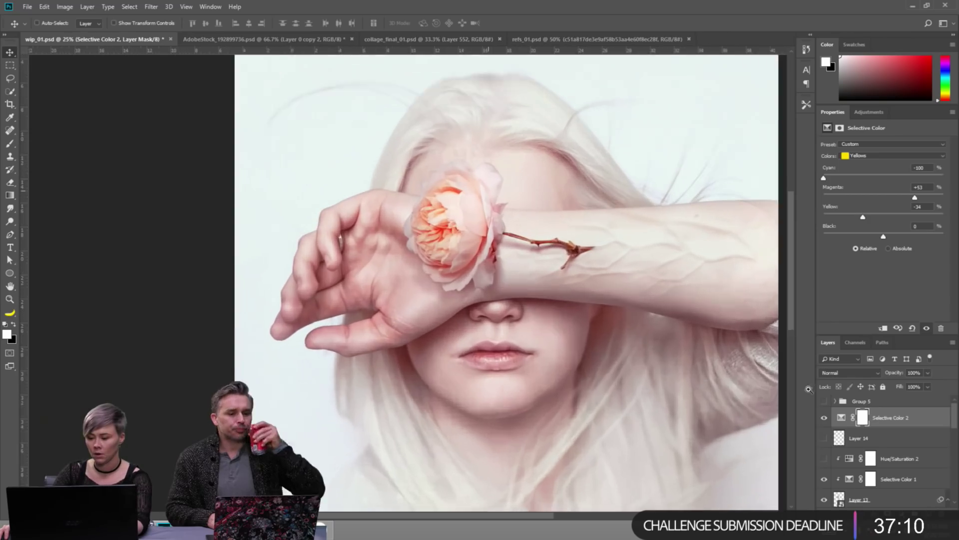
{"action": "left_click", "coordinate": [522, 239]}
{"action": "key", "text": "Delete"}
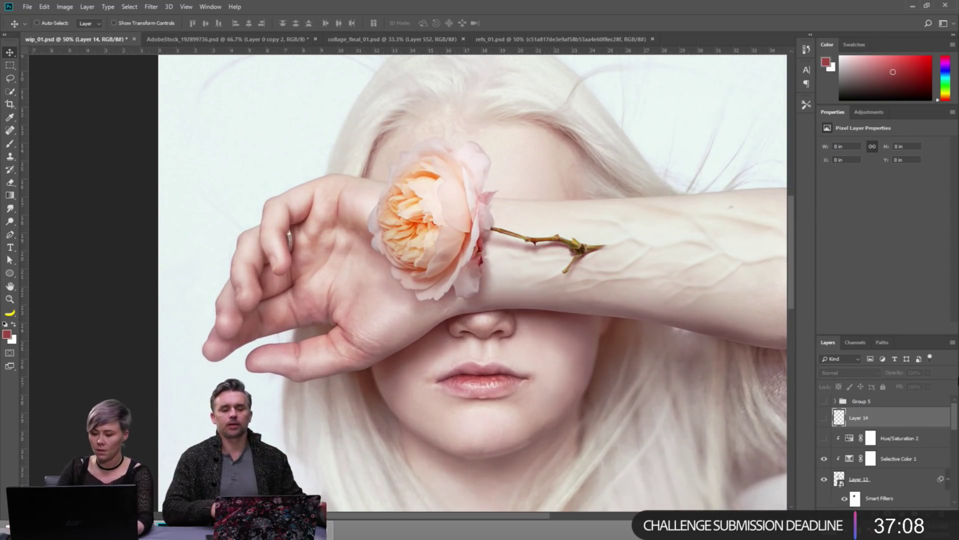
{"action": "key", "text": "ctrl+z"}
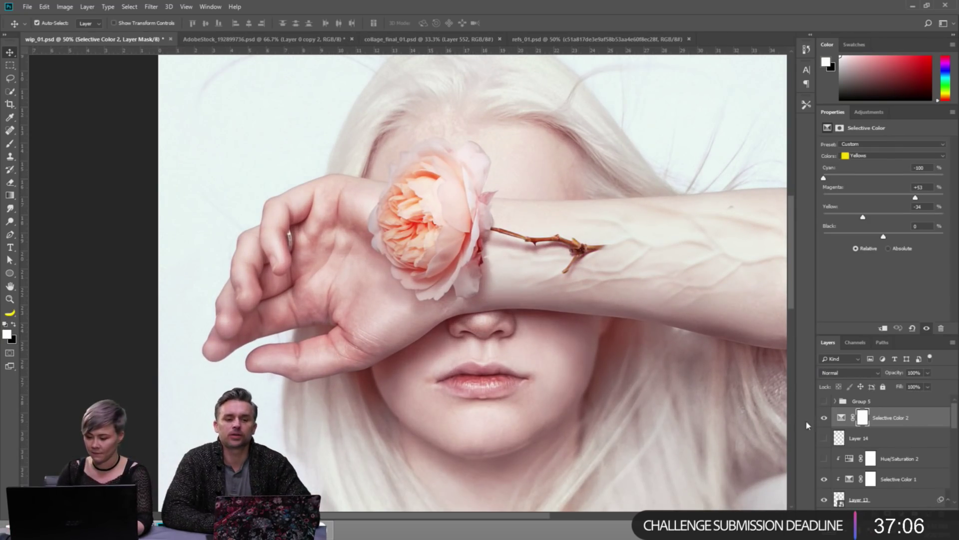
Hide both Selective Color adjustments and show the rose's Hue/Saturation adjustment instead.
{"action": "left_click", "coordinate": [824, 438]}
{"action": "left_click", "coordinate": [825, 478]}
{"action": "left_click", "coordinate": [824, 459]}
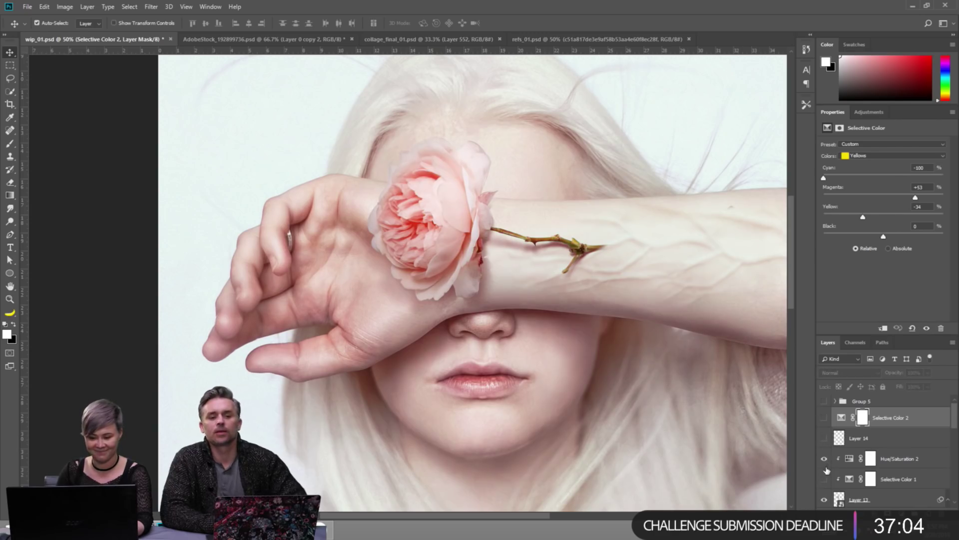
Add a new layer clipped to the rose, directly above its Hue/Saturation adjustment, and activate the Brush tool.
{"action": "left_click", "coordinate": [902, 478]}
{"action": "key", "text": "ctrl+shift+alt+n"}
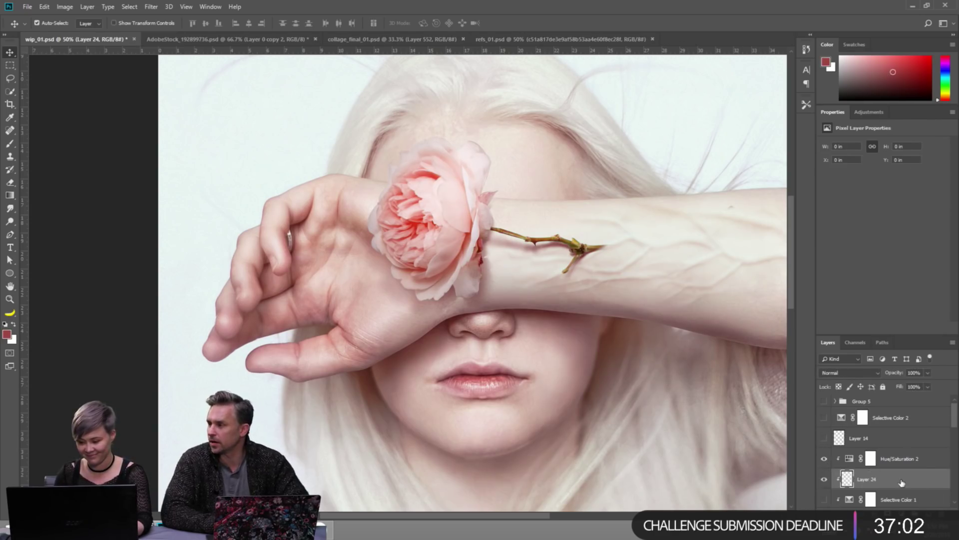
{"action": "key", "text": "ctrl+bracketright"}
{"action": "key", "text": "b"}
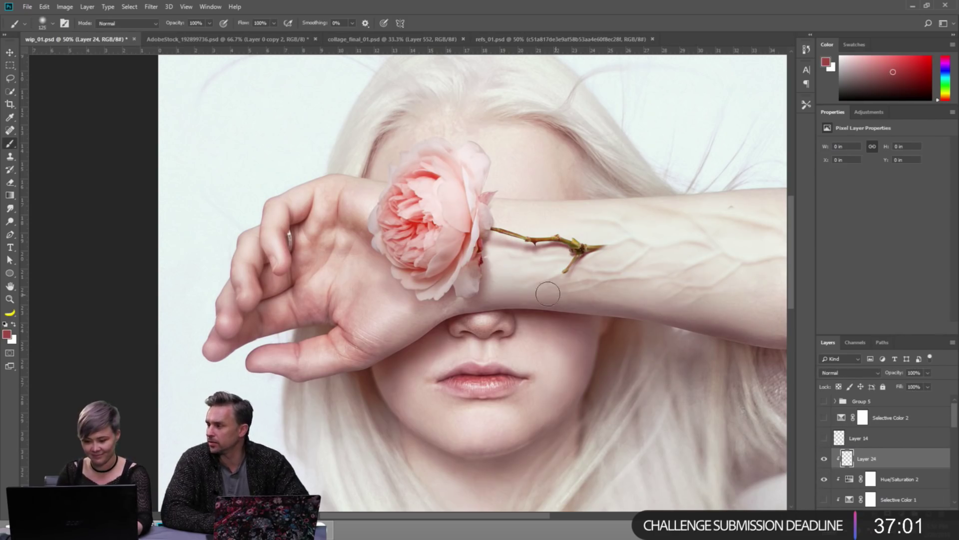
Brush sampled pink and pale tones on the new clipped layer over the rose's stem-side petal edge and up to its top.
{"action": "left_click", "coordinate": [495, 259], "text": "alt"}
{"action": "key", "text": "bracketright"}
{"action": "mouse_move", "coordinate": [488, 253]}
{"action": "left_mouse_down"}
{"action": "mouse_move", "coordinate": [485, 240]}
{"action": "mouse_move", "coordinate": [487, 260]}
{"action": "mouse_move", "coordinate": [502, 238]}
{"action": "mouse_move", "coordinate": [482, 255]}
{"action": "left_mouse_up"}
{"action": "left_click", "coordinate": [505, 235], "text": "alt"}
{"action": "left_click", "coordinate": [477, 245], "text": "alt"}
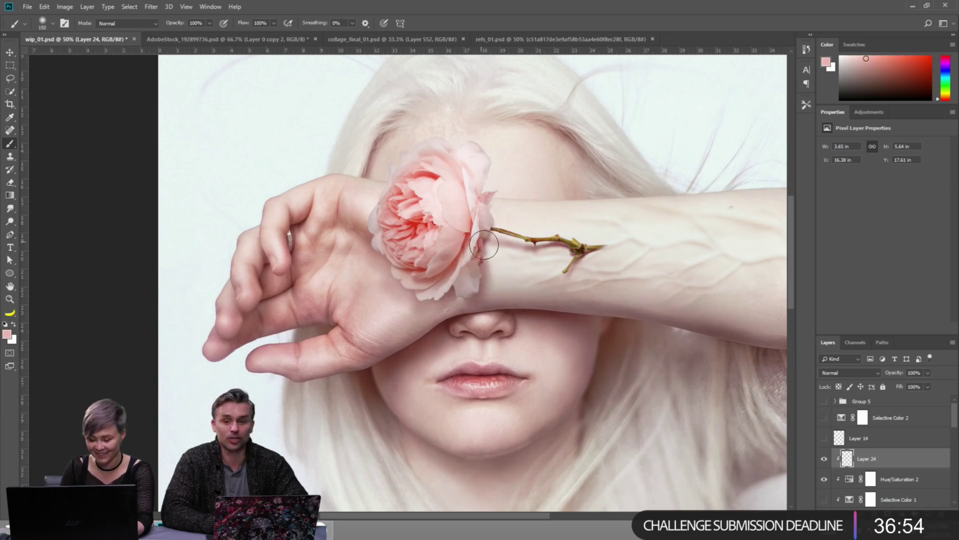
{"action": "left_click", "coordinate": [508, 280], "text": "alt"}
{"action": "mouse_move", "coordinate": [490, 252]}
{"action": "left_mouse_down"}
{"action": "mouse_move", "coordinate": [483, 267]}
{"action": "mouse_move", "coordinate": [507, 261]}
{"action": "mouse_move", "coordinate": [482, 253]}
{"action": "mouse_move", "coordinate": [490, 253]}
{"action": "mouse_move", "coordinate": [500, 161]}
{"action": "mouse_move", "coordinate": [488, 140]}
{"action": "mouse_move", "coordinate": [459, 143]}
{"action": "left_mouse_up"}
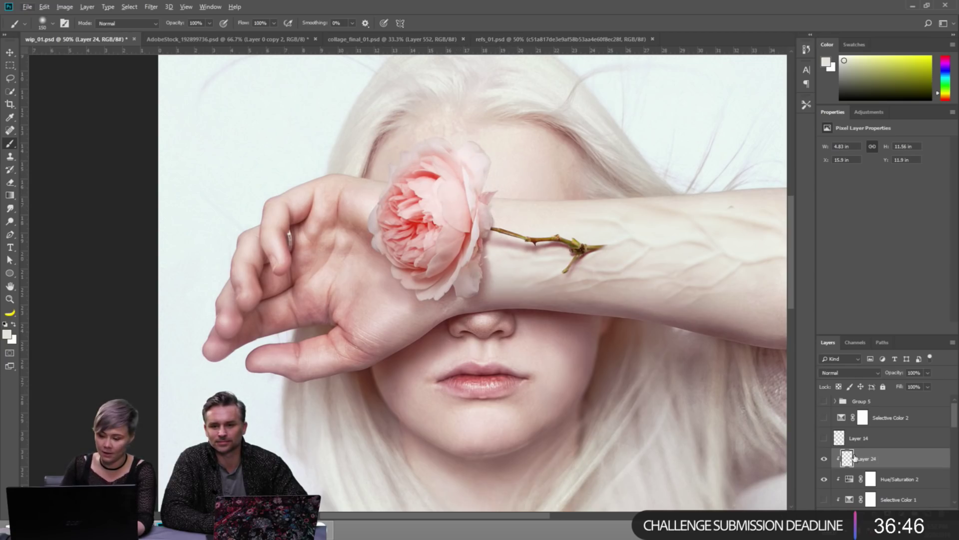
Add another clipped layer above Layer 24 in Overlay mode and brush a pale tone over the rose's upper petals.
{"action": "left_click", "coordinate": [897, 480]}
{"action": "left_click", "coordinate": [867, 458]}
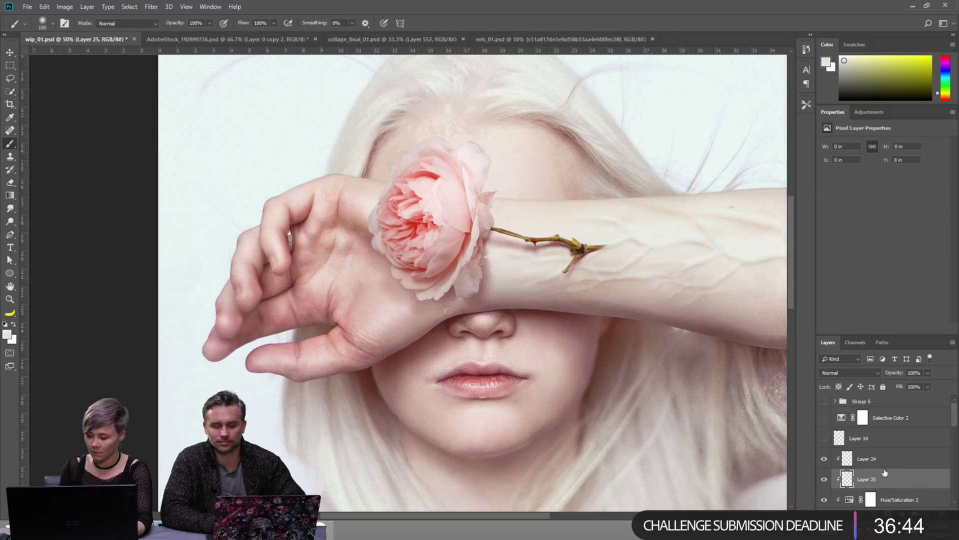
{"action": "key", "text": "ctrl+shift+alt+n"}
{"action": "left_click", "coordinate": [848, 373]}
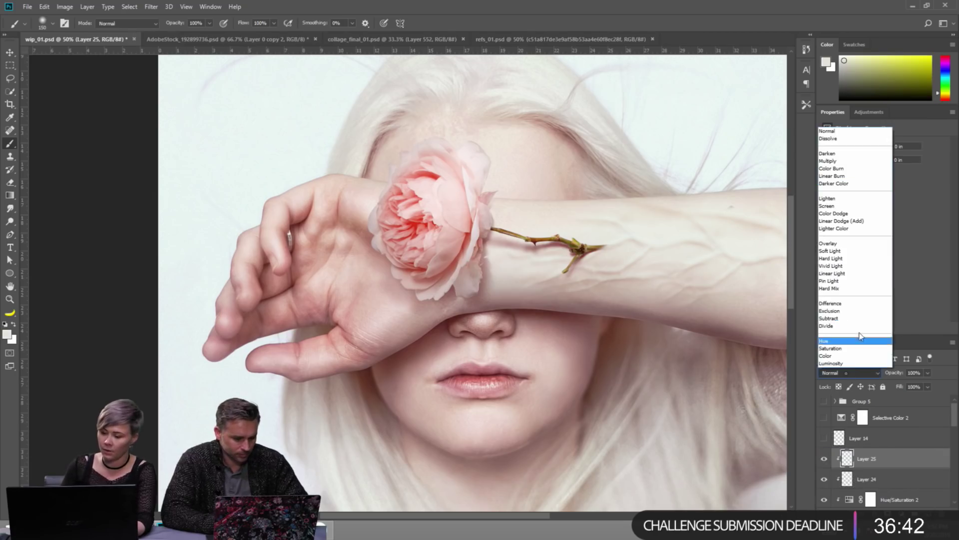
{"action": "left_click", "coordinate": [849, 244]}
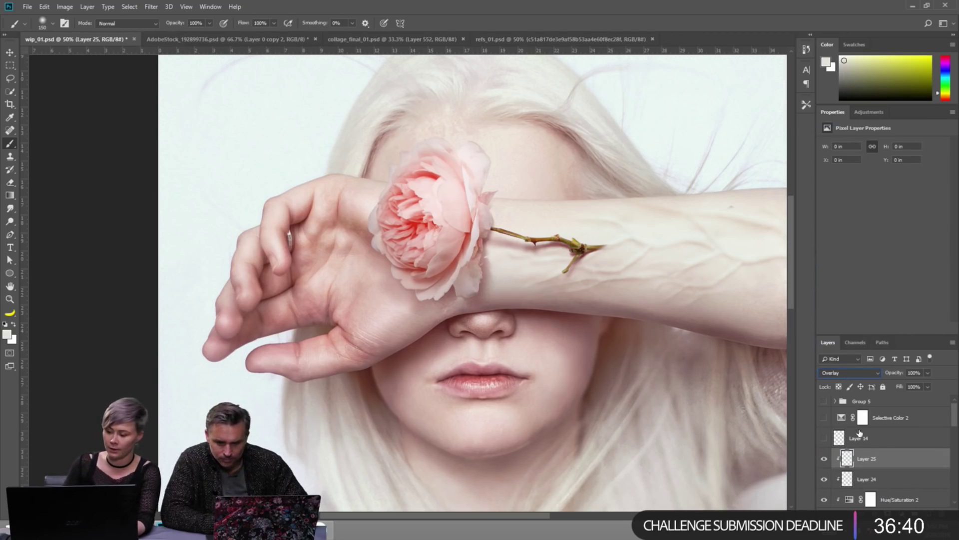
{"action": "mouse_move", "coordinate": [476, 179]}
{"action": "left_mouse_down"}
{"action": "mouse_move", "coordinate": [451, 142]}
{"action": "mouse_move", "coordinate": [475, 145]}
{"action": "mouse_move", "coordinate": [494, 191]}
{"action": "mouse_move", "coordinate": [489, 166]}
{"action": "mouse_move", "coordinate": [495, 232]}
{"action": "mouse_move", "coordinate": [472, 141]}
{"action": "mouse_move", "coordinate": [375, 161]}
{"action": "mouse_move", "coordinate": [426, 135]}
{"action": "mouse_move", "coordinate": [393, 177]}
{"action": "mouse_move", "coordinate": [420, 149]}
{"action": "mouse_move", "coordinate": [467, 145]}
{"action": "mouse_move", "coordinate": [462, 160]}
{"action": "mouse_move", "coordinate": [405, 169]}
{"action": "left_mouse_up"}
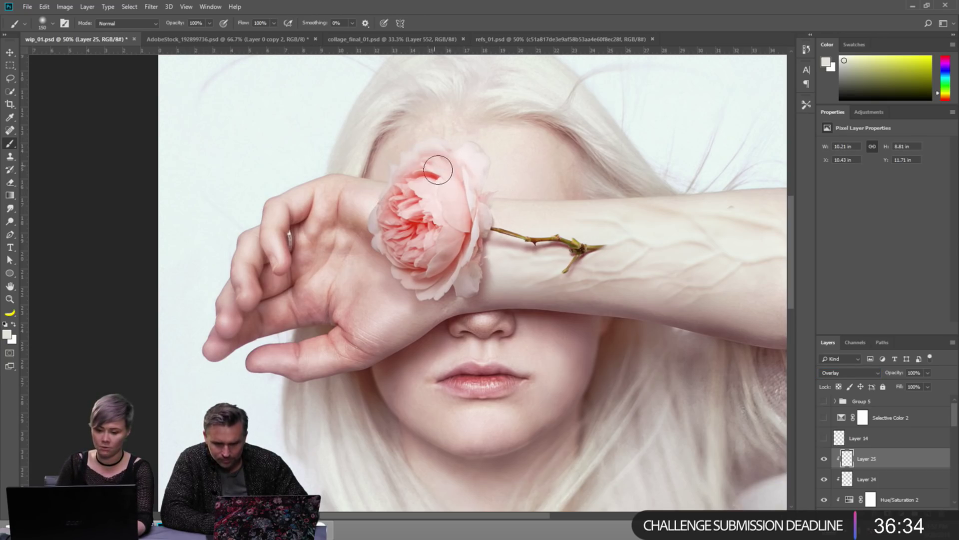
{"action": "key", "text": "x"}
{"action": "mouse_move", "coordinate": [396, 265]}
{"action": "left_mouse_down"}
{"action": "mouse_move", "coordinate": [416, 273]}
{"action": "mouse_move", "coordinate": [430, 262]}
{"action": "left_mouse_up"}
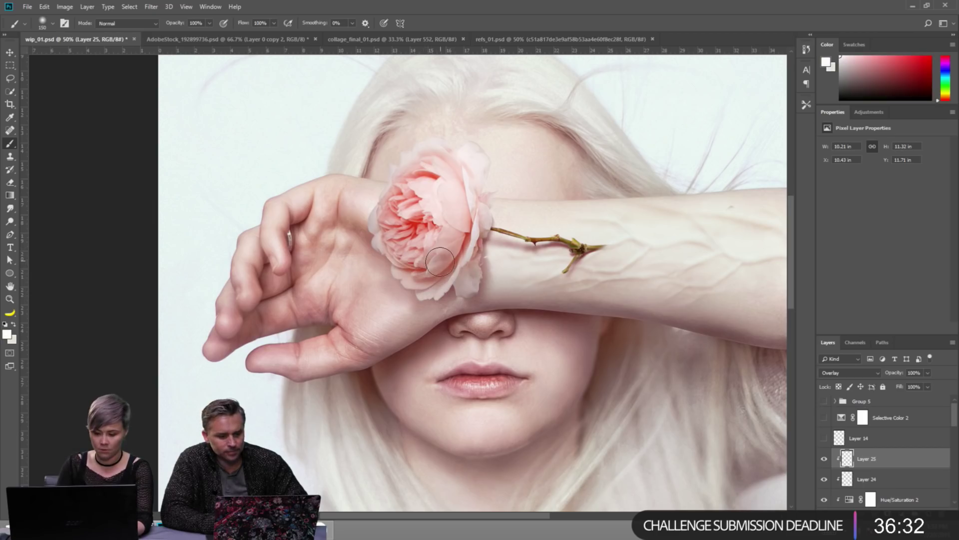
{"action": "key", "text": "ctrl+alt+z"}
Deepen the rose's lower petals on the Overlay layer with black and dark red brush strokes.
{"action": "key", "text": "x"}
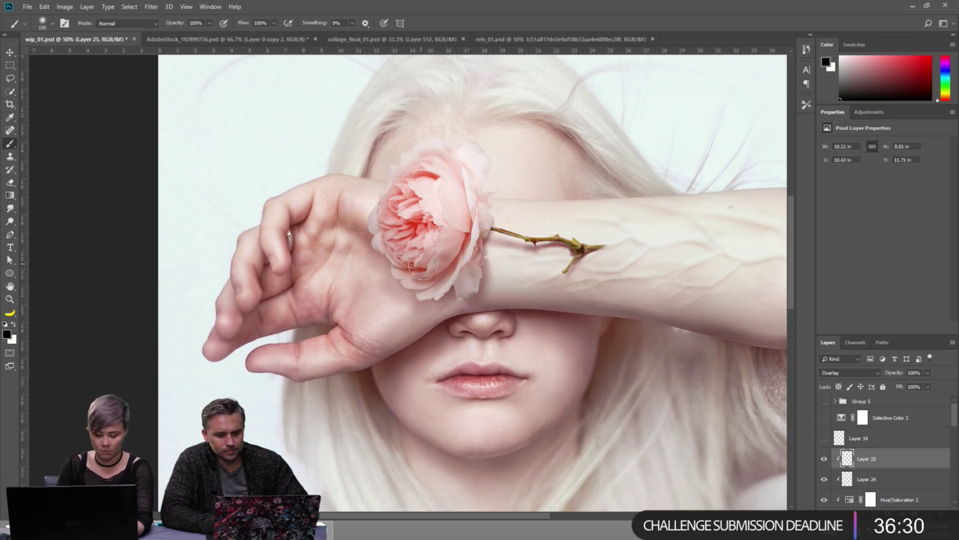
{"action": "mouse_move", "coordinate": [420, 268]}
{"action": "left_mouse_down"}
{"action": "mouse_move", "coordinate": [461, 235]}
{"action": "mouse_move", "coordinate": [439, 266]}
{"action": "mouse_move", "coordinate": [404, 264]}
{"action": "mouse_move", "coordinate": [382, 232]}
{"action": "mouse_move", "coordinate": [440, 271]}
{"action": "left_mouse_up"}
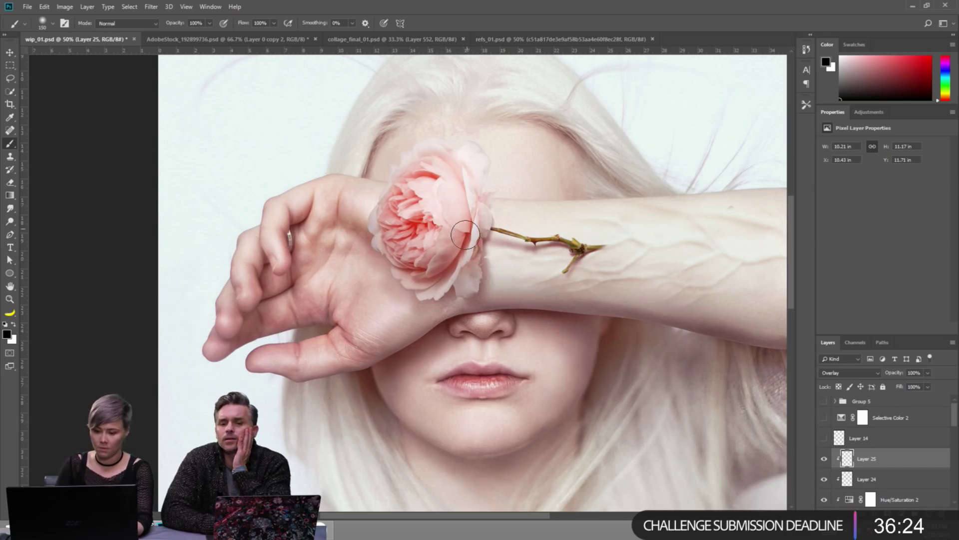
{"action": "left_click", "coordinate": [886, 75]}
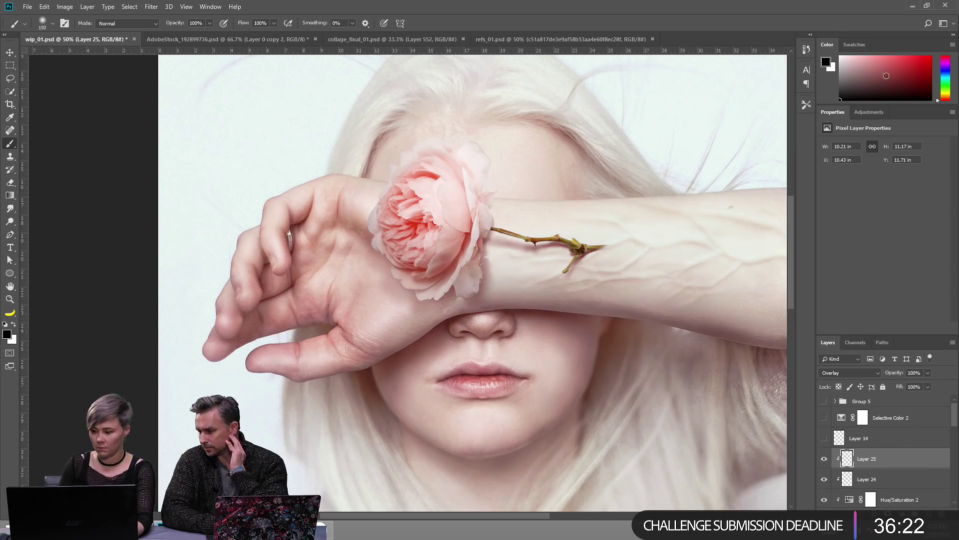
Compare the rose with and without the Overlay shading of Layer 25, and leave the layer visible.
{"action": "key", "text": "ctrl+minus"}
{"action": "key", "text": "ctrl+minus"}
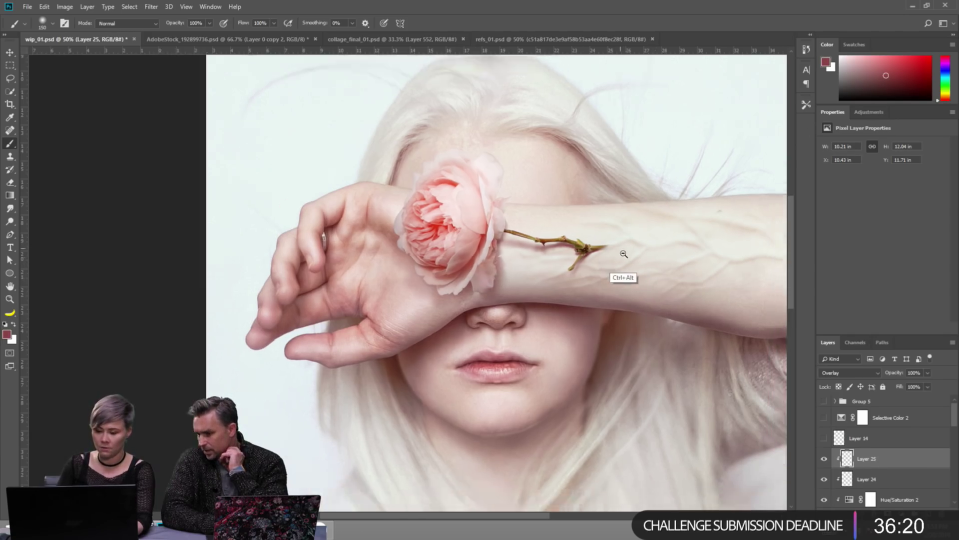
{"action": "key", "text": "v"}
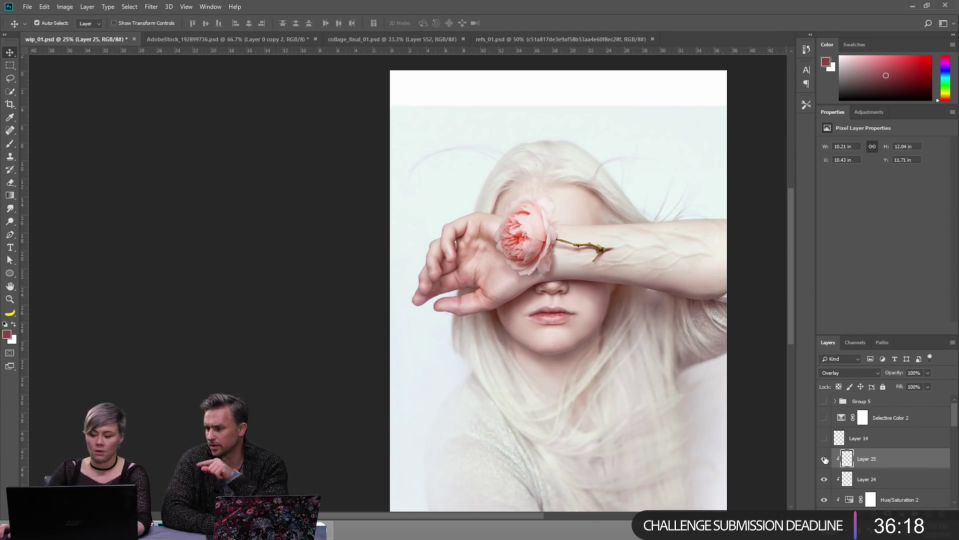
{"action": "key", "text": "ctrl+plus"}
{"action": "key", "text": "ctrl+plus"}
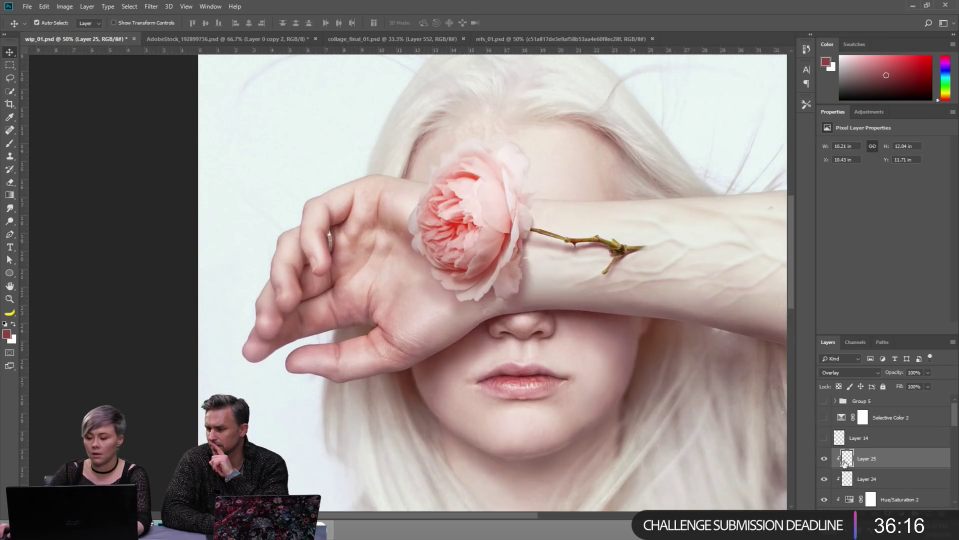
{"action": "left_click", "coordinate": [824, 460]}
{"action": "left_click", "coordinate": [825, 459]}
{"action": "left_click", "coordinate": [824, 460]}
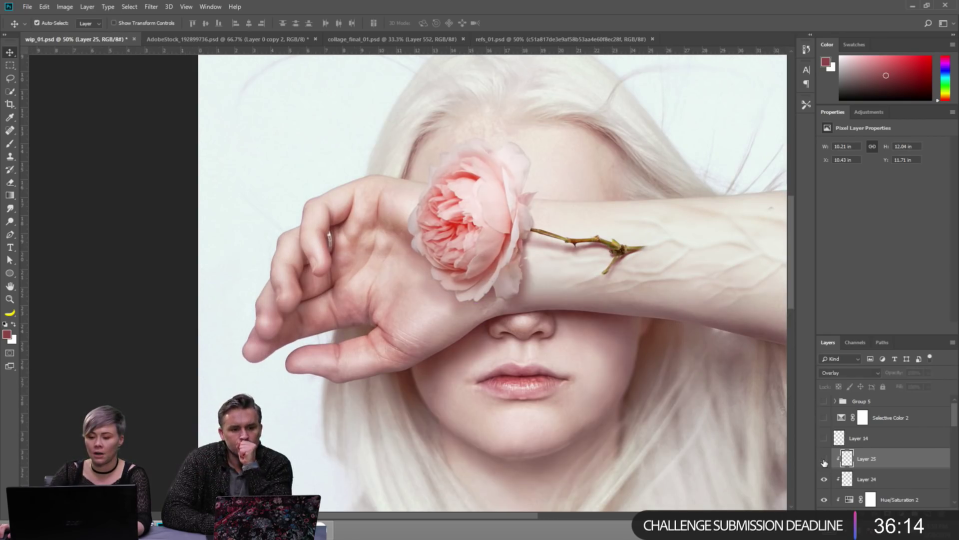
{"action": "left_click", "coordinate": [825, 460]}
{"action": "left_click", "coordinate": [824, 460]}
{"action": "left_click", "coordinate": [824, 460]}
{"action": "left_click", "coordinate": [825, 459]}
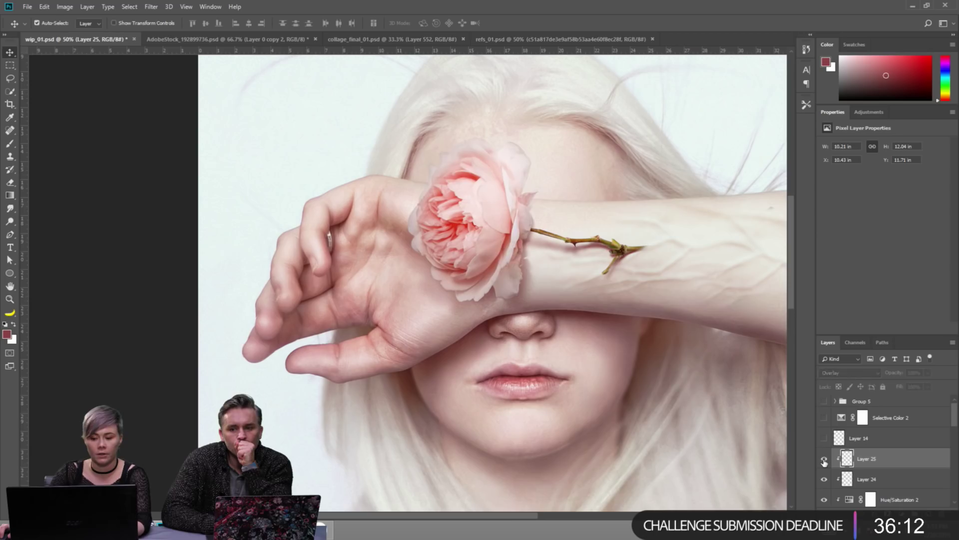
{"action": "left_click", "coordinate": [824, 459]}
{"action": "left_click", "coordinate": [825, 460]}
{"action": "left_click", "coordinate": [824, 460]}
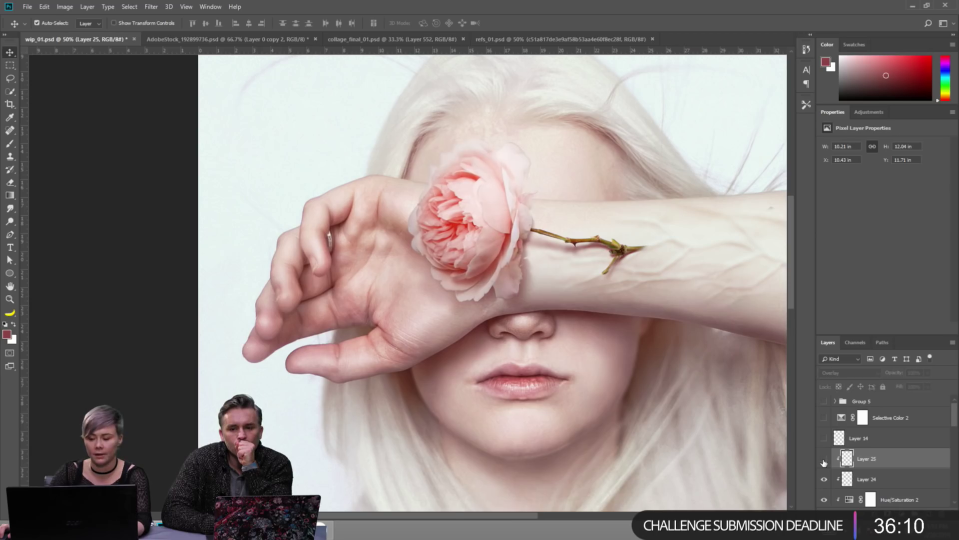
{"action": "left_click", "coordinate": [824, 460]}
{"action": "left_click", "coordinate": [824, 460]}
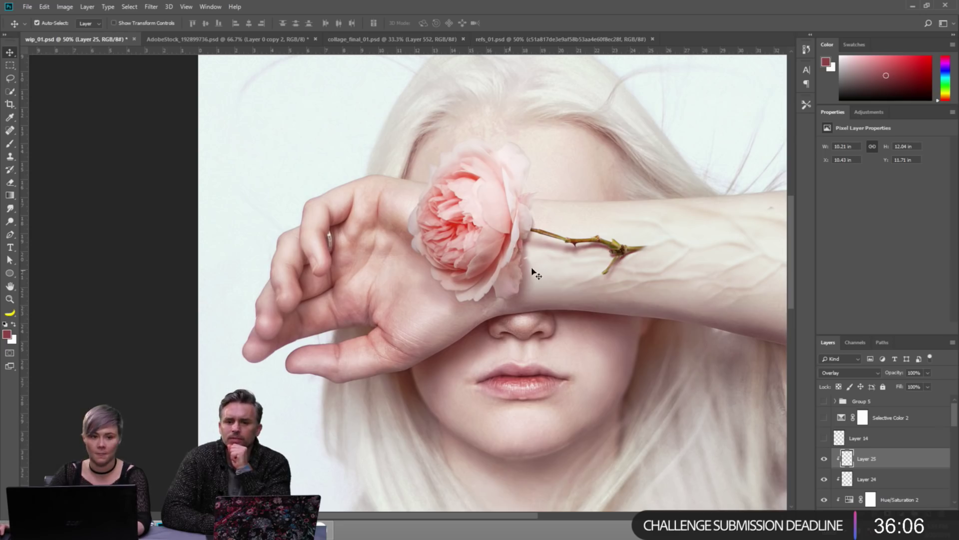
{"action": "left_click", "coordinate": [825, 459]}
{"action": "left_click", "coordinate": [825, 460]}
{"action": "left_click", "coordinate": [824, 460]}
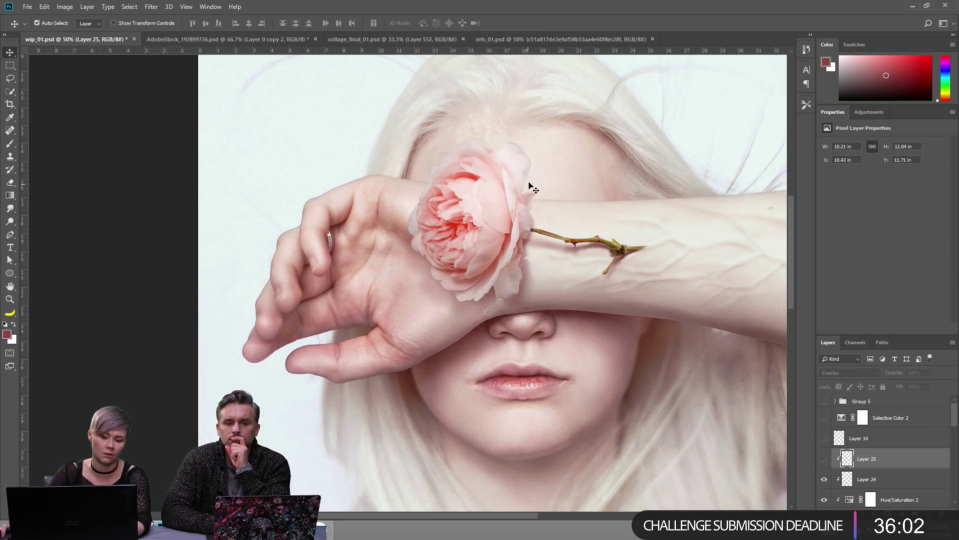
{"action": "left_click", "coordinate": [825, 459]}
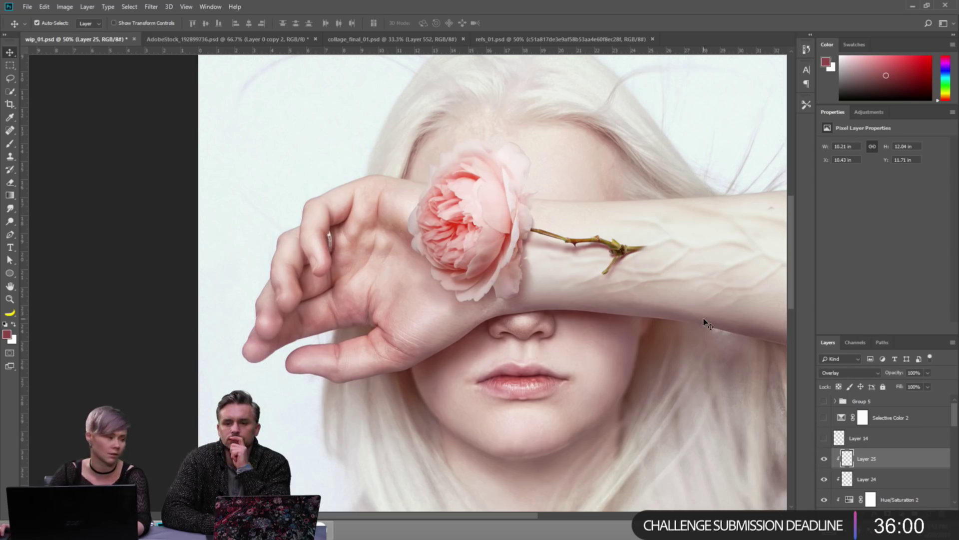
Select Layer 14 and examine how the rose and its stem blend into the wrist and veins.
{"action": "left_click_drag", "start_coordinate": [644, 239], "coordinate": [613, 255]}
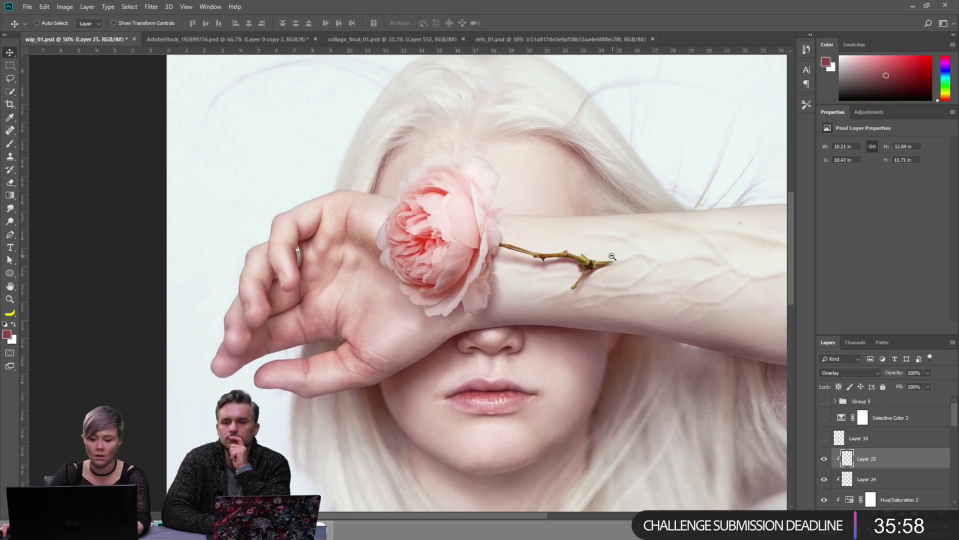
{"action": "scroll", "coordinate": [613, 254], "scroll_direction": "down", "scroll_amount": 1}
{"action": "left_click_drag", "start_coordinate": [652, 316], "coordinate": [643, 316]}
{"action": "left_click", "coordinate": [867, 440]}
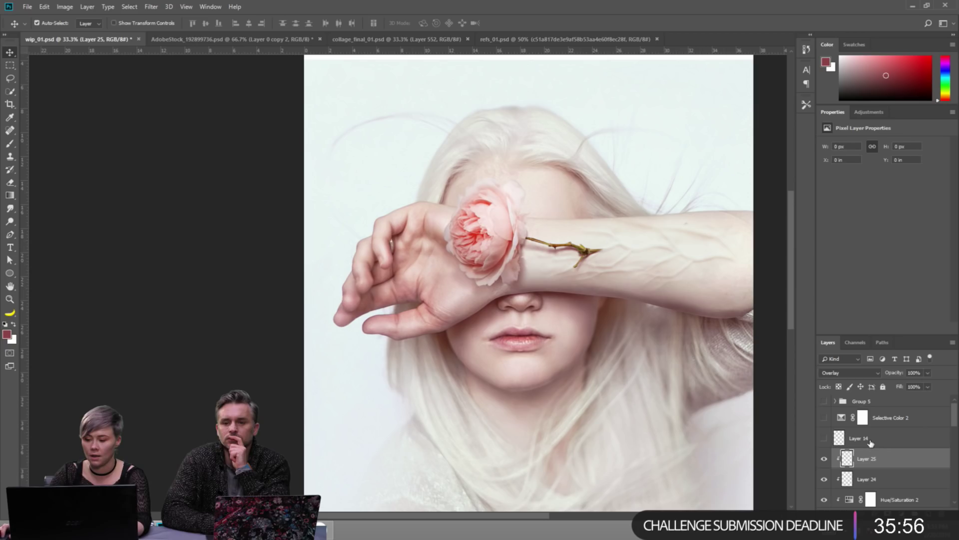
{"action": "scroll", "coordinate": [600, 248], "scroll_direction": "up", "scroll_amount": 2}
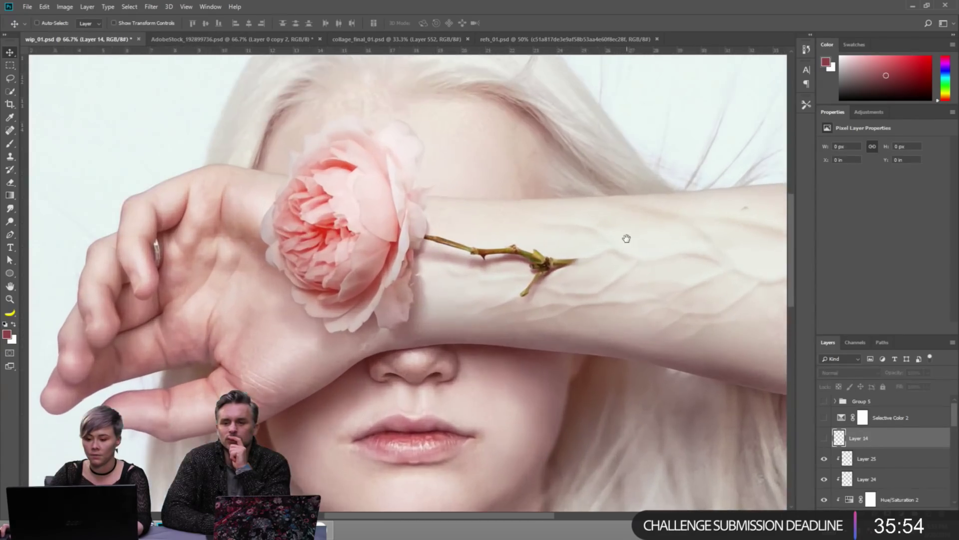
{"action": "left_click_drag", "start_coordinate": [623, 241], "coordinate": [591, 260]}
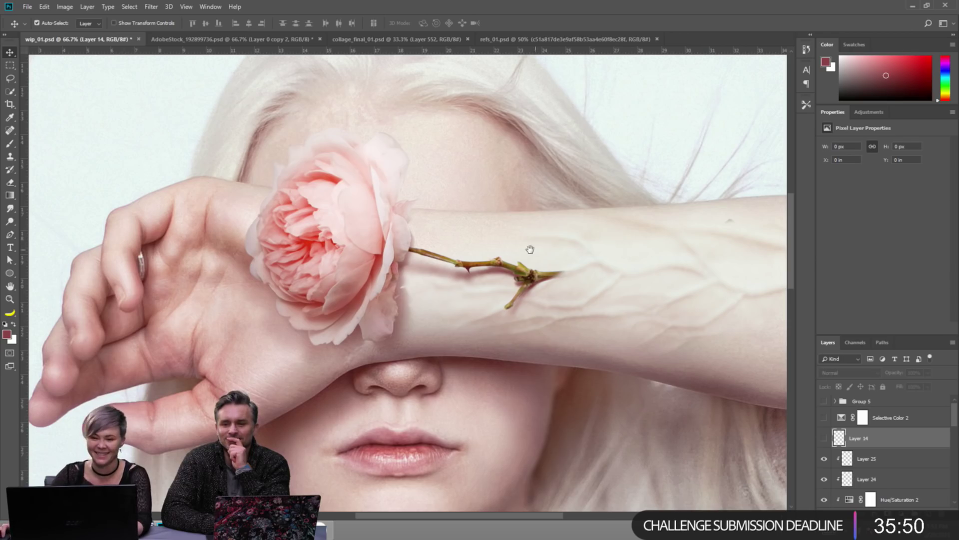
{"action": "mouse_move", "coordinate": [530, 250]}
{"action": "left_mouse_down"}
{"action": "mouse_move", "coordinate": [550, 251]}
{"action": "mouse_move", "coordinate": [533, 268]}
{"action": "left_mouse_up"}
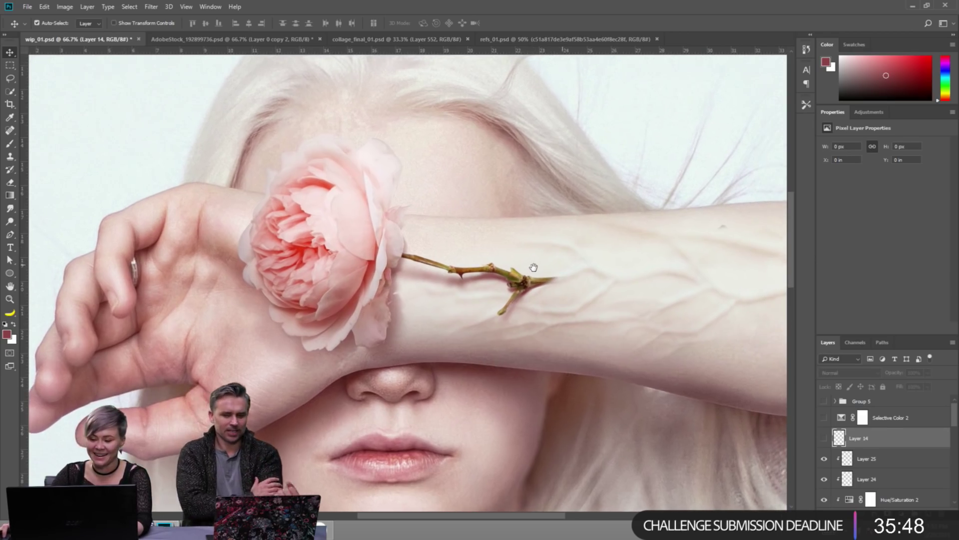
{"action": "left_click_drag", "start_coordinate": [317, 306], "coordinate": [372, 281]}
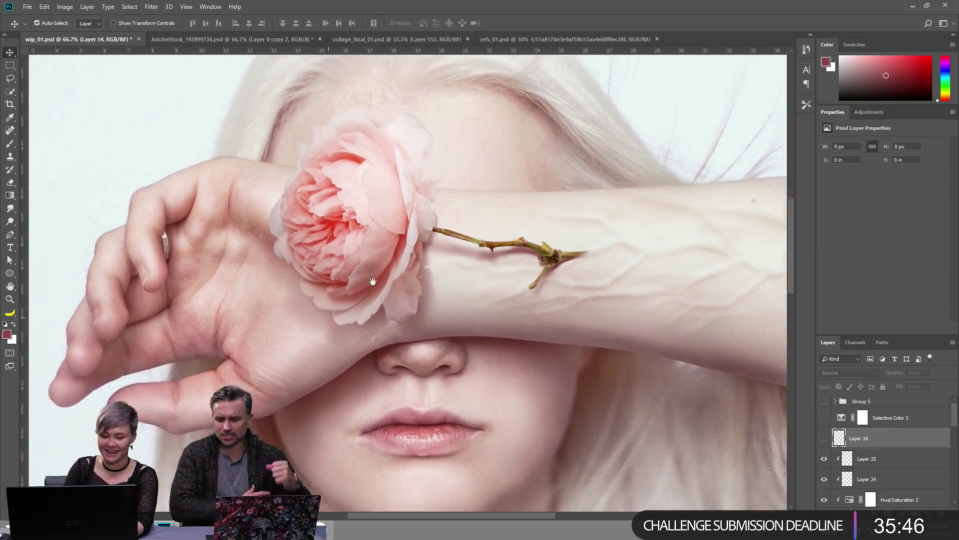
{"action": "scroll", "coordinate": [505, 333], "scroll_direction": "down", "scroll_amount": 1}
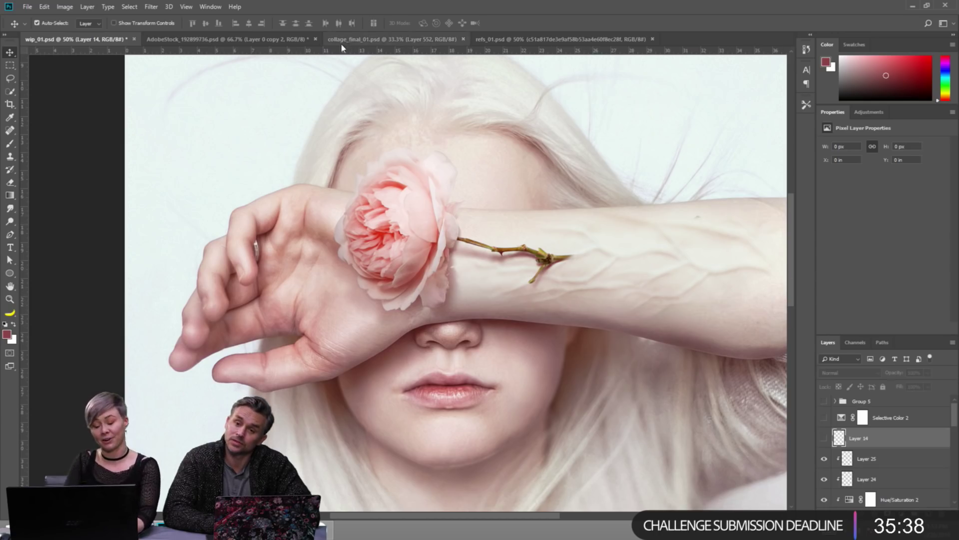
Switch to collage_final_01.psd and examine the branches and leaves growing out of the forearm's veins.
{"action": "left_click", "coordinate": [361, 40]}
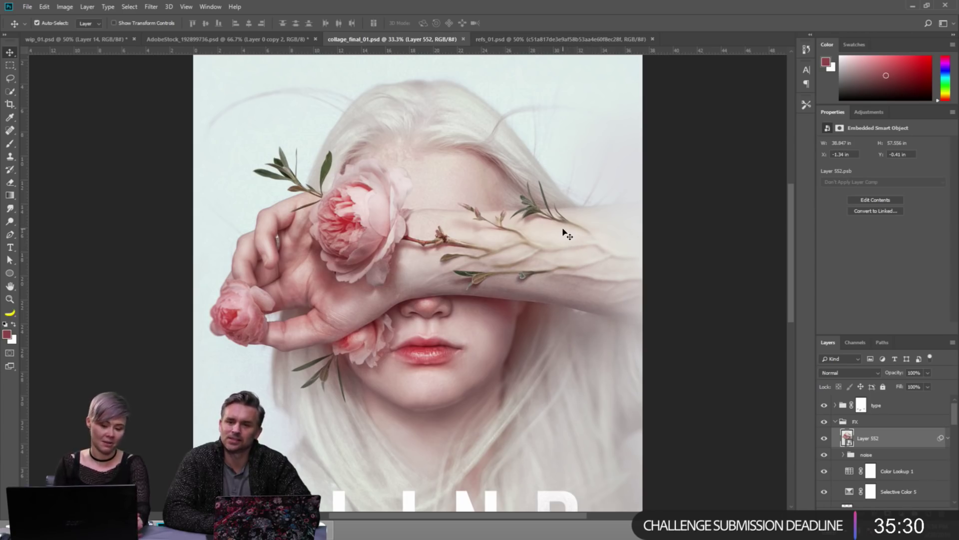
{"action": "scroll", "coordinate": [509, 265], "scroll_direction": "up", "scroll_amount": 4}
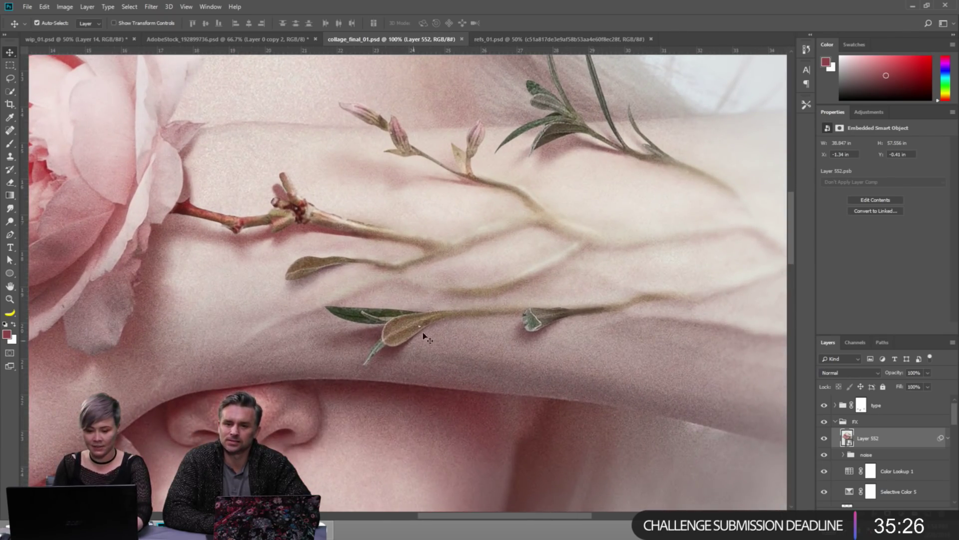
{"action": "left_click_drag", "start_coordinate": [596, 189], "coordinate": [563, 202]}
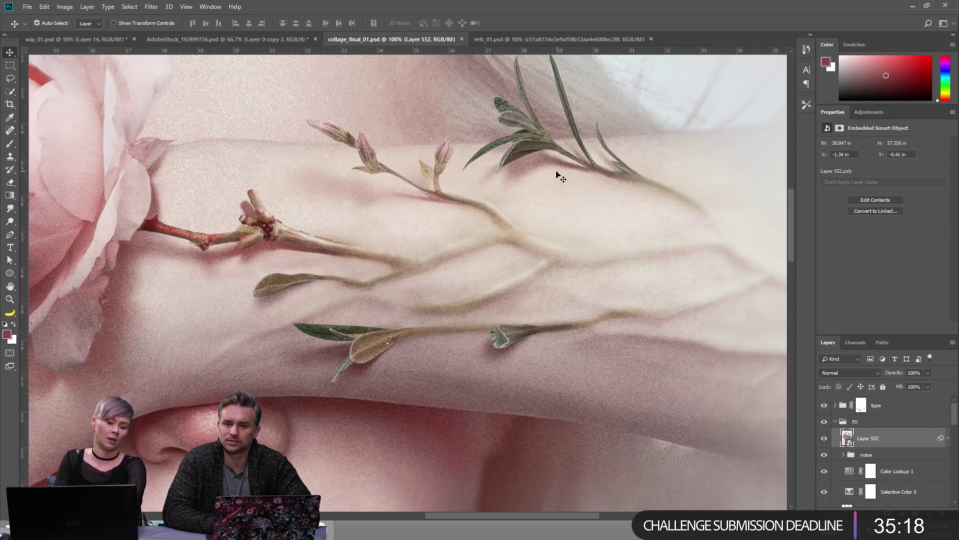
Compare the finished rose and branches in collage_final_01.psd with the rose and stem in wip_01.psd.
{"action": "scroll", "coordinate": [559, 176], "scroll_direction": "down", "scroll_amount": 3}
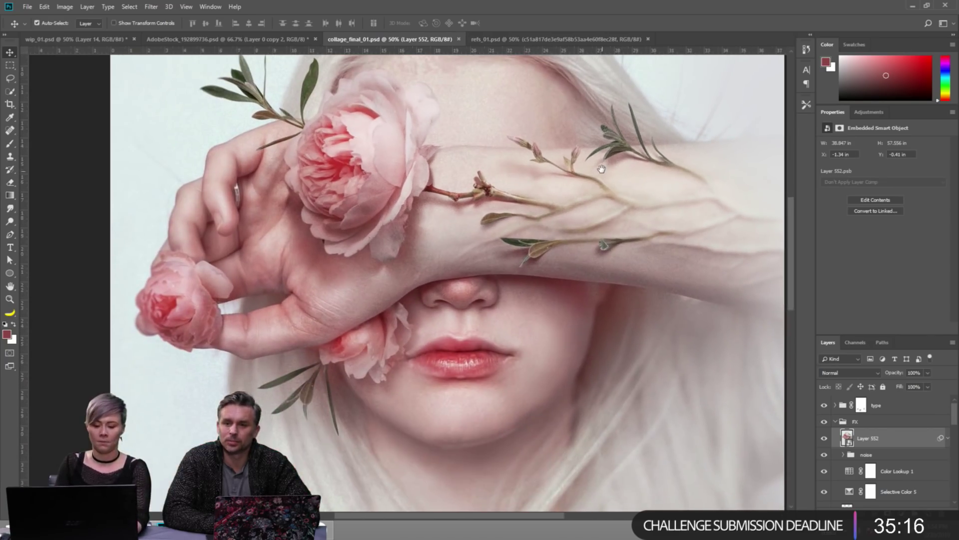
{"action": "left_click_drag", "start_coordinate": [601, 169], "coordinate": [599, 177]}
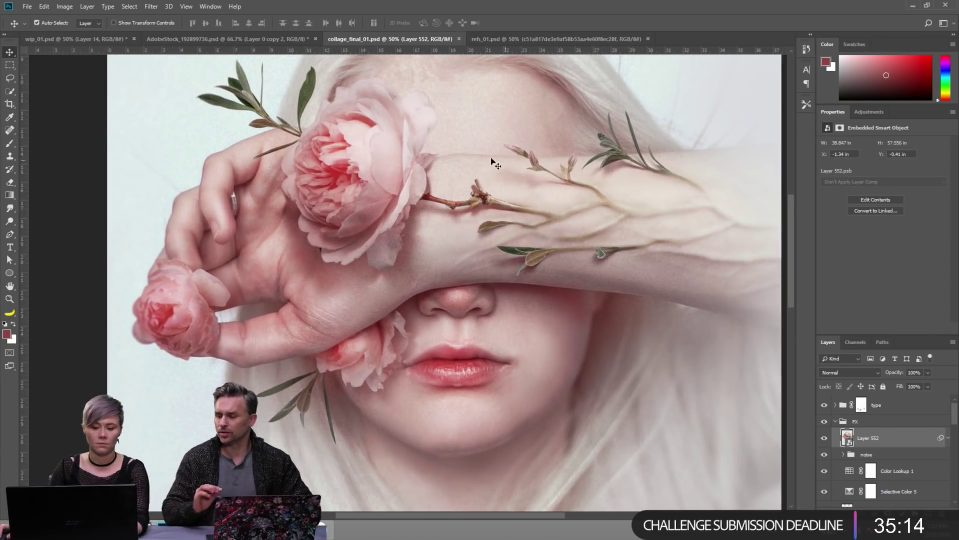
{"action": "left_click", "coordinate": [177, 37]}
{"action": "left_click", "coordinate": [76, 38]}
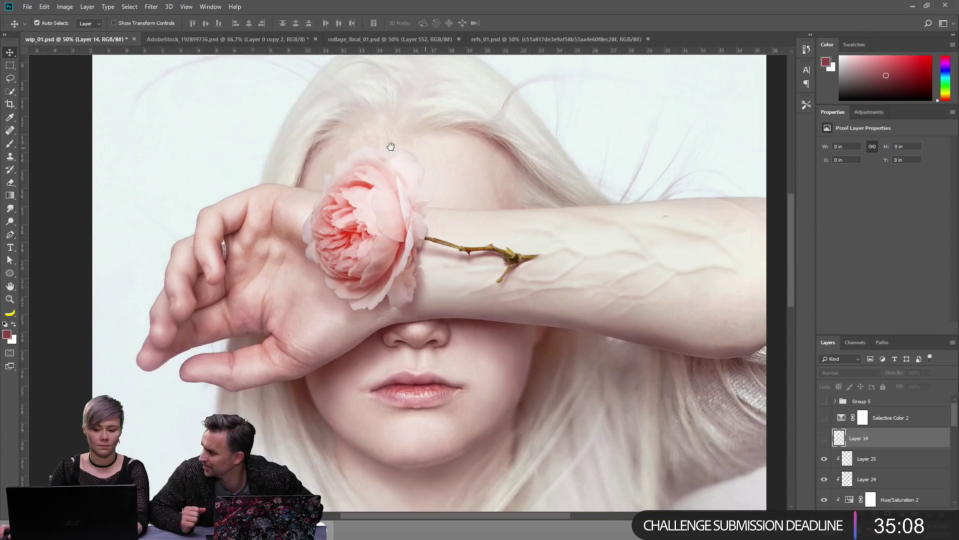
{"action": "left_click_drag", "start_coordinate": [391, 147], "coordinate": [389, 145]}
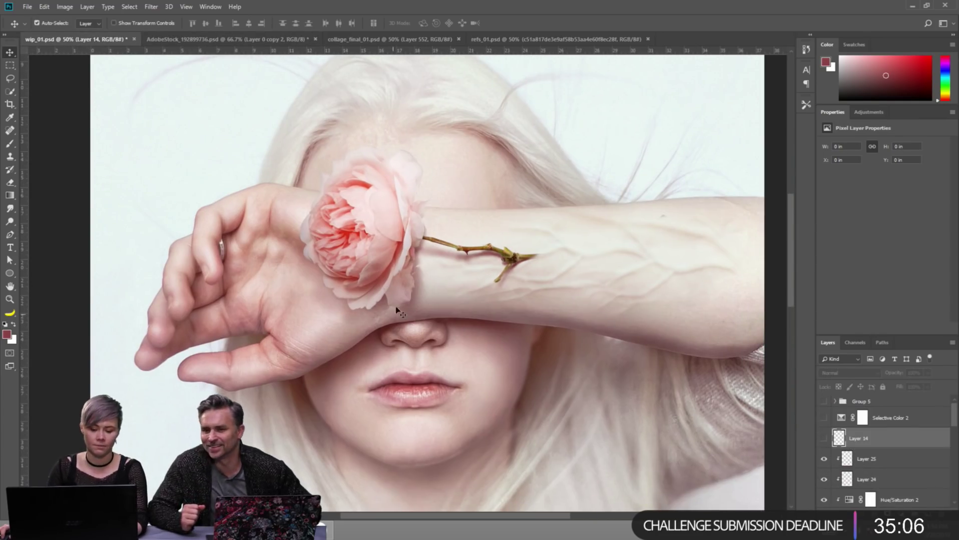
{"action": "left_click", "coordinate": [413, 41]}
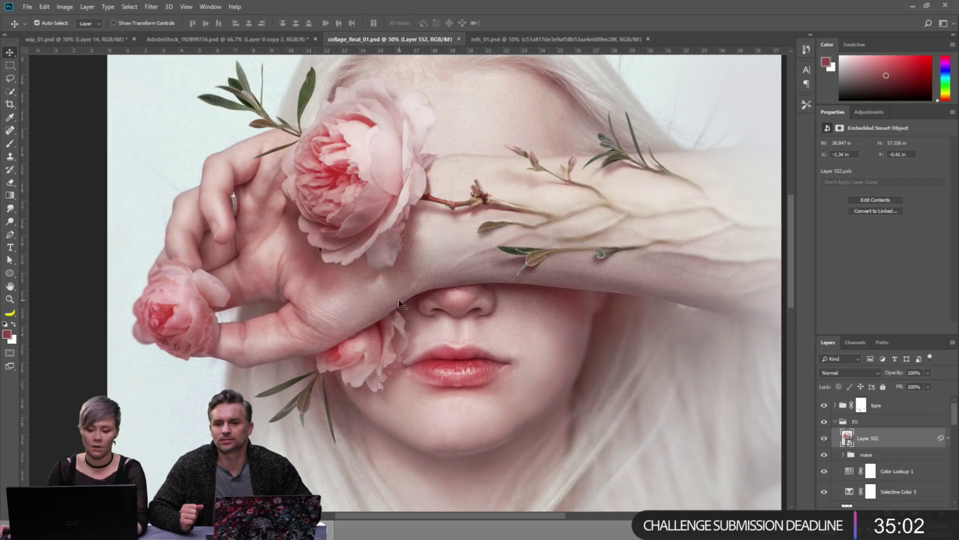
{"action": "left_click_drag", "start_coordinate": [464, 281], "coordinate": [454, 317]}
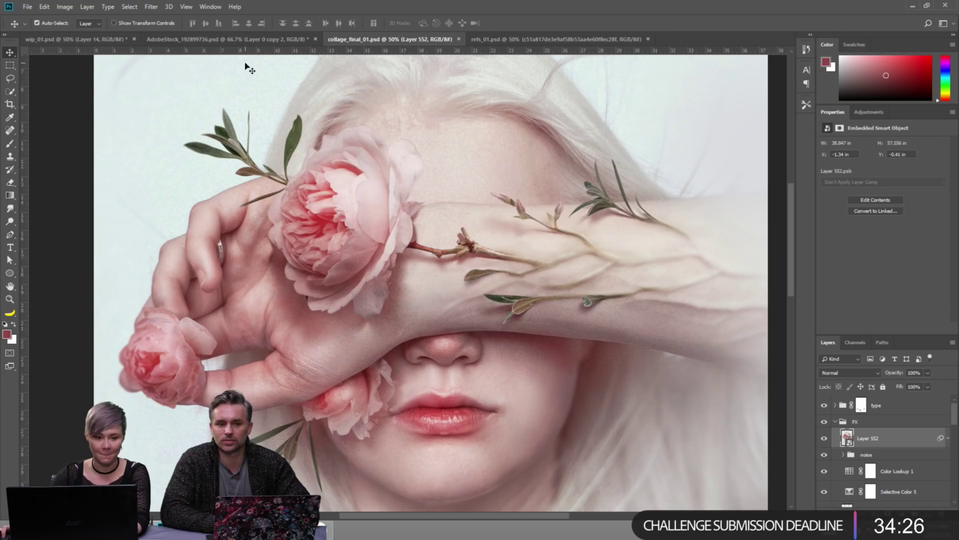
Switch to wip_01.psd and add a Gradient Map adjustment layer directly above Layer 14.
{"action": "left_click", "coordinate": [81, 36]}
{"action": "scroll", "coordinate": [502, 206], "scroll_direction": "right", "scroll_amount": 2}
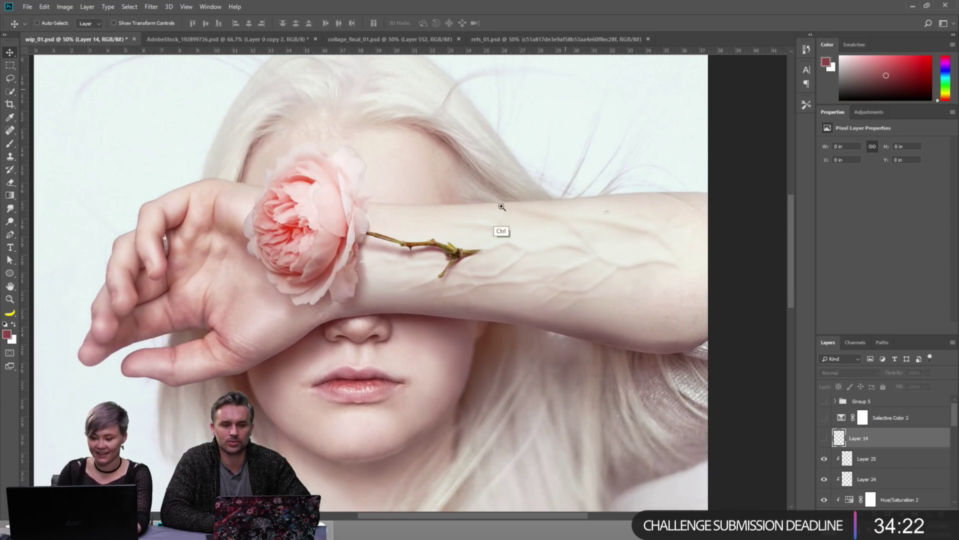
{"action": "left_click_drag", "start_coordinate": [440, 267], "coordinate": [606, 297]}
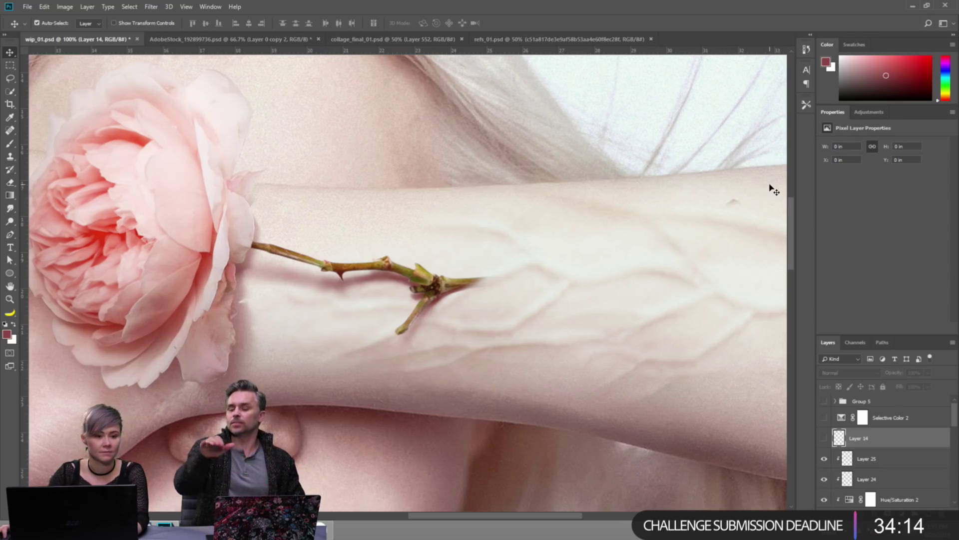
{"action": "left_click_drag", "start_coordinate": [507, 170], "coordinate": [492, 182]}
{"action": "left_click", "coordinate": [870, 113]}
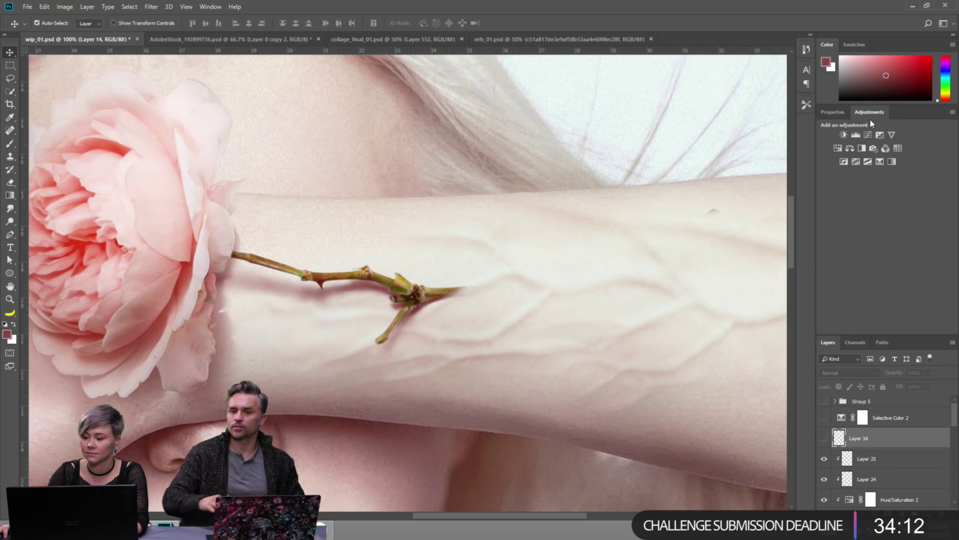
{"action": "left_click", "coordinate": [892, 162]}
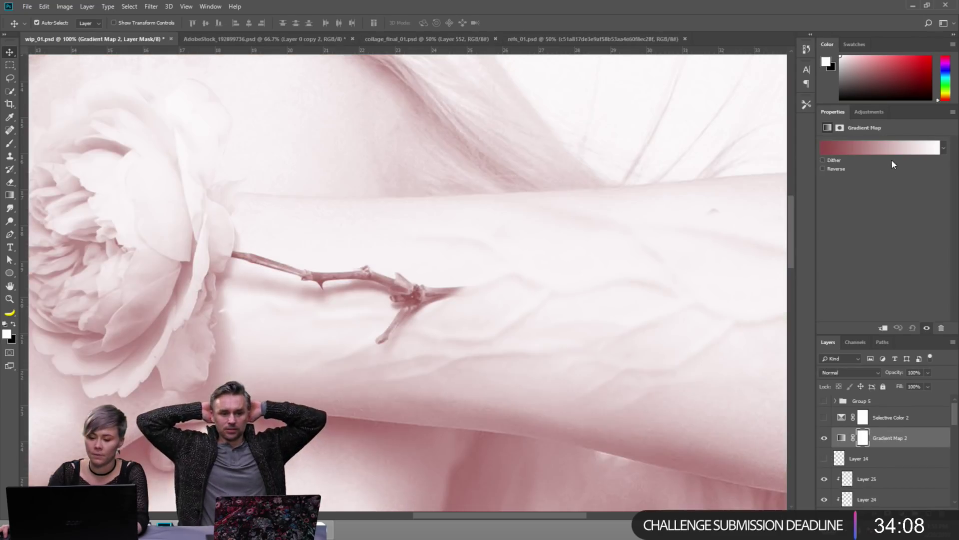
{"action": "key", "text": "ctrl+z"}
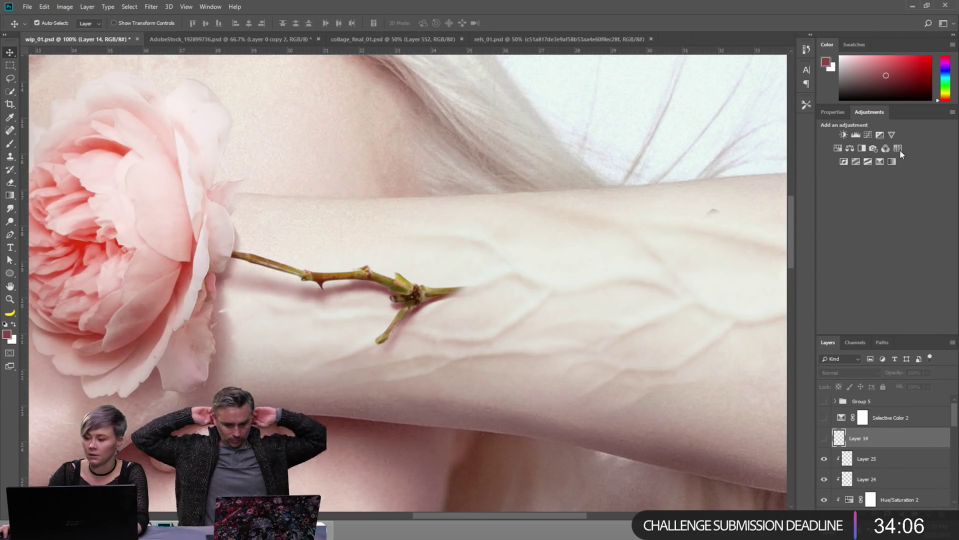
{"action": "left_click", "coordinate": [891, 162]}
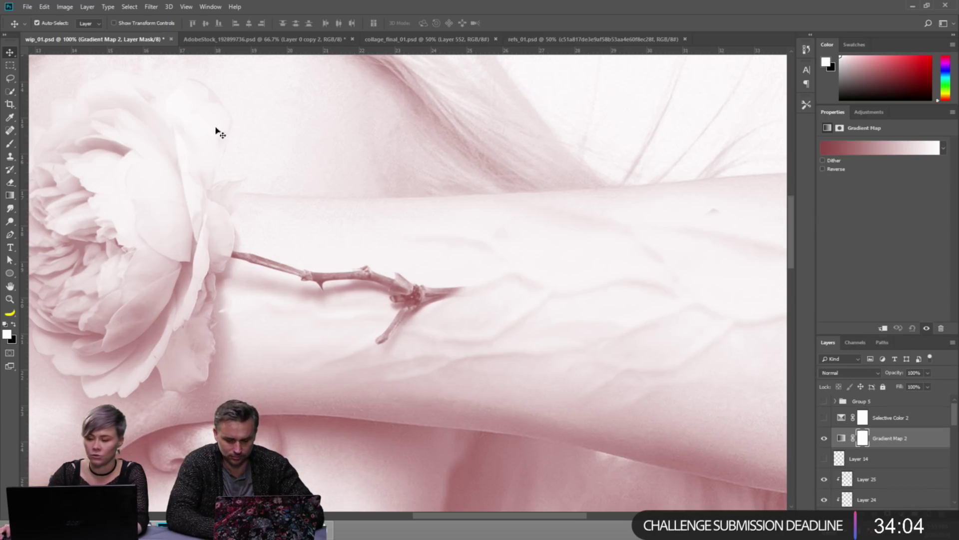
Invert the Gradient Map 2 layer mask to black and hide the adjustment layer.
{"action": "left_click", "coordinate": [10, 65]}
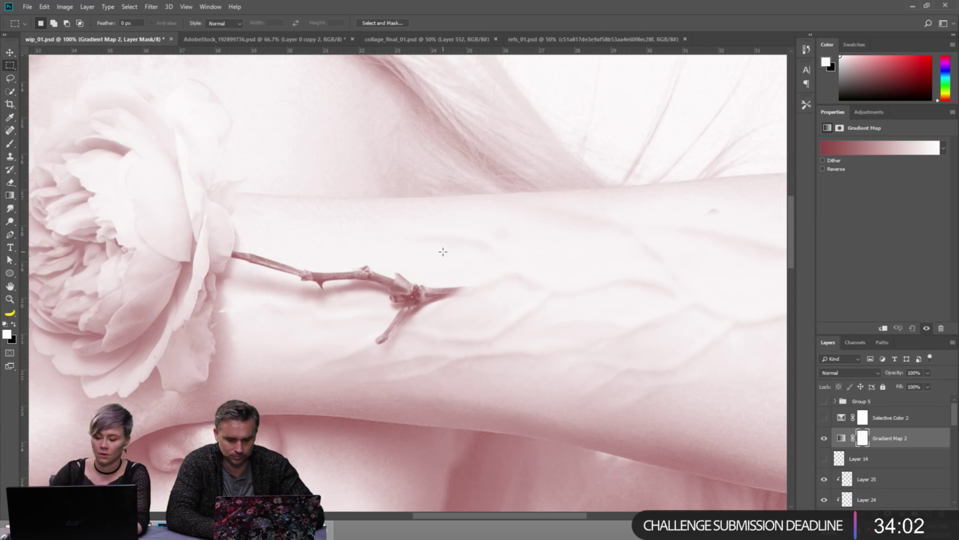
{"action": "left_click", "coordinate": [863, 438]}
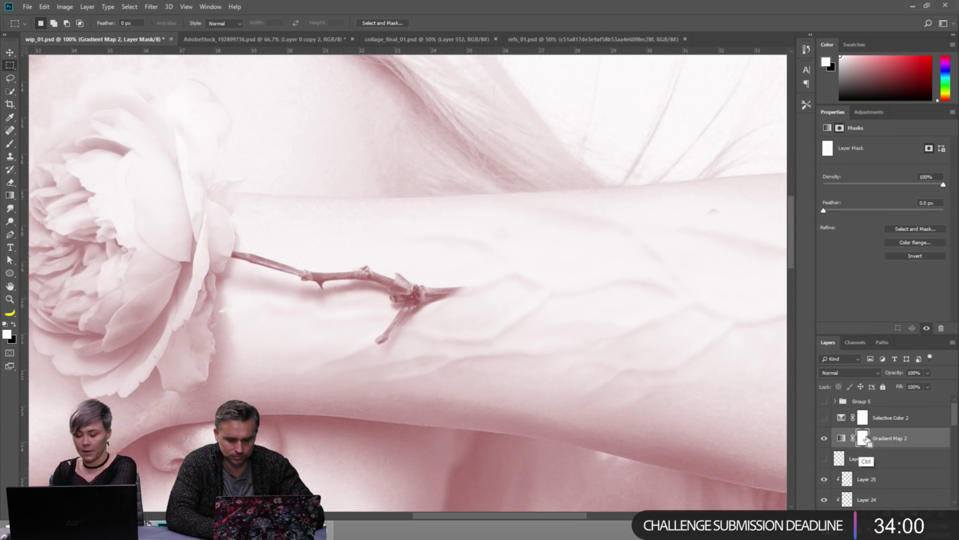
{"action": "key", "text": "ctrl+i"}
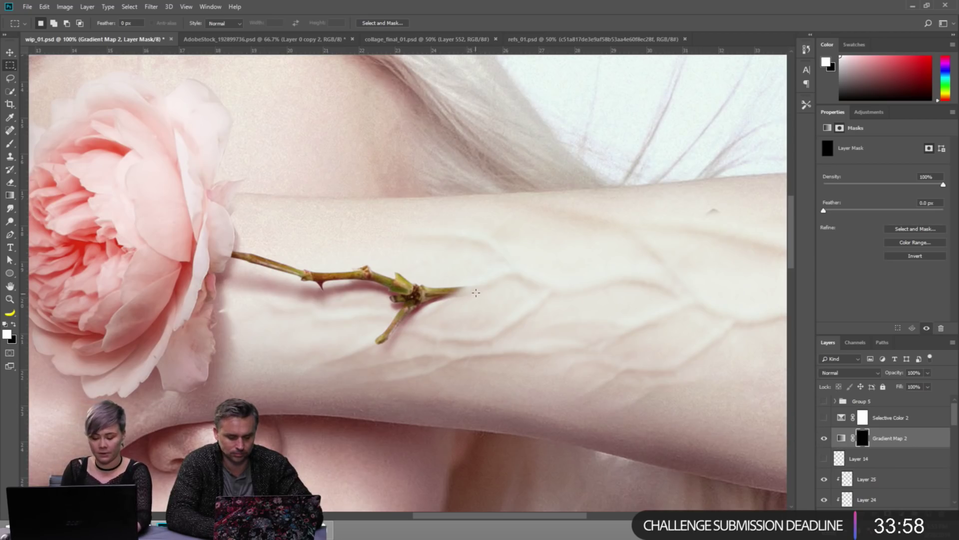
{"action": "key", "text": "b"}
{"action": "key", "text": "x"}
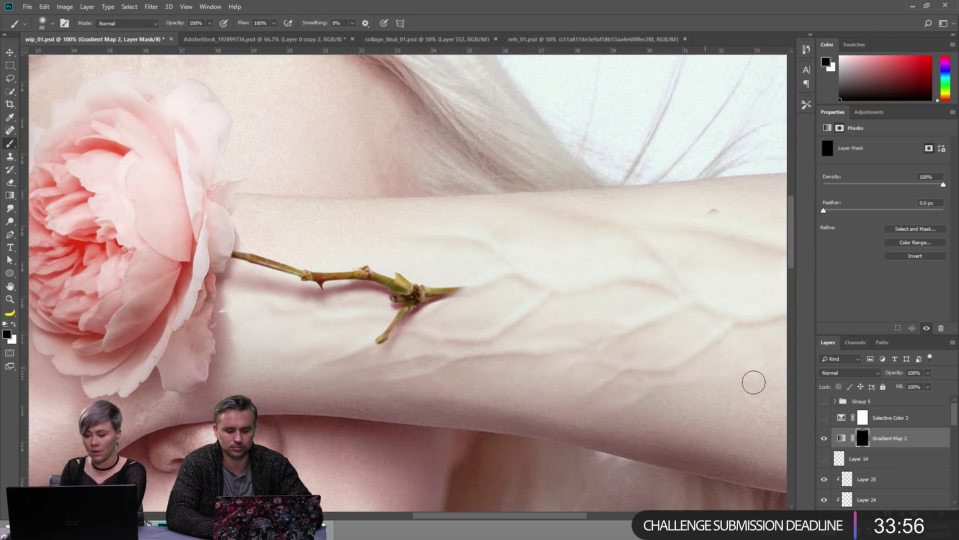
{"action": "left_click", "coordinate": [823, 439]}
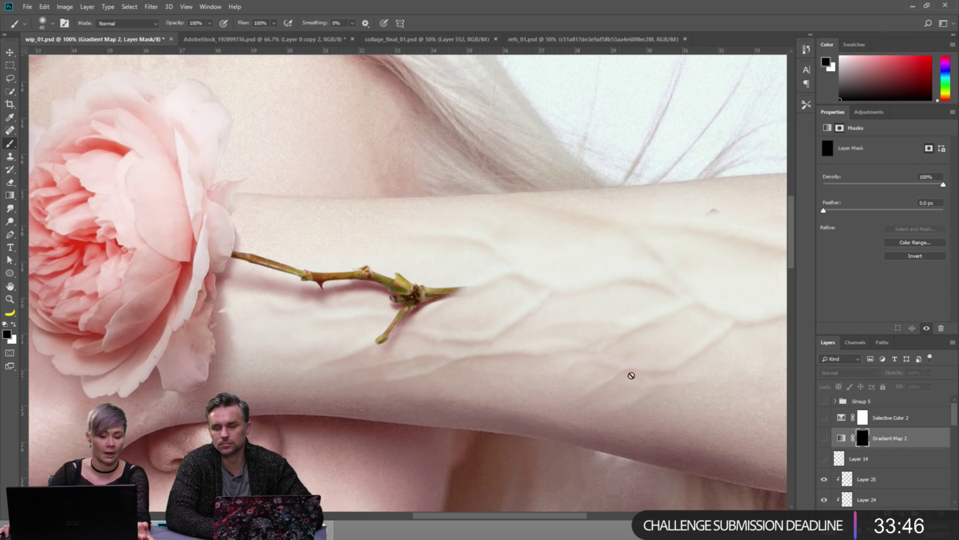
Group the rose's layers from Layer 25 down to Layer 13 and name the group flower.
{"action": "scroll", "coordinate": [889, 434], "scroll_direction": "down", "scroll_amount": 1}
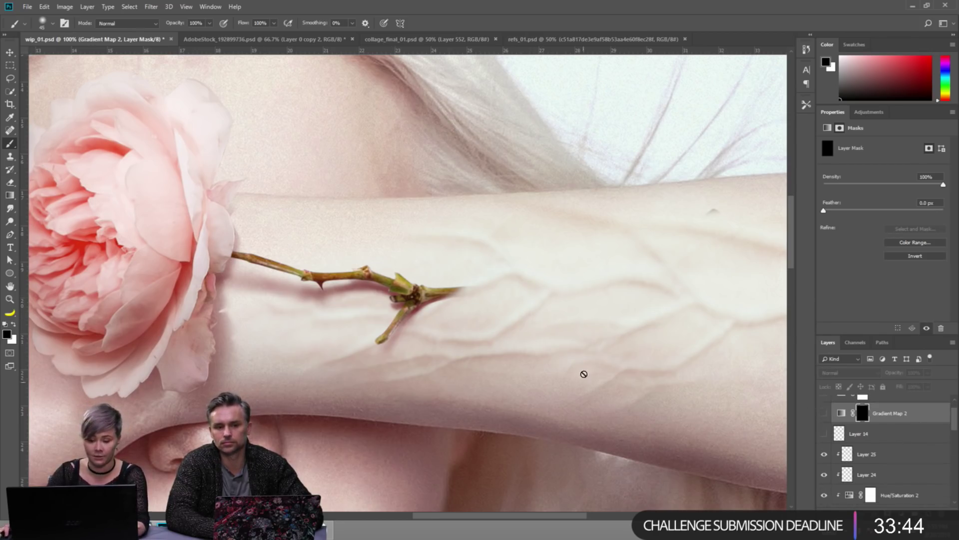
{"action": "left_click", "coordinate": [882, 452]}
{"action": "scroll", "coordinate": [882, 454], "scroll_direction": "down", "scroll_amount": 4}
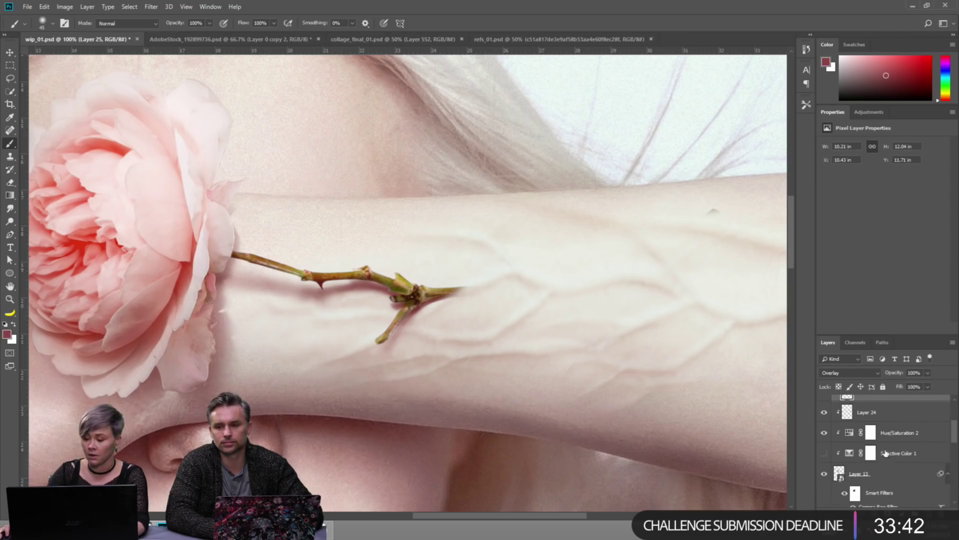
{"action": "left_click", "coordinate": [882, 456]}
{"action": "key", "text": "ctrl+g"}
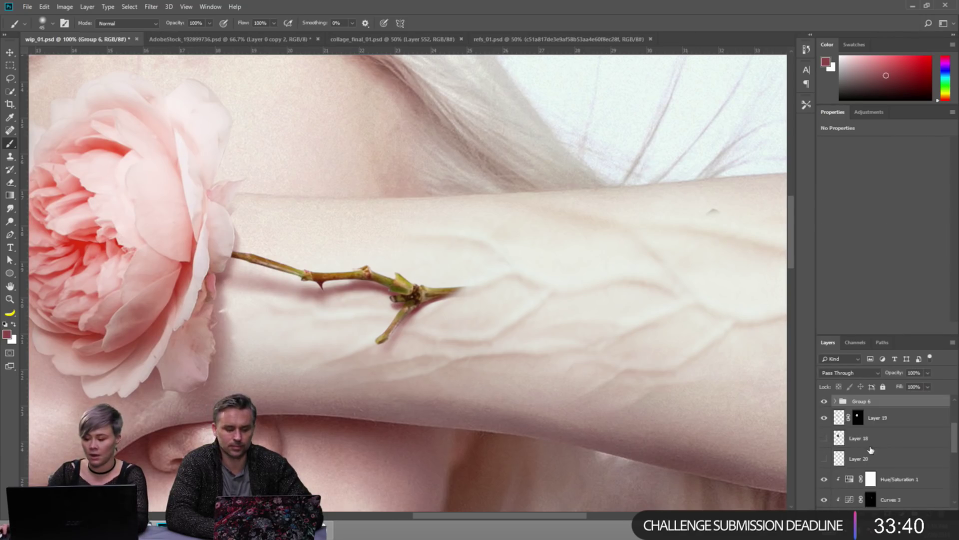
{"action": "left_click", "coordinate": [825, 426]}
{"action": "left_click", "coordinate": [824, 426]}
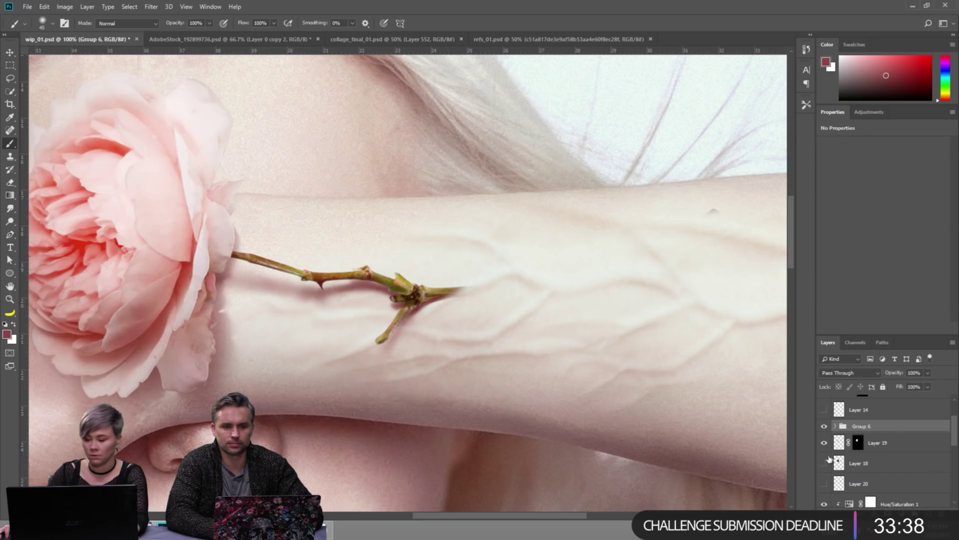
{"action": "double_click", "coordinate": [866, 427]}
{"action": "type", "text": "flow"}
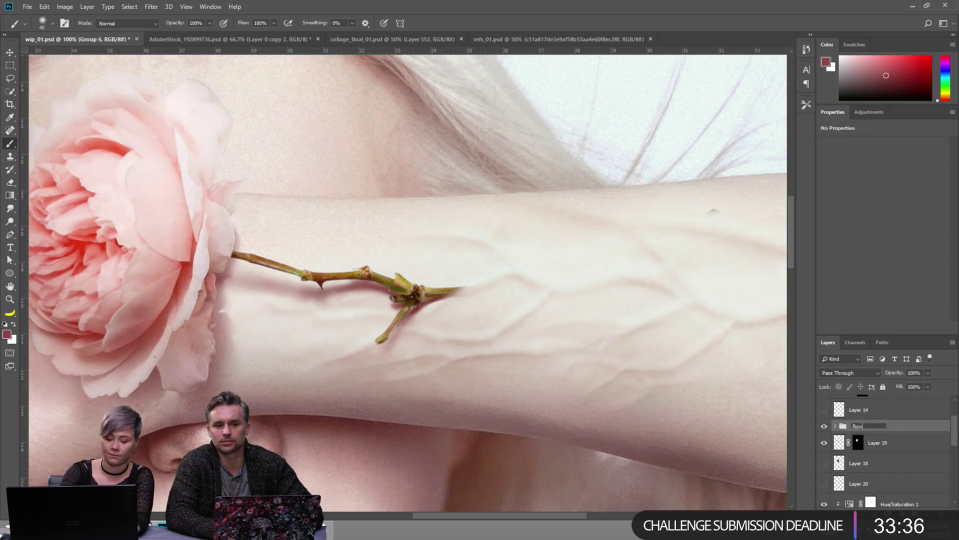
{"action": "type", "text": "er"}
{"action": "key", "text": "Return"}
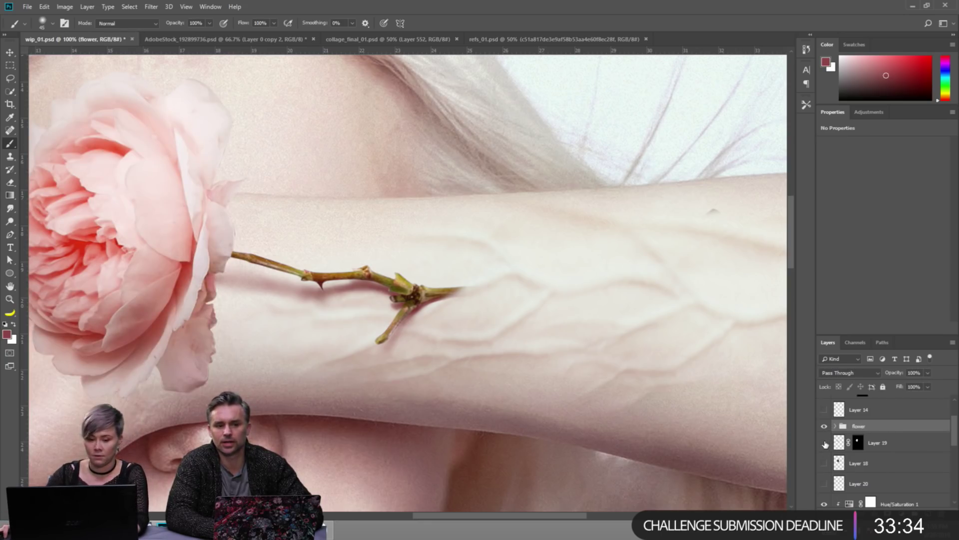
Move the rose's shadow, Layer 19, to the end of the flower group and collapse the group.
{"action": "left_click", "coordinate": [884, 442]}
{"action": "left_click", "coordinate": [852, 428]}
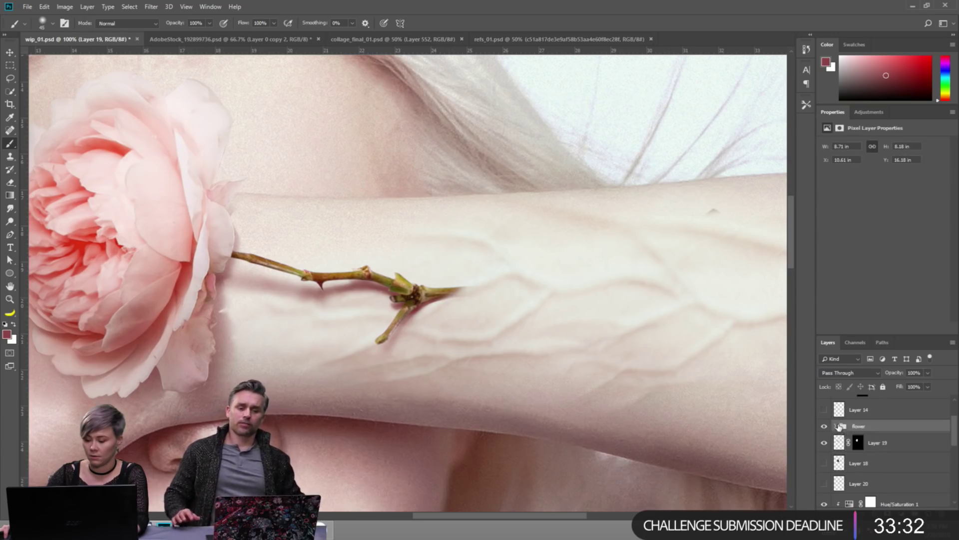
{"action": "left_click", "coordinate": [834, 428]}
{"action": "scroll", "coordinate": [880, 450], "scroll_direction": "down", "scroll_amount": 5}
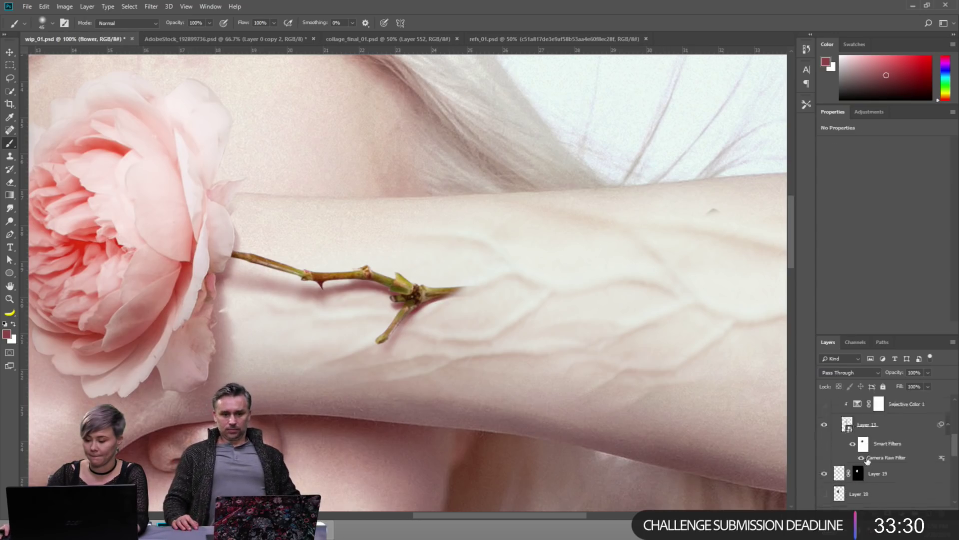
{"action": "left_click", "coordinate": [894, 436]}
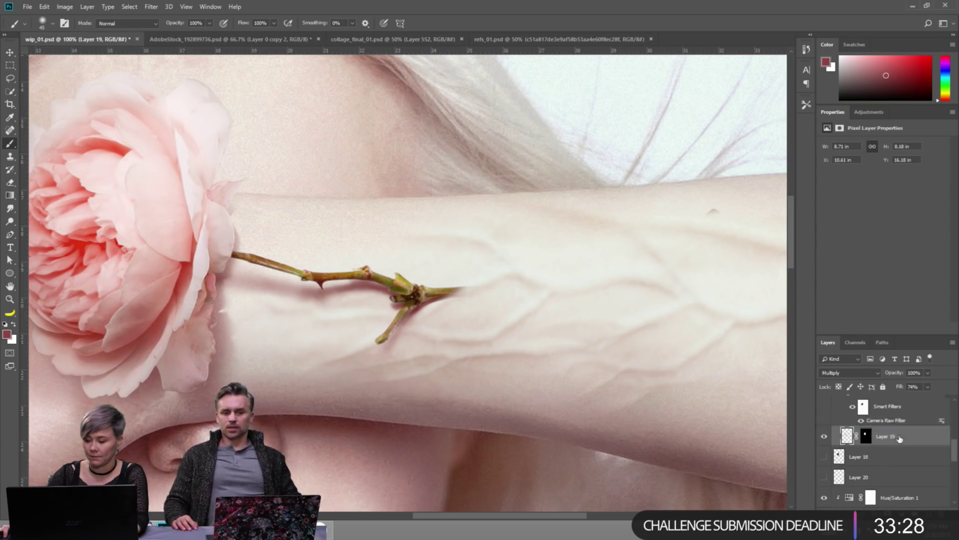
{"action": "scroll", "coordinate": [839, 419], "scroll_direction": "up", "scroll_amount": 5}
{"action": "scroll", "coordinate": [838, 420], "scroll_direction": "down", "scroll_amount": 4}
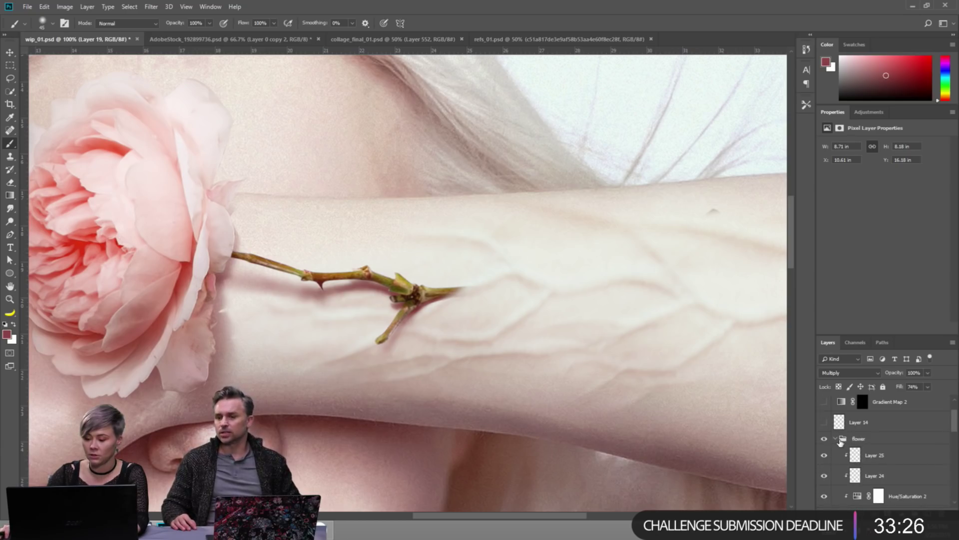
{"action": "left_click", "coordinate": [844, 439]}
{"action": "left_click", "coordinate": [835, 439]}
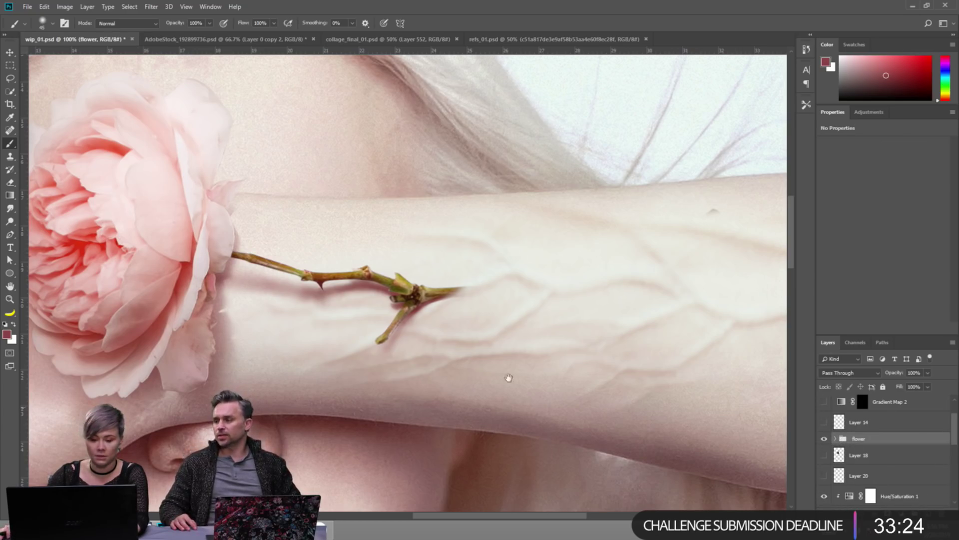
Compare the wrist with and without the flower group, and leave the group visible.
{"action": "left_click_drag", "start_coordinate": [507, 379], "coordinate": [470, 285]}
{"action": "scroll", "coordinate": [460, 270], "scroll_direction": "up", "scroll_amount": 2}
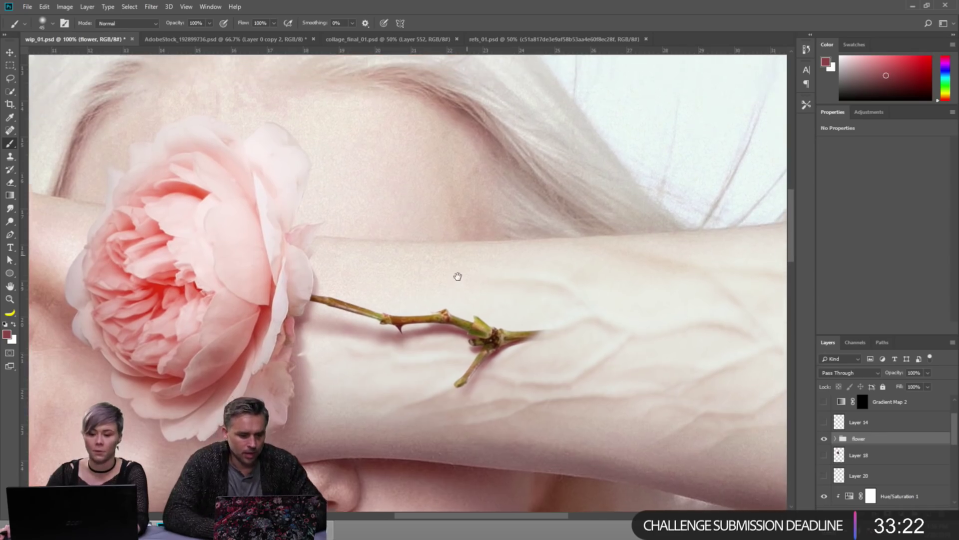
{"action": "scroll", "coordinate": [464, 245], "scroll_direction": "down", "scroll_amount": 3}
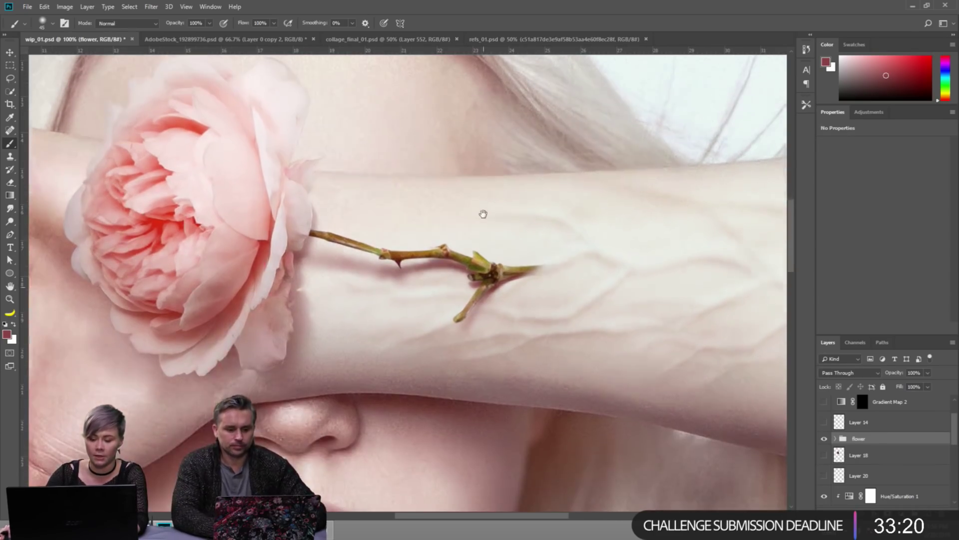
{"action": "left_click", "coordinate": [823, 438]}
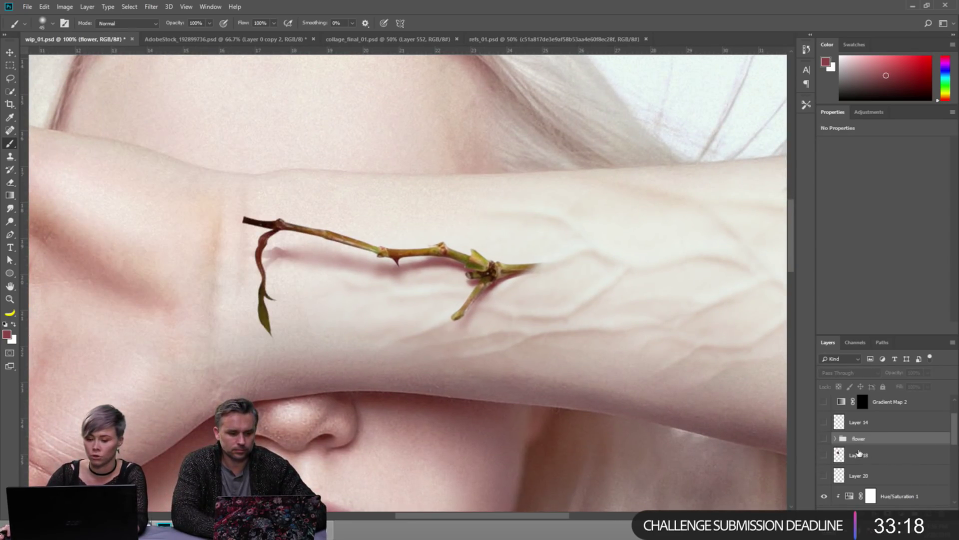
{"action": "left_click", "coordinate": [823, 438]}
Group the stem's layers from Hue/Saturation 1 down to Layer 23 and open the new group's name for editing.
{"action": "scroll", "coordinate": [825, 457], "scroll_direction": "down", "scroll_amount": 3}
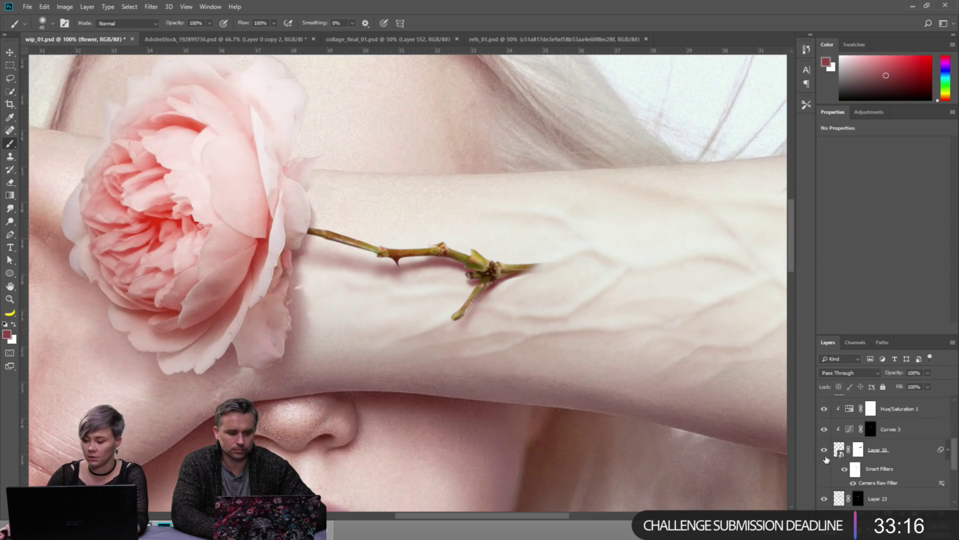
{"action": "left_click", "coordinate": [825, 449]}
{"action": "left_click", "coordinate": [824, 449]}
{"action": "left_click", "coordinate": [896, 409]}
{"action": "scroll", "coordinate": [895, 476], "scroll_direction": "down", "scroll_amount": 2}
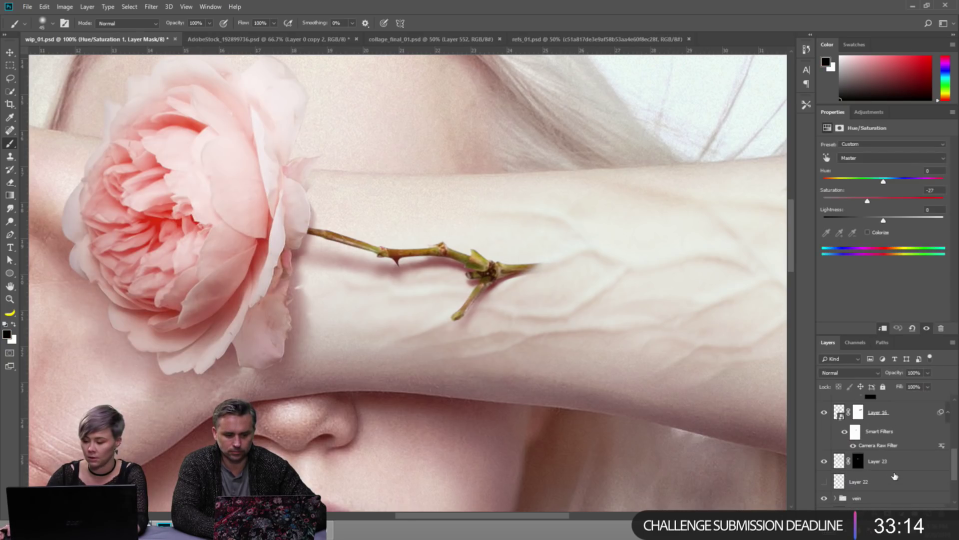
{"action": "left_click", "coordinate": [892, 463], "text": "shift"}
{"action": "key", "text": "ctrl+g"}
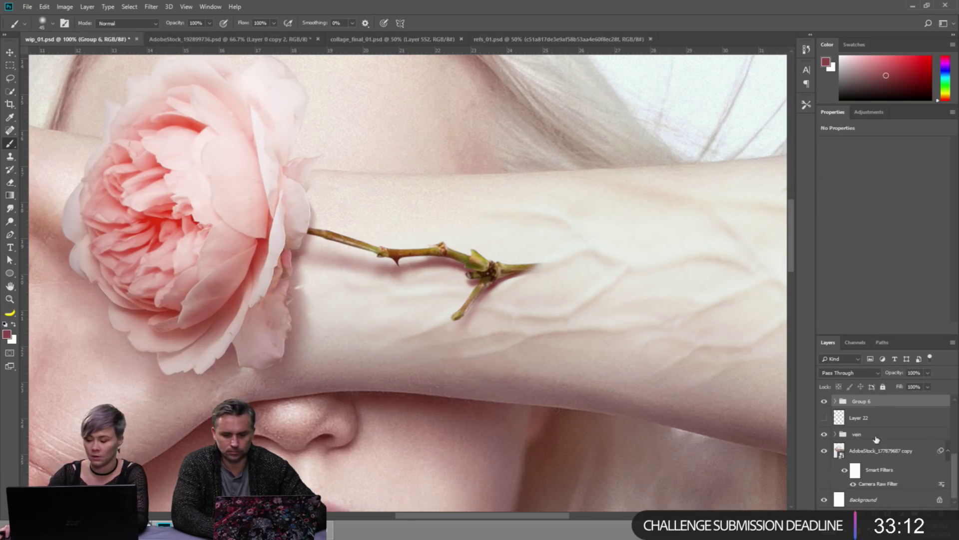
{"action": "double_click", "coordinate": [866, 406]}
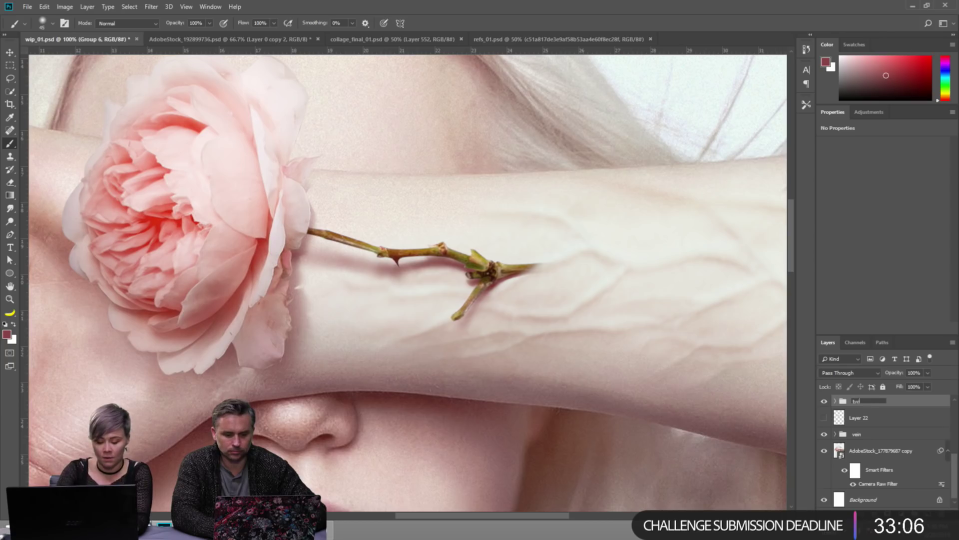
Name the new group twig and move it directly below the flower group, with both groups hidden.
{"action": "key", "text": "Return"}
{"action": "scroll", "coordinate": [834, 440], "scroll_direction": "up", "scroll_amount": 2}
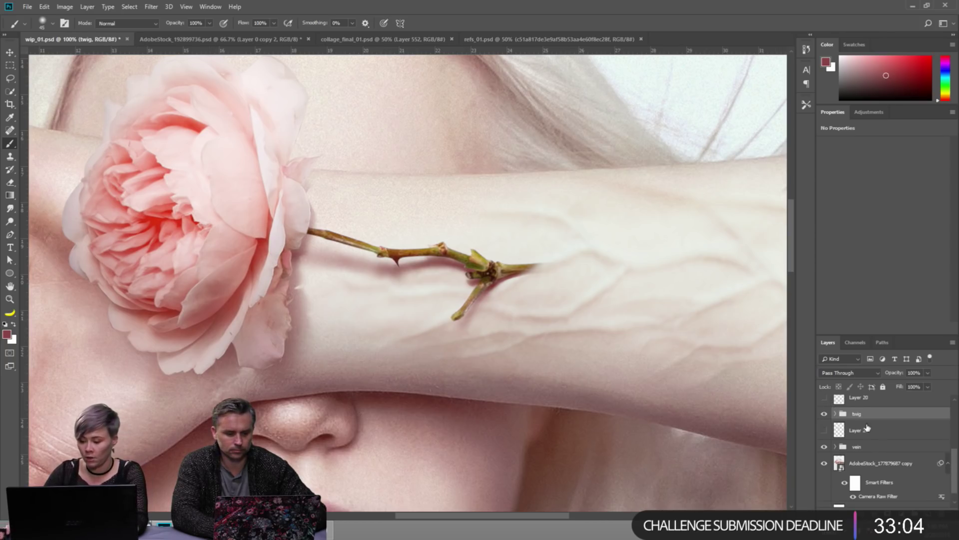
{"action": "scroll", "coordinate": [833, 439], "scroll_direction": "up", "scroll_amount": 2}
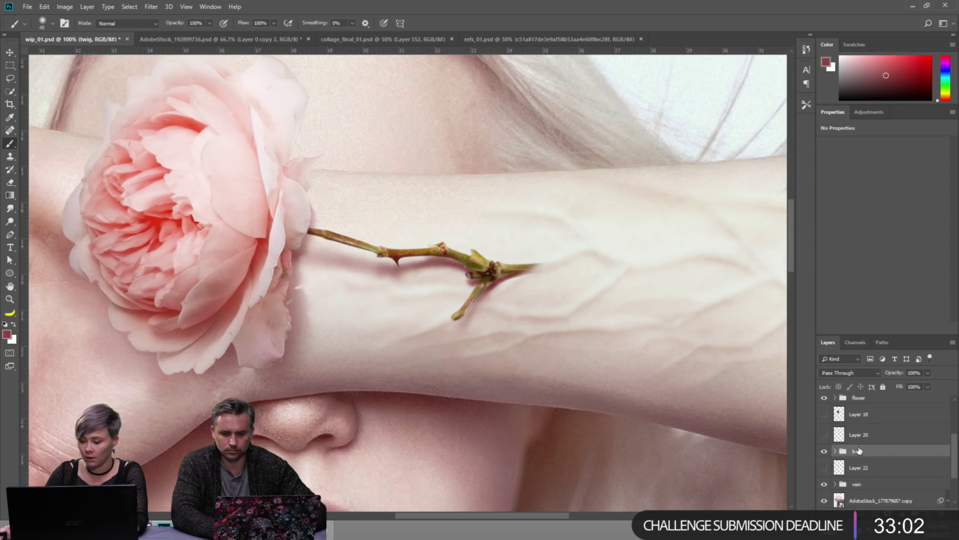
{"action": "left_click_drag", "start_coordinate": [858, 450], "coordinate": [823, 410]}
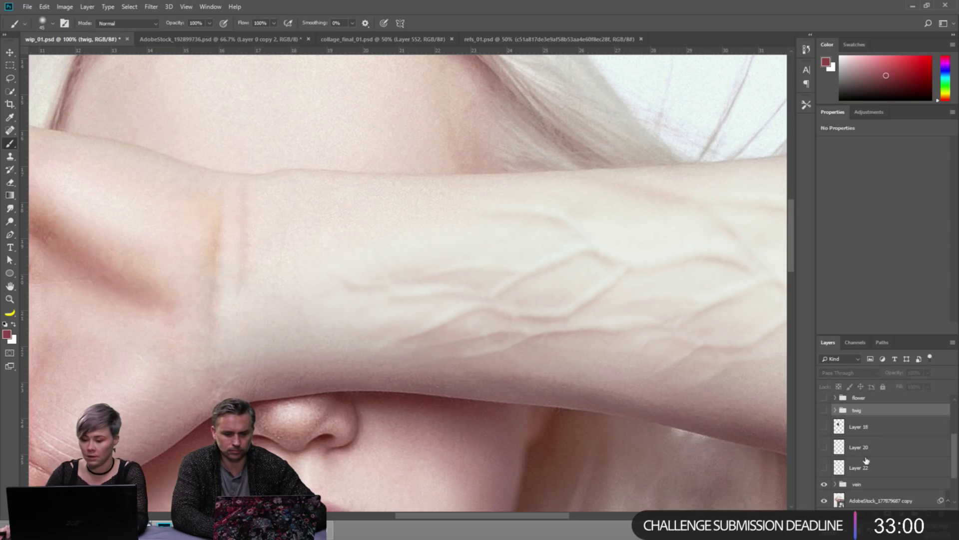
Stamp the visible image into a smart object above the vein group, with the flower and twig groups shown again.
{"action": "left_click", "coordinate": [871, 484]}
{"action": "key", "text": "ctrl+alt+shift+e"}
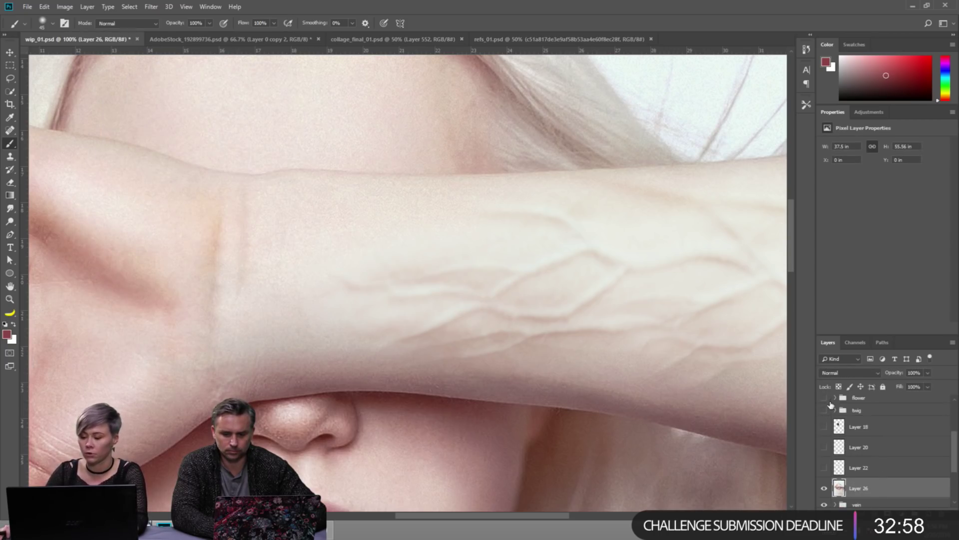
{"action": "left_click_drag", "start_coordinate": [824, 398], "coordinate": [824, 410]}
{"action": "right_click", "coordinate": [863, 491]}
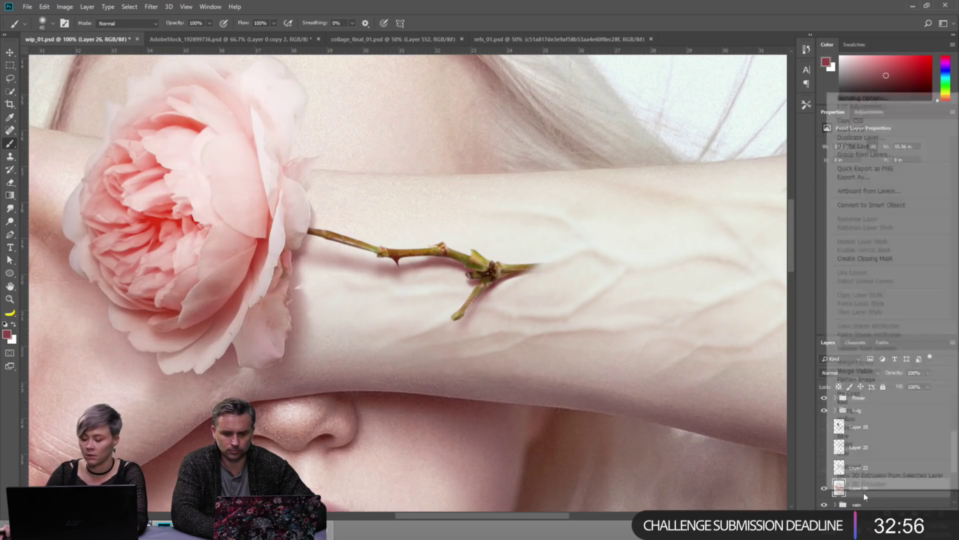
{"action": "left_click", "coordinate": [872, 205]}
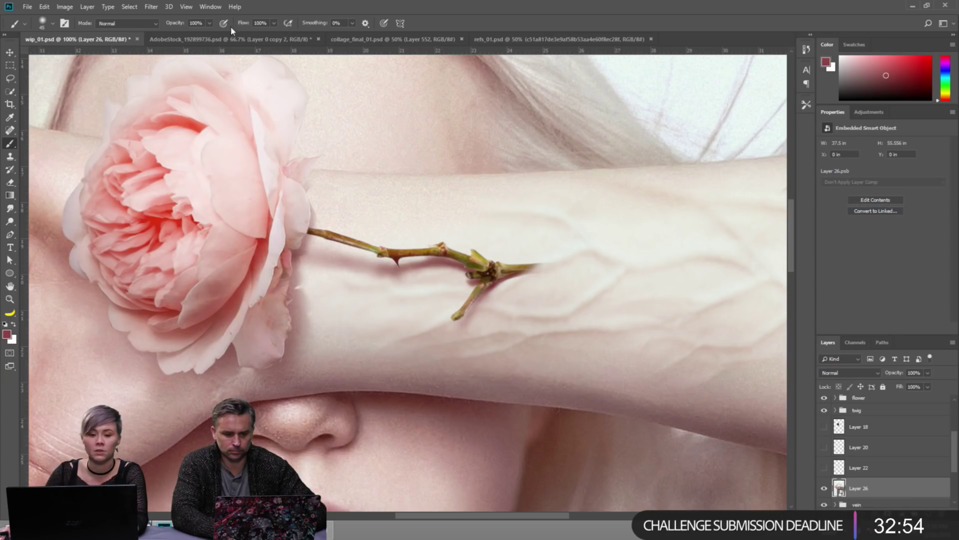
Darken the stamped smart object with a Camera Raw filter, lowering Exposure to -1.85.
{"action": "left_click", "coordinate": [151, 6]}
{"action": "left_click", "coordinate": [175, 17]}
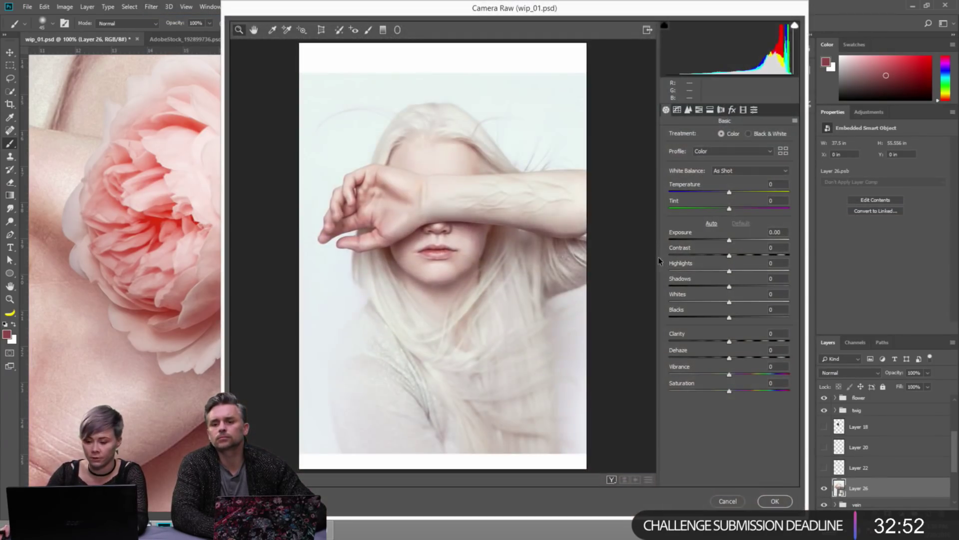
{"action": "left_click", "coordinate": [515, 187]}
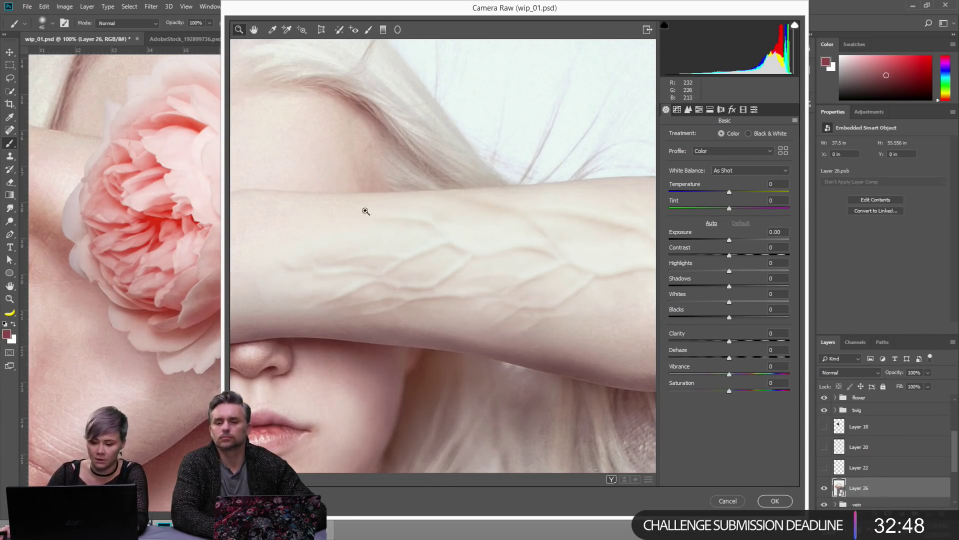
{"action": "left_click_drag", "start_coordinate": [725, 235], "coordinate": [707, 243]}
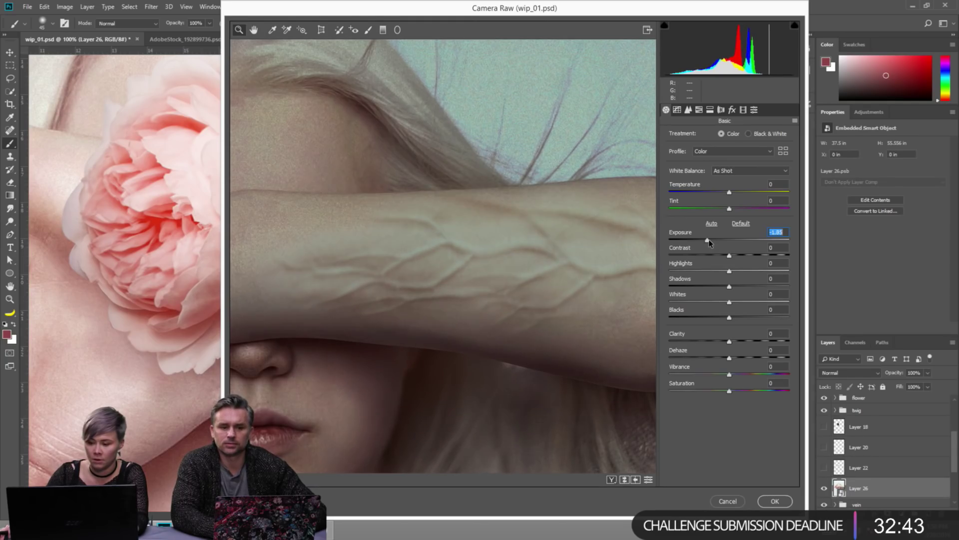
{"action": "left_click", "coordinate": [774, 501]}
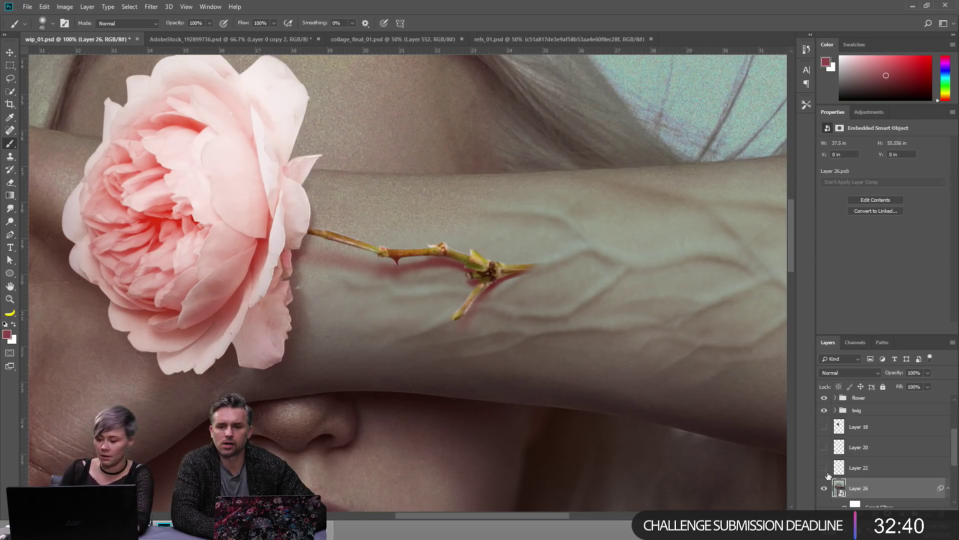
Add a Gradient Map adjustment above the darkened layer and clip it to that layer.
{"action": "left_click", "coordinate": [870, 112]}
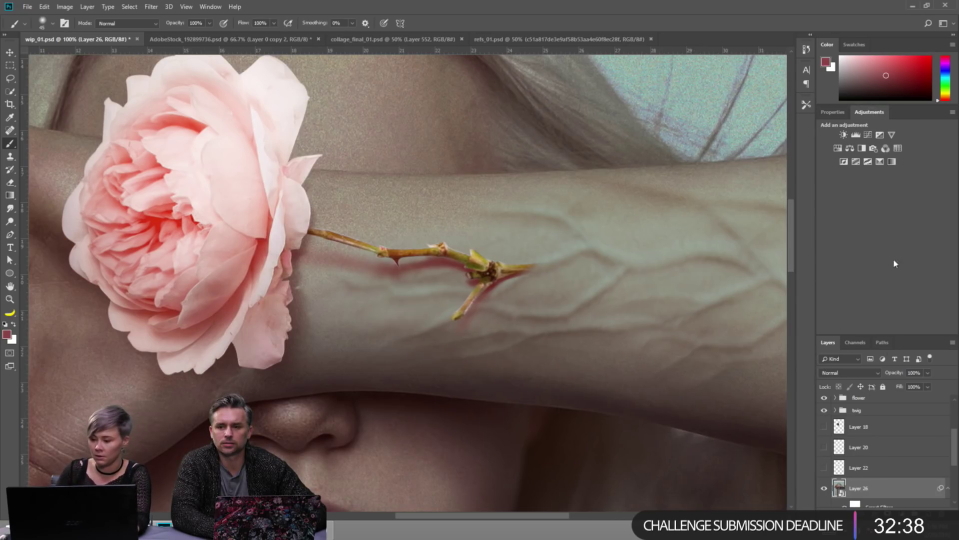
{"action": "left_click", "coordinate": [880, 162]}
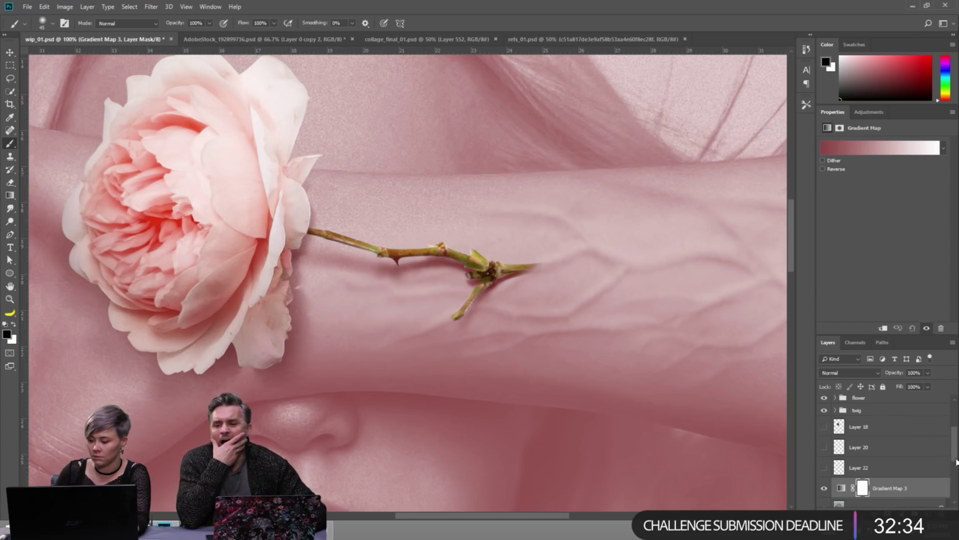
{"action": "scroll", "coordinate": [895, 451], "scroll_direction": "down", "scroll_amount": 2}
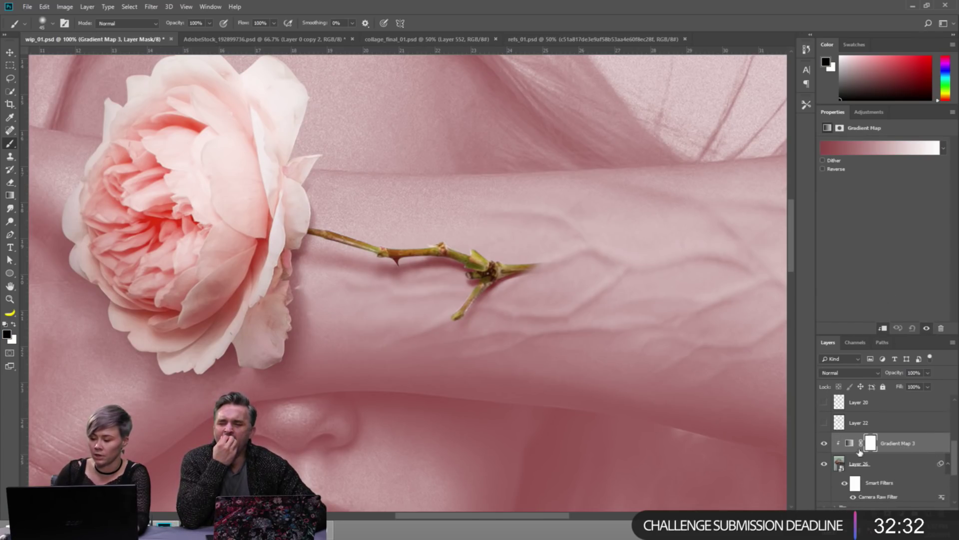
{"action": "left_click", "coordinate": [894, 453], "text": "alt"}
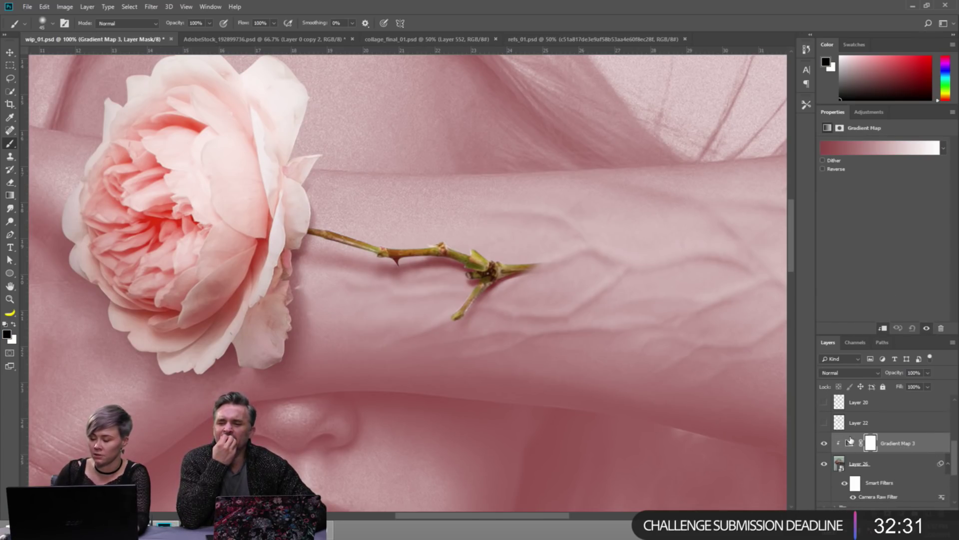
Change the dark end stop of the gradient map to black (000000).
{"action": "left_click", "coordinate": [893, 148]}
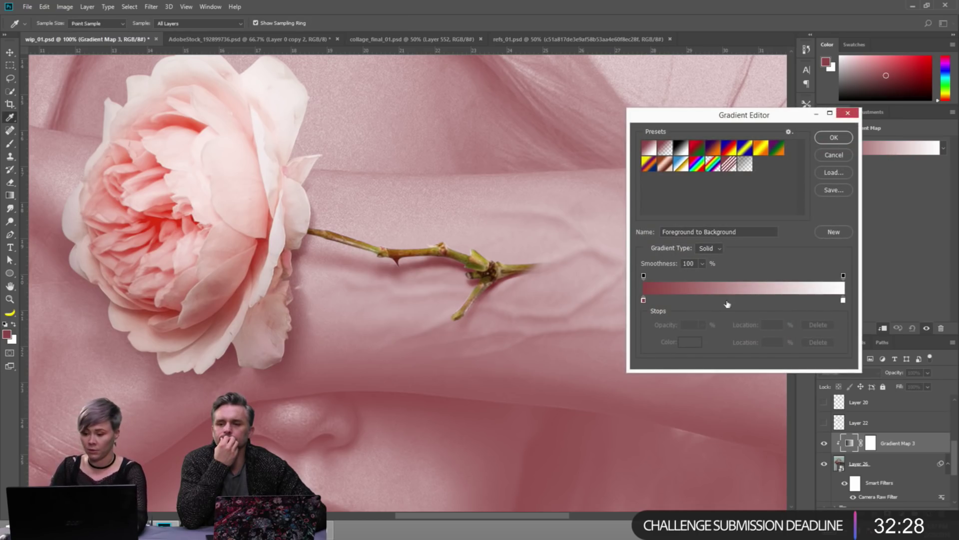
{"action": "left_click", "coordinate": [643, 300]}
{"action": "left_click", "coordinate": [684, 342]}
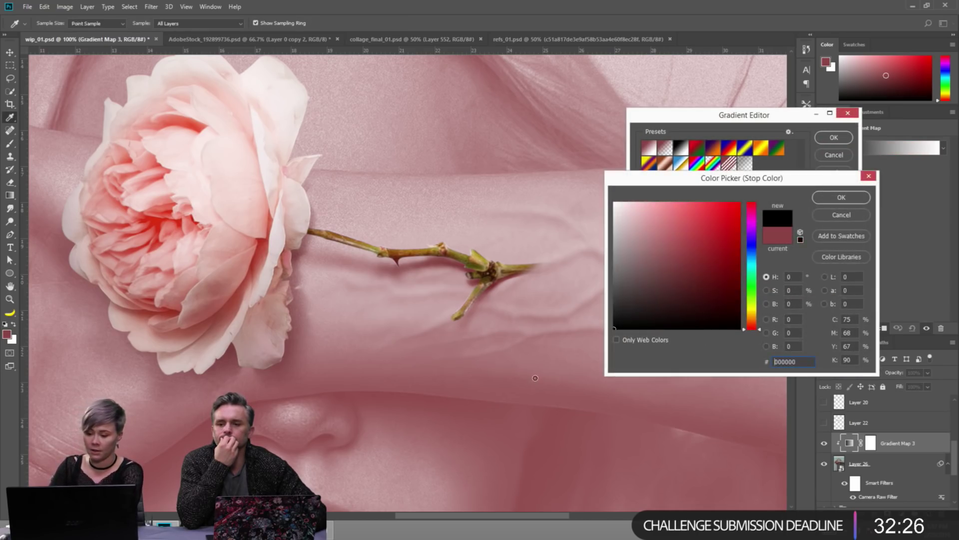
{"action": "key", "text": "Return"}
{"action": "left_click_drag", "start_coordinate": [765, 118], "coordinate": [726, 78]}
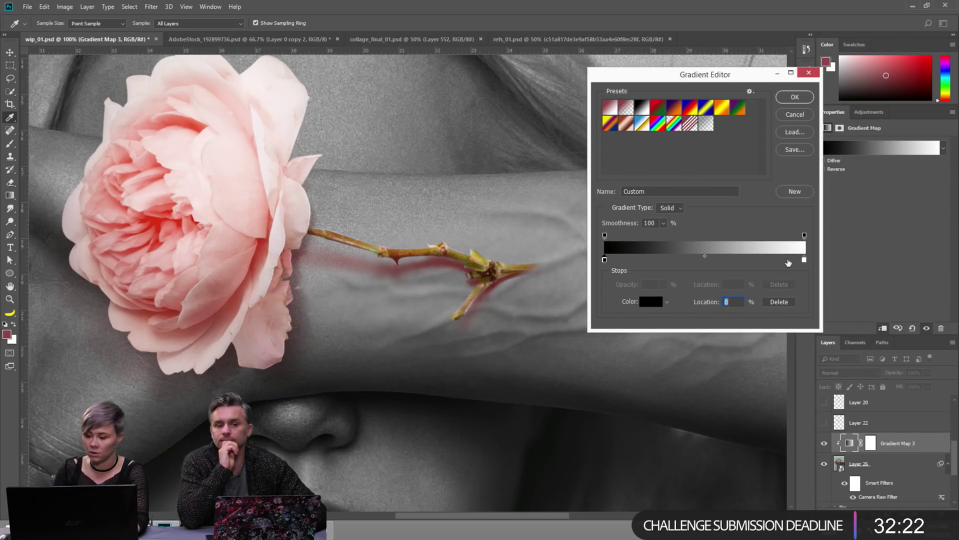
Add a brown stop (624f2a) sampled from the twig, shift it toward the gradient's middle, and move the white stop to 99%.
{"action": "left_click", "coordinate": [788, 261]}
{"action": "double_click", "coordinate": [789, 261]}
{"action": "left_click", "coordinate": [519, 262]}
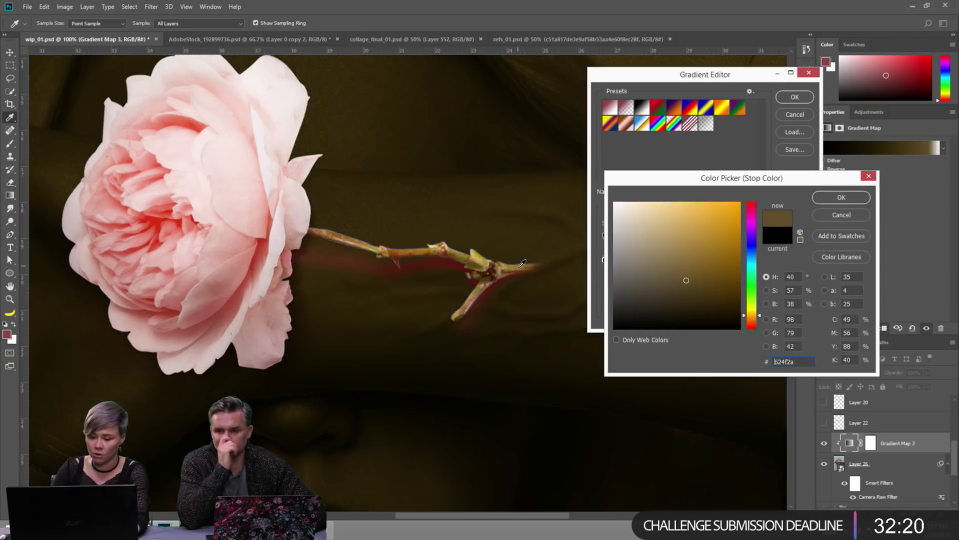
{"action": "left_click", "coordinate": [816, 198]}
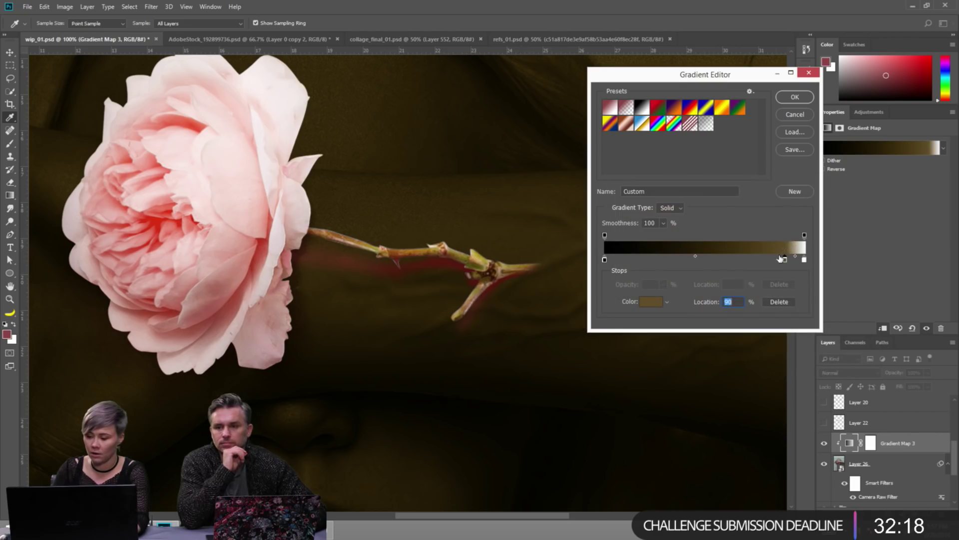
{"action": "left_click_drag", "start_coordinate": [788, 260], "coordinate": [733, 260]}
{"action": "mouse_move", "coordinate": [803, 261]}
{"action": "left_mouse_down"}
{"action": "mouse_move", "coordinate": [803, 272]}
{"action": "mouse_move", "coordinate": [802, 261]}
{"action": "left_mouse_up"}
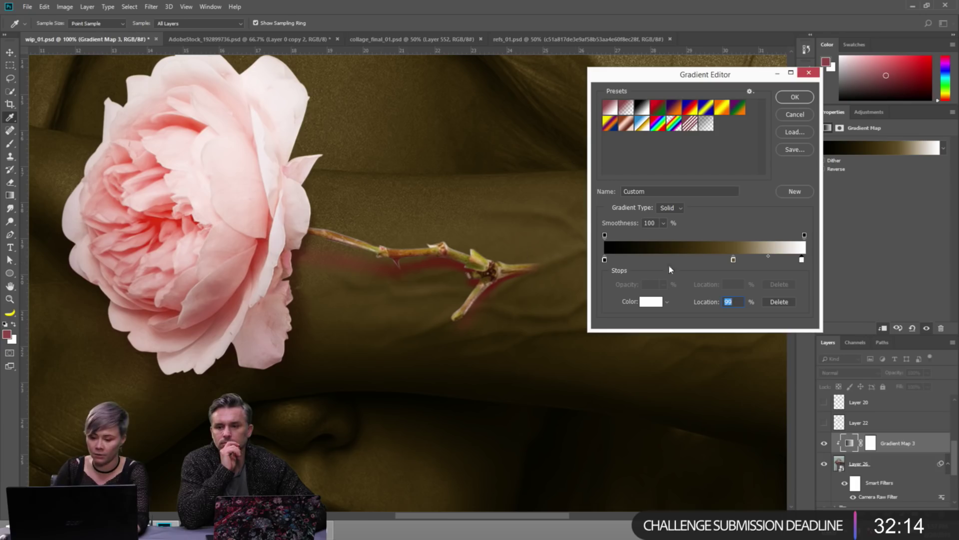
Recolor the white stop with gold sampled from the twig, place it at 91%, and add a bright golden-yellow stop beyond it.
{"action": "left_click", "coordinate": [515, 262]}
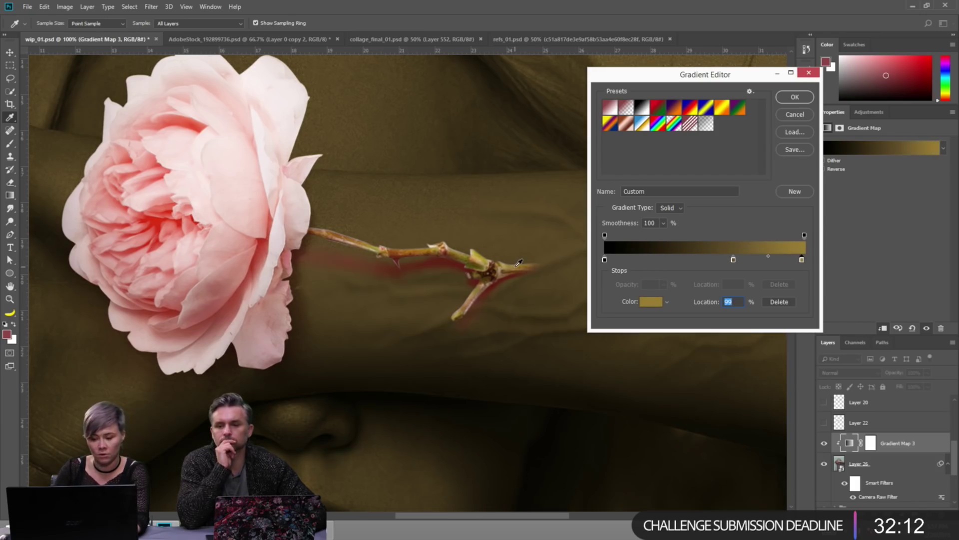
{"action": "left_click_drag", "start_coordinate": [801, 261], "coordinate": [791, 260]}
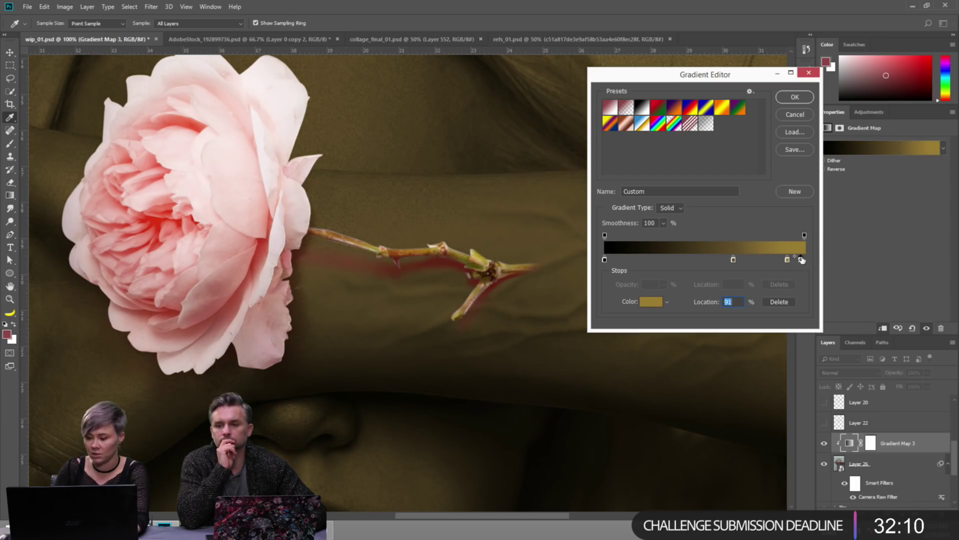
{"action": "double_click", "coordinate": [800, 260]}
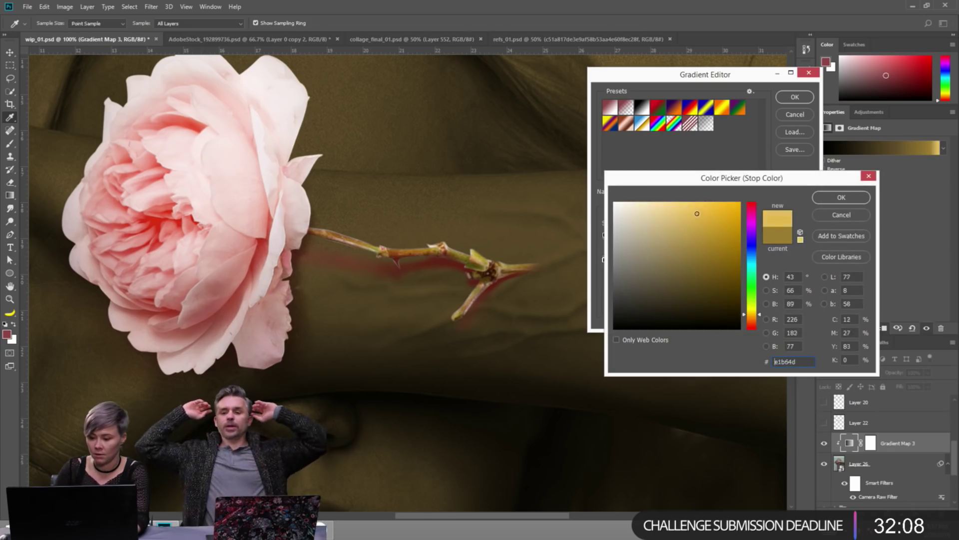
{"action": "left_click", "coordinate": [696, 202]}
{"action": "left_click", "coordinate": [842, 197]}
Shift the brown stop to 44%, the gold stop to 61% and the bright yellow stop just beyond it, and accept the gradient.
{"action": "left_click", "coordinate": [712, 259]}
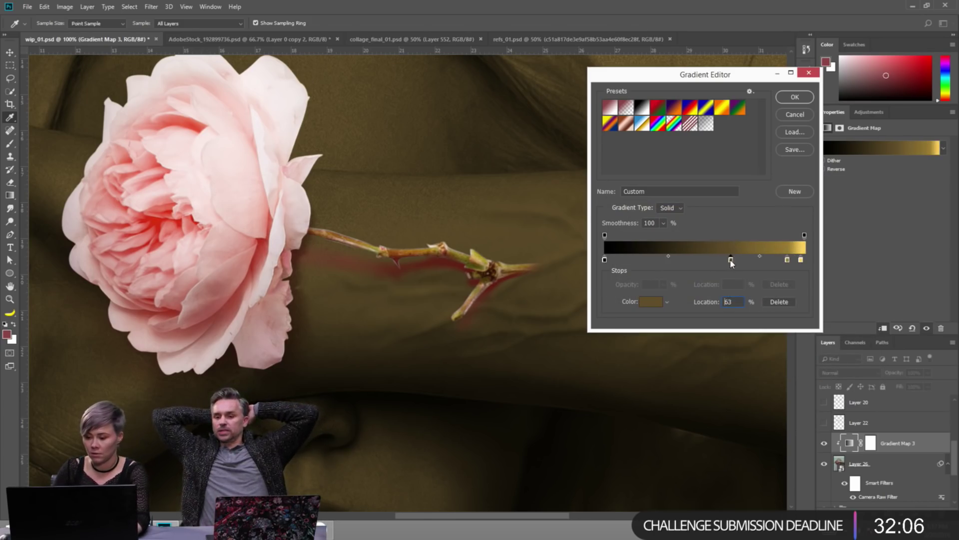
{"action": "left_click_drag", "start_coordinate": [787, 260], "coordinate": [694, 260]}
{"action": "left_click", "coordinate": [761, 259]}
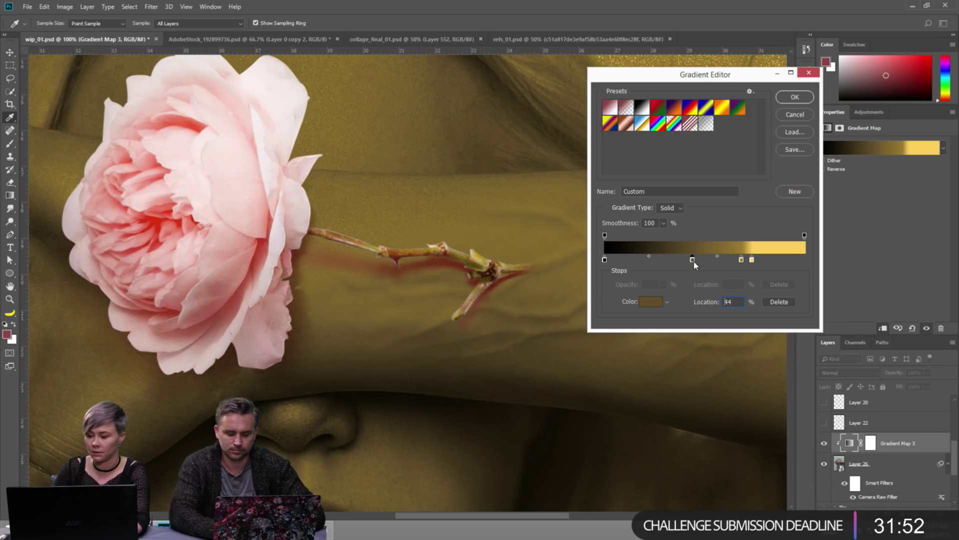
{"action": "left_click", "coordinate": [741, 260]}
{"action": "left_click_drag", "start_coordinate": [752, 260], "coordinate": [726, 260]}
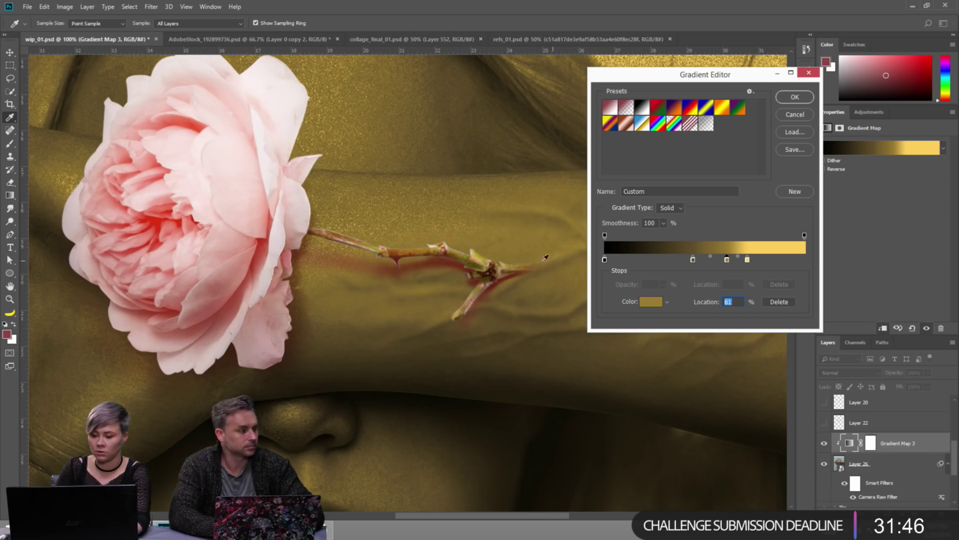
{"action": "left_click", "coordinate": [794, 97]}
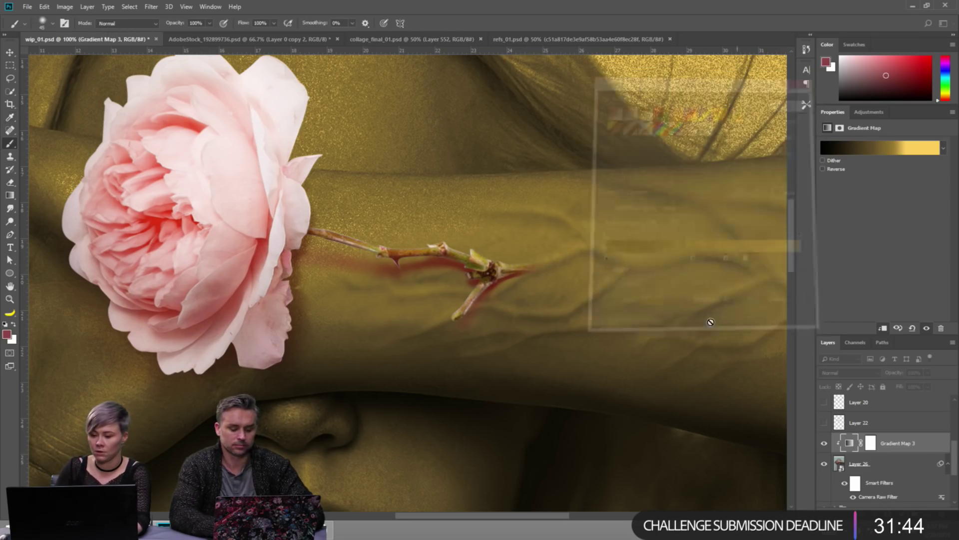
Group the darkened layer with its gradient map and give the group a black layer mask that hides the effect.
{"action": "key", "text": "b"}
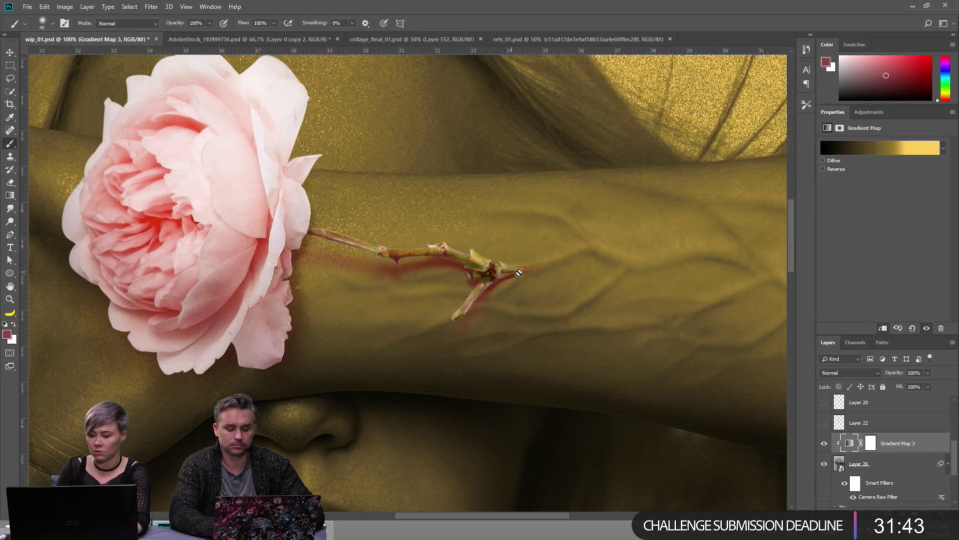
{"action": "left_click", "coordinate": [874, 465]}
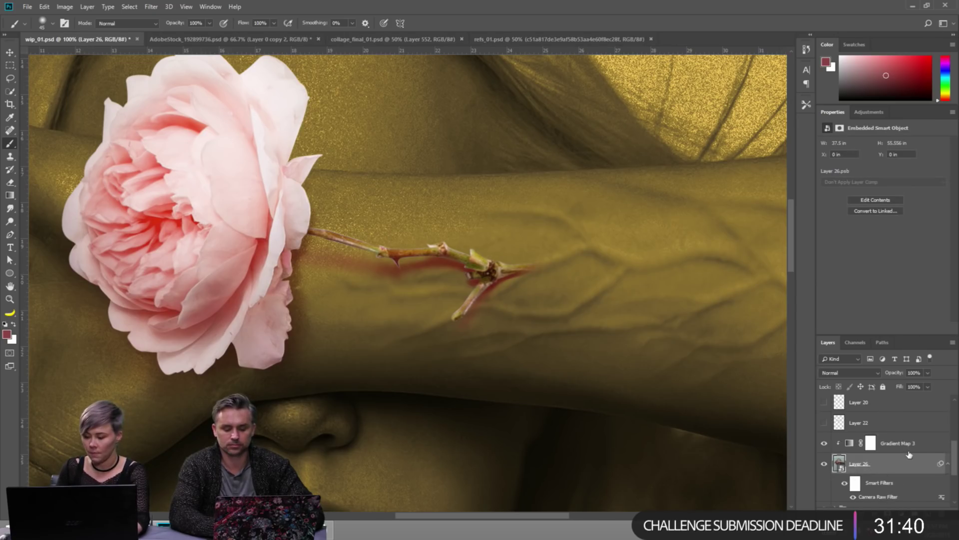
{"action": "key", "text": "ctrl+g"}
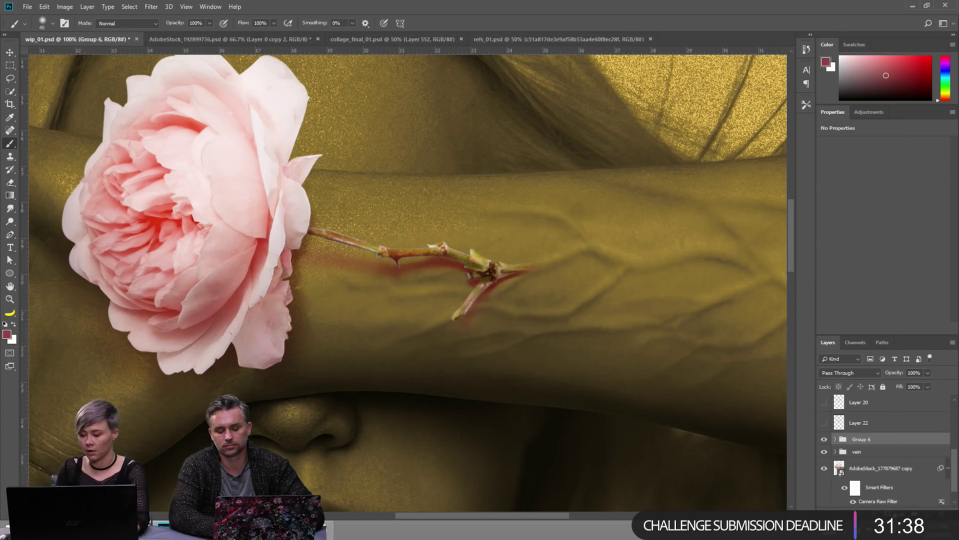
{"action": "left_click", "coordinate": [888, 505]}
{"action": "key", "text": "ctrl+i"}
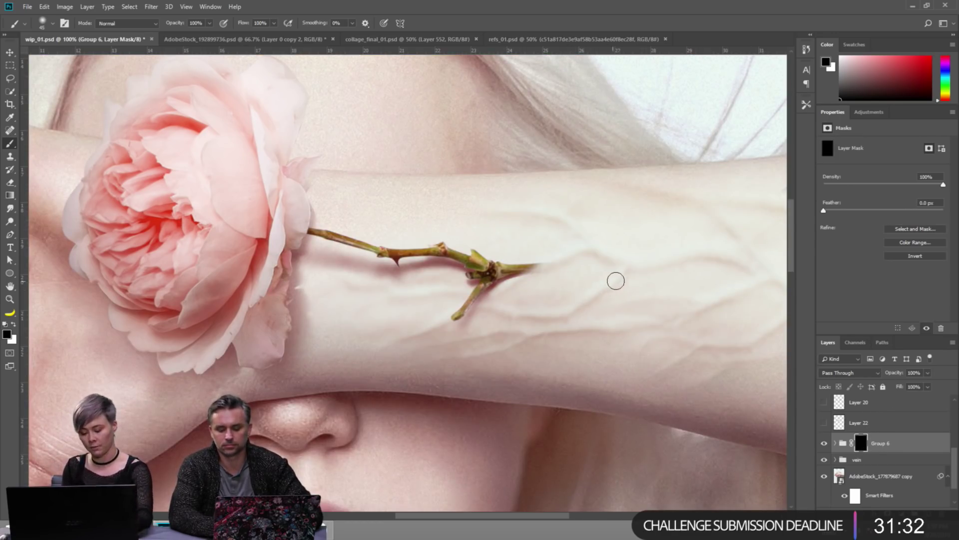
Paint white on the group's mask with a smaller brush along the vein, extending the twig from its tip past the bend.
{"action": "key", "text": "bracketleft"}
{"action": "key", "text": "bracketleft"}
{"action": "key", "text": "bracketleft"}
{"action": "key", "text": "x"}
{"action": "left_click_drag", "start_coordinate": [533, 269], "coordinate": [584, 256]}
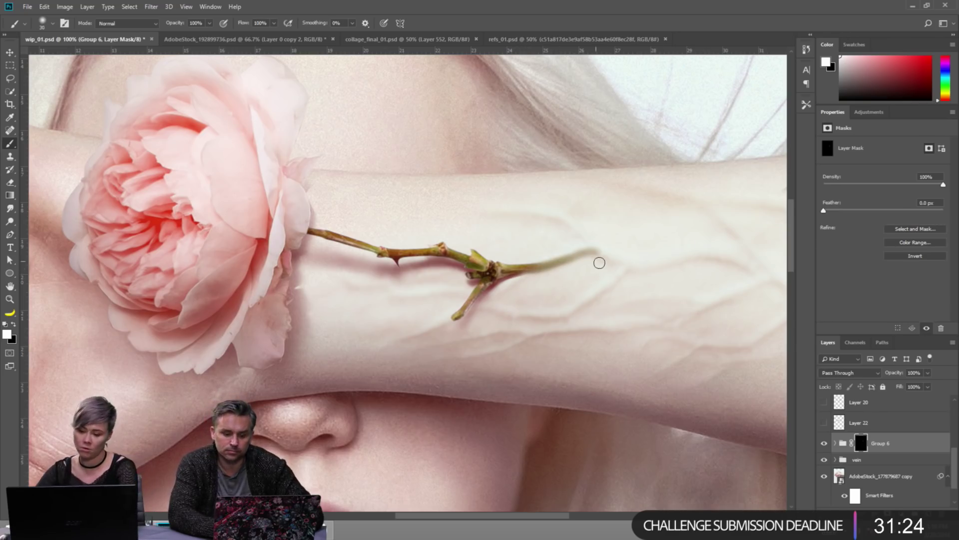
{"action": "left_click_drag", "start_coordinate": [594, 250], "coordinate": [642, 271]}
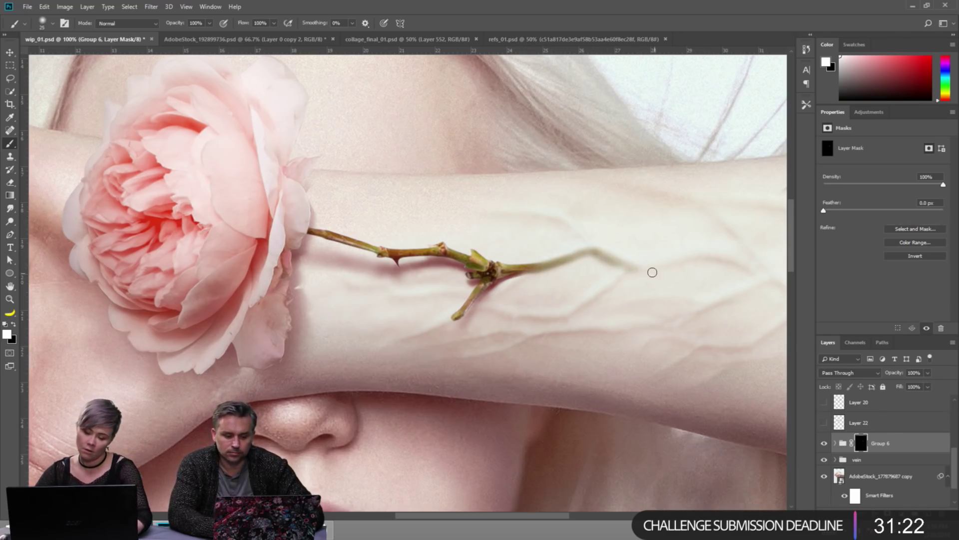
{"action": "key", "text": "ctrl+z"}
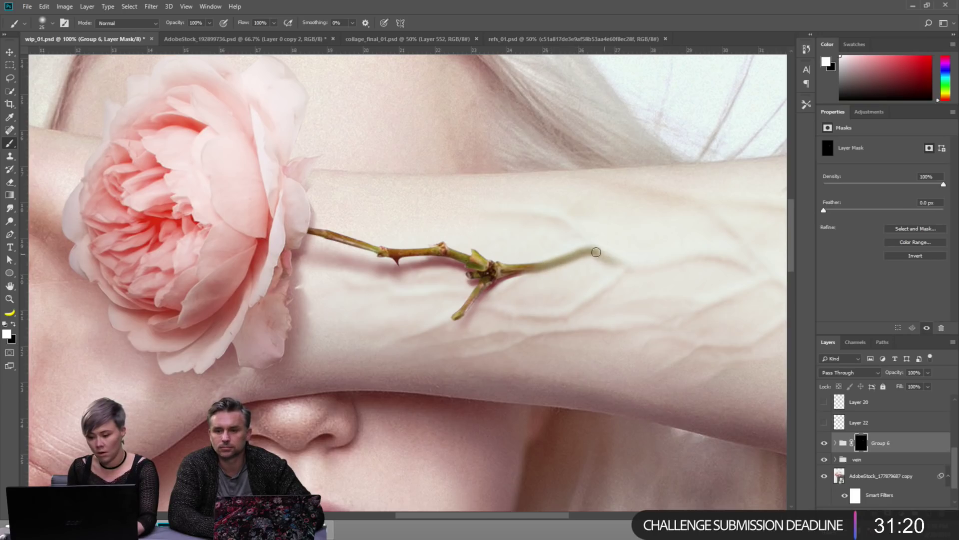
{"action": "left_click_drag", "start_coordinate": [601, 257], "coordinate": [642, 268]}
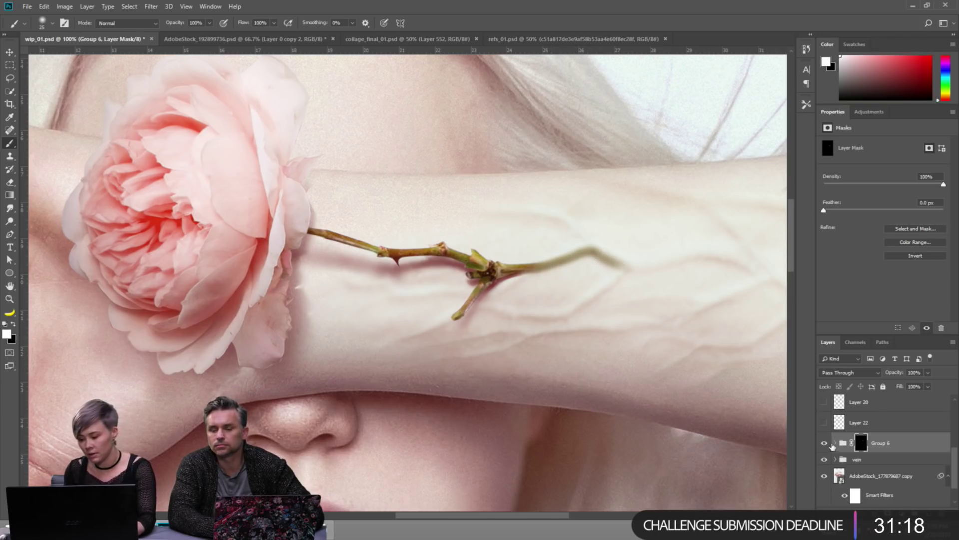
Compare the revealed vein with and without the gradient map inside Group 6.
{"action": "left_click", "coordinate": [833, 443]}
{"action": "left_click", "coordinate": [824, 464]}
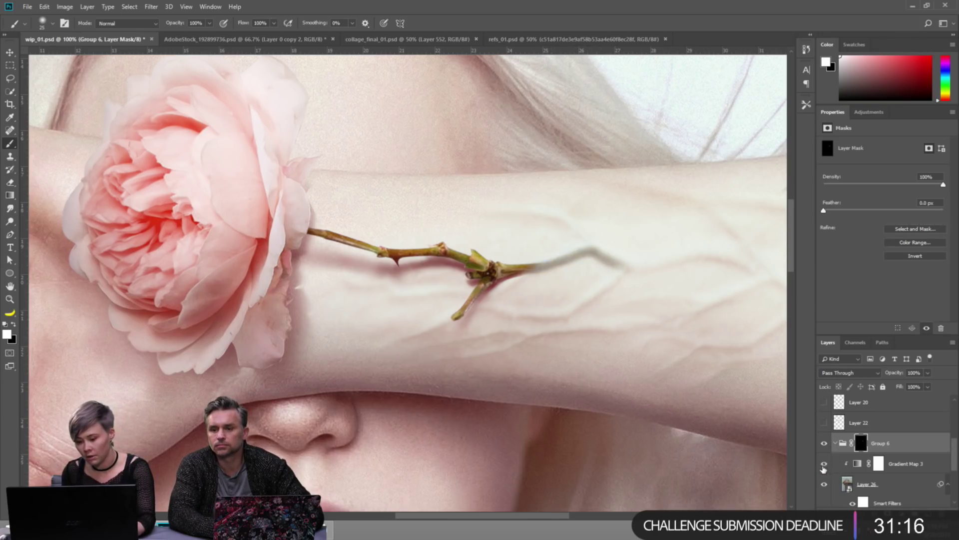
{"action": "left_click", "coordinate": [824, 464]}
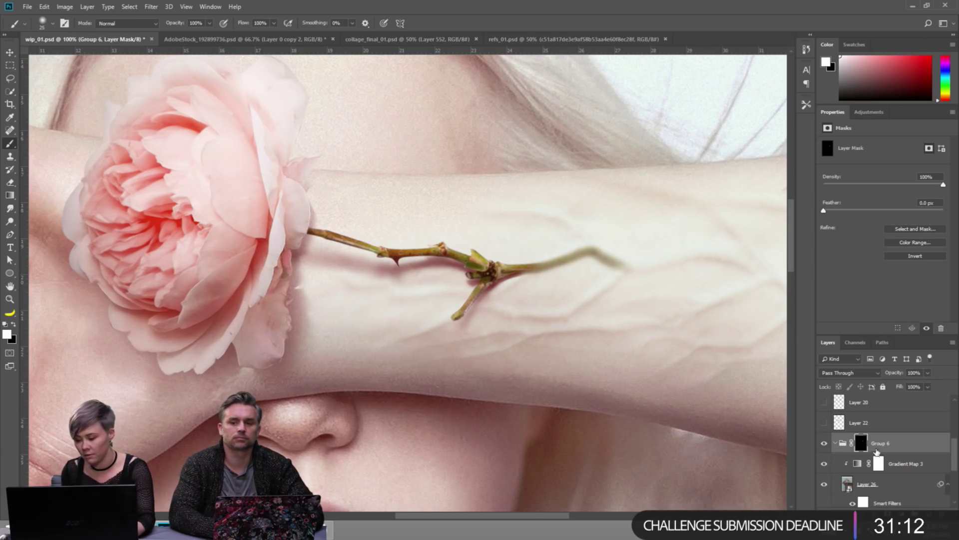
Paint white on Group 6's mask with small brushes to reveal the forked veins branching above, below and beyond the twig's bend.
{"action": "key", "text": "bracketleft"}
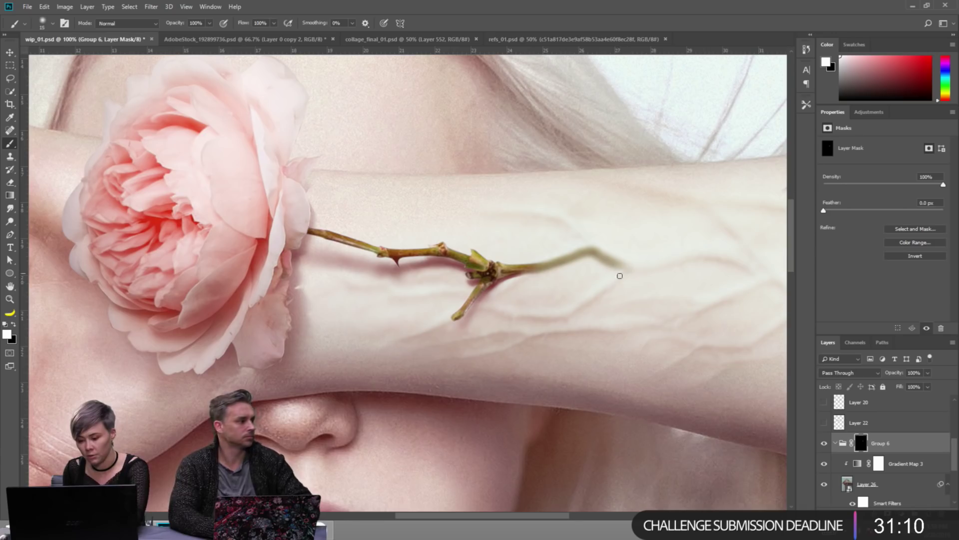
{"action": "mouse_move", "coordinate": [602, 291]}
{"action": "left_mouse_down"}
{"action": "mouse_move", "coordinate": [572, 315]}
{"action": "mouse_move", "coordinate": [520, 312]}
{"action": "mouse_move", "coordinate": [578, 313]}
{"action": "mouse_move", "coordinate": [563, 319]}
{"action": "mouse_move", "coordinate": [632, 268]}
{"action": "mouse_move", "coordinate": [648, 268]}
{"action": "mouse_move", "coordinate": [622, 267]}
{"action": "mouse_move", "coordinate": [682, 258]}
{"action": "left_mouse_up"}
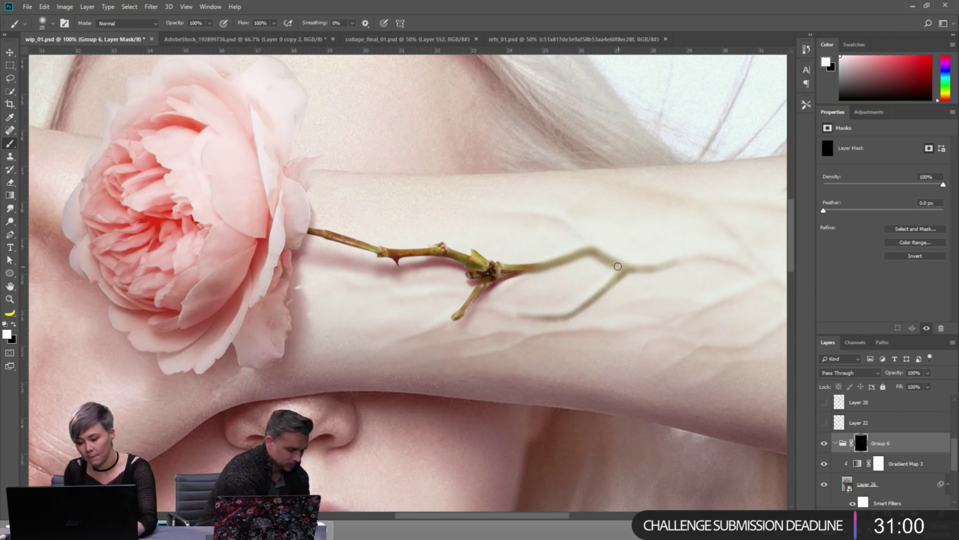
{"action": "mouse_move", "coordinate": [676, 261]}
{"action": "left_mouse_down"}
{"action": "mouse_move", "coordinate": [706, 257]}
{"action": "mouse_move", "coordinate": [627, 270]}
{"action": "mouse_move", "coordinate": [599, 256]}
{"action": "mouse_move", "coordinate": [572, 218]}
{"action": "left_mouse_up"}
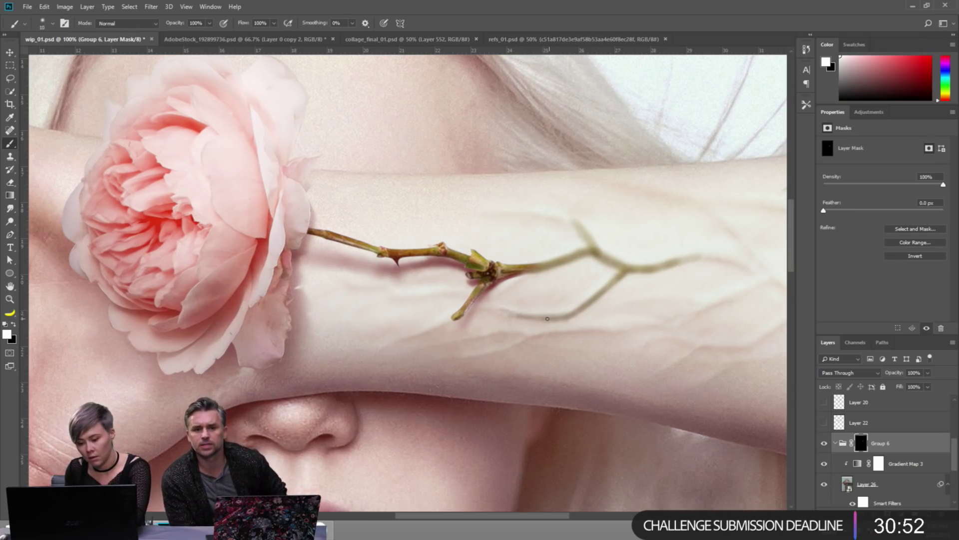
{"action": "key", "text": "bracketright"}
{"action": "mouse_move", "coordinate": [500, 310]}
{"action": "left_mouse_down"}
{"action": "mouse_move", "coordinate": [493, 314]}
{"action": "mouse_move", "coordinate": [575, 317]}
{"action": "mouse_move", "coordinate": [617, 278]}
{"action": "left_mouse_up"}
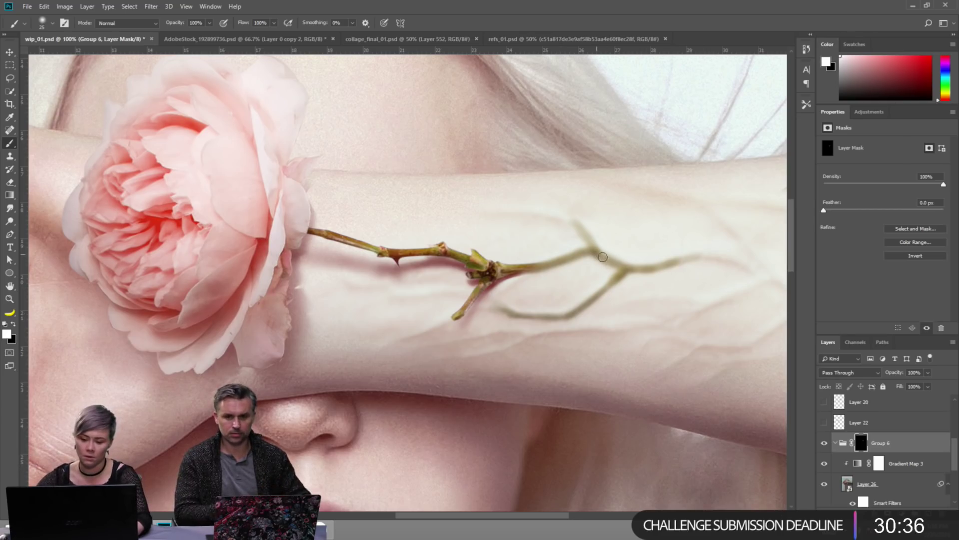
{"action": "key", "text": "alt+Tab"}
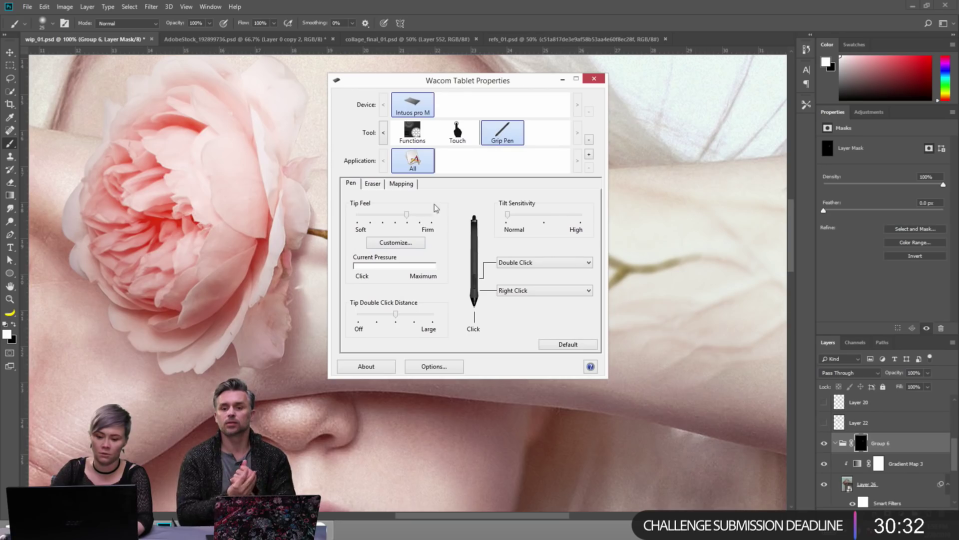
{"action": "left_click", "coordinate": [594, 79]}
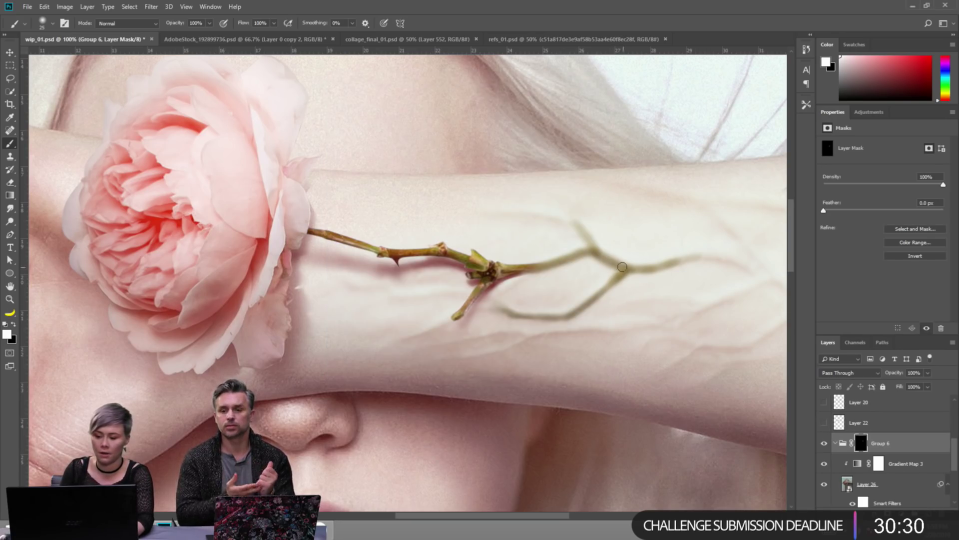
{"action": "key", "text": "bracketleft"}
{"action": "key", "text": "bracketleft"}
{"action": "key", "text": "bracketleft"}
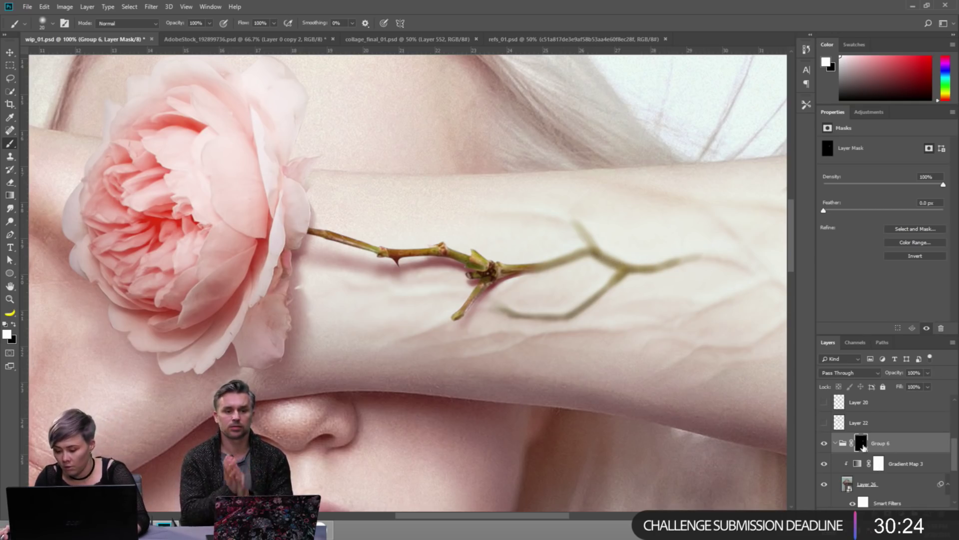
Duplicate Group 6 together with its mask and hide the original group.
{"action": "left_click", "coordinate": [873, 484]}
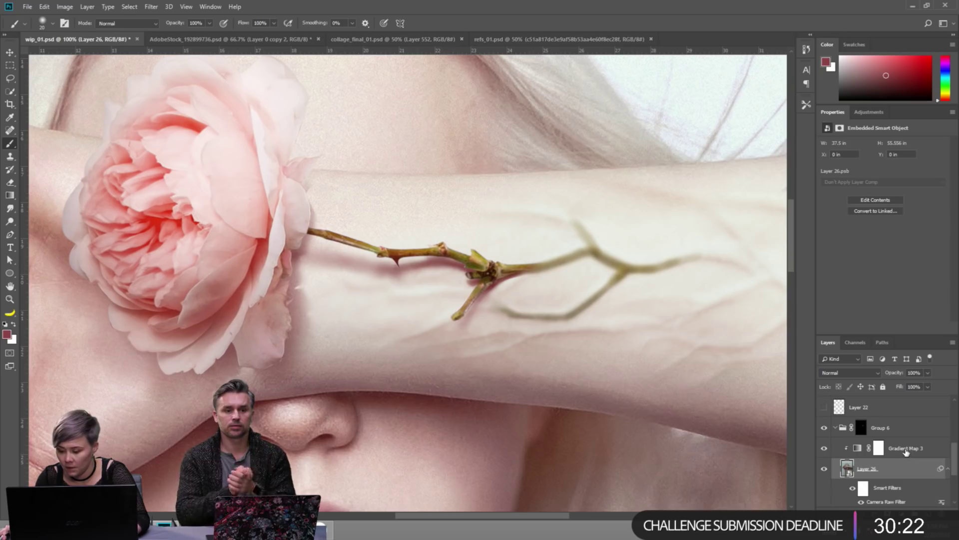
{"action": "left_click", "coordinate": [835, 427]}
{"action": "left_click", "coordinate": [875, 430]}
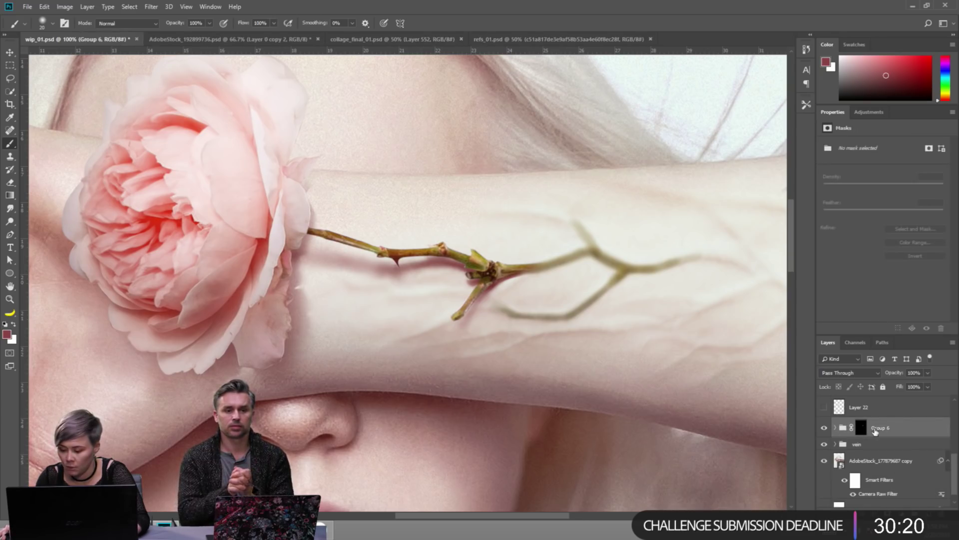
{"action": "key", "text": "ctrl+j"}
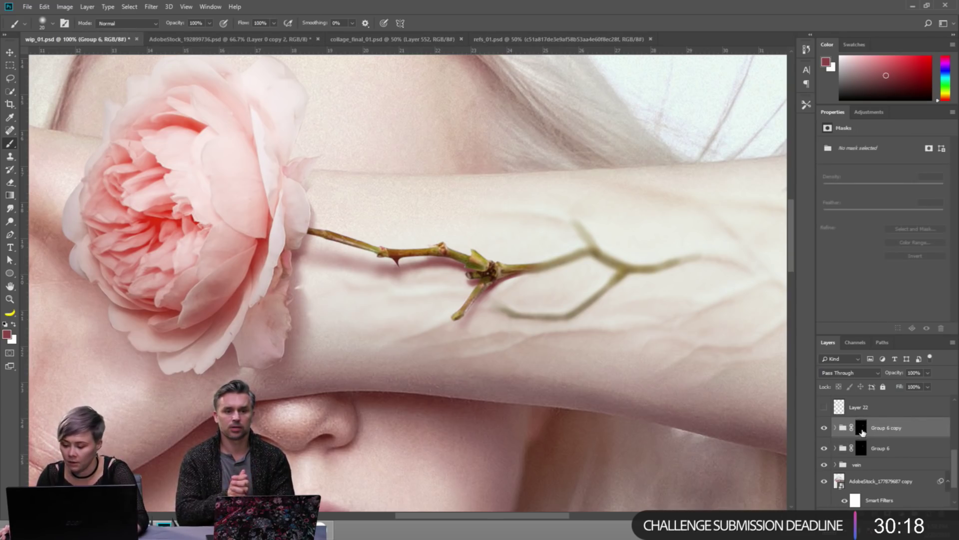
{"action": "left_click", "coordinate": [861, 430]}
{"action": "left_click", "coordinate": [824, 448]}
Disable the copied group's layer mask and hide the gradient map inside it.
{"action": "left_click", "coordinate": [861, 427], "text": "shift"}
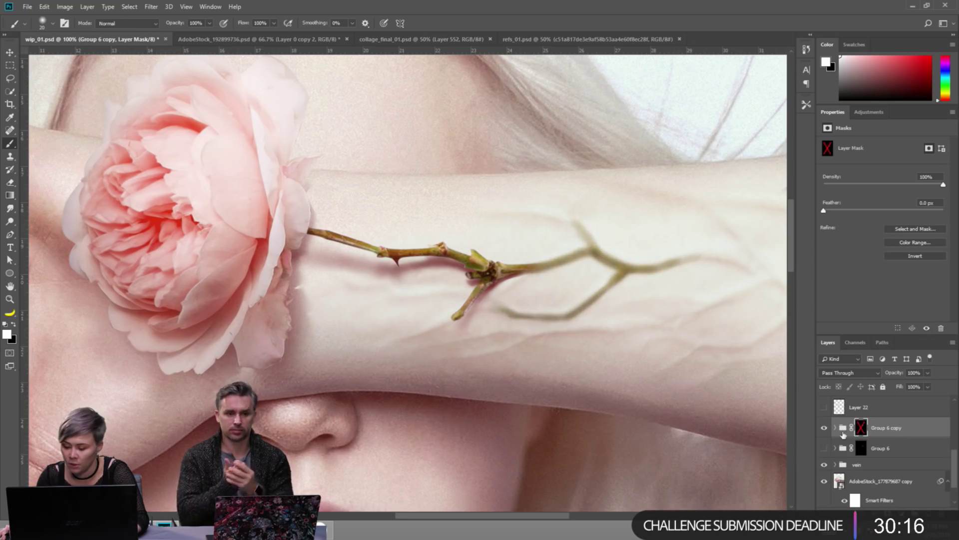
{"action": "left_click", "coordinate": [835, 428]}
{"action": "scroll", "coordinate": [877, 448], "scroll_direction": "down", "scroll_amount": 1}
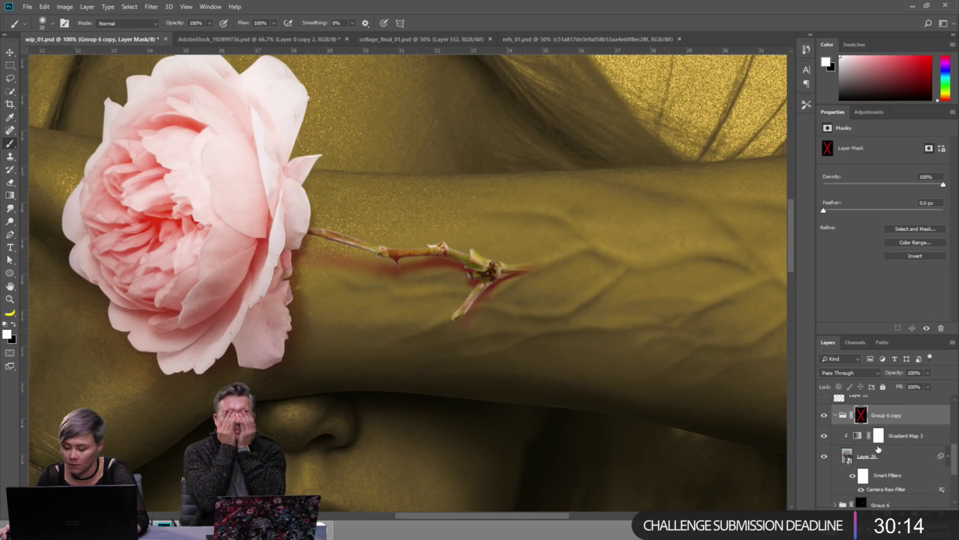
{"action": "left_click", "coordinate": [823, 436]}
{"action": "left_click", "coordinate": [823, 436]}
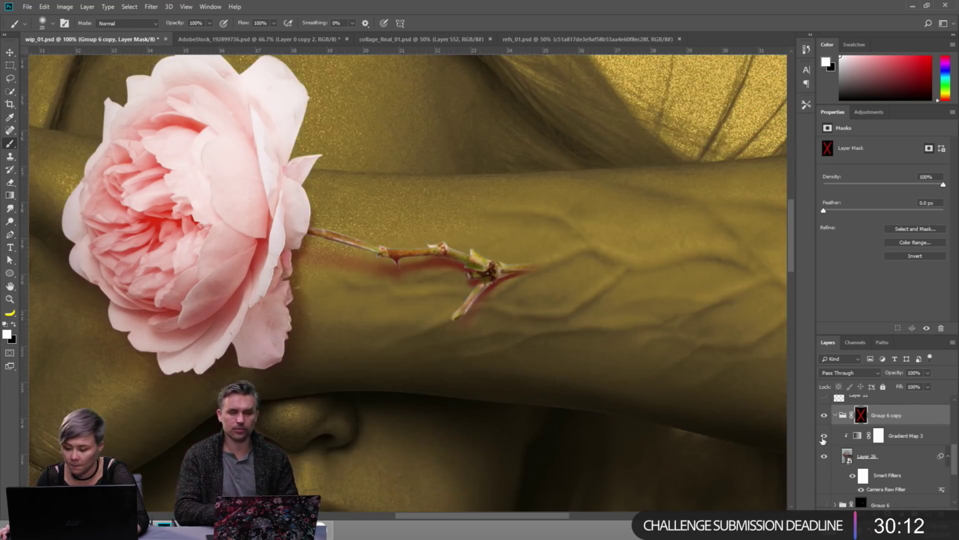
{"action": "left_click", "coordinate": [824, 436]}
Add a Color Balance adjustment clipped to Layer 26, beneath the hidden gradient map.
{"action": "left_click", "coordinate": [878, 435]}
{"action": "left_click", "coordinate": [869, 112]}
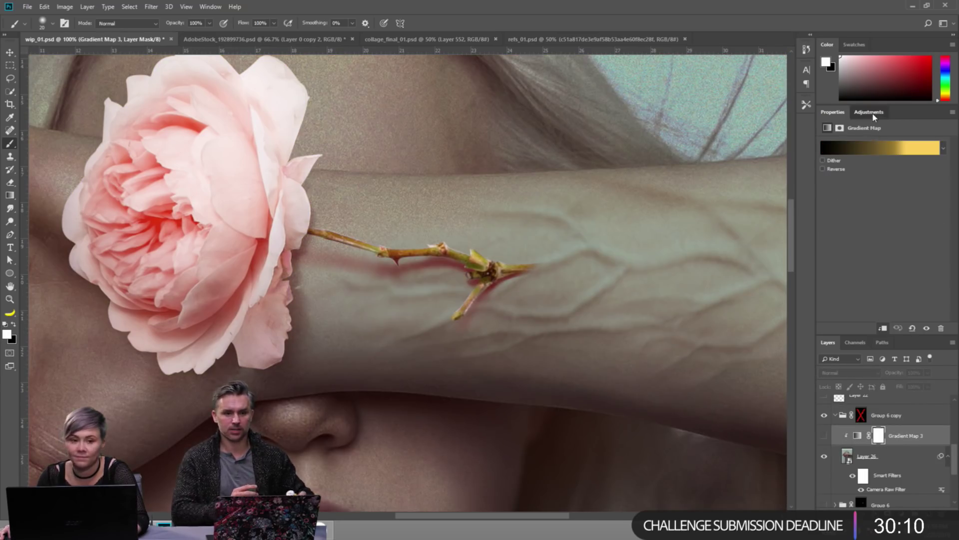
{"action": "left_click", "coordinate": [850, 148]}
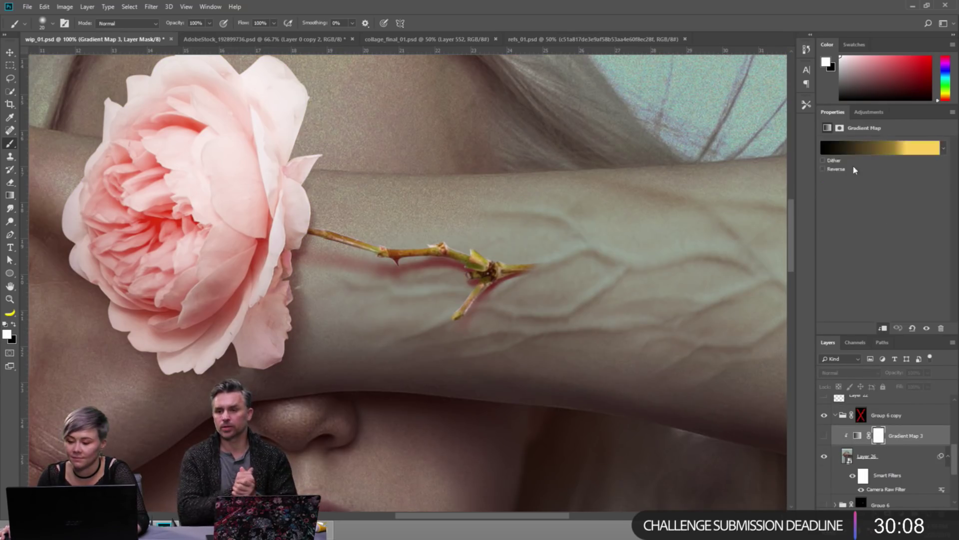
{"action": "left_click_drag", "start_coordinate": [890, 458], "coordinate": [895, 470]}
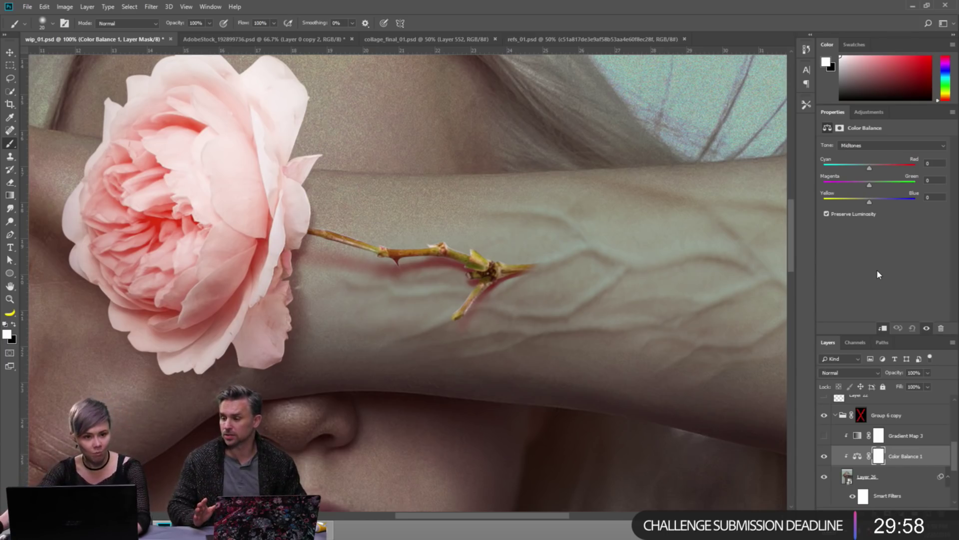
Set the Color Balance midtones to -10 on Cyan/Red, +32 on Magenta/Green and -24 on Yellow/Blue.
{"action": "left_click", "coordinate": [881, 183]}
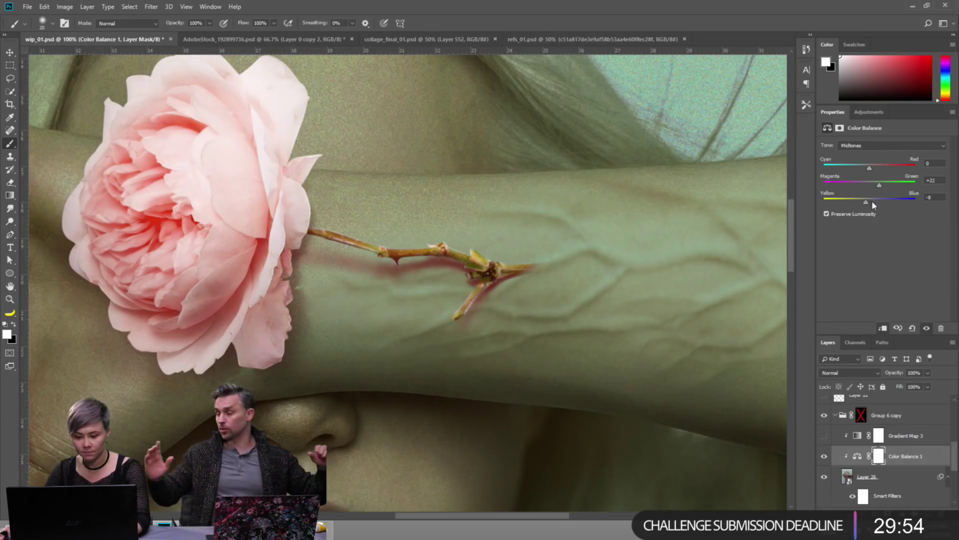
{"action": "left_click_drag", "start_coordinate": [884, 183], "coordinate": [884, 182]}
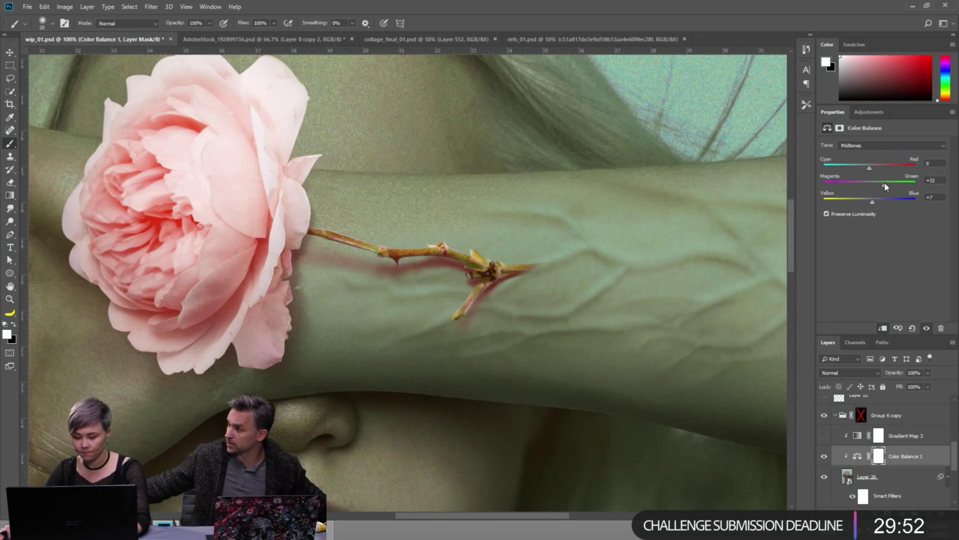
{"action": "left_click", "coordinate": [860, 200]}
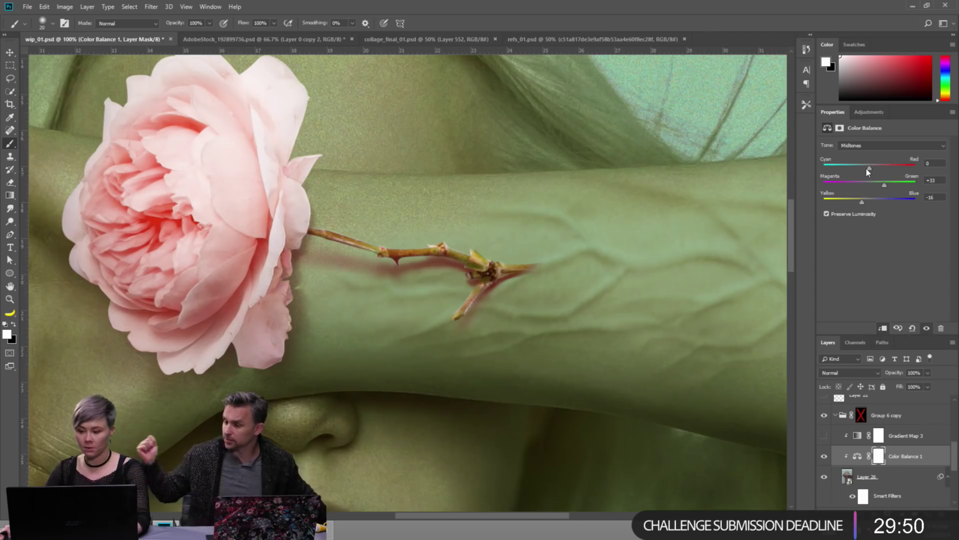
{"action": "left_click_drag", "start_coordinate": [866, 169], "coordinate": [866, 169]}
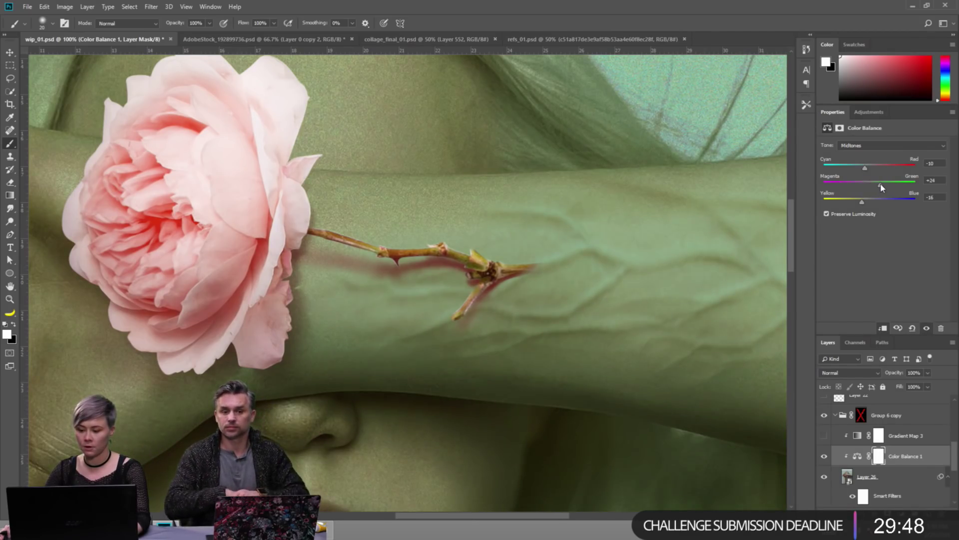
{"action": "left_click_drag", "start_coordinate": [883, 184], "coordinate": [884, 183]}
{"action": "left_click", "coordinate": [859, 202]}
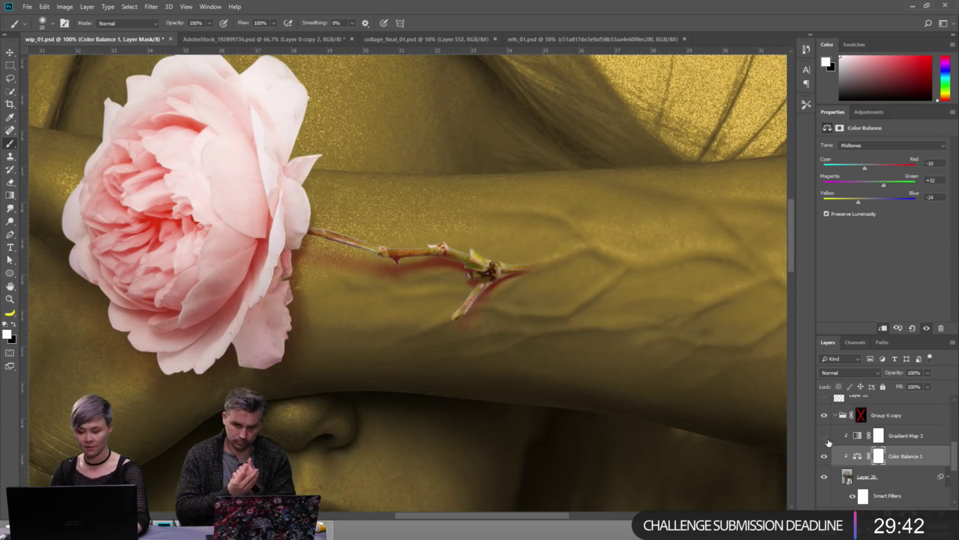
Hide the gradient map again and re-enable the copied group's layer mask.
{"action": "left_click", "coordinate": [825, 436]}
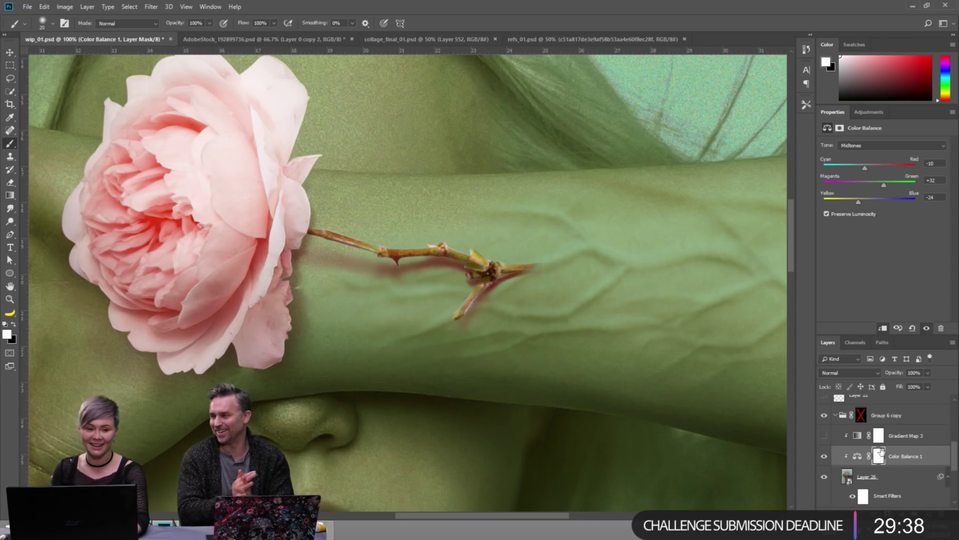
{"action": "left_click", "coordinate": [838, 419]}
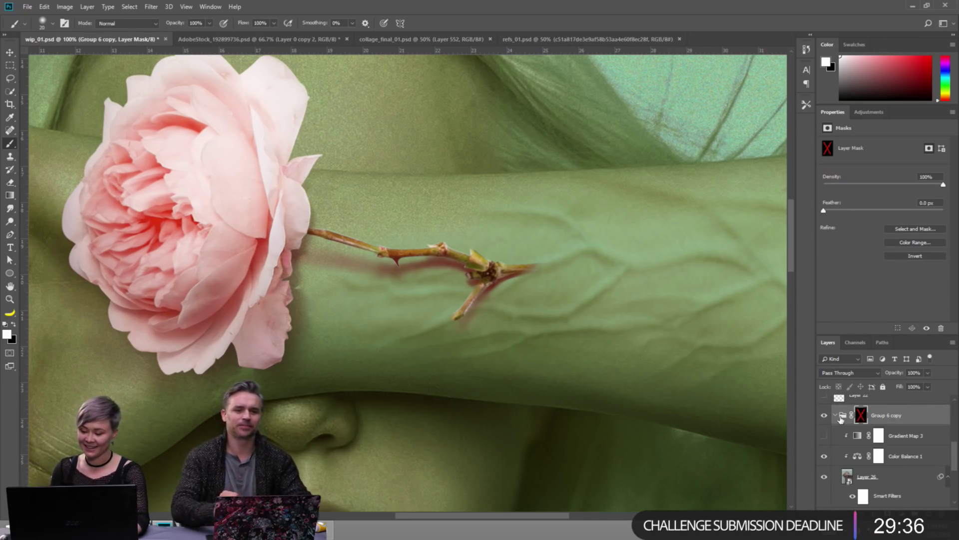
{"action": "left_click", "coordinate": [835, 418]}
{"action": "left_click", "coordinate": [862, 416], "text": "shift"}
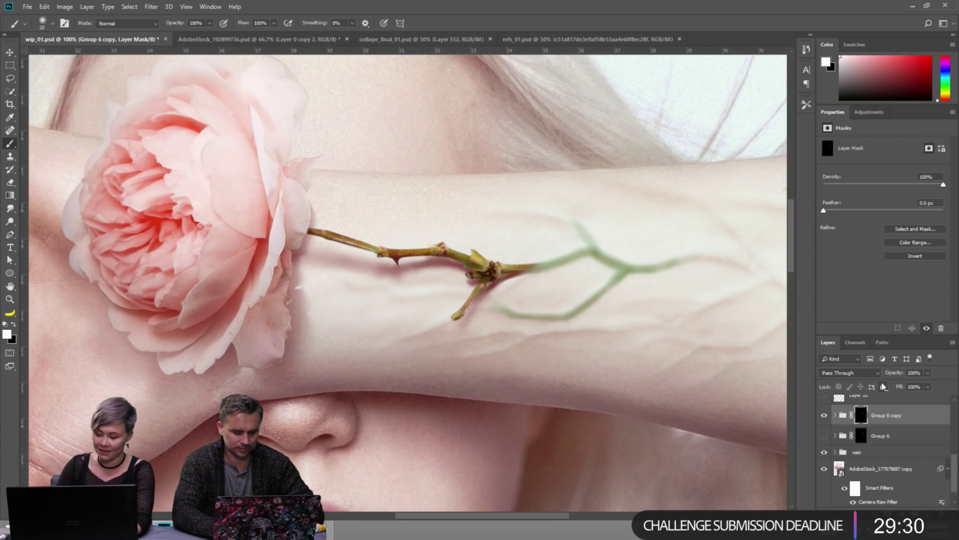
Add a clipped Hue/Saturation adjustment above the Color Balance and shift its hue from green toward olive.
{"action": "left_click", "coordinate": [835, 415]}
{"action": "left_click", "coordinate": [900, 444]}
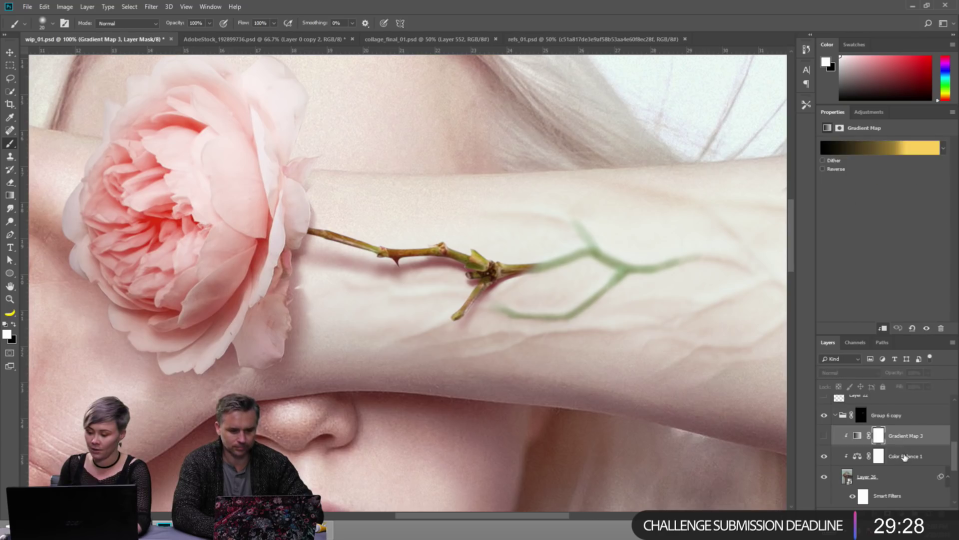
{"action": "left_click", "coordinate": [907, 456]}
{"action": "left_click", "coordinate": [869, 112]}
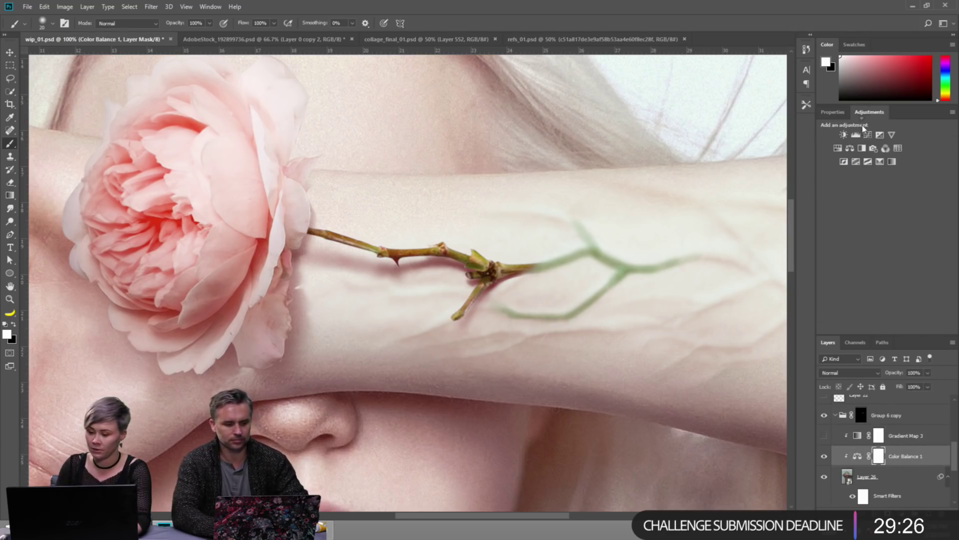
{"action": "left_click", "coordinate": [837, 148]}
{"action": "mouse_move", "coordinate": [884, 180]}
{"action": "left_mouse_down"}
{"action": "mouse_move", "coordinate": [855, 182]}
{"action": "mouse_move", "coordinate": [865, 182]}
{"action": "left_mouse_up"}
Disable the copied group's layer mask to judge the color and raise the Hue/Saturation layer's saturation.
{"action": "left_click", "coordinate": [861, 417], "text": "shift"}
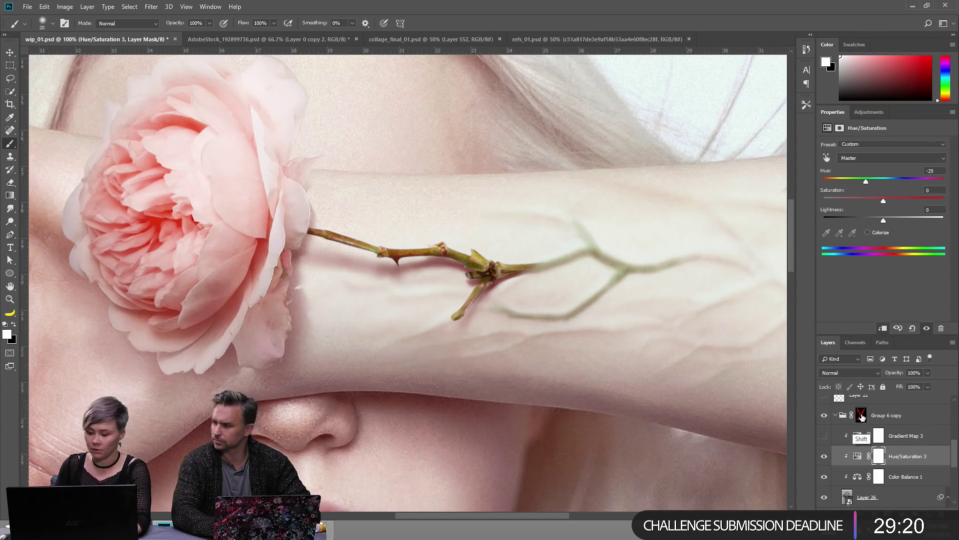
{"action": "left_click", "coordinate": [861, 417], "text": "shift"}
{"action": "left_click", "coordinate": [861, 417], "text": "shift"}
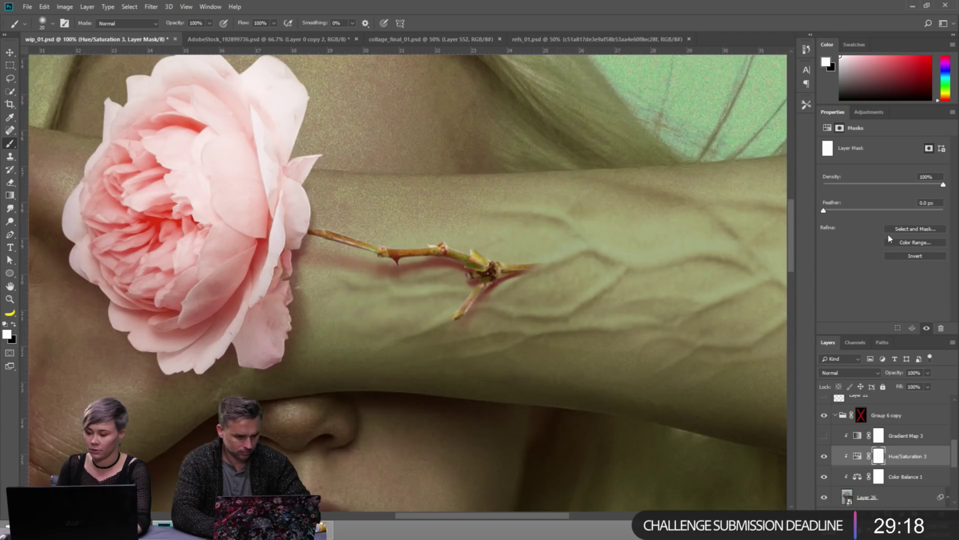
{"action": "left_click", "coordinate": [857, 456]}
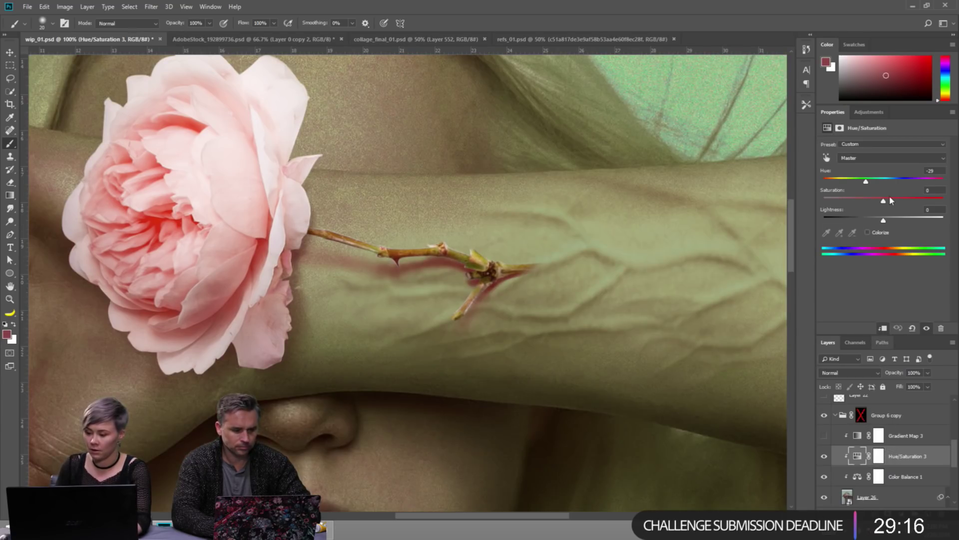
{"action": "left_click_drag", "start_coordinate": [890, 199], "coordinate": [894, 201]}
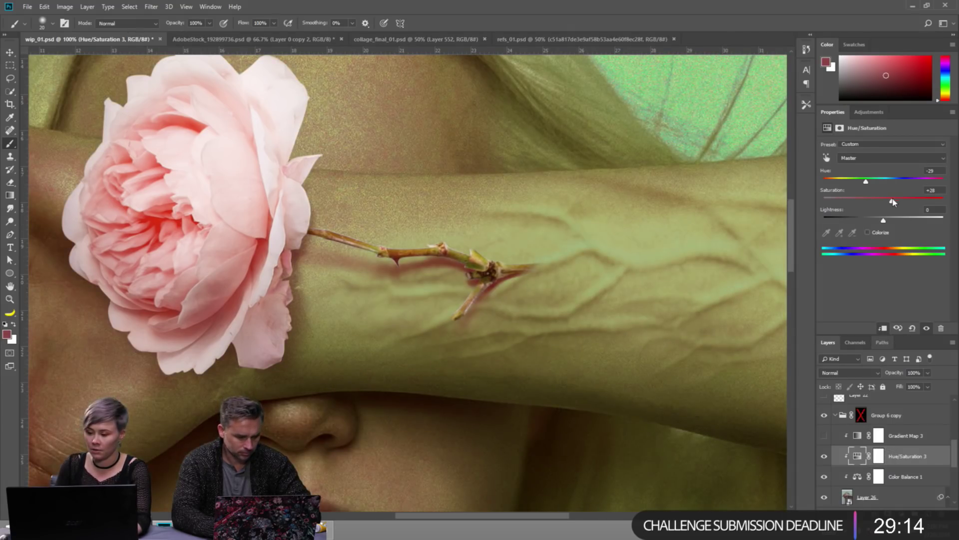
Colorize the Hue/Saturation layer with hue 50 and saturation 40, and set its blend mode to Color.
{"action": "left_click", "coordinate": [879, 232]}
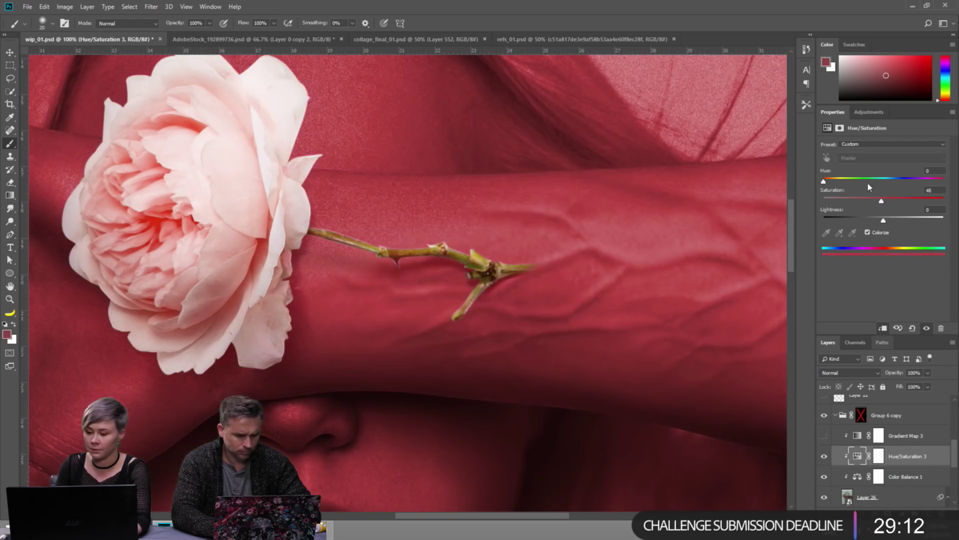
{"action": "left_click_drag", "start_coordinate": [823, 181], "coordinate": [870, 202]}
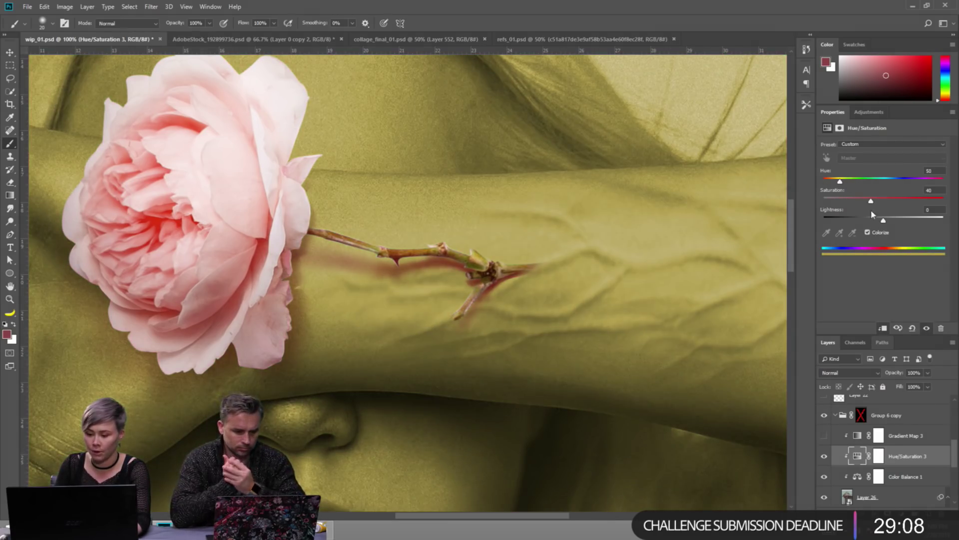
{"action": "left_click", "coordinate": [857, 374]}
{"action": "left_click", "coordinate": [856, 355]}
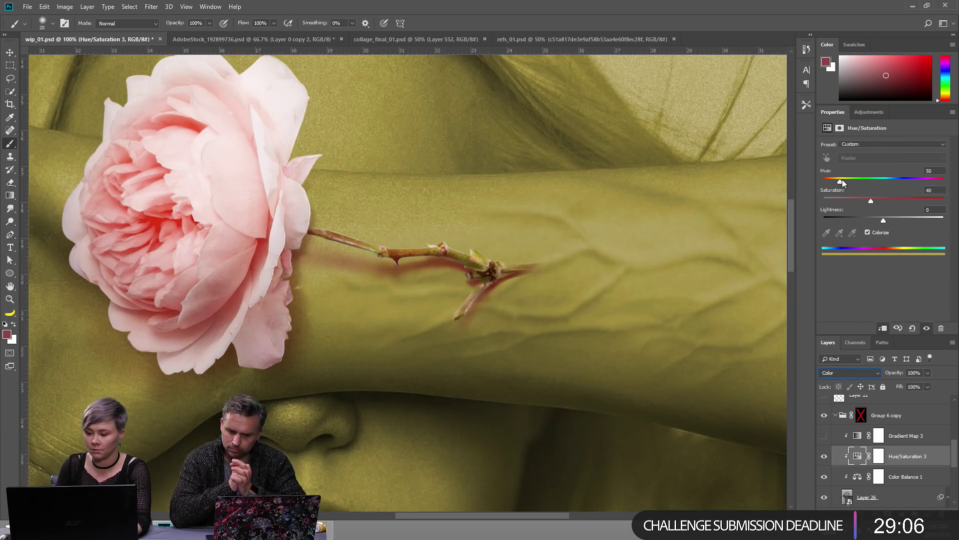
Fine-tune the Hue/Saturation hue to an olive yellow, then collapse the copied group and re-enable its layer mask.
{"action": "left_click_drag", "start_coordinate": [840, 182], "coordinate": [838, 184]}
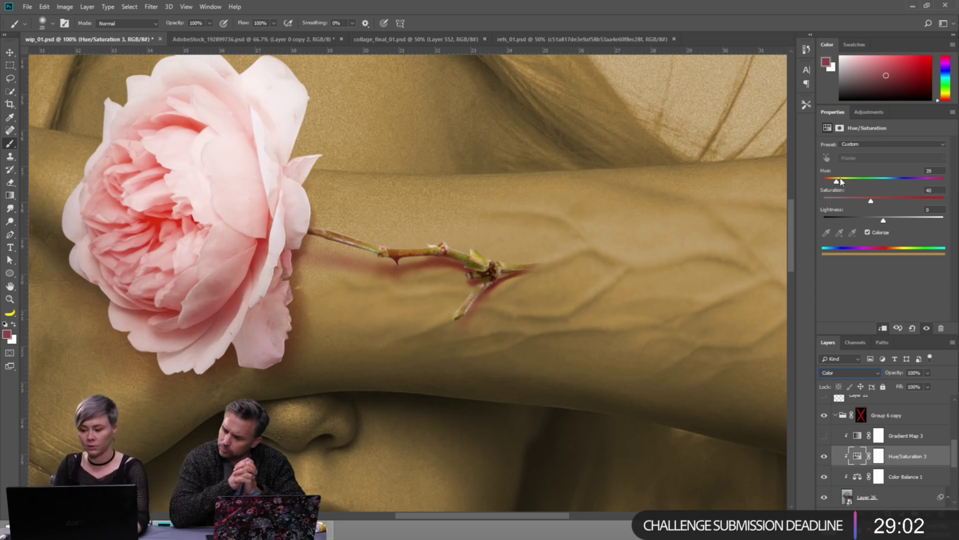
{"action": "left_click_drag", "start_coordinate": [841, 181], "coordinate": [843, 189]}
{"action": "left_click", "coordinate": [834, 415]}
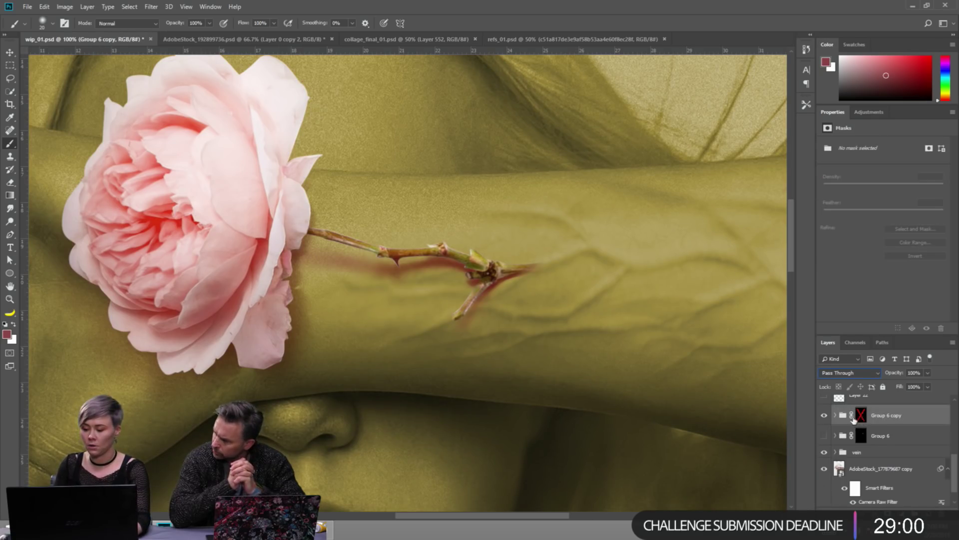
{"action": "left_click", "coordinate": [860, 415], "text": "shift"}
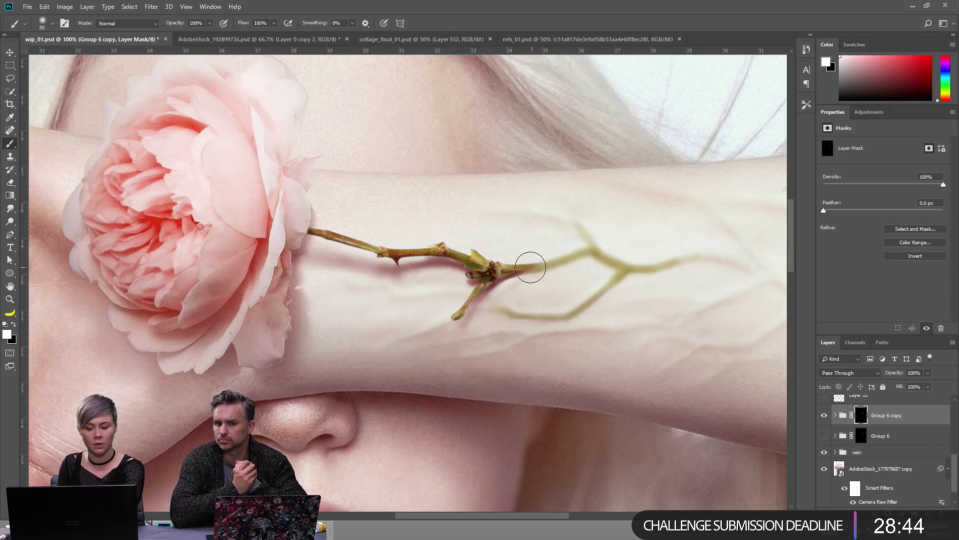
Paint white on the Group 6 copy mask around the fork and along the small upper branches to reveal the olive vein color.
{"action": "key", "text": "bracketright"}
{"action": "left_click_drag", "start_coordinate": [565, 257], "coordinate": [584, 254]}
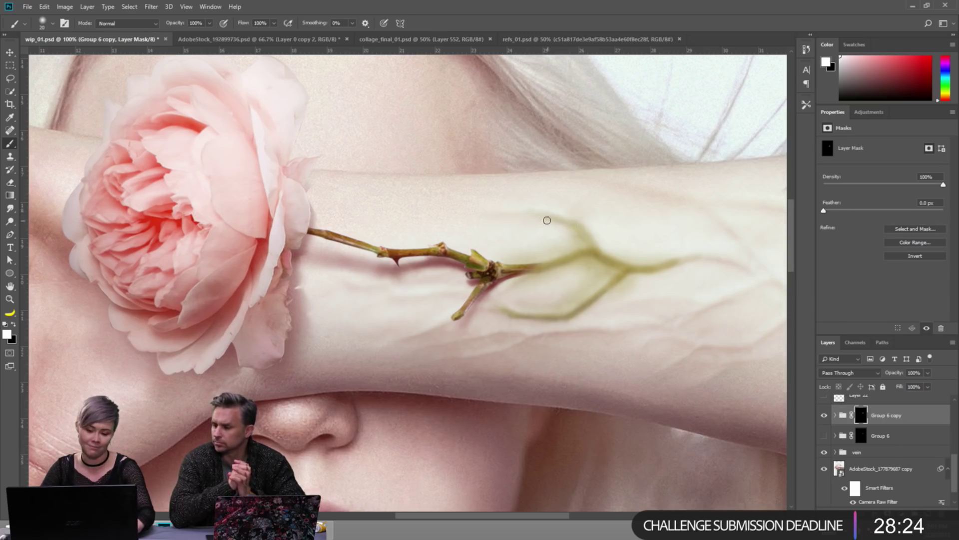
{"action": "left_click_drag", "start_coordinate": [531, 216], "coordinate": [582, 226]}
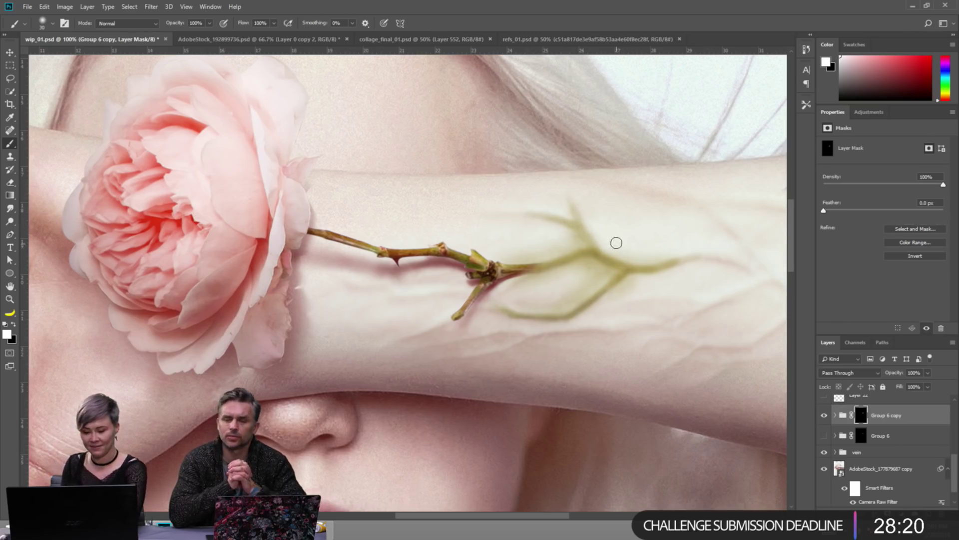
{"action": "key", "text": "bracketright"}
{"action": "key", "text": "bracketright"}
{"action": "key", "text": "bracketright"}
{"action": "key", "text": "bracketright"}
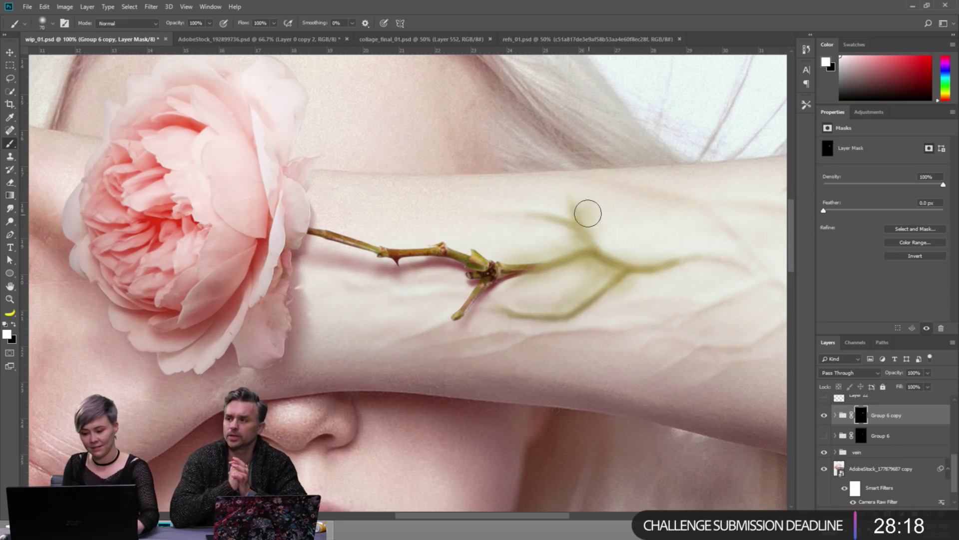
{"action": "key", "text": "x"}
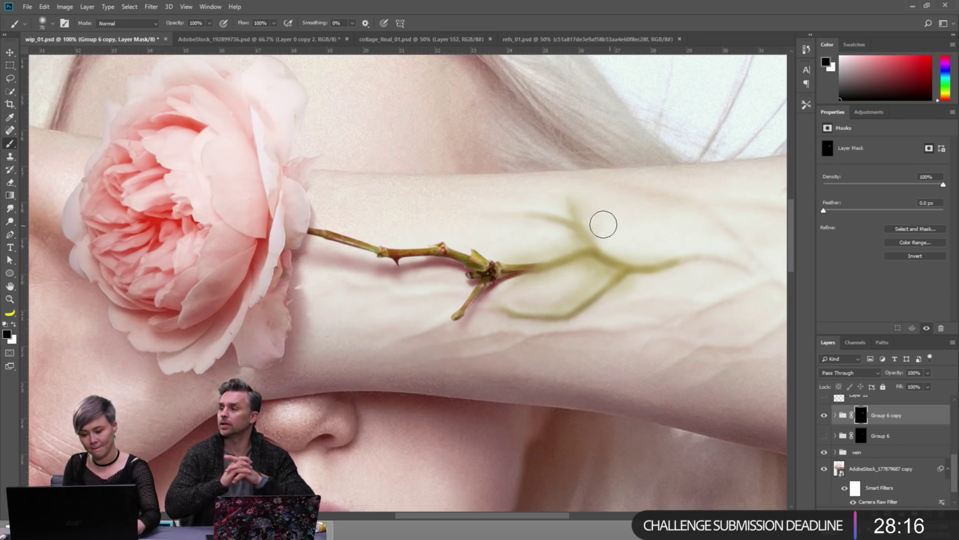
{"action": "key", "text": "x"}
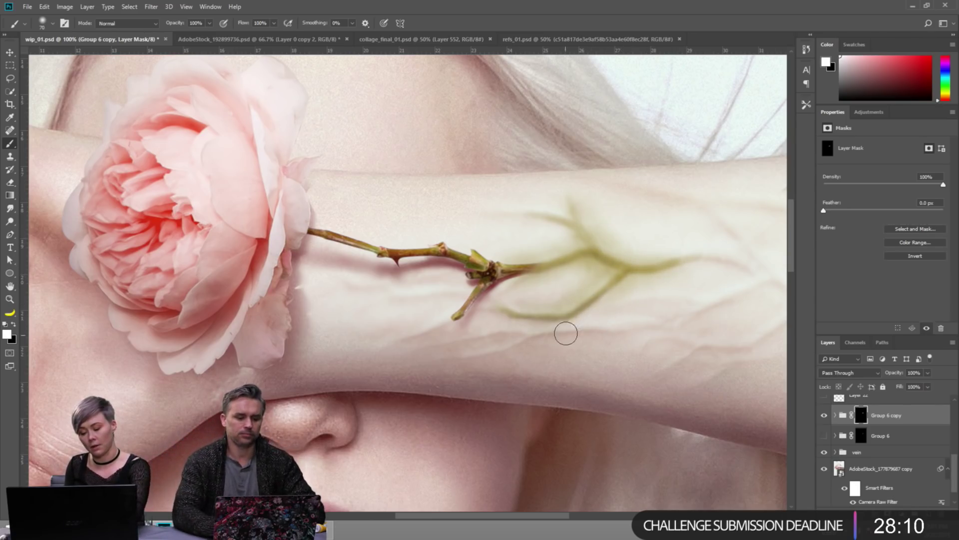
Paint white with a small brush to reveal the lower vein beneath the twig and extend the upper branch along the forearm.
{"action": "key", "text": "bracketleft"}
{"action": "key", "text": "bracketleft"}
{"action": "key", "text": "bracketleft"}
{"action": "key", "text": "bracketleft"}
{"action": "key", "text": "bracketleft"}
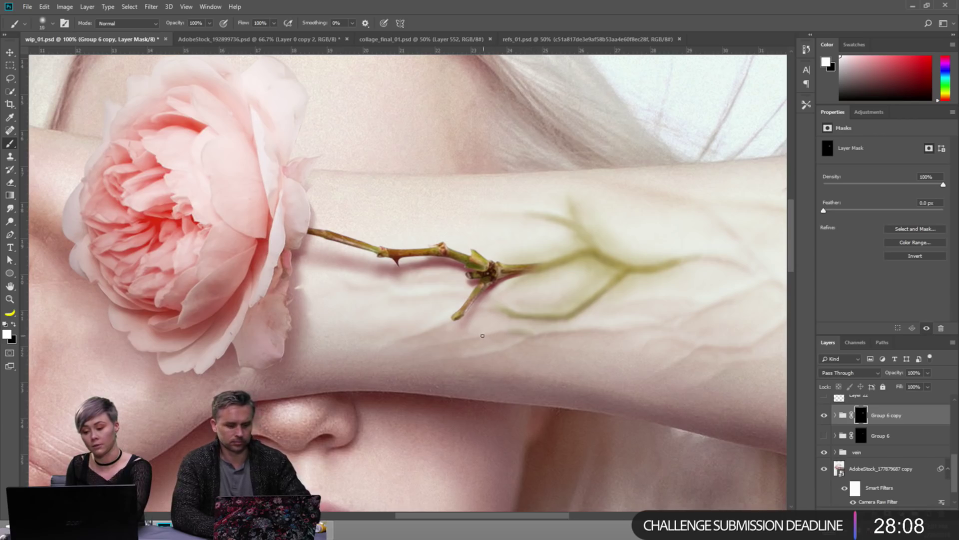
{"action": "key", "text": "bracketright"}
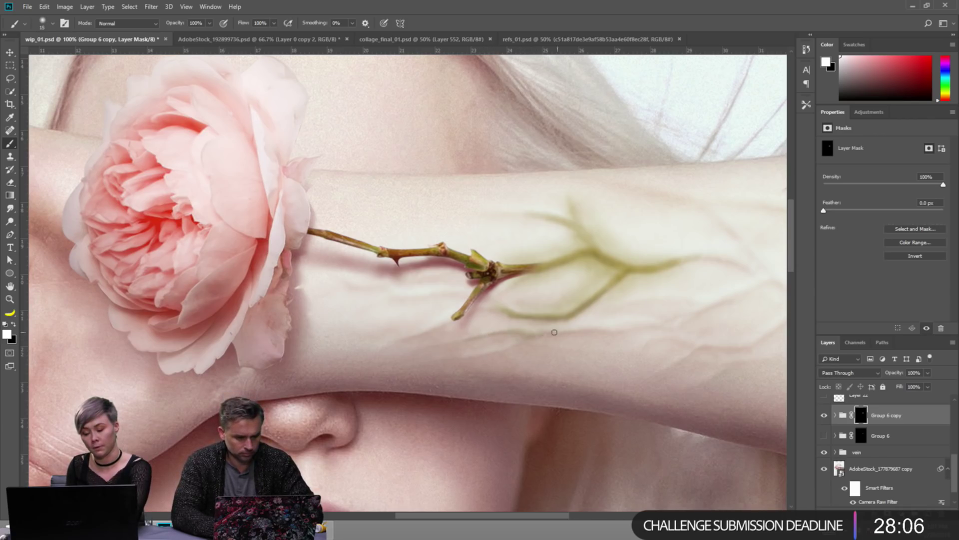
{"action": "left_click_drag", "start_coordinate": [527, 333], "coordinate": [629, 331]}
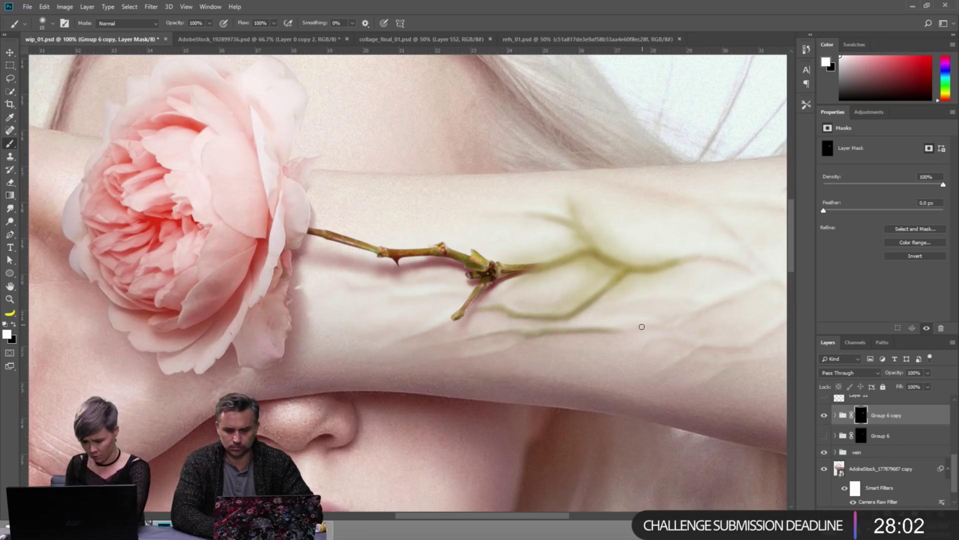
{"action": "mouse_move", "coordinate": [615, 330]}
{"action": "left_mouse_down"}
{"action": "mouse_move", "coordinate": [668, 322]}
{"action": "mouse_move", "coordinate": [716, 295]}
{"action": "left_mouse_up"}
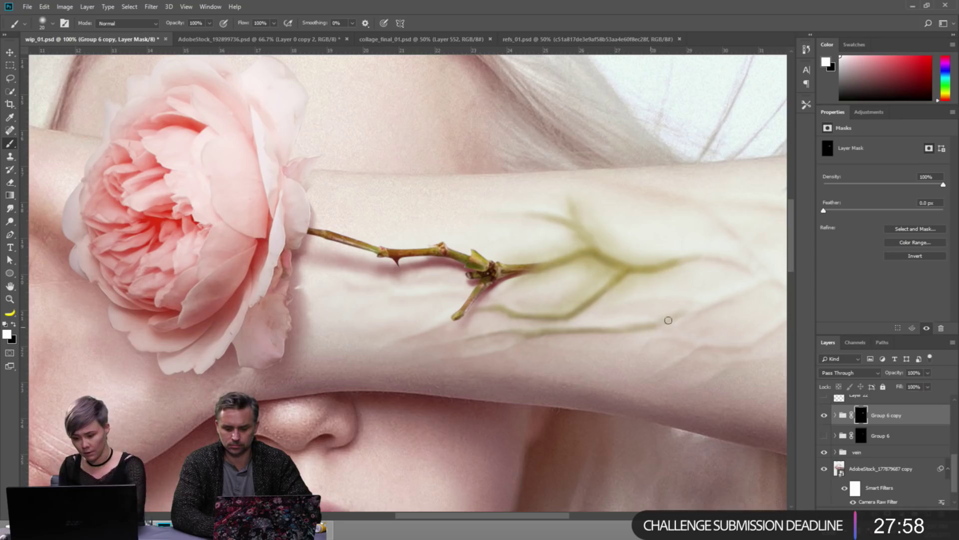
{"action": "left_click_drag", "start_coordinate": [675, 258], "coordinate": [714, 254]}
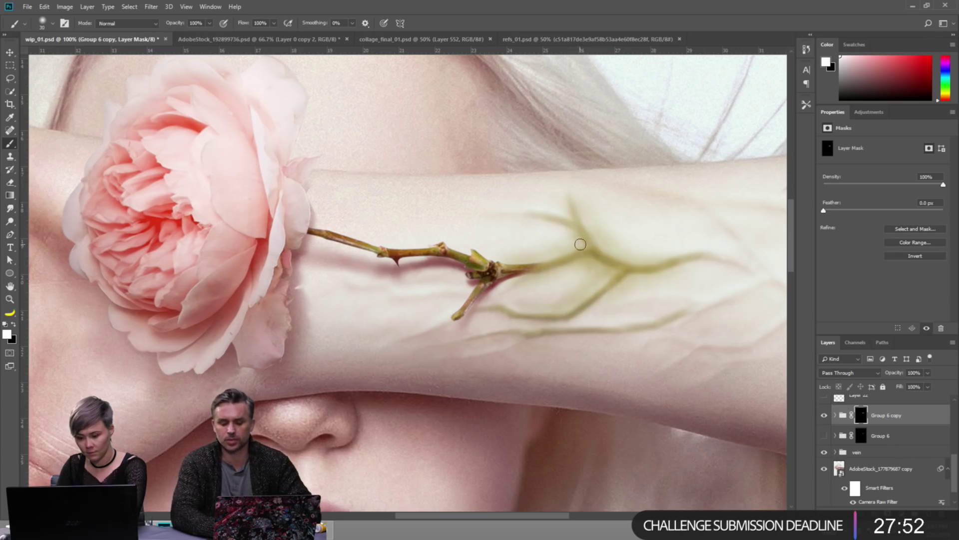
Strengthen the color around the fork and extend the masked reveal along the vein junction farther up the forearm.
{"action": "key", "text": "bracketright"}
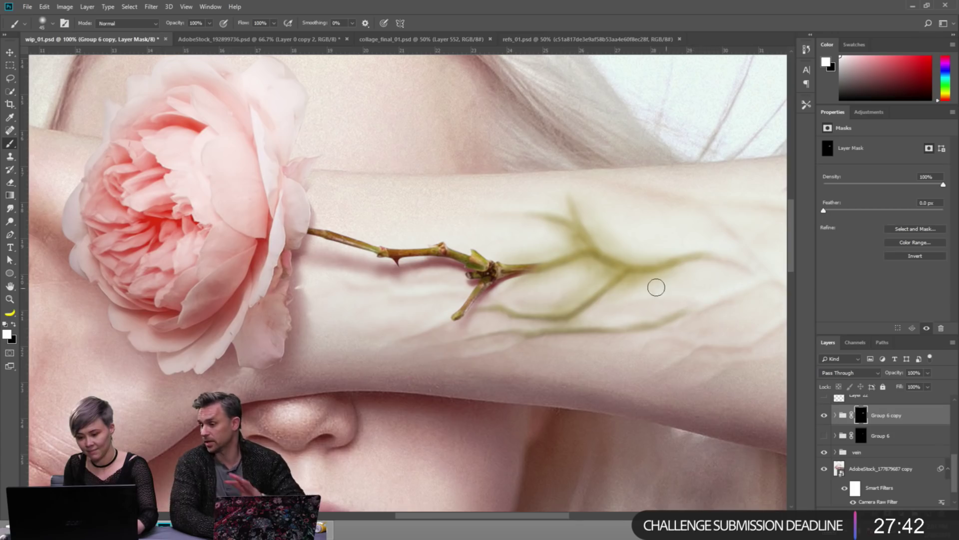
{"action": "scroll", "coordinate": [531, 336], "scroll_direction": "down", "scroll_amount": 2}
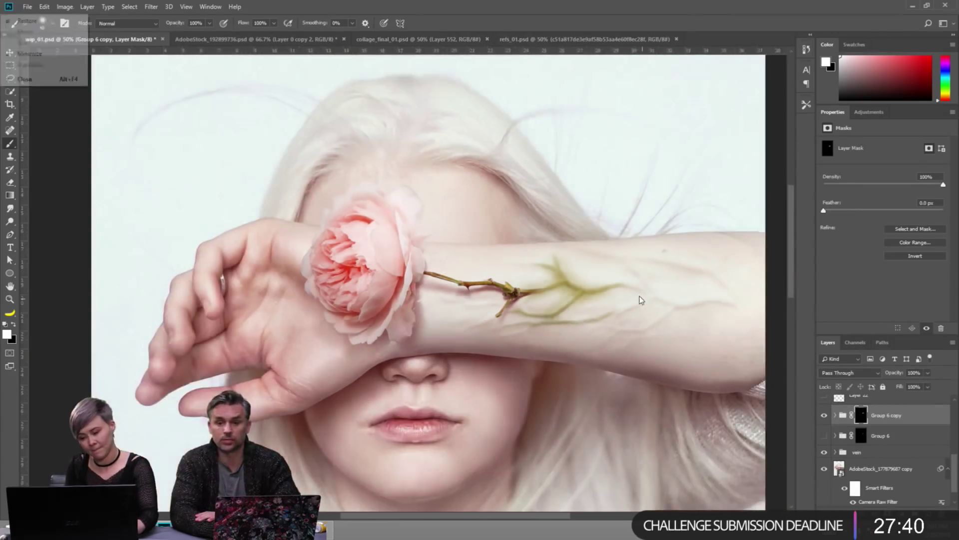
{"action": "scroll", "coordinate": [612, 289], "scroll_direction": "up", "scroll_amount": 1}
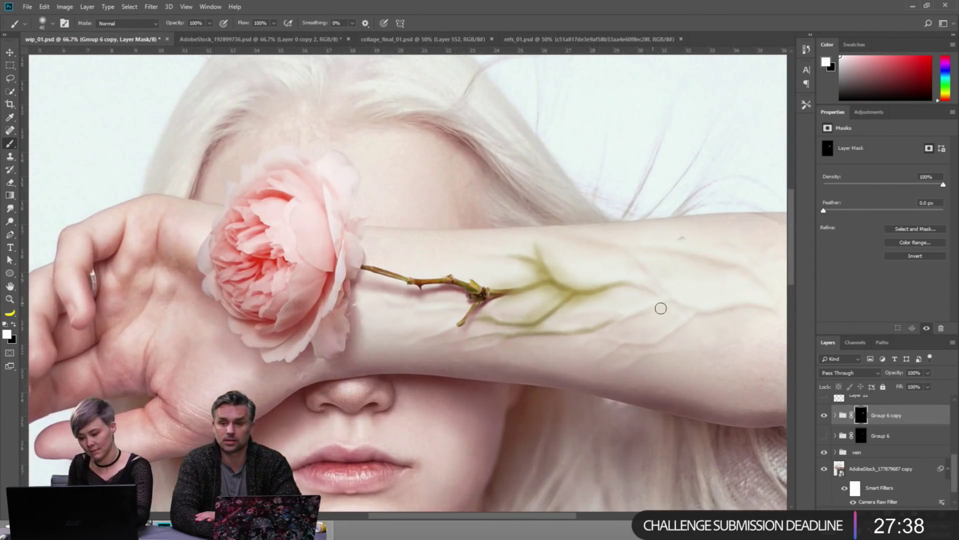
{"action": "key", "text": "bracketleft"}
{"action": "key", "text": "bracketleft"}
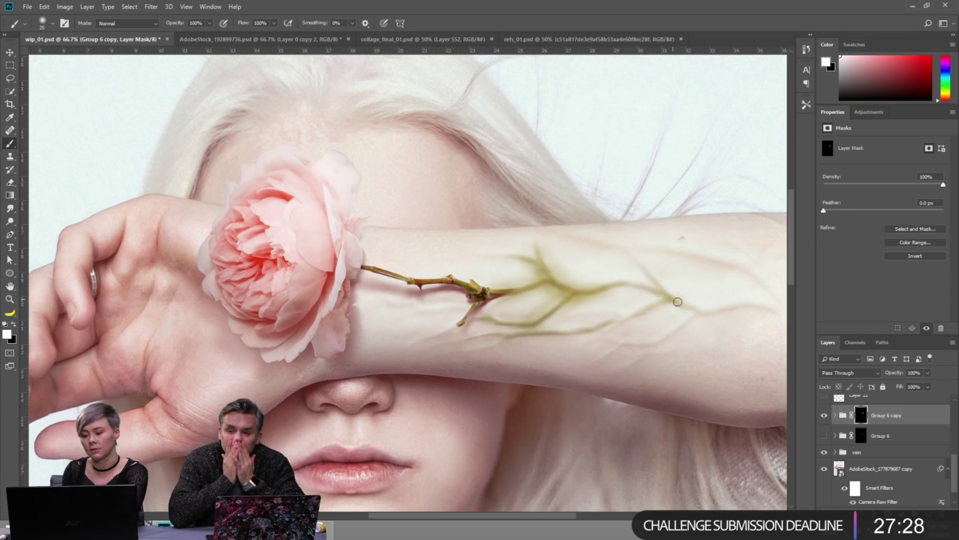
{"action": "mouse_move", "coordinate": [677, 302]}
{"action": "left_mouse_down"}
{"action": "mouse_move", "coordinate": [736, 303]}
{"action": "mouse_move", "coordinate": [673, 302]}
{"action": "mouse_move", "coordinate": [711, 311]}
{"action": "mouse_move", "coordinate": [680, 303]}
{"action": "mouse_move", "coordinate": [726, 305]}
{"action": "mouse_move", "coordinate": [673, 294]}
{"action": "left_mouse_up"}
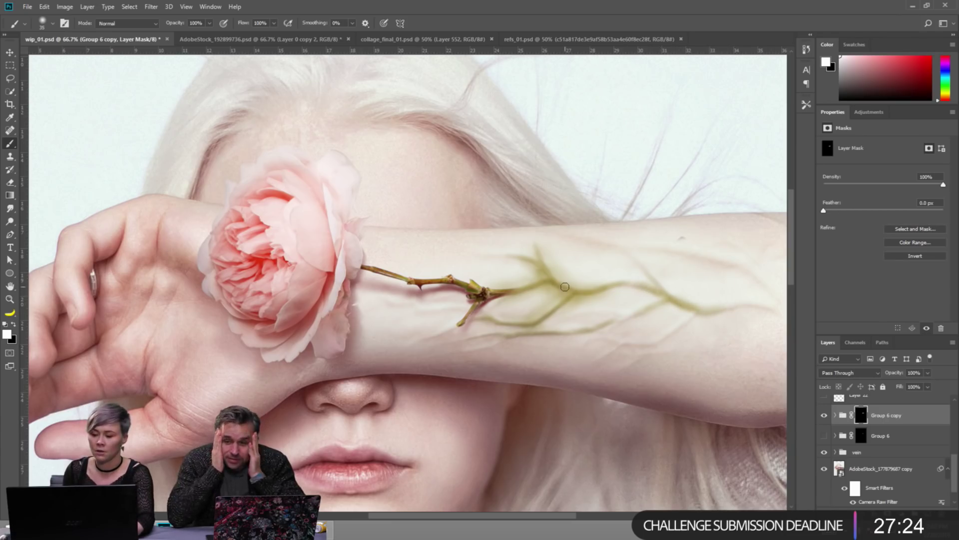
Toggle the visibility of Group 6 copy to compare the arm with and without the olive veins.
{"action": "left_click", "coordinate": [824, 416]}
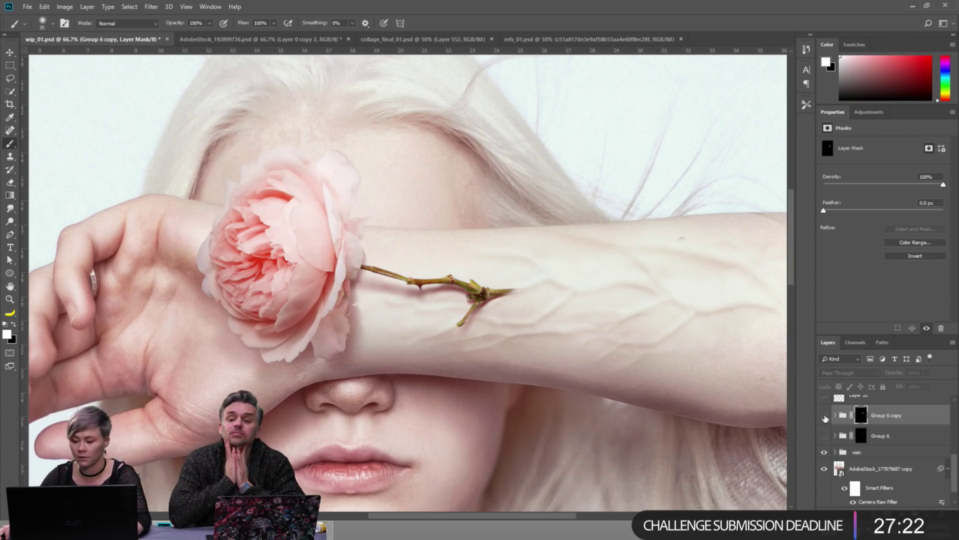
{"action": "left_click", "coordinate": [824, 417]}
{"action": "left_click", "coordinate": [825, 417]}
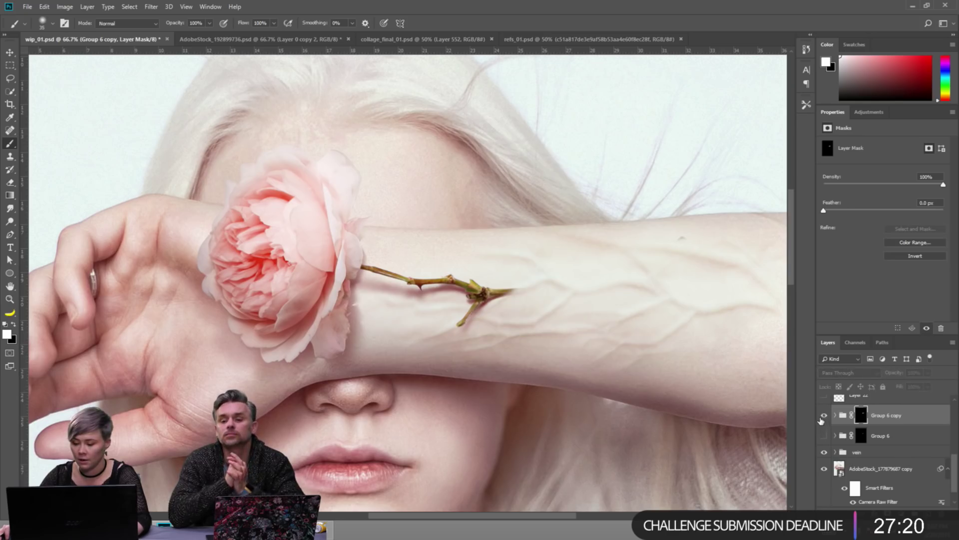
{"action": "left_click", "coordinate": [822, 417]}
Duplicate the vein group, merge the duplicate into a single layer and move it above Group 6 copy.
{"action": "scroll", "coordinate": [822, 430], "scroll_direction": "up", "scroll_amount": 1}
{"action": "left_click", "coordinate": [834, 478]}
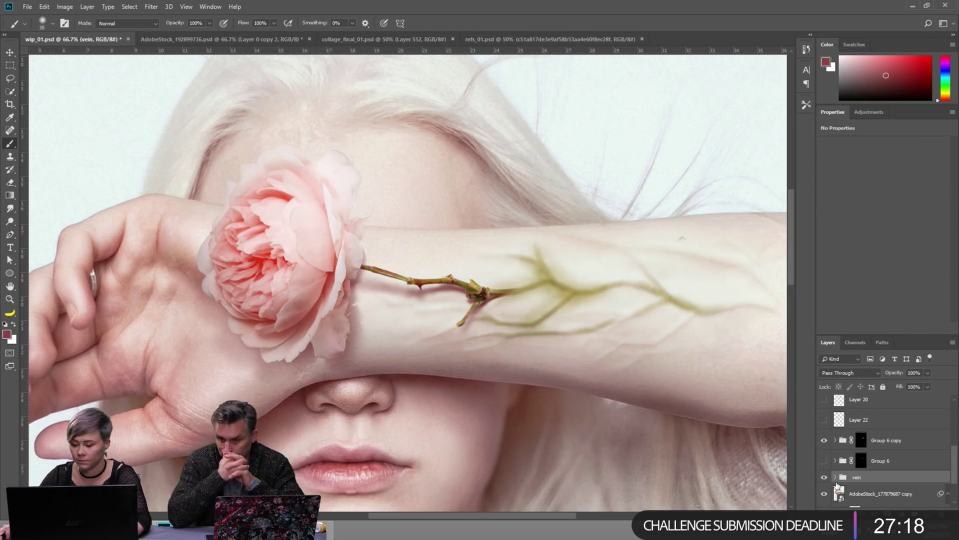
{"action": "left_click", "coordinate": [836, 477]}
{"action": "left_click", "coordinate": [836, 478]}
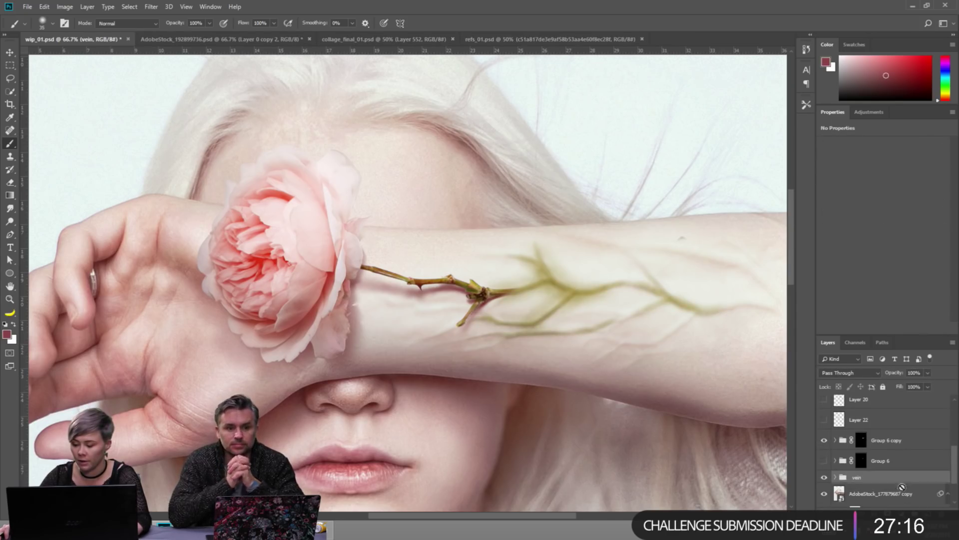
{"action": "key", "text": "ctrl+j"}
{"action": "key", "text": "ctrl+e"}
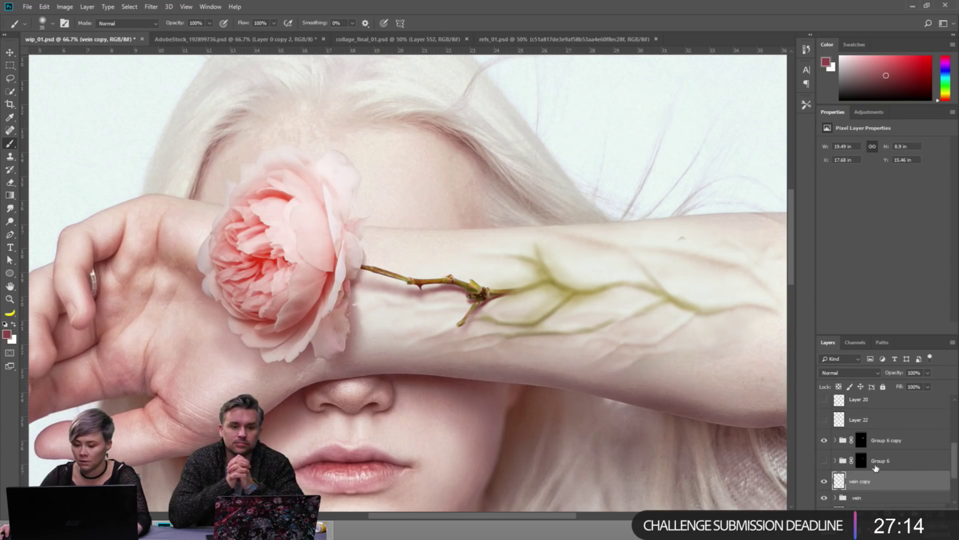
{"action": "left_click_drag", "start_coordinate": [877, 478], "coordinate": [869, 427]}
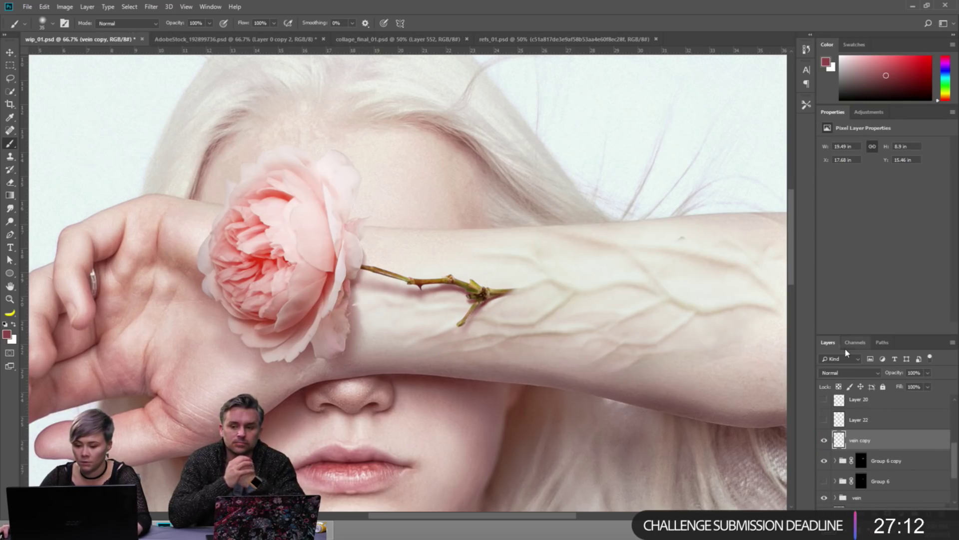
{"action": "left_click", "coordinate": [869, 112]}
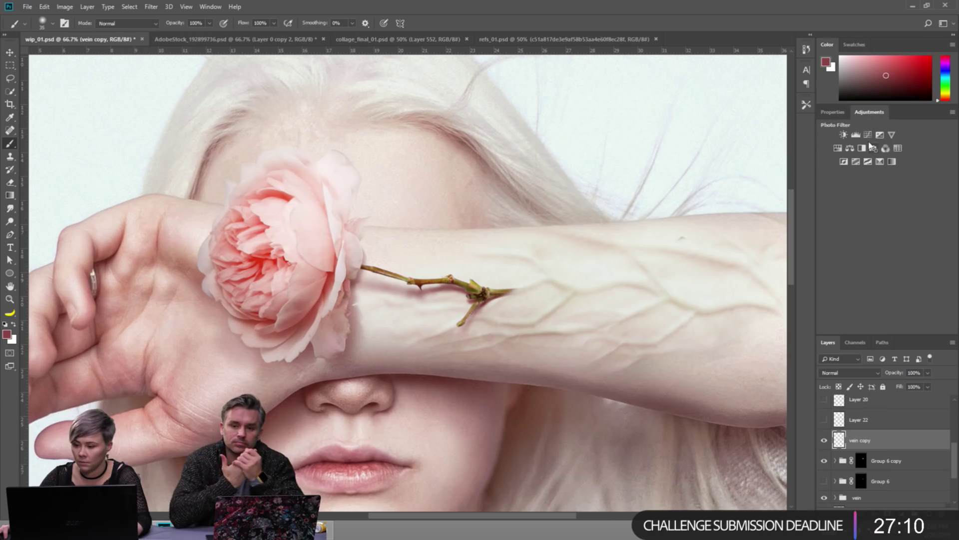
{"action": "left_click", "coordinate": [862, 134]}
{"action": "key", "text": "ctrl+z"}
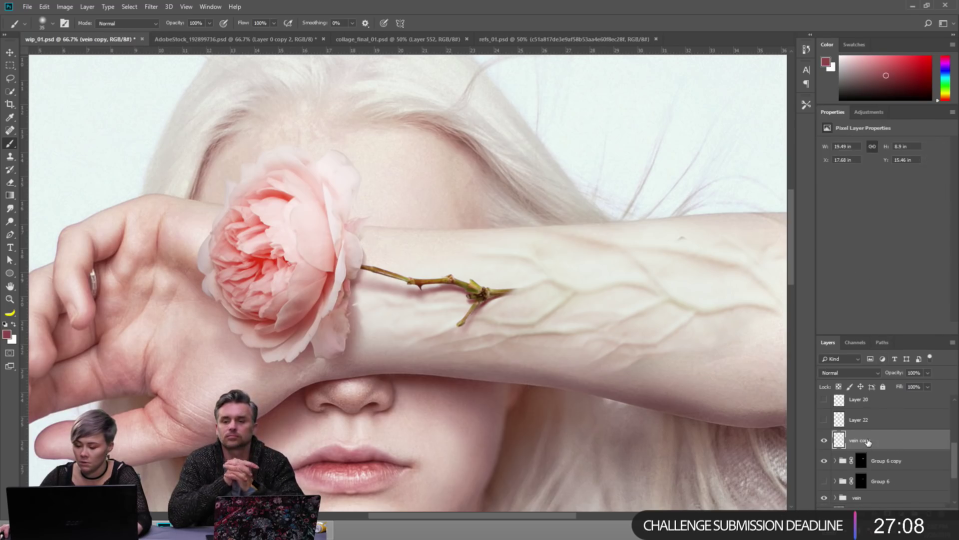
Convert the vein copy layer to a smart object and open it in the Camera Raw filter.
{"action": "right_click", "coordinate": [868, 442]}
{"action": "left_click", "coordinate": [871, 154]}
{"action": "left_click", "coordinate": [151, 6]}
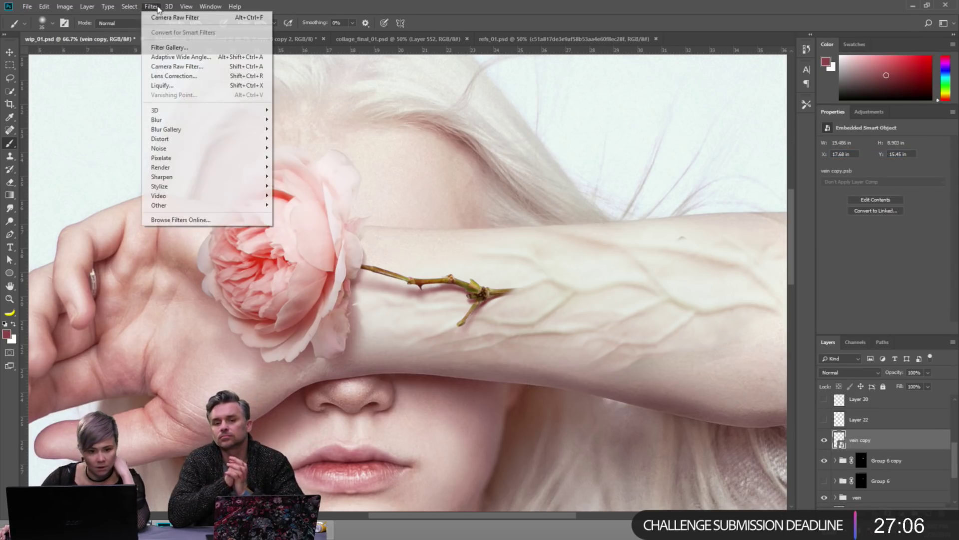
{"action": "left_click", "coordinate": [165, 15]}
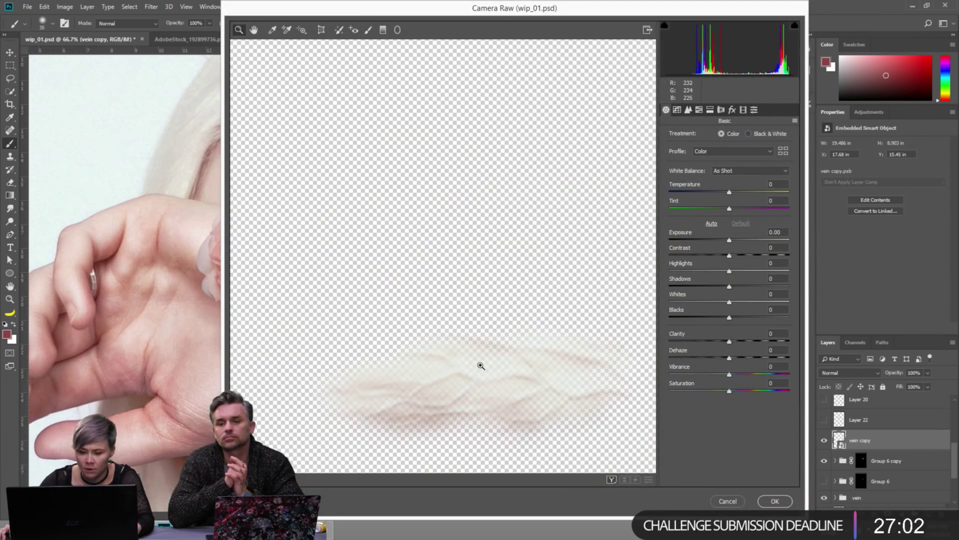
Darken the vein copy with strongly lowered exposure, contrast -9 and raised highlights, and apply the Camera Raw filter.
{"action": "mouse_move", "coordinate": [709, 241]}
{"action": "left_mouse_down"}
{"action": "mouse_move", "coordinate": [690, 237]}
{"action": "mouse_move", "coordinate": [698, 242]}
{"action": "left_mouse_up"}
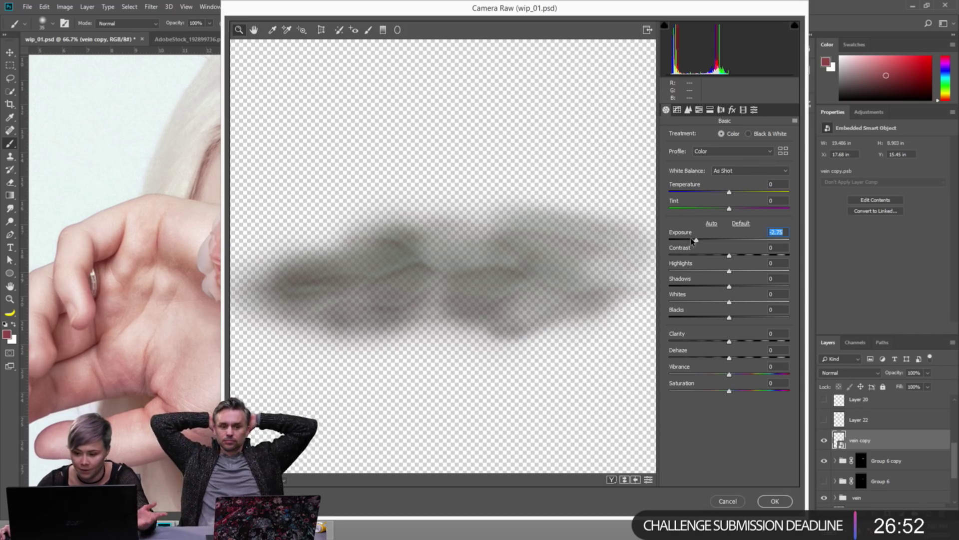
{"action": "left_click_drag", "start_coordinate": [729, 271], "coordinate": [744, 273]}
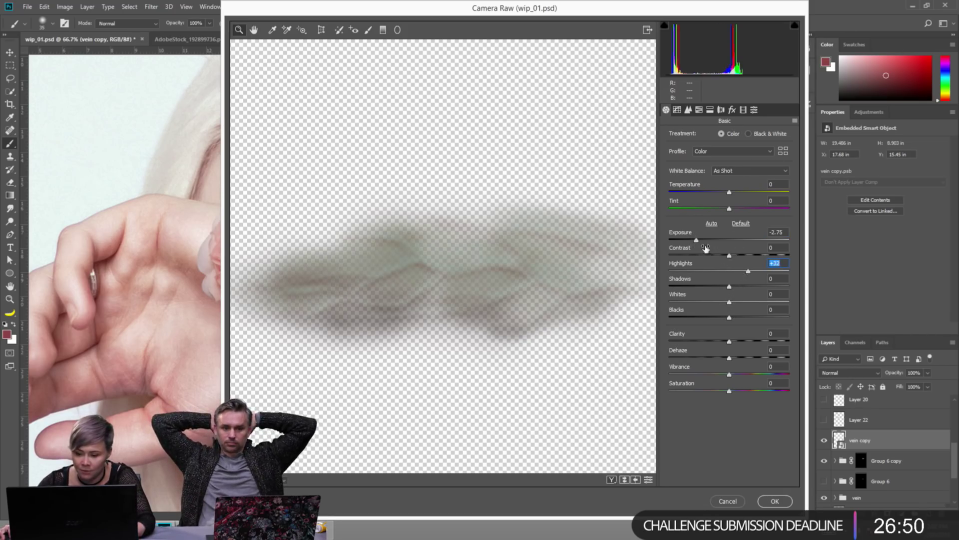
{"action": "left_click_drag", "start_coordinate": [696, 239], "coordinate": [688, 239]}
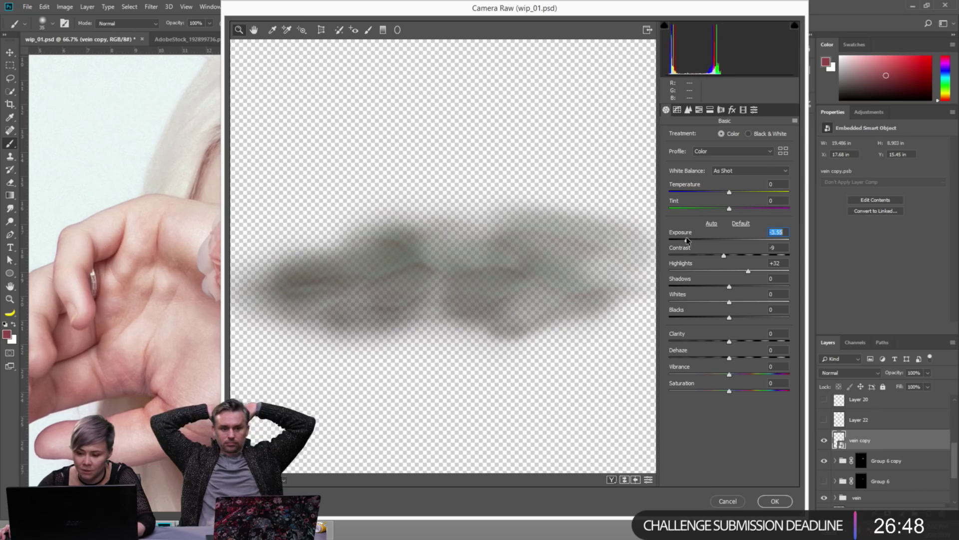
{"action": "left_click_drag", "start_coordinate": [748, 271], "coordinate": [757, 271]}
{"action": "left_click", "coordinate": [769, 505]}
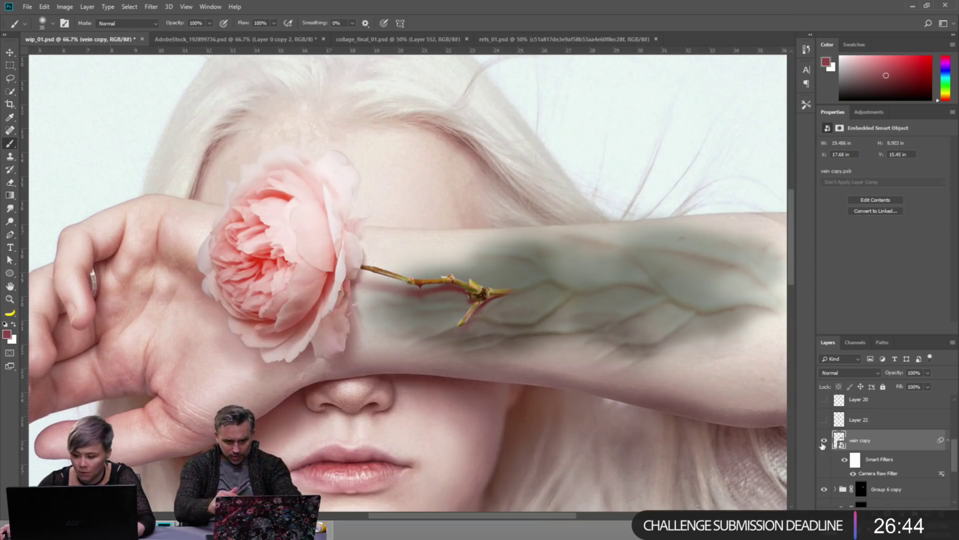
Compare the arm with and without the darkened vein copy, and set the layer's blend mode to Screen.
{"action": "left_click", "coordinate": [823, 440]}
{"action": "left_click", "coordinate": [824, 440]}
{"action": "left_click", "coordinate": [847, 371]}
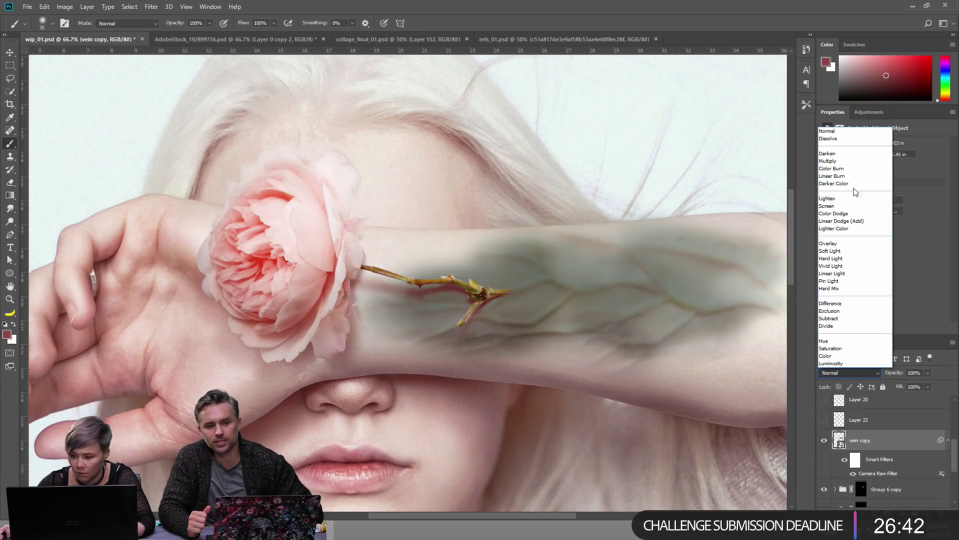
{"action": "left_click", "coordinate": [841, 206]}
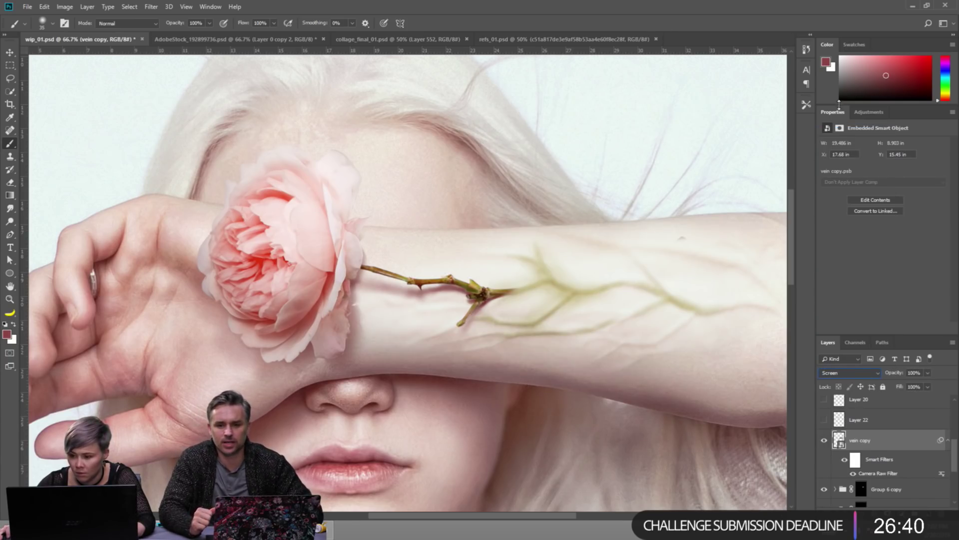
Clip a Curves adjustment to the vein copy, set the black point's input to 62 and pull the white point to mid-range.
{"action": "left_click", "coordinate": [868, 112]}
{"action": "left_click", "coordinate": [868, 135]}
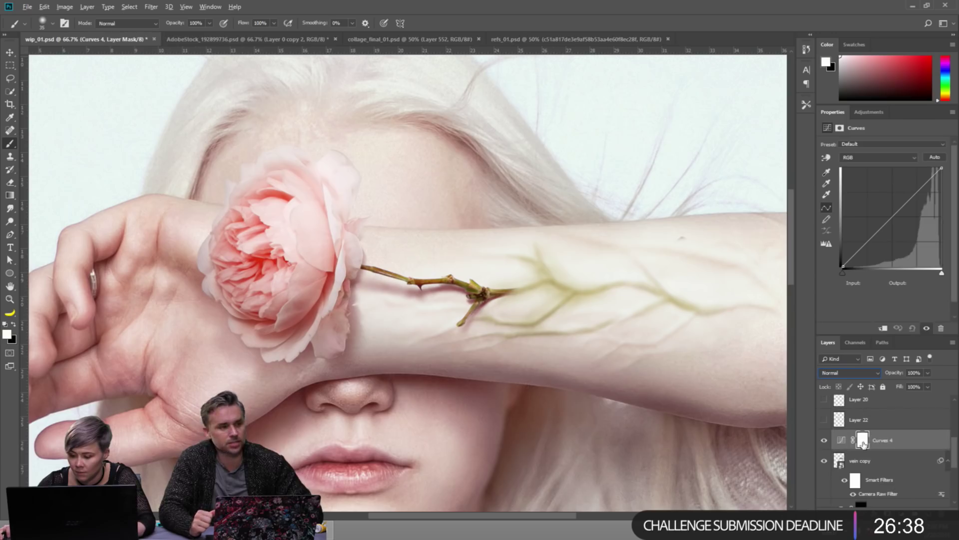
{"action": "key", "text": "ctrl+alt+g"}
{"action": "left_click_drag", "start_coordinate": [847, 275], "coordinate": [866, 281]}
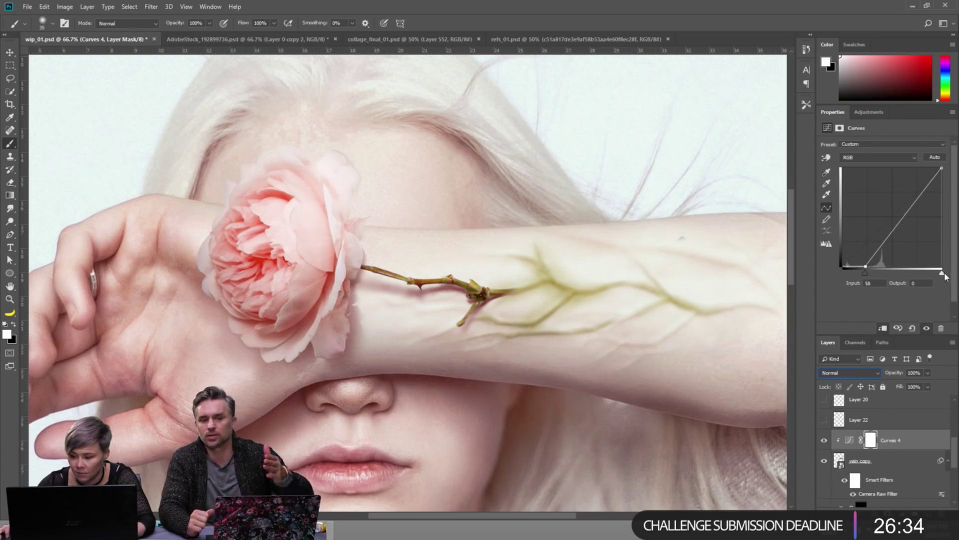
{"action": "left_click_drag", "start_coordinate": [942, 273], "coordinate": [892, 275]}
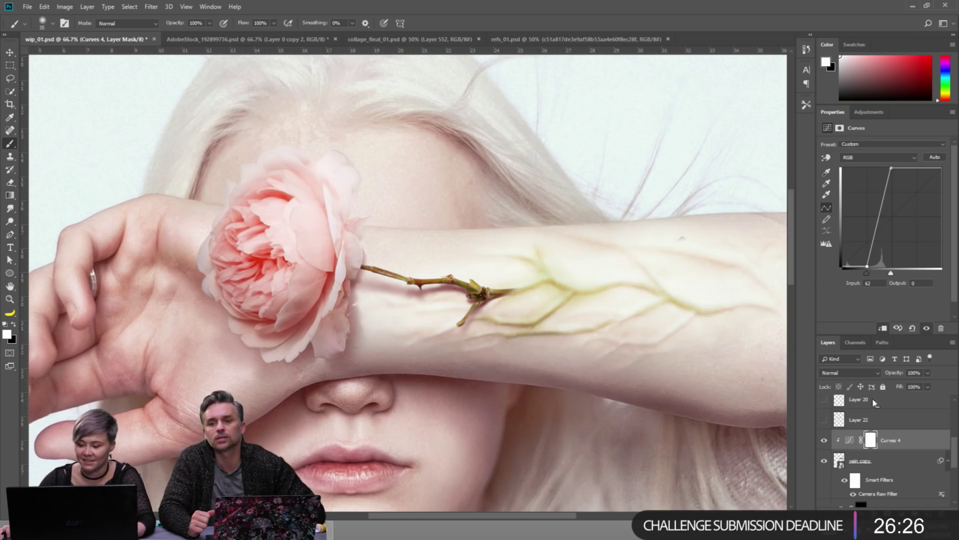
Add a black layer mask to the vein copy and paint white on it to bring highlights back along the veins.
{"action": "left_click", "coordinate": [860, 460]}
{"action": "left_click", "coordinate": [897, 530]}
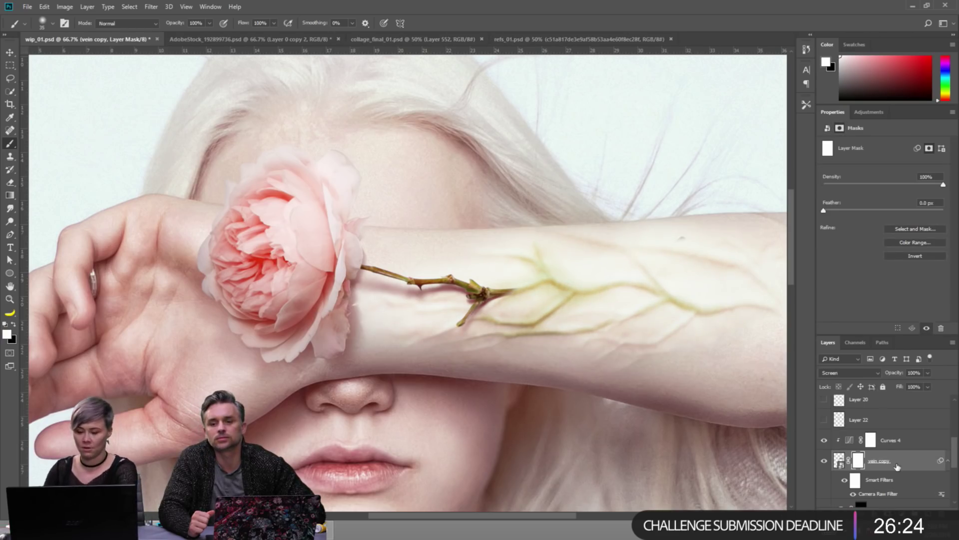
{"action": "key", "text": "ctrl+i"}
{"action": "key", "text": "x"}
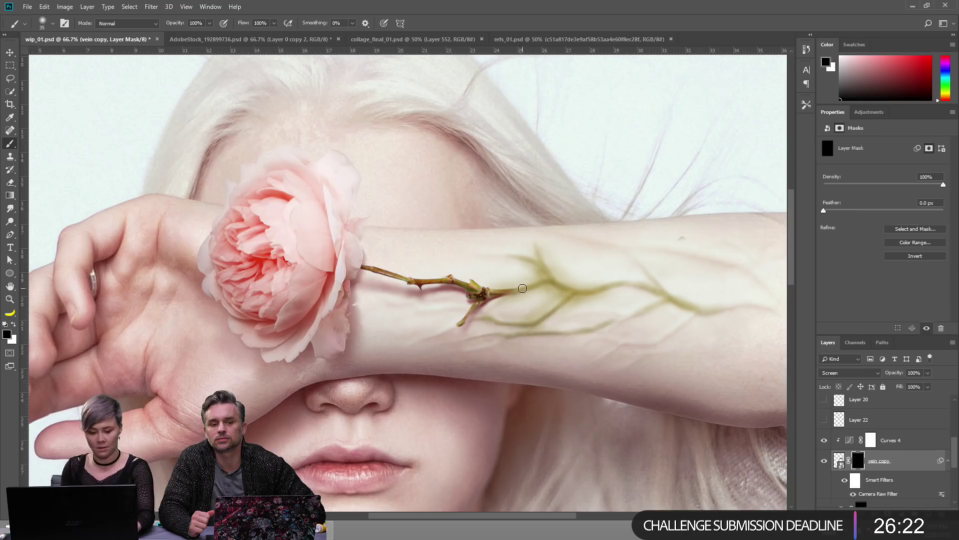
{"action": "key", "text": "x"}
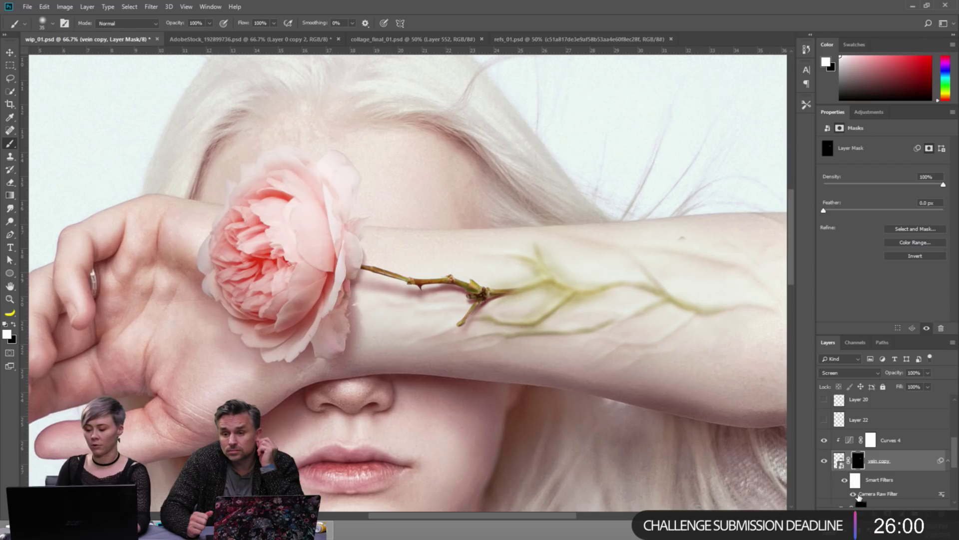
Try fill values of 57% and 68% and the Normal blend mode on the vein copy, and undo the changes.
{"action": "left_click_drag", "start_coordinate": [927, 386], "coordinate": [907, 399]}
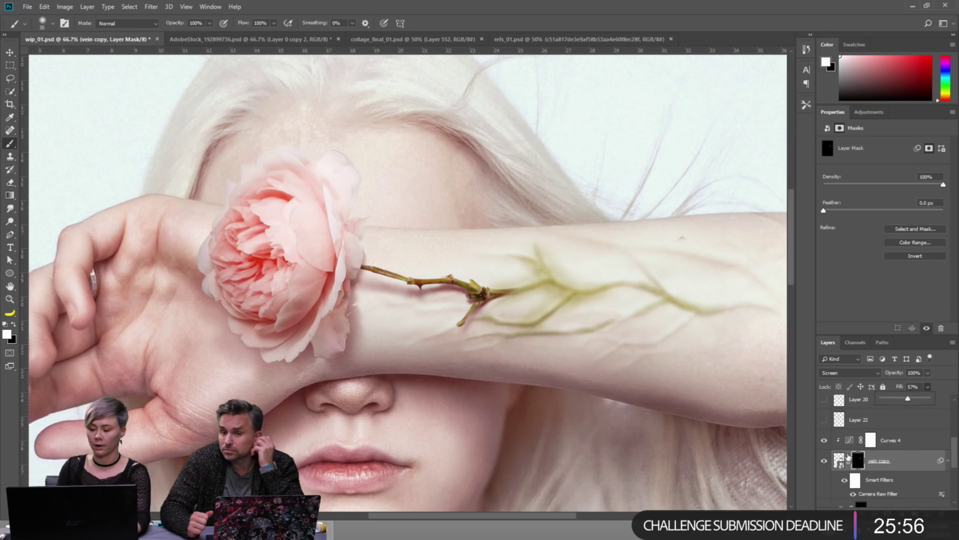
{"action": "left_click", "coordinate": [842, 374]}
{"action": "left_click", "coordinate": [840, 131]}
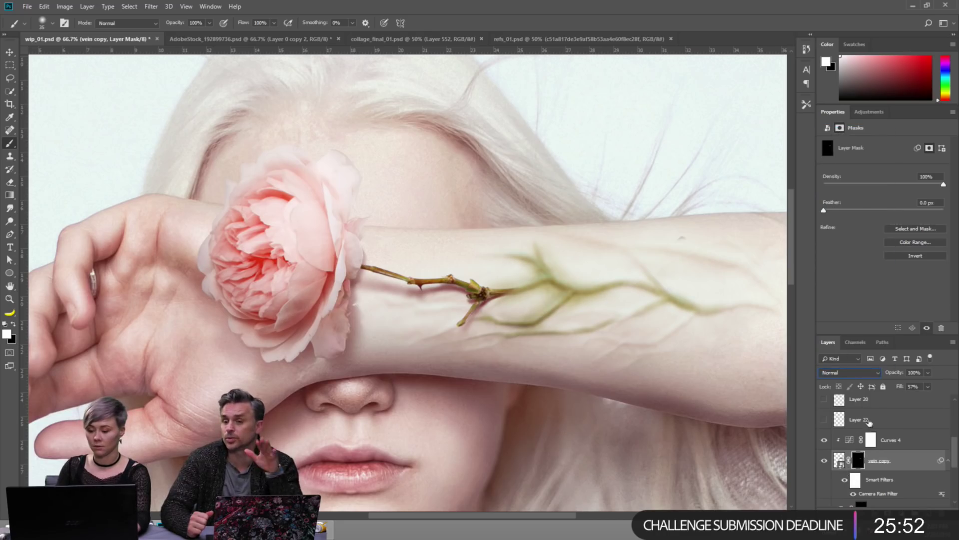
{"action": "key", "text": "ctrl+z"}
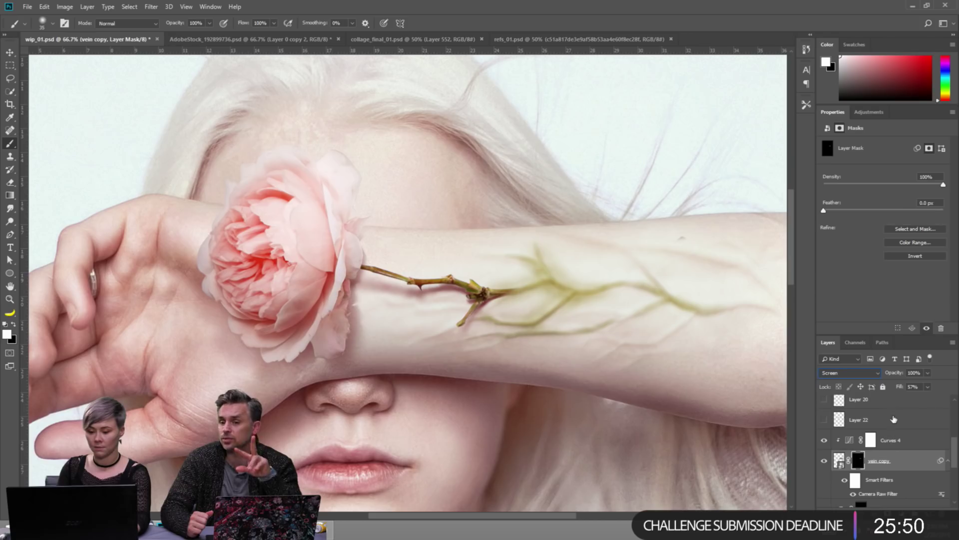
{"action": "key", "text": "ctrl+z"}
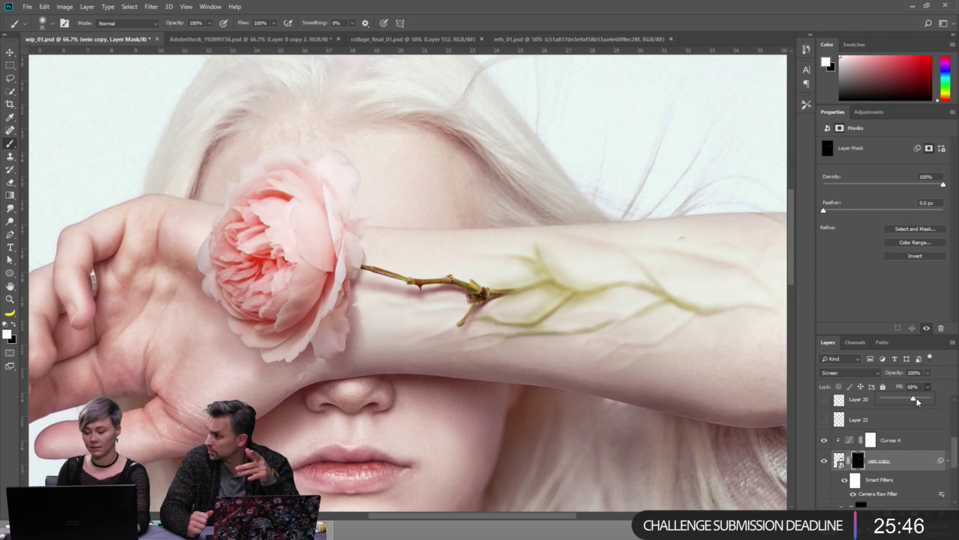
{"action": "key", "text": "ctrl+alt+z"}
{"action": "key", "text": "ctrl+alt+z"}
{"action": "key", "text": "ctrl+alt+z"}
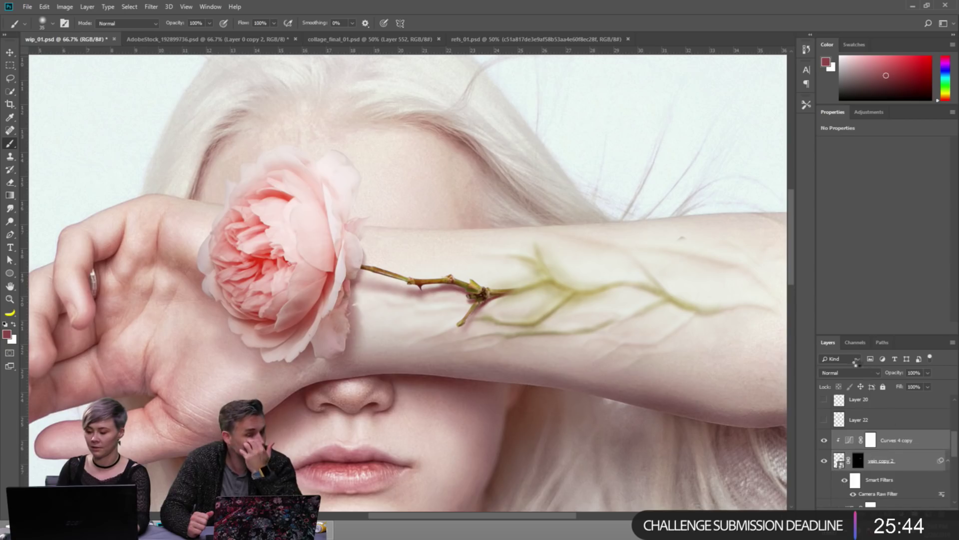
Duplicate the vein copy together with its clipped Curves adjustment and lower the duplicates' fill to 13%.
{"action": "left_click", "coordinate": [853, 373]}
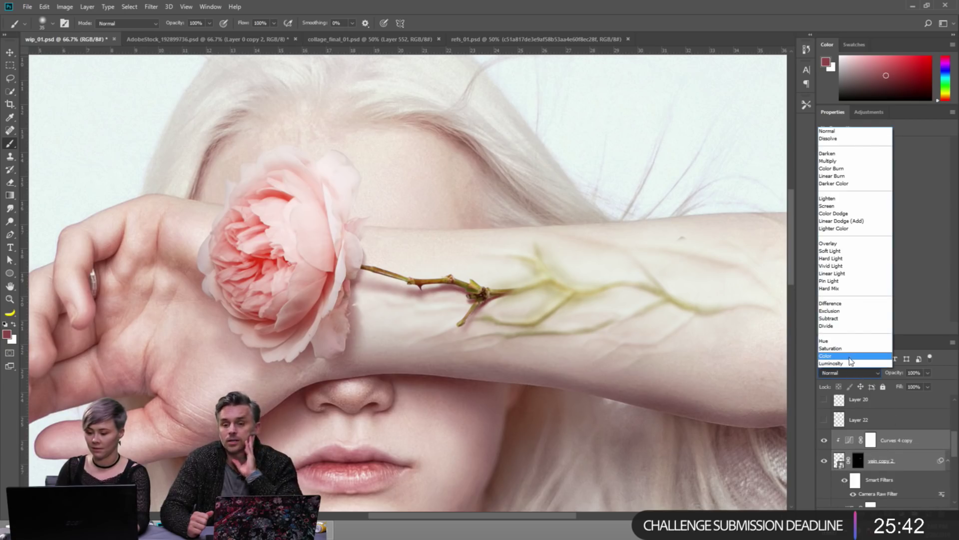
{"action": "left_click", "coordinate": [885, 467]}
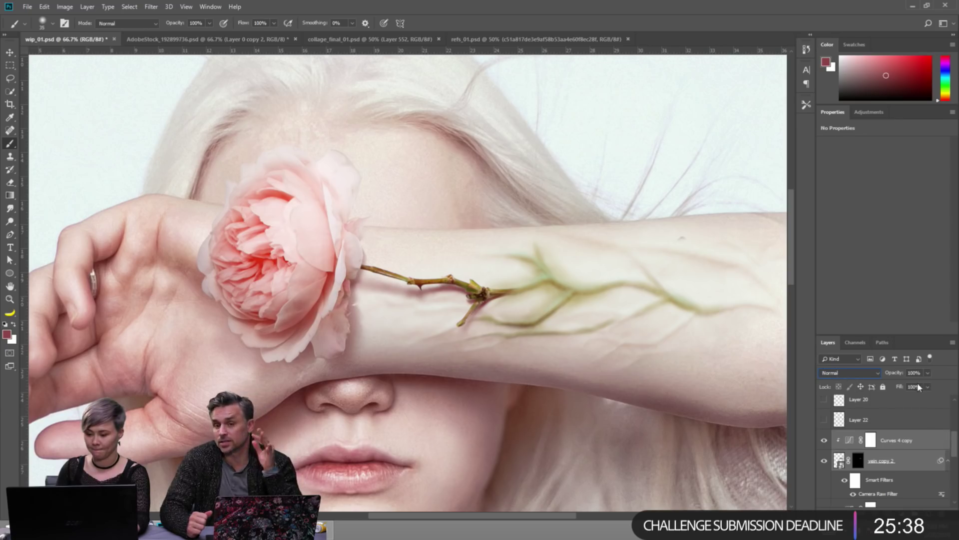
{"action": "left_click_drag", "start_coordinate": [908, 398], "coordinate": [891, 402]}
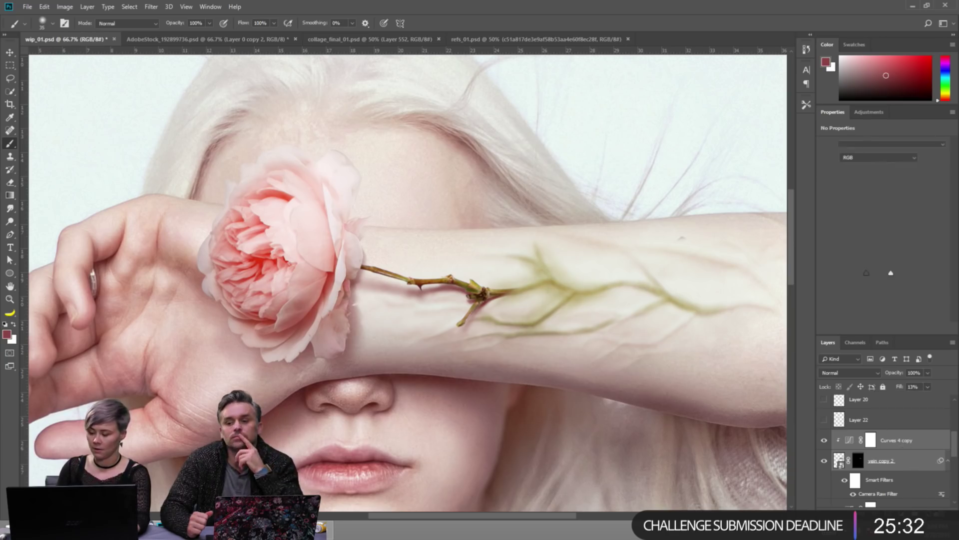
Add a new layer above the Curves copy and paint colors sampled from the twig onto the vein where they meet.
{"action": "key", "text": "ctrl+shift+alt+n"}
{"action": "scroll", "coordinate": [529, 297], "scroll_direction": "up", "scroll_amount": 2}
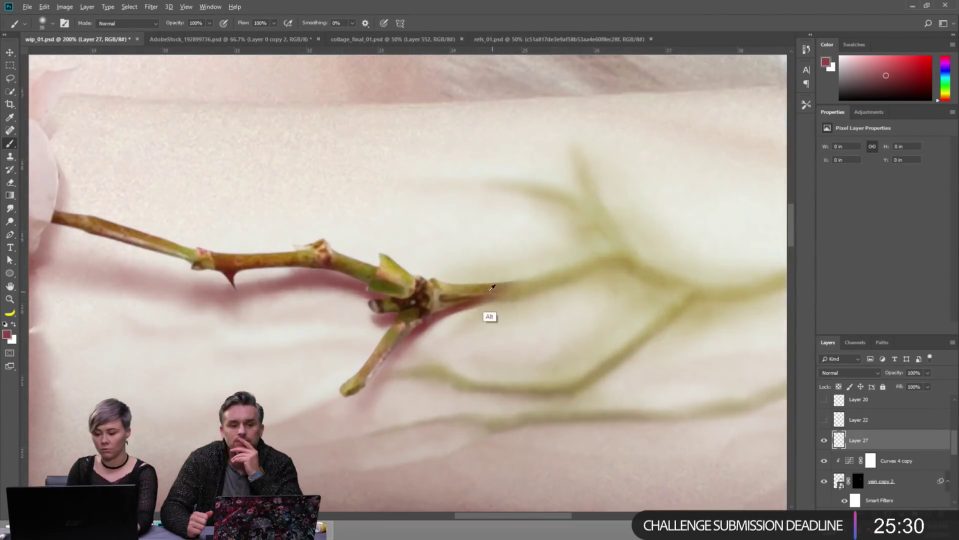
{"action": "left_click", "coordinate": [473, 315], "text": "alt"}
{"action": "key", "text": "["}
{"action": "key", "text": "["}
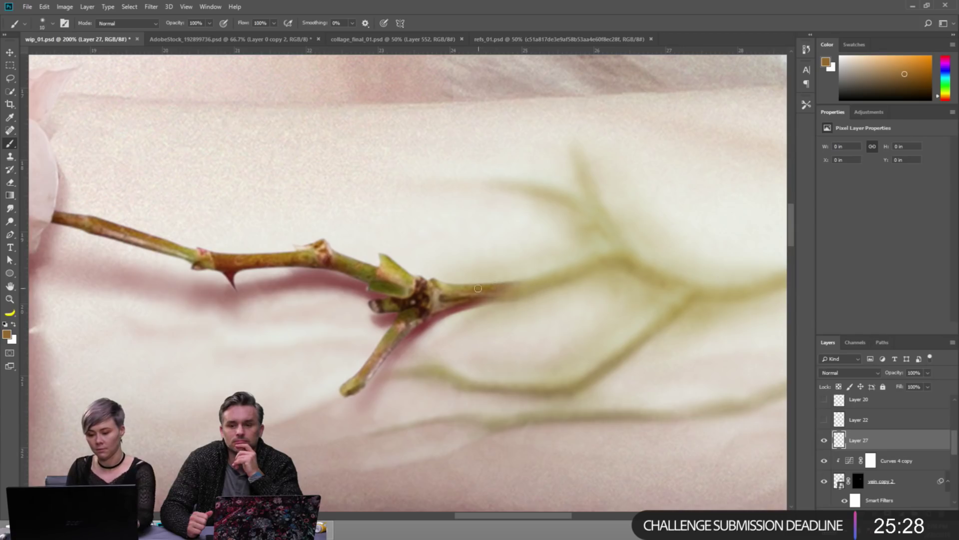
{"action": "left_click", "coordinate": [474, 288], "text": "alt"}
{"action": "mouse_move", "coordinate": [566, 271]}
{"action": "left_mouse_down"}
{"action": "mouse_move", "coordinate": [496, 288]}
{"action": "mouse_move", "coordinate": [621, 260]}
{"action": "left_mouse_up"}
{"action": "left_click", "coordinate": [475, 311], "text": "alt"}
Add another layer in Overlay blend mode and paint the sampled tan along the vein just beyond the twig's end.
{"action": "left_click", "coordinate": [924, 514]}
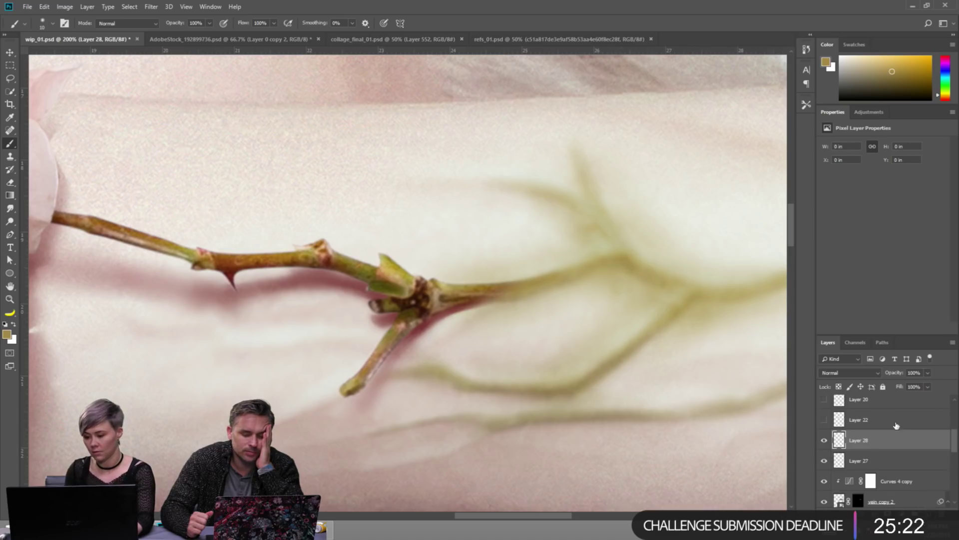
{"action": "left_click", "coordinate": [849, 372]}
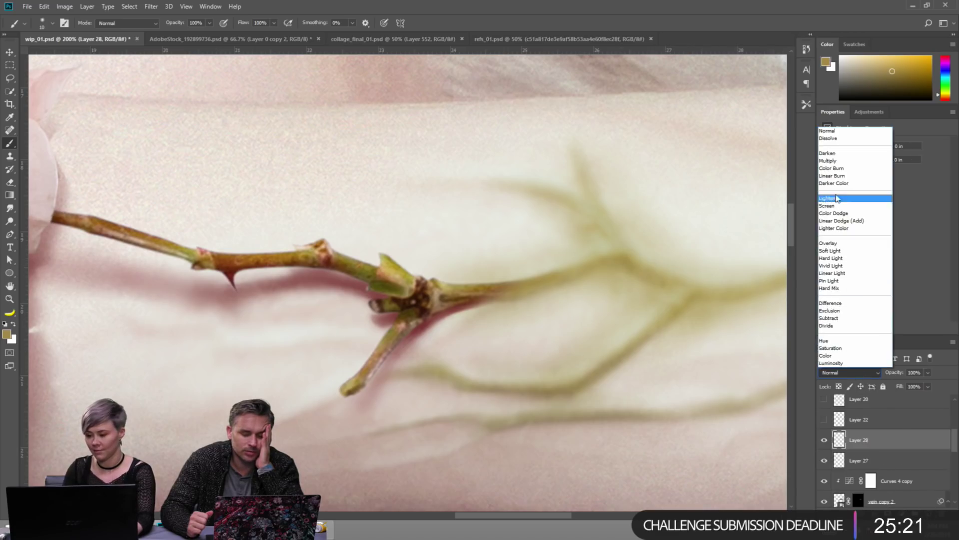
{"action": "left_click", "coordinate": [828, 243]}
{"action": "left_click_drag", "start_coordinate": [515, 288], "coordinate": [575, 277]}
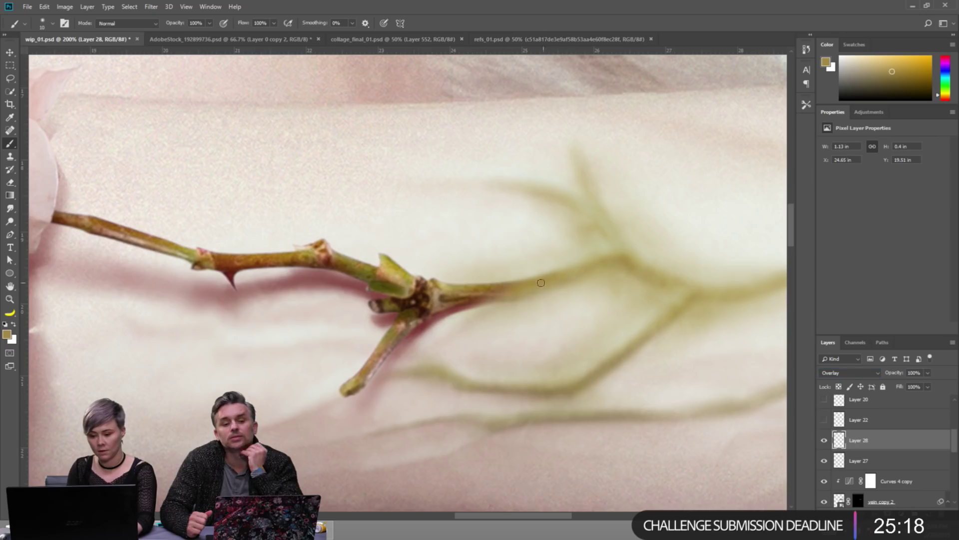
Paint thin white highlights on the Overlay layer along the main vein, its lower branch and its upper fork.
{"action": "key", "text": "x"}
{"action": "key", "text": "d"}
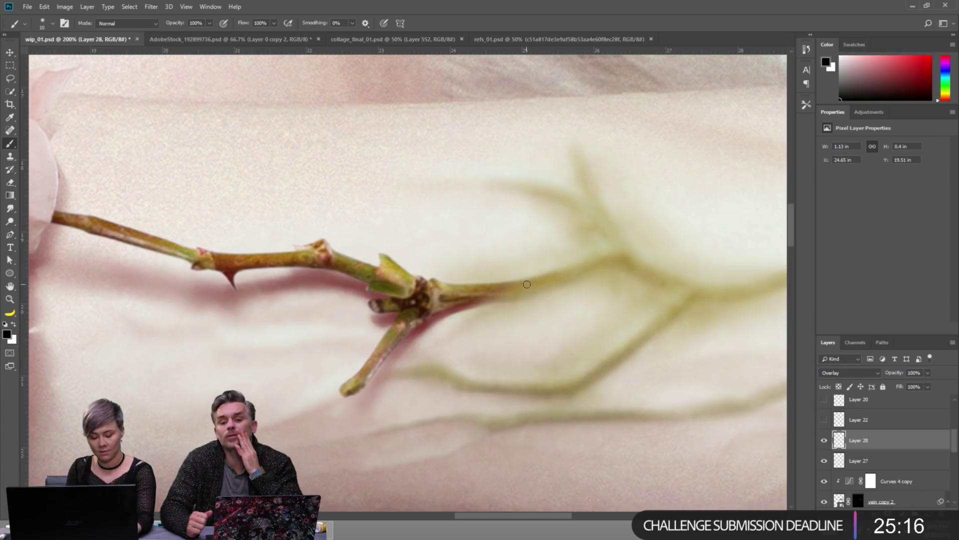
{"action": "key", "text": "x"}
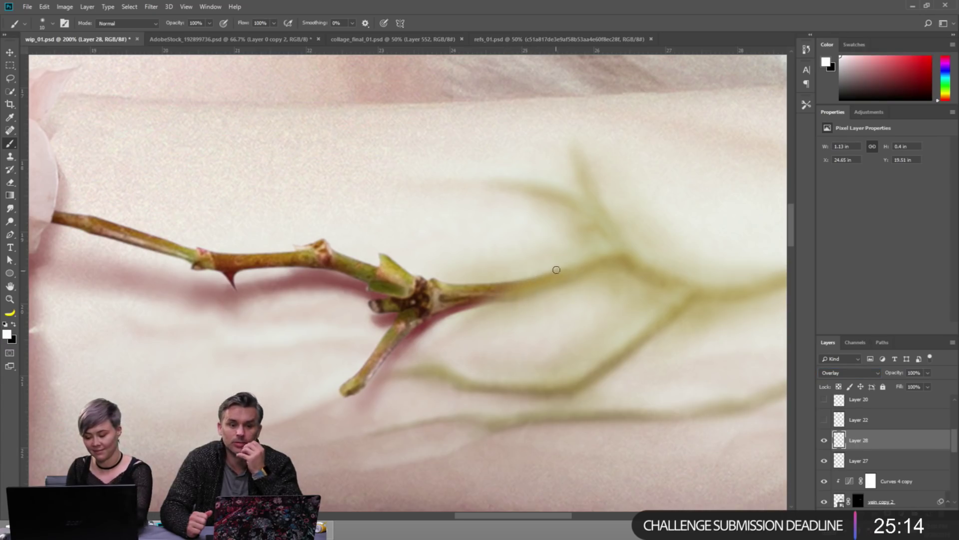
{"action": "mouse_move", "coordinate": [533, 282]}
{"action": "left_mouse_down"}
{"action": "mouse_move", "coordinate": [616, 249]}
{"action": "mouse_move", "coordinate": [688, 289]}
{"action": "mouse_move", "coordinate": [649, 266]}
{"action": "mouse_move", "coordinate": [736, 285]}
{"action": "mouse_move", "coordinate": [666, 306]}
{"action": "mouse_move", "coordinate": [581, 370]}
{"action": "left_mouse_up"}
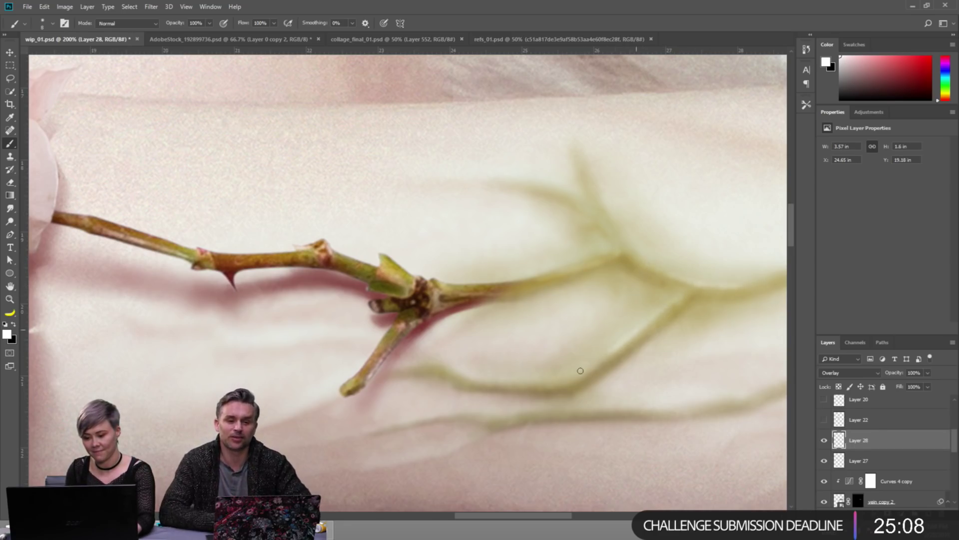
{"action": "left_click_drag", "start_coordinate": [688, 298], "coordinate": [580, 326]}
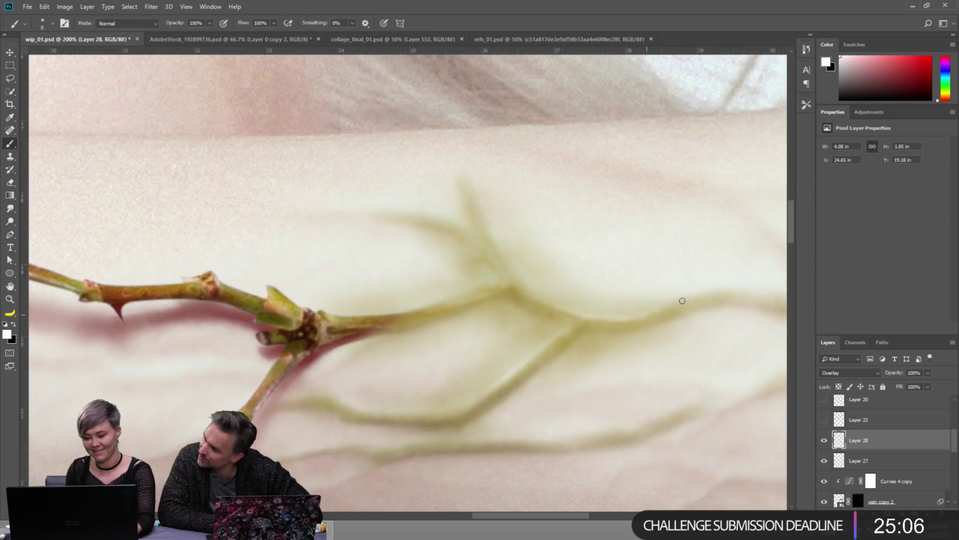
{"action": "left_click_drag", "start_coordinate": [517, 278], "coordinate": [479, 199]}
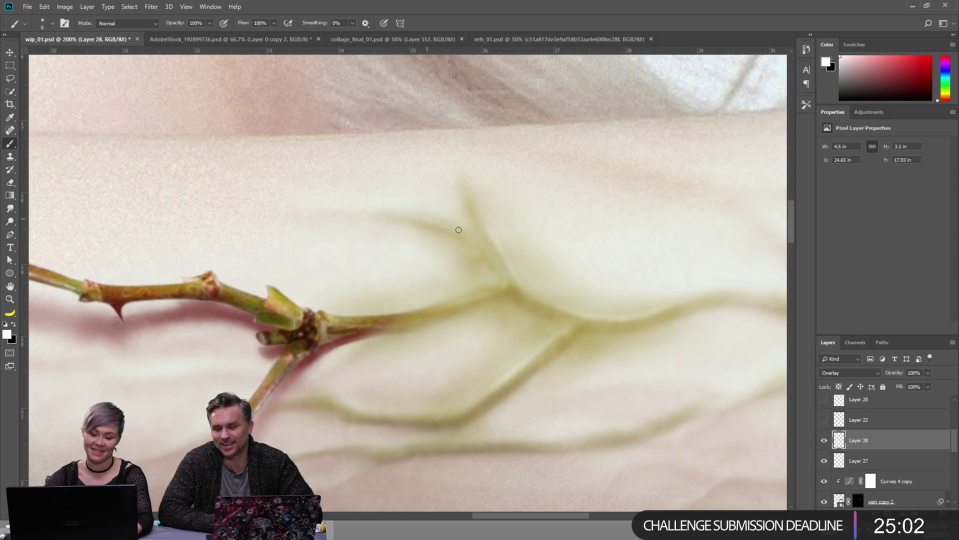
Undo the last highlight stroke and extend the white highlights along the vein branches farther up the arm toward the elbow.
{"action": "key", "text": "ctrl+minus"}
{"action": "key", "text": "ctrl+minus"}
{"action": "key", "text": "ctrl+minus"}
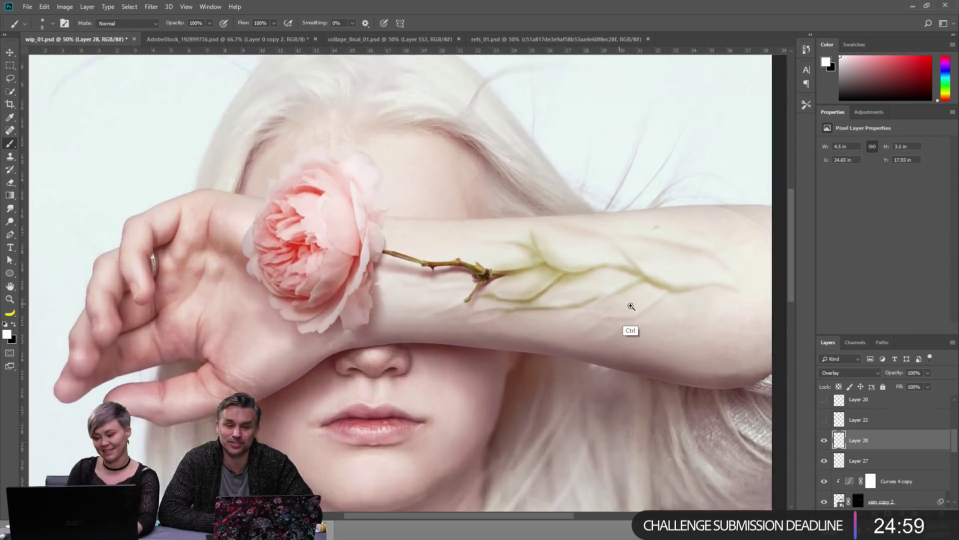
{"action": "left_click", "coordinate": [631, 307], "text": "ctrl"}
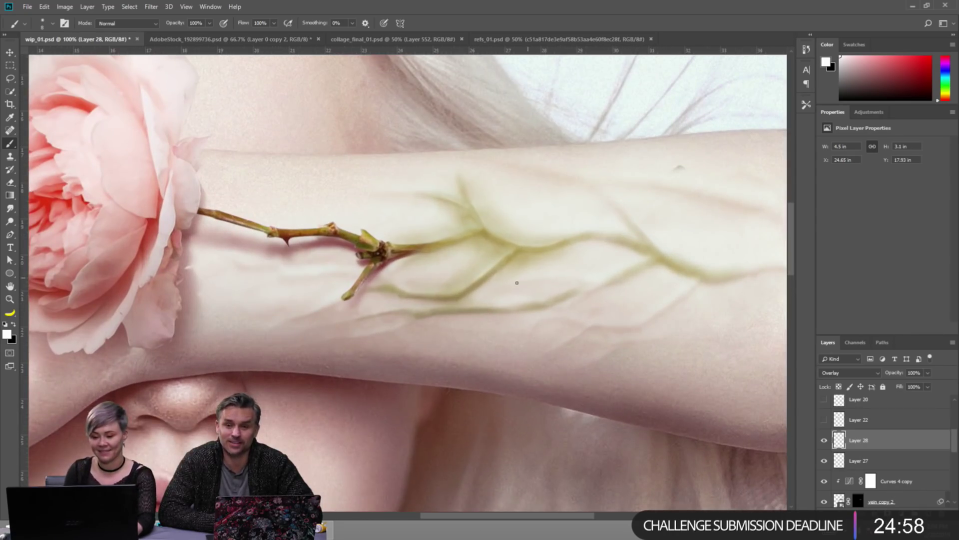
{"action": "key", "text": "ctrl+z"}
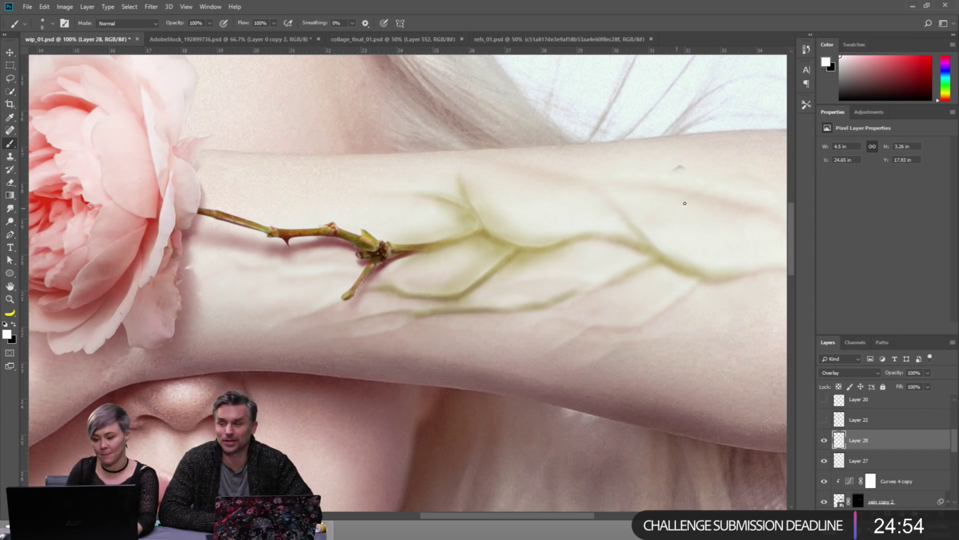
{"action": "mouse_move", "coordinate": [654, 253]}
{"action": "left_mouse_down"}
{"action": "mouse_move", "coordinate": [636, 250]}
{"action": "mouse_move", "coordinate": [659, 251]}
{"action": "left_mouse_up"}
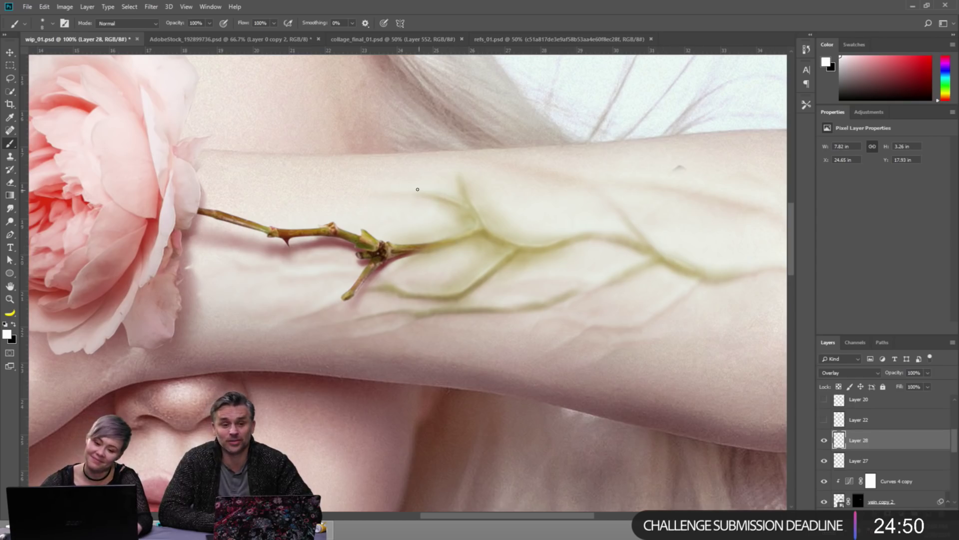
Compare the arm and veins of the whole composition with the finished collage in collage_final_01.psd.
{"action": "key", "text": "ctrl+minus"}
{"action": "key", "text": "ctrl+minus"}
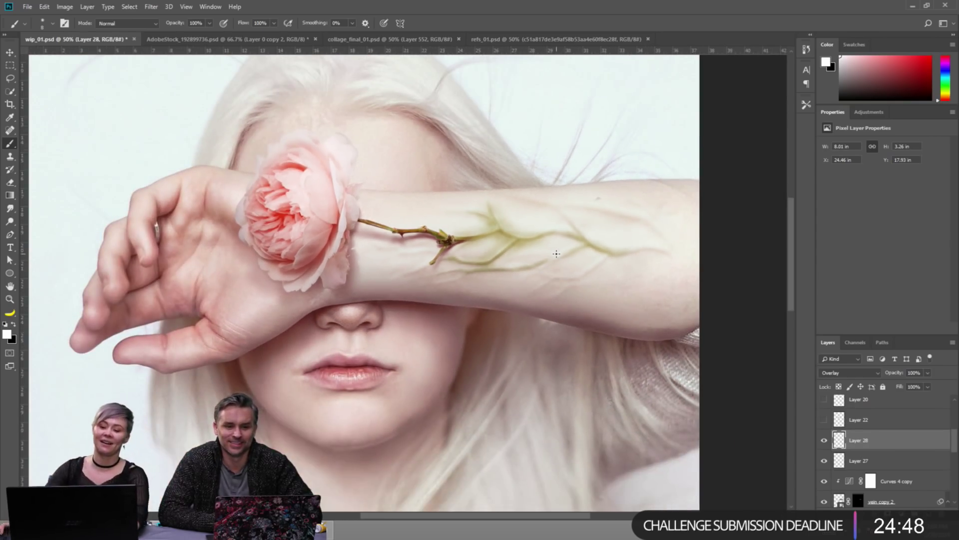
{"action": "left_click_drag", "start_coordinate": [567, 247], "coordinate": [624, 252]}
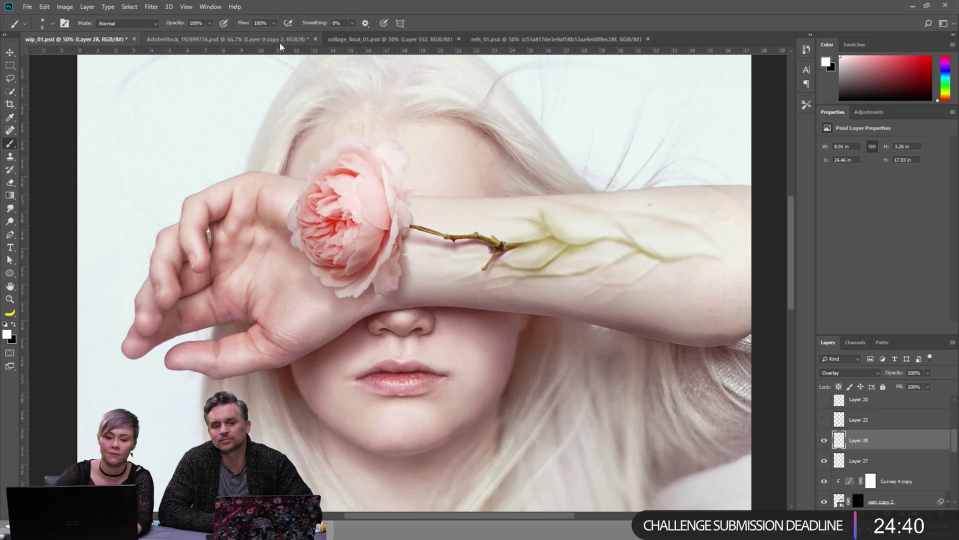
{"action": "left_click", "coordinate": [398, 39]}
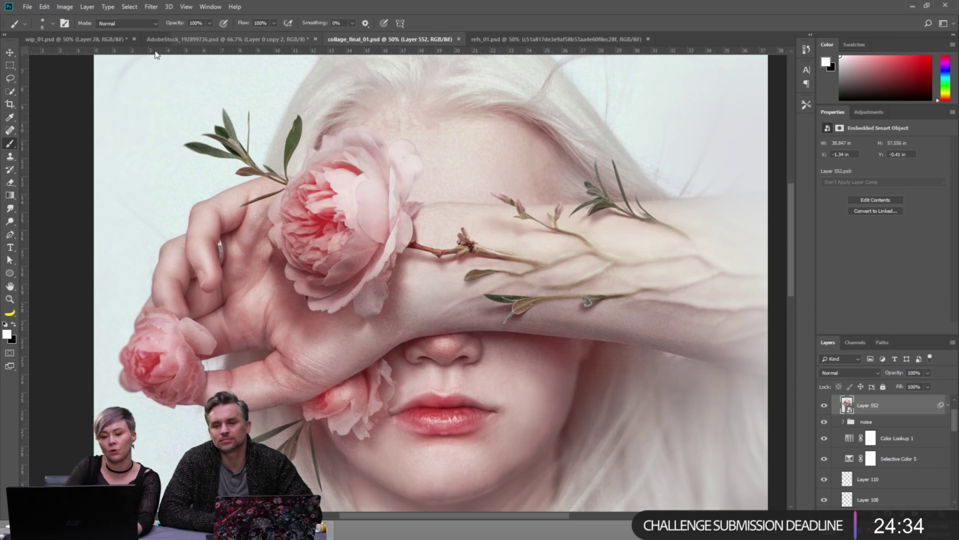
{"action": "left_click", "coordinate": [115, 40]}
Group the layers from Layer 28 down to Group 6 copy and add a layer mask to the new group.
{"action": "scroll", "coordinate": [850, 431], "scroll_direction": "down", "scroll_amount": 4}
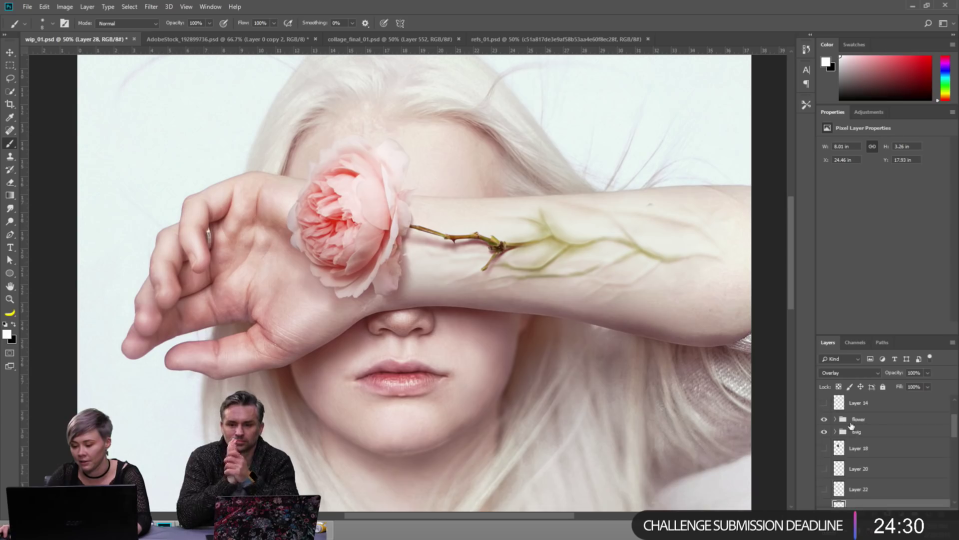
{"action": "scroll", "coordinate": [857, 453], "scroll_direction": "down", "scroll_amount": 6}
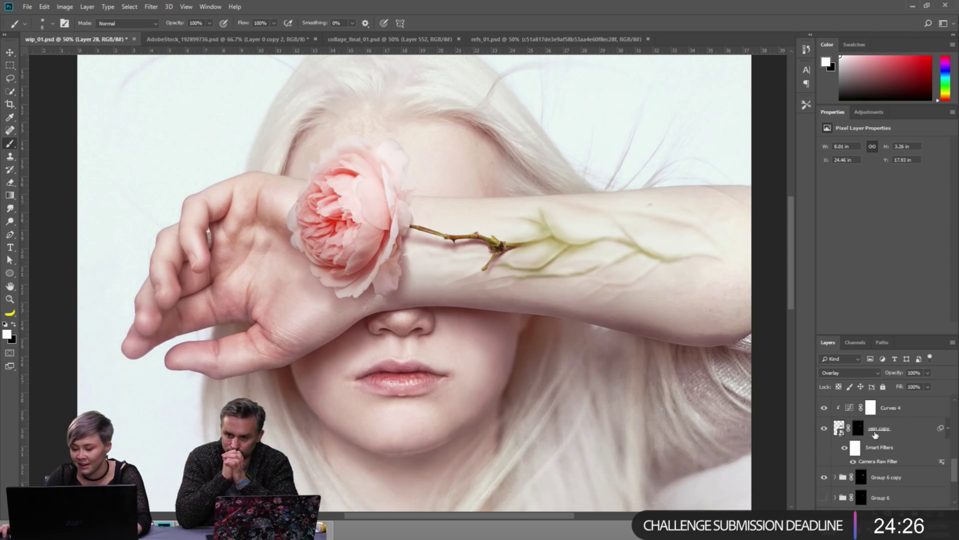
{"action": "left_click", "coordinate": [822, 478]}
{"action": "left_click", "coordinate": [821, 478]}
{"action": "key", "text": "ctrl+g"}
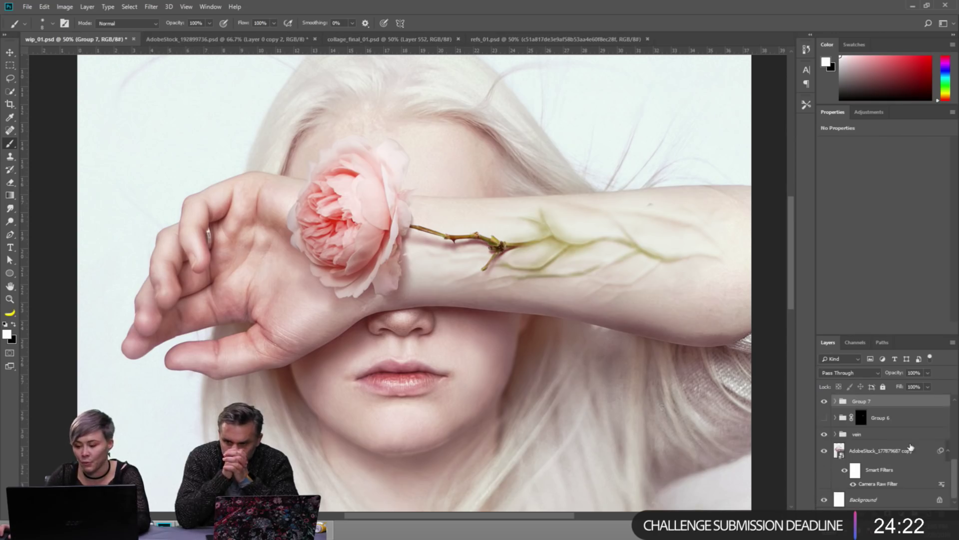
{"action": "scroll", "coordinate": [894, 454], "scroll_direction": "up", "scroll_amount": 2}
{"action": "left_click", "coordinate": [883, 514]}
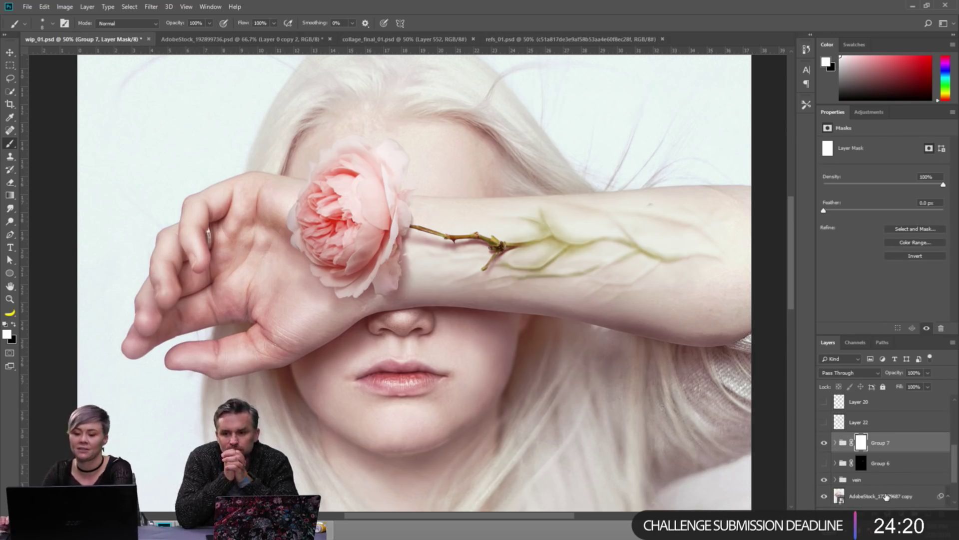
Invert Group 7's mask to black and paint white with a 250 px brush over the veins beside the twig's end.
{"action": "key", "text": "ctrl+i"}
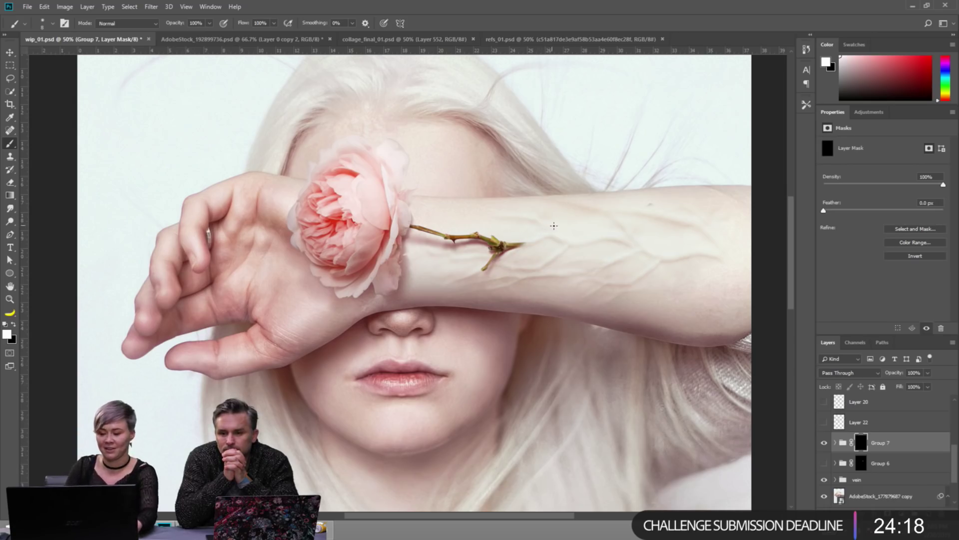
{"action": "key", "text": "x"}
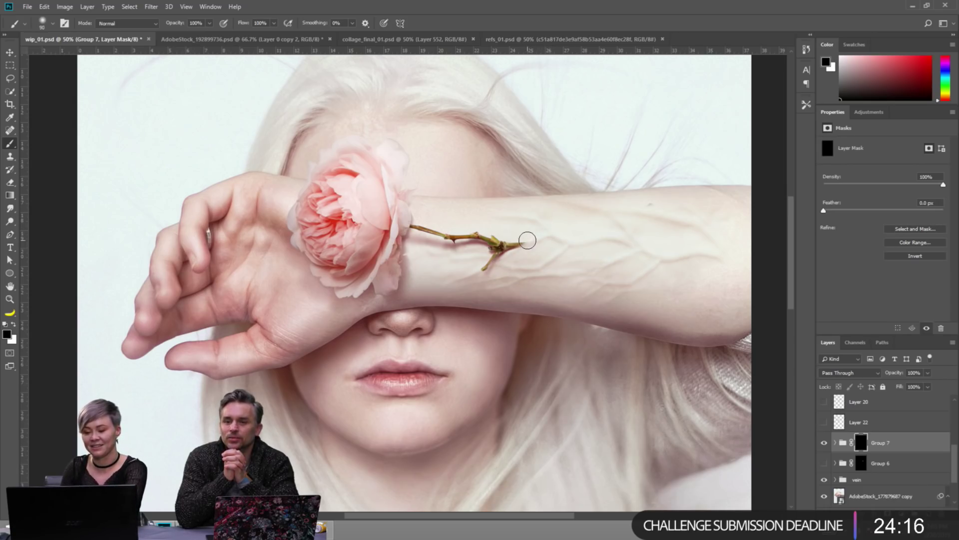
{"action": "key", "text": "x"}
{"action": "key", "text": "bracketright"}
{"action": "key", "text": "bracketright"}
{"action": "key", "text": "bracketright"}
{"action": "key", "text": "bracketright"}
{"action": "key", "text": "bracketright"}
{"action": "key", "text": "bracketright"}
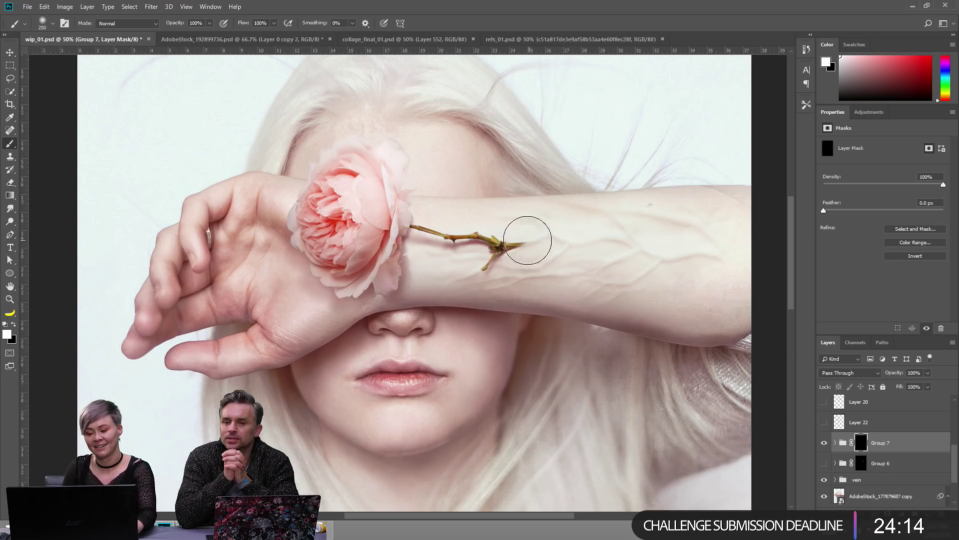
{"action": "mouse_move", "coordinate": [527, 241]}
{"action": "left_mouse_down"}
{"action": "mouse_move", "coordinate": [547, 241]}
{"action": "mouse_move", "coordinate": [522, 245]}
{"action": "mouse_move", "coordinate": [519, 265]}
{"action": "mouse_move", "coordinate": [541, 283]}
{"action": "mouse_move", "coordinate": [552, 261]}
{"action": "mouse_move", "coordinate": [506, 225]}
{"action": "mouse_move", "coordinate": [548, 257]}
{"action": "mouse_move", "coordinate": [562, 248]}
{"action": "left_mouse_up"}
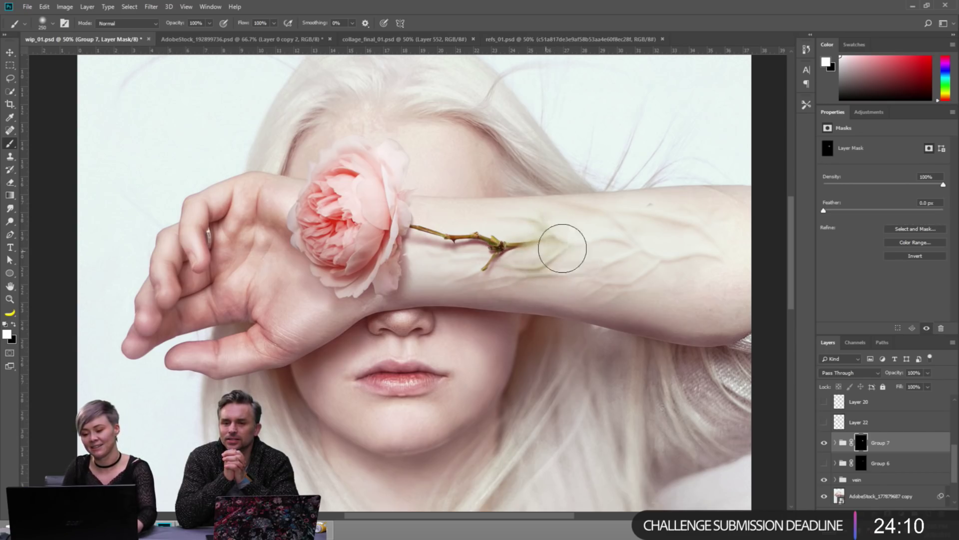
Reveal the green veins farther along the forearm on Group 7's mask with white brush strokes at 125 and 200 px.
{"action": "key", "text": "bracketleft"}
{"action": "key", "text": "bracketleft"}
{"action": "key", "text": "bracketleft"}
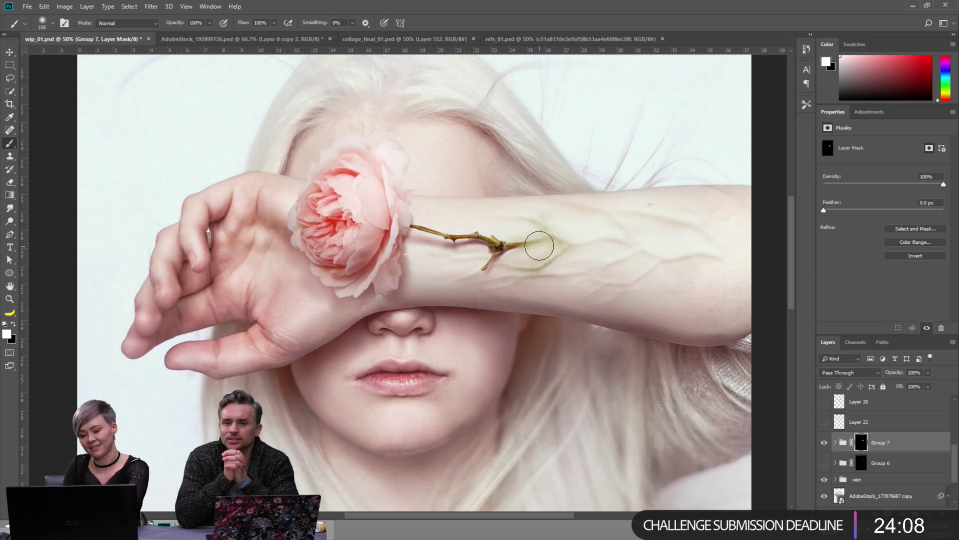
{"action": "key", "text": "bracketleft"}
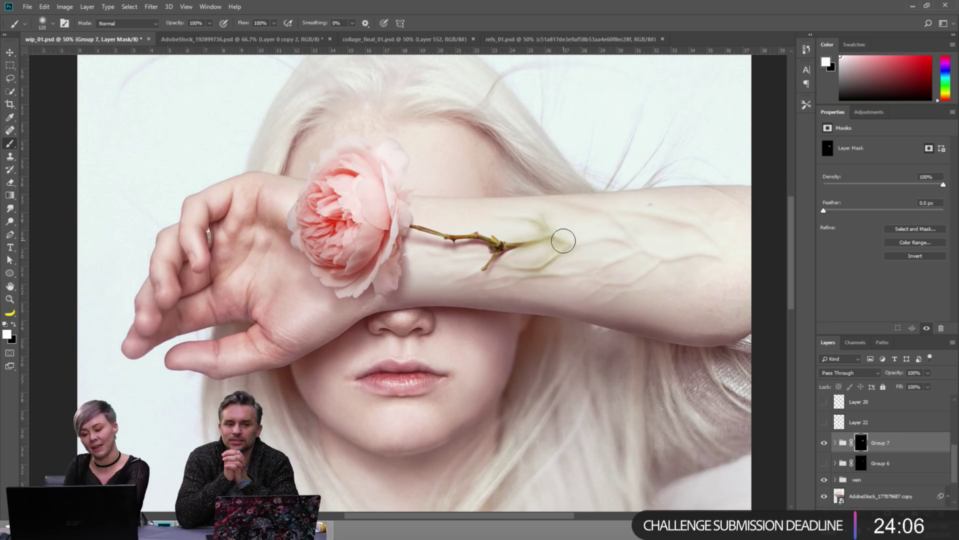
{"action": "mouse_move", "coordinate": [564, 242]}
{"action": "left_mouse_down"}
{"action": "mouse_move", "coordinate": [618, 245]}
{"action": "mouse_move", "coordinate": [528, 265]}
{"action": "mouse_move", "coordinate": [536, 244]}
{"action": "mouse_move", "coordinate": [528, 241]}
{"action": "mouse_move", "coordinate": [647, 246]}
{"action": "left_mouse_up"}
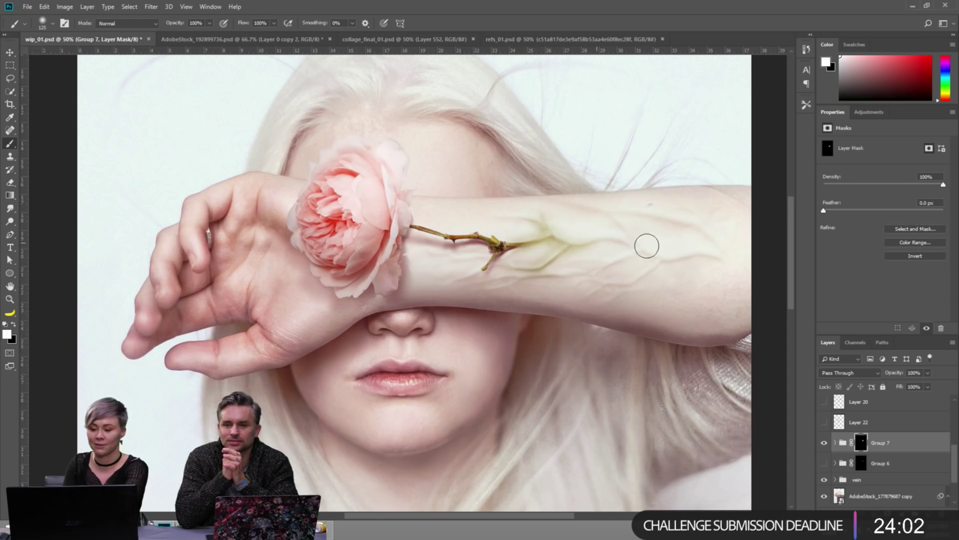
{"action": "key", "text": "bracketright"}
{"action": "key", "text": "bracketright"}
{"action": "key", "text": "bracketright"}
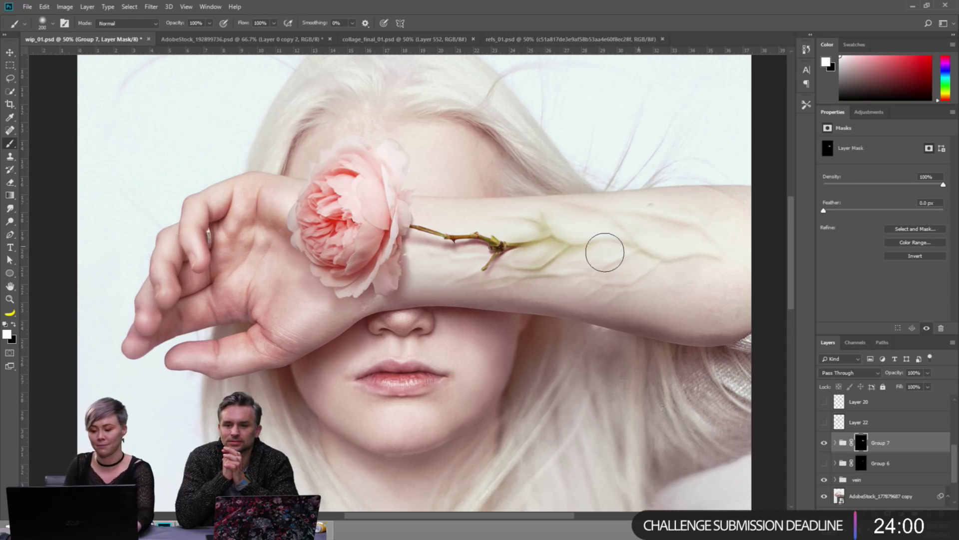
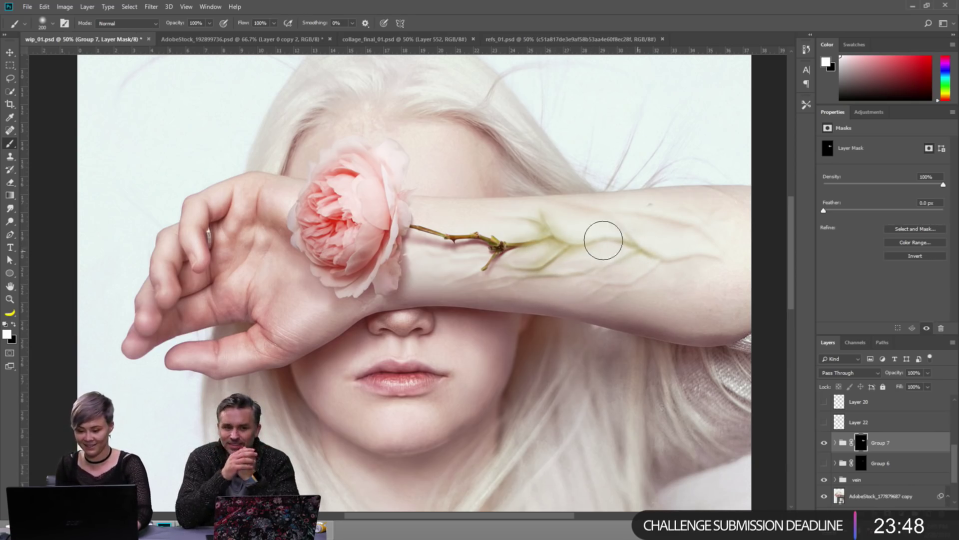
Examine the whole composition and compare its flowers and arm with collage_final_01.psd and the references in refs_01.psd.
{"action": "key", "text": "v"}
{"action": "scroll", "coordinate": [521, 300], "scroll_direction": "down", "scroll_amount": 2}
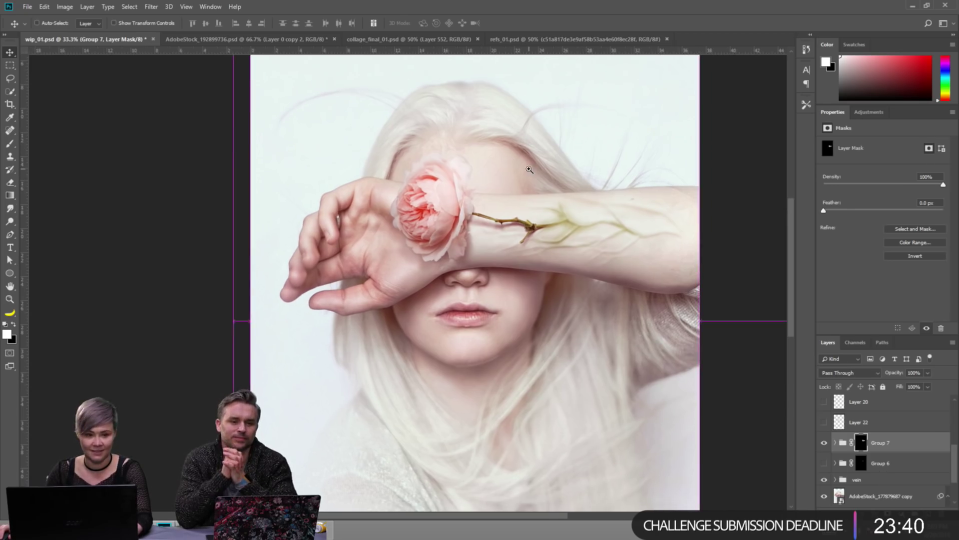
{"action": "scroll", "coordinate": [587, 182], "scroll_direction": "up", "scroll_amount": 2}
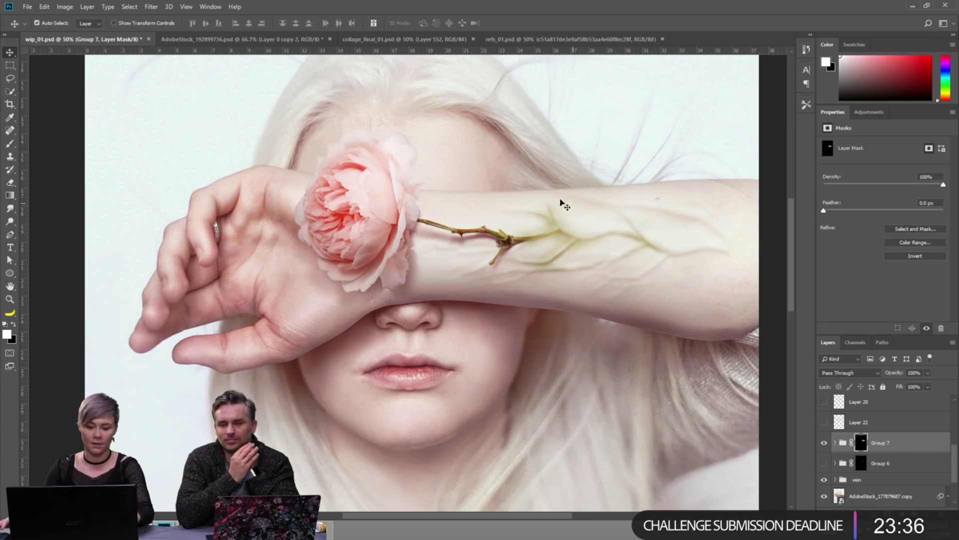
{"action": "left_click", "coordinate": [239, 40]}
{"action": "left_click", "coordinate": [416, 40]}
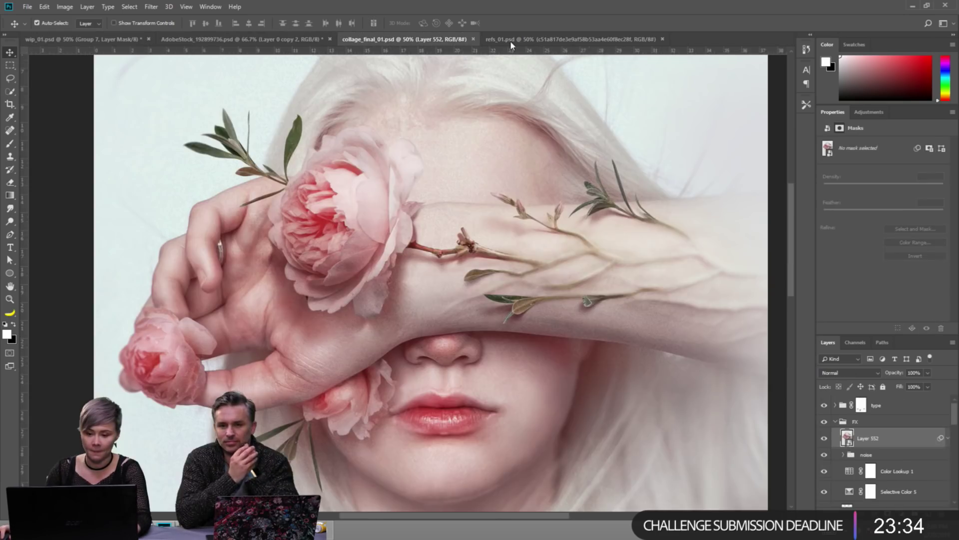
{"action": "scroll", "coordinate": [303, 299], "scroll_direction": "down", "scroll_amount": 5}
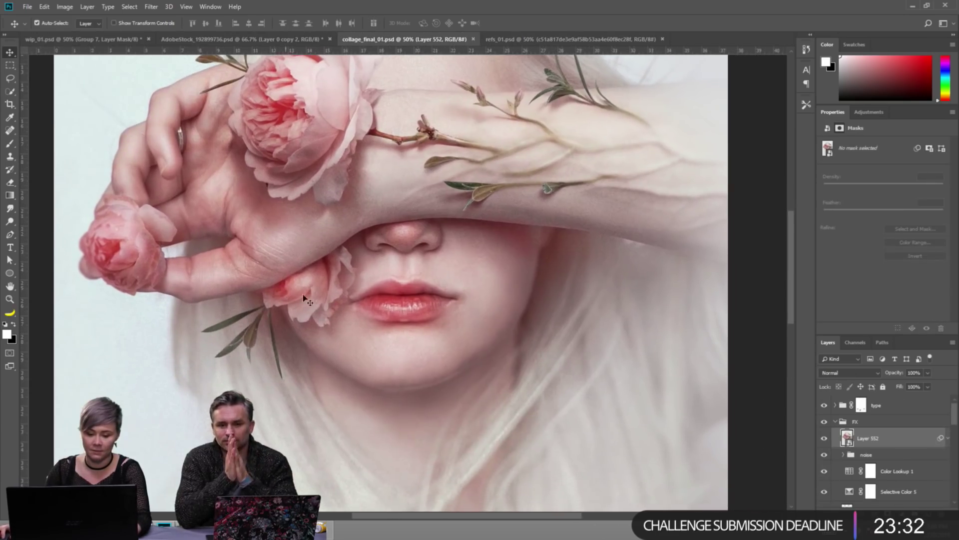
{"action": "left_click", "coordinate": [544, 39]}
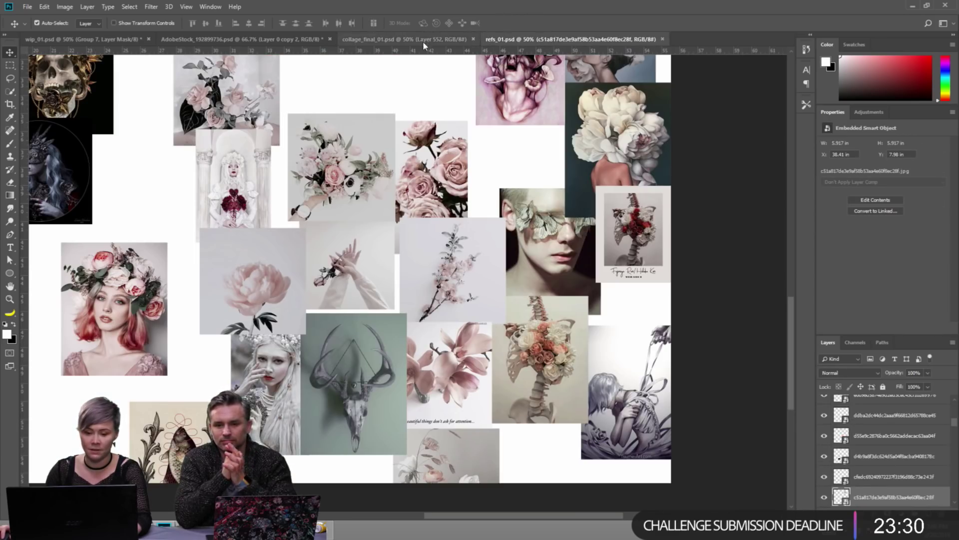
{"action": "left_click", "coordinate": [422, 40]}
Copy the small rose with leaves from AdobeStock_192899736.psd into wip_01.psd and place its layer directly above Layer 14.
{"action": "left_click", "coordinate": [214, 40]}
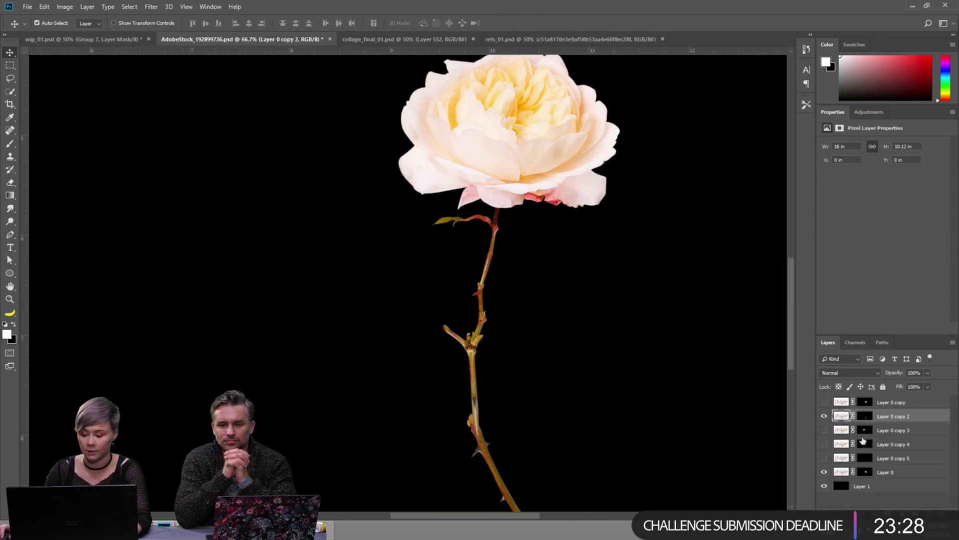
{"action": "scroll", "coordinate": [428, 278], "scroll_direction": "down", "scroll_amount": 2}
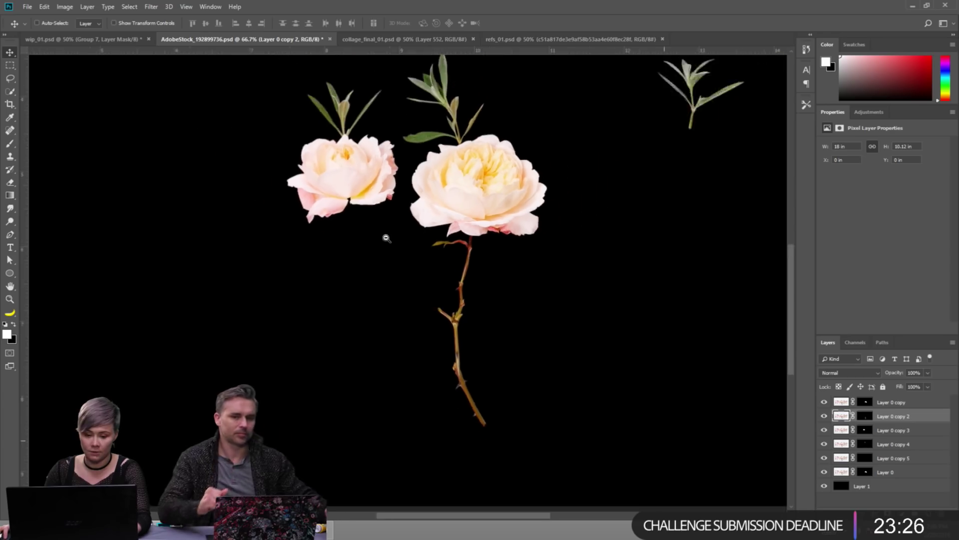
{"action": "left_click_drag", "start_coordinate": [385, 202], "coordinate": [772, 345]}
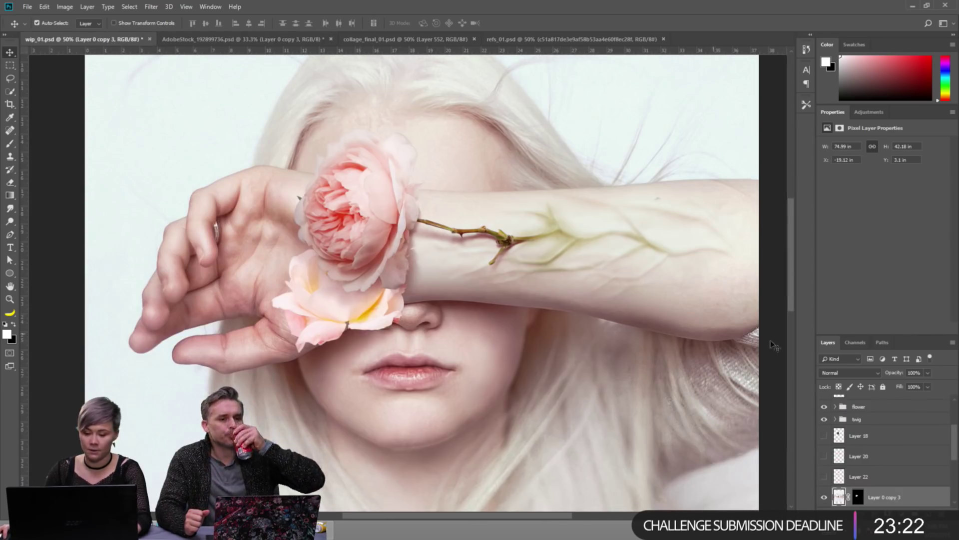
{"action": "left_click_drag", "start_coordinate": [905, 498], "coordinate": [890, 417]}
{"action": "key", "text": "ctrl+t"}
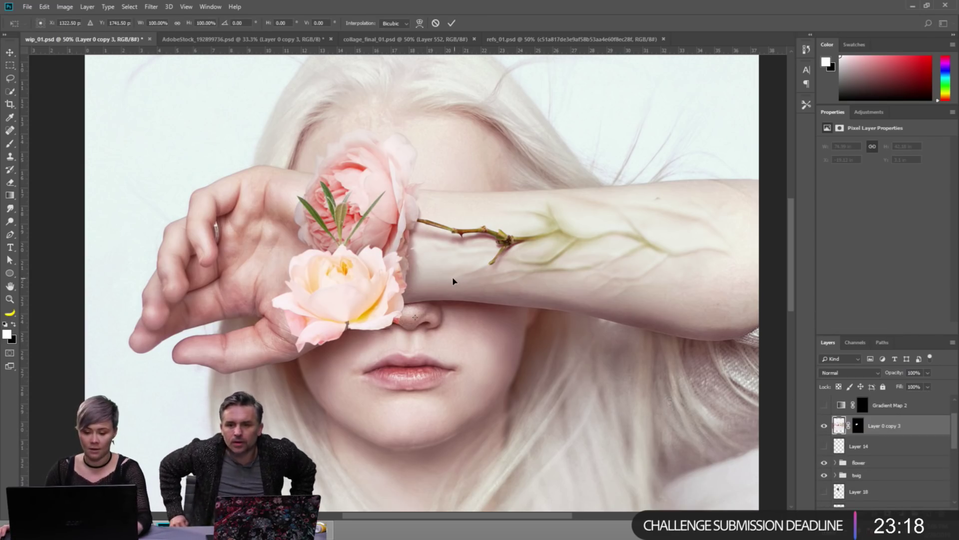
{"action": "key", "text": "Return"}
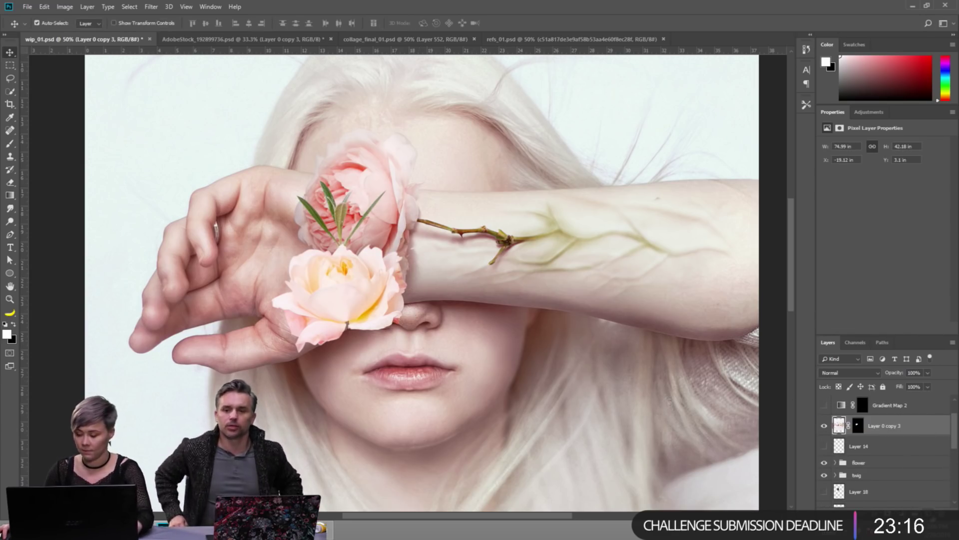
Merge the small rose's mask into its pixels, duplicate the resulting layer and hide the original.
{"action": "left_click", "coordinate": [859, 428]}
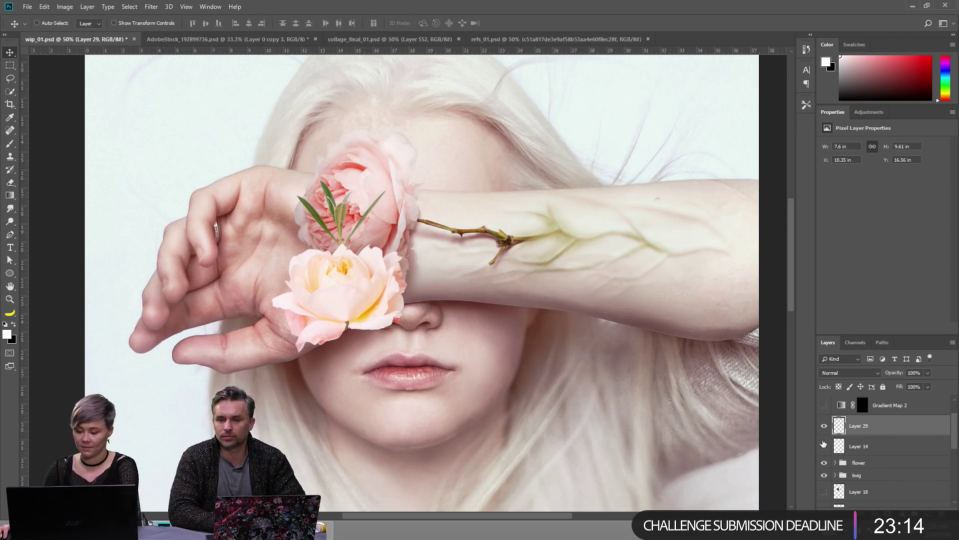
{"action": "key", "text": "ctrl+j"}
{"action": "left_click", "coordinate": [824, 444]}
{"action": "key", "text": "ctrl+t"}
{"action": "right_click", "coordinate": [379, 303]}
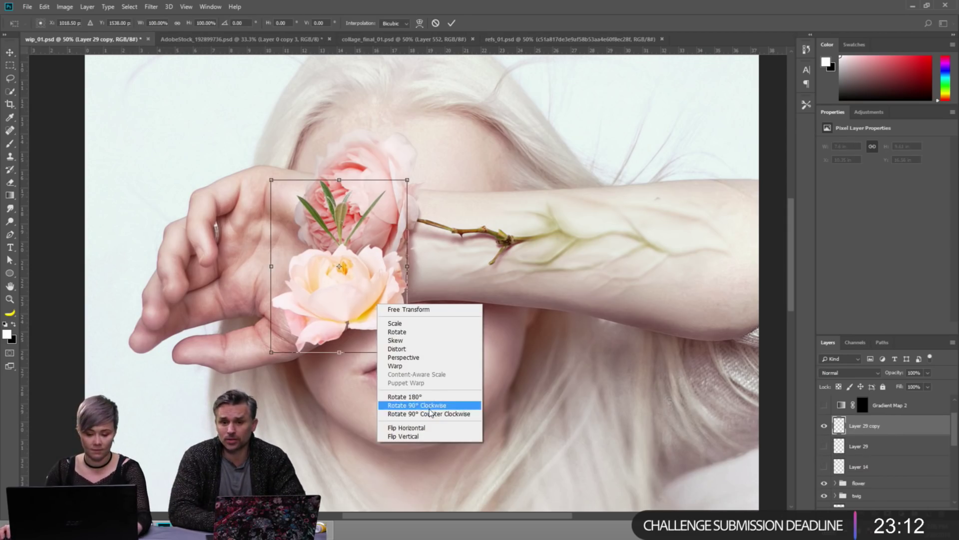
{"action": "left_click", "coordinate": [400, 428]}
{"action": "left_click_drag", "start_coordinate": [481, 248], "coordinate": [330, 225]}
{"action": "left_click_drag", "start_coordinate": [397, 291], "coordinate": [358, 352]}
{"action": "left_click_drag", "start_coordinate": [420, 391], "coordinate": [429, 364]}
{"action": "left_click_drag", "start_coordinate": [368, 338], "coordinate": [408, 434]}
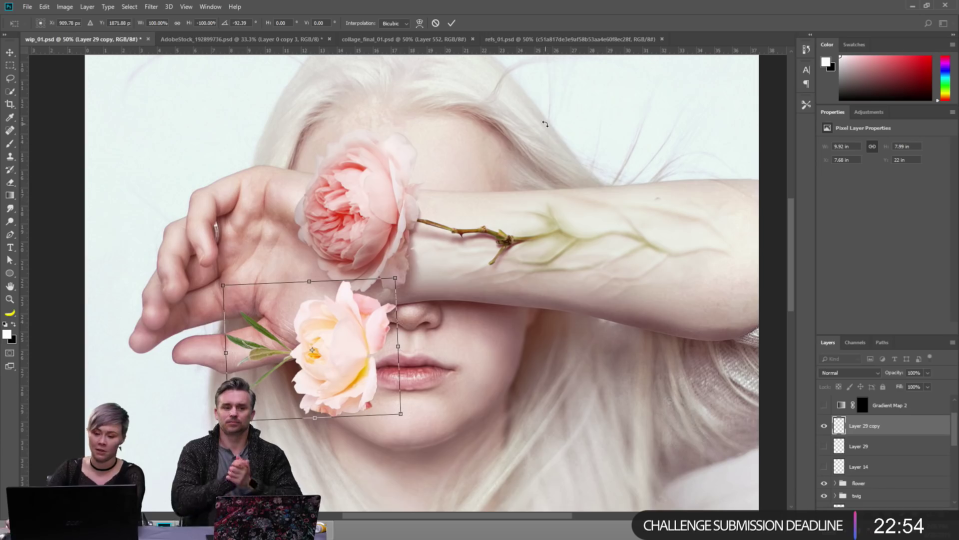
{"action": "key", "text": "Escape"}
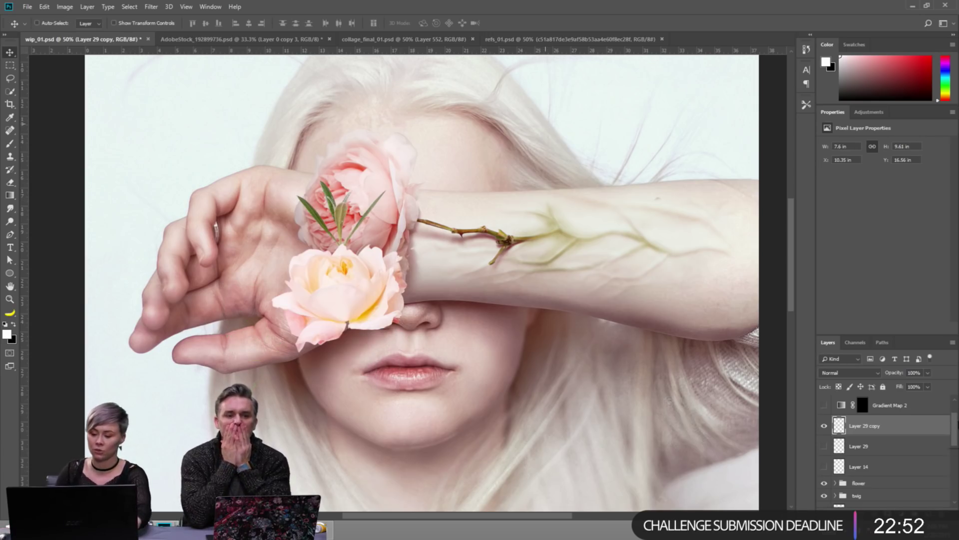
Sketch white guide strokes above the forearm on a new layer, undo them and delete that layer.
{"action": "key", "text": "ctrl+shift+alt+n"}
{"action": "key", "text": "b"}
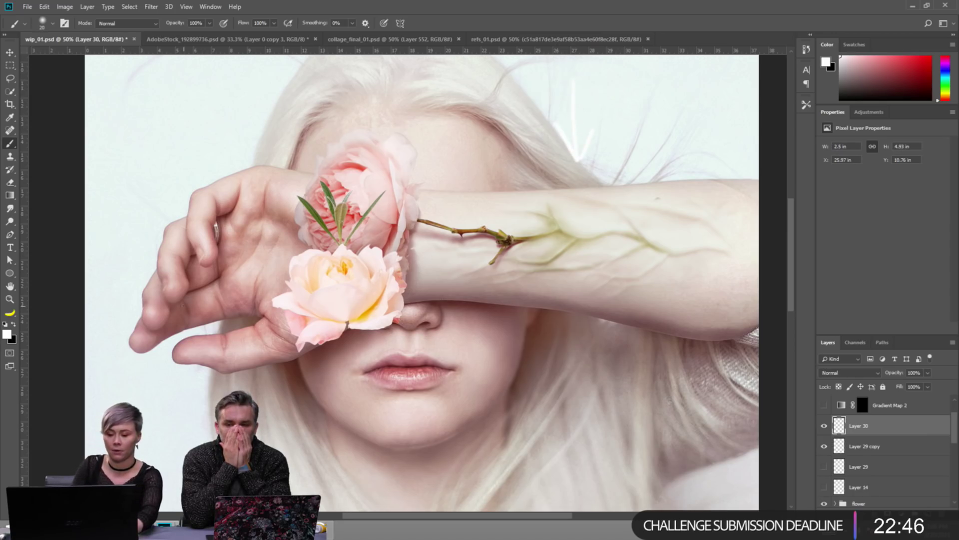
{"action": "left_click_drag", "start_coordinate": [182, 306], "coordinate": [272, 298]}
{"action": "left_click_drag", "start_coordinate": [235, 287], "coordinate": [272, 299]}
{"action": "left_click_drag", "start_coordinate": [205, 320], "coordinate": [272, 301]}
{"action": "key", "text": "ctrl+z"}
{"action": "key", "text": "ctrl+z"}
{"action": "key", "text": "ctrl+z"}
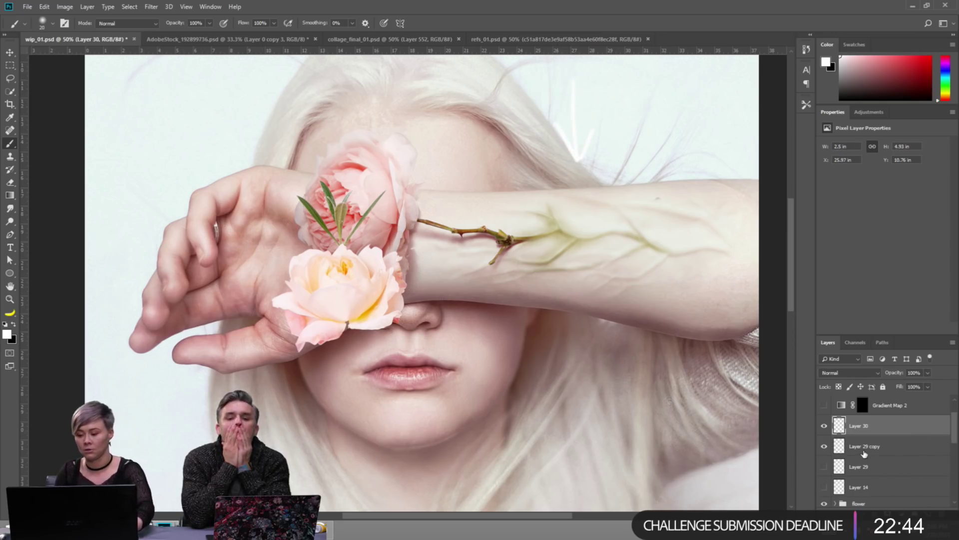
{"action": "key", "text": "ctrl+z"}
{"action": "left_click", "coordinate": [705, 416], "text": "ctrl"}
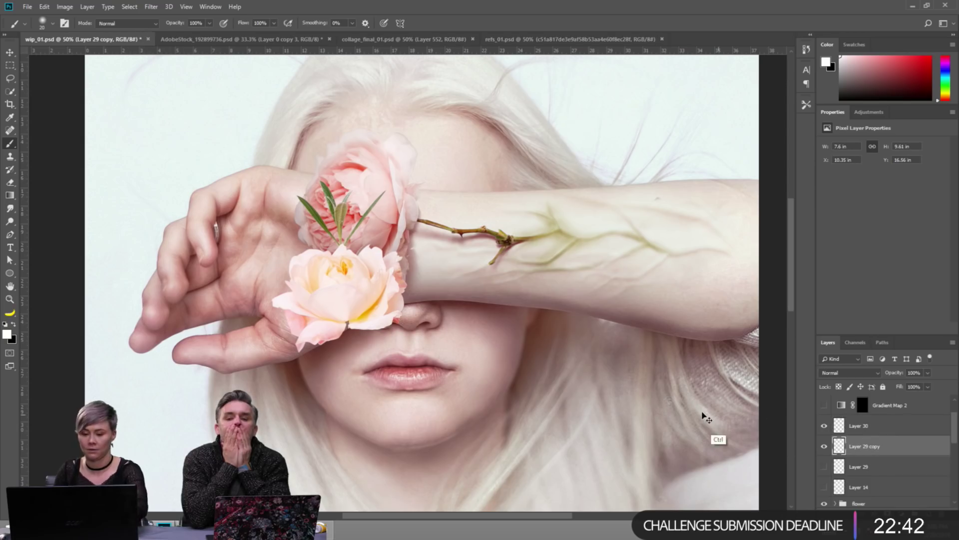
{"action": "left_click", "coordinate": [833, 427]}
{"action": "key", "text": "Delete"}
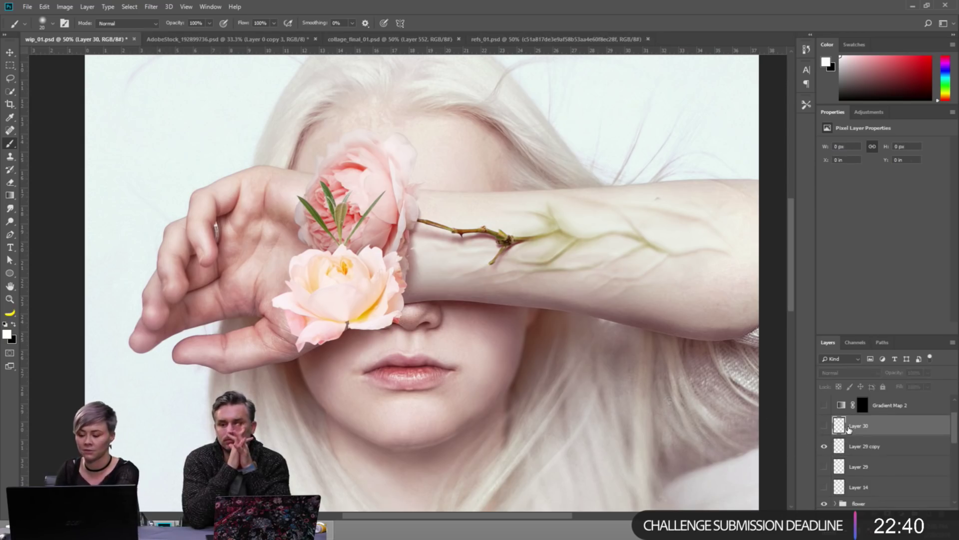
Flip the small rose copy horizontally, rotate its leaves toward the lower left, move it below the wrist beside the mouth and shrink it.
{"action": "key", "text": "ctrl+t"}
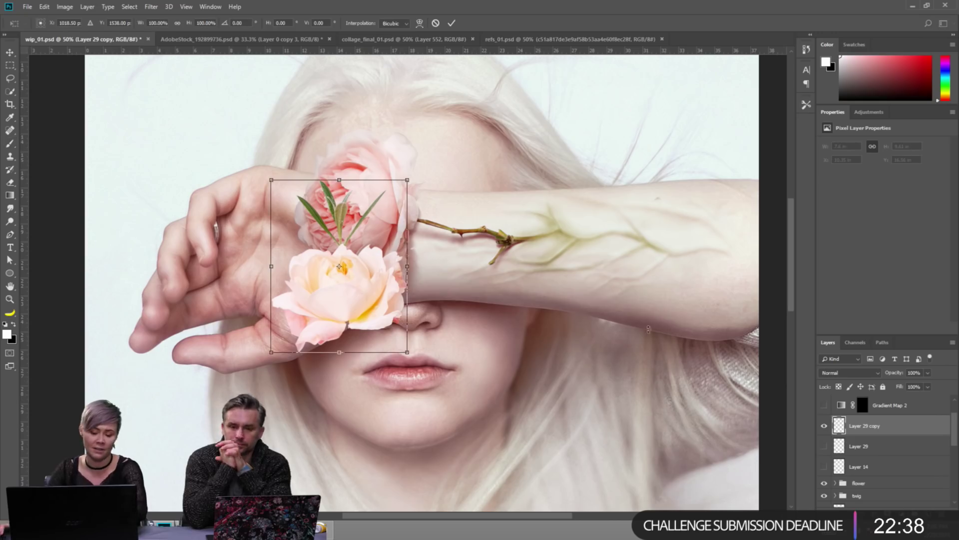
{"action": "right_click", "coordinate": [392, 281]}
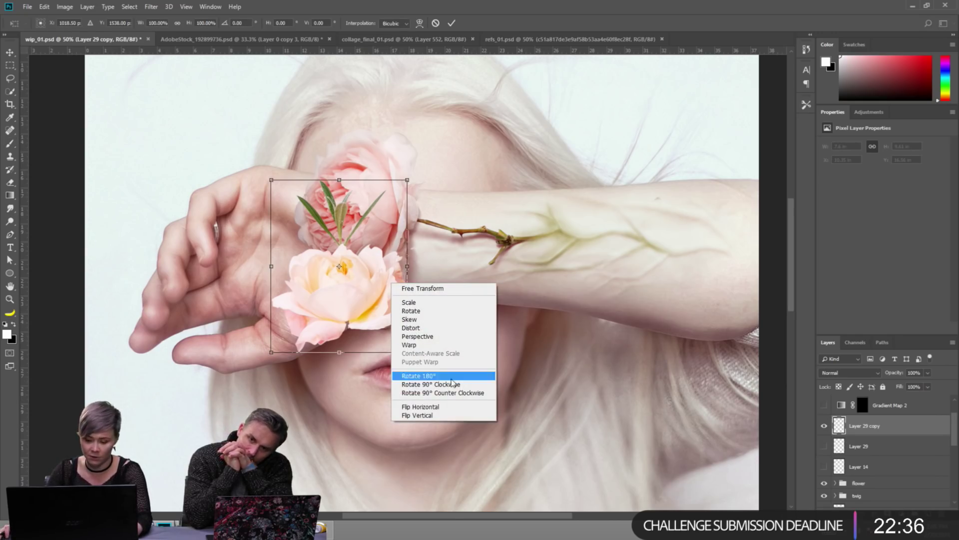
{"action": "left_click", "coordinate": [440, 407]}
{"action": "left_click_drag", "start_coordinate": [486, 303], "coordinate": [322, 181]}
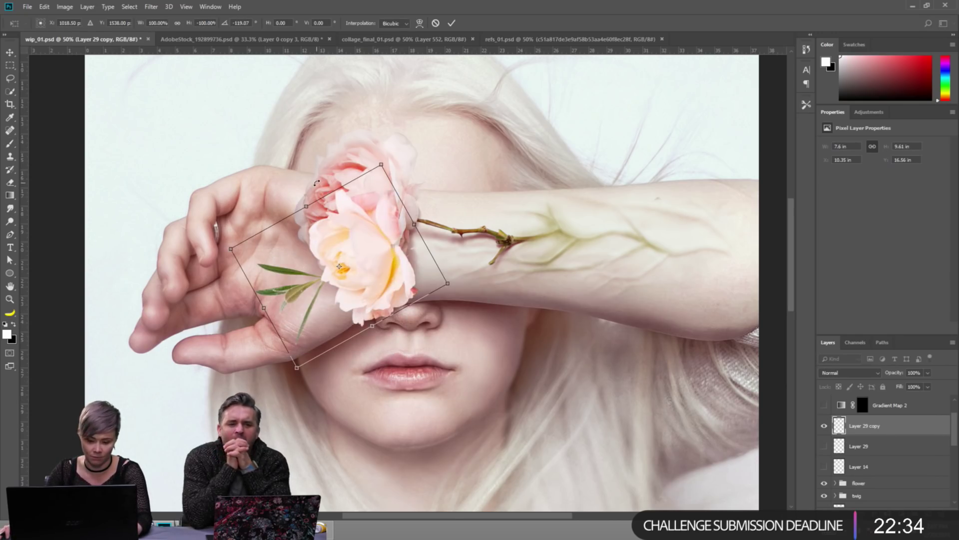
{"action": "left_click_drag", "start_coordinate": [378, 257], "coordinate": [329, 362]}
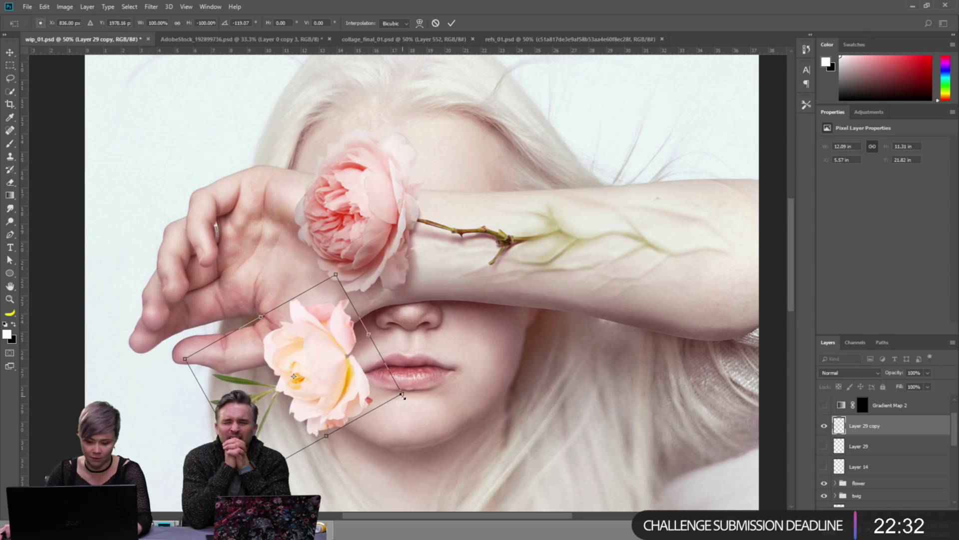
{"action": "mouse_move", "coordinate": [402, 395]}
{"action": "left_mouse_down"}
{"action": "mouse_move", "coordinate": [370, 352]}
{"action": "mouse_move", "coordinate": [417, 336]}
{"action": "mouse_move", "coordinate": [361, 343]}
{"action": "mouse_move", "coordinate": [360, 352]}
{"action": "left_mouse_up"}
{"action": "key", "text": "Return"}
Transform the small rose copy to about 7.81 by 8.89 in, nudge it toward the mouth and move its layer beneath Layer 29.
{"action": "key", "text": "b"}
{"action": "key", "text": "v"}
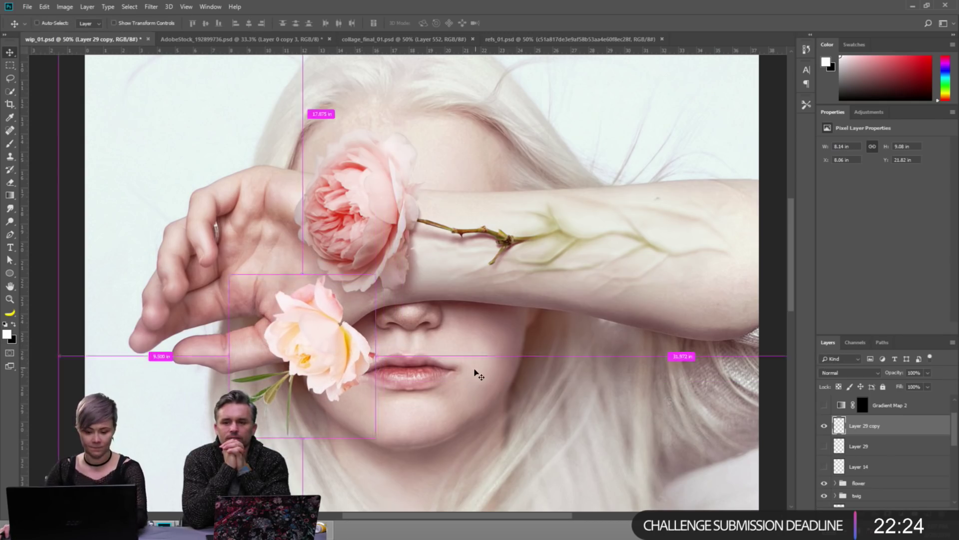
{"action": "key", "text": "ctrl+t"}
{"action": "left_click_drag", "start_coordinate": [481, 381], "coordinate": [417, 406]}
{"action": "left_click_drag", "start_coordinate": [381, 435], "coordinate": [381, 421]}
{"action": "key", "text": "Return"}
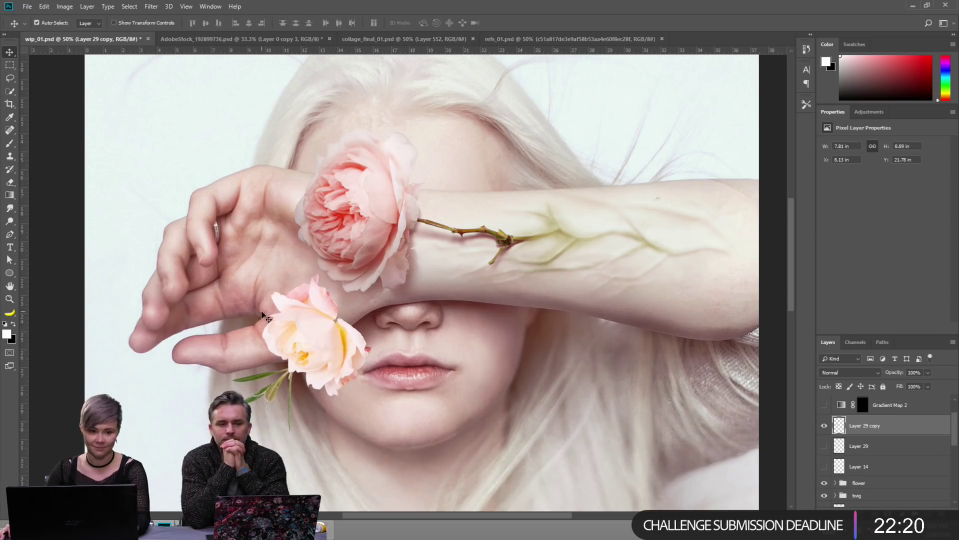
{"action": "left_click_drag", "start_coordinate": [329, 330], "coordinate": [336, 342]}
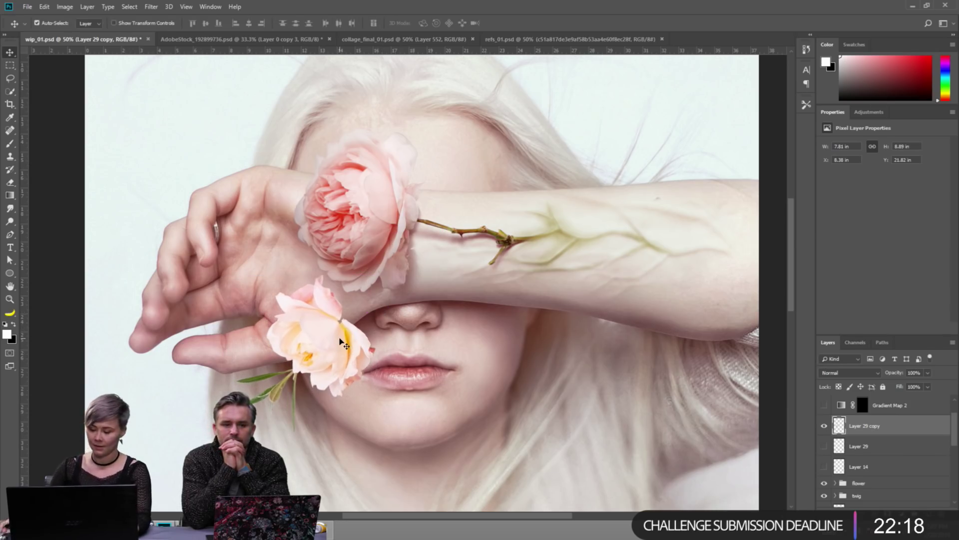
{"action": "left_click_drag", "start_coordinate": [870, 429], "coordinate": [872, 451]}
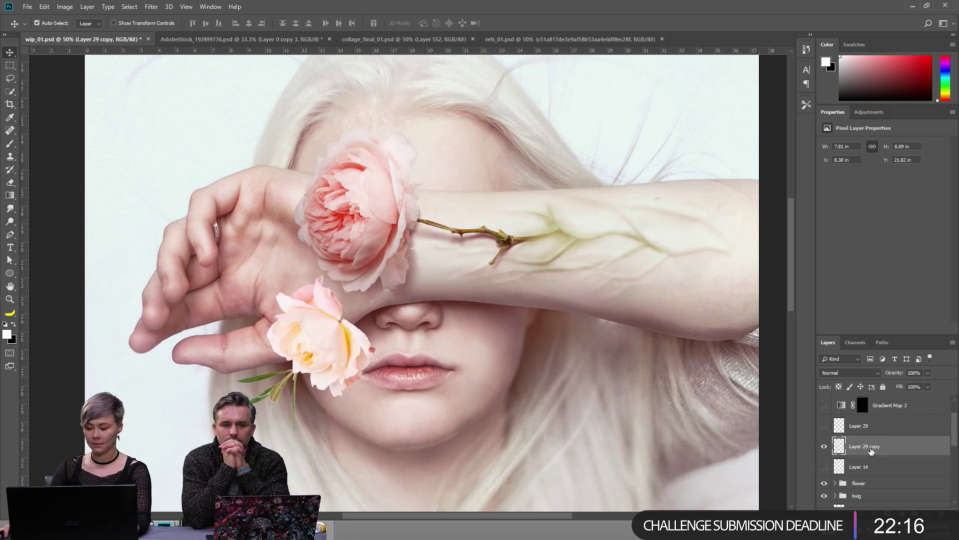
Convert the small rose copy to a smart object and darken it with a Camera Raw filter at Exposure -1.15.
{"action": "right_click", "coordinate": [872, 451]}
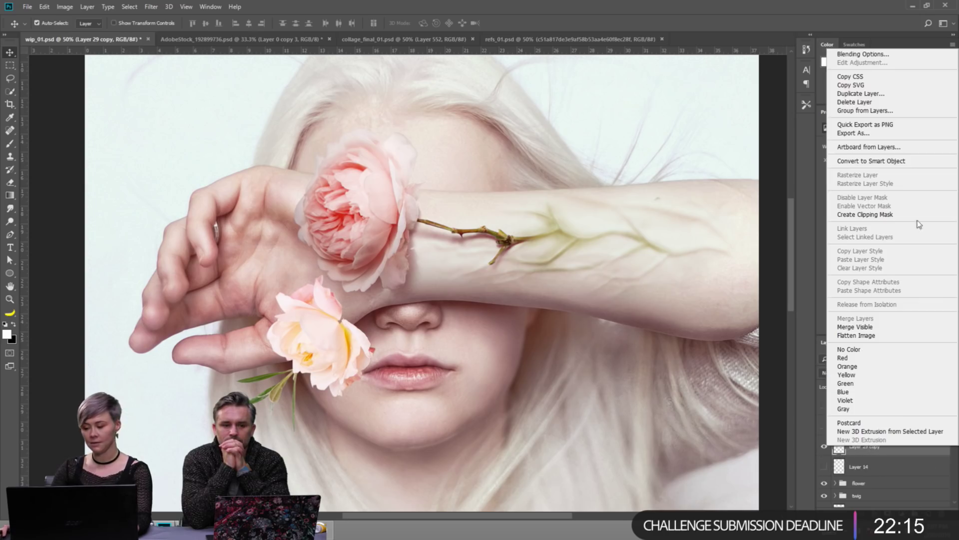
{"action": "left_click", "coordinate": [889, 167]}
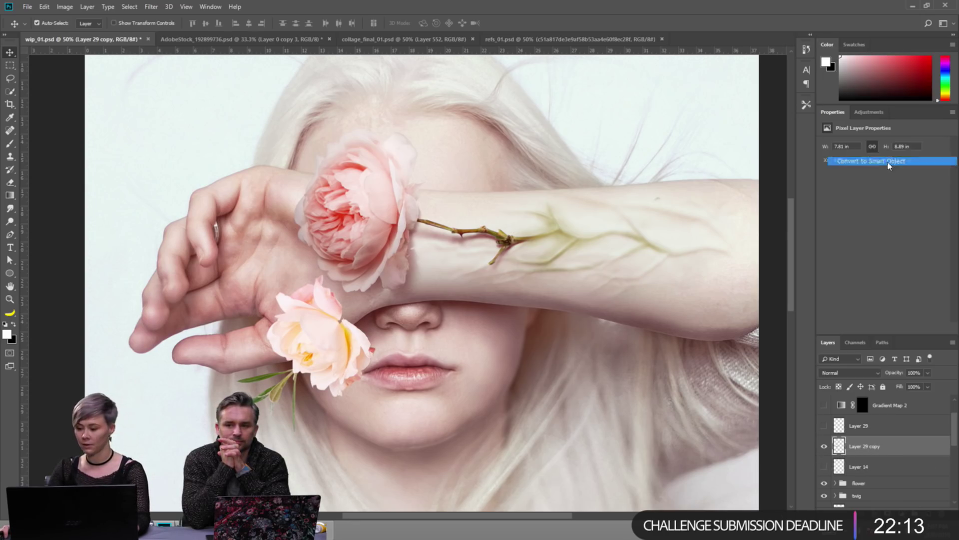
{"action": "left_click", "coordinate": [151, 7]}
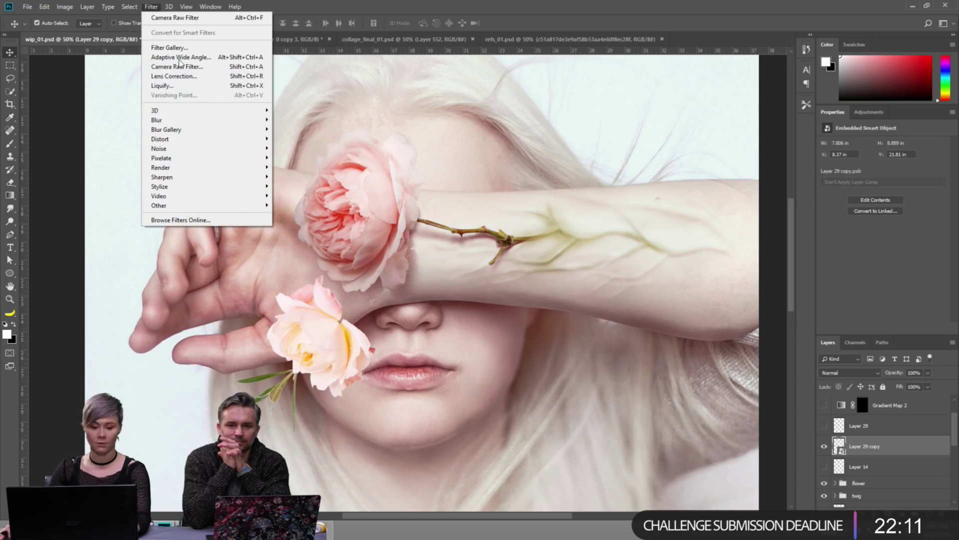
{"action": "left_click", "coordinate": [178, 19]}
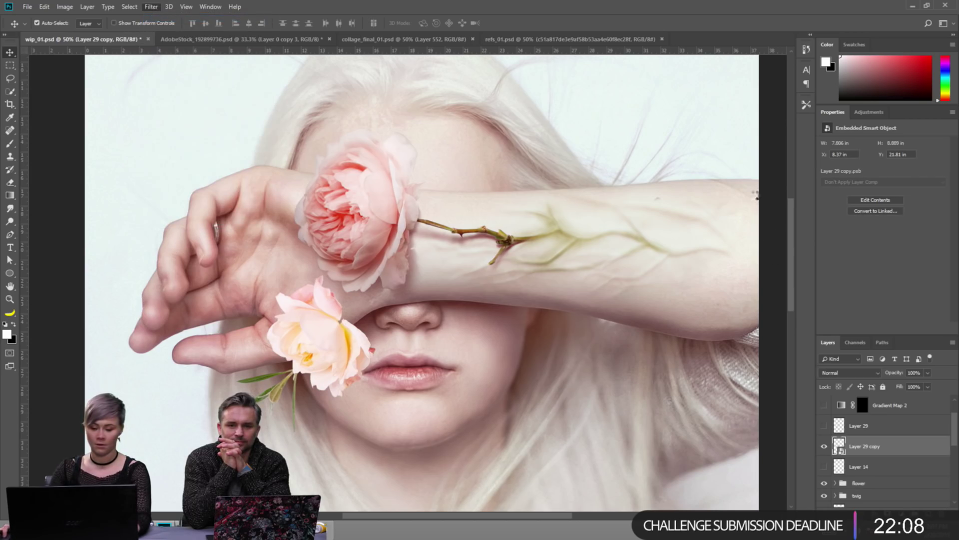
{"action": "left_click", "coordinate": [424, 268]}
{"action": "left_click_drag", "start_coordinate": [539, 360], "coordinate": [578, 287]}
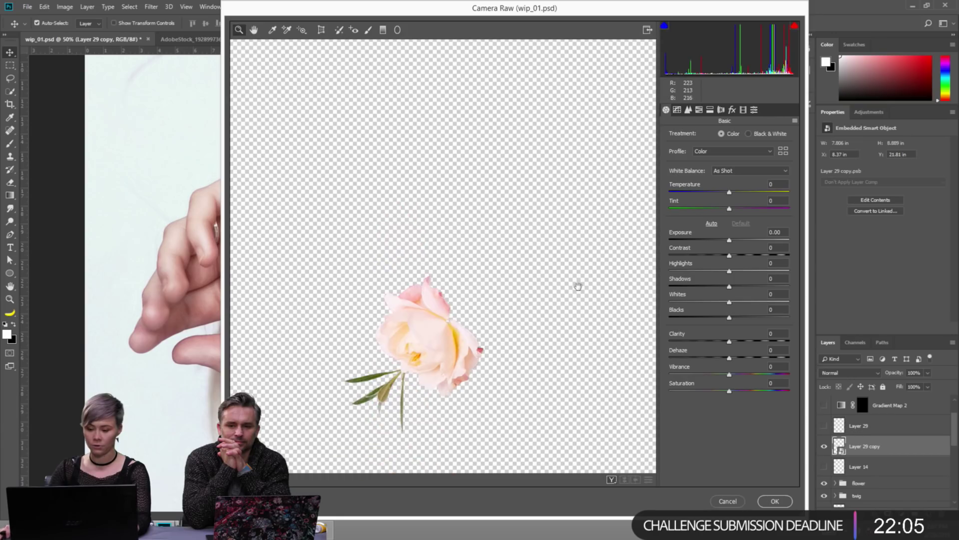
{"action": "double_click", "coordinate": [714, 240]}
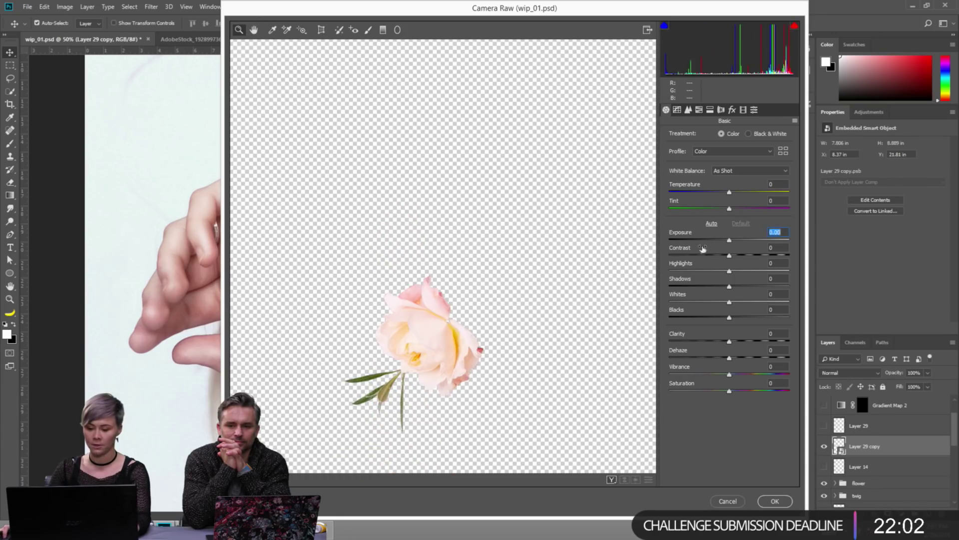
{"action": "left_click_drag", "start_coordinate": [721, 244], "coordinate": [720, 244]}
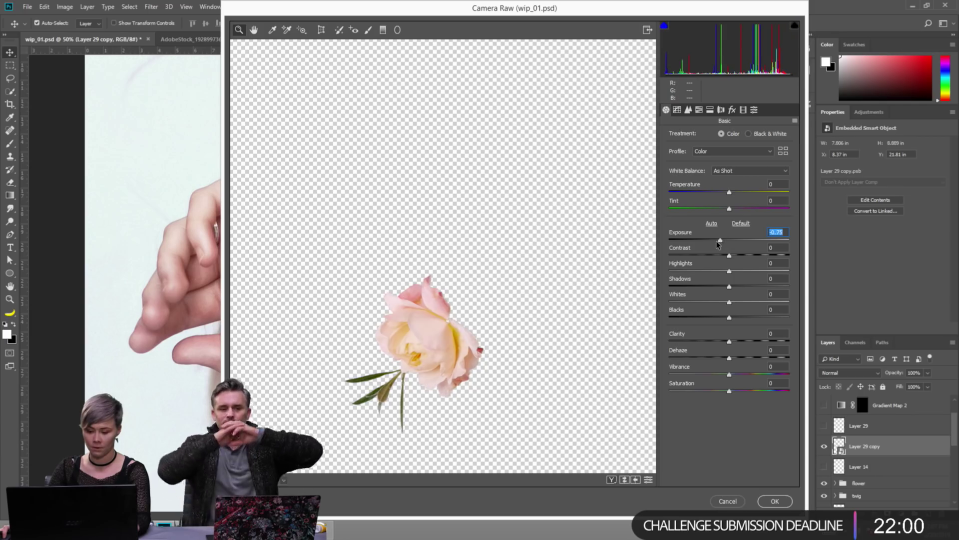
{"action": "left_click", "coordinate": [716, 242]}
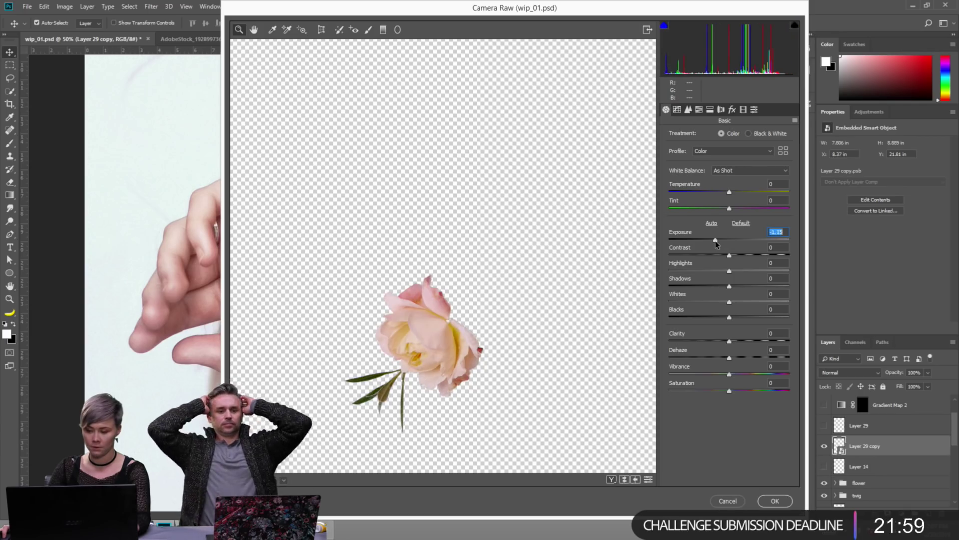
{"action": "left_click", "coordinate": [772, 505]}
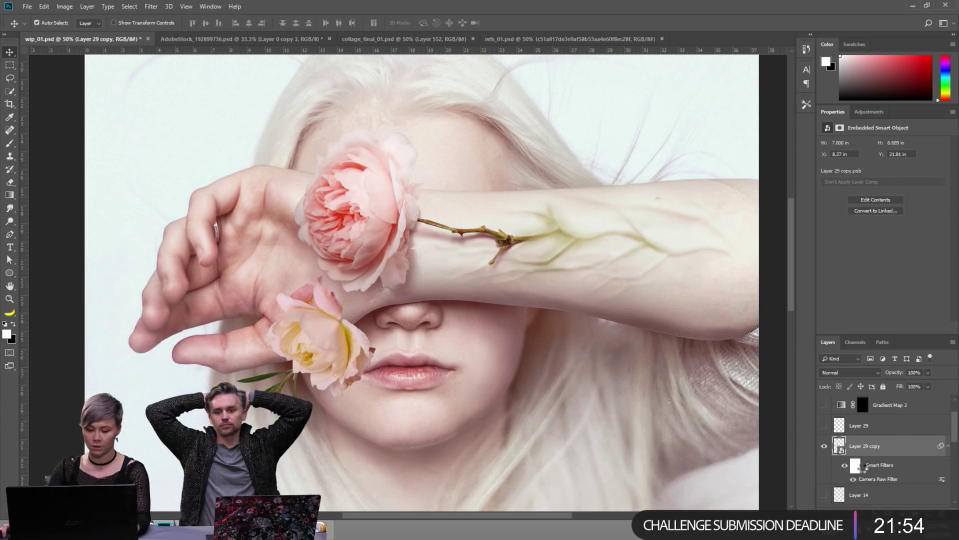
Reopen the Camera Raw settings for the small rose and lower its exposure slightly further.
{"action": "key", "text": "ctrl+alt+f"}
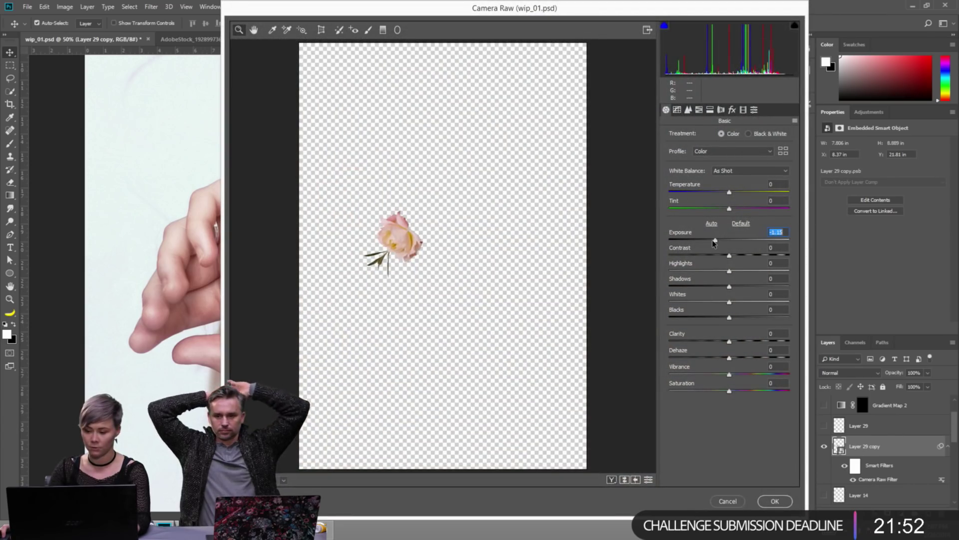
{"action": "left_click_drag", "start_coordinate": [715, 243], "coordinate": [713, 242]}
{"action": "left_click", "coordinate": [770, 497]}
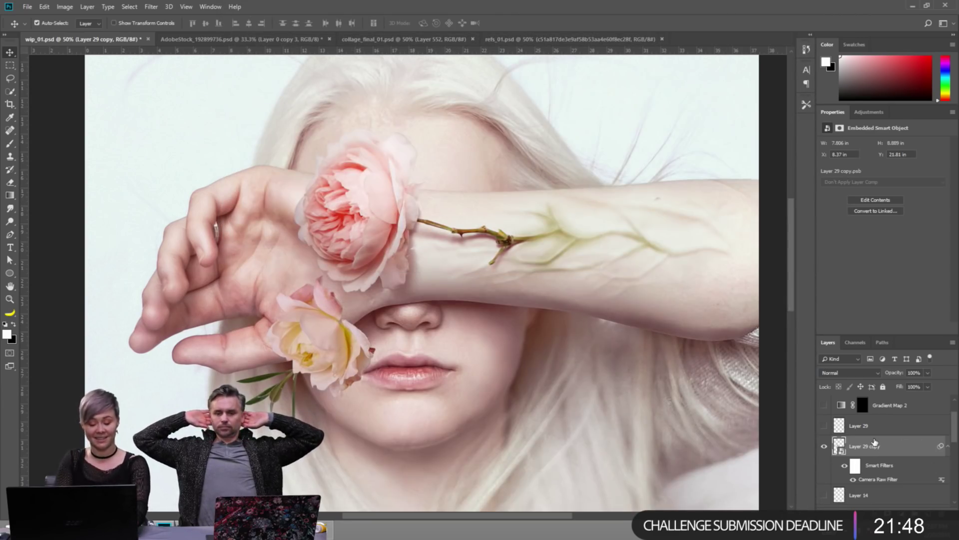
Paint black on the small rose's smart filter mask with a 200 px brush, brightening its middle and lower-right petals.
{"action": "left_click", "coordinate": [327, 341], "text": "ctrl"}
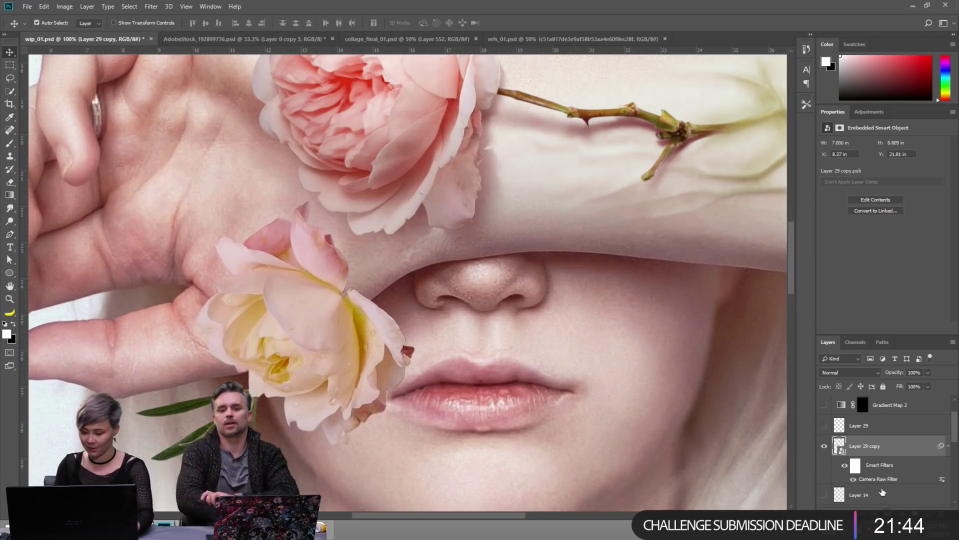
{"action": "left_click", "coordinate": [855, 465]}
{"action": "key", "text": "b"}
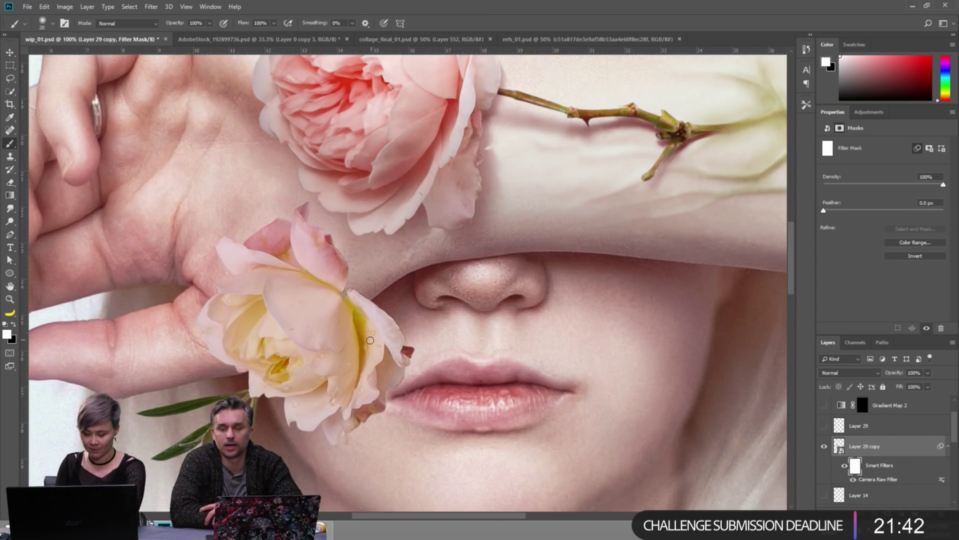
{"action": "key", "text": "bracketright"}
{"action": "key", "text": "bracketright"}
{"action": "key", "text": "bracketright"}
{"action": "key", "text": "bracketright"}
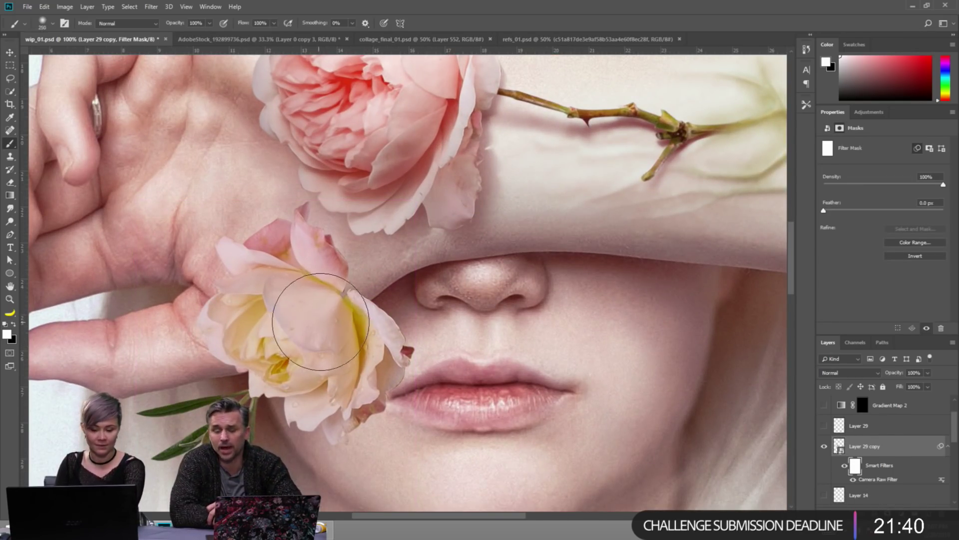
{"action": "key", "text": "x"}
{"action": "mouse_move", "coordinate": [312, 336]}
{"action": "left_mouse_down"}
{"action": "mouse_move", "coordinate": [321, 289]}
{"action": "mouse_move", "coordinate": [307, 336]}
{"action": "mouse_move", "coordinate": [315, 321]}
{"action": "mouse_move", "coordinate": [261, 355]}
{"action": "mouse_move", "coordinate": [300, 388]}
{"action": "mouse_move", "coordinate": [317, 347]}
{"action": "mouse_move", "coordinate": [381, 370]}
{"action": "left_mouse_up"}
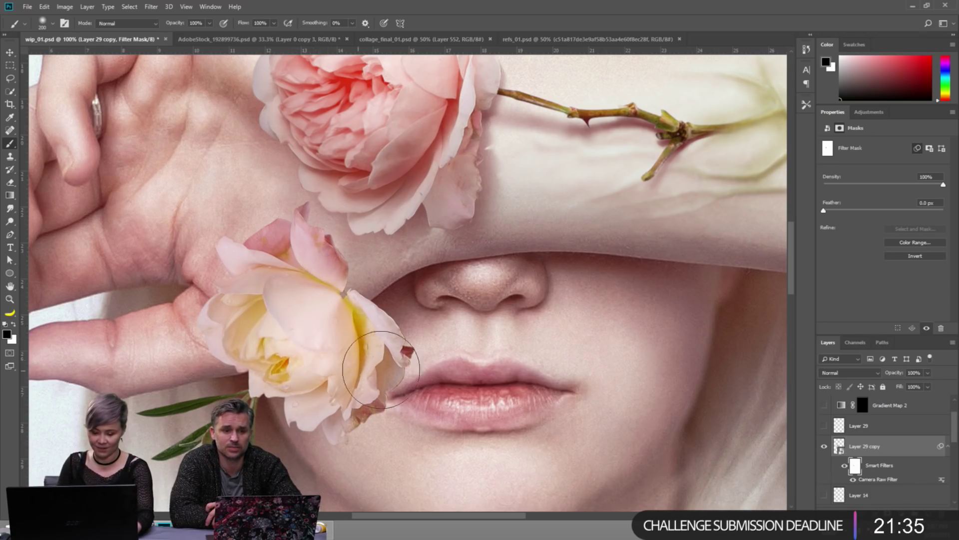
Add a layer mask to the small rose from its own outline, and nudge the rose up to Y 21.55 in.
{"action": "left_click", "coordinate": [839, 446], "text": "ctrl"}
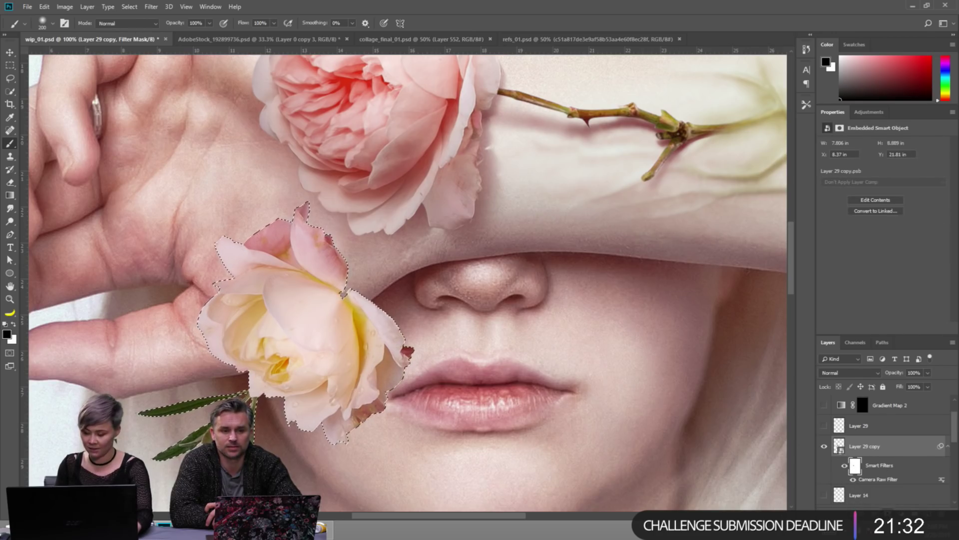
{"action": "left_click", "coordinate": [872, 517]}
{"action": "key", "text": "v"}
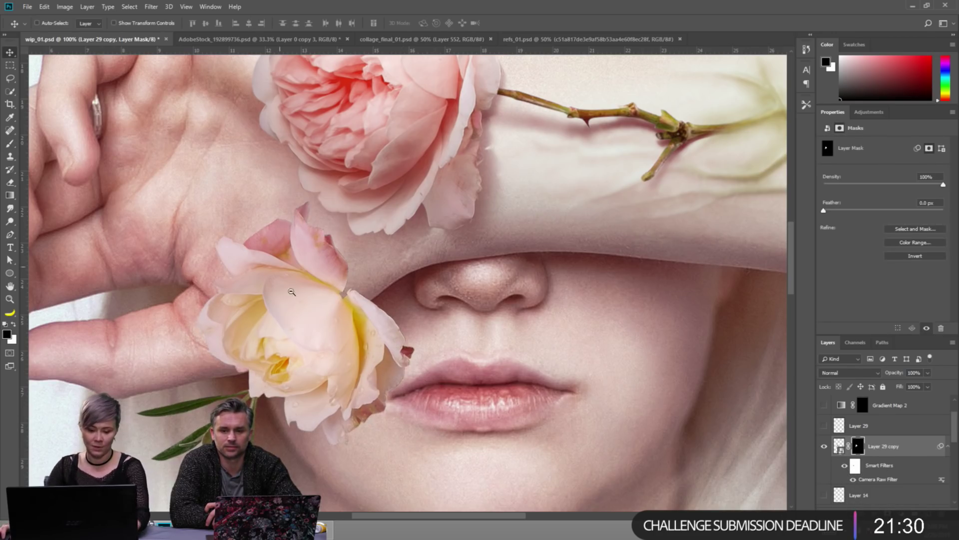
{"action": "left_click", "coordinate": [291, 291], "text": "alt"}
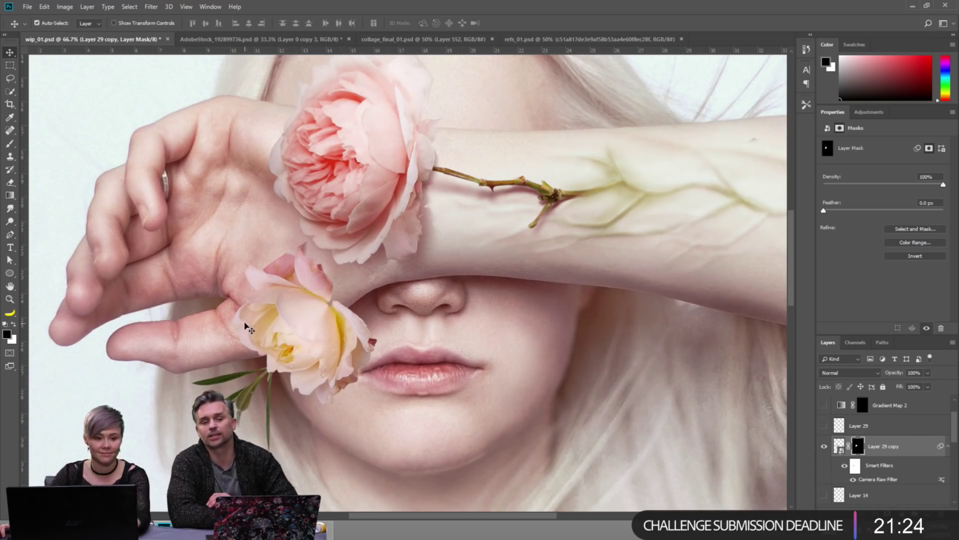
{"action": "left_click", "coordinate": [263, 349], "text": "ctrl"}
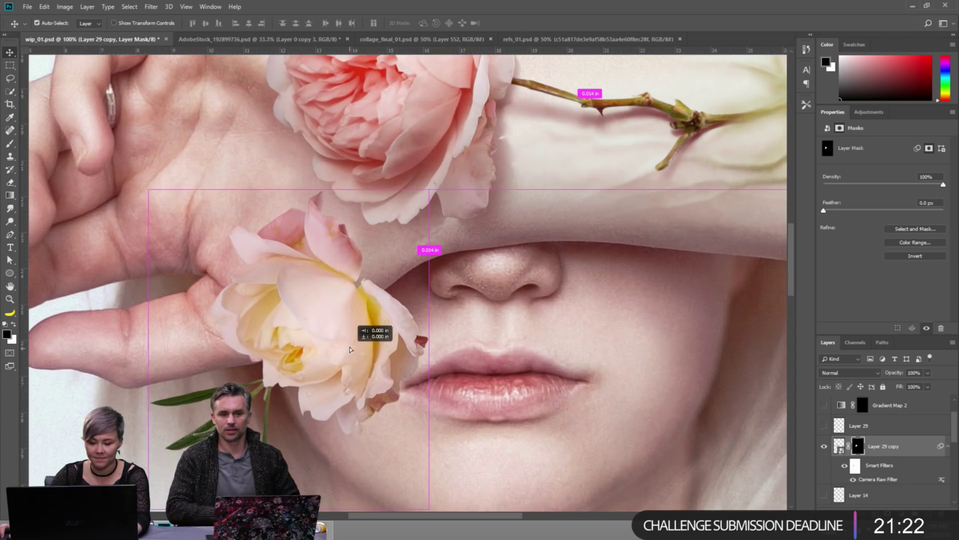
Fill the small rose's outline with a dark maroon sampled from the shadow beneath the arm, on a new layer below the rose.
{"action": "left_click", "coordinate": [838, 448], "text": "ctrl"}
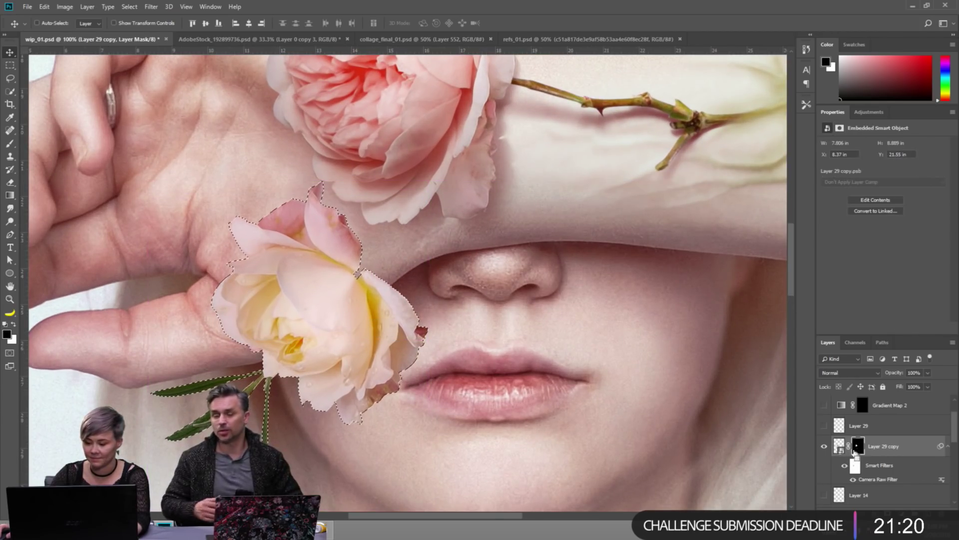
{"action": "left_click", "coordinate": [858, 495]}
{"action": "key", "text": "ctrl+shift+alt+n"}
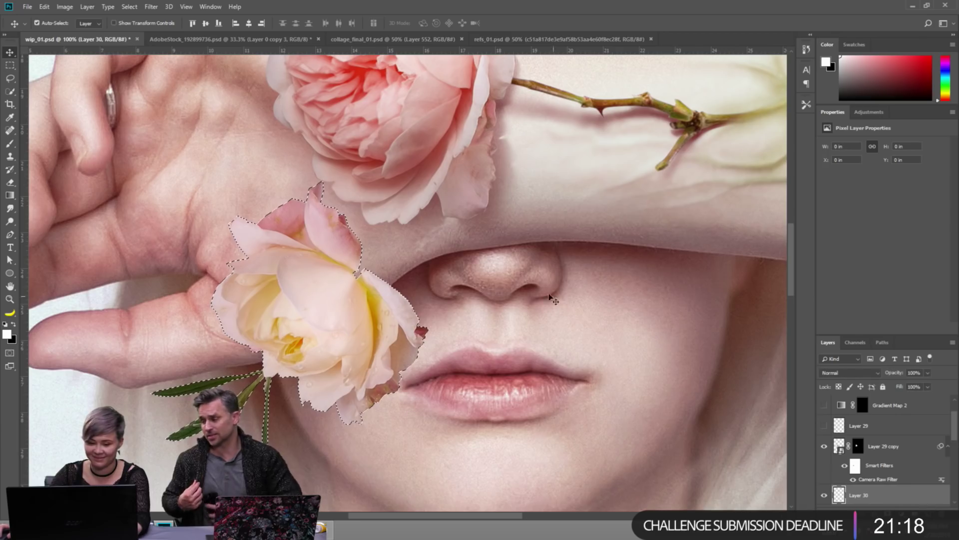
{"action": "key", "text": "b"}
{"action": "left_click", "coordinate": [425, 261], "text": "alt"}
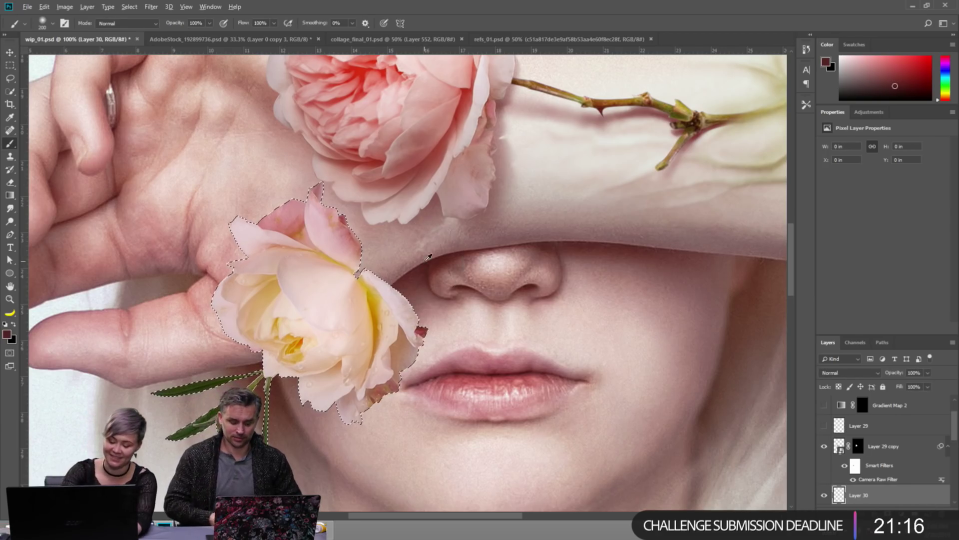
{"action": "key", "text": "ctrl+d"}
Shift the maroon shadow shape down and to the right of the small rose and rotate it about -4.37°.
{"action": "key", "text": "ctrl+t"}
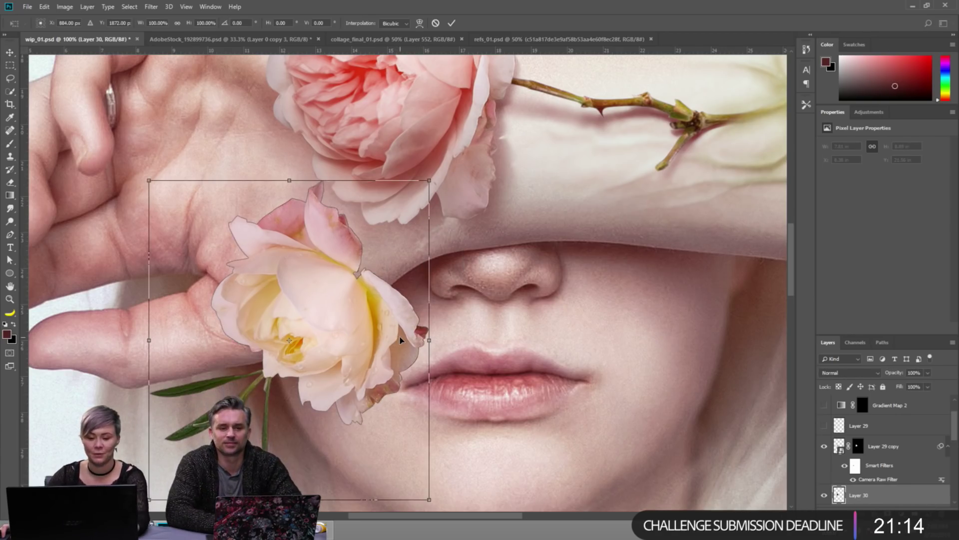
{"action": "left_click_drag", "start_coordinate": [415, 346], "coordinate": [422, 359]}
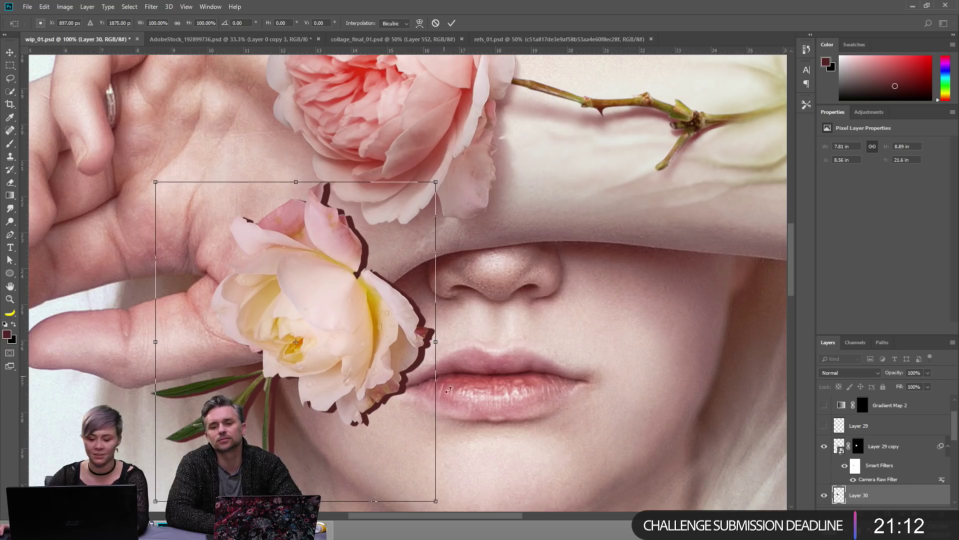
{"action": "left_click_drag", "start_coordinate": [486, 421], "coordinate": [491, 406]}
{"action": "left_click_drag", "start_coordinate": [426, 398], "coordinate": [436, 406]}
Warp the maroon shadow so it bulges toward the nose and mouth and follows the curve of the cheek.
{"action": "right_click", "coordinate": [418, 248]}
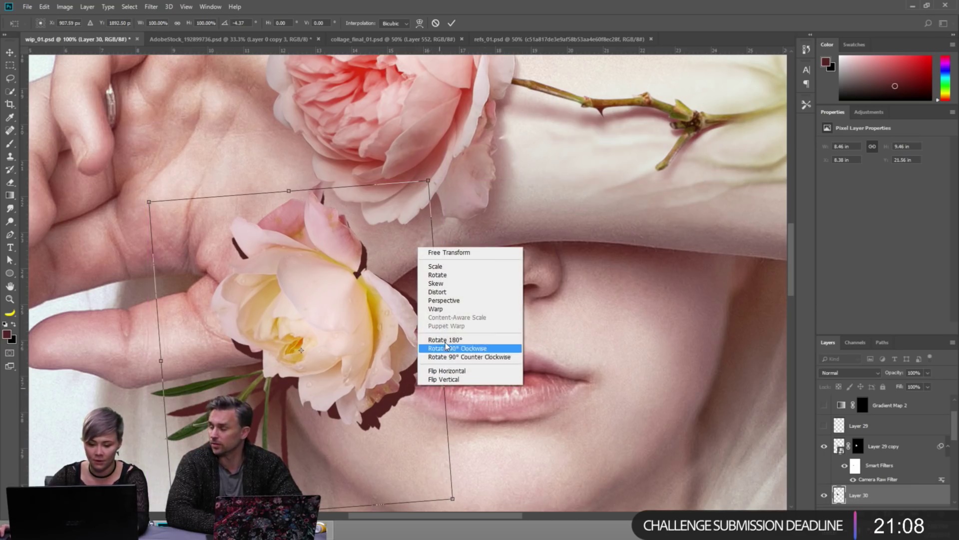
{"action": "left_click", "coordinate": [442, 310]}
{"action": "left_click_drag", "start_coordinate": [422, 269], "coordinate": [446, 265]}
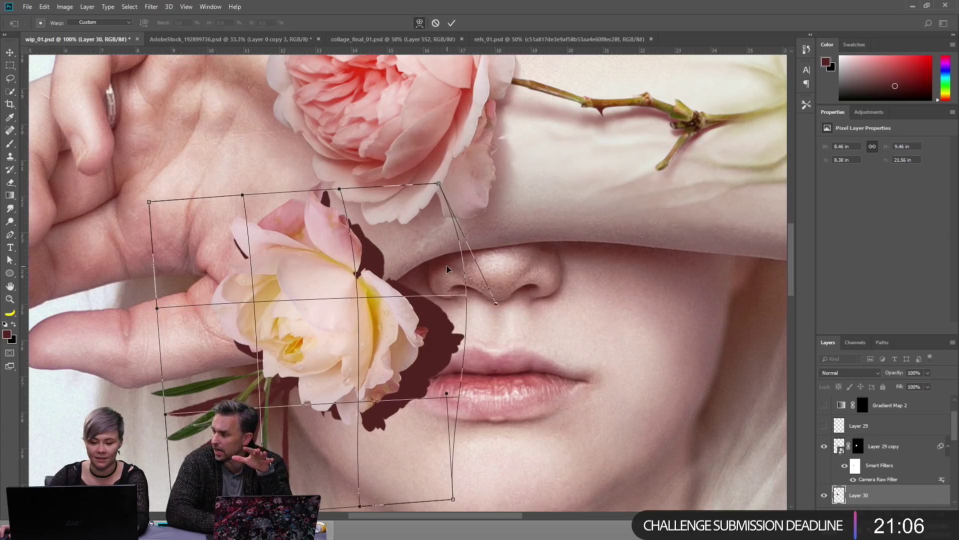
{"action": "left_click_drag", "start_coordinate": [448, 391], "coordinate": [420, 404]}
{"action": "left_click_drag", "start_coordinate": [415, 202], "coordinate": [422, 210]}
{"action": "scroll", "coordinate": [383, 237], "scroll_direction": "down", "scroll_amount": 2}
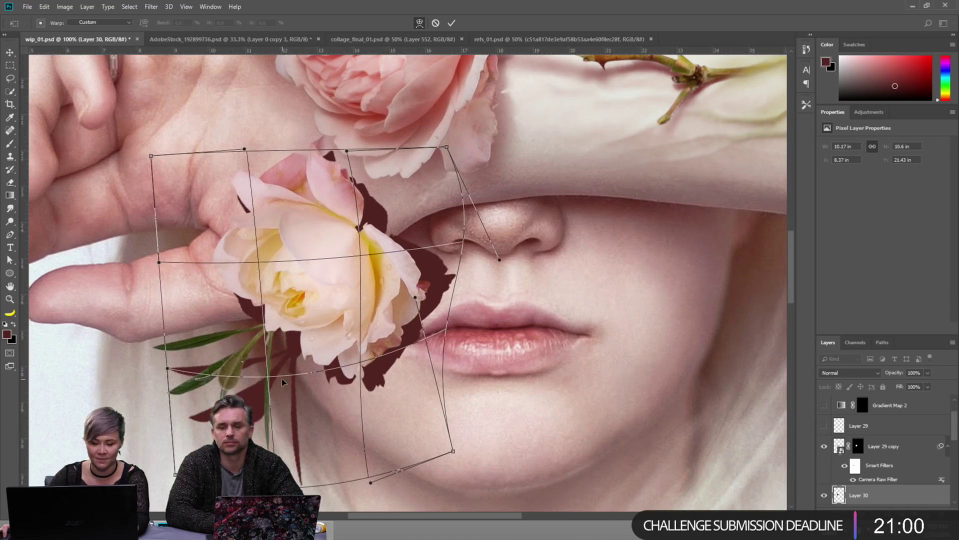
{"action": "left_click_drag", "start_coordinate": [391, 385], "coordinate": [376, 434]}
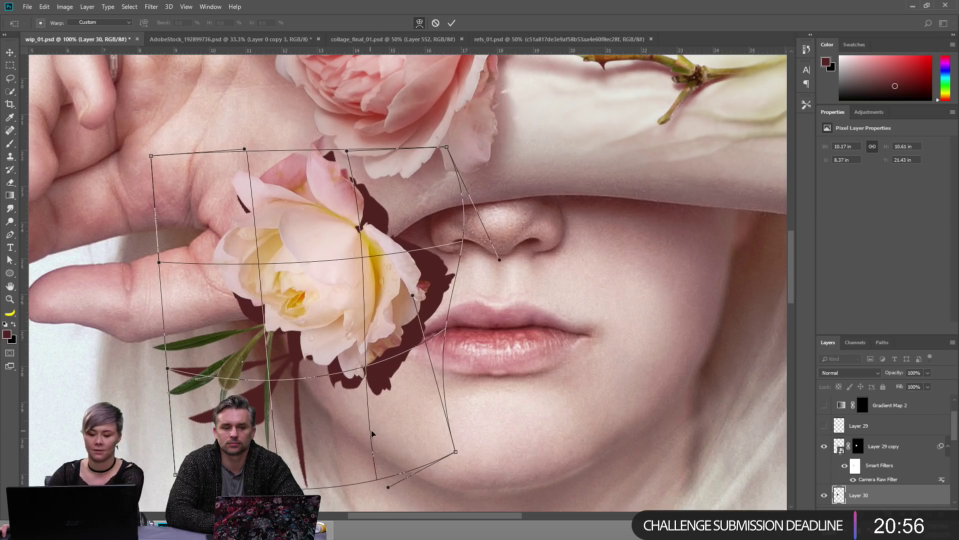
{"action": "left_click_drag", "start_coordinate": [460, 260], "coordinate": [454, 264]}
{"action": "key", "text": "Return"}
Smudge the shadow's ragged edge below the mouth corner with a 30 px tip at 50% strength.
{"action": "key", "text": "b"}
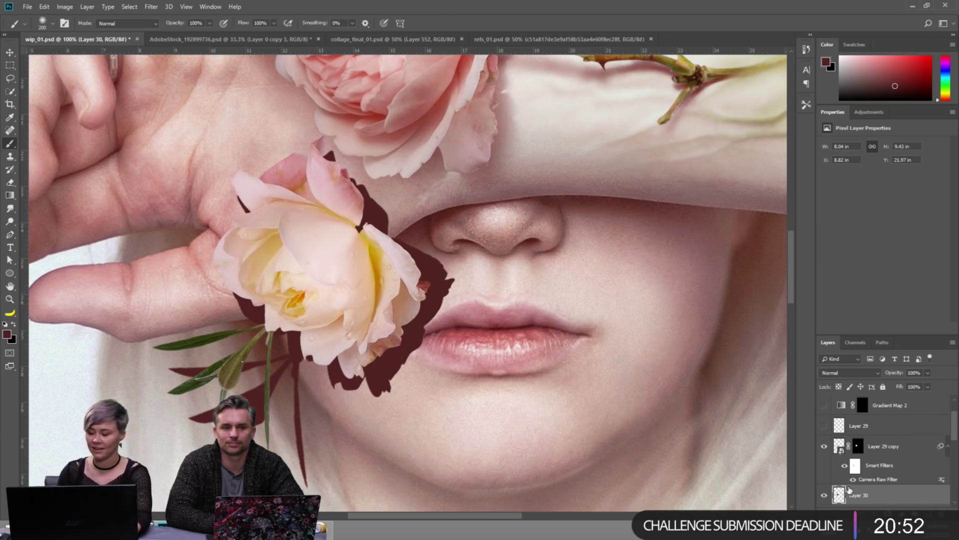
{"action": "key", "text": "r"}
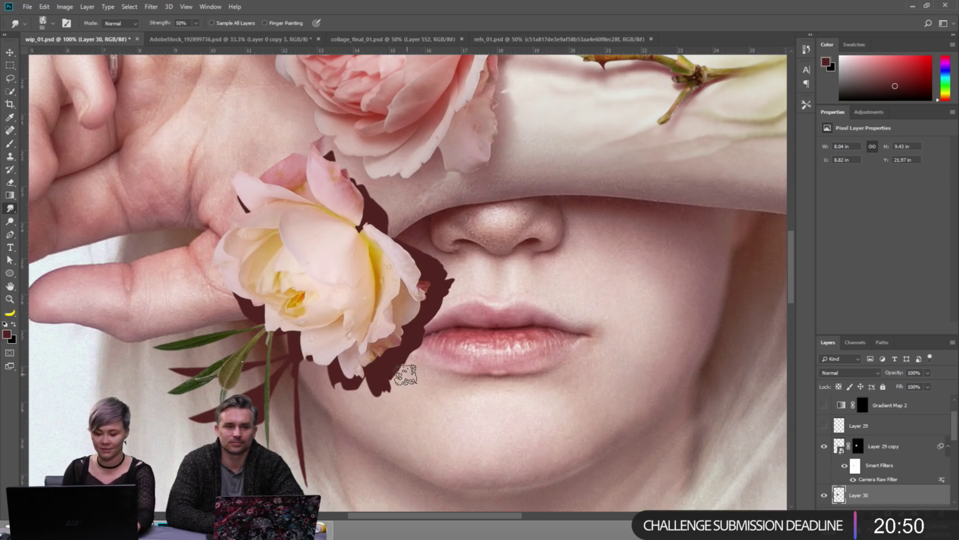
{"action": "scroll", "coordinate": [355, 428], "scroll_direction": "up", "scroll_amount": 1}
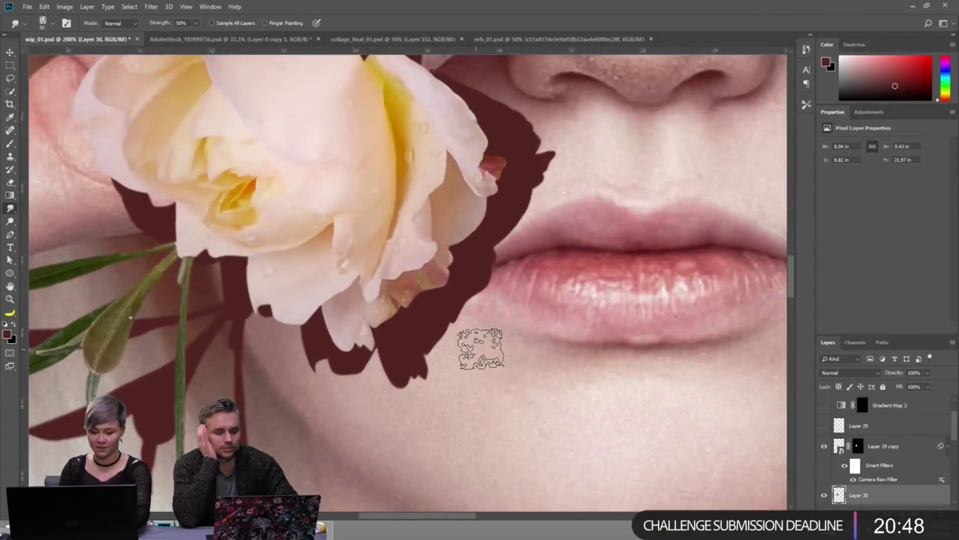
{"action": "key", "text": "bracketleft"}
{"action": "key", "text": "bracketleft"}
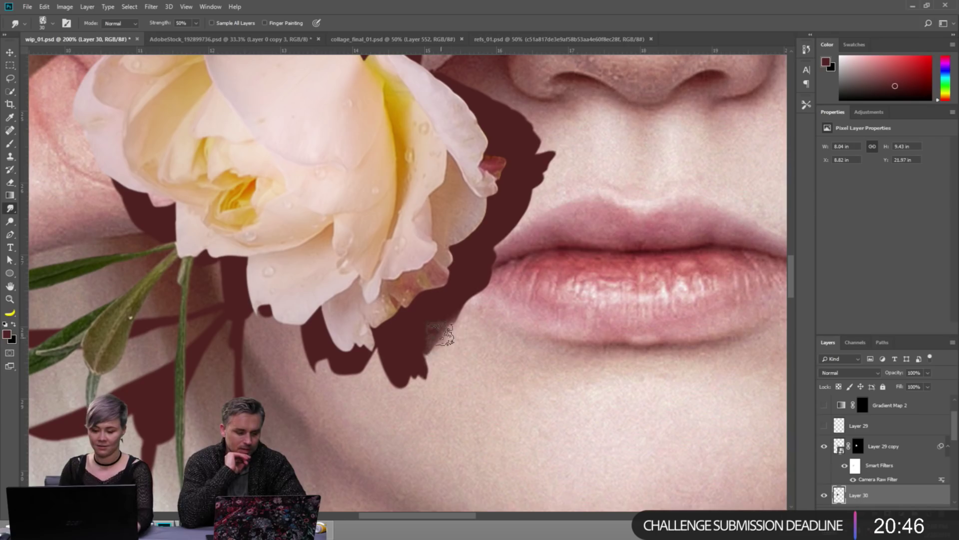
{"action": "mouse_move", "coordinate": [439, 334]}
{"action": "left_mouse_down"}
{"action": "mouse_move", "coordinate": [427, 382]}
{"action": "mouse_move", "coordinate": [403, 376]}
{"action": "left_mouse_up"}
Switch to Adobe Bridge, browse to the Illustration project's psd folder, preview illustration_final_01.jpg and return to Photoshop.
{"action": "key", "text": "alt+Tab"}
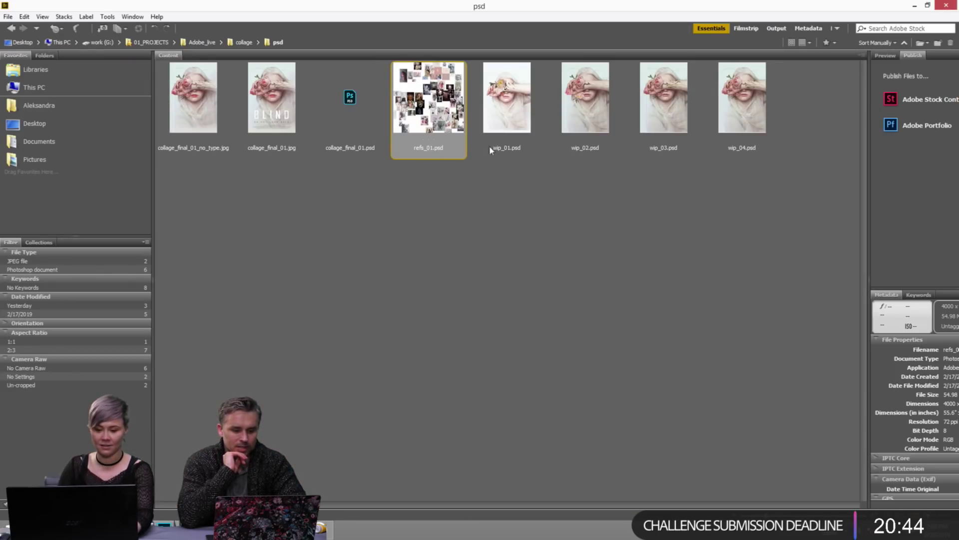
{"action": "left_click", "coordinate": [248, 43]}
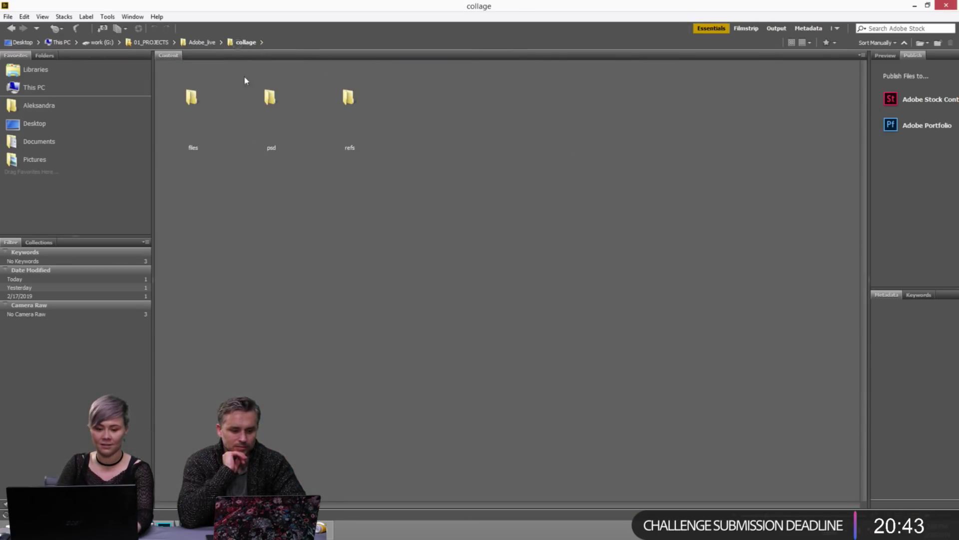
{"action": "left_click", "coordinate": [203, 43]}
{"action": "double_click", "coordinate": [274, 119]}
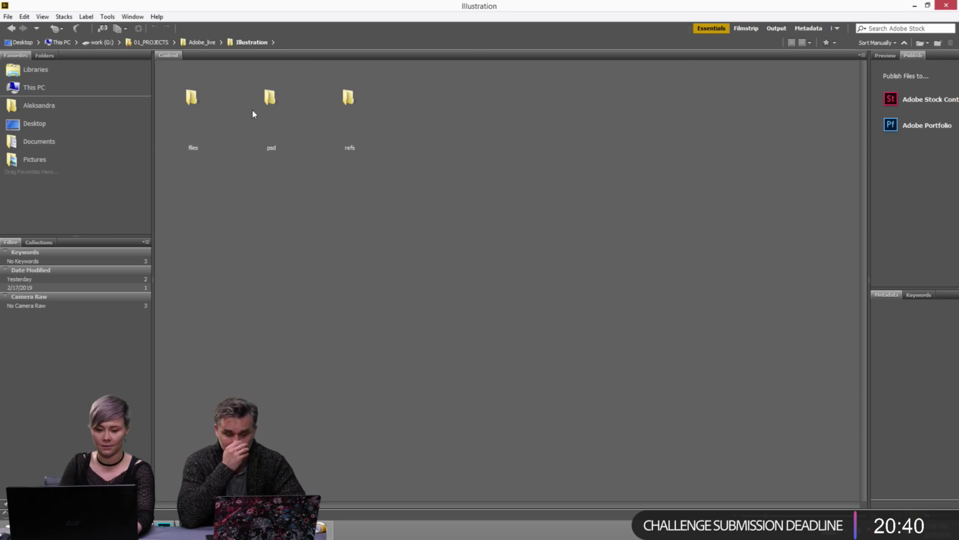
{"action": "double_click", "coordinate": [272, 111]}
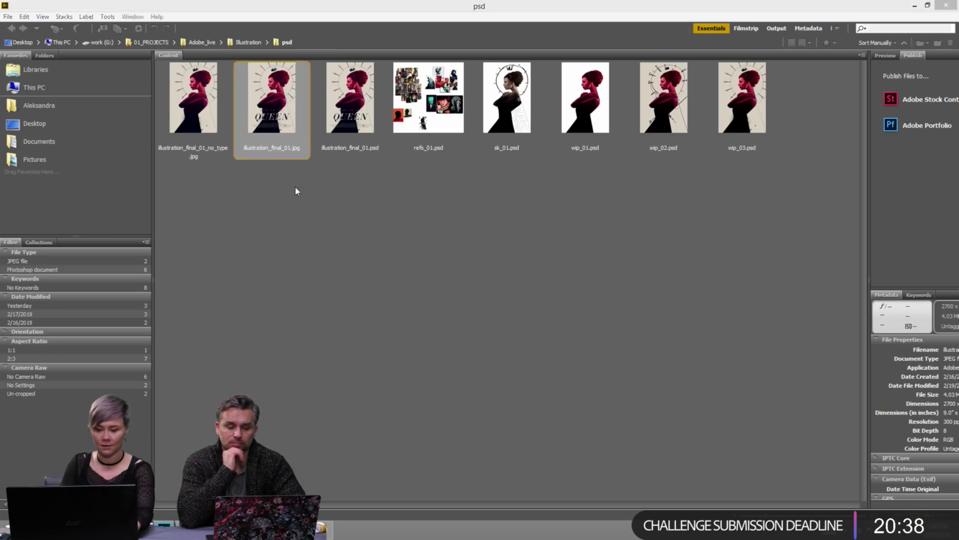
{"action": "key", "text": "space"}
{"action": "key", "text": "space"}
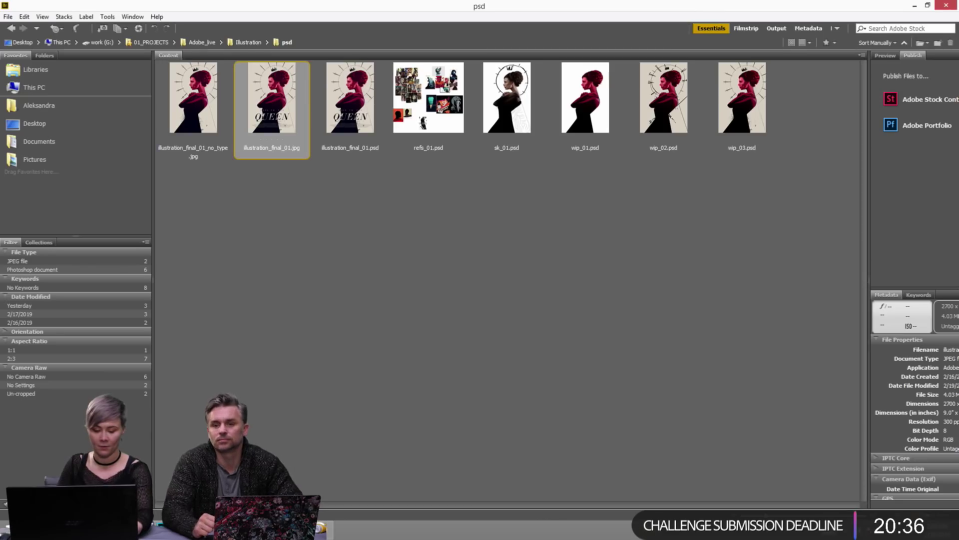
{"action": "key", "text": "alt+Tab"}
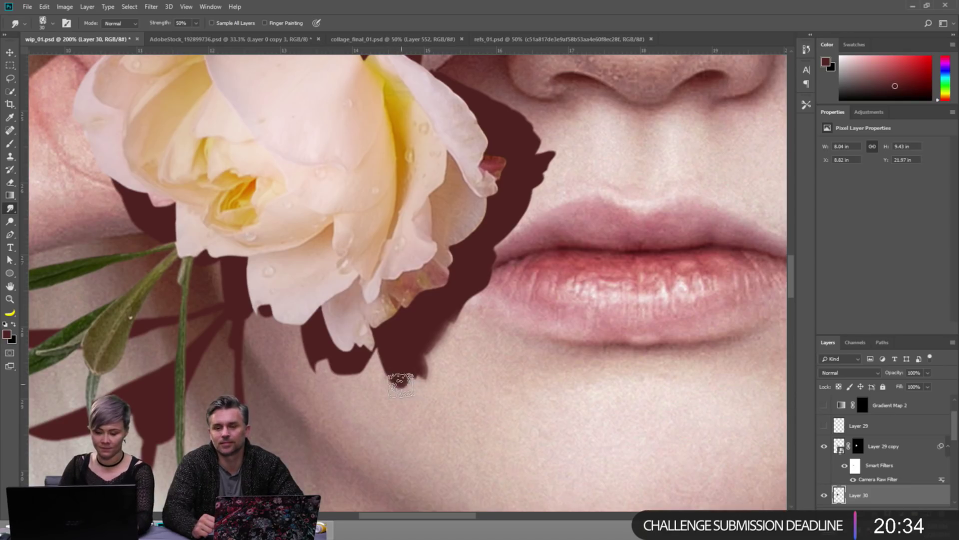
Smudge the maroon shadow's lower tip and the edge running up past the mouth corner into soft transitions.
{"action": "mouse_move", "coordinate": [430, 372]}
{"action": "left_mouse_down"}
{"action": "mouse_move", "coordinate": [385, 385]}
{"action": "mouse_move", "coordinate": [389, 369]}
{"action": "left_mouse_up"}
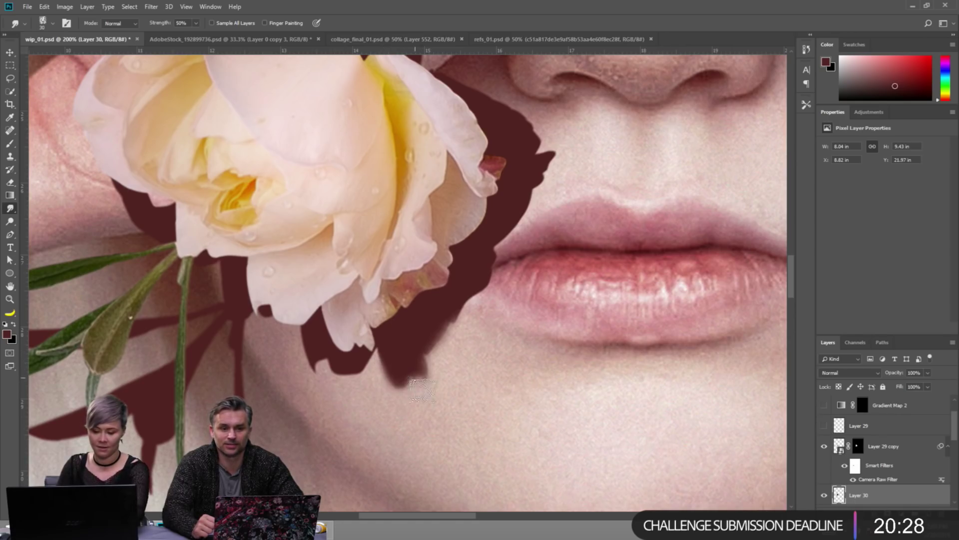
{"action": "key", "text": "bracketright"}
{"action": "key", "text": "bracketright"}
{"action": "key", "text": "bracketright"}
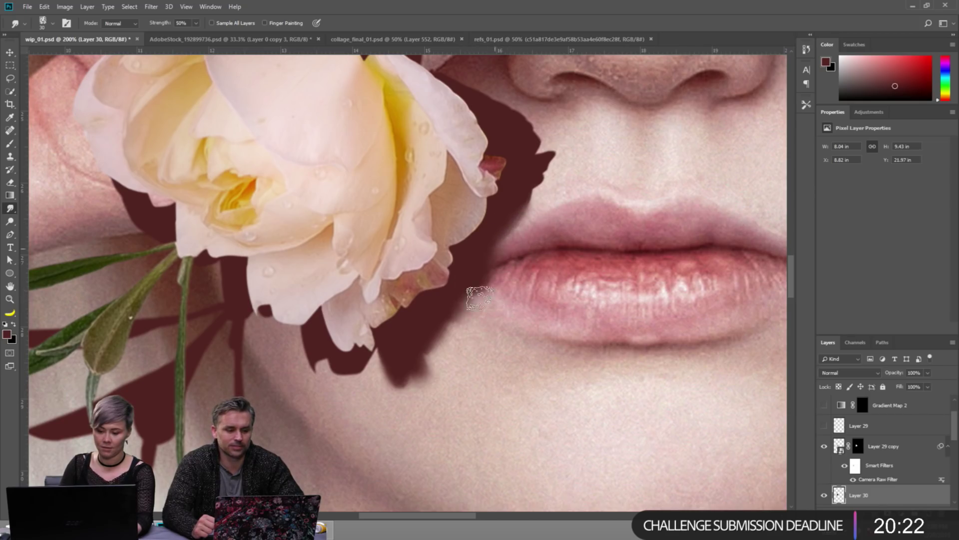
{"action": "mouse_move", "coordinate": [513, 214]}
{"action": "left_mouse_down"}
{"action": "mouse_move", "coordinate": [553, 200]}
{"action": "mouse_move", "coordinate": [533, 188]}
{"action": "mouse_move", "coordinate": [587, 164]}
{"action": "left_mouse_up"}
Soften the shadow's edge and jagged spike between the nose and upper lip by smudging with 30 to 40 px tips.
{"action": "scroll", "coordinate": [587, 163], "scroll_direction": "up", "scroll_amount": 3}
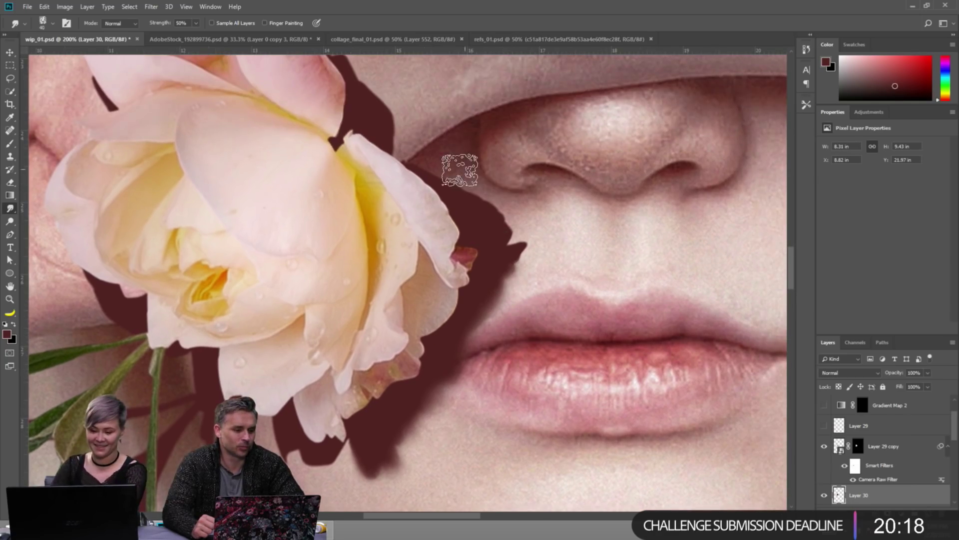
{"action": "key", "text": "bracketleft"}
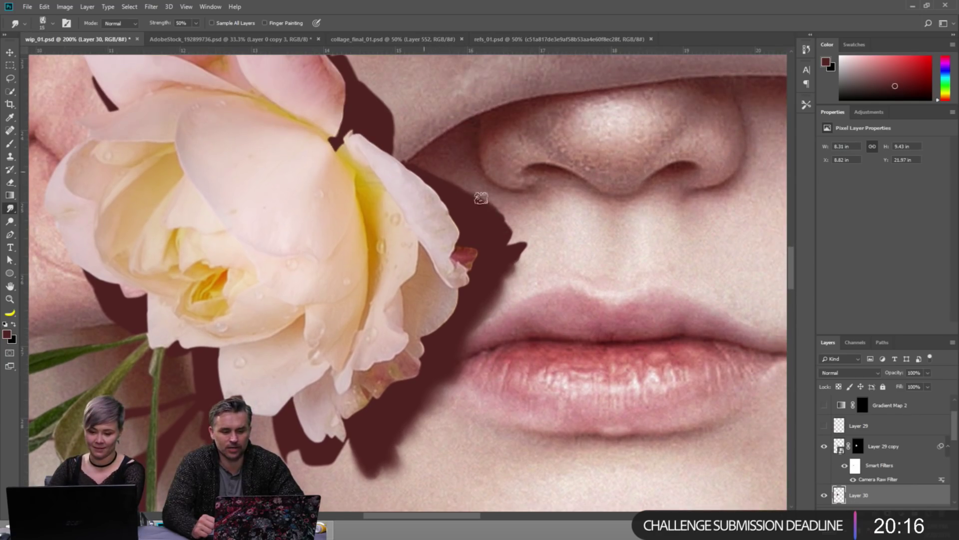
{"action": "key", "text": "bracketright"}
{"action": "key", "text": "bracketright"}
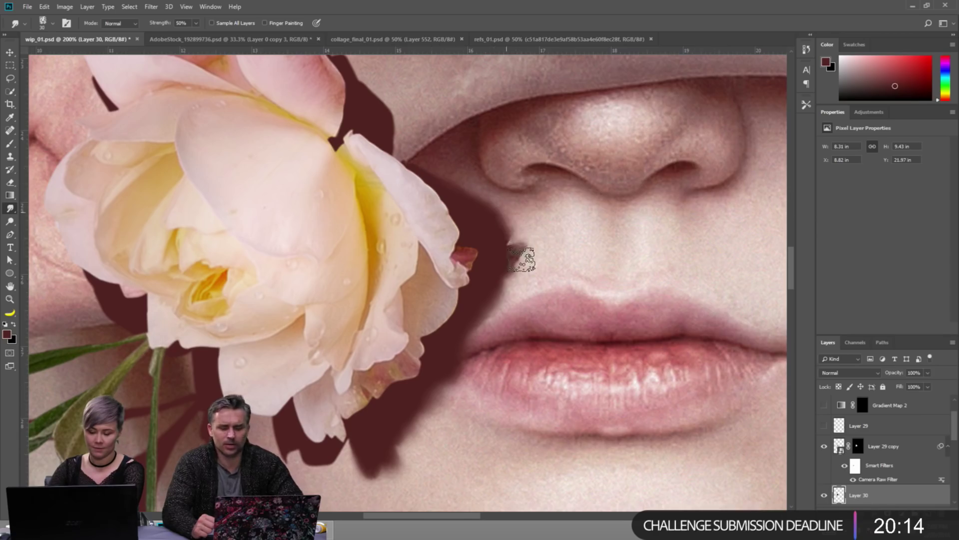
{"action": "key", "text": "bracketright"}
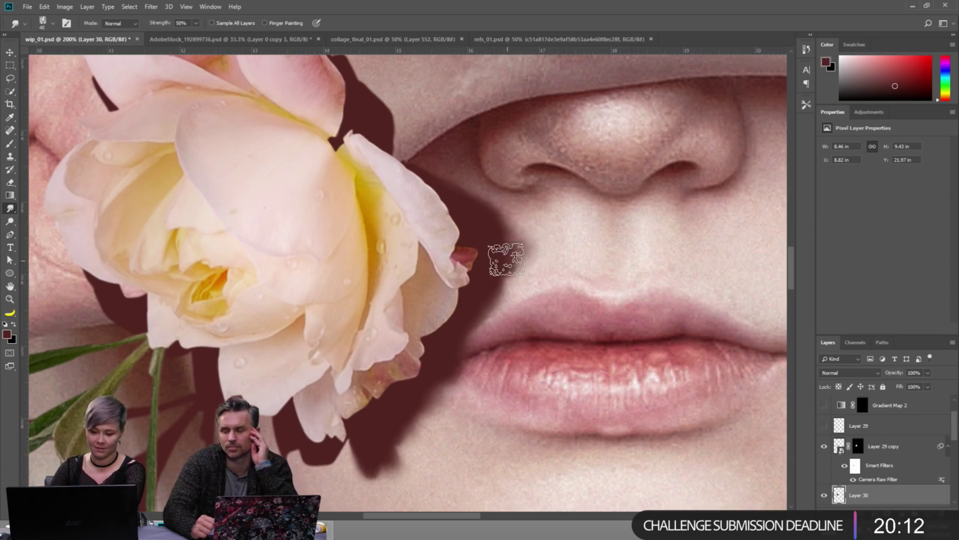
{"action": "mouse_move", "coordinate": [503, 259]}
{"action": "left_mouse_down"}
{"action": "mouse_move", "coordinate": [550, 270]}
{"action": "mouse_move", "coordinate": [506, 283]}
{"action": "mouse_move", "coordinate": [523, 232]}
{"action": "mouse_move", "coordinate": [499, 229]}
{"action": "mouse_move", "coordinate": [548, 236]}
{"action": "mouse_move", "coordinate": [521, 249]}
{"action": "mouse_move", "coordinate": [515, 294]}
{"action": "mouse_move", "coordinate": [481, 323]}
{"action": "mouse_move", "coordinate": [507, 269]}
{"action": "mouse_move", "coordinate": [494, 214]}
{"action": "mouse_move", "coordinate": [501, 277]}
{"action": "left_mouse_up"}
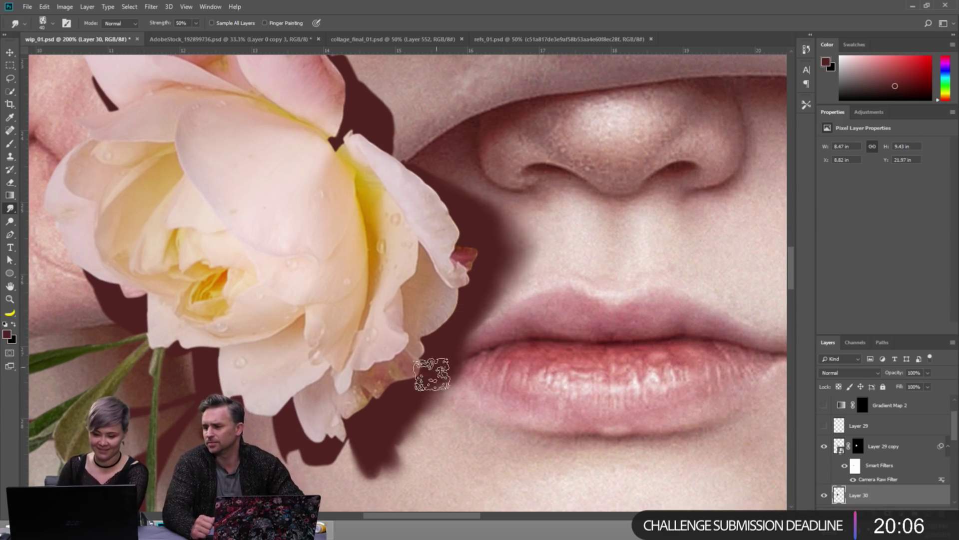
Smudge the shadow's ragged lobes beneath the lower petals and its edge by the stems with 15 to 30 px tips.
{"action": "left_click_drag", "start_coordinate": [396, 378], "coordinate": [473, 256]}
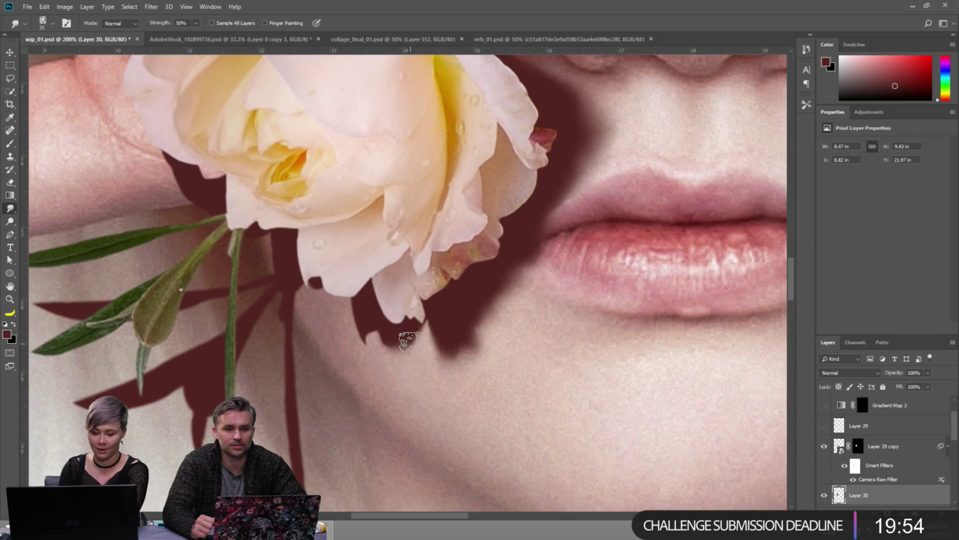
{"action": "key", "text": "bracketright"}
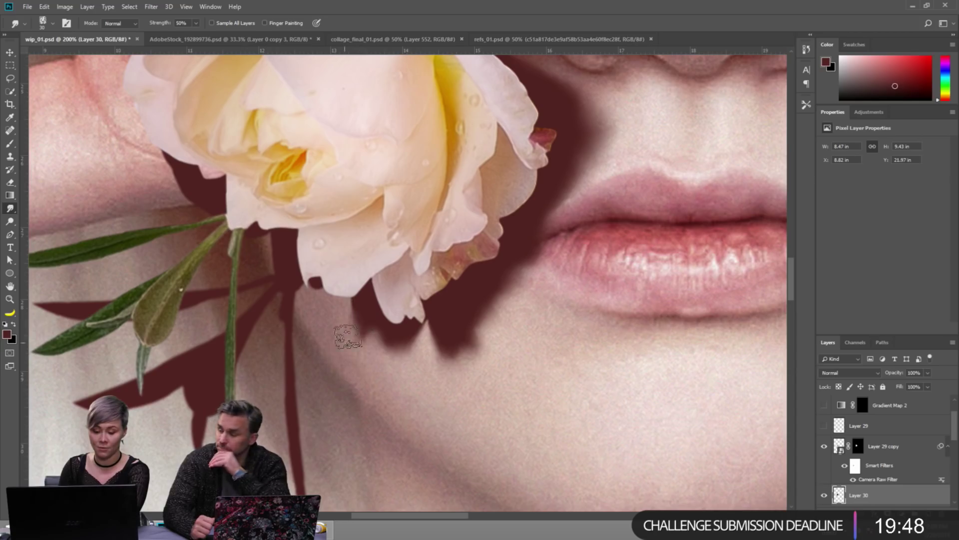
{"action": "key", "text": "bracketleft"}
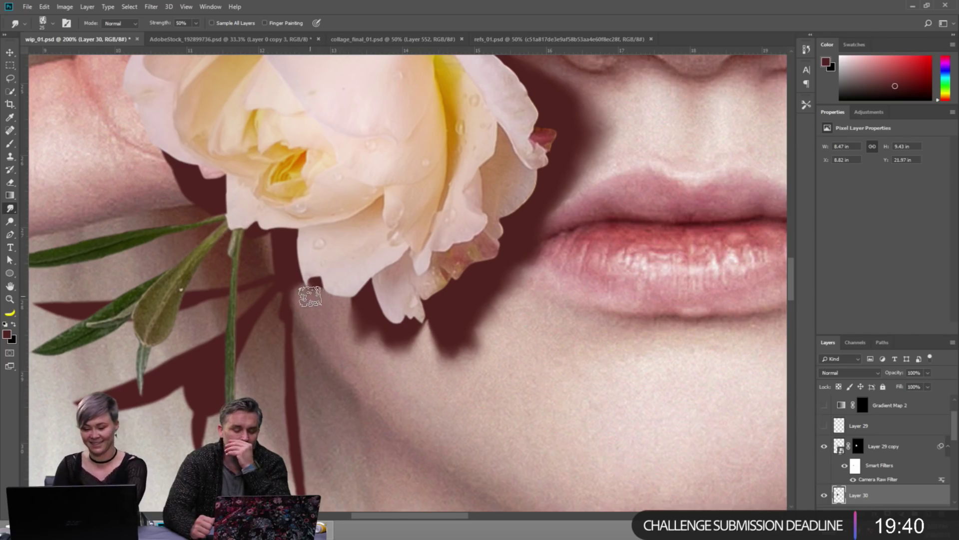
{"action": "key", "text": "bracketright"}
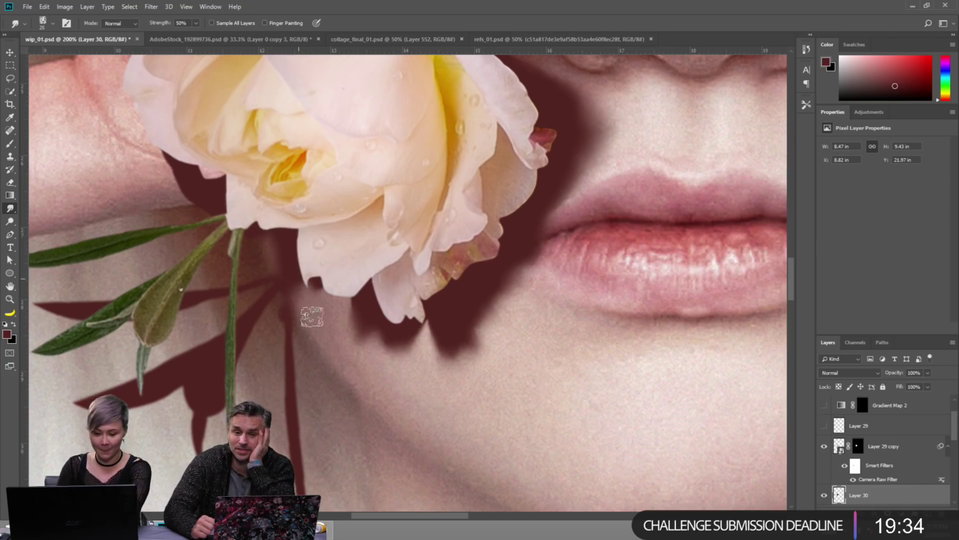
{"action": "key", "text": "bracketleft"}
{"action": "key", "text": "bracketleft"}
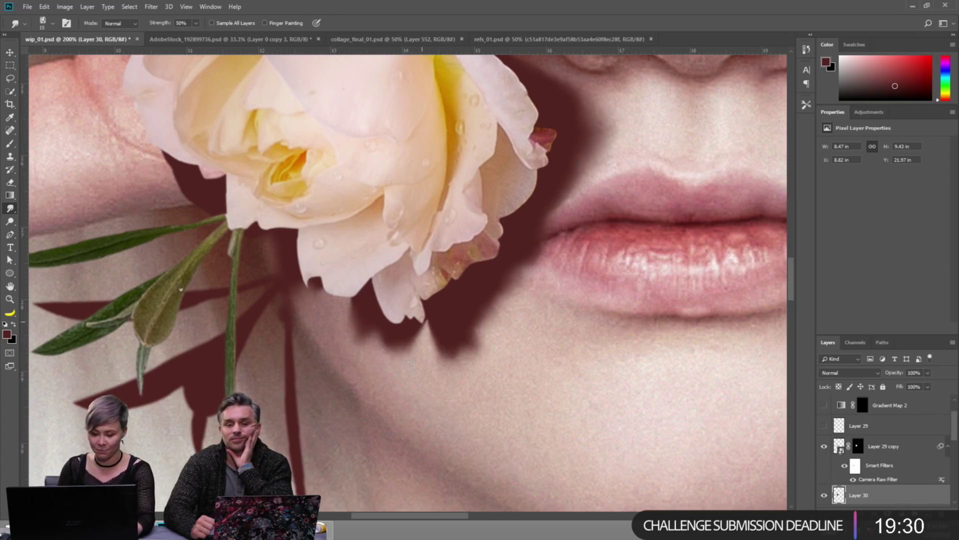
Spread the shadow's outer edge beside the upper lip further onto the skin by smudging with a 50 px tip.
{"action": "key", "text": "ctrl+minus"}
{"action": "key", "text": "ctrl+minus"}
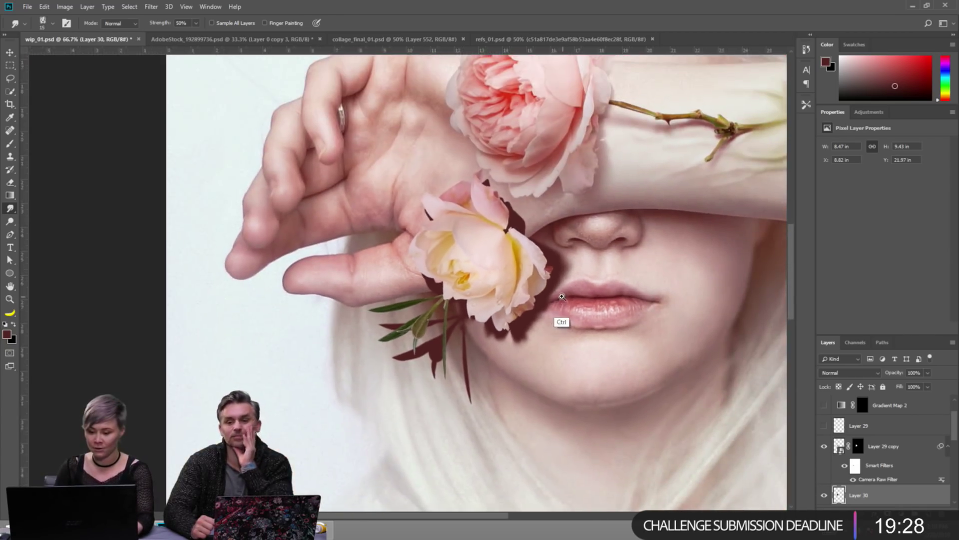
{"action": "left_click", "coordinate": [562, 297], "text": "ctrl"}
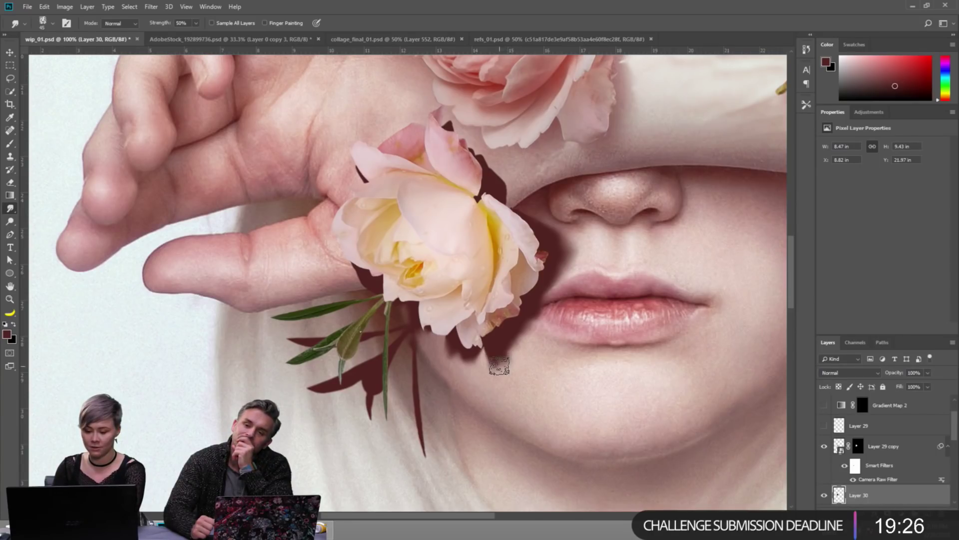
{"action": "key", "text": "bracketright"}
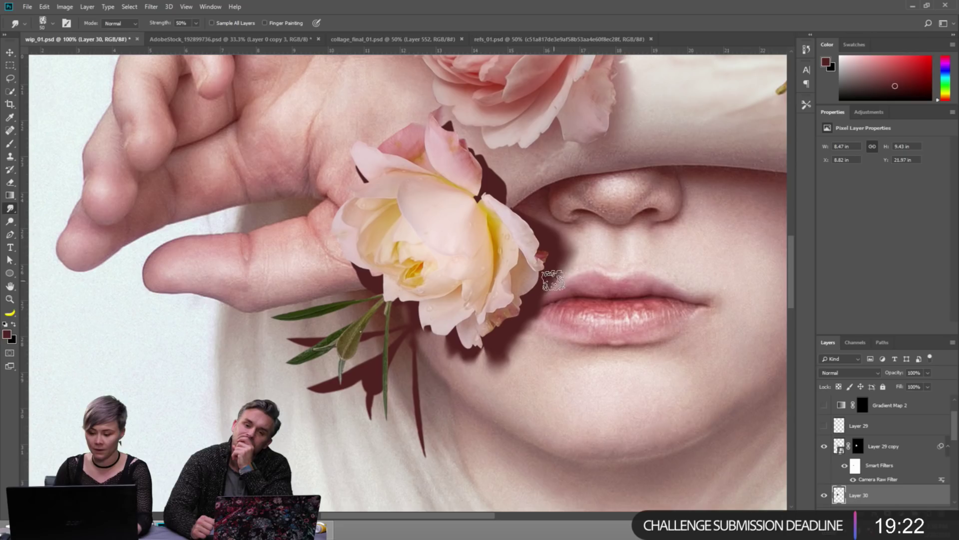
{"action": "mouse_move", "coordinate": [553, 281]}
{"action": "left_mouse_down"}
{"action": "mouse_move", "coordinate": [584, 267]}
{"action": "mouse_move", "coordinate": [566, 261]}
{"action": "mouse_move", "coordinate": [581, 248]}
{"action": "mouse_move", "coordinate": [566, 239]}
{"action": "mouse_move", "coordinate": [563, 267]}
{"action": "mouse_move", "coordinate": [587, 252]}
{"action": "left_mouse_up"}
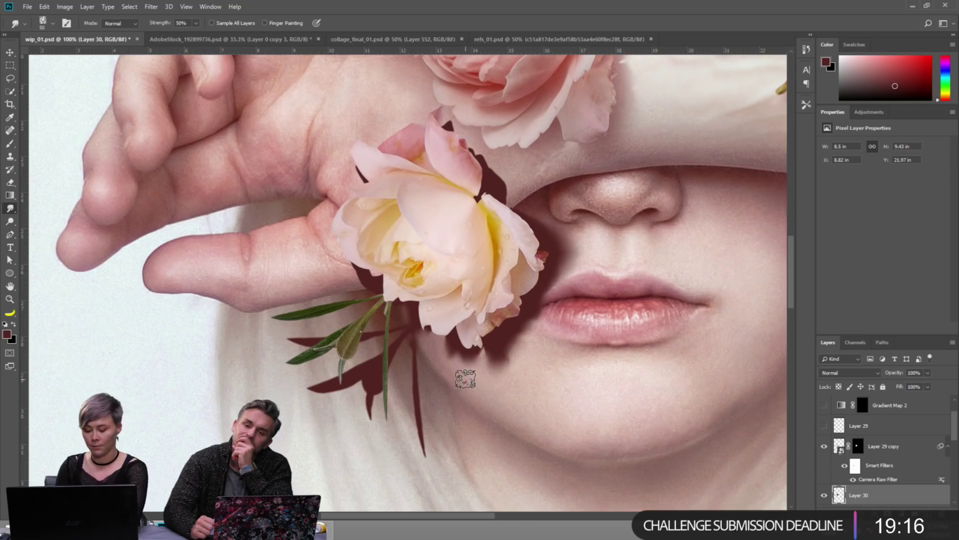
{"action": "key", "text": "bracketleft"}
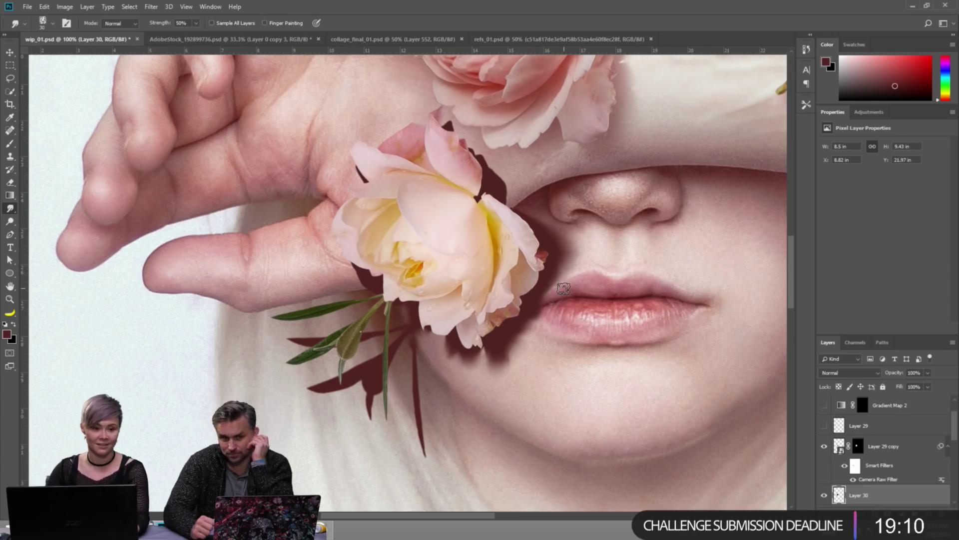
Select the smudged shadow's outline, hide its layer and add a new layer masked to that outline.
{"action": "left_click", "coordinate": [839, 495], "text": "ctrl"}
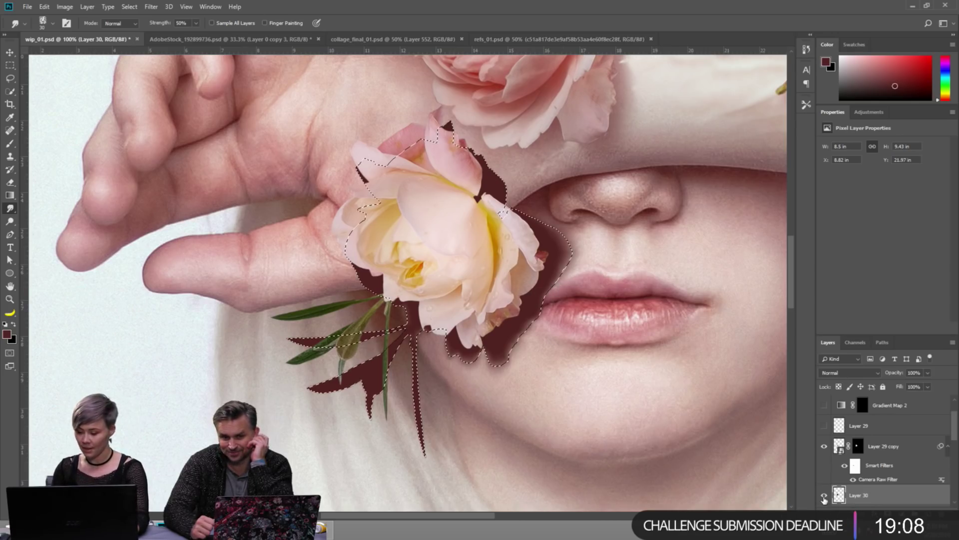
{"action": "left_click", "coordinate": [824, 494]}
{"action": "scroll", "coordinate": [954, 455], "scroll_direction": "down", "scroll_amount": 3}
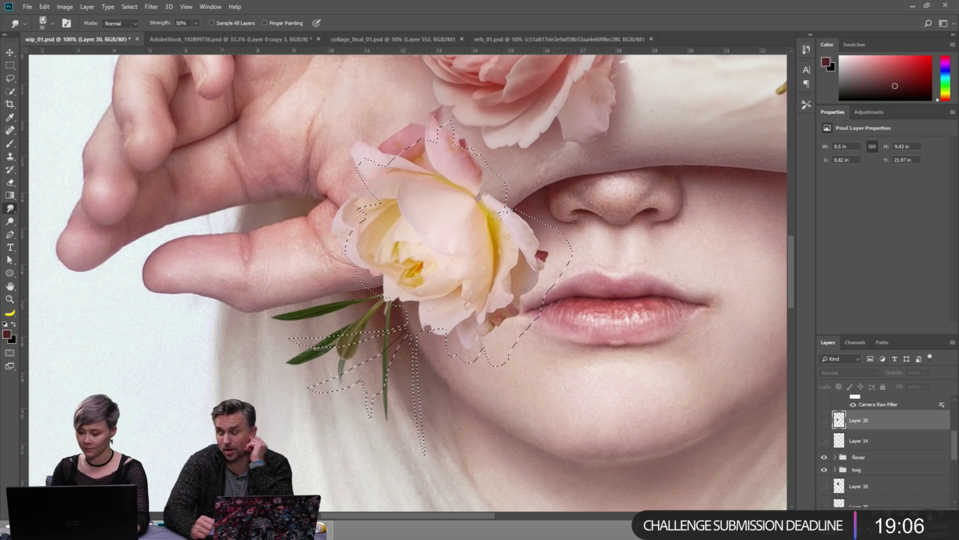
{"action": "left_click", "coordinate": [929, 519]}
{"action": "left_click", "coordinate": [892, 520]}
{"action": "left_click", "coordinate": [840, 421]}
Sample a shadow tone near the nostril and try 200 px soft brush strokes along the rose's edge on the masked layer.
{"action": "key", "text": "b"}
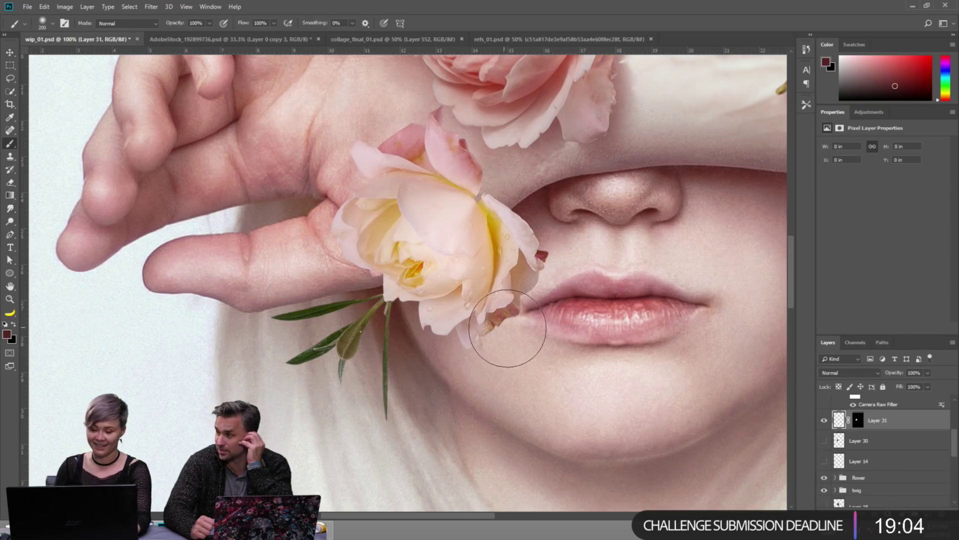
{"action": "left_click", "coordinate": [524, 306], "text": "alt"}
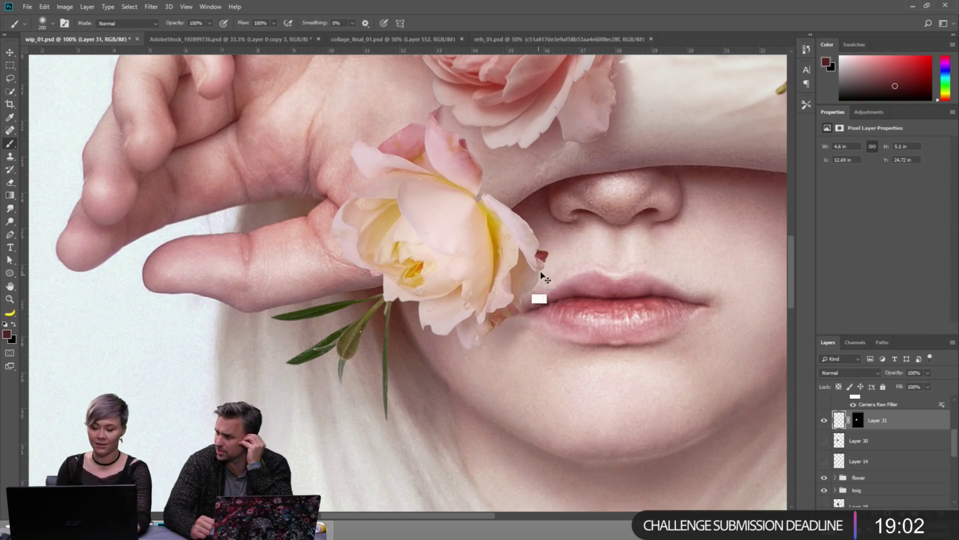
{"action": "key", "text": "ctrl+z"}
{"action": "left_click", "coordinate": [573, 229], "text": "alt"}
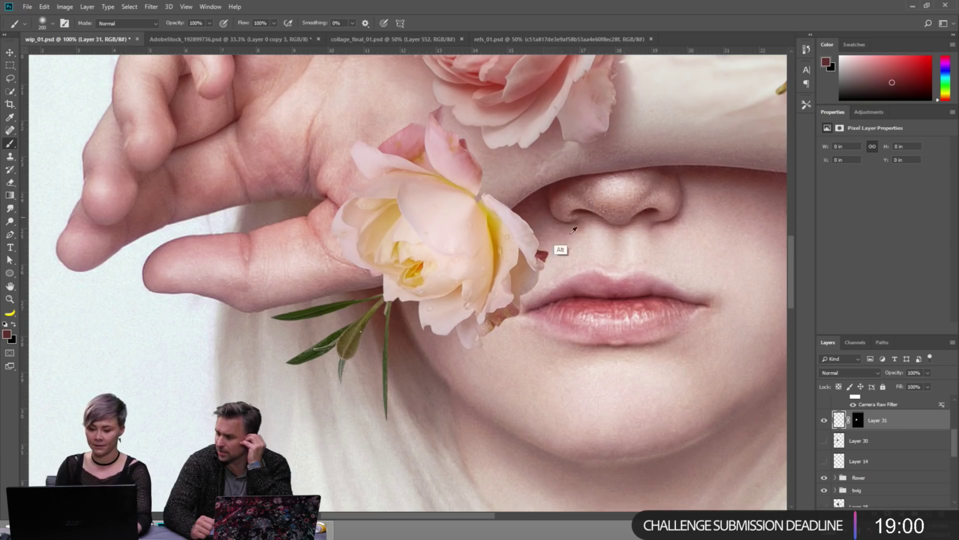
{"action": "mouse_move", "coordinate": [539, 271]}
{"action": "left_mouse_down"}
{"action": "mouse_move", "coordinate": [510, 364]}
{"action": "mouse_move", "coordinate": [466, 398]}
{"action": "mouse_move", "coordinate": [402, 353]}
{"action": "mouse_move", "coordinate": [462, 354]}
{"action": "left_mouse_up"}
{"action": "key", "text": "ctrl+z"}
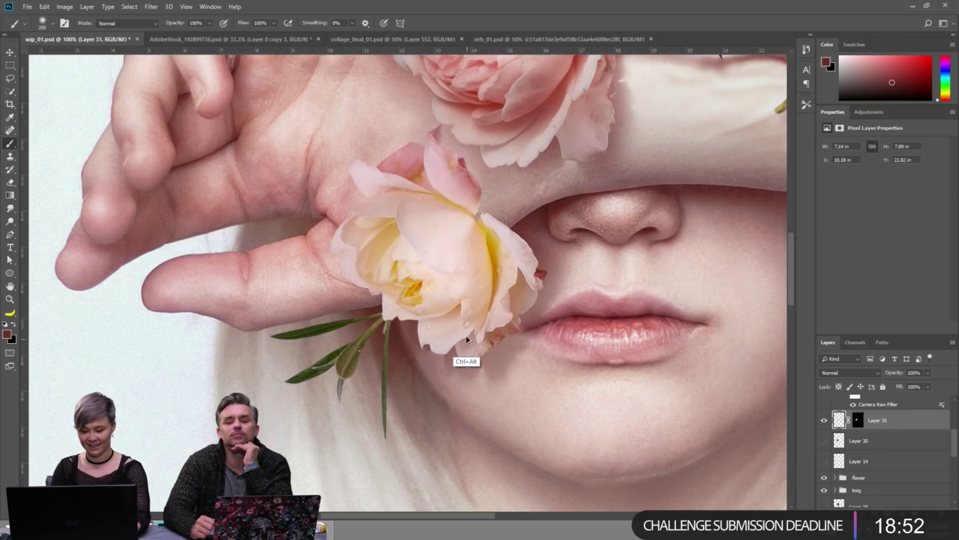
Build up the masked shadow close to the petals near the mouth corner with a 40 to 50 px soft brush.
{"action": "key", "text": "bracketleft"}
{"action": "key", "text": "bracketleft"}
{"action": "key", "text": "bracketleft"}
{"action": "key", "text": "bracketleft"}
{"action": "key", "text": "bracketleft"}
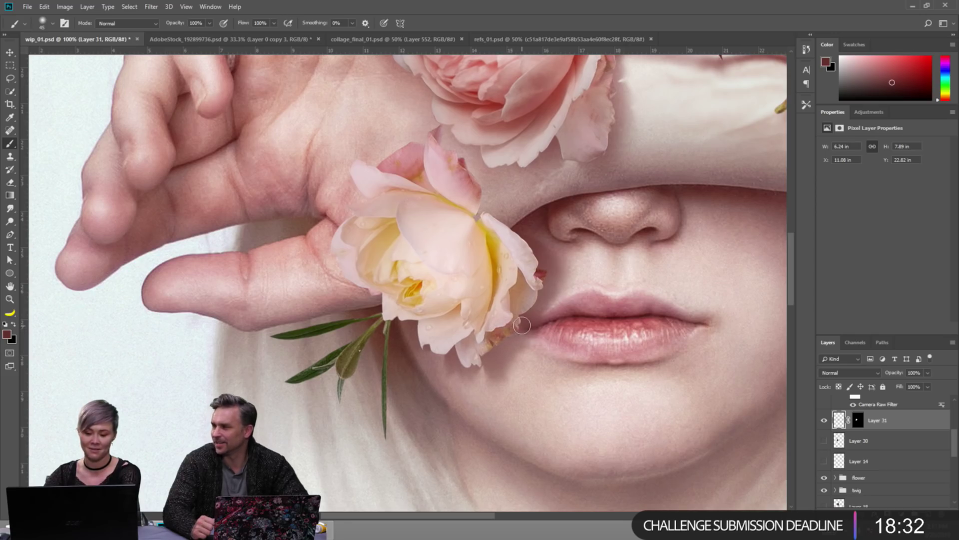
{"action": "key", "text": "bracketright"}
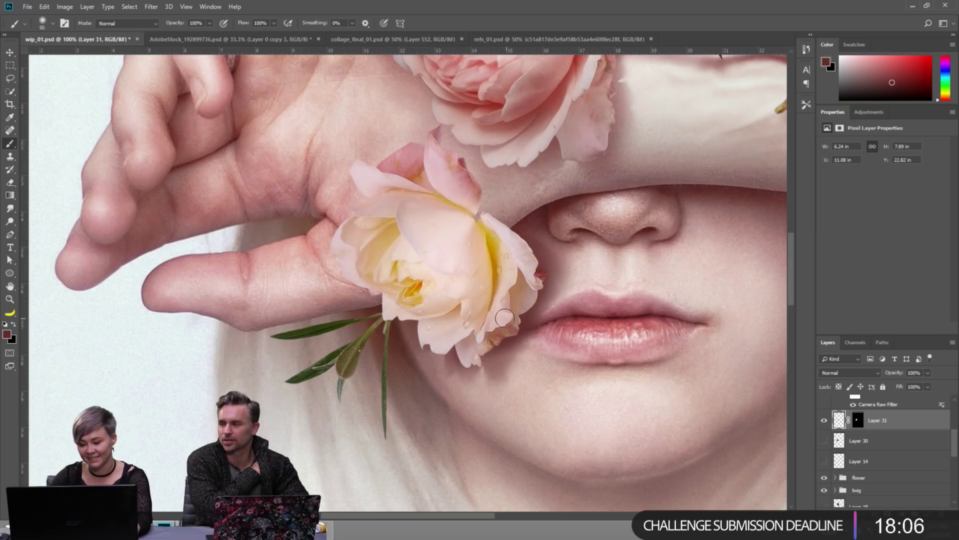
Set the blend mode of the masked shadow layer, Layer 31, to Multiply and check it at 66.7% zoom.
{"action": "left_click", "coordinate": [872, 373]}
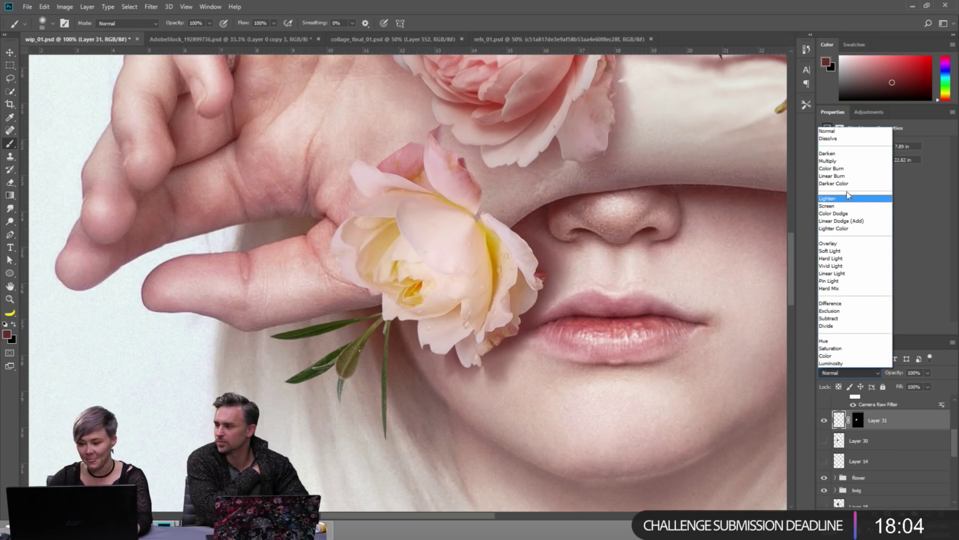
{"action": "left_click", "coordinate": [868, 160]}
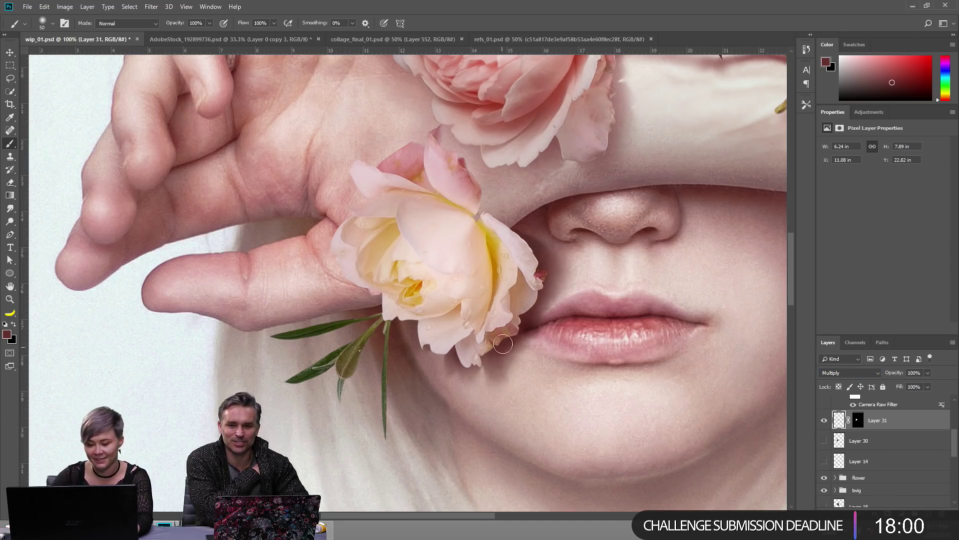
{"action": "key", "text": "ctrl+minus"}
{"action": "key", "text": "ctrl+minus"}
{"action": "key", "text": "ctrl+plus"}
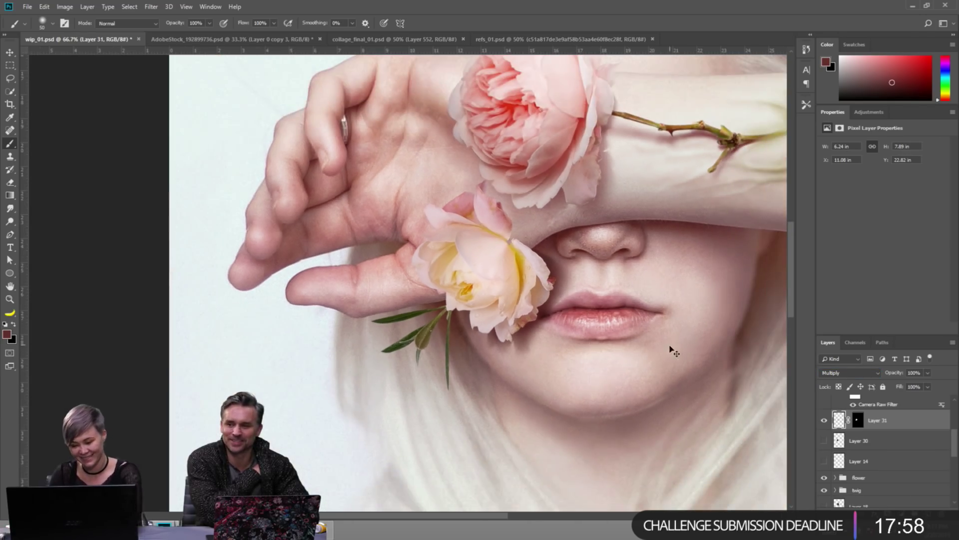
Run Hue/Saturation on the masked shadow layer and reduce the layer's fill to 70%.
{"action": "key", "text": "ctrl+u"}
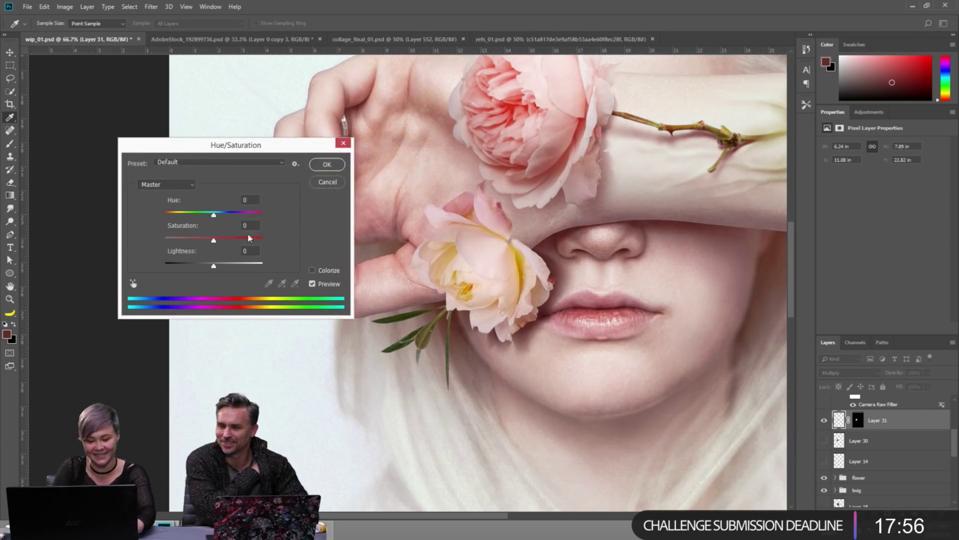
{"action": "left_click", "coordinate": [325, 164]}
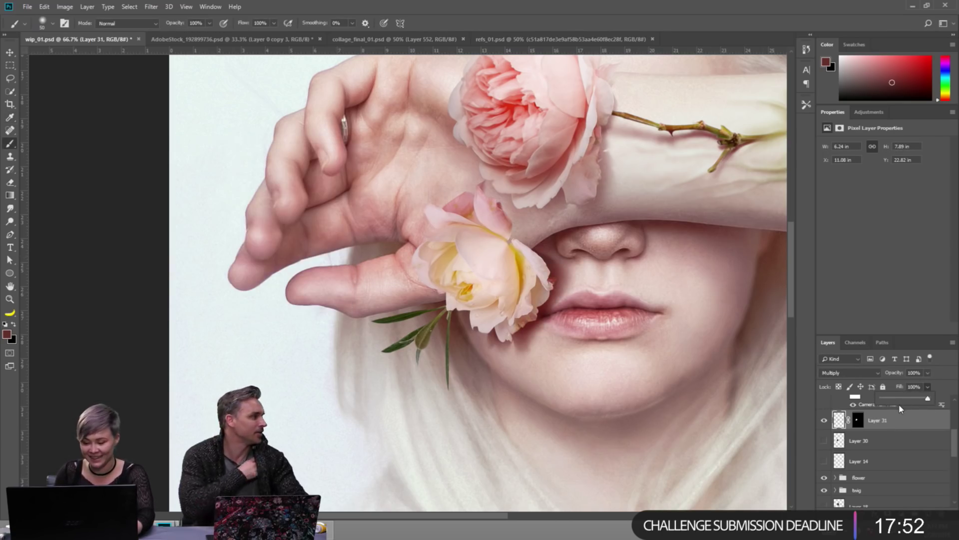
{"action": "left_click", "coordinate": [901, 399]}
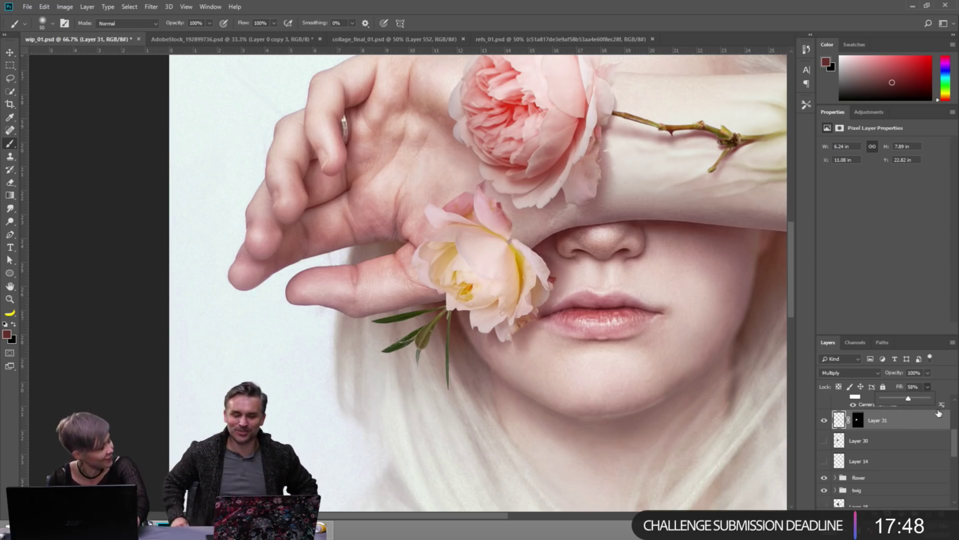
{"action": "left_click", "coordinate": [914, 399]}
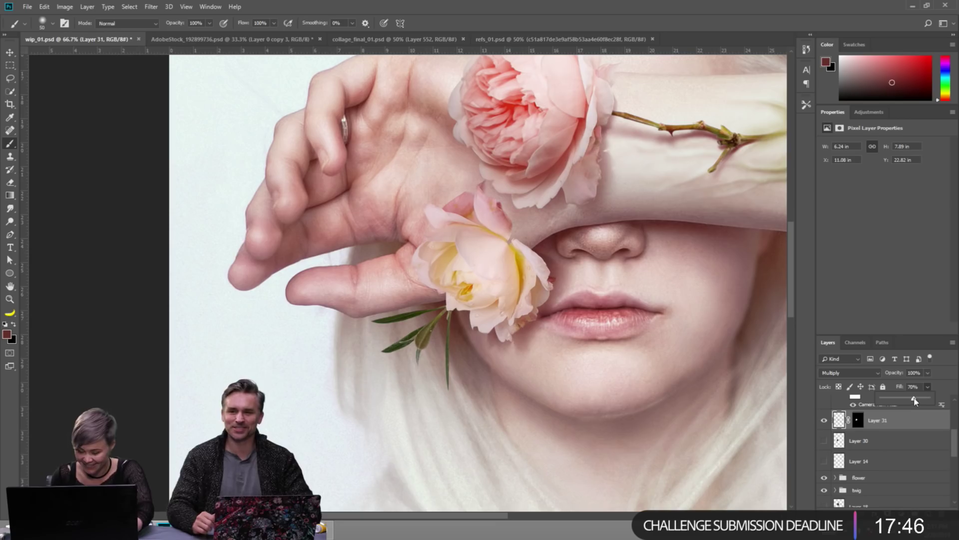
{"action": "left_click", "coordinate": [841, 397]}
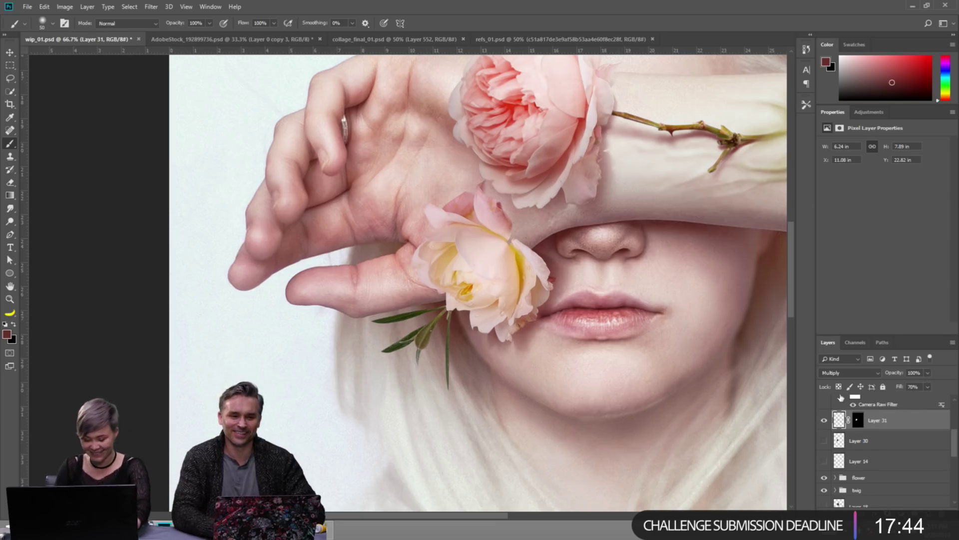
Try painting a soft shadow beneath the rose's leaves on Layer 31 with a 250 px brush.
{"action": "left_click", "coordinate": [857, 420]}
{"action": "key", "text": "r"}
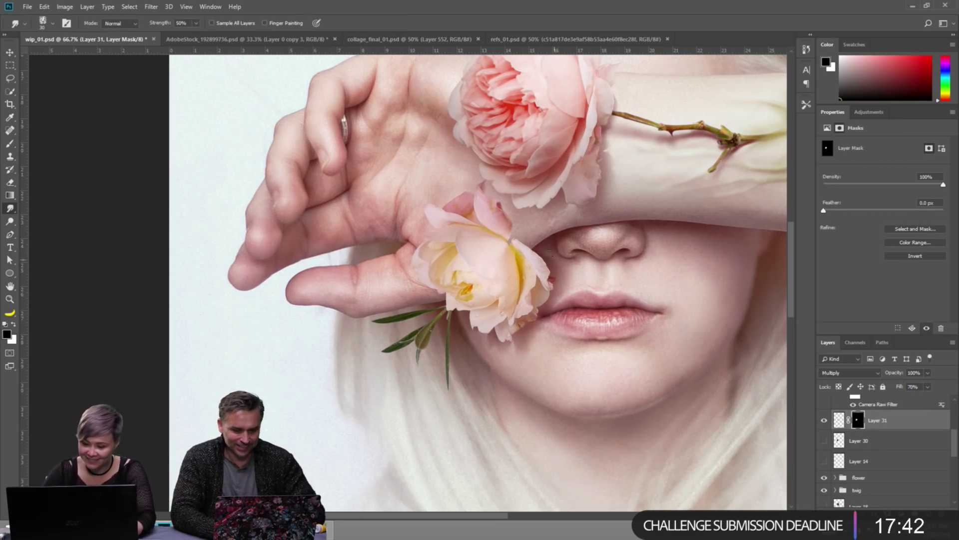
{"action": "key", "text": "e"}
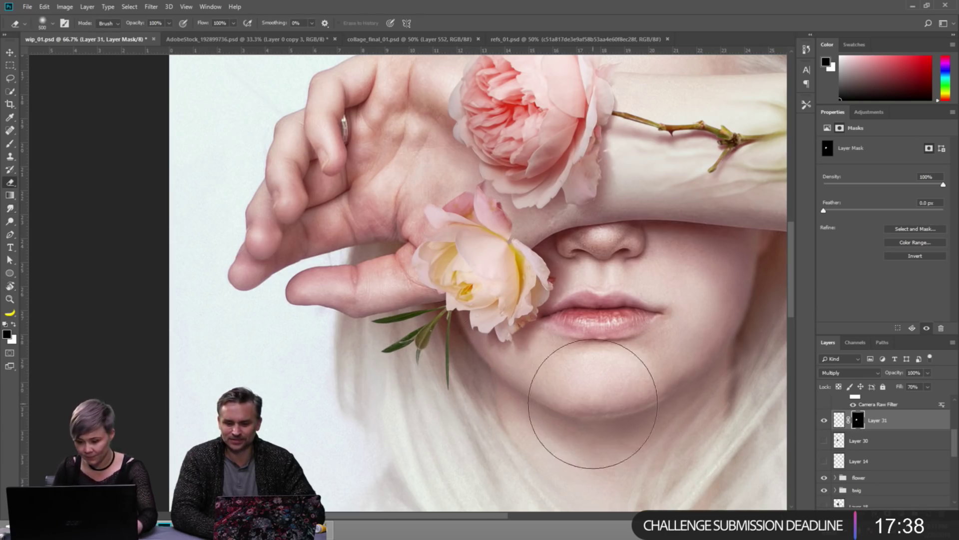
{"action": "key", "text": "b"}
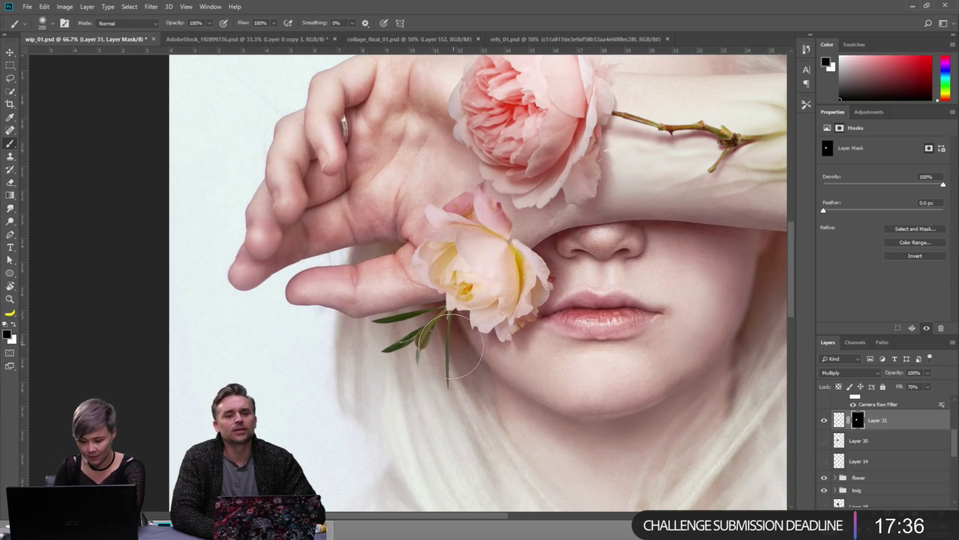
{"action": "key", "text": "bracketright"}
{"action": "key", "text": "bracketright"}
{"action": "key", "text": "bracketright"}
{"action": "key", "text": "bracketright"}
{"action": "key", "text": "bracketright"}
{"action": "key", "text": "bracketright"}
{"action": "key", "text": "bracketright"}
{"action": "key", "text": "bracketright"}
{"action": "key", "text": "bracketright"}
{"action": "key", "text": "bracketright"}
{"action": "left_click", "coordinate": [840, 422]}
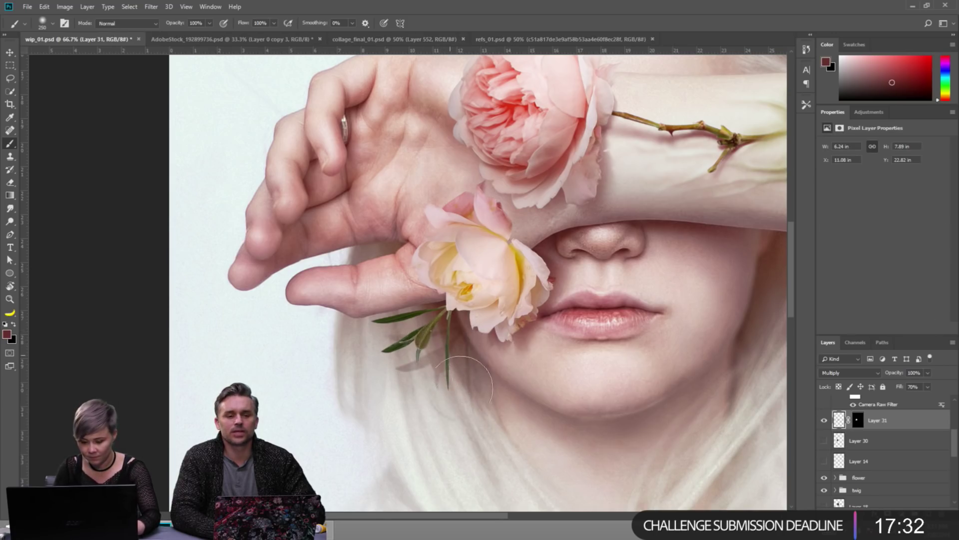
Try softening the leaf shadow by smudging the layer mask with a 40 to 50 px tip at 50% strength.
{"action": "key", "text": "ctrl+backslash"}
{"action": "key", "text": "r"}
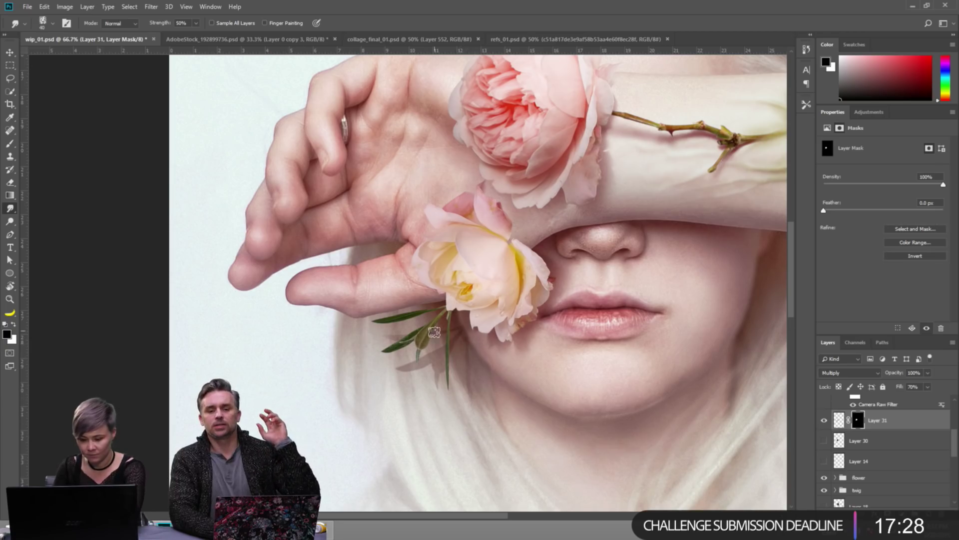
{"action": "key", "text": "bracketright"}
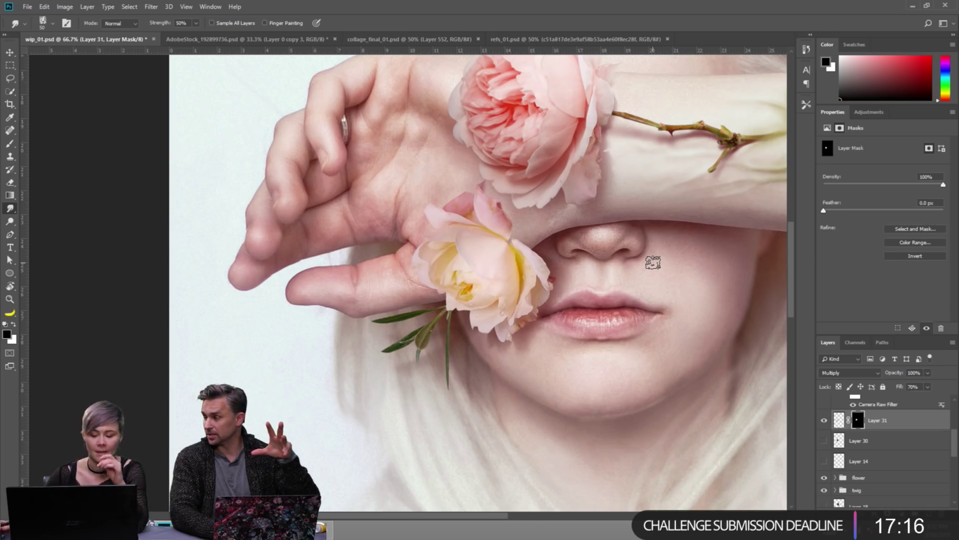
Compare the face with and without the masked shadow and leave Layer 31 hidden.
{"action": "left_click", "coordinate": [826, 421]}
{"action": "left_click", "coordinate": [825, 421]}
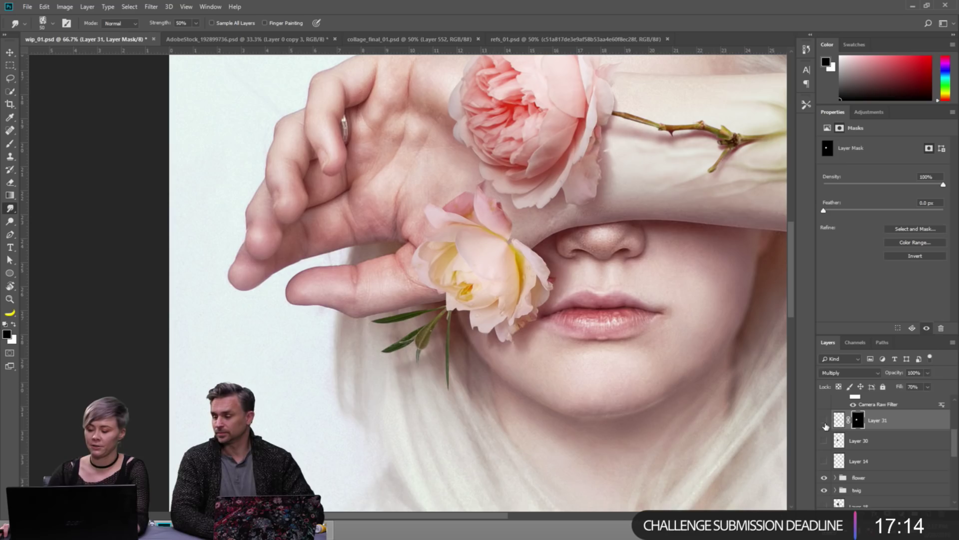
{"action": "left_click", "coordinate": [826, 420]}
Load the outline of the rose on Layer 29 copy, add a new layer beneath it and fill the outline with the dark red shadow colour.
{"action": "scroll", "coordinate": [829, 430], "scroll_direction": "up", "scroll_amount": 1}
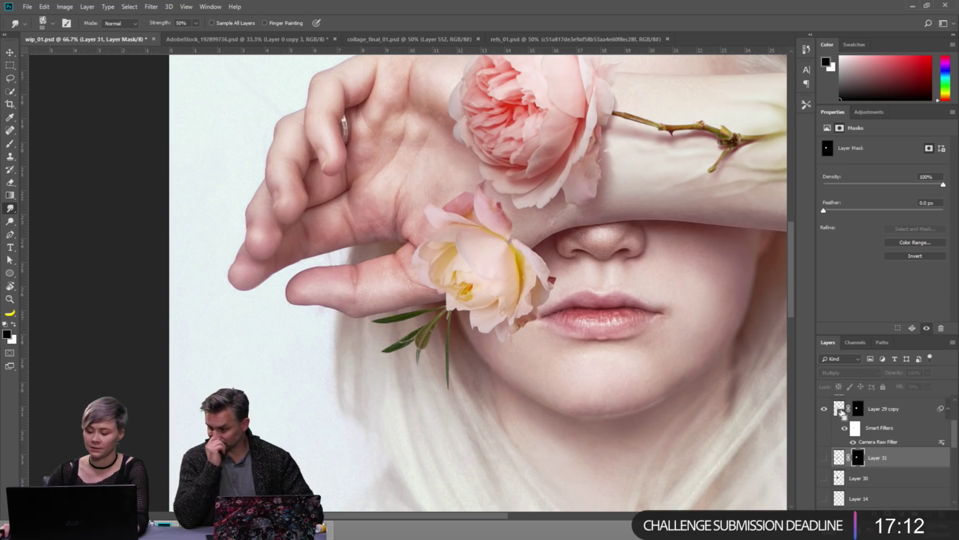
{"action": "left_click", "coordinate": [840, 409], "text": "ctrl"}
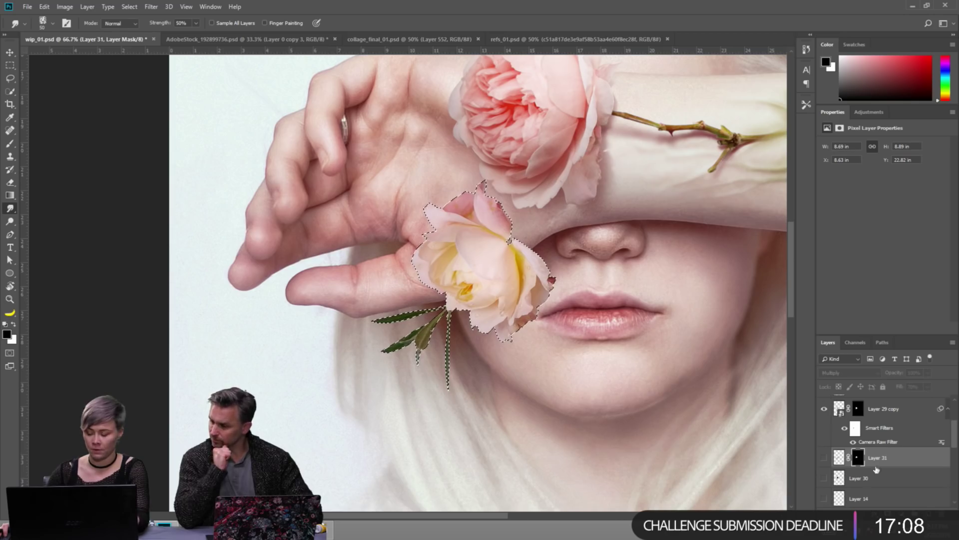
{"action": "left_click", "coordinate": [928, 514]}
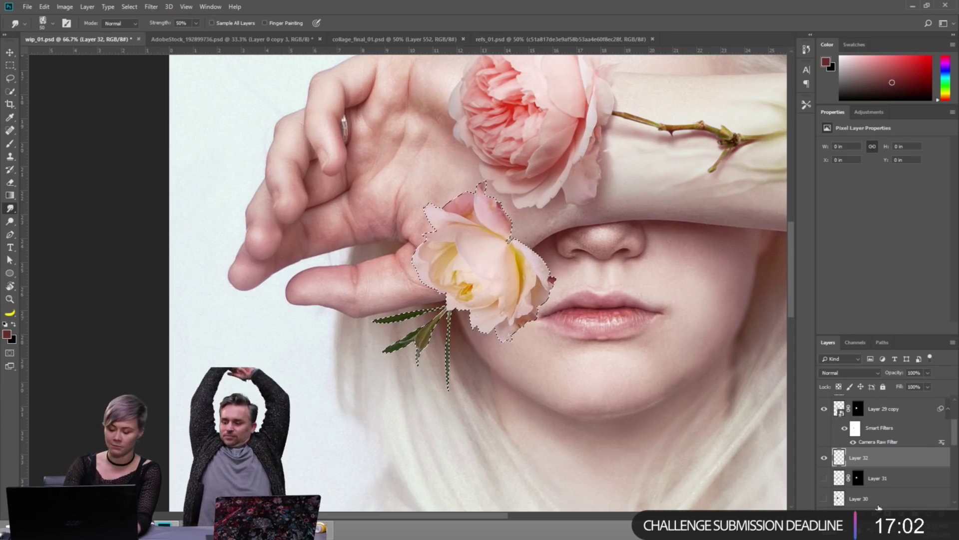
{"action": "left_click", "coordinate": [866, 470]}
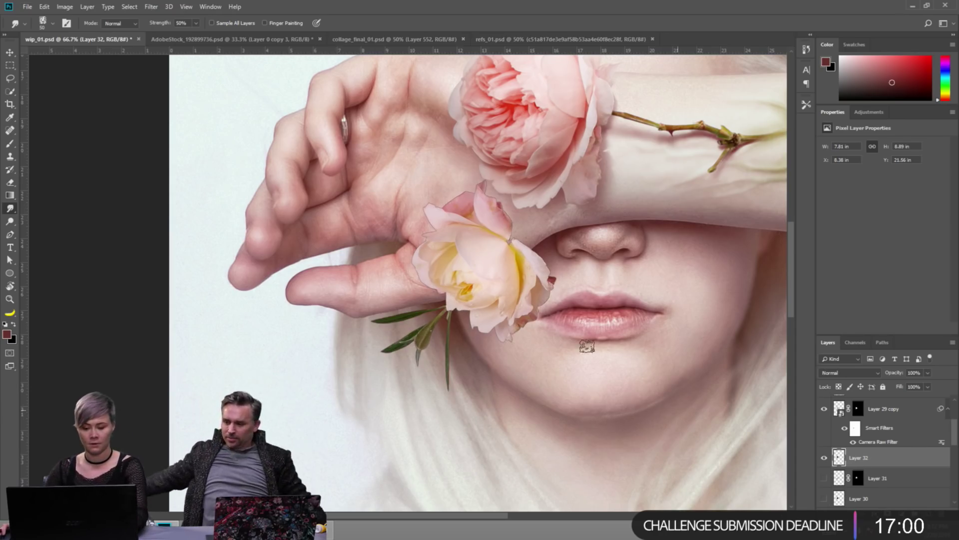
Warp the filled silhouette on Layer 32, pulling its lower edge down and its upper face-side corner outward past the rose.
{"action": "key", "text": "v"}
{"action": "key", "text": "ctrl+t"}
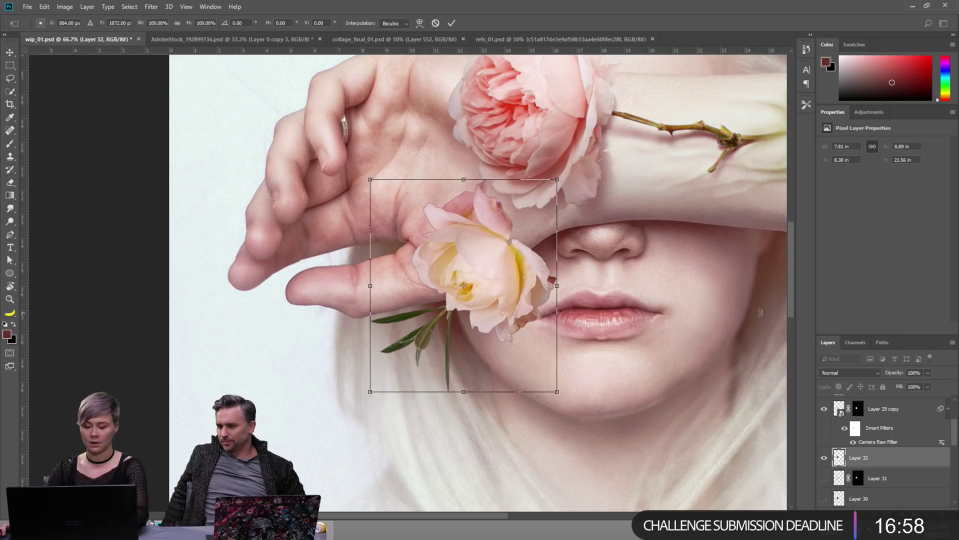
{"action": "key", "text": "Return"}
{"action": "key", "text": "ctrl+t"}
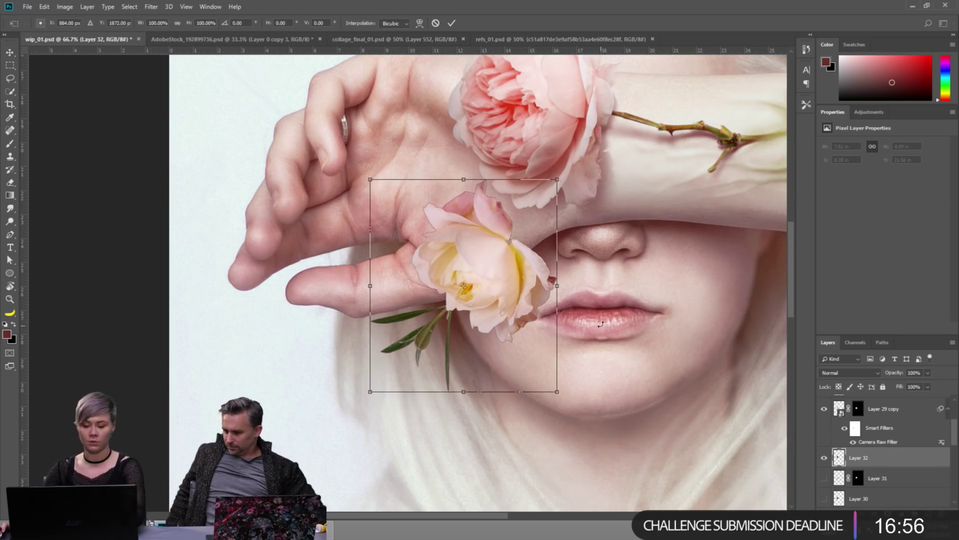
{"action": "right_click", "coordinate": [514, 333]}
{"action": "left_click", "coordinate": [531, 396]}
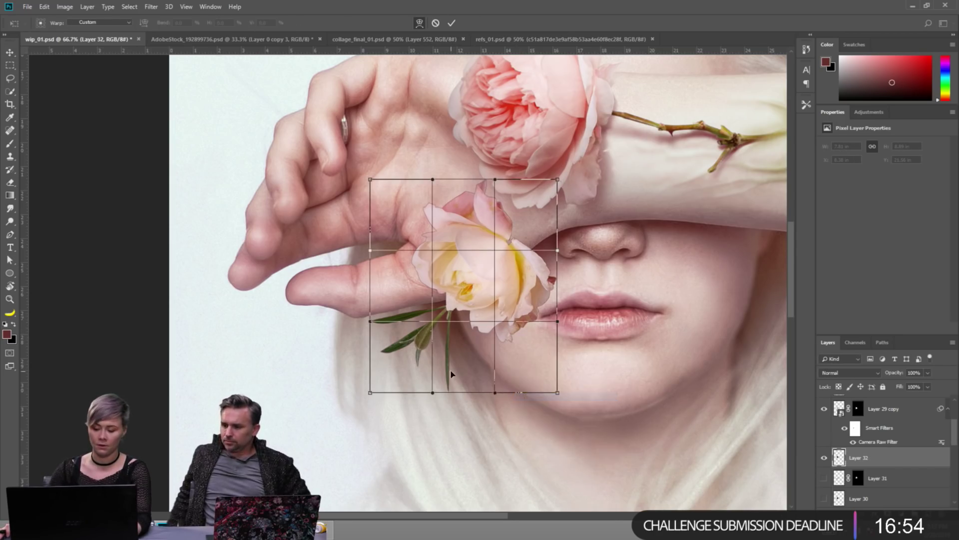
{"action": "left_click_drag", "start_coordinate": [455, 380], "coordinate": [464, 423]}
{"action": "left_click_drag", "start_coordinate": [553, 198], "coordinate": [622, 208]}
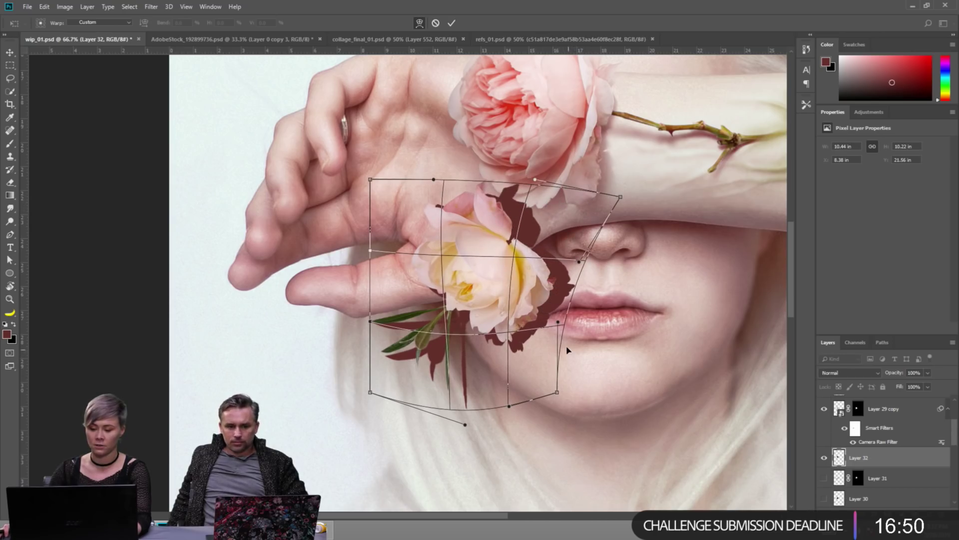
Refine the silhouette's warp beside the mouth and below the petals so it follows the cheek, and apply it.
{"action": "left_click_drag", "start_coordinate": [565, 313], "coordinate": [546, 306]}
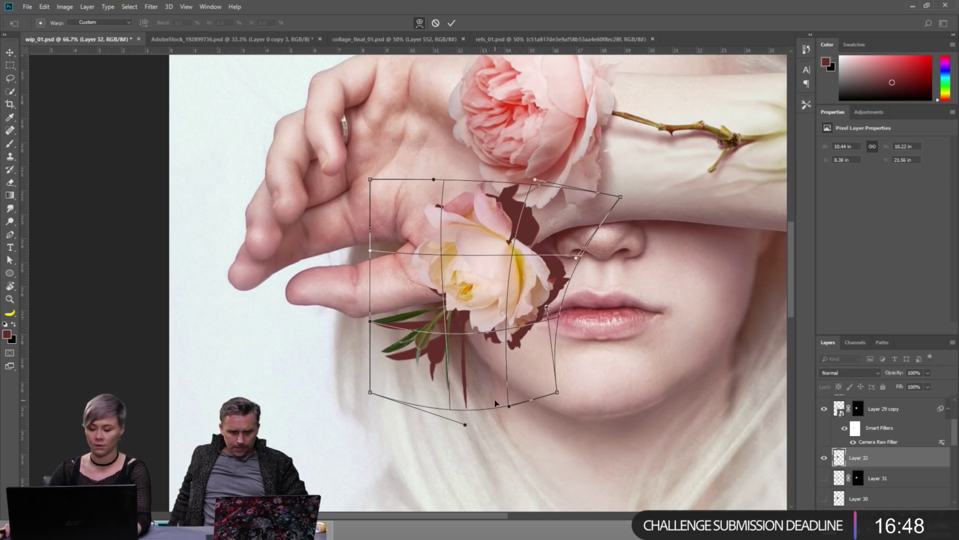
{"action": "left_click_drag", "start_coordinate": [495, 403], "coordinate": [511, 410]}
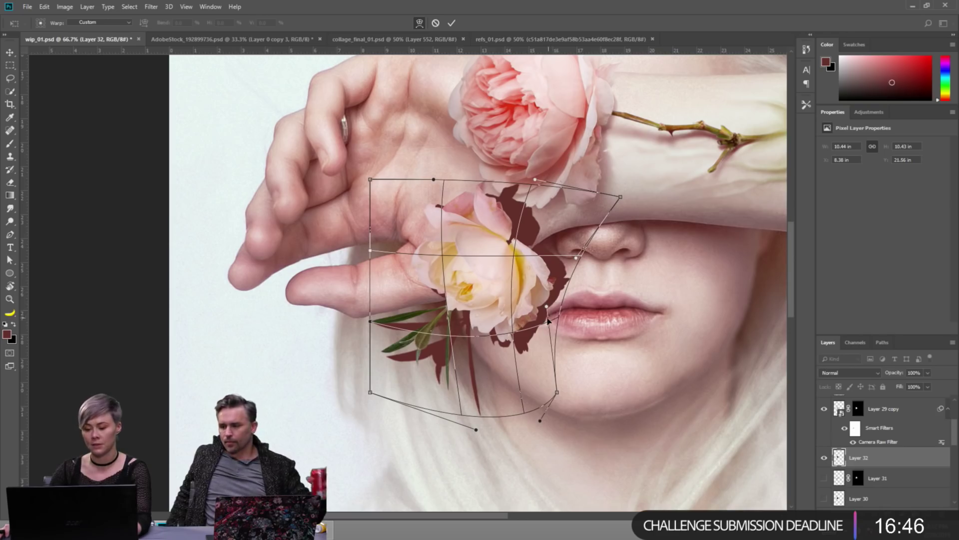
{"action": "left_click_drag", "start_coordinate": [553, 326], "coordinate": [552, 297]}
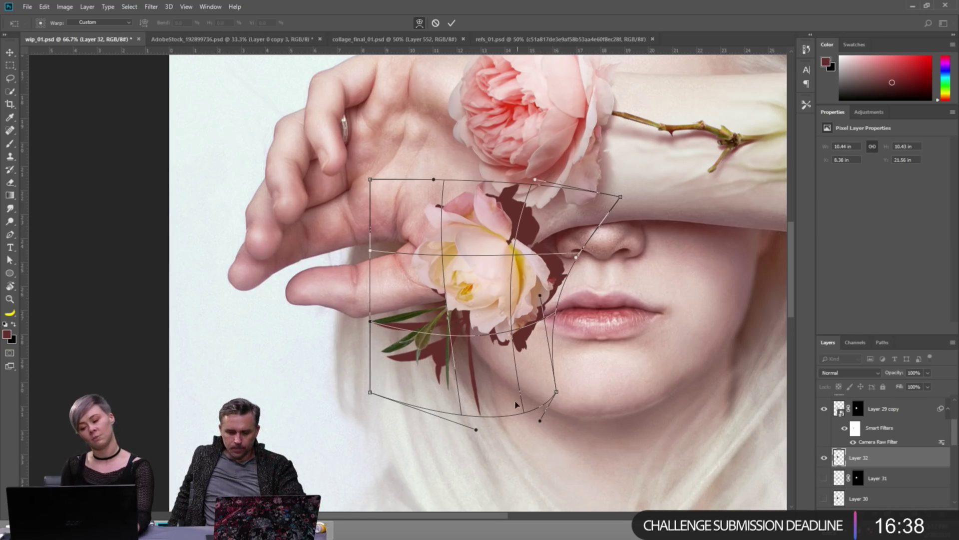
{"action": "left_click_drag", "start_coordinate": [529, 402], "coordinate": [545, 359]}
{"action": "key", "text": "Return"}
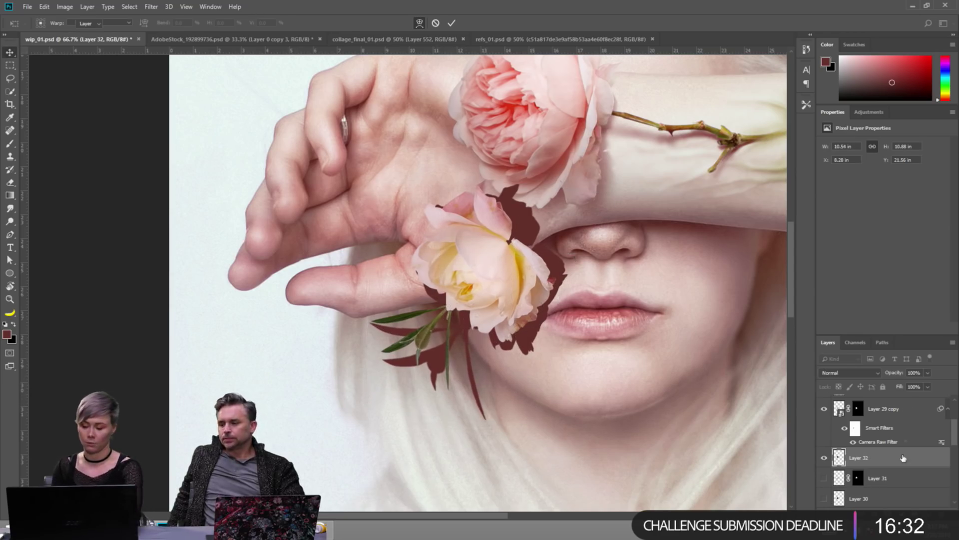
Switch to the browser to view the Sam's Tasty Art post with downloadable Photoshop brush presets, and return to the collage.
{"action": "key", "text": "r"}
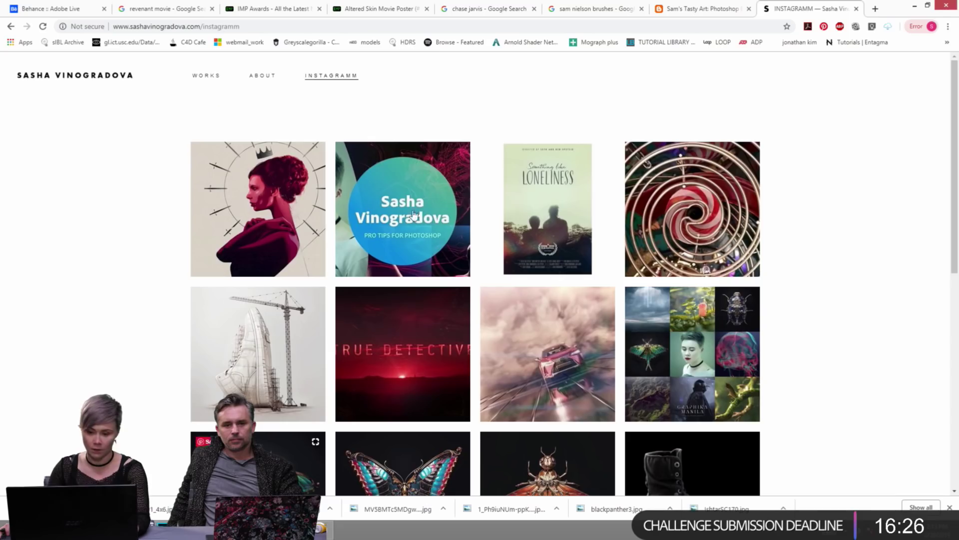
{"action": "left_click", "coordinate": [595, 9]}
{"action": "left_click", "coordinate": [702, 9]}
{"action": "scroll", "coordinate": [502, 251], "scroll_direction": "up", "scroll_amount": 2}
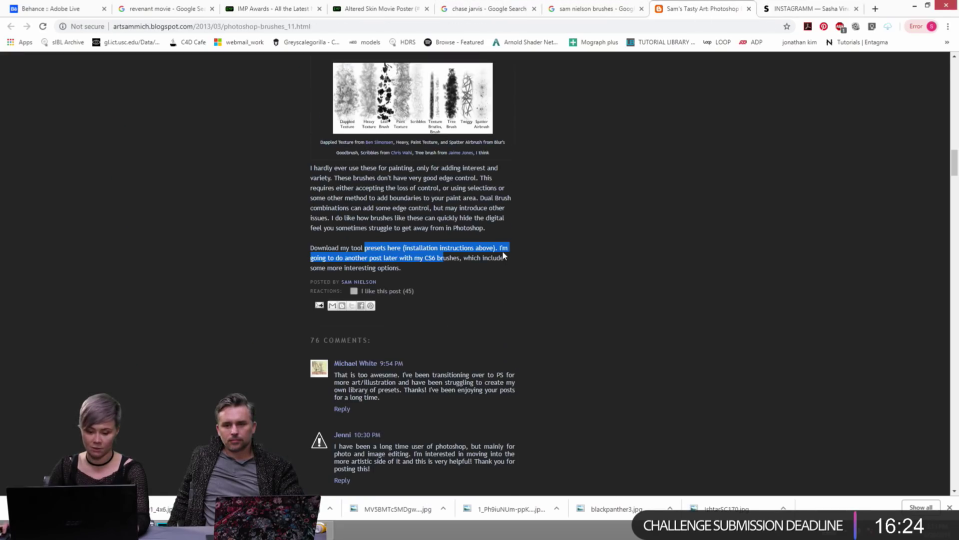
{"action": "left_click", "coordinate": [915, 5]}
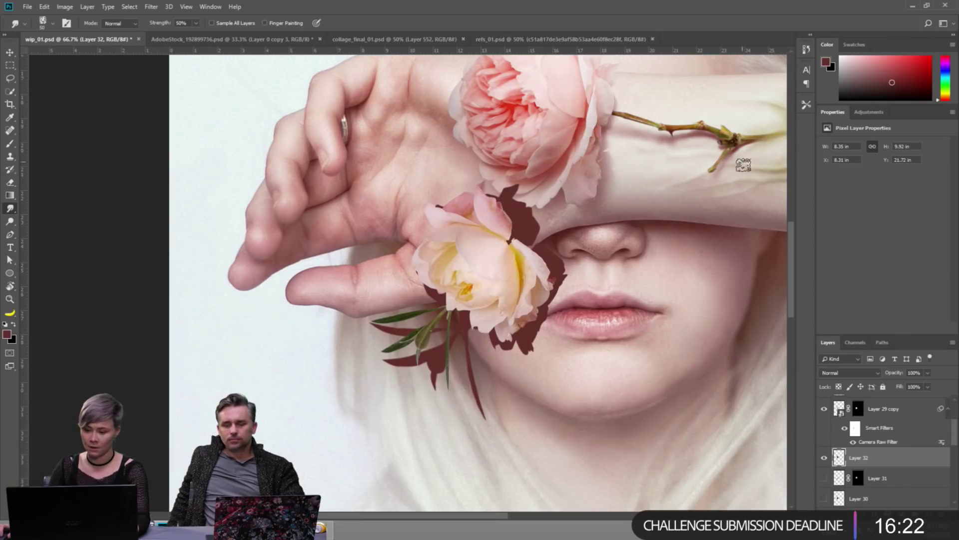
{"action": "left_click", "coordinate": [806, 105]}
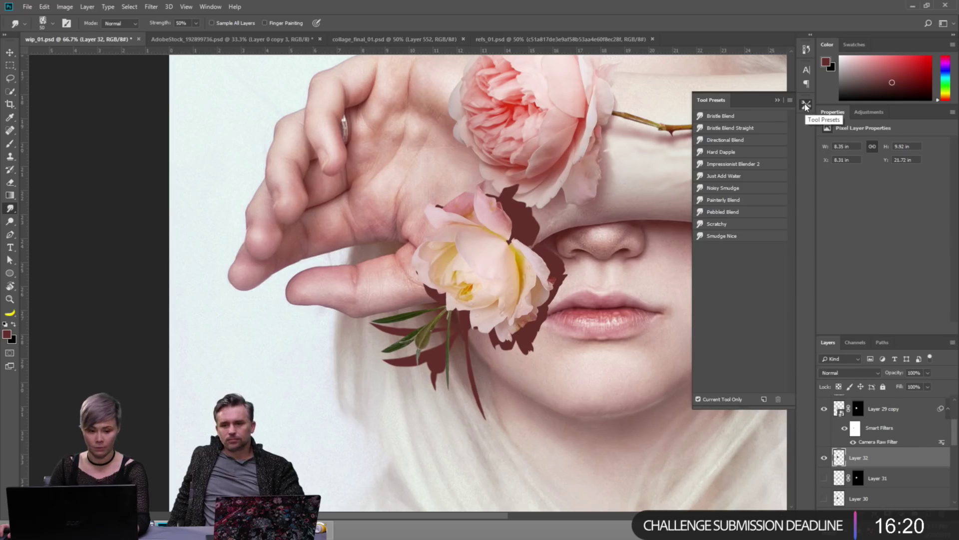
{"action": "left_click", "coordinate": [806, 105]}
{"action": "key", "text": "b"}
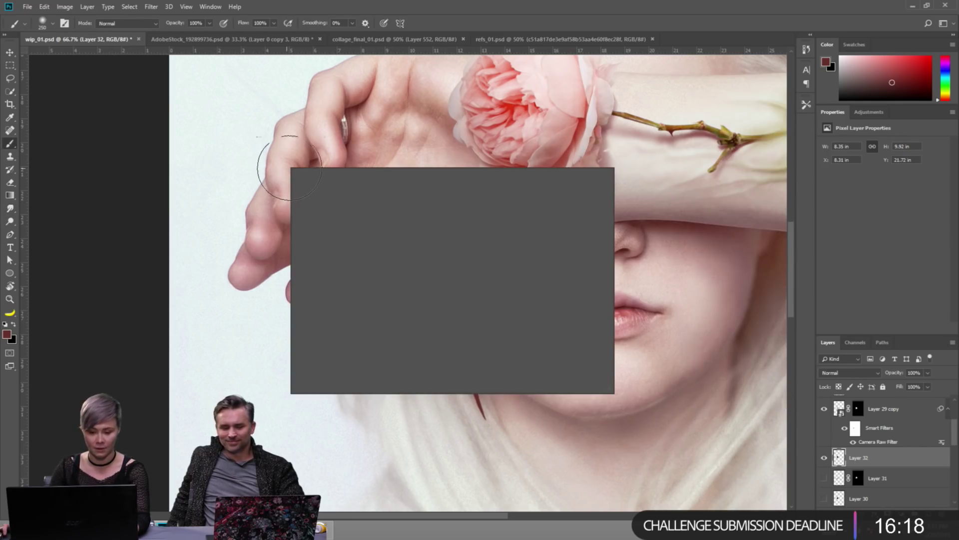
{"action": "double_click", "coordinate": [442, 299]}
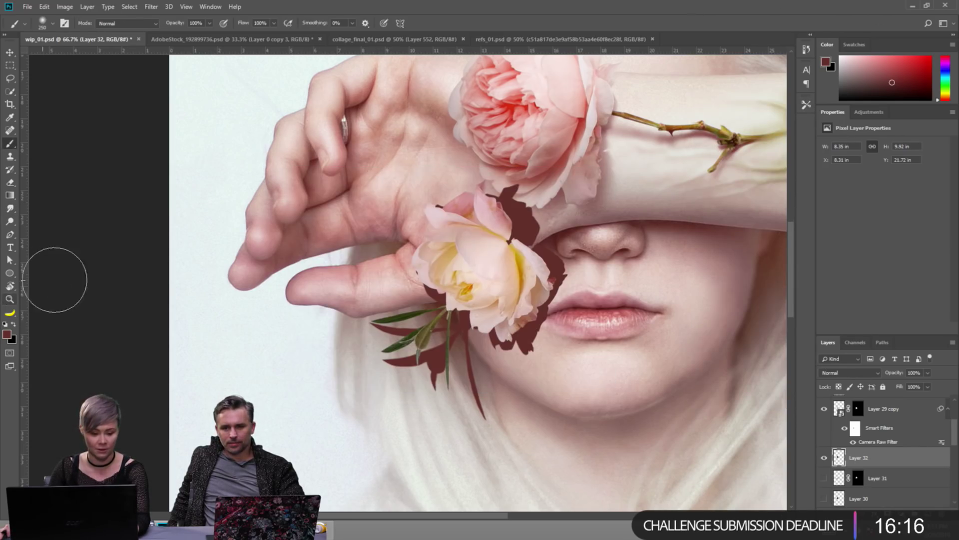
{"action": "key", "text": "r"}
{"action": "left_click", "coordinate": [805, 104]}
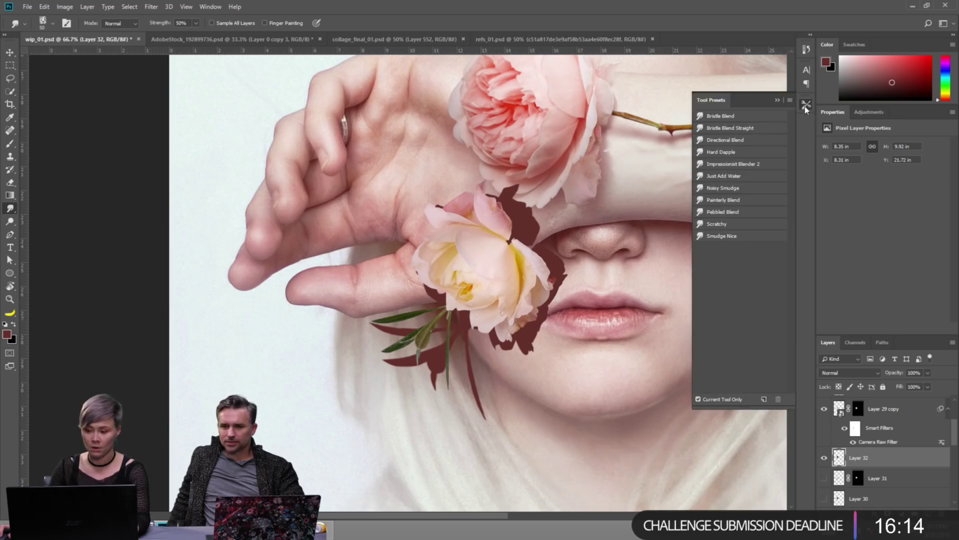
{"action": "left_click", "coordinate": [805, 107]}
{"action": "left_click", "coordinate": [212, 7]}
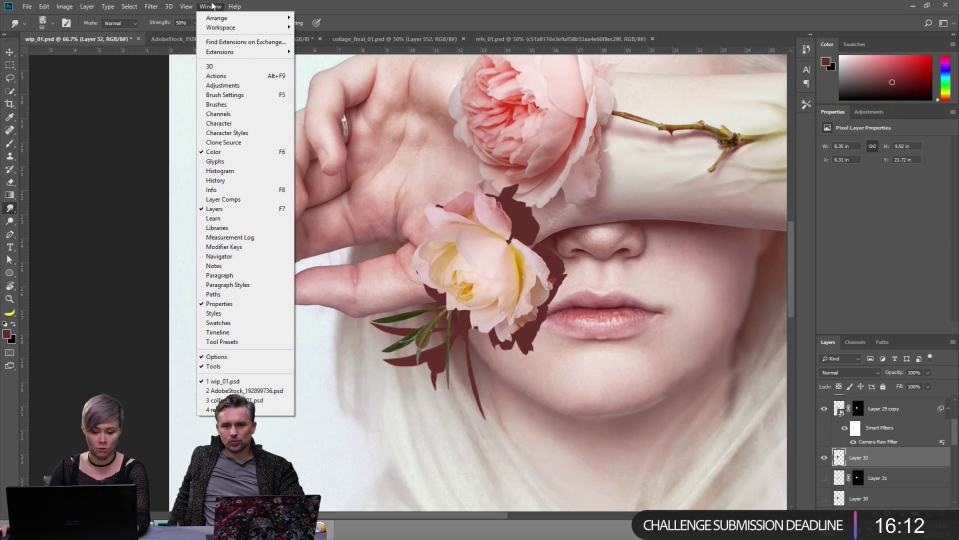
{"action": "left_click", "coordinate": [213, 367]}
{"action": "left_click", "coordinate": [210, 6]}
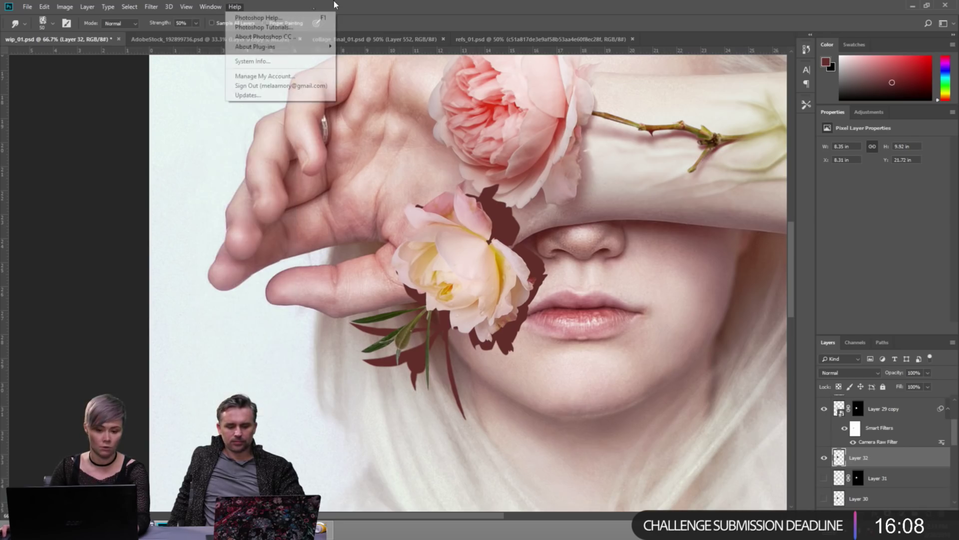
{"action": "left_click", "coordinate": [235, 6]}
{"action": "left_click", "coordinate": [210, 6]}
{"action": "left_click", "coordinate": [272, 371]}
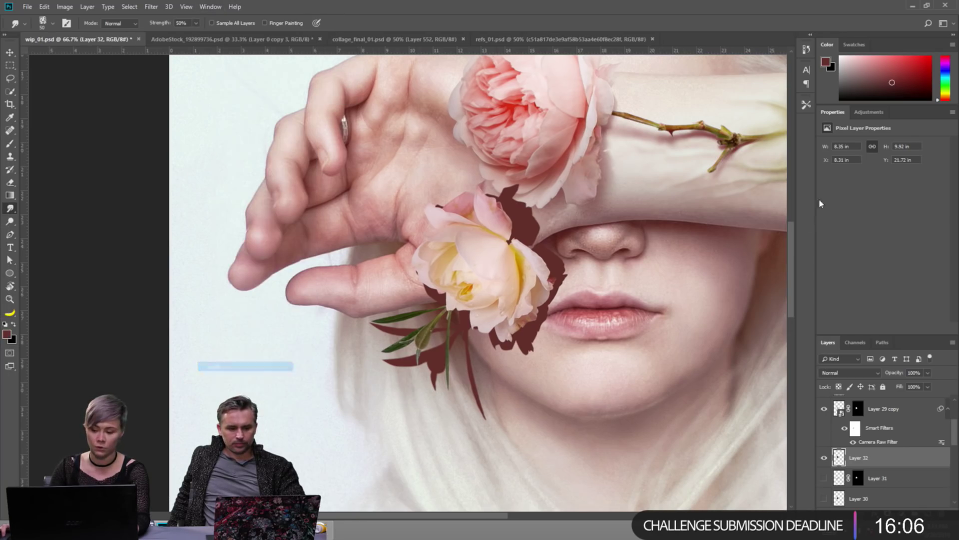
Choose the Smudge Nice tool preset, reduce the brush and smudge the edge of the Layer 32 silhouette below the petals.
{"action": "left_click", "coordinate": [807, 105]}
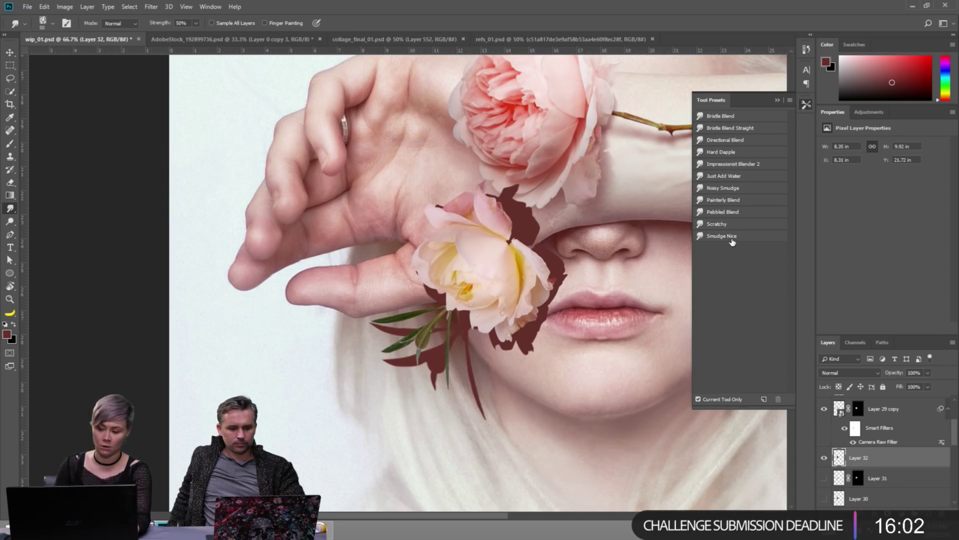
{"action": "left_click", "coordinate": [731, 238]}
{"action": "left_click", "coordinate": [777, 101]}
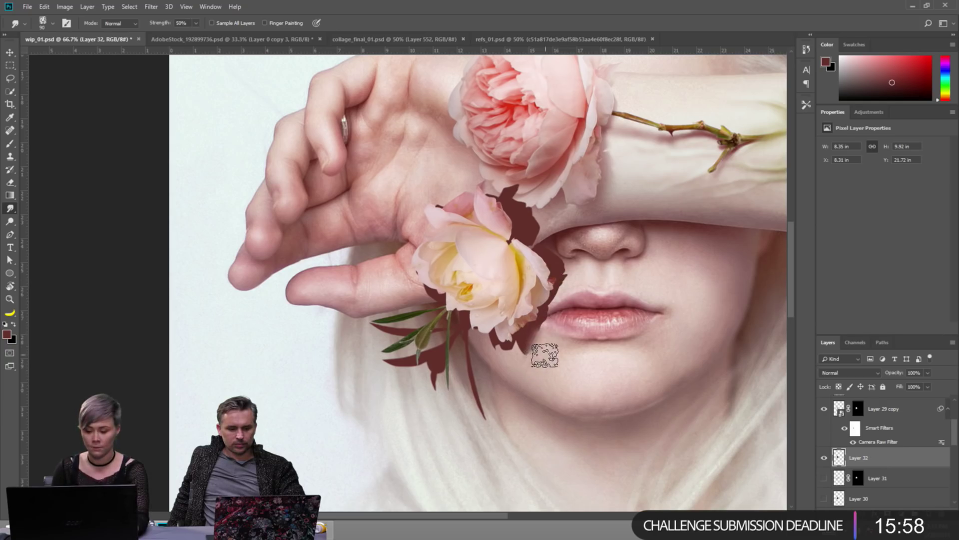
{"action": "key", "text": "bracketleft"}
{"action": "key", "text": "bracketleft"}
{"action": "mouse_move", "coordinate": [517, 349]}
{"action": "left_mouse_down"}
{"action": "mouse_move", "coordinate": [542, 356]}
{"action": "mouse_move", "coordinate": [540, 330]}
{"action": "mouse_move", "coordinate": [538, 357]}
{"action": "mouse_move", "coordinate": [513, 344]}
{"action": "mouse_move", "coordinate": [510, 364]}
{"action": "mouse_move", "coordinate": [490, 339]}
{"action": "mouse_move", "coordinate": [531, 333]}
{"action": "left_mouse_up"}
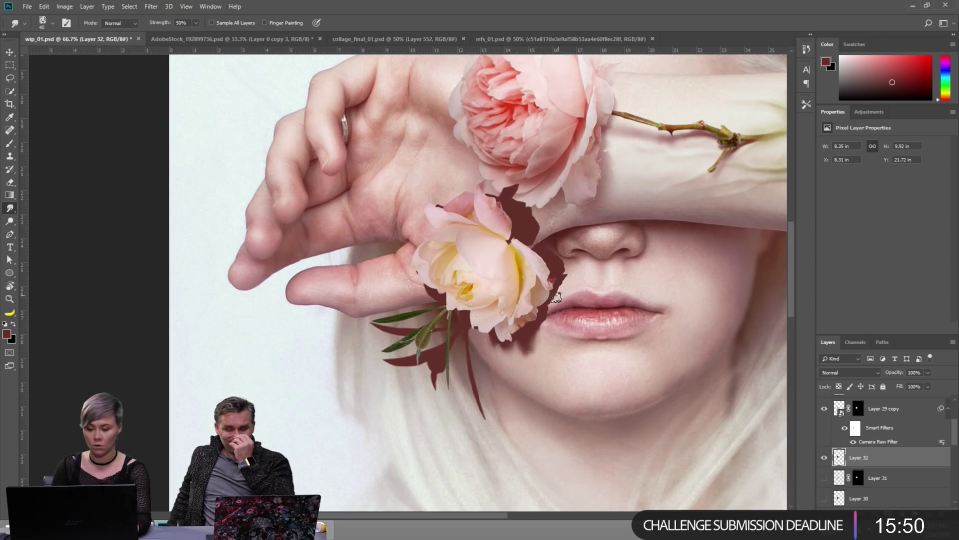
Resize the smudge brush and soften the silhouette's edge beside the nose and the corner of the mouth.
{"action": "key", "text": "bracketleft"}
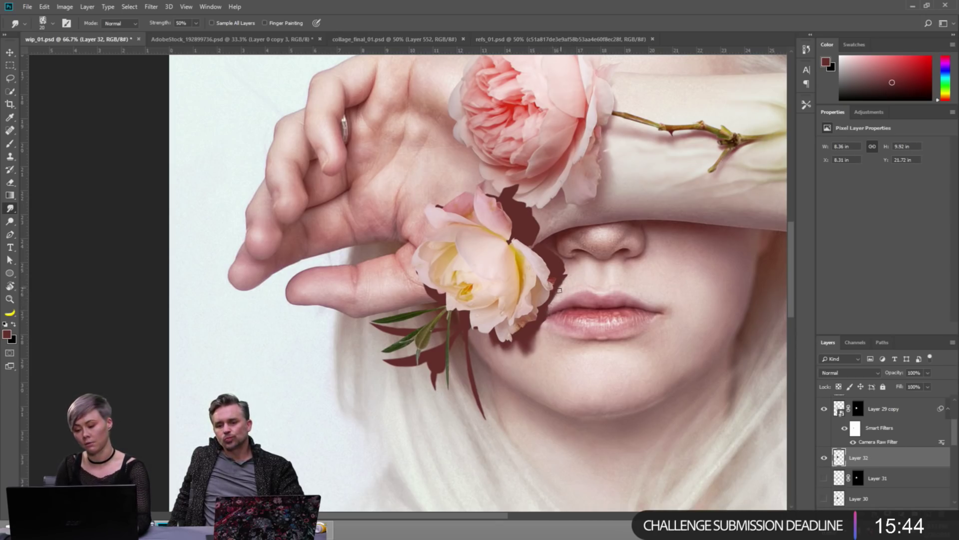
{"action": "key", "text": "bracketright"}
{"action": "key", "text": "bracketright"}
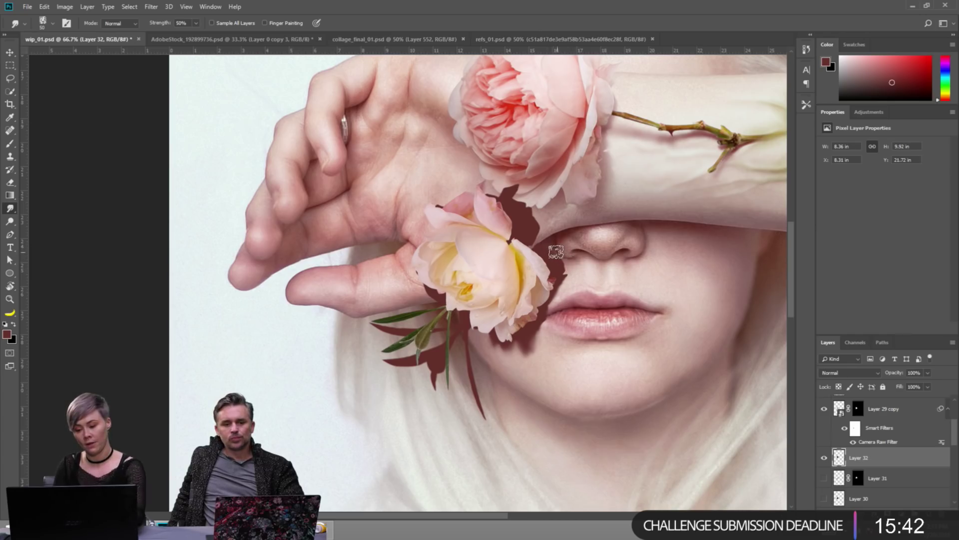
{"action": "left_click_drag", "start_coordinate": [549, 247], "coordinate": [571, 273]}
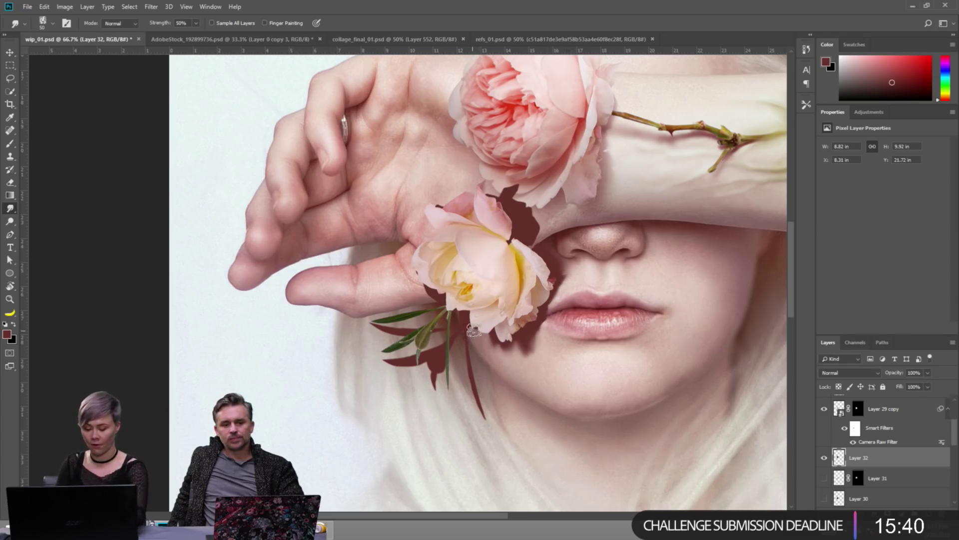
Enlarge the smudge brush to 70 and blend the leaf shadows below the rose outward into the hair.
{"action": "key", "text": "bracketleft"}
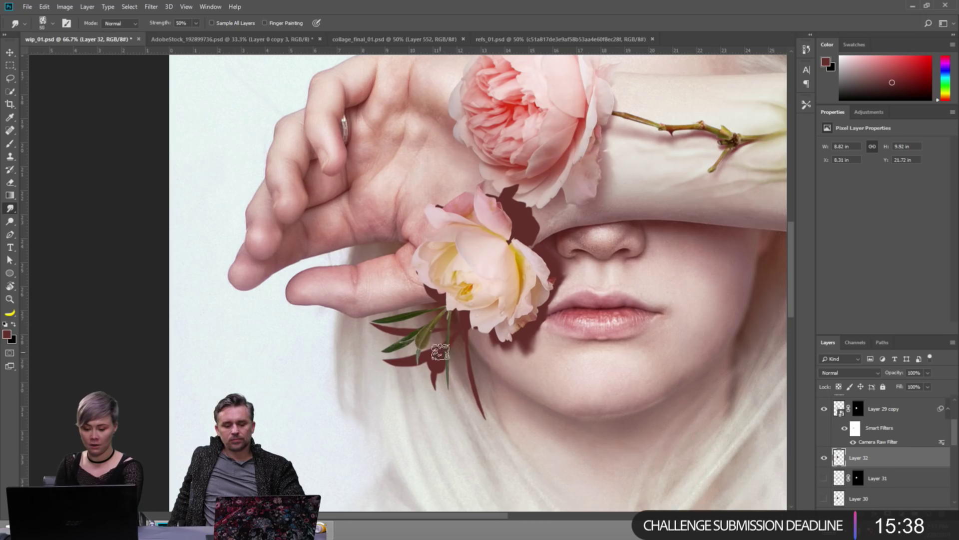
{"action": "key", "text": "bracketright"}
{"action": "key", "text": "bracketright"}
{"action": "key", "text": "bracketright"}
{"action": "key", "text": "bracketright"}
{"action": "key", "text": "bracketright"}
{"action": "key", "text": "bracketright"}
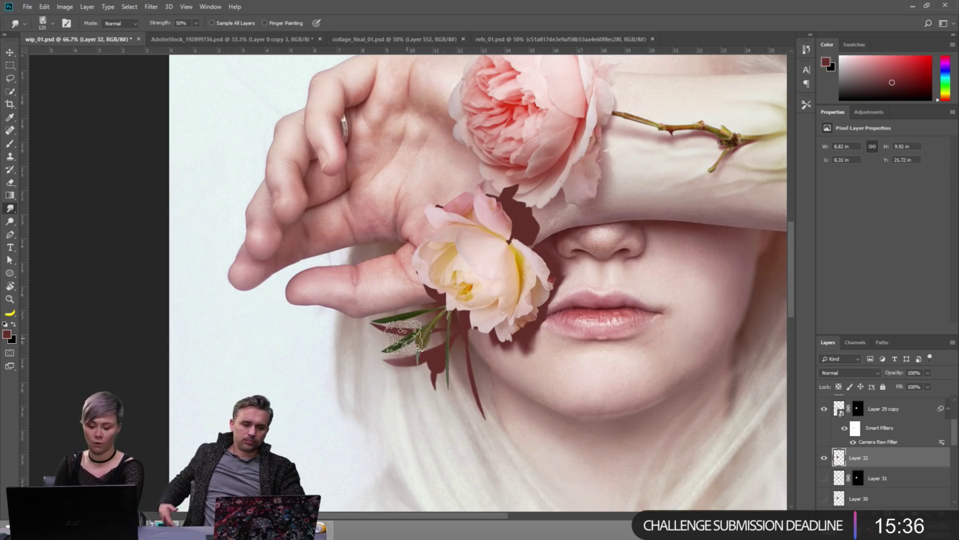
{"action": "key", "text": "bracketleft"}
{"action": "key", "text": "bracketleft"}
{"action": "key", "text": "bracketleft"}
{"action": "key", "text": "bracketleft"}
{"action": "left_click_drag", "start_coordinate": [410, 345], "coordinate": [383, 358]}
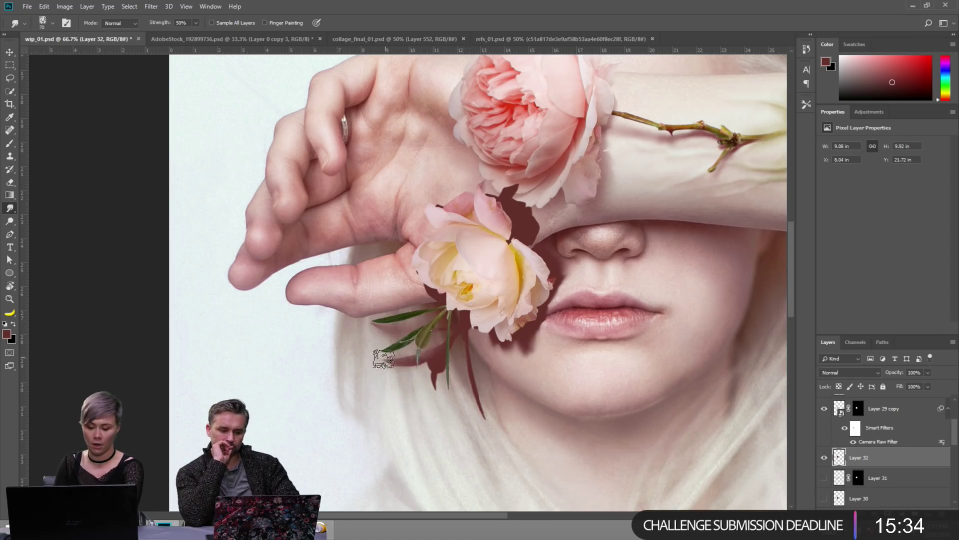
{"action": "left_click_drag", "start_coordinate": [379, 323], "coordinate": [374, 324]}
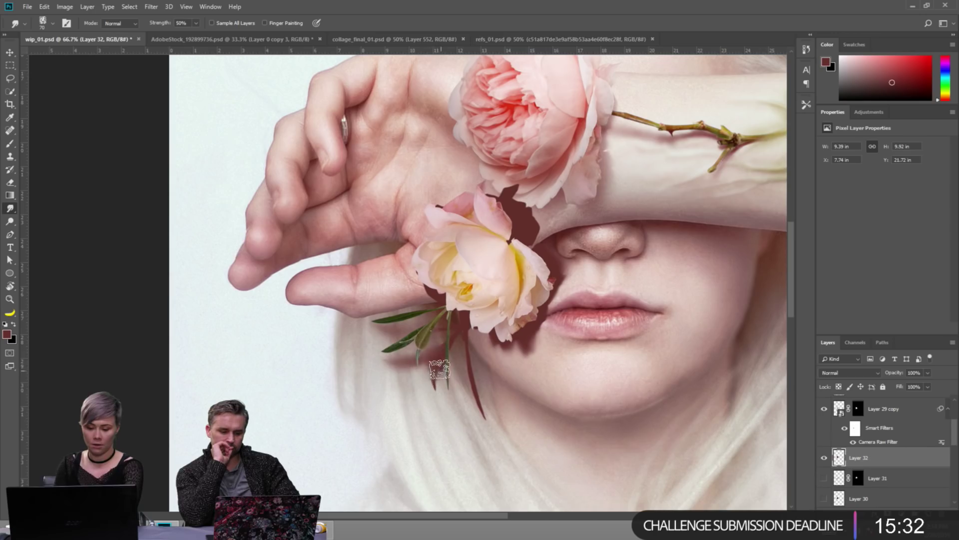
Smudge the pointed stem shadows hanging below the rose down into the hair and jaw, then reduce the brush to 40.
{"action": "mouse_move", "coordinate": [439, 370]}
{"action": "left_mouse_down"}
{"action": "mouse_move", "coordinate": [460, 350]}
{"action": "mouse_move", "coordinate": [472, 387]}
{"action": "mouse_move", "coordinate": [460, 364]}
{"action": "left_mouse_up"}
{"action": "key", "text": "bracketleft"}
{"action": "key", "text": "bracketleft"}
{"action": "key", "text": "bracketleft"}
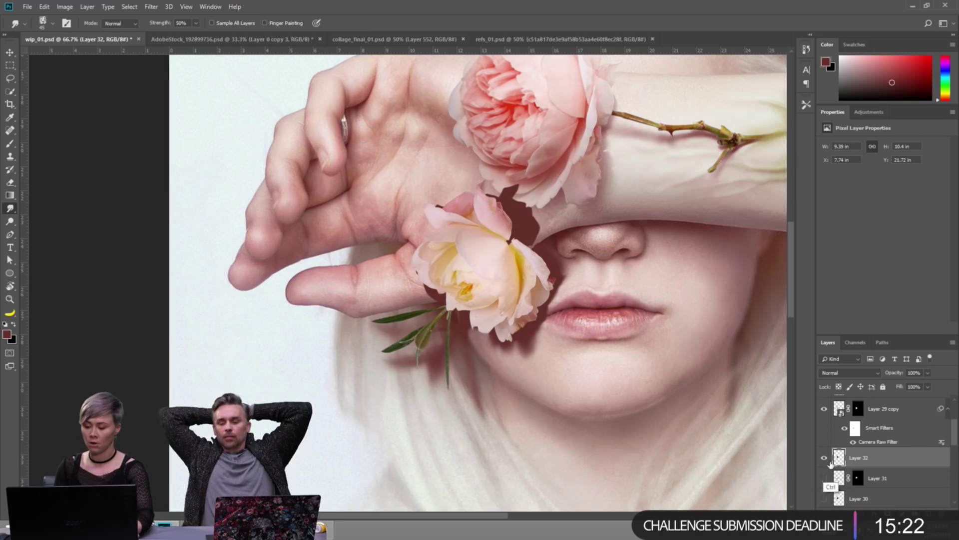
Load the outline of Layer 32, add a new layer masked by that selection and delete Layer 32.
{"action": "left_click", "coordinate": [840, 458], "text": "ctrl"}
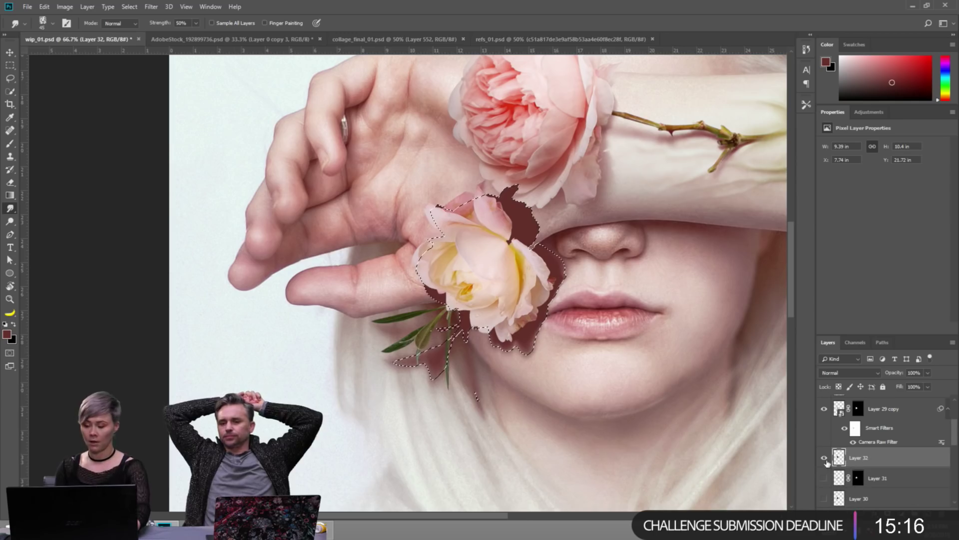
{"action": "key", "text": "ctrl+shift+alt+n"}
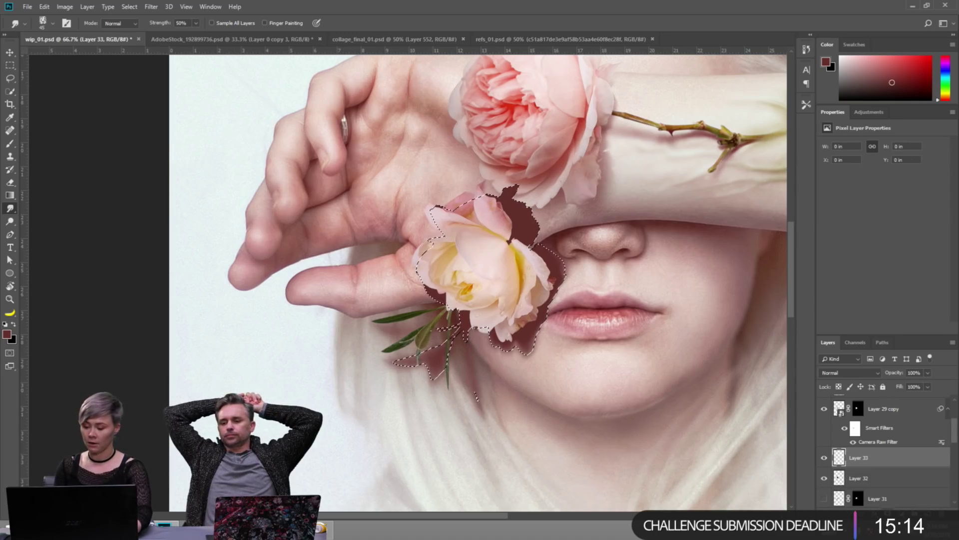
{"action": "left_click", "coordinate": [880, 515]}
{"action": "left_click", "coordinate": [878, 480]}
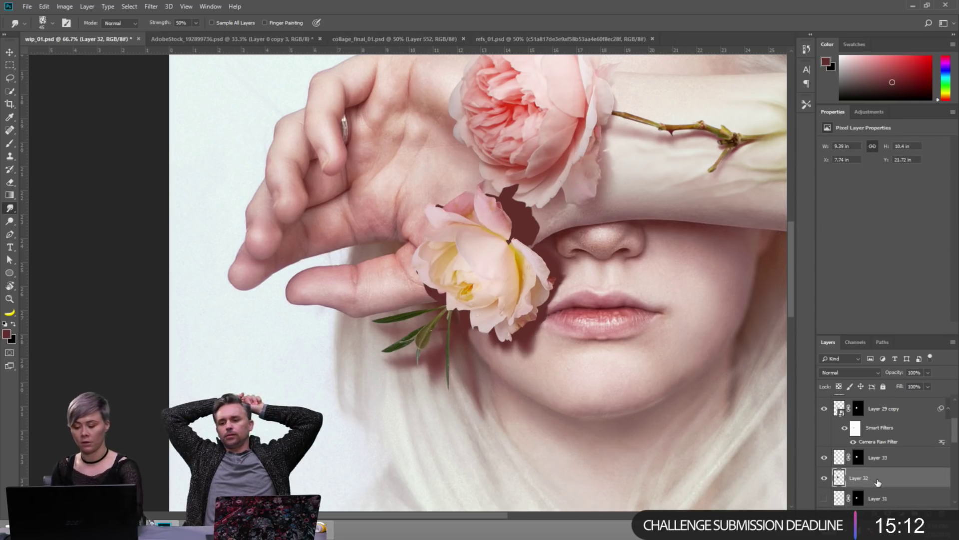
{"action": "key", "text": "Delete"}
Paint the dark red shadow with the Brush tool on Layer 33 beneath the petals beside the mouth.
{"action": "left_click", "coordinate": [857, 460]}
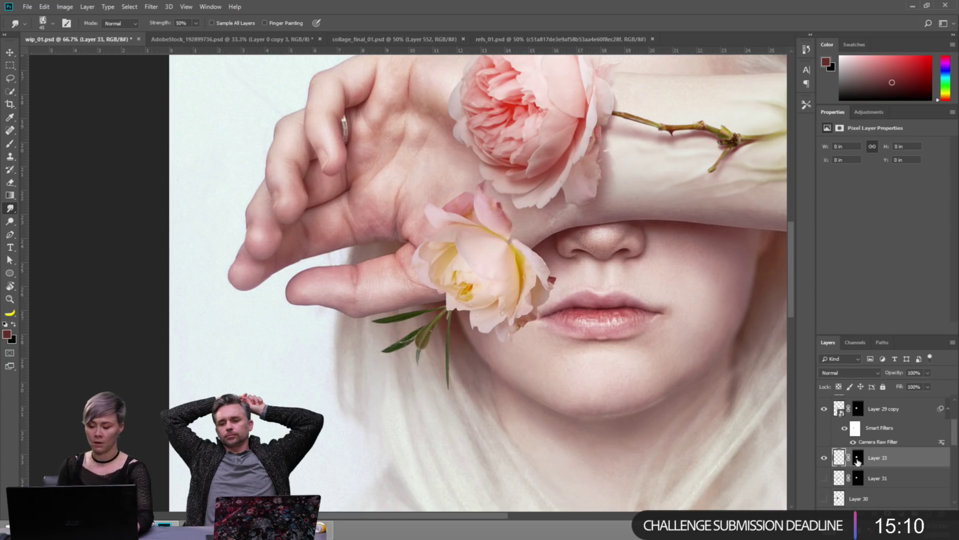
{"action": "key", "text": "b"}
{"action": "mouse_move", "coordinate": [531, 334]}
{"action": "left_mouse_down"}
{"action": "mouse_move", "coordinate": [505, 300]}
{"action": "mouse_move", "coordinate": [527, 315]}
{"action": "mouse_move", "coordinate": [530, 295]}
{"action": "mouse_move", "coordinate": [547, 288]}
{"action": "mouse_move", "coordinate": [543, 306]}
{"action": "mouse_move", "coordinate": [534, 280]}
{"action": "mouse_move", "coordinate": [547, 269]}
{"action": "mouse_move", "coordinate": [492, 312]}
{"action": "mouse_move", "coordinate": [550, 318]}
{"action": "left_mouse_up"}
{"action": "key", "text": "bracketleft"}
{"action": "key", "text": "bracketleft"}
{"action": "key", "text": "bracketleft"}
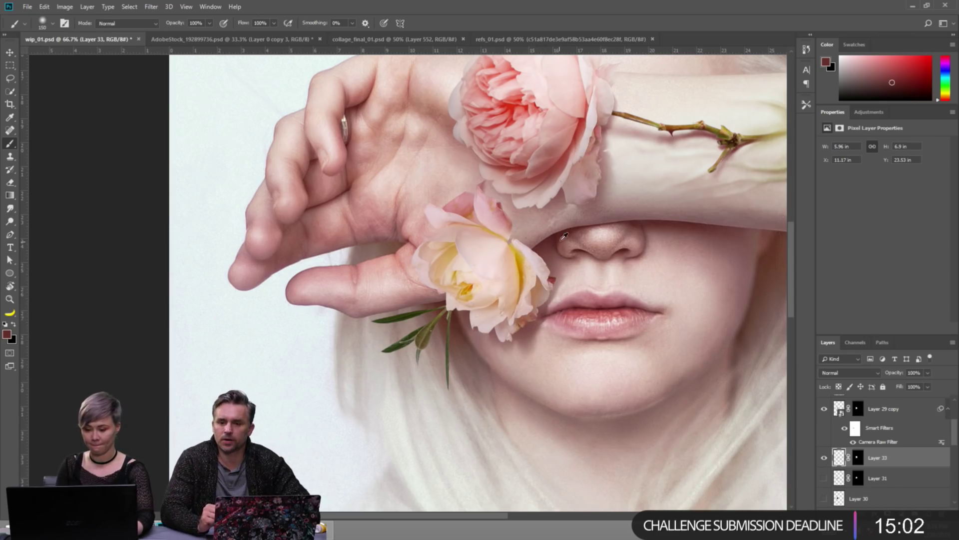
Sample a darker shadow colour beside the nose and paint it on Layer 33 around the petals, leaves and stems.
{"action": "left_click", "coordinate": [565, 235], "text": "alt"}
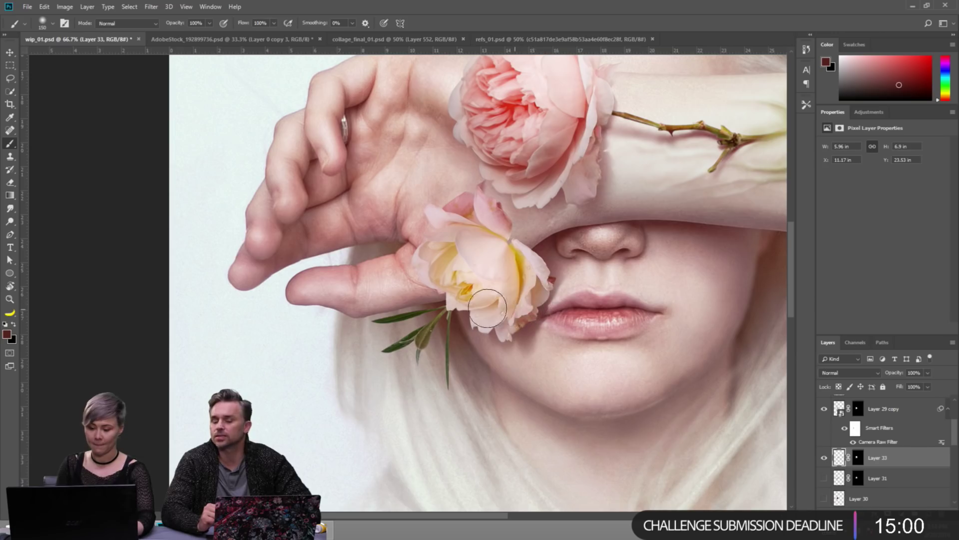
{"action": "left_click_drag", "start_coordinate": [487, 309], "coordinate": [508, 326]}
{"action": "mouse_move", "coordinate": [457, 345]}
{"action": "left_mouse_down"}
{"action": "mouse_move", "coordinate": [409, 381]}
{"action": "mouse_move", "coordinate": [405, 360]}
{"action": "left_mouse_up"}
{"action": "mouse_move", "coordinate": [562, 270]}
{"action": "left_mouse_down"}
{"action": "mouse_move", "coordinate": [576, 288]}
{"action": "mouse_move", "coordinate": [585, 283]}
{"action": "mouse_move", "coordinate": [548, 261]}
{"action": "left_mouse_up"}
{"action": "mouse_move", "coordinate": [502, 328]}
{"action": "left_mouse_down"}
{"action": "mouse_move", "coordinate": [475, 319]}
{"action": "mouse_move", "coordinate": [436, 354]}
{"action": "mouse_move", "coordinate": [508, 351]}
{"action": "mouse_move", "coordinate": [541, 414]}
{"action": "mouse_move", "coordinate": [604, 368]}
{"action": "mouse_move", "coordinate": [447, 305]}
{"action": "mouse_move", "coordinate": [449, 334]}
{"action": "mouse_move", "coordinate": [387, 357]}
{"action": "mouse_move", "coordinate": [396, 397]}
{"action": "left_mouse_up"}
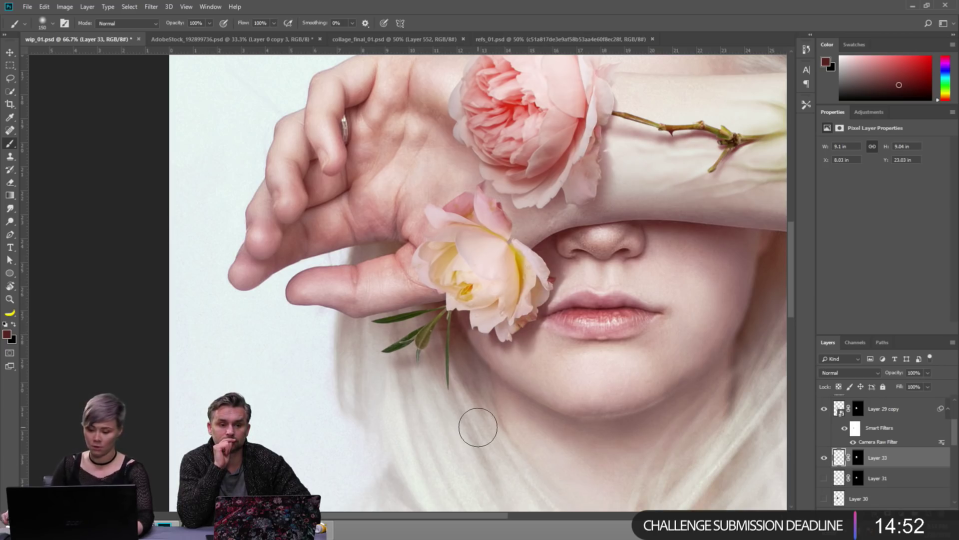
Hide Layer 33, show Layer 31 in its place and group it with the Layer 29 copy rose.
{"action": "left_click", "coordinate": [823, 458]}
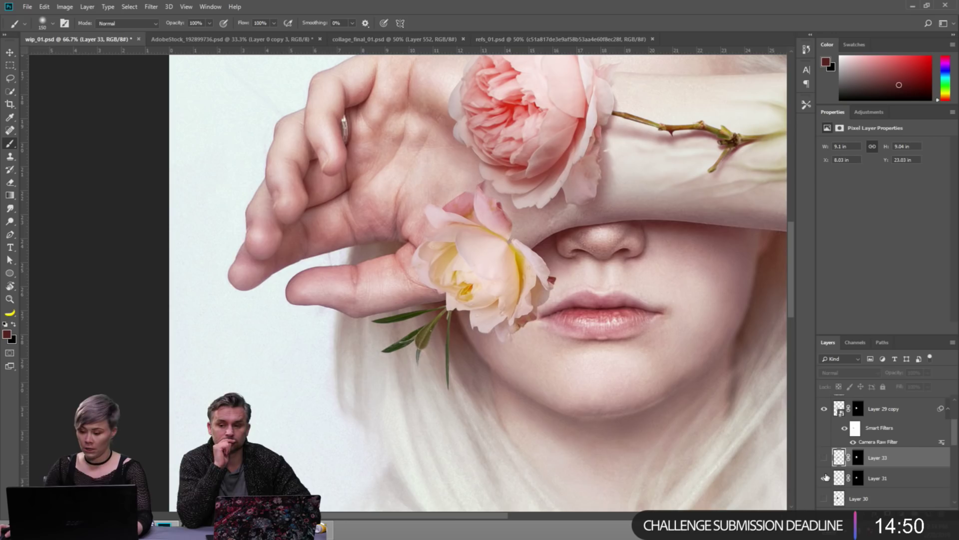
{"action": "left_click", "coordinate": [825, 478]}
{"action": "key", "text": "v"}
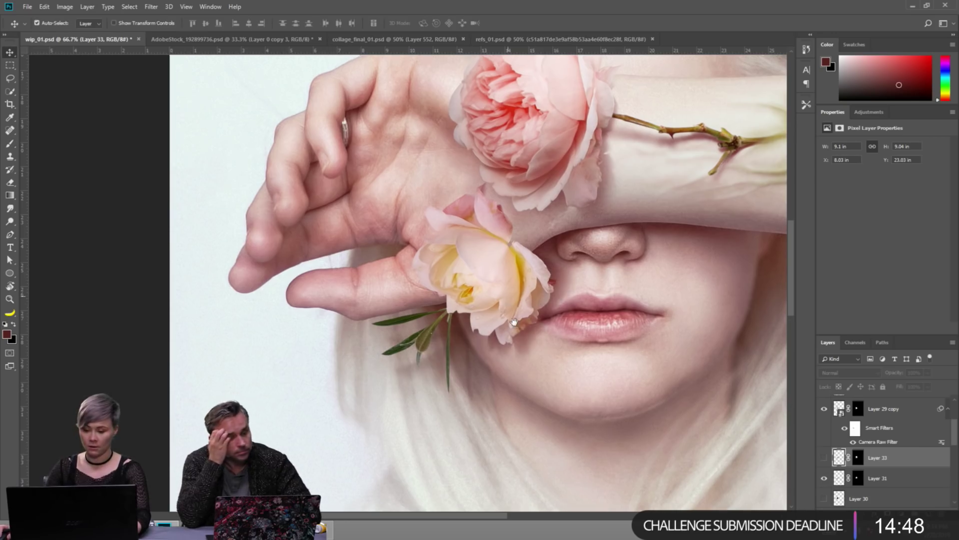
{"action": "left_click_drag", "start_coordinate": [661, 306], "coordinate": [670, 336]}
{"action": "left_click", "coordinate": [543, 321]}
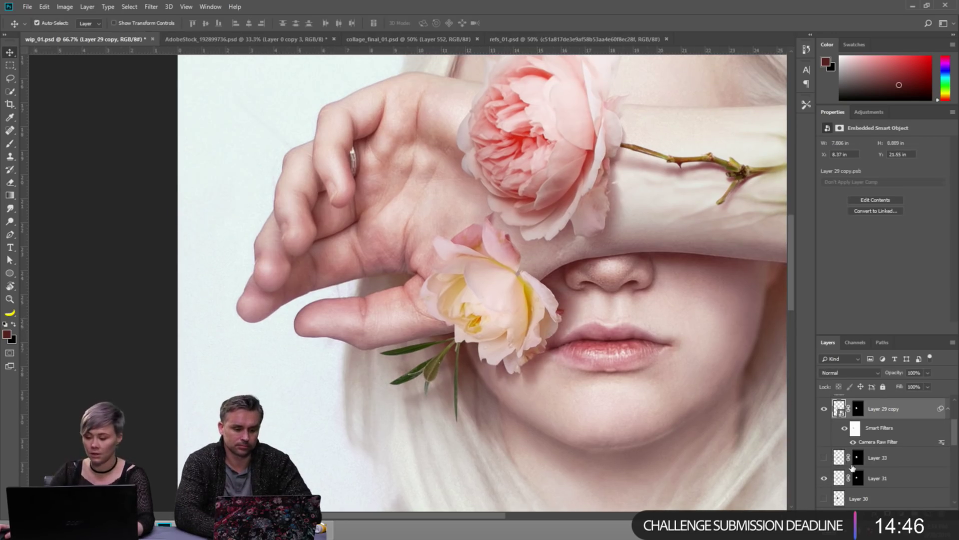
{"action": "left_click", "coordinate": [889, 480], "text": "ctrl"}
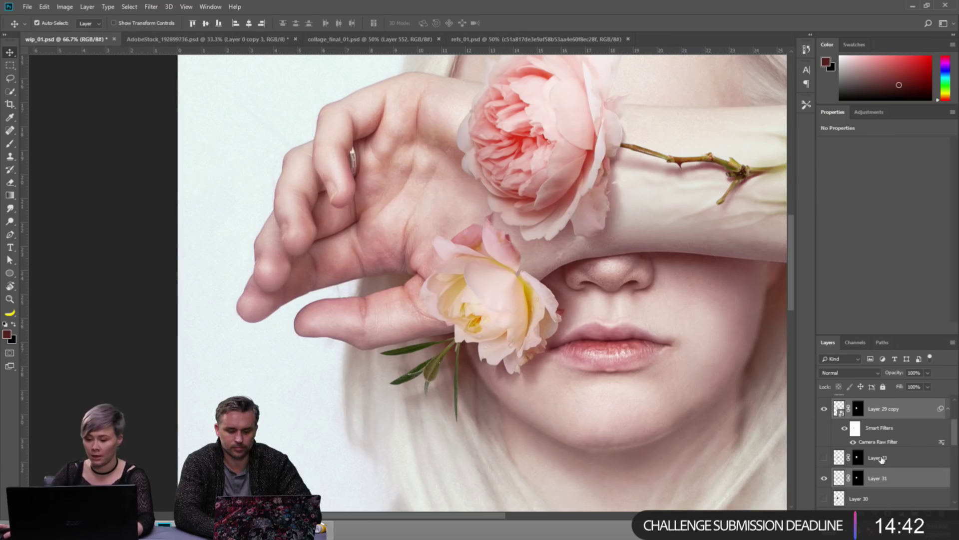
{"action": "scroll", "coordinate": [889, 466], "scroll_direction": "up", "scroll_amount": 1}
{"action": "key", "text": "ctrl+g"}
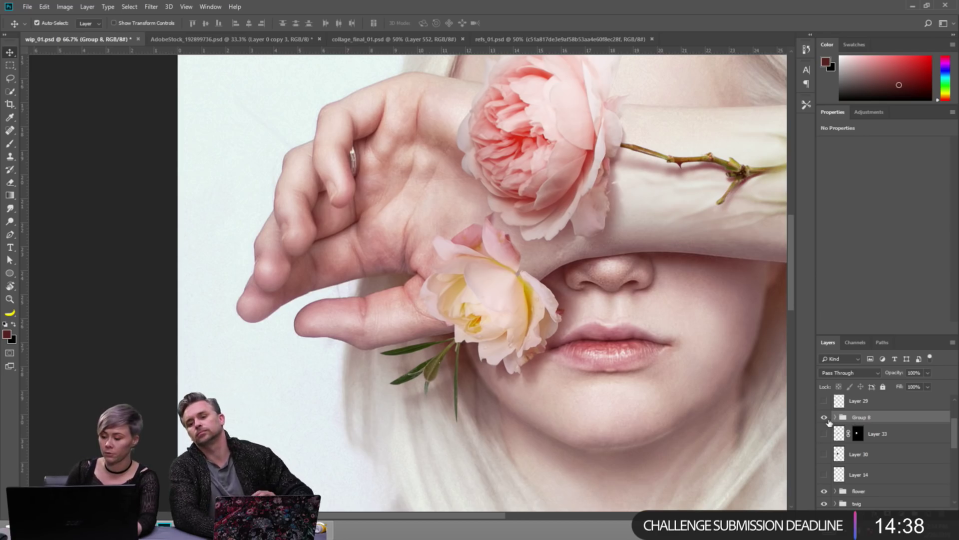
Hide Group 8 and trace the wrist's lower edge with a Pen path from the nose across the cheek.
{"action": "left_click", "coordinate": [824, 417]}
{"action": "scroll", "coordinate": [454, 336], "scroll_direction": "up", "scroll_amount": 2}
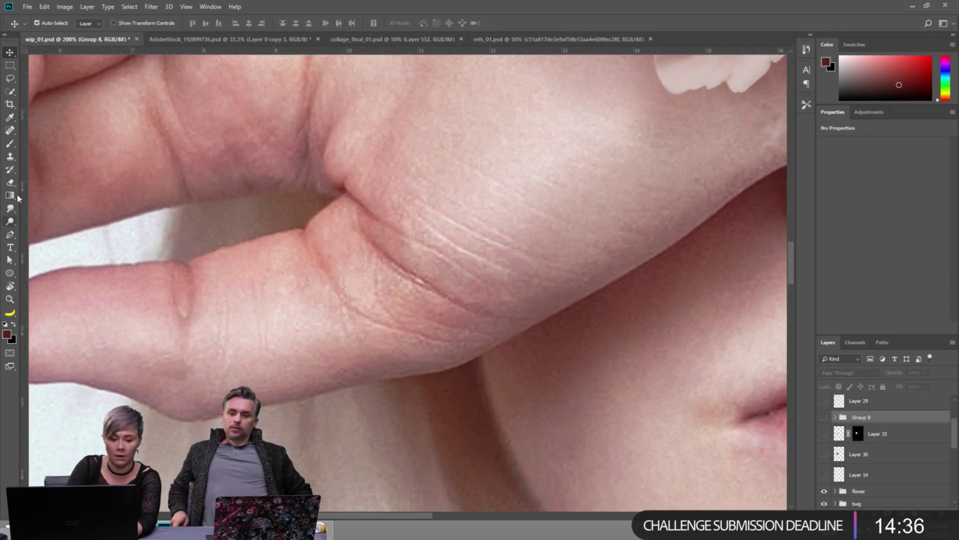
{"action": "left_click", "coordinate": [10, 235]}
{"action": "scroll", "coordinate": [524, 214], "scroll_direction": "down", "scroll_amount": 2}
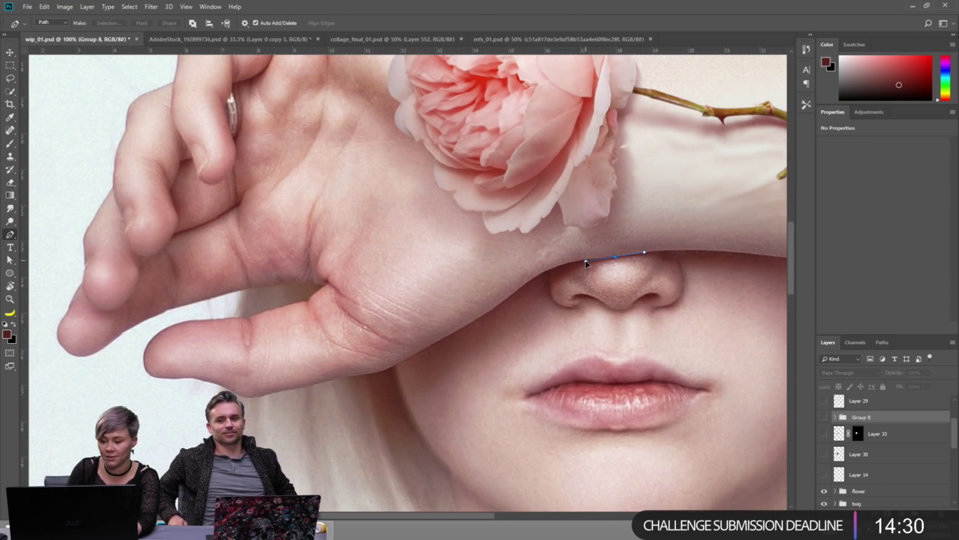
{"action": "left_click_drag", "start_coordinate": [538, 276], "coordinate": [522, 289]}
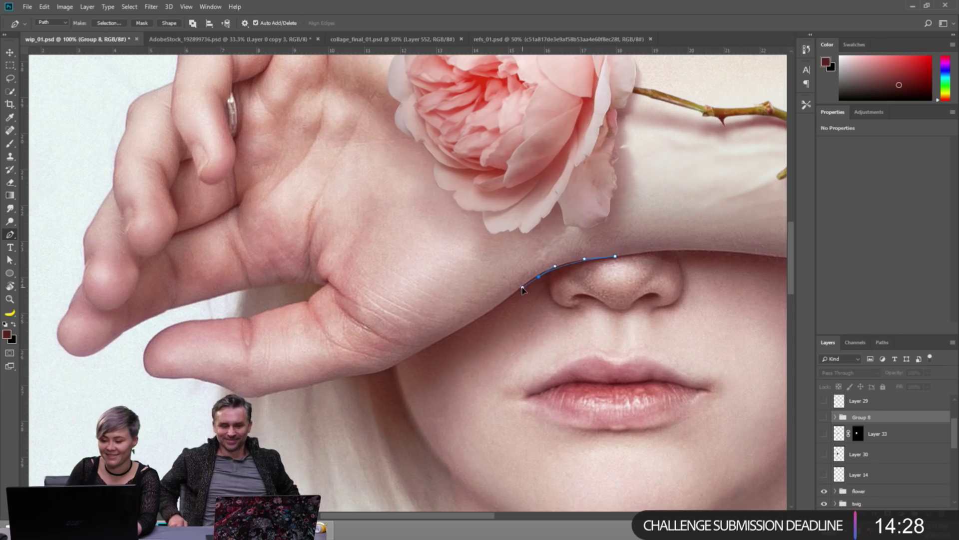
{"action": "left_click_drag", "start_coordinate": [458, 354], "coordinate": [498, 334]}
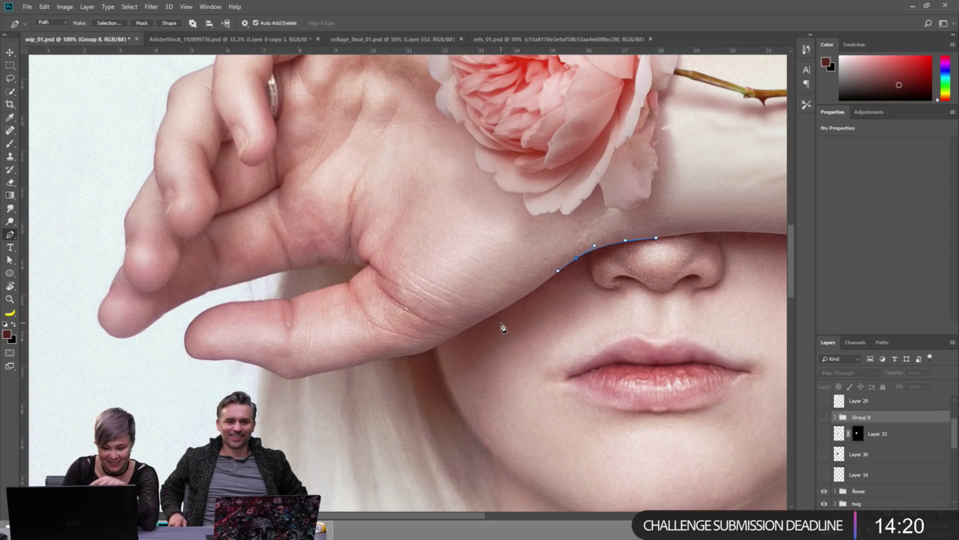
{"action": "scroll", "coordinate": [518, 306], "scroll_direction": "up", "scroll_amount": 1}
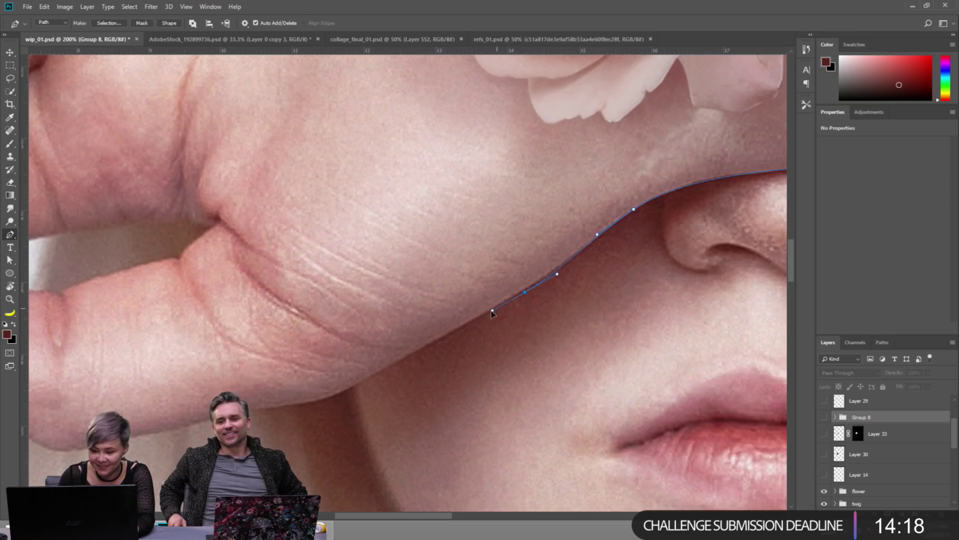
Continue the Pen path along the heel of the hand and the underside of the thumb.
{"action": "left_click_drag", "start_coordinate": [491, 310], "coordinate": [489, 308]}
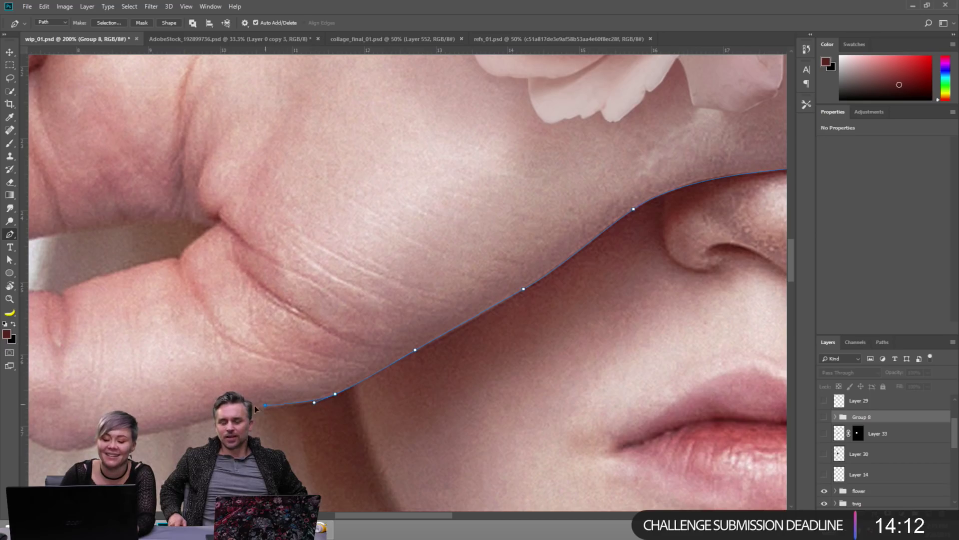
{"action": "left_click", "coordinate": [266, 409]}
{"action": "left_click", "coordinate": [183, 424]}
{"action": "left_click", "coordinate": [147, 432]}
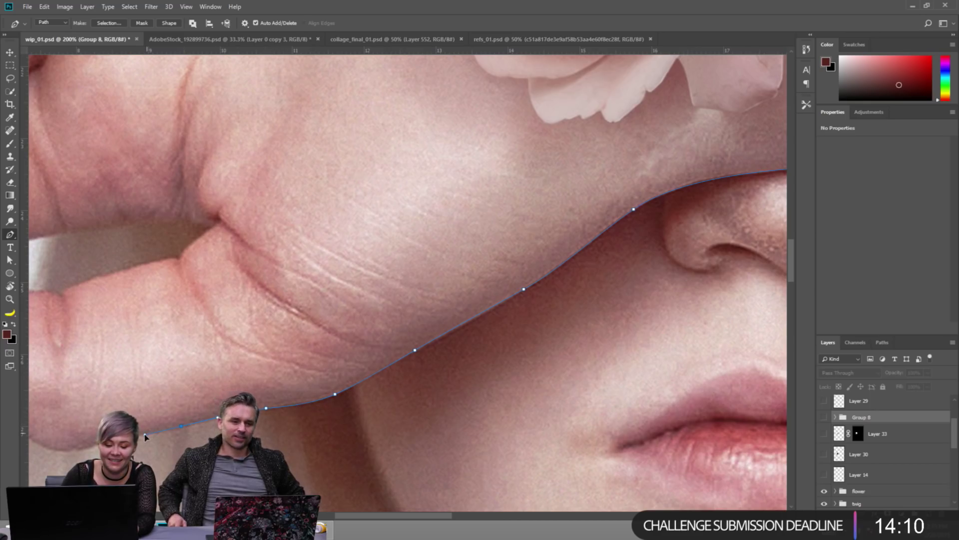
{"action": "mouse_move", "coordinate": [96, 444]}
{"action": "left_mouse_down"}
{"action": "mouse_move", "coordinate": [84, 452]}
{"action": "mouse_move", "coordinate": [202, 429]}
{"action": "left_mouse_up"}
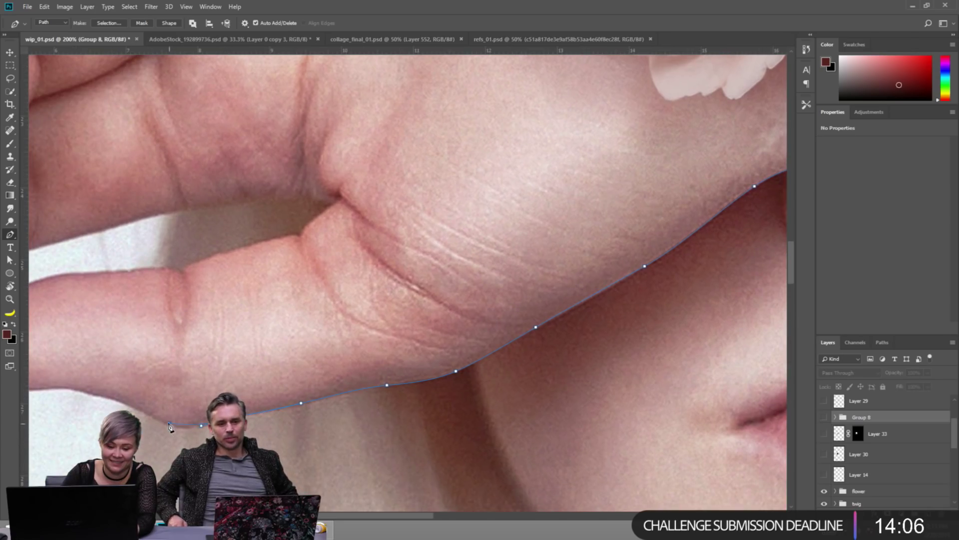
Close the path with a loose curve through the palm and wrist back to its start above the nose.
{"action": "scroll", "coordinate": [214, 369], "scroll_direction": "down", "scroll_amount": 3}
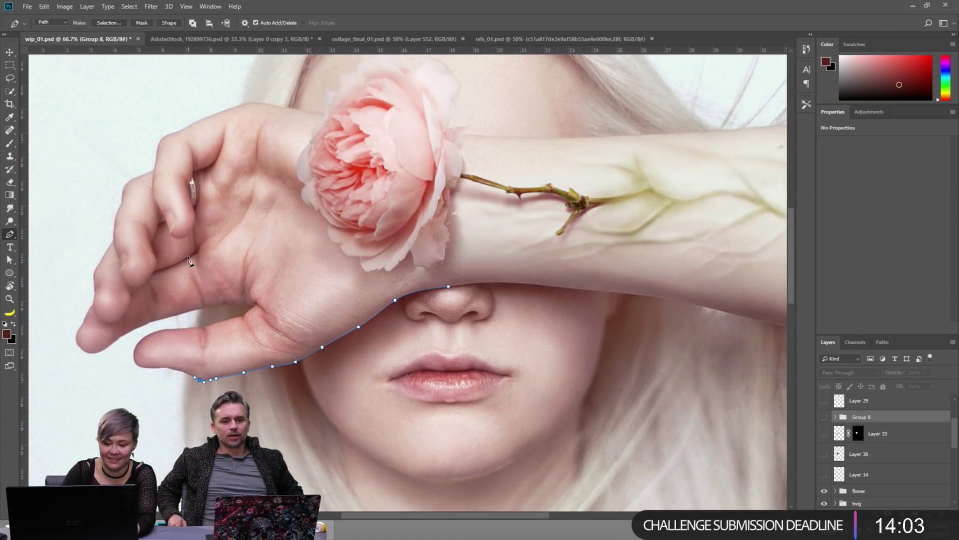
{"action": "left_click", "coordinate": [191, 250]}
{"action": "left_click", "coordinate": [426, 211]}
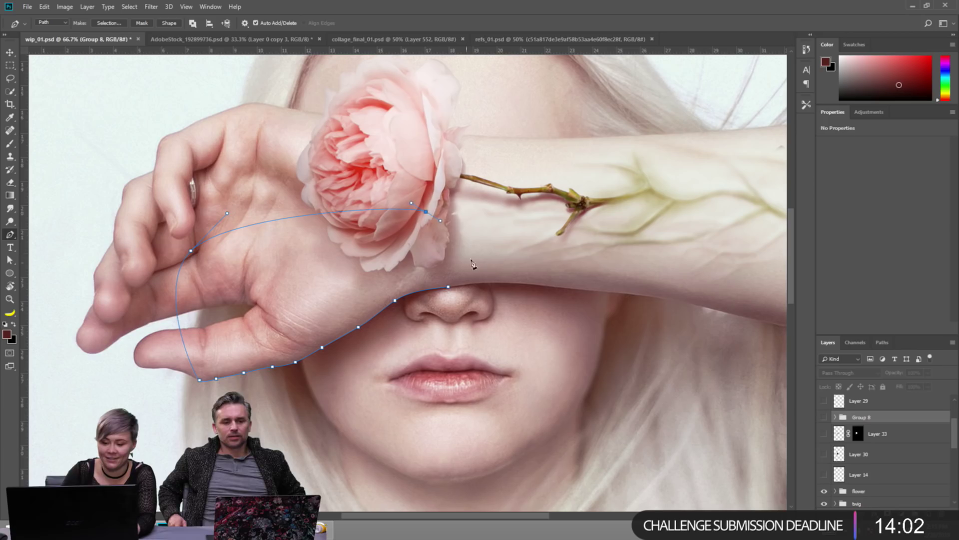
{"action": "left_click_drag", "start_coordinate": [482, 235], "coordinate": [480, 258]}
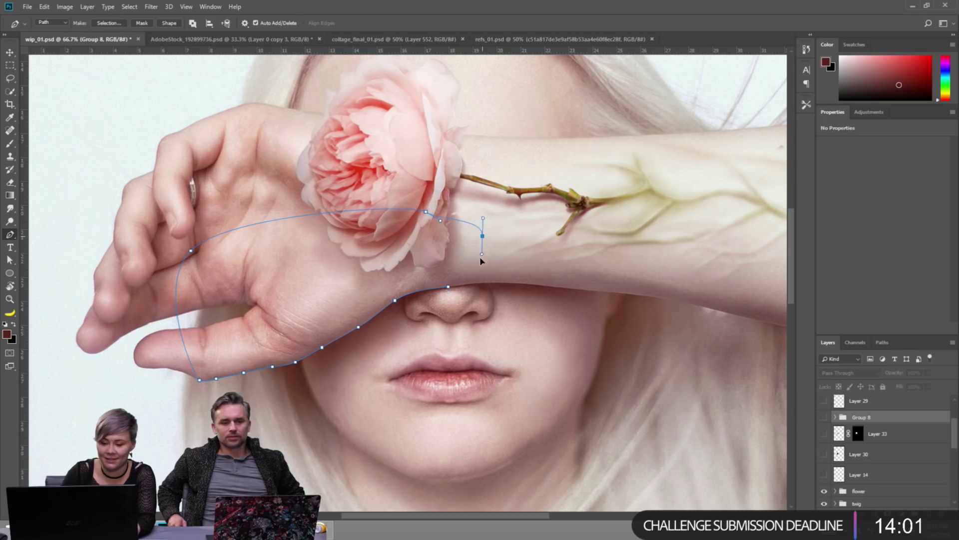
Load the Work Path as a selection and show Group 8 again.
{"action": "left_click", "coordinate": [882, 342]}
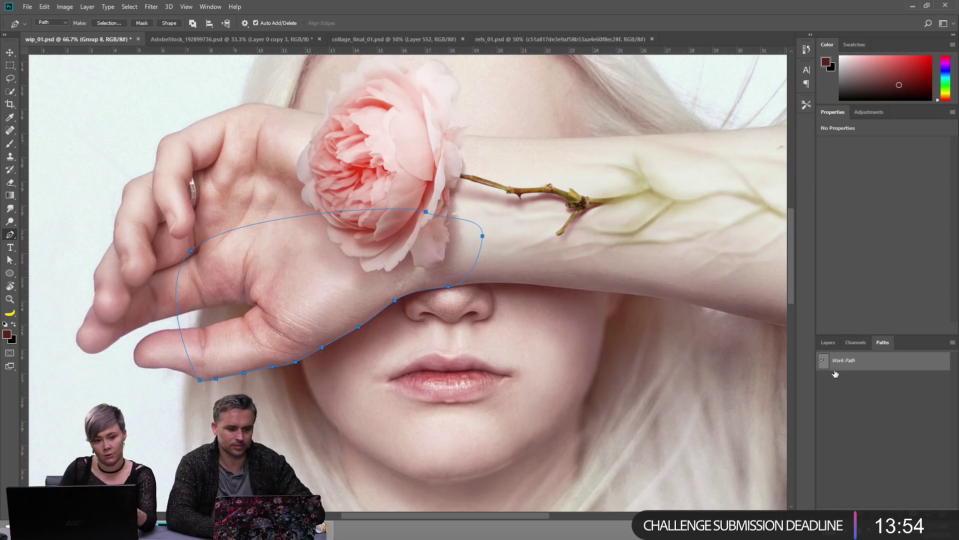
{"action": "key", "text": "ctrl"}
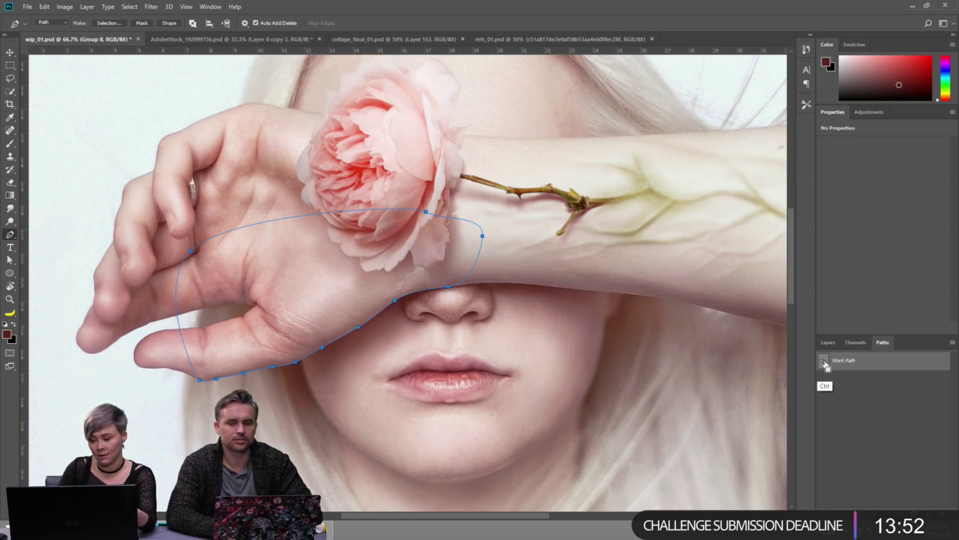
{"action": "left_click", "coordinate": [823, 363], "text": "ctrl"}
{"action": "left_click", "coordinate": [828, 343]}
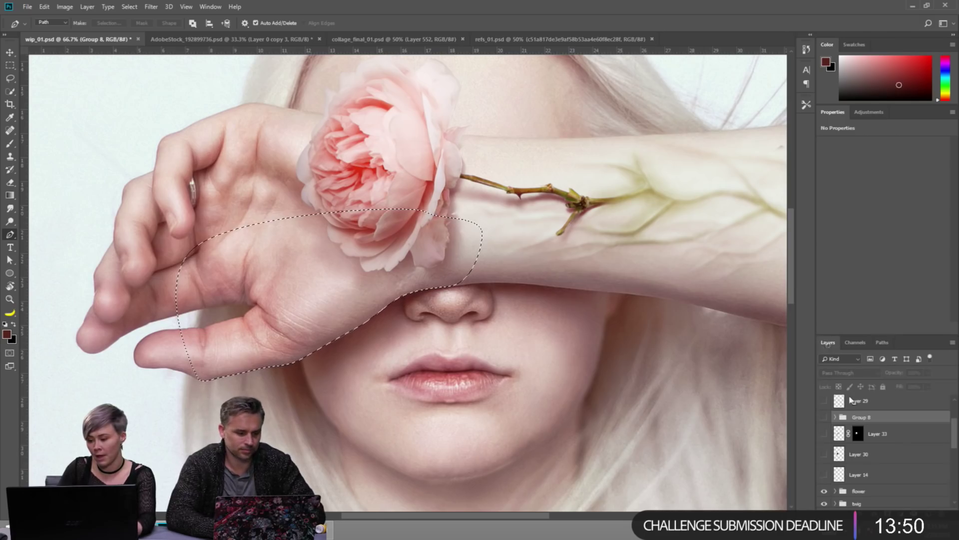
{"action": "left_click", "coordinate": [825, 417]}
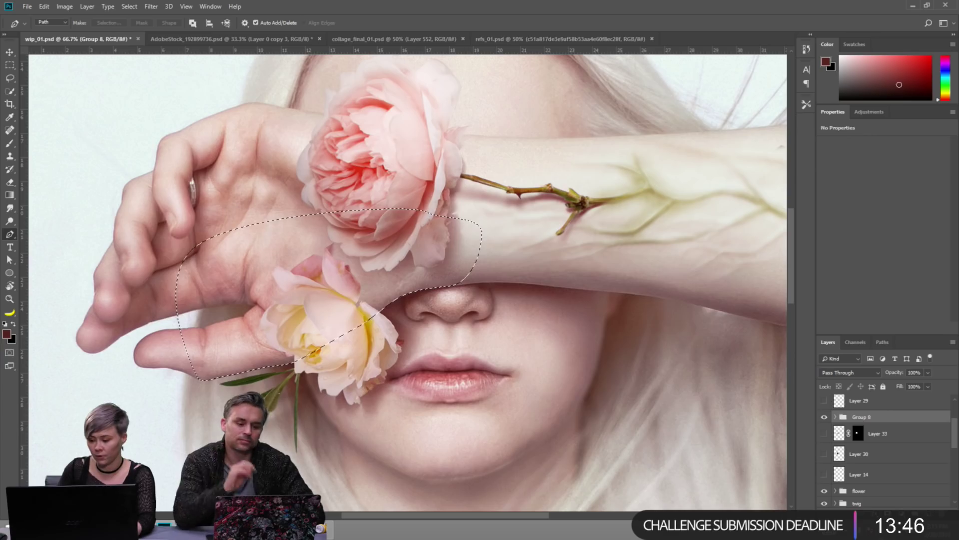
Add a layer mask to Group 8 from the selection and invert it so the rose sits behind the hand.
{"action": "left_click", "coordinate": [895, 516]}
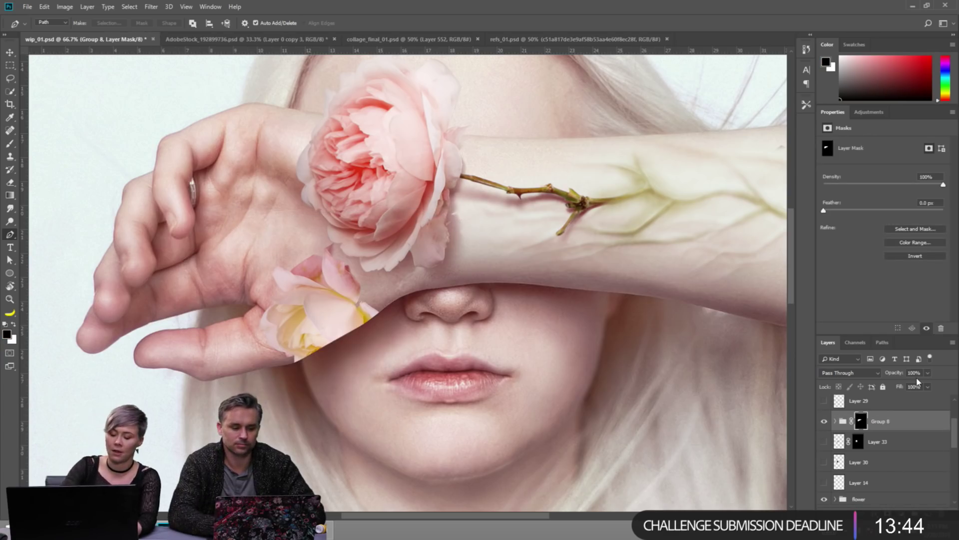
{"action": "key", "text": "ctrl+i"}
{"action": "key", "text": "v"}
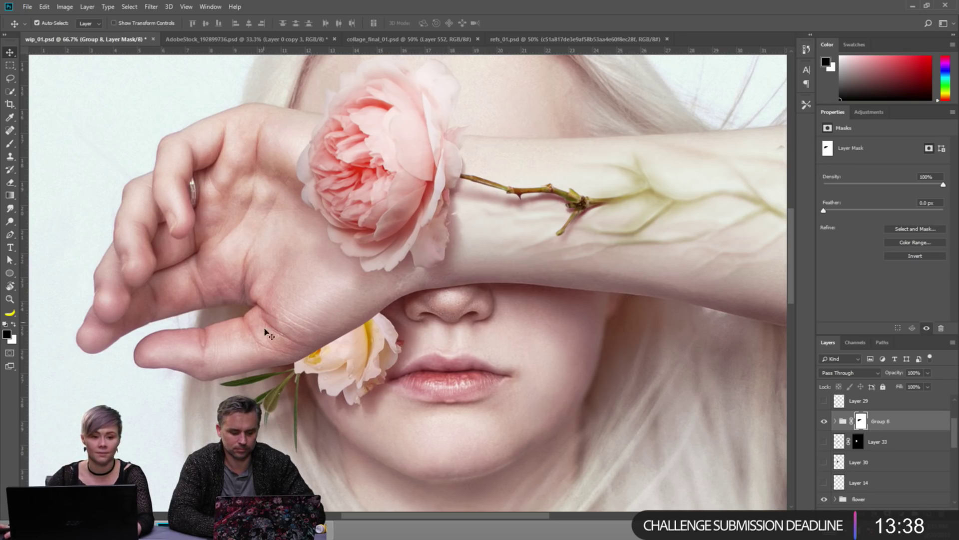
{"action": "scroll", "coordinate": [266, 333], "scroll_direction": "up", "scroll_amount": 1}
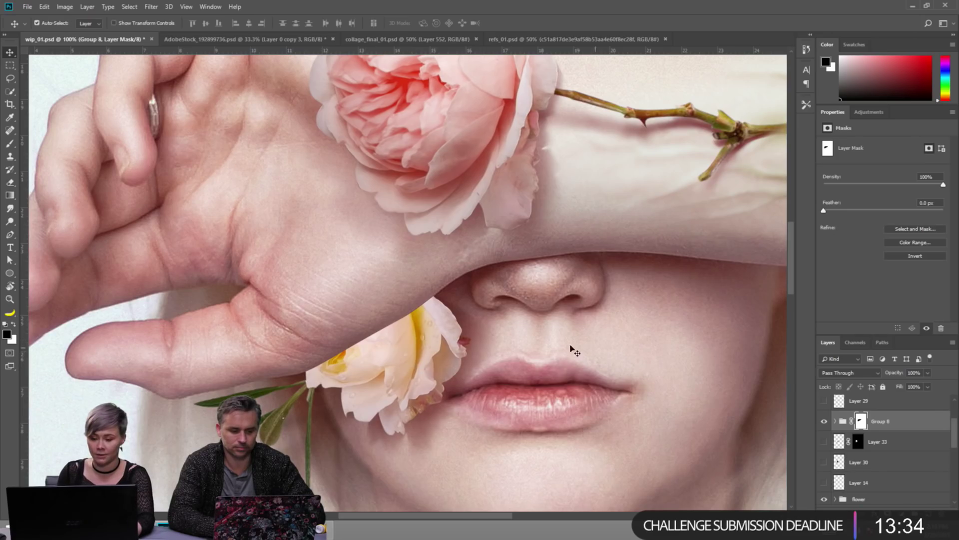
{"action": "scroll", "coordinate": [450, 399], "scroll_direction": "down", "scroll_amount": 1}
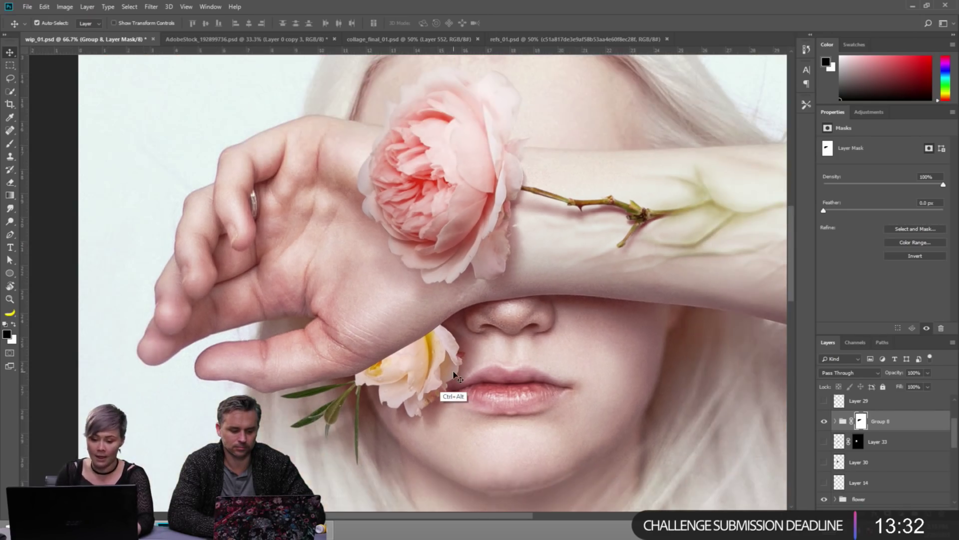
Select the rose's Layer 29 copy inside Group 8 and add a new empty layer above it.
{"action": "left_click", "coordinate": [428, 356]}
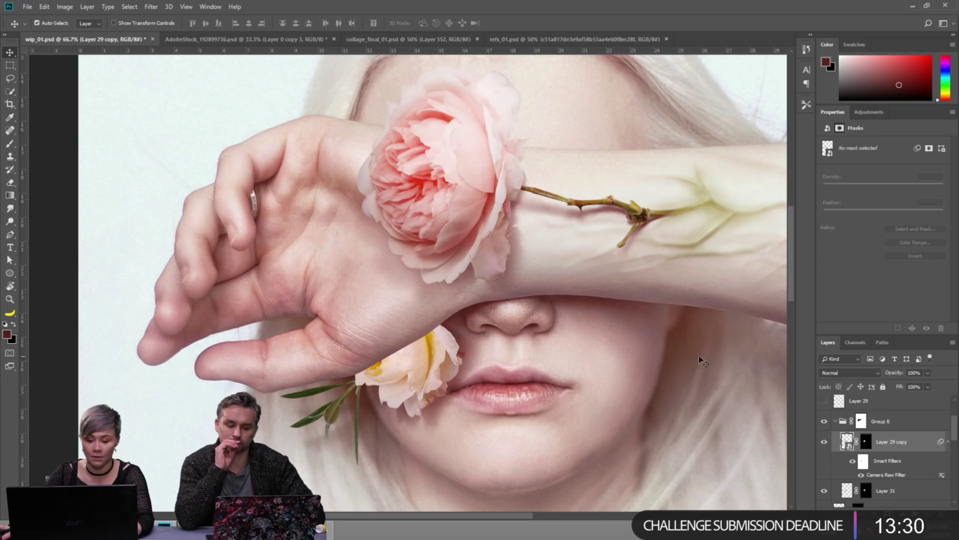
{"action": "scroll", "coordinate": [462, 363], "scroll_direction": "up", "scroll_amount": 1}
{"action": "scroll", "coordinate": [462, 363], "scroll_direction": "up", "scroll_amount": 1}
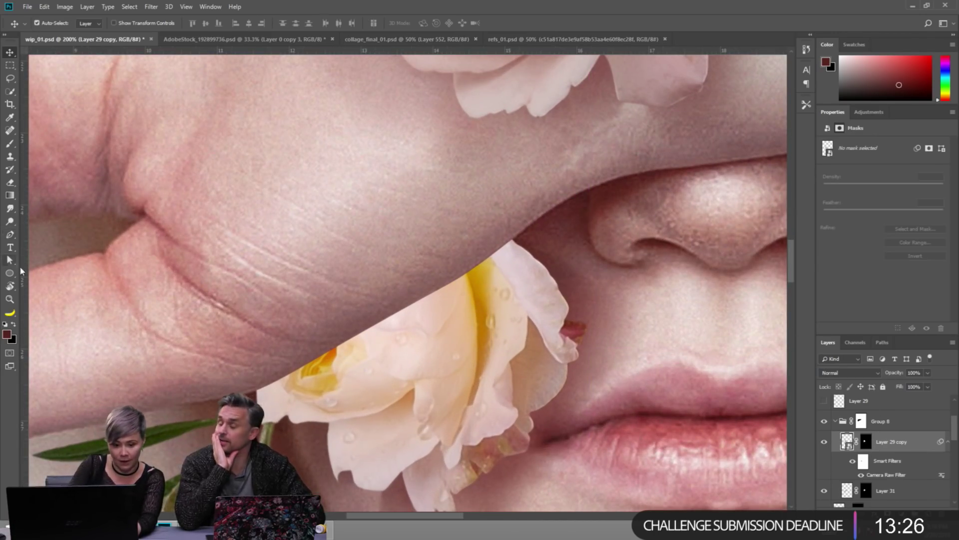
{"action": "left_click", "coordinate": [9, 235]}
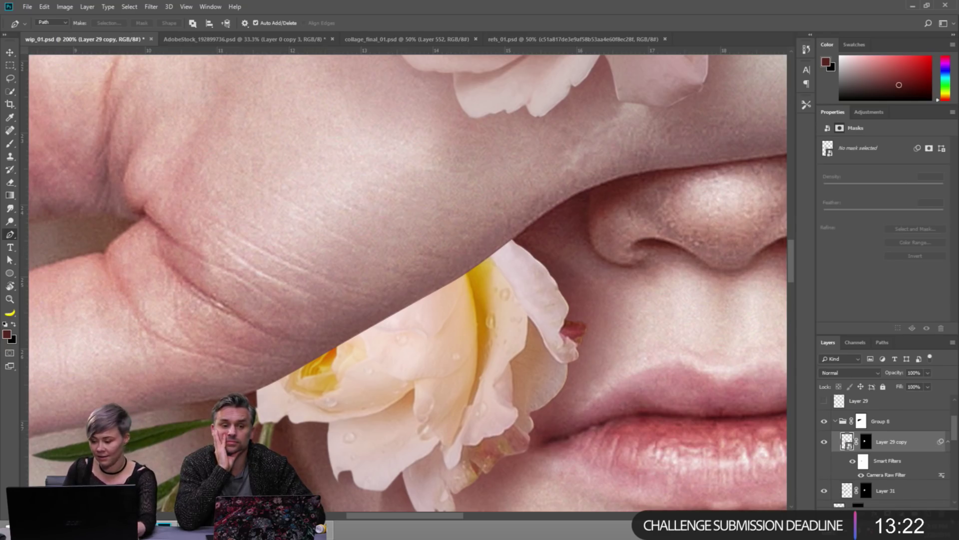
{"action": "key", "text": "ctrl+shift+alt+n"}
Choose the Hard Round Pressure Size brush and reduce its size to about 20 px.
{"action": "key", "text": "b"}
{"action": "right_click", "coordinate": [402, 299]}
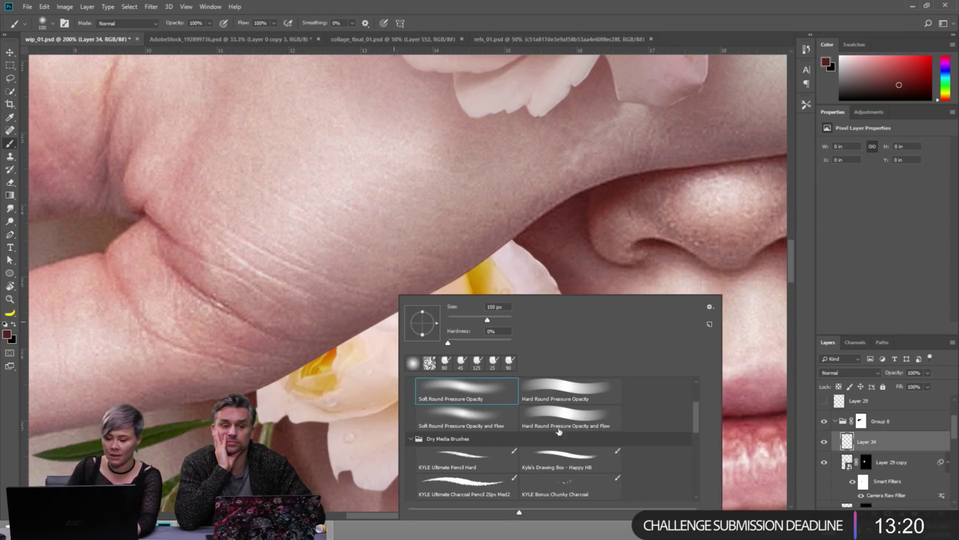
{"action": "scroll", "coordinate": [699, 434], "scroll_direction": "up", "scroll_amount": 3}
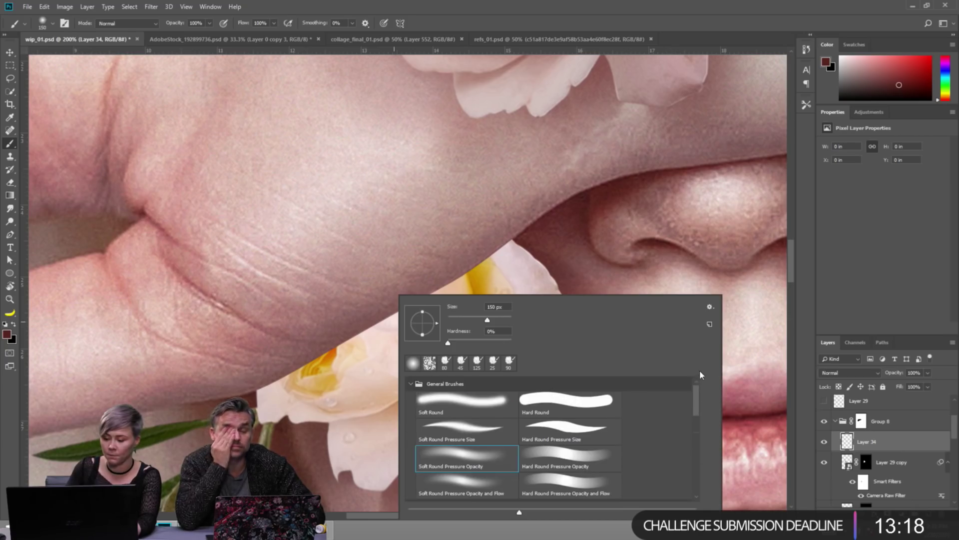
{"action": "left_click", "coordinate": [563, 428]}
{"action": "key", "text": "Return"}
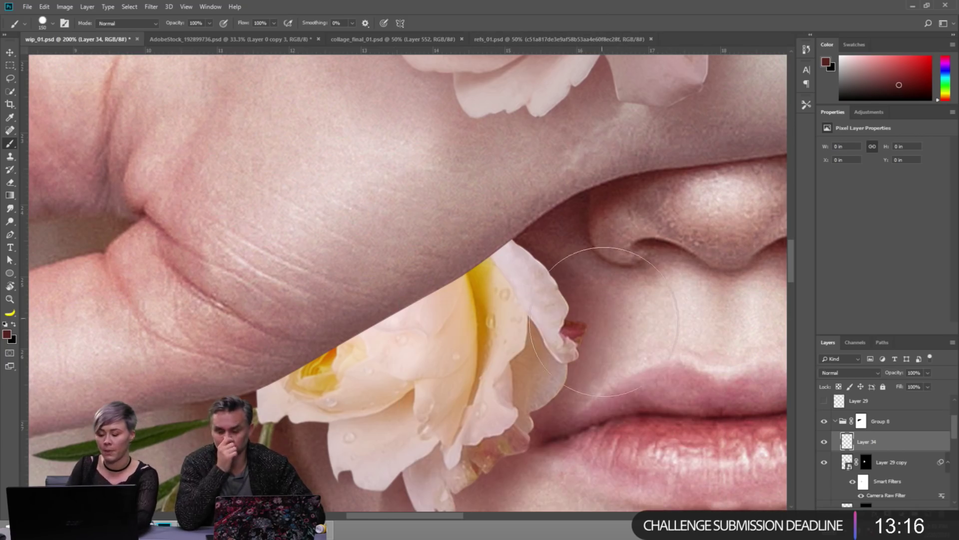
{"action": "key", "text": "bracketleft"}
{"action": "key", "text": "bracketleft"}
{"action": "key", "text": "bracketleft"}
{"action": "key", "text": "bracketleft"}
{"action": "key", "text": "bracketleft"}
{"action": "key", "text": "bracketleft"}
{"action": "key", "text": "bracketleft"}
{"action": "key", "text": "bracketleft"}
{"action": "key", "text": "bracketleft"}
{"action": "key", "text": "bracketleft"}
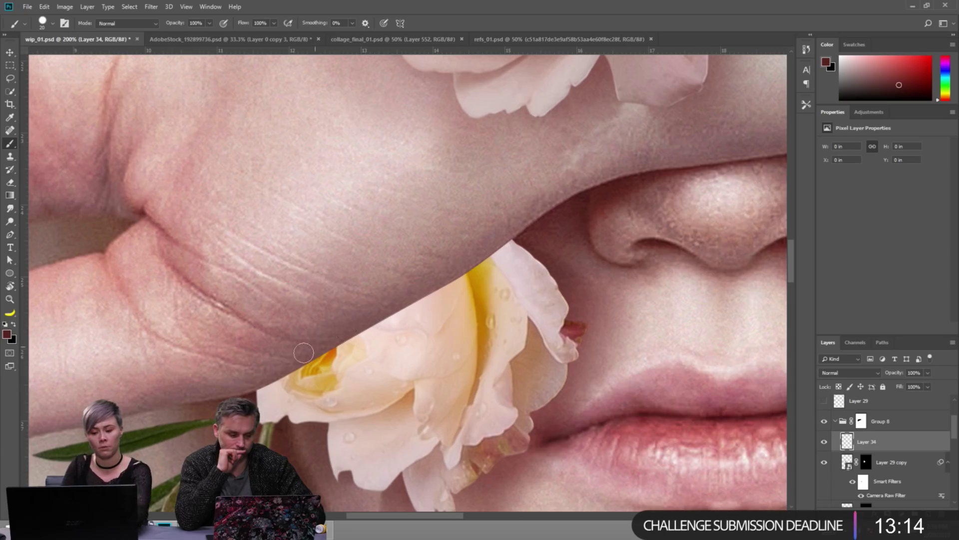
{"action": "key", "text": "bracketleft"}
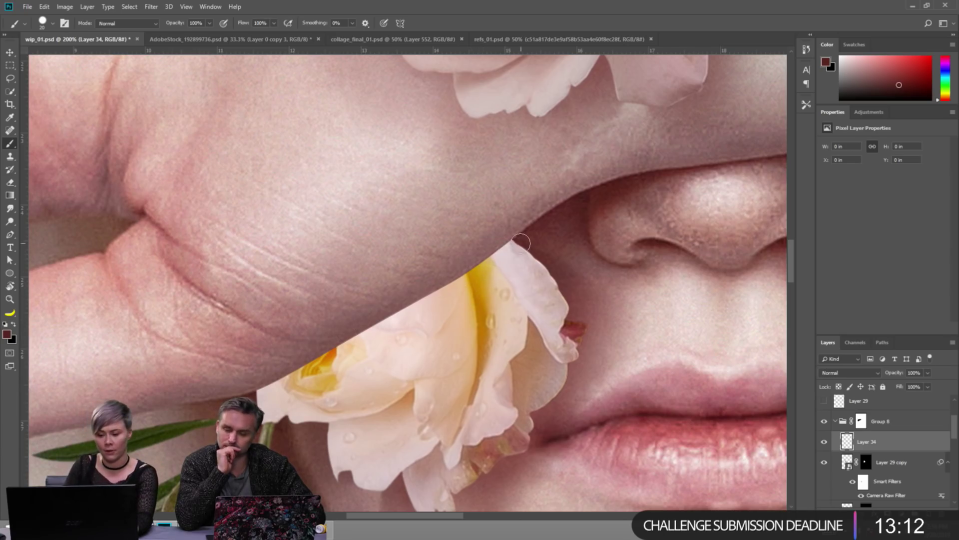
Clip Layer 34 to the Layer 29 copy rose and keep it visible.
{"action": "key", "text": "ctrl+alt+g"}
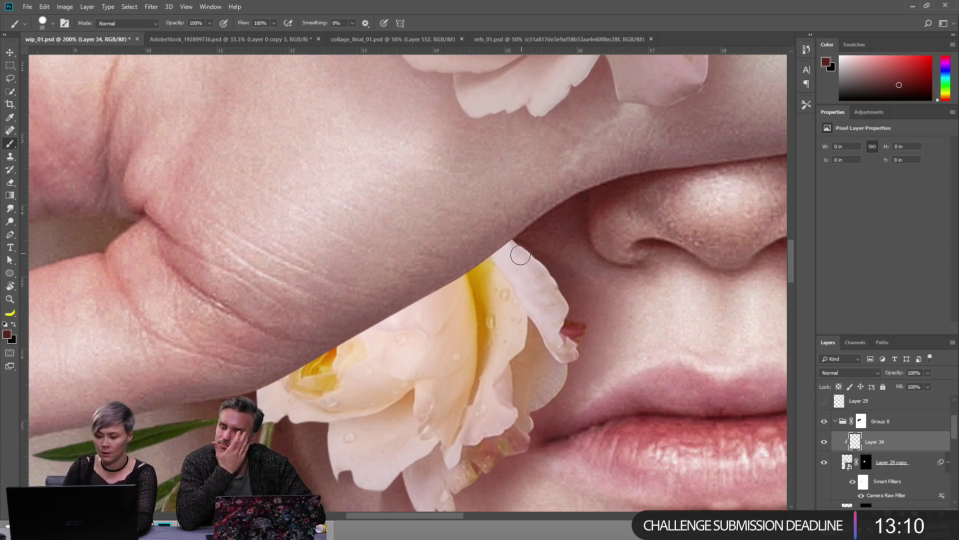
{"action": "left_click", "coordinate": [822, 442]}
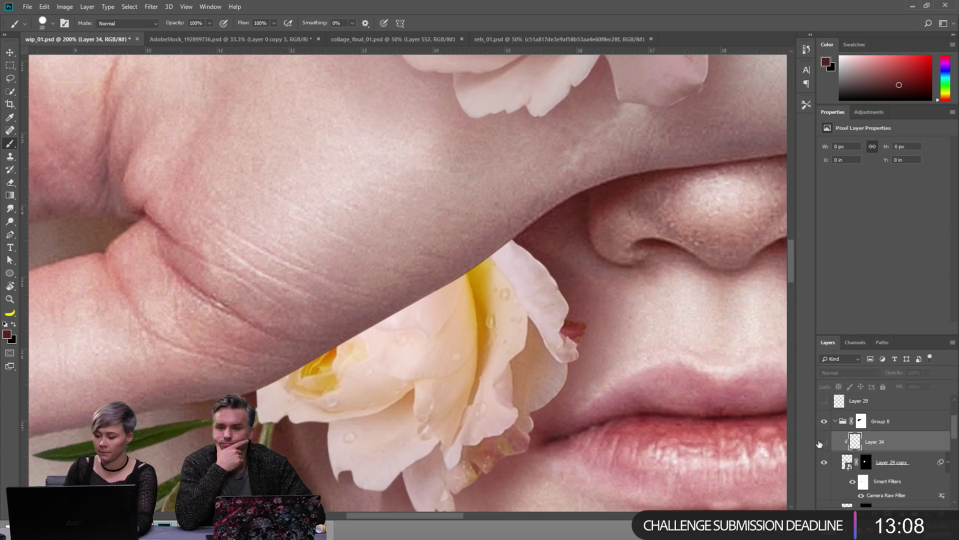
{"action": "left_click", "coordinate": [823, 442]}
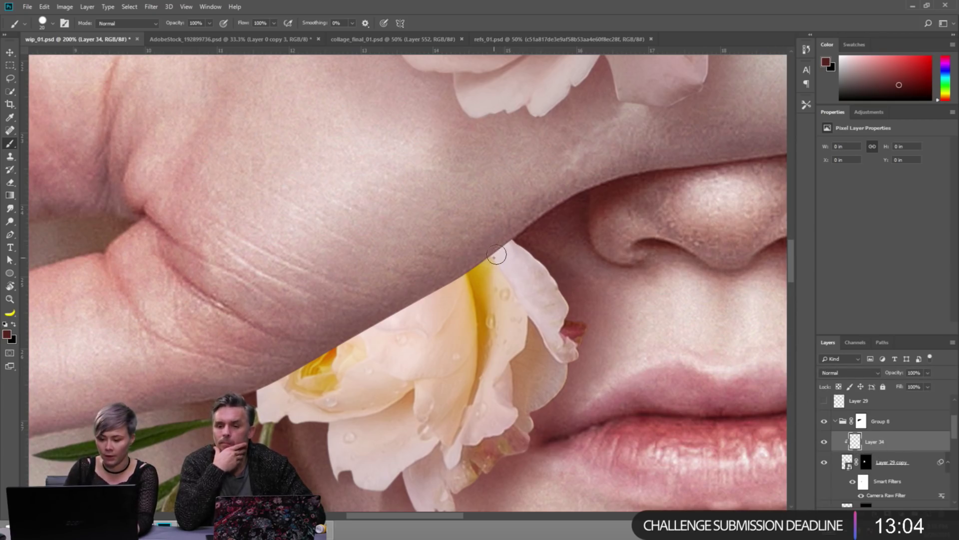
Paint solid dark-red shadow on the petals in the gap beside the curled petal and along the hand's lower edge.
{"action": "left_click_drag", "start_coordinate": [496, 255], "coordinate": [517, 245]}
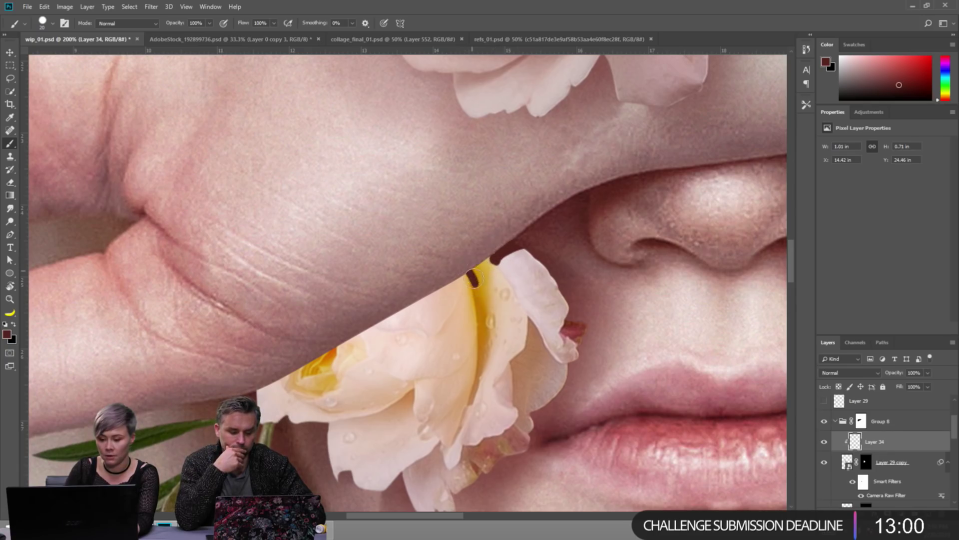
{"action": "mouse_move", "coordinate": [474, 278]}
{"action": "left_mouse_down"}
{"action": "mouse_move", "coordinate": [482, 290]}
{"action": "mouse_move", "coordinate": [497, 278]}
{"action": "mouse_move", "coordinate": [481, 288]}
{"action": "mouse_move", "coordinate": [474, 276]}
{"action": "mouse_move", "coordinate": [493, 288]}
{"action": "left_mouse_up"}
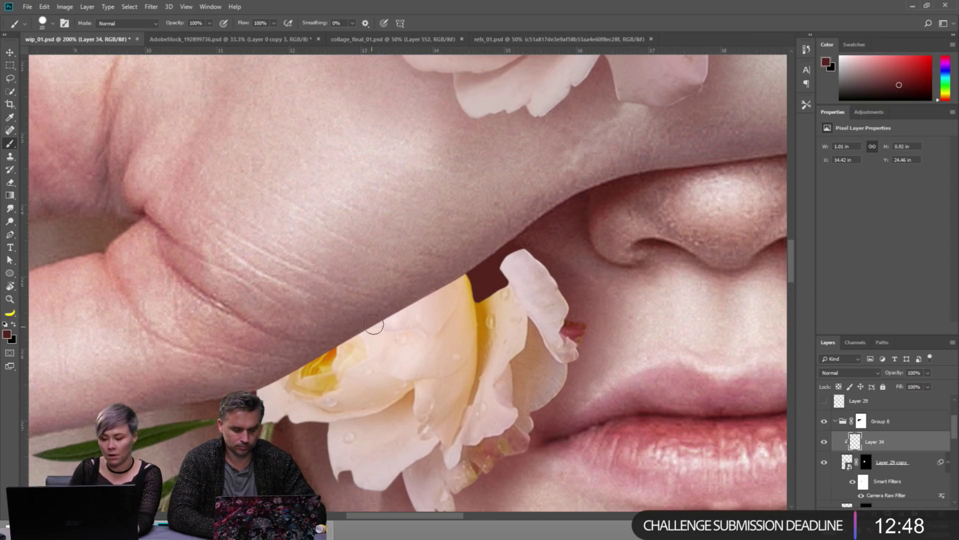
{"action": "left_click_drag", "start_coordinate": [374, 325], "coordinate": [469, 284]}
{"action": "key", "text": "ctrl+z"}
{"action": "mouse_move", "coordinate": [375, 326]}
{"action": "left_mouse_down"}
{"action": "mouse_move", "coordinate": [440, 289]}
{"action": "mouse_move", "coordinate": [468, 289]}
{"action": "left_mouse_up"}
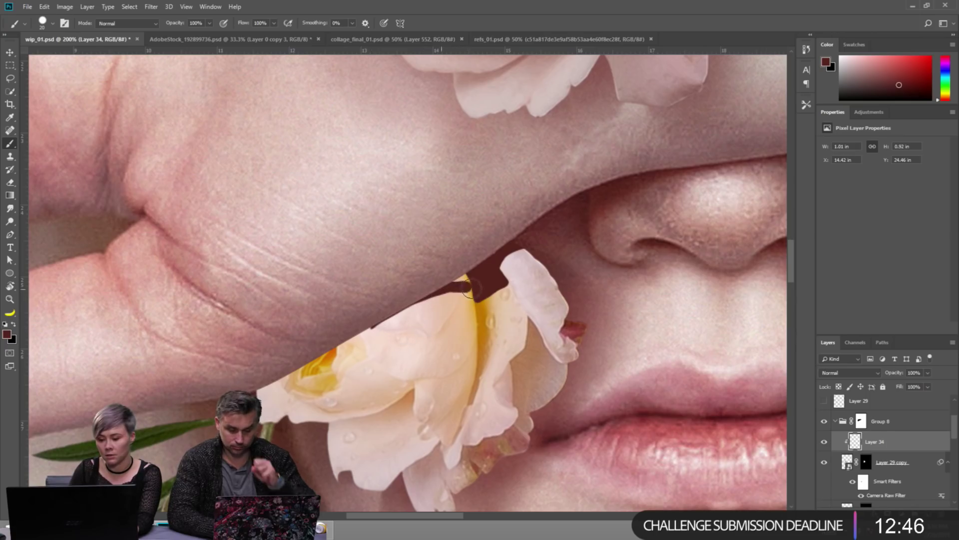
Thicken the dark-red shadow strip over the large petal and extend it along the hand's edge to the rose's stem end.
{"action": "left_click_drag", "start_coordinate": [368, 332], "coordinate": [452, 293]}
{"action": "mouse_move", "coordinate": [370, 334]}
{"action": "left_mouse_down"}
{"action": "mouse_move", "coordinate": [406, 311]}
{"action": "mouse_move", "coordinate": [464, 297]}
{"action": "left_mouse_up"}
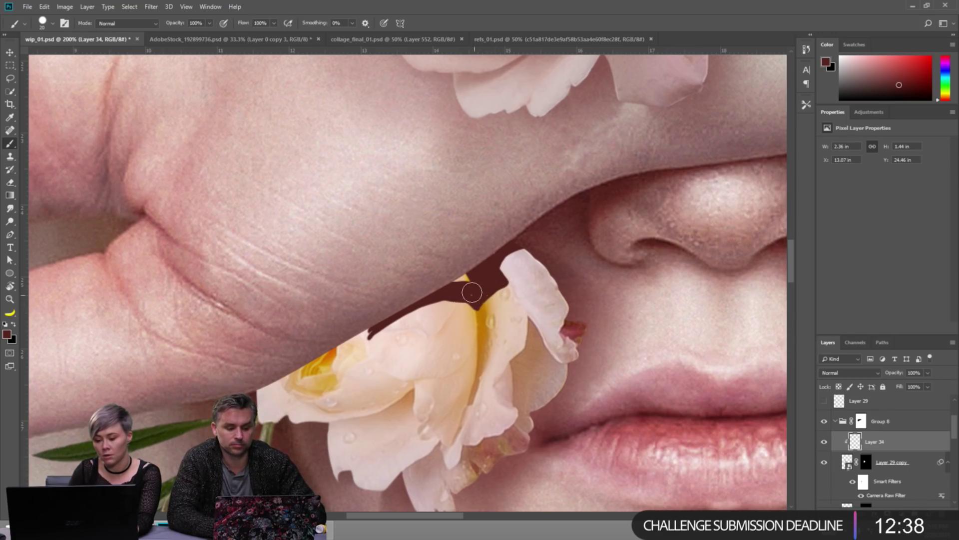
{"action": "mouse_move", "coordinate": [472, 292]}
{"action": "left_mouse_down"}
{"action": "mouse_move", "coordinate": [421, 305]}
{"action": "mouse_move", "coordinate": [448, 298]}
{"action": "left_mouse_up"}
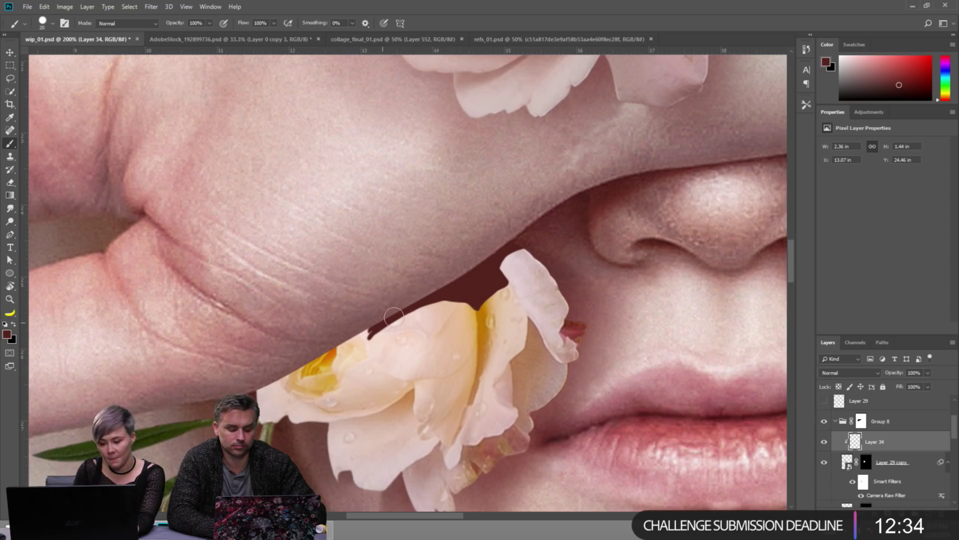
{"action": "mouse_move", "coordinate": [425, 304]}
{"action": "left_mouse_down"}
{"action": "mouse_move", "coordinate": [456, 295]}
{"action": "mouse_move", "coordinate": [481, 306]}
{"action": "left_mouse_up"}
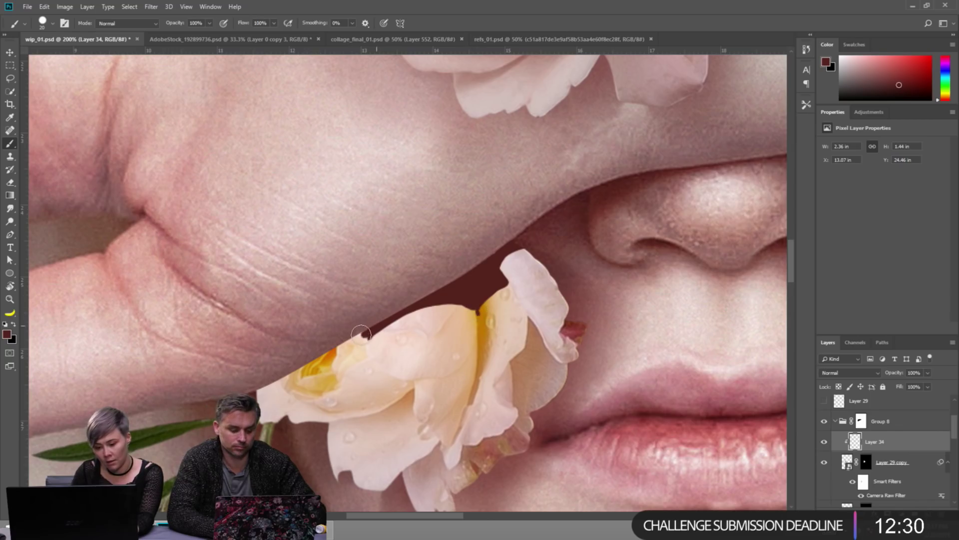
{"action": "mouse_move", "coordinate": [360, 332]}
{"action": "left_mouse_down"}
{"action": "mouse_move", "coordinate": [316, 359]}
{"action": "mouse_move", "coordinate": [373, 341]}
{"action": "mouse_move", "coordinate": [344, 347]}
{"action": "mouse_move", "coordinate": [364, 339]}
{"action": "mouse_move", "coordinate": [302, 371]}
{"action": "left_mouse_up"}
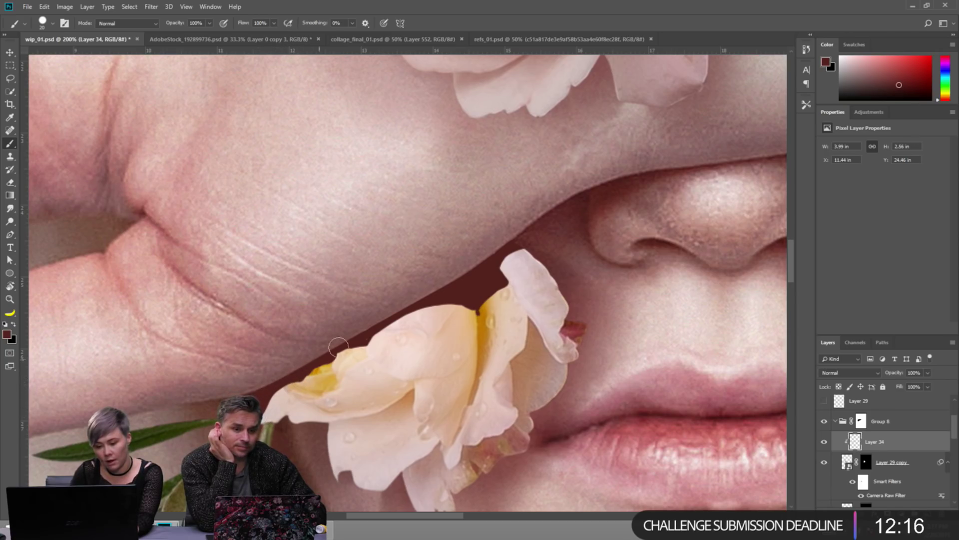
Smudge the shadow's edge over the yellow petal fold with a 20 px Smudge tool at 50% strength.
{"action": "scroll", "coordinate": [530, 322], "scroll_direction": "down", "scroll_amount": 5}
{"action": "scroll", "coordinate": [499, 300], "scroll_direction": "up", "scroll_amount": 7}
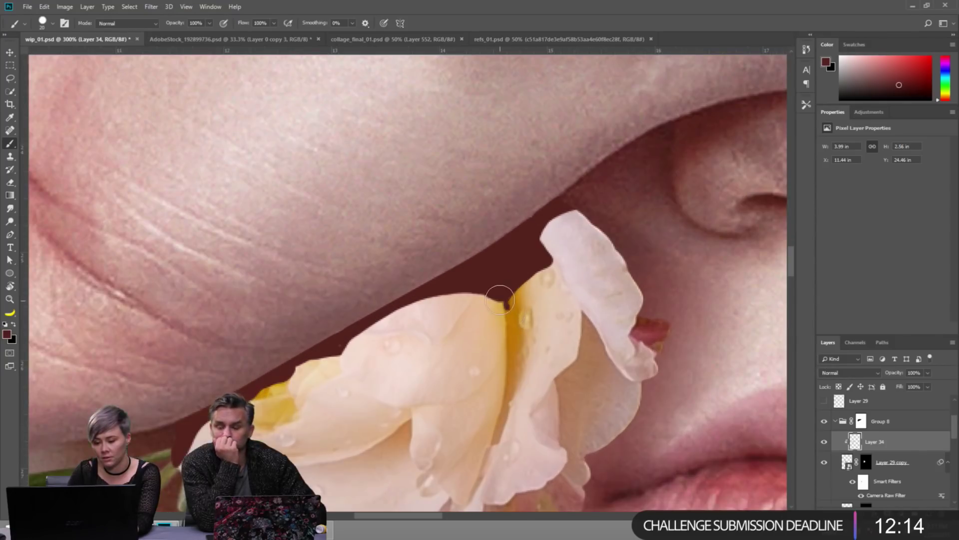
{"action": "key", "text": "r"}
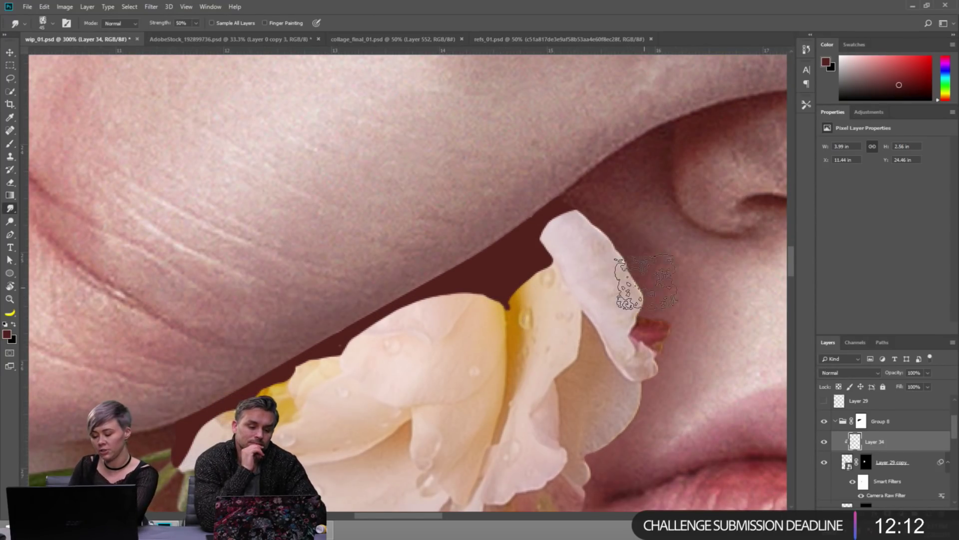
{"action": "key", "text": "bracketleft"}
{"action": "key", "text": "bracketleft"}
{"action": "key", "text": "bracketleft"}
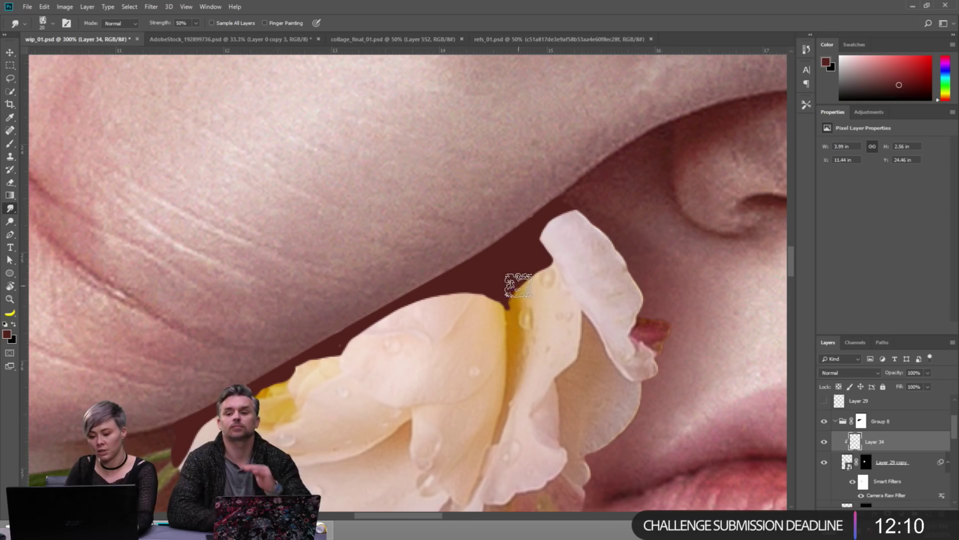
{"action": "mouse_move", "coordinate": [518, 284]}
{"action": "left_mouse_down"}
{"action": "mouse_move", "coordinate": [520, 330]}
{"action": "mouse_move", "coordinate": [528, 280]}
{"action": "mouse_move", "coordinate": [546, 303]}
{"action": "mouse_move", "coordinate": [553, 298]}
{"action": "mouse_move", "coordinate": [538, 266]}
{"action": "mouse_move", "coordinate": [549, 303]}
{"action": "mouse_move", "coordinate": [516, 292]}
{"action": "mouse_move", "coordinate": [519, 322]}
{"action": "mouse_move", "coordinate": [522, 298]}
{"action": "mouse_move", "coordinate": [539, 296]}
{"action": "mouse_move", "coordinate": [533, 270]}
{"action": "mouse_move", "coordinate": [554, 310]}
{"action": "mouse_move", "coordinate": [524, 288]}
{"action": "mouse_move", "coordinate": [521, 319]}
{"action": "mouse_move", "coordinate": [542, 264]}
{"action": "mouse_move", "coordinate": [560, 300]}
{"action": "left_mouse_up"}
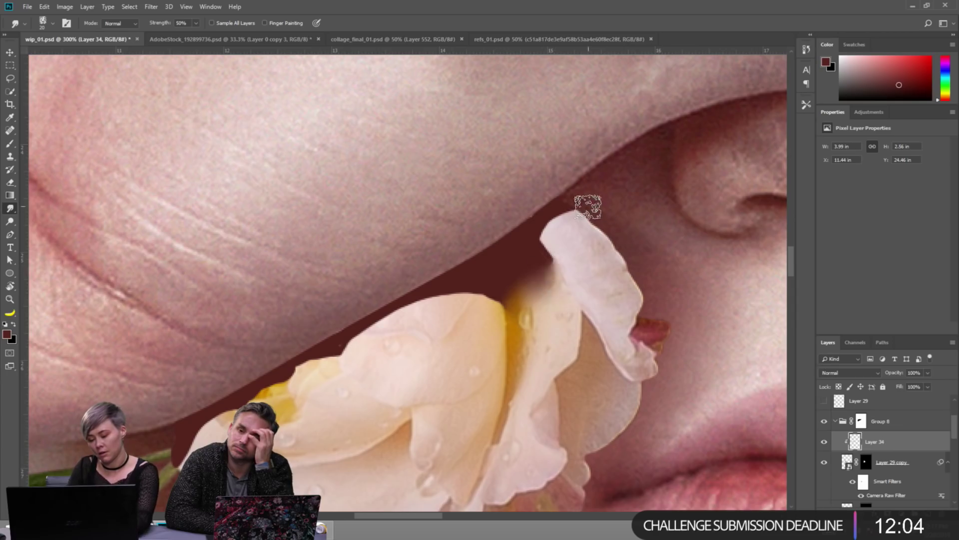
Smudge the shadow's edge around the curled petal's tip and the nearest corner of the large petal, varying the brush size.
{"action": "key", "text": "bracketleft"}
{"action": "key", "text": "bracketleft"}
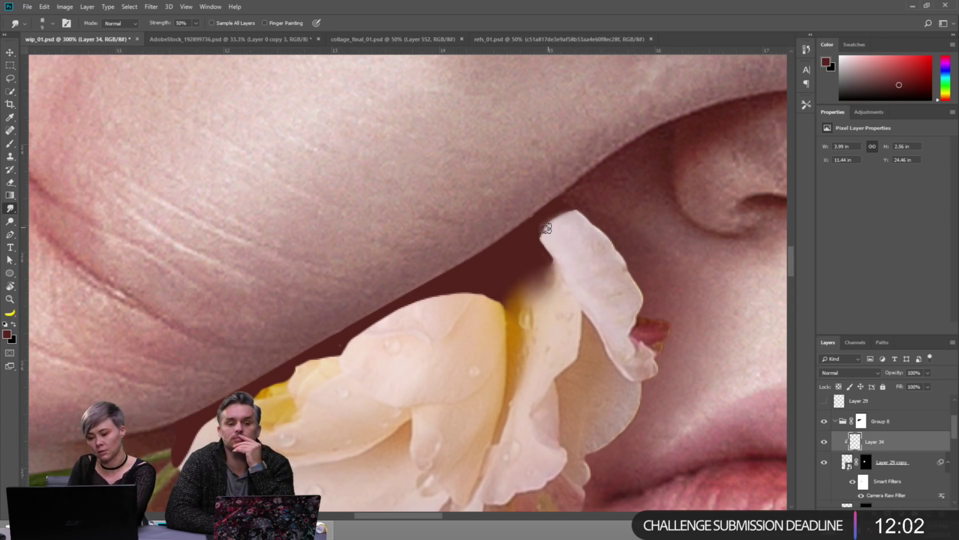
{"action": "key", "text": "bracketright"}
{"action": "key", "text": "bracketright"}
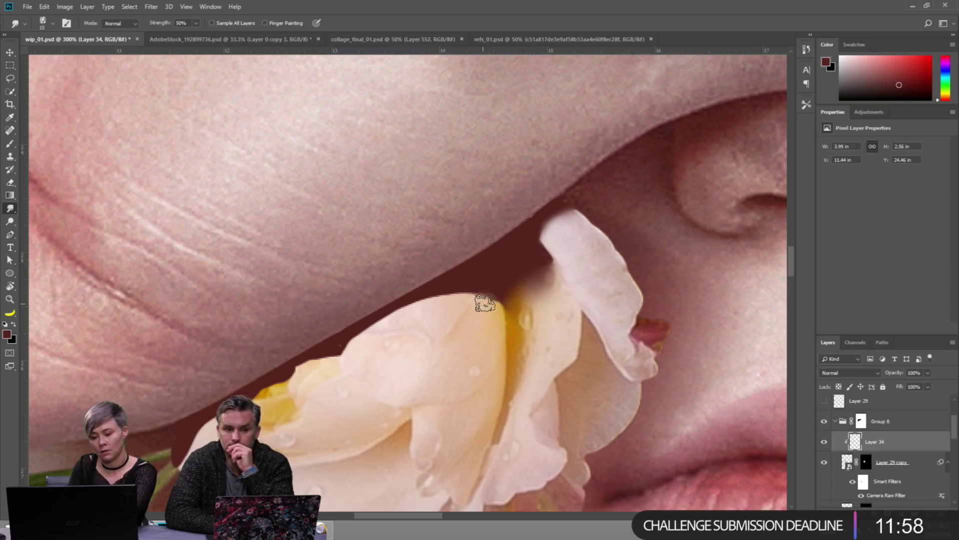
{"action": "key", "text": "bracketright"}
{"action": "key", "text": "bracketright"}
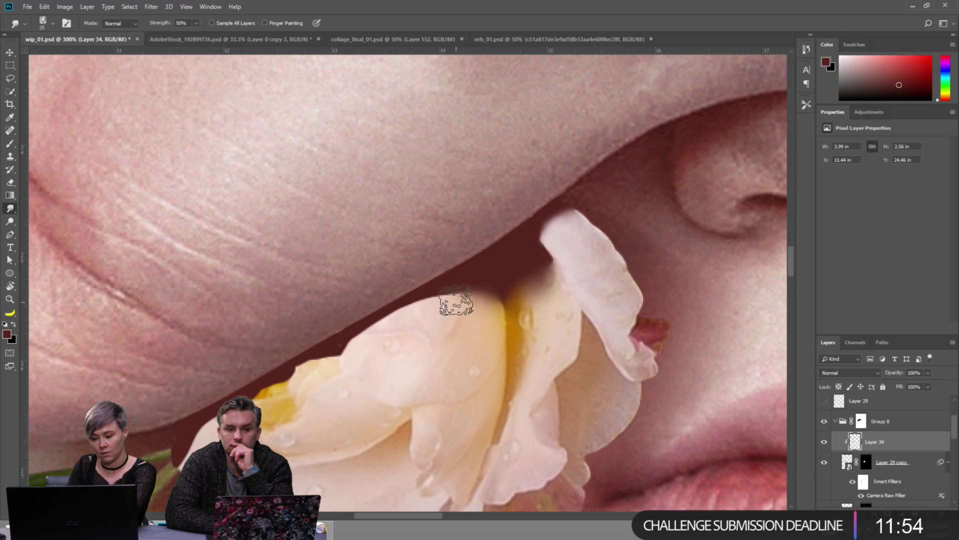
Soften the shadow's edge along the large petal's upper contour towards the rose's yellow centre with a smaller Smudge brush.
{"action": "key", "text": "bracketleft"}
{"action": "key", "text": "bracketleft"}
{"action": "key", "text": "bracketleft"}
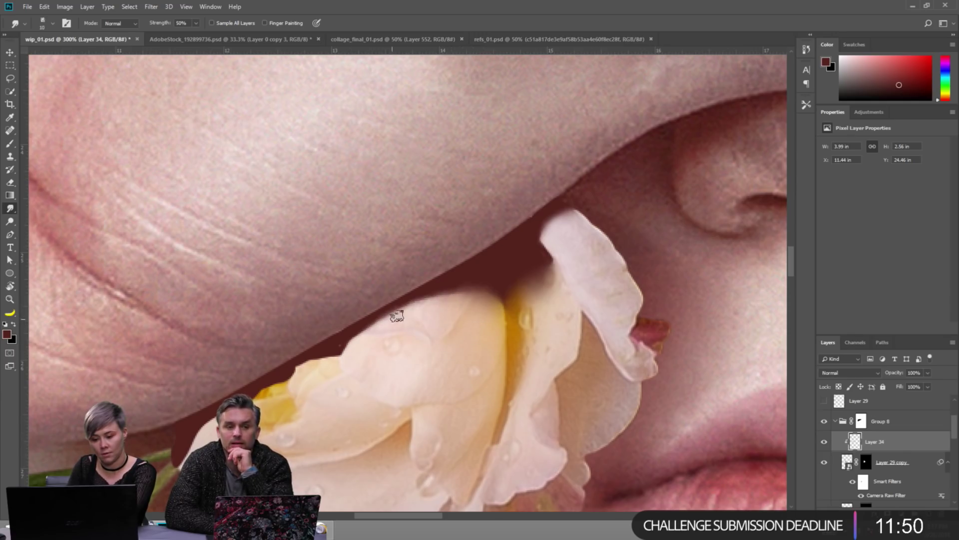
{"action": "key", "text": "bracketright"}
{"action": "key", "text": "bracketright"}
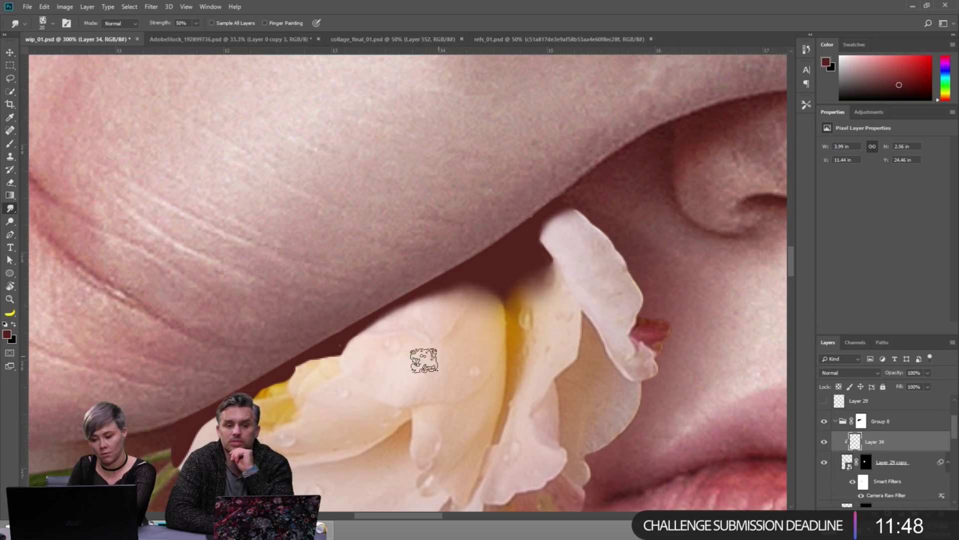
{"action": "key", "text": "bracketleft"}
{"action": "key", "text": "bracketleft"}
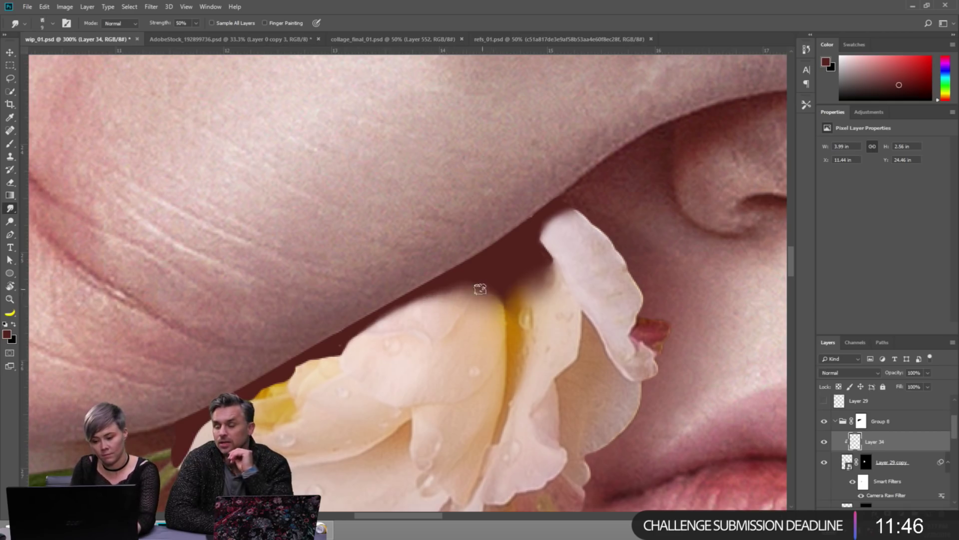
{"action": "left_click_drag", "start_coordinate": [360, 350], "coordinate": [435, 299]}
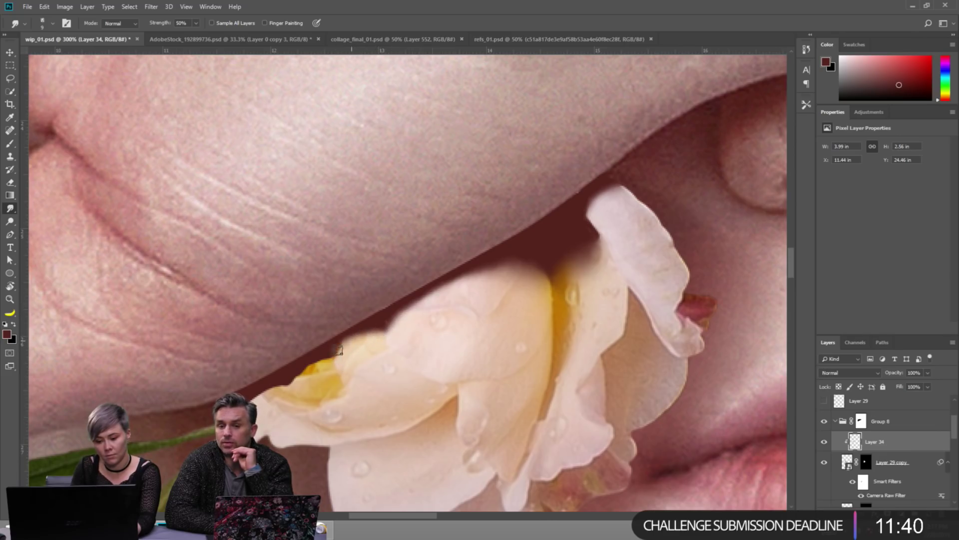
Check the shadow in the wider portrait and smudge its edge down the outer petal beside the yellow centre.
{"action": "key", "text": "b"}
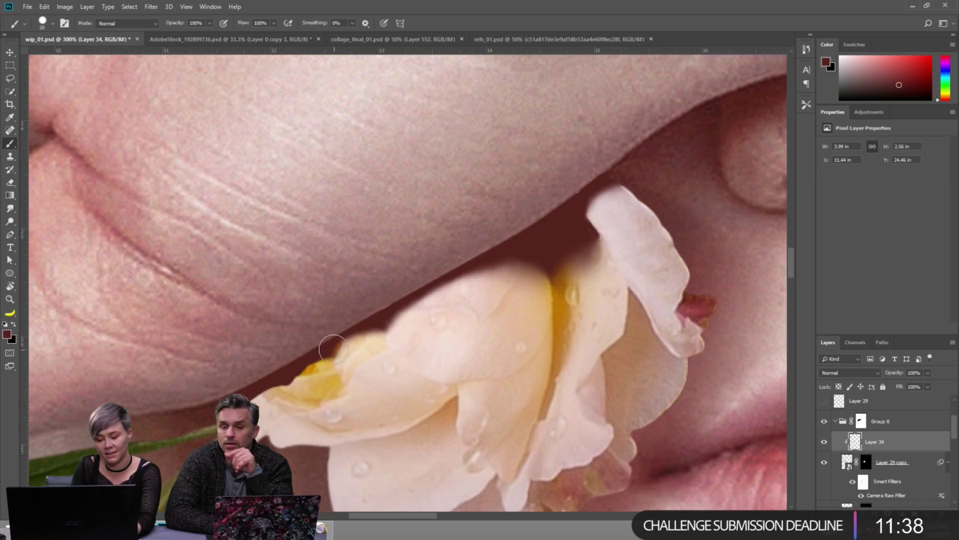
{"action": "key", "text": "b"}
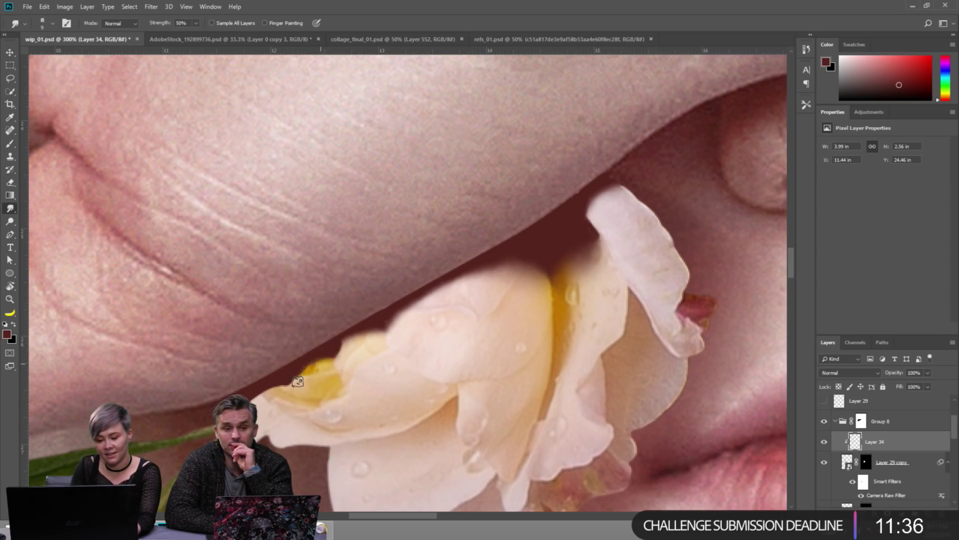
{"action": "left_click", "coordinate": [373, 355], "text": "ctrl+alt"}
{"action": "left_click", "coordinate": [372, 357], "text": "ctrl+alt"}
{"action": "left_click", "coordinate": [371, 358], "text": "ctrl+alt"}
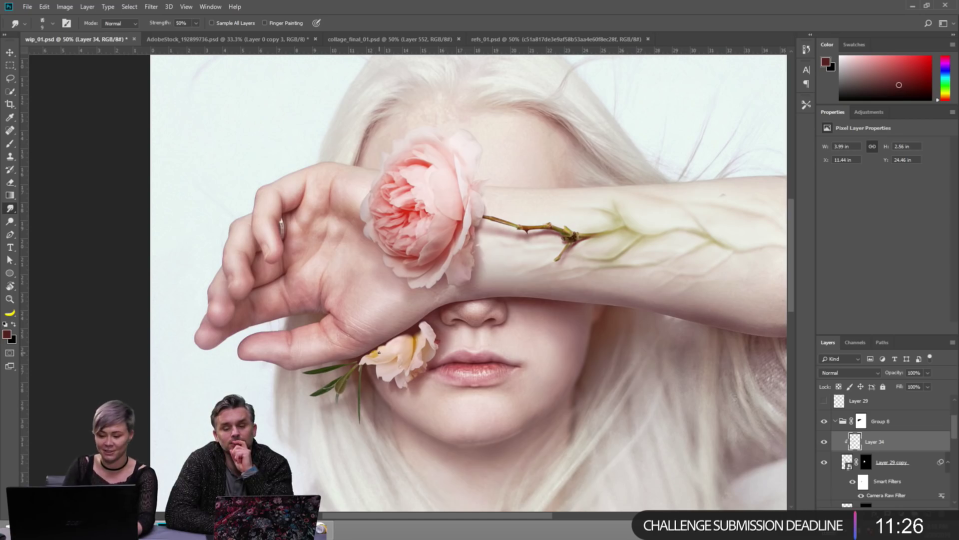
{"action": "left_click", "coordinate": [368, 389], "text": "ctrl"}
{"action": "left_click", "coordinate": [369, 389], "text": "ctrl"}
{"action": "left_click", "coordinate": [411, 270], "text": "ctrl"}
{"action": "left_click", "coordinate": [412, 270], "text": "ctrl"}
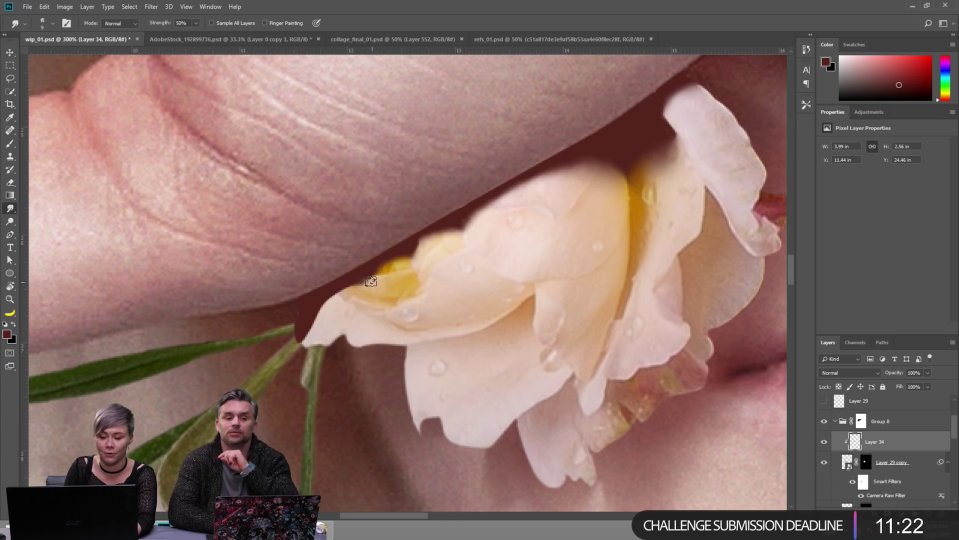
{"action": "left_click_drag", "start_coordinate": [340, 291], "coordinate": [310, 328]}
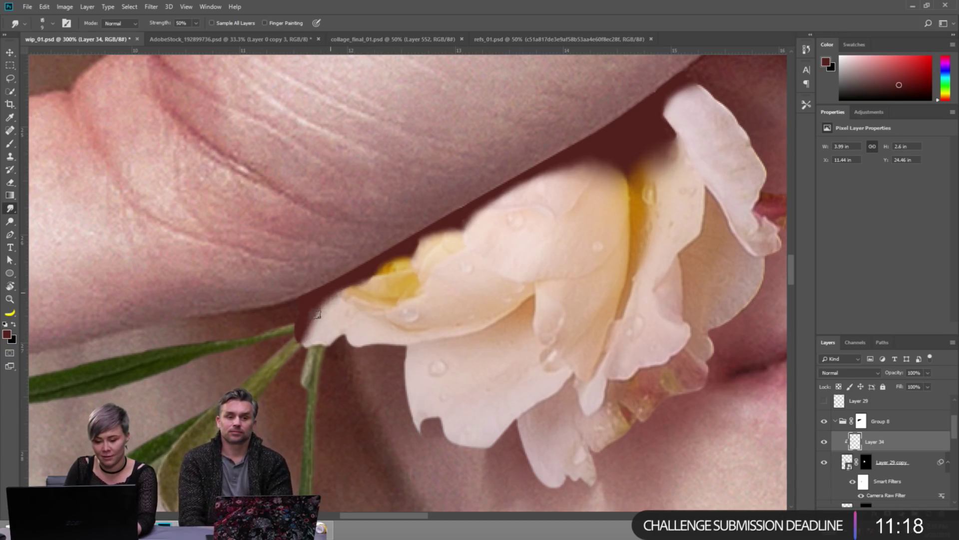
Enlarge the Smudge brush to 20 px and blend the end of the shadow on the petal tip near the leaves.
{"action": "key", "text": "bracketright"}
{"action": "key", "text": "bracketright"}
{"action": "key", "text": "bracketright"}
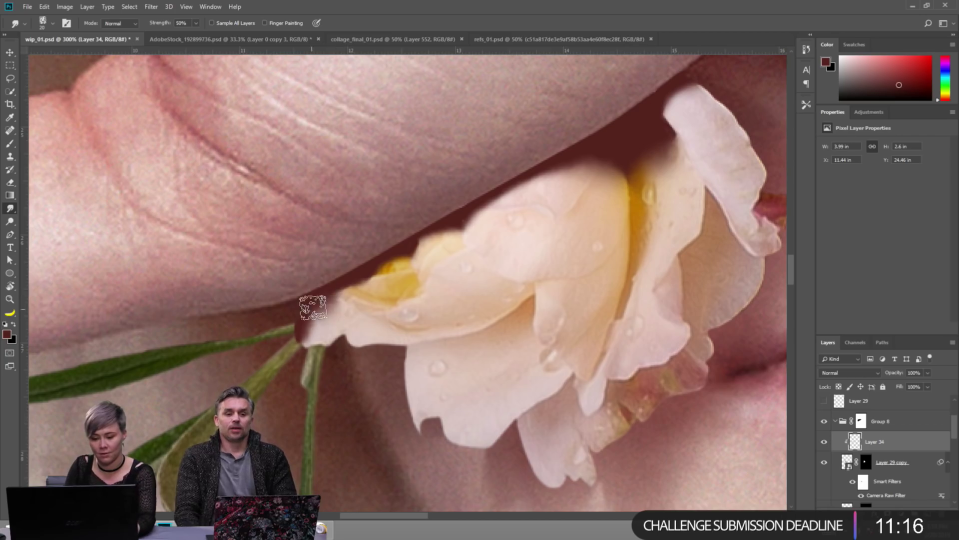
{"action": "mouse_move", "coordinate": [314, 307]}
{"action": "left_mouse_down"}
{"action": "mouse_move", "coordinate": [318, 325]}
{"action": "mouse_move", "coordinate": [333, 302]}
{"action": "mouse_move", "coordinate": [317, 300]}
{"action": "mouse_move", "coordinate": [294, 344]}
{"action": "left_mouse_up"}
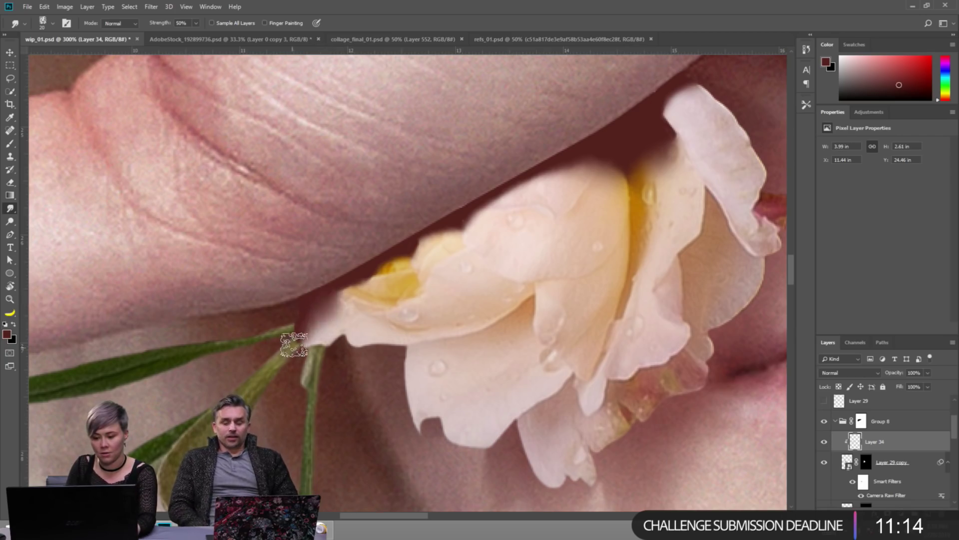
Hide Layer 34, load its painted shape as a selection, and create a new layer above it masked by that selection.
{"action": "scroll", "coordinate": [375, 317], "scroll_direction": "down", "scroll_amount": 1}
{"action": "key", "text": "v"}
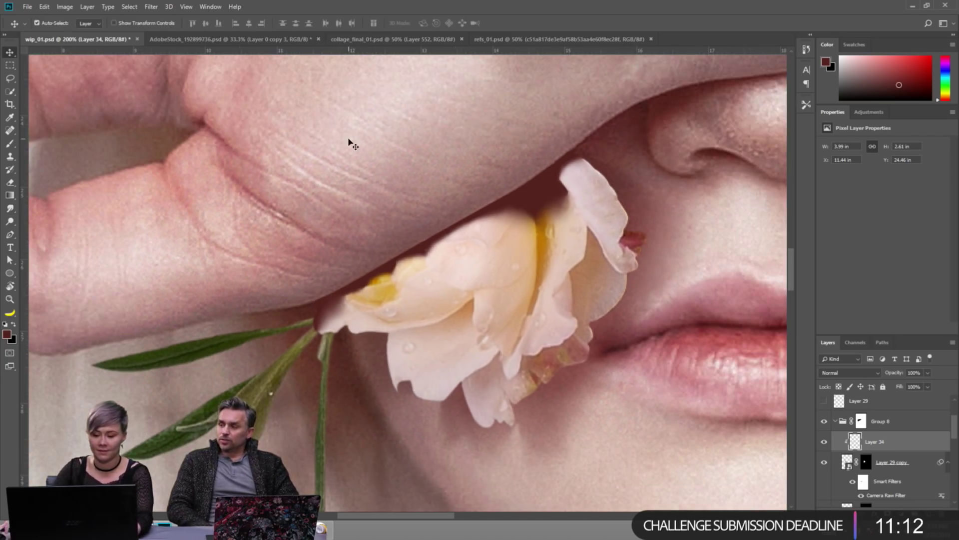
{"action": "key", "text": "ctrl+minus"}
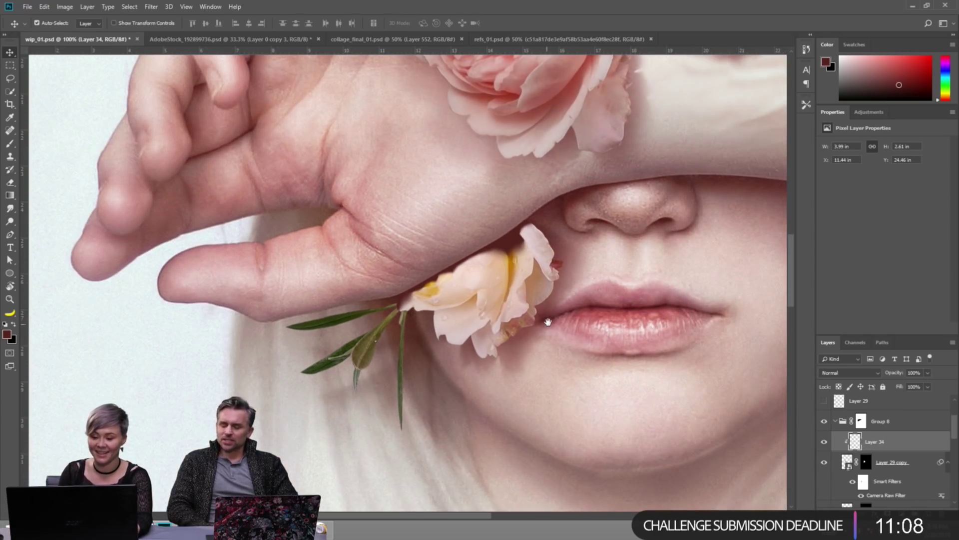
{"action": "left_click_drag", "start_coordinate": [584, 324], "coordinate": [577, 346]}
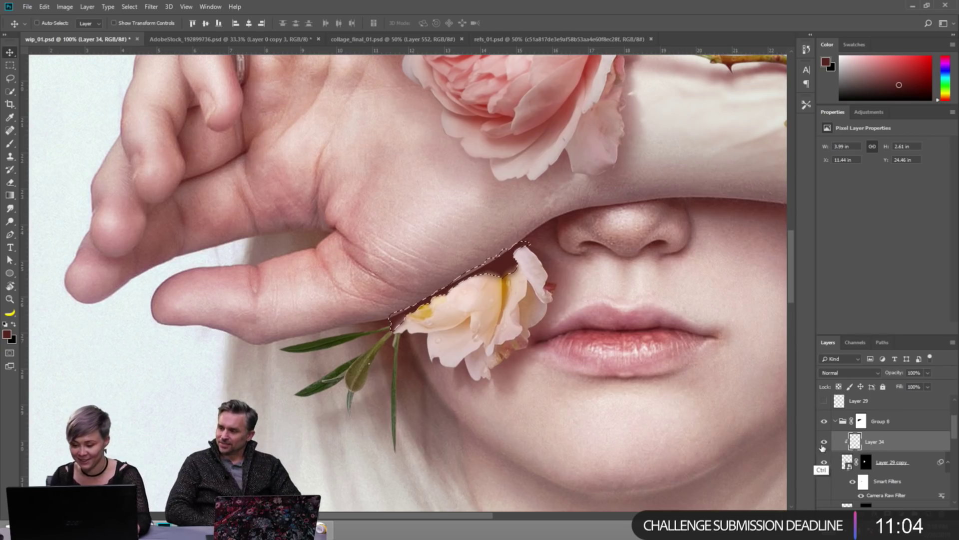
{"action": "left_click", "coordinate": [824, 441]}
{"action": "left_click", "coordinate": [856, 441], "text": "ctrl"}
{"action": "key", "text": "ctrl+j"}
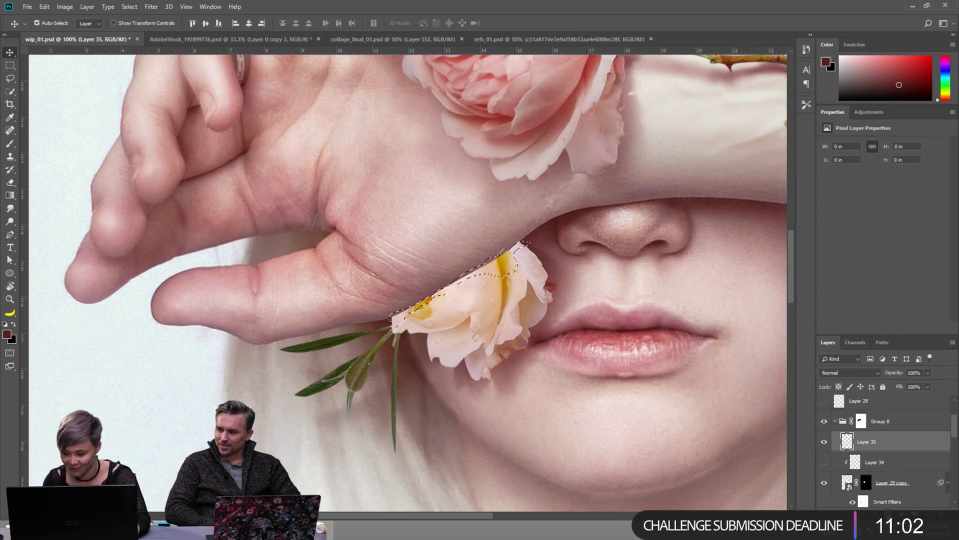
Paint a translucent shadow on Layer 35 along the hand's edge over the rose using the Soft Round Pressure Opacity brush.
{"action": "key", "text": "b"}
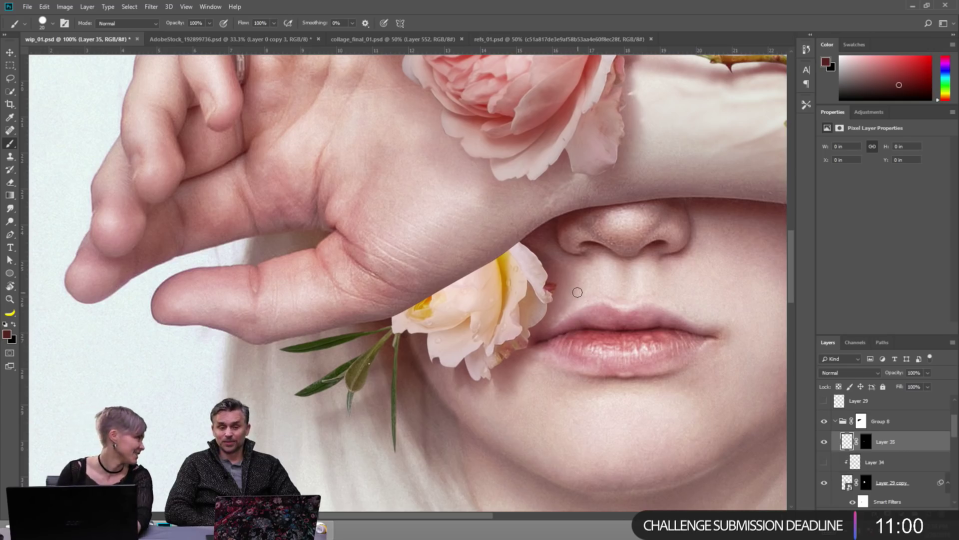
{"action": "right_click", "coordinate": [551, 292]}
{"action": "left_click", "coordinate": [644, 458]}
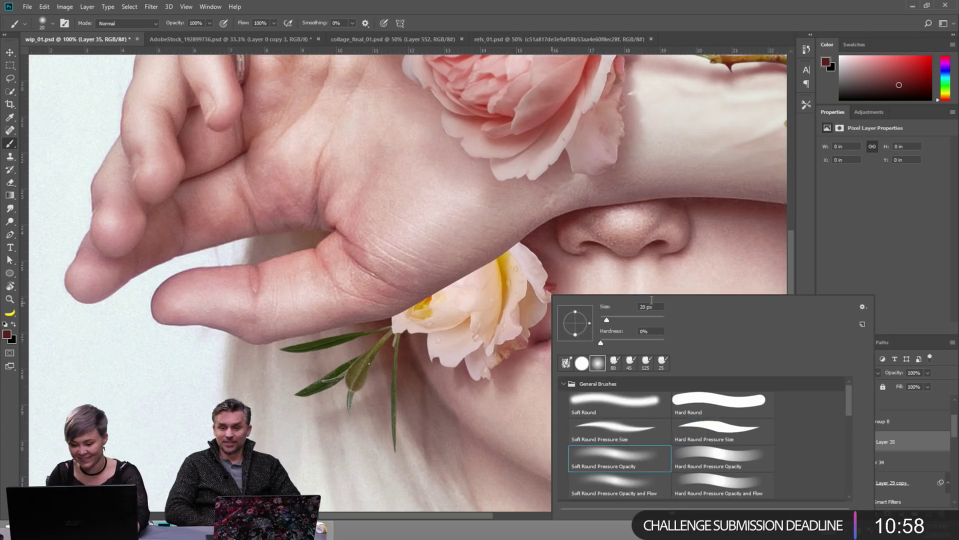
{"action": "left_click", "coordinate": [549, 250]}
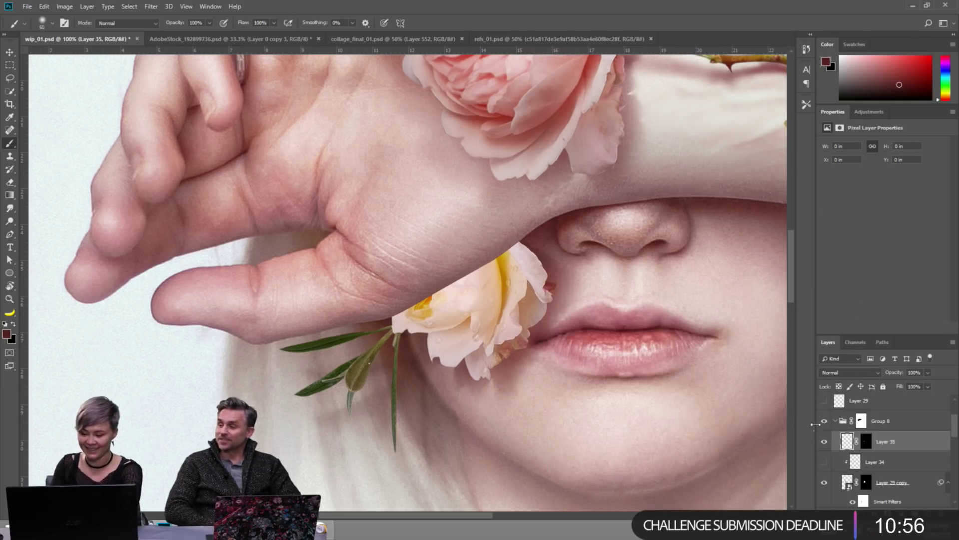
{"action": "mouse_move", "coordinate": [519, 270]}
{"action": "left_mouse_down"}
{"action": "mouse_move", "coordinate": [504, 253]}
{"action": "mouse_move", "coordinate": [511, 280]}
{"action": "mouse_move", "coordinate": [503, 253]}
{"action": "mouse_move", "coordinate": [511, 234]}
{"action": "mouse_move", "coordinate": [430, 292]}
{"action": "mouse_move", "coordinate": [492, 255]}
{"action": "mouse_move", "coordinate": [432, 304]}
{"action": "mouse_move", "coordinate": [503, 253]}
{"action": "mouse_move", "coordinate": [462, 270]}
{"action": "mouse_move", "coordinate": [479, 269]}
{"action": "mouse_move", "coordinate": [440, 309]}
{"action": "mouse_move", "coordinate": [427, 288]}
{"action": "mouse_move", "coordinate": [411, 334]}
{"action": "mouse_move", "coordinate": [423, 292]}
{"action": "mouse_move", "coordinate": [485, 262]}
{"action": "left_mouse_up"}
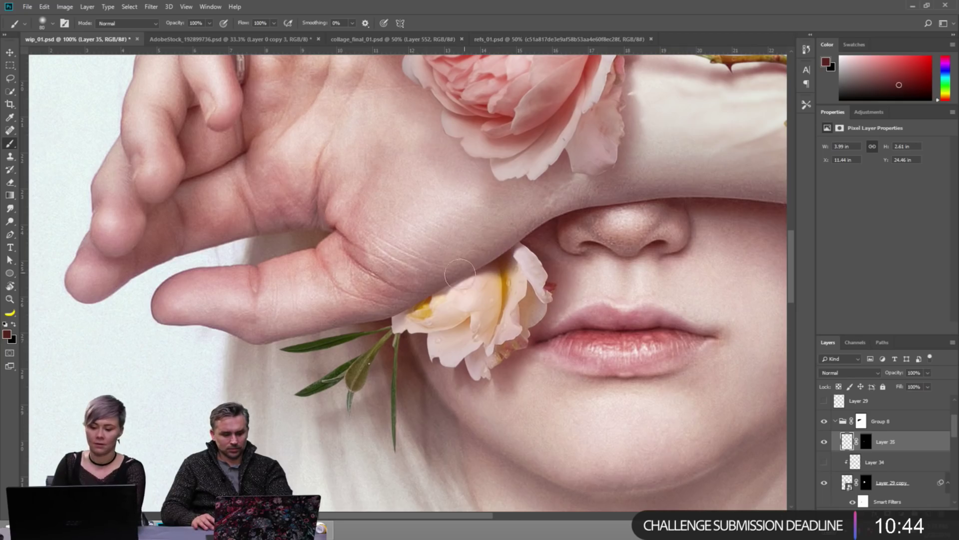
Raise the saturation of the Layer 35 shadow to about +25 with Hue/Saturation.
{"action": "key", "text": "ctrl"}
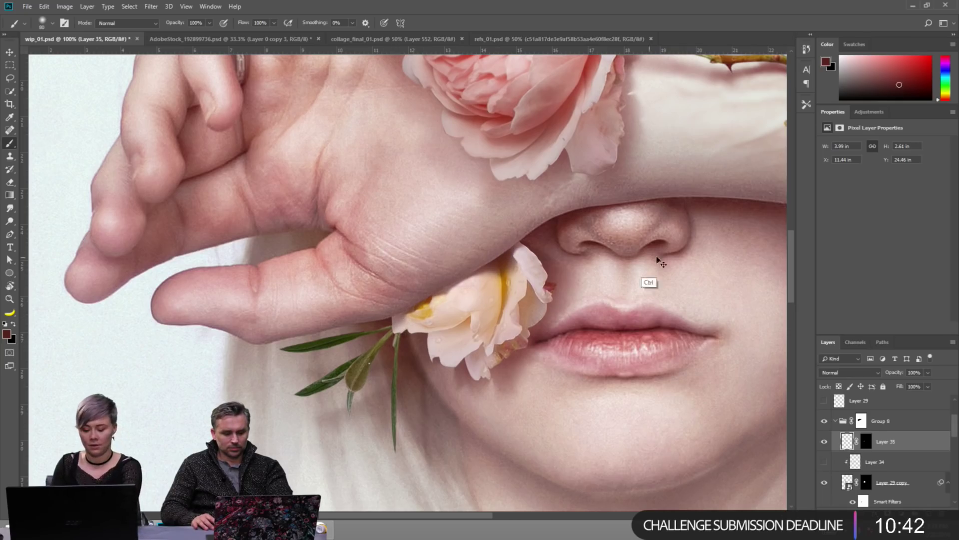
{"action": "key", "text": "ctrl+u"}
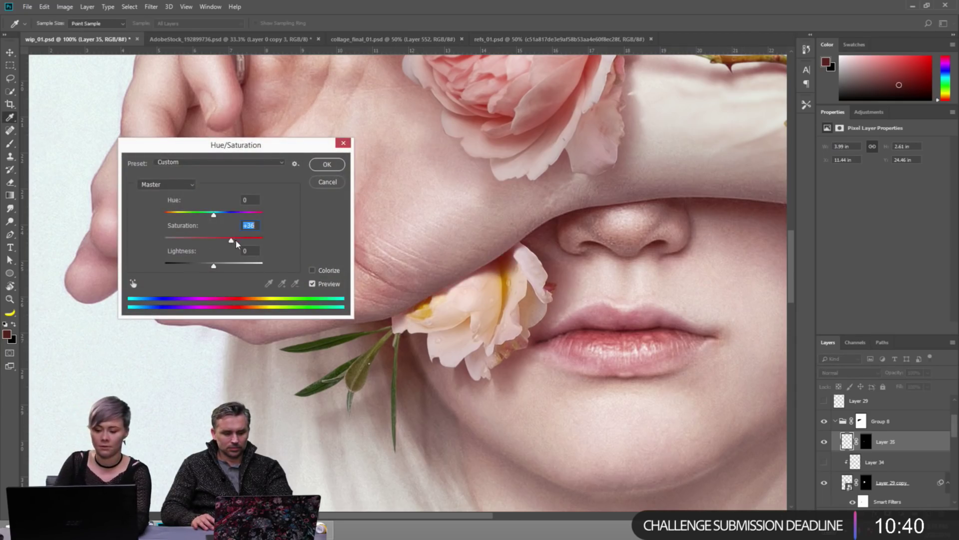
{"action": "left_click_drag", "start_coordinate": [224, 241], "coordinate": [227, 242]}
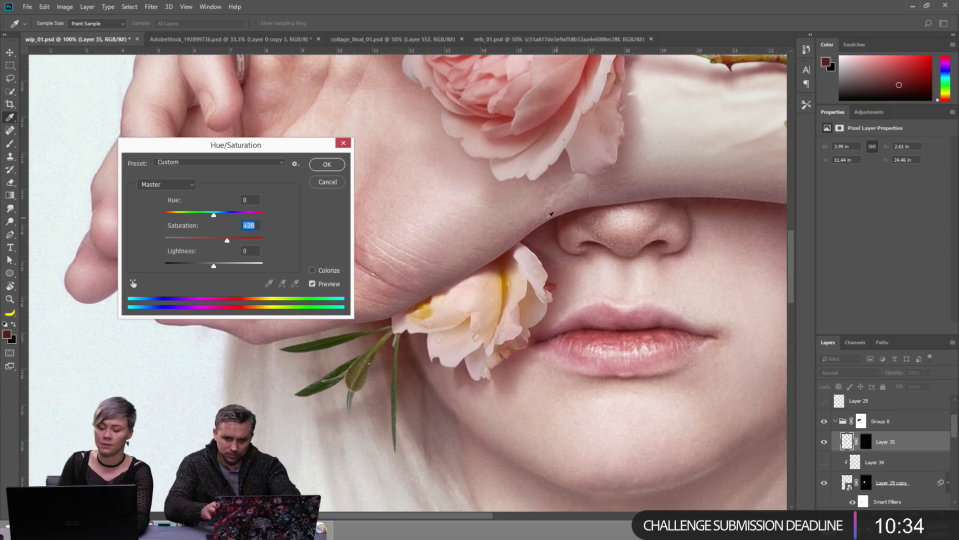
{"action": "left_click_drag", "start_coordinate": [227, 241], "coordinate": [225, 243]}
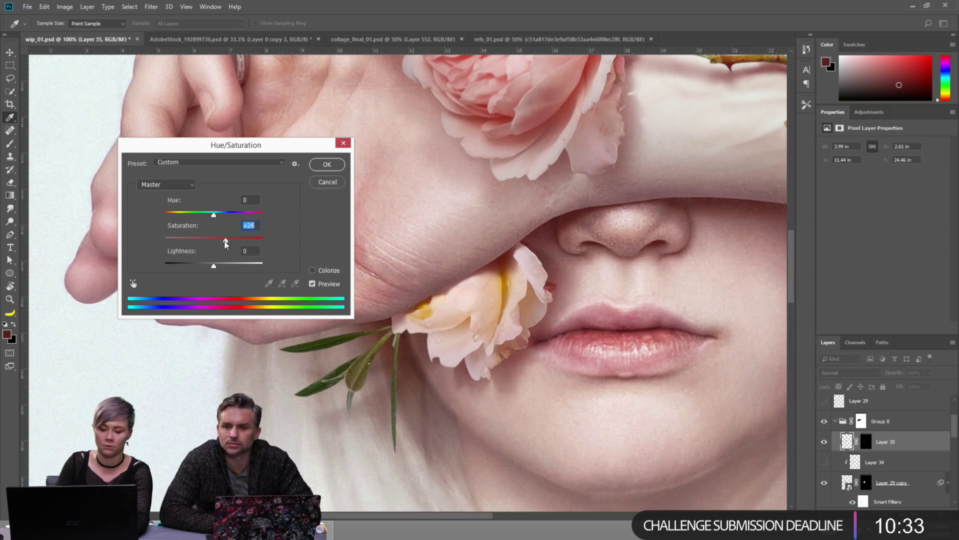
{"action": "left_click", "coordinate": [326, 164]}
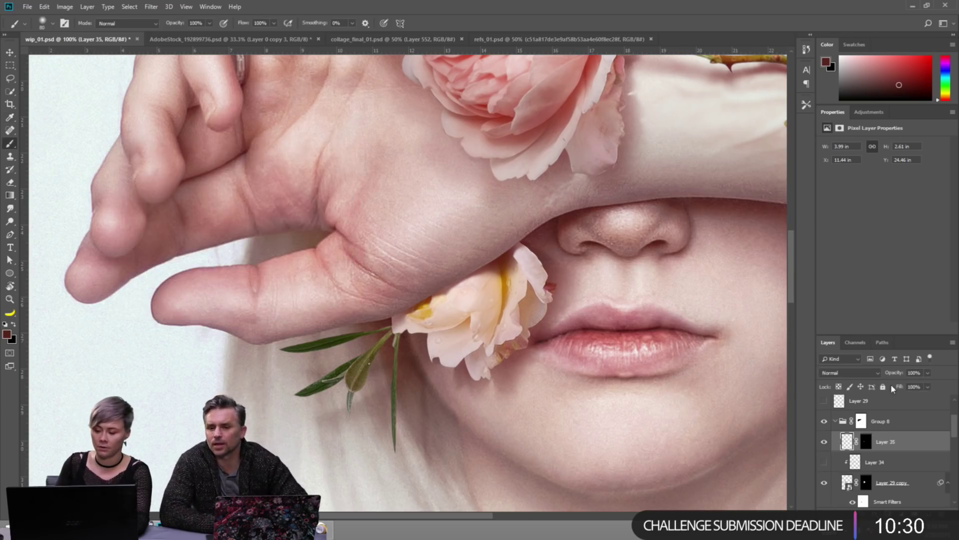
Lower Layer 35's fill to 89% and check the shadow in the wider portrait.
{"action": "mouse_move", "coordinate": [927, 386]}
{"action": "left_mouse_down"}
{"action": "mouse_move", "coordinate": [913, 397]}
{"action": "mouse_move", "coordinate": [924, 400]}
{"action": "left_mouse_up"}
{"action": "scroll", "coordinate": [529, 326], "scroll_direction": "down", "scroll_amount": 5}
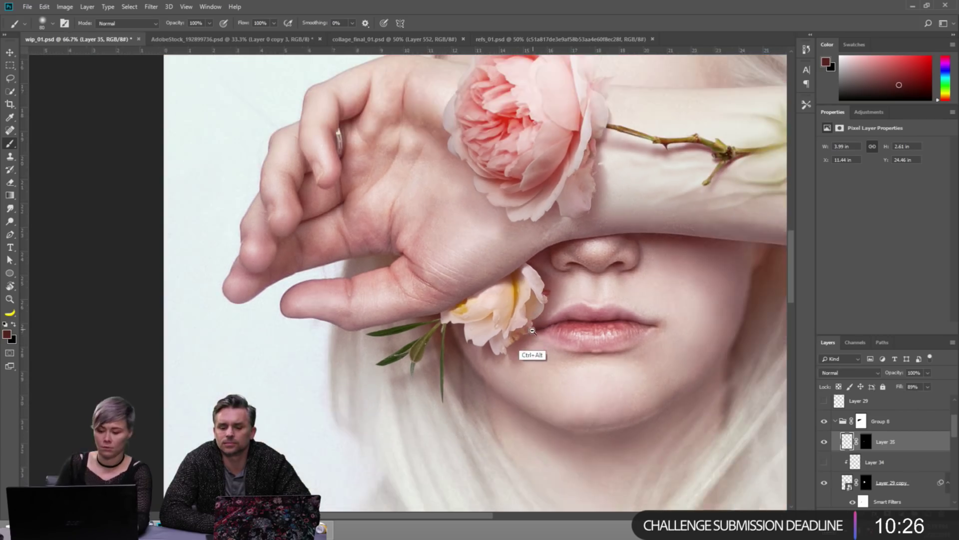
{"action": "key", "text": "v"}
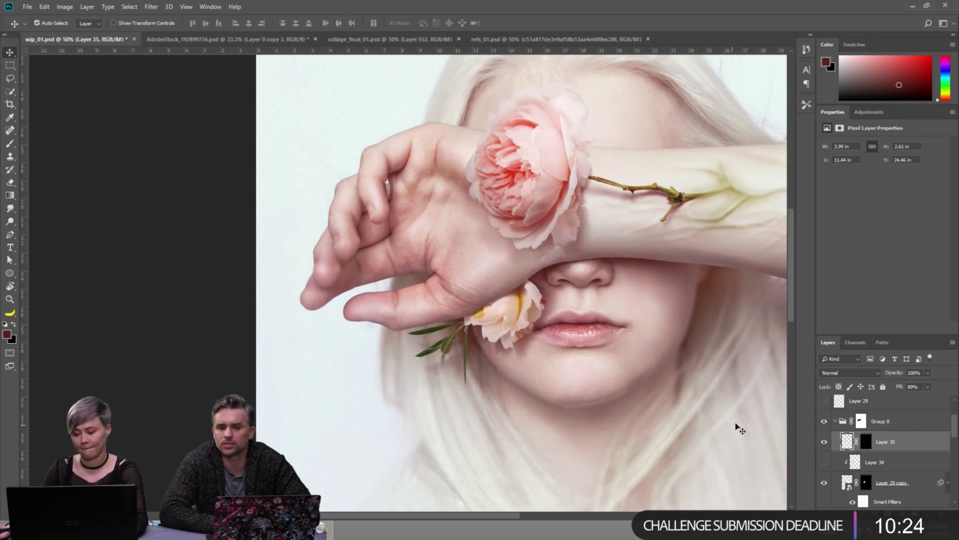
Lower the Exposure to -1.70 in the Camera Raw smart filter on the yellow rose layer, Layer 29 copy.
{"action": "scroll", "coordinate": [897, 466], "scroll_direction": "down", "scroll_amount": 1}
{"action": "double_click", "coordinate": [885, 492]}
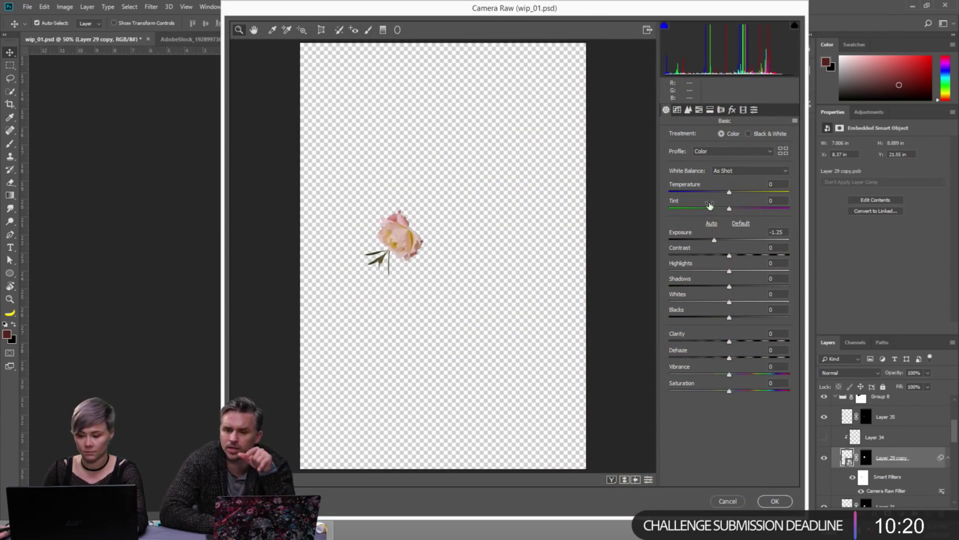
{"action": "left_click_drag", "start_coordinate": [704, 243], "coordinate": [710, 243]}
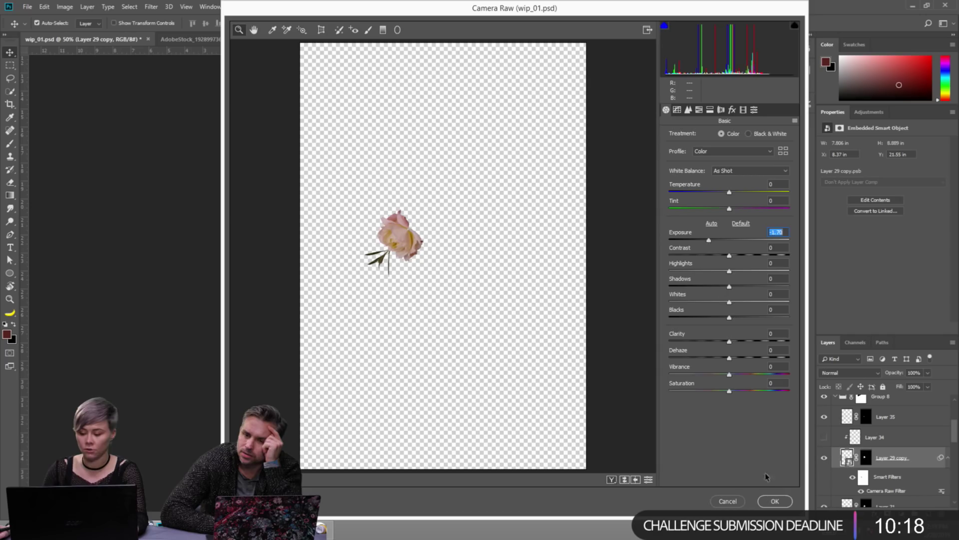
{"action": "left_click", "coordinate": [775, 500]}
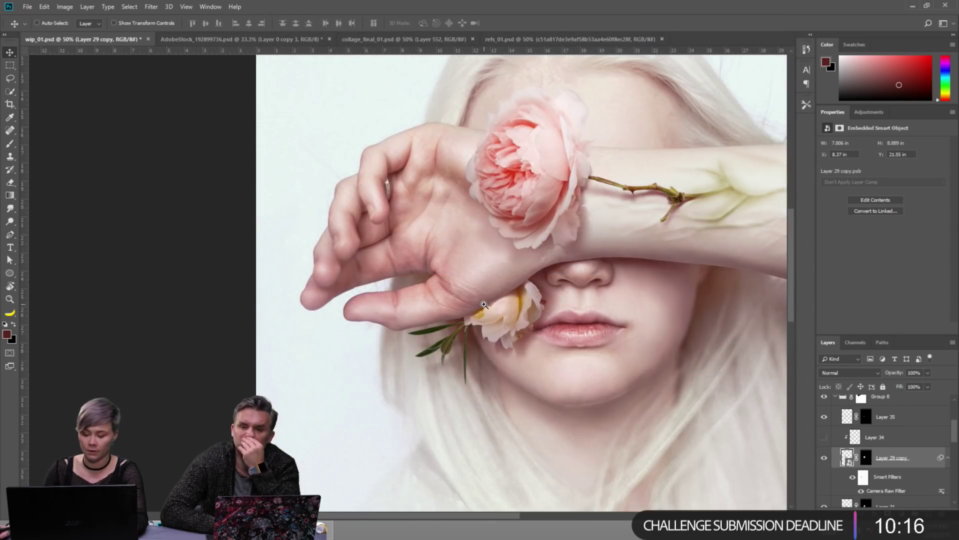
Add a new empty layer directly above Layer 29 in the portrait collage.
{"action": "left_click", "coordinate": [484, 304], "text": "ctrl"}
{"action": "left_click", "coordinate": [485, 304], "text": "ctrl+alt"}
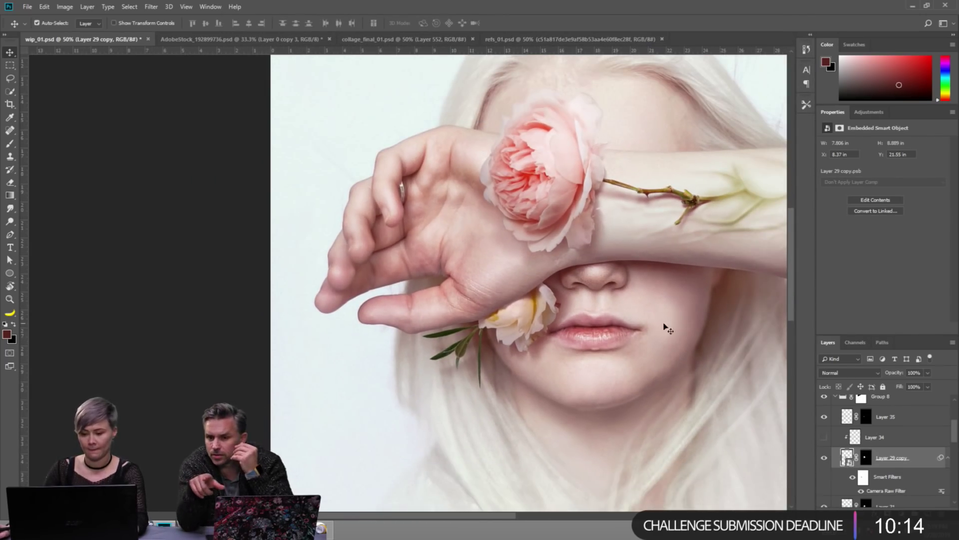
{"action": "scroll", "coordinate": [668, 330], "scroll_direction": "down", "scroll_amount": 2}
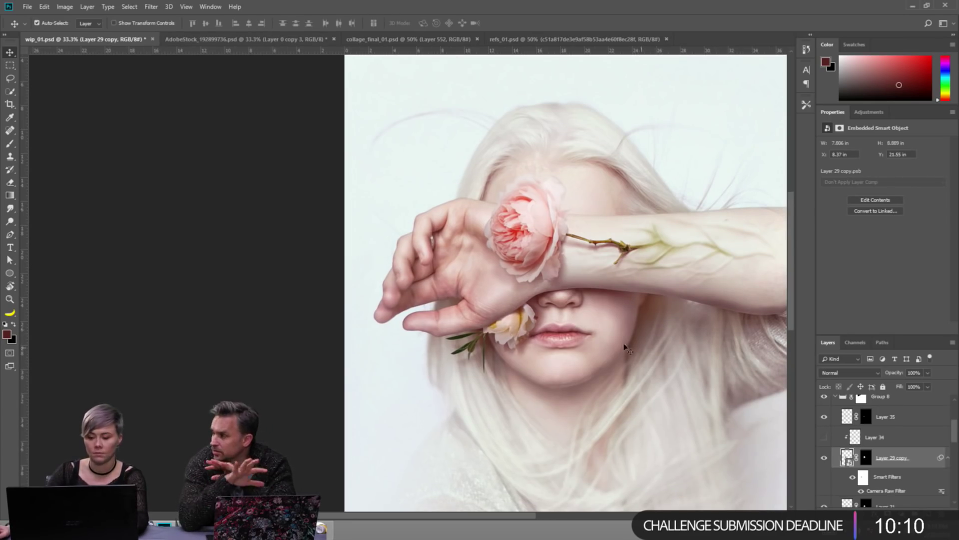
{"action": "scroll", "coordinate": [627, 349], "scroll_direction": "up", "scroll_amount": 2}
{"action": "scroll", "coordinate": [903, 436], "scroll_direction": "up", "scroll_amount": 2}
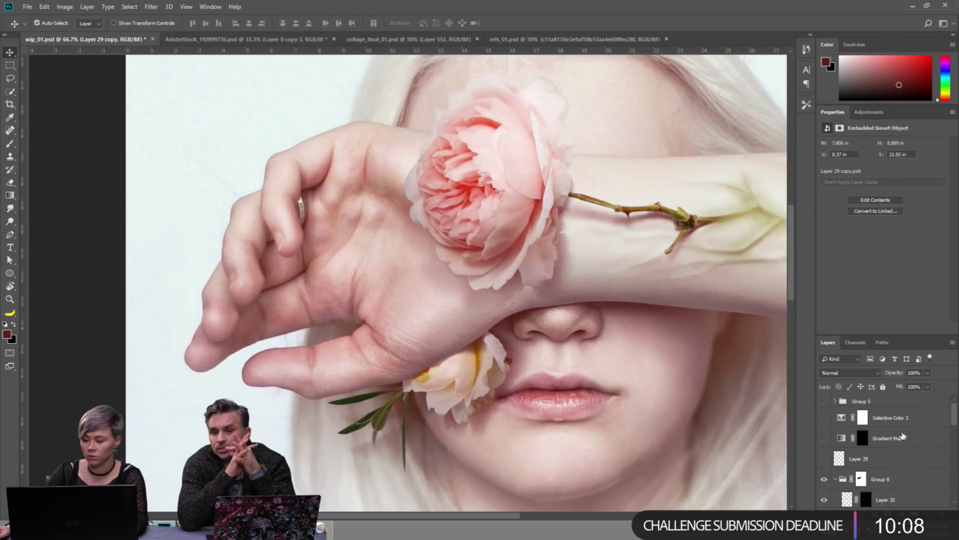
{"action": "left_click", "coordinate": [893, 461]}
{"action": "key", "text": "ctrl+shift+alt+n"}
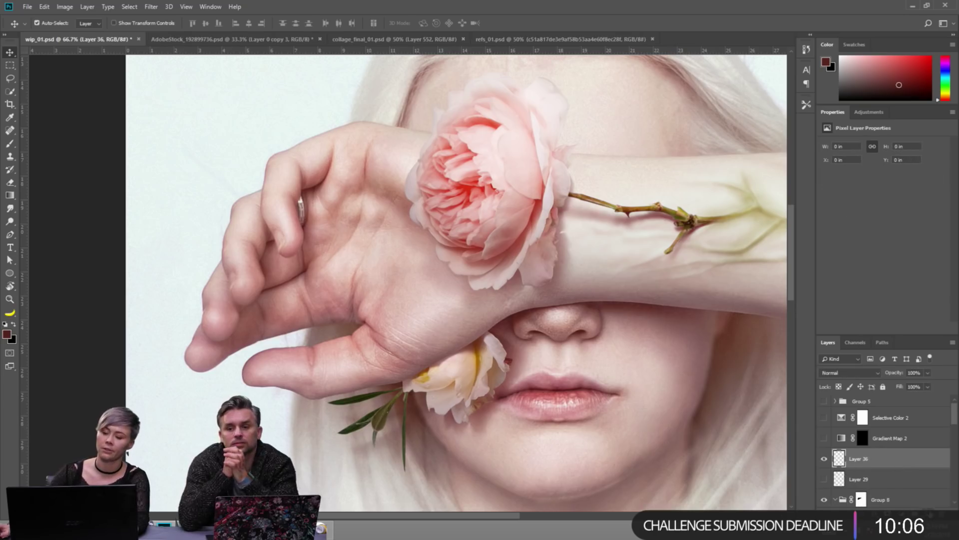
Fill the new layer with default black and raise its Hue/Saturation Lightness to 50 for a neutral grey.
{"action": "key", "text": "ctrl+u"}
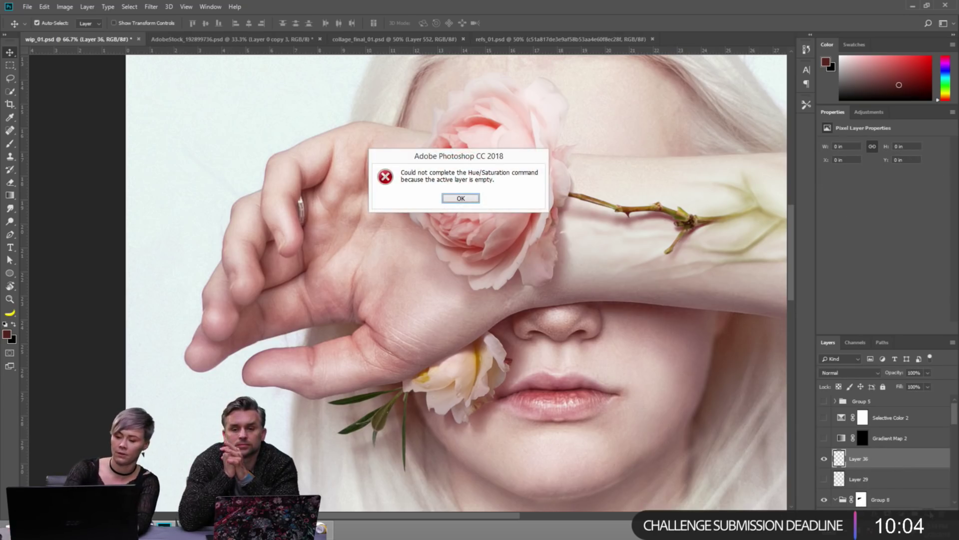
{"action": "key", "text": "Return"}
{"action": "key", "text": "alt+BackSpace"}
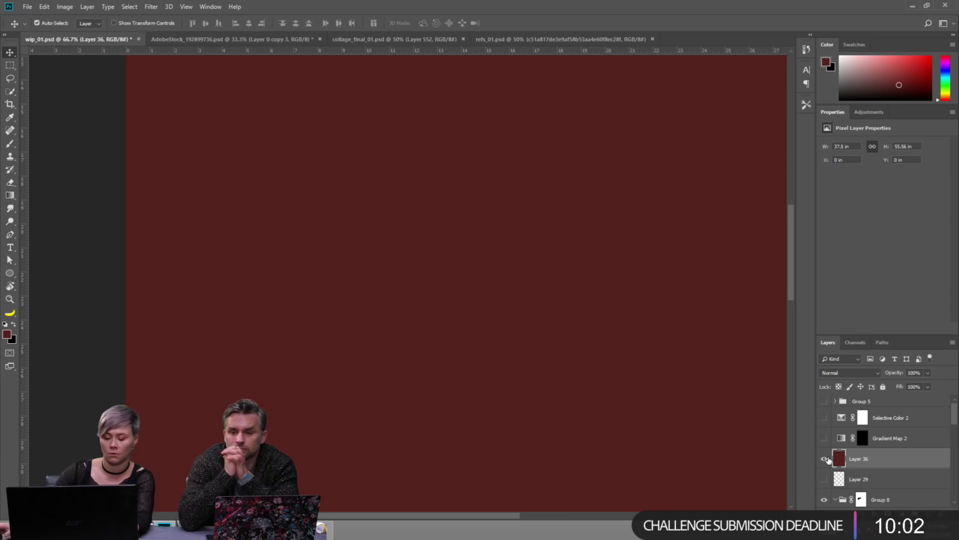
{"action": "key", "text": "s"}
{"action": "key", "text": "d"}
{"action": "key", "text": "alt+BackSpace"}
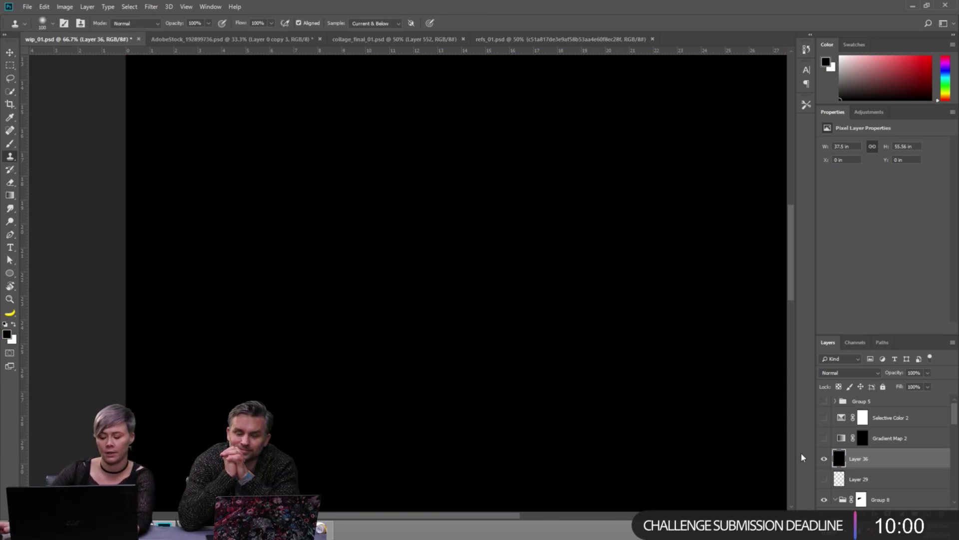
{"action": "key", "text": "ctrl+u"}
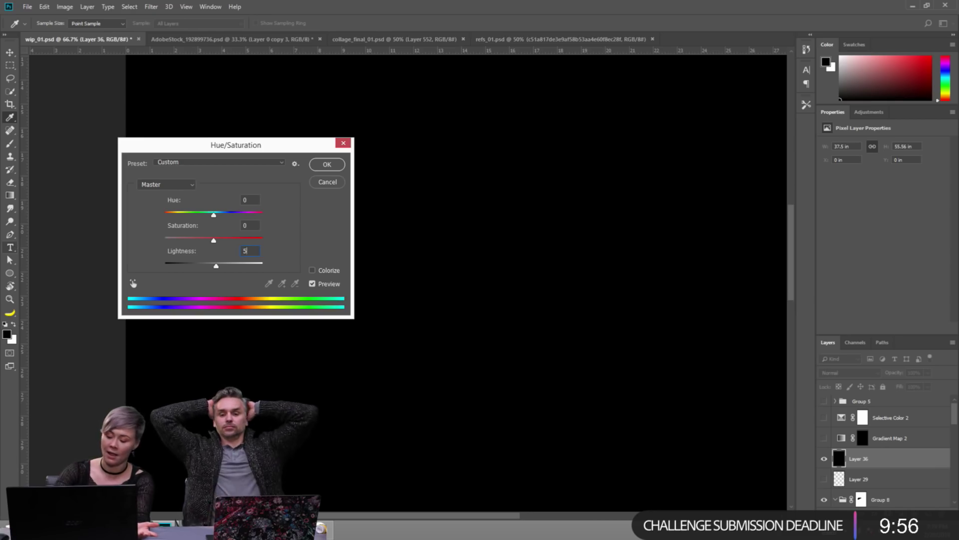
{"action": "type", "text": "50"}
{"action": "key", "text": "Return"}
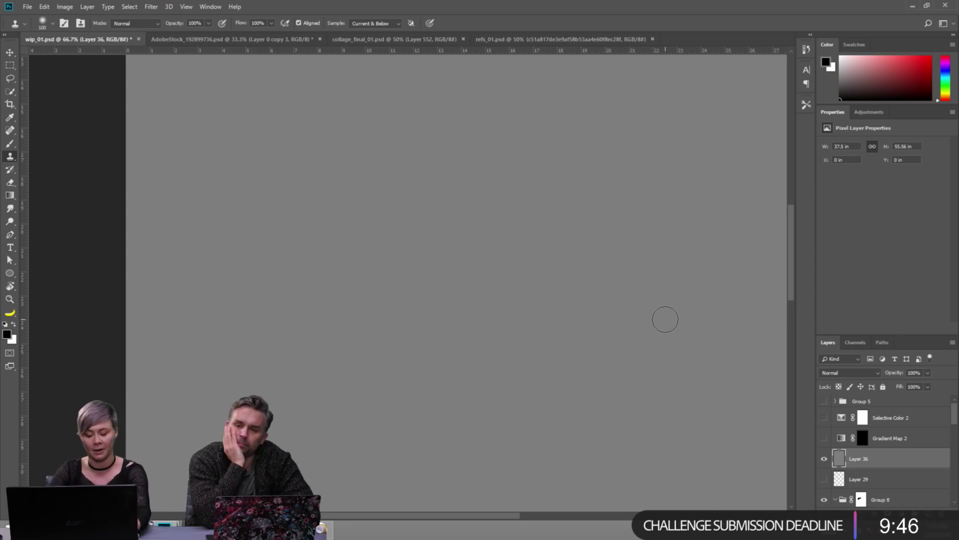
{"action": "key", "text": "x"}
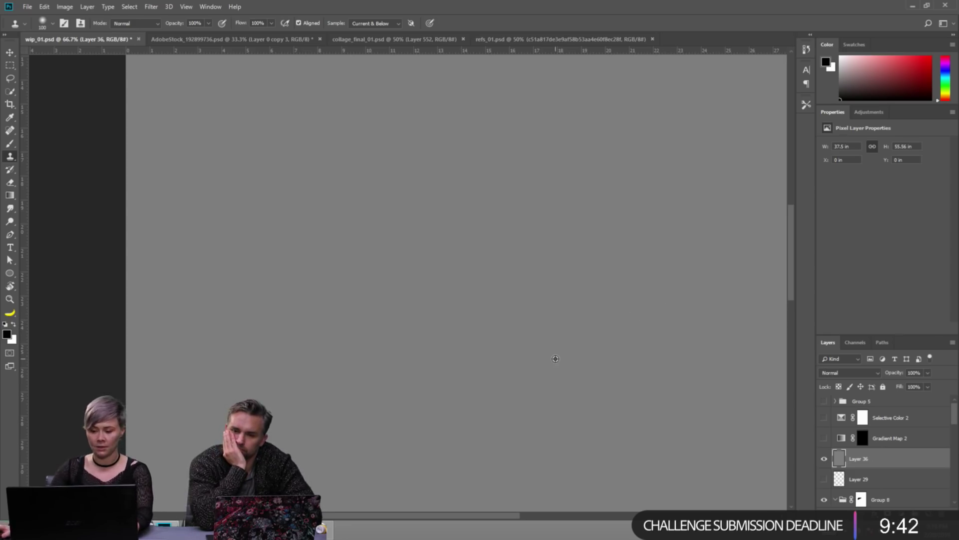
{"action": "key", "text": "c"}
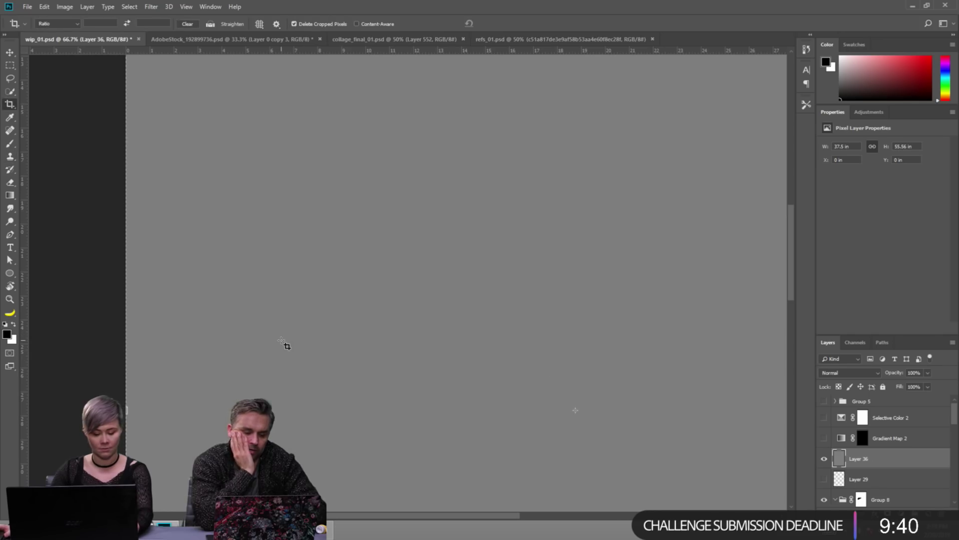
{"action": "key", "text": "ctrl"}
{"action": "key", "text": "x"}
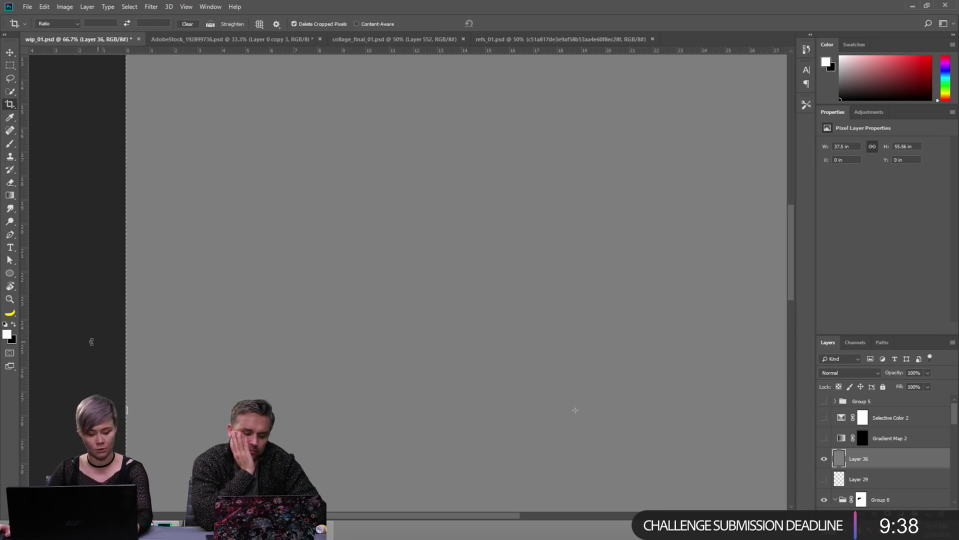
{"action": "key", "text": "x"}
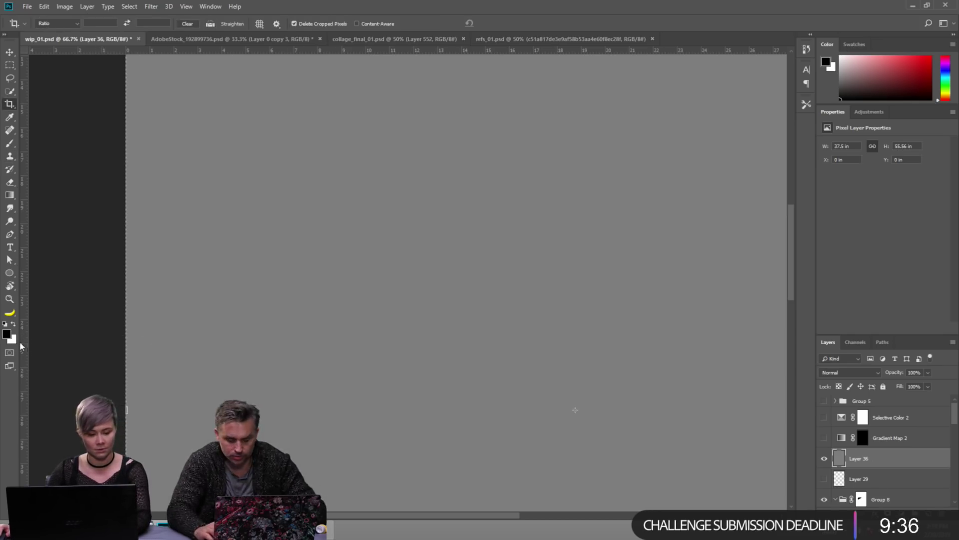
Pick bright red as the foreground color and reset the colors to default black and white.
{"action": "left_click", "coordinate": [9, 52]}
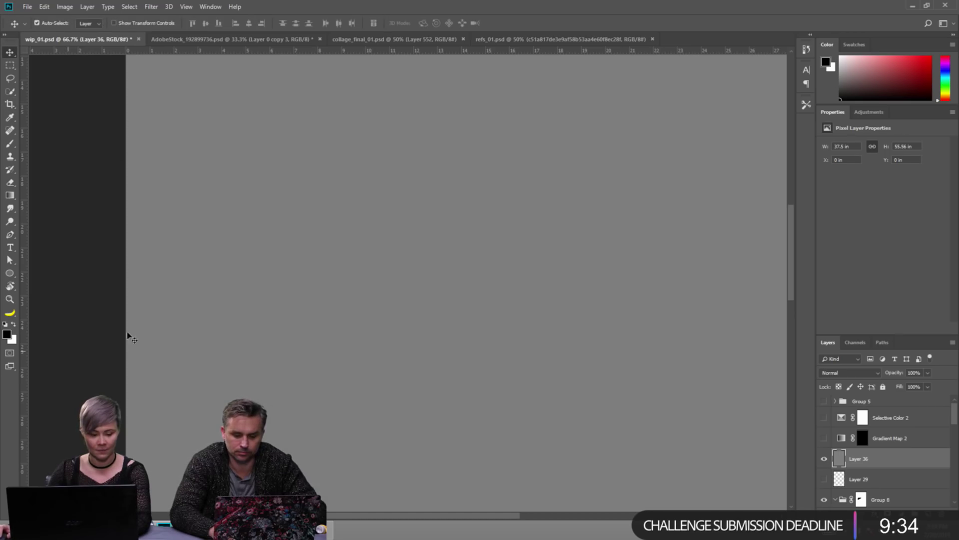
{"action": "left_click", "coordinate": [928, 57]}
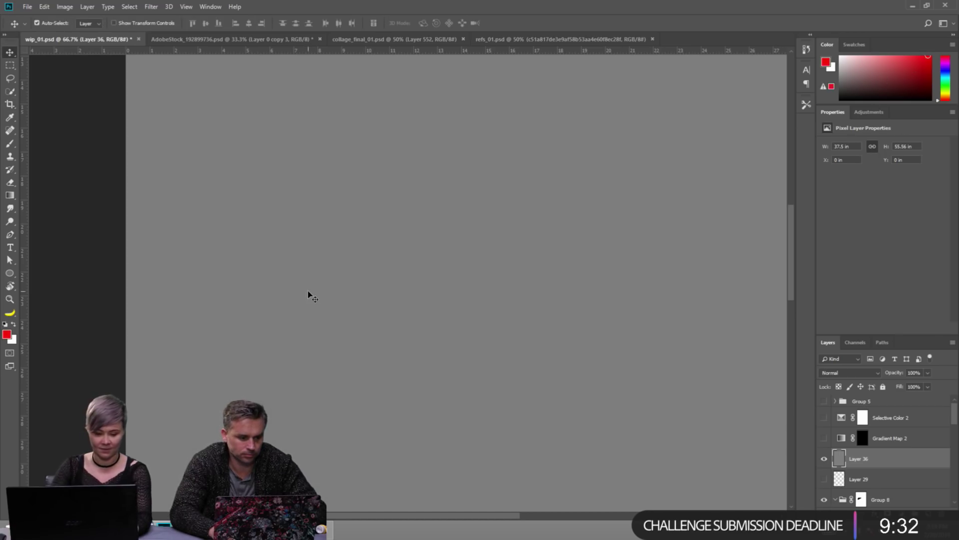
{"action": "key", "text": "d"}
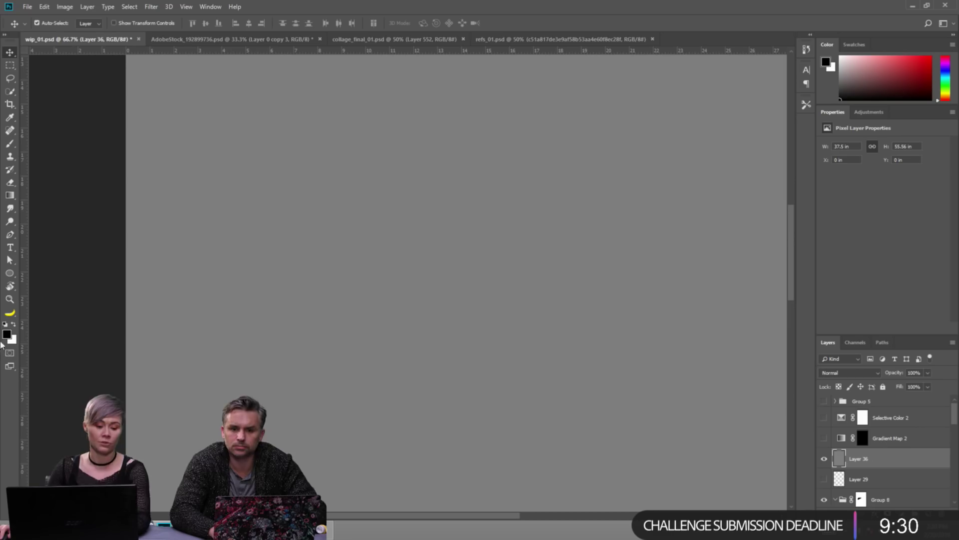
{"action": "left_click", "coordinate": [929, 57]}
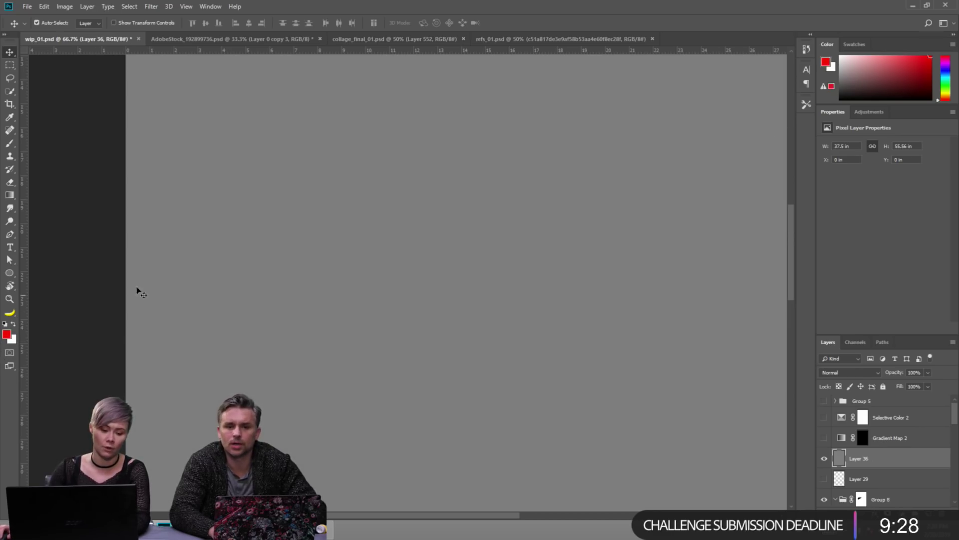
{"action": "key", "text": "d"}
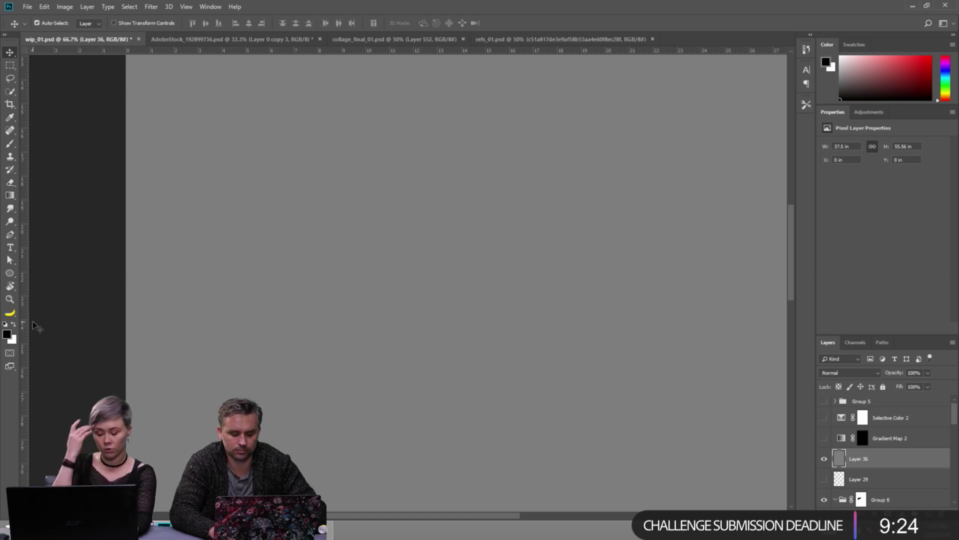
Refill the grey layer with black and set its Lightness to 50 with Hue/Saturation.
{"action": "key", "text": "alt+BackSpace"}
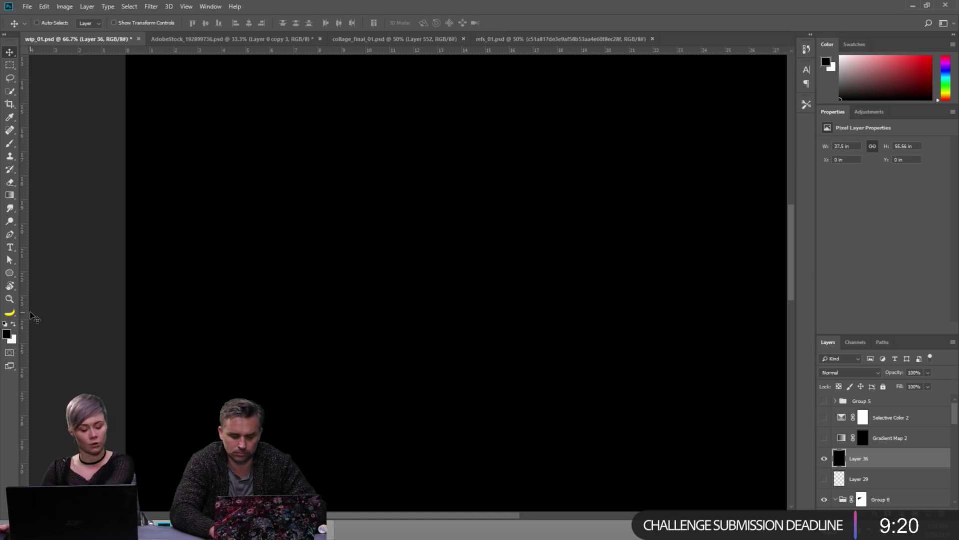
{"action": "key", "text": "ctrl+u"}
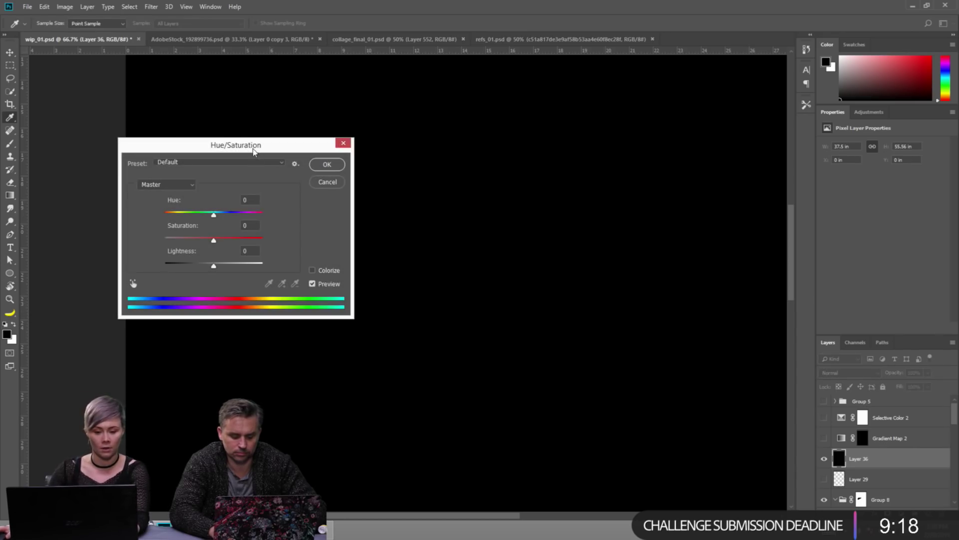
{"action": "left_click_drag", "start_coordinate": [254, 148], "coordinate": [400, 145]}
{"action": "left_click", "coordinate": [398, 242]}
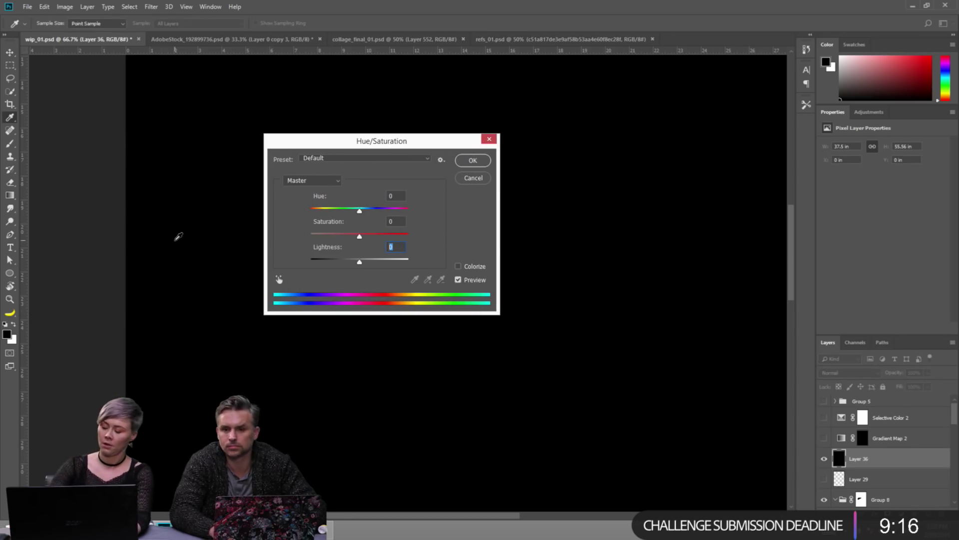
{"action": "type", "text": "50"}
{"action": "key", "text": "Return"}
{"action": "key", "text": "v"}
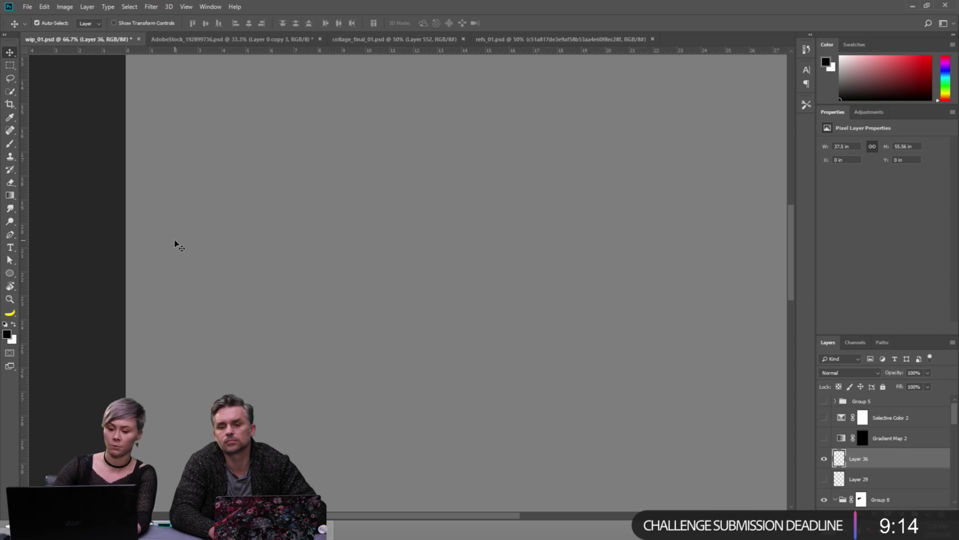
Convert the grey layer to a smart object and apply Add Noise at 5.82%, Uniform and Monochromatic.
{"action": "right_click", "coordinate": [885, 464]}
{"action": "left_click", "coordinate": [869, 173]}
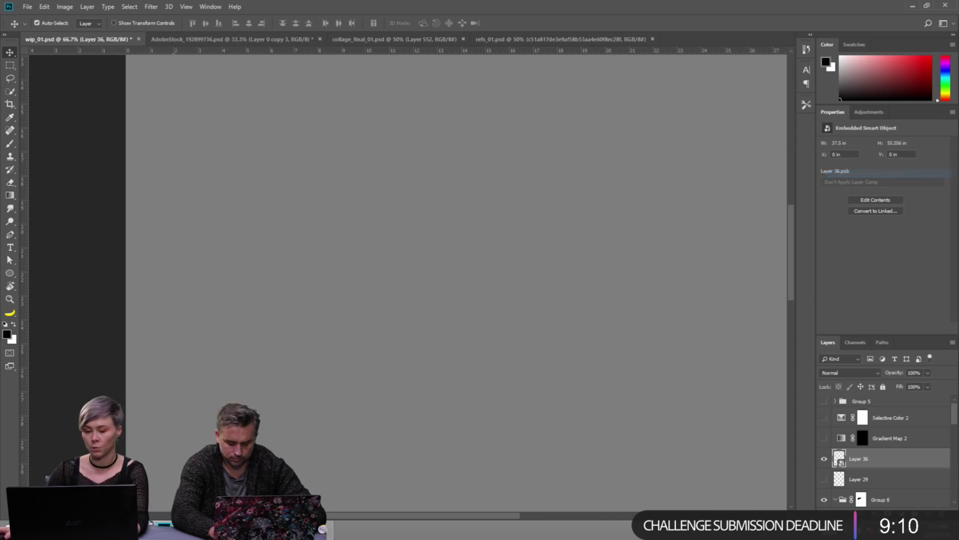
{"action": "left_click", "coordinate": [151, 7]}
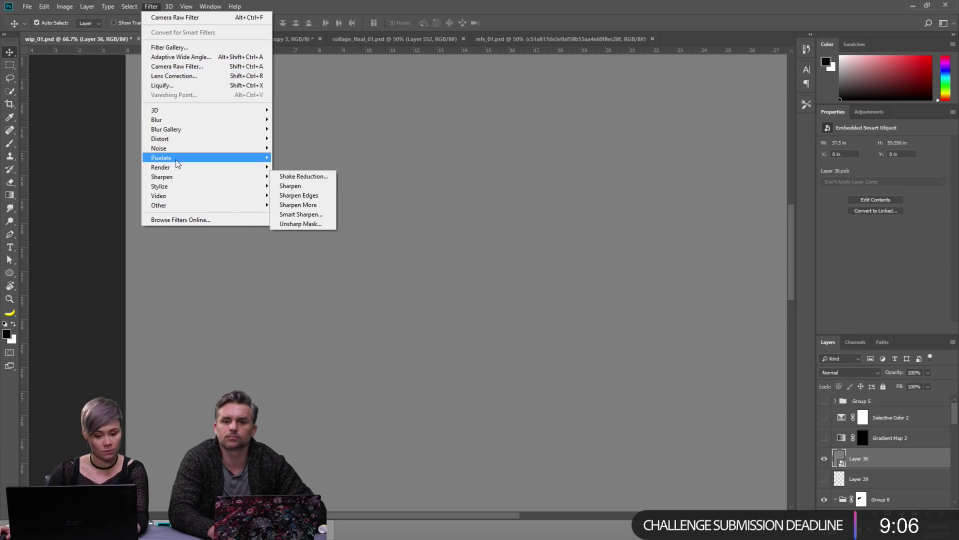
{"action": "mouse_move", "coordinate": [165, 148]}
{"action": "left_click", "coordinate": [296, 149]}
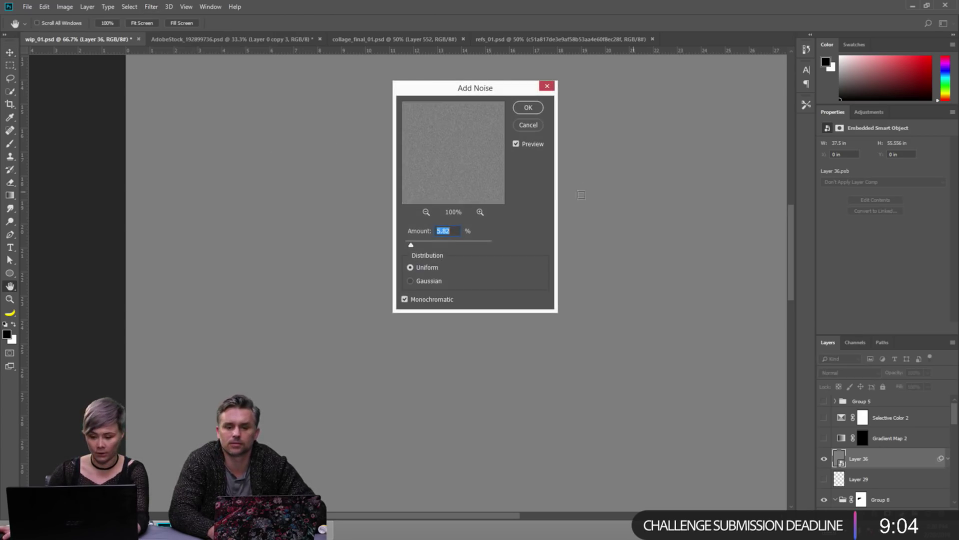
{"action": "left_click", "coordinate": [528, 107]}
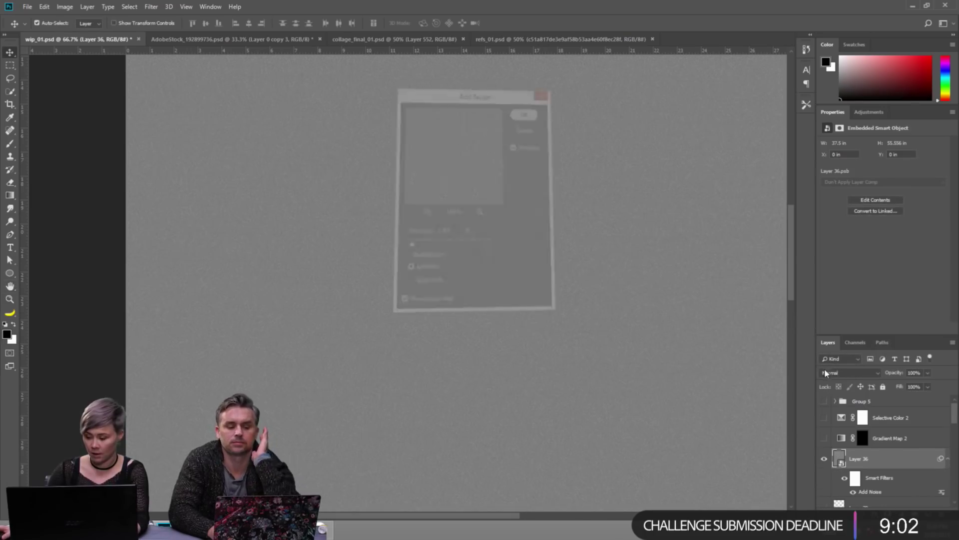
Set the noise layer's blend mode to Overlay and check the grain on the arm up close.
{"action": "left_click", "coordinate": [867, 372]}
{"action": "left_click", "coordinate": [860, 245]}
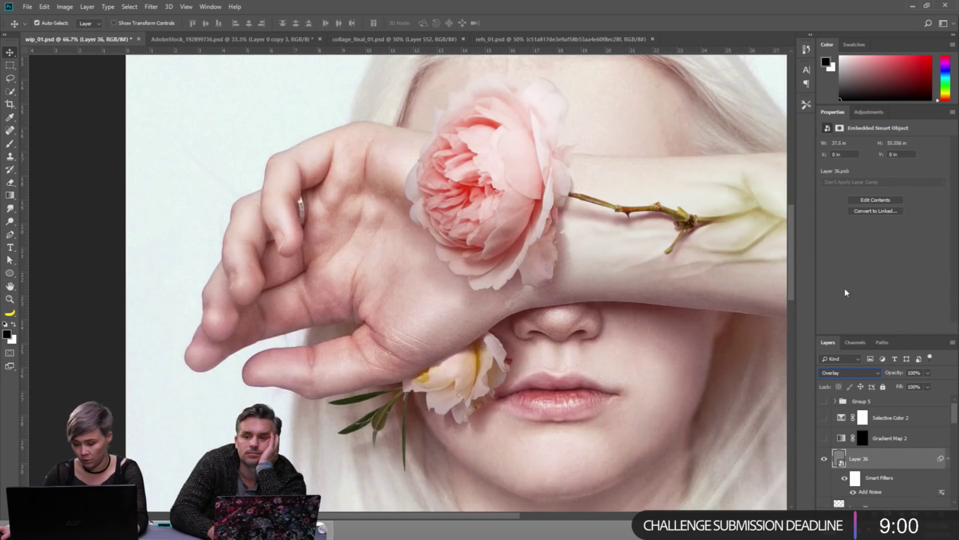
{"action": "left_click_drag", "start_coordinate": [553, 278], "coordinate": [628, 253]}
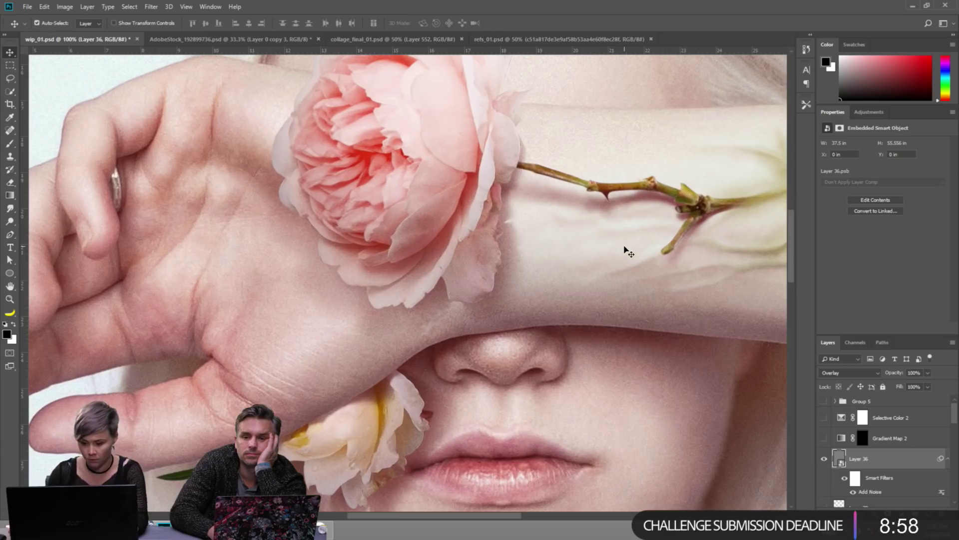
{"action": "left_click", "coordinate": [858, 375]}
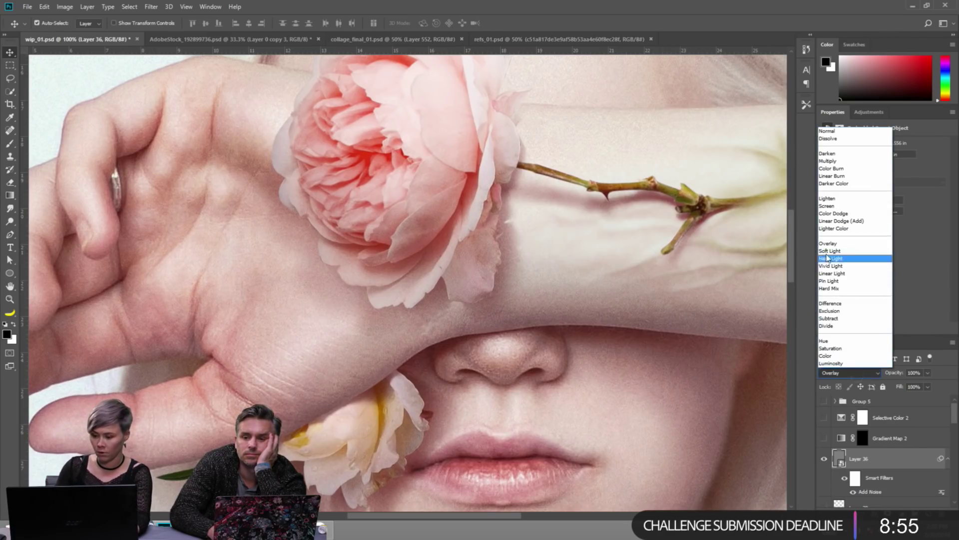
{"action": "left_click", "coordinate": [875, 464]}
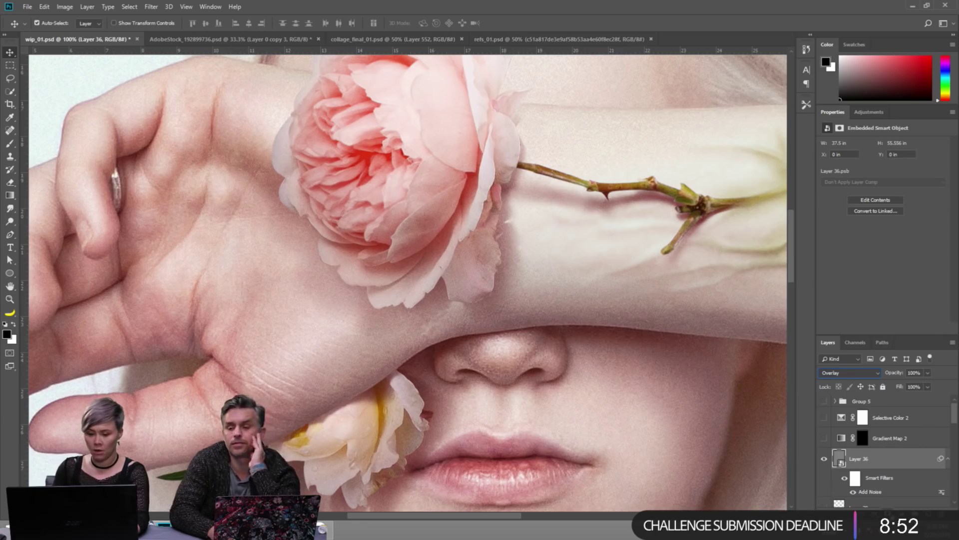
Add a layer mask to the noise layer, inverted to black, and switch to the Brush tool.
{"action": "left_click", "coordinate": [872, 531]}
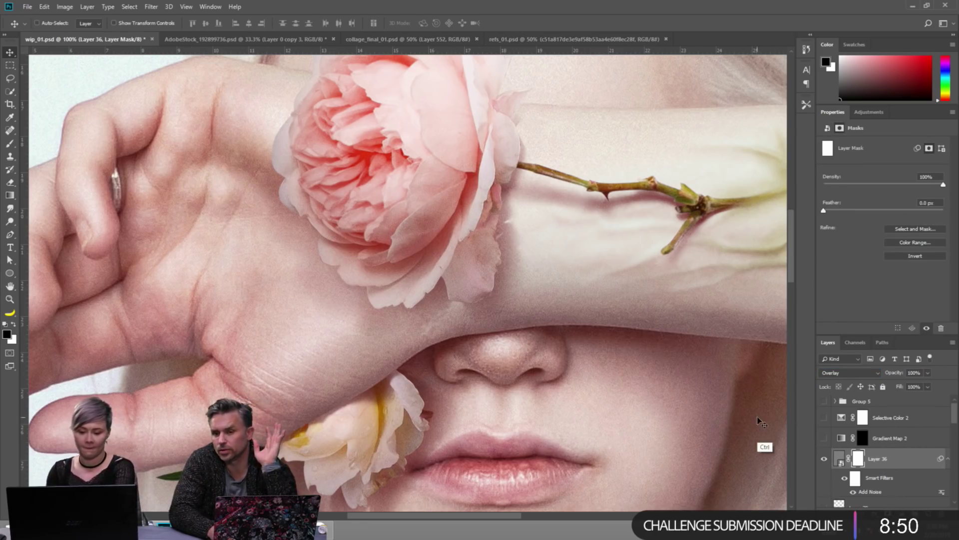
{"action": "key", "text": "ctrl+i"}
{"action": "key", "text": "b"}
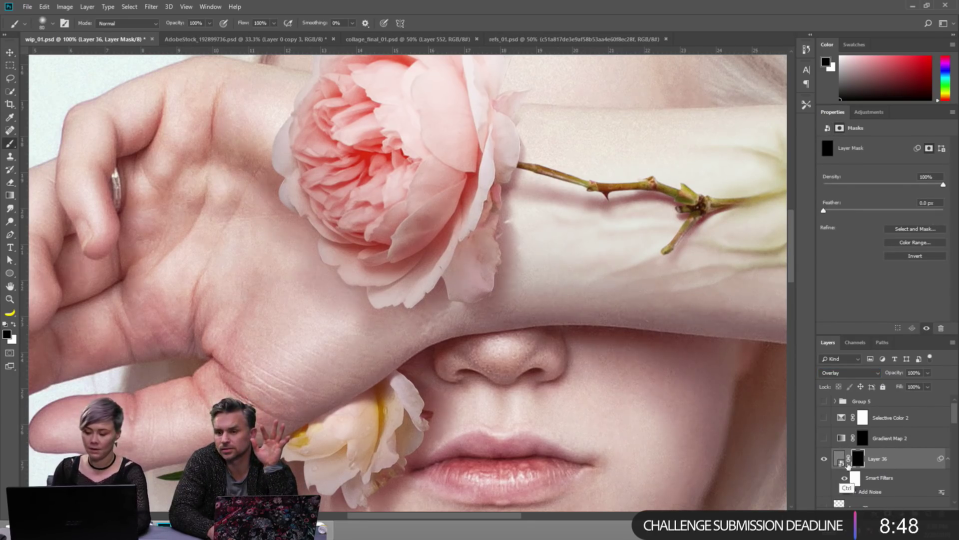
Revert the noise layer to the plain grey smart object in Normal mode, without its mask and Add Noise filter.
{"action": "left_click_drag", "start_coordinate": [858, 458], "coordinate": [854, 447]}
{"action": "key", "text": "shift+alt+n"}
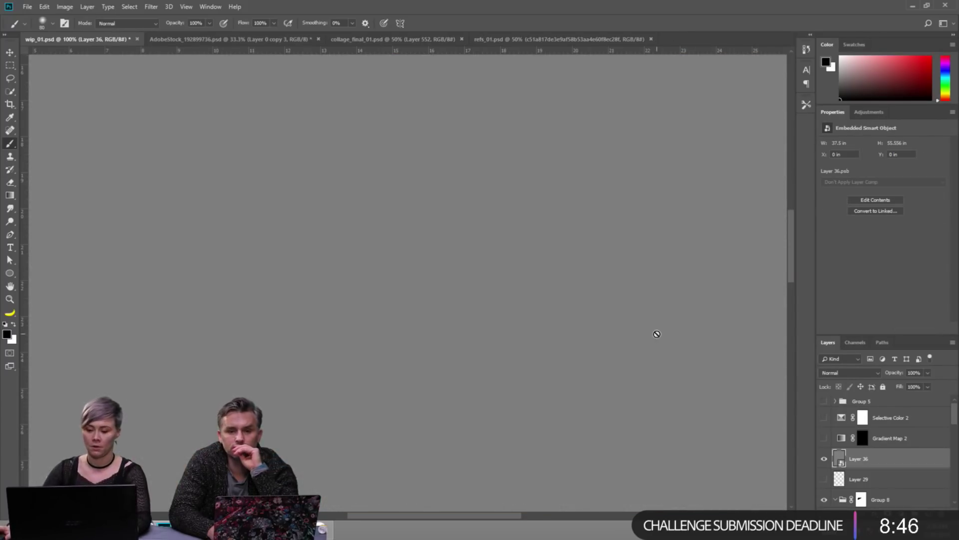
{"action": "key", "text": "v"}
{"action": "left_click", "coordinate": [465, 223], "text": "ctrl+alt"}
{"action": "left_click", "coordinate": [464, 223], "text": "ctrl+alt"}
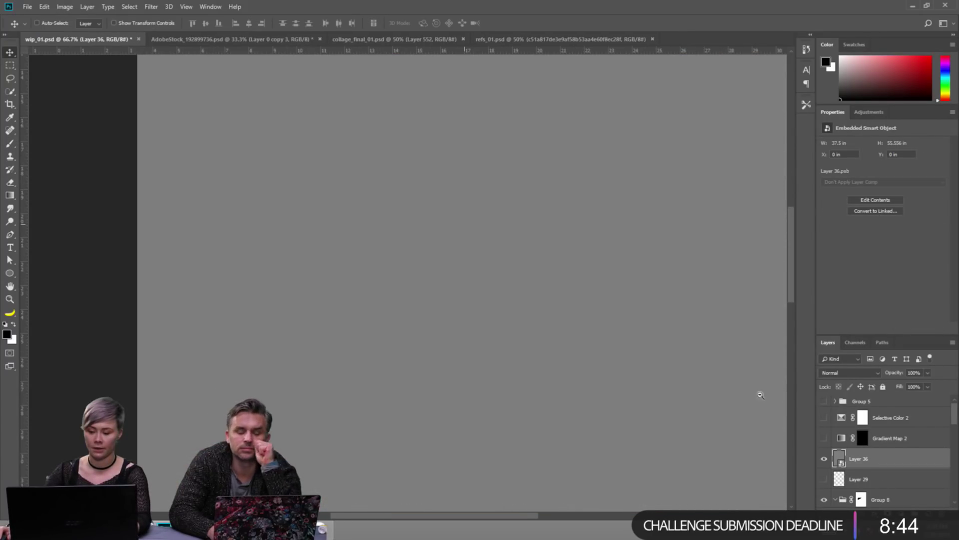
Apply Add Noise to the grey smart object at 5.82%, Uniform and Monochromatic.
{"action": "left_click", "coordinate": [154, 7]}
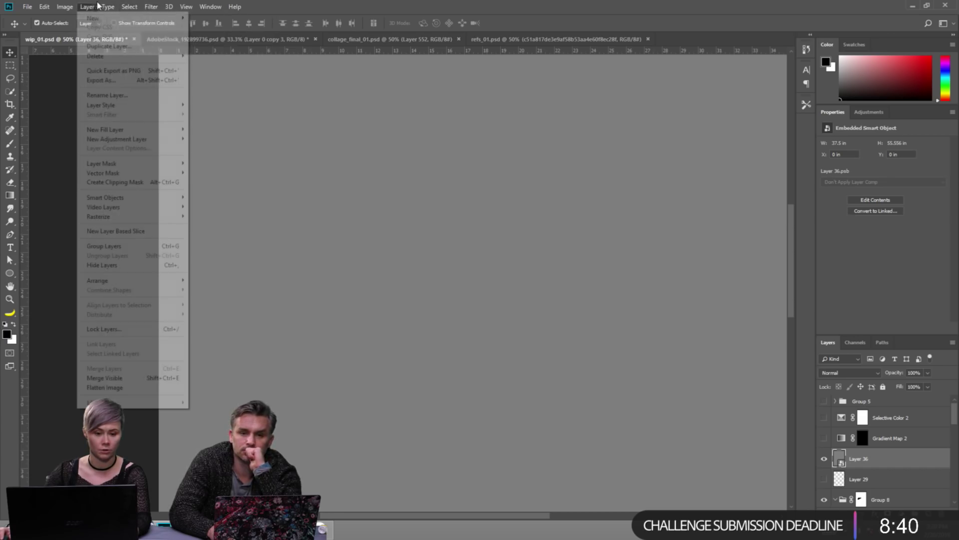
{"action": "mouse_move", "coordinate": [151, 7]}
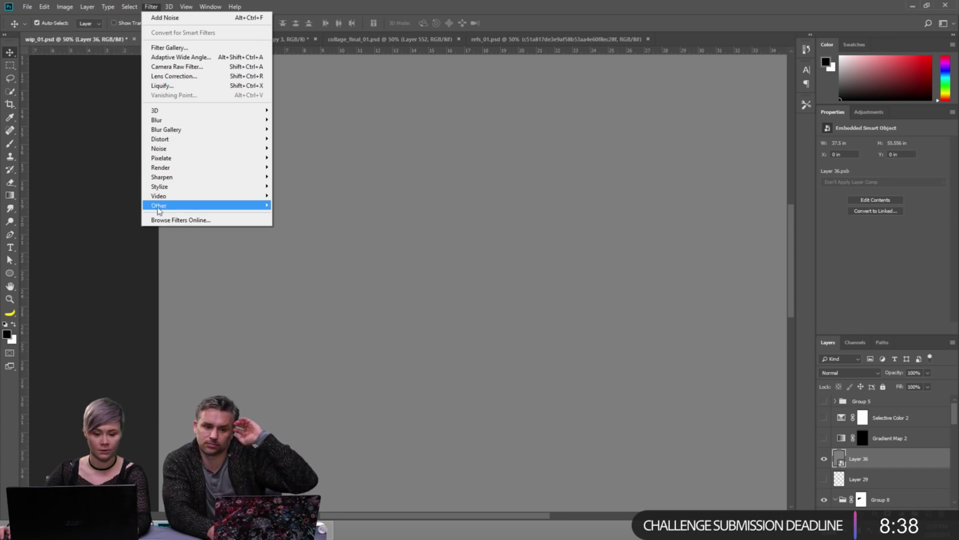
{"action": "mouse_move", "coordinate": [184, 150]}
{"action": "left_click", "coordinate": [295, 148]}
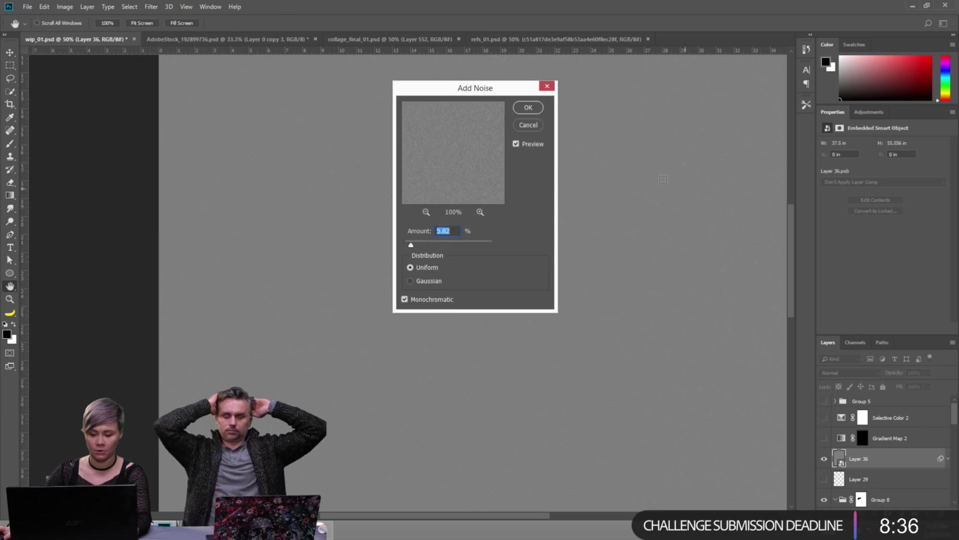
{"action": "left_click", "coordinate": [532, 110]}
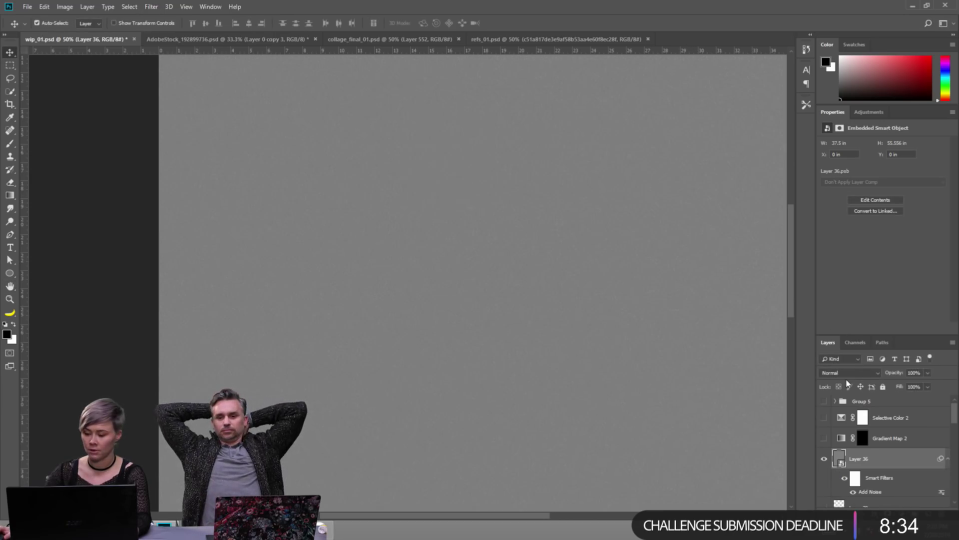
Blend the noise layer in Overlay mode and inspect the grain around the pink rose and arm.
{"action": "left_click", "coordinate": [849, 372]}
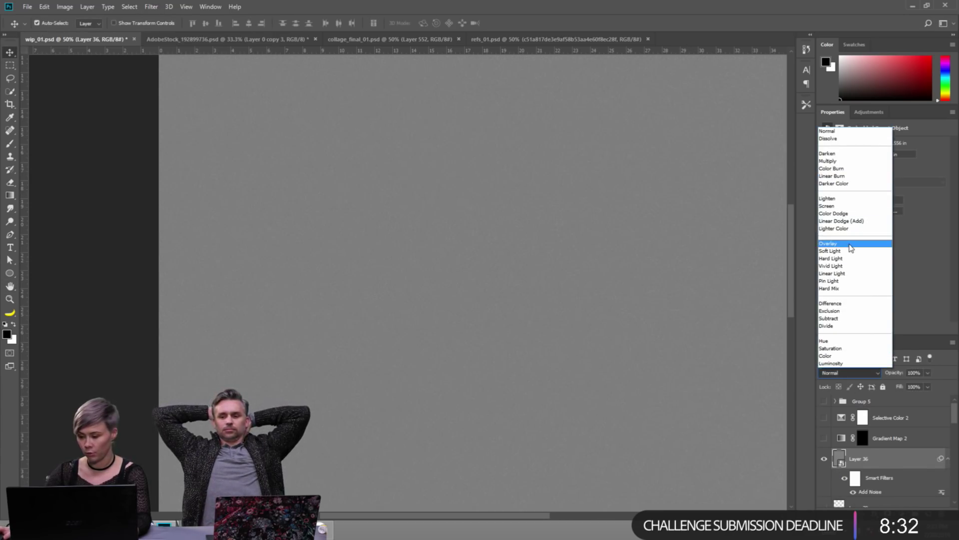
{"action": "left_click", "coordinate": [849, 243]}
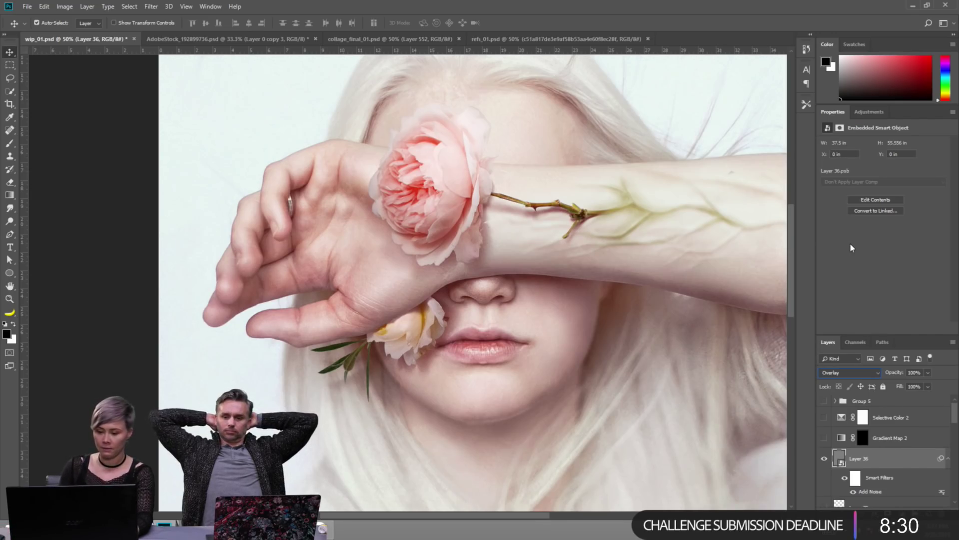
{"action": "scroll", "coordinate": [461, 257], "scroll_direction": "up", "scroll_amount": 2}
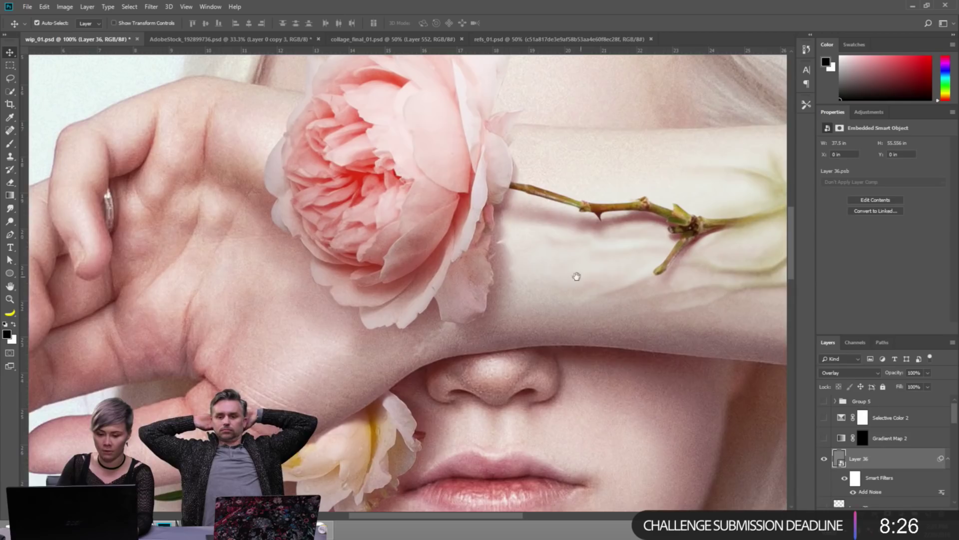
{"action": "left_click_drag", "start_coordinate": [577, 276], "coordinate": [508, 289]}
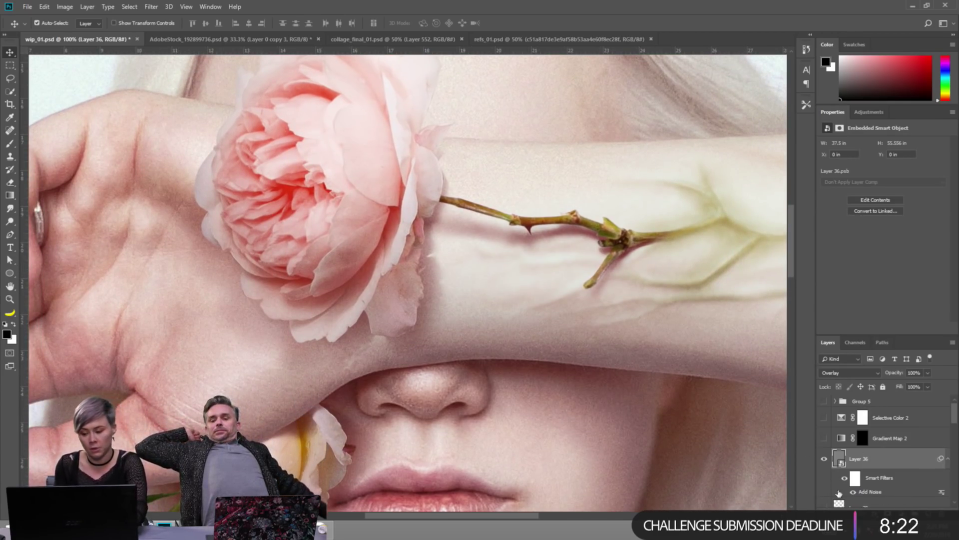
Add a layer mask to the noise layer, invert it to black, and choose the Brush tool.
{"action": "left_click", "coordinate": [875, 519]}
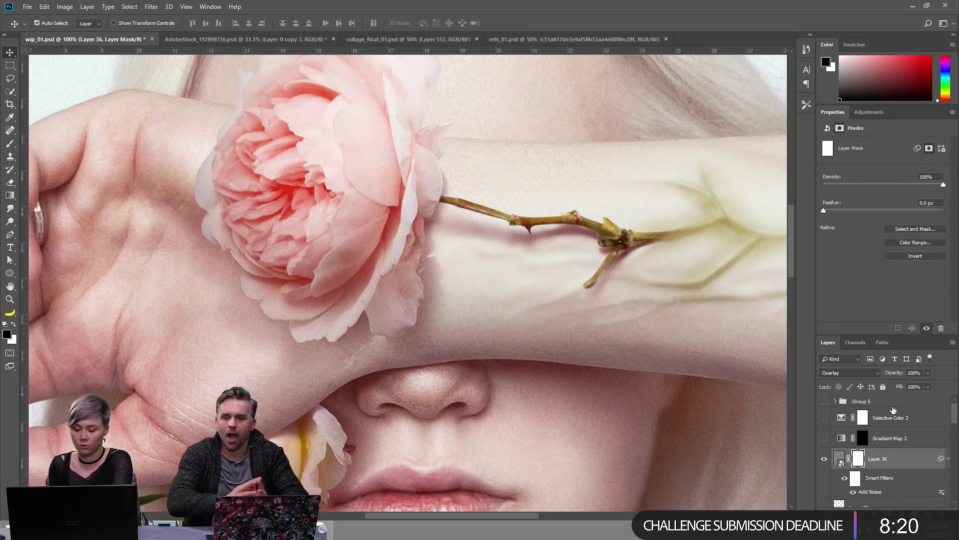
{"action": "key", "text": "ctrl+i"}
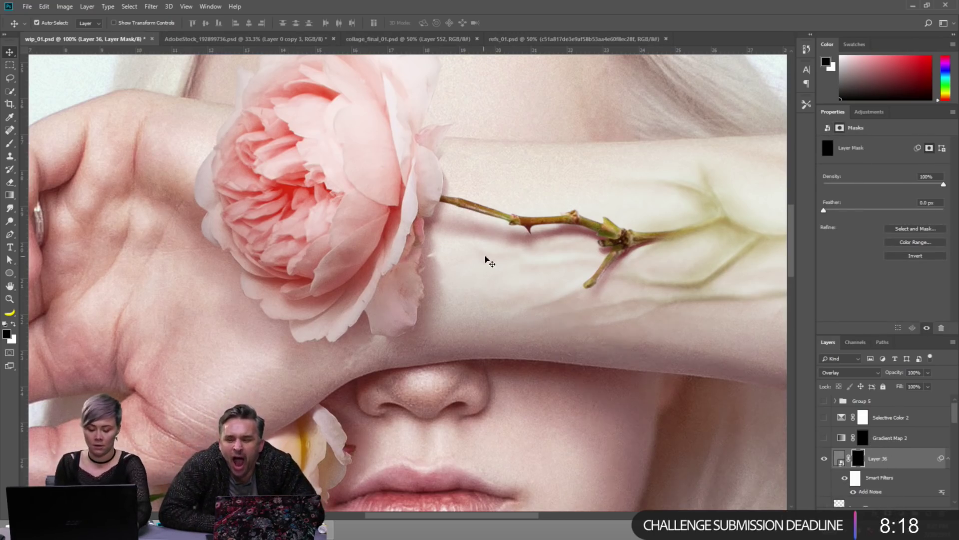
{"action": "key", "text": "b"}
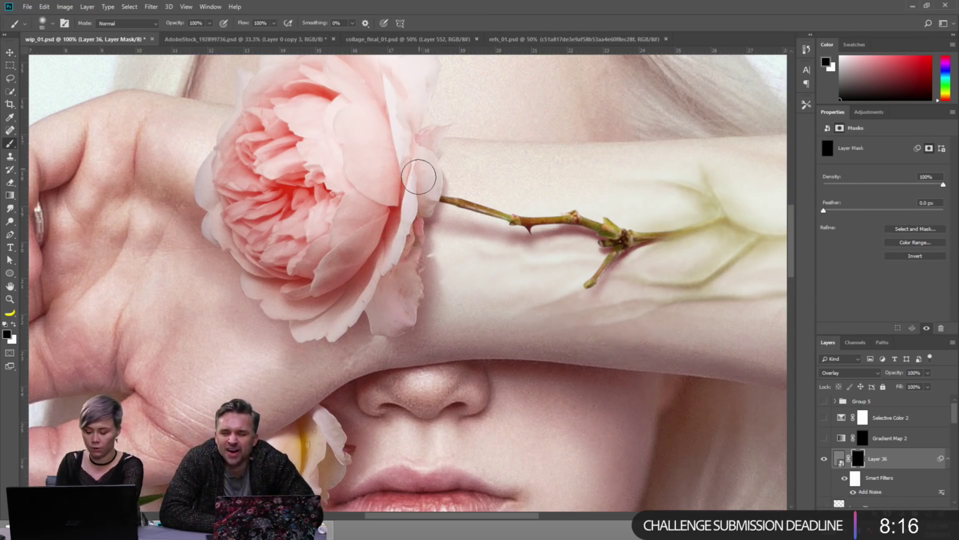
Paint white on the noise layer's mask over the pink rose with a 300 px brush to reveal the grain.
{"action": "key", "text": "bracketright"}
{"action": "key", "text": "bracketright"}
{"action": "key", "text": "bracketright"}
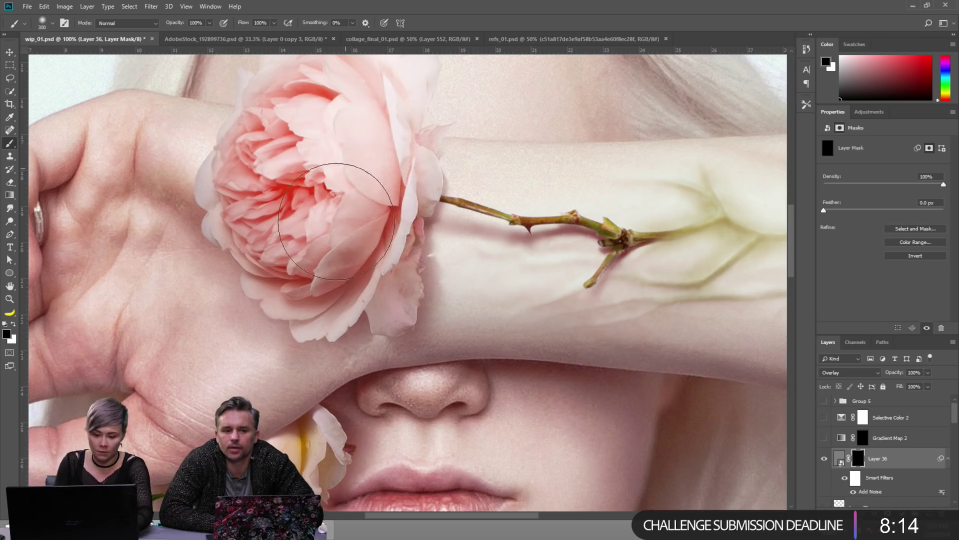
{"action": "scroll", "coordinate": [342, 245], "scroll_direction": "up", "scroll_amount": 1}
{"action": "key", "text": "x"}
{"action": "mouse_move", "coordinate": [353, 204]}
{"action": "left_mouse_down"}
{"action": "mouse_move", "coordinate": [350, 147]}
{"action": "mouse_move", "coordinate": [352, 188]}
{"action": "mouse_move", "coordinate": [334, 207]}
{"action": "mouse_move", "coordinate": [374, 273]}
{"action": "left_mouse_up"}
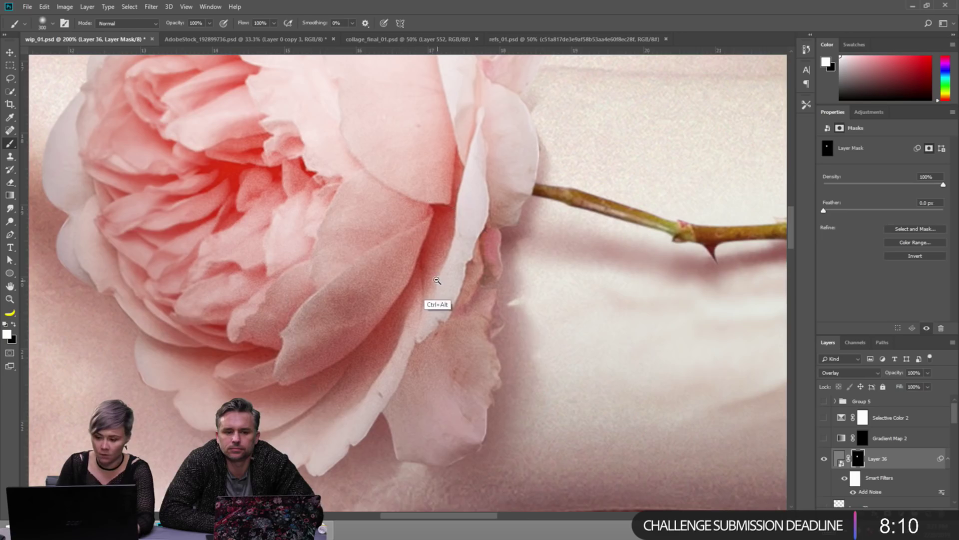
Extend the white area of the noise mask onto the yellow rose with a smaller 175 px brush.
{"action": "scroll", "coordinate": [438, 295], "scroll_direction": "down", "scroll_amount": 1}
{"action": "key", "text": "bracketleft"}
{"action": "key", "text": "bracketleft"}
{"action": "key", "text": "bracketleft"}
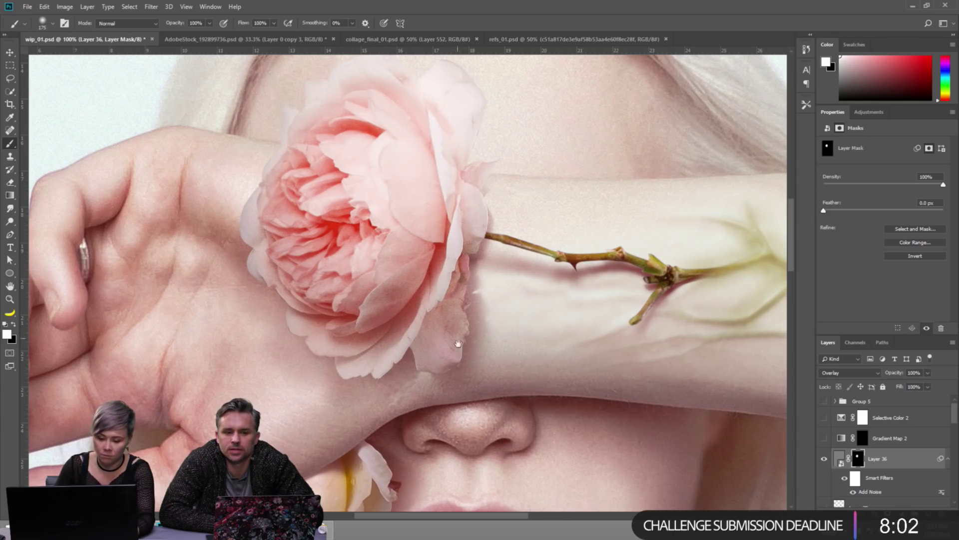
{"action": "left_click_drag", "start_coordinate": [460, 342], "coordinate": [560, 163]}
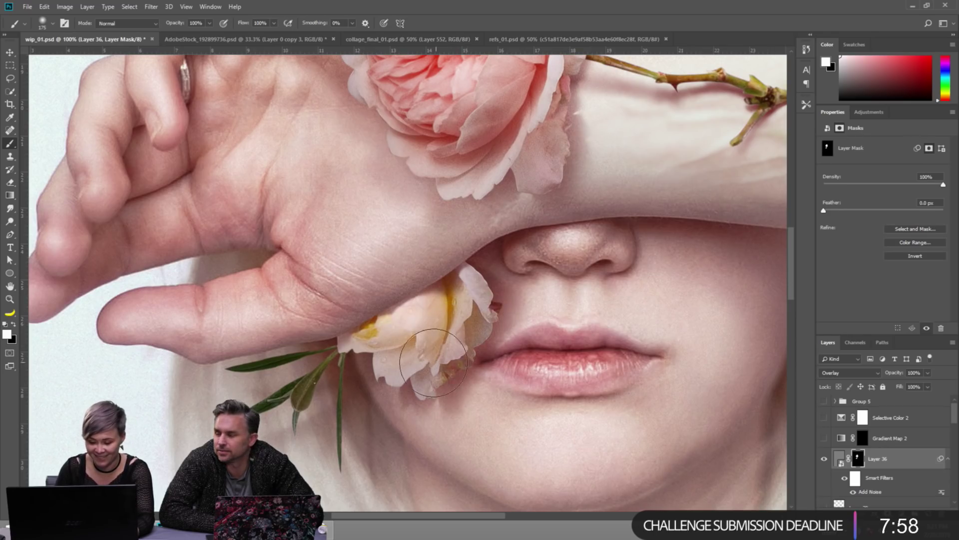
Review the flowers against the whole portrait and hide the noise layer.
{"action": "key", "text": "v"}
{"action": "left_click", "coordinate": [528, 277], "text": "ctrl+alt"}
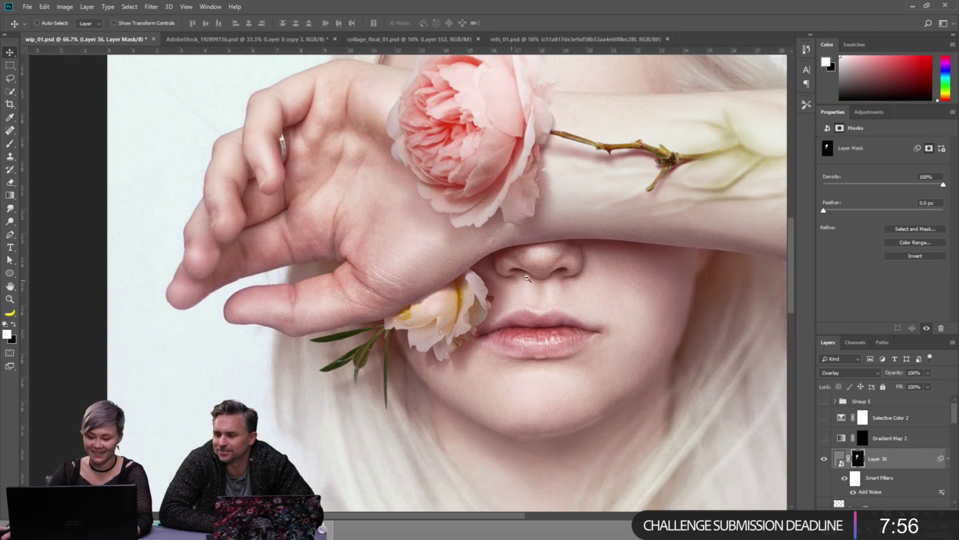
{"action": "left_click", "coordinate": [530, 273], "text": "ctrl+alt"}
{"action": "left_click_drag", "start_coordinate": [519, 261], "coordinate": [508, 262]}
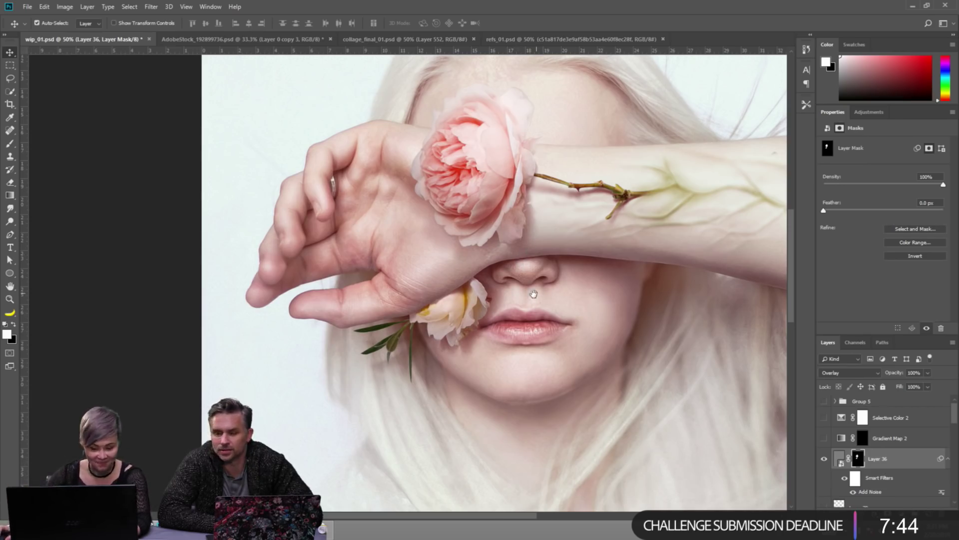
{"action": "scroll", "coordinate": [534, 293], "scroll_direction": "down", "scroll_amount": 3}
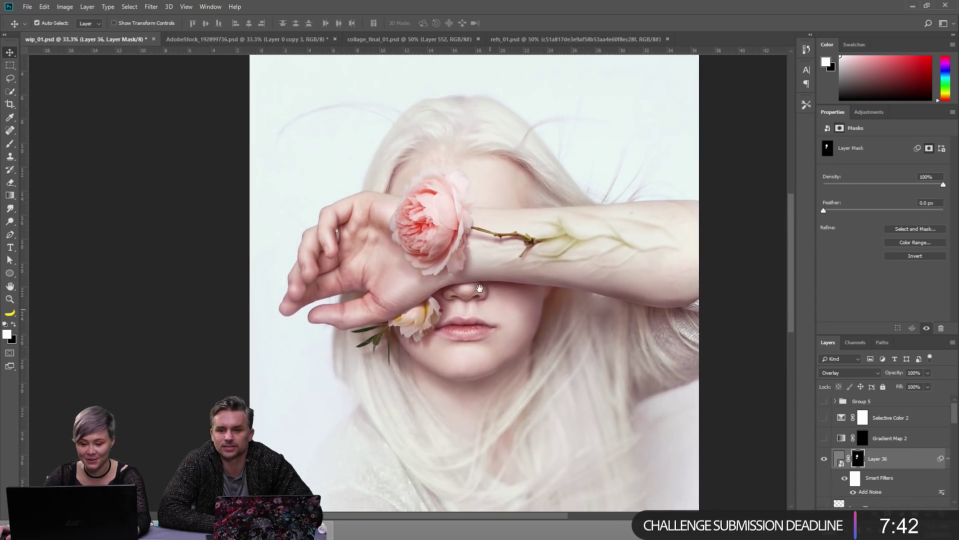
{"action": "scroll", "coordinate": [478, 288], "scroll_direction": "down", "scroll_amount": 1}
{"action": "scroll", "coordinate": [415, 305], "scroll_direction": "up", "scroll_amount": 1}
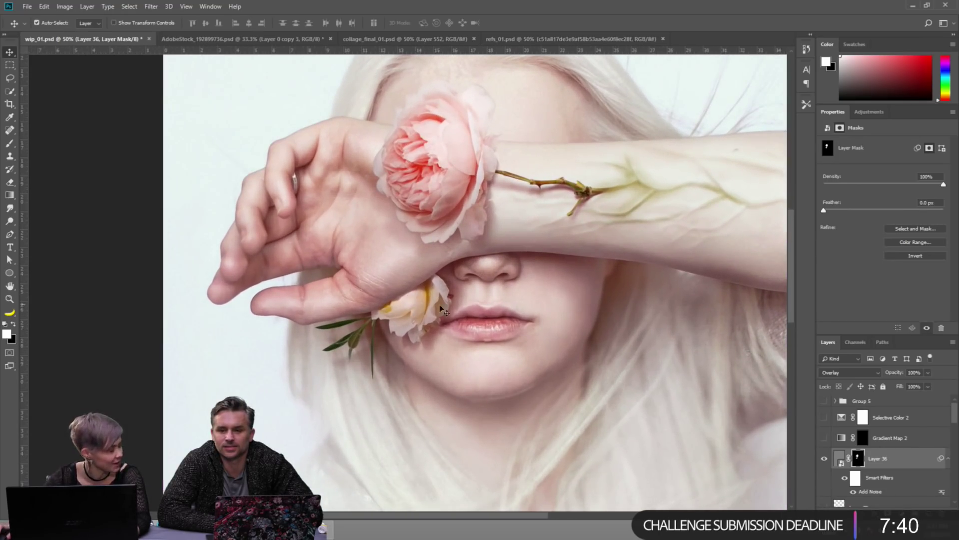
{"action": "left_click", "coordinate": [825, 459]}
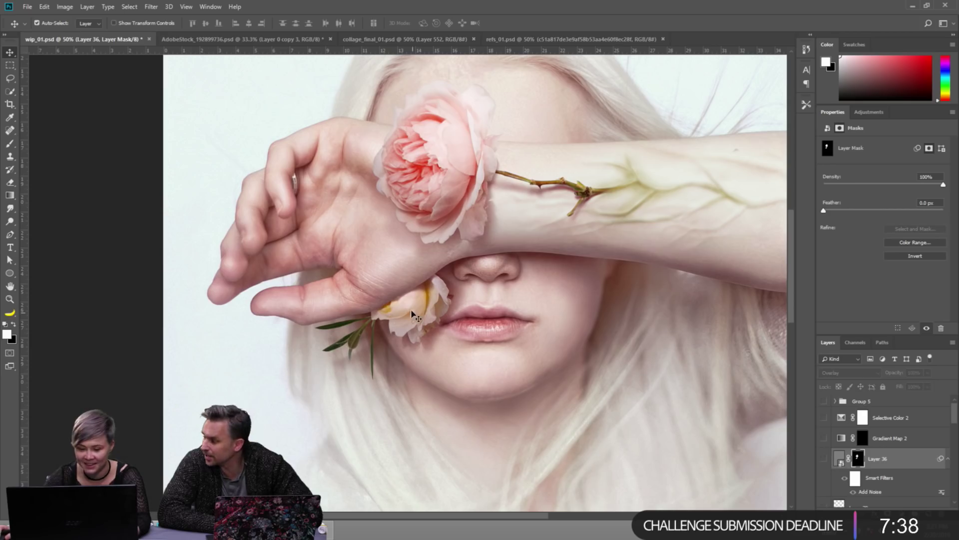
Add a new layer above Layer 35 and paint shading over the yellow rose with a dark red-brown sampled from below the arm.
{"action": "left_click", "coordinate": [431, 297]}
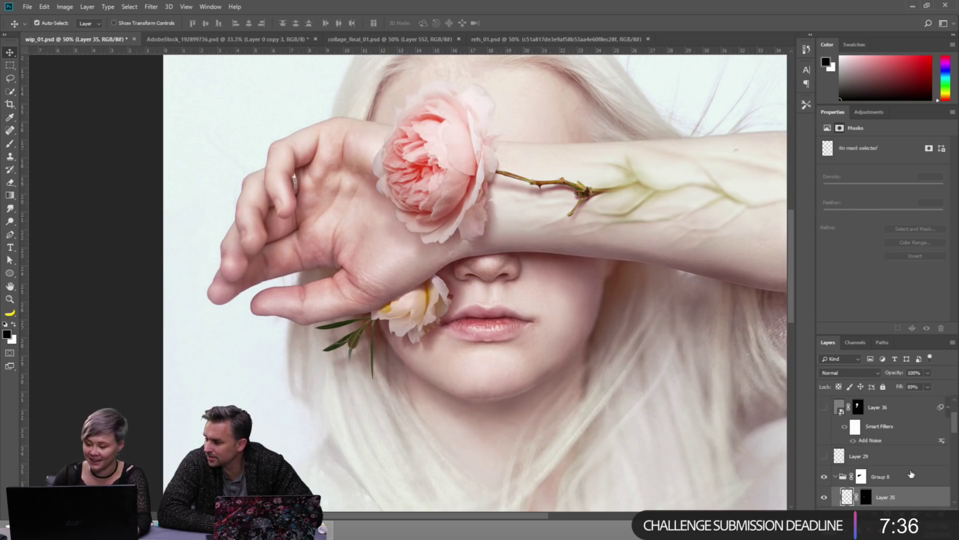
{"action": "key", "text": "ctrl+shift+alt+n"}
{"action": "key", "text": "b"}
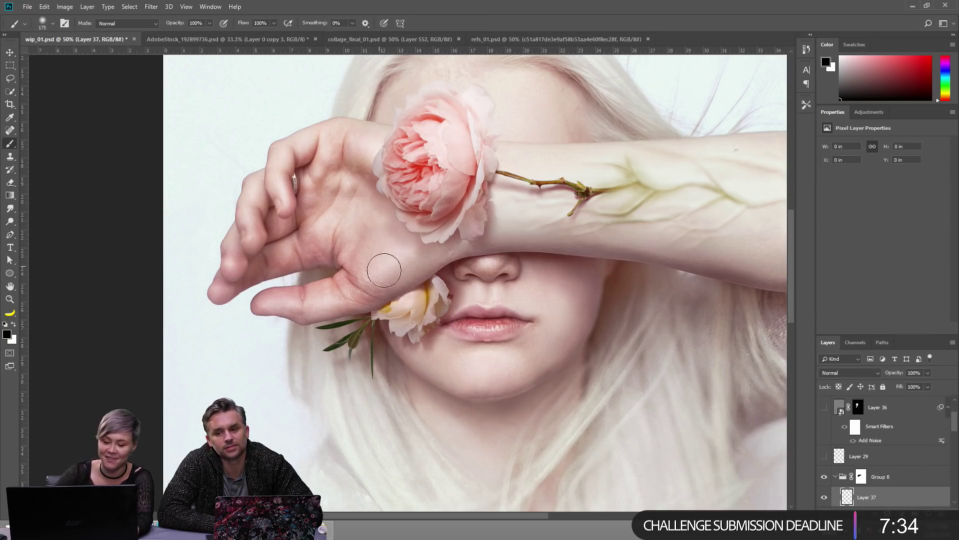
{"action": "left_click", "coordinate": [423, 285], "text": "ctrl"}
{"action": "left_click", "coordinate": [470, 245], "text": "alt"}
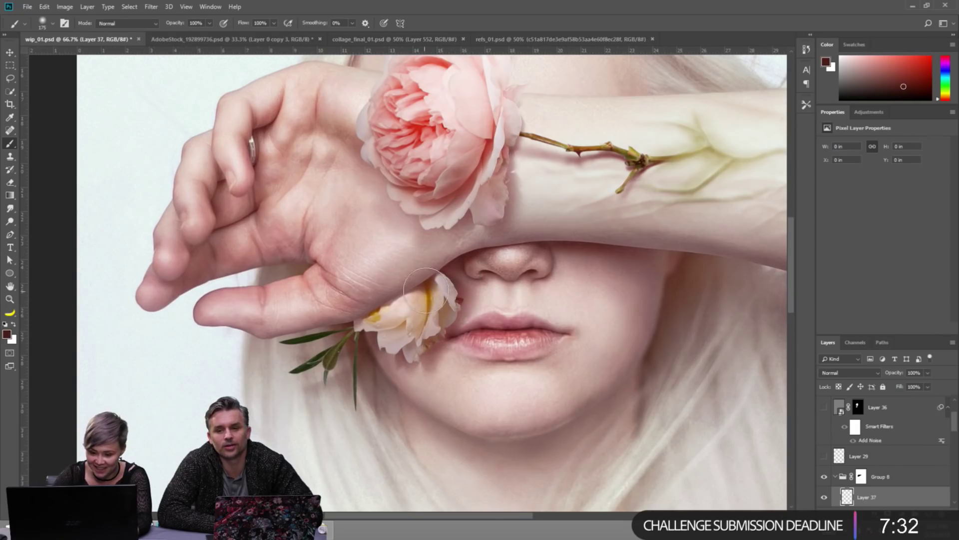
{"action": "mouse_move", "coordinate": [427, 302]}
{"action": "left_mouse_down"}
{"action": "mouse_move", "coordinate": [420, 317]}
{"action": "mouse_move", "coordinate": [425, 290]}
{"action": "mouse_move", "coordinate": [435, 310]}
{"action": "mouse_move", "coordinate": [460, 298]}
{"action": "left_mouse_up"}
{"action": "left_click", "coordinate": [450, 275], "text": "ctrl+alt"}
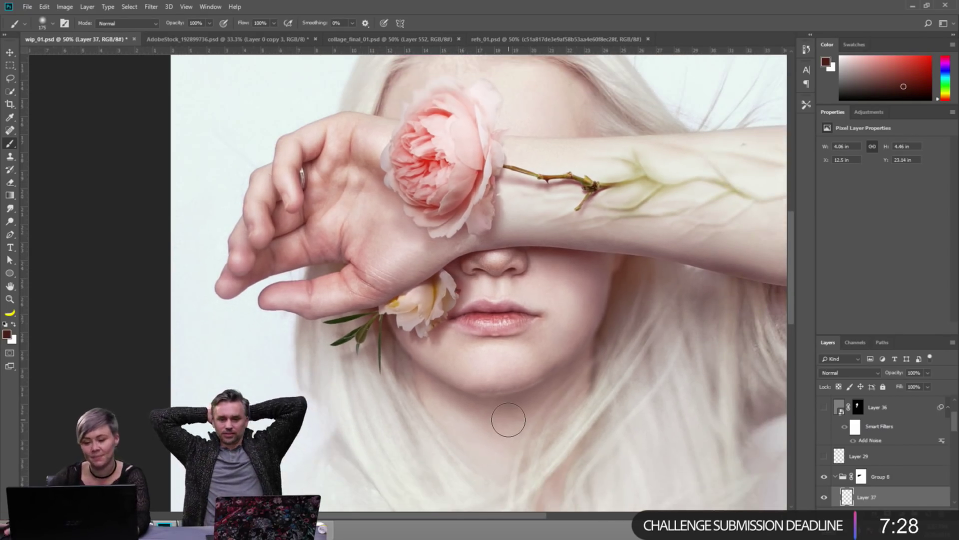
{"action": "scroll", "coordinate": [422, 303], "scroll_direction": "down", "scroll_amount": 2}
{"action": "scroll", "coordinate": [422, 303], "scroll_direction": "up", "scroll_amount": 2}
{"action": "left_click", "coordinate": [423, 302], "text": "ctrl"}
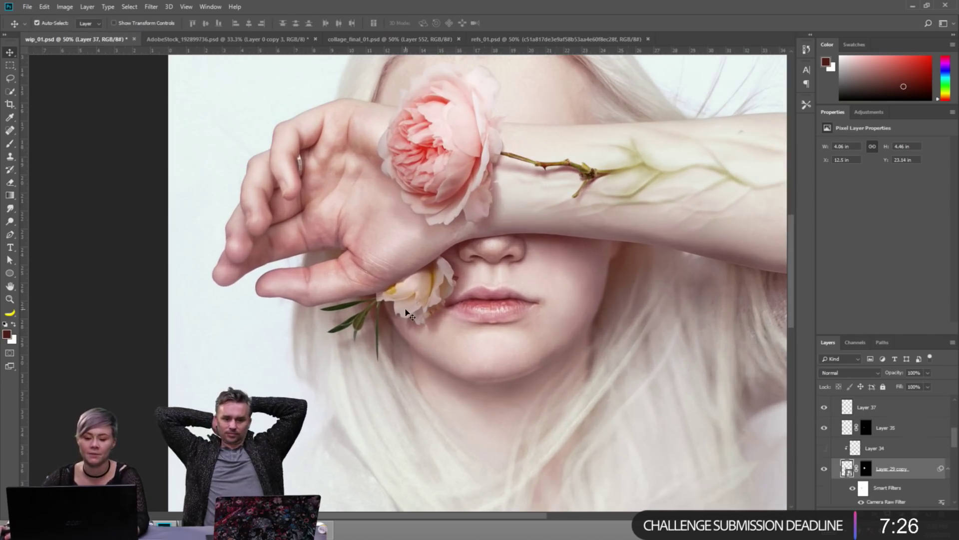
{"action": "left_click", "coordinate": [869, 112]}
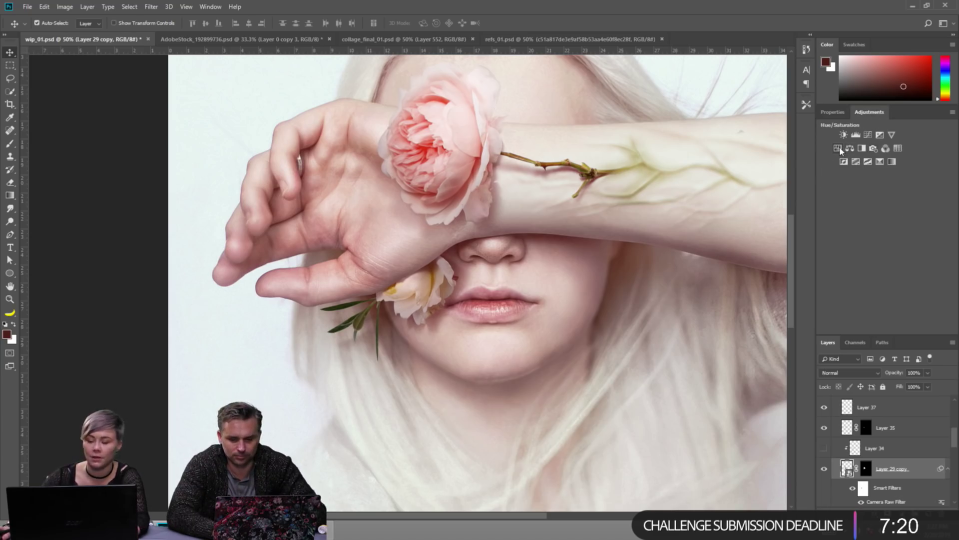
{"action": "left_click", "coordinate": [838, 148]}
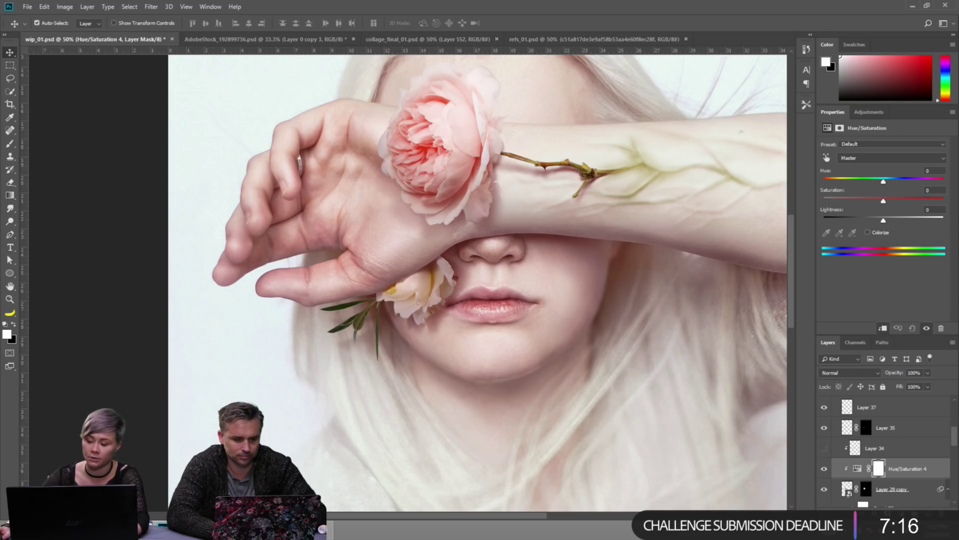
{"action": "key", "text": "Delete"}
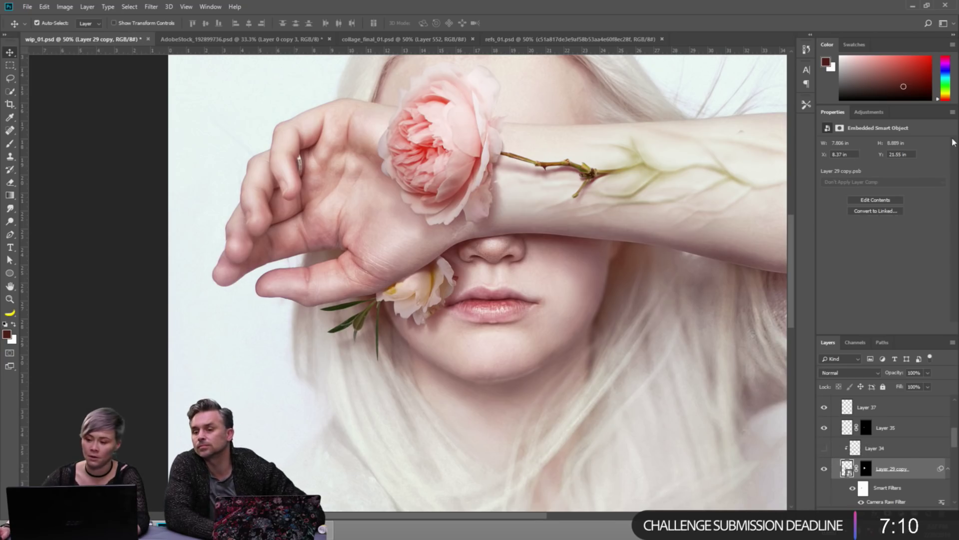
{"action": "left_click", "coordinate": [876, 113]}
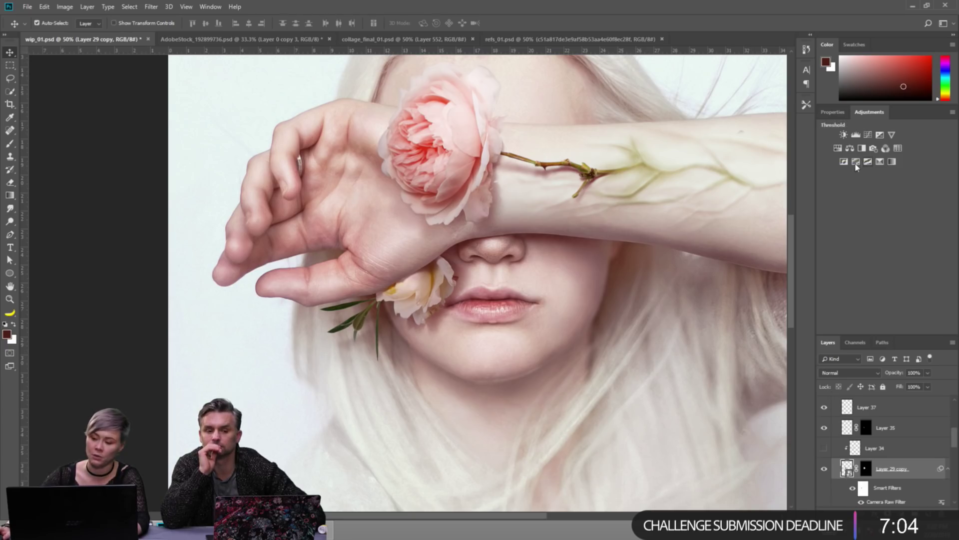
{"action": "left_click", "coordinate": [837, 148]}
{"action": "key", "text": "ctrl+z"}
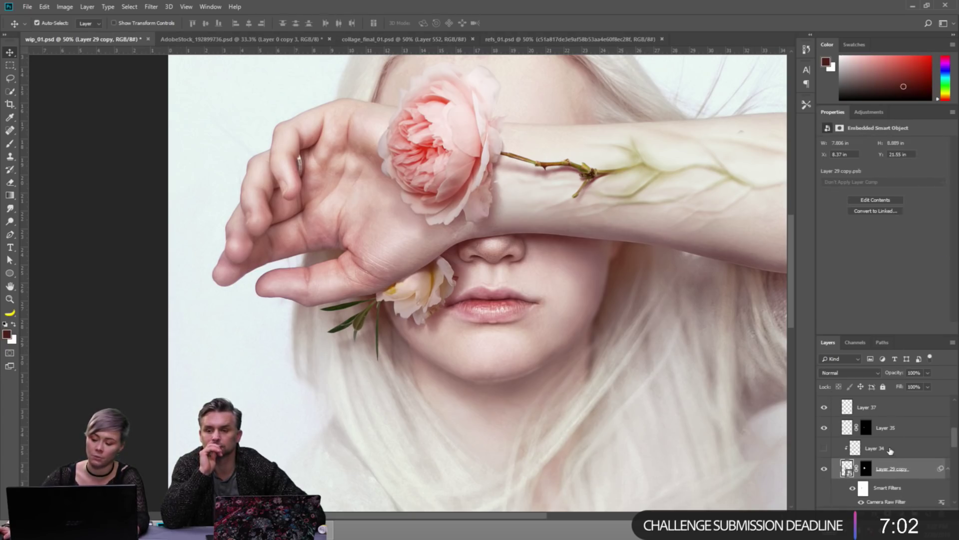
Add a Hue/Saturation adjustment layer above Layer 34 and clip it to the yellow rose layer.
{"action": "left_click", "coordinate": [889, 449]}
{"action": "left_click", "coordinate": [869, 112]}
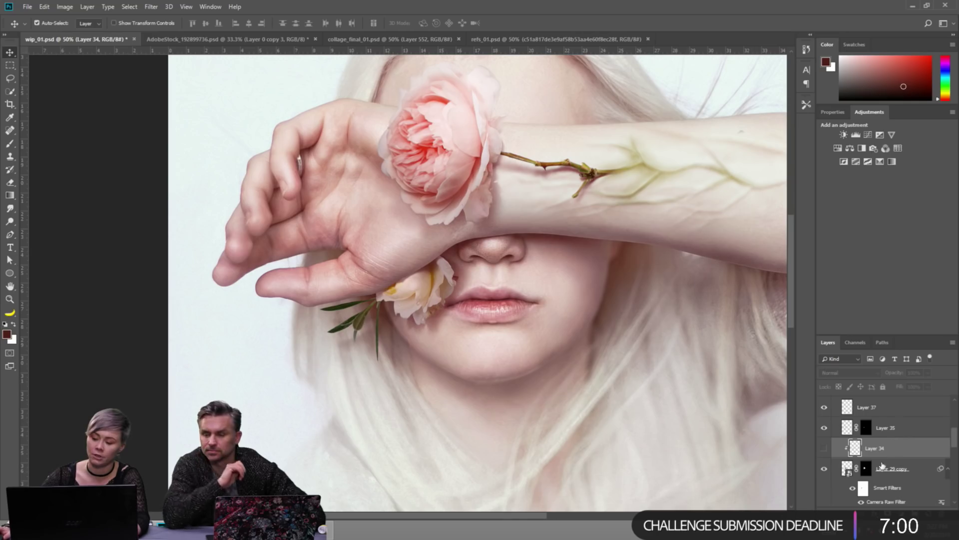
{"action": "left_click", "coordinate": [838, 148]}
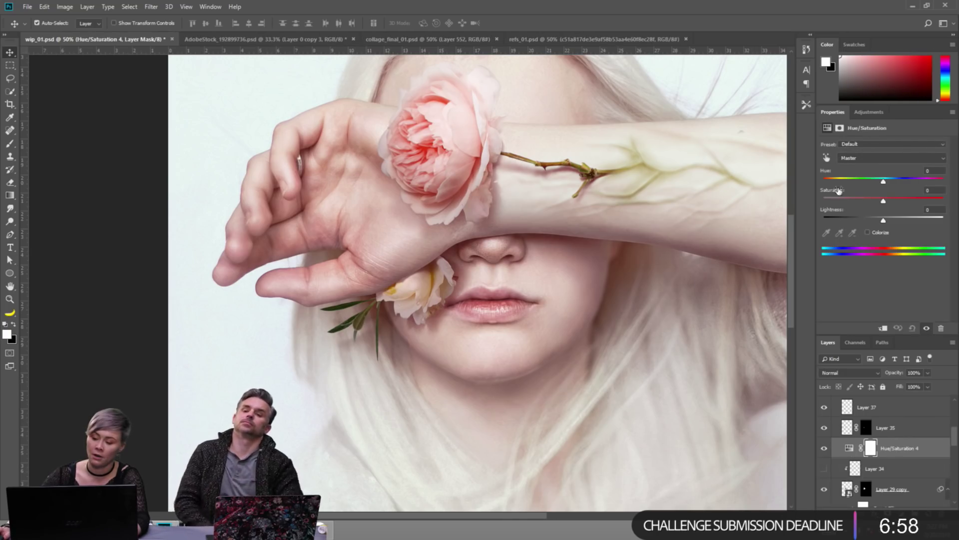
{"action": "left_click", "coordinate": [894, 453], "text": "alt"}
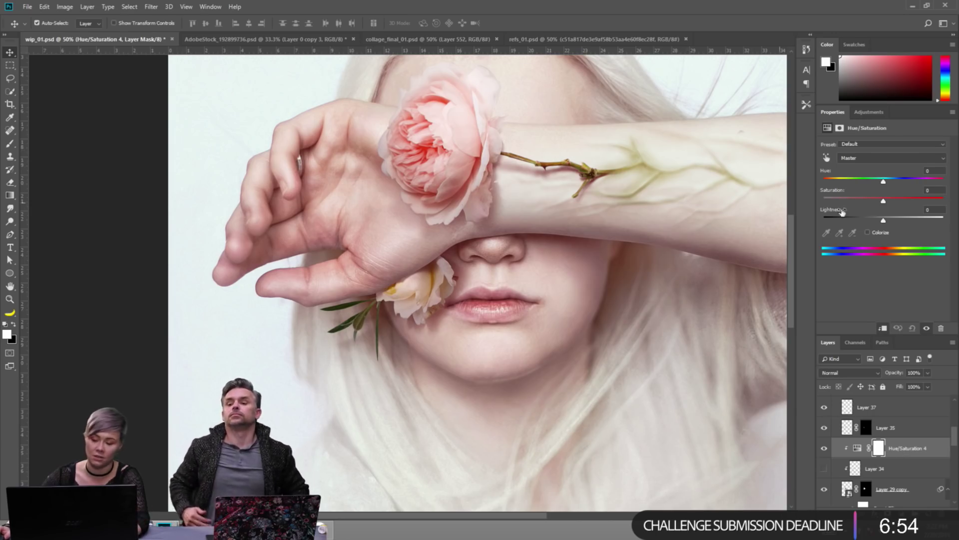
Shift the Yellows of the clipped Hue/Saturation adjustment to Hue -38 and Saturation -30, and check the rose against the portrait.
{"action": "left_click", "coordinate": [880, 159]}
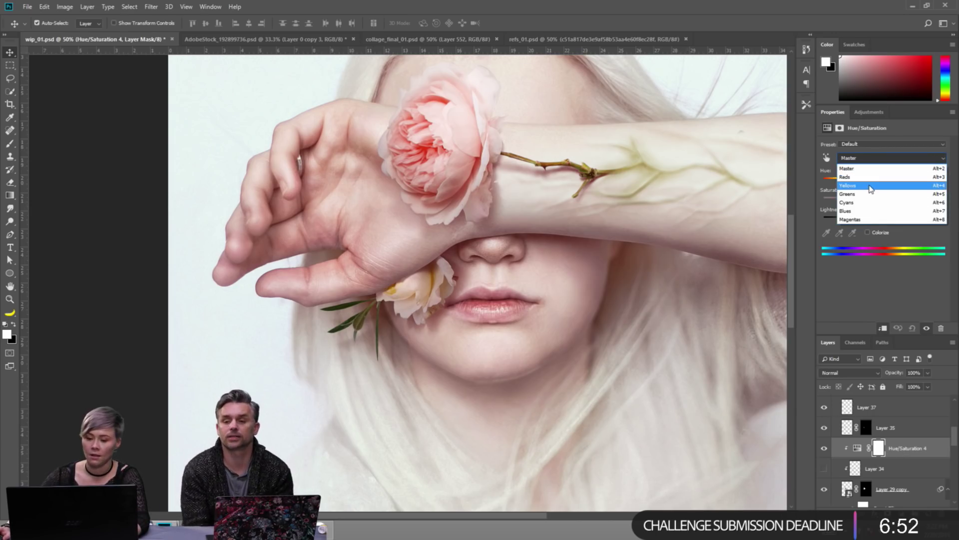
{"action": "left_click", "coordinate": [870, 187]}
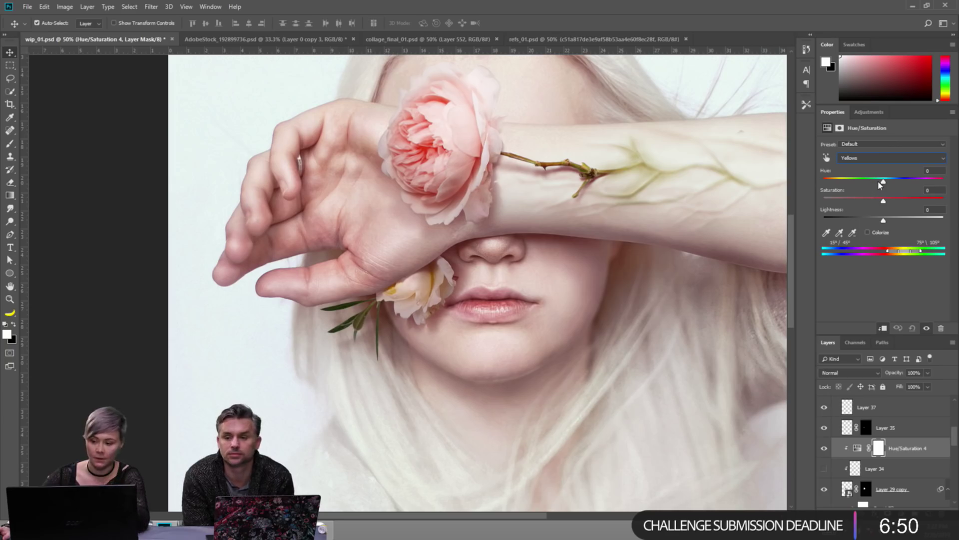
{"action": "left_click_drag", "start_coordinate": [879, 181], "coordinate": [863, 182]}
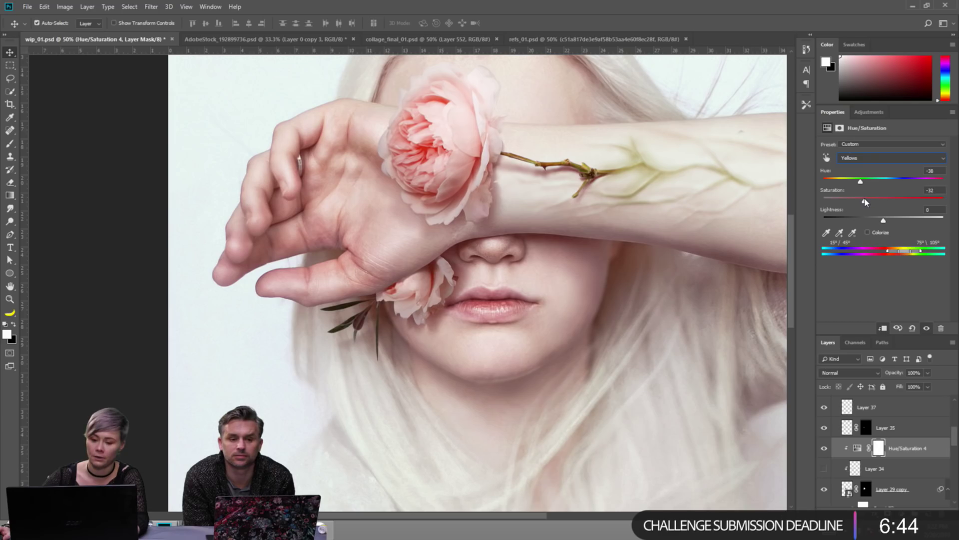
{"action": "left_click_drag", "start_coordinate": [865, 202], "coordinate": [867, 202]}
{"action": "scroll", "coordinate": [545, 190], "scroll_direction": "down", "scroll_amount": 2}
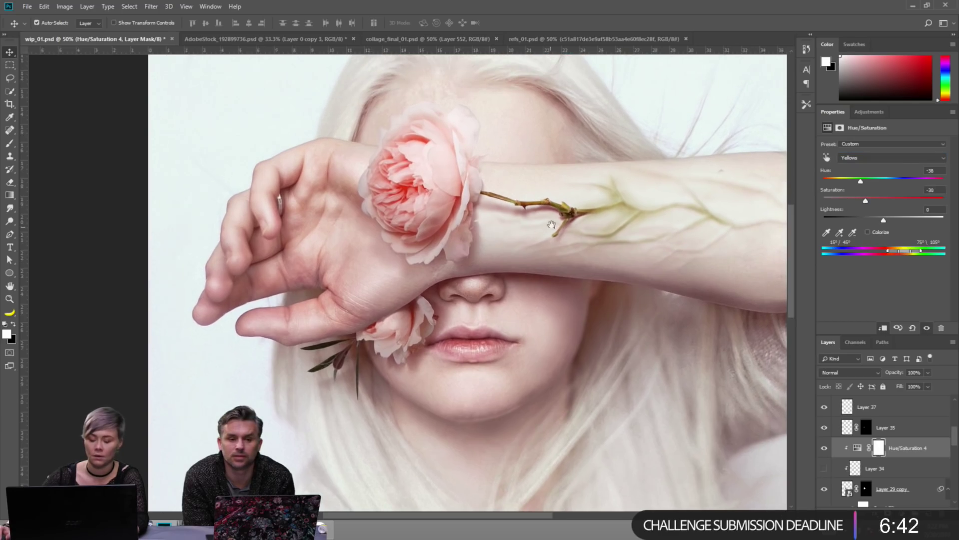
{"action": "scroll", "coordinate": [532, 243], "scroll_direction": "up", "scroll_amount": 1}
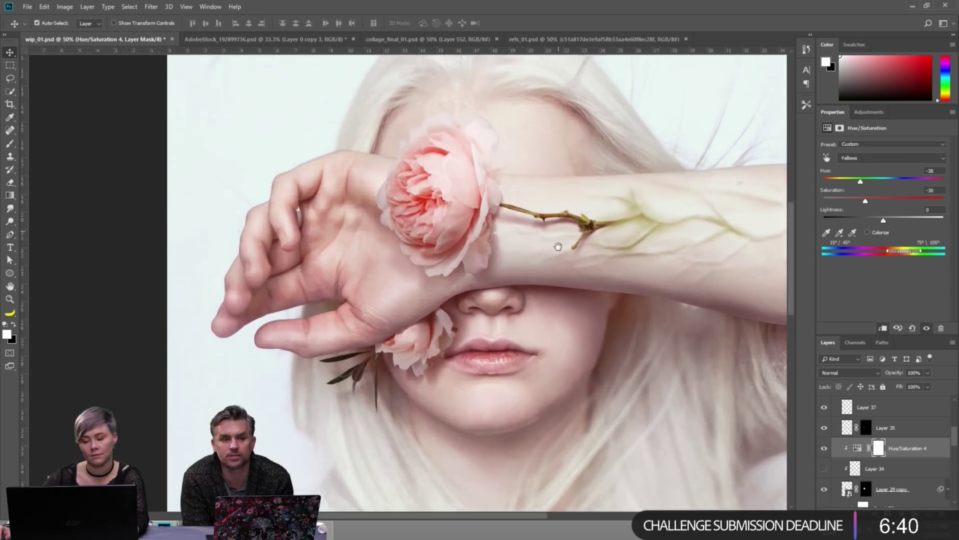
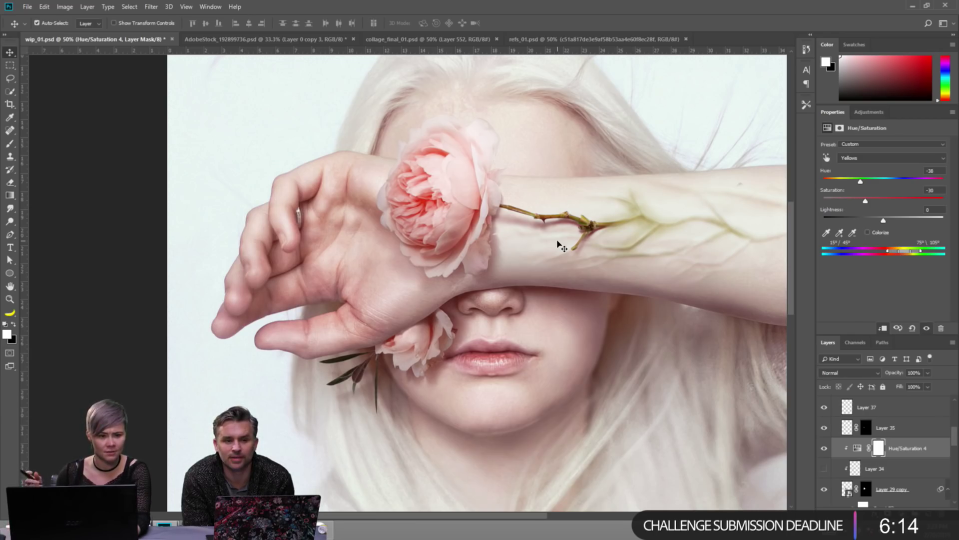
{"action": "left_click_drag", "start_coordinate": [572, 279], "coordinate": [534, 283]}
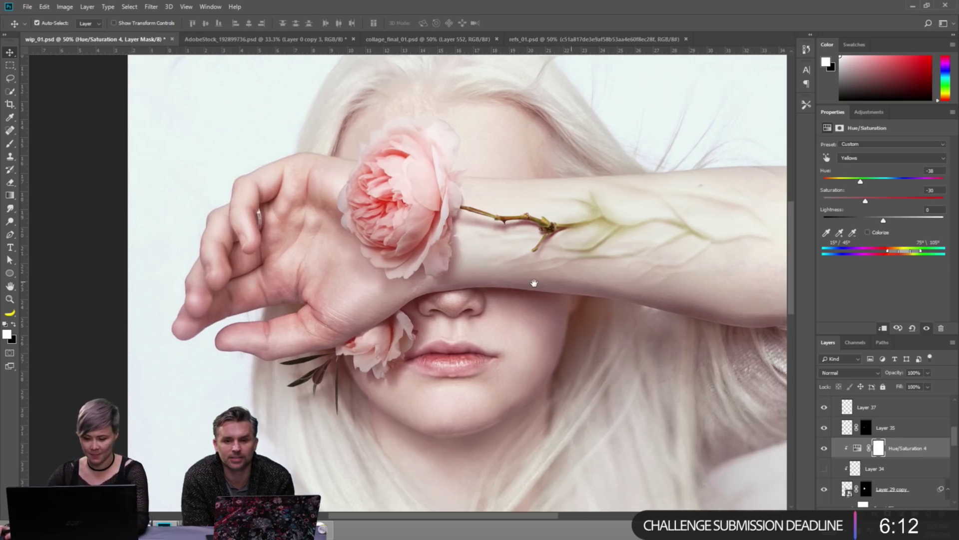
{"action": "key", "text": "ctrl+minus"}
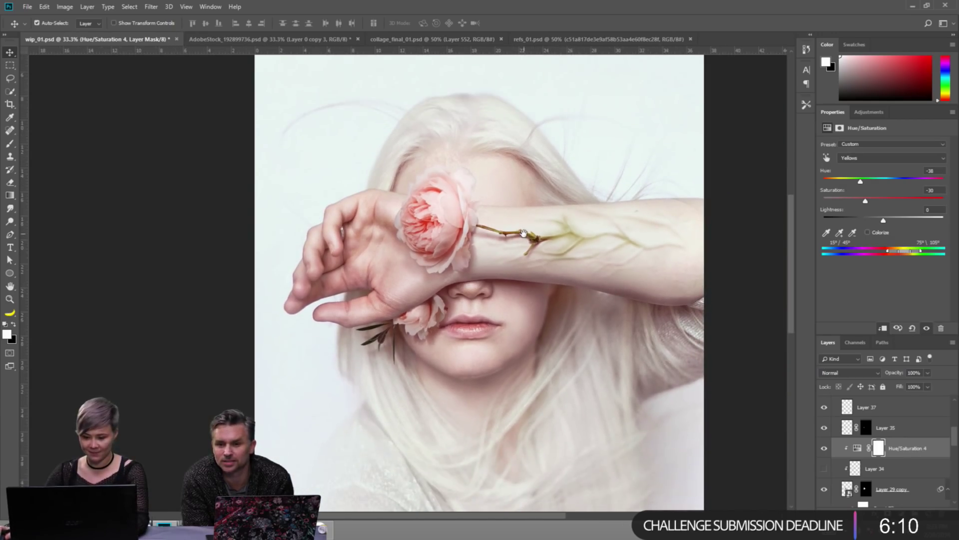
{"action": "left_click_drag", "start_coordinate": [523, 233], "coordinate": [519, 248]}
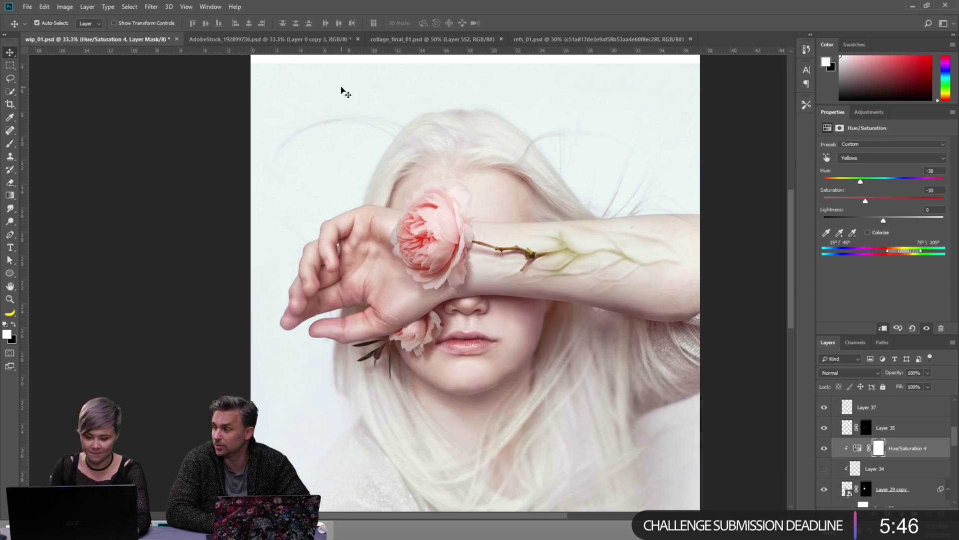
Switch to collage_final_01.psd, hide the type group and collapse the FX group.
{"action": "left_click", "coordinate": [291, 39]}
{"action": "left_click", "coordinate": [430, 39]}
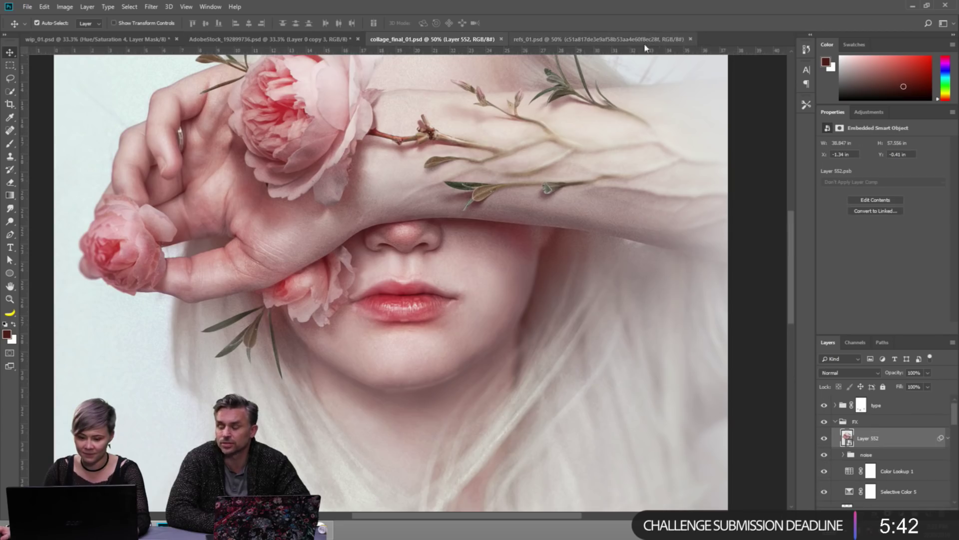
{"action": "scroll", "coordinate": [563, 307], "scroll_direction": "down", "scroll_amount": 2}
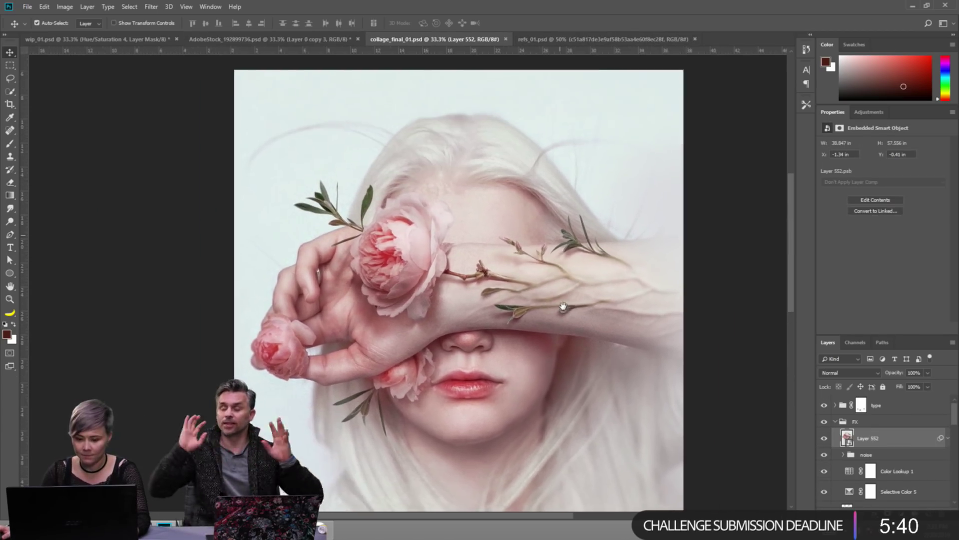
{"action": "left_click_drag", "start_coordinate": [563, 307], "coordinate": [581, 191]}
{"action": "left_click", "coordinate": [824, 405]}
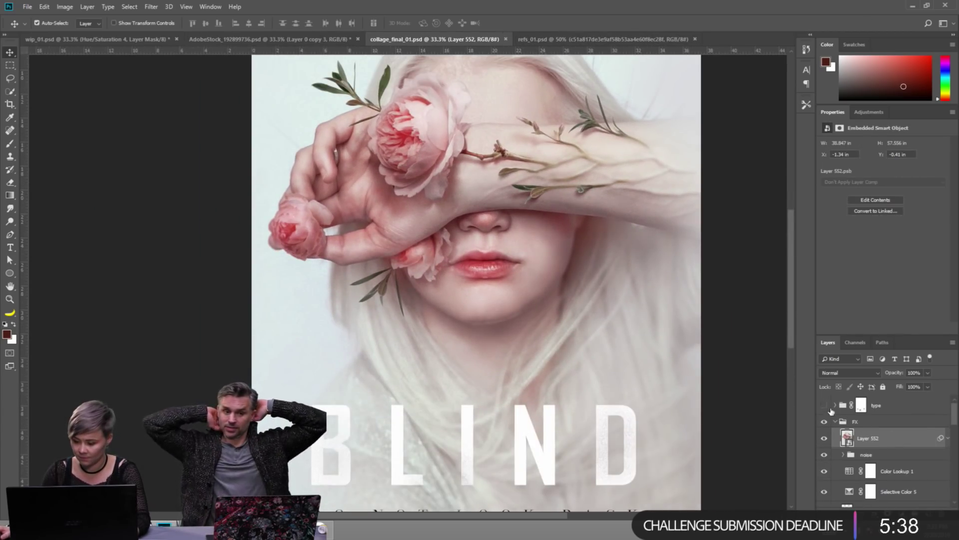
{"action": "left_click", "coordinate": [835, 421]}
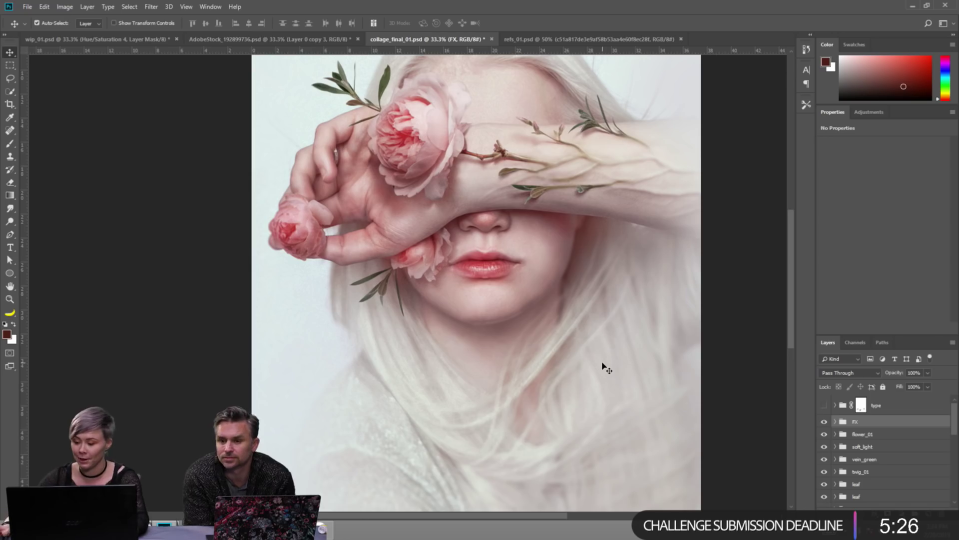
Hide the FX, flower_01, soft_light and vein_green groups to examine the twigs, and show all of them again except FX.
{"action": "left_click", "coordinate": [535, 257], "text": "ctrl"}
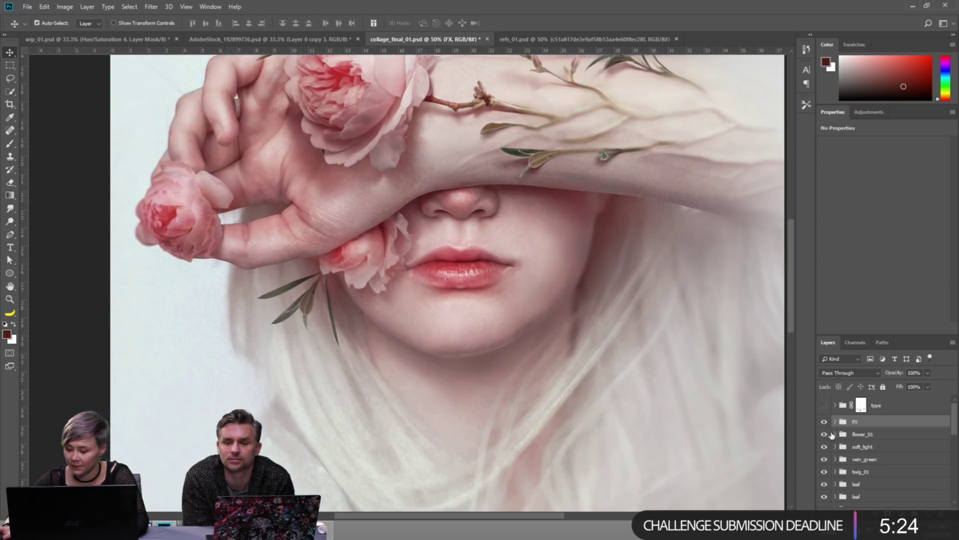
{"action": "left_click", "coordinate": [825, 471]}
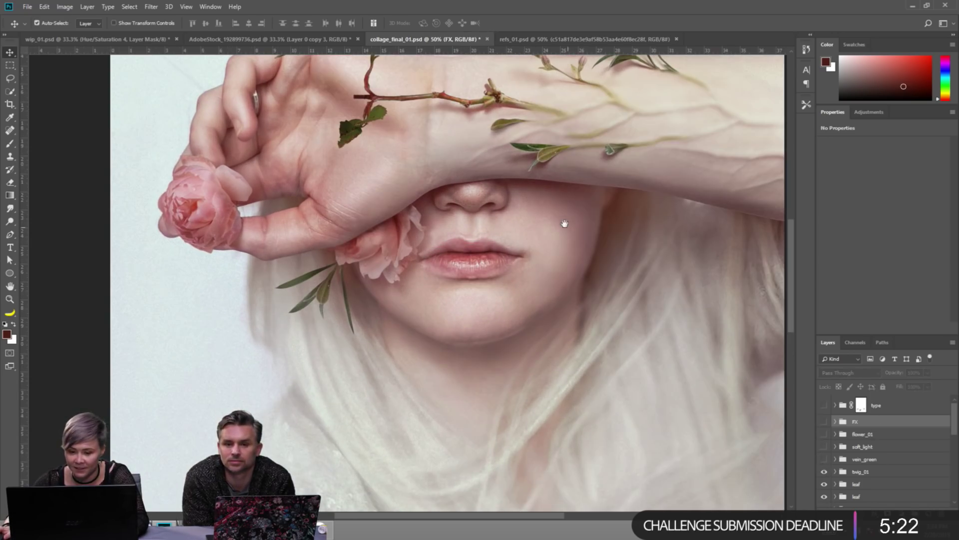
{"action": "left_click_drag", "start_coordinate": [565, 223], "coordinate": [548, 308]}
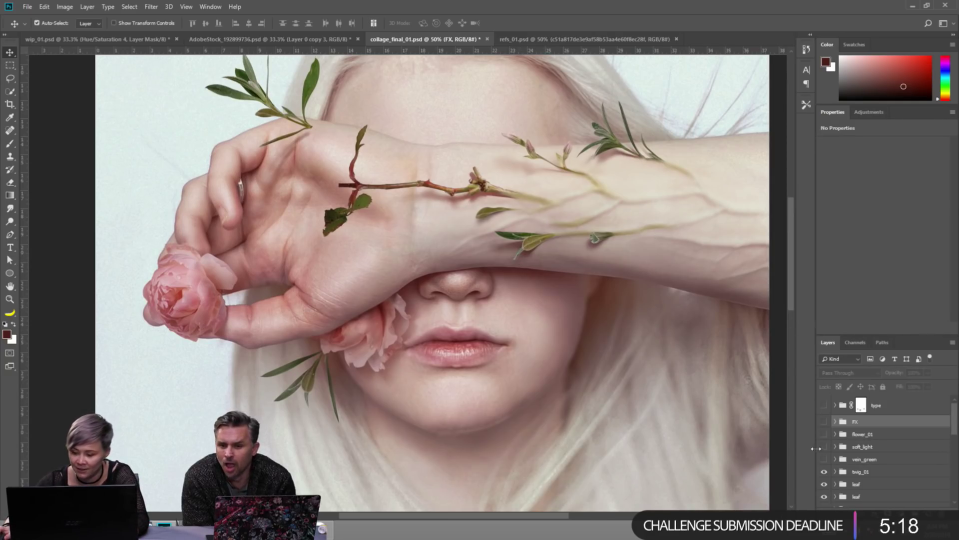
{"action": "left_click_drag", "start_coordinate": [825, 458], "coordinate": [824, 437]}
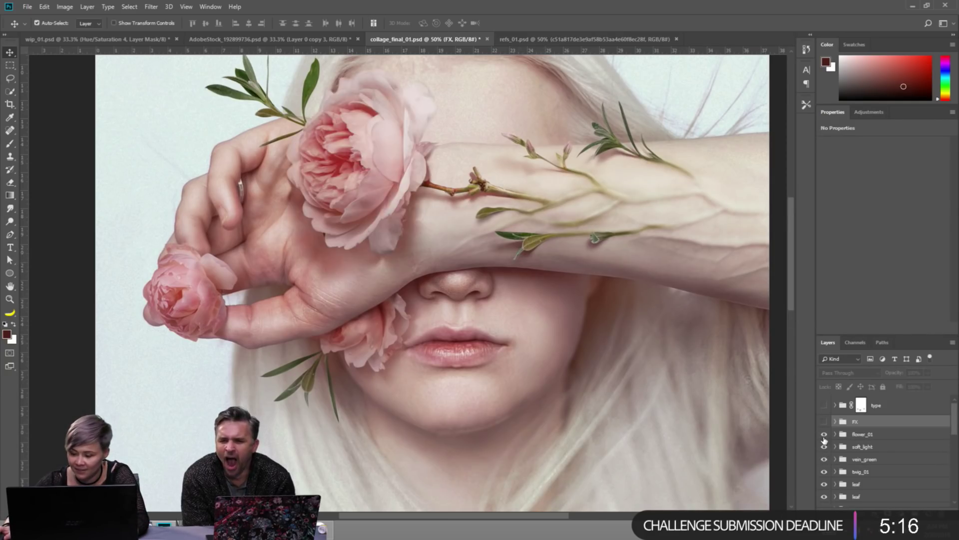
{"action": "scroll", "coordinate": [448, 164], "scroll_direction": "up", "scroll_amount": 3}
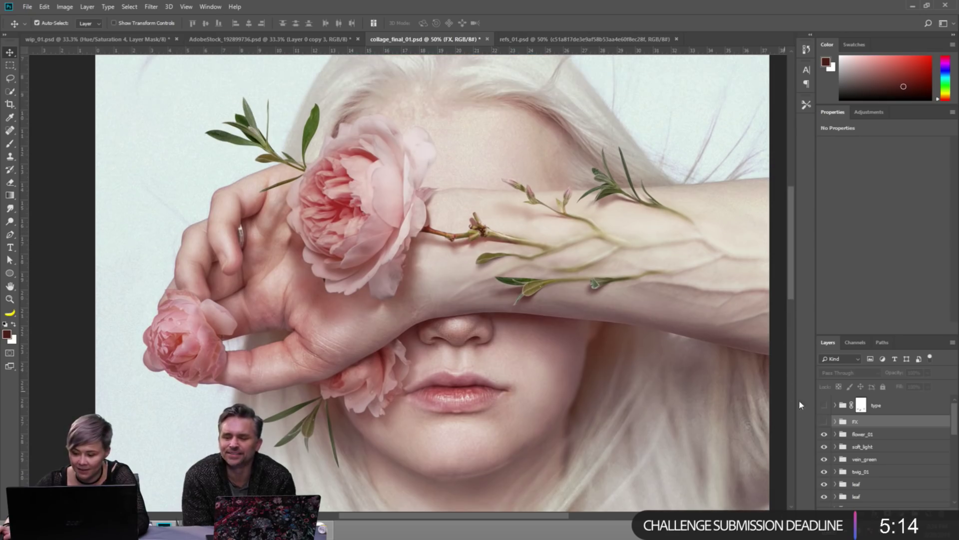
{"action": "scroll", "coordinate": [578, 274], "scroll_direction": "down", "scroll_amount": 1}
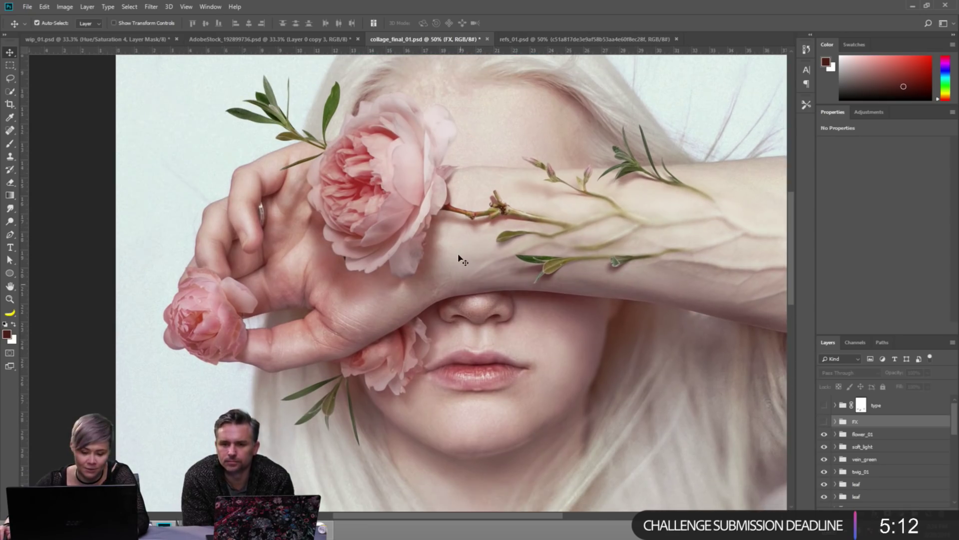
Compare the flowers in the AdobeStock source and wip_01.psd with the finished collage in collage_final_01.psd.
{"action": "left_click", "coordinate": [217, 37]}
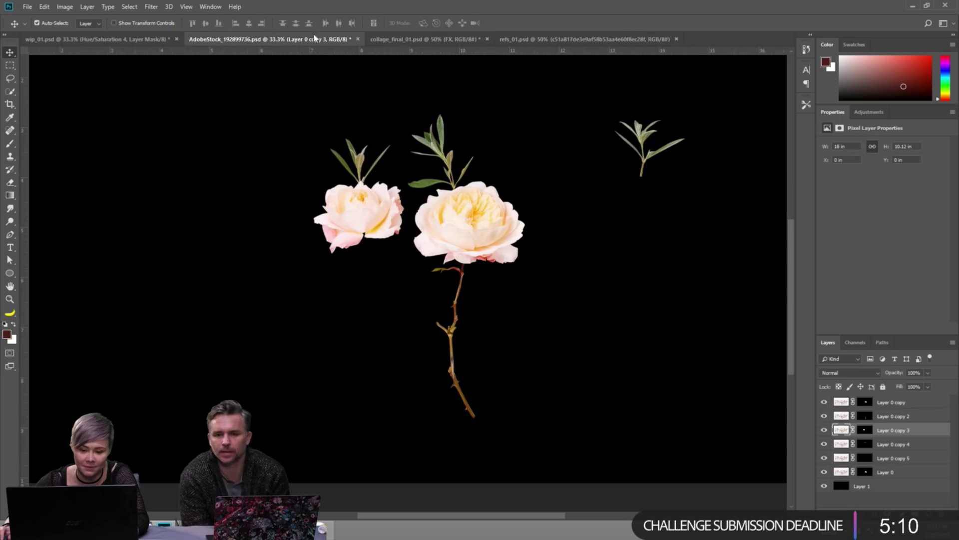
{"action": "left_click", "coordinate": [453, 37]}
{"action": "left_click", "coordinate": [150, 42]}
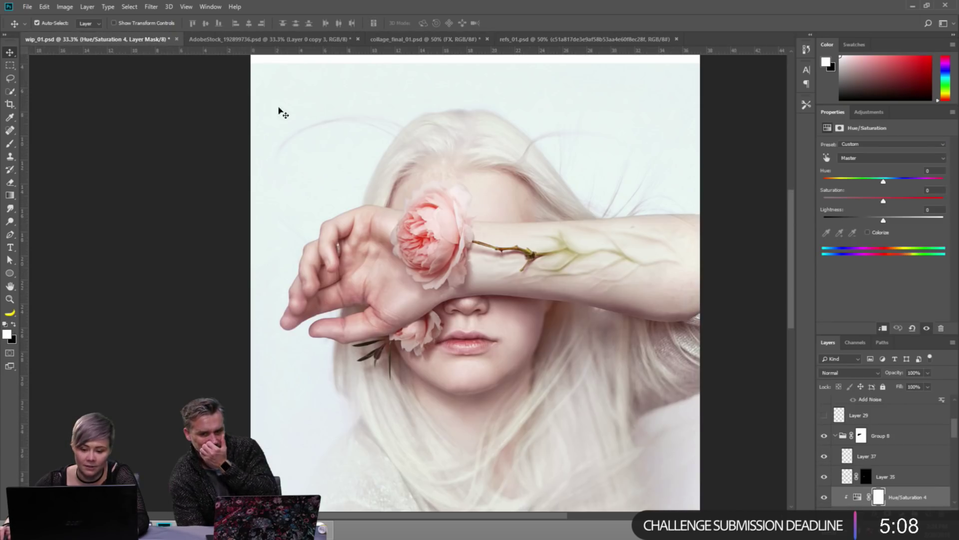
{"action": "scroll", "coordinate": [392, 92], "scroll_direction": "up", "scroll_amount": 1}
{"action": "left_click", "coordinate": [388, 42]}
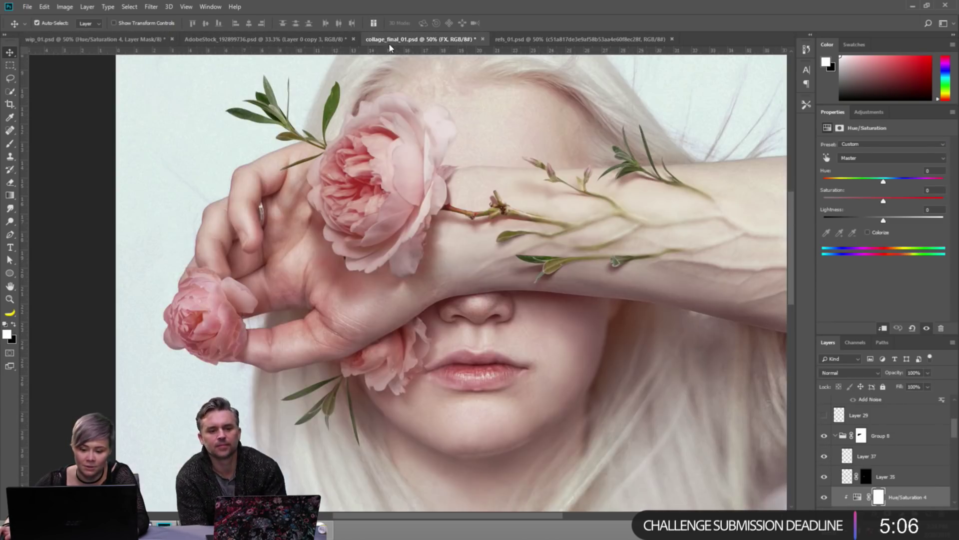
{"action": "left_click_drag", "start_coordinate": [531, 259], "coordinate": [537, 272]}
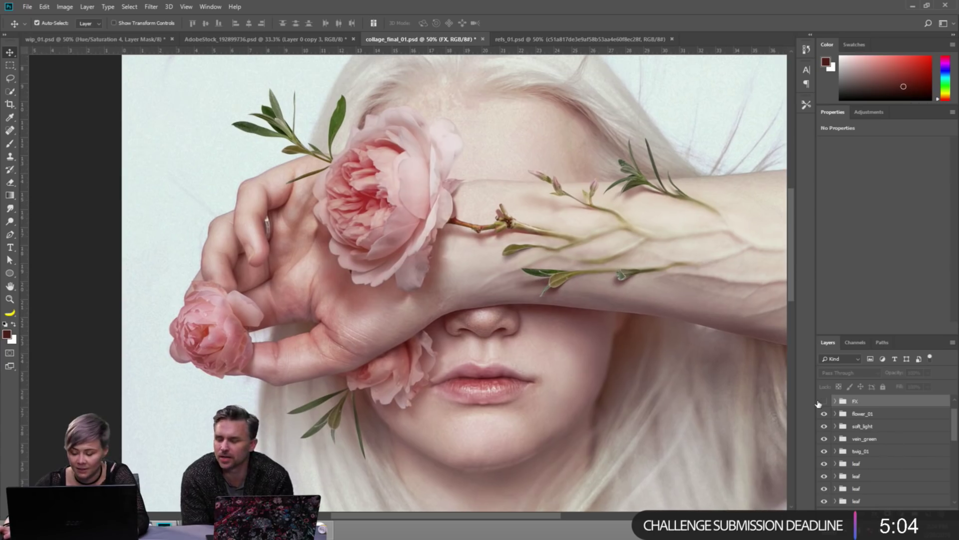
Show and expand the FX group, and hide its layers from Layer 552 down to Layer 107, keeping Layer 109 visible.
{"action": "left_click", "coordinate": [824, 401]}
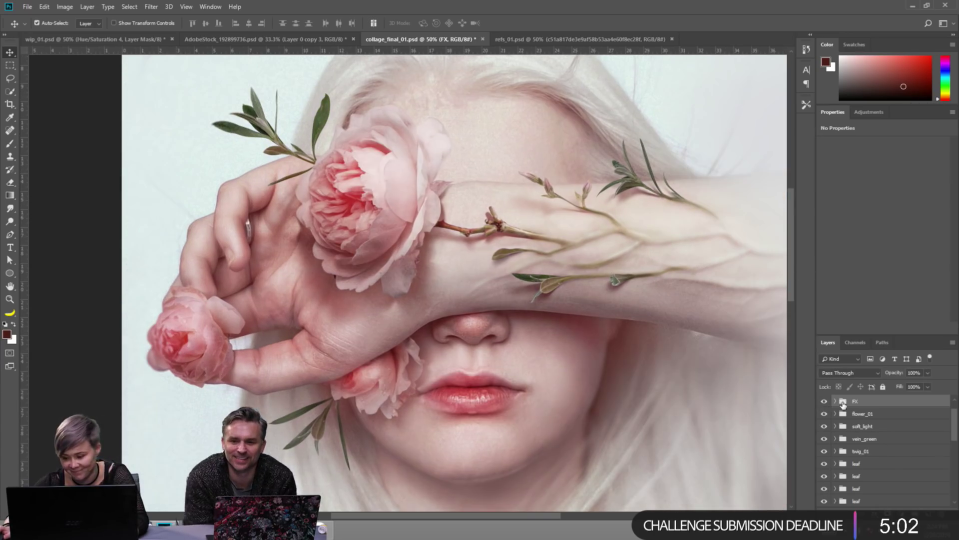
{"action": "left_click", "coordinate": [835, 402]}
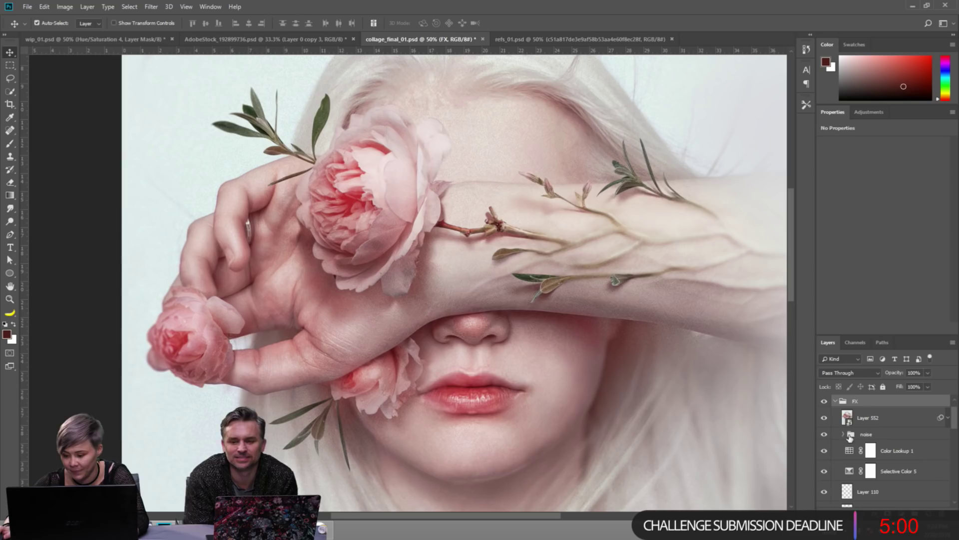
{"action": "scroll", "coordinate": [823, 495], "scroll_direction": "down", "scroll_amount": 3}
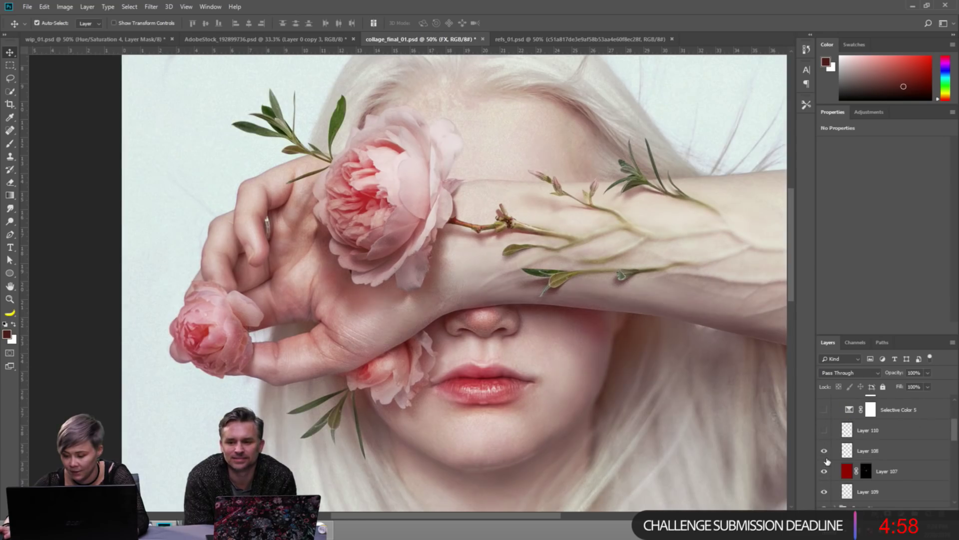
{"action": "left_click", "coordinate": [823, 492]}
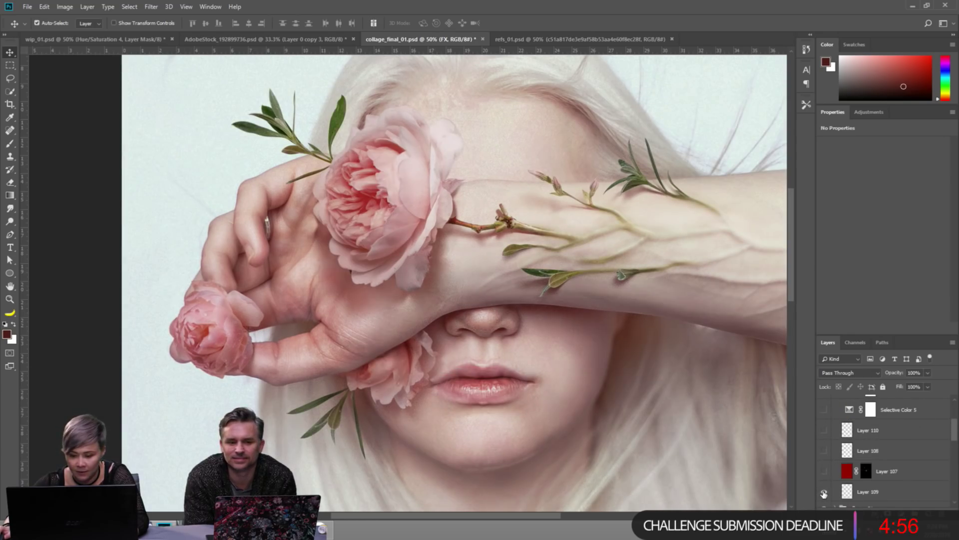
Toggle the red Layer 107 off and on to compare its effect across the whole portrait, leaving it visible.
{"action": "left_click", "coordinate": [573, 381], "text": "alt"}
{"action": "scroll", "coordinate": [649, 350], "scroll_direction": "down", "scroll_amount": 2}
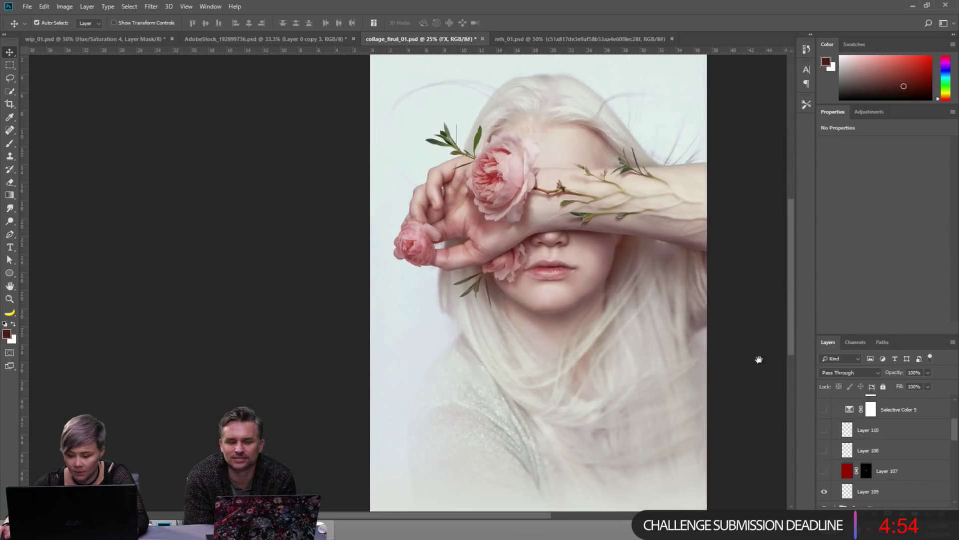
{"action": "left_click", "coordinate": [824, 472]}
{"action": "left_click", "coordinate": [824, 471]}
{"action": "left_click", "coordinate": [825, 471]}
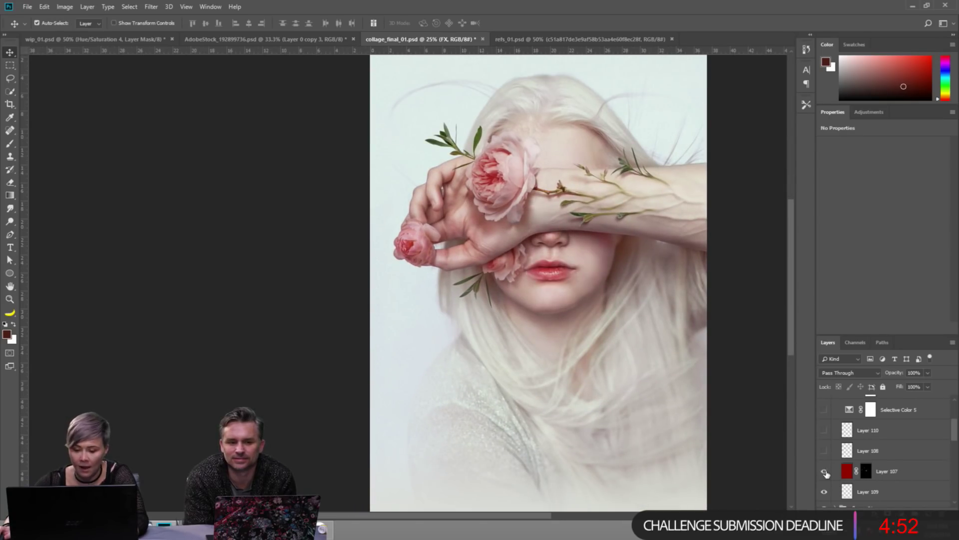
{"action": "left_click", "coordinate": [824, 471]}
{"action": "left_click", "coordinate": [824, 471]}
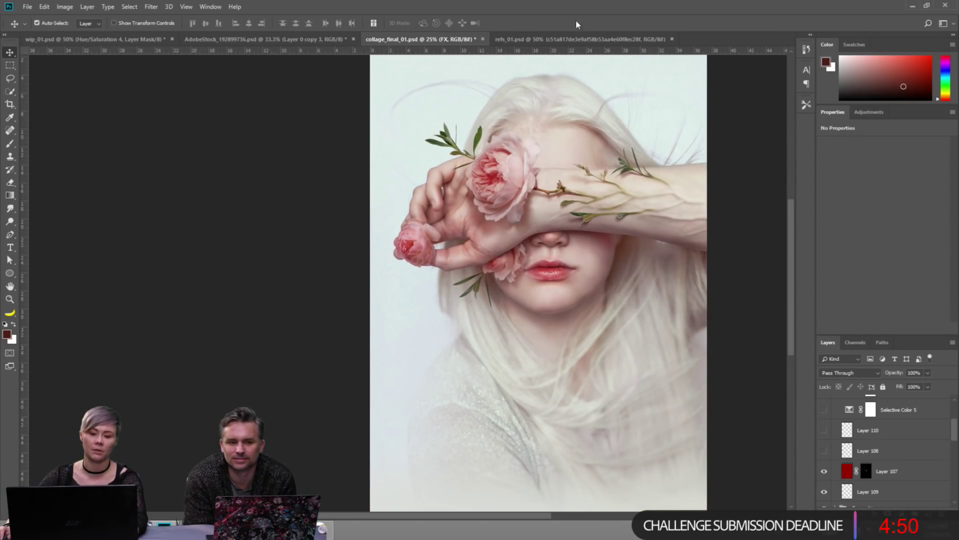
Examine the color palette of the reference images in refs_01.psd at 100% zoom.
{"action": "left_click", "coordinate": [555, 37]}
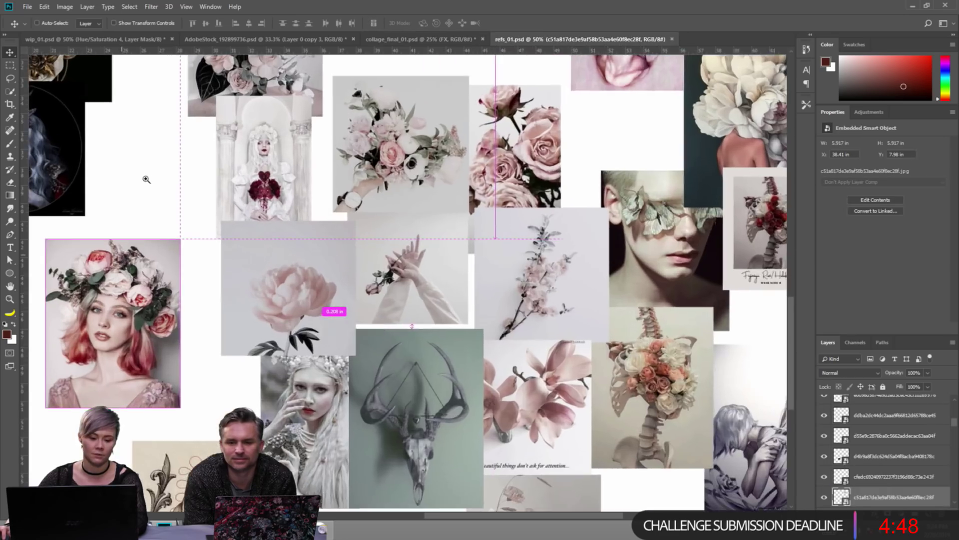
{"action": "left_click_drag", "start_coordinate": [147, 179], "coordinate": [435, 312]}
{"action": "key", "text": "ctrl+1"}
{"action": "left_click_drag", "start_coordinate": [497, 311], "coordinate": [491, 370]}
{"action": "left_click_drag", "start_coordinate": [673, 170], "coordinate": [634, 136]}
Return to collage_final_01.psd, select the red Overlay Layer 107 and disable its layer mask.
{"action": "left_click", "coordinate": [402, 37]}
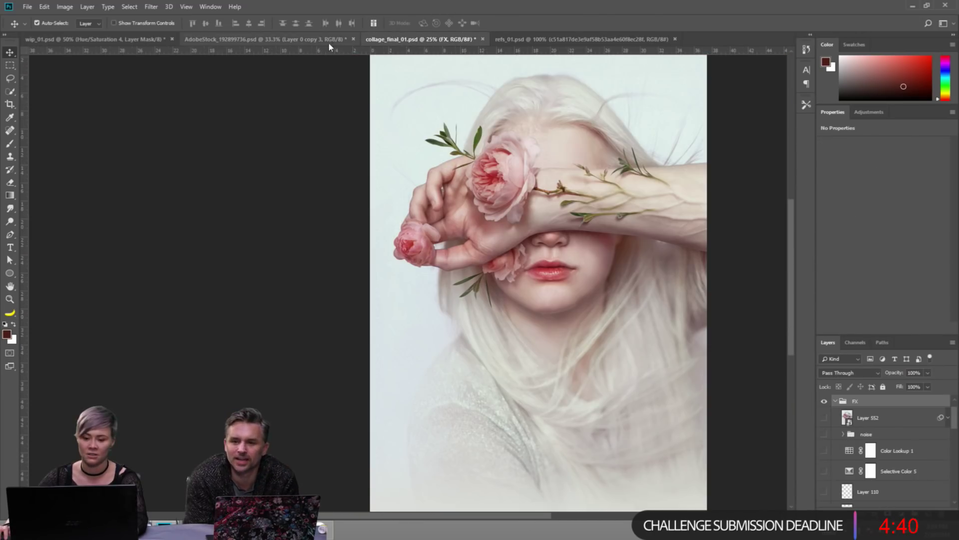
{"action": "key", "text": "ctrl+equal"}
{"action": "scroll", "coordinate": [865, 438], "scroll_direction": "down", "scroll_amount": 2}
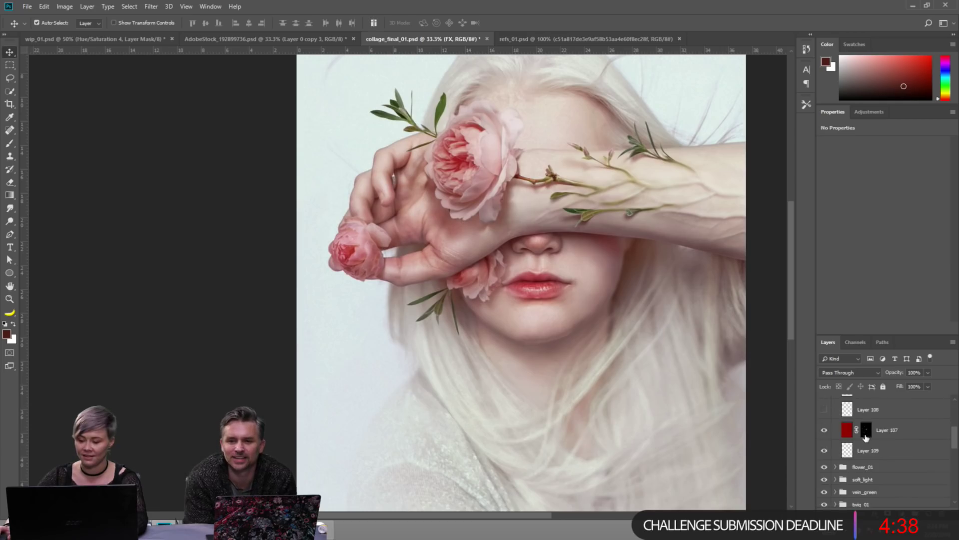
{"action": "left_click", "coordinate": [837, 433]}
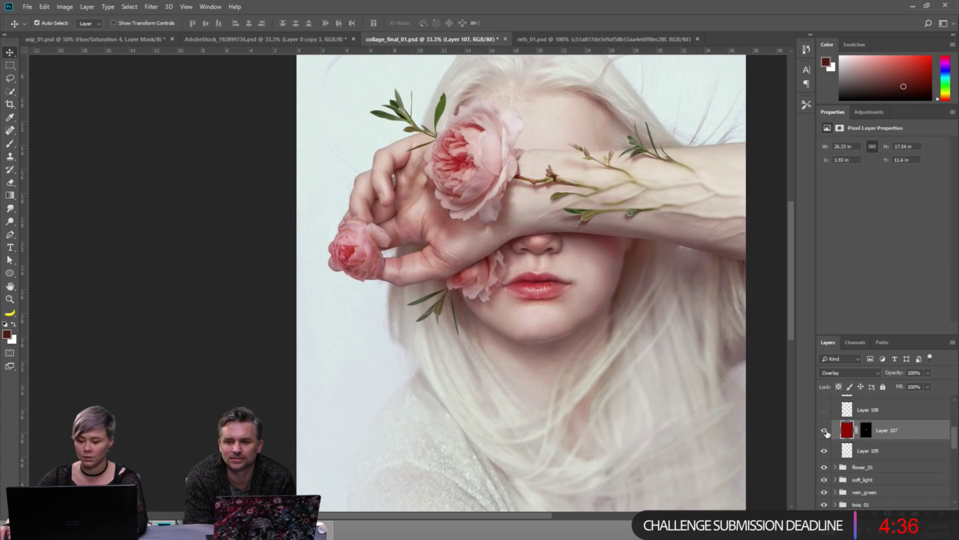
{"action": "left_click", "coordinate": [867, 431], "text": "shift"}
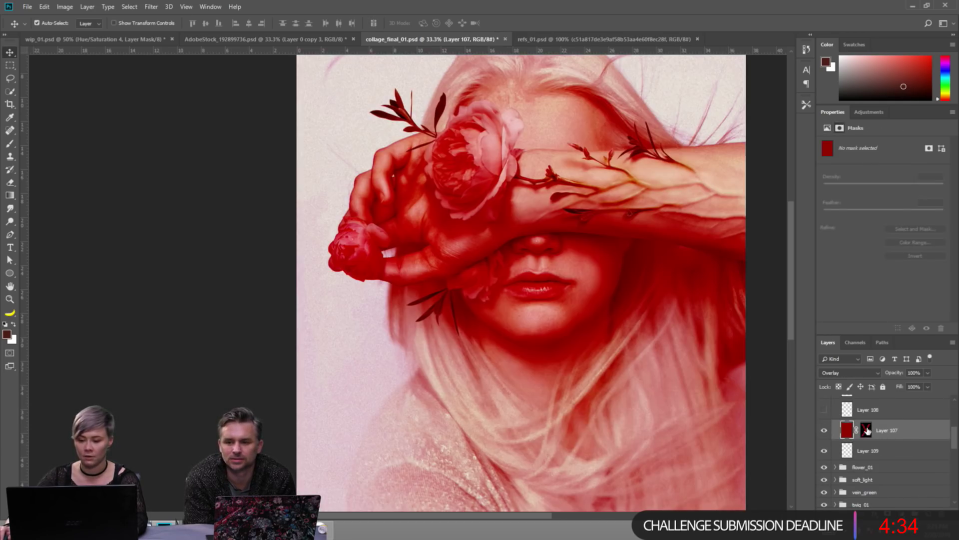
Re-enable and select Layer 107's mask, try a white brush stroke over the lips and chin, undo it, and set the brush size to 300.
{"action": "left_click", "coordinate": [867, 431], "text": "shift"}
{"action": "left_click", "coordinate": [866, 426]}
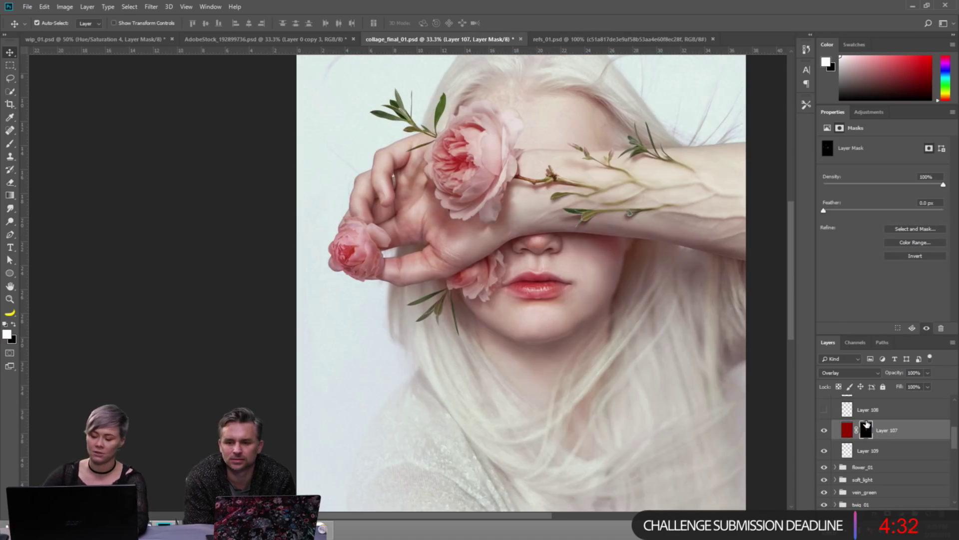
{"action": "key", "text": "b"}
{"action": "mouse_move", "coordinate": [533, 245]}
{"action": "left_mouse_down"}
{"action": "mouse_move", "coordinate": [550, 278]}
{"action": "mouse_move", "coordinate": [575, 280]}
{"action": "mouse_move", "coordinate": [593, 295]}
{"action": "mouse_move", "coordinate": [474, 322]}
{"action": "mouse_move", "coordinate": [584, 329]}
{"action": "mouse_move", "coordinate": [637, 293]}
{"action": "mouse_move", "coordinate": [575, 311]}
{"action": "mouse_move", "coordinate": [550, 334]}
{"action": "mouse_move", "coordinate": [575, 322]}
{"action": "left_mouse_up"}
{"action": "key", "text": "ctrl+z"}
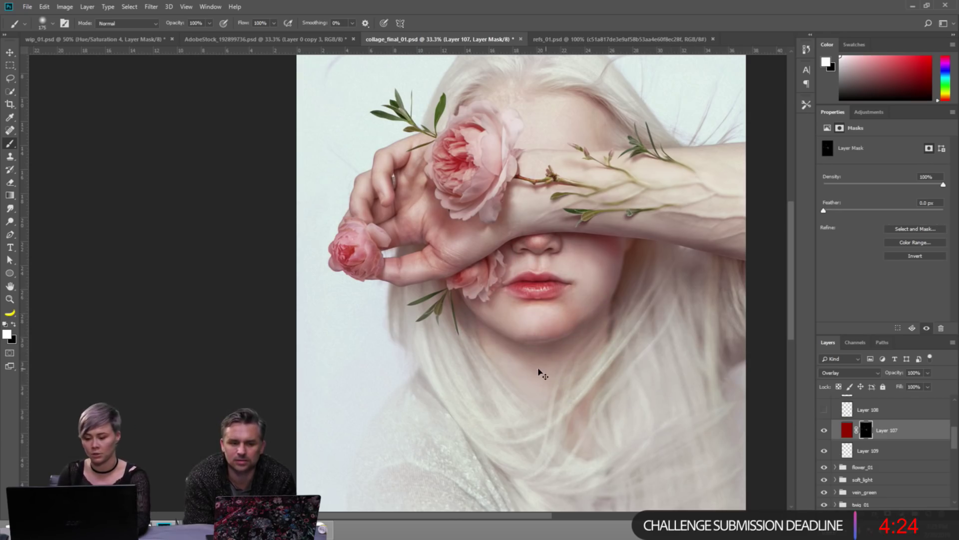
{"action": "key", "text": "bracketright"}
{"action": "key", "text": "bracketright"}
{"action": "key", "text": "bracketright"}
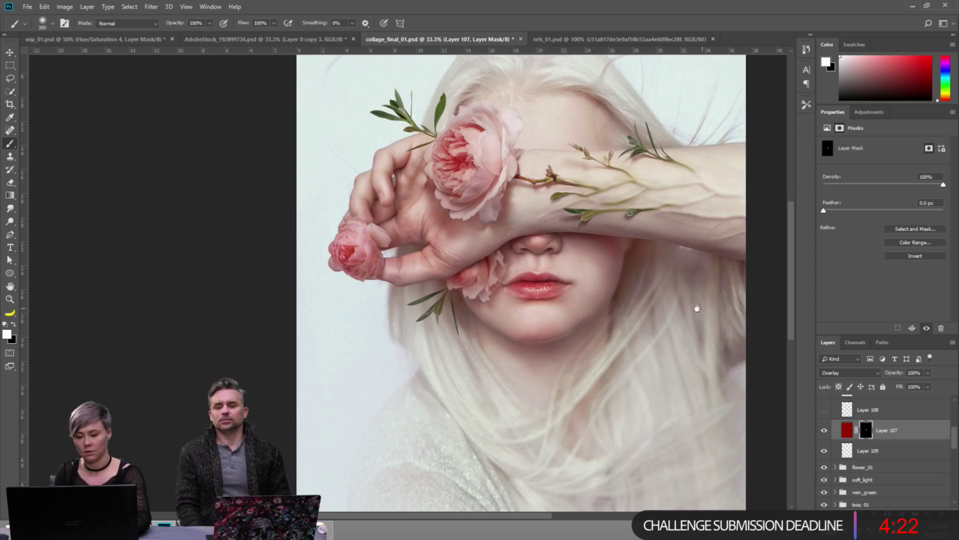
Select the Overlay Layer 108 and toggle its visibility to compare its effect on the portrait, leaving it visible.
{"action": "scroll", "coordinate": [710, 329], "scroll_direction": "up", "scroll_amount": 1}
{"action": "left_click", "coordinate": [824, 410]}
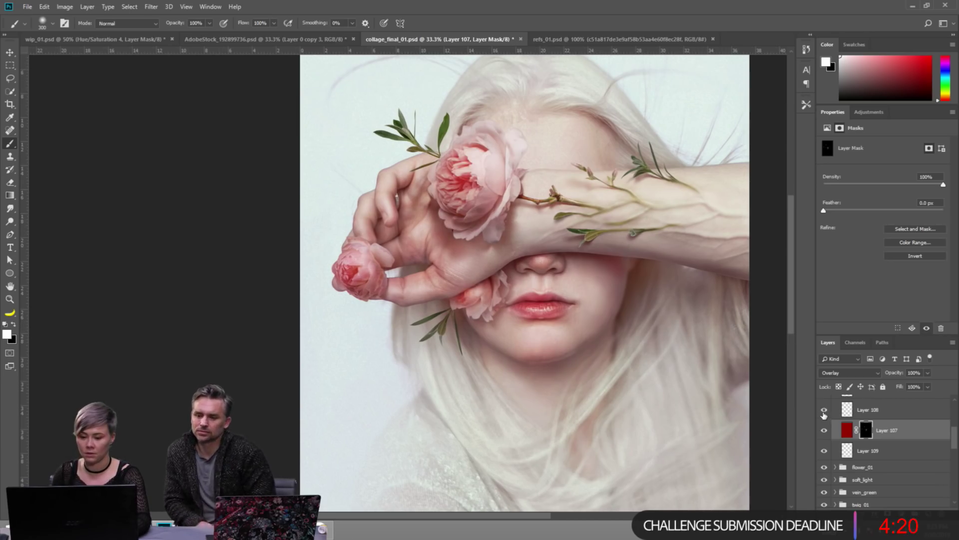
{"action": "left_click", "coordinate": [824, 410]}
{"action": "left_click", "coordinate": [823, 411]}
{"action": "left_click", "coordinate": [824, 410]}
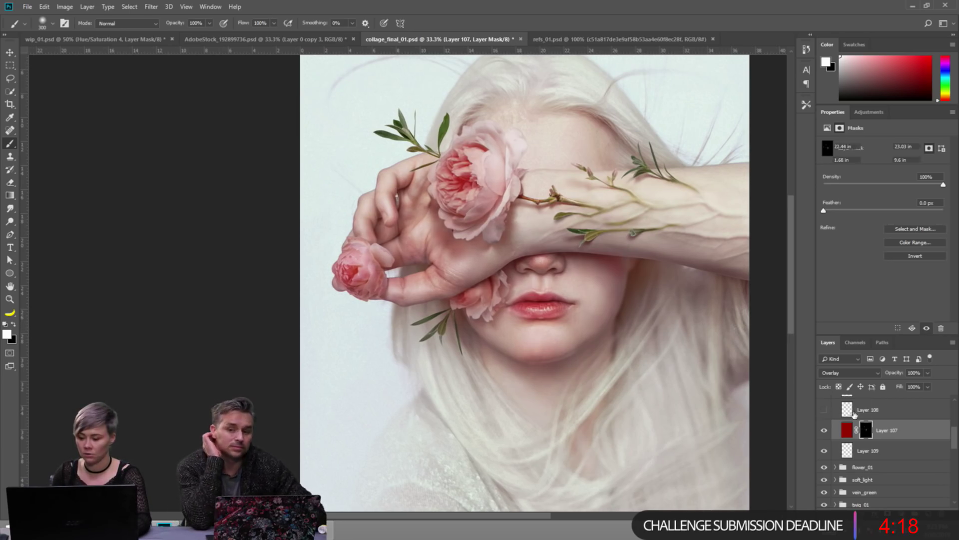
{"action": "left_click", "coordinate": [867, 410]}
{"action": "left_click", "coordinate": [823, 410]}
{"action": "left_click_drag", "start_coordinate": [630, 345], "coordinate": [638, 382]}
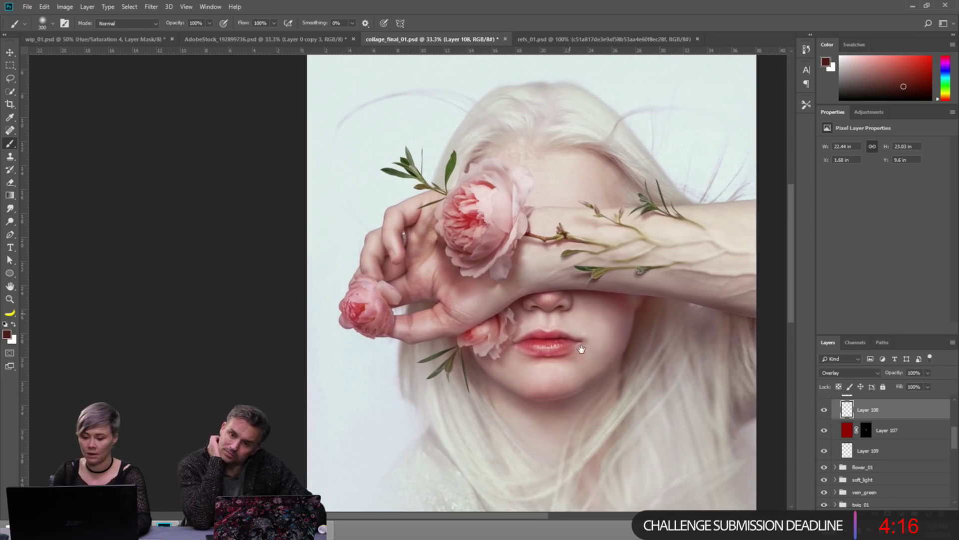
{"action": "left_click", "coordinate": [824, 410]}
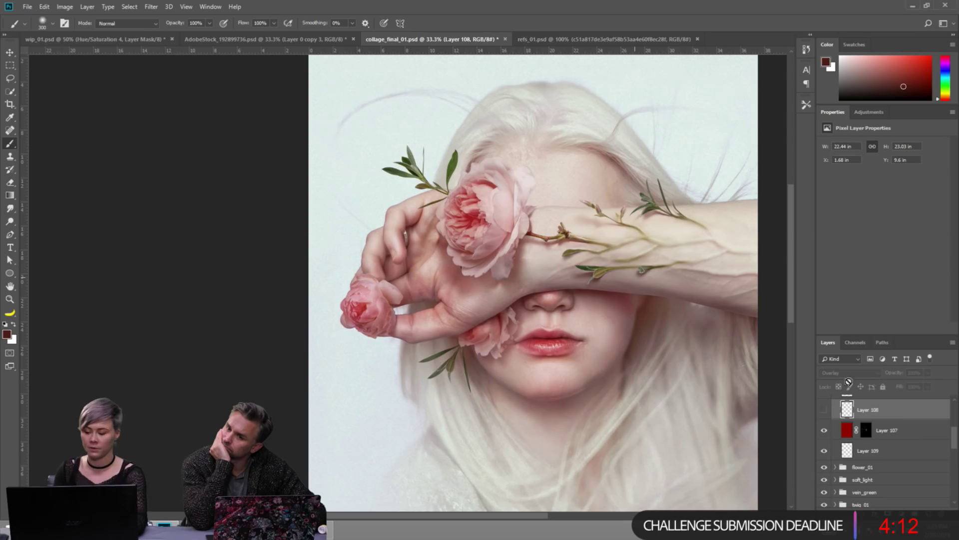
{"action": "left_click", "coordinate": [824, 410]}
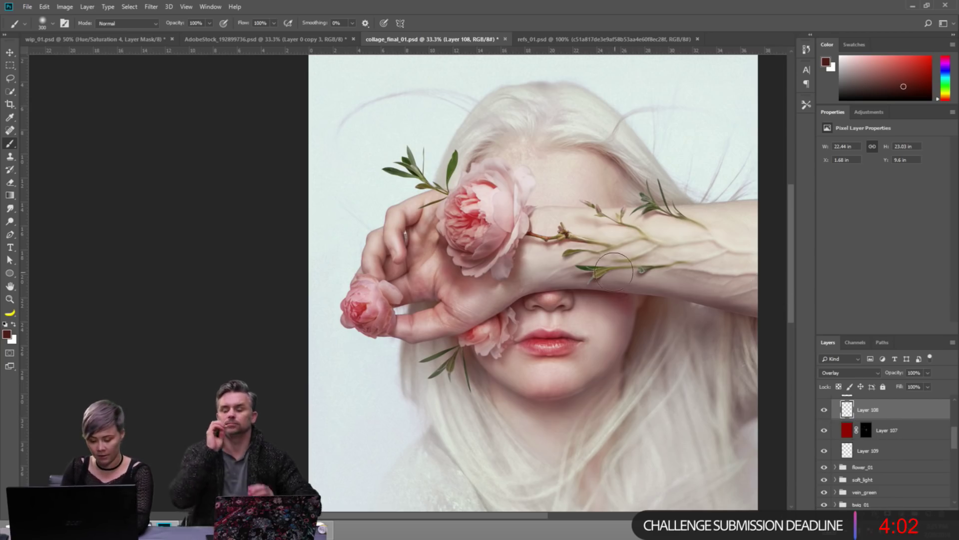
Try painting black over the palm on Layer 108 with a 150 px brush, undo it, and compare the layer off and on.
{"action": "key", "text": "d"}
{"action": "key", "text": "x"}
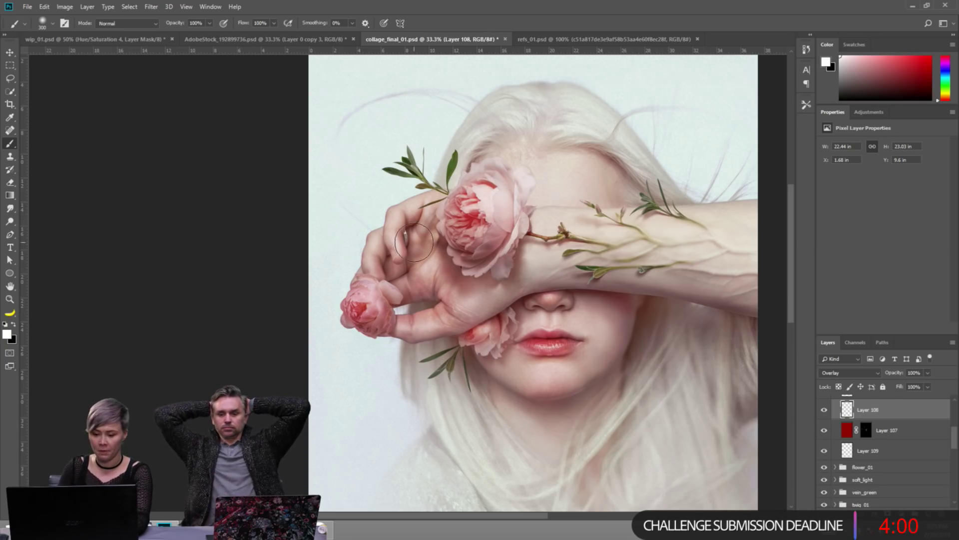
{"action": "key", "text": "bracketleft"}
{"action": "key", "text": "bracketleft"}
{"action": "key", "text": "bracketleft"}
{"action": "key", "text": "bracketleft"}
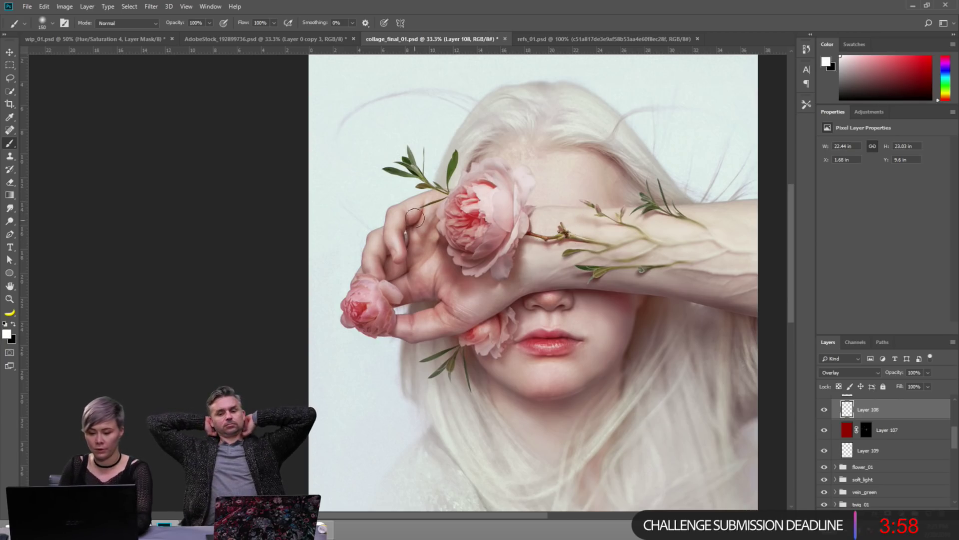
{"action": "key", "text": "x"}
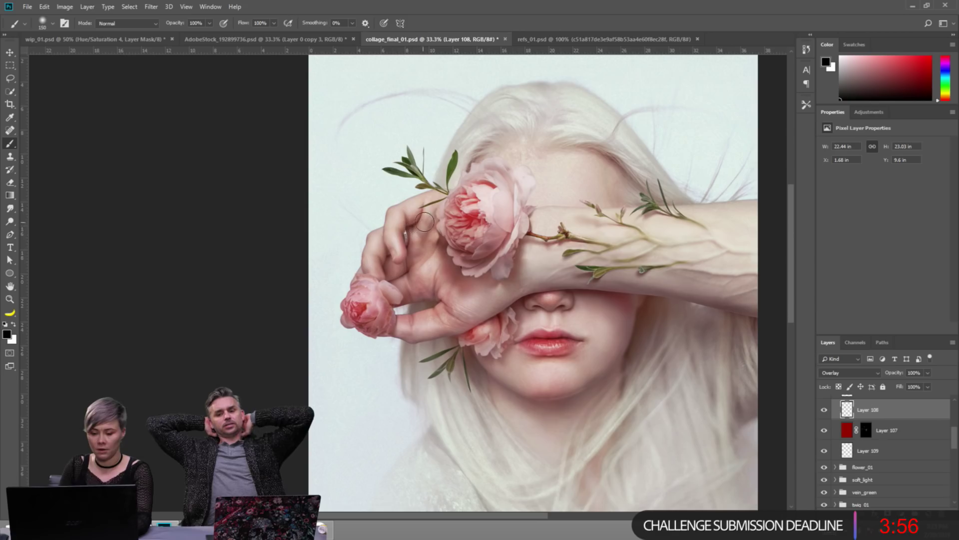
{"action": "mouse_move", "coordinate": [407, 236]}
{"action": "left_mouse_down"}
{"action": "mouse_move", "coordinate": [434, 211]}
{"action": "mouse_move", "coordinate": [411, 272]}
{"action": "mouse_move", "coordinate": [417, 294]}
{"action": "left_mouse_up"}
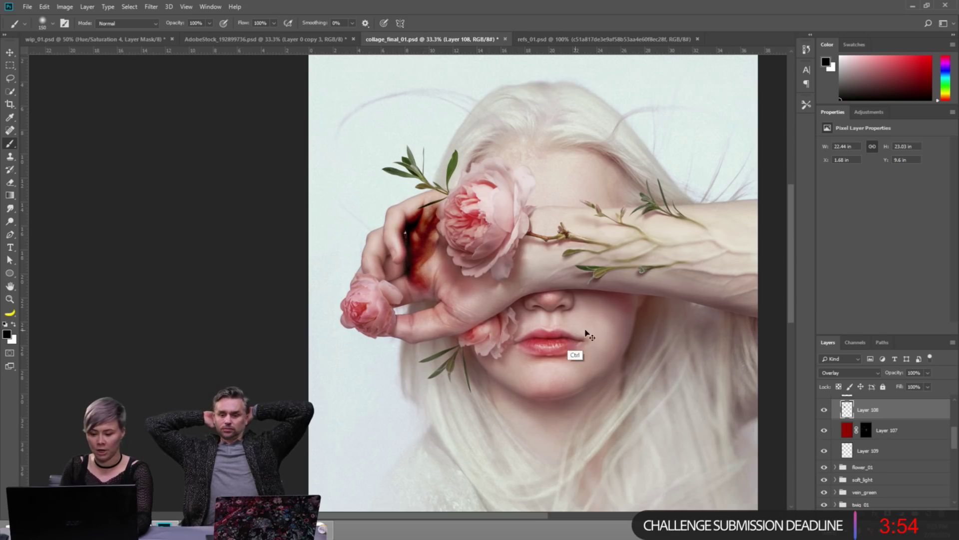
{"action": "key", "text": "ctrl+z"}
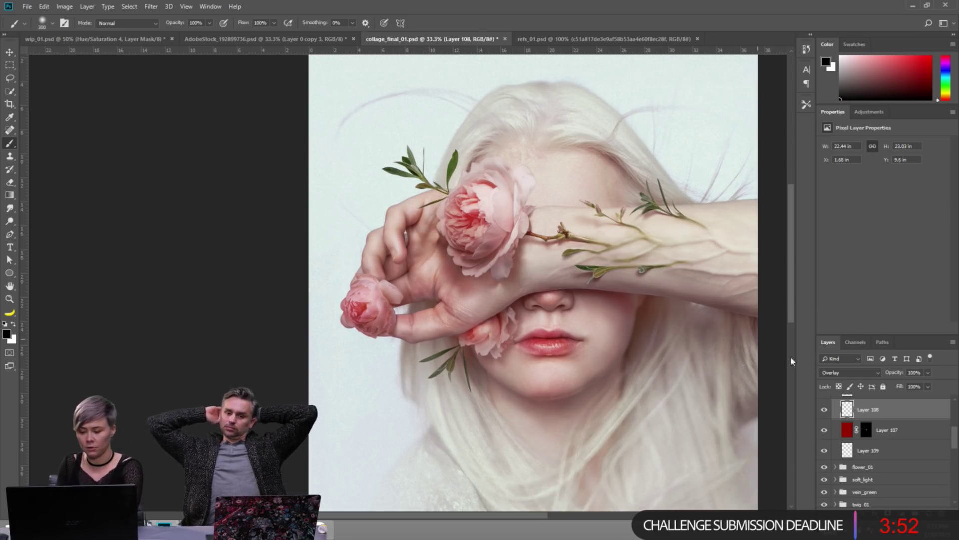
{"action": "left_click", "coordinate": [825, 410]}
{"action": "left_click", "coordinate": [824, 410]}
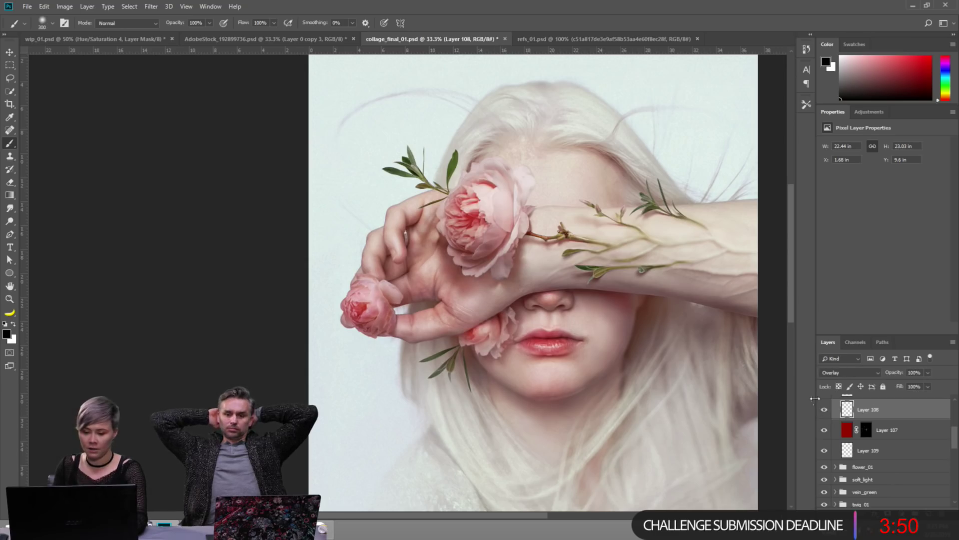
Try white highlight strokes on the large rose and the fingertip rose on Layer 108, undoing each one.
{"action": "key", "text": "x"}
{"action": "mouse_move", "coordinate": [487, 186]}
{"action": "left_mouse_down"}
{"action": "mouse_move", "coordinate": [476, 205]}
{"action": "mouse_move", "coordinate": [485, 198]}
{"action": "mouse_move", "coordinate": [480, 230]}
{"action": "mouse_move", "coordinate": [491, 232]}
{"action": "mouse_move", "coordinate": [470, 194]}
{"action": "left_mouse_up"}
{"action": "key", "text": "ctrl+z"}
{"action": "key", "text": "bracketleft"}
{"action": "key", "text": "bracketleft"}
{"action": "key", "text": "bracketleft"}
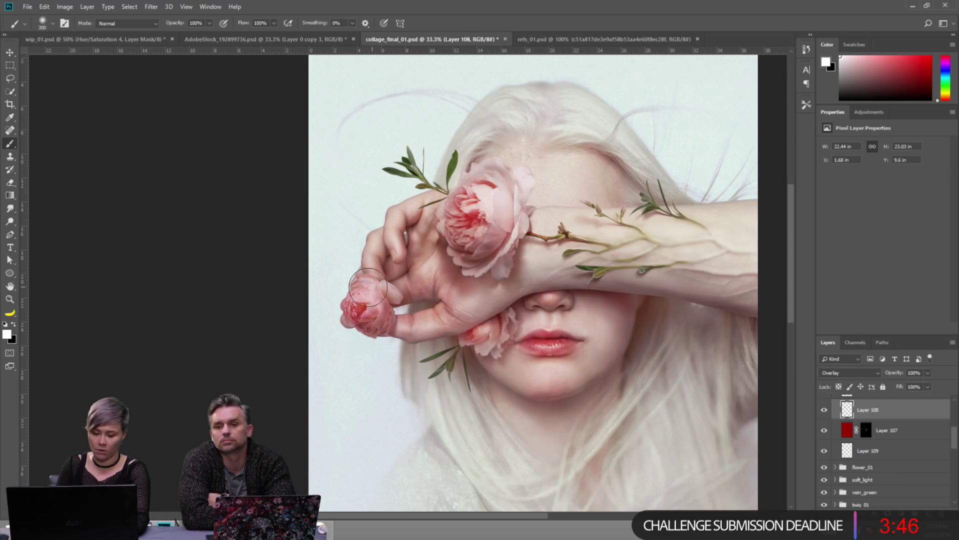
{"action": "left_click_drag", "start_coordinate": [366, 284], "coordinate": [370, 305]}
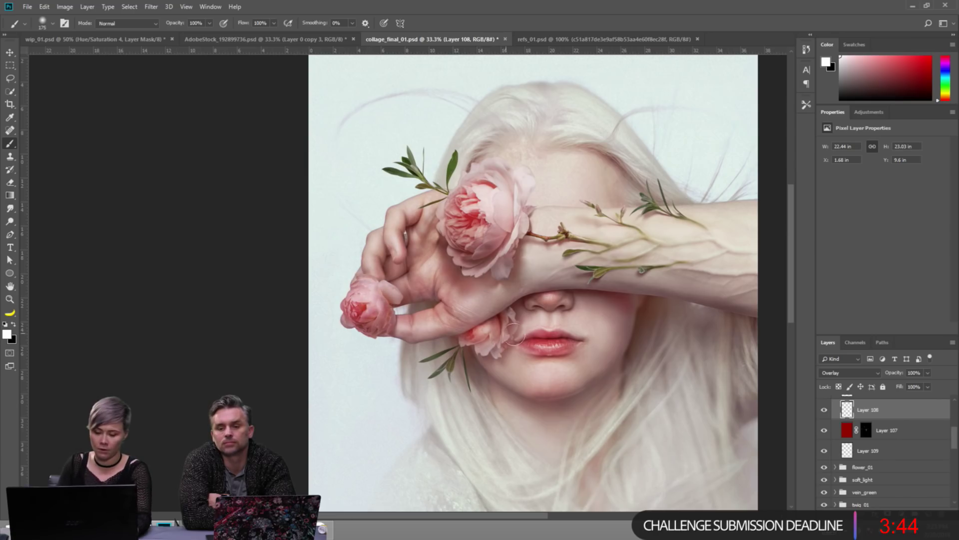
{"action": "key", "text": "ctrl+z"}
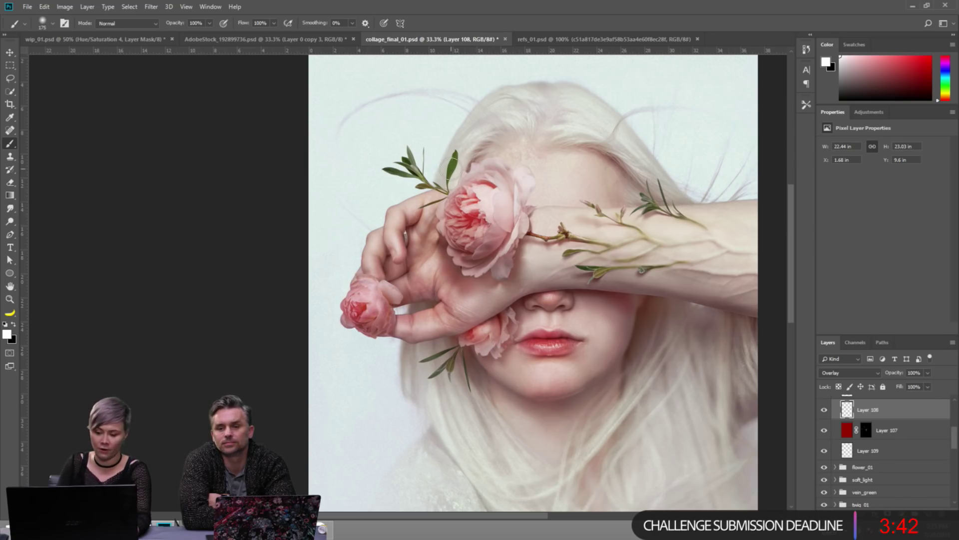
{"action": "key", "text": "x"}
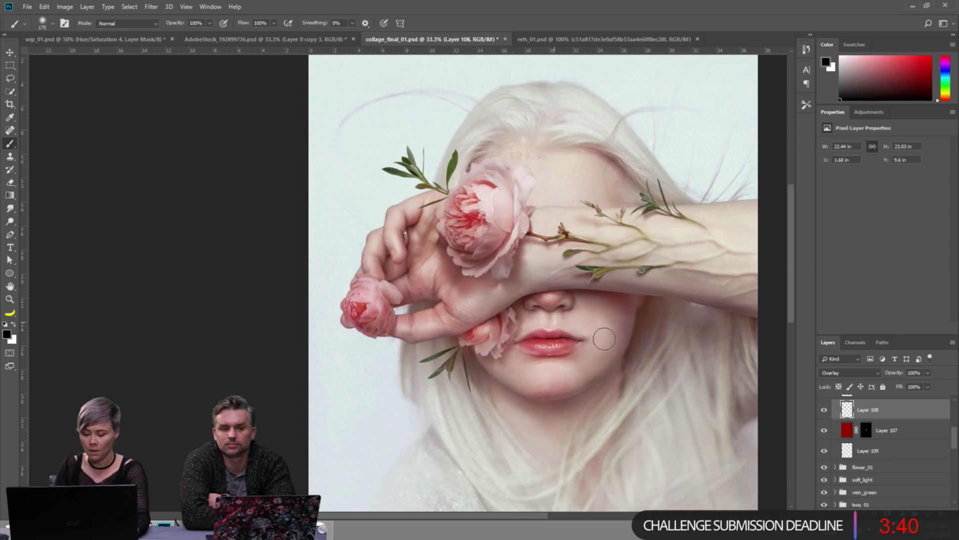
Toggle Layer 110 on and off to compare its soft fade over the forearm in the whole portrait.
{"action": "left_click_drag", "start_coordinate": [954, 442], "coordinate": [955, 428]}
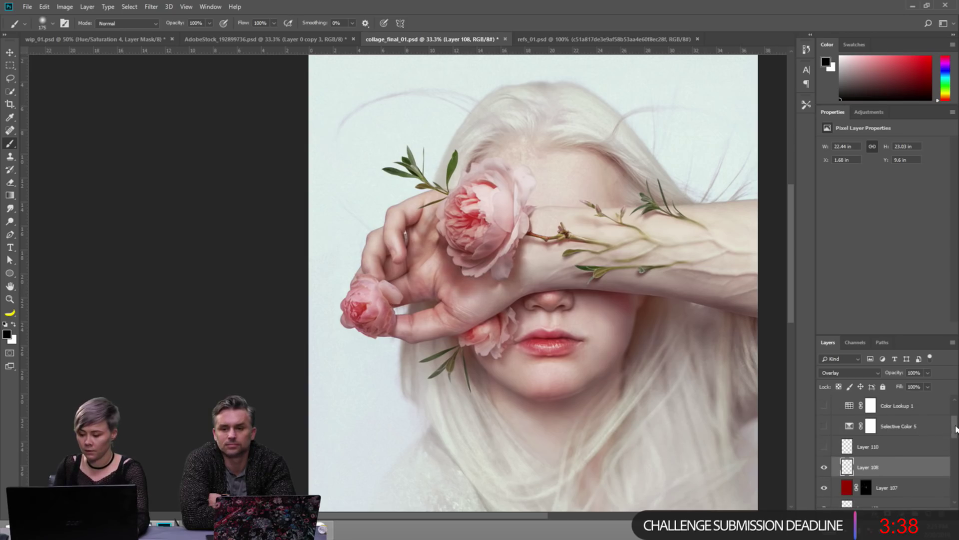
{"action": "left_click", "coordinate": [826, 447]}
{"action": "left_click", "coordinate": [825, 448]}
{"action": "left_click", "coordinate": [825, 447]}
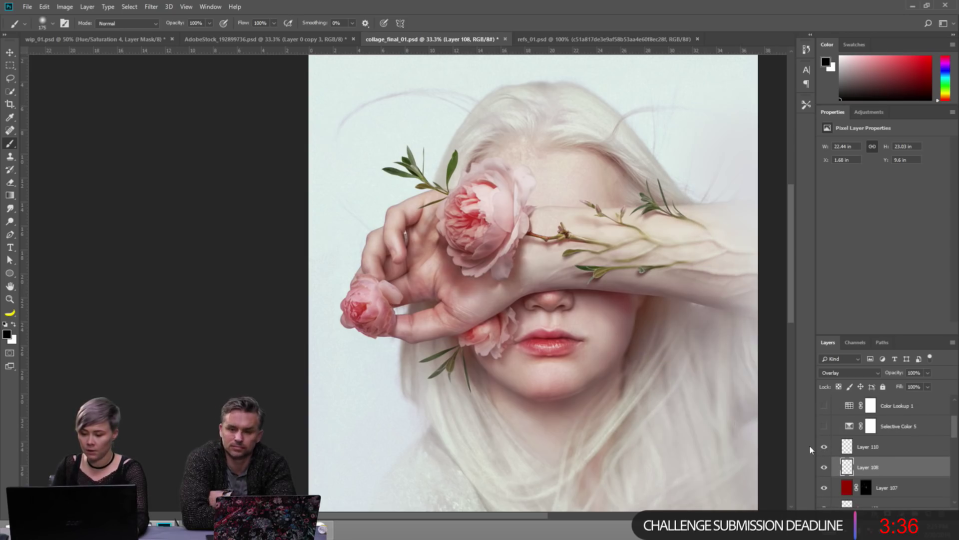
{"action": "scroll", "coordinate": [647, 387], "scroll_direction": "down", "scroll_amount": 3}
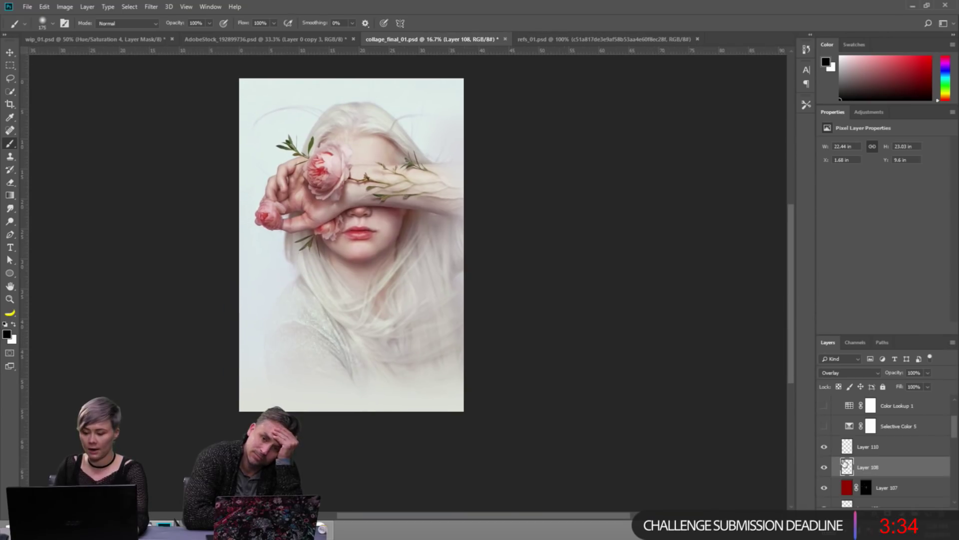
{"action": "left_click", "coordinate": [824, 447]}
{"action": "left_click", "coordinate": [824, 447]}
{"action": "left_click", "coordinate": [824, 447]}
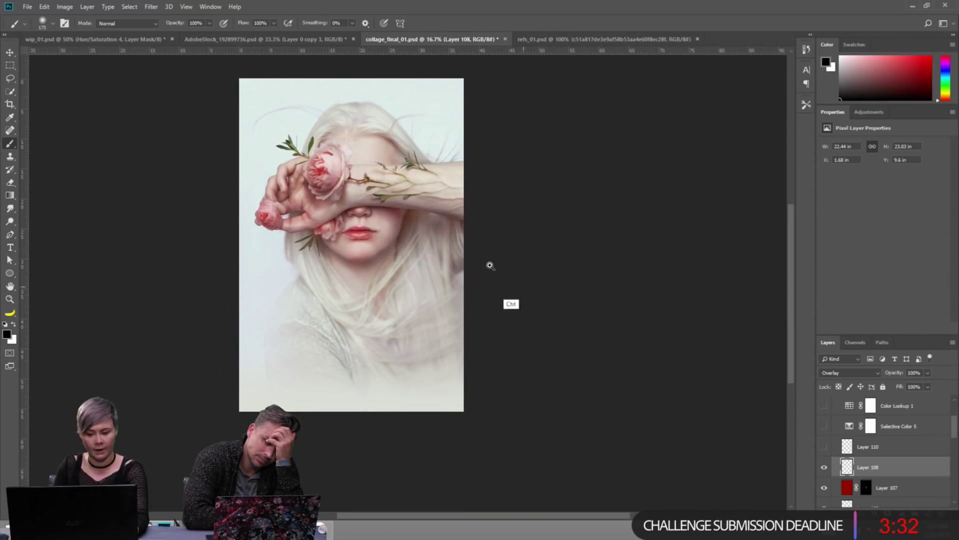
Select Layer 110 and compare the portrait with and without it, leaving the layer visible.
{"action": "scroll", "coordinate": [407, 215], "scroll_direction": "up", "scroll_amount": 1}
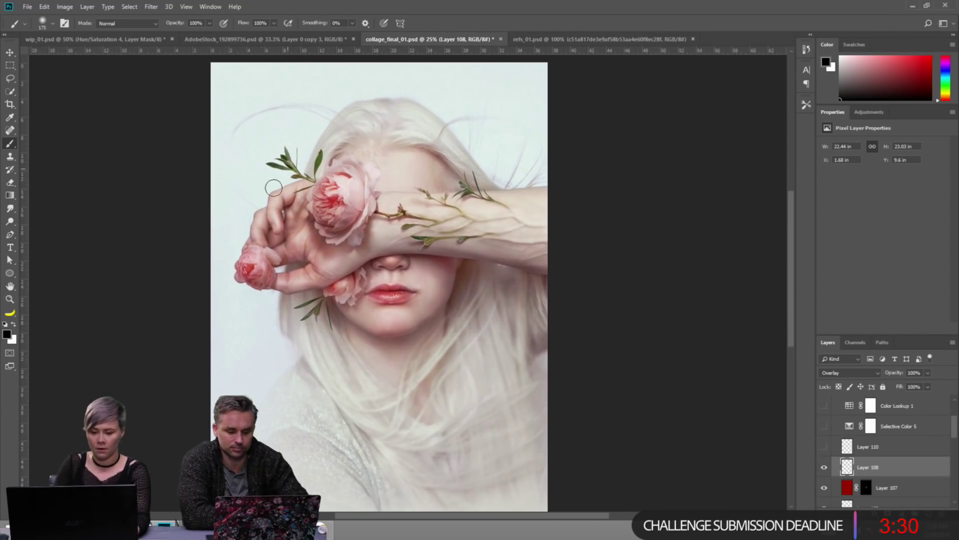
{"action": "left_click", "coordinate": [825, 447]}
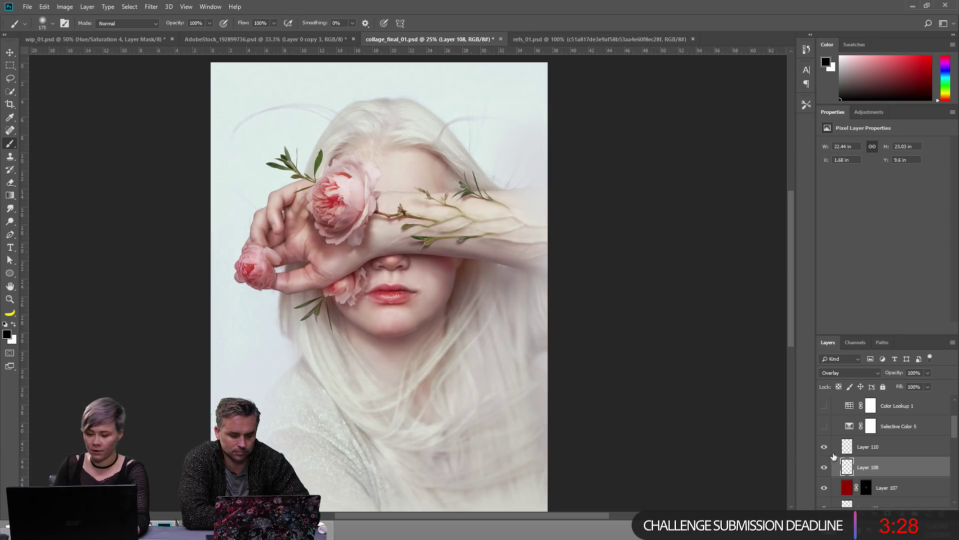
{"action": "left_click", "coordinate": [869, 453]}
{"action": "left_click", "coordinate": [824, 447]}
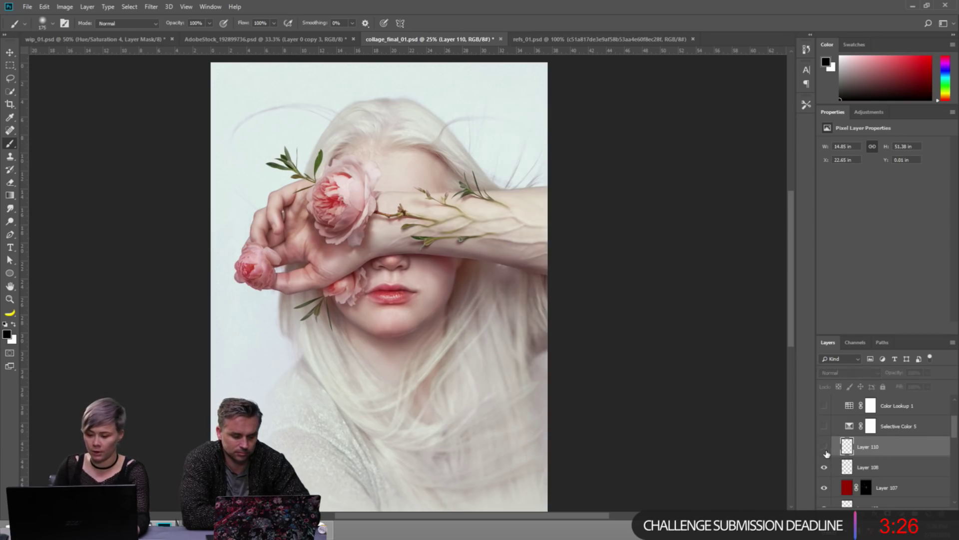
{"action": "left_click", "coordinate": [824, 447]}
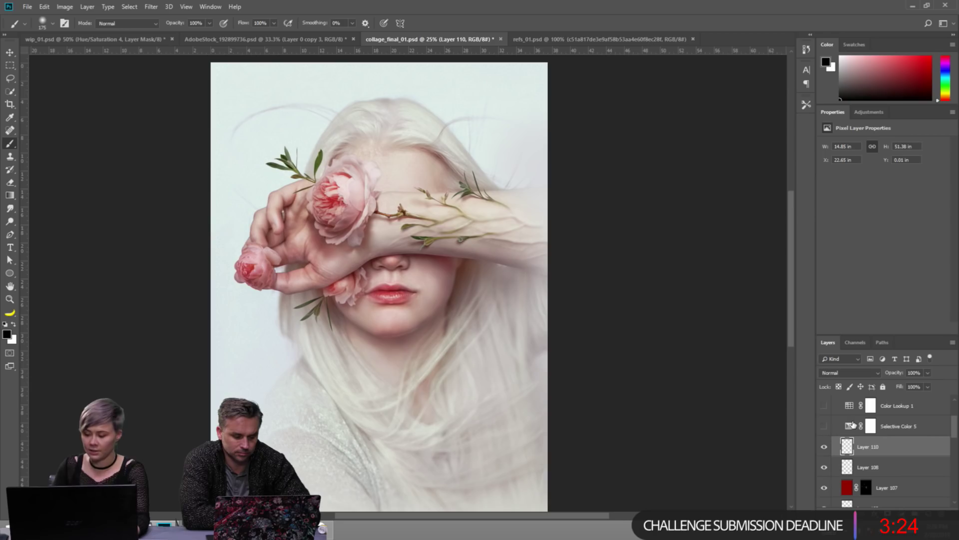
{"action": "left_click", "coordinate": [825, 425]}
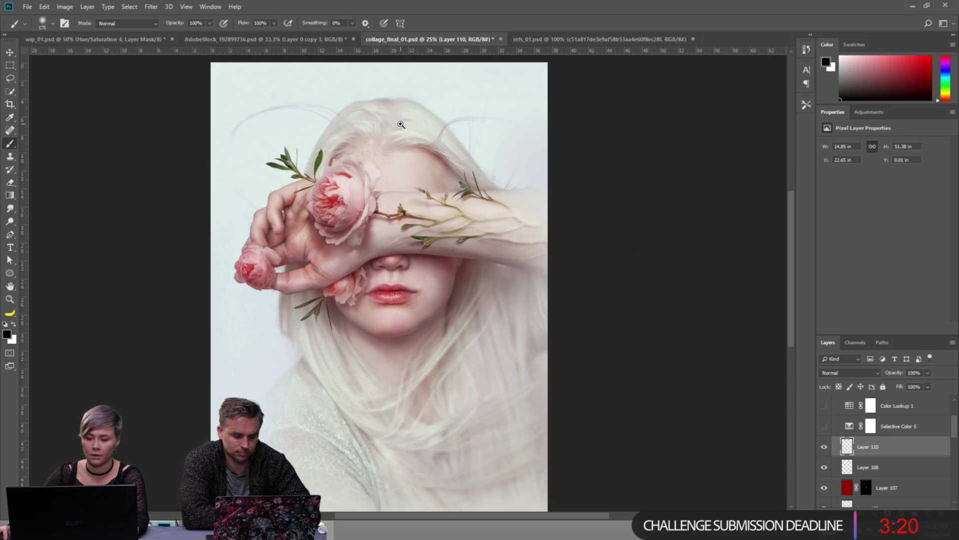
Add a Selective Color adjustment layer directly above Layer 110.
{"action": "key", "text": "ctrl+plus"}
{"action": "left_click", "coordinate": [870, 112]}
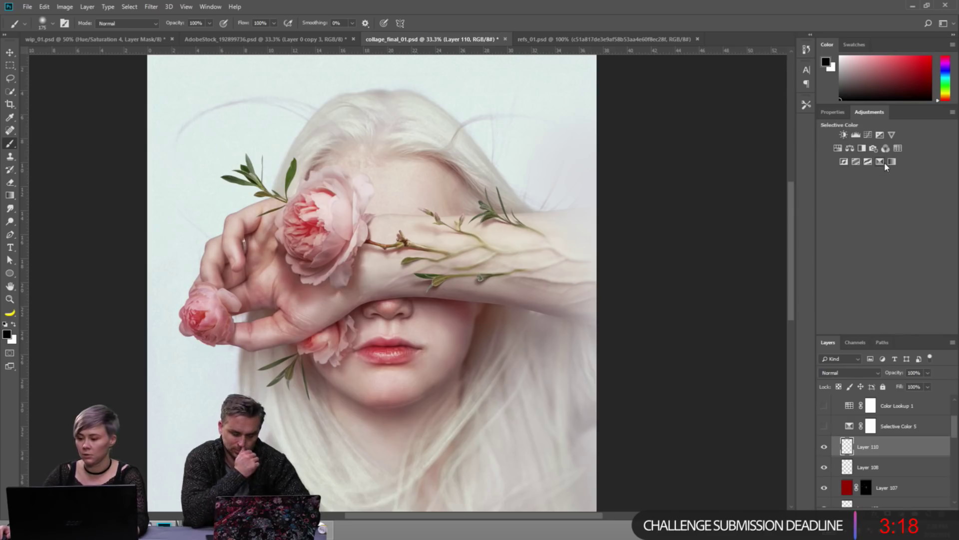
{"action": "left_click", "coordinate": [882, 162]}
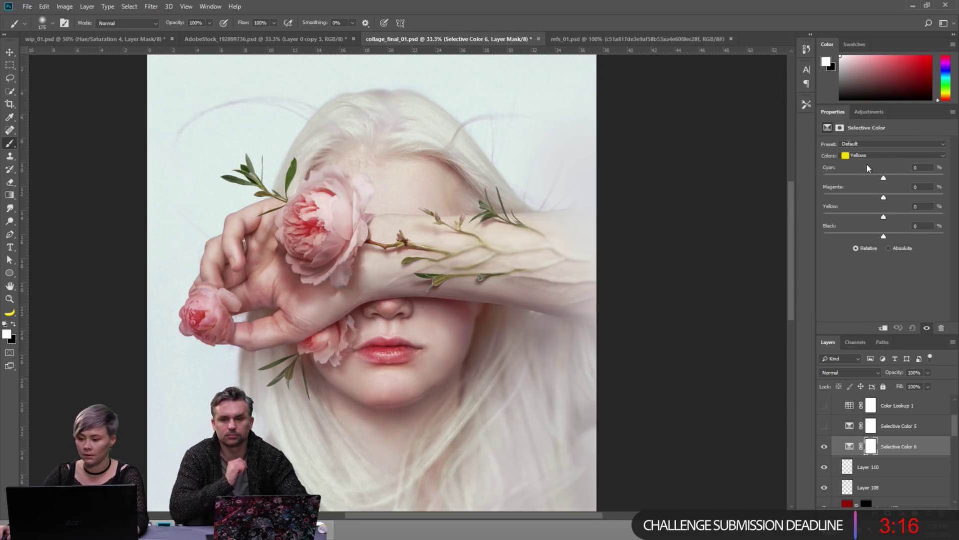
Try shifting the Yellows in the new Selective Color layer to Cyan +25%, Magenta +58% and Yellow -20%, and adjust Black.
{"action": "left_click_drag", "start_coordinate": [881, 180], "coordinate": [928, 197]}
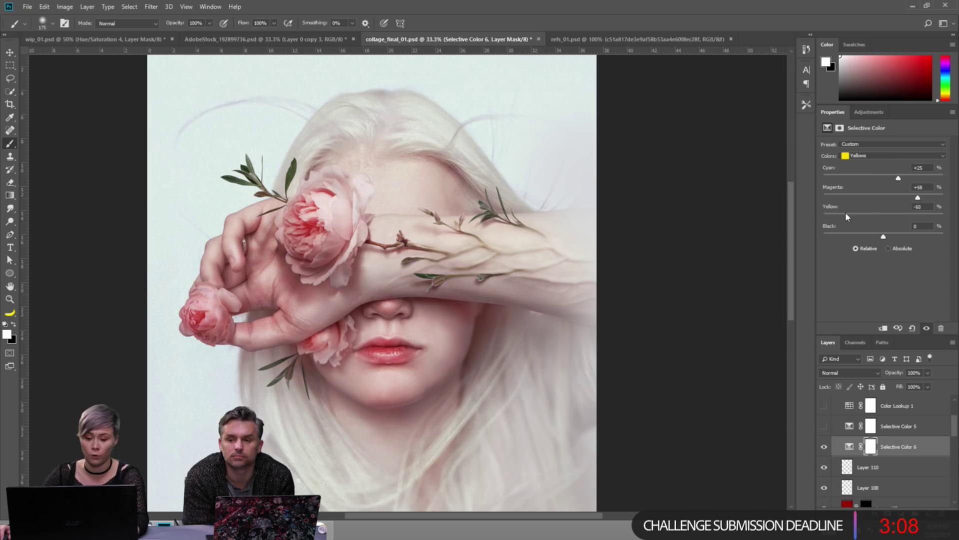
{"action": "left_click_drag", "start_coordinate": [846, 216], "coordinate": [825, 216]}
{"action": "left_click_drag", "start_coordinate": [922, 212], "coordinate": [850, 234]}
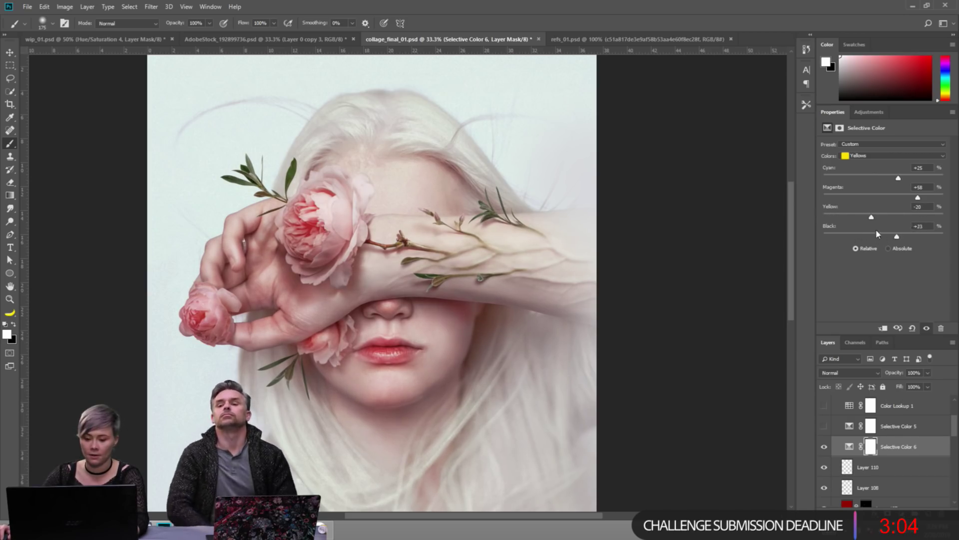
Try shifting the Reds to Cyan +2%, Magenta +10% and Yellow -20%, and undo the Selective Color adjustments.
{"action": "left_click", "coordinate": [868, 159]}
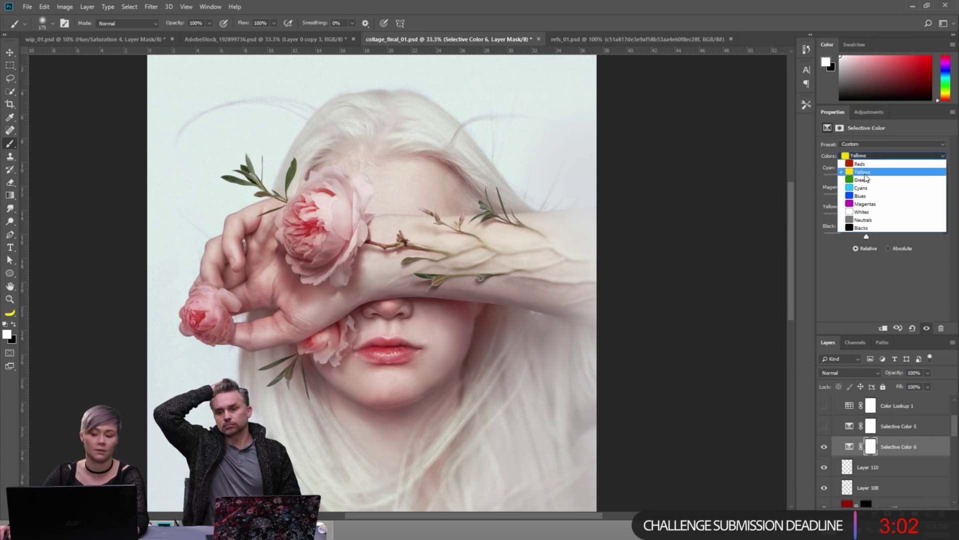
{"action": "left_click", "coordinate": [859, 142]}
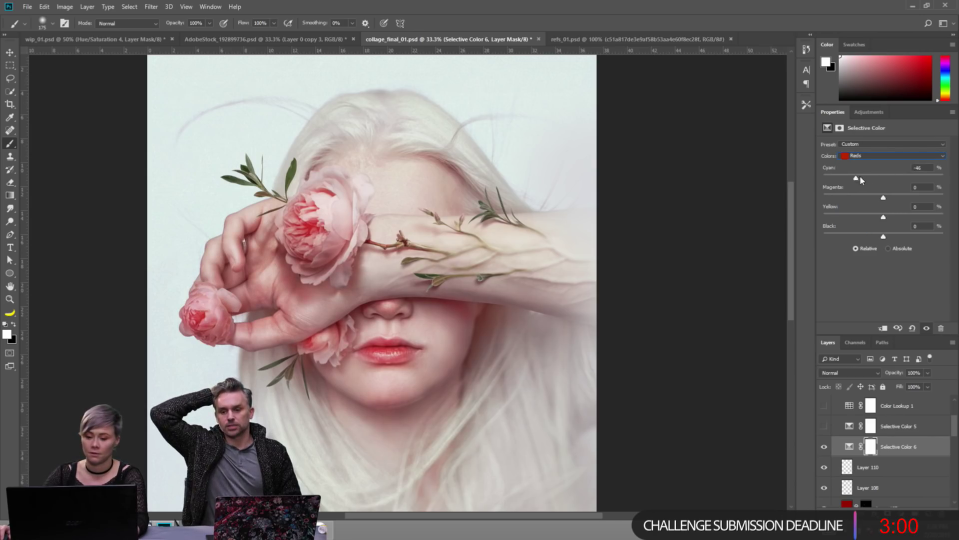
{"action": "left_click_drag", "start_coordinate": [883, 177], "coordinate": [874, 218]}
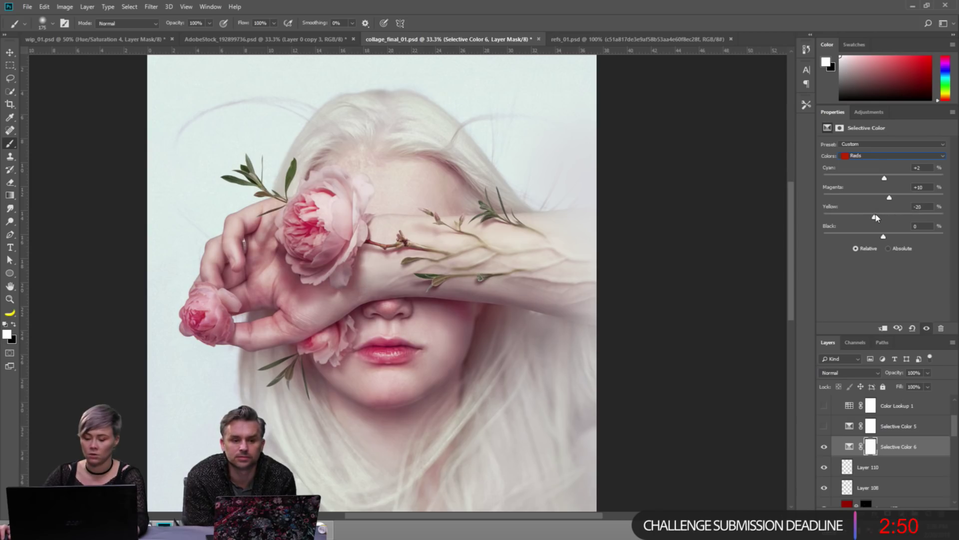
{"action": "key", "text": "ctrl+z"}
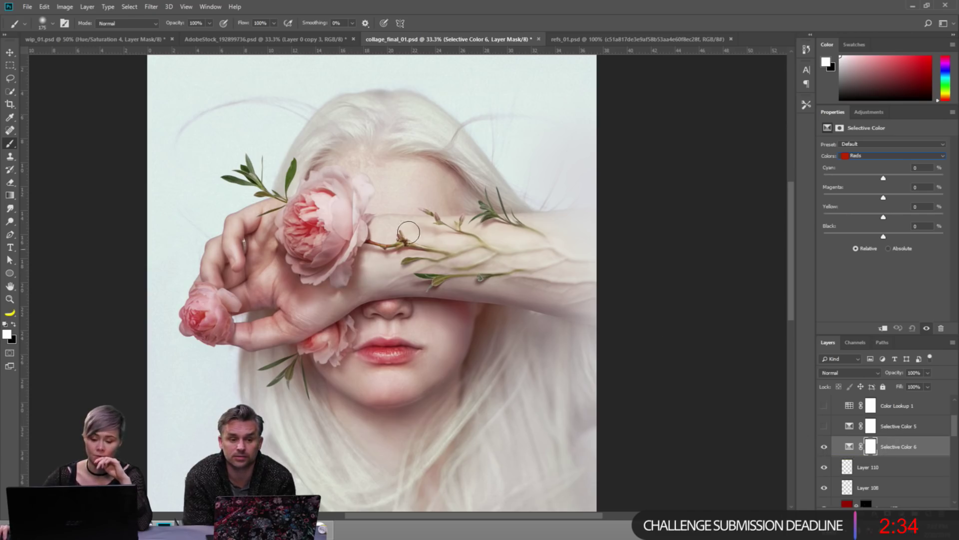
Examine the flower and portrait reference images in refs_01.psd, ending back in collage_final_01.psd.
{"action": "left_click", "coordinate": [626, 40]}
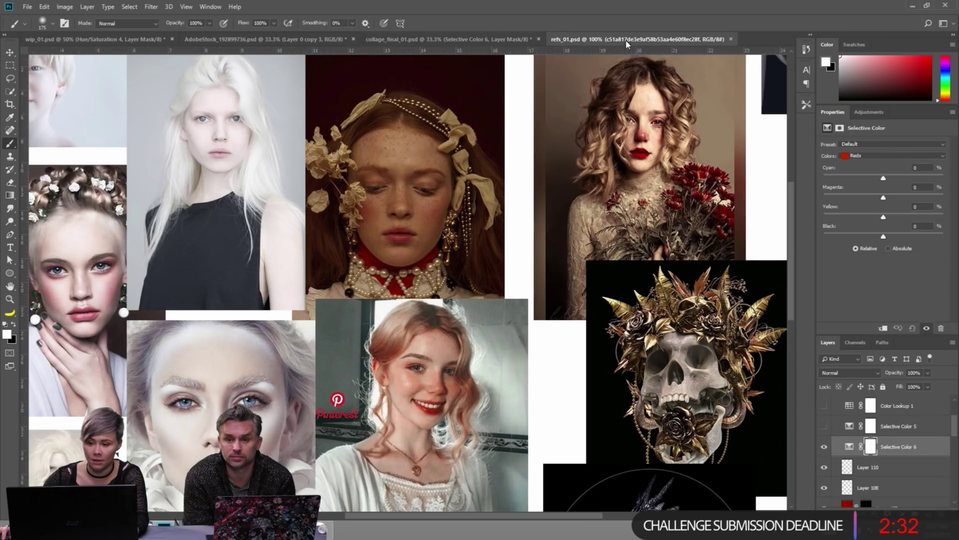
{"action": "scroll", "coordinate": [544, 244], "scroll_direction": "down", "scroll_amount": 4}
{"action": "left_click_drag", "start_coordinate": [525, 243], "coordinate": [375, 125]}
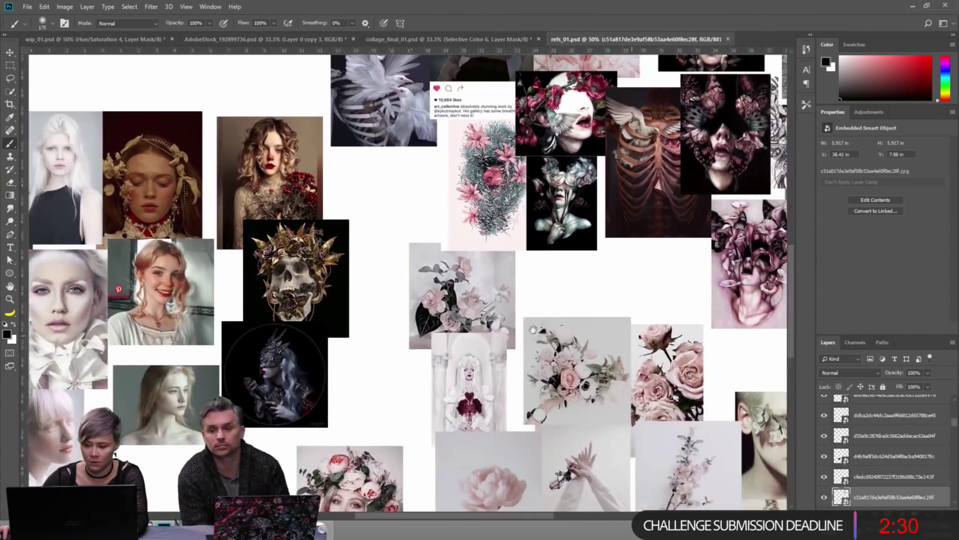
{"action": "scroll", "coordinate": [520, 236], "scroll_direction": "up", "scroll_amount": 2}
{"action": "left_click_drag", "start_coordinate": [520, 236], "coordinate": [440, 168]}
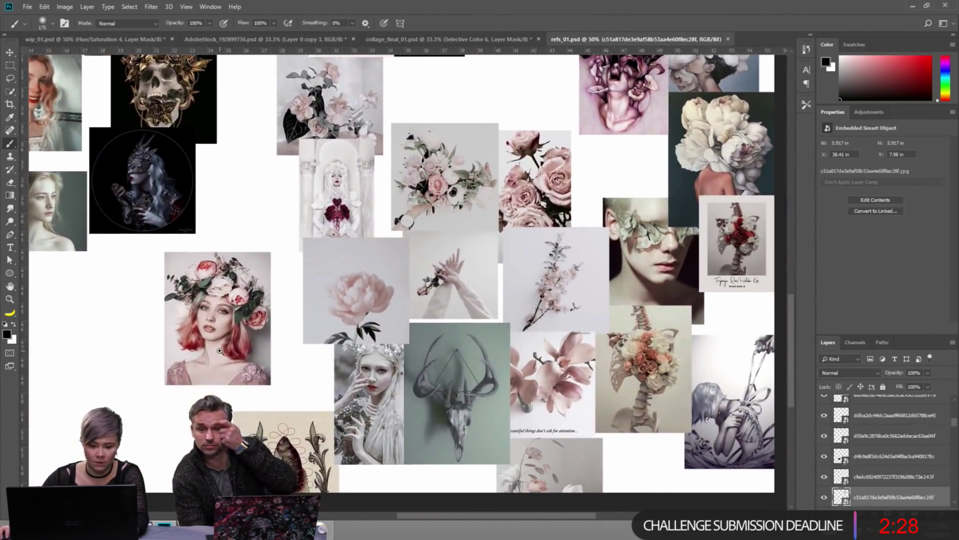
{"action": "scroll", "coordinate": [242, 305], "scroll_direction": "up", "scroll_amount": 1}
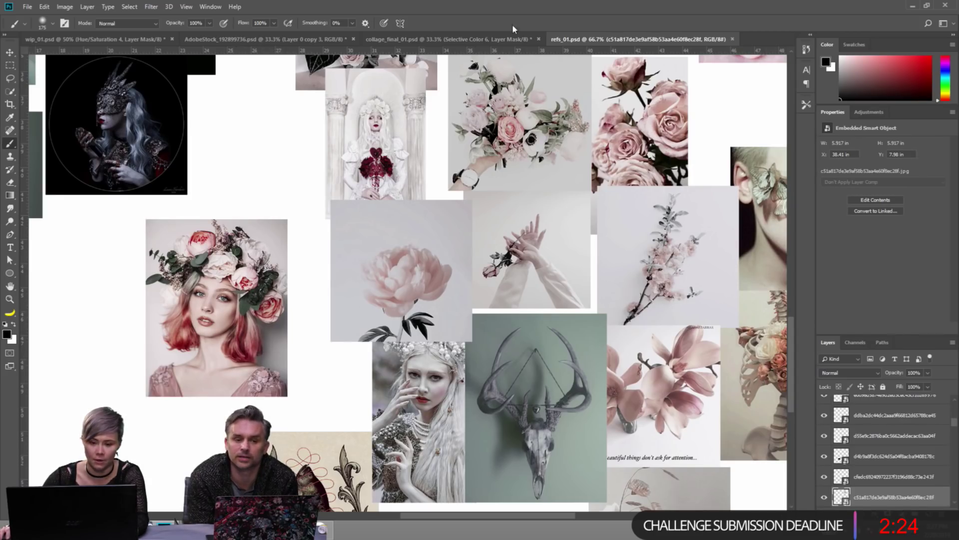
{"action": "left_click", "coordinate": [446, 38]}
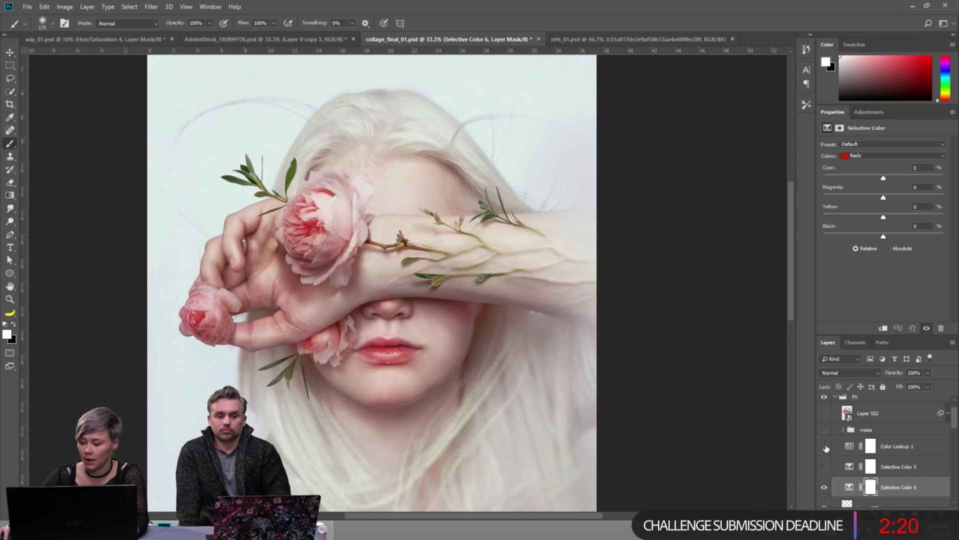
Compare the portrait with and without Color Lookup 1, and add a new Color Lookup adjustment layer directly above it.
{"action": "left_click", "coordinate": [825, 447]}
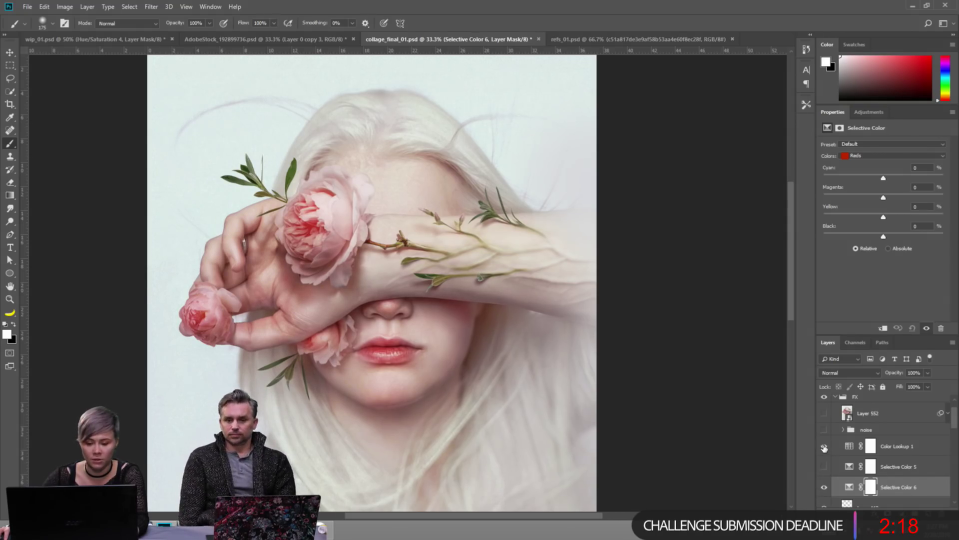
{"action": "left_click", "coordinate": [921, 449]}
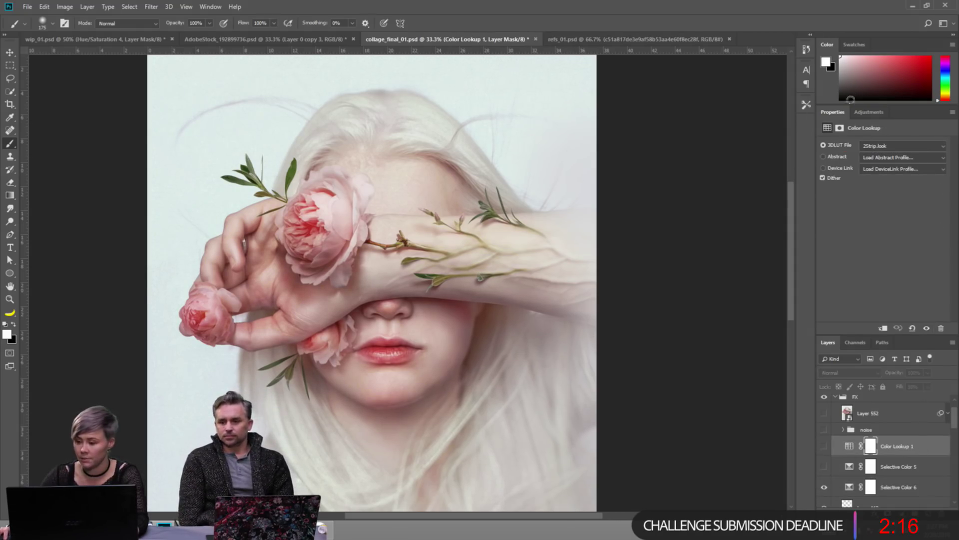
{"action": "left_click", "coordinate": [869, 112]}
{"action": "left_click", "coordinate": [899, 148]}
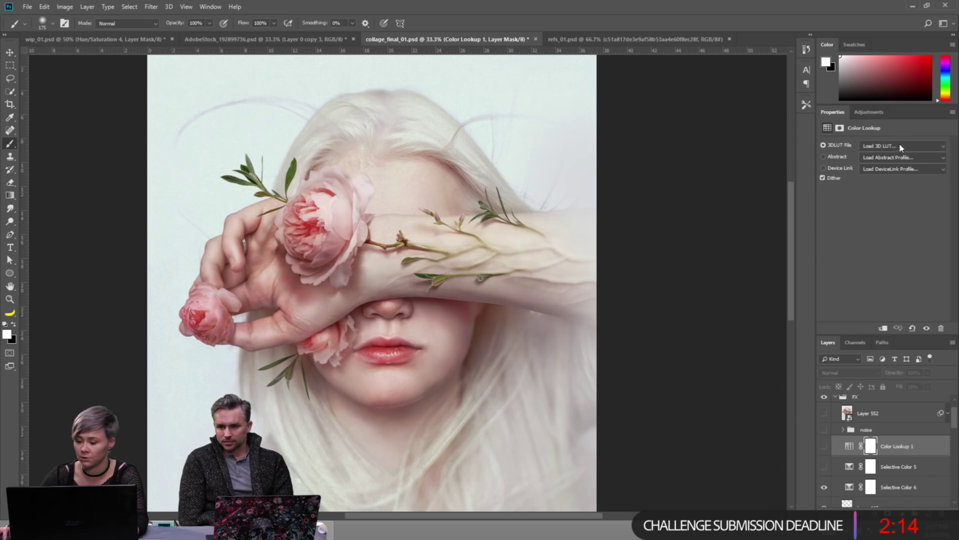
Try the 3D LUTs from 2Strip.look down to Crisp_Warm.look on the new Color Lookup layer.
{"action": "left_click", "coordinate": [881, 146]}
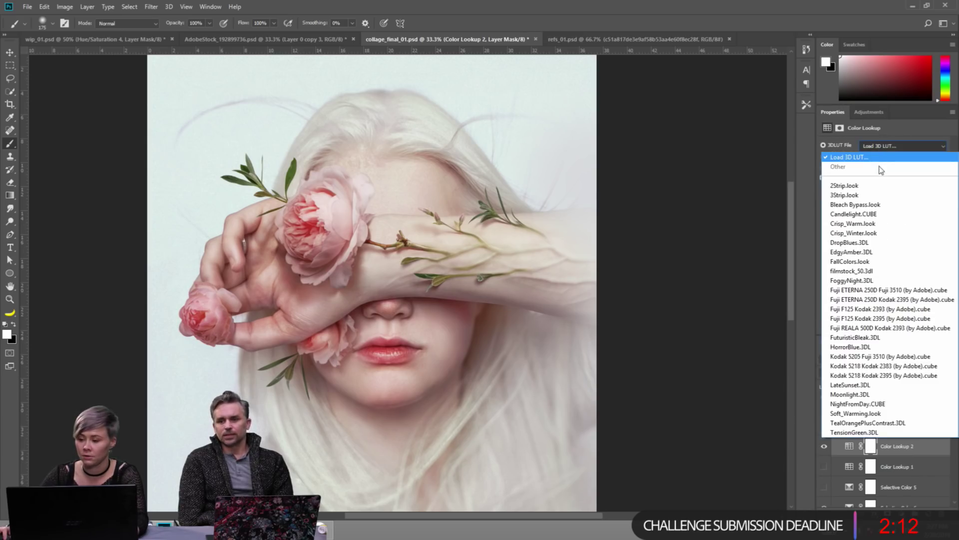
{"action": "left_click", "coordinate": [869, 189]}
{"action": "key", "text": "Down"}
{"action": "key", "text": "Down"}
{"action": "key", "text": "Down"}
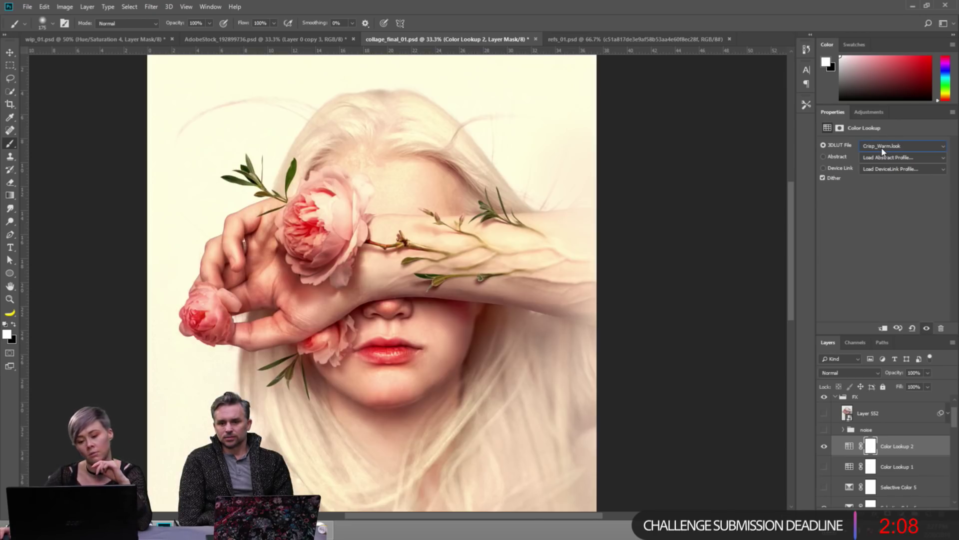
{"action": "key", "text": "Down"}
{"action": "key", "text": "Down"}
{"action": "key", "text": "Up"}
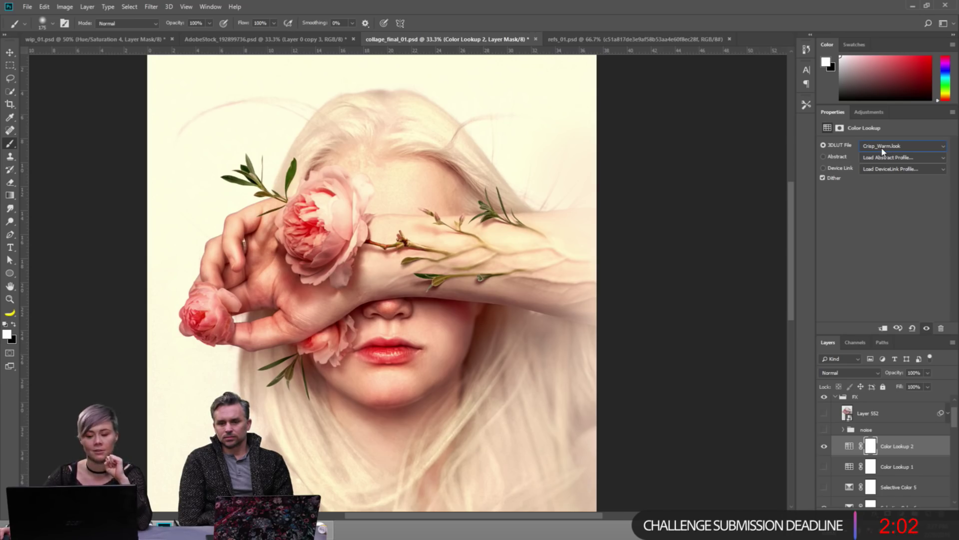
Try the following 3D LUTs on the new Color Lookup layer, including FallColors.look and filmstock_50.3dl.
{"action": "key", "text": "Down"}
{"action": "key", "text": "Down"}
{"action": "key", "text": "Down"}
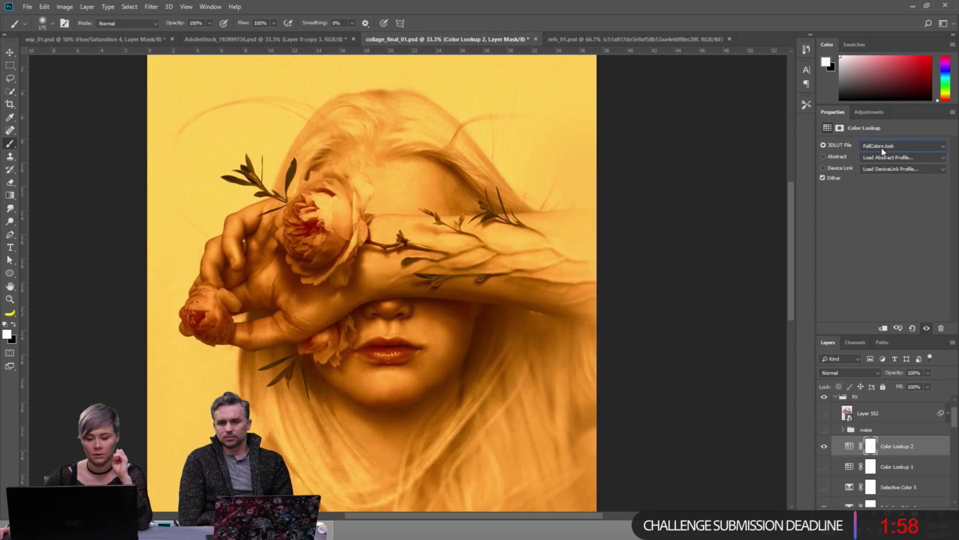
{"action": "key", "text": "Down"}
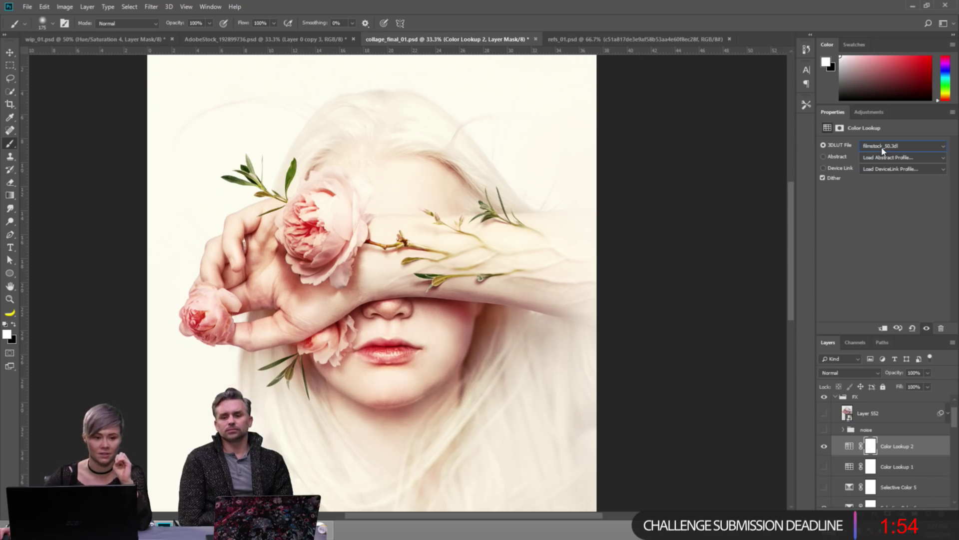
{"action": "key", "text": "Down"}
{"action": "key", "text": "Up"}
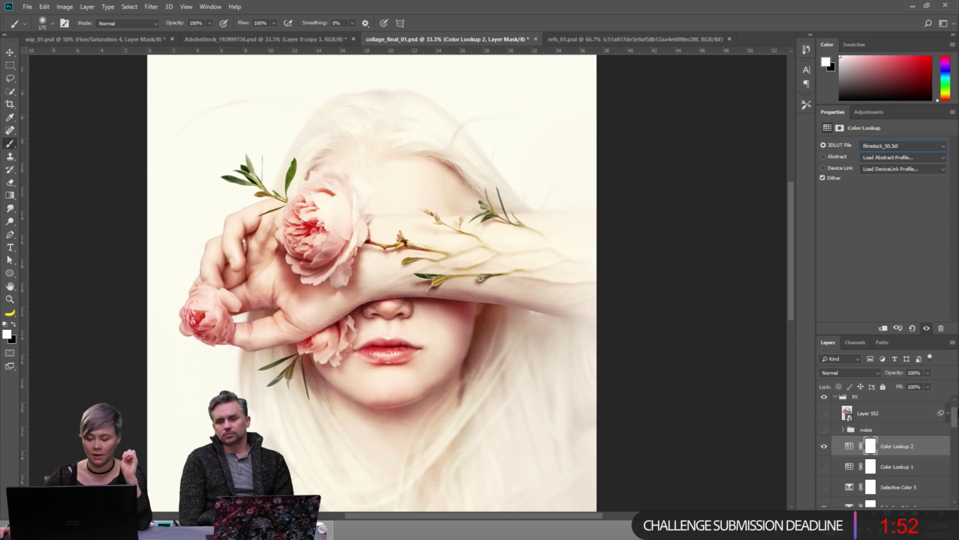
Try the Fuji film 3D LUTs on the new Color Lookup layer, stopping at Fuji F125 Kodak 2393.
{"action": "mouse_move", "coordinate": [927, 387]}
{"action": "left_mouse_down"}
{"action": "mouse_move", "coordinate": [893, 402]}
{"action": "mouse_move", "coordinate": [933, 400]}
{"action": "left_mouse_up"}
{"action": "left_click", "coordinate": [884, 148]}
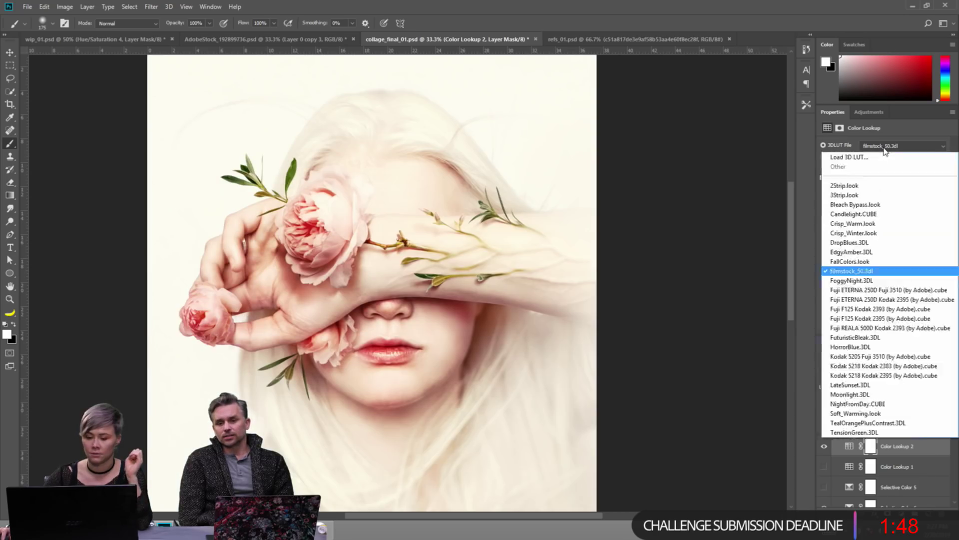
{"action": "left_click", "coordinate": [884, 148]}
{"action": "key", "text": "Down"}
{"action": "key", "text": "Down"}
{"action": "key", "text": "Down"}
{"action": "key", "text": "Down"}
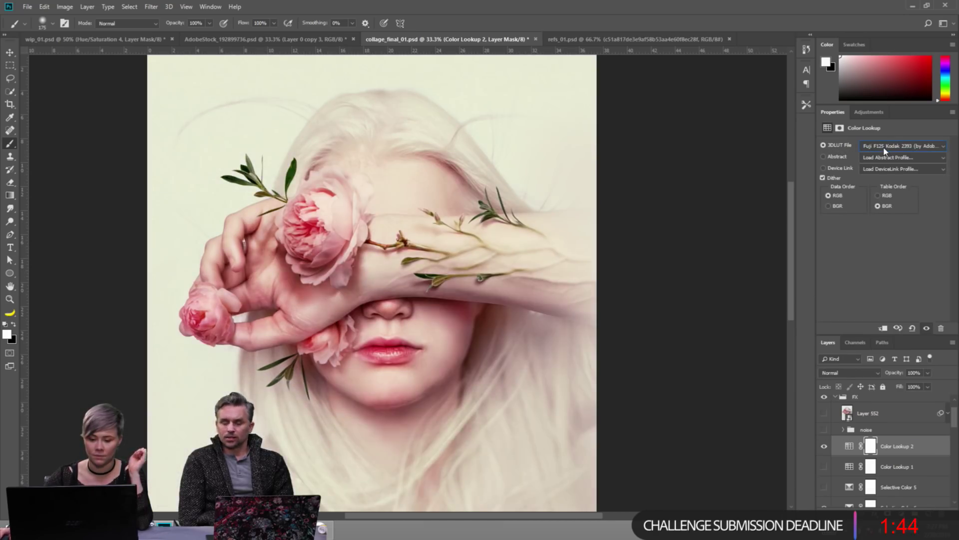
Try Fuji F125 Kodak 2395, Fuji REALA 500D Kodak 2393, HorrorBlue.3DL and Kodak 5218 Kodak 2383 as the 3D LUT.
{"action": "left_click", "coordinate": [885, 150]}
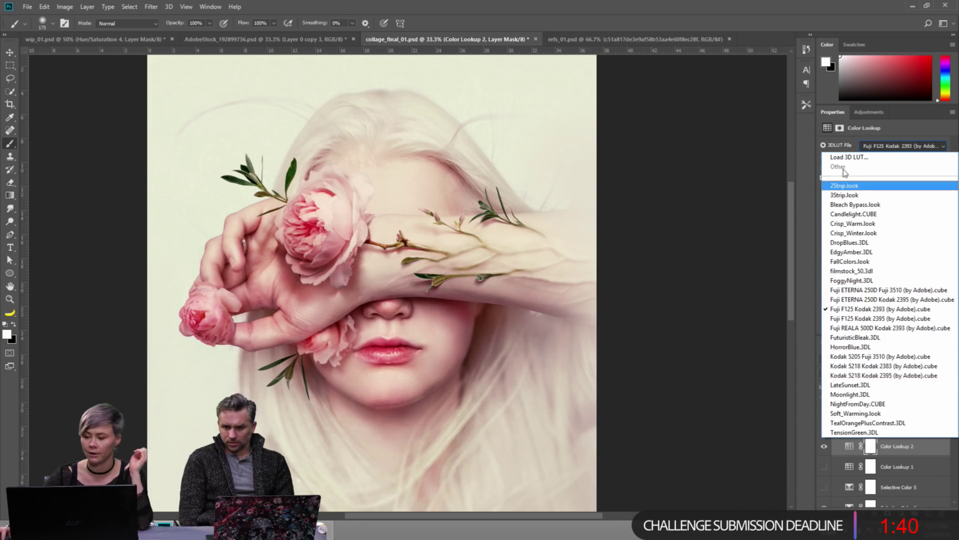
{"action": "left_click", "coordinate": [864, 148]}
{"action": "key", "text": "Down"}
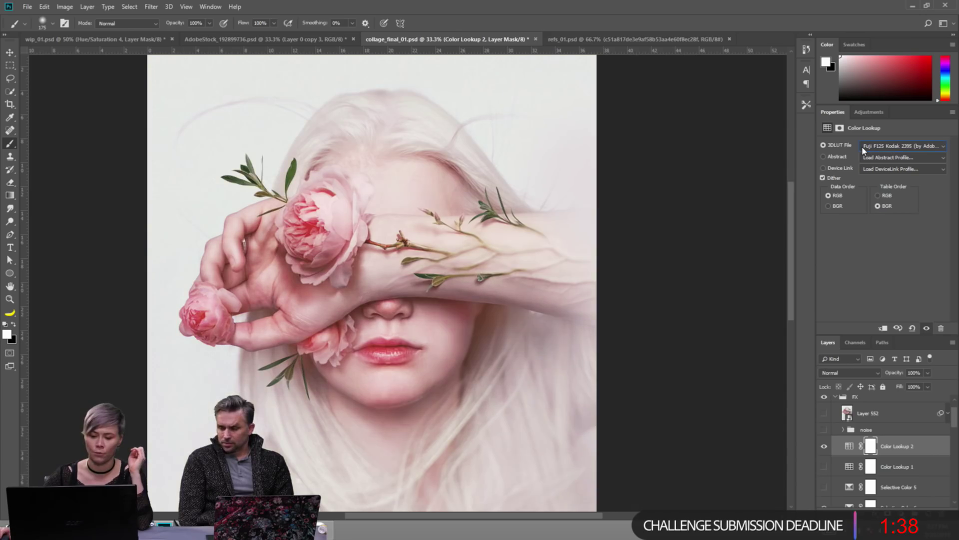
{"action": "key", "text": "Down"}
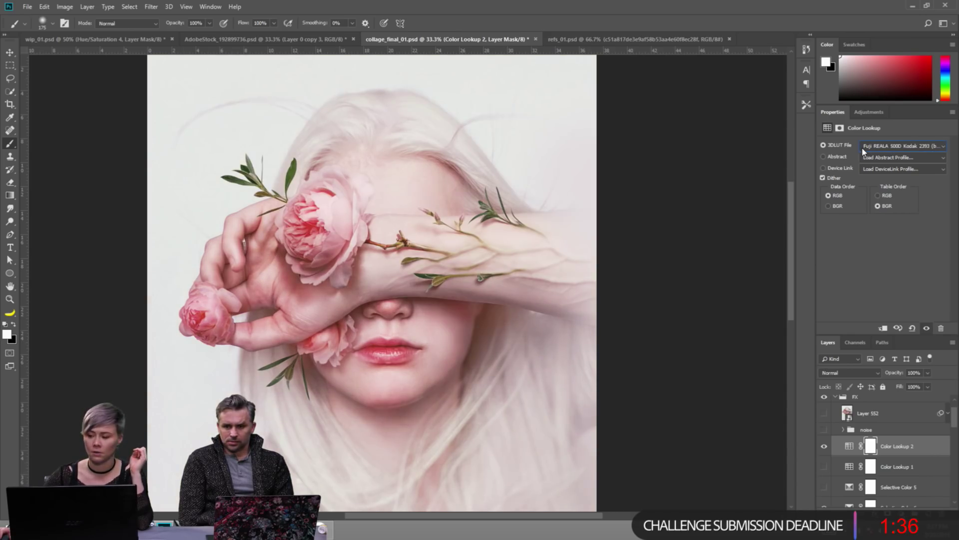
{"action": "key", "text": "Down"}
{"action": "key", "text": "Down"}
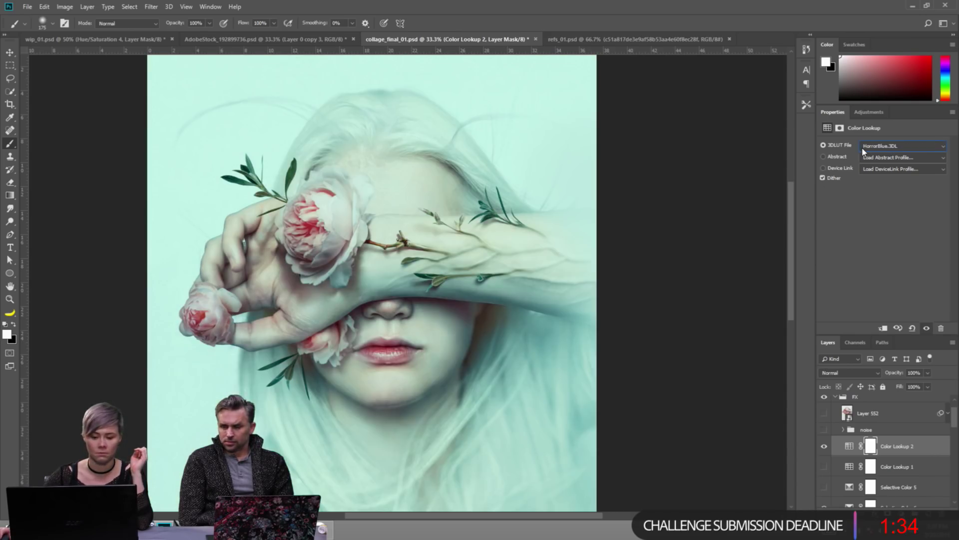
{"action": "key", "text": "Down"}
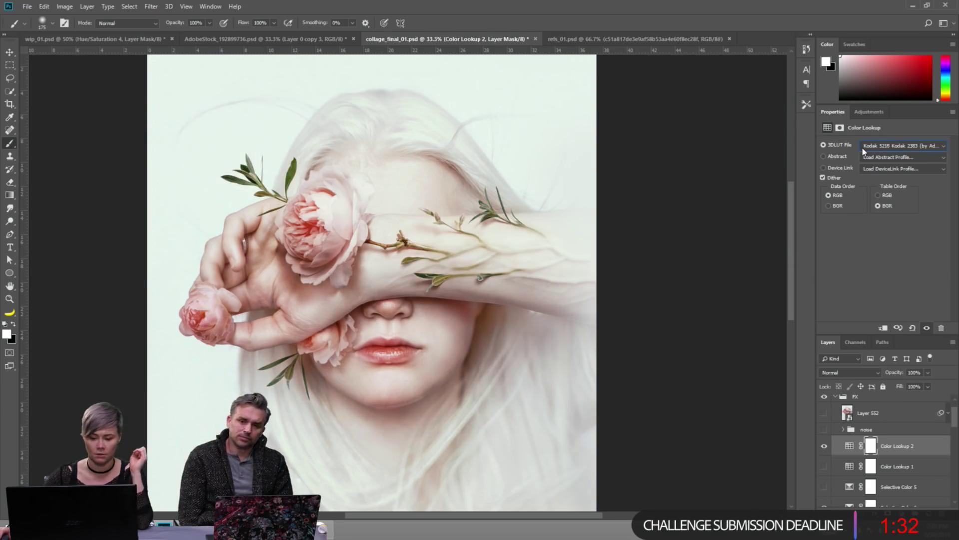
Try the remaining 3D LUTs on the new Color Lookup layer, including NightFromDay.CUBE and TensionGreen.3DL.
{"action": "key", "text": "Down"}
{"action": "key", "text": "Down"}
{"action": "key", "text": "Down"}
{"action": "key", "text": "Down"}
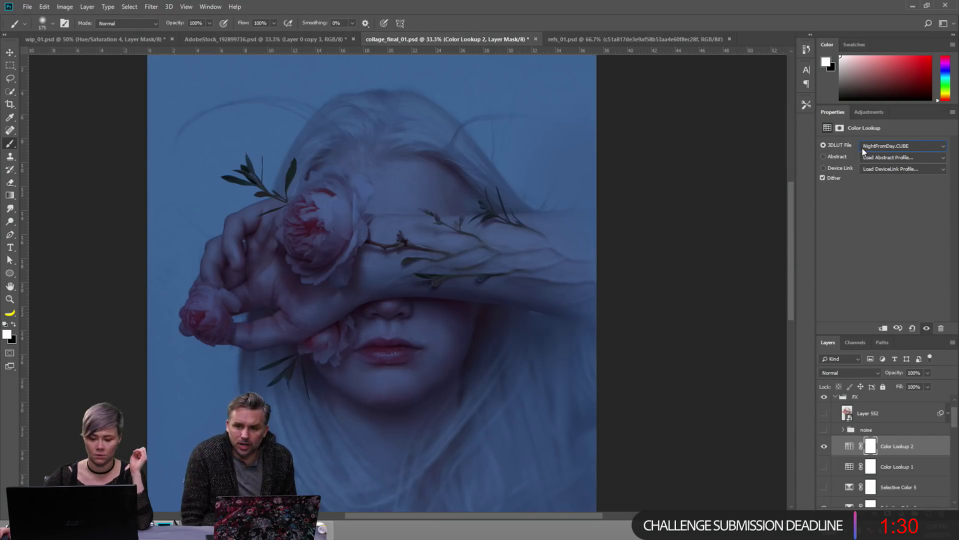
{"action": "key", "text": "Down"}
{"action": "key", "text": "Down"}
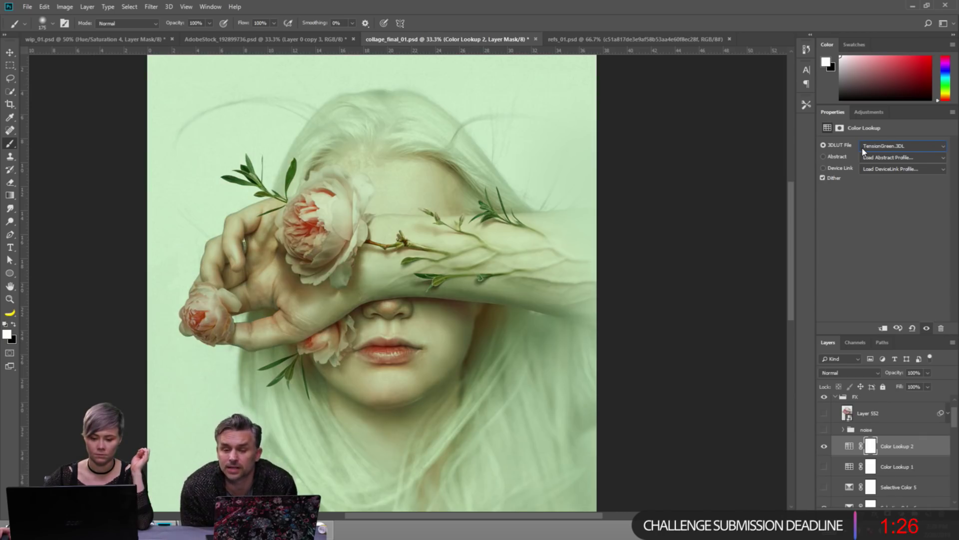
Compare NightFromDay.CUBE once more and set the new Color Lookup layer's 3D LUT to 2Strip.look.
{"action": "left_click", "coordinate": [863, 151]}
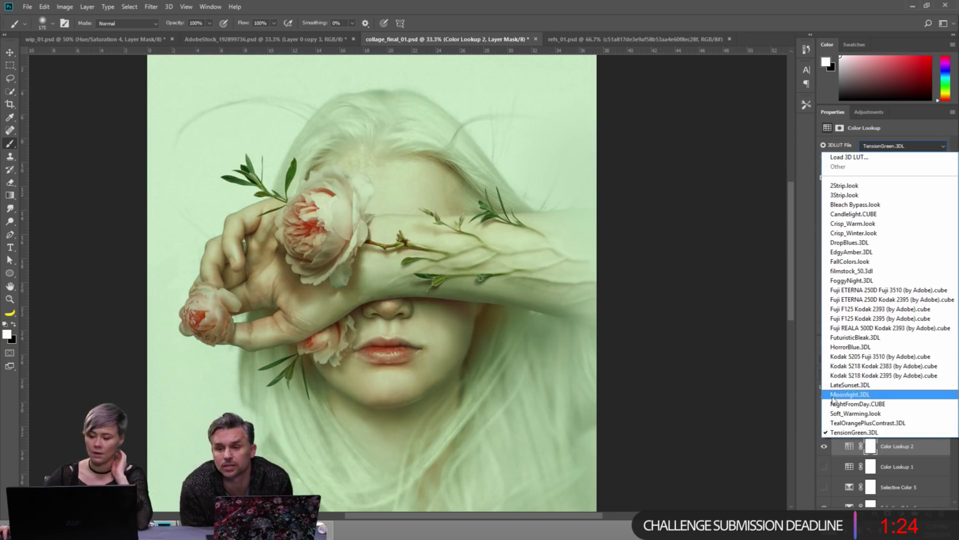
{"action": "left_click", "coordinate": [878, 395]}
{"action": "left_click", "coordinate": [877, 146]}
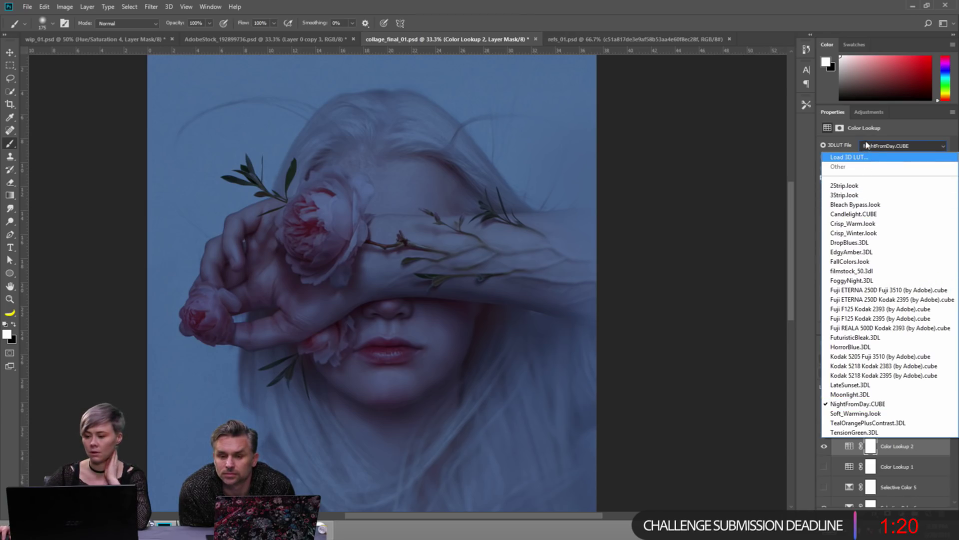
{"action": "left_click", "coordinate": [864, 187]}
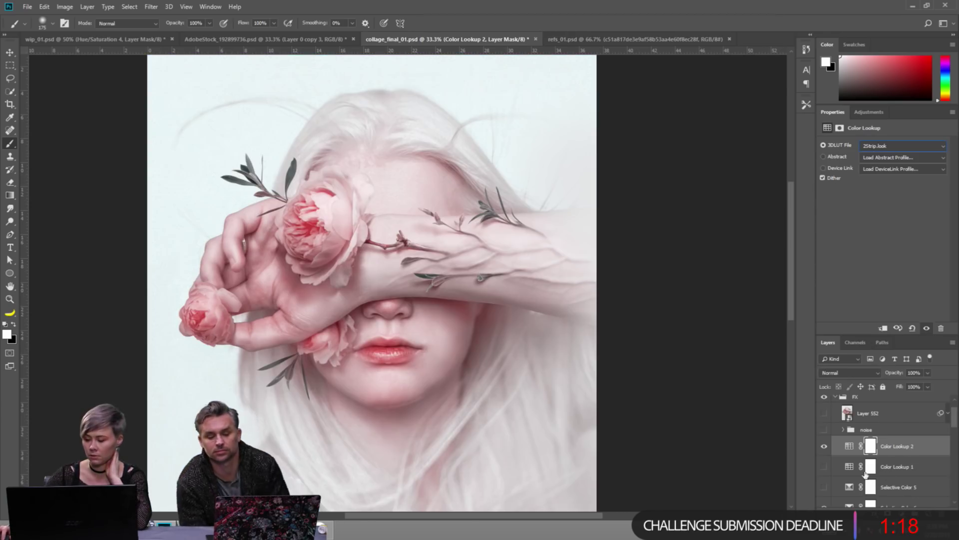
{"action": "left_click", "coordinate": [850, 448]}
{"action": "left_click", "coordinate": [868, 112]}
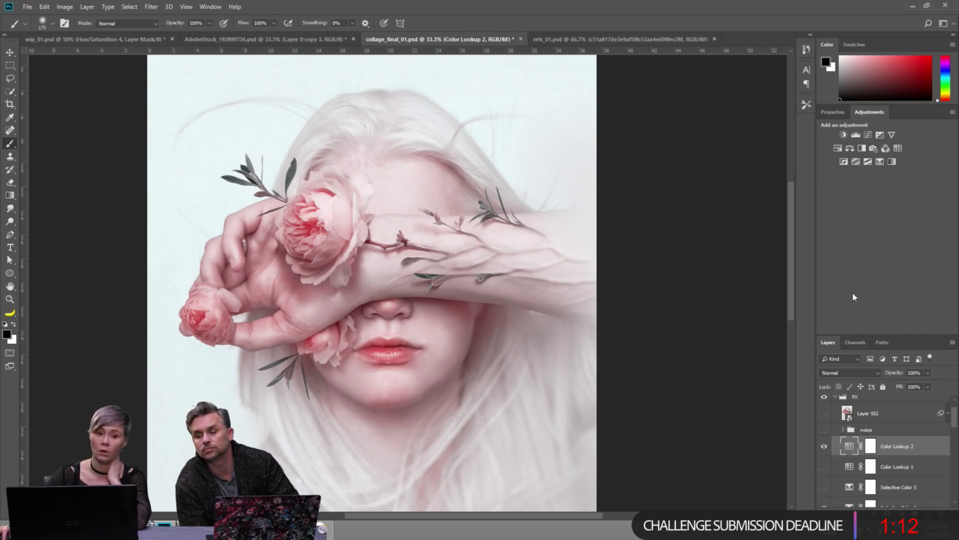
{"action": "left_click", "coordinate": [836, 112]}
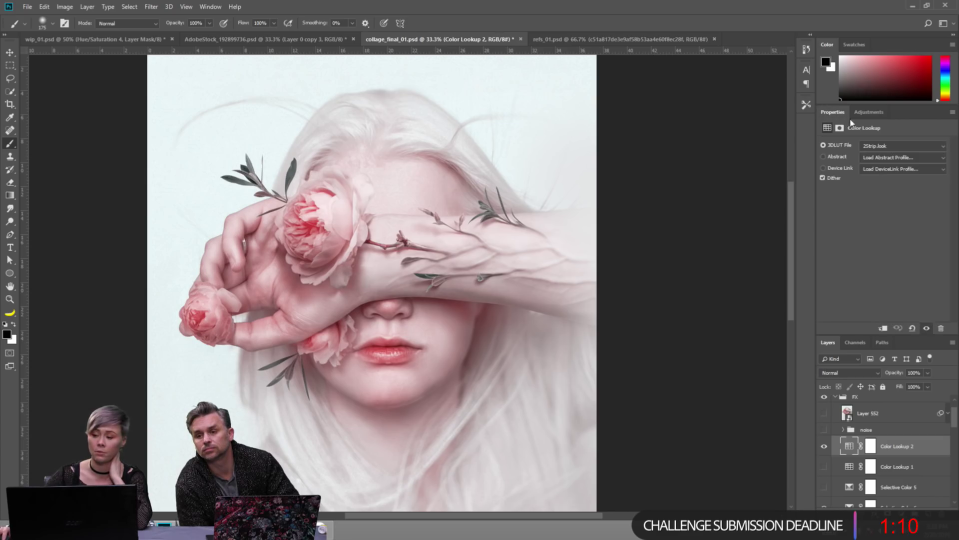
{"action": "left_click", "coordinate": [876, 145]}
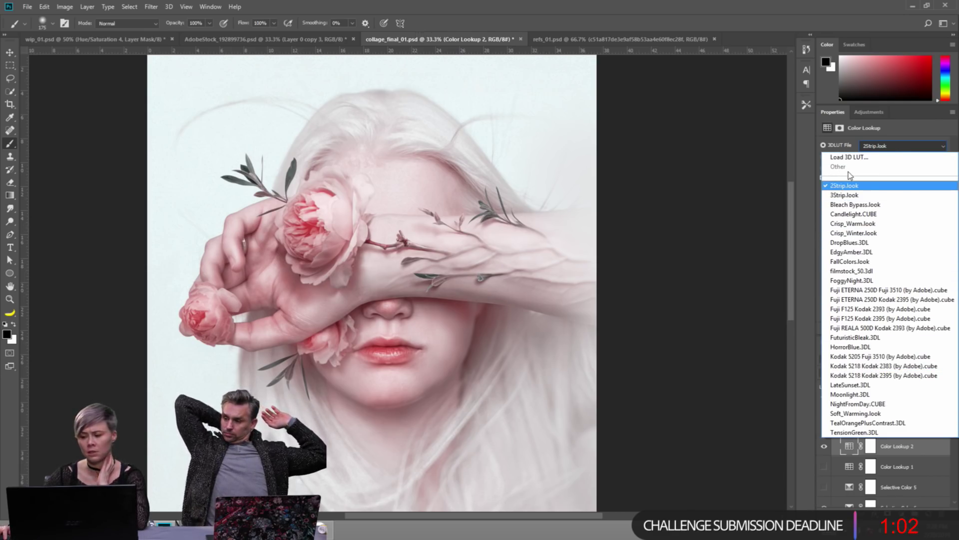
{"action": "left_click", "coordinate": [918, 461]}
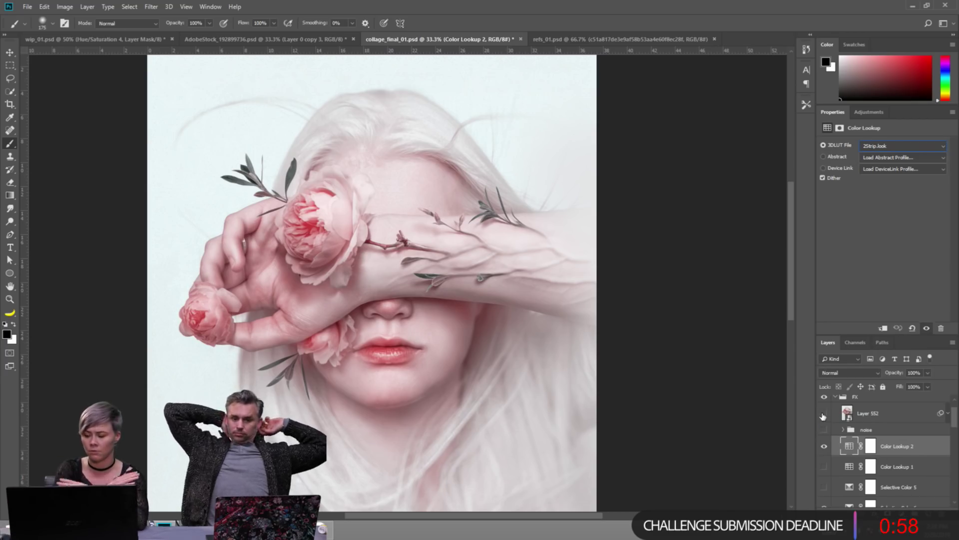
Hide Color Lookup 2, make the noise group visible and select it, and inspect its grain up close on the flowers and arm.
{"action": "left_click", "coordinate": [825, 444]}
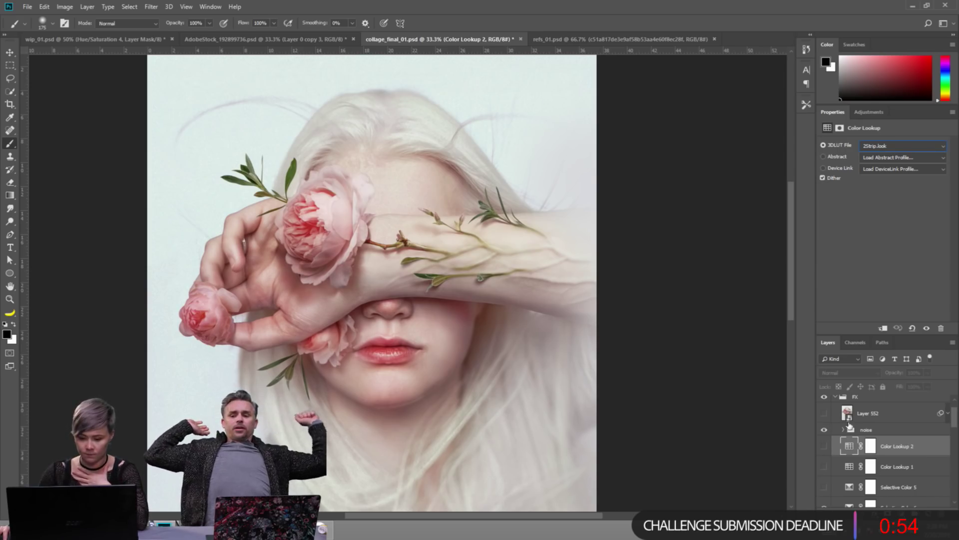
{"action": "left_click_drag", "start_coordinate": [482, 230], "coordinate": [550, 192]}
{"action": "scroll", "coordinate": [460, 215], "scroll_direction": "down", "scroll_amount": 1}
{"action": "scroll", "coordinate": [550, 193], "scroll_direction": "down", "scroll_amount": 1}
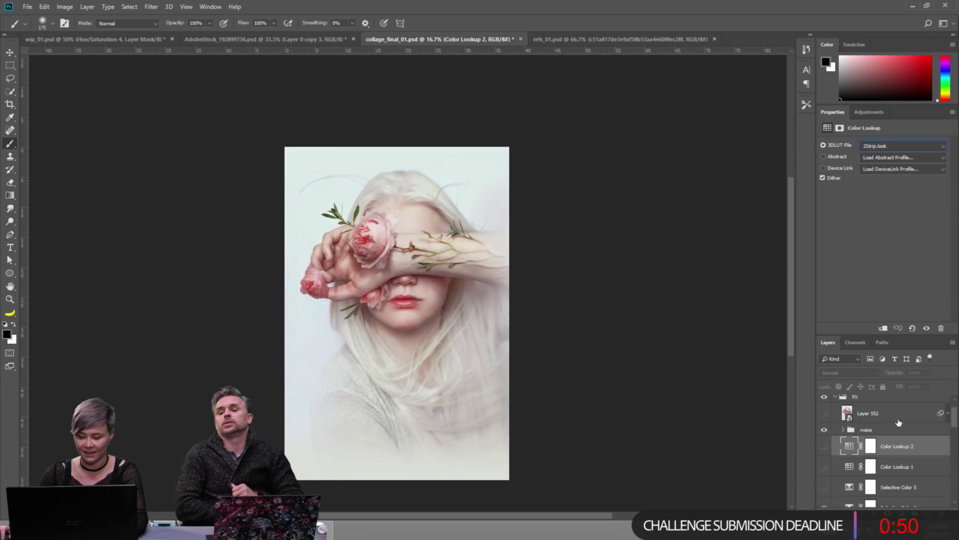
{"action": "left_click", "coordinate": [888, 430]}
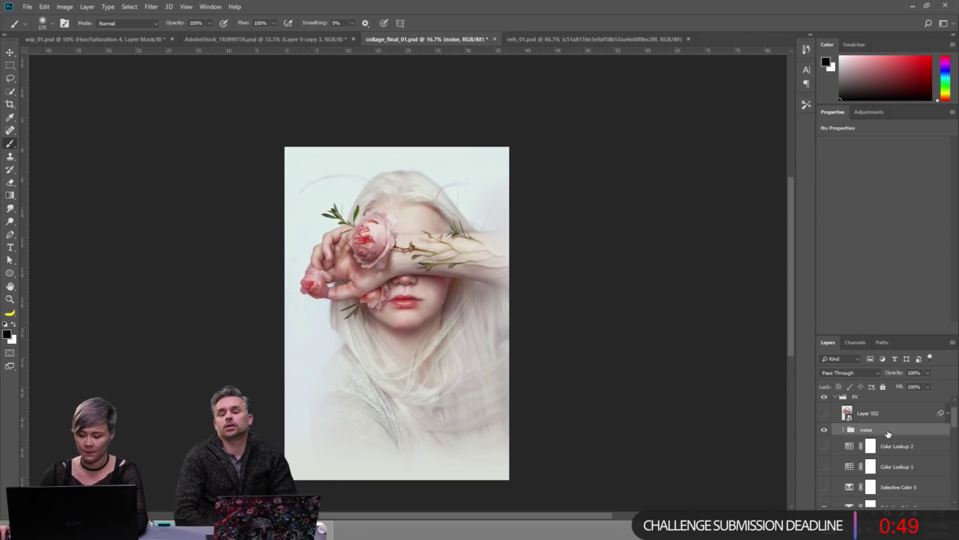
{"action": "left_click", "coordinate": [431, 255]}
{"action": "left_click", "coordinate": [553, 278]}
{"action": "left_click", "coordinate": [605, 273]}
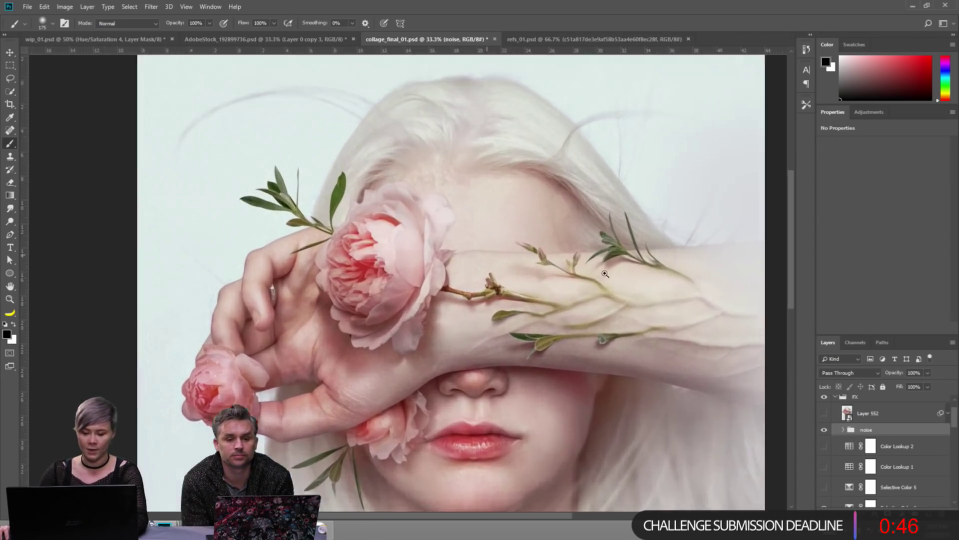
{"action": "scroll", "coordinate": [832, 439], "scroll_direction": "down", "scroll_amount": 2}
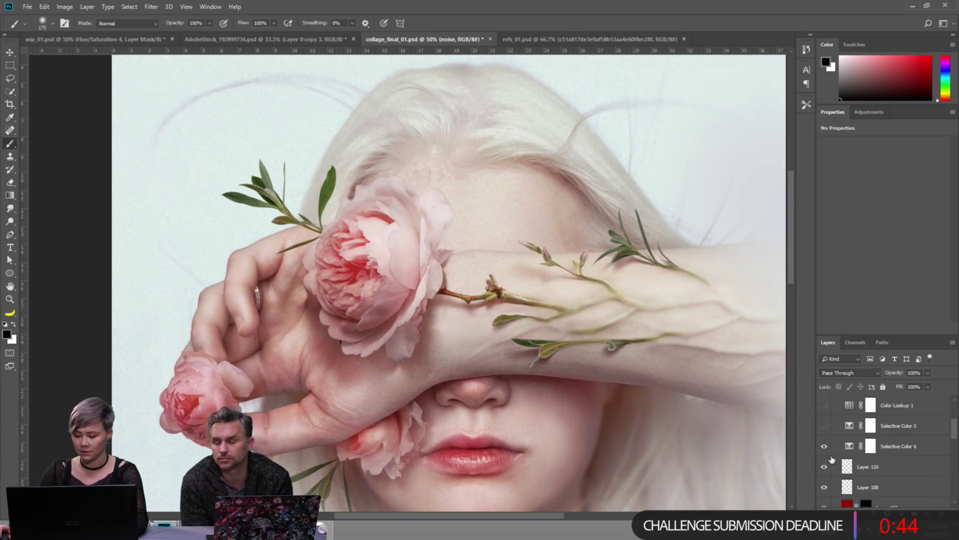
Show the Color Lookup 1 layer and stamp all visible layers into a new layer above the noise group.
{"action": "left_click", "coordinate": [824, 427]}
{"action": "scroll", "coordinate": [879, 435], "scroll_direction": "up", "scroll_amount": 3}
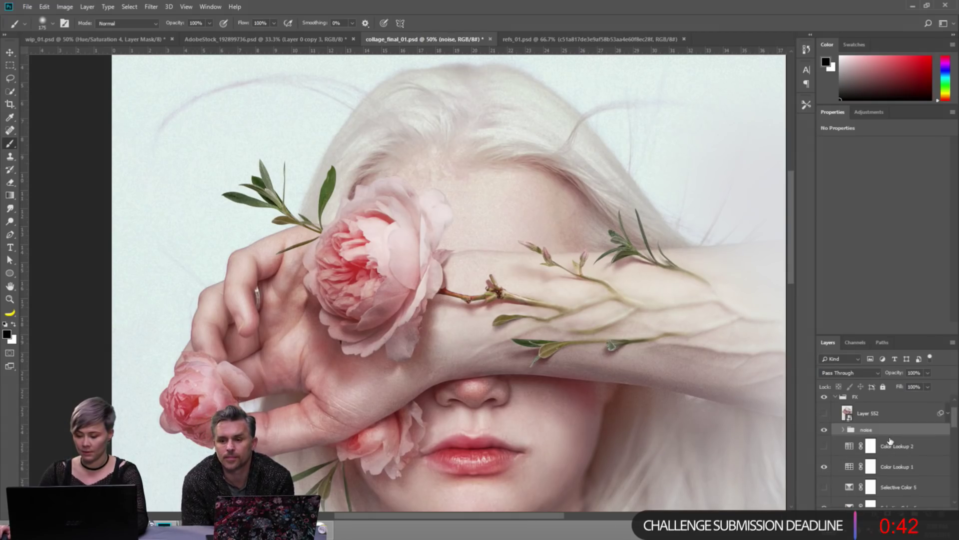
{"action": "key", "text": "ctrl+shift+alt+e"}
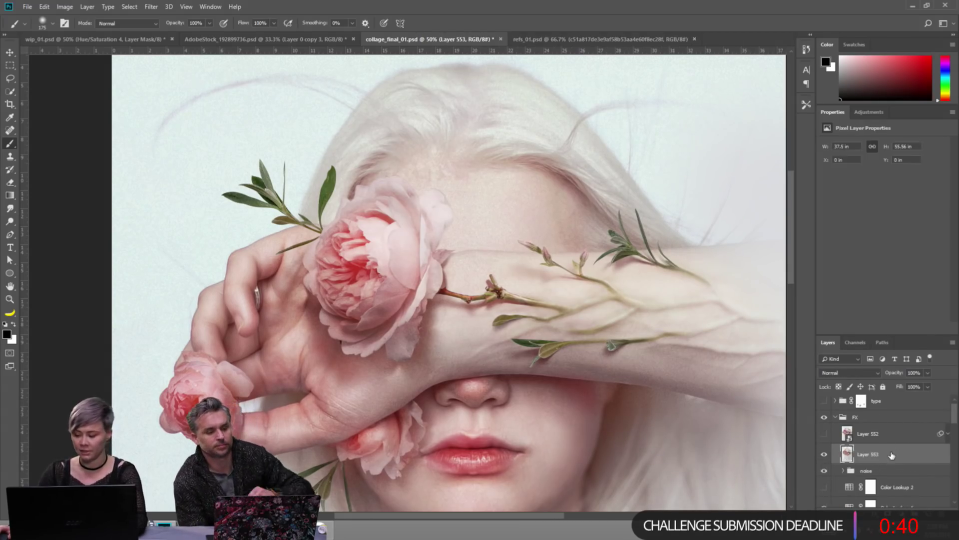
Copy the whole stamped image into a new 2700 x 4000 px document and flatten it.
{"action": "key", "text": "ctrl+a"}
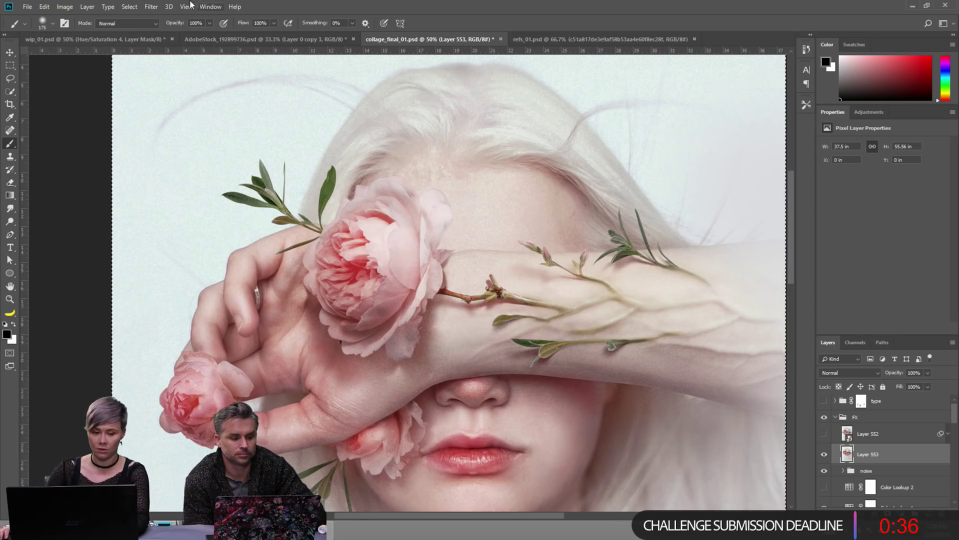
{"action": "left_click", "coordinate": [27, 7]}
{"action": "left_click", "coordinate": [30, 18]}
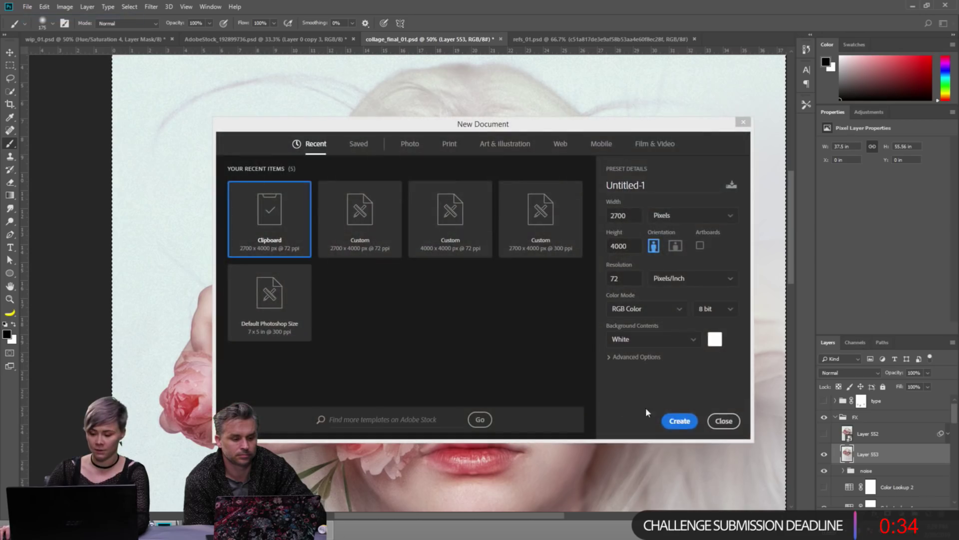
{"action": "left_click", "coordinate": [677, 419]}
{"action": "key", "text": "ctrl+shift+e"}
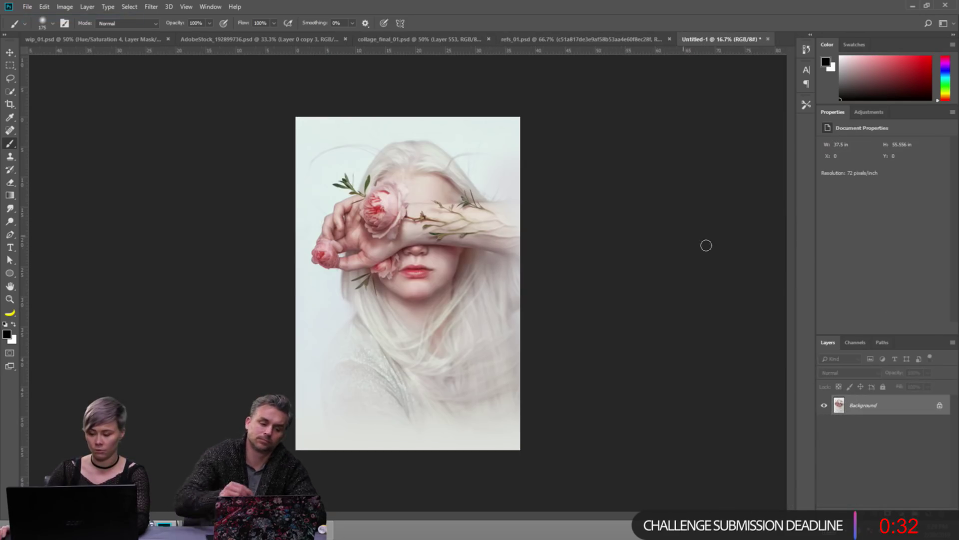
{"action": "key", "text": "ctrl+plus"}
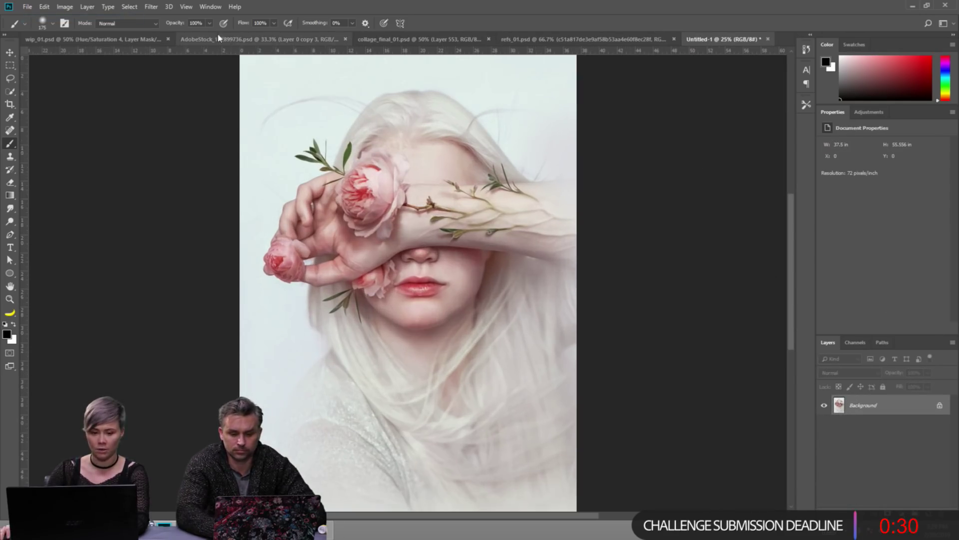
Open HDR Toning on the flattened copy and set the edge glow radius to 40 px.
{"action": "left_click", "coordinate": [150, 7]}
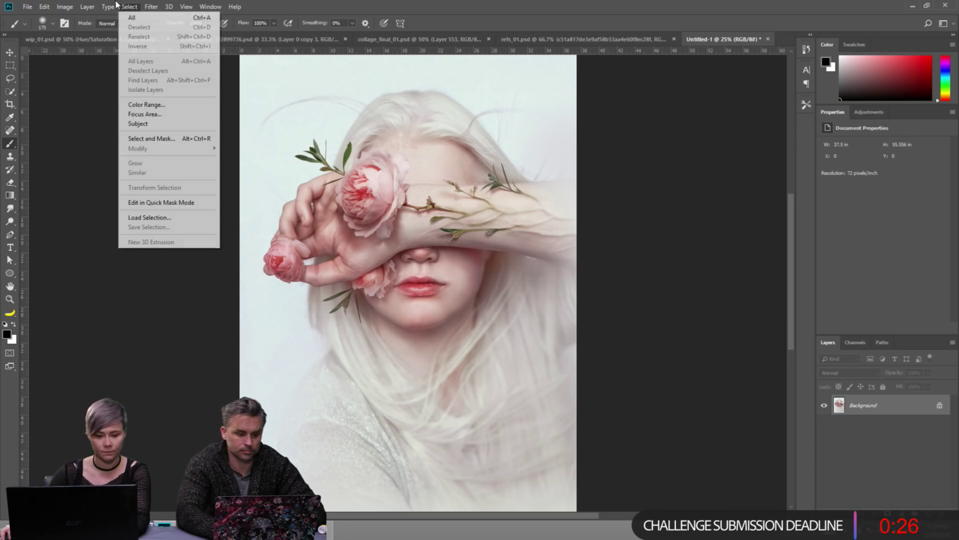
{"action": "mouse_move", "coordinate": [72, 7]}
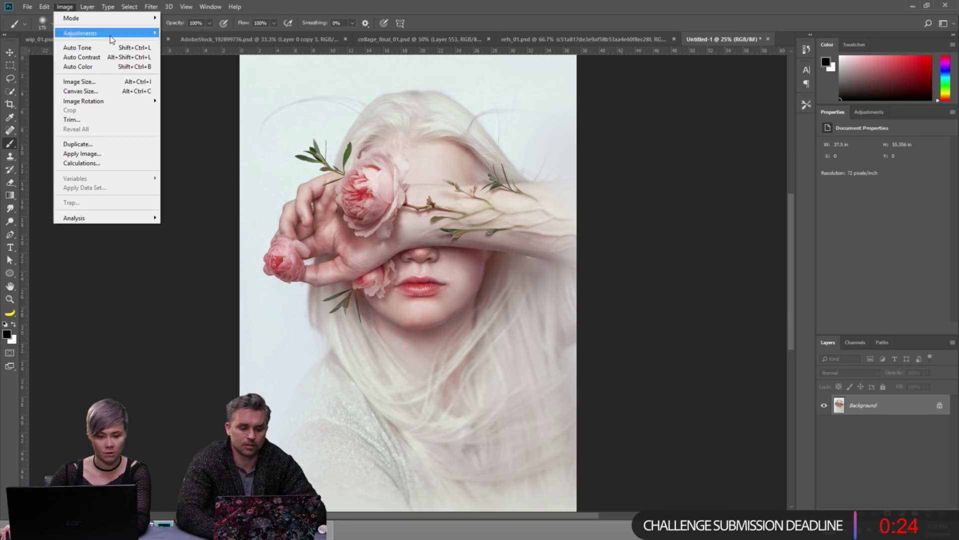
{"action": "mouse_move", "coordinate": [115, 34]}
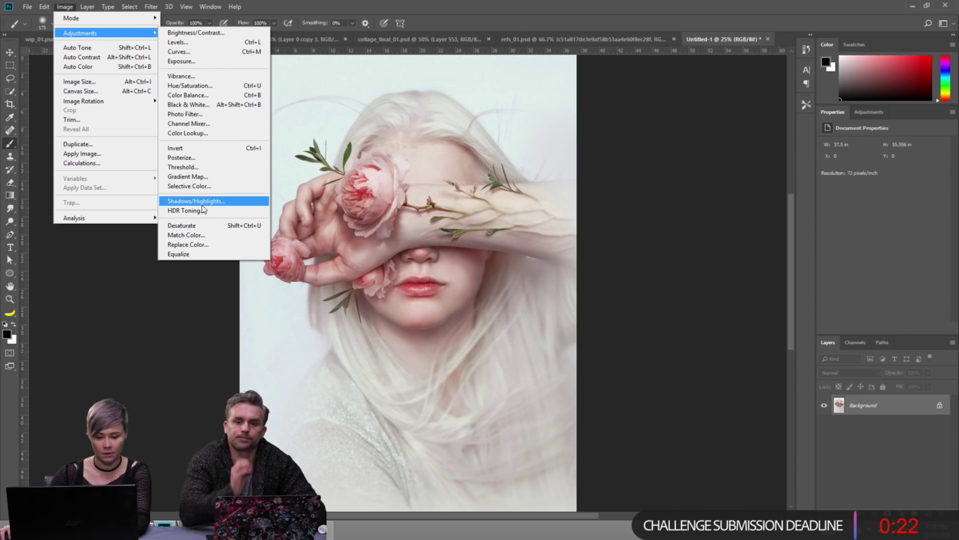
{"action": "left_click", "coordinate": [186, 210]}
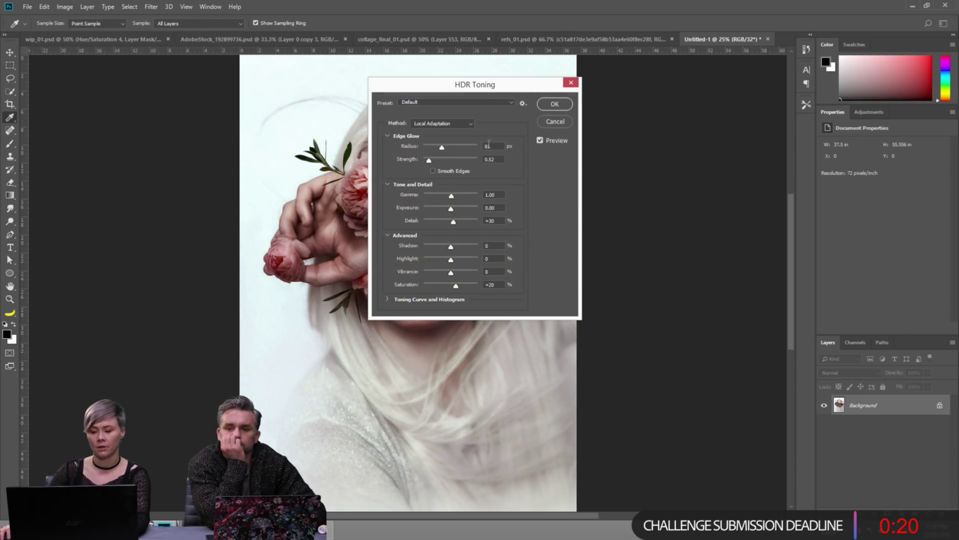
{"action": "left_click_drag", "start_coordinate": [470, 93], "coordinate": [690, 90]}
{"action": "key", "text": "ctrl+plus"}
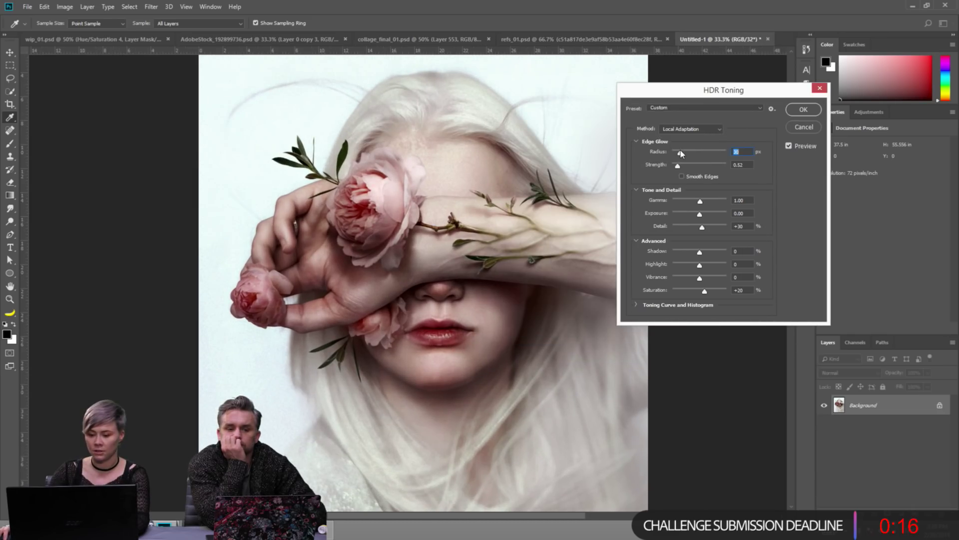
{"action": "left_click_drag", "start_coordinate": [697, 154], "coordinate": [684, 155]}
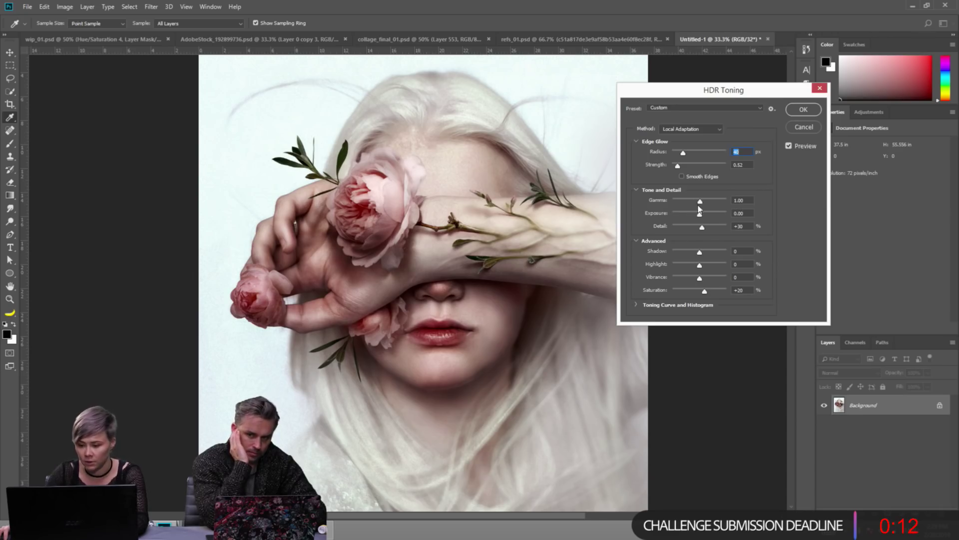
Set the HDR toning gamma to 0.56, exposure to +0.69 and detail to +195%.
{"action": "left_click_drag", "start_coordinate": [693, 201], "coordinate": [712, 228]}
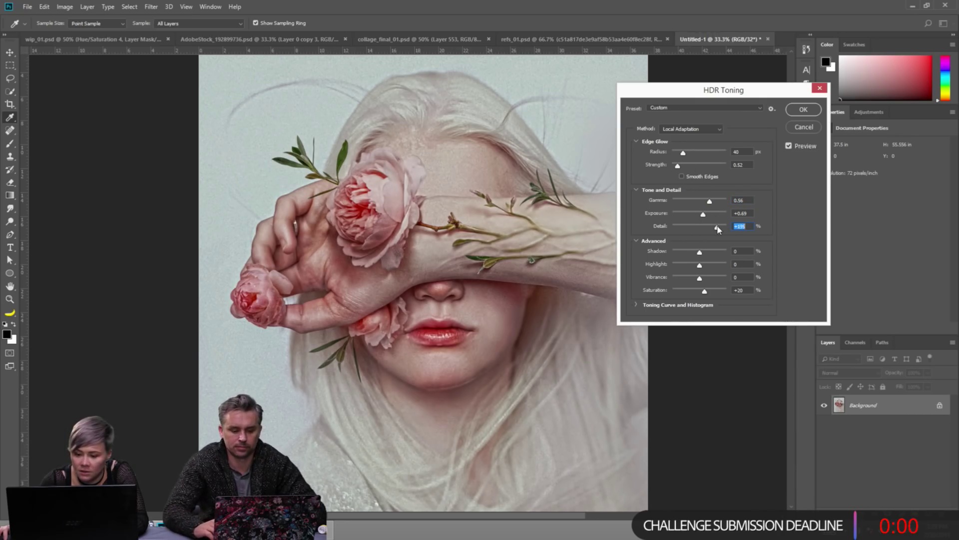
{"action": "key", "text": "shift+Up"}
{"action": "key", "text": "shift+Up"}
{"action": "key", "text": "shift+Up"}
{"action": "key", "text": "shift+Up"}
{"action": "key", "text": "shift+Up"}
{"action": "key", "text": "shift+Up"}
Try smaller and larger edge glow radii around 40 px, and cancel HDR Toning.
{"action": "left_click_drag", "start_coordinate": [684, 153], "coordinate": [680, 151]}
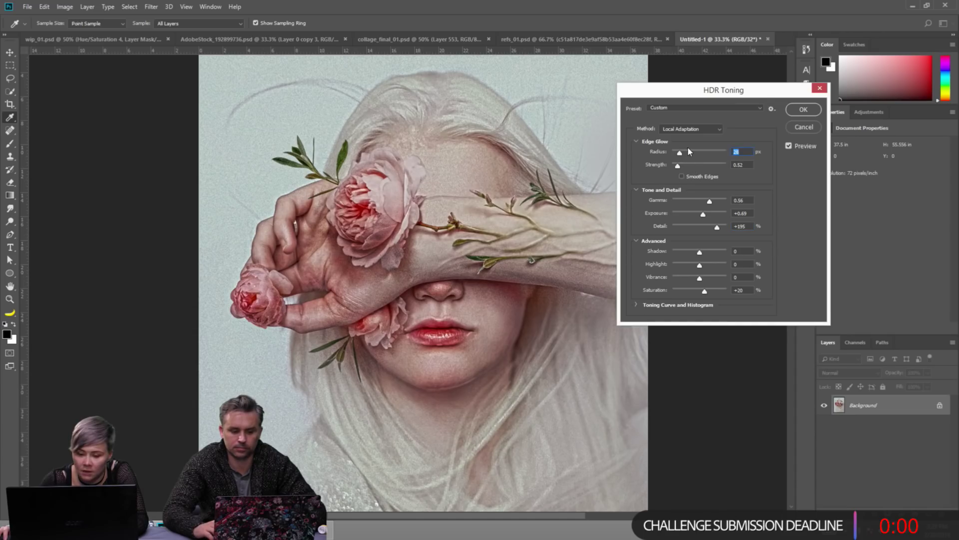
{"action": "left_click", "coordinate": [691, 151]}
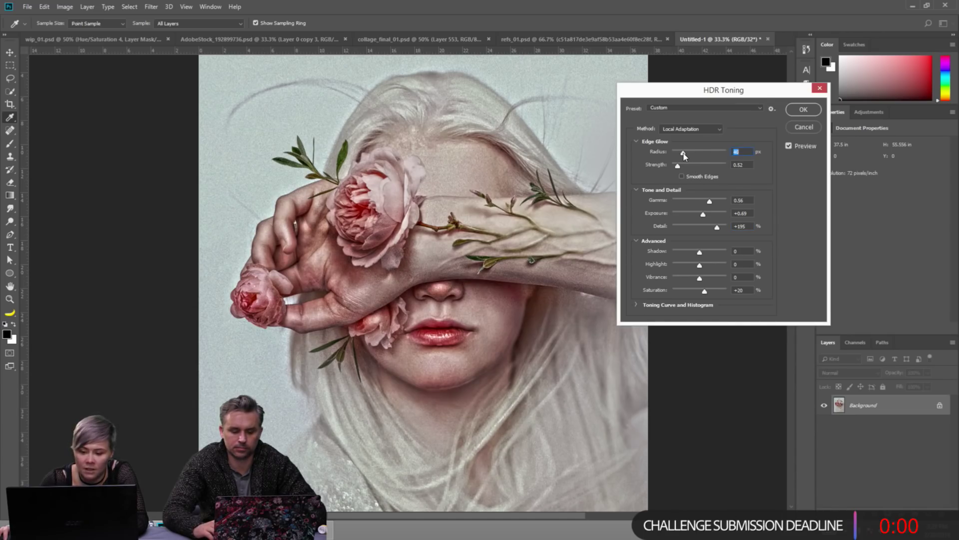
{"action": "left_click_drag", "start_coordinate": [684, 153], "coordinate": [689, 153]}
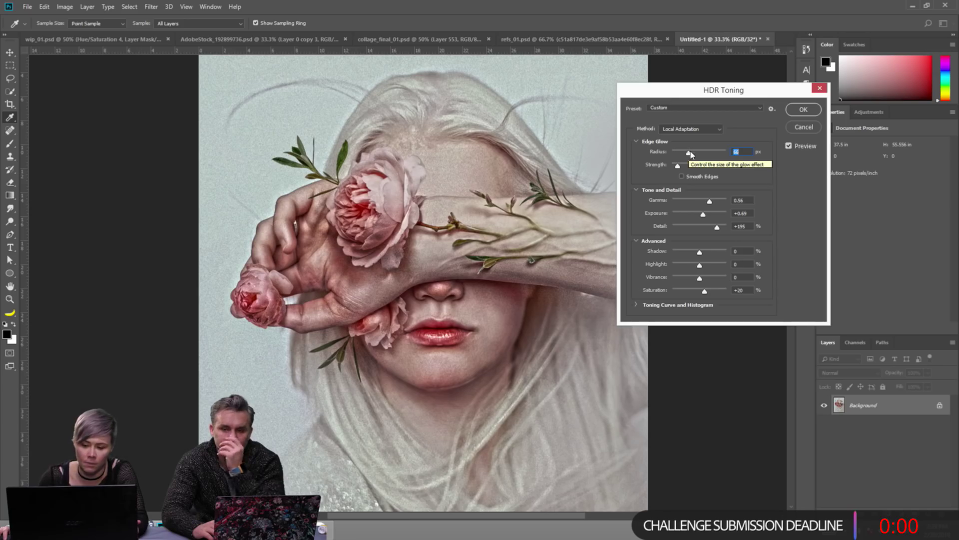
{"action": "left_click", "coordinate": [811, 126]}
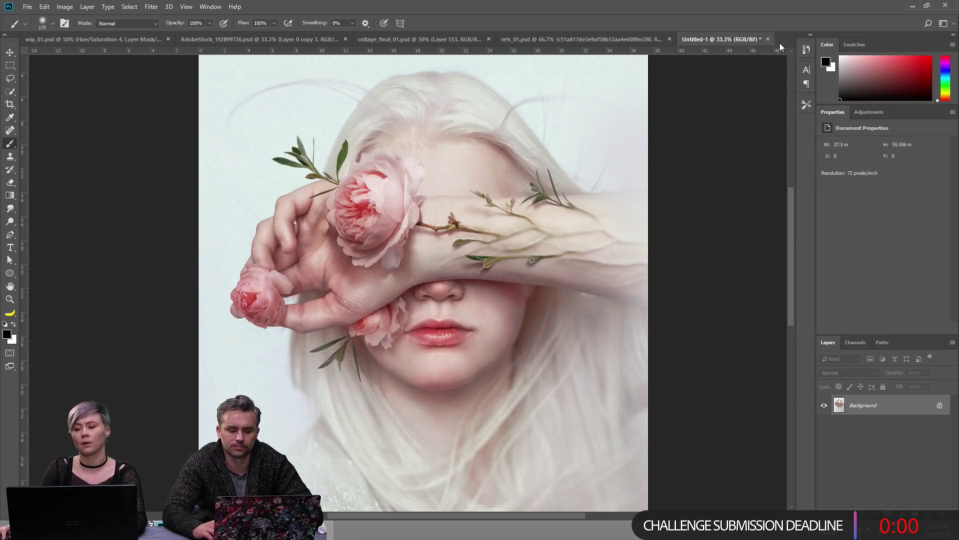
Close the untitled document without saving and return to the whole portrait in collage_final_01.psd.
{"action": "left_click", "coordinate": [768, 38]}
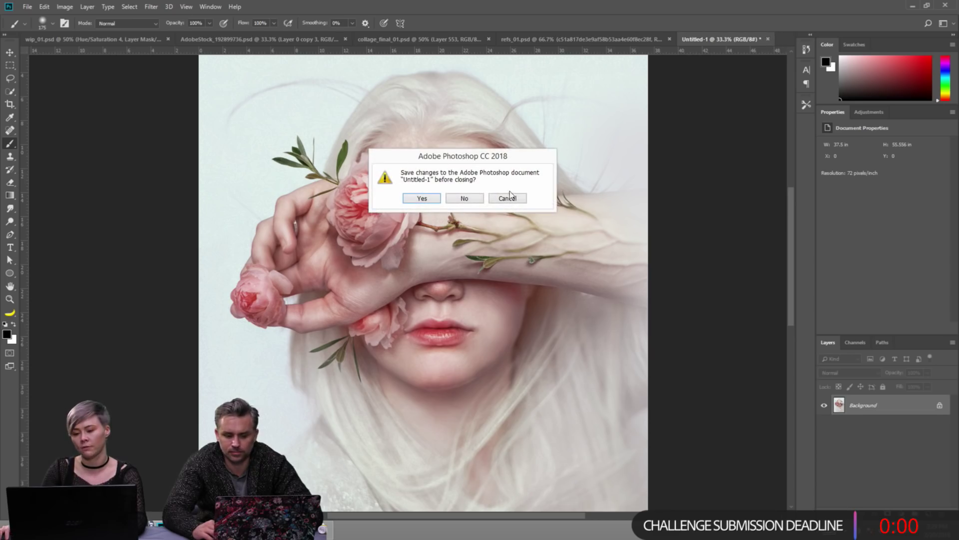
{"action": "left_click", "coordinate": [473, 197]}
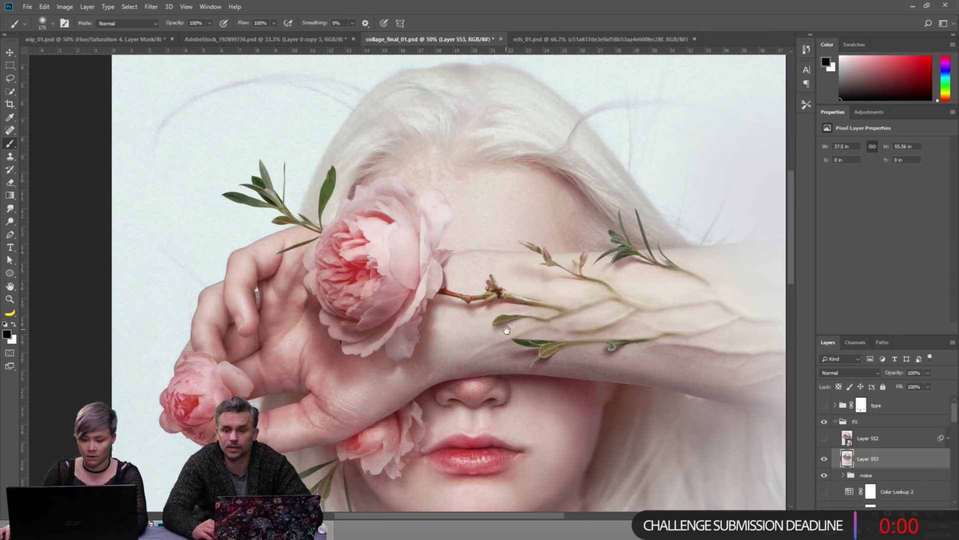
{"action": "scroll", "coordinate": [510, 282], "scroll_direction": "down", "scroll_amount": 2}
{"action": "scroll", "coordinate": [509, 282], "scroll_direction": "down", "scroll_amount": 1}
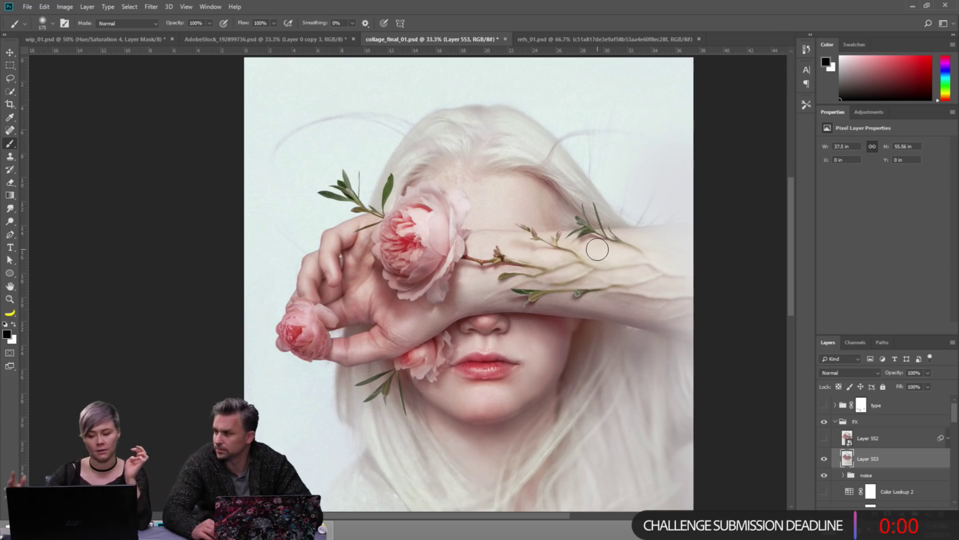
Compare the image with Layer 552 shown and hidden, leave it hidden and select Layer 553.
{"action": "left_click", "coordinate": [824, 438]}
{"action": "left_click", "coordinate": [824, 438]}
{"action": "left_click", "coordinate": [824, 438]}
{"action": "left_click", "coordinate": [868, 439]}
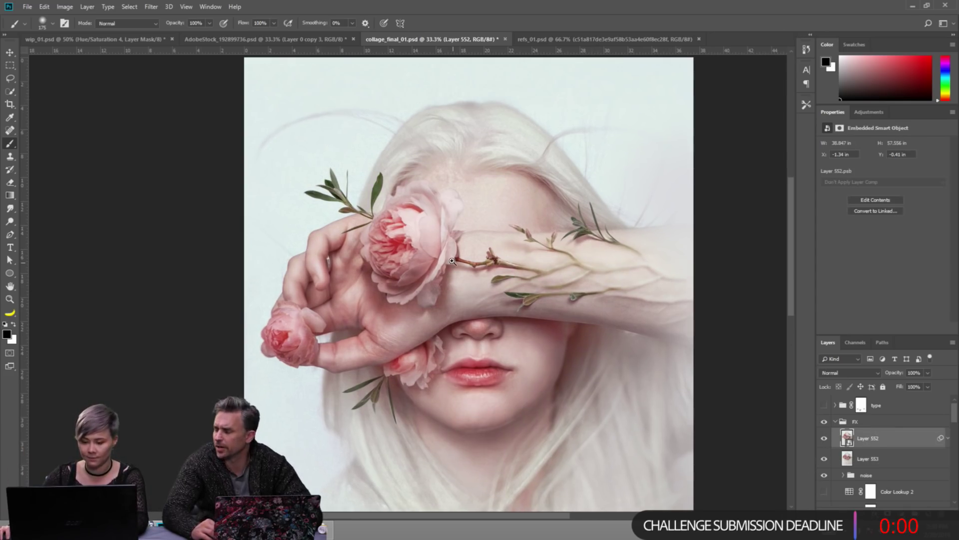
{"action": "left_click", "coordinate": [452, 260], "text": "ctrl+alt"}
{"action": "left_click", "coordinate": [824, 438]}
{"action": "left_click", "coordinate": [870, 458]}
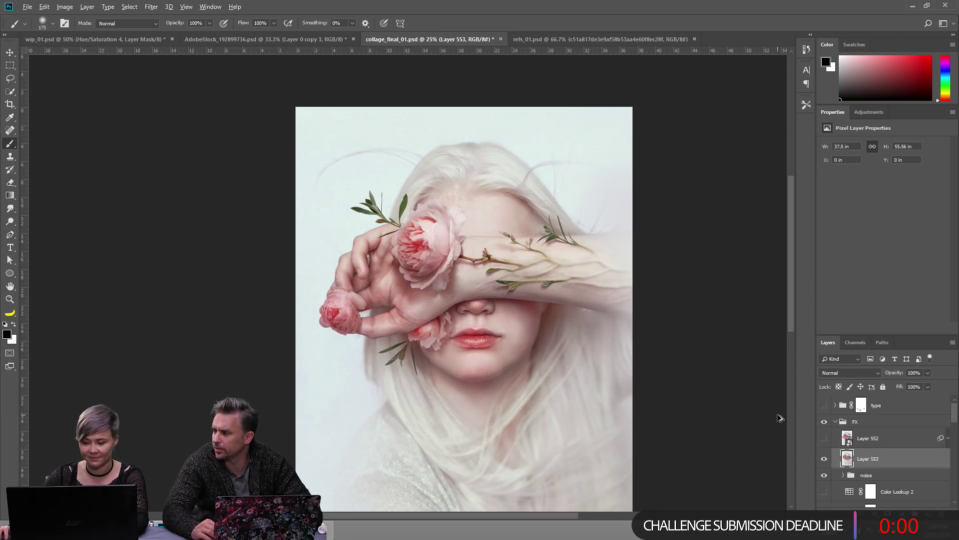
Stamp the visible layers into another new layer and enlarge it to 102.40%.
{"action": "key", "text": "ctrl+alt+shift+e"}
{"action": "key", "text": "ctrl+t"}
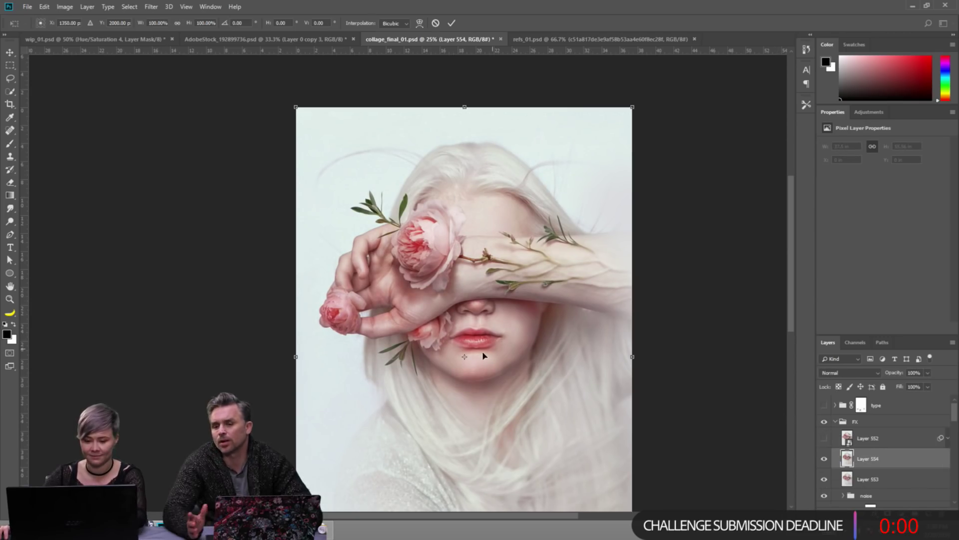
{"action": "left_click", "coordinate": [452, 370], "text": "ctrl+alt"}
{"action": "left_click_drag", "start_coordinate": [309, 433], "coordinate": [304, 439]}
{"action": "key", "text": "Return"}
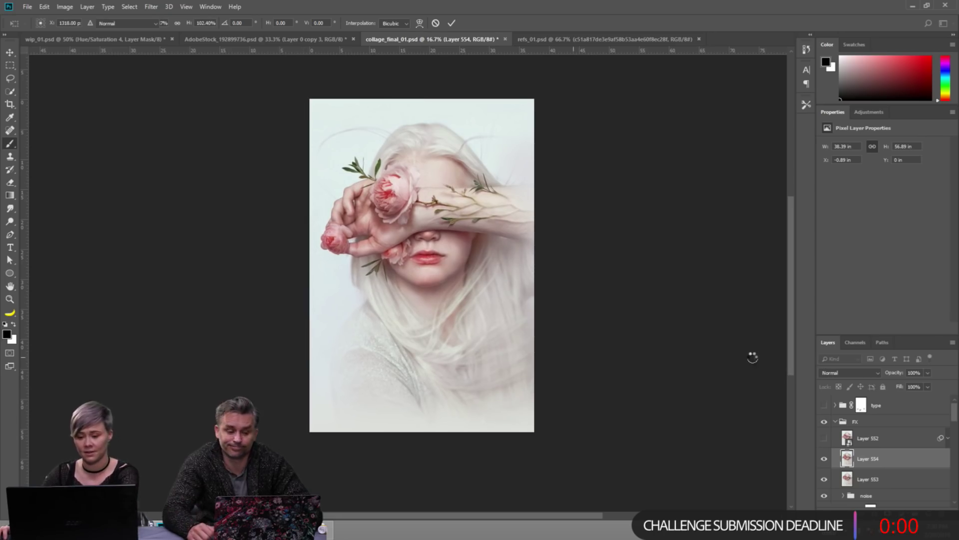
{"action": "key", "text": "b"}
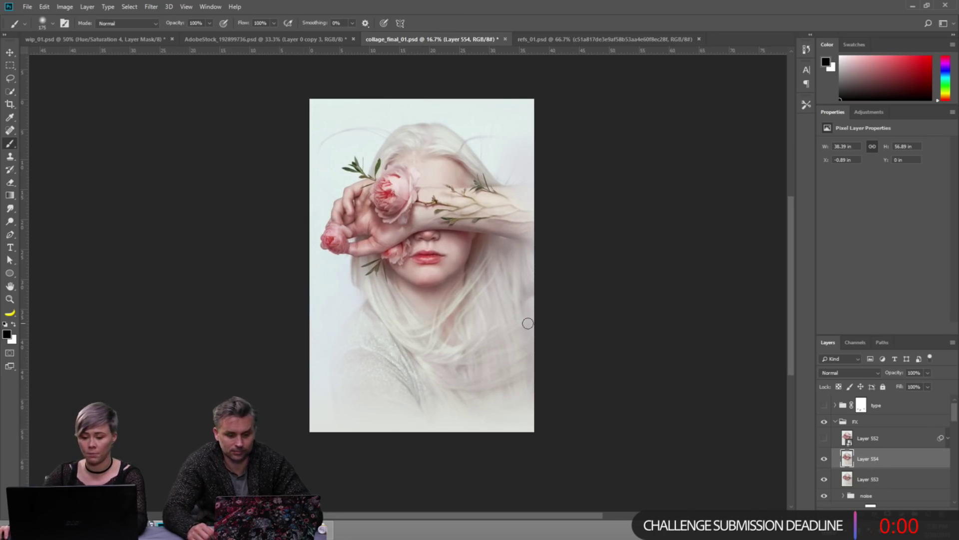
Convert the enlarged stamped layer, Layer 554, to a smart object.
{"action": "right_click", "coordinate": [895, 459]}
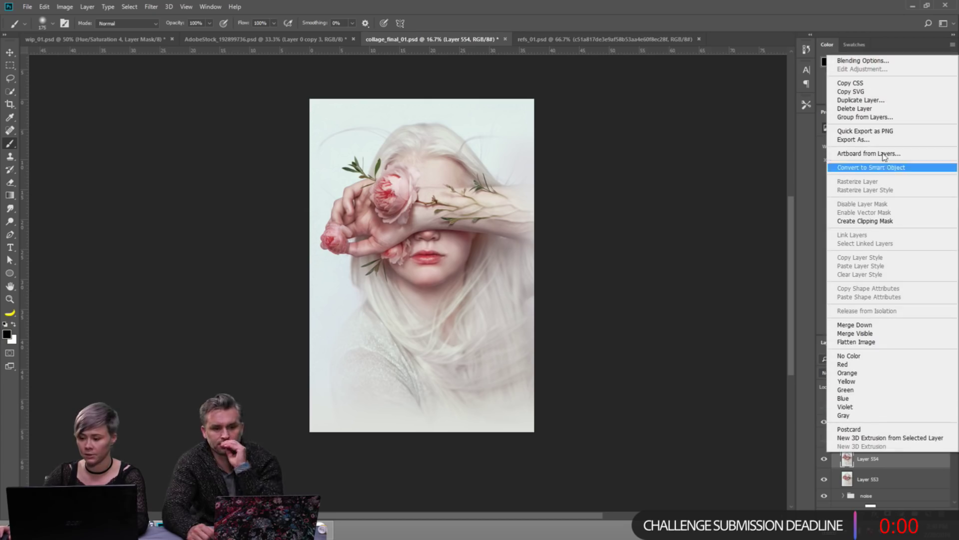
{"action": "left_click", "coordinate": [871, 167]}
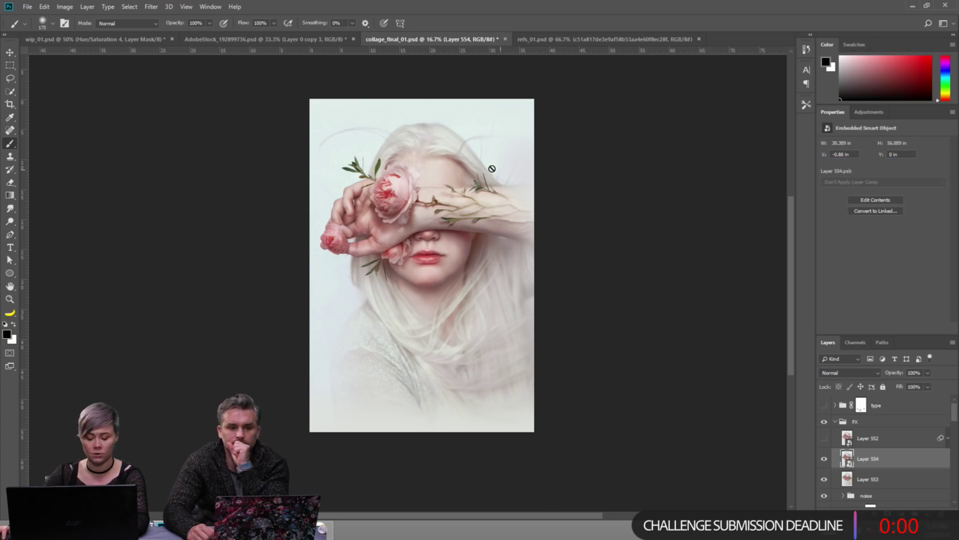
{"action": "key", "text": "v"}
{"action": "scroll", "coordinate": [371, 99], "scroll_direction": "up", "scroll_amount": 1}
Apply Iris Blur to the smart object and enlarge its sharp ellipse to surround the face, hand and flowers.
{"action": "left_click", "coordinate": [151, 6]}
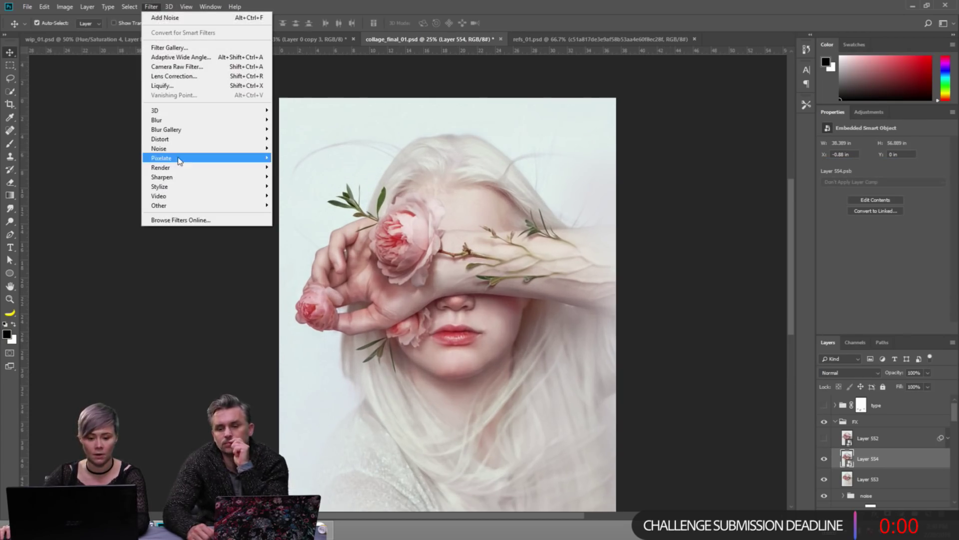
{"action": "mouse_move", "coordinate": [188, 129]}
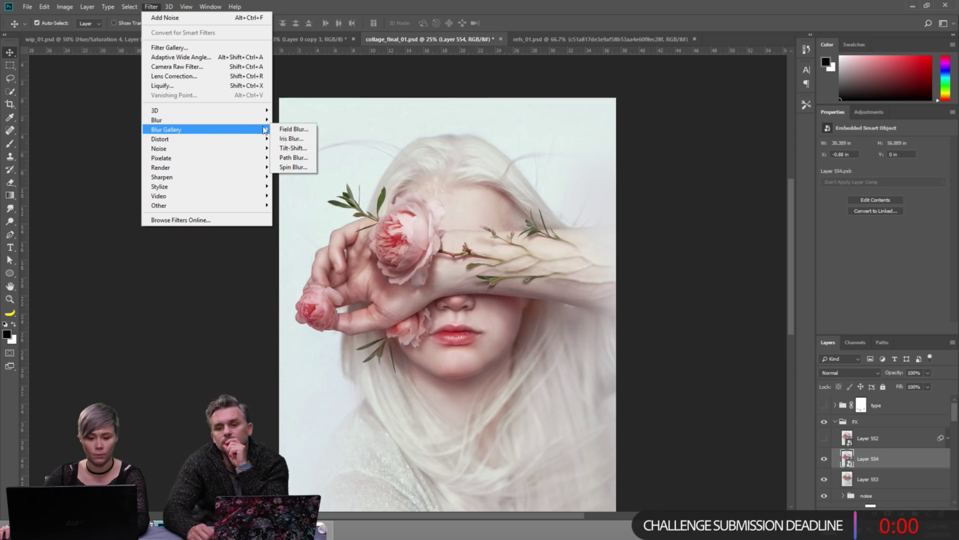
{"action": "left_click", "coordinate": [291, 139]}
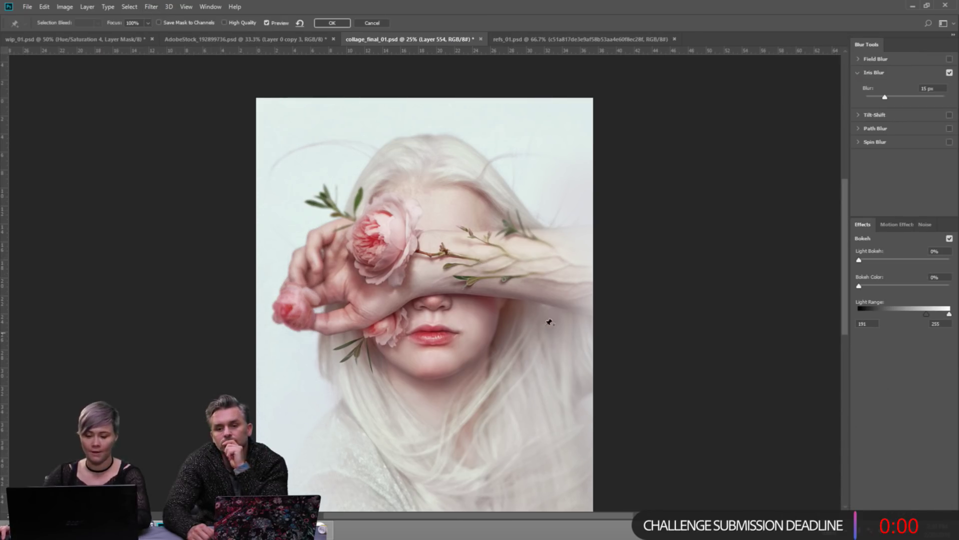
{"action": "left_click", "coordinate": [492, 296]}
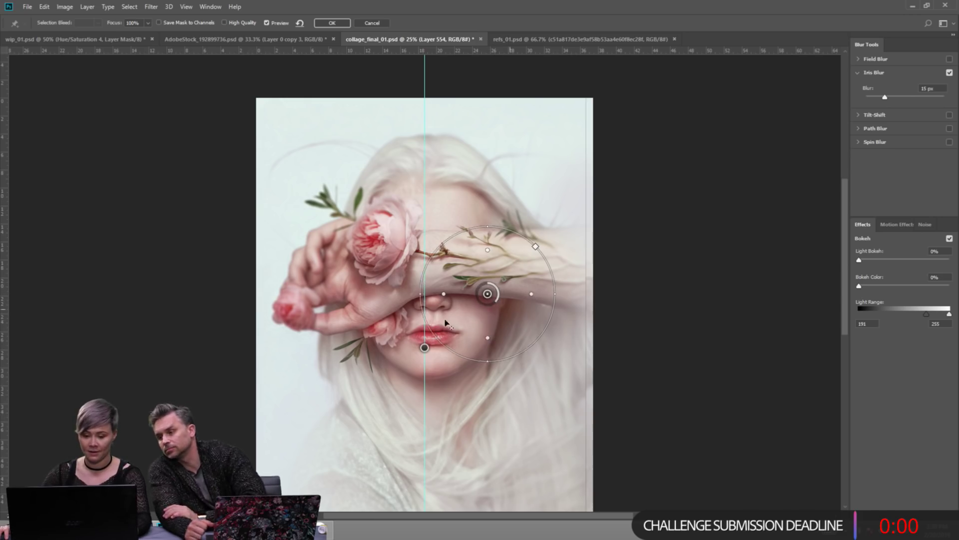
{"action": "left_click_drag", "start_coordinate": [490, 295], "coordinate": [422, 294]}
{"action": "left_click_drag", "start_coordinate": [490, 294], "coordinate": [573, 286]}
{"action": "left_click_drag", "start_coordinate": [421, 246], "coordinate": [430, 77]}
{"action": "left_click_drag", "start_coordinate": [304, 262], "coordinate": [392, 315]}
Reduce the iris blur to 7 px, apply the filter and check the result on the full portrait.
{"action": "left_click_drag", "start_coordinate": [878, 98], "coordinate": [878, 99]}
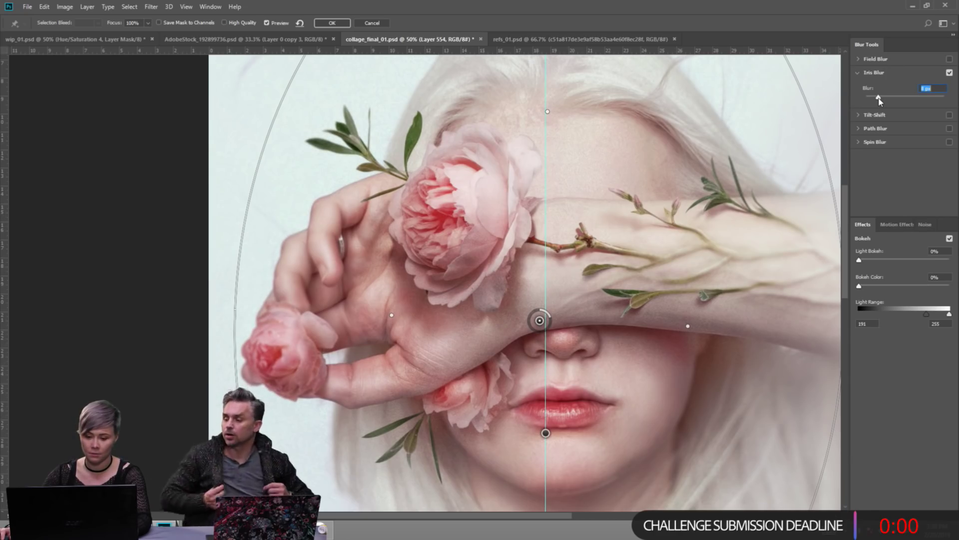
{"action": "left_click_drag", "start_coordinate": [878, 99], "coordinate": [882, 102]}
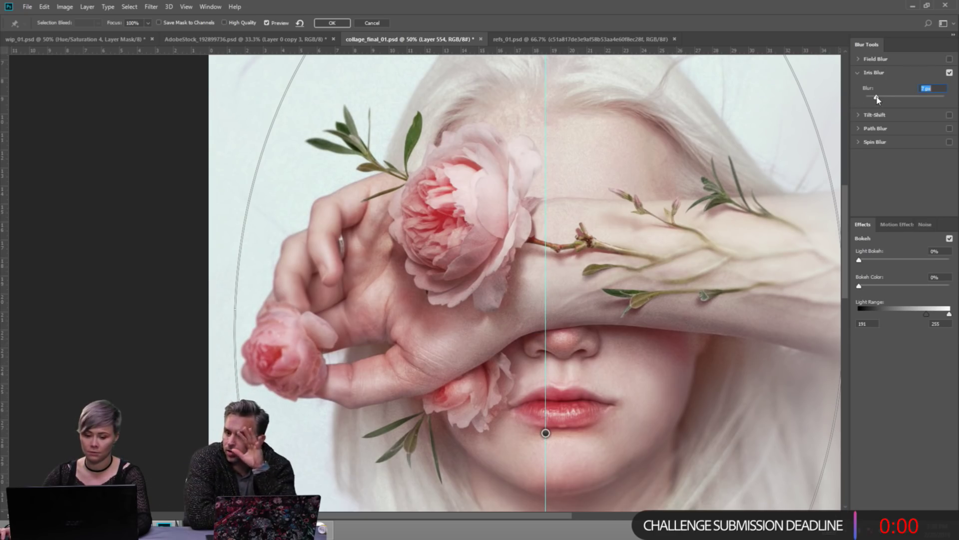
{"action": "left_click", "coordinate": [340, 26]}
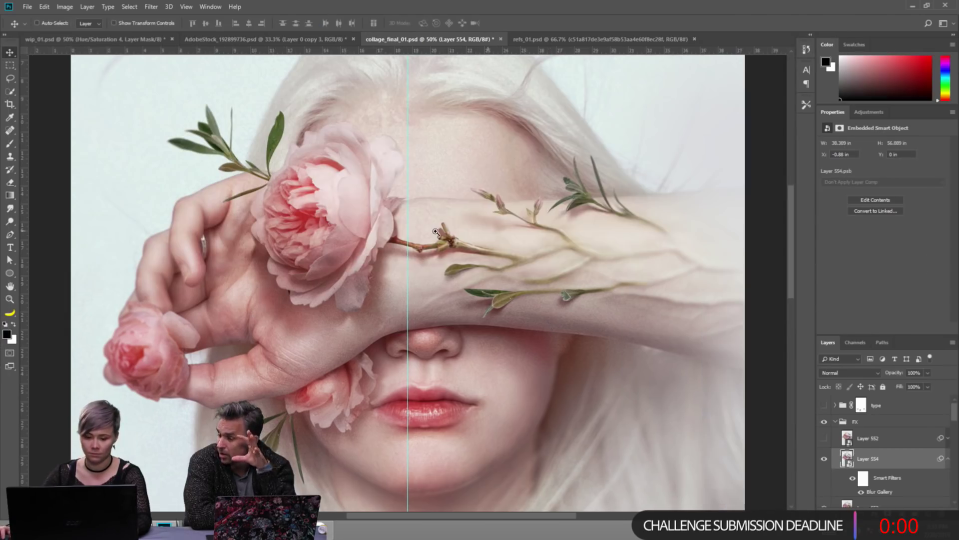
{"action": "left_click", "coordinate": [436, 232], "text": "alt"}
{"action": "left_click", "coordinate": [435, 232], "text": "alt"}
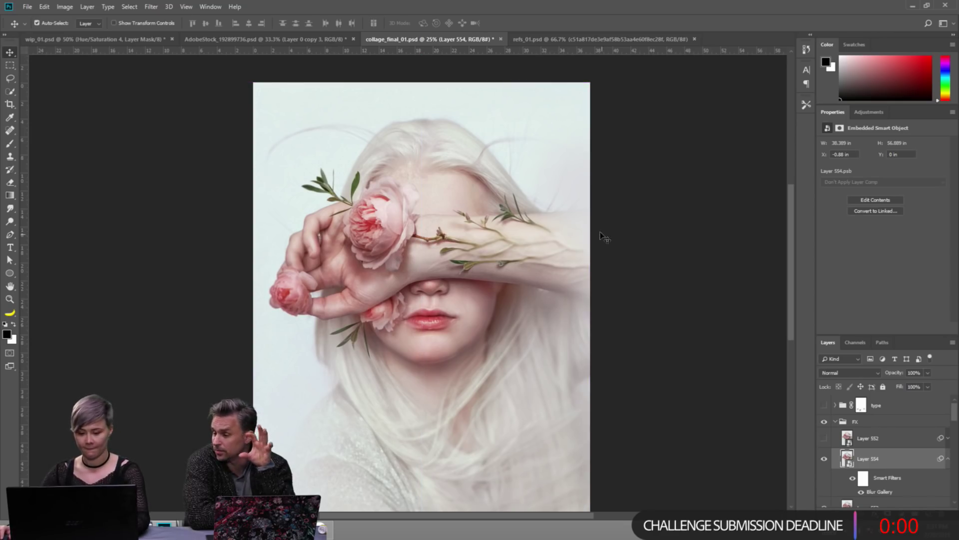
Show the type layer group over the finished portrait collage.
{"action": "key", "text": "ctrl"}
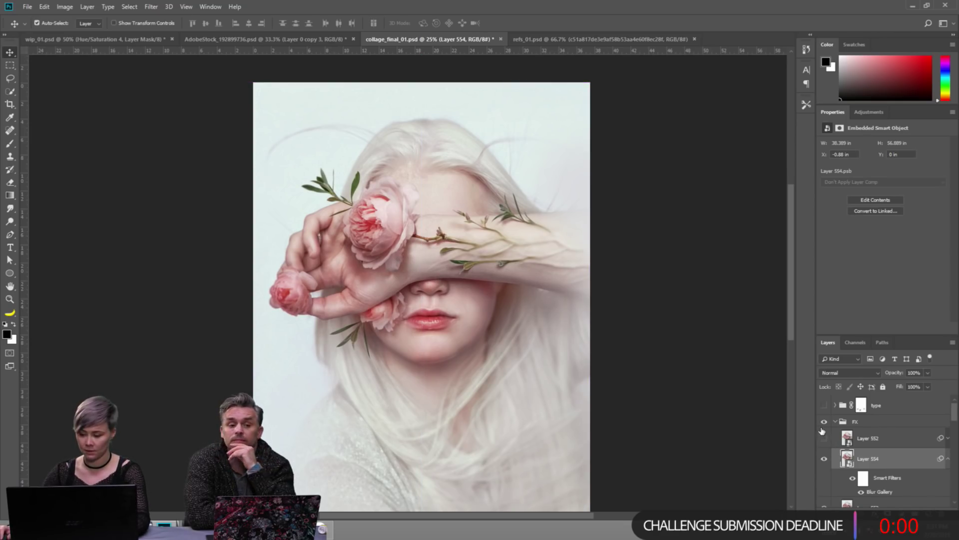
{"action": "left_click", "coordinate": [824, 405]}
{"action": "left_click_drag", "start_coordinate": [463, 345], "coordinate": [574, 332]}
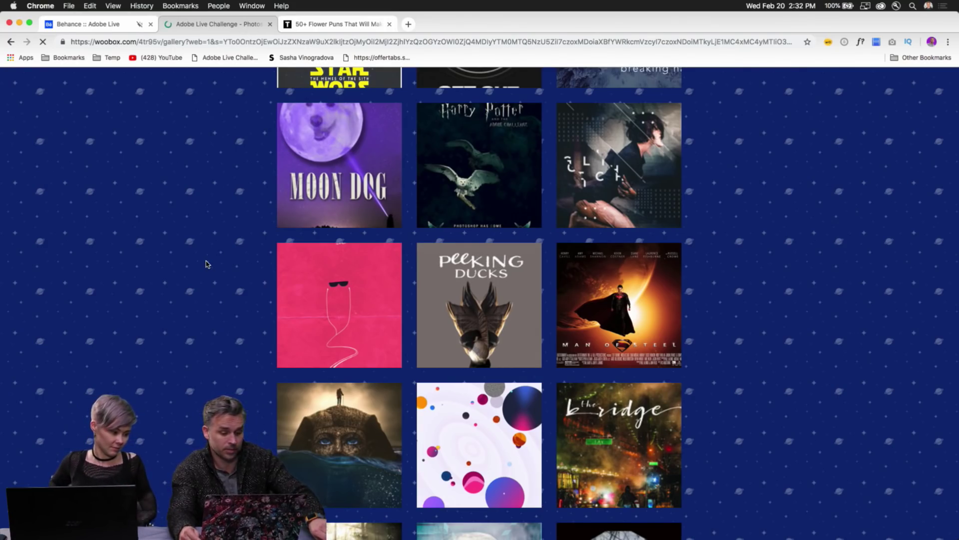
Switch to Chrome, browse the Adobe Live Challenge gallery and examine the Alexandria poster from its title to its credits.
{"action": "scroll", "coordinate": [206, 263], "scroll_direction": "up", "scroll_amount": 3}
{"action": "scroll", "coordinate": [206, 265], "scroll_direction": "down", "scroll_amount": 2}
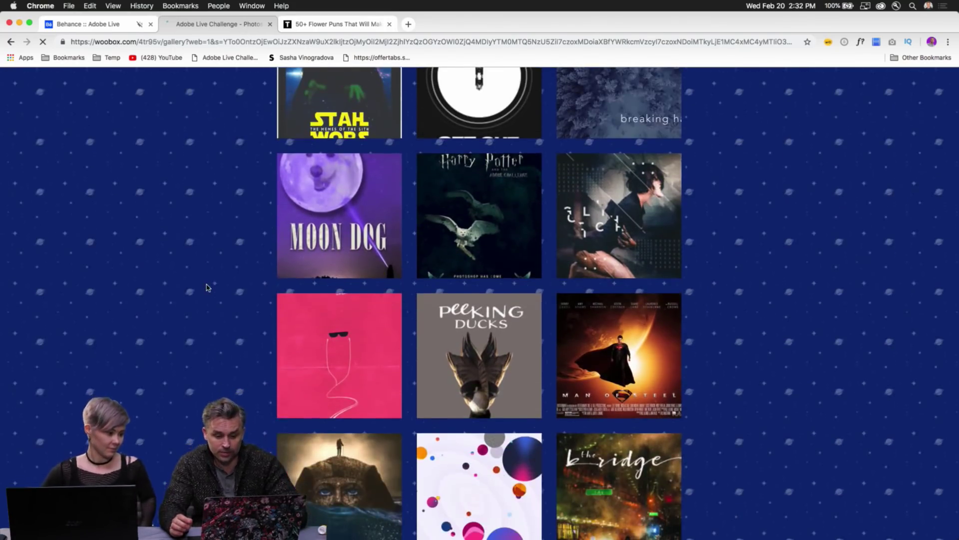
{"action": "scroll", "coordinate": [267, 343], "scroll_direction": "down", "scroll_amount": 3}
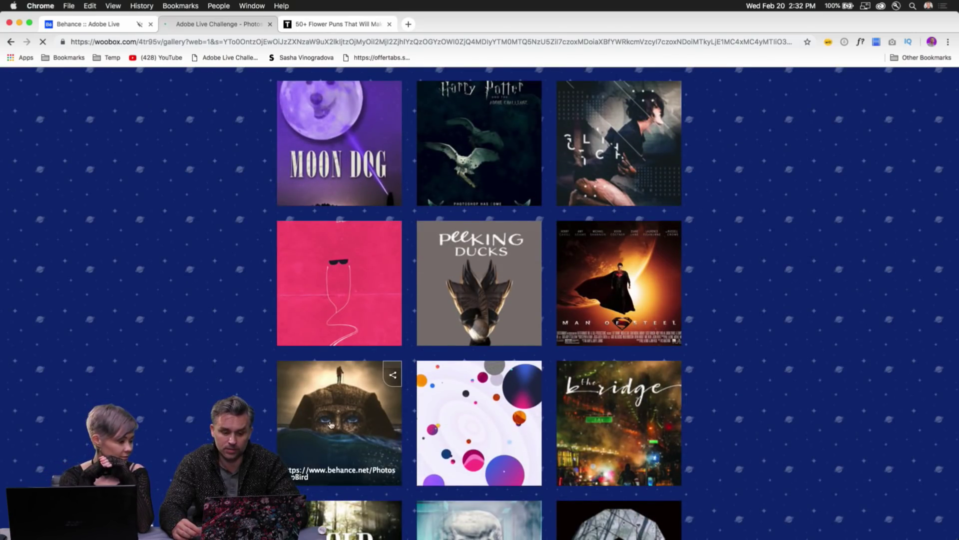
{"action": "left_click", "coordinate": [337, 394]}
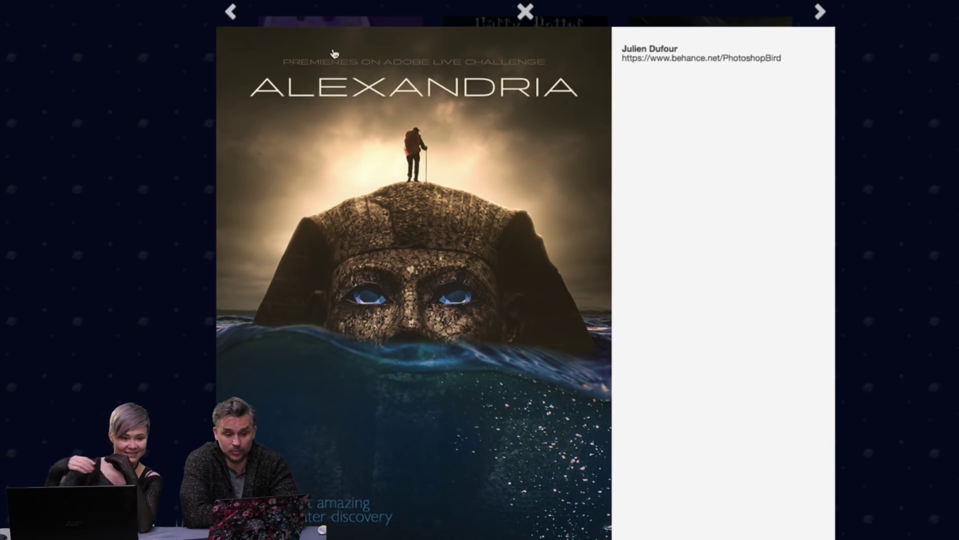
{"action": "scroll", "coordinate": [664, 525], "scroll_direction": "down", "scroll_amount": 3}
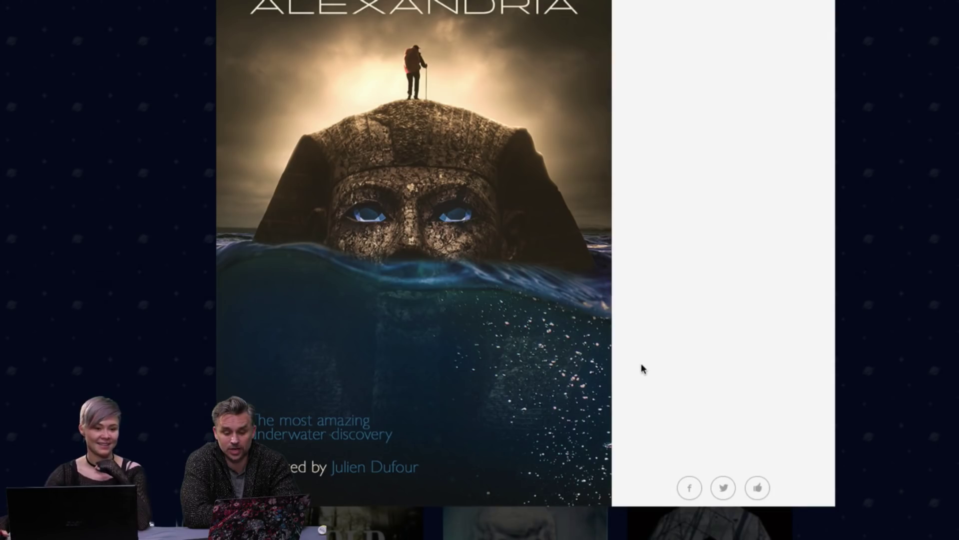
{"action": "scroll", "coordinate": [660, 55], "scroll_direction": "up", "scroll_amount": 2}
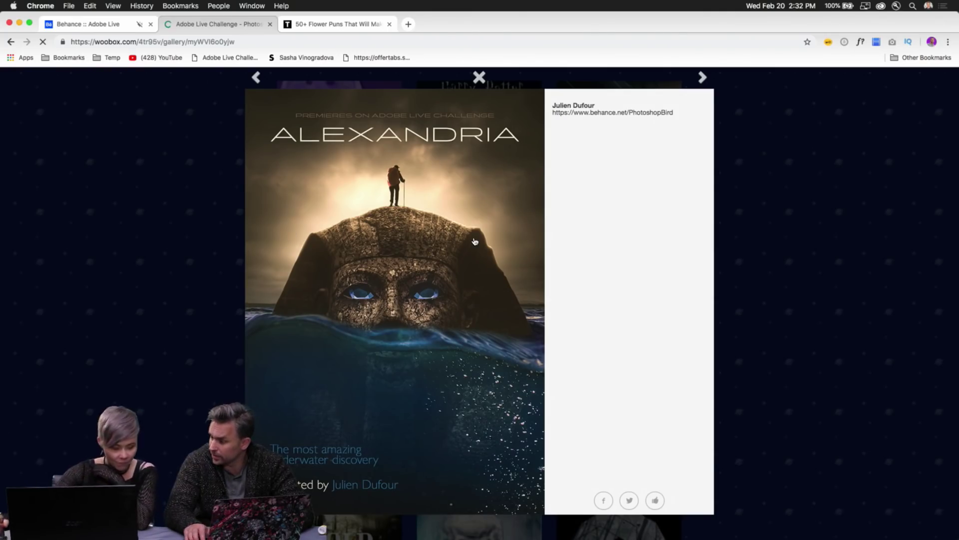
Go to the Man of Steel poster, view it at full size in its own tab and return to the gallery.
{"action": "left_click", "coordinate": [254, 77]}
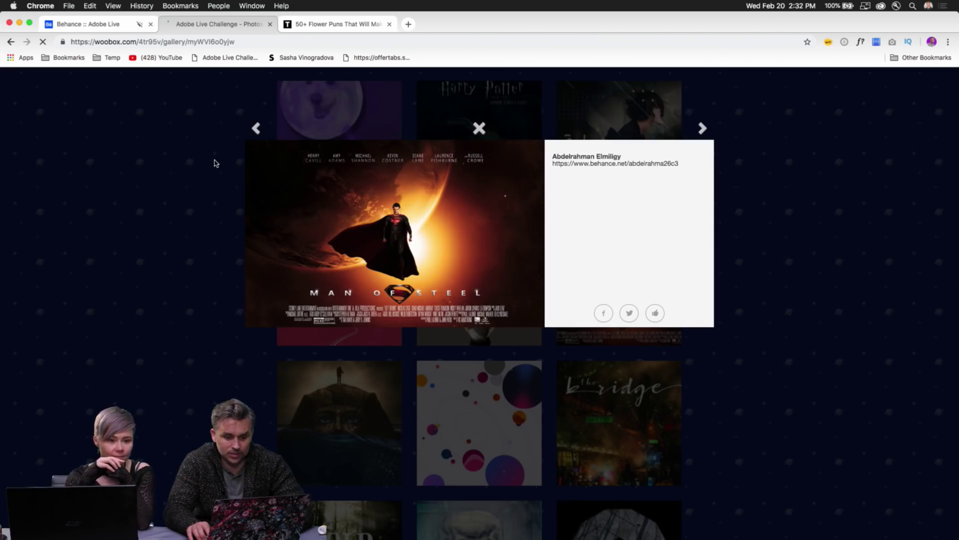
{"action": "left_click", "coordinate": [388, 227]}
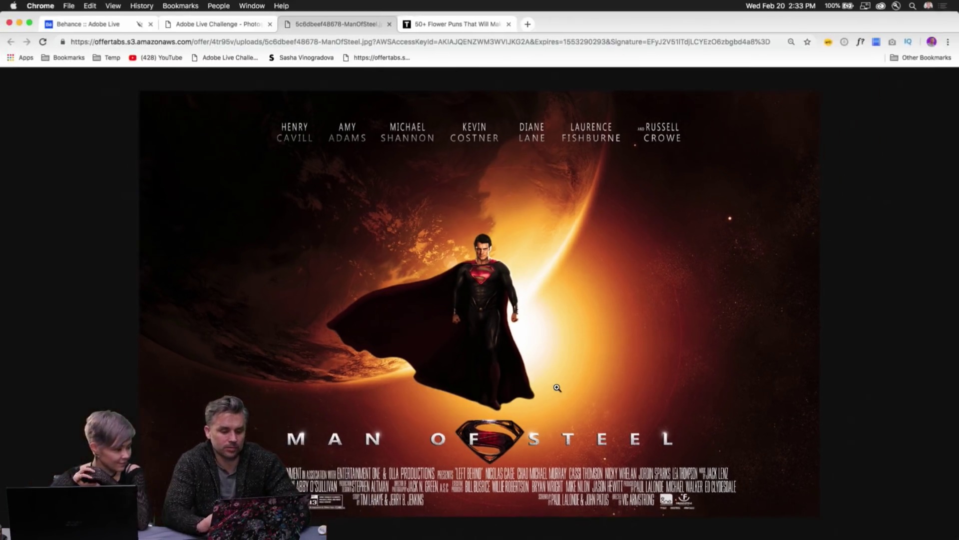
{"action": "left_click", "coordinate": [216, 23]}
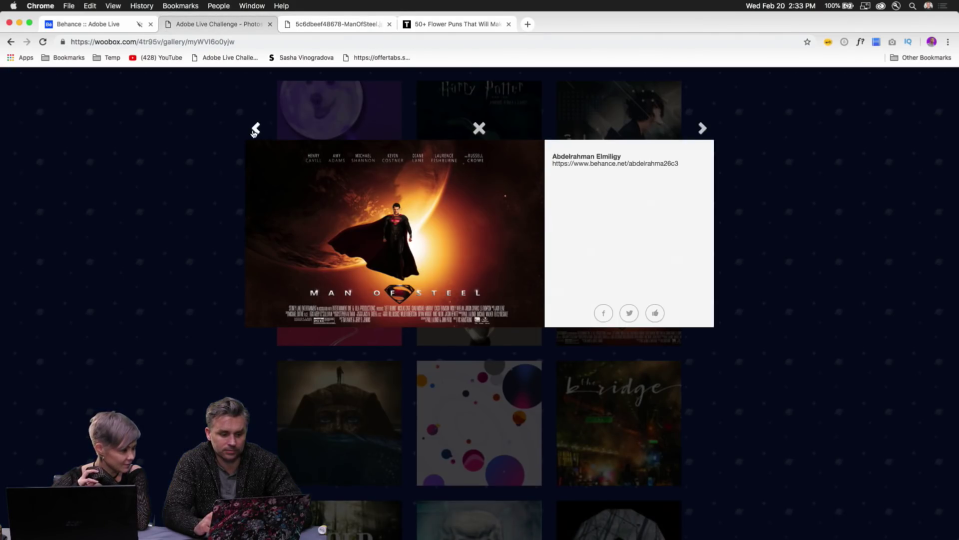
Go back through the Peeking Ducks and Baby Driver posters and examine the Glitch poster over its full height.
{"action": "left_click", "coordinate": [256, 130]}
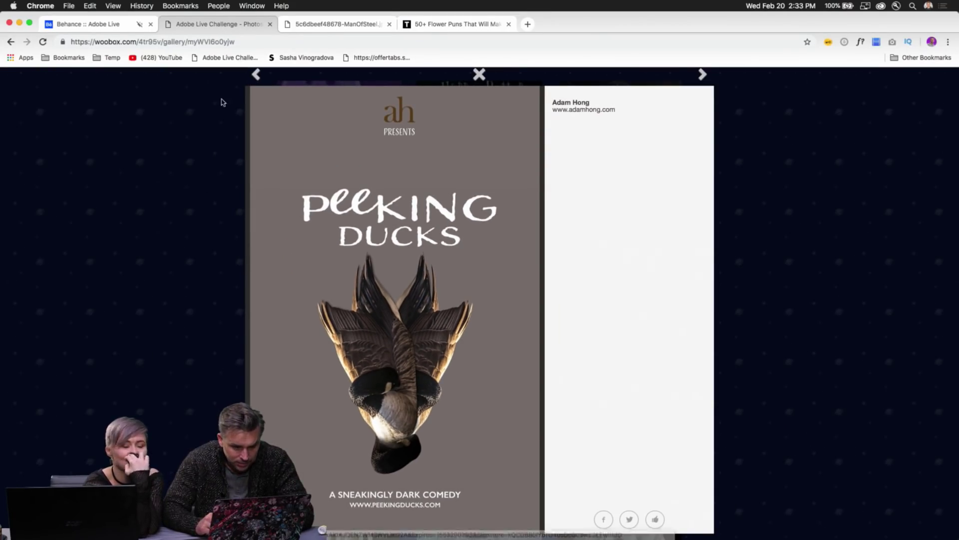
{"action": "left_click", "coordinate": [257, 75]}
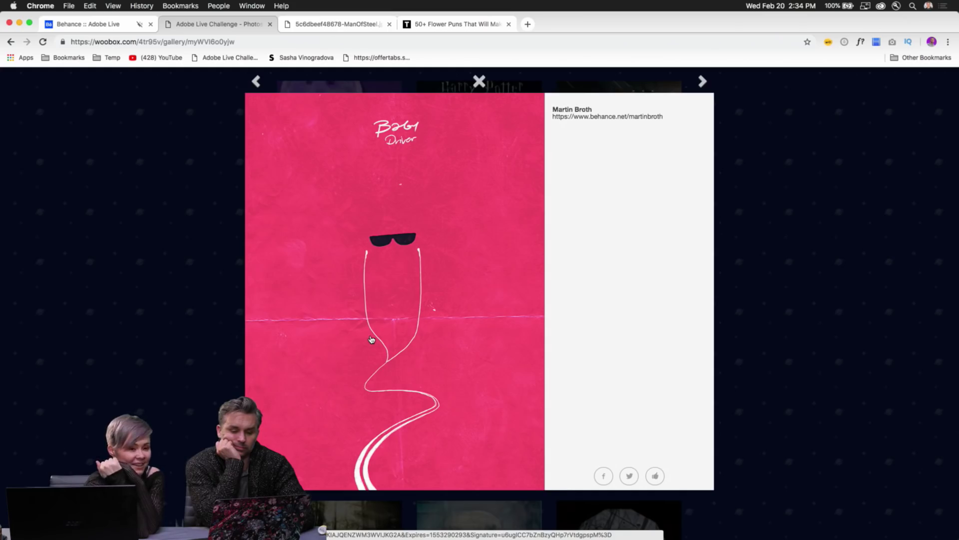
{"action": "left_click", "coordinate": [255, 81]}
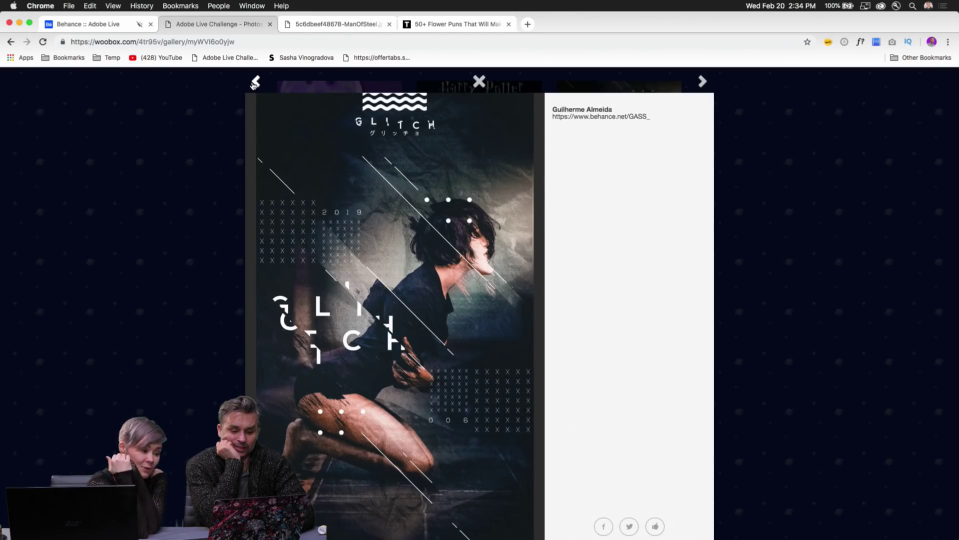
{"action": "scroll", "coordinate": [216, 235], "scroll_direction": "down", "scroll_amount": 2}
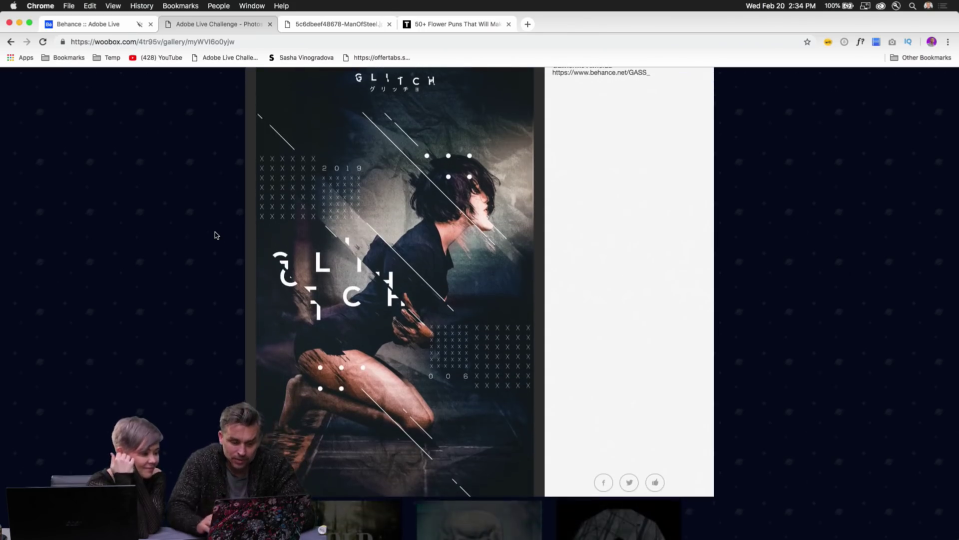
{"action": "scroll", "coordinate": [286, 296], "scroll_direction": "up", "scroll_amount": 1}
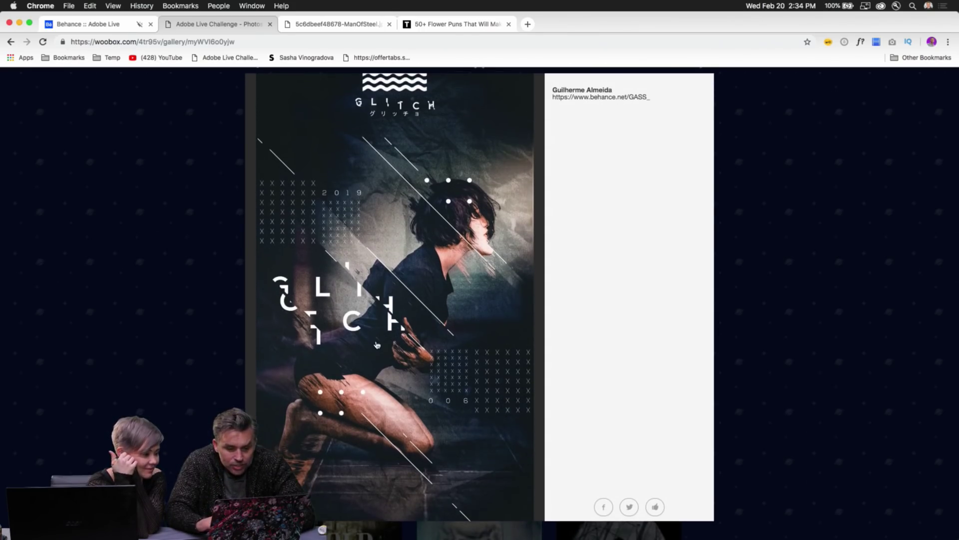
{"action": "scroll", "coordinate": [377, 344], "scroll_direction": "down", "scroll_amount": 1}
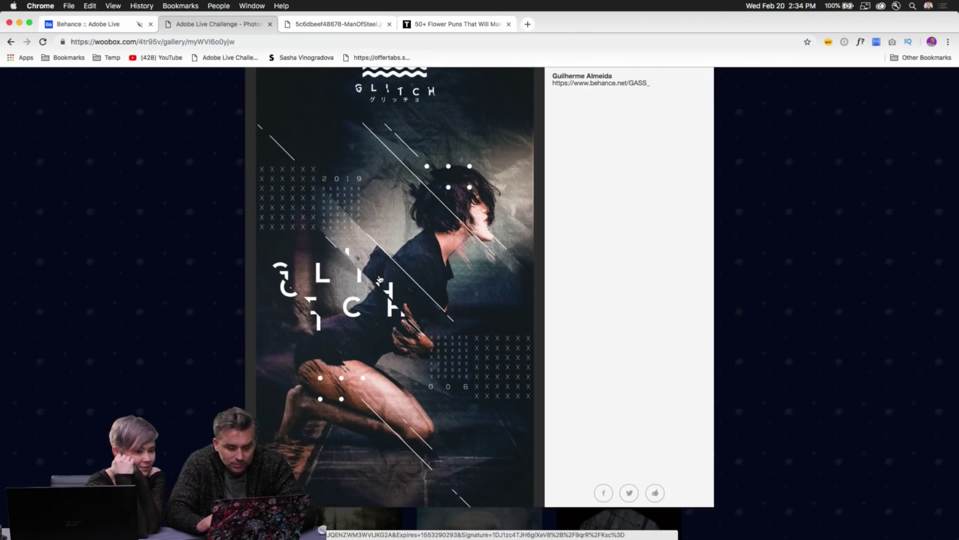
{"action": "scroll", "coordinate": [129, 193], "scroll_direction": "up", "scroll_amount": 3}
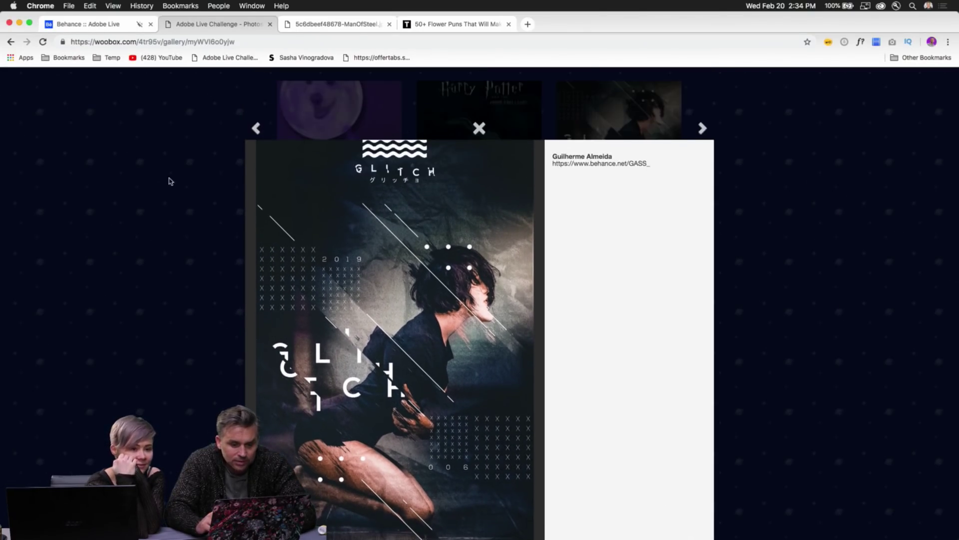
Go back to the Harry Potter and Moon Dog posters and examine each in full.
{"action": "left_click", "coordinate": [256, 128]}
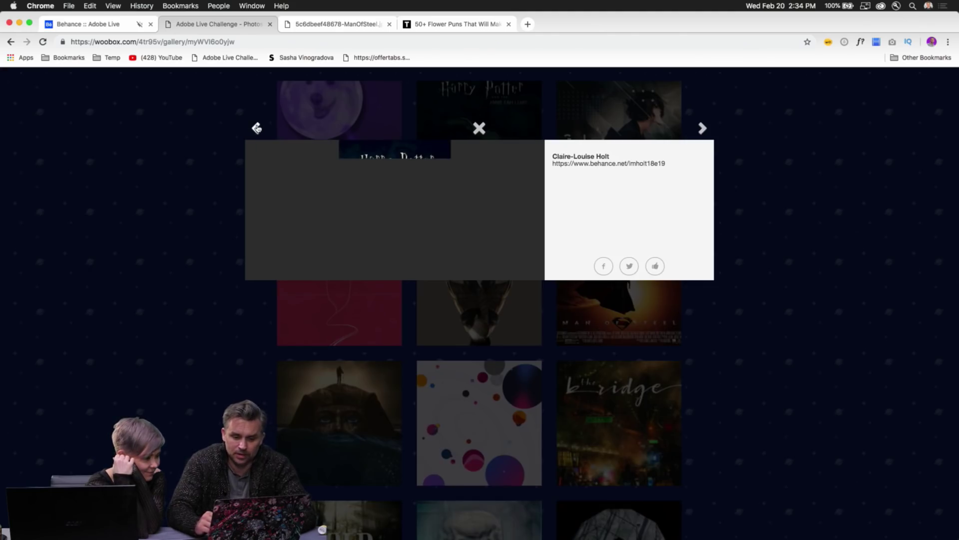
{"action": "scroll", "coordinate": [330, 344], "scroll_direction": "down", "scroll_amount": 1}
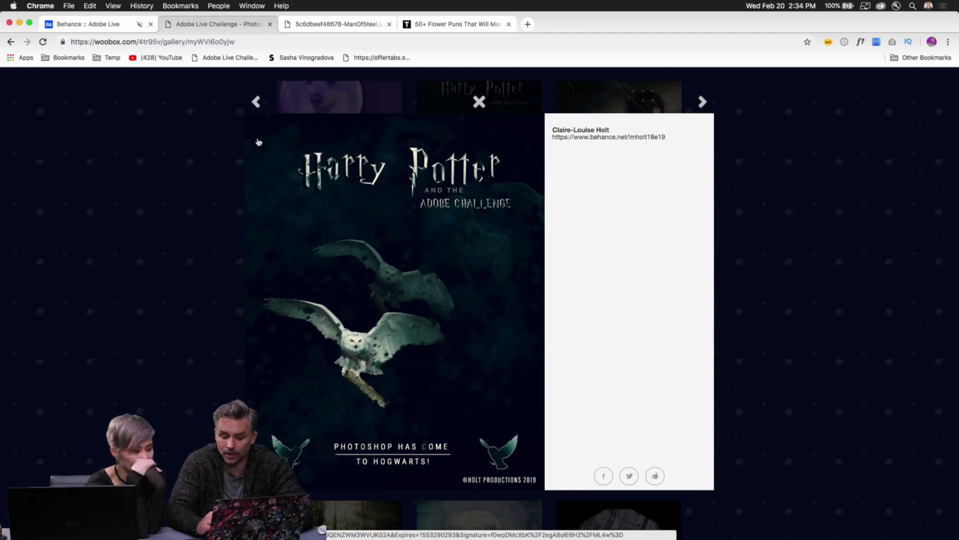
{"action": "left_click", "coordinate": [256, 101]}
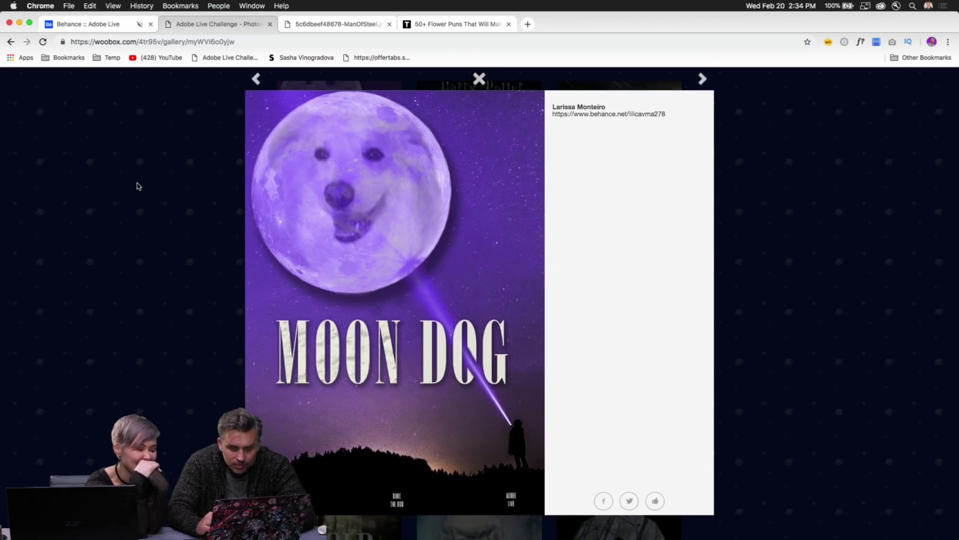
{"action": "scroll", "coordinate": [139, 186], "scroll_direction": "down", "scroll_amount": 1}
{"action": "scroll", "coordinate": [138, 186], "scroll_direction": "up", "scroll_amount": 1}
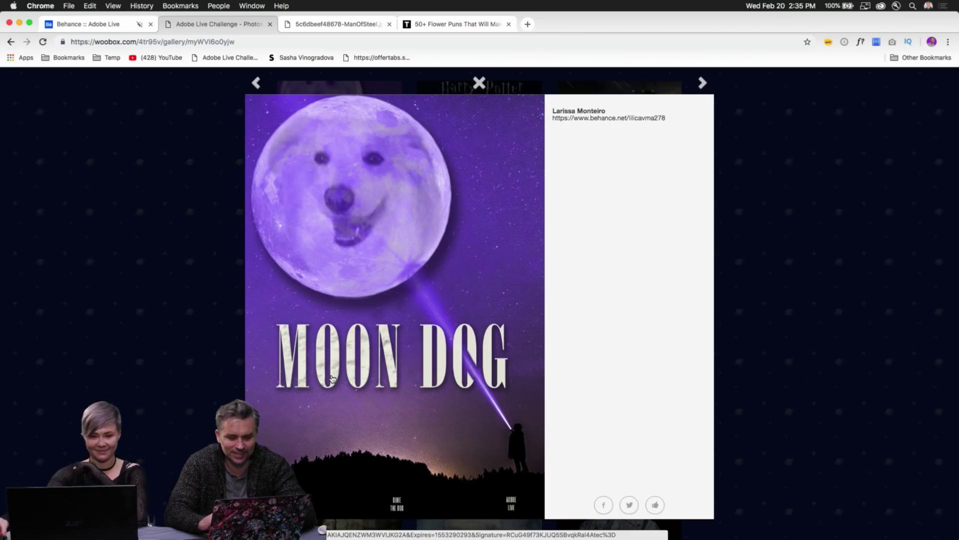
Go back through the breaking habits poster and examine the Get Out poster down to its credits.
{"action": "left_click", "coordinate": [256, 82]}
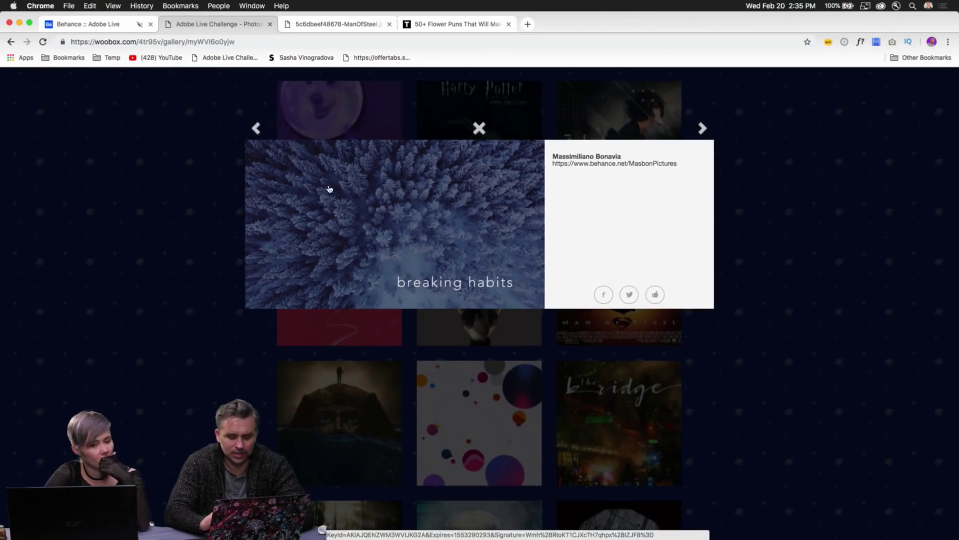
{"action": "left_click", "coordinate": [47, 10]}
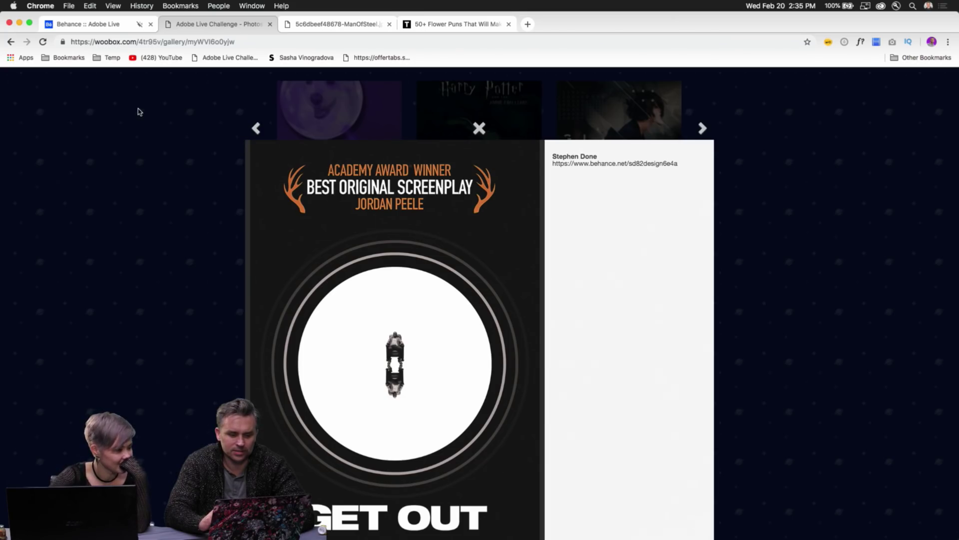
{"action": "scroll", "coordinate": [325, 367], "scroll_direction": "down", "scroll_amount": 3}
{"action": "scroll", "coordinate": [325, 367], "scroll_direction": "up", "scroll_amount": 1}
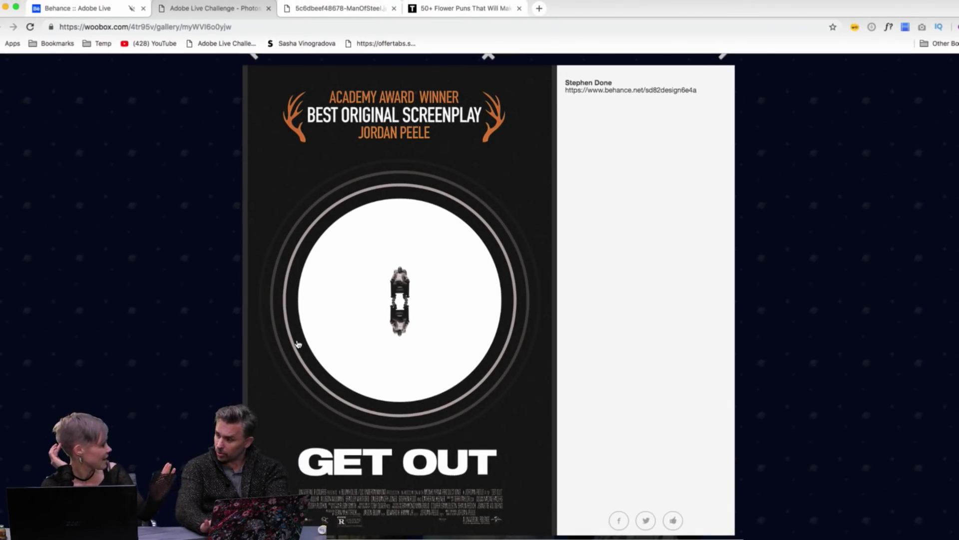
{"action": "mouse_move", "coordinate": [327, 539]}
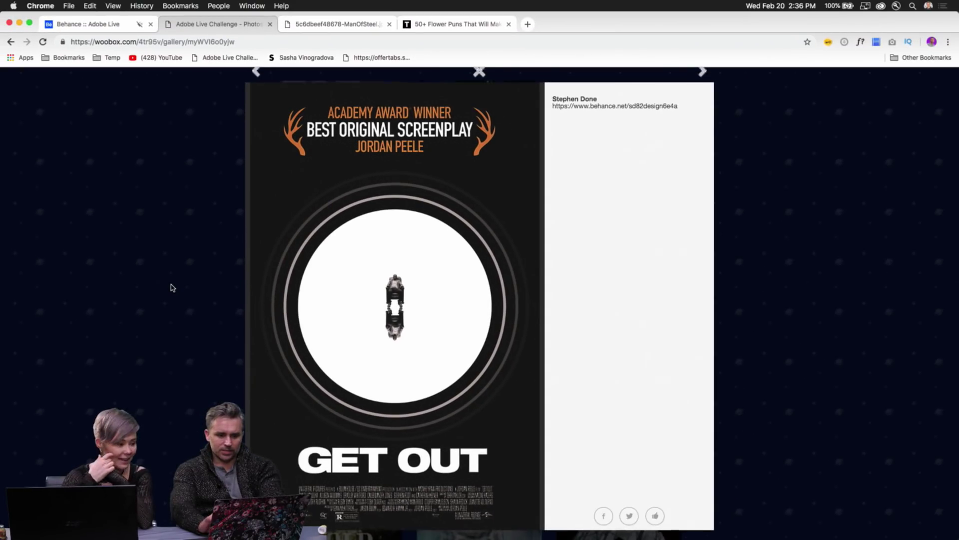
{"action": "scroll", "coordinate": [199, 220], "scroll_direction": "up", "scroll_amount": 2}
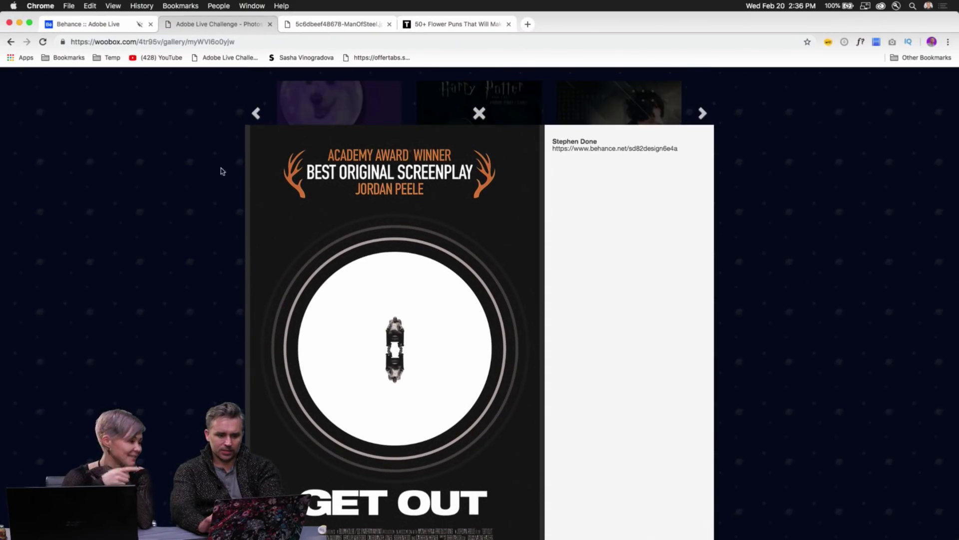
Examine the Stah Wors poster and close the enlarged poster view.
{"action": "left_click", "coordinate": [256, 114]}
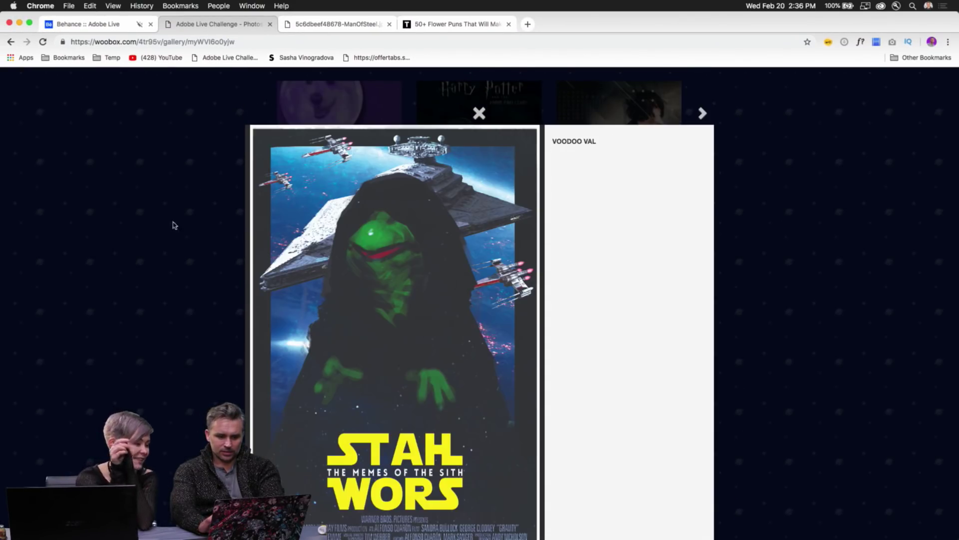
{"action": "scroll", "coordinate": [172, 230], "scroll_direction": "down", "scroll_amount": 2}
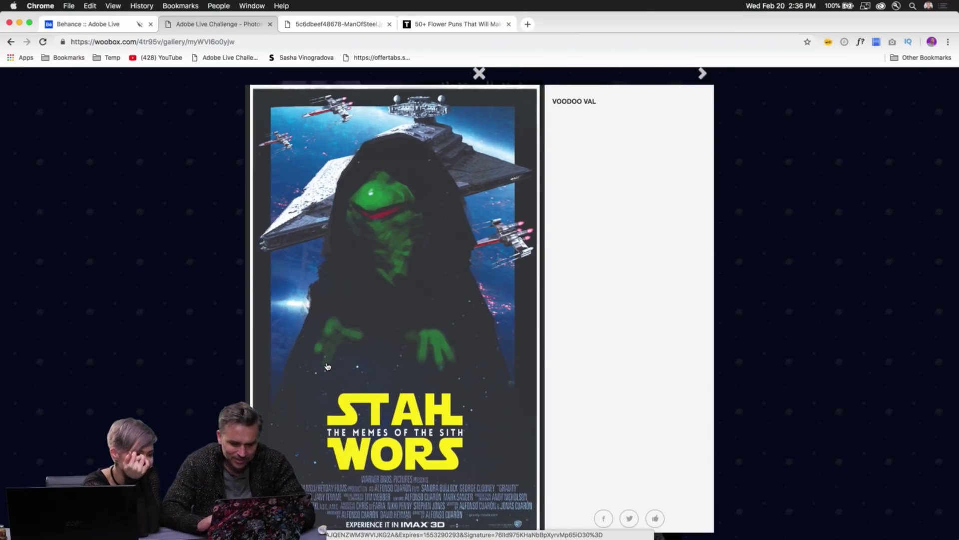
{"action": "left_click", "coordinate": [214, 98]}
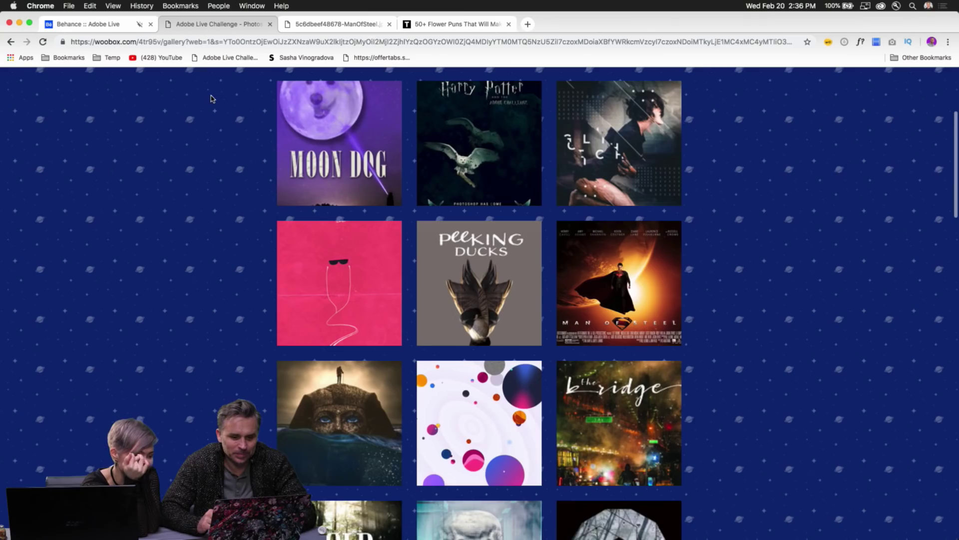
Look over the gallery thumbnails again and reopen the Alexandria poster.
{"action": "scroll", "coordinate": [213, 99], "scroll_direction": "up", "scroll_amount": 5}
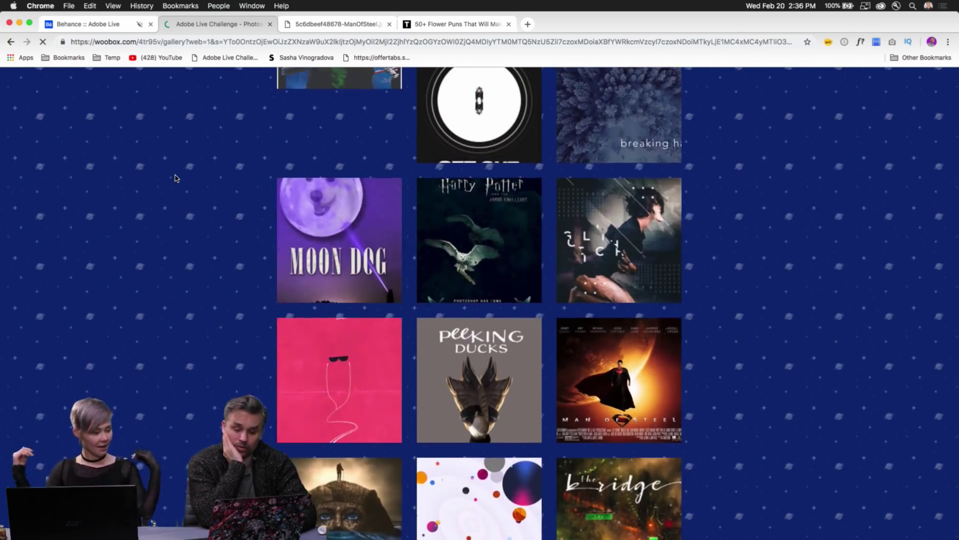
{"action": "scroll", "coordinate": [500, 300], "scroll_direction": "down", "scroll_amount": 3}
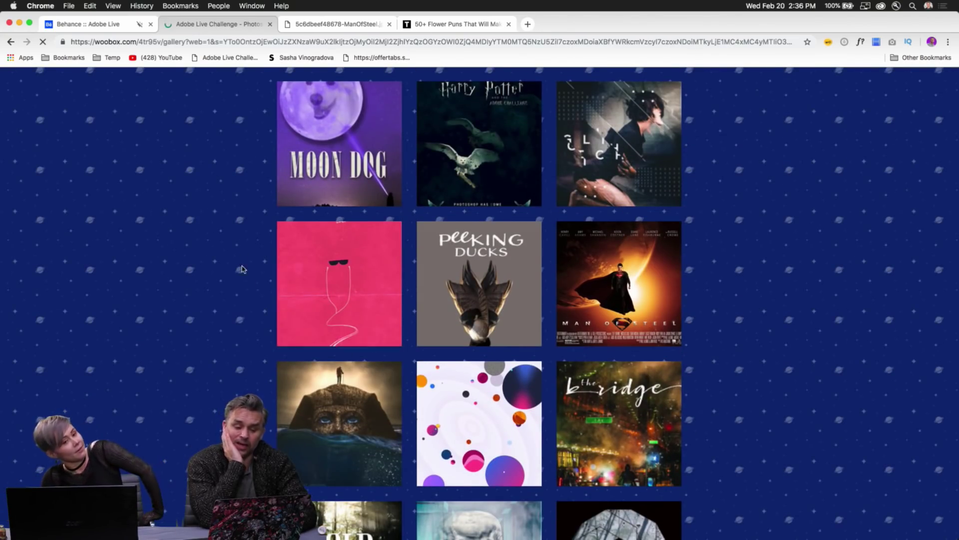
{"action": "left_click", "coordinate": [313, 263]}
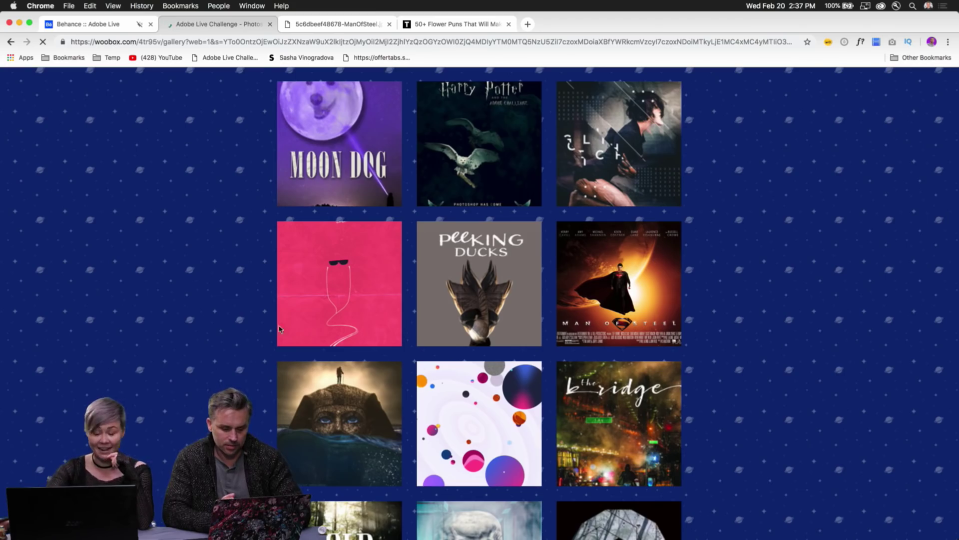
{"action": "left_click", "coordinate": [328, 403]}
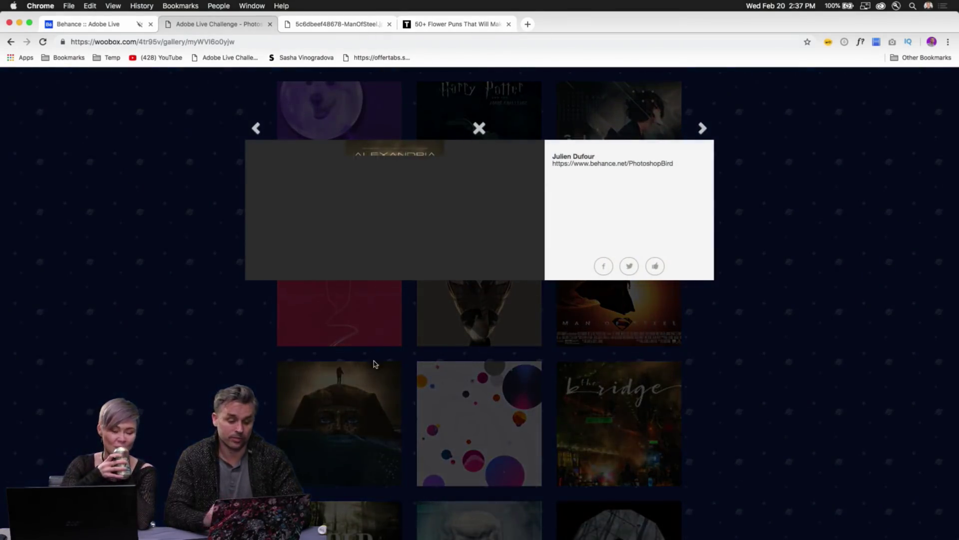
{"action": "scroll", "coordinate": [395, 459], "scroll_direction": "down", "scroll_amount": 2}
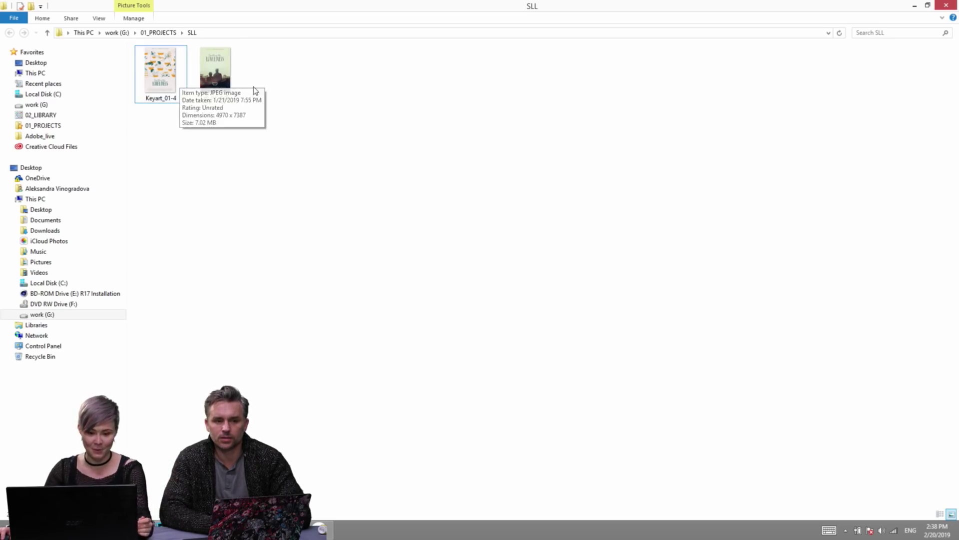
Open sll_01_4x6 in the photo viewer, compare it with the Keyart_01-4 poster, and close the viewer.
{"action": "left_click", "coordinate": [231, 92]}
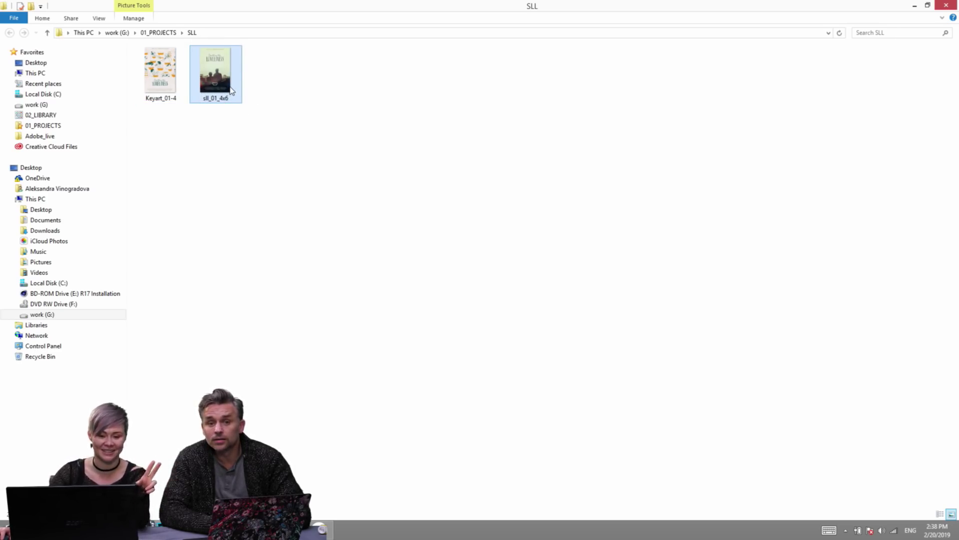
{"action": "double_click", "coordinate": [231, 91]}
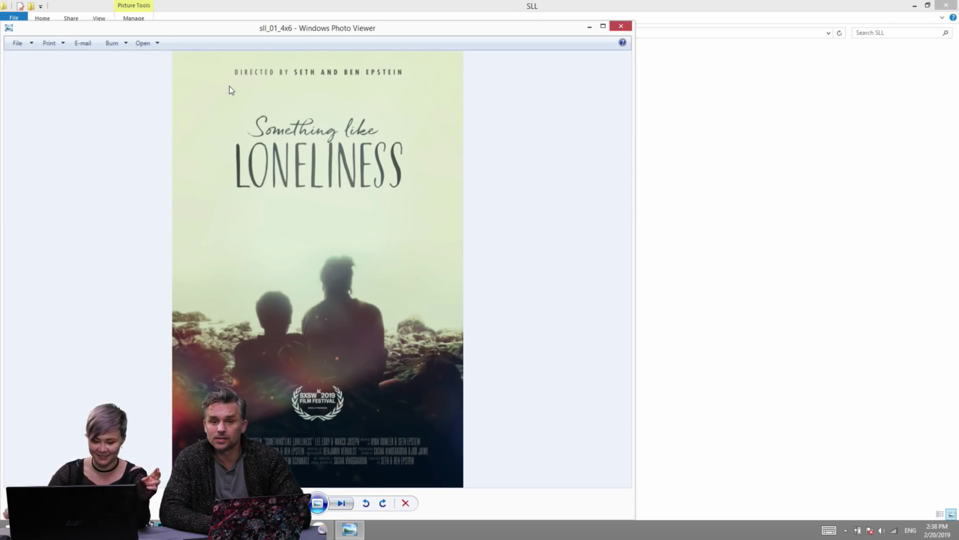
{"action": "key", "text": "Right"}
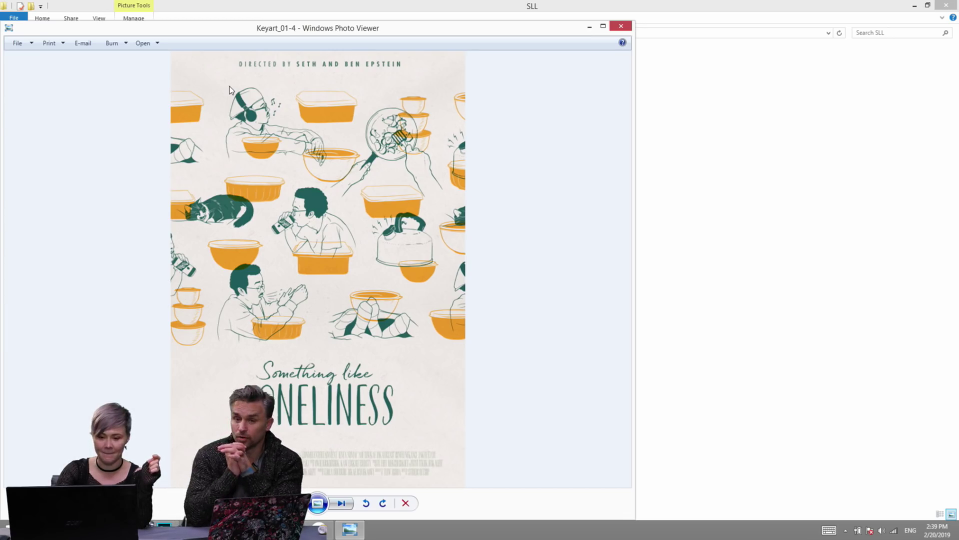
{"action": "key", "text": "Right"}
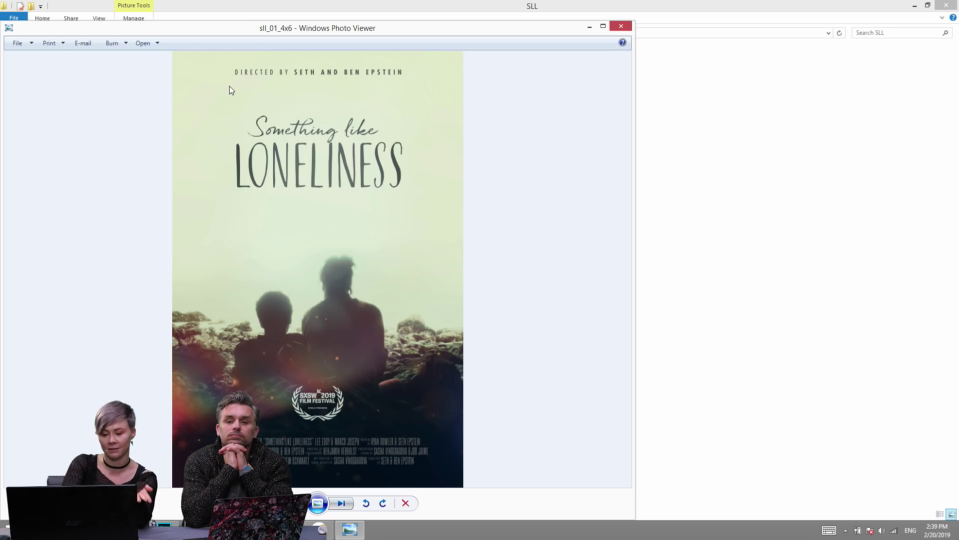
{"action": "key", "text": "Right"}
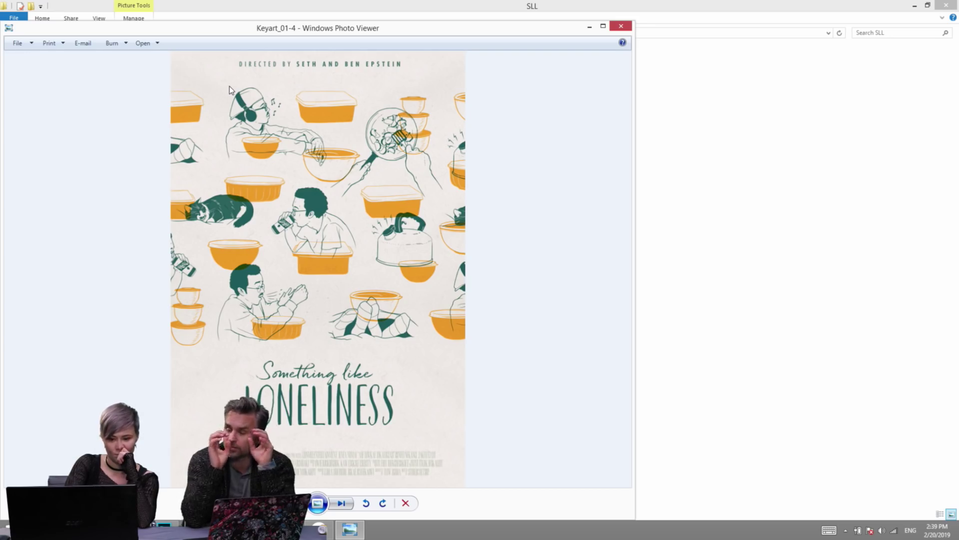
{"action": "key", "text": "Right"}
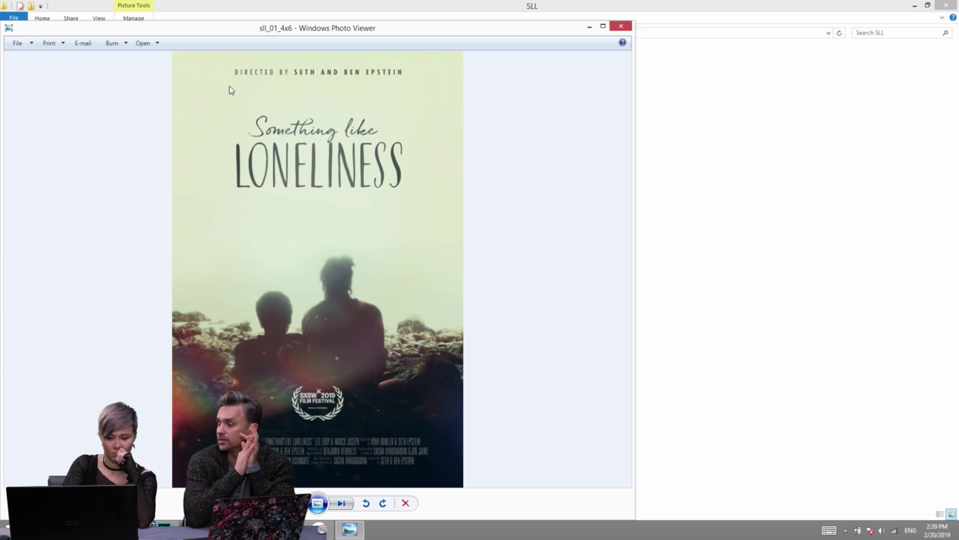
{"action": "left_click", "coordinate": [621, 26]}
{"action": "left_click", "coordinate": [227, 242]}
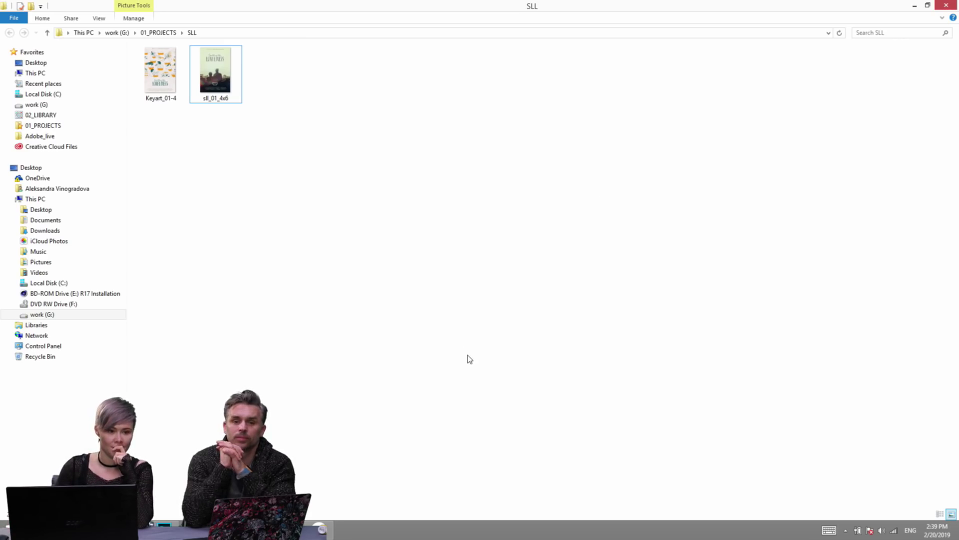
Open both sll_01_4x6 and Keyart_01-4 from the SLL folder as documents in Photoshop.
{"action": "left_click", "coordinate": [229, 94]}
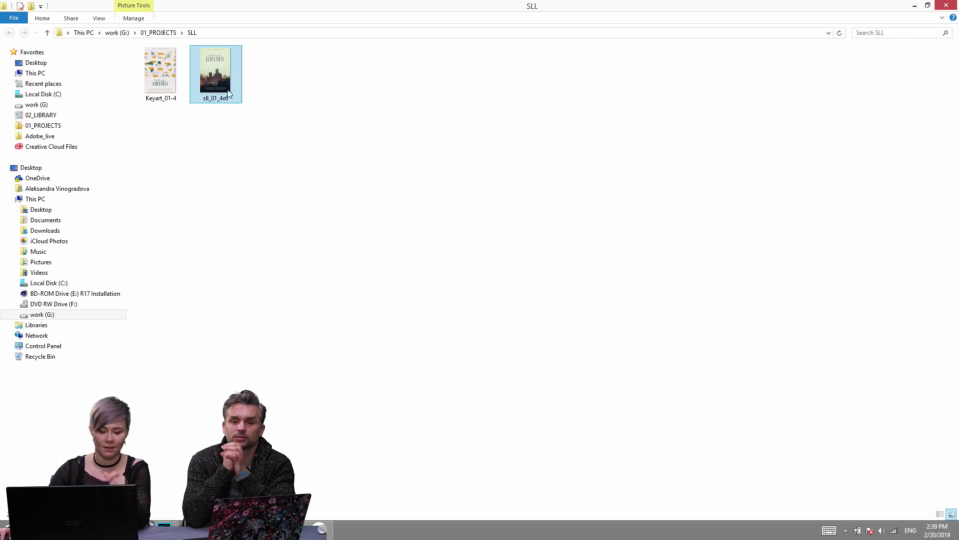
{"action": "left_click_drag", "start_coordinate": [219, 88], "coordinate": [704, 40]}
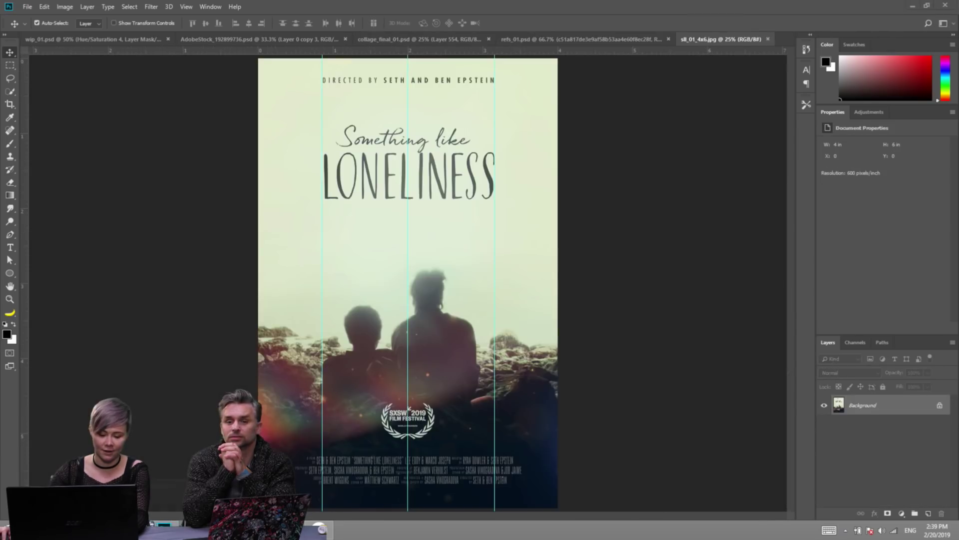
{"action": "key", "text": "alt+Tab"}
{"action": "left_click", "coordinate": [256, 529]}
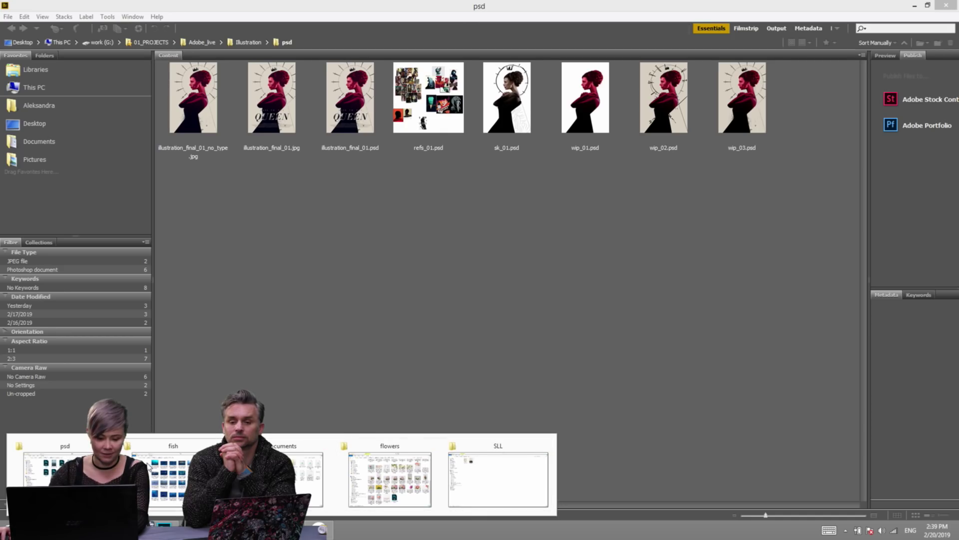
{"action": "left_click", "coordinate": [518, 491]}
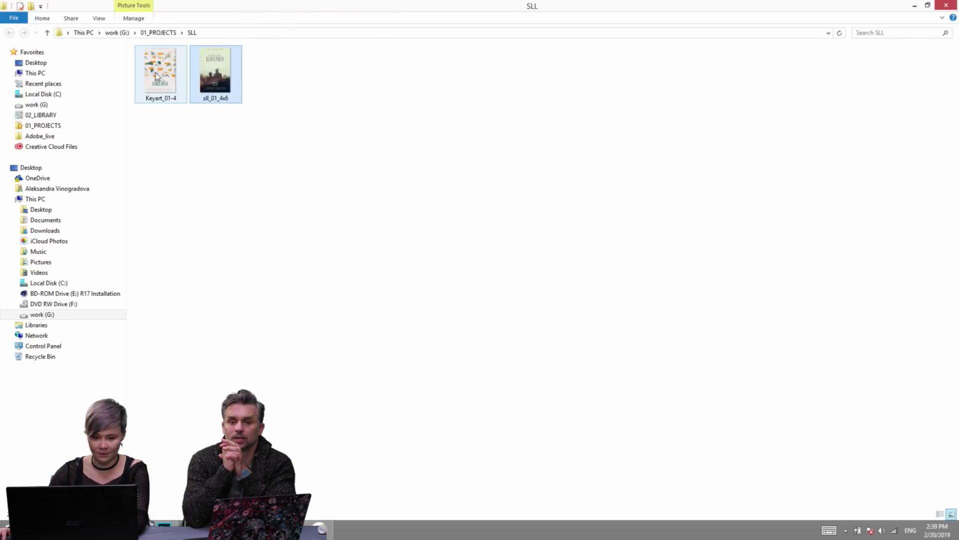
{"action": "left_click_drag", "start_coordinate": [160, 72], "coordinate": [722, 45]}
Float the two Something Like Loneliness posters in separate windows and arrange them side by side with both fully in view.
{"action": "left_click_drag", "start_coordinate": [681, 40], "coordinate": [227, 66]}
{"action": "left_click_drag", "start_coordinate": [734, 39], "coordinate": [474, 77]}
{"action": "left_click_drag", "start_coordinate": [271, 70], "coordinate": [295, 61]}
{"action": "left_click", "coordinate": [294, 129], "text": "ctrl+alt"}
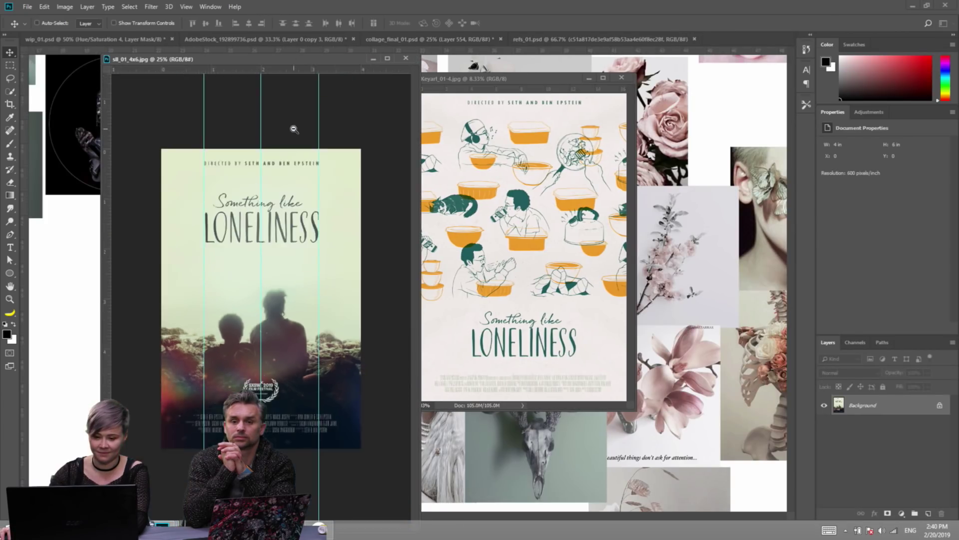
{"action": "left_click_drag", "start_coordinate": [468, 77], "coordinate": [496, 141]}
{"action": "left_click", "coordinate": [334, 257], "text": "ctrl"}
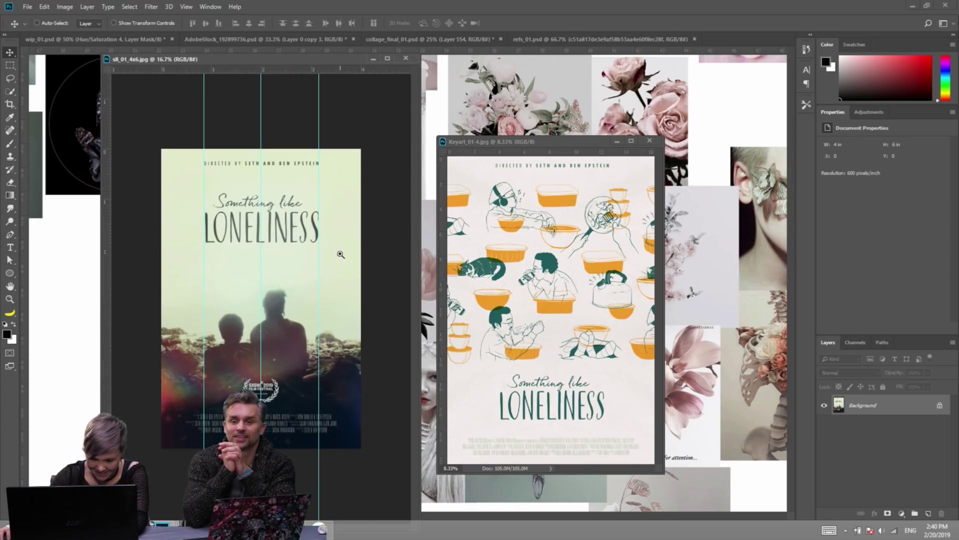
{"action": "left_click_drag", "start_coordinate": [341, 59], "coordinate": [357, 59]}
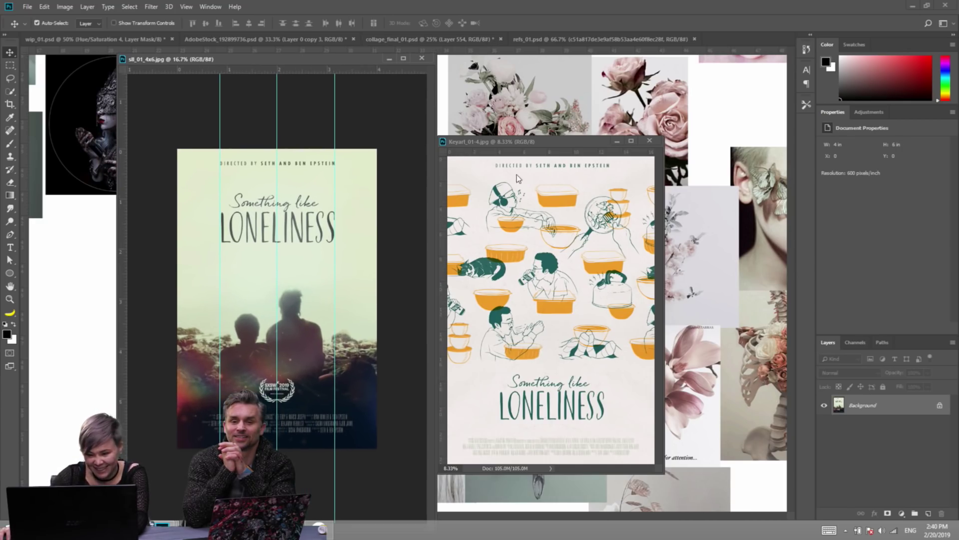
Enlarge the Keyart_01-4 window and magnify the illustrated poster to 12.5% and the silhouette poster to 25%.
{"action": "left_click_drag", "start_coordinate": [656, 137], "coordinate": [781, 50]}
{"action": "left_click", "coordinate": [604, 245], "text": "ctrl"}
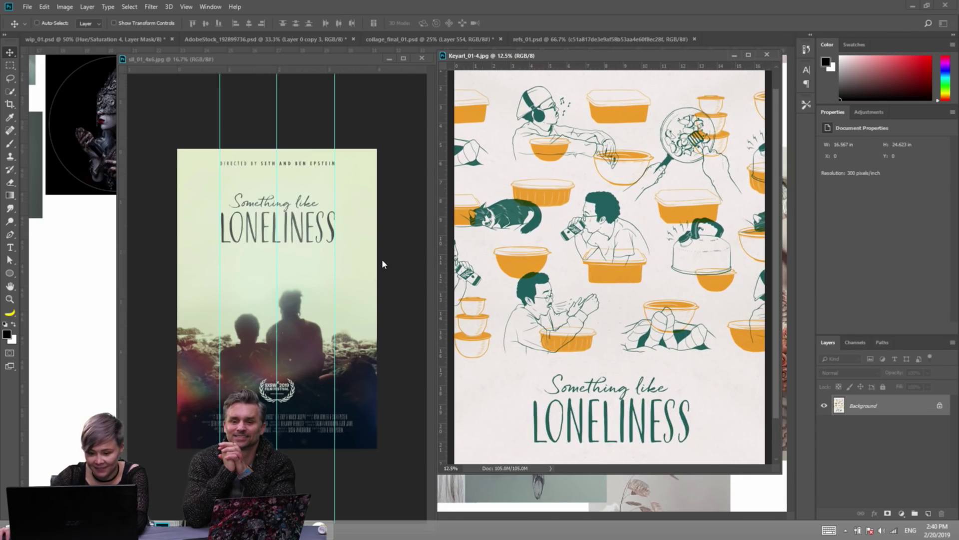
{"action": "left_click", "coordinate": [357, 256]}
{"action": "left_click", "coordinate": [356, 254]}
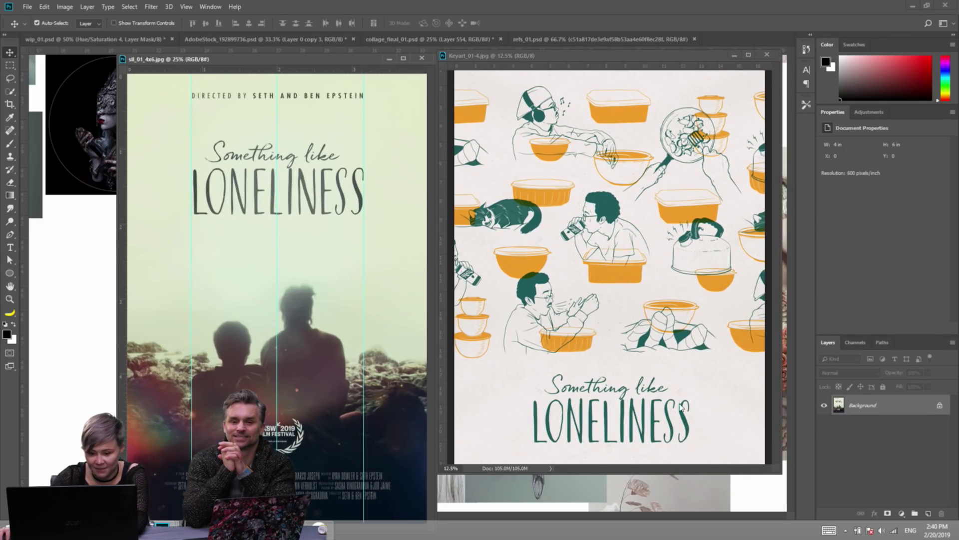
{"action": "left_click", "coordinate": [782, 475]}
{"action": "left_click_drag", "start_coordinate": [777, 471], "coordinate": [795, 537]}
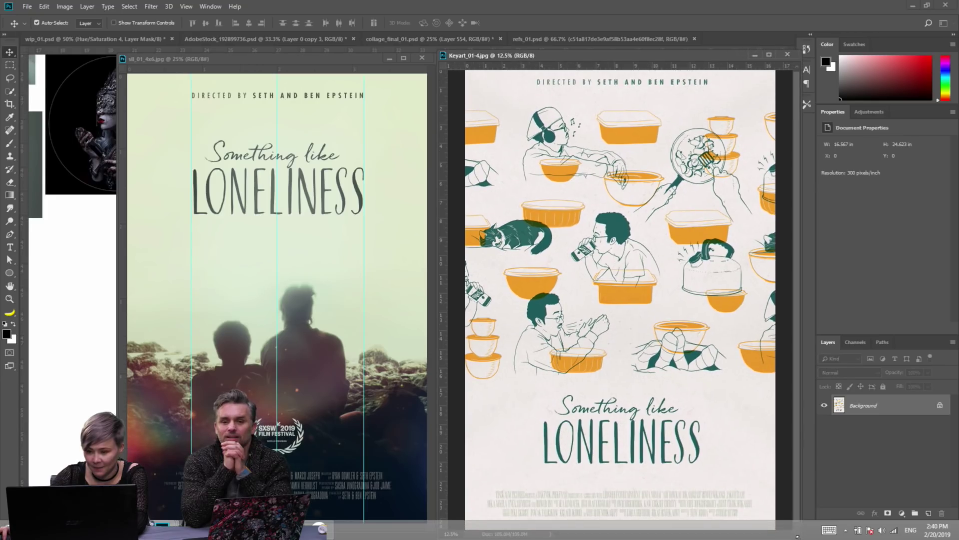
Hide the guides on the silhouette poster and close both floating poster documents.
{"action": "left_click", "coordinate": [335, 59]}
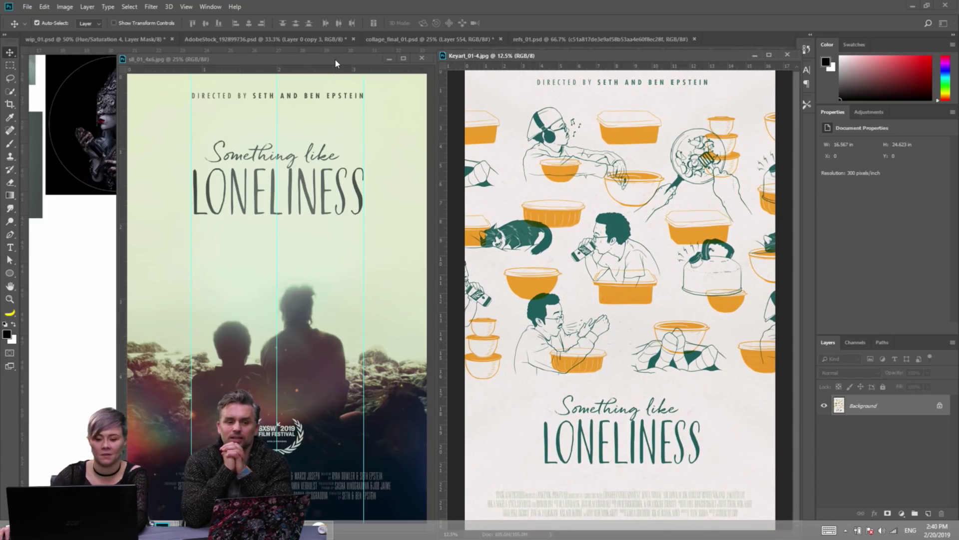
{"action": "key", "text": "ctrl+semicolon"}
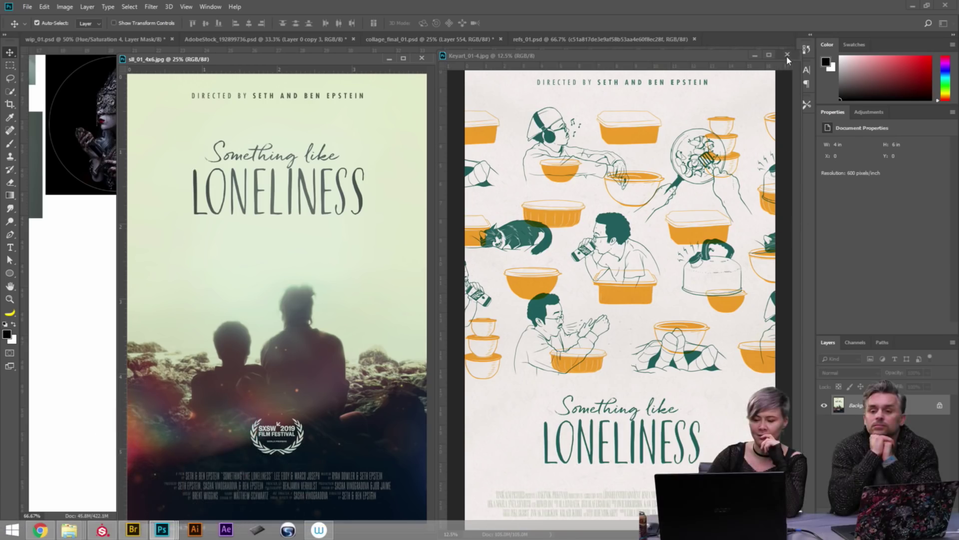
{"action": "left_click", "coordinate": [787, 55]}
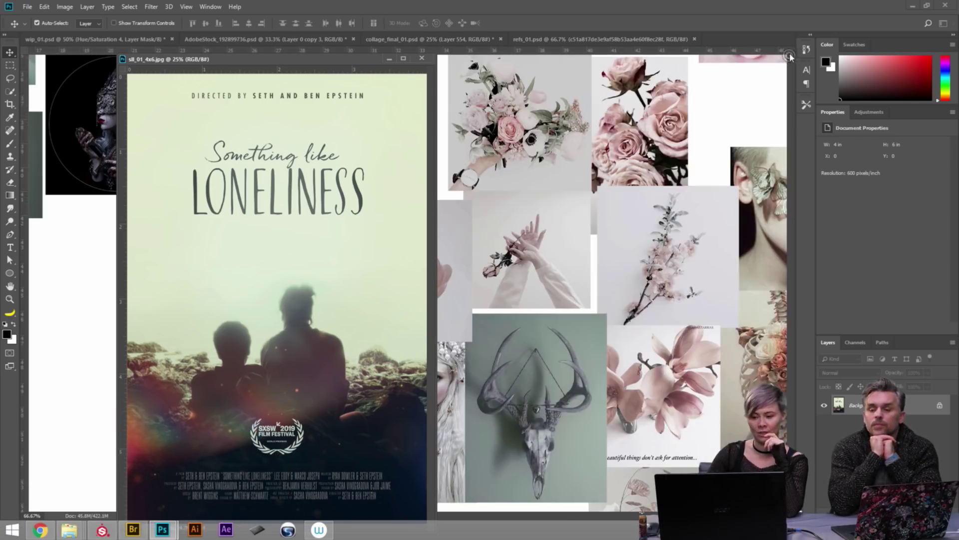
{"action": "left_click", "coordinate": [787, 55]}
{"action": "left_click", "coordinate": [424, 59]}
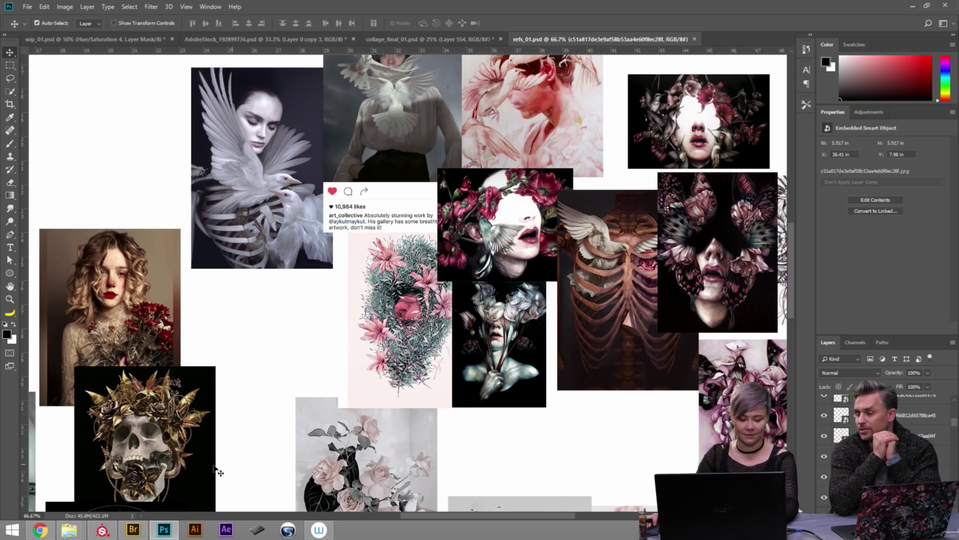
Switch to Bridge and open the collage folder inside Adobe_live.
{"action": "left_click", "coordinate": [132, 530]}
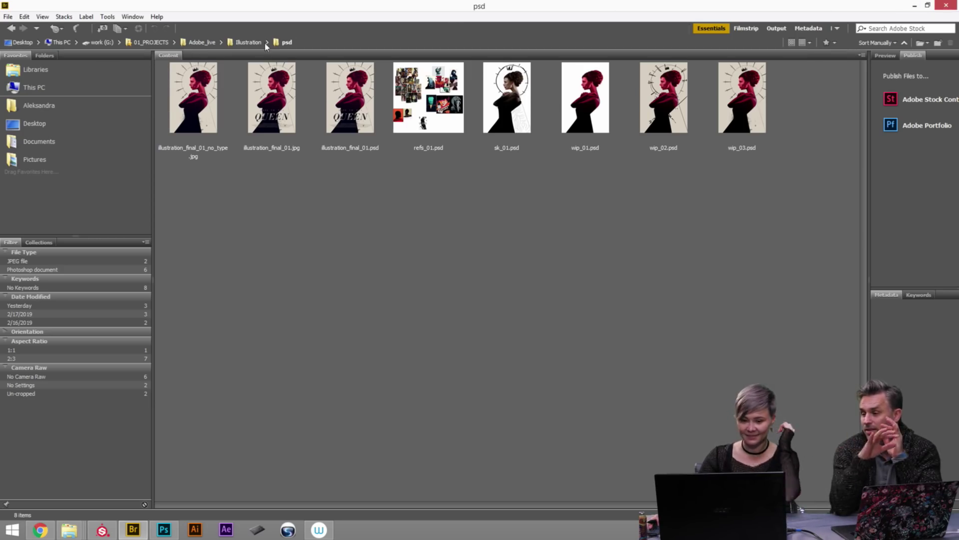
{"action": "left_click", "coordinate": [240, 42]}
{"action": "left_click", "coordinate": [348, 100]}
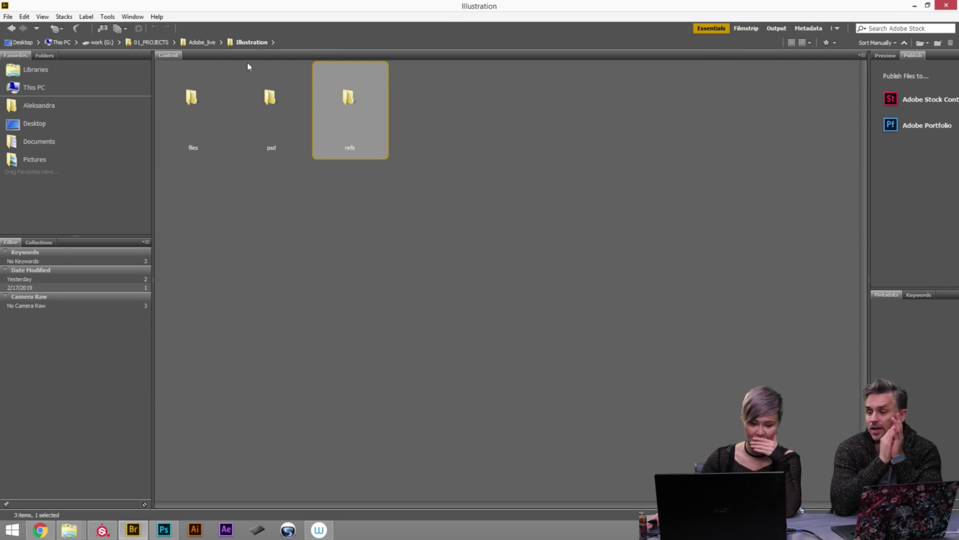
{"action": "left_click", "coordinate": [200, 43]}
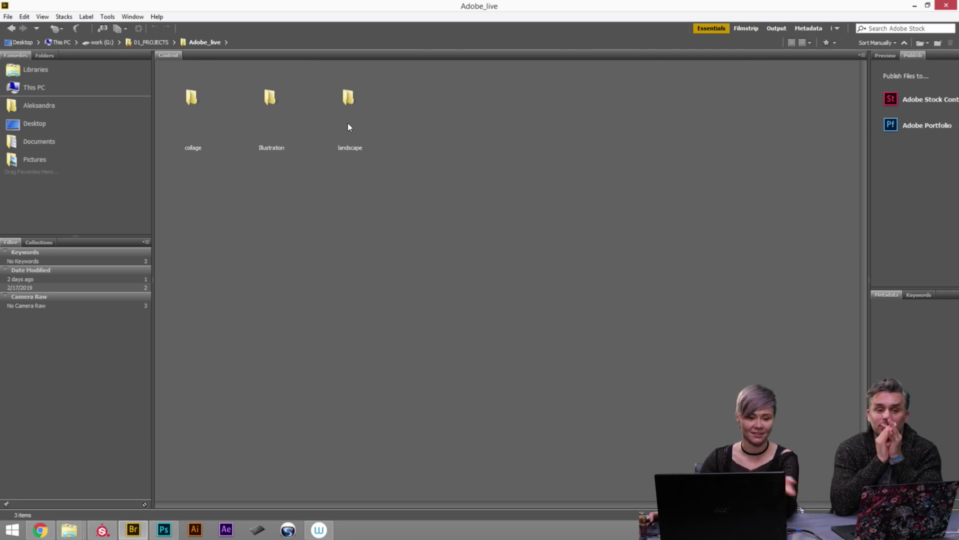
{"action": "left_click", "coordinate": [202, 106]}
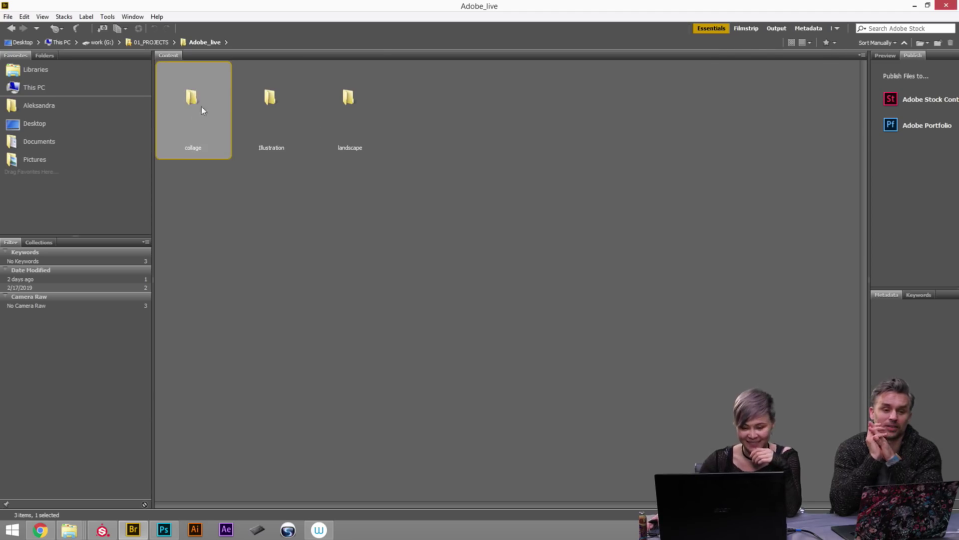
{"action": "left_click", "coordinate": [326, 106]}
{"action": "left_click", "coordinate": [211, 107]}
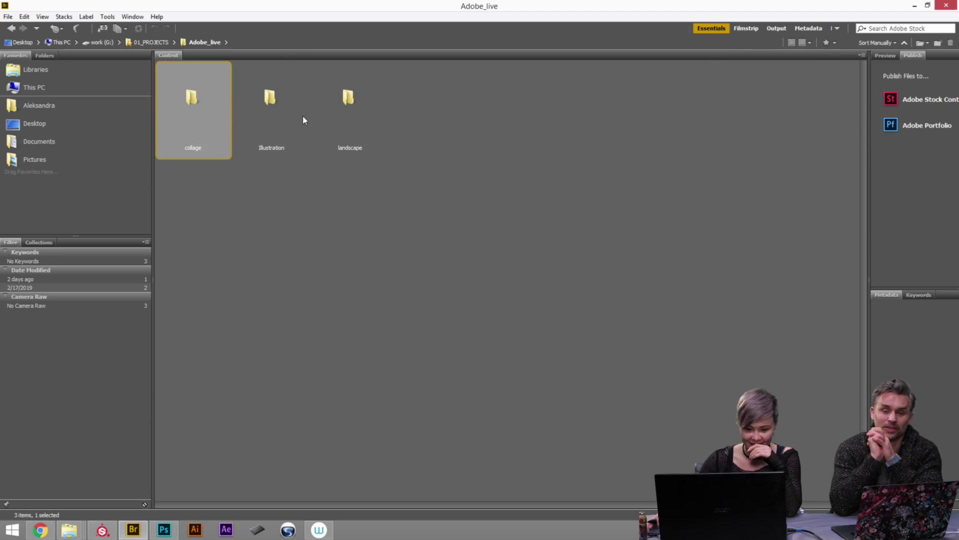
{"action": "double_click", "coordinate": [218, 98]}
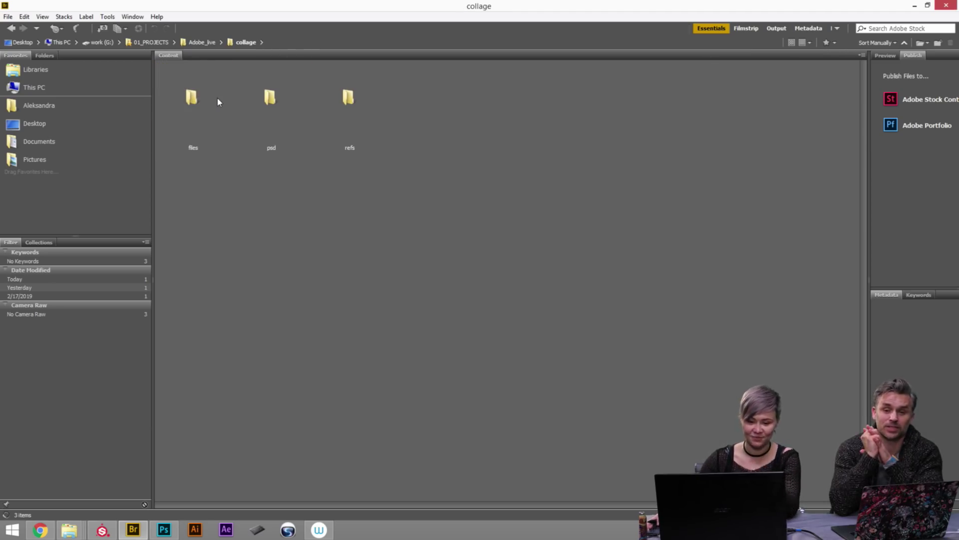
Open the tips folder within the collage project's files folder.
{"action": "left_click", "coordinate": [273, 116]}
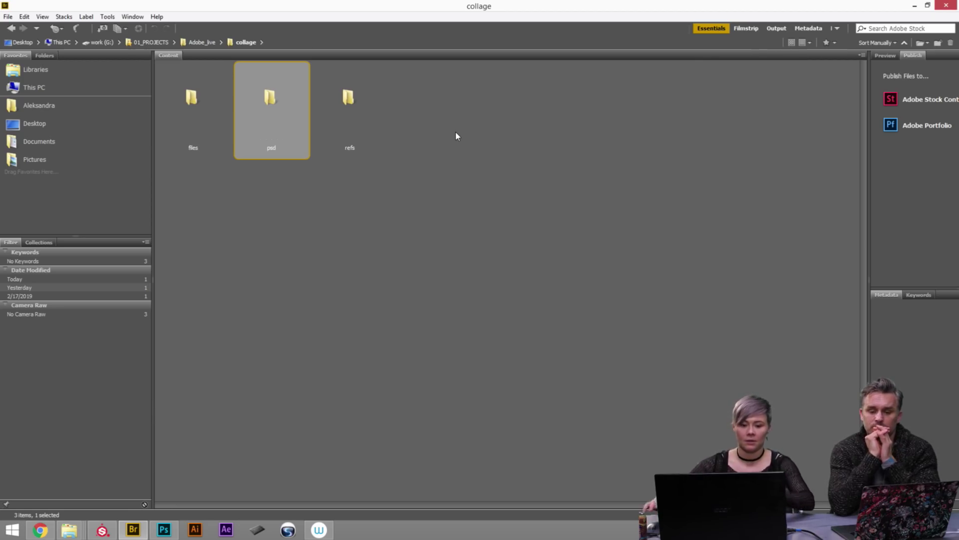
{"action": "key", "text": "ctrl+a"}
{"action": "left_click", "coordinate": [275, 204]}
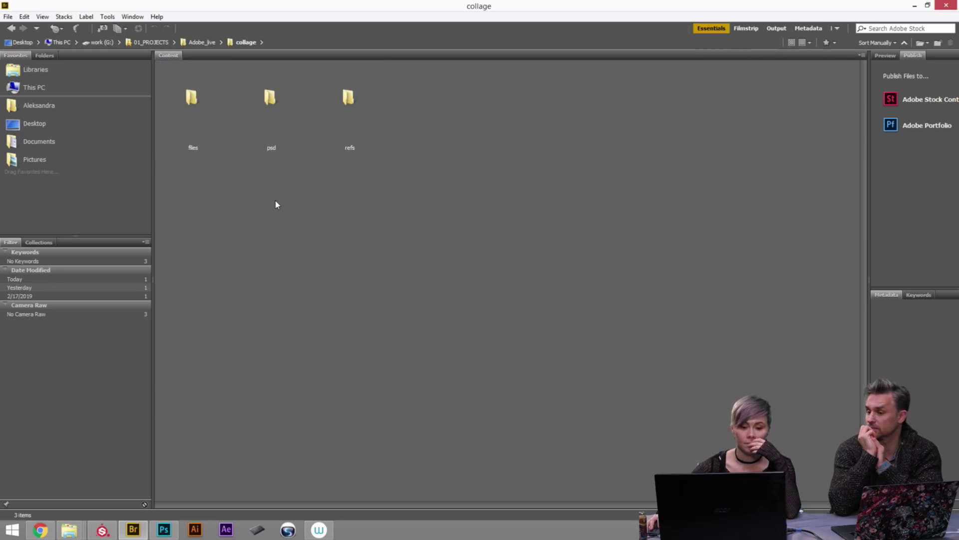
{"action": "double_click", "coordinate": [216, 122]}
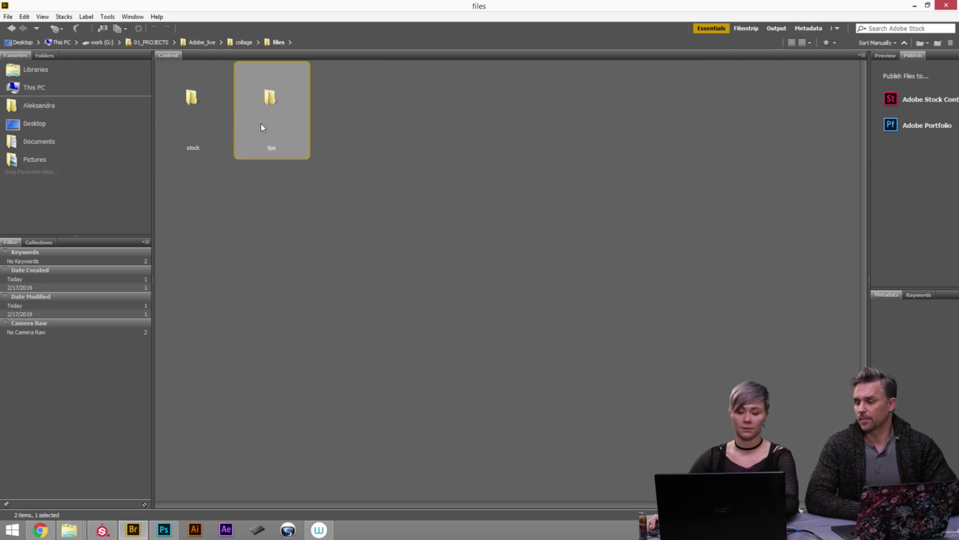
{"action": "double_click", "coordinate": [261, 124]}
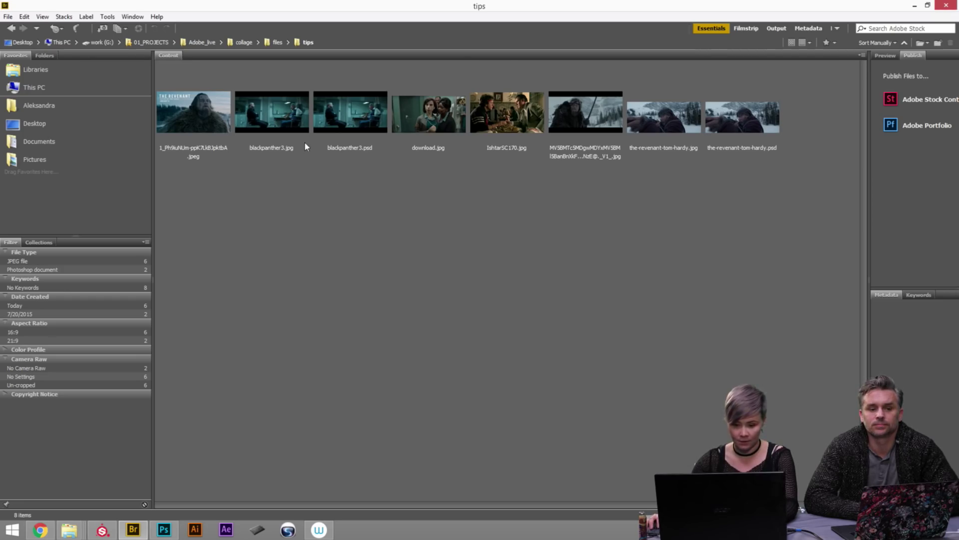
Look over the movie stills in the tips folder and preview the Black Panther still at full screen.
{"action": "left_click", "coordinate": [344, 123]}
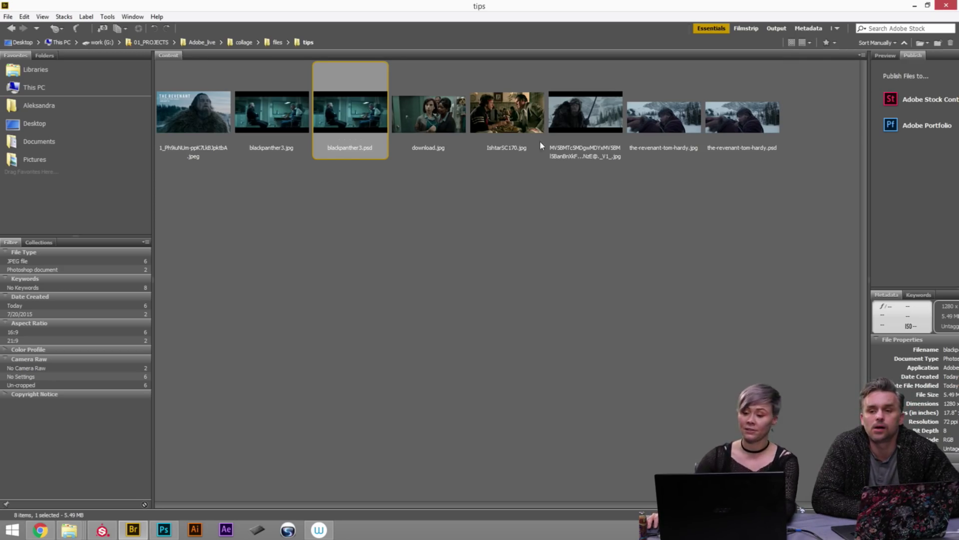
{"action": "left_click", "coordinate": [719, 125]}
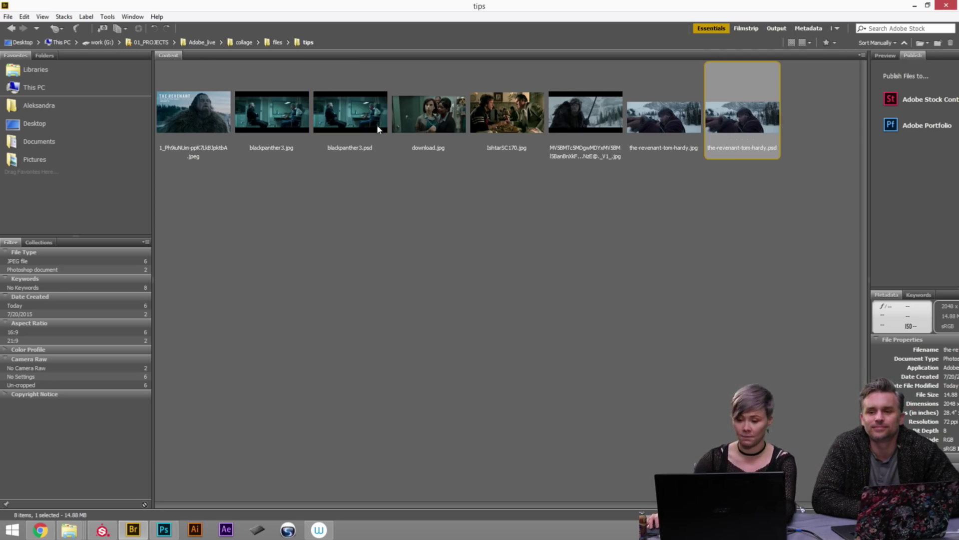
{"action": "left_click", "coordinate": [213, 131]}
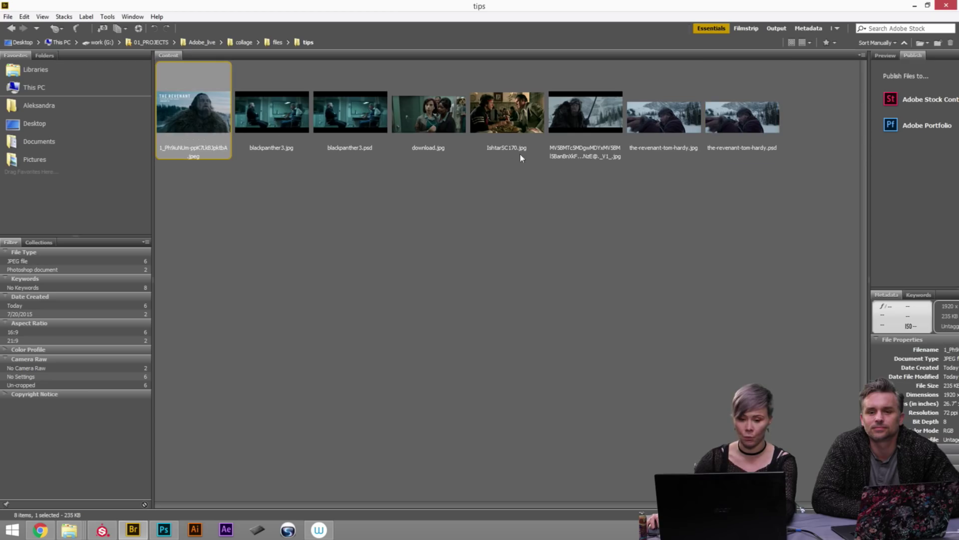
{"action": "left_click", "coordinate": [310, 122]}
{"action": "key", "text": "space"}
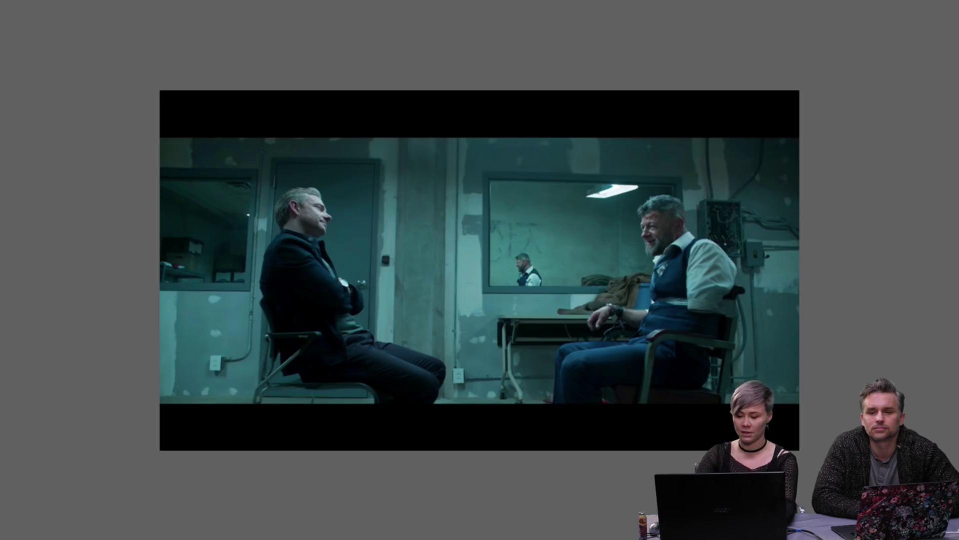
Page through the remaining movie stills at full screen and return to the tips folder.
{"action": "key", "text": "Right"}
{"action": "key", "text": "Right"}
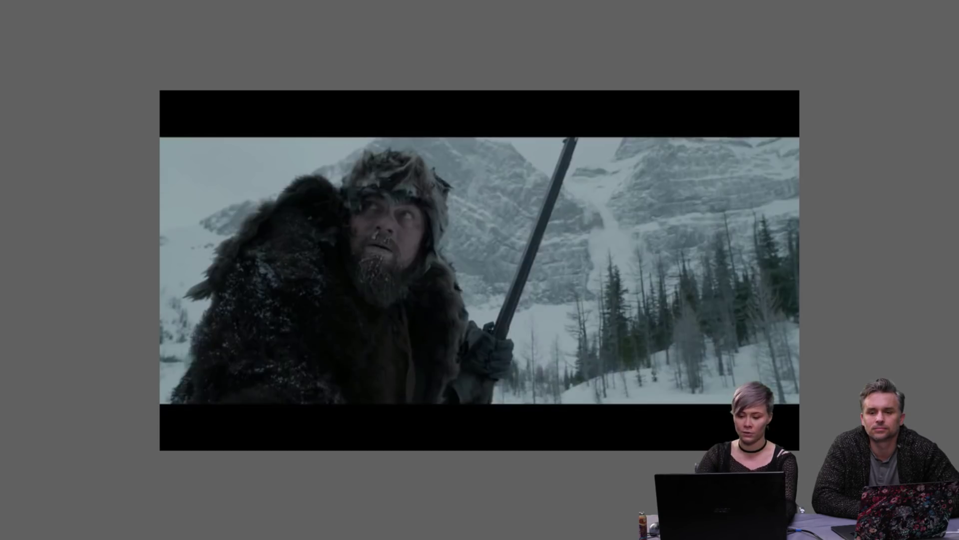
{"action": "key", "text": "Right"}
{"action": "key", "text": "space"}
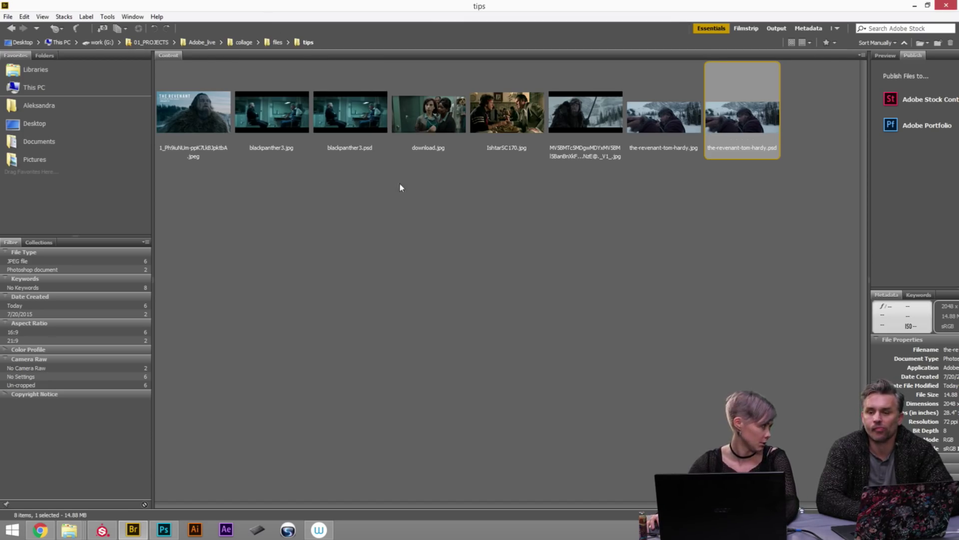
Open blackpanther3.psd from the tips folder in Photoshop.
{"action": "left_click", "coordinate": [387, 122]}
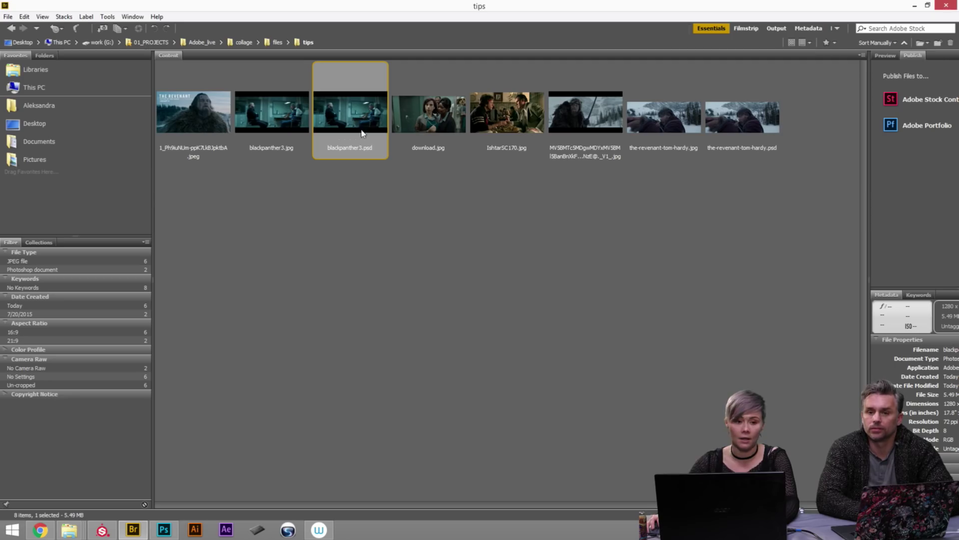
{"action": "left_click", "coordinate": [747, 122]}
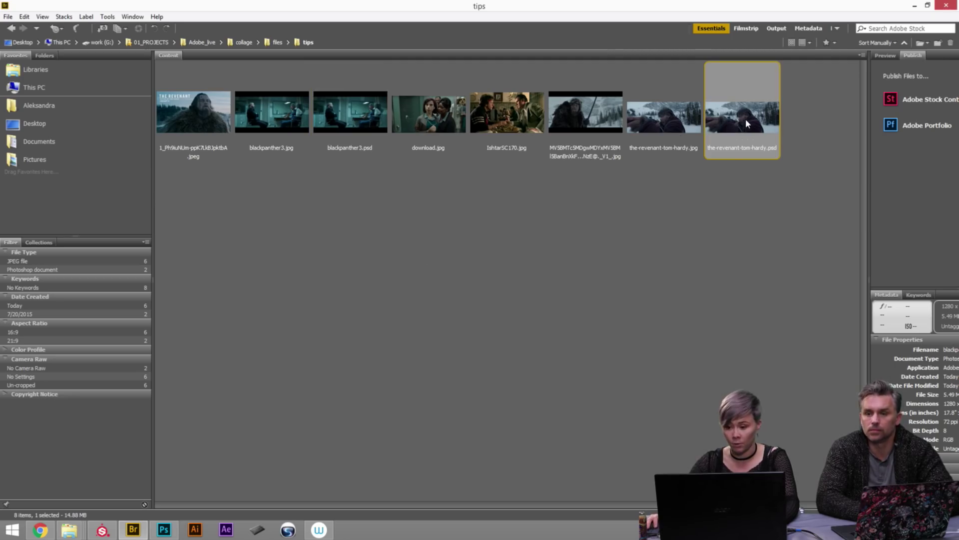
{"action": "left_click", "coordinate": [690, 135]}
{"action": "left_click", "coordinate": [263, 114]}
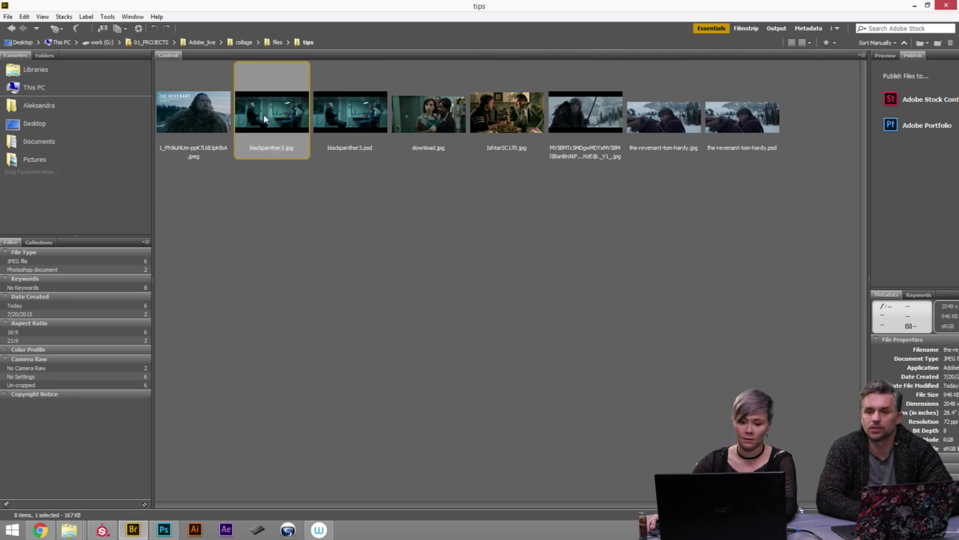
{"action": "left_click", "coordinate": [350, 112]}
{"action": "left_click_drag", "start_coordinate": [338, 128], "coordinate": [734, 35]}
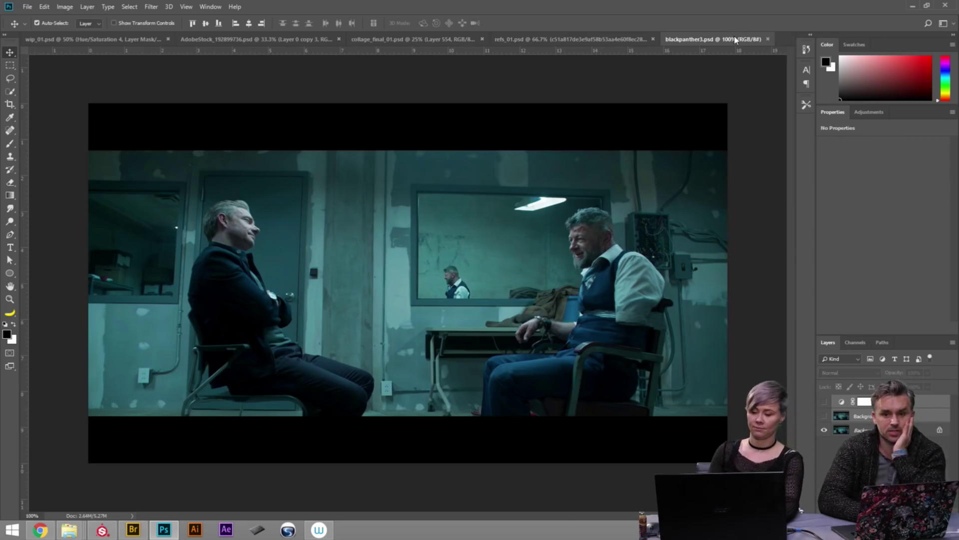
Close refs_01.psd and collage_final_01.psd without saving, keeping blackpanther3.psd in view.
{"action": "left_click", "coordinate": [653, 39]}
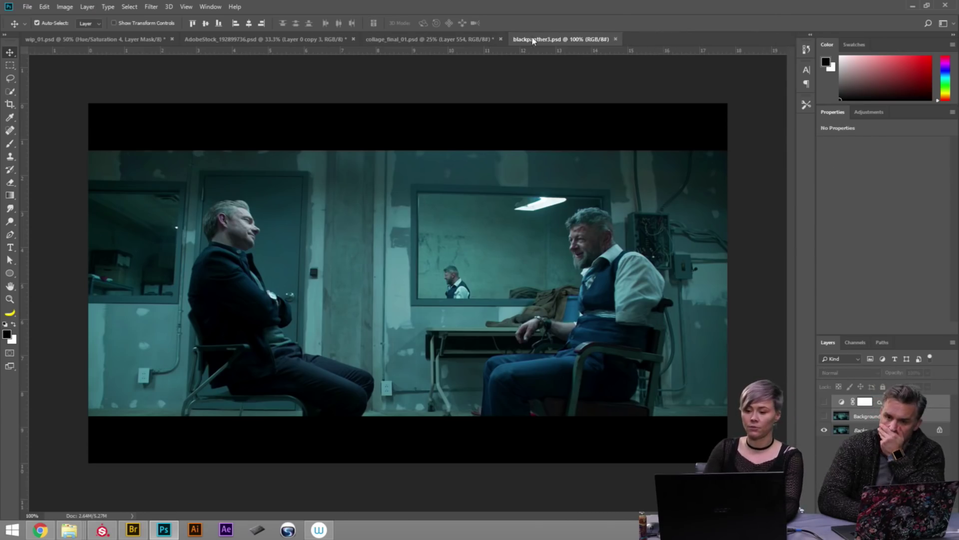
{"action": "left_click", "coordinate": [501, 39]}
{"action": "left_click", "coordinate": [464, 199]}
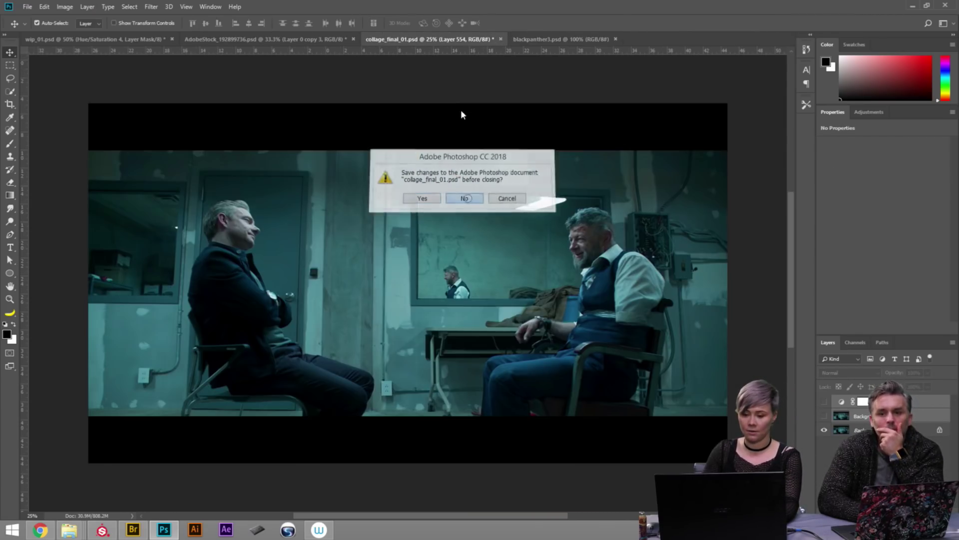
{"action": "left_click", "coordinate": [339, 39]}
{"action": "left_click", "coordinate": [368, 40]}
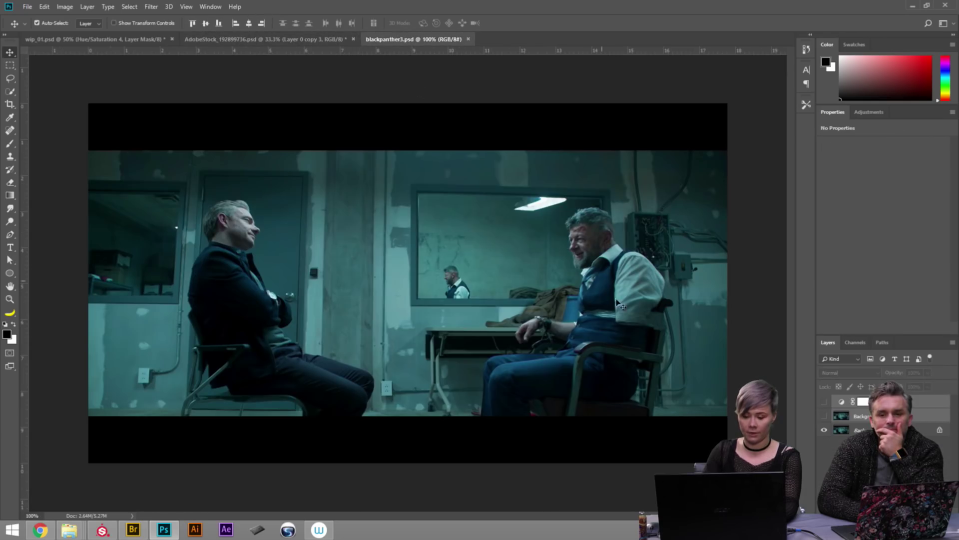
Add a Curves adjustment layer at the top of the stack and set its black point by sampling a dark area of the still.
{"action": "left_click", "coordinate": [856, 113]}
{"action": "left_click", "coordinate": [868, 135]}
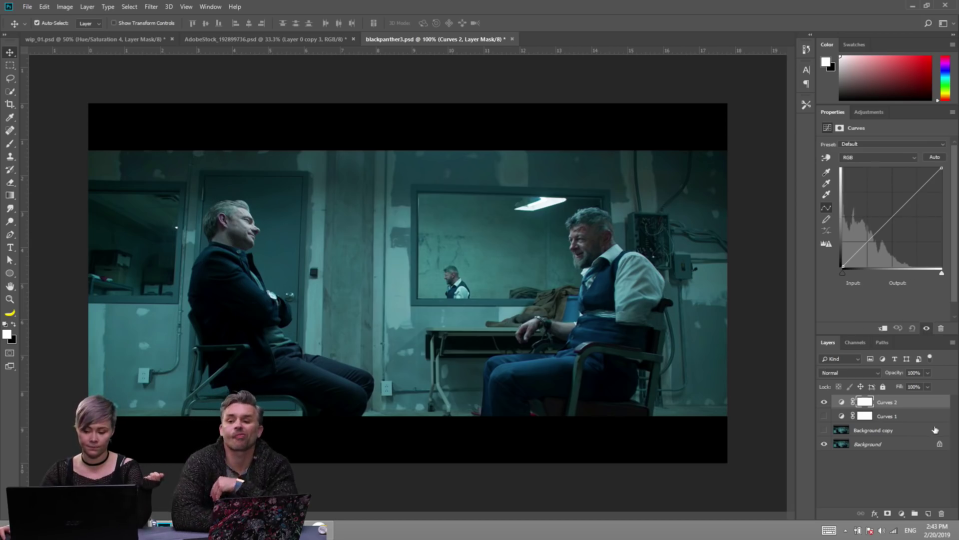
{"action": "left_click", "coordinate": [828, 175]}
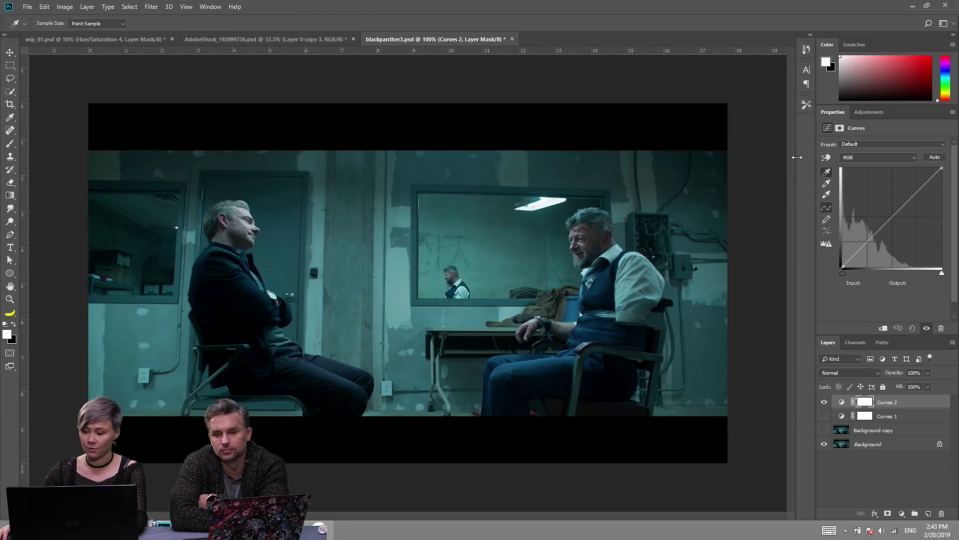
{"action": "left_click_drag", "start_coordinate": [843, 274], "coordinate": [818, 281]}
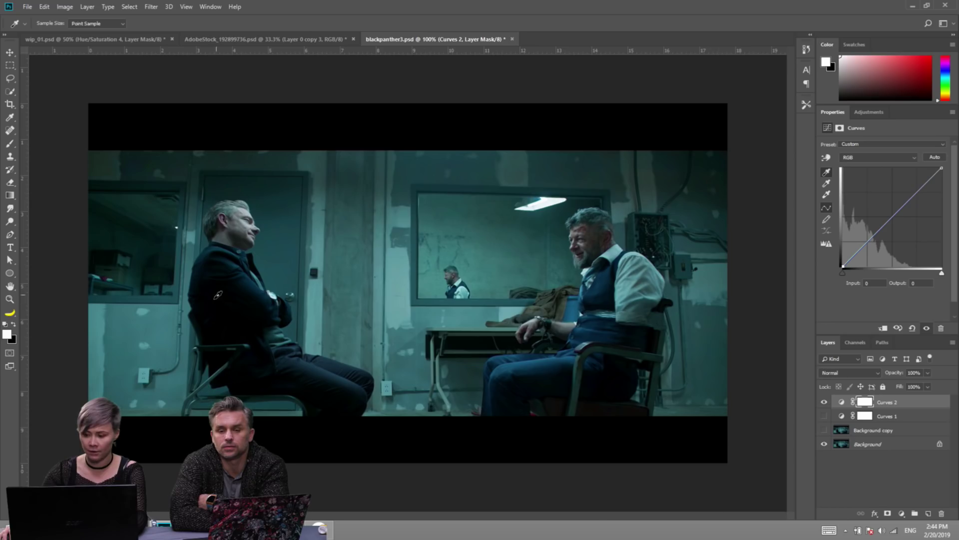
Set the Curves gray point by sampling the bearded man's white shirt collar, and compare the image with and without the adjustment.
{"action": "left_click", "coordinate": [827, 185]}
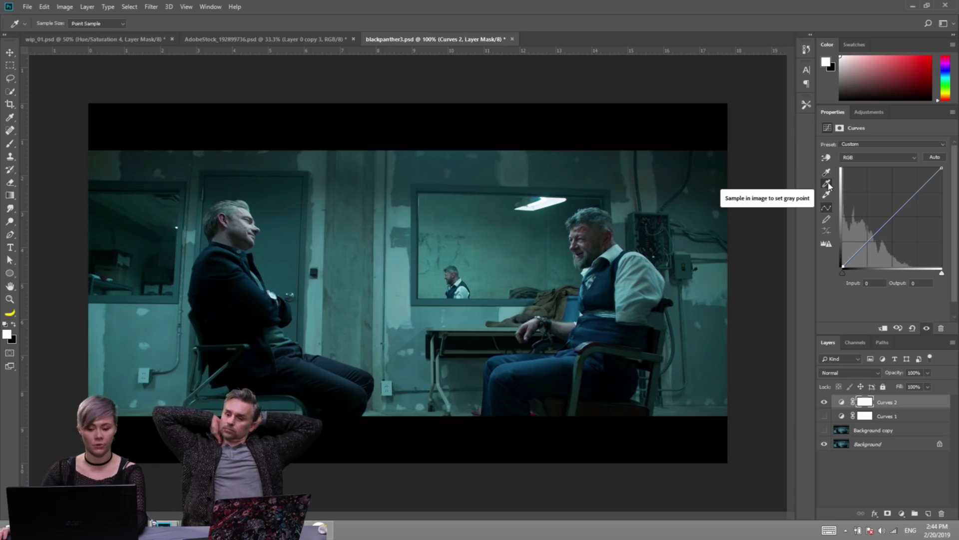
{"action": "left_click", "coordinate": [827, 183]}
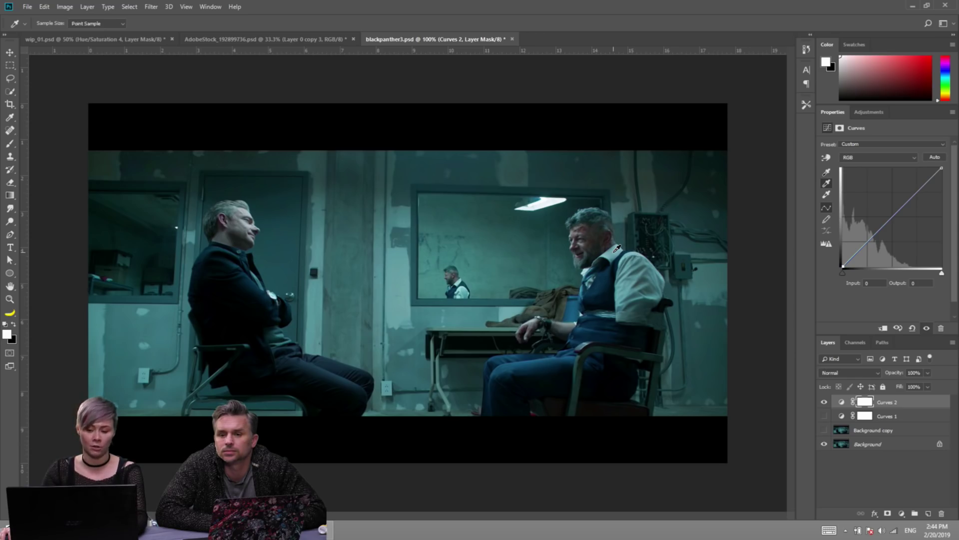
{"action": "left_click", "coordinate": [616, 250]}
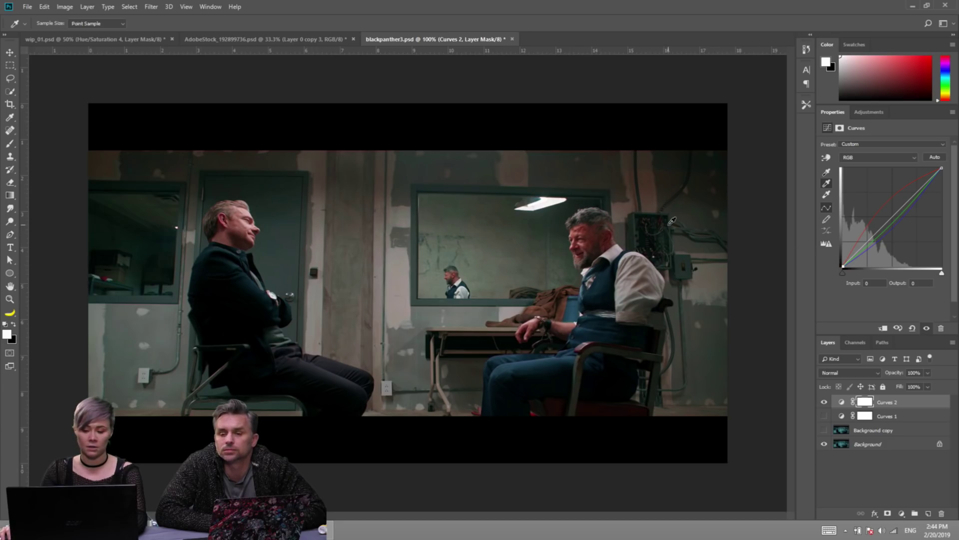
{"action": "left_click", "coordinate": [825, 402]}
{"action": "left_click", "coordinate": [824, 403]}
{"action": "left_click", "coordinate": [825, 402]}
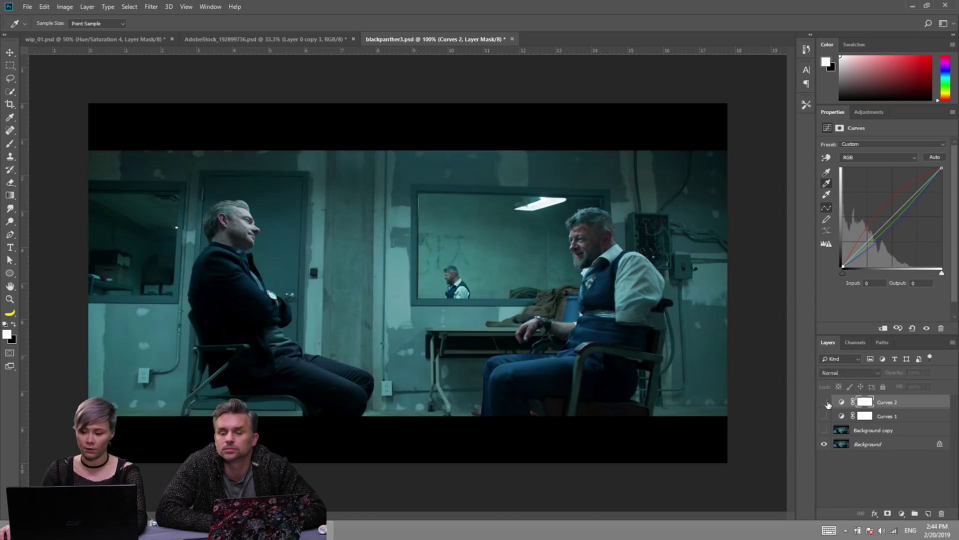
{"action": "left_click", "coordinate": [824, 402]}
Set the Curves white point by sampling the bright ceiling lamp behind the window, and return to the Move tool.
{"action": "left_click", "coordinate": [826, 172]}
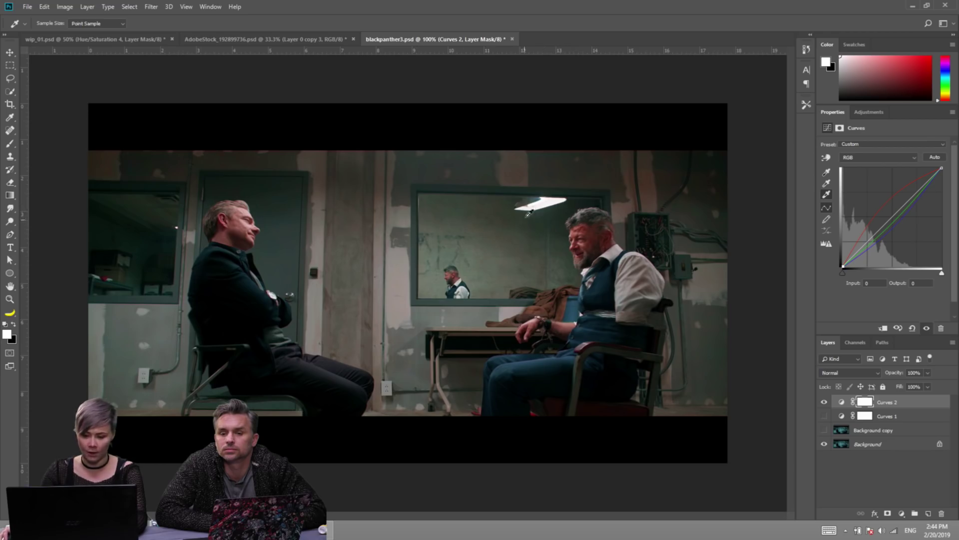
{"action": "left_click", "coordinate": [548, 197]}
{"action": "left_click", "coordinate": [536, 203]}
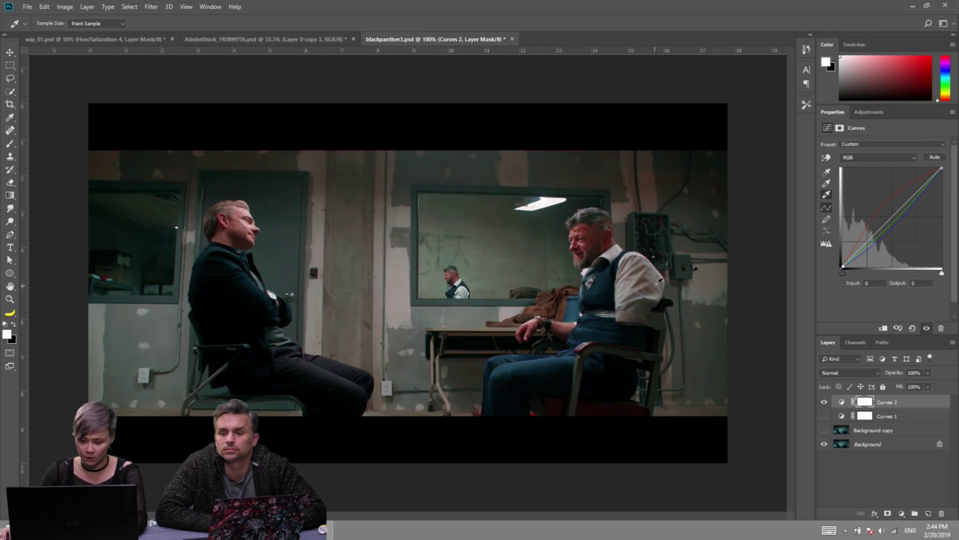
{"action": "key", "text": "v"}
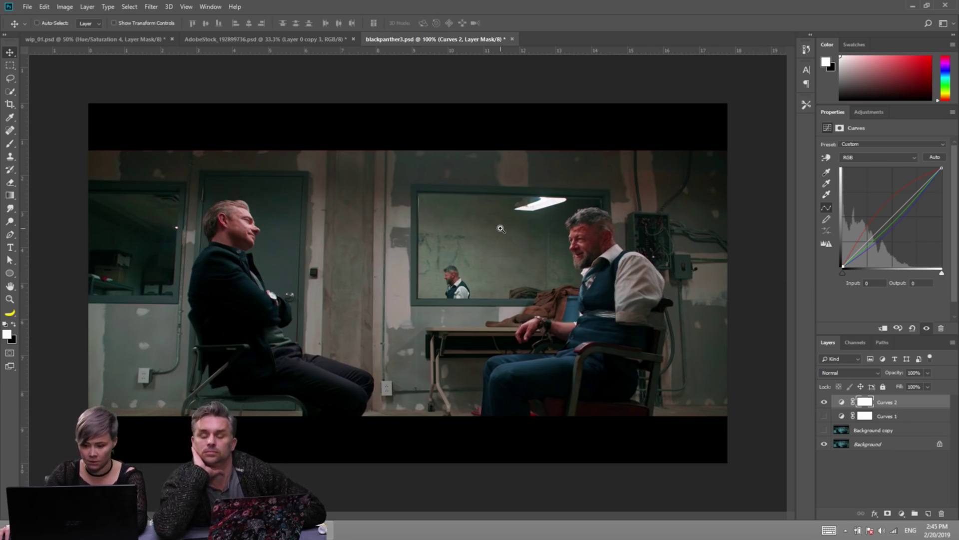
Examine the red, green and blue channel curves of the Curves 2 adjustment one by one.
{"action": "left_click", "coordinate": [559, 256]}
{"action": "key", "text": "ctrl+minus"}
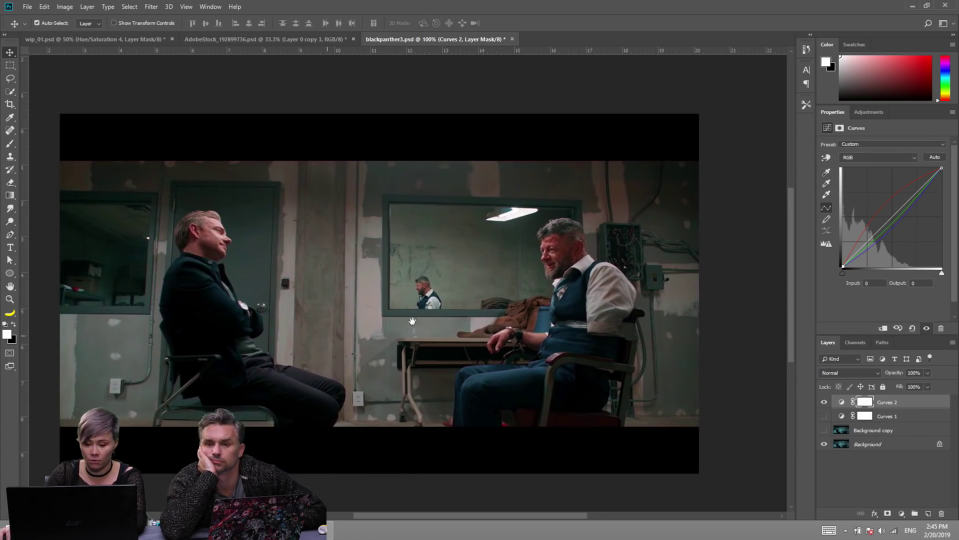
{"action": "left_click", "coordinate": [863, 160]}
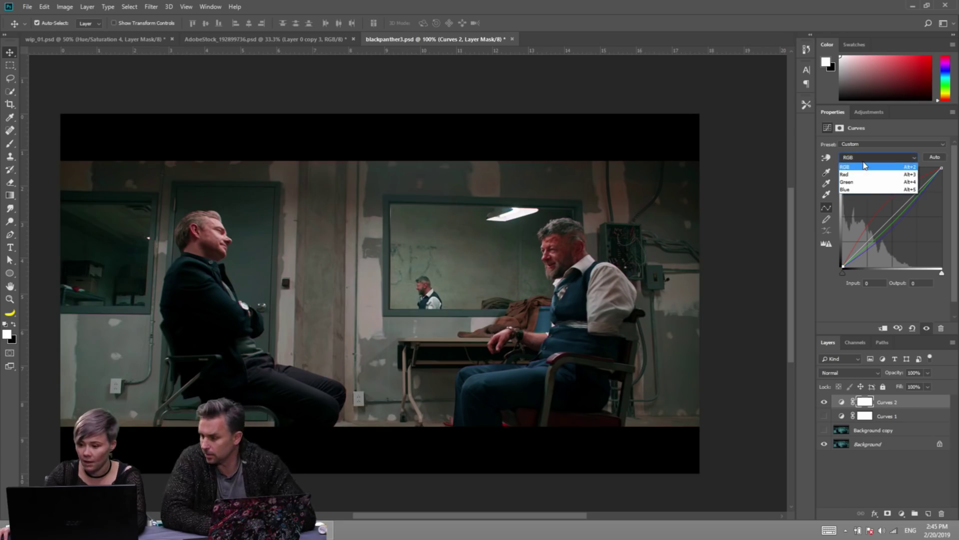
{"action": "left_click", "coordinate": [861, 165]}
{"action": "left_click", "coordinate": [860, 157]}
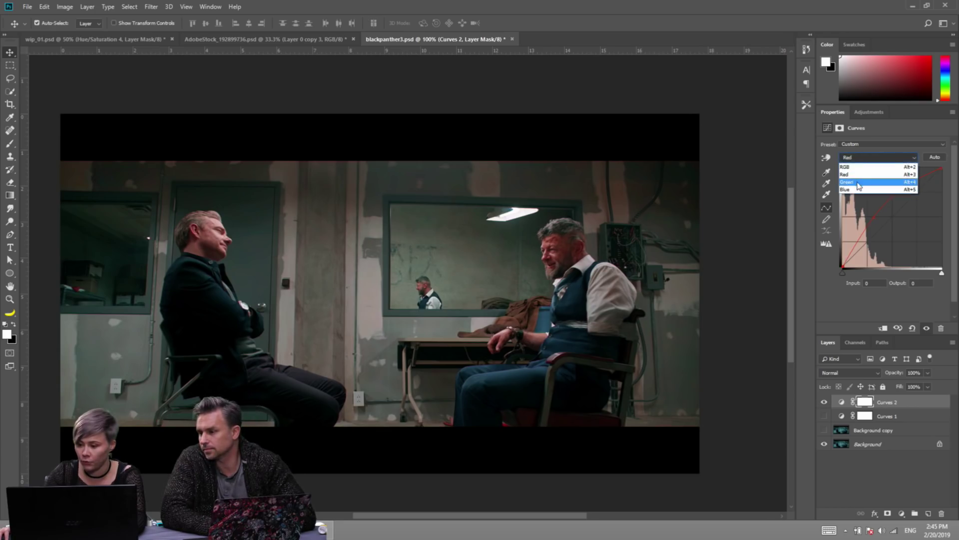
{"action": "left_click", "coordinate": [860, 182]}
{"action": "left_click", "coordinate": [860, 157]}
{"action": "left_click", "coordinate": [858, 191]}
{"action": "left_click", "coordinate": [861, 157]}
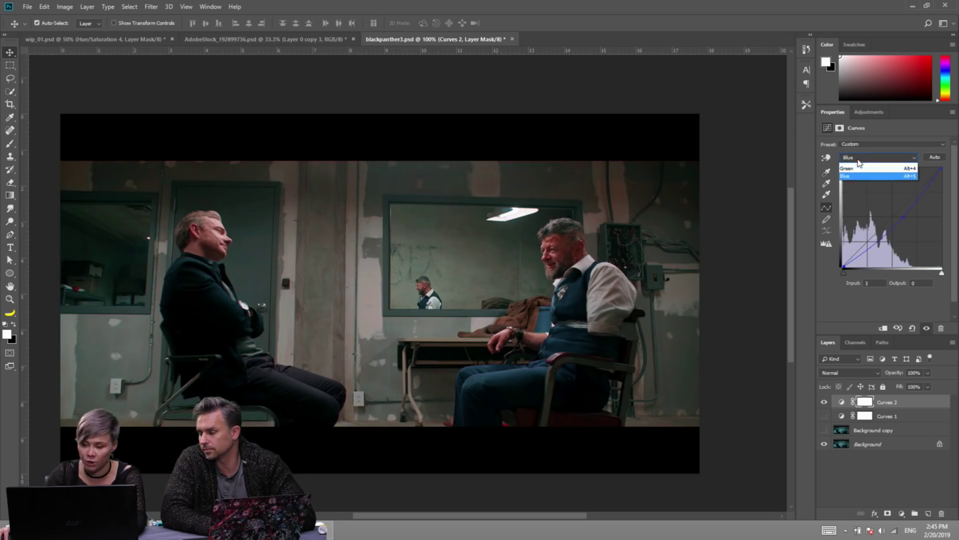
{"action": "left_click", "coordinate": [859, 174]}
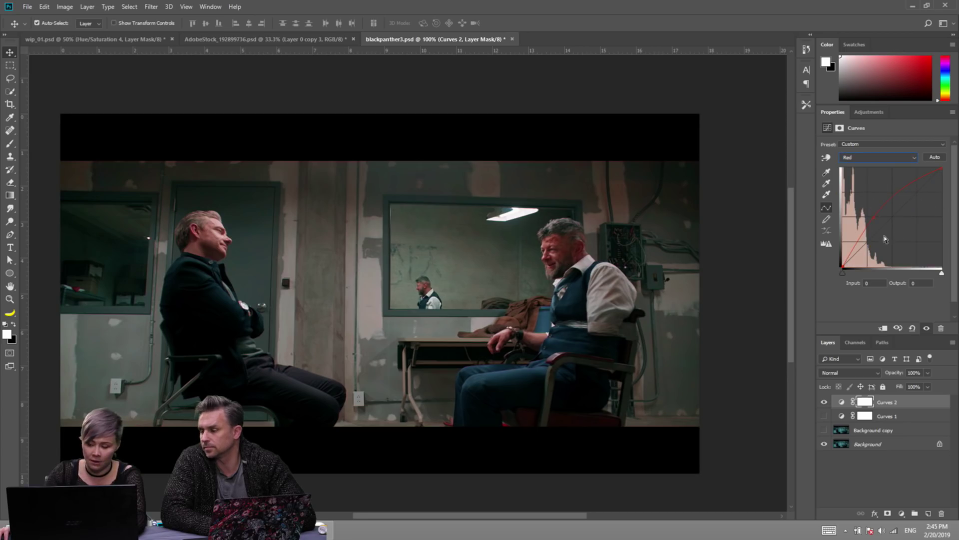
On a duplicate of Curves 2, with the original hidden, set the red curve's middle point to input 127 and output 80.
{"action": "key", "text": "ctrl+j"}
{"action": "left_click", "coordinate": [825, 416]}
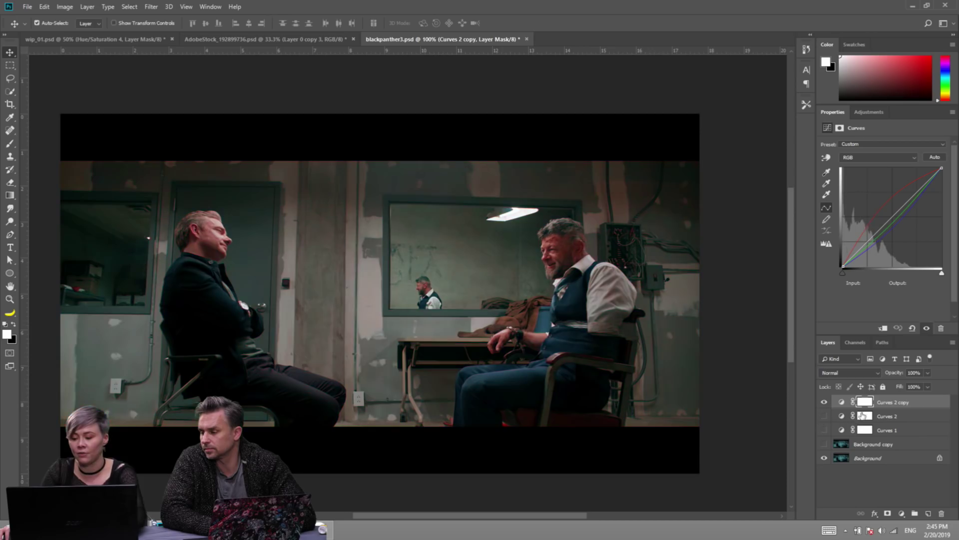
{"action": "left_click", "coordinate": [879, 158]}
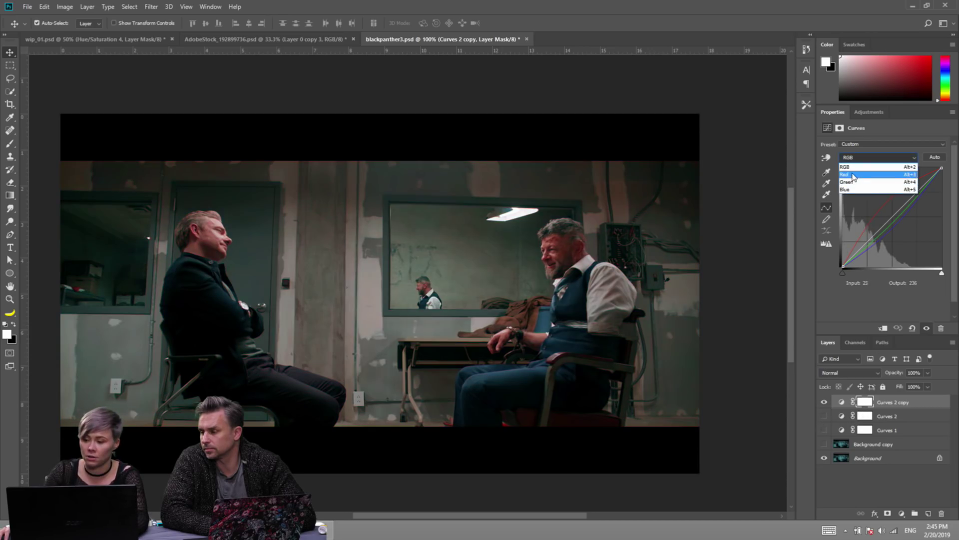
{"action": "left_click", "coordinate": [872, 173]}
{"action": "left_click", "coordinate": [876, 215]}
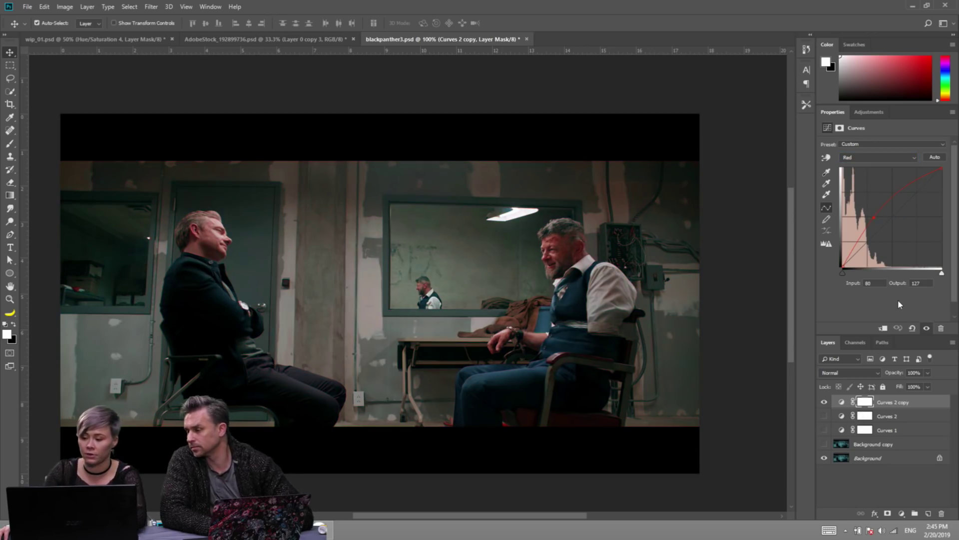
{"action": "double_click", "coordinate": [920, 284]}
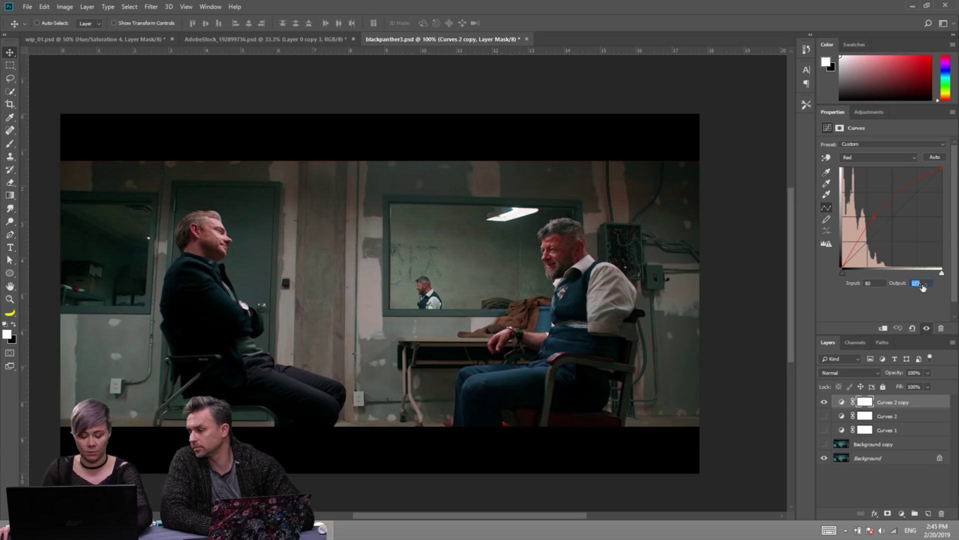
{"action": "key", "text": "BackSpace"}
{"action": "type", "text": "127"}
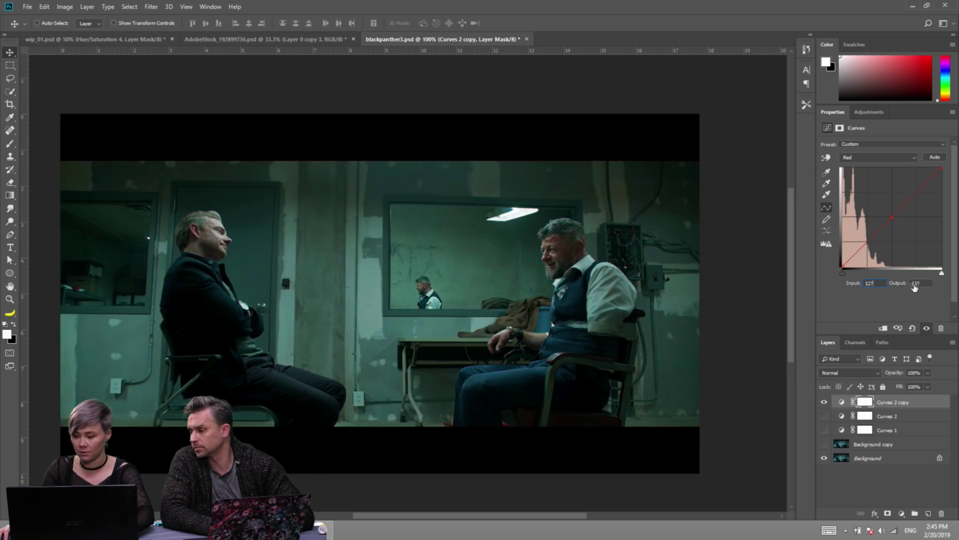
{"action": "type", "text": "80"}
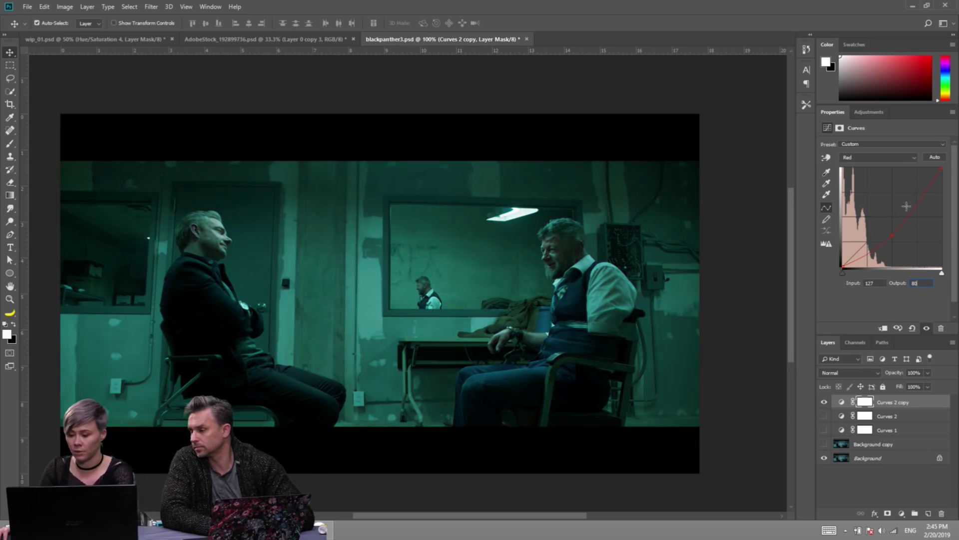
Set the middle point of the duplicate's green curve to input 127 and output 143.
{"action": "left_click", "coordinate": [879, 157]}
{"action": "left_click", "coordinate": [878, 182]}
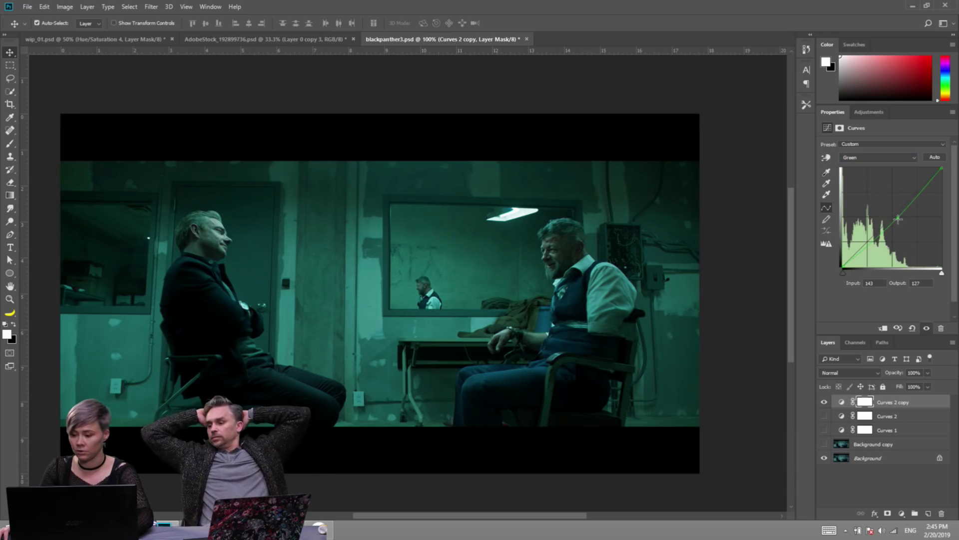
{"action": "left_click", "coordinate": [869, 283]}
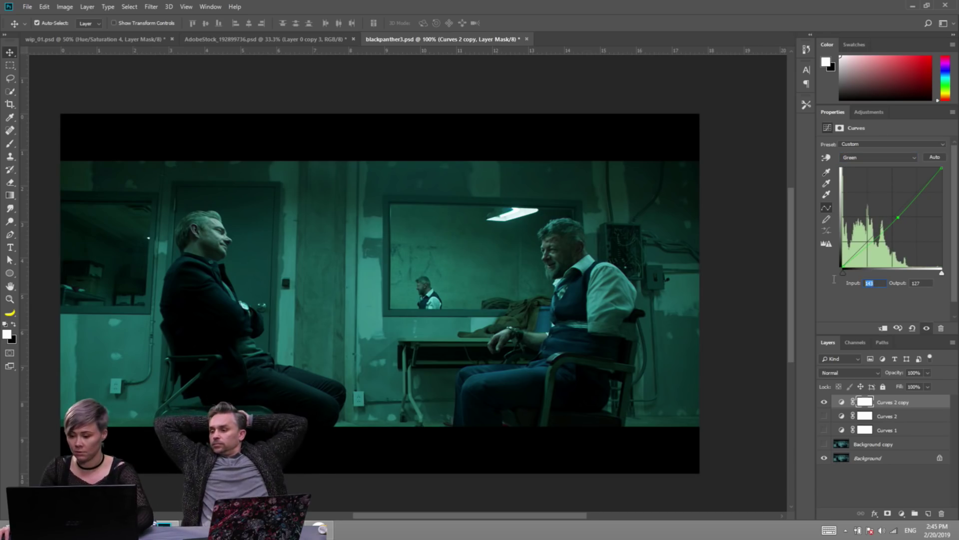
{"action": "type", "text": "127"}
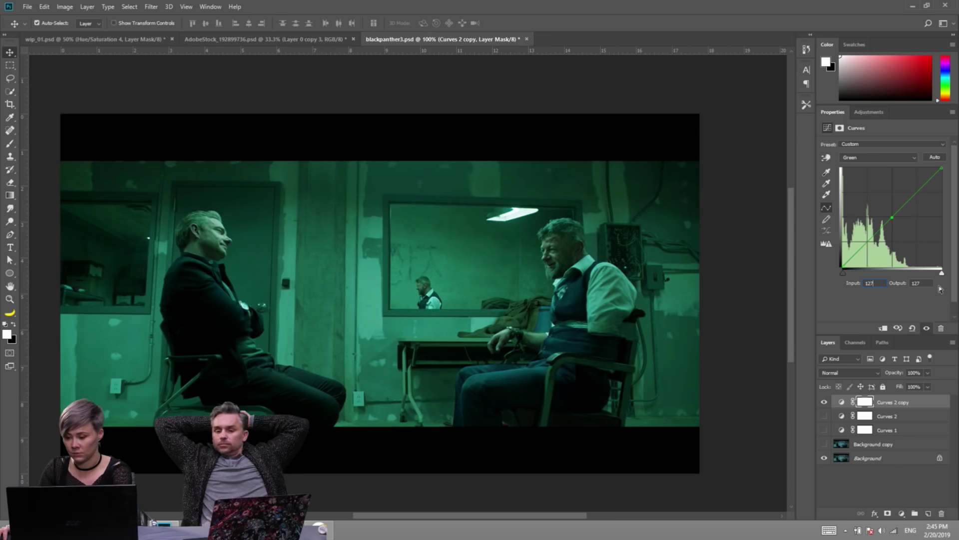
{"action": "key", "text": "Tab"}
{"action": "type", "text": "1"}
{"action": "key", "text": "Return"}
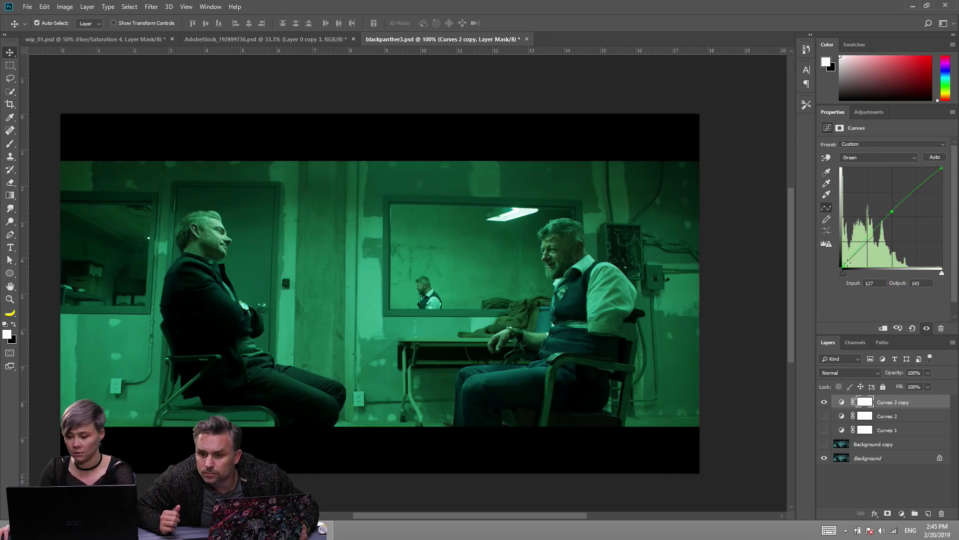
Set the middle point of the Curves 2 copy's blue curve to input 127 and output 156.
{"action": "left_click", "coordinate": [879, 158]}
{"action": "left_click", "coordinate": [880, 190]}
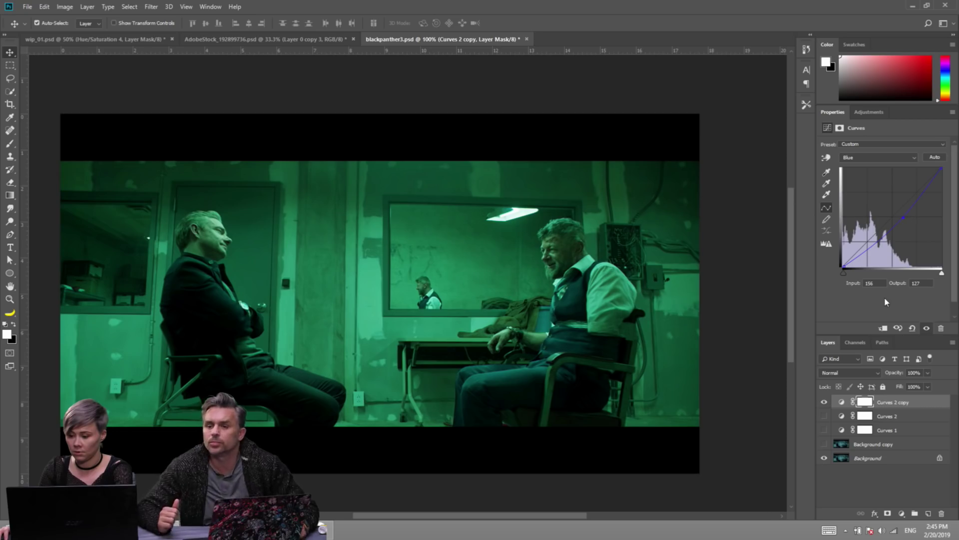
{"action": "double_click", "coordinate": [871, 284]}
{"action": "double_click", "coordinate": [923, 283]}
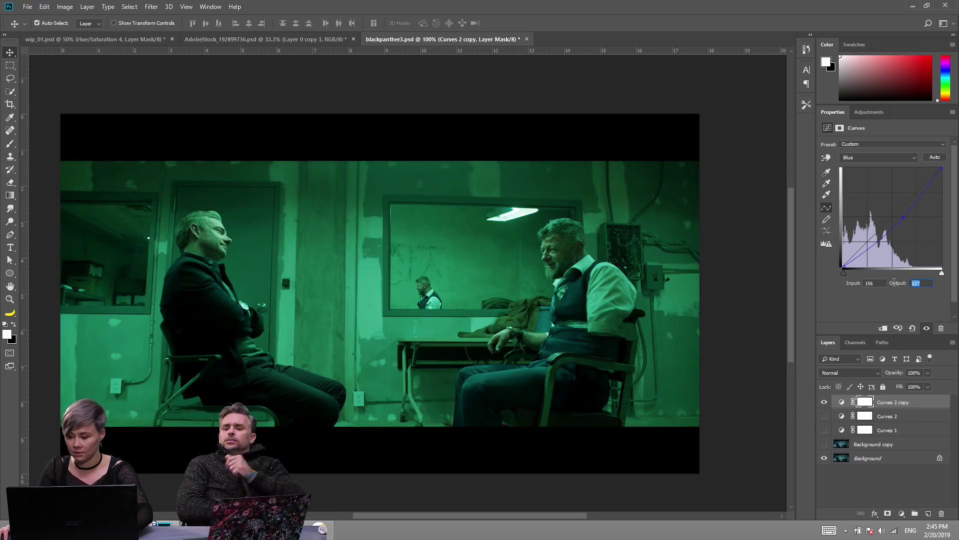
{"action": "type", "text": "127"}
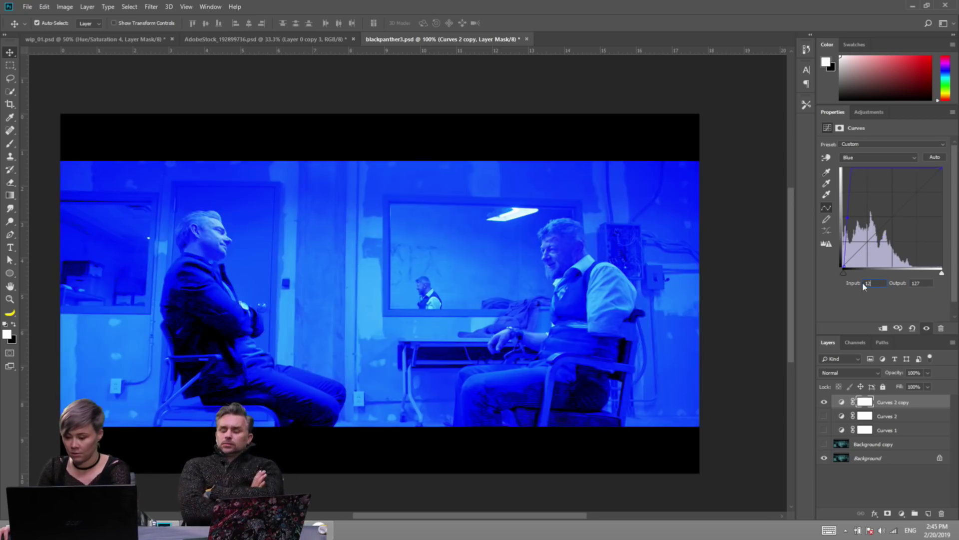
{"action": "type", "text": "156"}
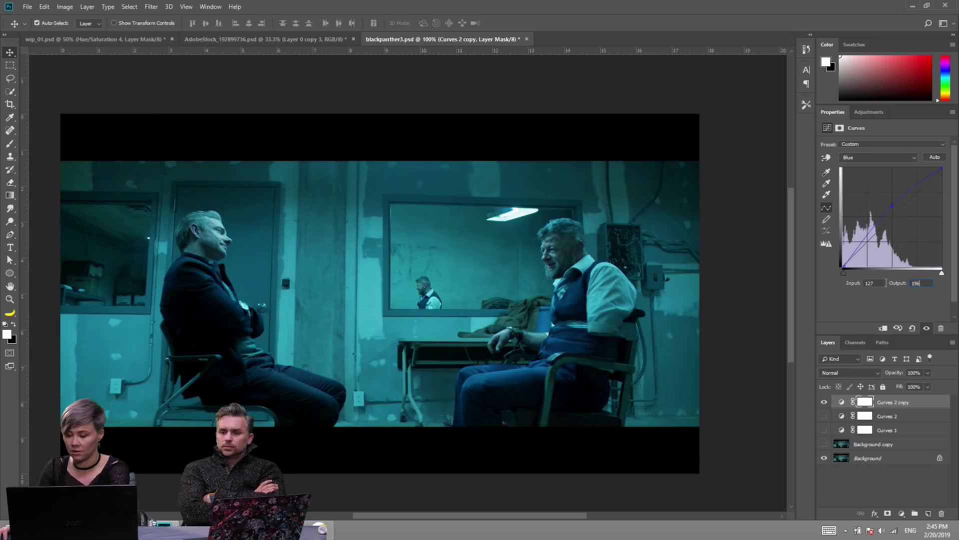
{"action": "left_click", "coordinate": [857, 158]}
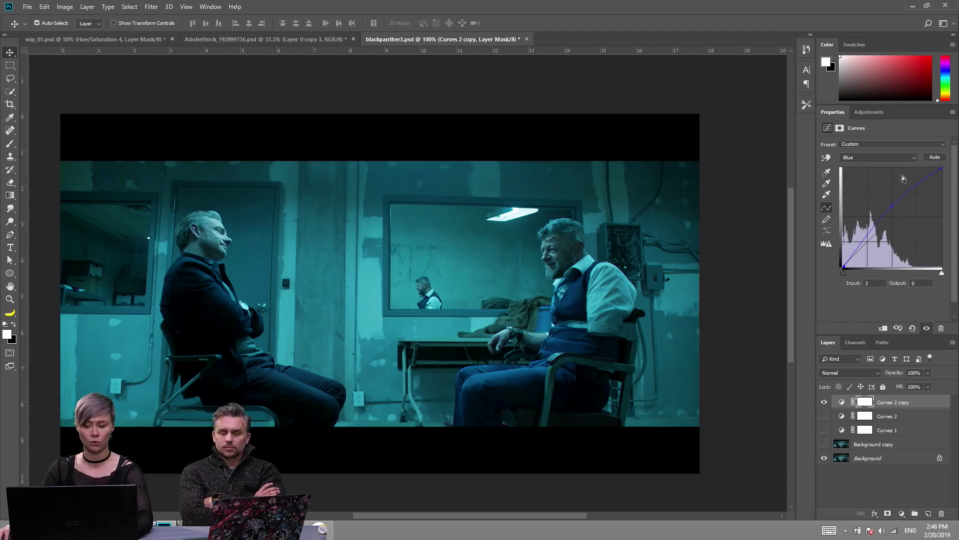
Compare the still with and without the Curves 2 copy adjustment, and with Curves 2 enabled beneath it.
{"action": "left_click", "coordinate": [824, 402]}
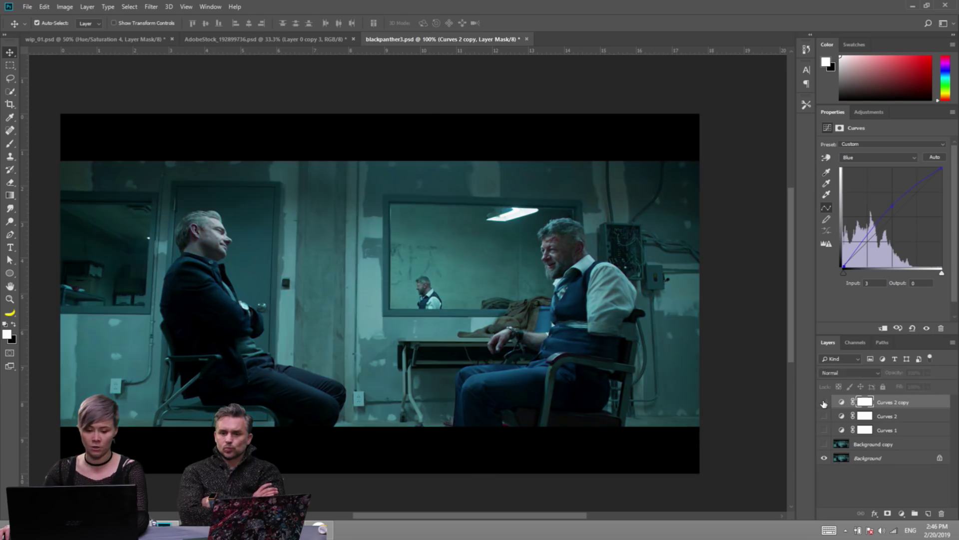
{"action": "left_click", "coordinate": [824, 402]}
{"action": "left_click", "coordinate": [825, 403]}
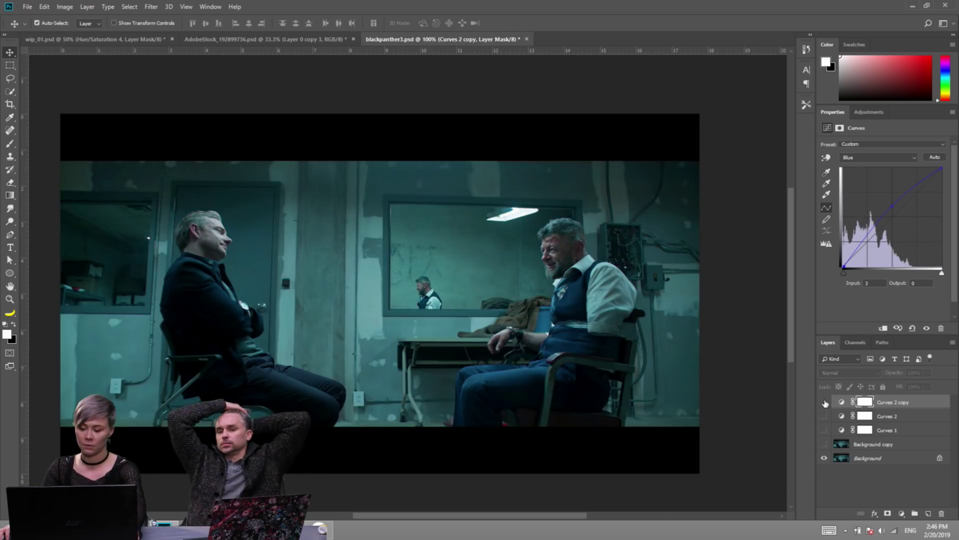
{"action": "left_click", "coordinate": [825, 405]}
{"action": "left_click", "coordinate": [824, 416]}
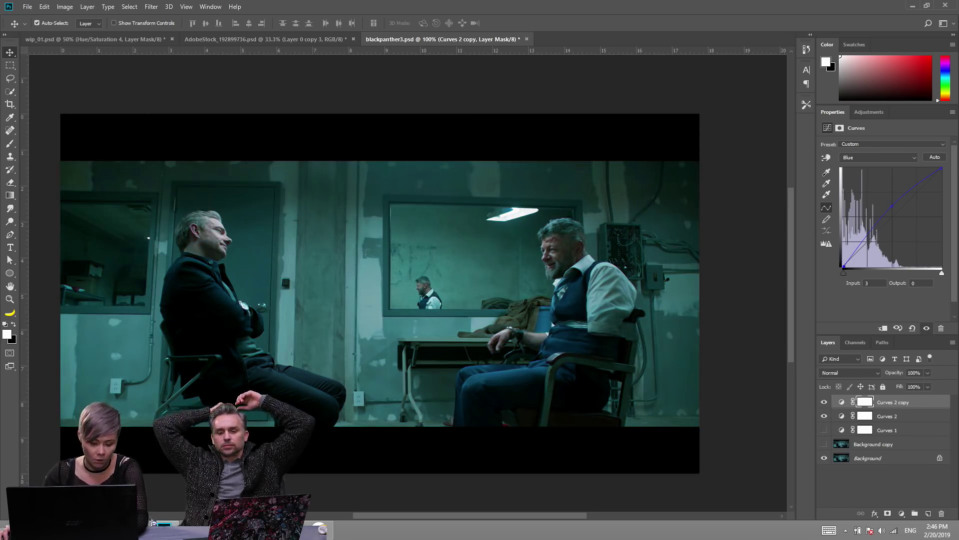
Switch to Adobe Bridge and browse to the files folder inside Adobe_live's Illustration folder.
{"action": "key", "text": "alt+Tab"}
{"action": "left_click", "coordinate": [276, 42]}
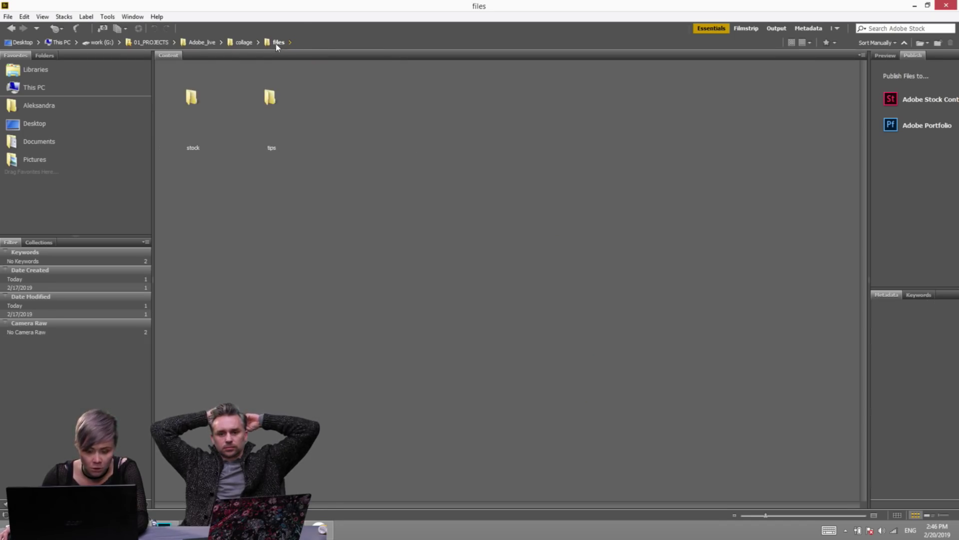
{"action": "left_click", "coordinate": [244, 43]}
{"action": "left_click", "coordinate": [202, 43]}
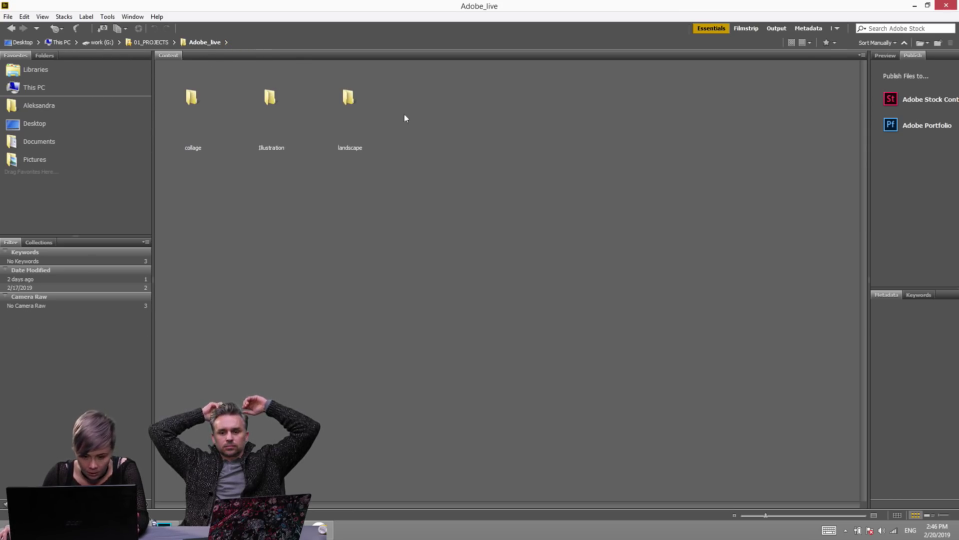
{"action": "left_click", "coordinate": [349, 104]}
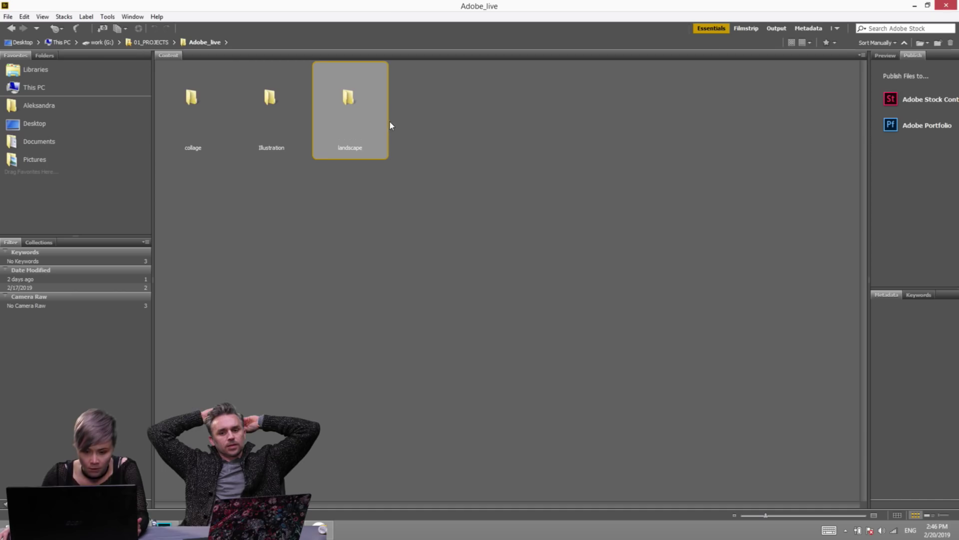
{"action": "left_click", "coordinate": [209, 119]}
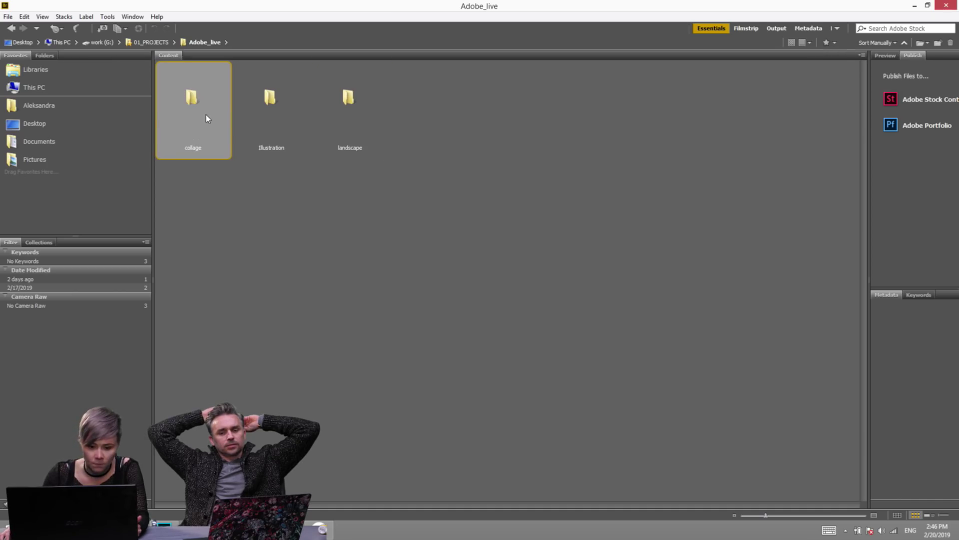
{"action": "double_click", "coordinate": [271, 103]}
{"action": "double_click", "coordinate": [176, 122]}
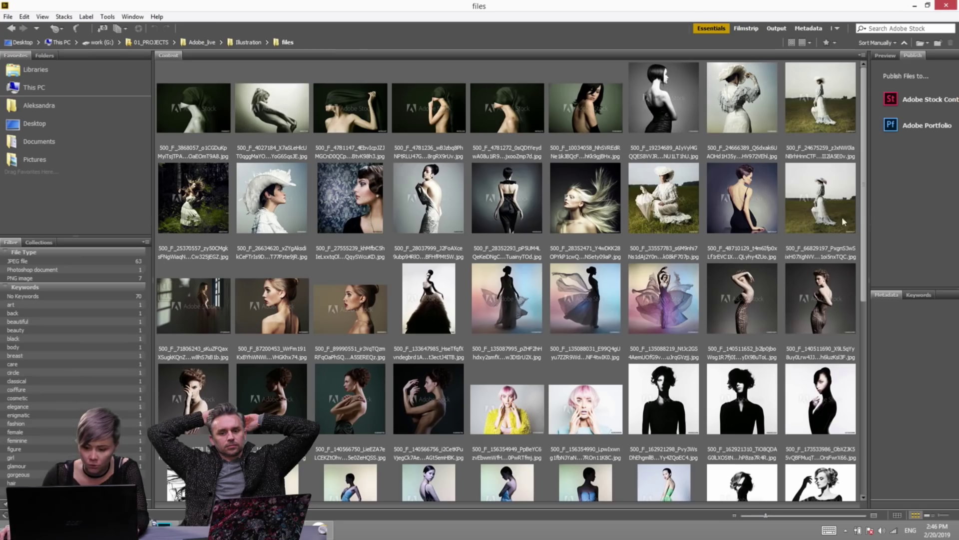
Open the profile portrait of the long-haired brunette woman in a black dress in Photoshop.
{"action": "scroll", "coordinate": [755, 432], "scroll_direction": "down", "scroll_amount": 6}
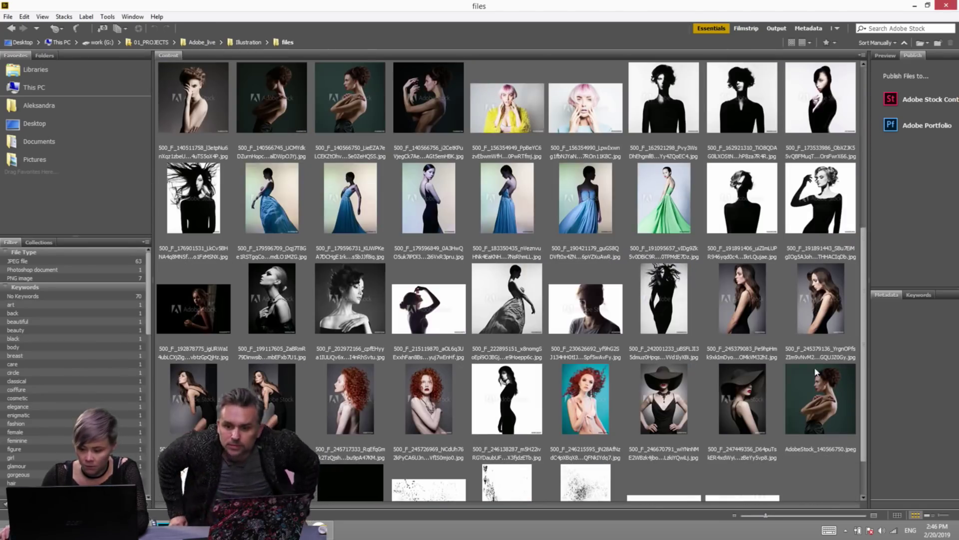
{"action": "left_click", "coordinate": [743, 300]}
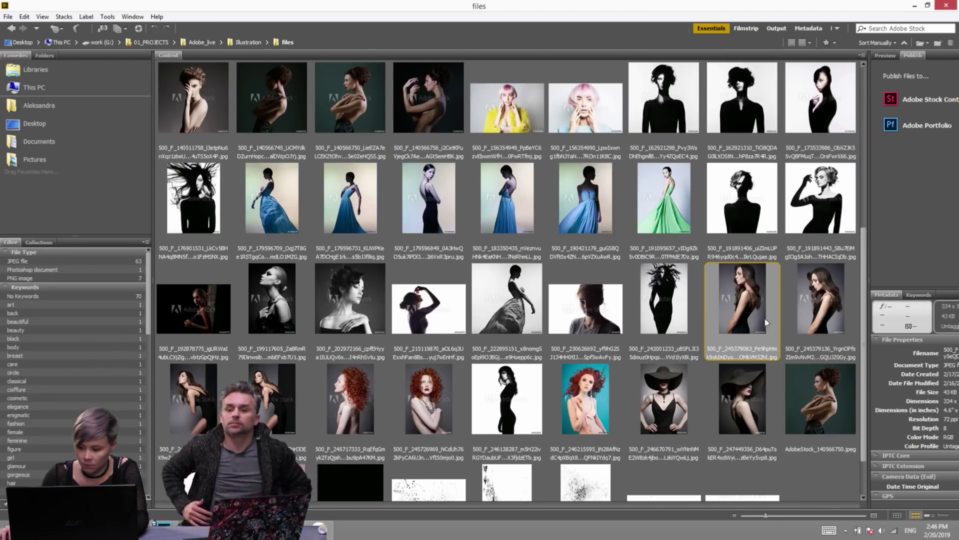
{"action": "key", "text": "alt+Tab"}
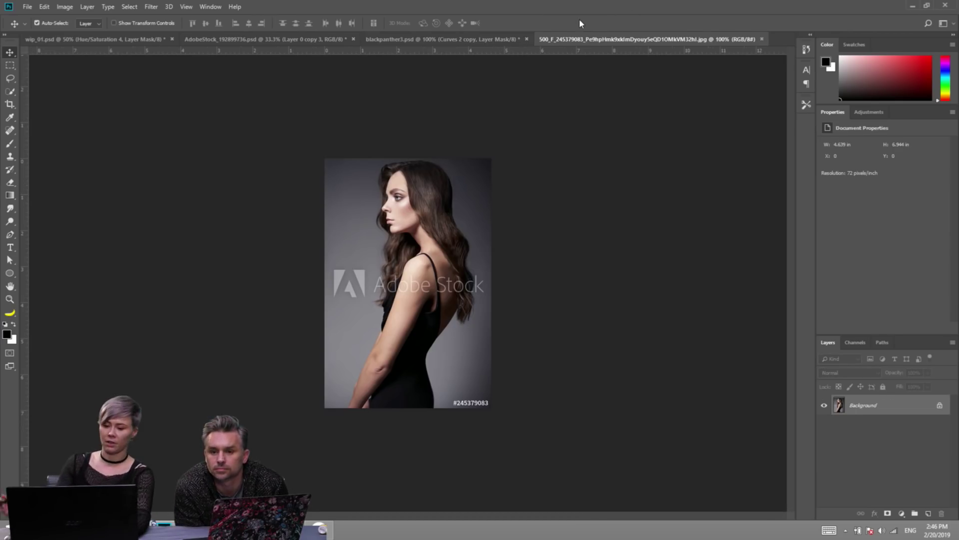
Add a Curves adjustment layer to the portrait and select the black point of its RGB curve.
{"action": "left_click", "coordinate": [869, 112]}
{"action": "left_click", "coordinate": [867, 140]}
{"action": "left_click", "coordinate": [827, 172]}
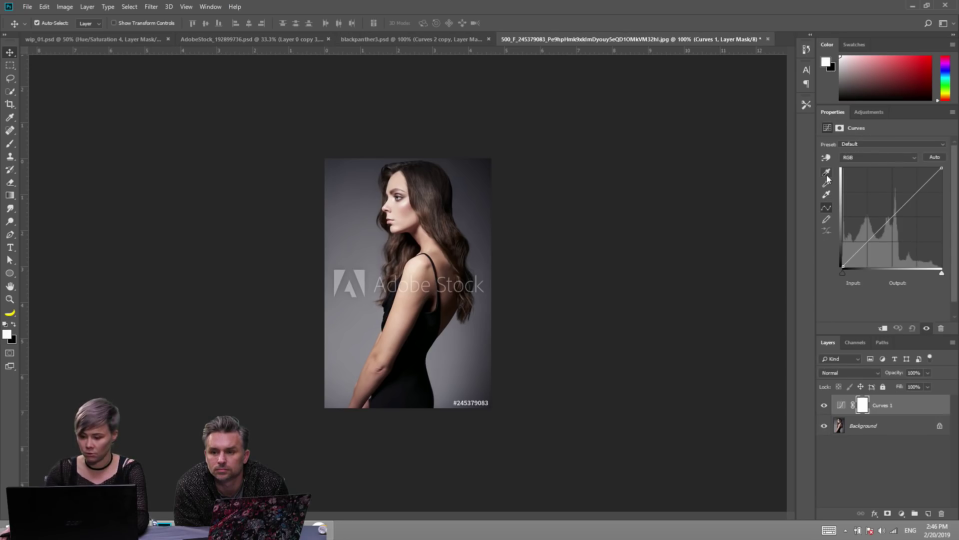
{"action": "left_click_drag", "start_coordinate": [844, 271], "coordinate": [709, 299]}
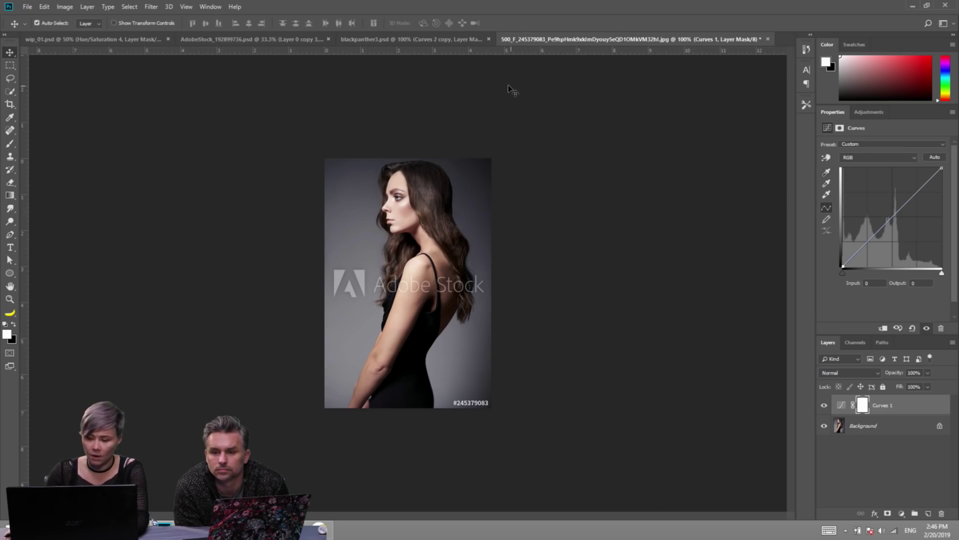
Return to blackpanther3.psd and hide the Curves 2 adjustment layer.
{"action": "left_click", "coordinate": [466, 40]}
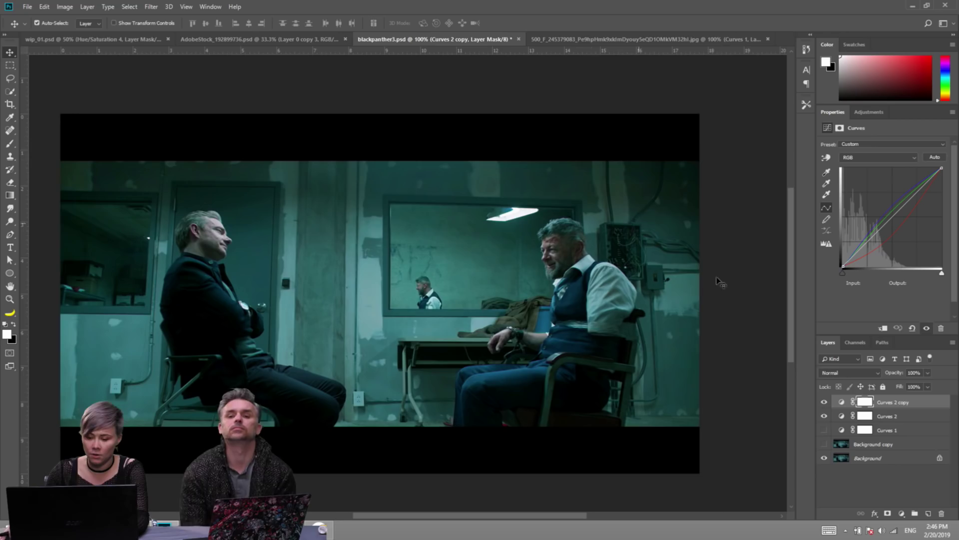
{"action": "left_click", "coordinate": [824, 415]}
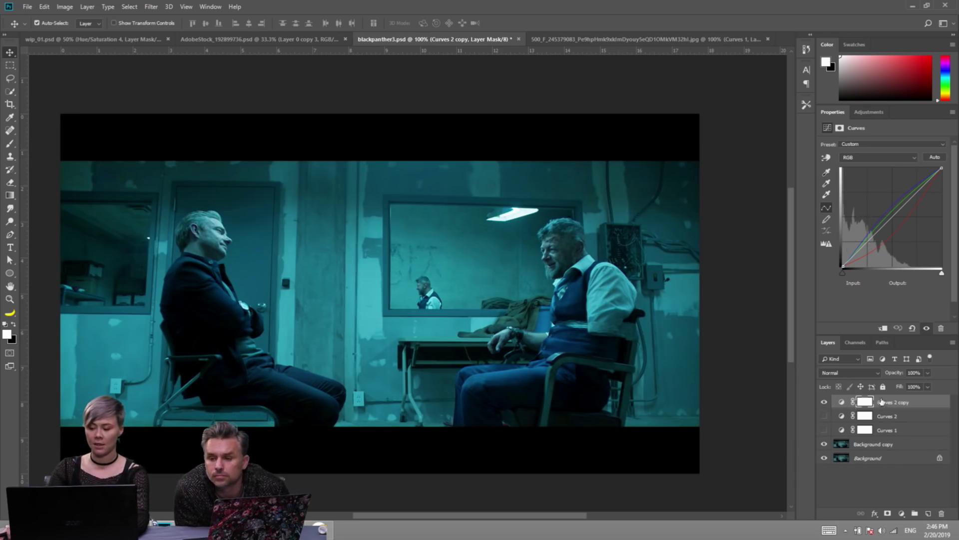
Try to copy the Curves 2 copy adjustment into the portrait document on its own.
{"action": "left_click", "coordinate": [823, 444]}
{"action": "left_click", "coordinate": [865, 402], "text": "ctrl"}
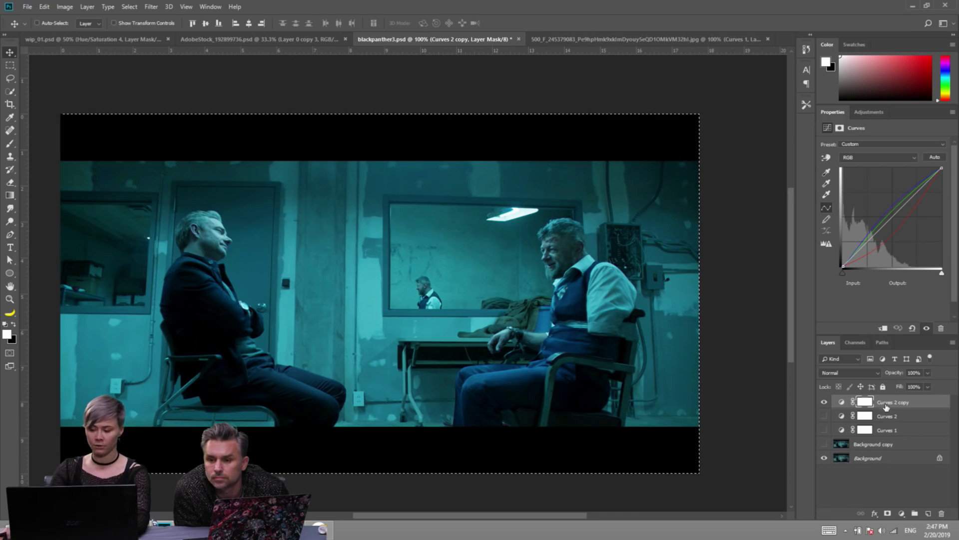
{"action": "left_click", "coordinate": [633, 37]}
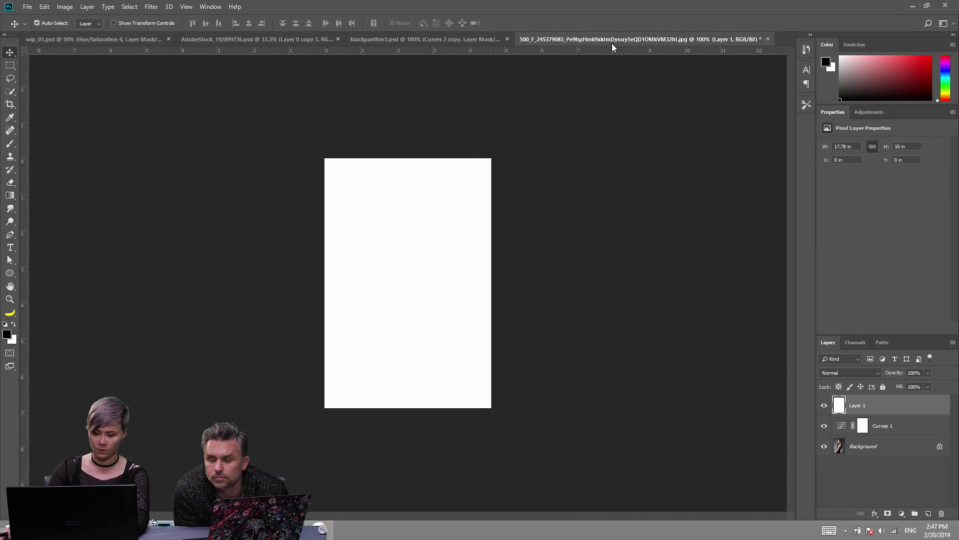
{"action": "left_click", "coordinate": [453, 39]}
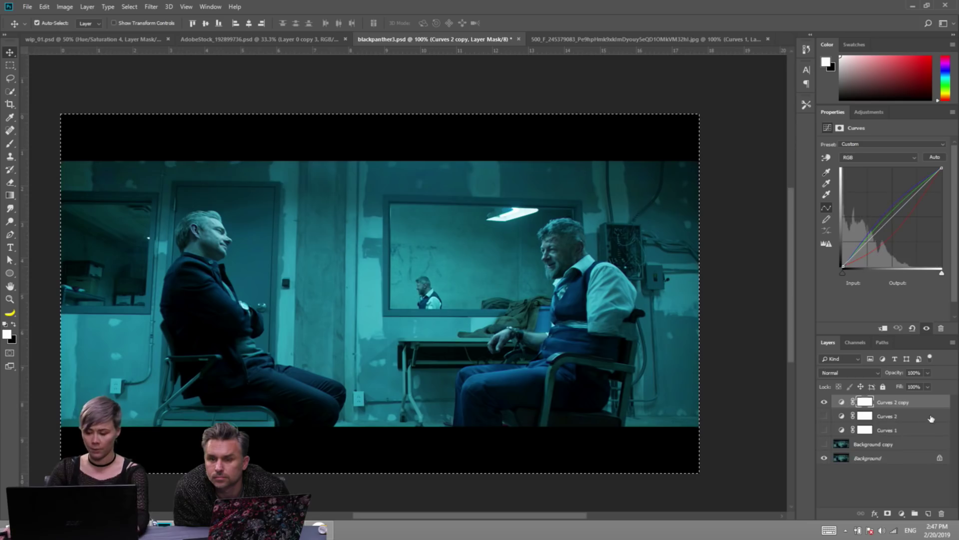
Copy the Curves 2 copy and Background copy layers together into the portrait document, and delete Background copy there.
{"action": "left_click", "coordinate": [824, 443]}
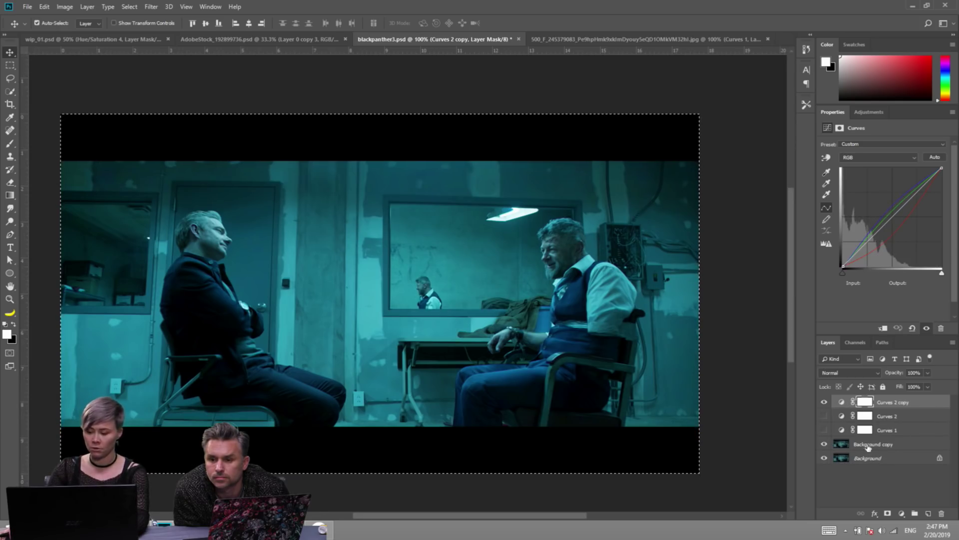
{"action": "left_click", "coordinate": [884, 446]}
{"action": "left_click", "coordinate": [887, 402], "text": "ctrl"}
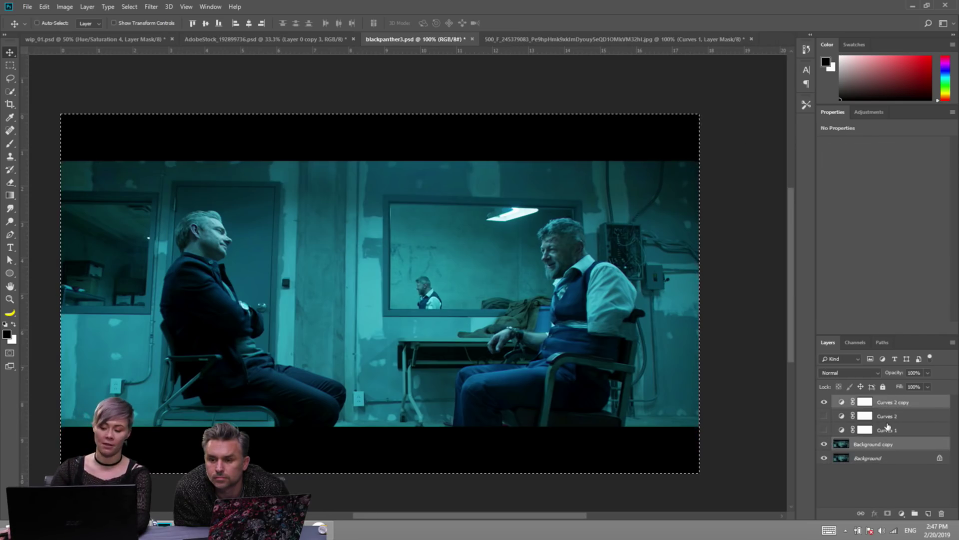
{"action": "key", "text": "ctrl+d"}
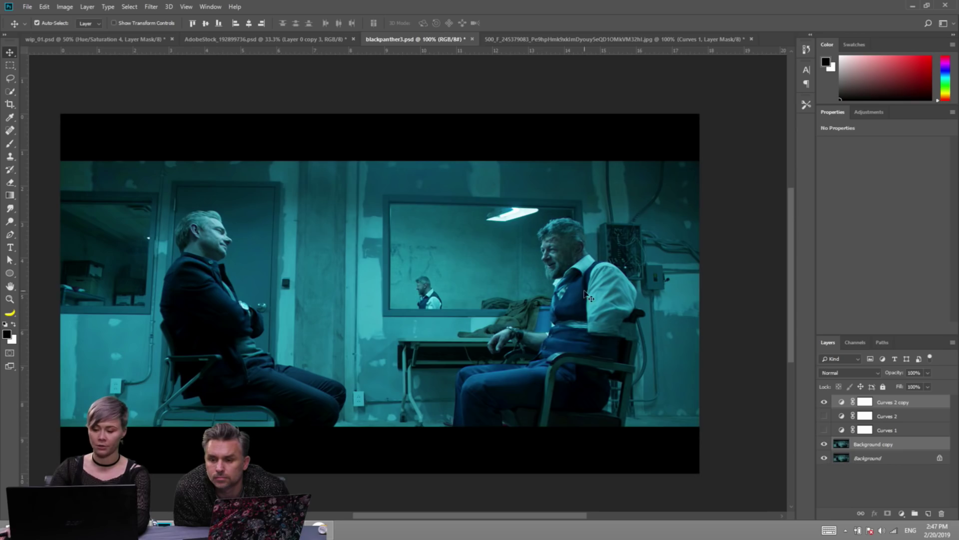
{"action": "left_click_drag", "start_coordinate": [585, 294], "coordinate": [501, 255]}
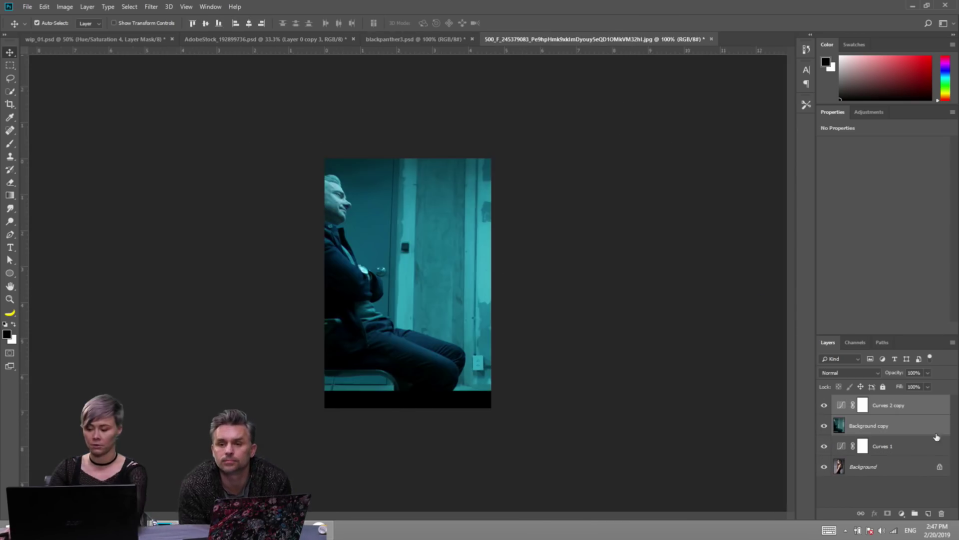
{"action": "left_click", "coordinate": [892, 425]}
{"action": "key", "text": "Delete"}
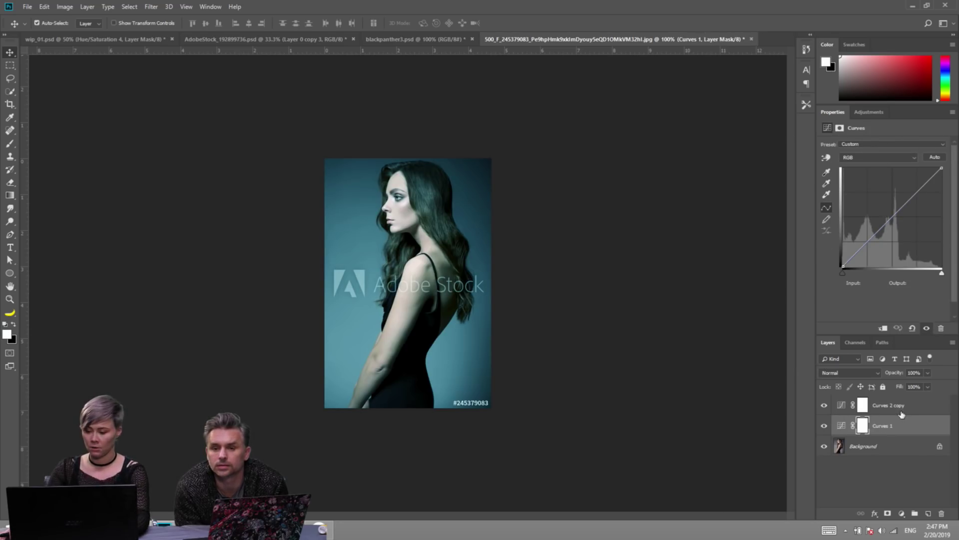
Hide Curves 2 copy in blackpanther3.psd and place the portrait document beside it to compare the two grades.
{"action": "left_click", "coordinate": [825, 426]}
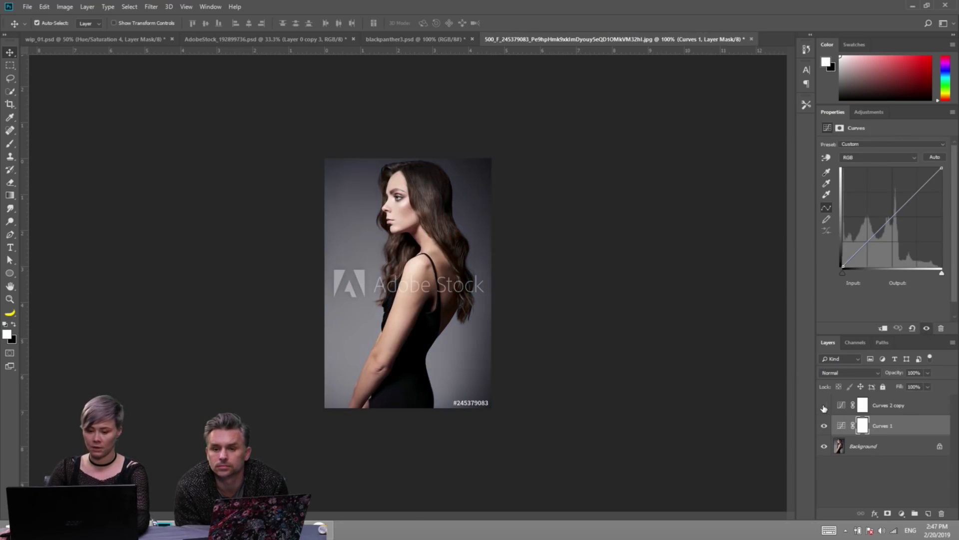
{"action": "left_click", "coordinate": [421, 38]}
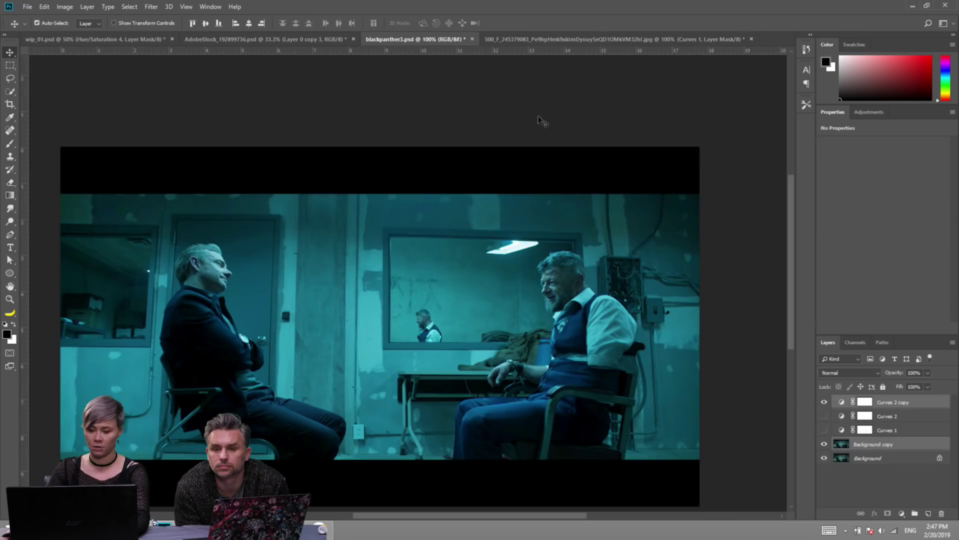
{"action": "left_click", "coordinate": [823, 402]}
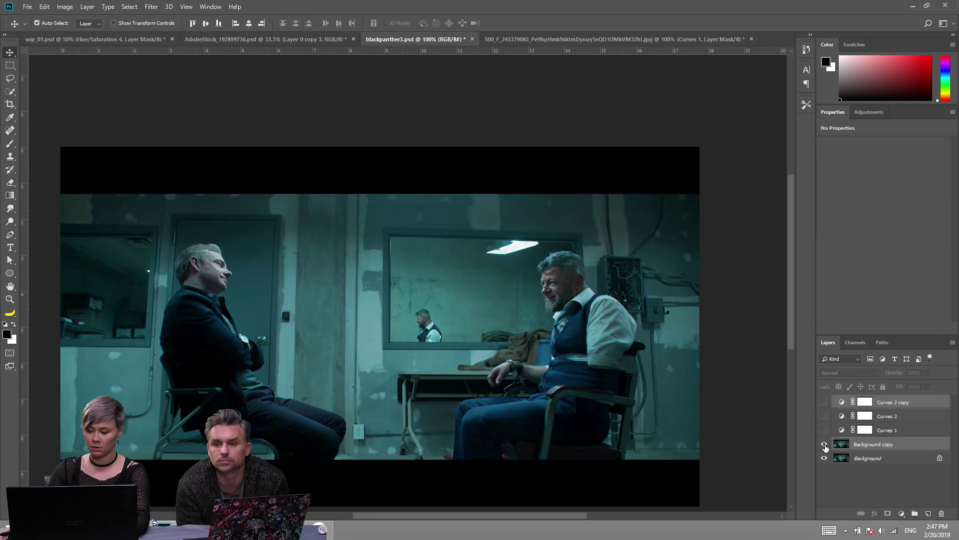
{"action": "left_click", "coordinate": [690, 41]}
{"action": "left_click", "coordinate": [423, 40]}
{"action": "left_click", "coordinate": [579, 39]}
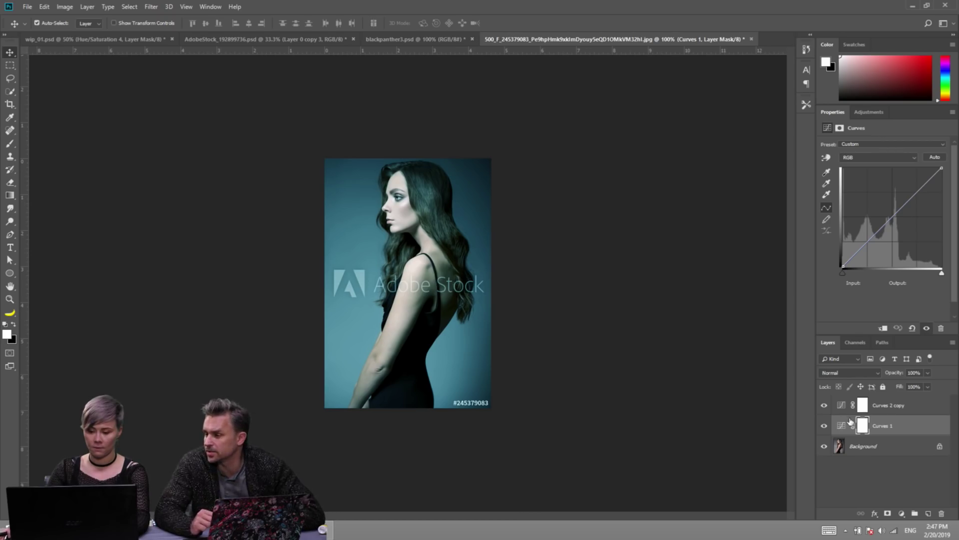
{"action": "left_click_drag", "start_coordinate": [617, 40], "coordinate": [795, 85]}
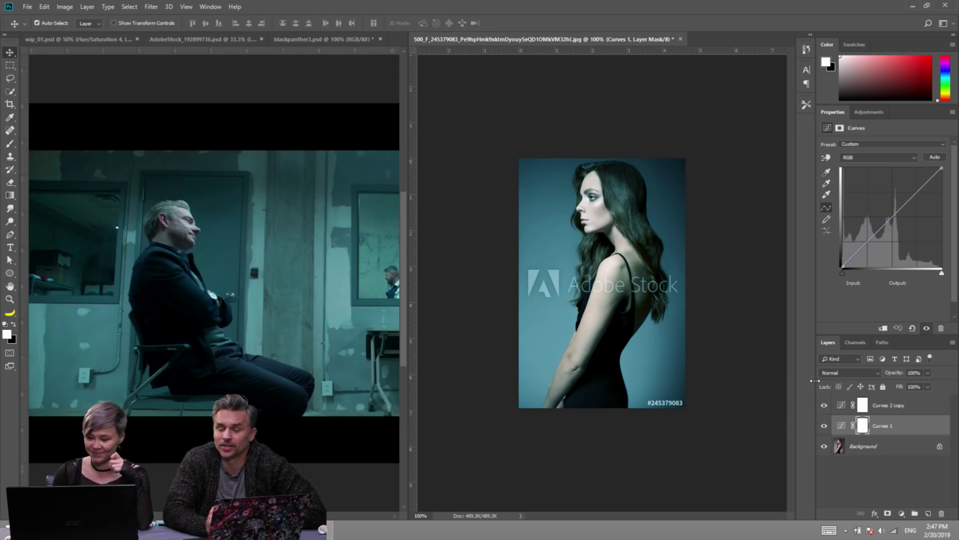
{"action": "left_click", "coordinate": [825, 407]}
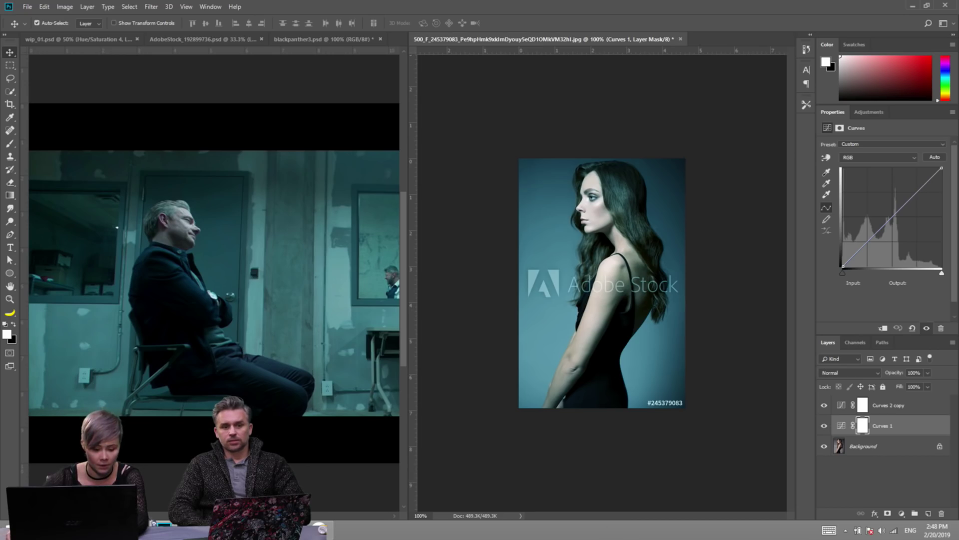
Switch to Bridge and look through the files and psd subfolders of the Illustration and collage projects for another graded movie still.
{"action": "left_click", "coordinate": [314, 478]}
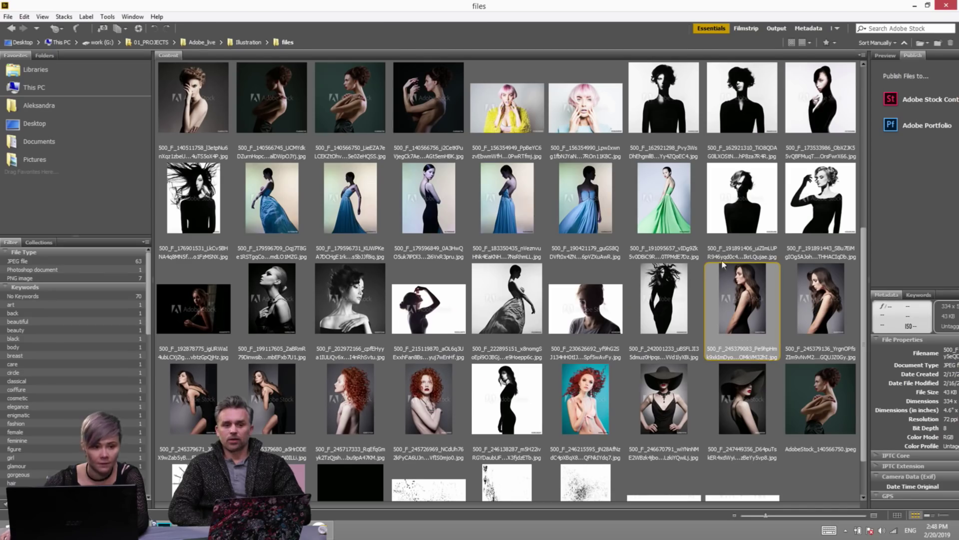
{"action": "left_click", "coordinate": [253, 42]}
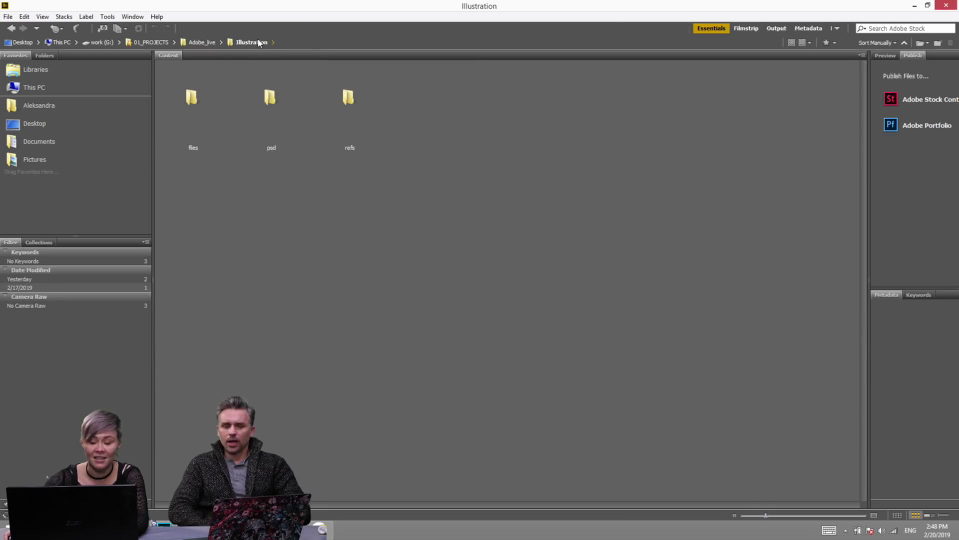
{"action": "double_click", "coordinate": [274, 110]}
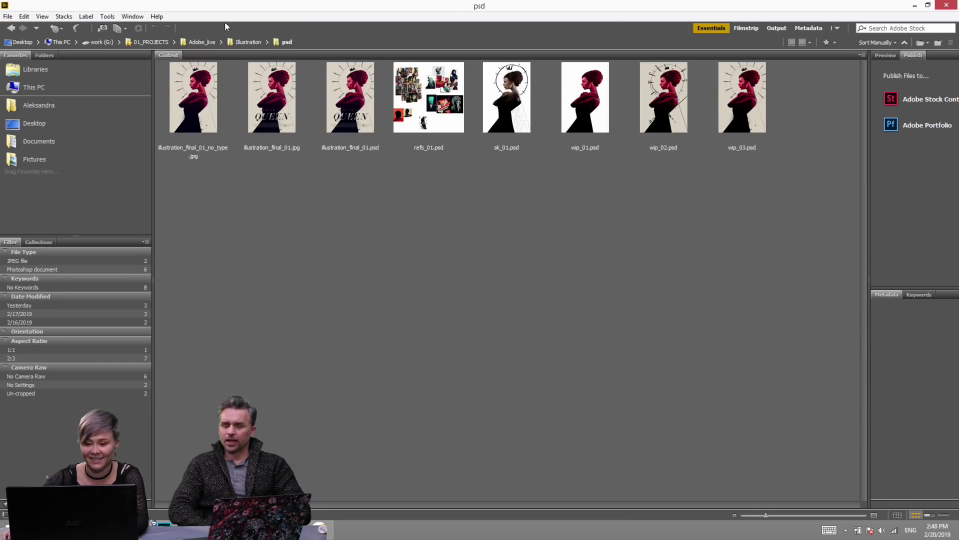
{"action": "left_click", "coordinate": [246, 42]}
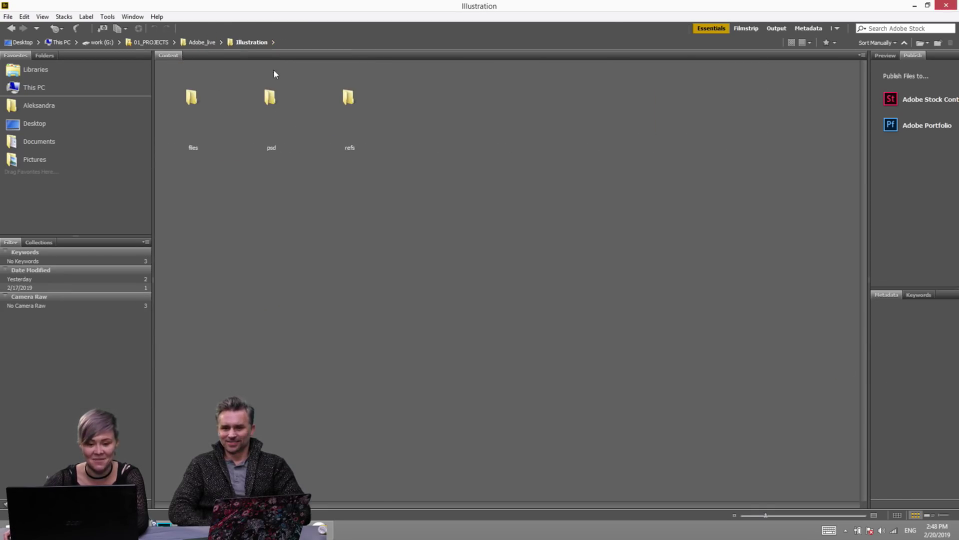
{"action": "left_click", "coordinate": [212, 125]}
{"action": "double_click", "coordinate": [212, 125]}
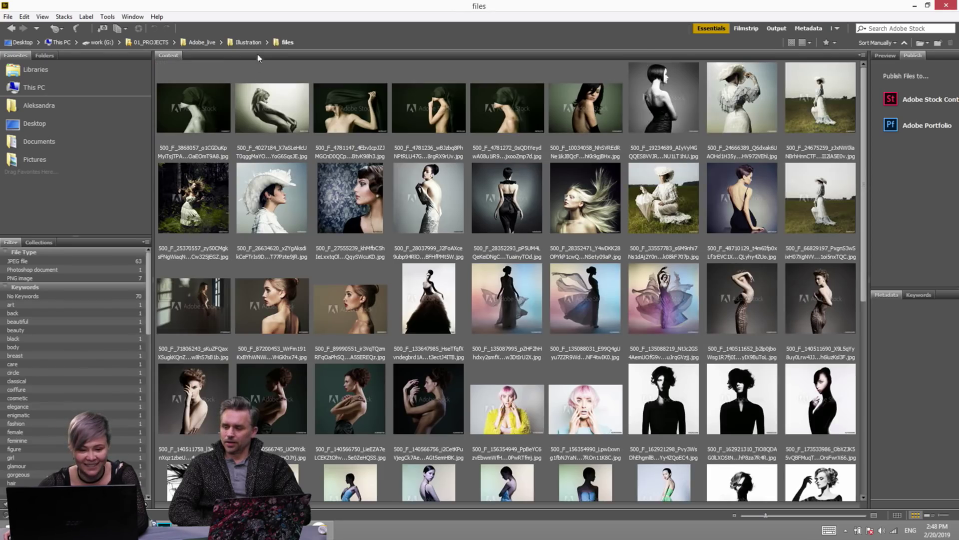
{"action": "left_click", "coordinate": [252, 42]}
{"action": "left_click", "coordinate": [202, 42]}
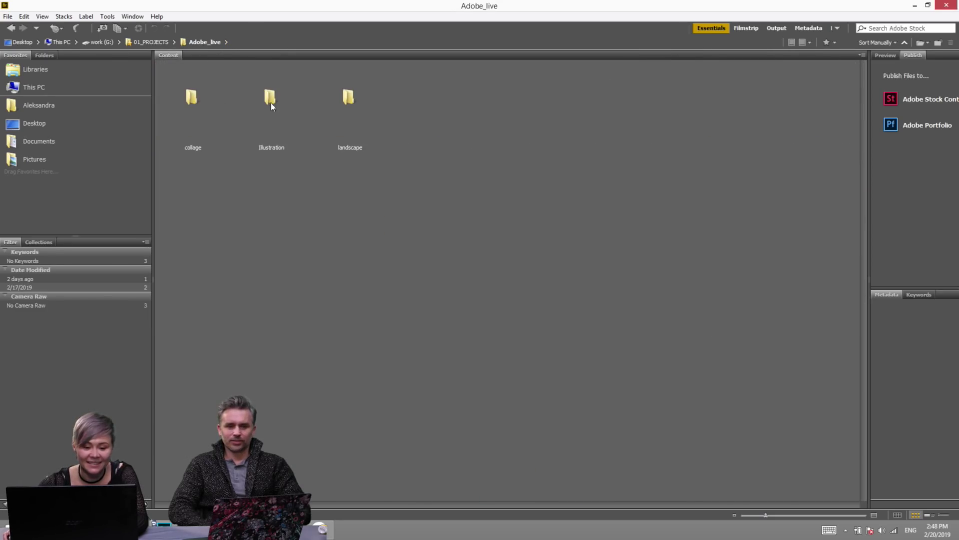
{"action": "left_click", "coordinate": [181, 122]}
{"action": "double_click", "coordinate": [181, 123]}
{"action": "left_click", "coordinate": [256, 120]}
{"action": "double_click", "coordinate": [256, 120]}
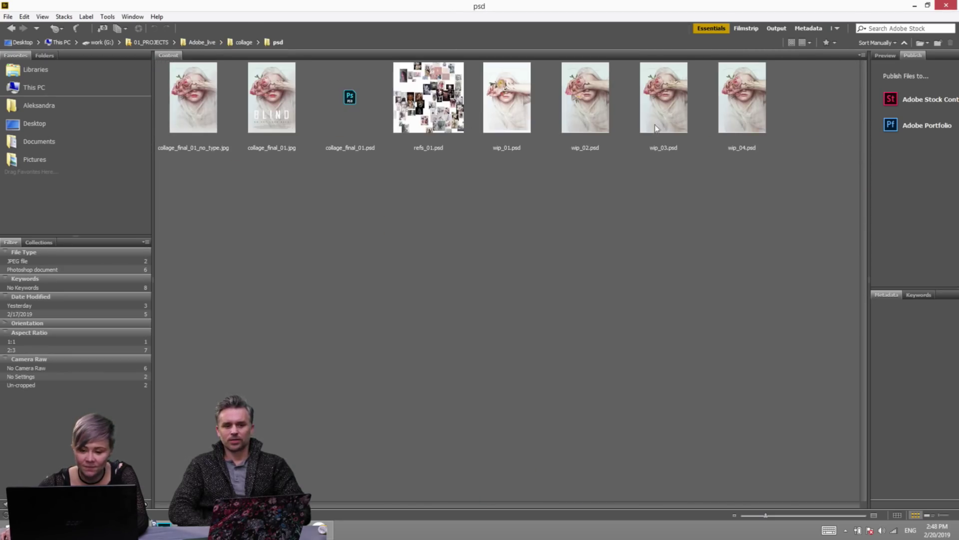
{"action": "left_click", "coordinate": [245, 43]}
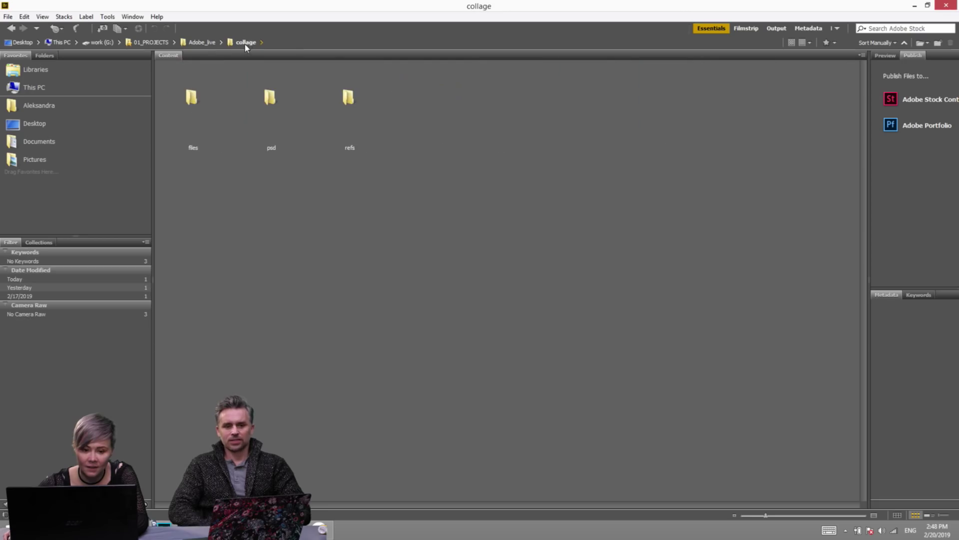
{"action": "left_click", "coordinate": [210, 43]}
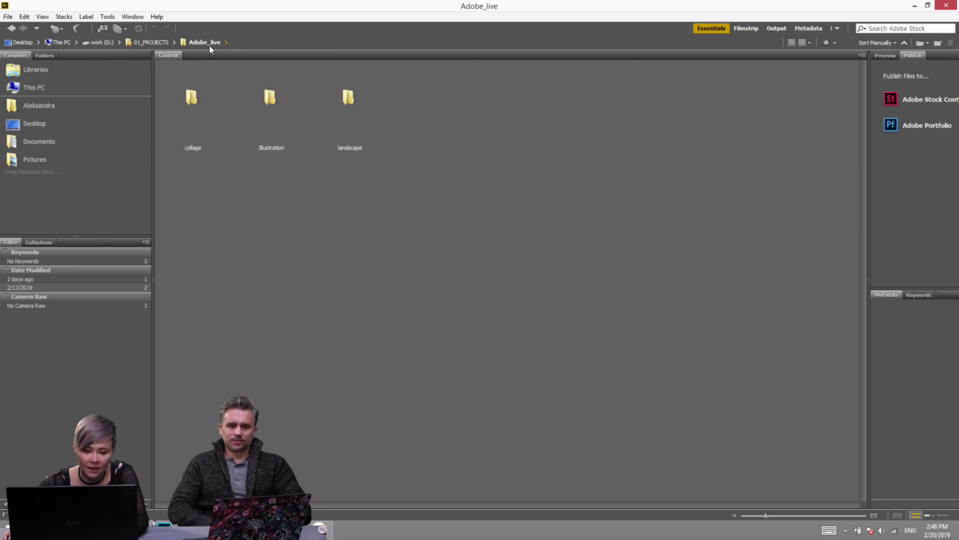
Open the-revenant-tom-hardy.psd from the tips folder inside the collage project's files folder.
{"action": "left_click", "coordinate": [200, 110]}
{"action": "double_click", "coordinate": [200, 110]}
{"action": "left_click", "coordinate": [368, 124]}
{"action": "double_click", "coordinate": [193, 139]}
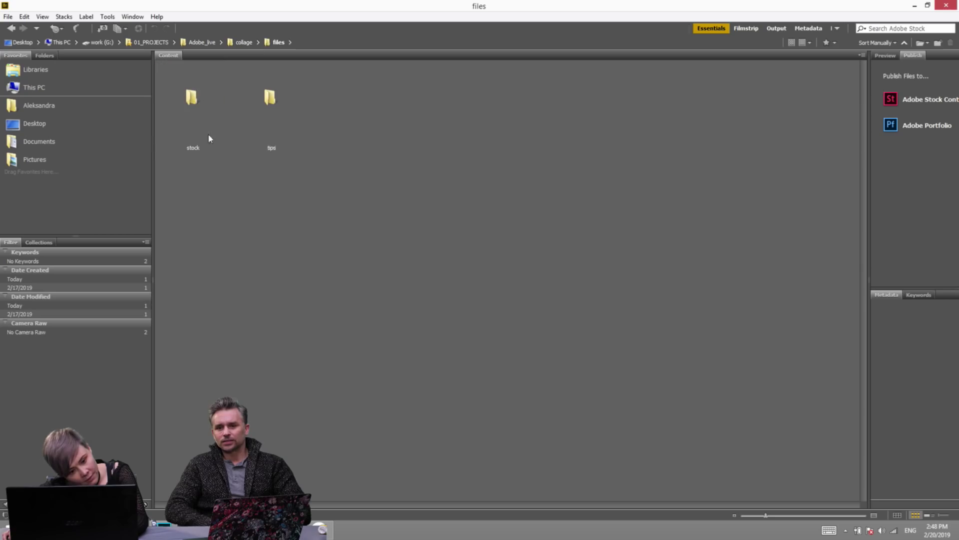
{"action": "double_click", "coordinate": [286, 120]}
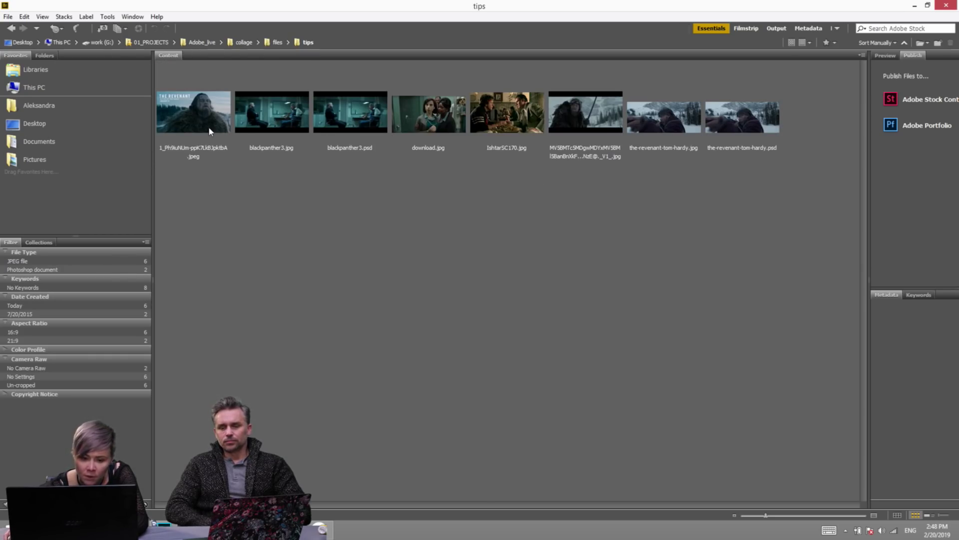
{"action": "double_click", "coordinate": [773, 125]}
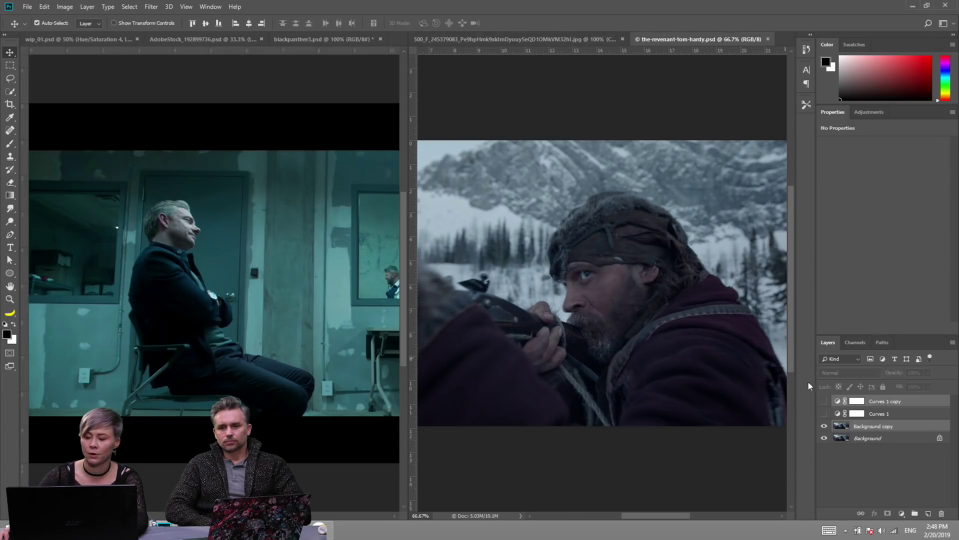
Copy the Curves 1 copy and Background copy layers into the portrait document, leaving only Curves 1 copy visible above the Background.
{"action": "left_click_drag", "start_coordinate": [878, 428], "coordinate": [850, 452]}
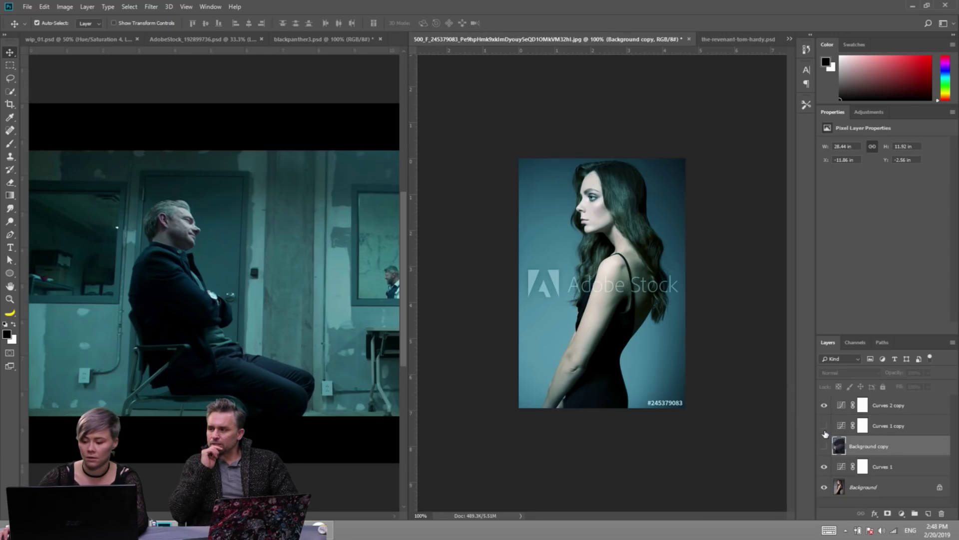
{"action": "left_click", "coordinate": [824, 425]}
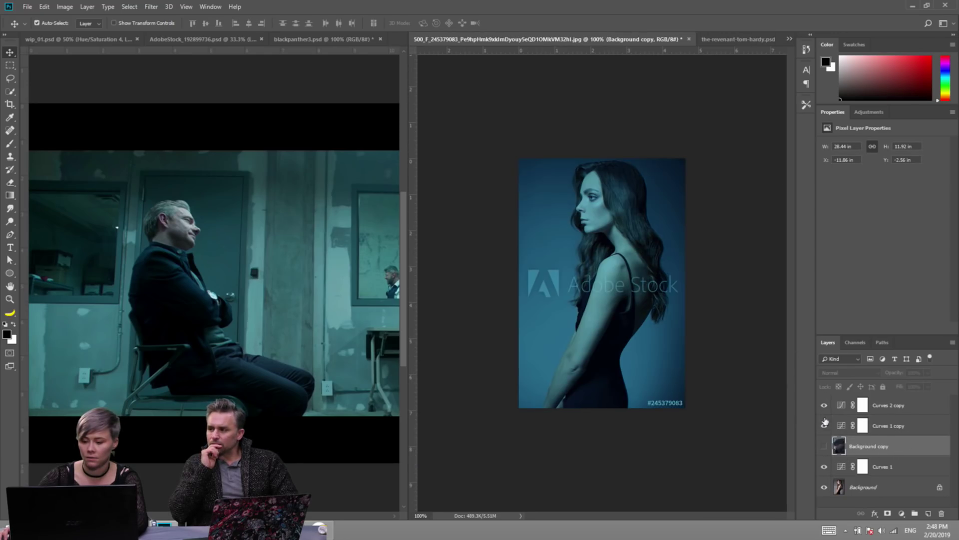
{"action": "left_click", "coordinate": [825, 467]}
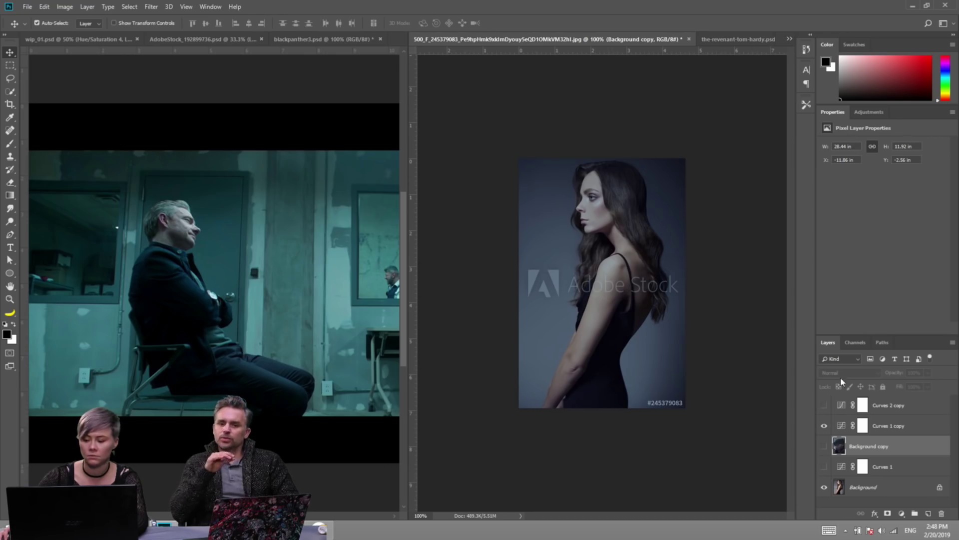
Inspect the curves of Curves 1 copy and compare the graded portrait with the-revenant-tom-hardy.psd.
{"action": "left_click", "coordinate": [895, 425]}
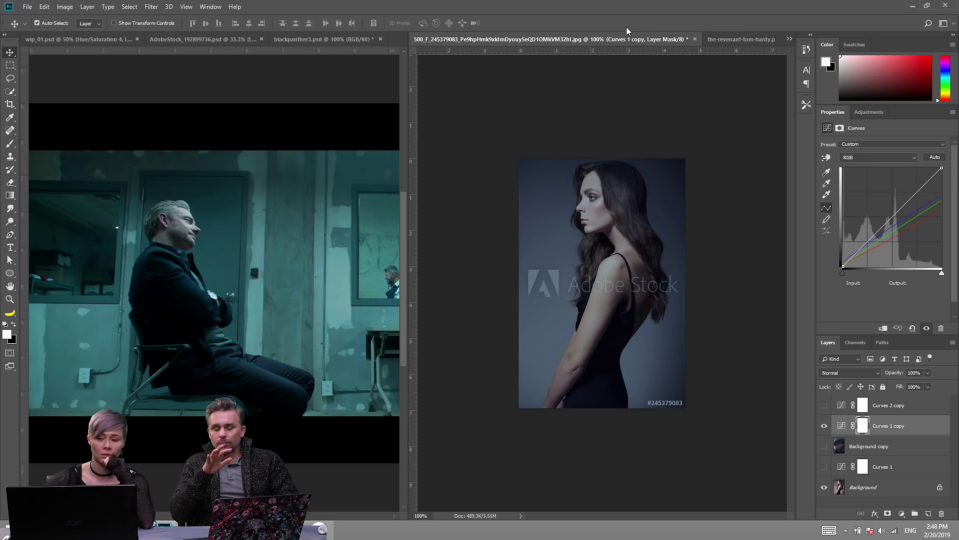
{"action": "left_click", "coordinate": [737, 43]}
{"action": "left_click", "coordinate": [577, 41]}
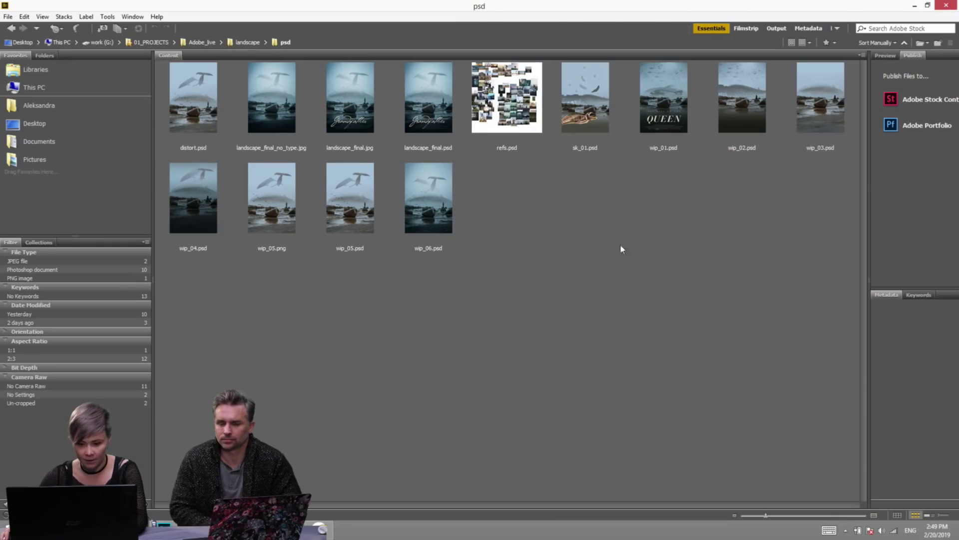
Preview landscape_final_no_type.jpg full screen from the landscape project's psd folder and compare it with landscape_final.jpg.
{"action": "left_click", "coordinate": [272, 98]}
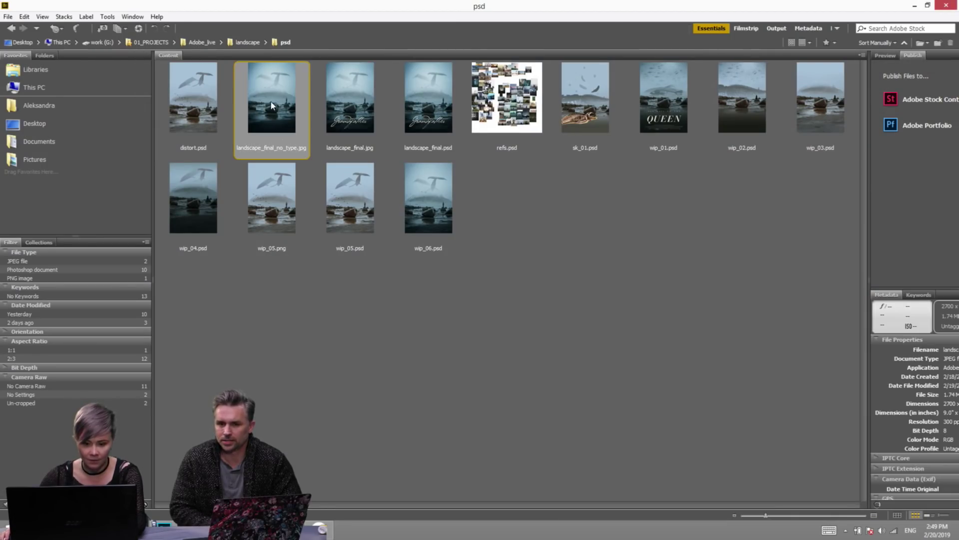
{"action": "key", "text": "space"}
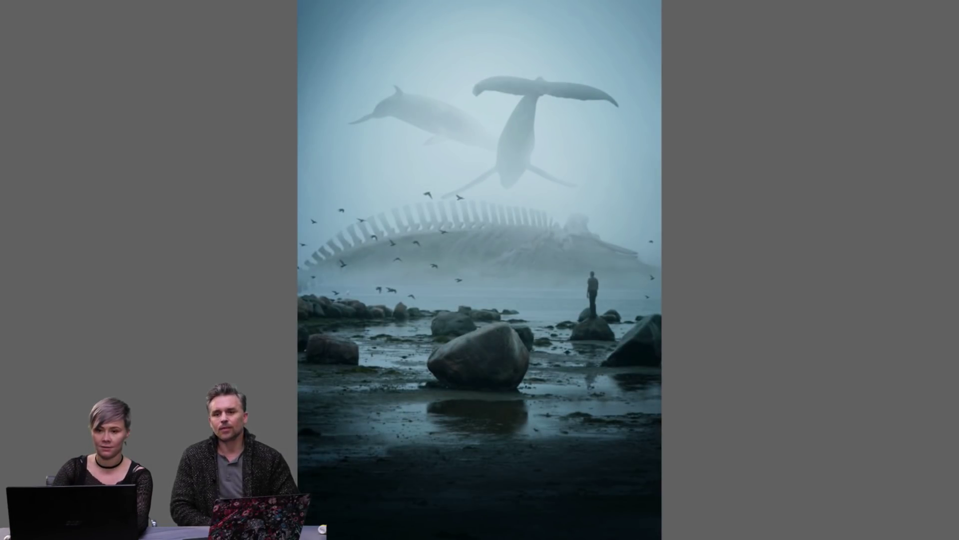
{"action": "key", "text": "Right"}
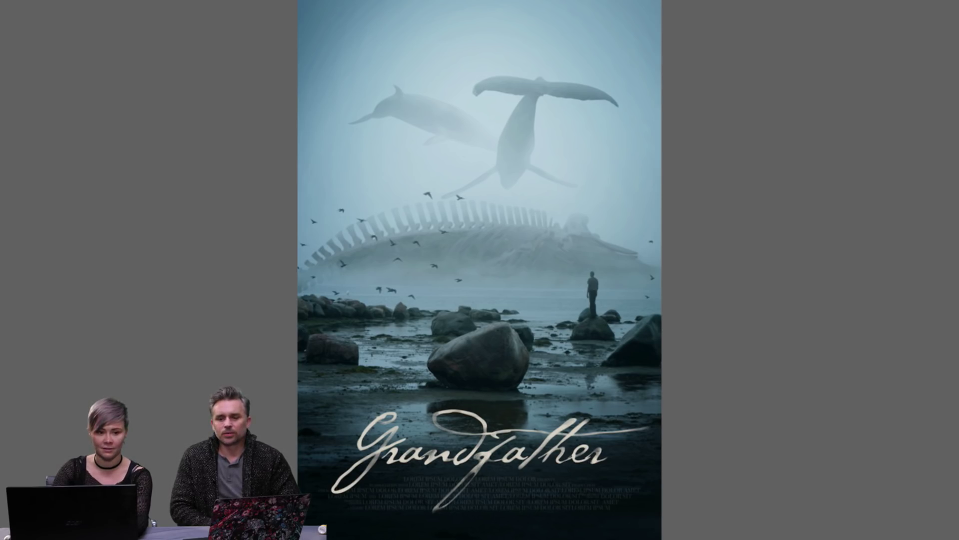
{"action": "key", "text": "Left"}
{"action": "key", "text": "Right"}
{"action": "key", "text": "Left"}
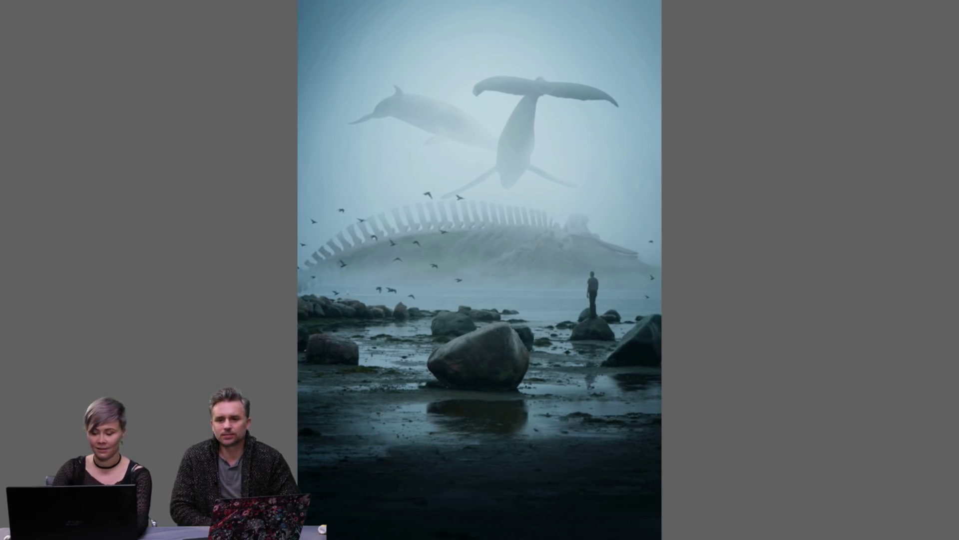